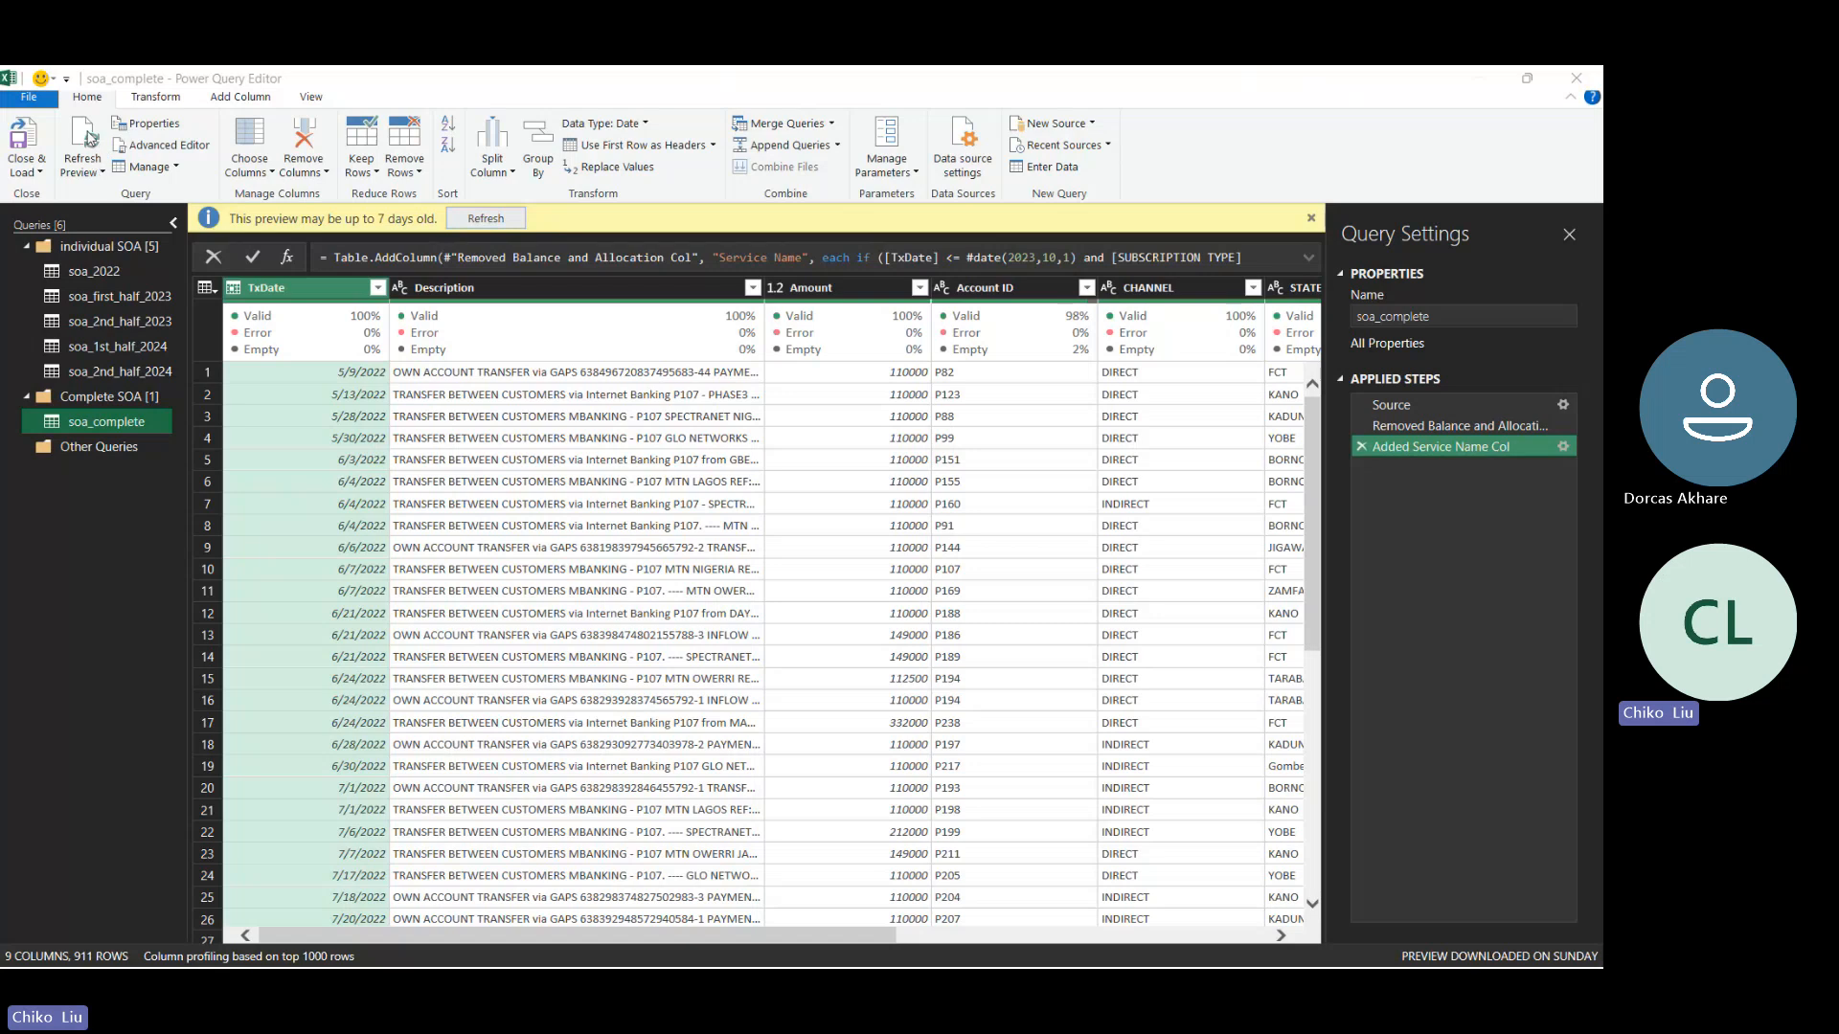
- Close the Power Query Editor and refresh the soa_complete query in the SOA Financial Model workbook
left_click(97, 172)
left_click(99, 172)
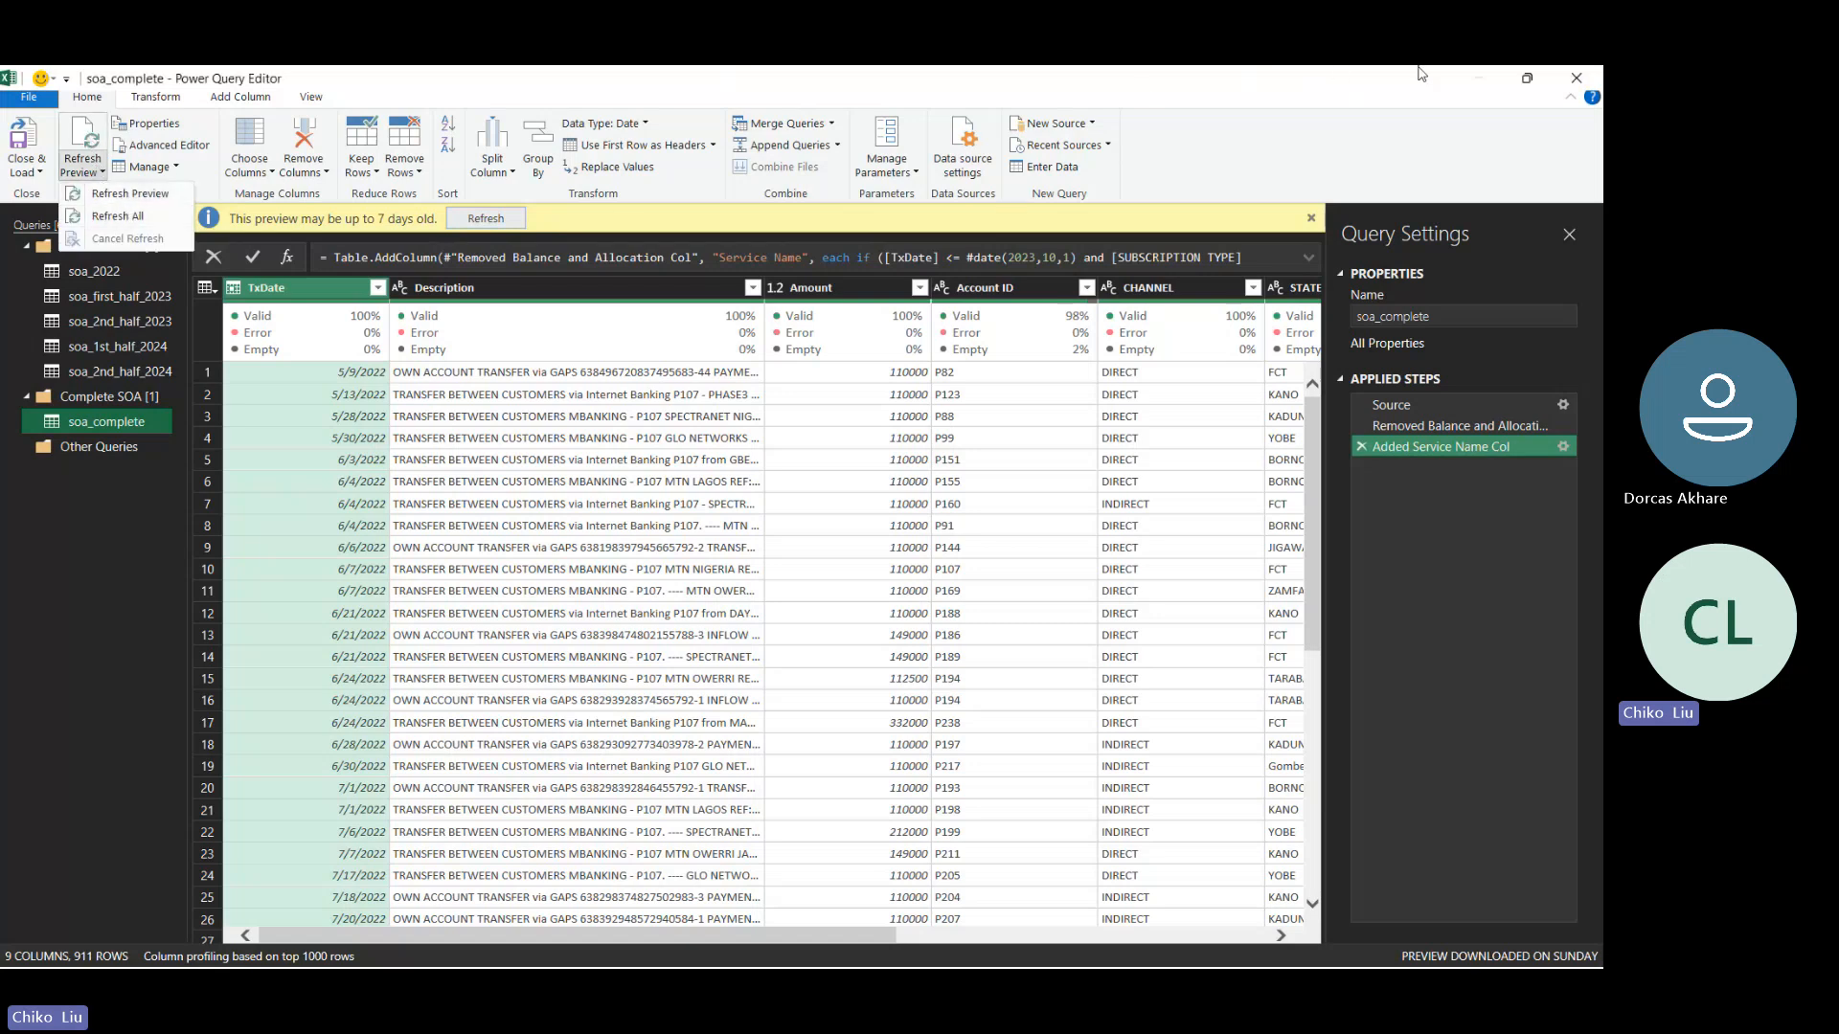
left_click(1578, 80)
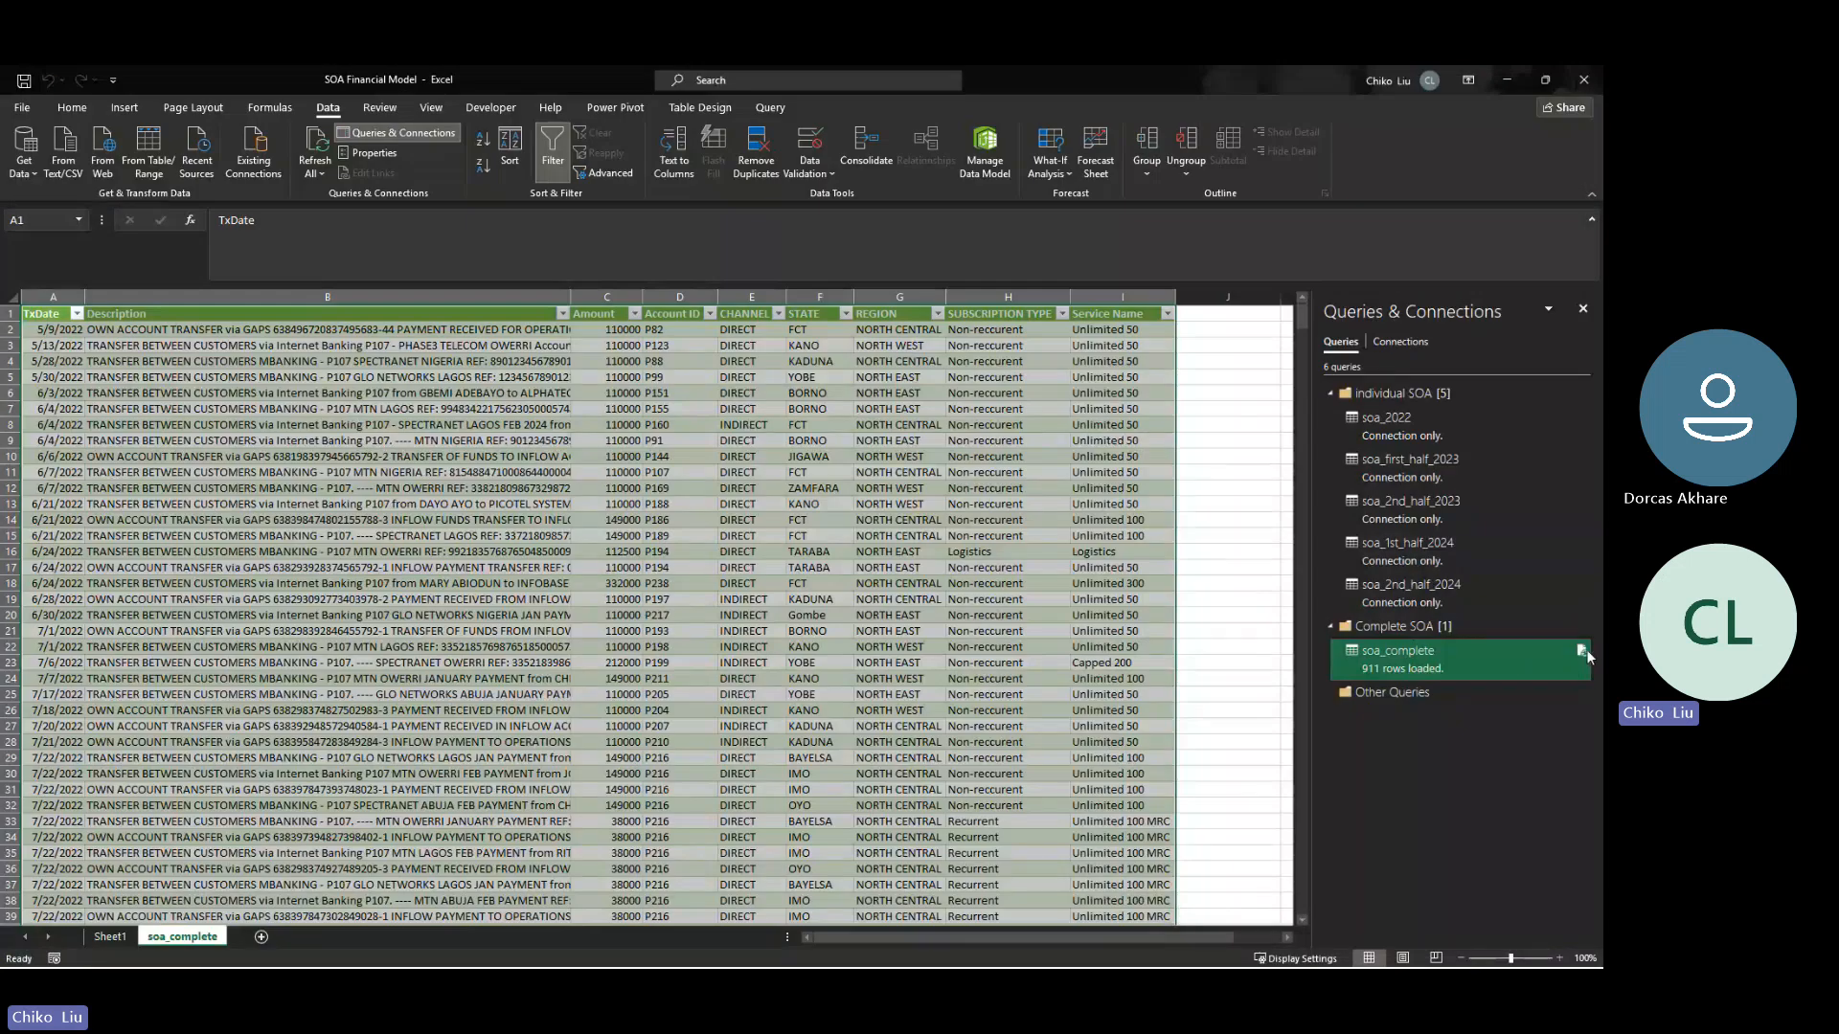
mouse_move(1585, 655)
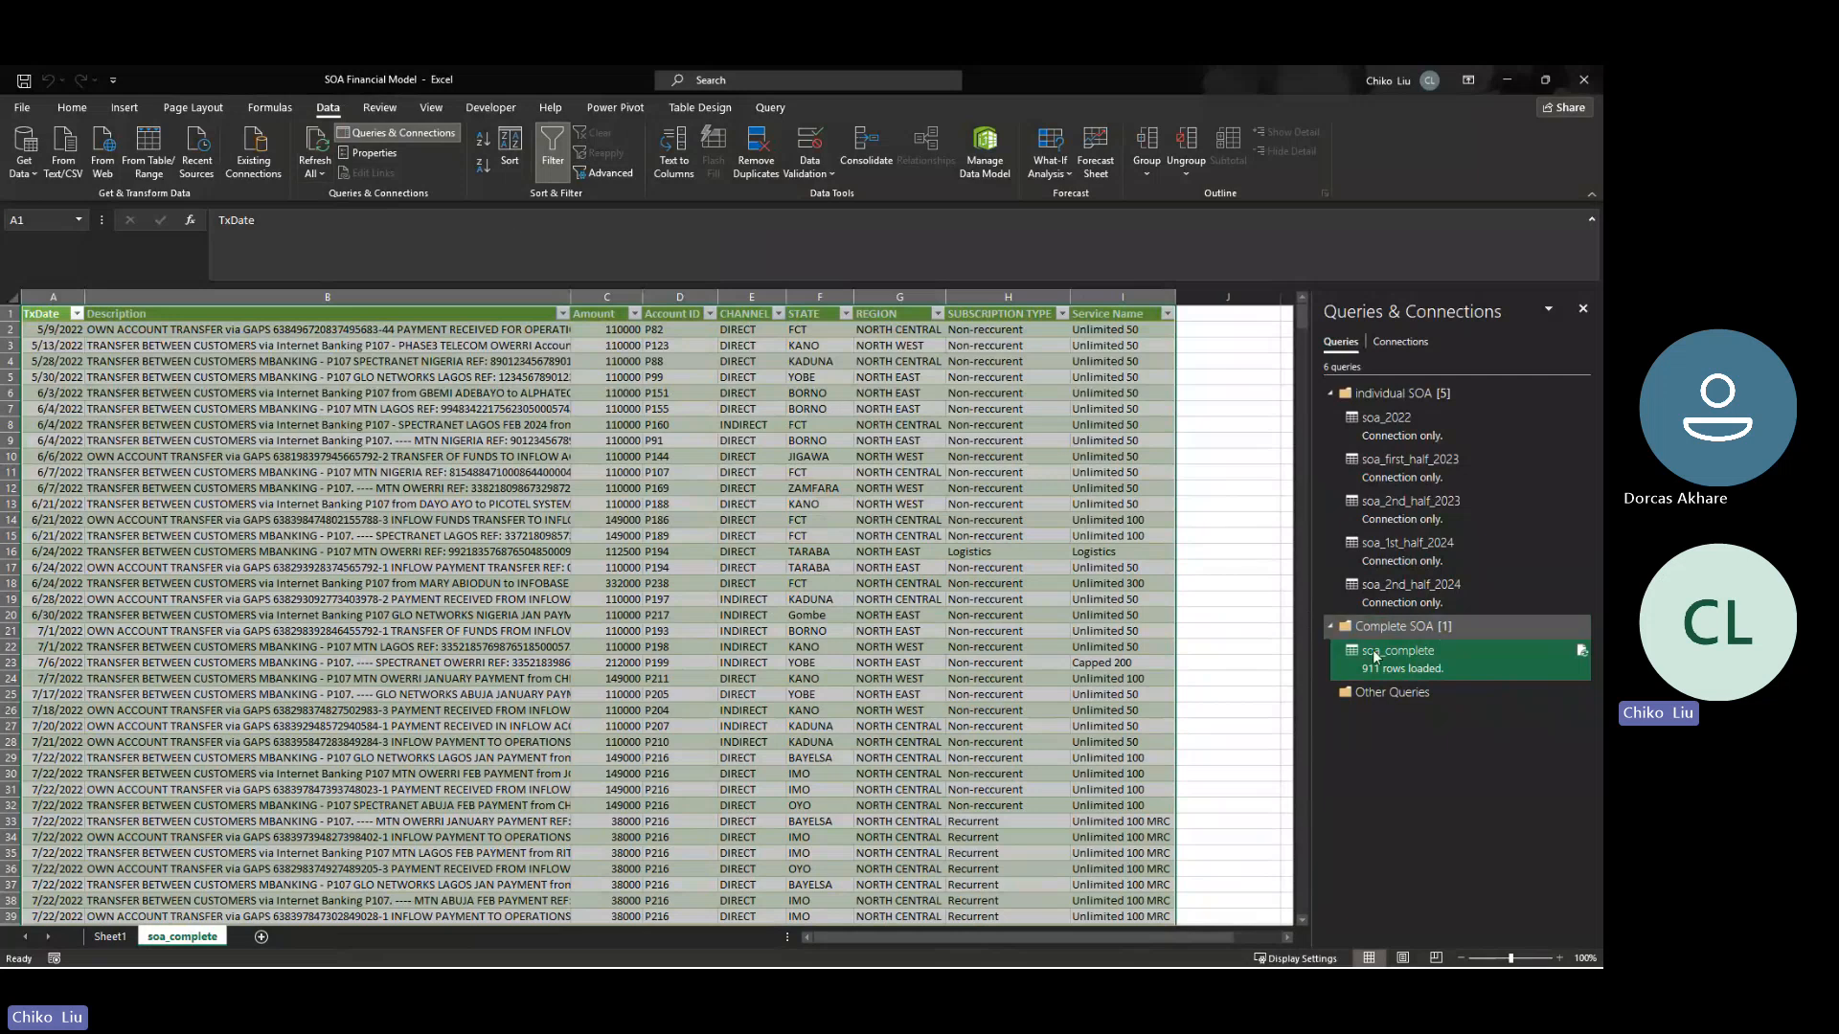
left_click(1583, 650)
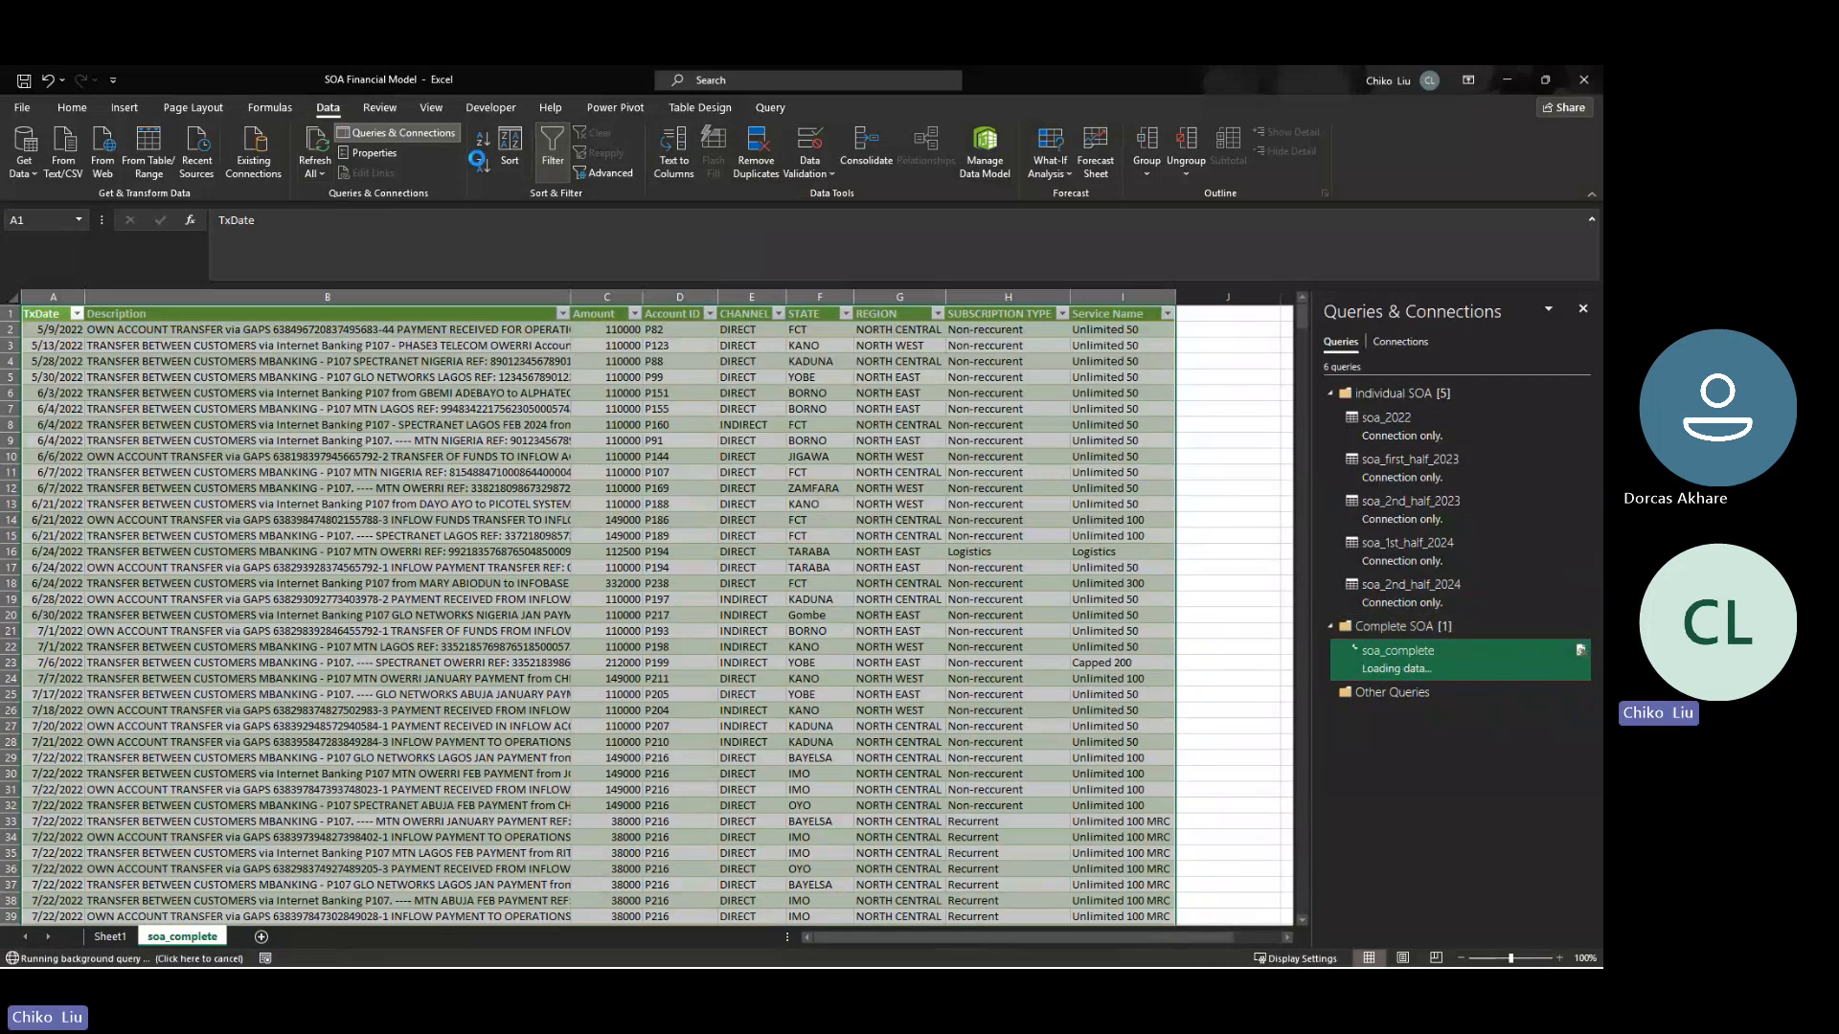
left_click(314, 173)
left_click(345, 198)
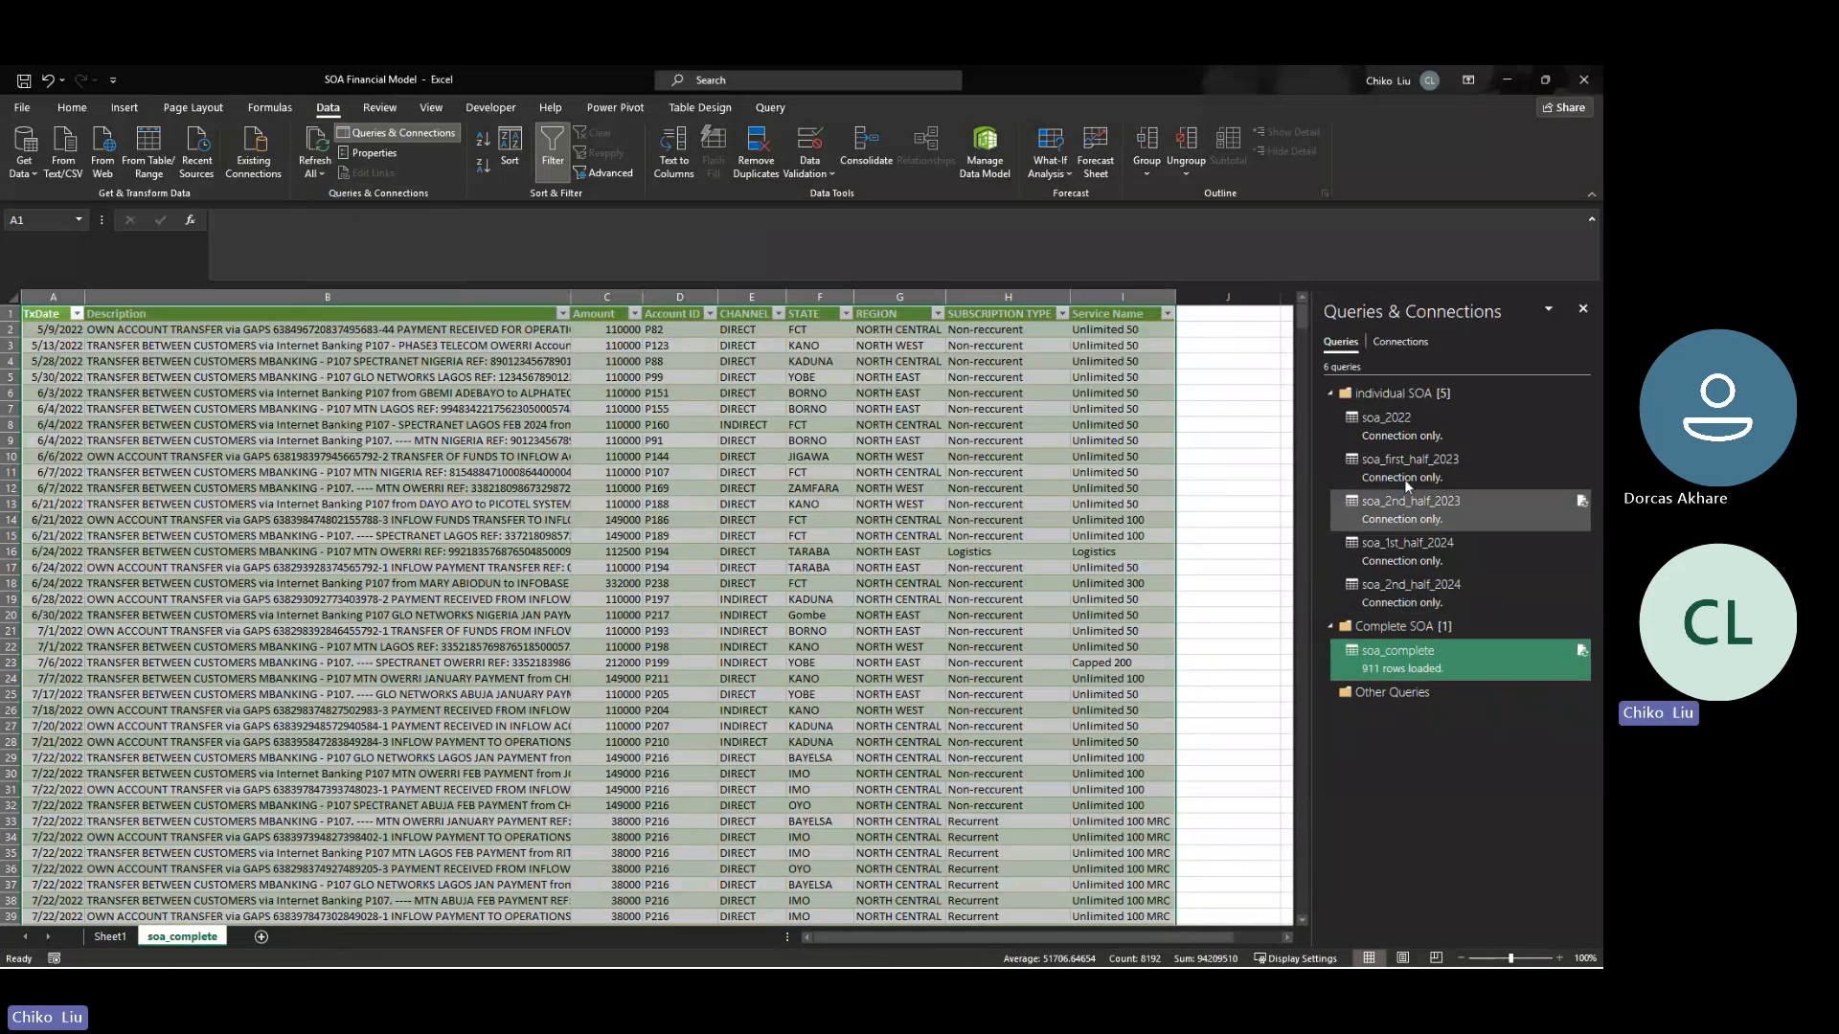
- Reopen the soa_complete query for editing and refresh its data preview
right_click(1396, 666)
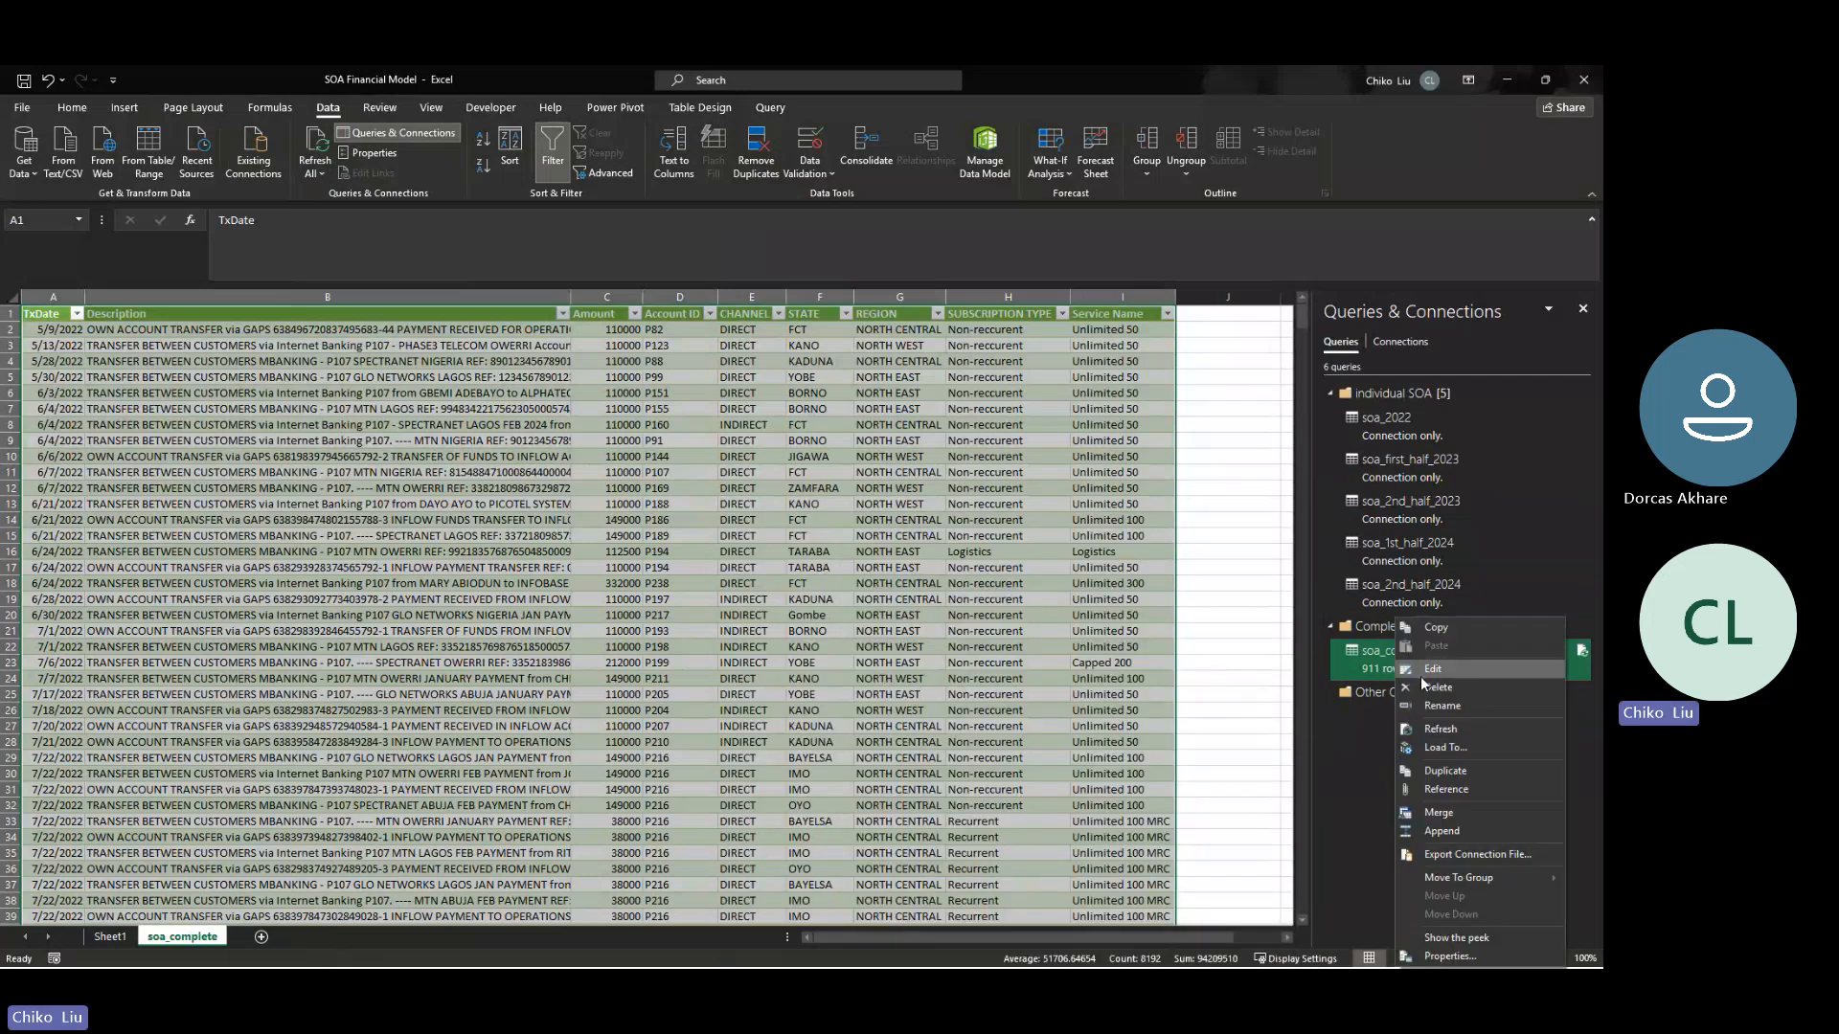
left_click(1422, 677)
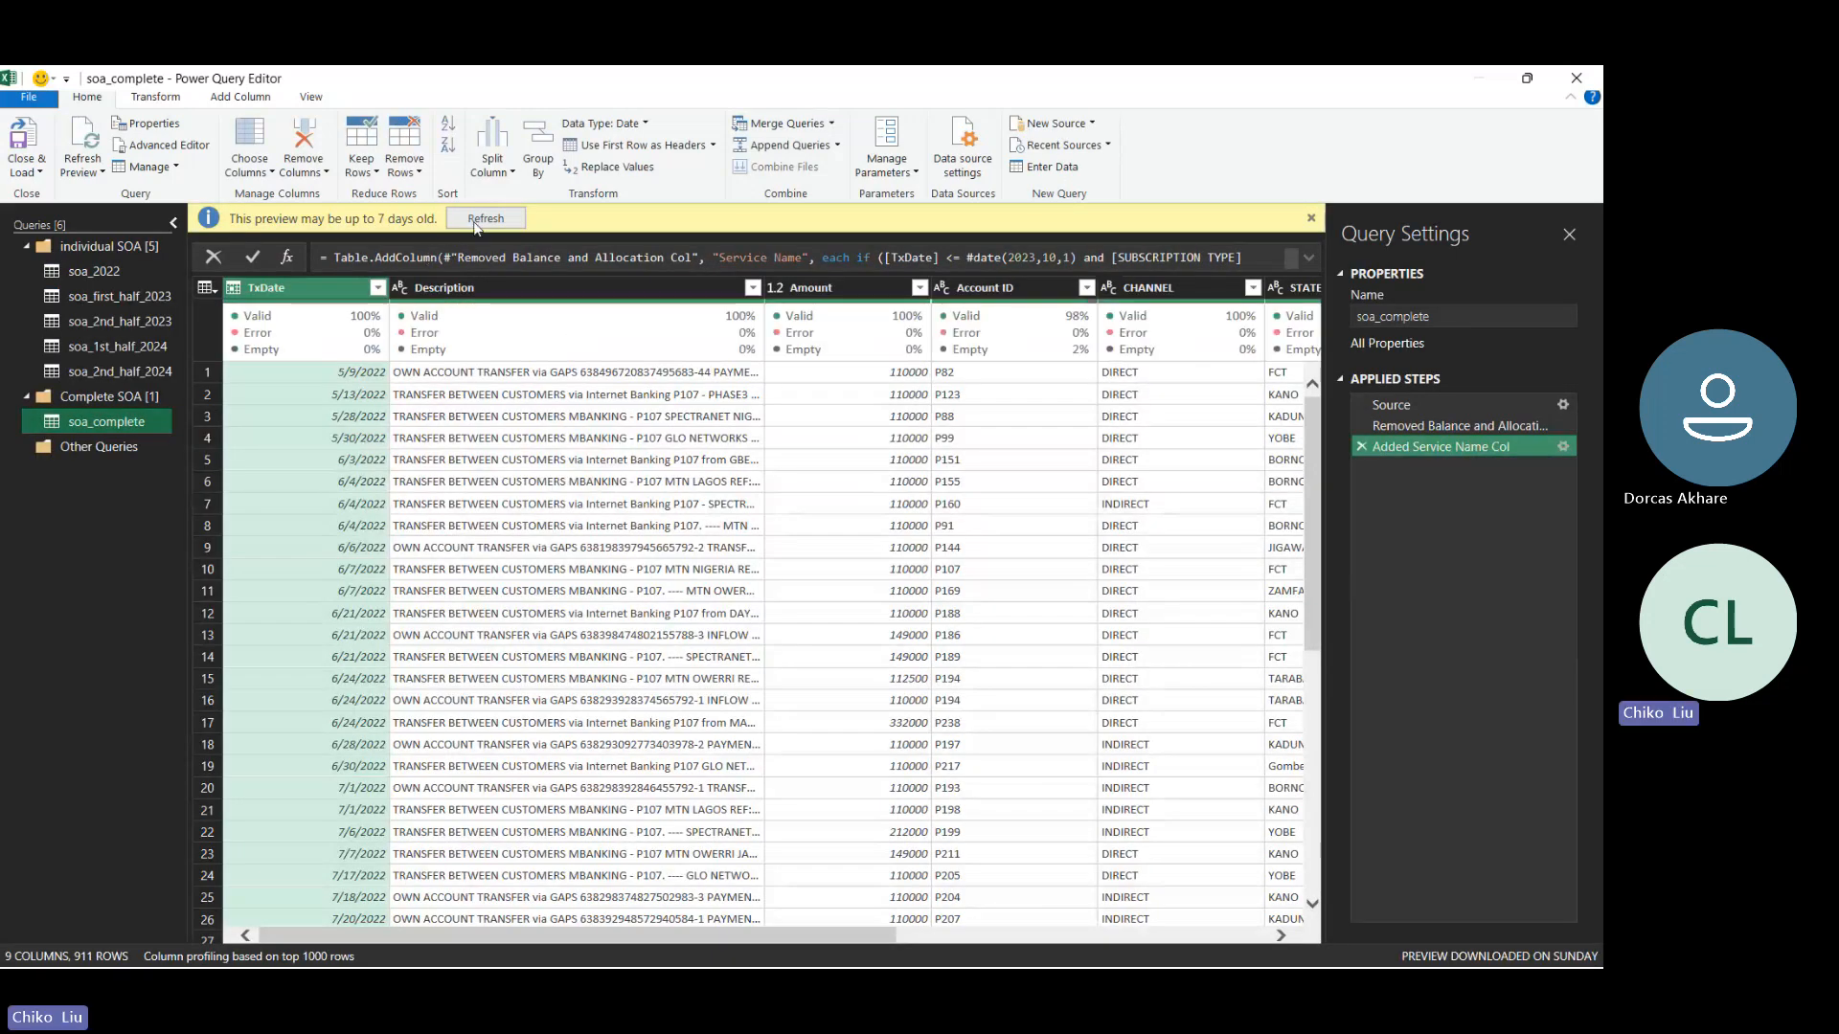
left_click(476, 219)
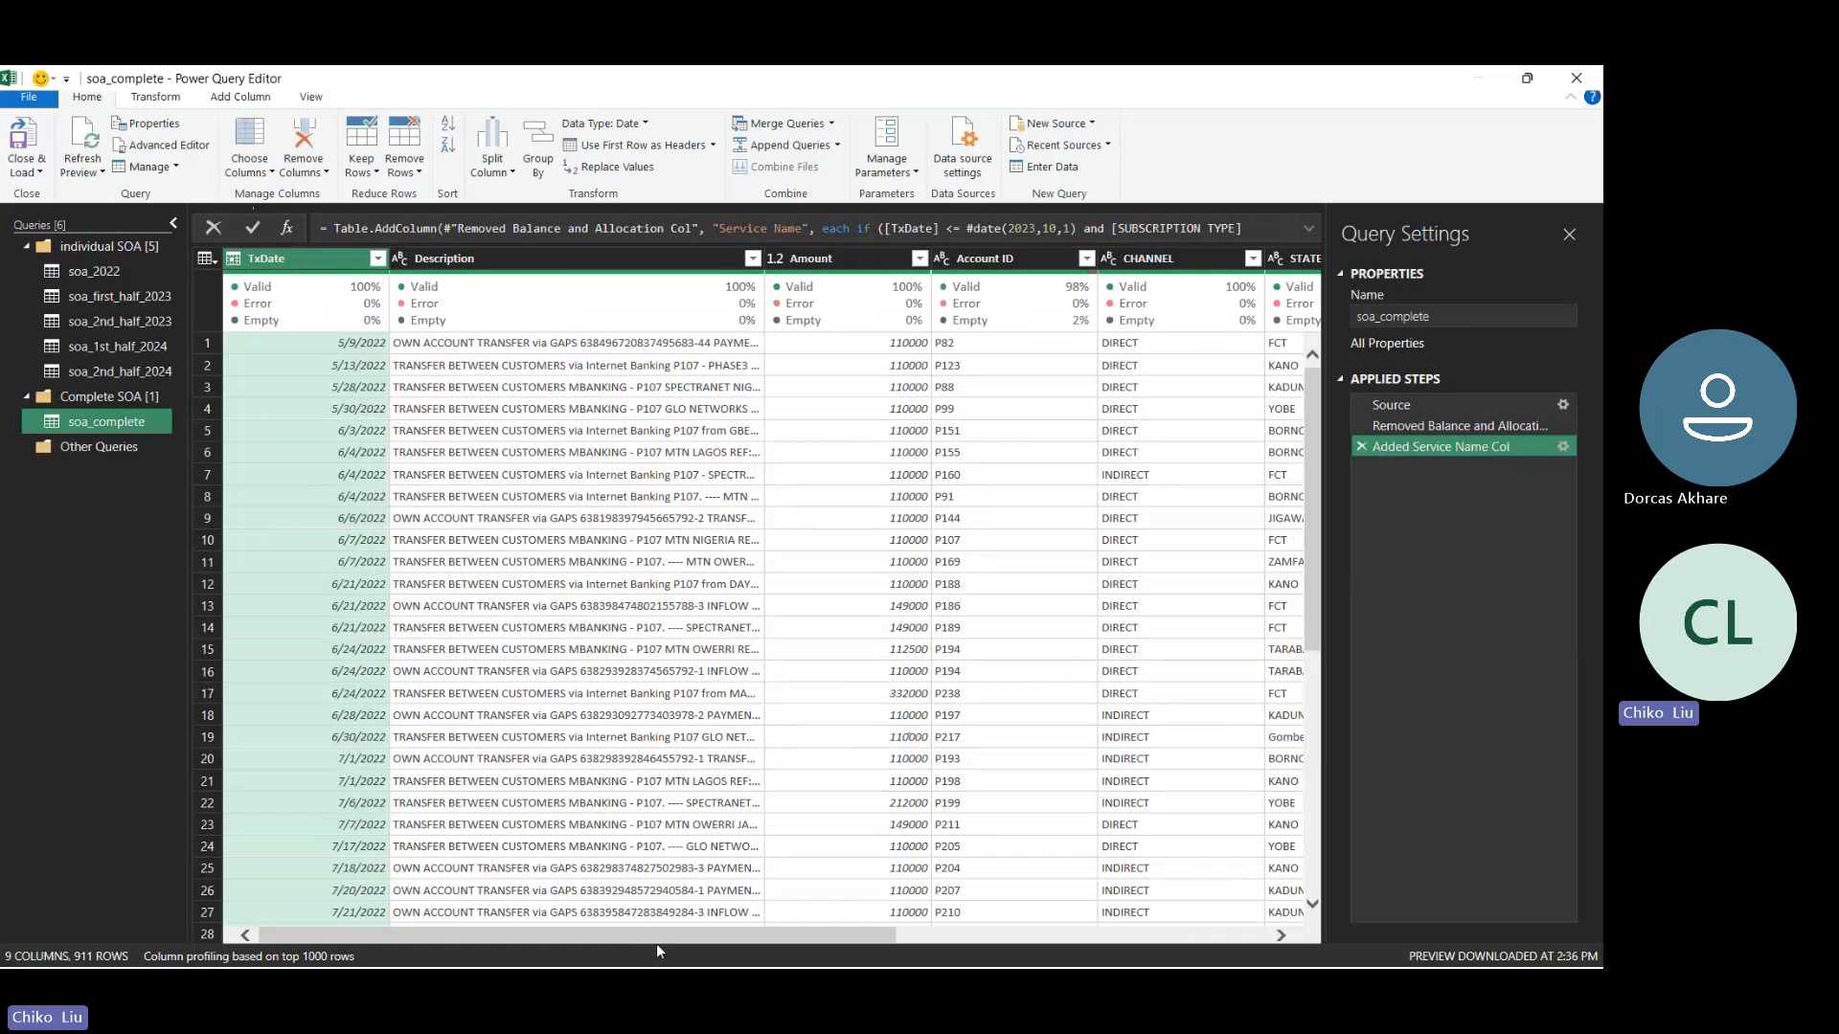
- Compare the SUBSCRIPTION TYPE and Service Name values down to the later rows, and open the settings of the Added Service Name Col step
left_click_drag(657, 938, 1118, 886)
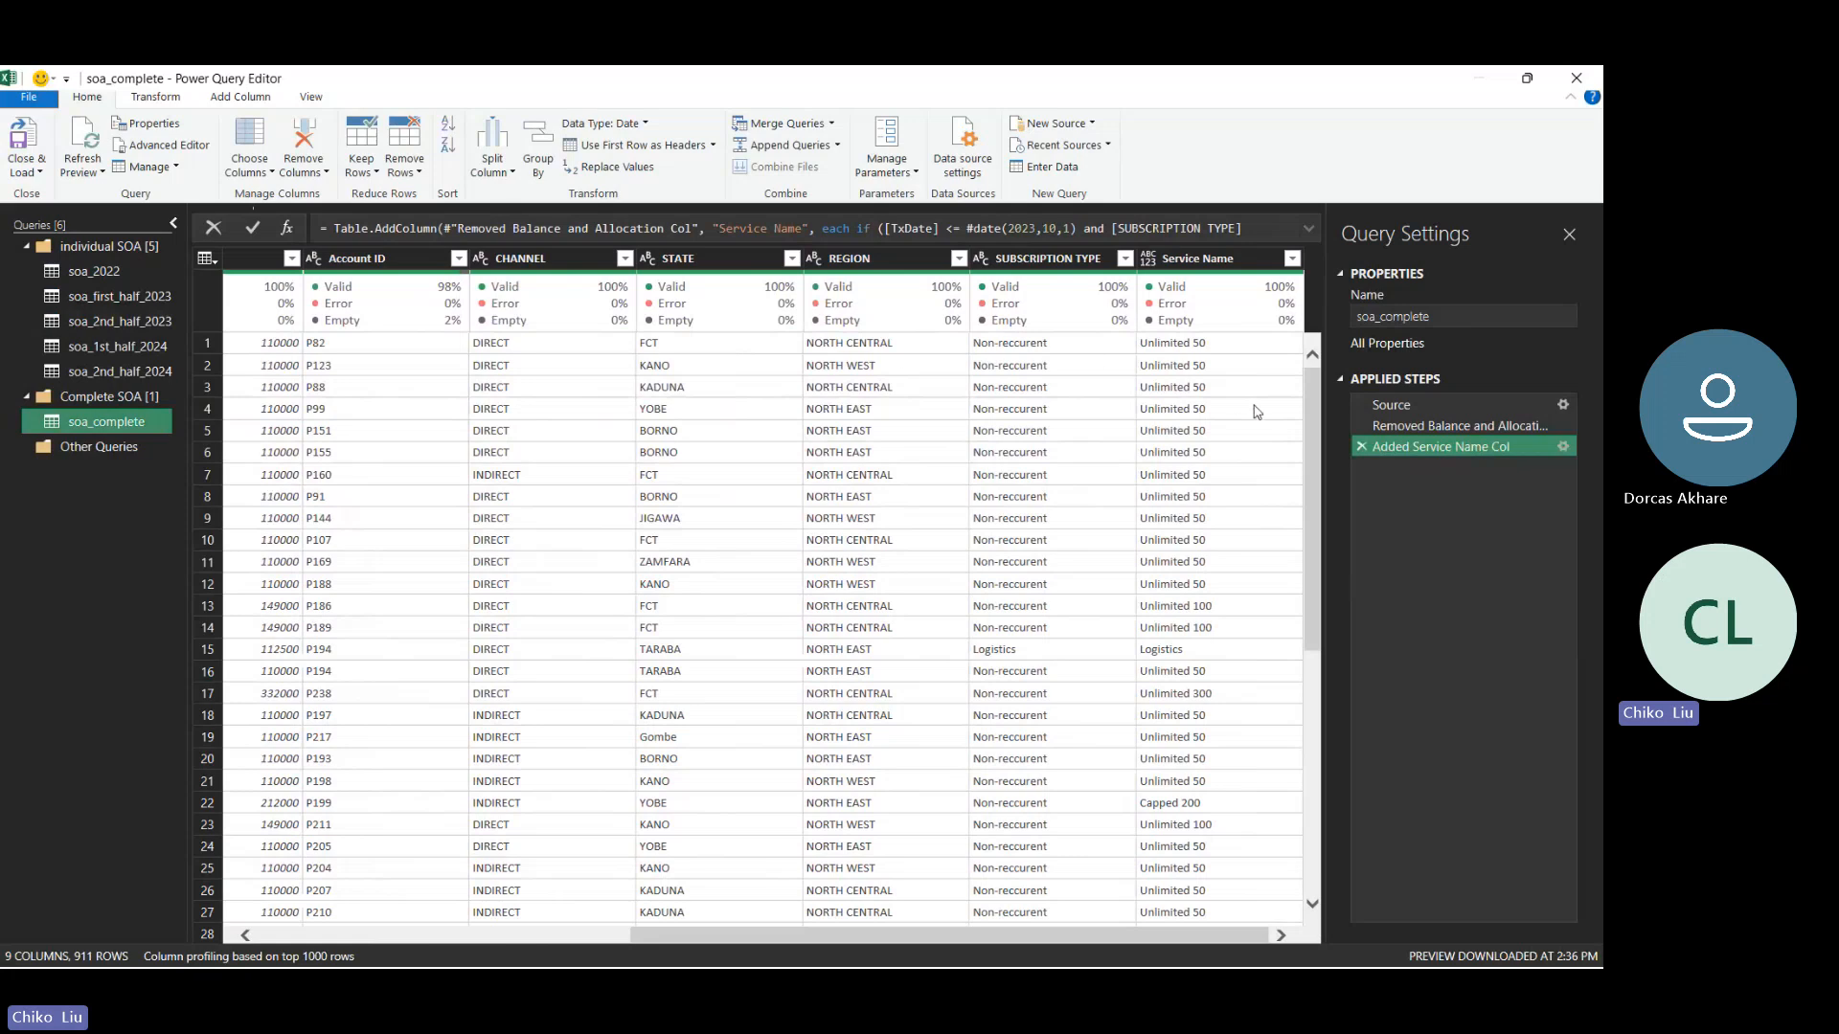
left_click_drag(1313, 439, 1320, 935)
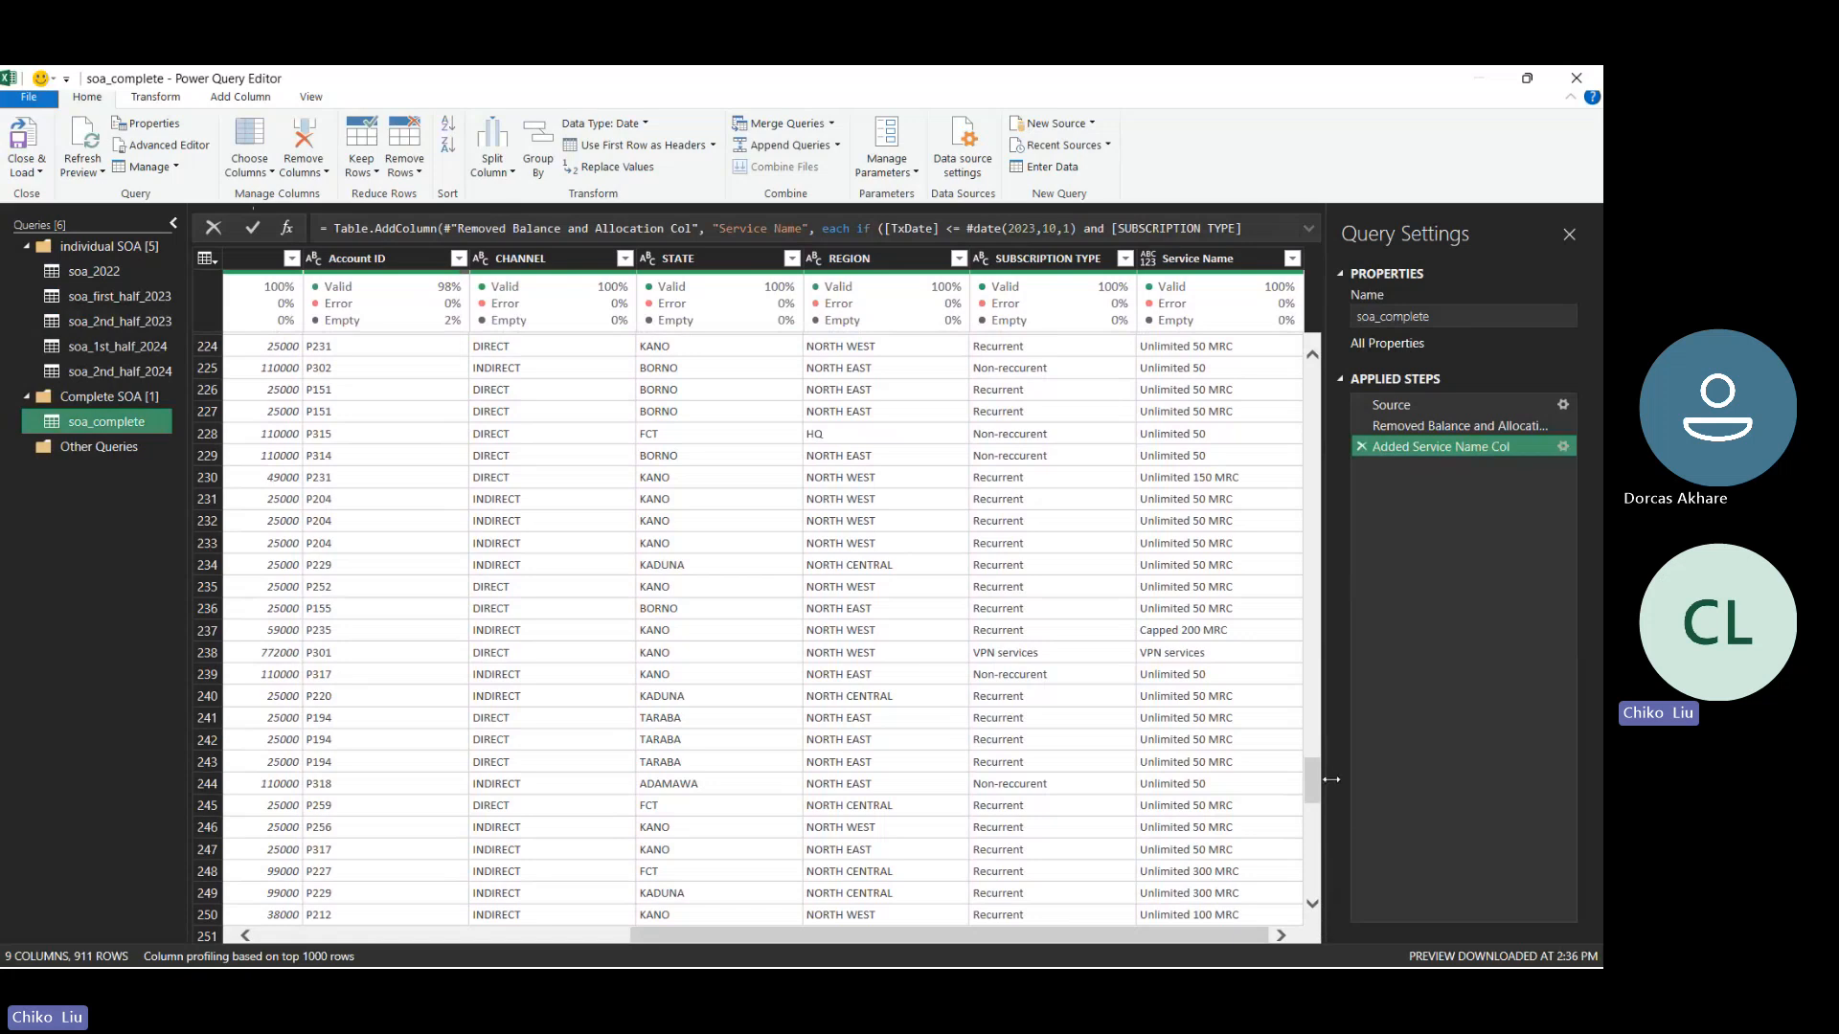
left_click_drag(1320, 773, 1283, 932)
left_click_drag(1317, 838, 1246, 845)
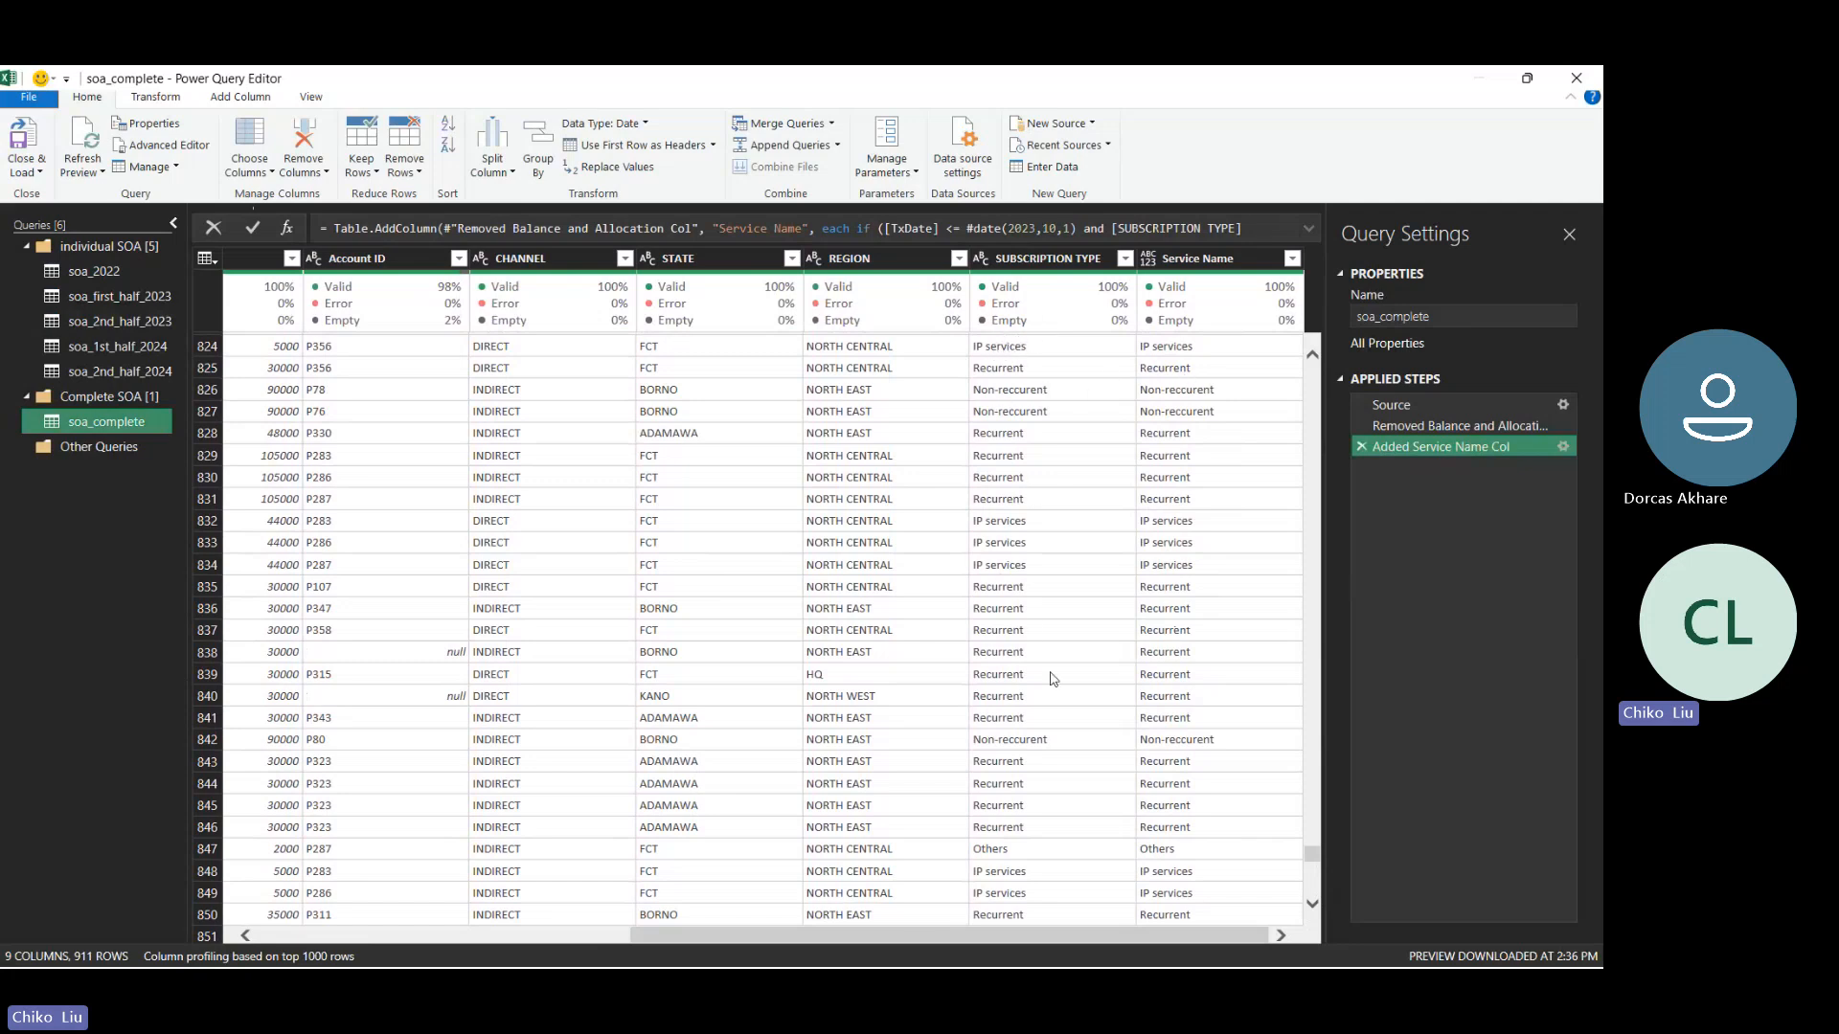
left_click(1563, 447)
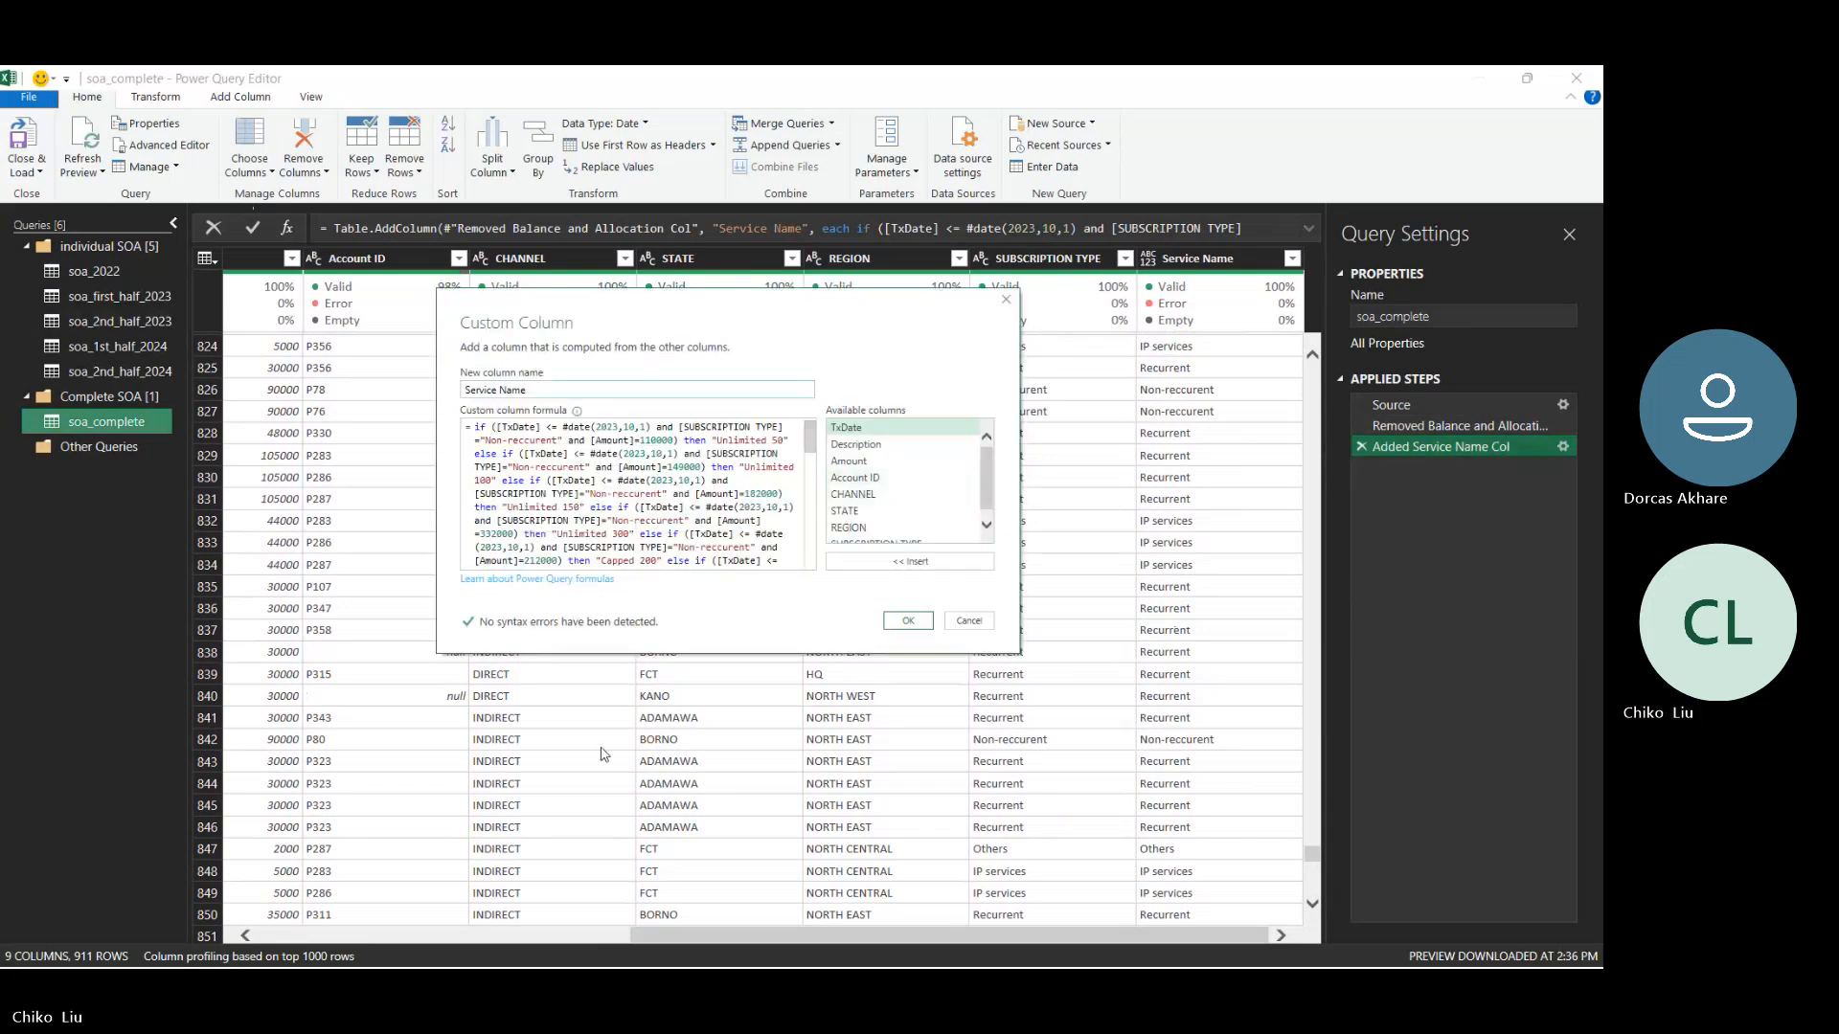
- Bring the Services workbook's direct channel price list behind the Custom Column dialog and move the dialog below the price table
mouse_move(819, 960)
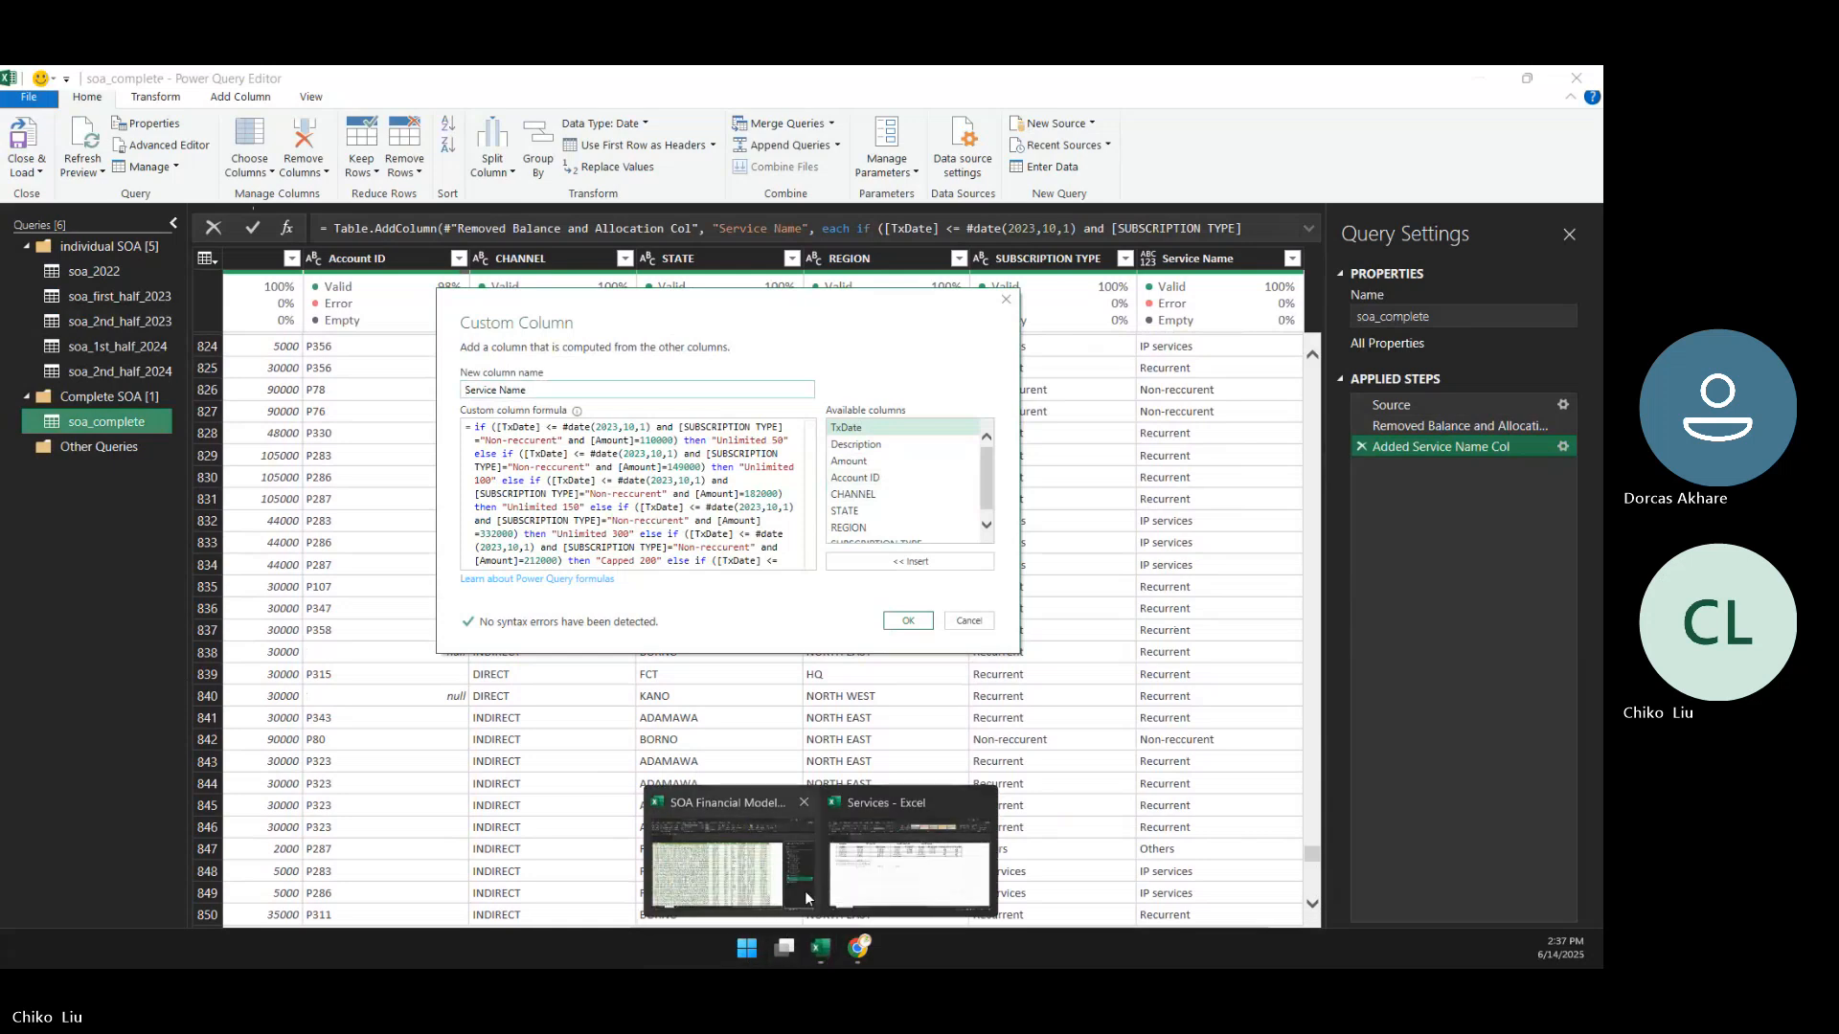
left_click(908, 872)
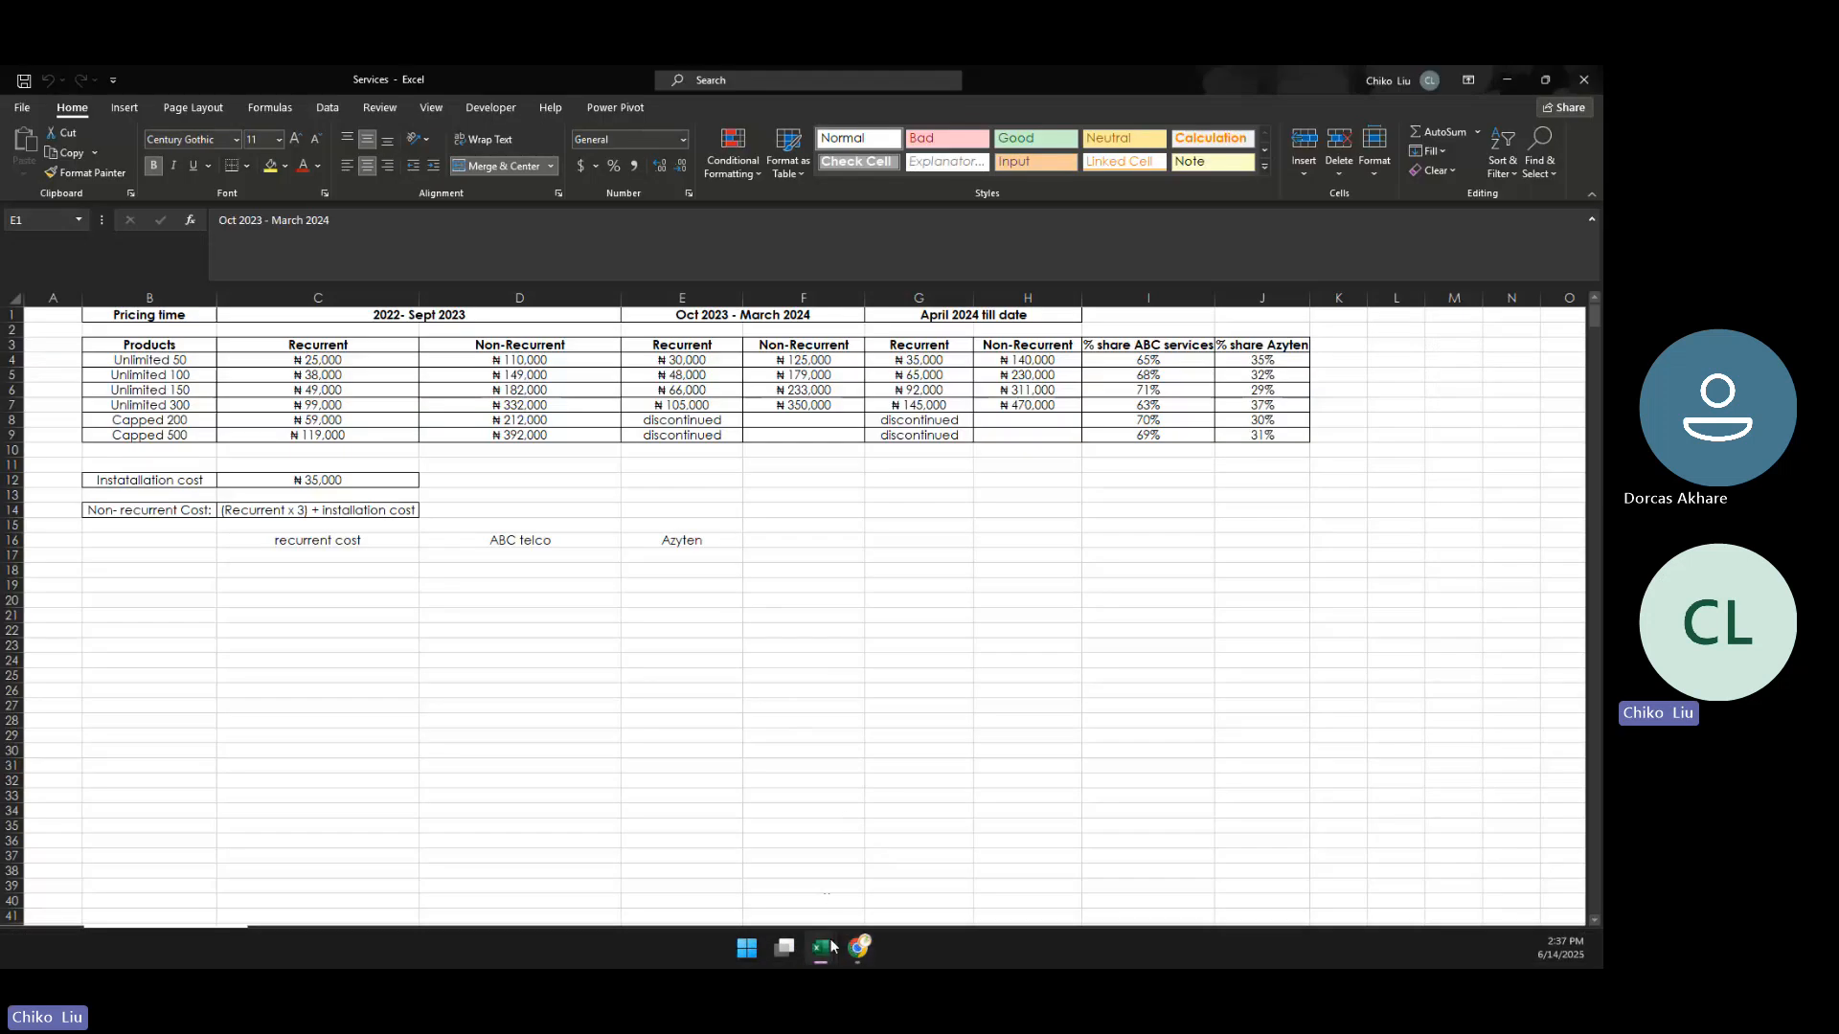
mouse_move(830, 948)
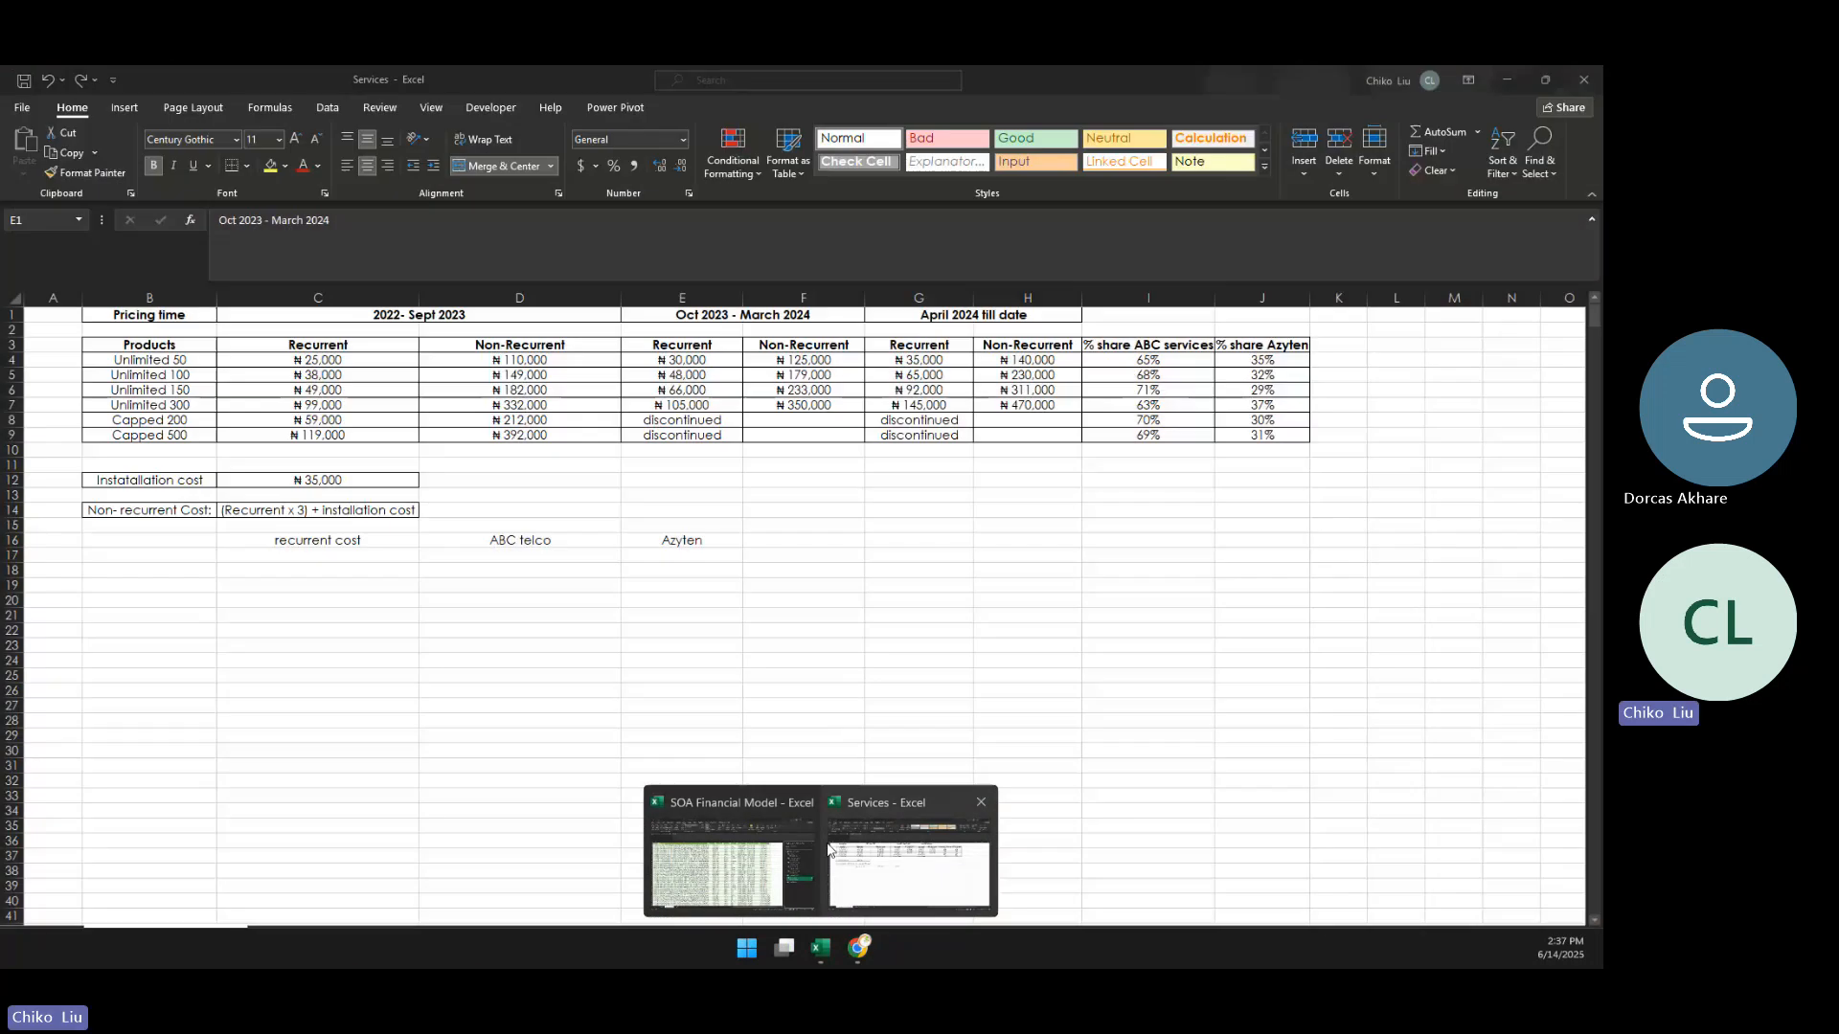
left_click(828, 850)
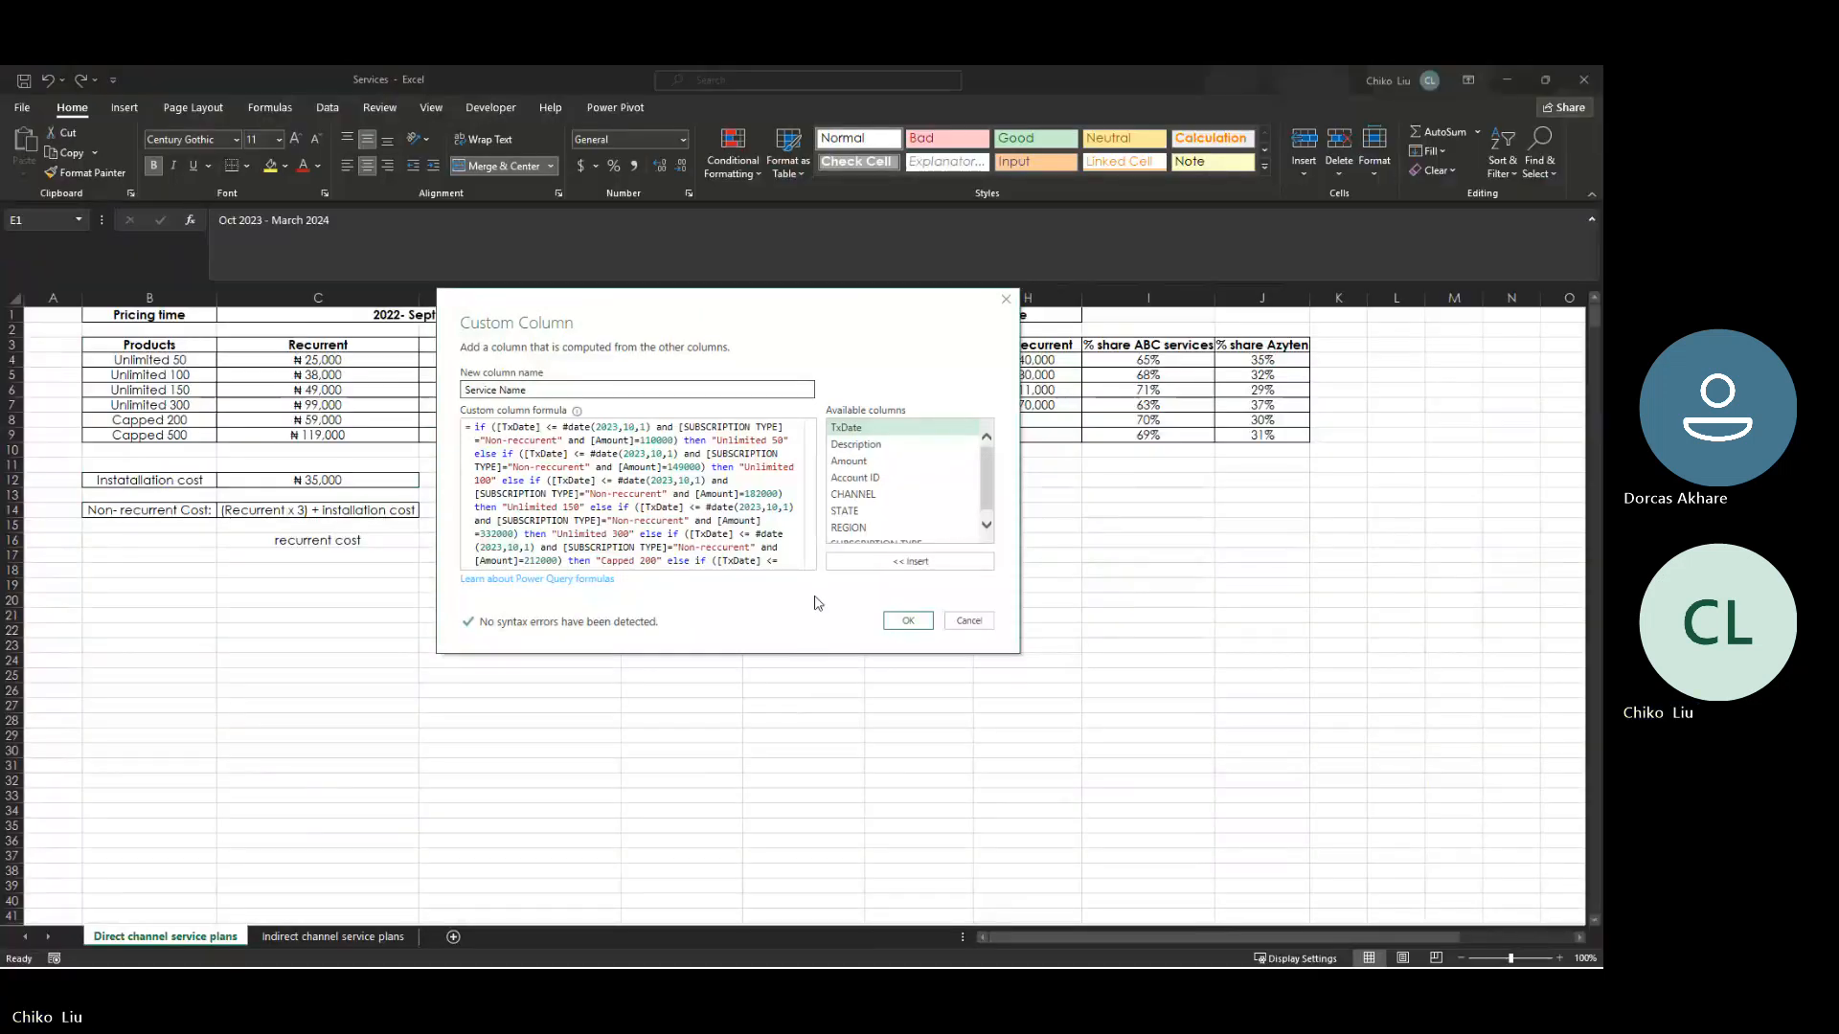
left_click_drag(804, 316, 756, 517)
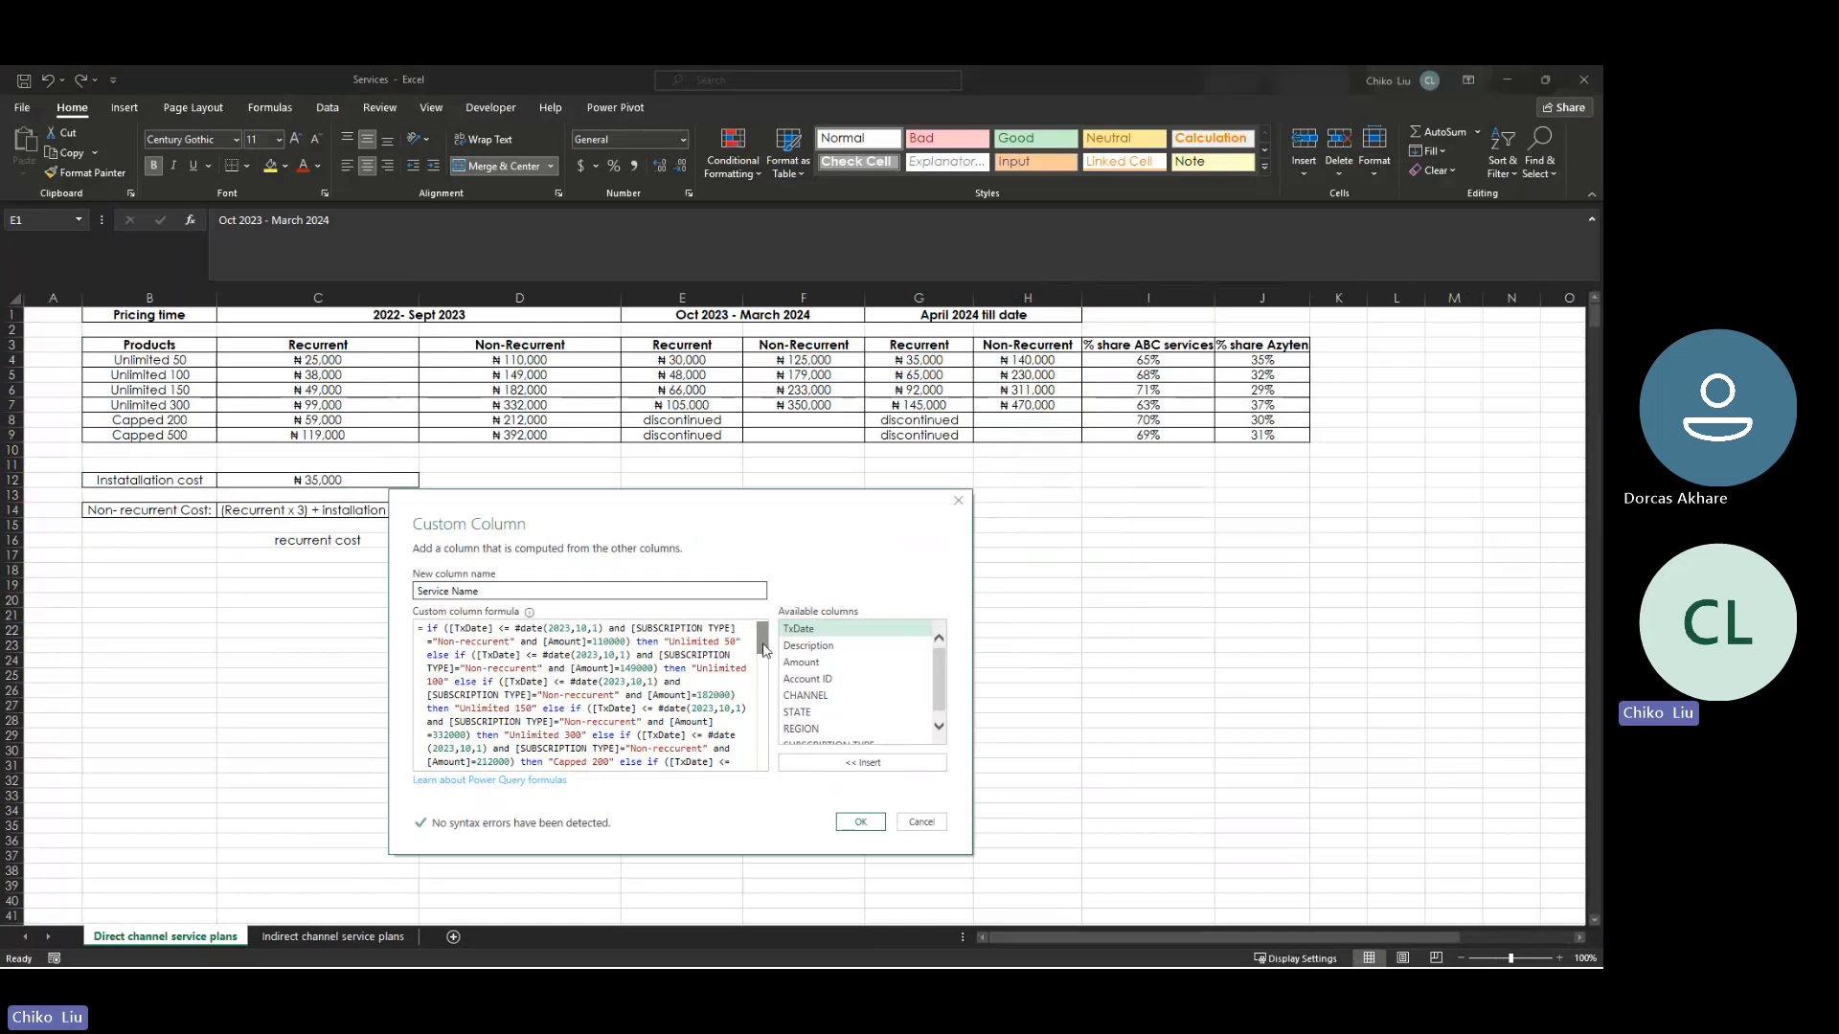
- Separate the formula's final else-if clause, which returns [SUBSCRIPTION TYPE], from the "Capped 500 MRC" clause with blank lines
left_click_drag(763, 644, 759, 709)
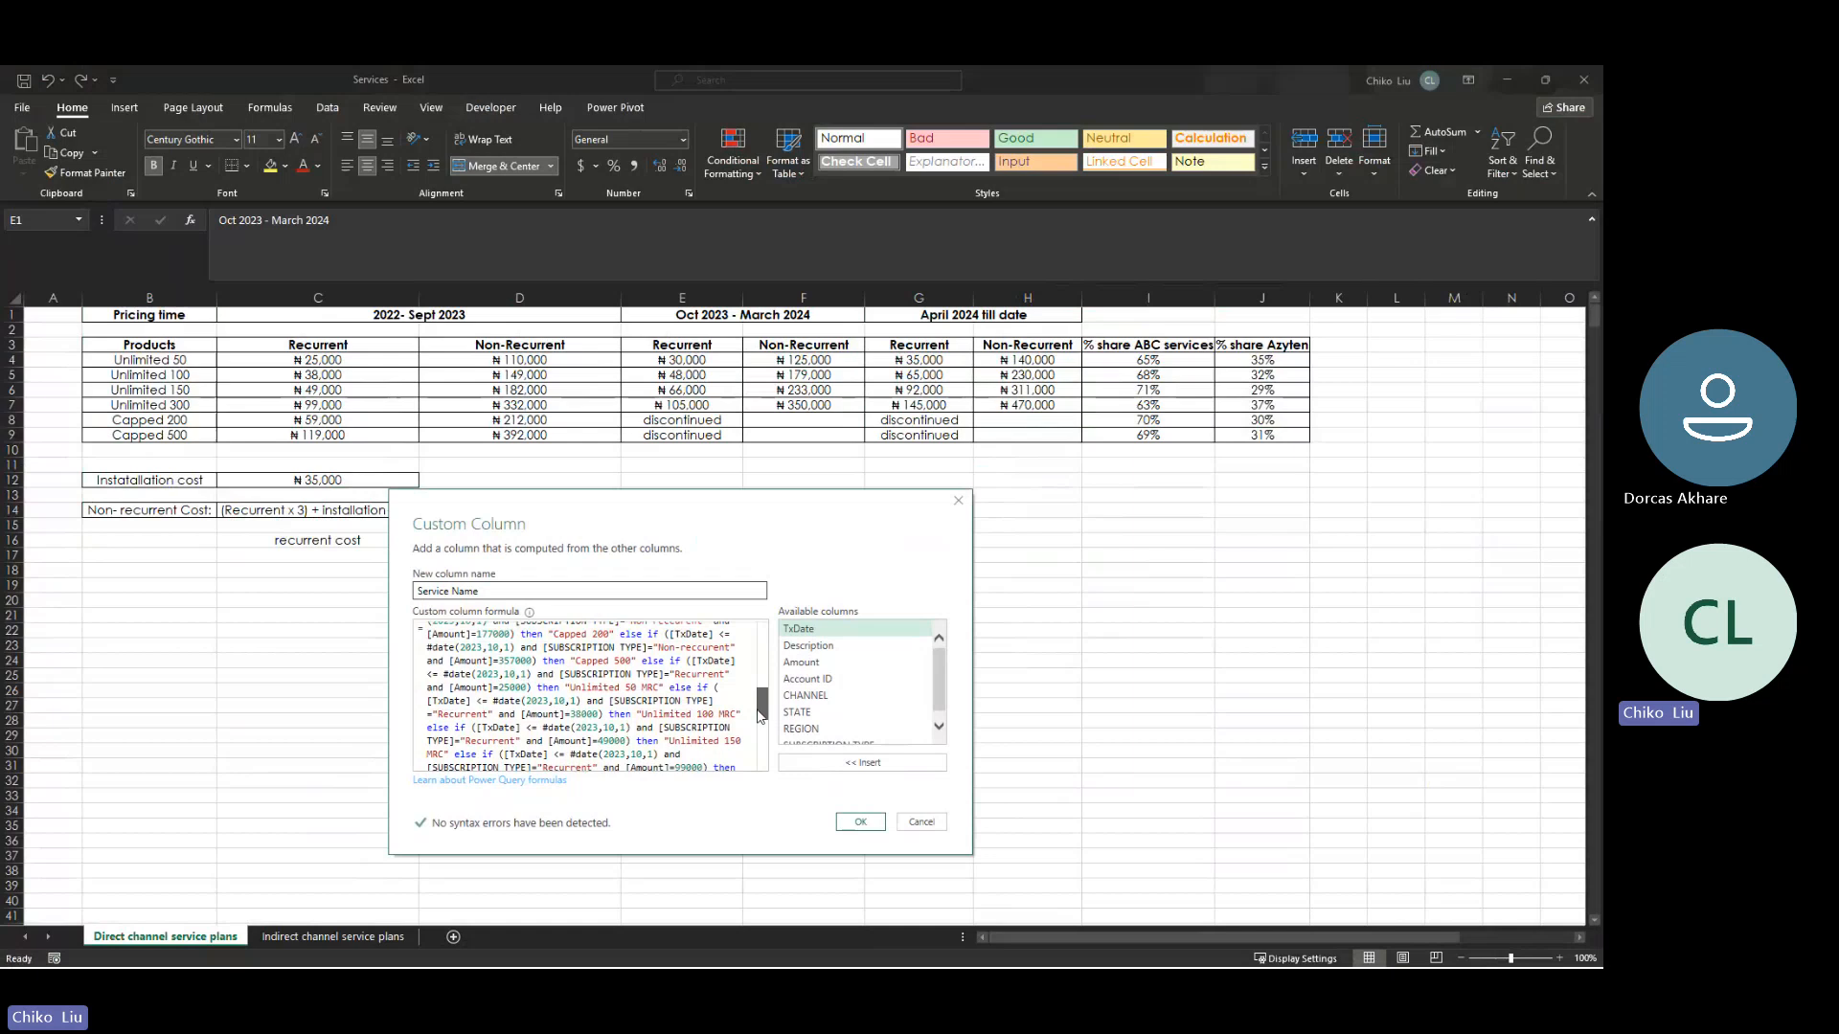
left_click_drag(756, 710, 752, 727)
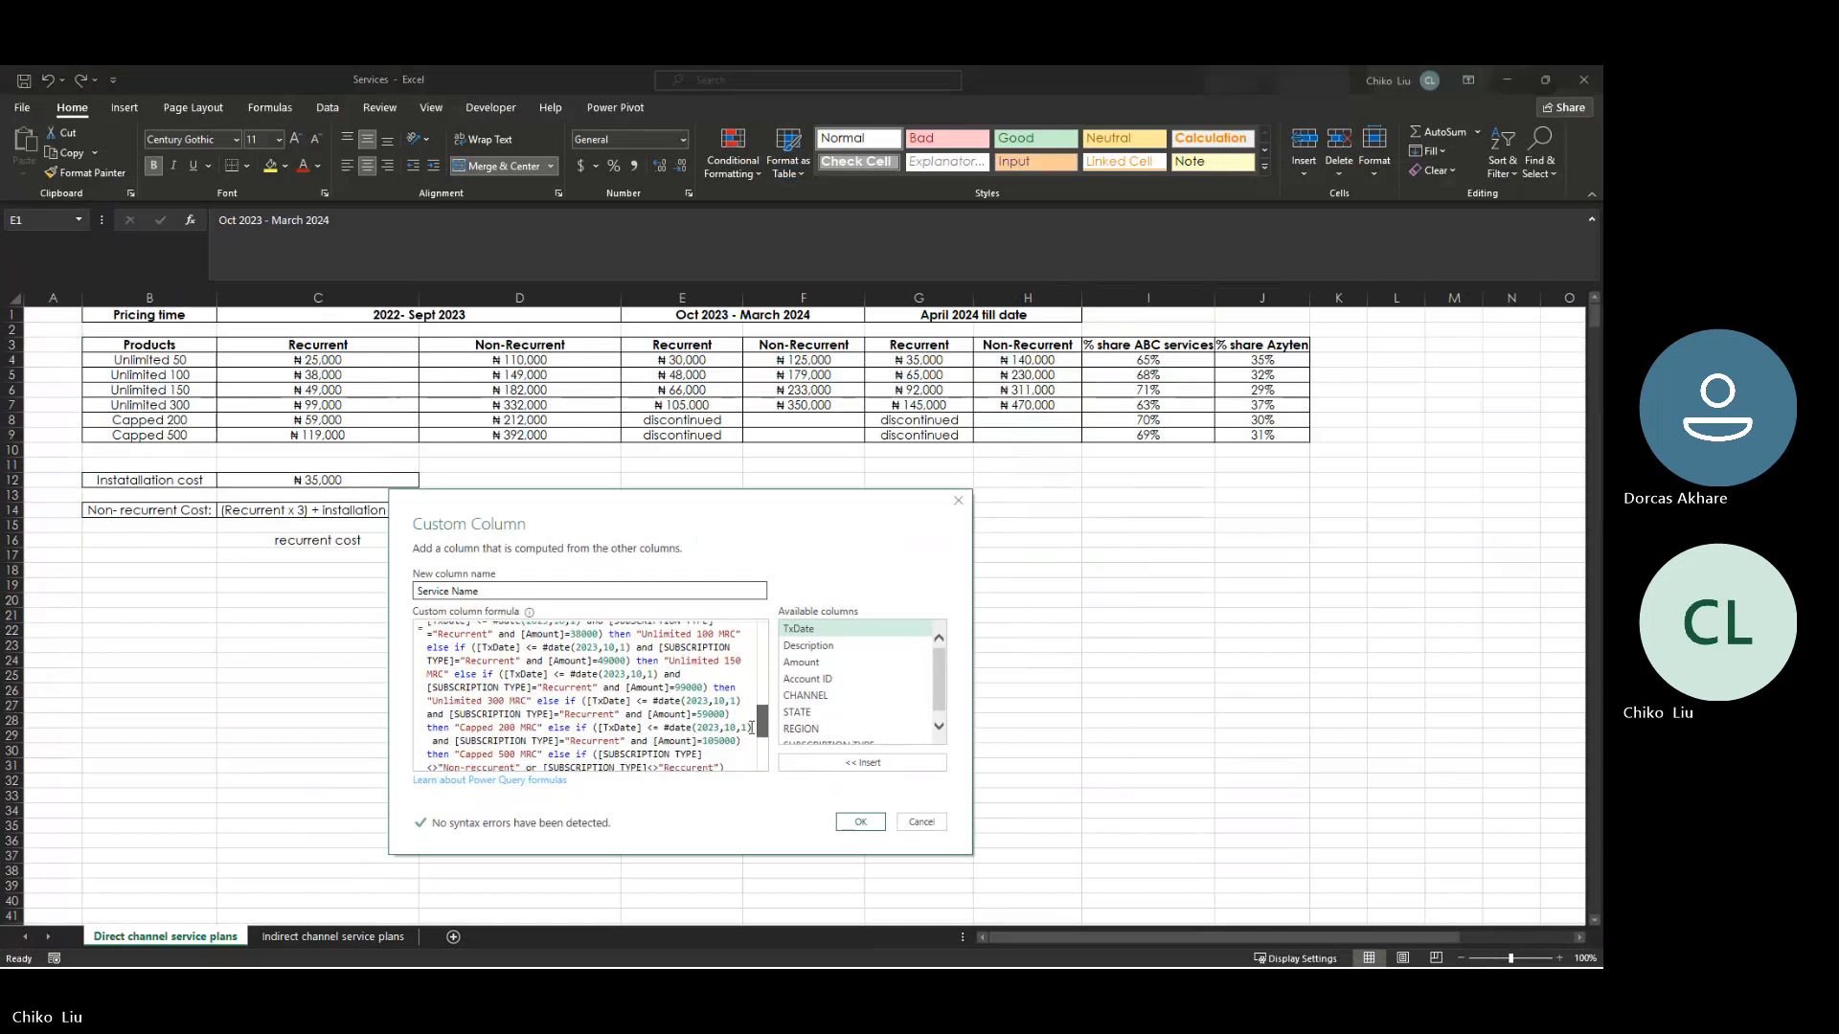
scroll(748, 729, "down", 1)
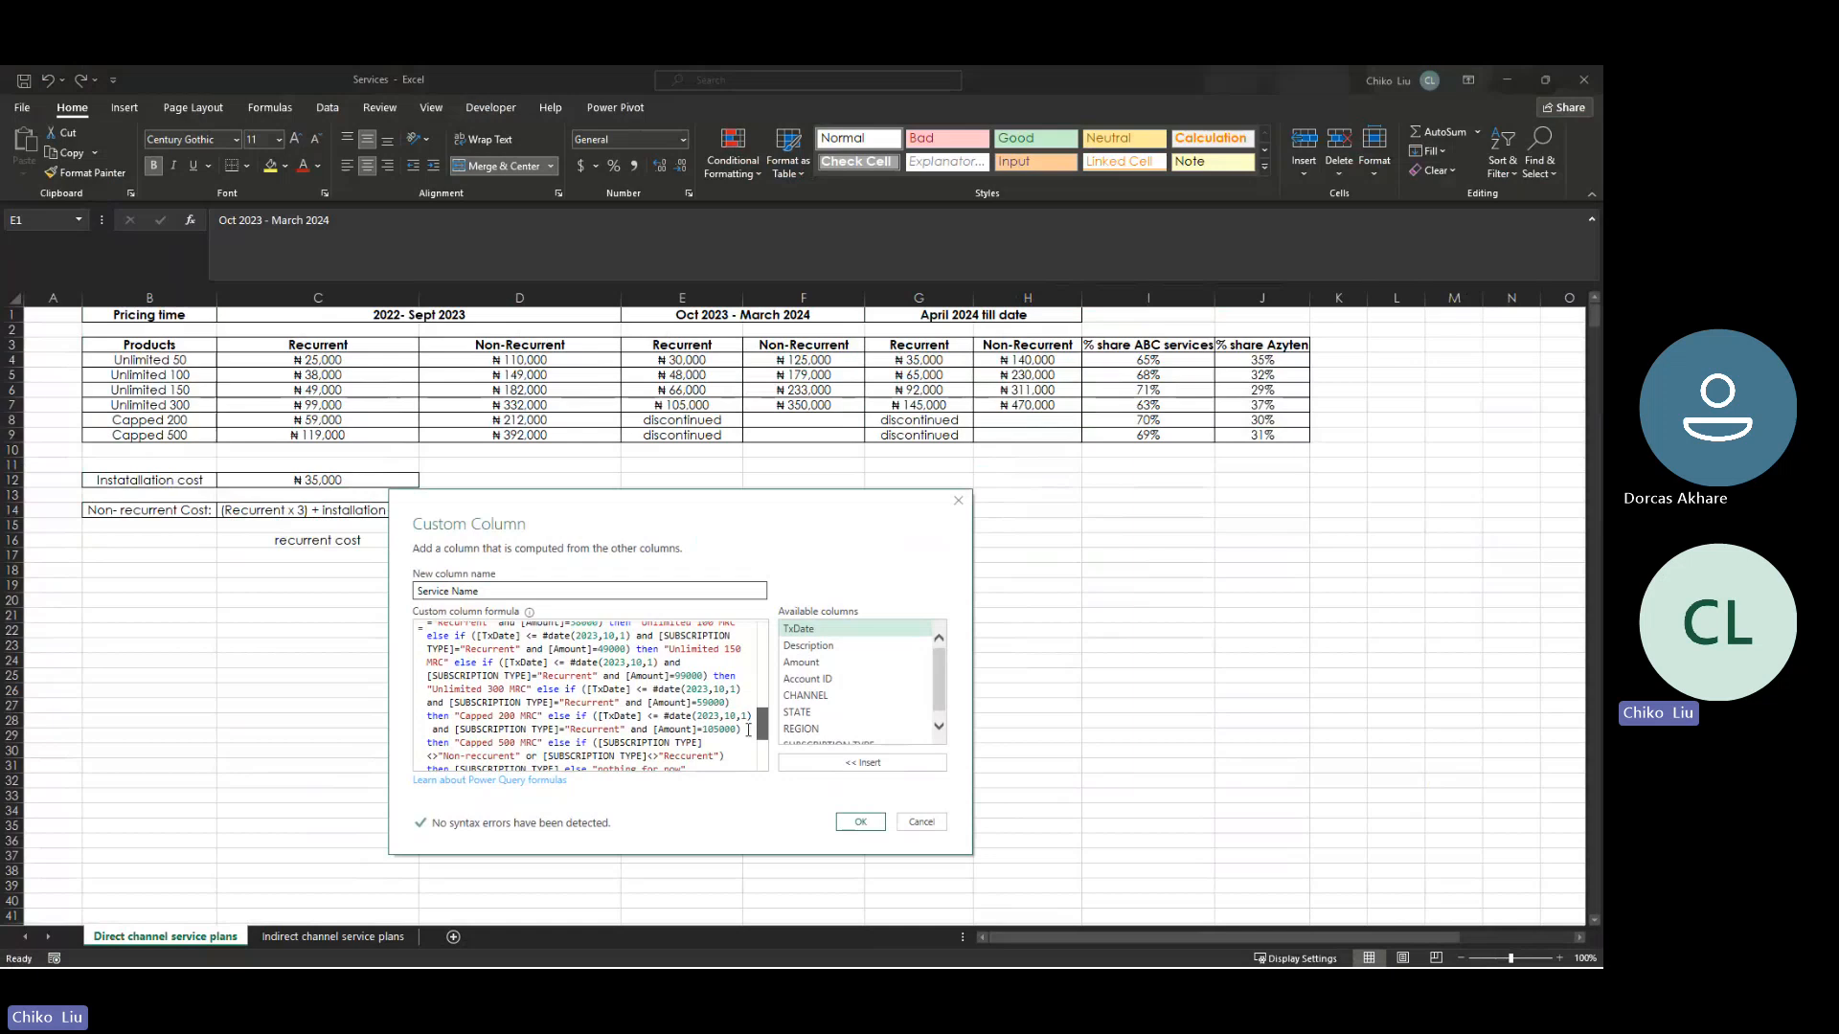
scroll(747, 730, "down", 1)
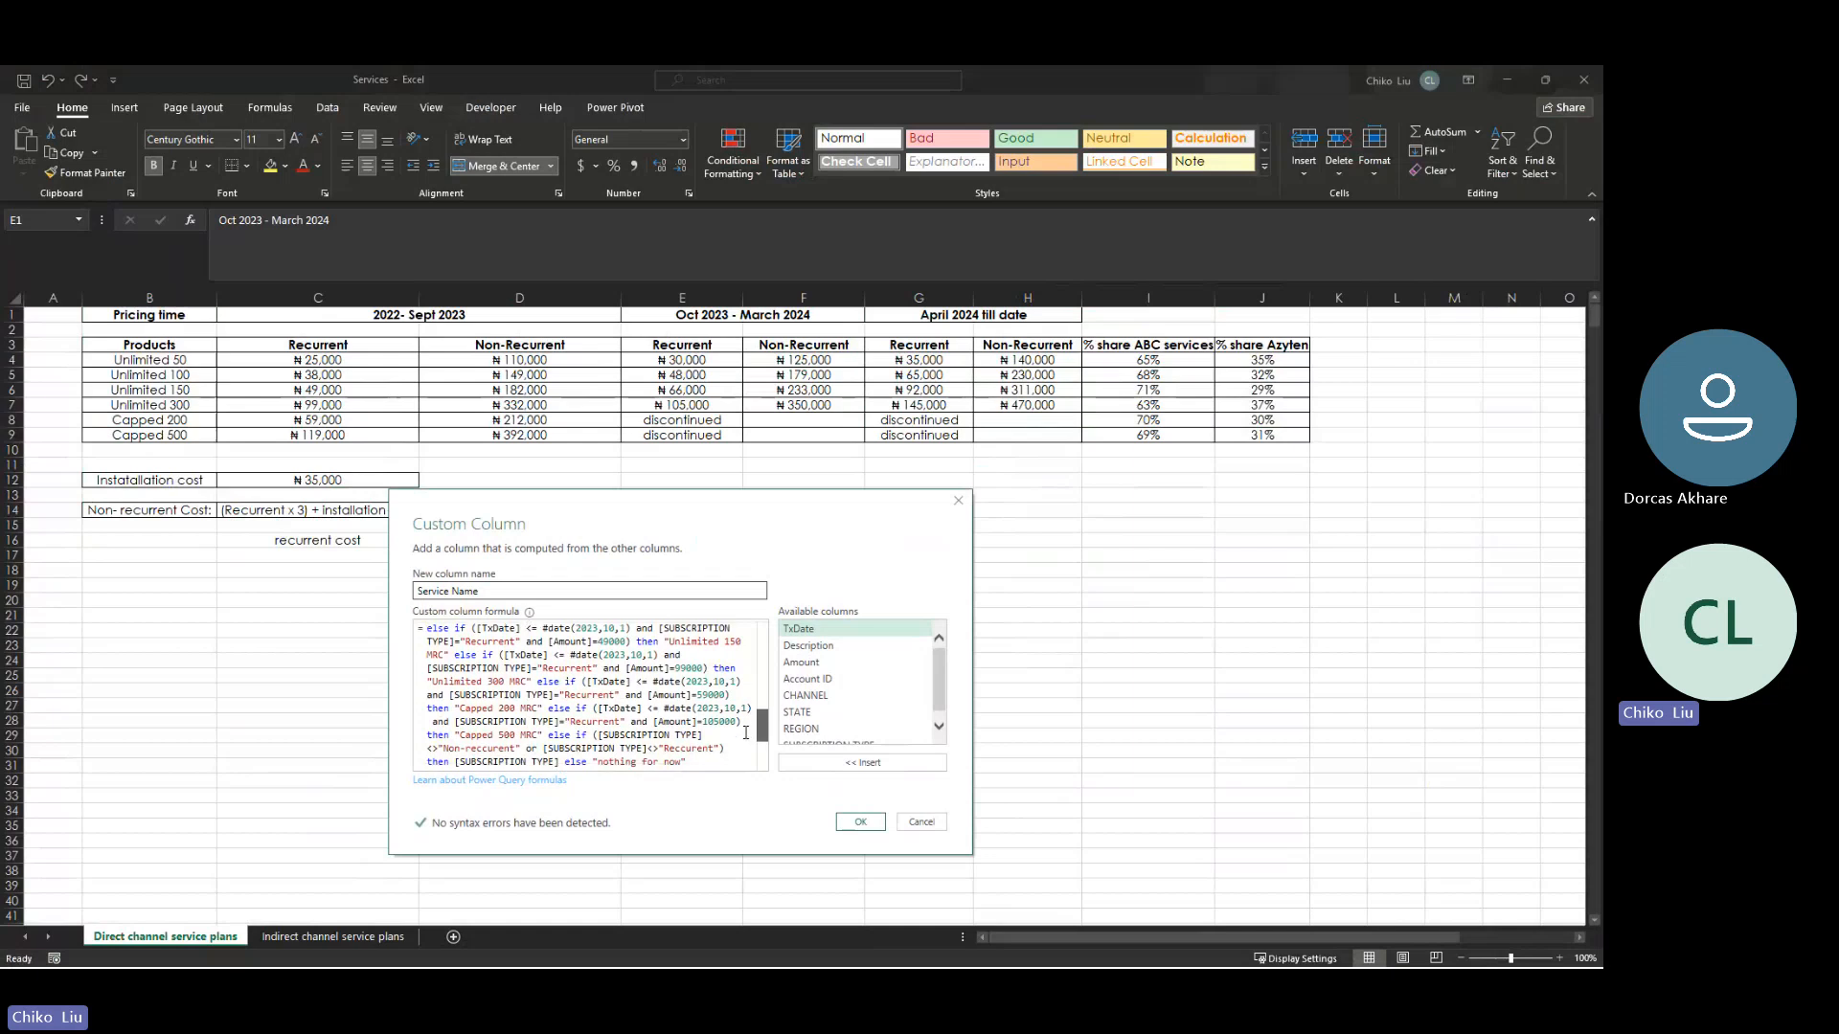
scroll(746, 734, "down", 1)
scroll(745, 738, "down", 3)
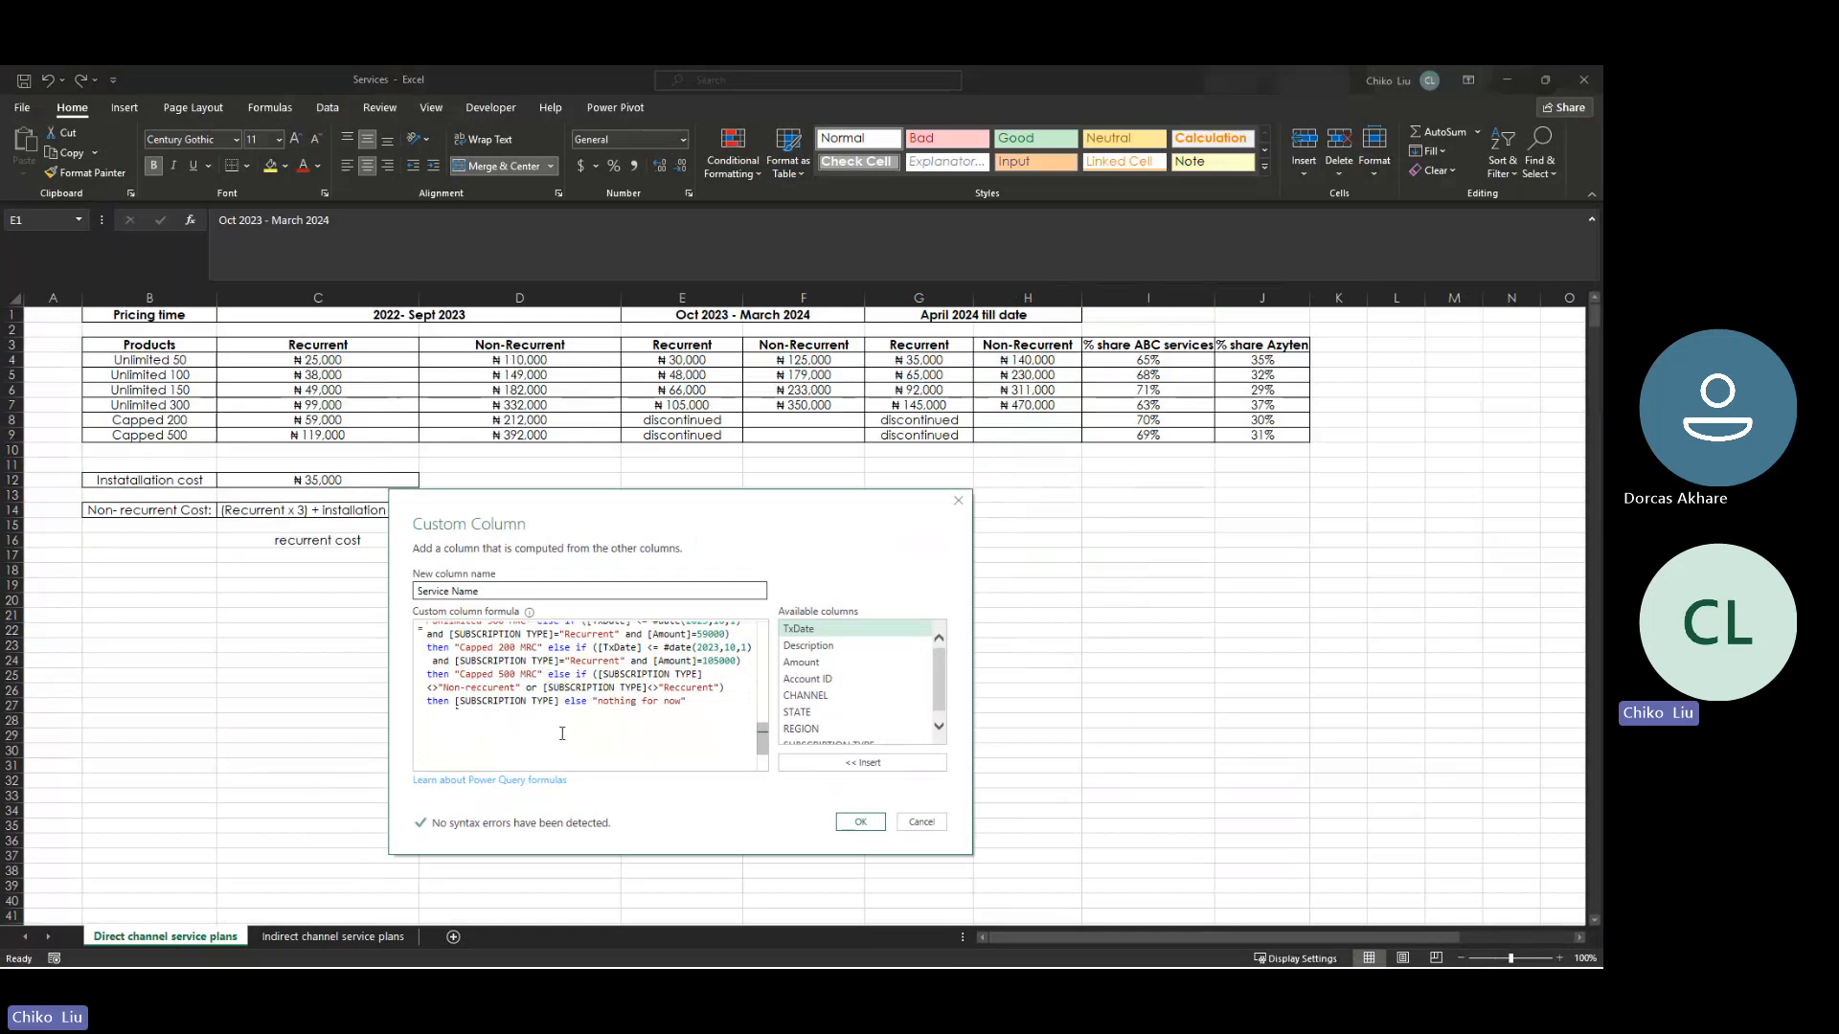
key("Return")
key("Return")
key("Return")
key("Return")
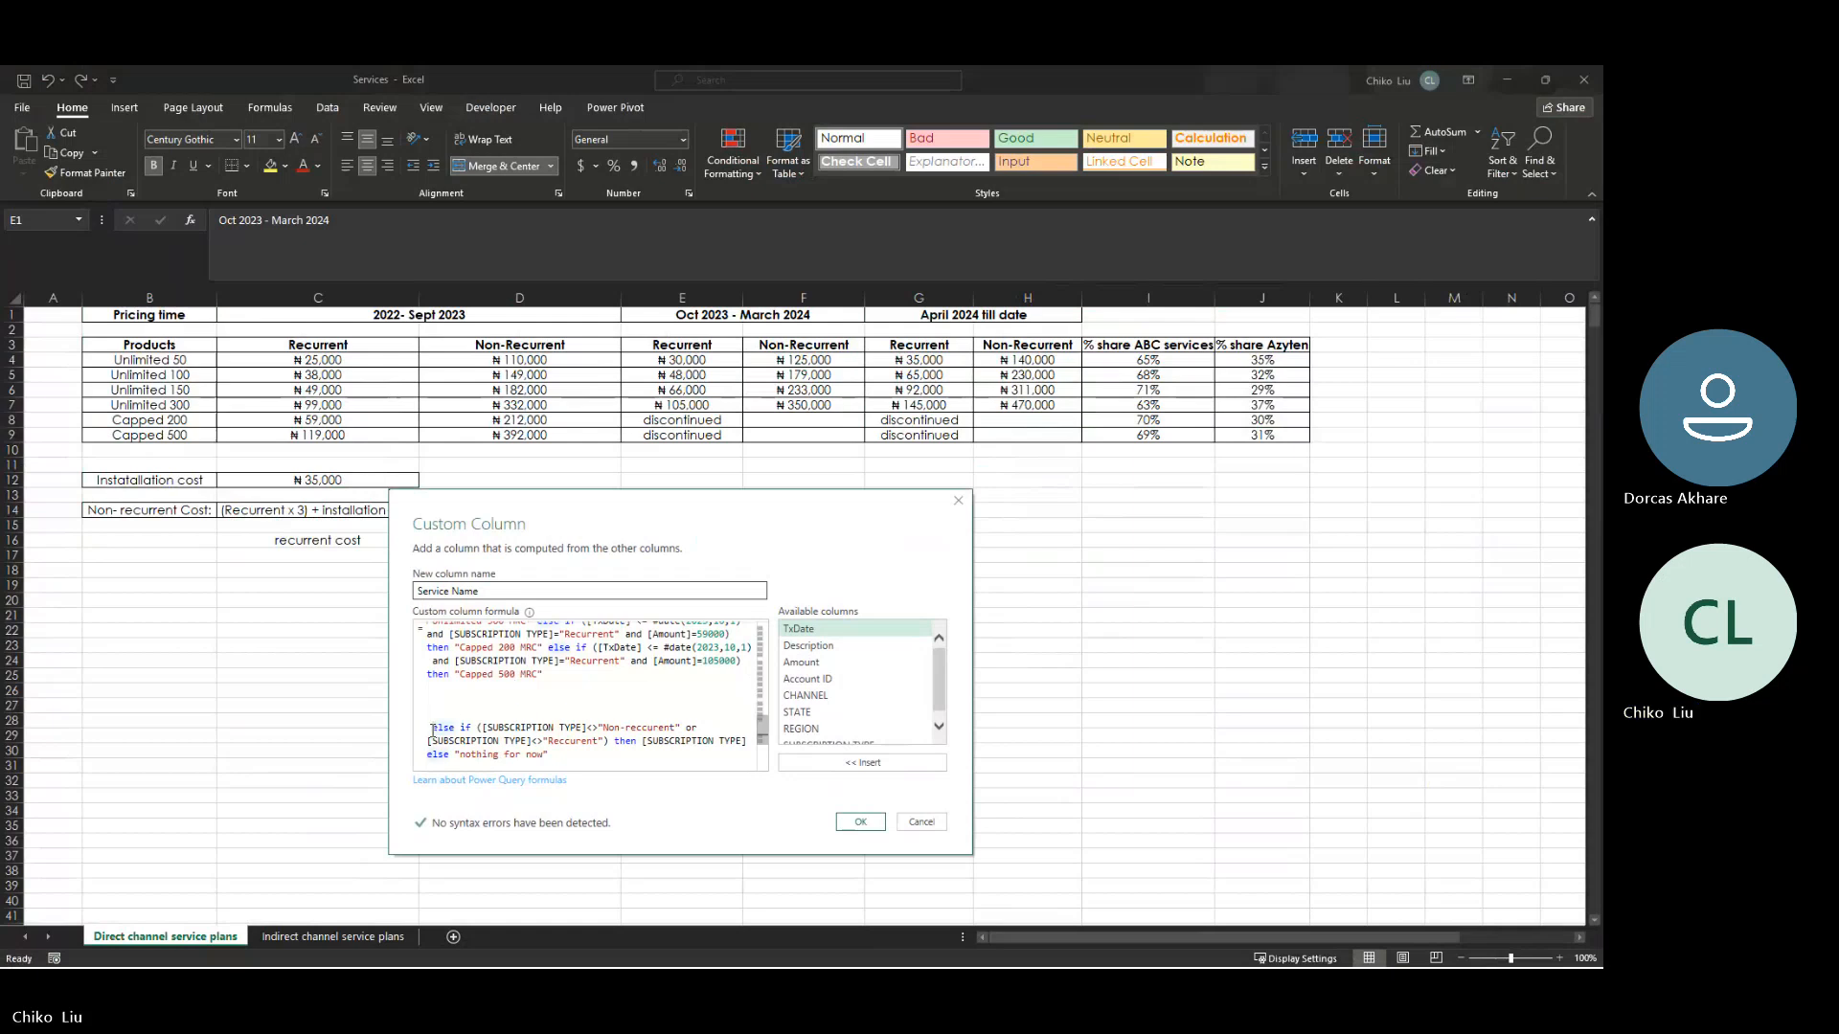
key("BackSpace")
key("BackSpace")
key("Return")
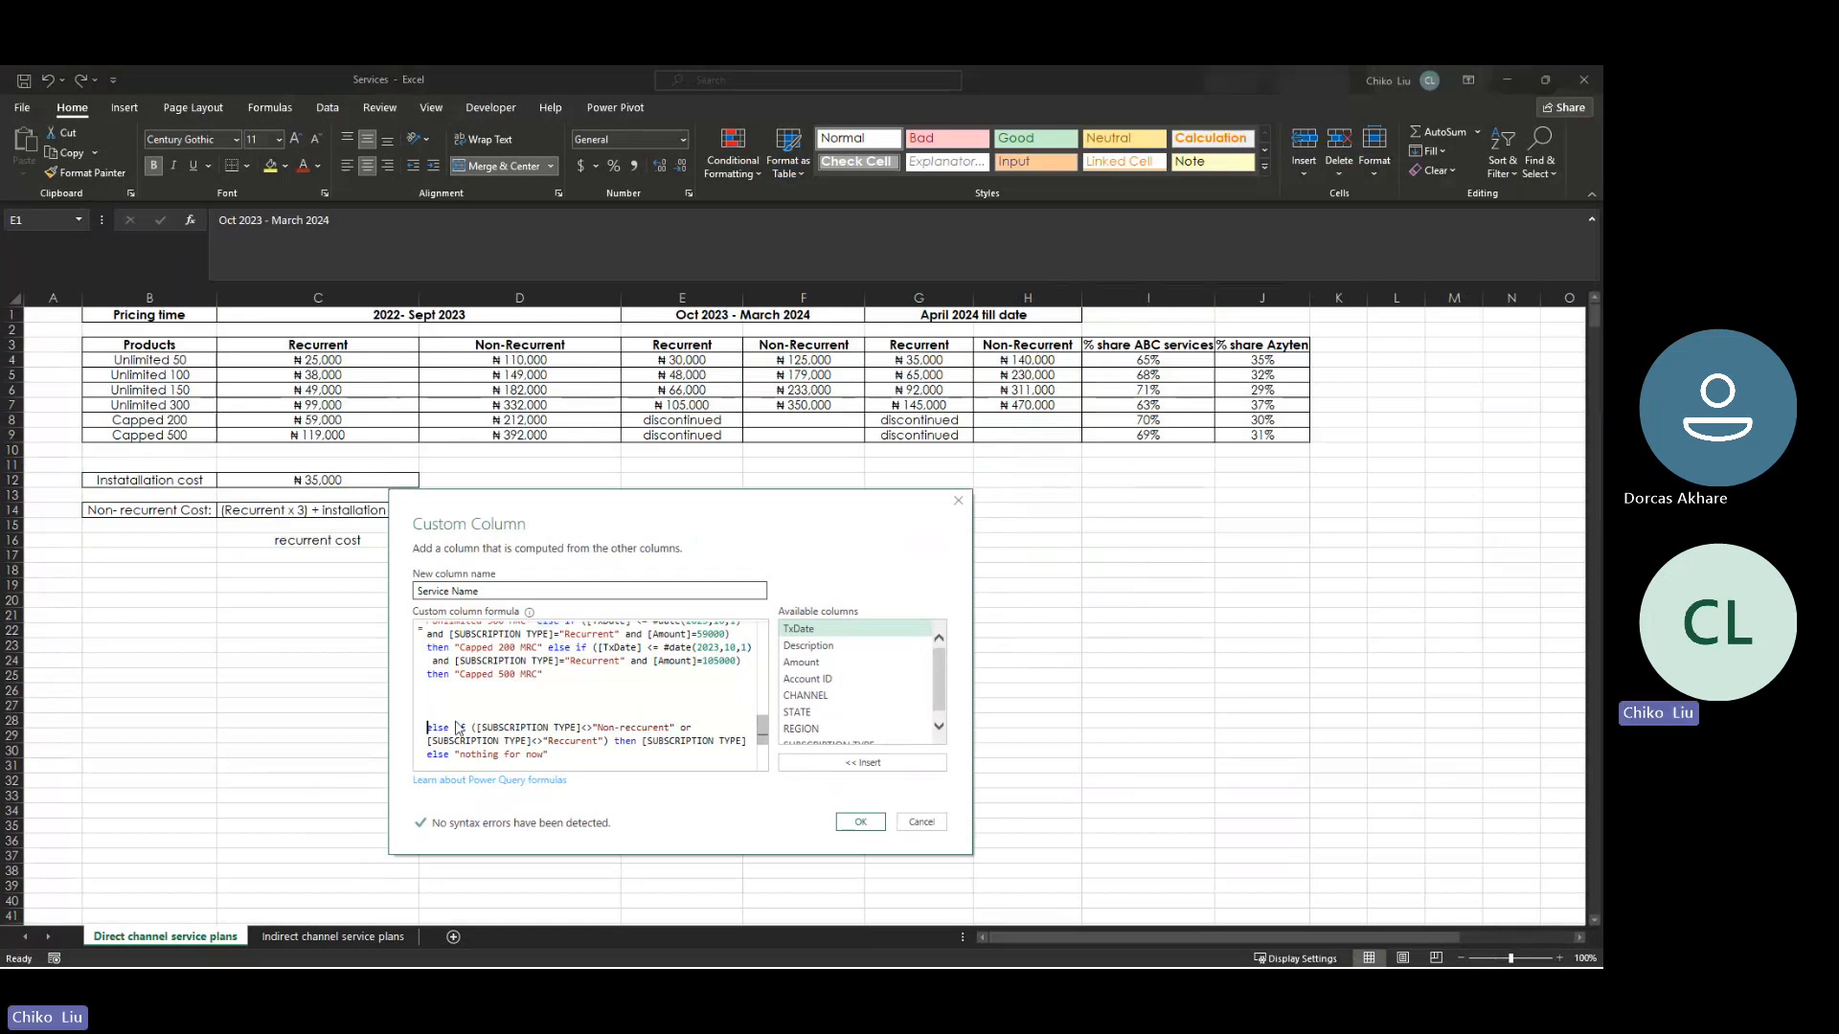
- Highlight the final else-if clause of the formula and bring the Services price list back behind the Custom Column dialog
left_click_drag(590, 757, 432, 725)
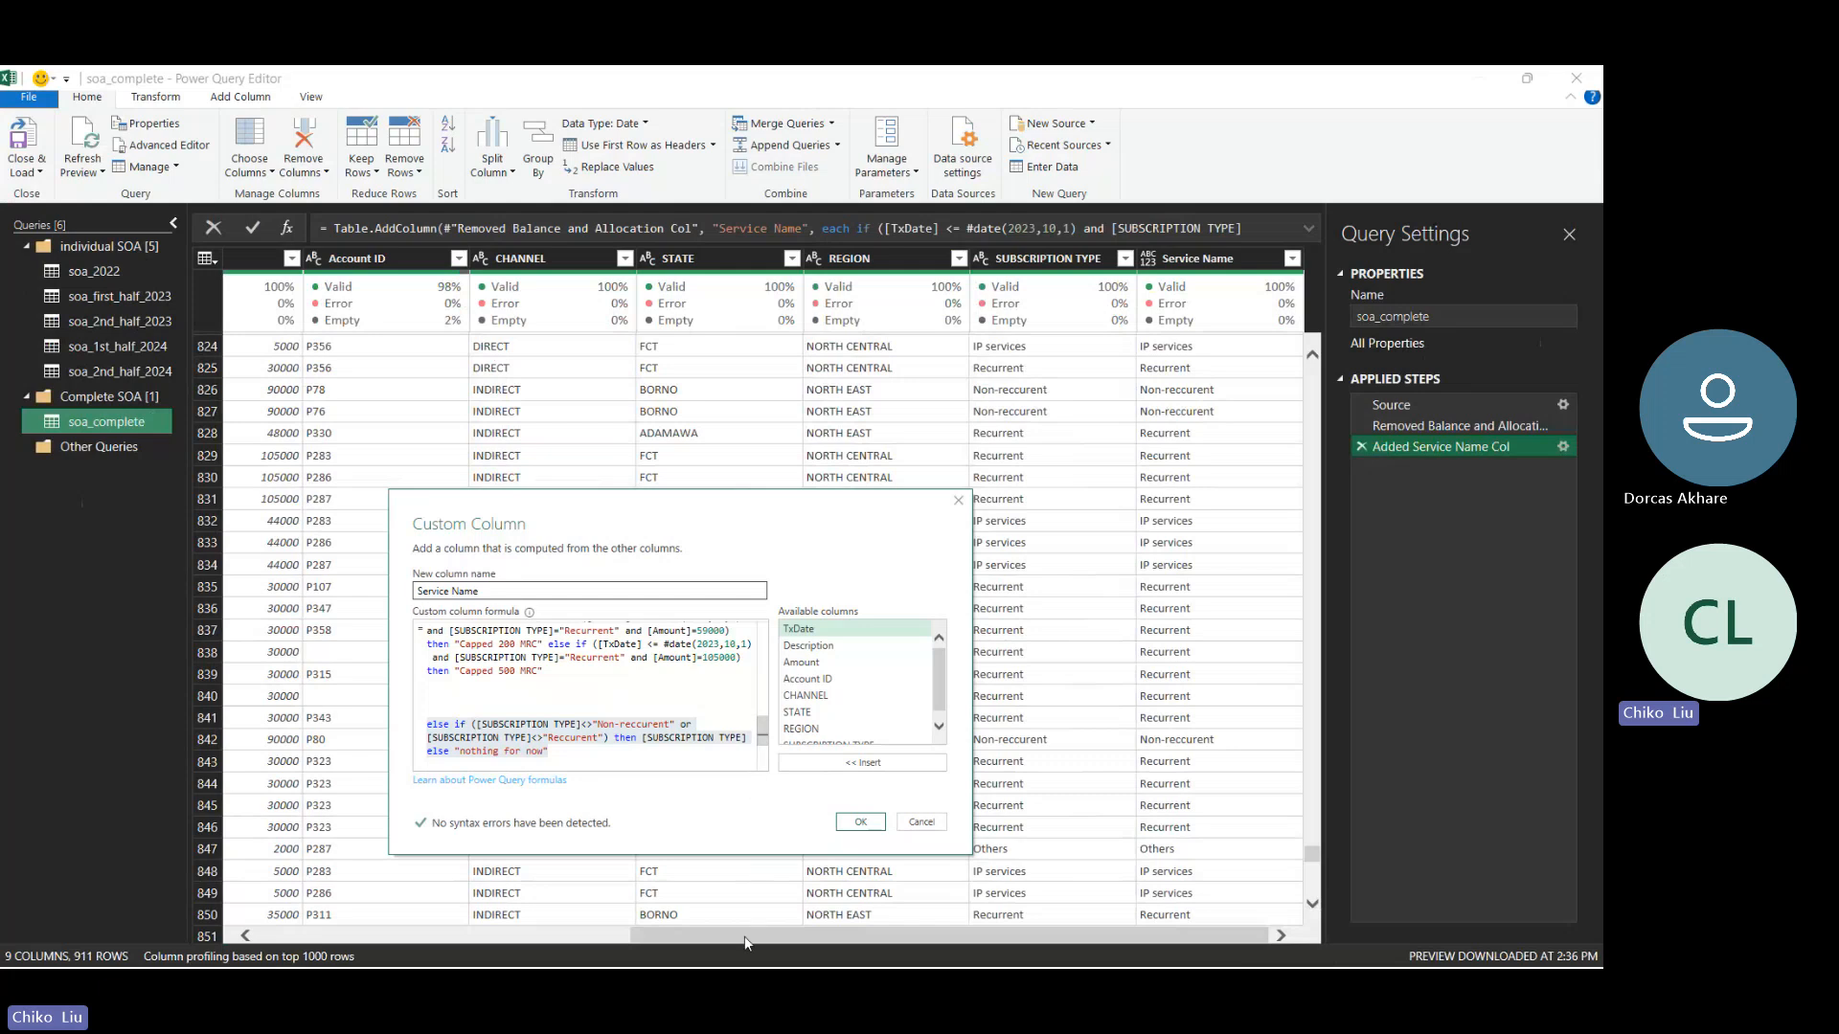
mouse_move(821, 948)
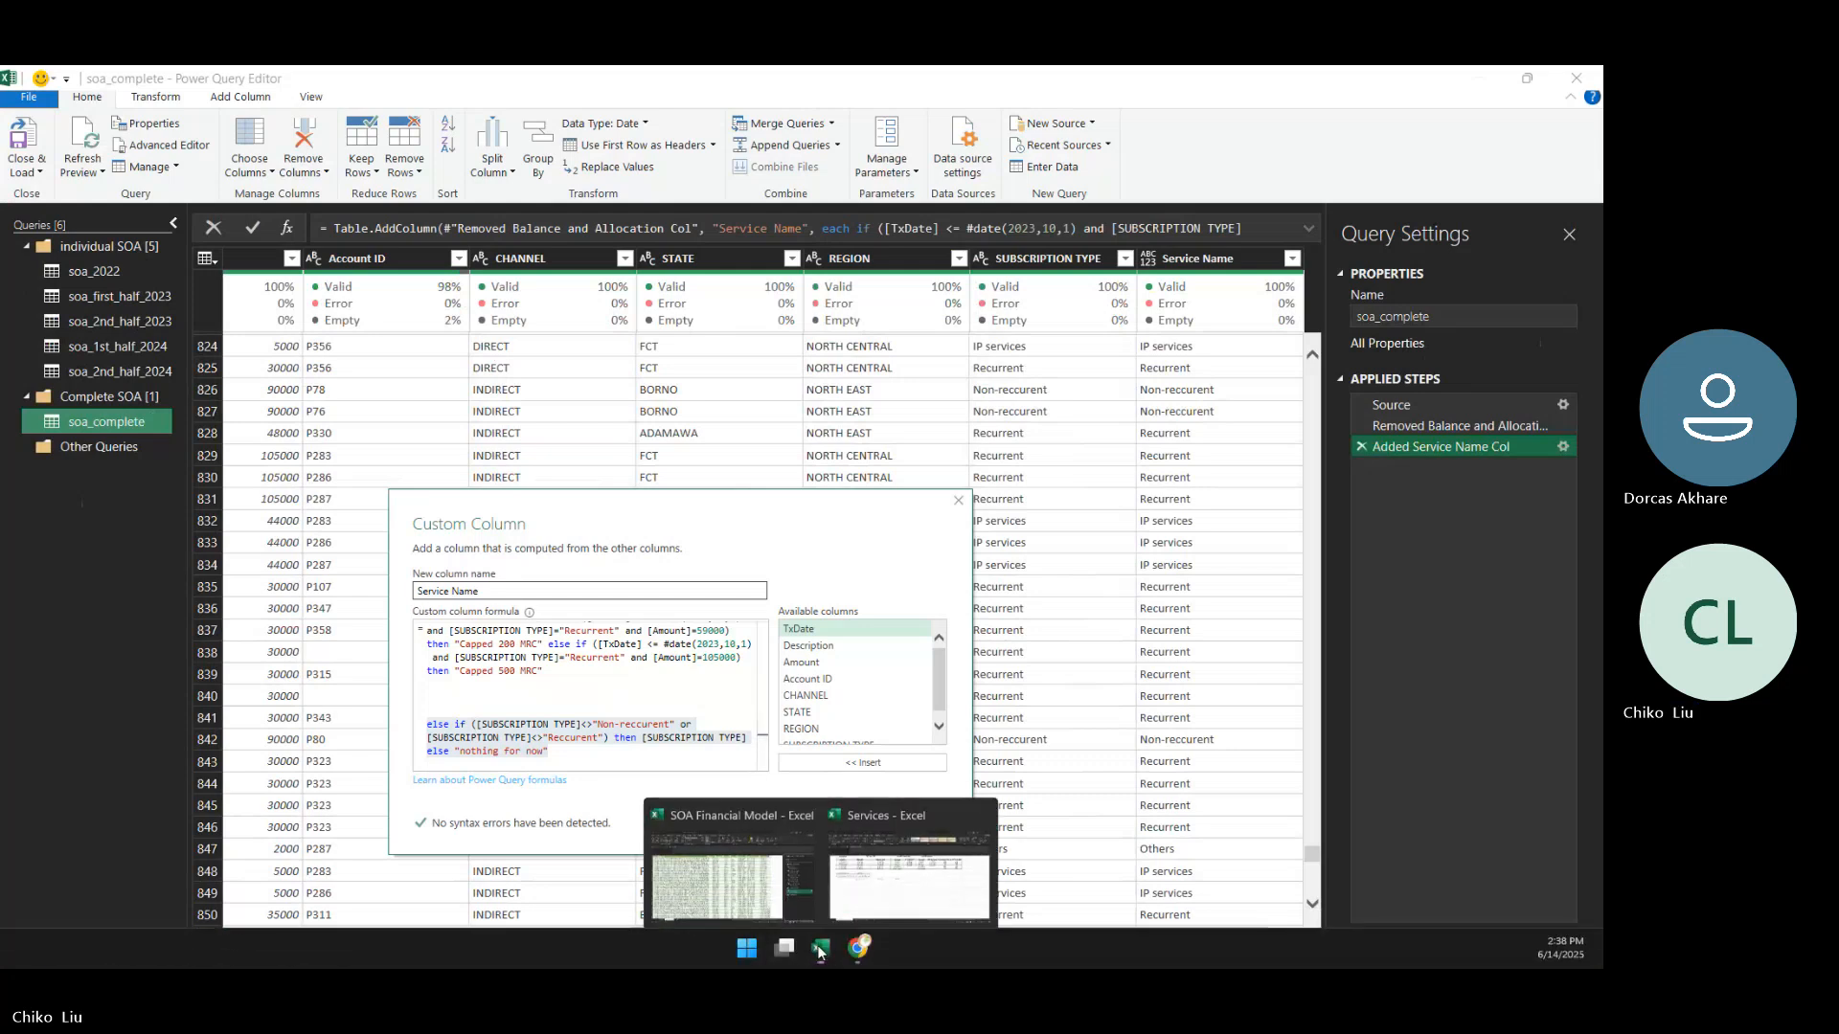
left_click(905, 866)
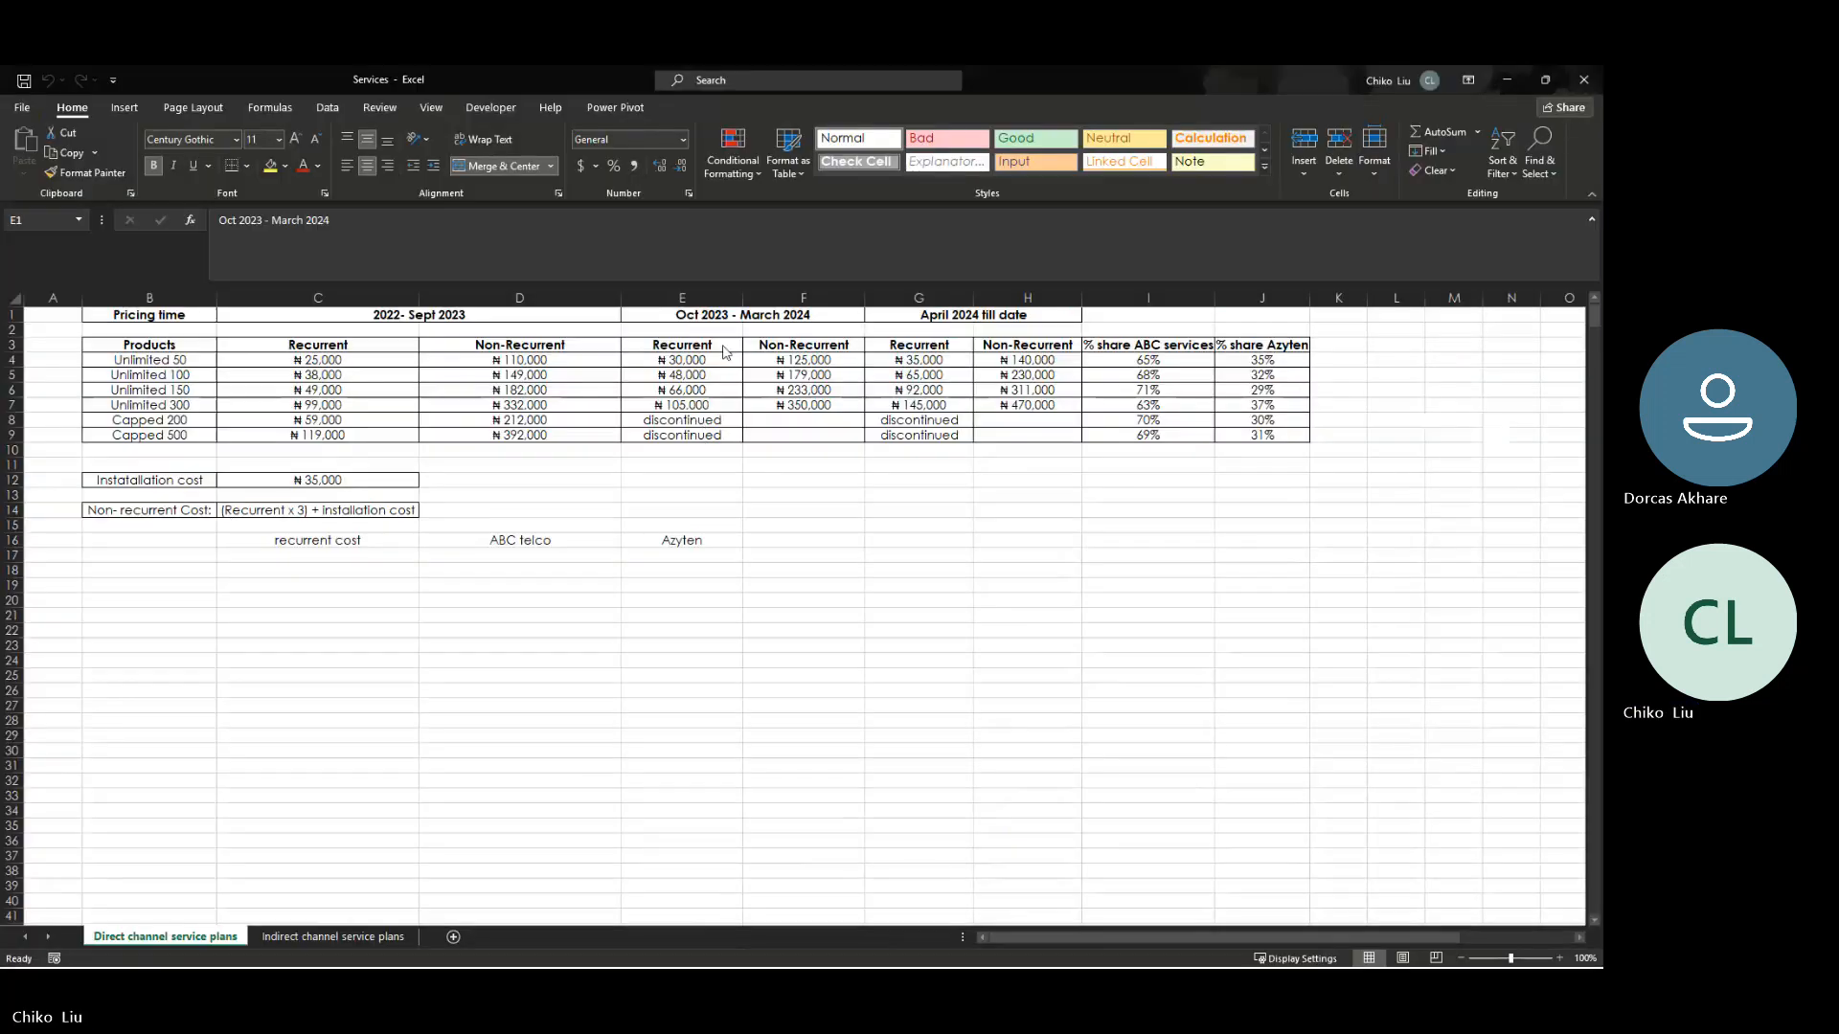
mouse_move(821, 948)
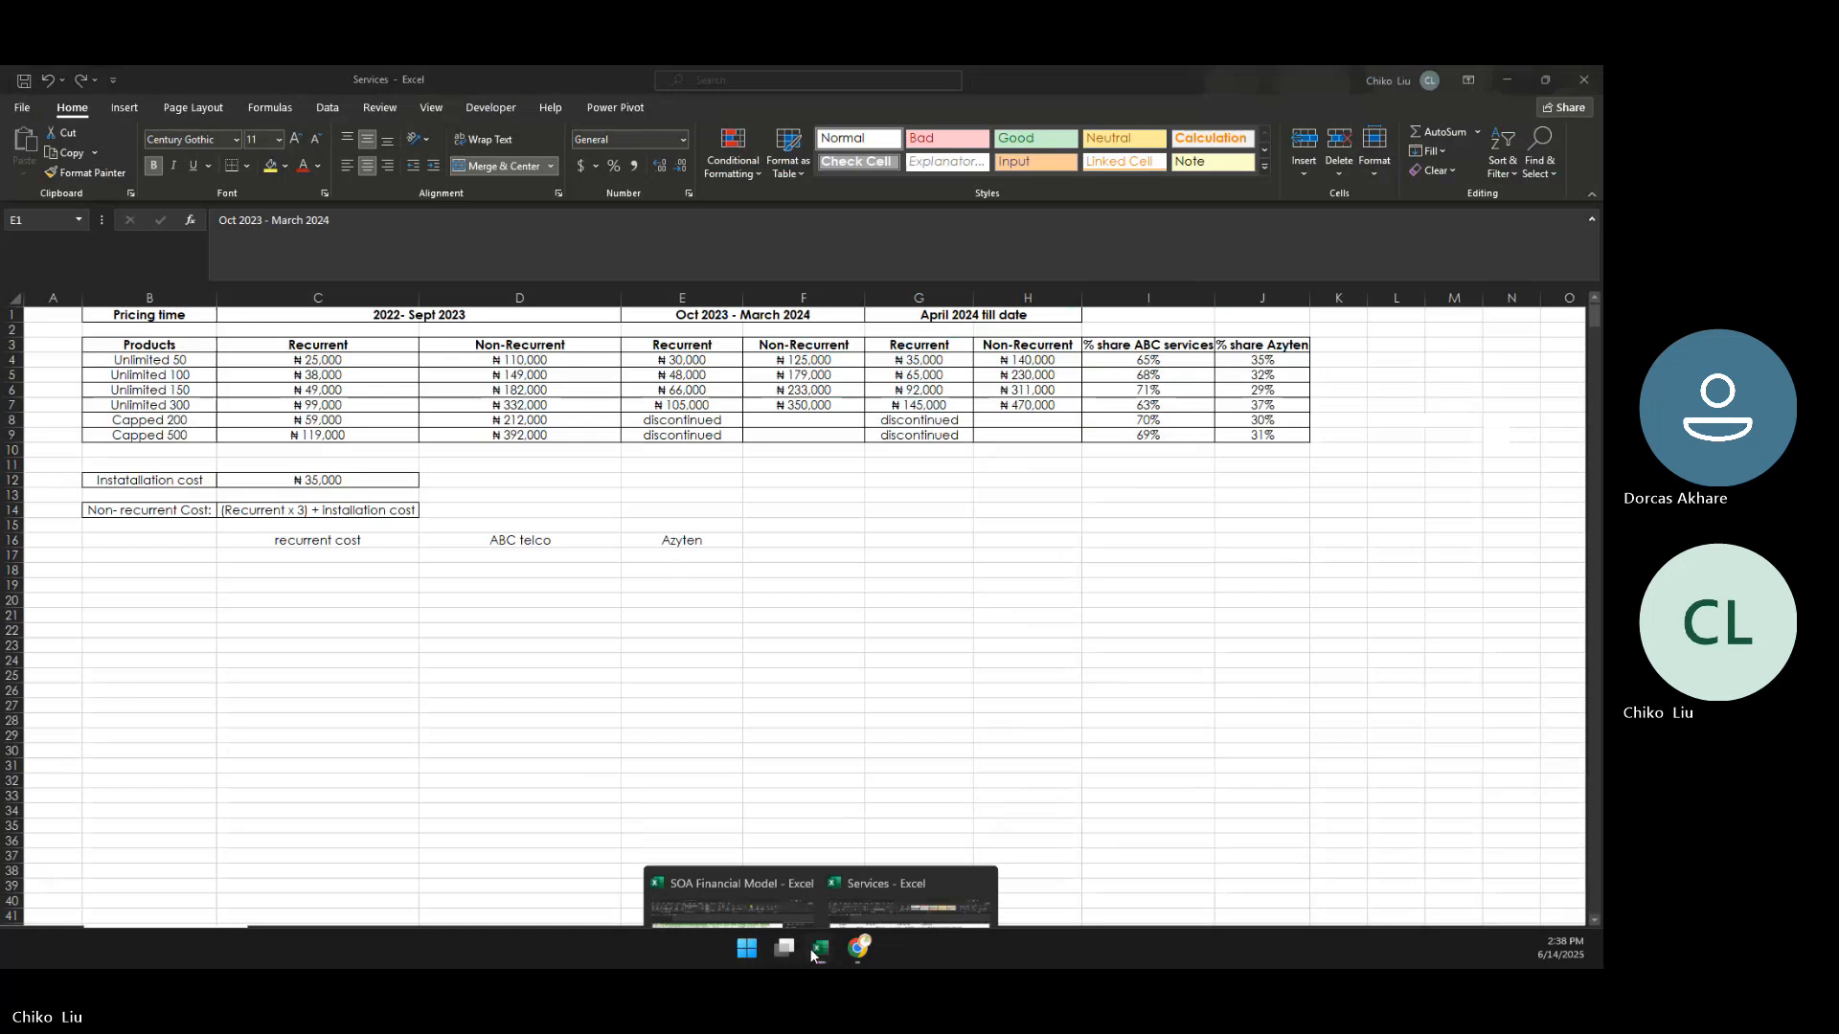
left_click(772, 893)
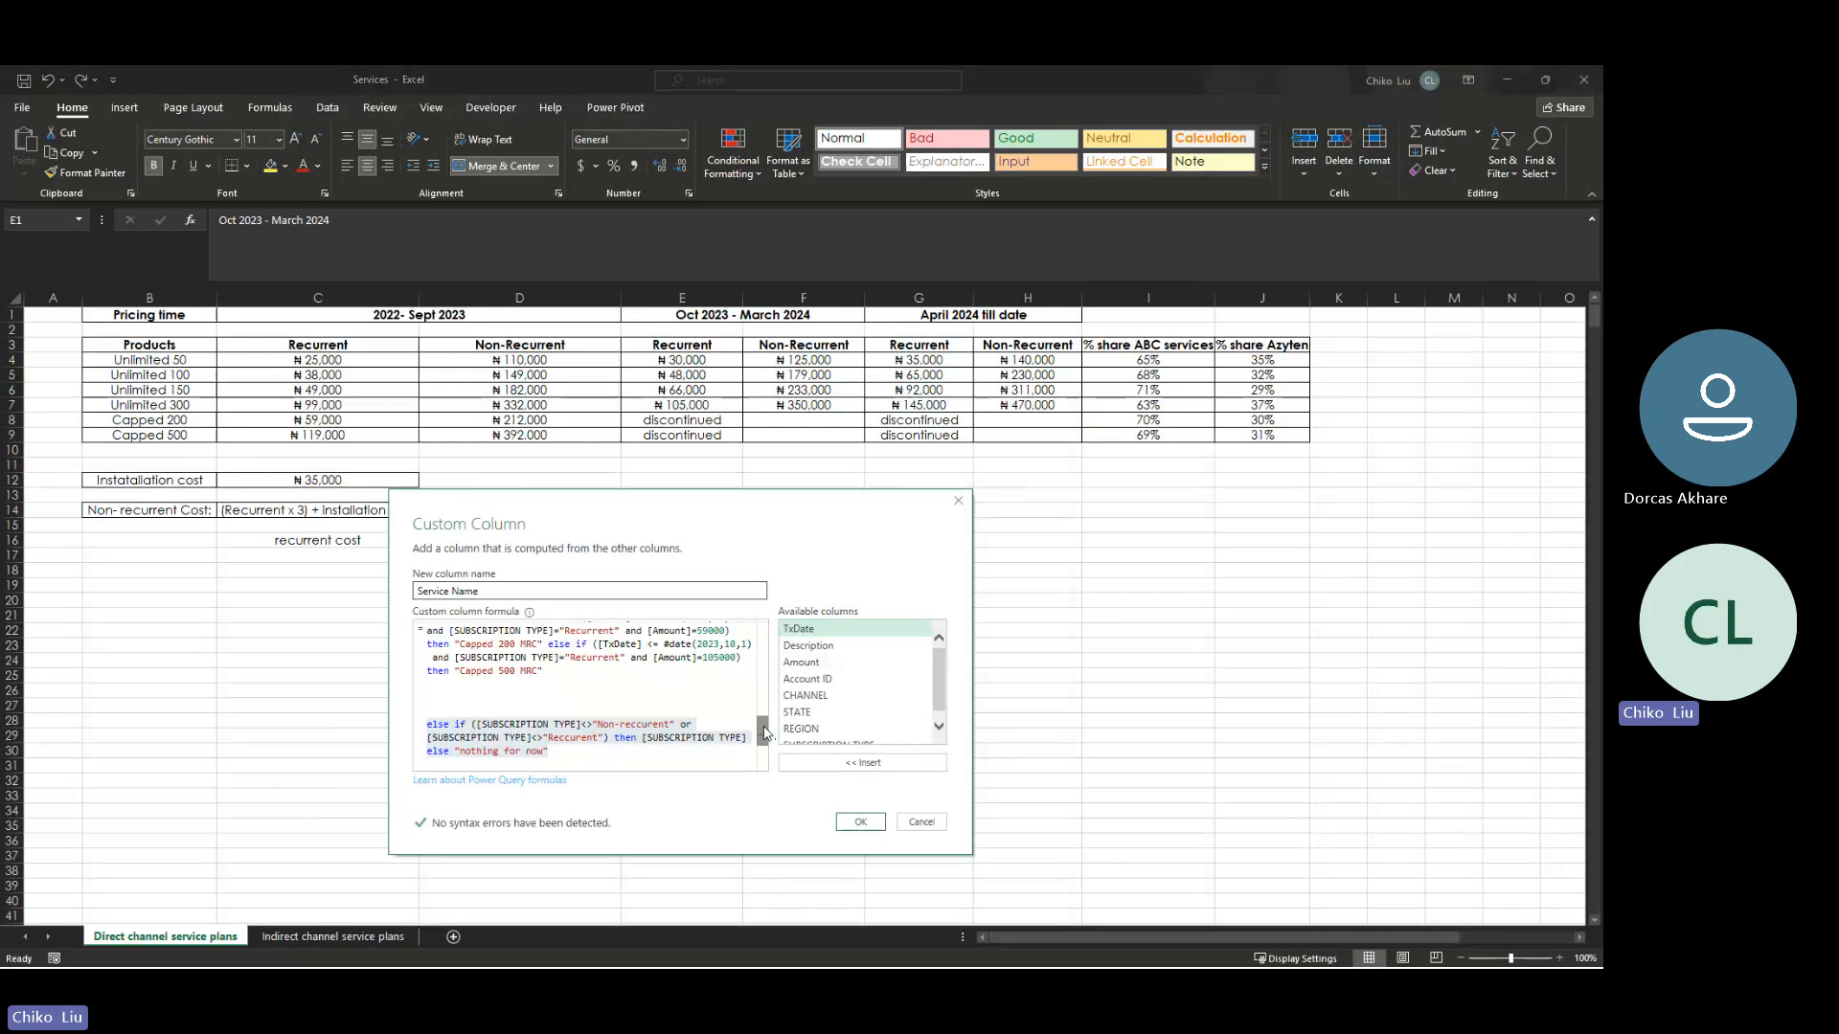
- Insert blank lines after the Non-reccurent "Capped 500" clause to set off the Recurrent clauses starting with "Unlimited 50 MRC"
left_click_drag(766, 733, 758, 698)
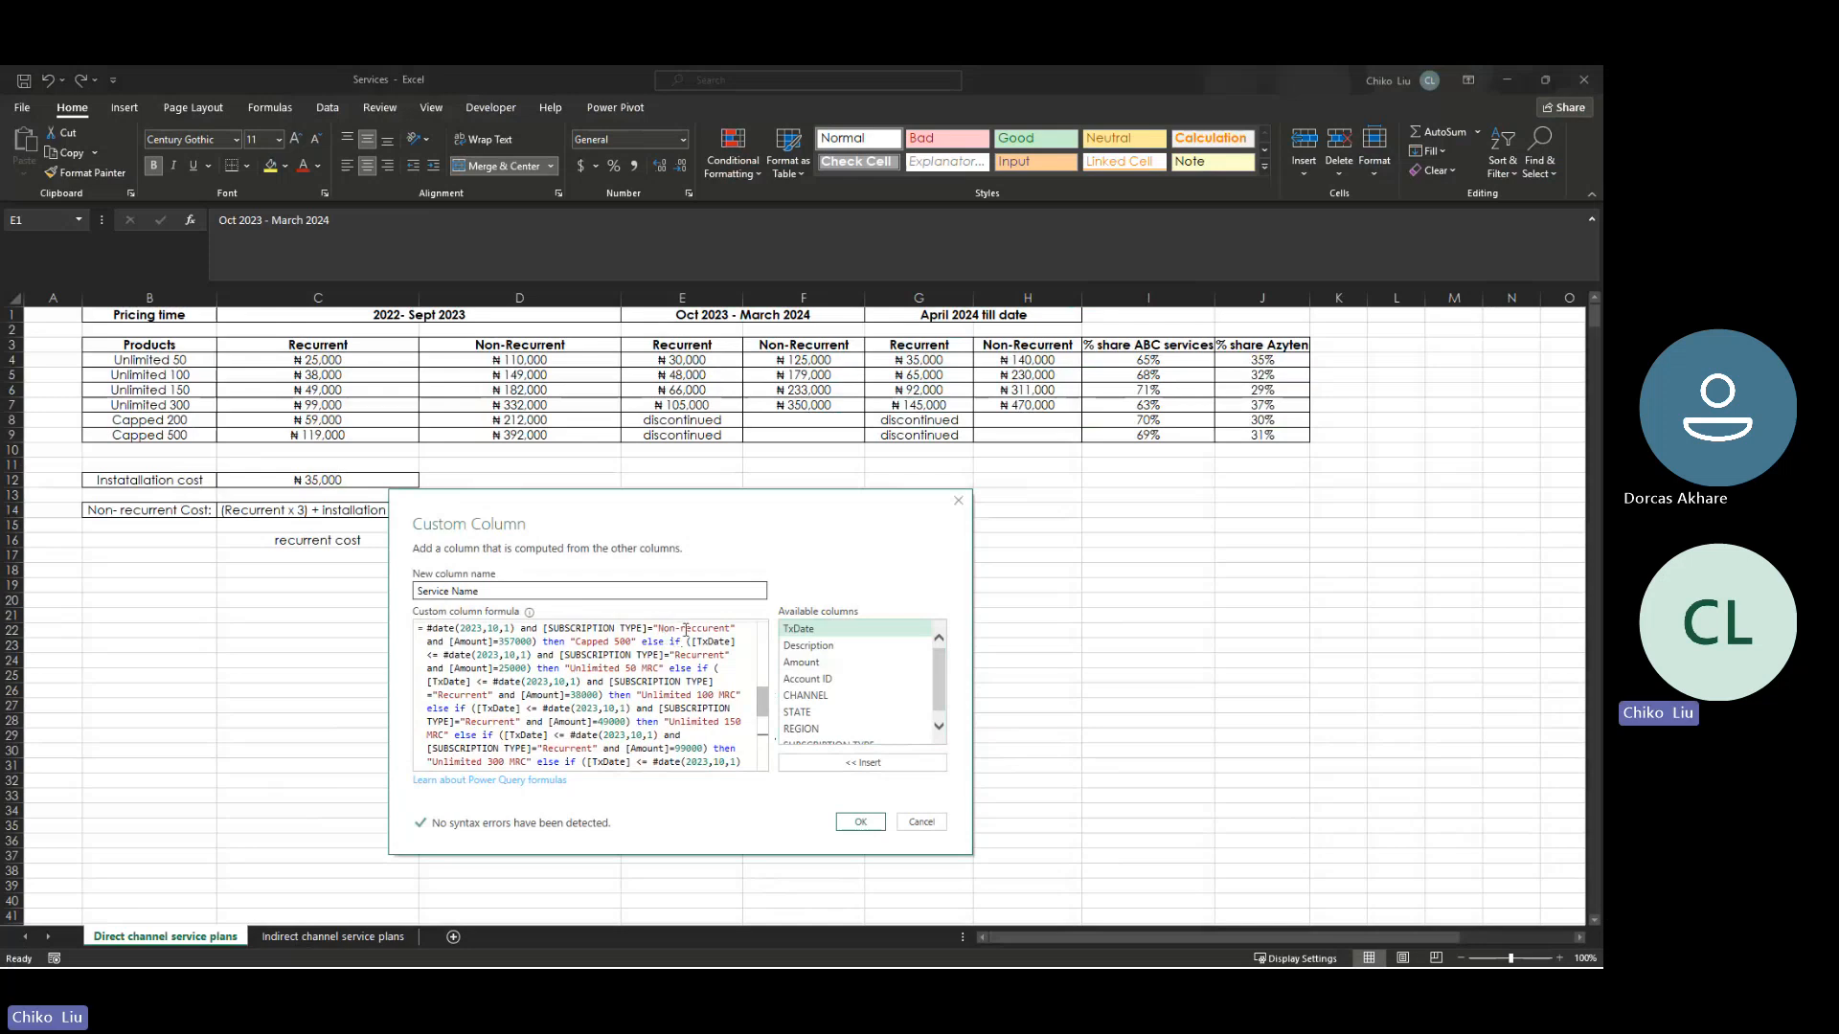
left_click(642, 641)
key("Return")
key("Return")
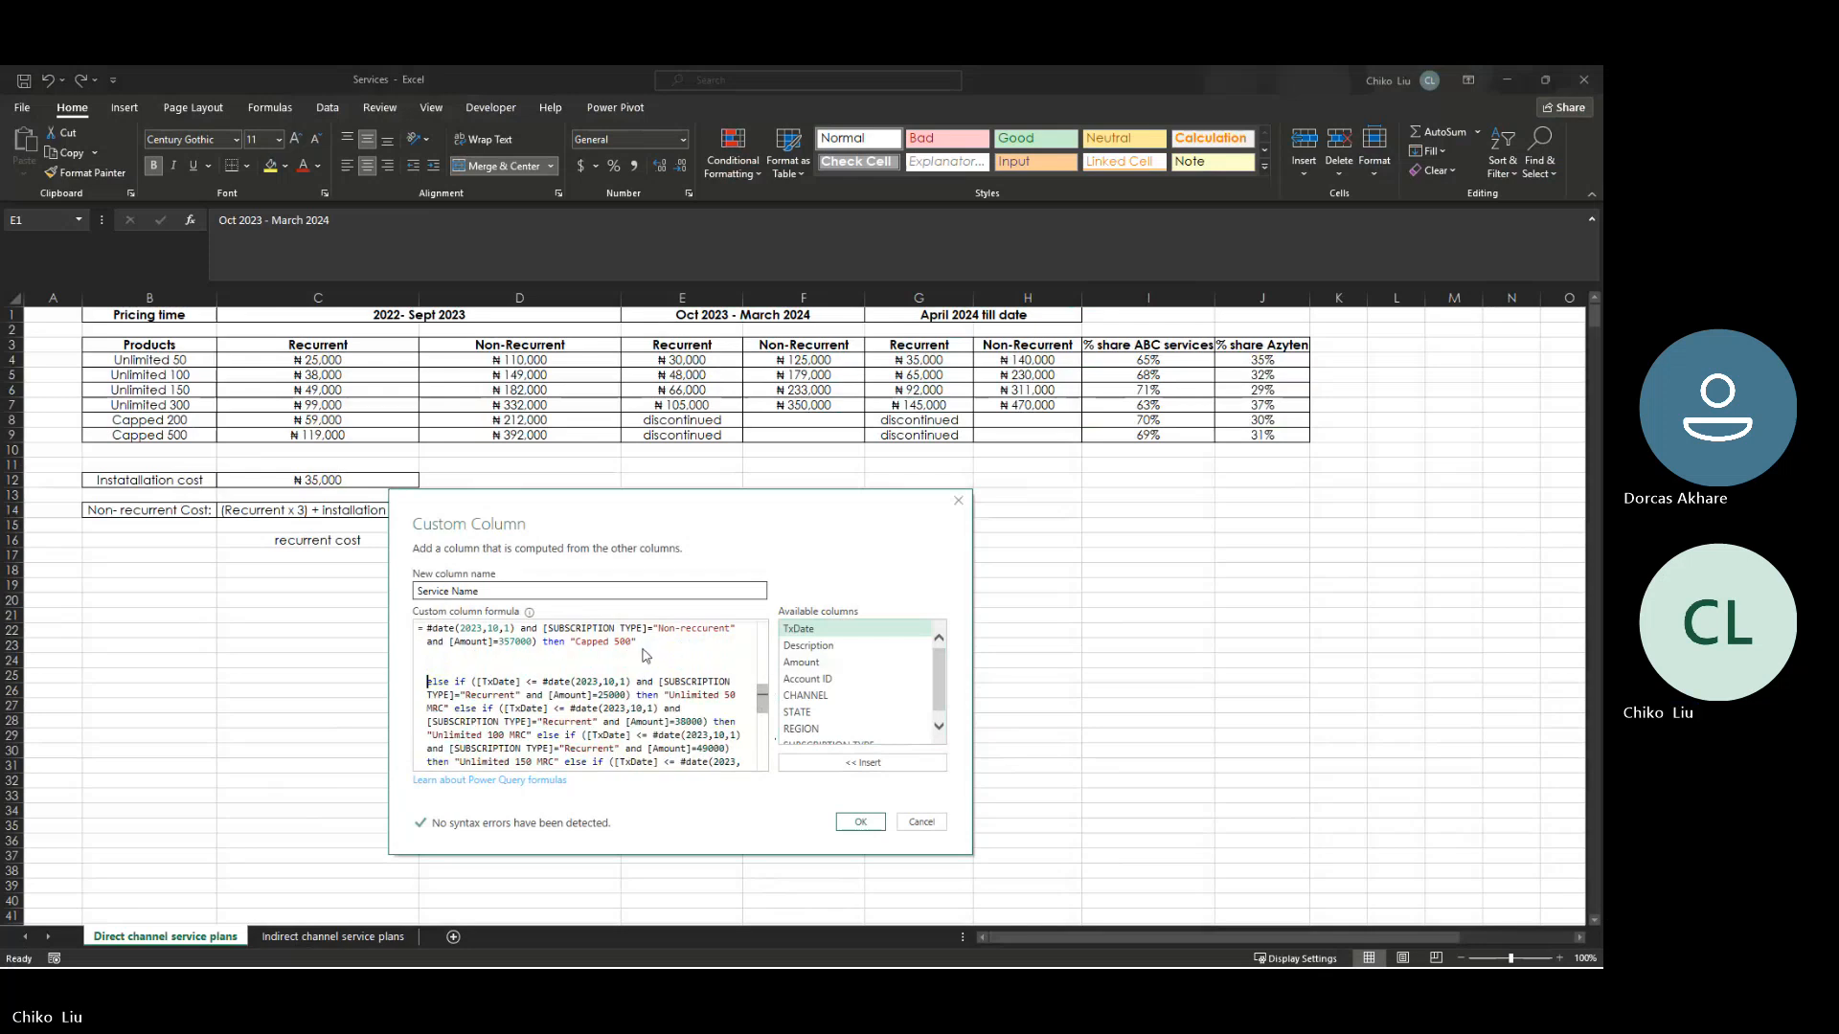
- Review the formula from its "nothing for now" ending to its start, and insert a blank line before the Non-reccurent clause for Amount 75000
scroll(764, 707, "down", 2)
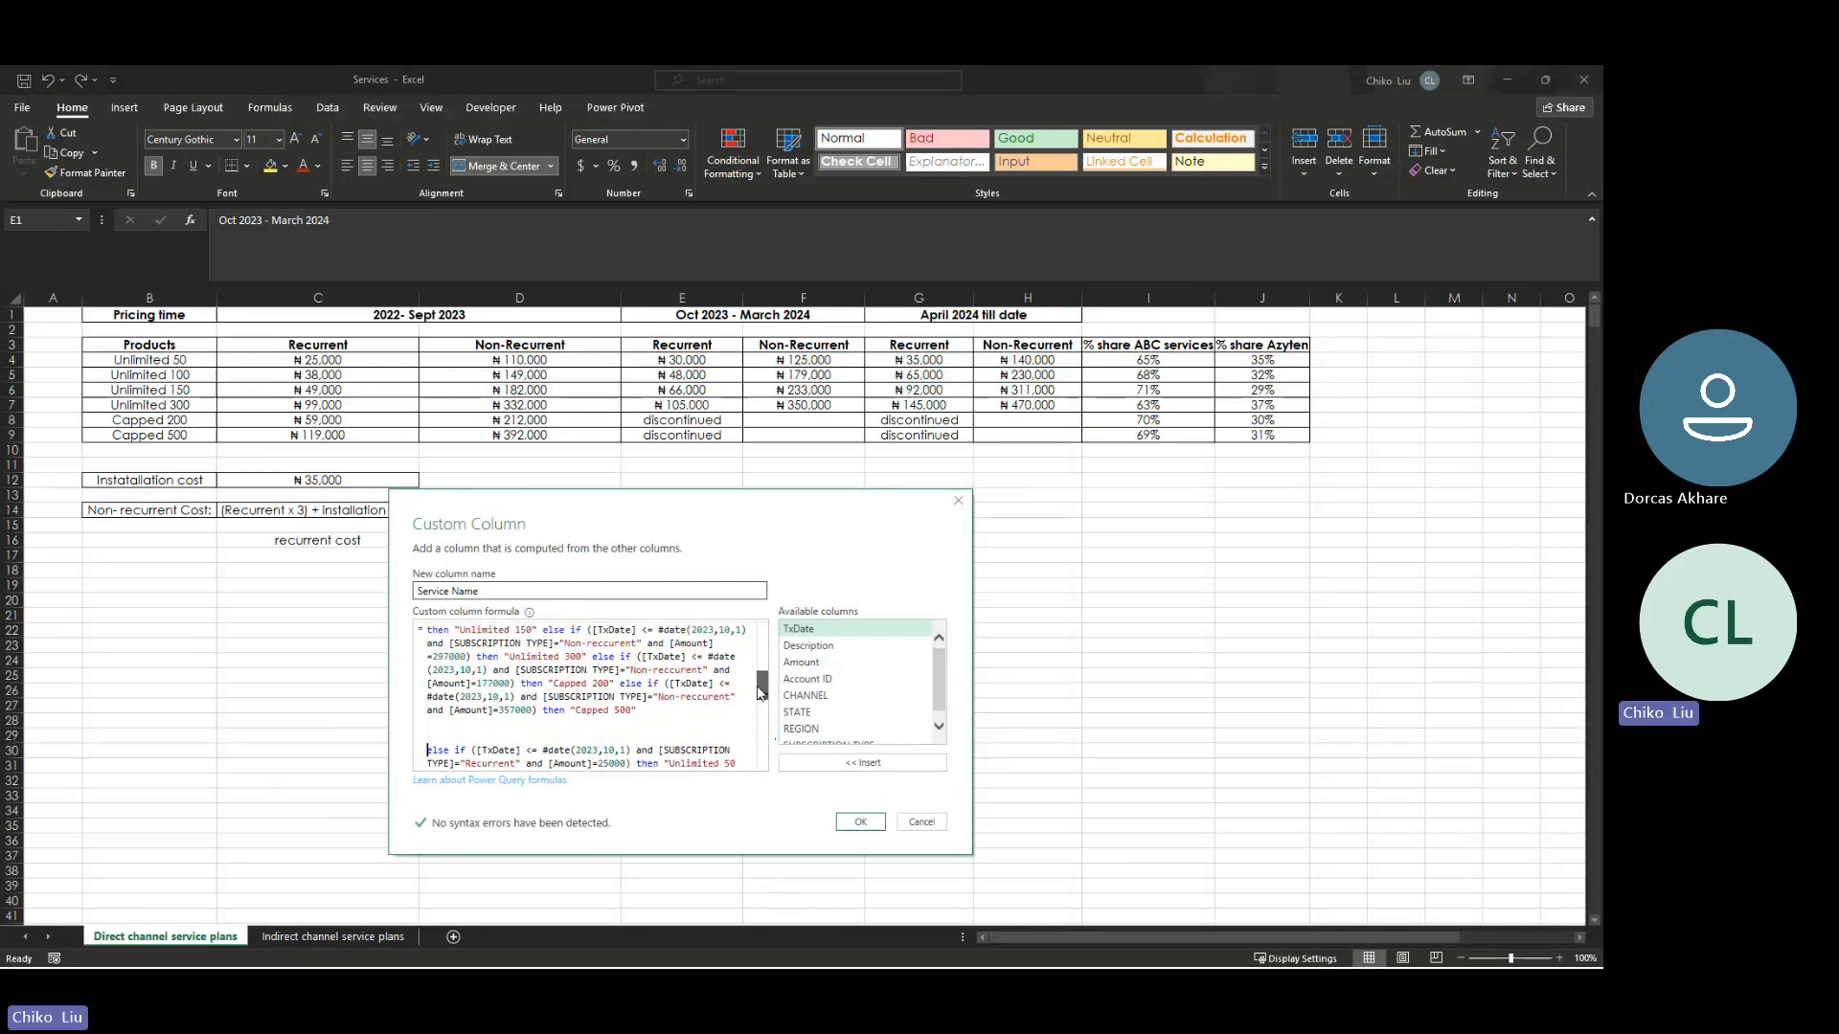
scroll(755, 716, "down", 5)
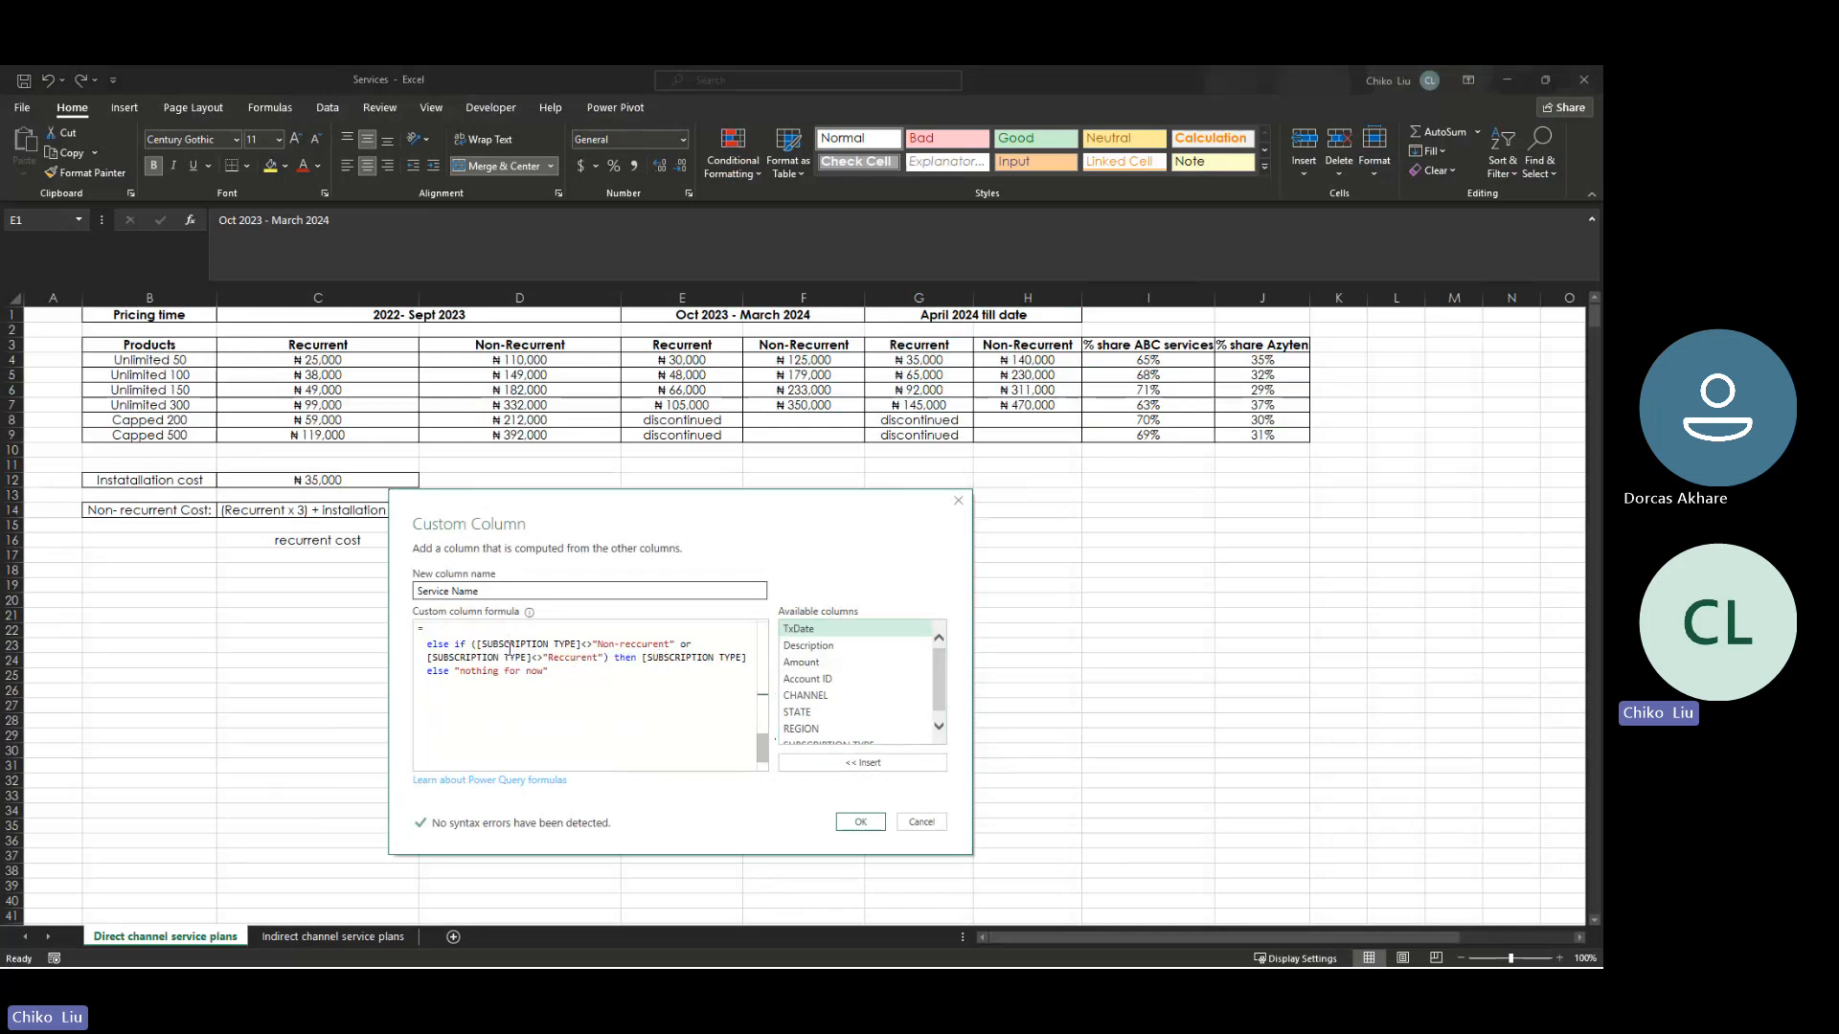
left_click_drag(461, 676, 529, 673)
left_click_drag(761, 748, 772, 634)
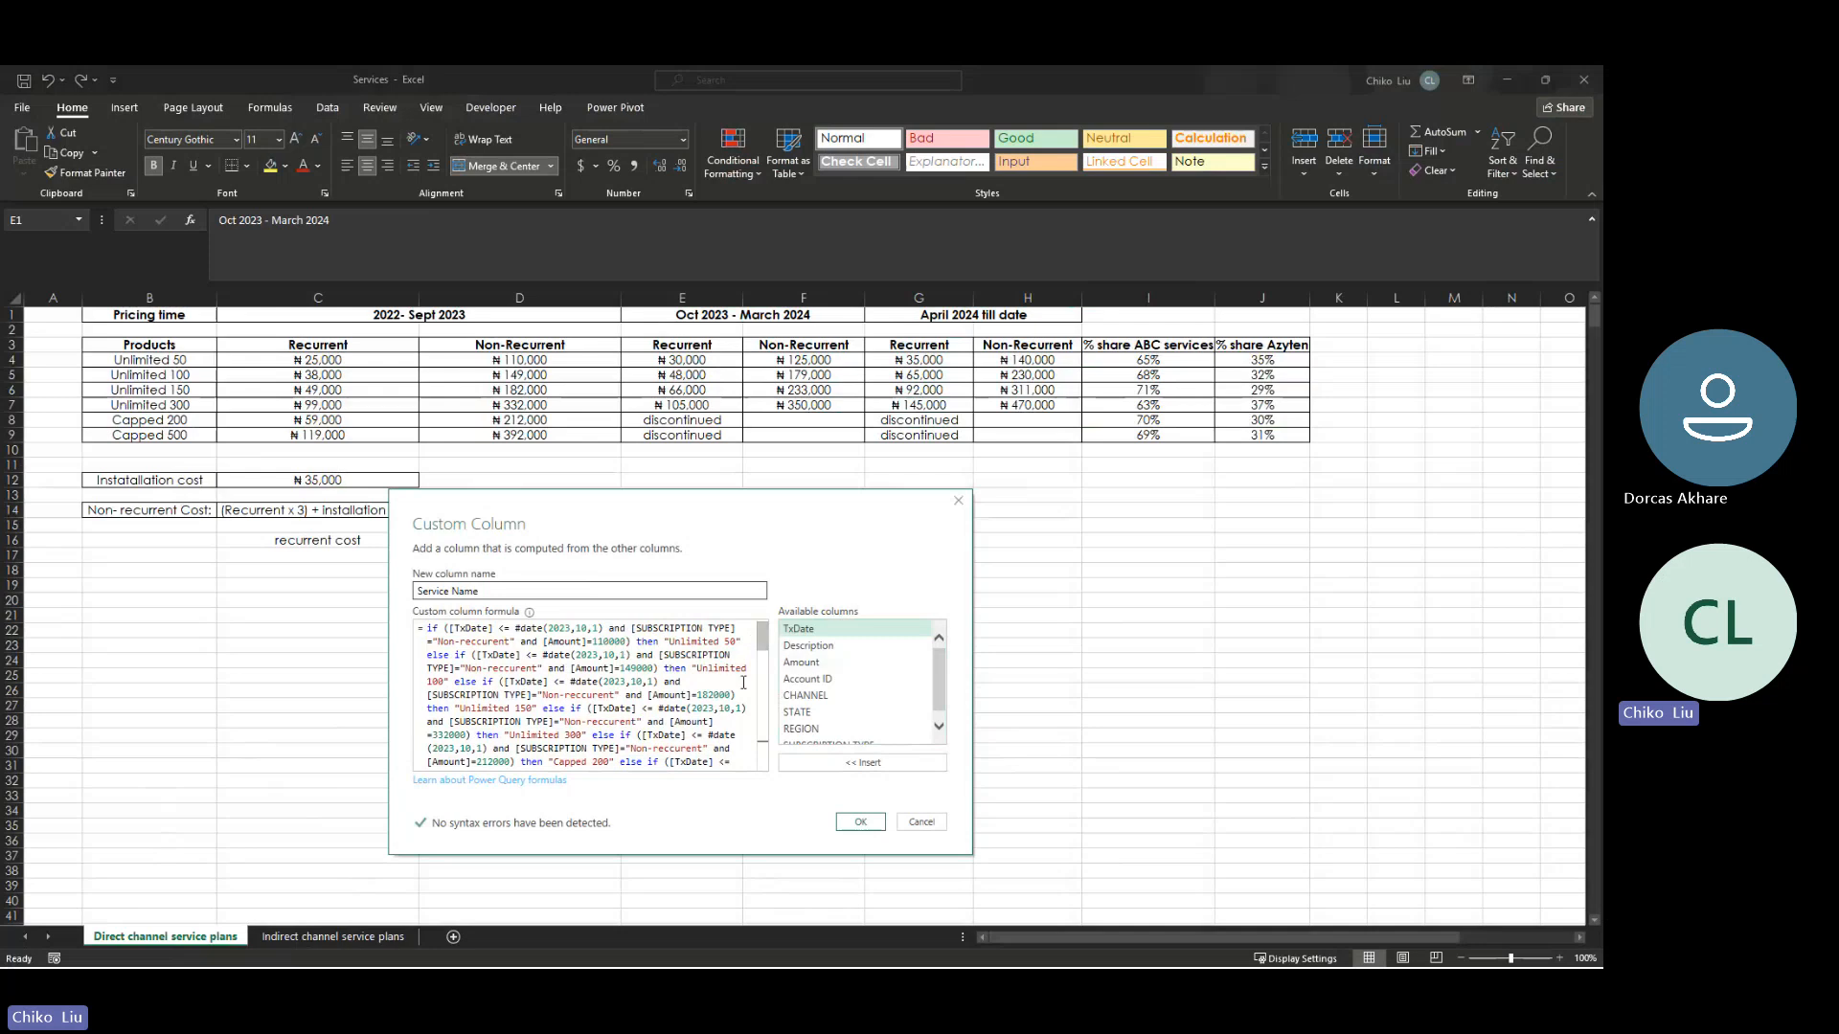
left_click_drag(764, 639, 764, 655)
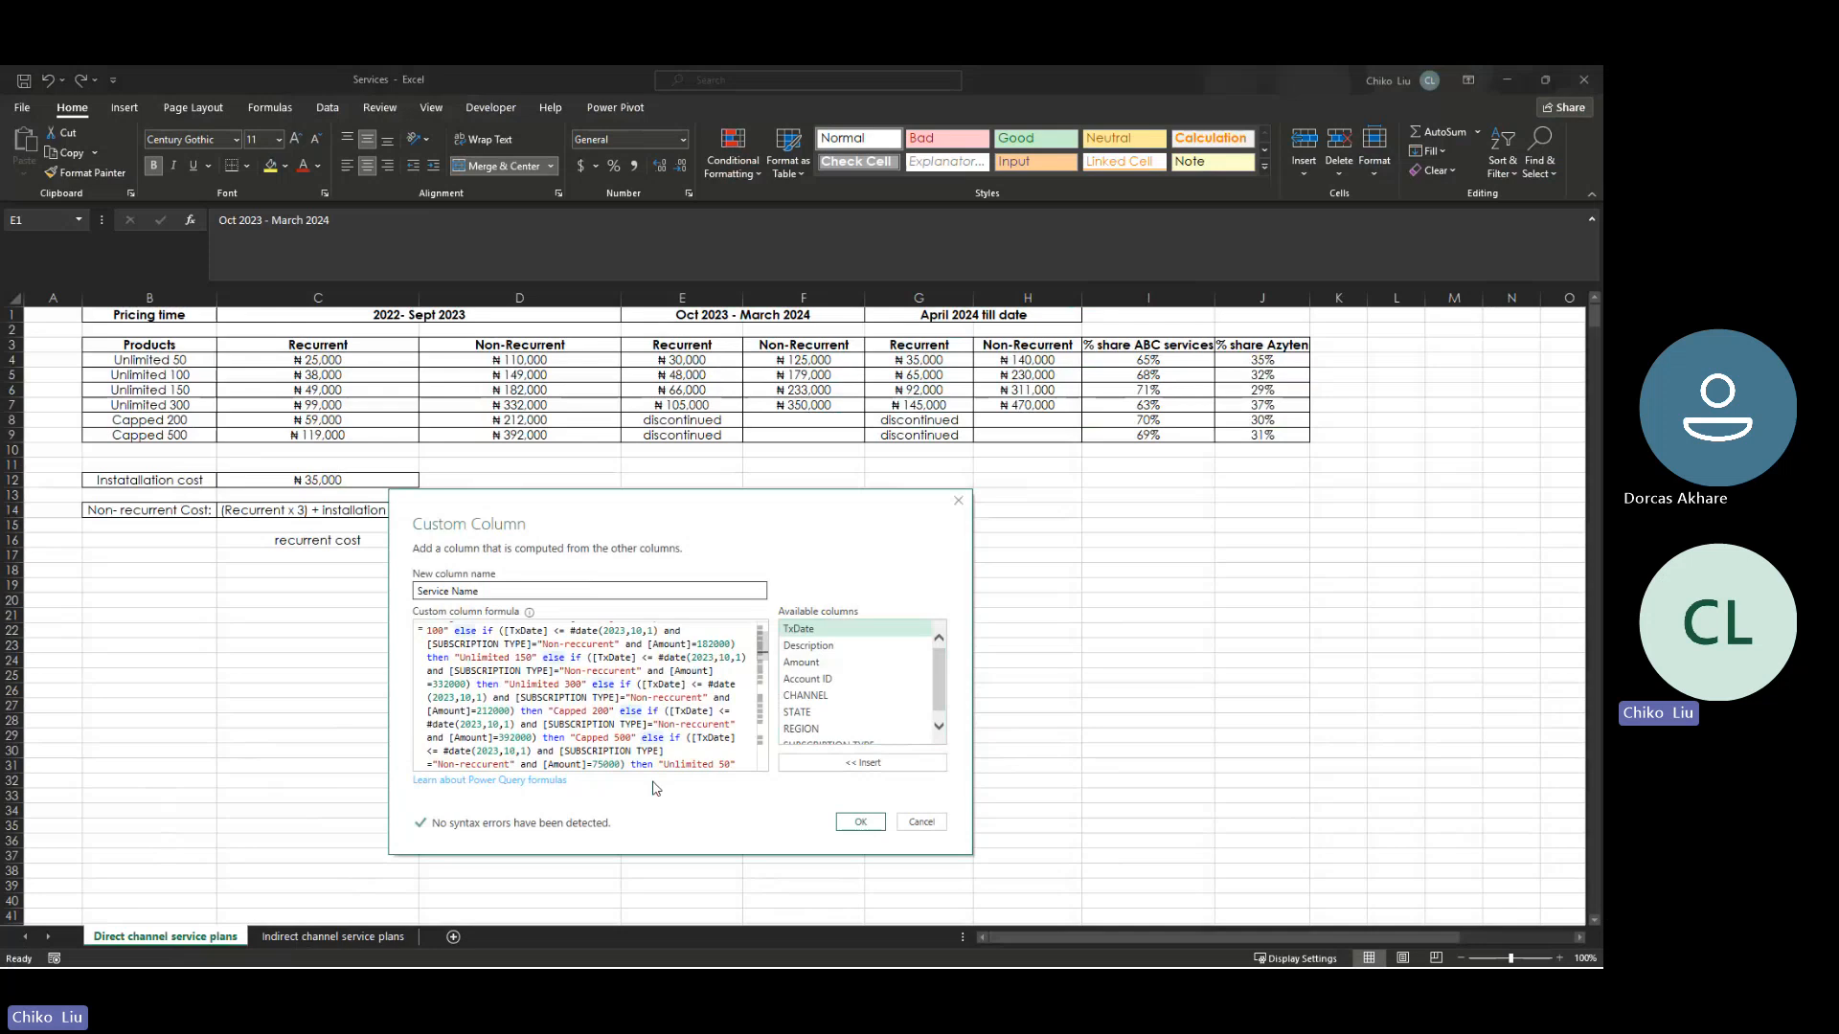
key("Return")
key("Return")
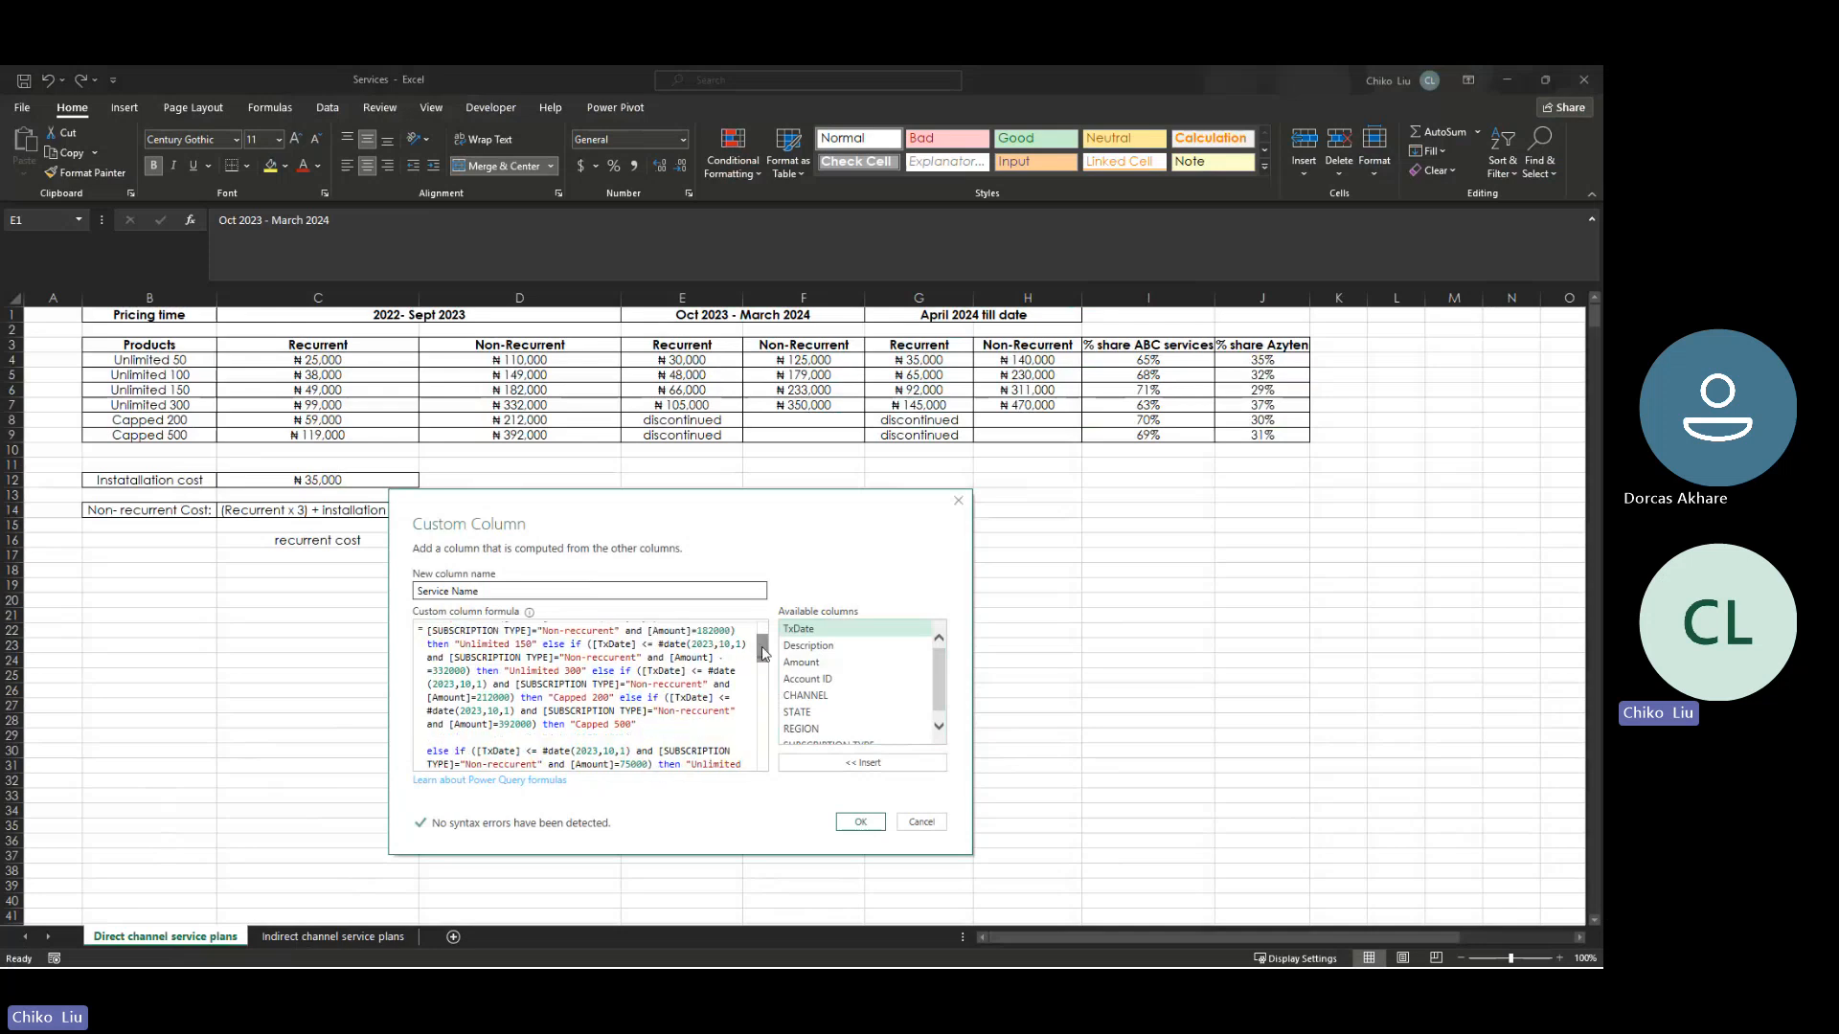
- Highlight the Non-reccurent clauses ending at Amount 392000 and then the Non-reccurent clauses ending at Amount 357000
mouse_move(762, 654)
left_mouse_down()
mouse_move(764, 676)
mouse_move(764, 647)
left_mouse_up()
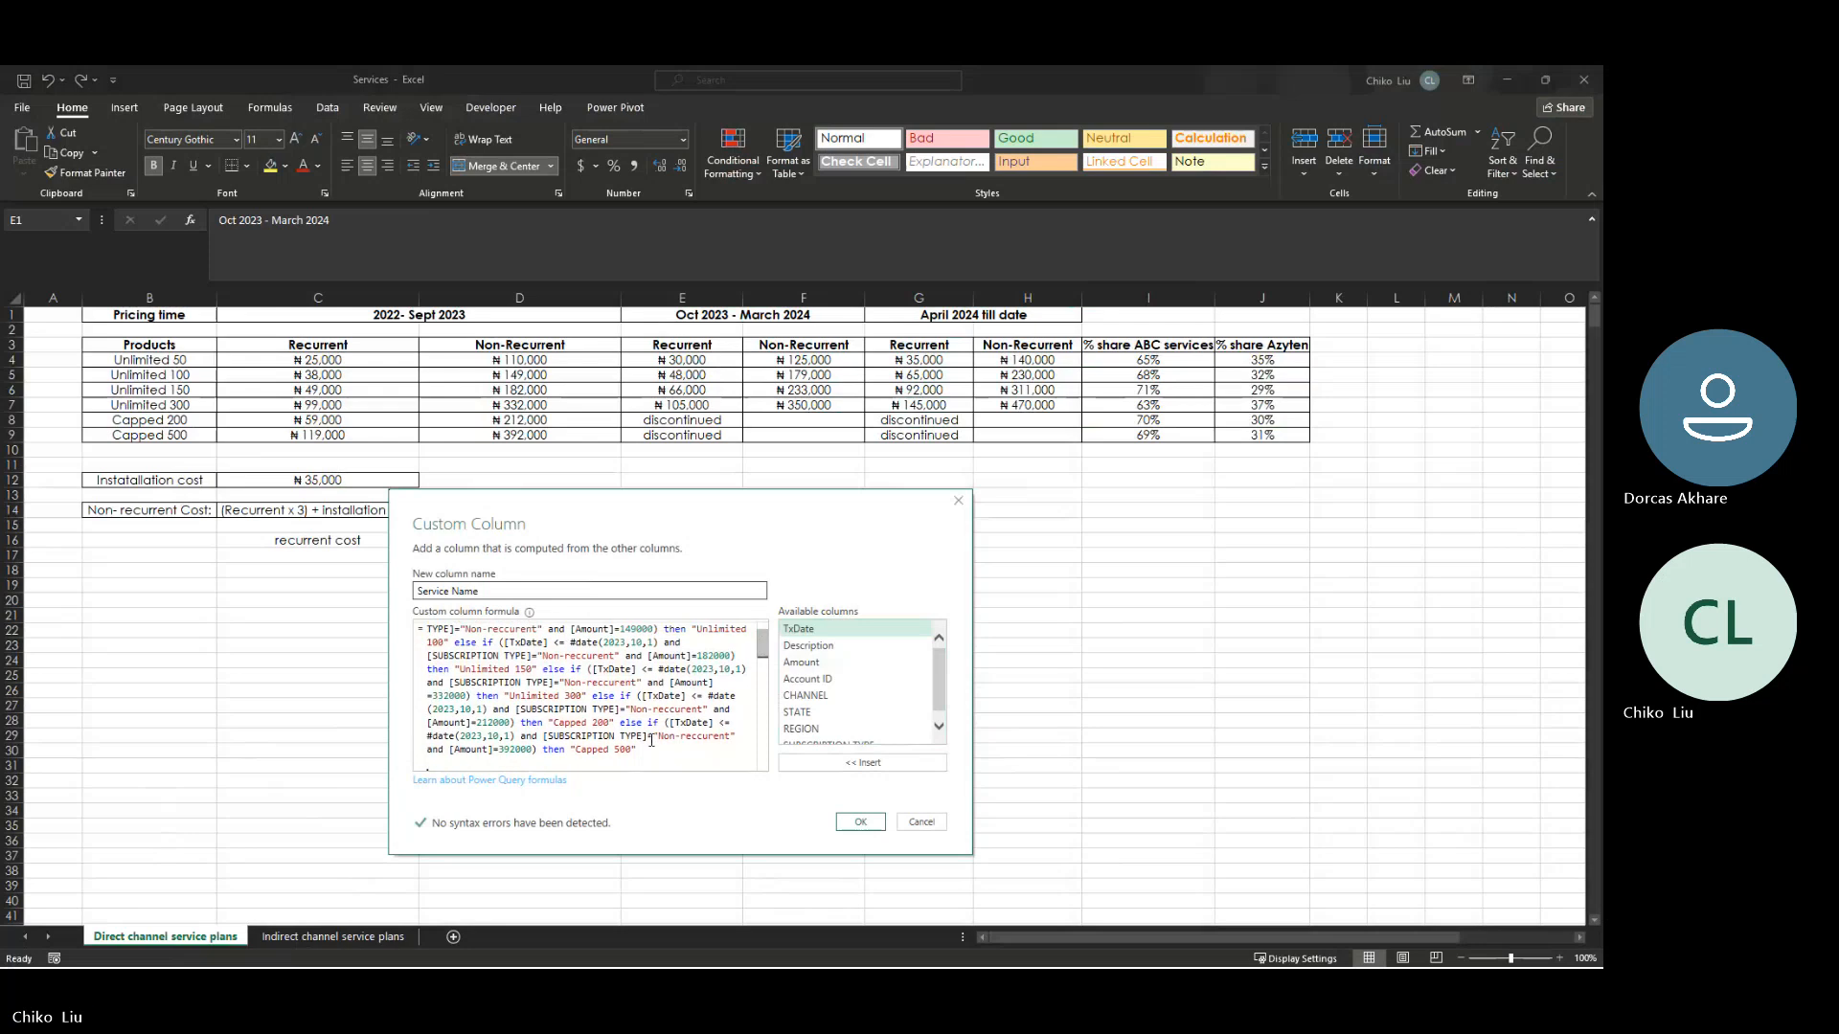
left_click(645, 751)
left_click_drag(651, 757, 428, 629)
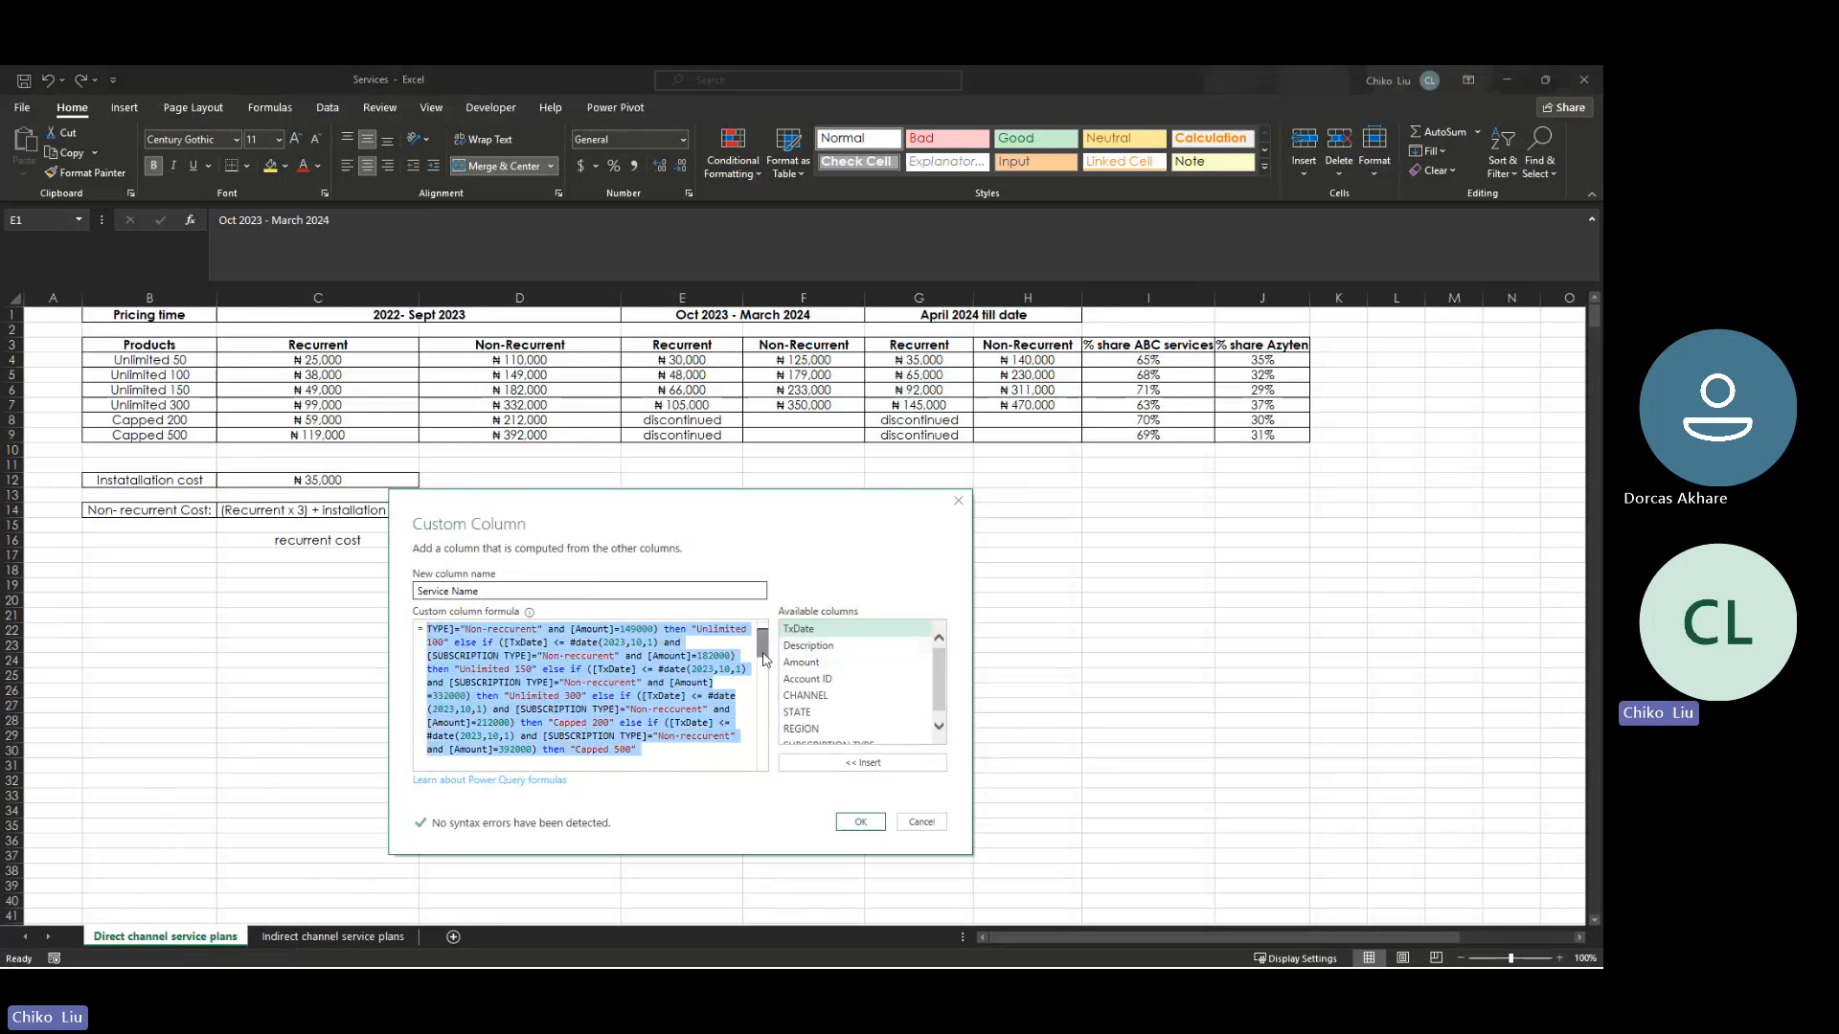
left_click_drag(759, 639, 454, 630)
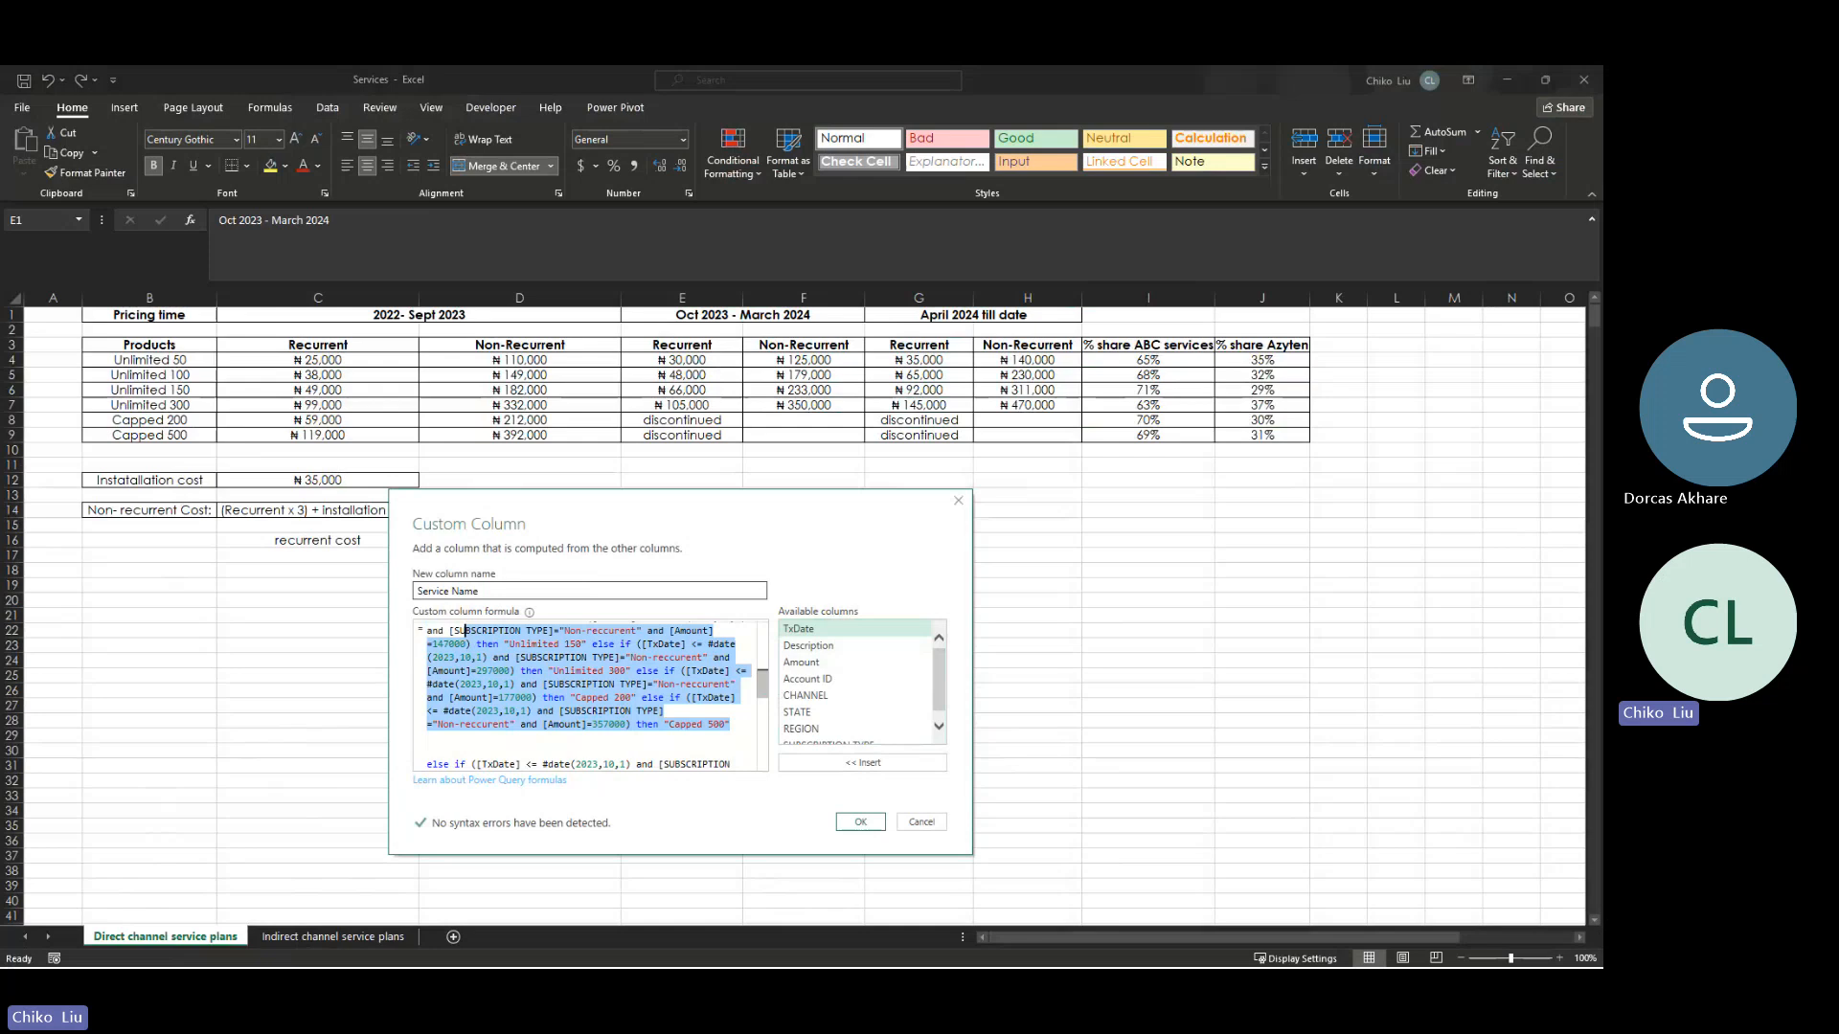
- Switch to Firefox and search the web in a new tab for "m code comments"
left_click_drag(0, 169, 889, 173)
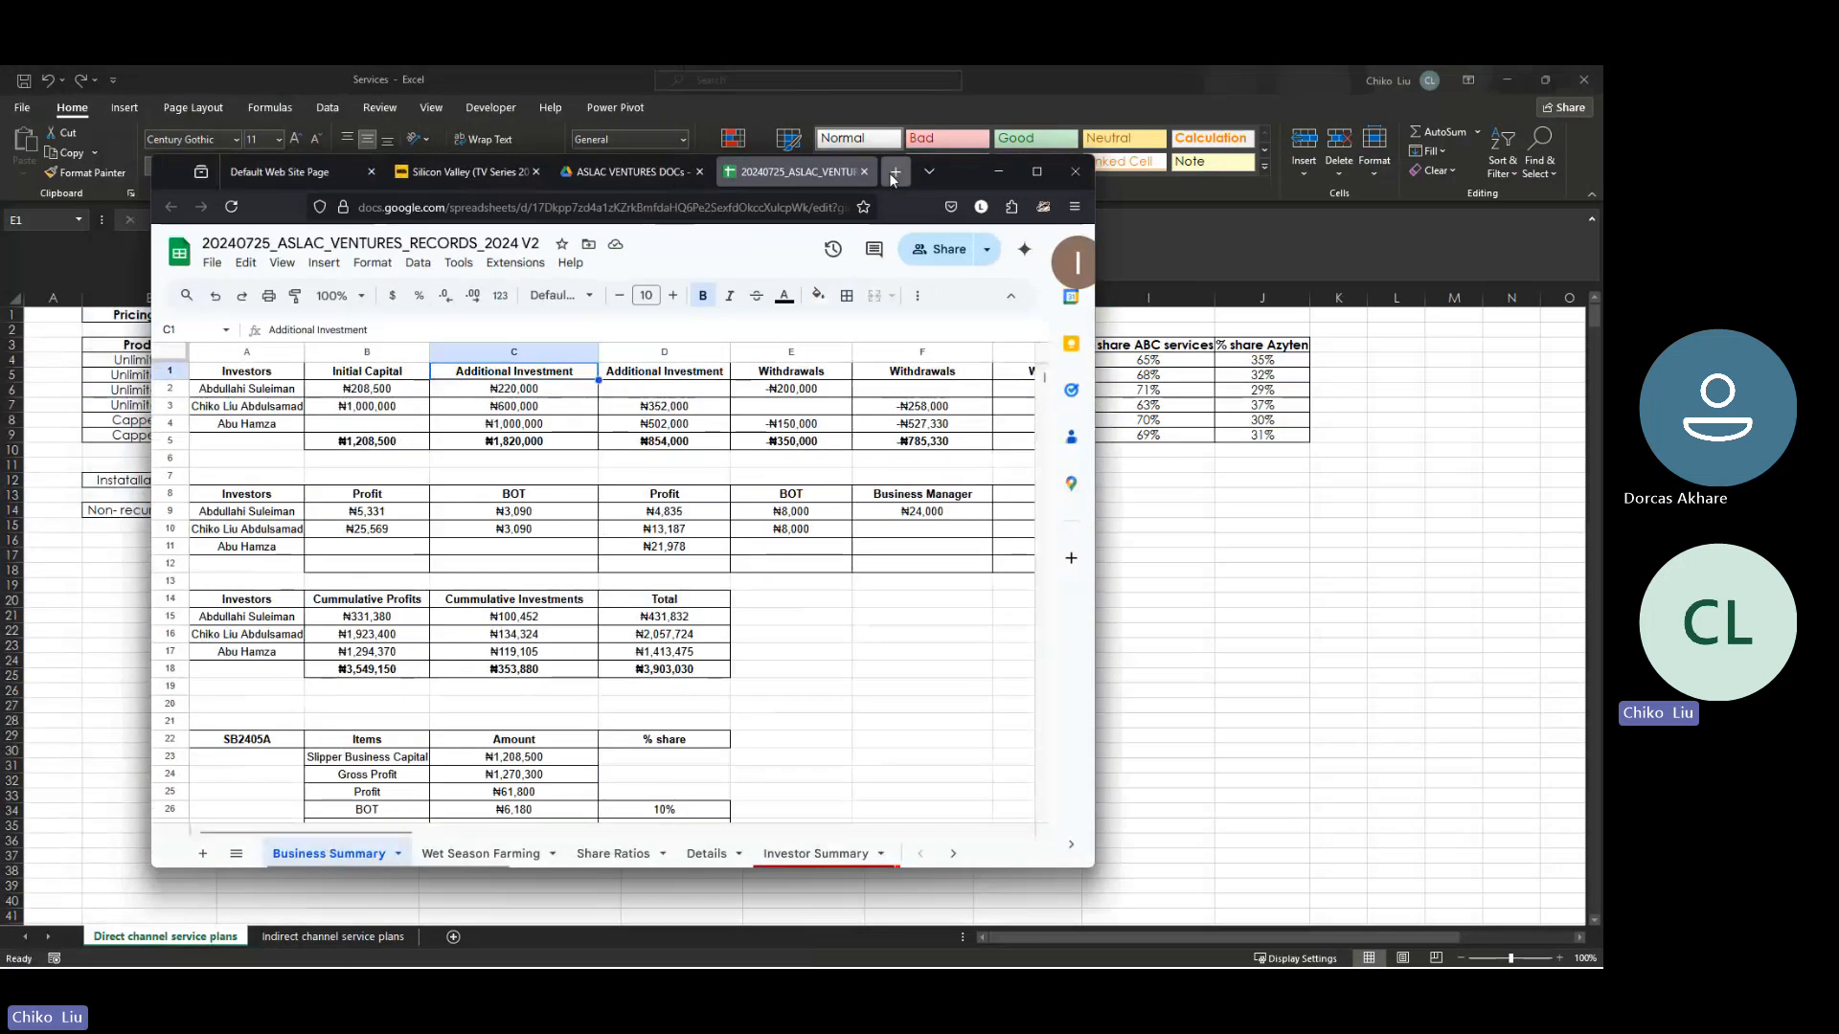
left_click(890, 173)
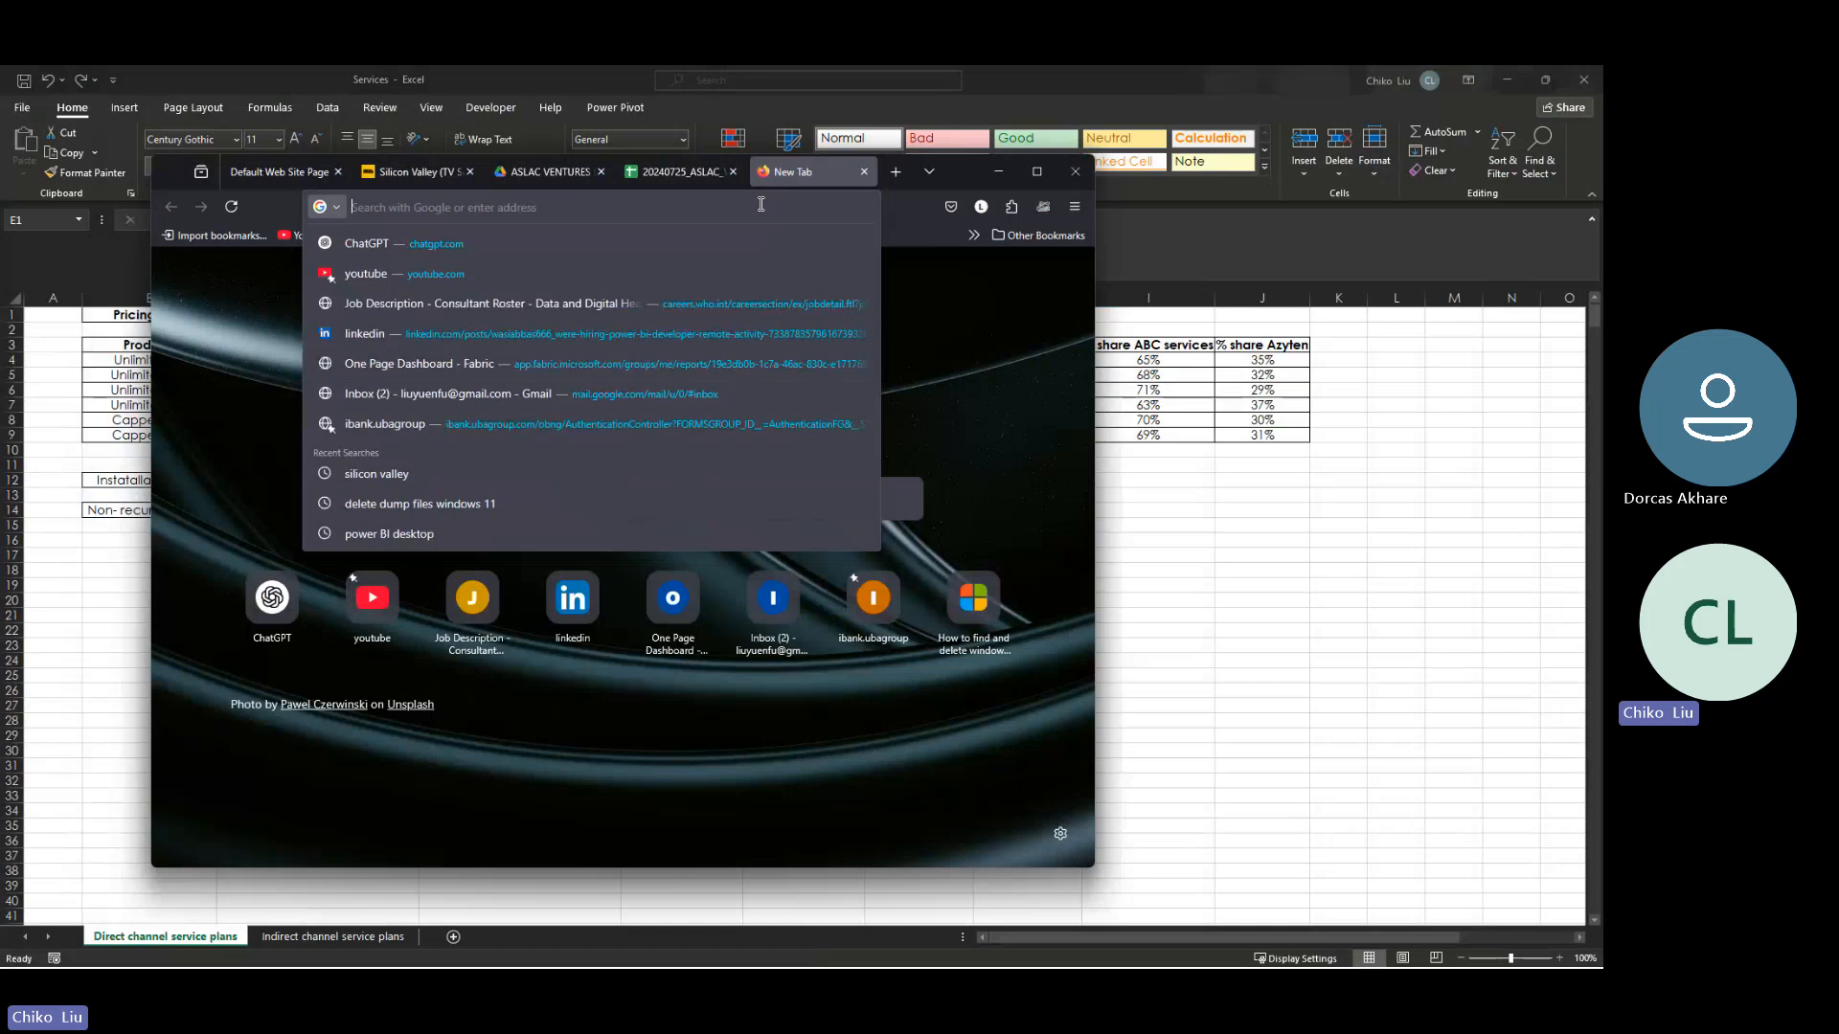
type("m cod")
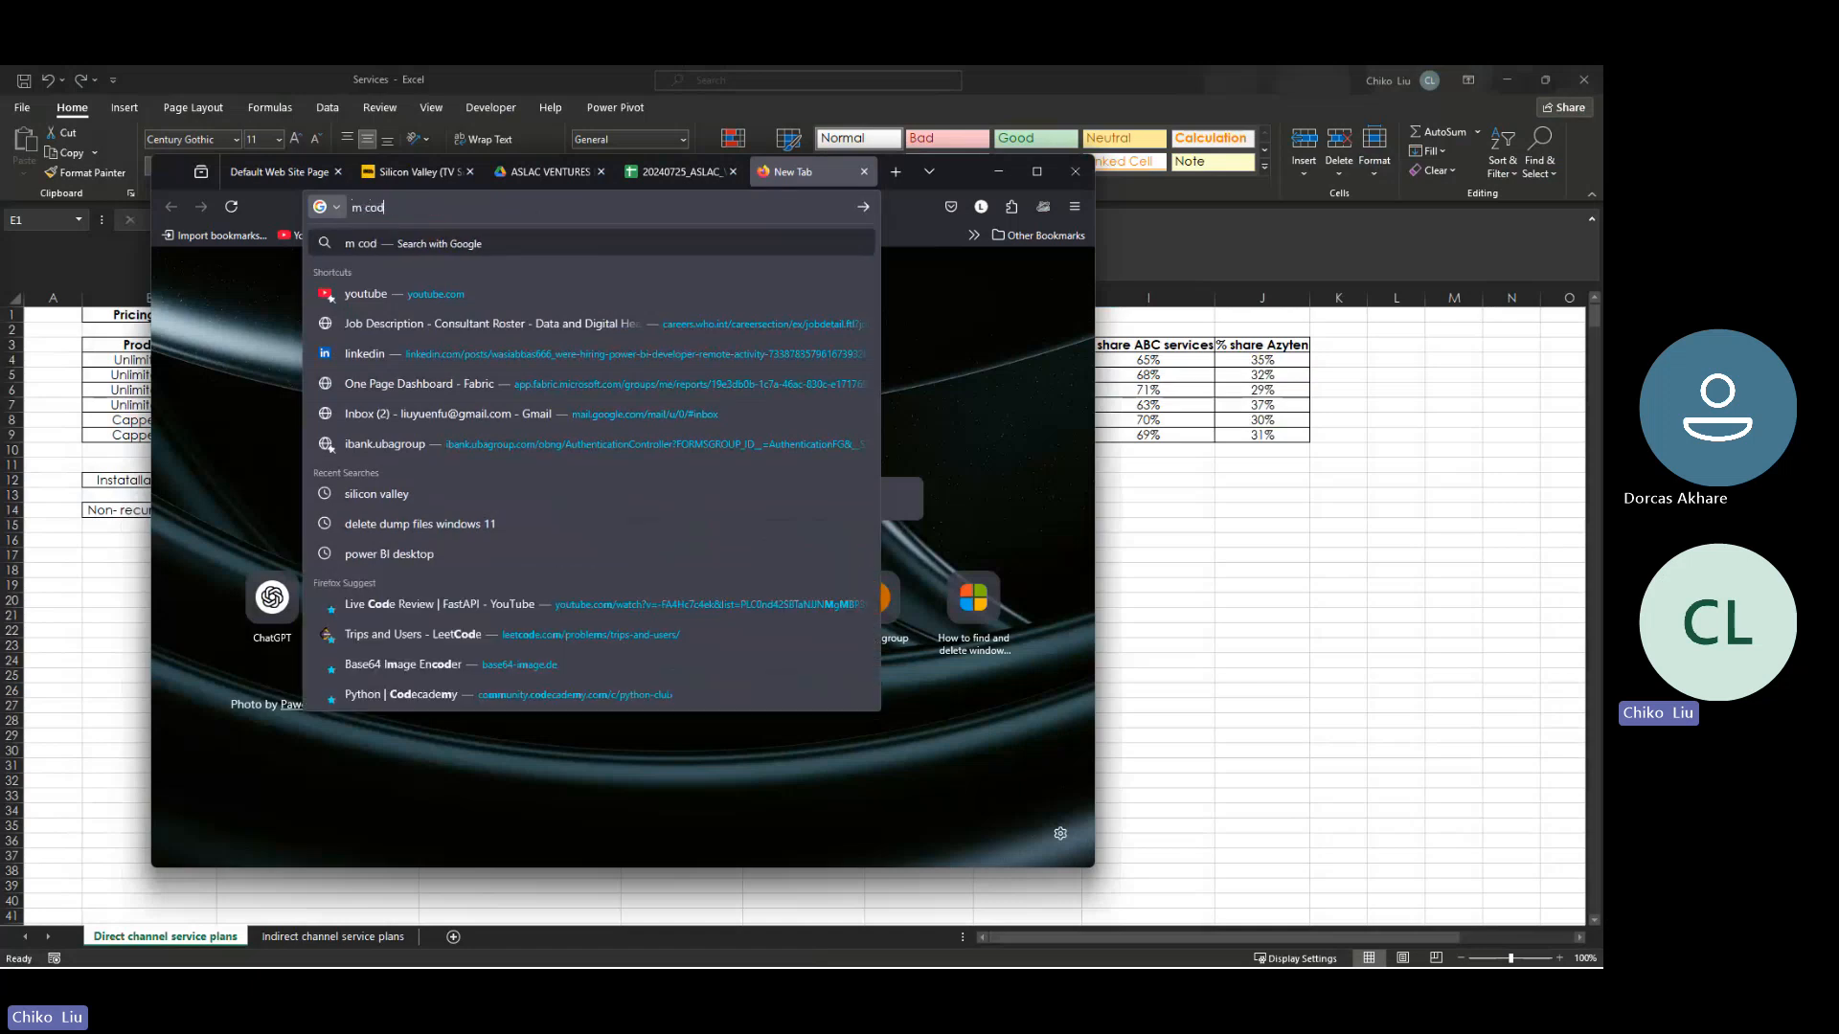
type("e")
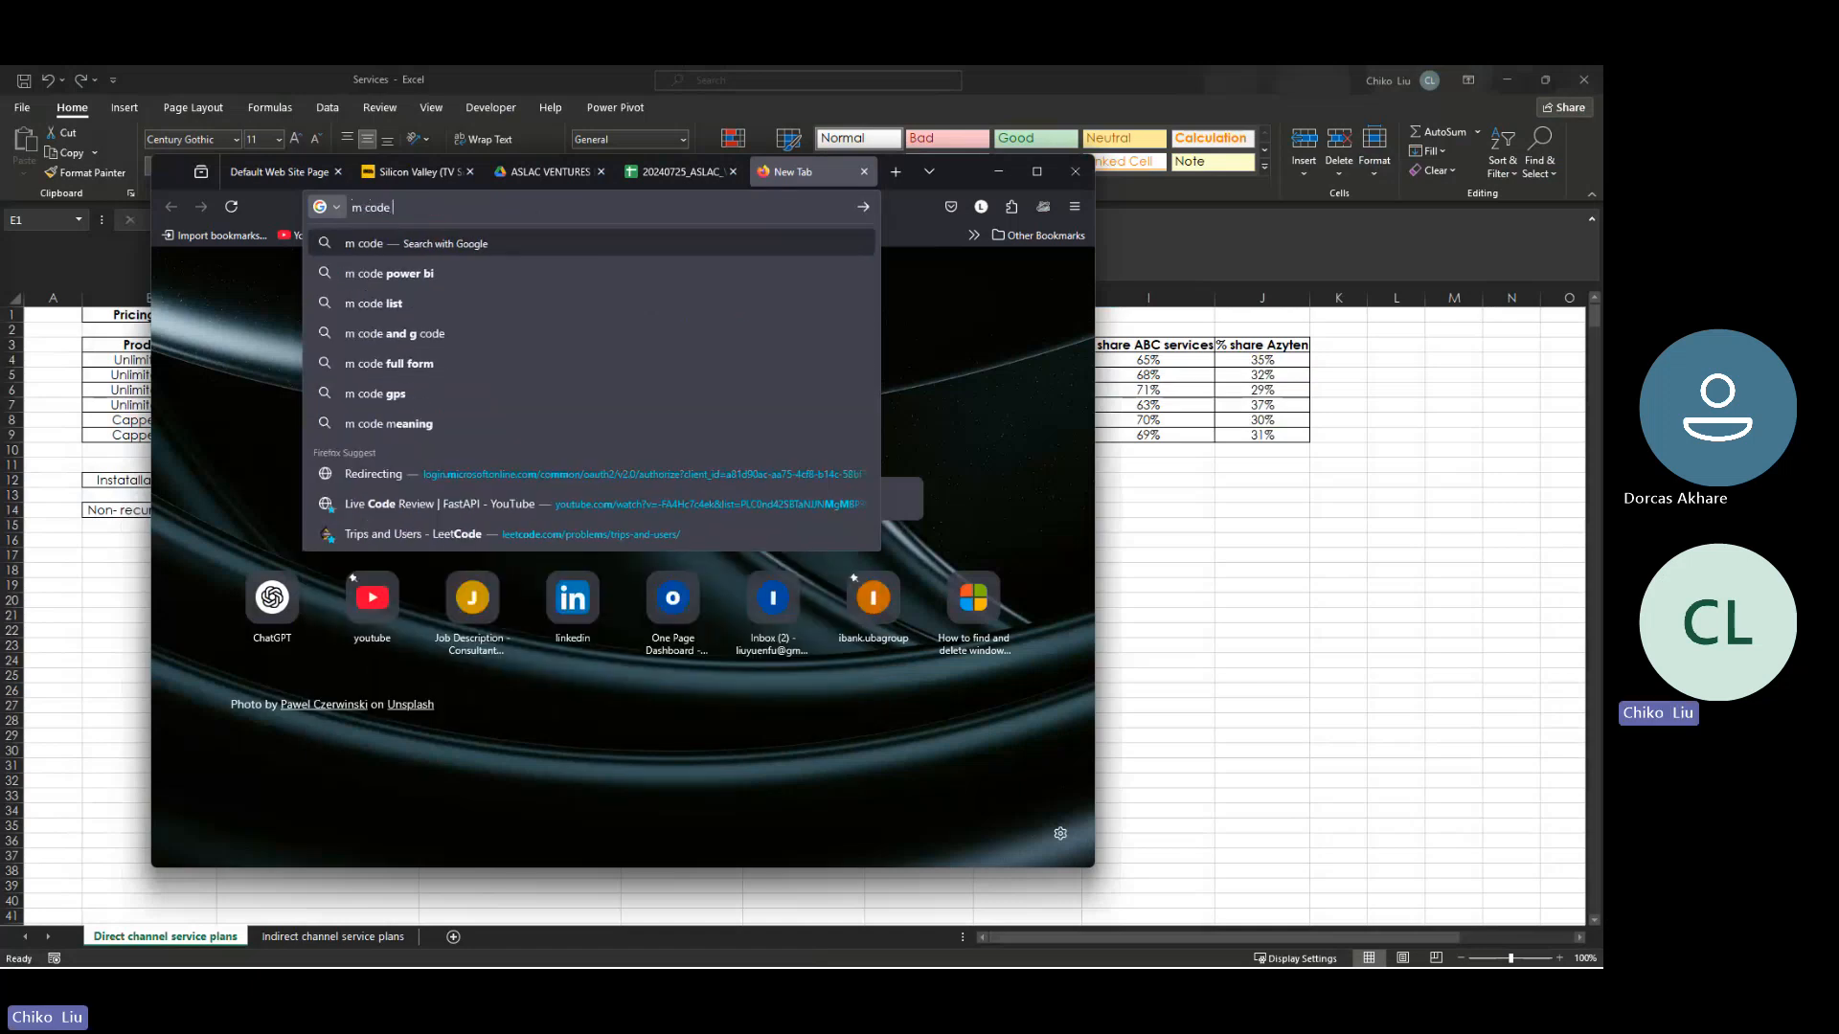
type(" comme")
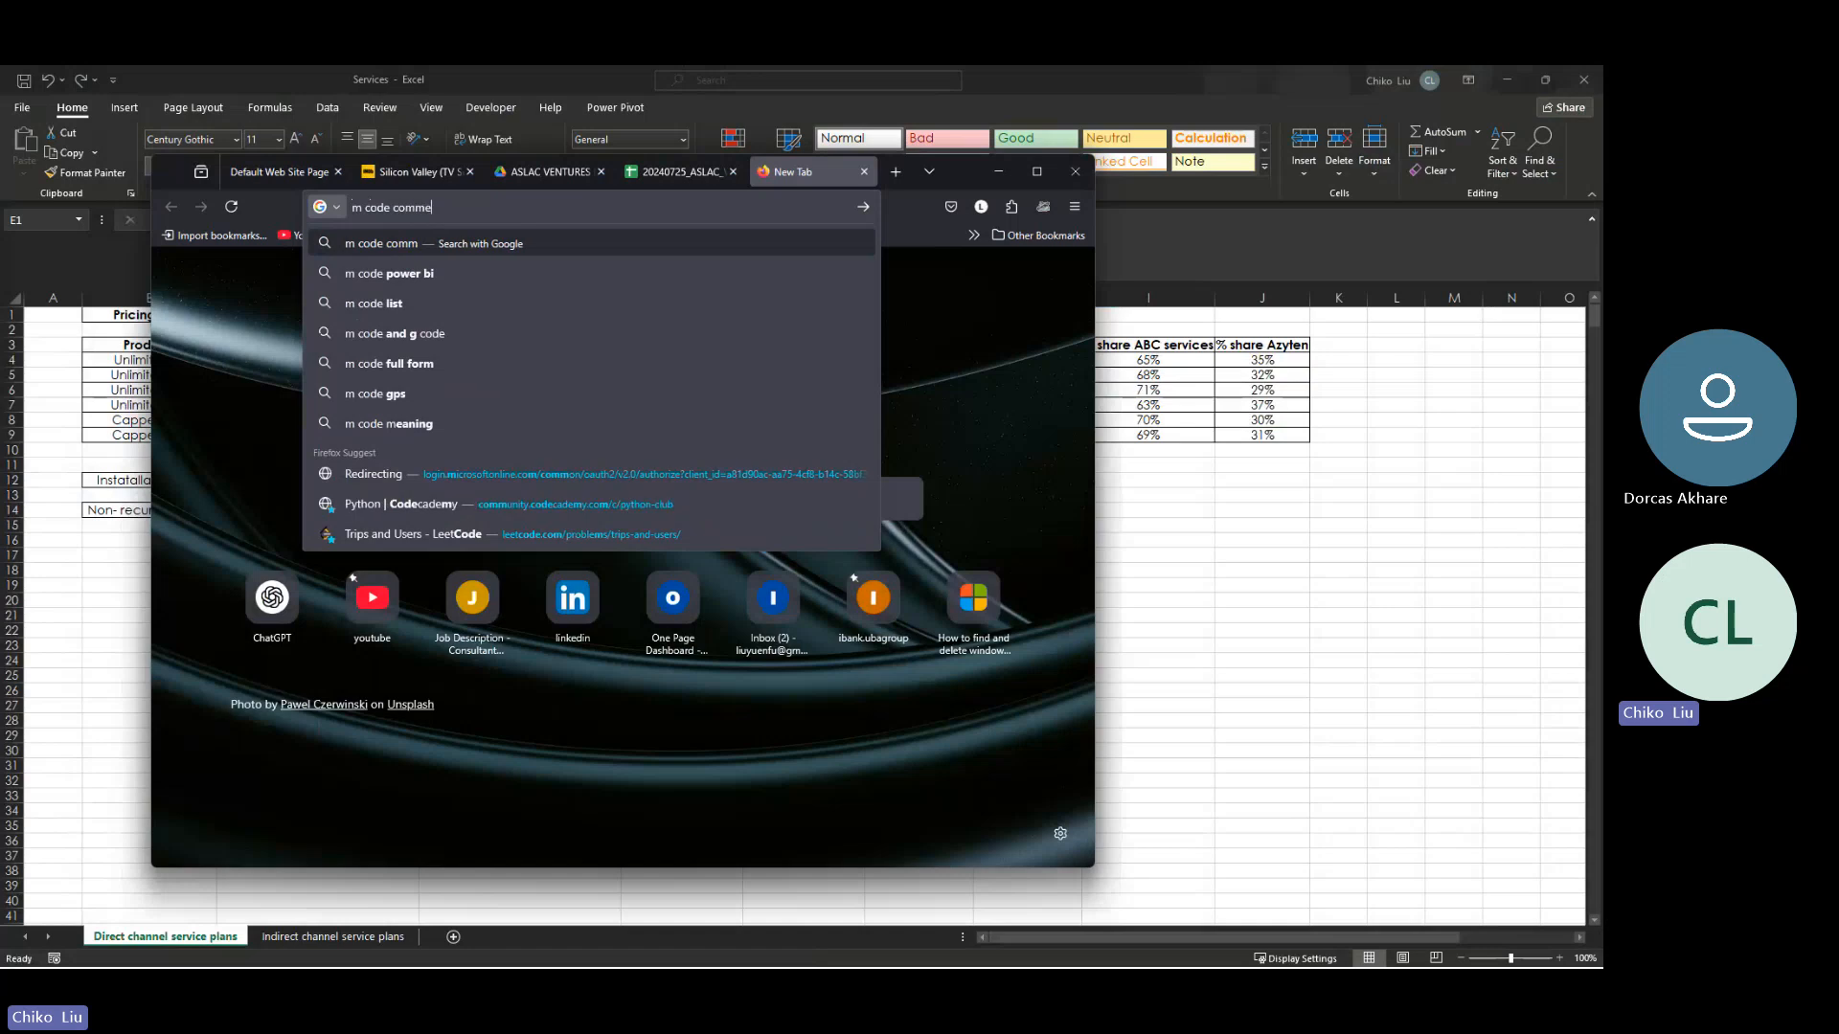
type("nsts")
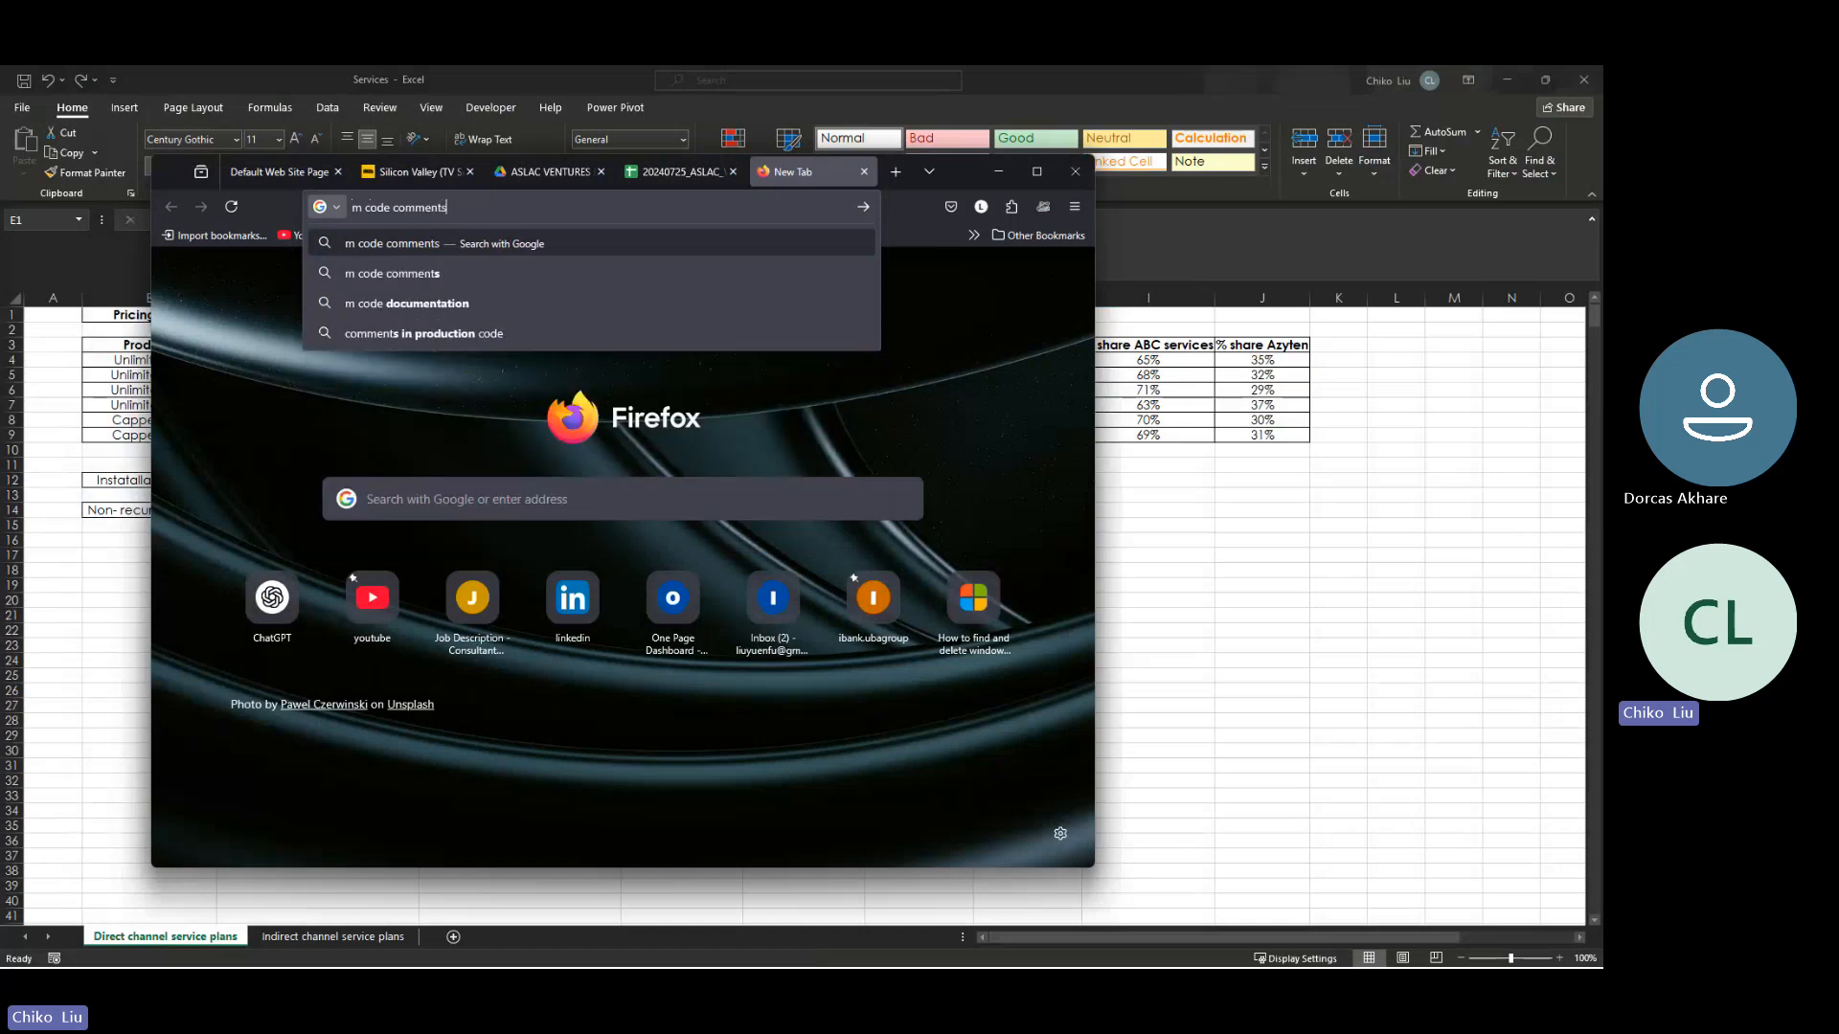
key("Return")
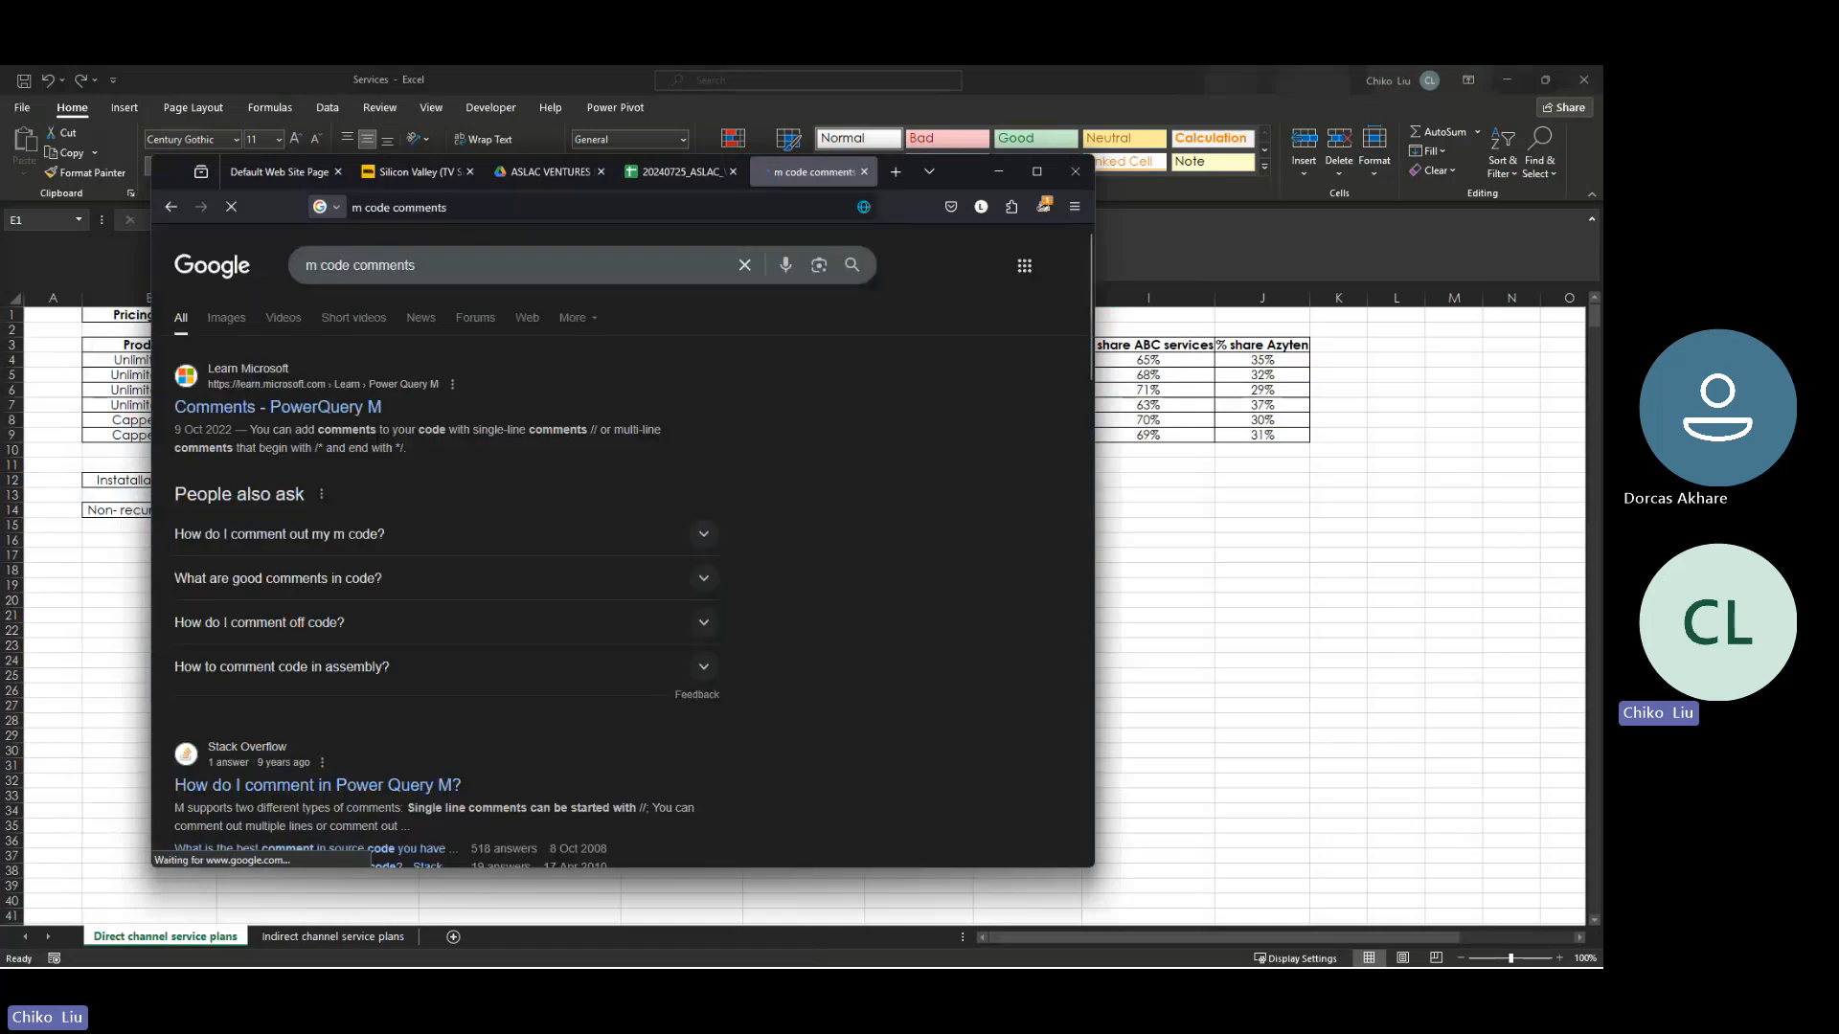
- Try to load the Learn Microsoft result "Comments - PowerQuery M", closing the Silicon Valley tab meanwhile
left_click(260, 414)
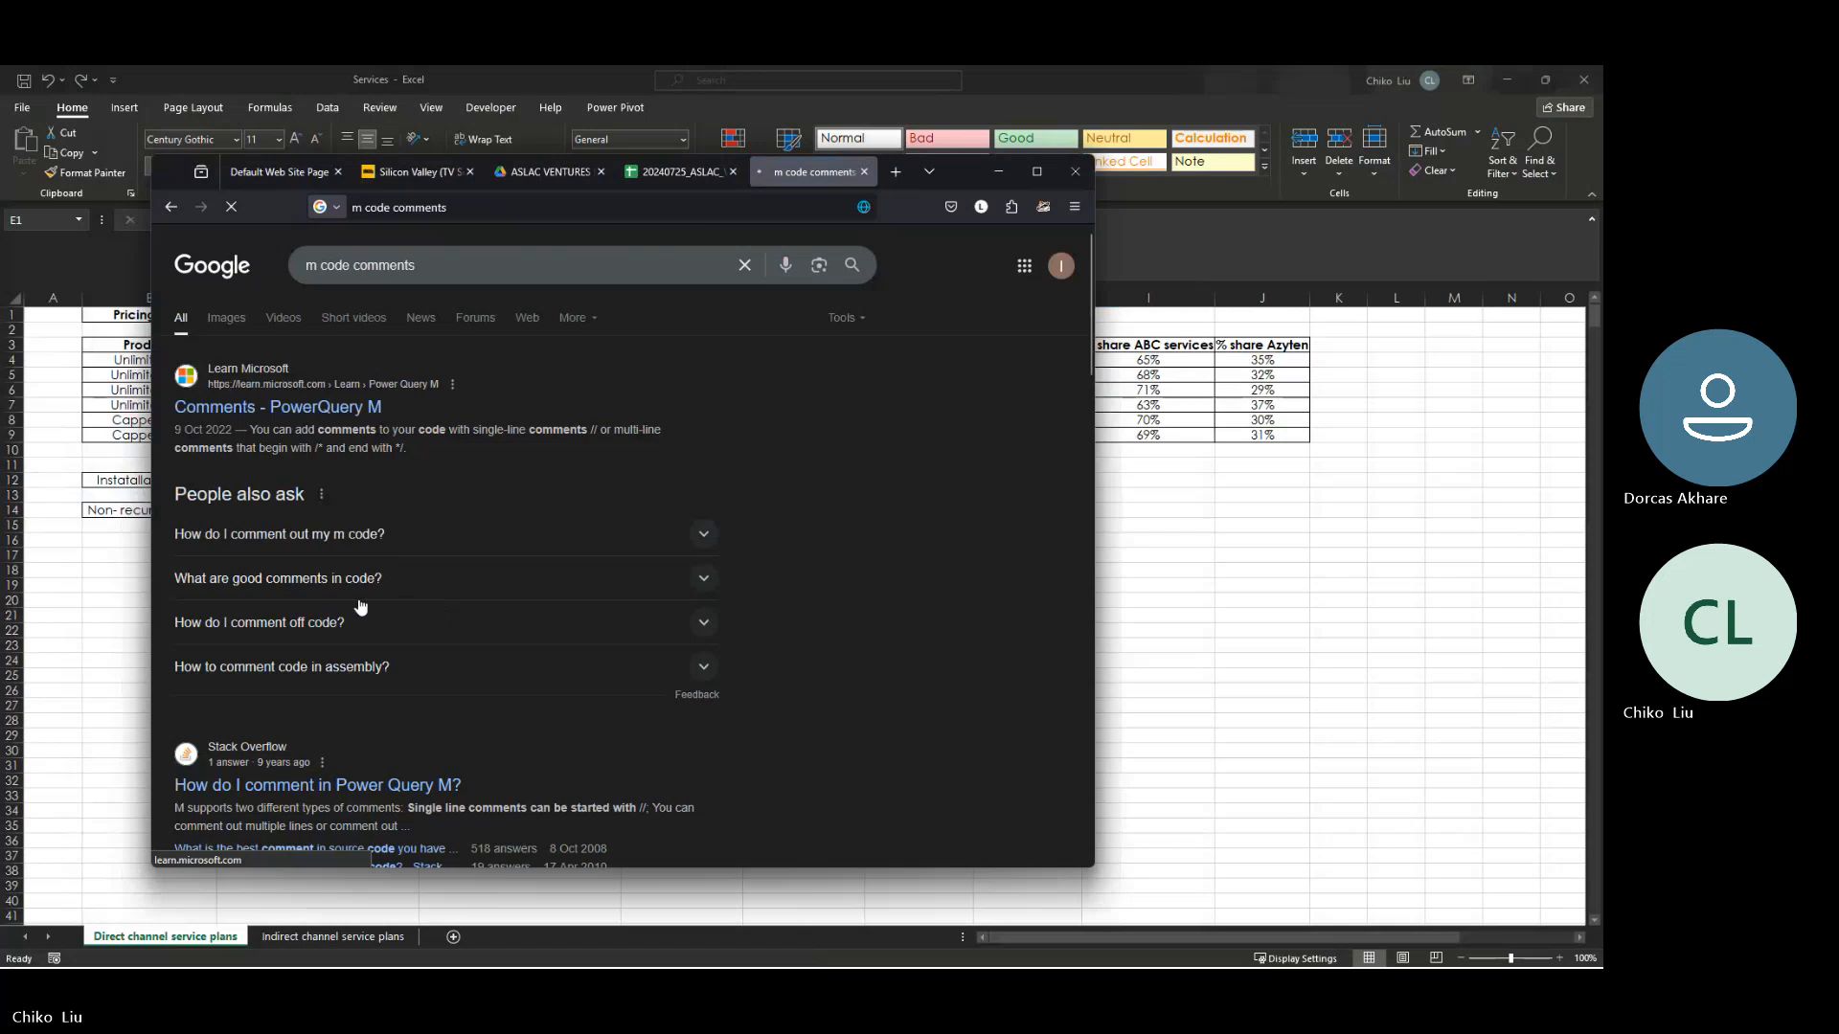
left_click(471, 172)
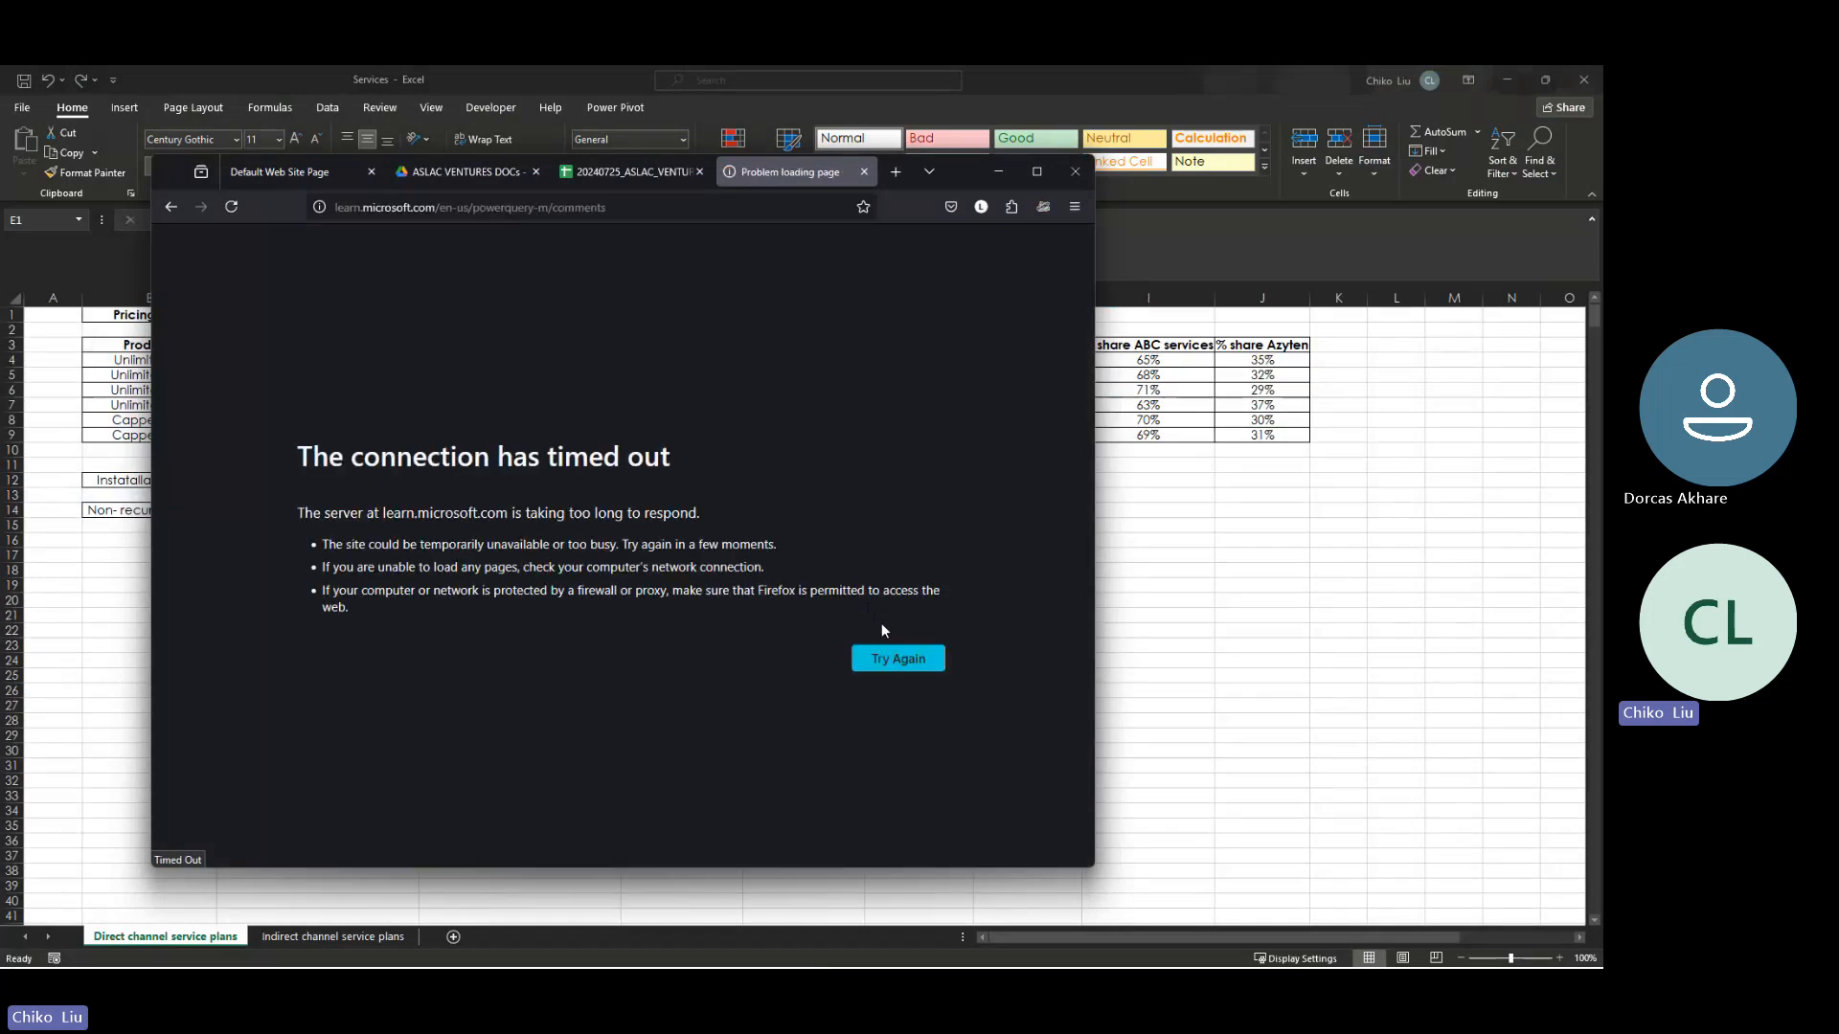
left_click(897, 659)
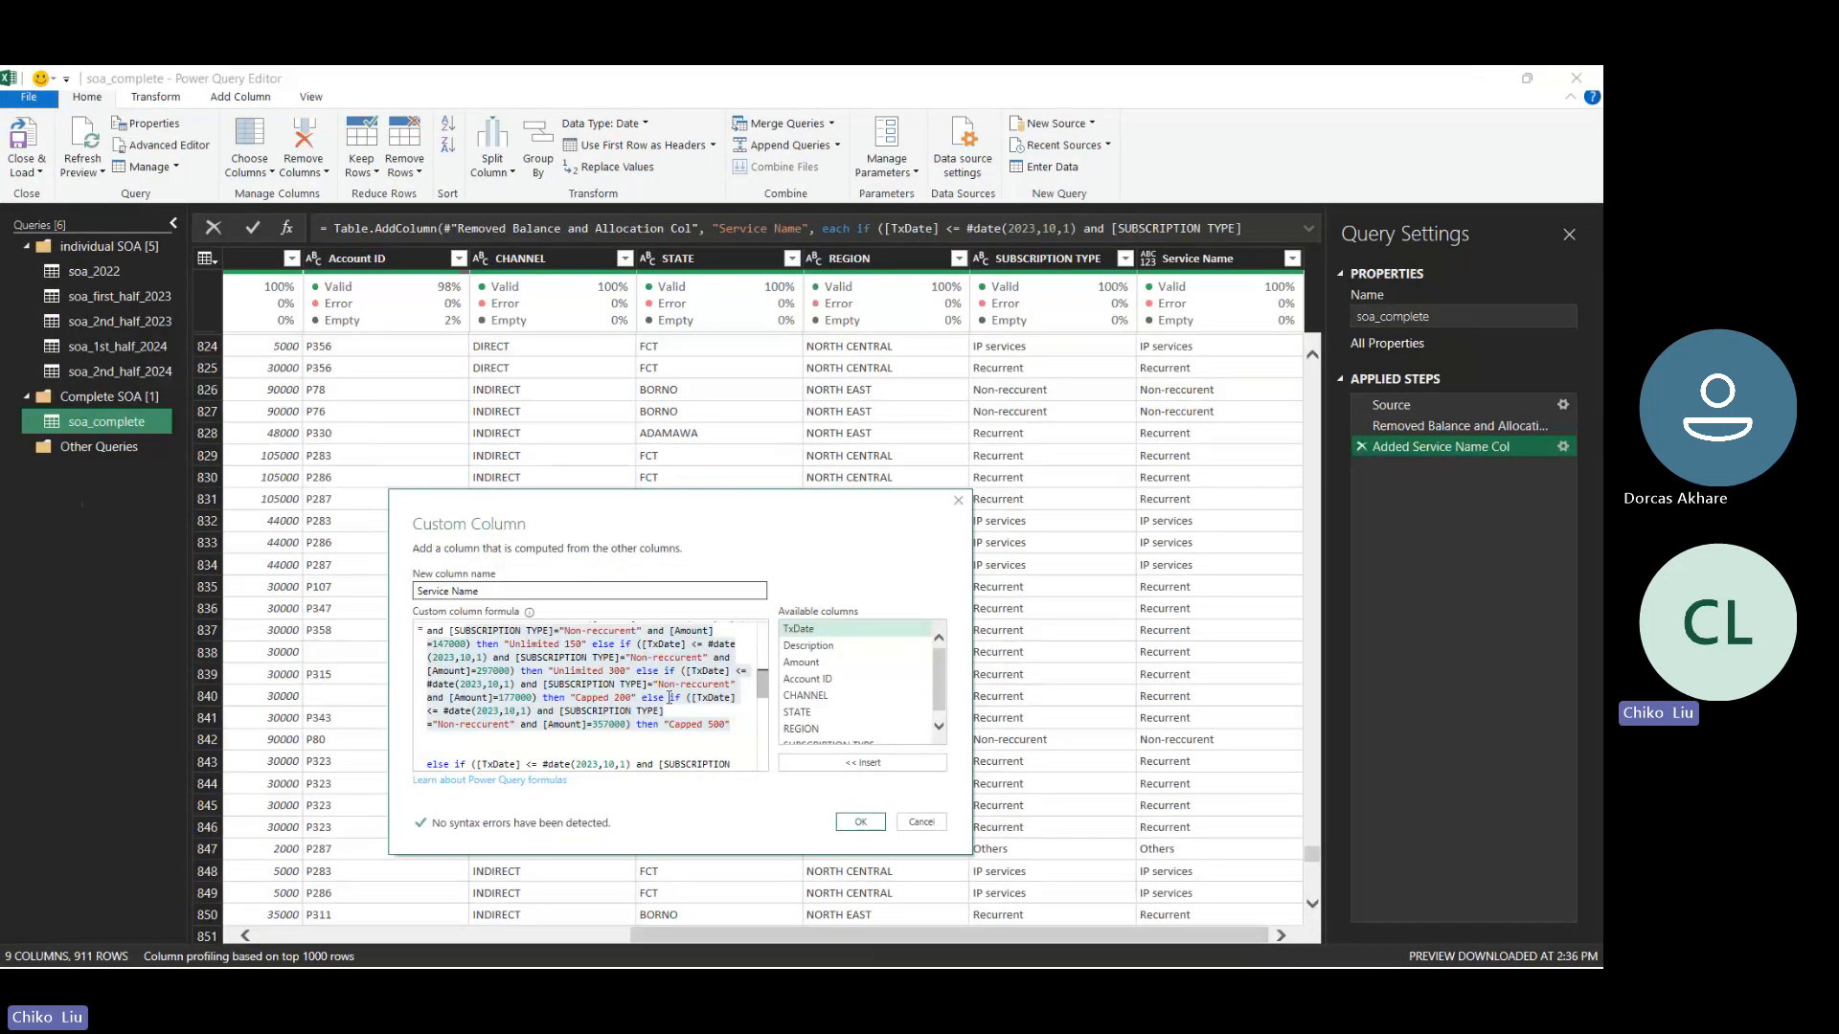
- Back in the Custom Column formula, insert an empty /* */ comment above the Recurrent clauses that start at Amount 25000
key("Return")
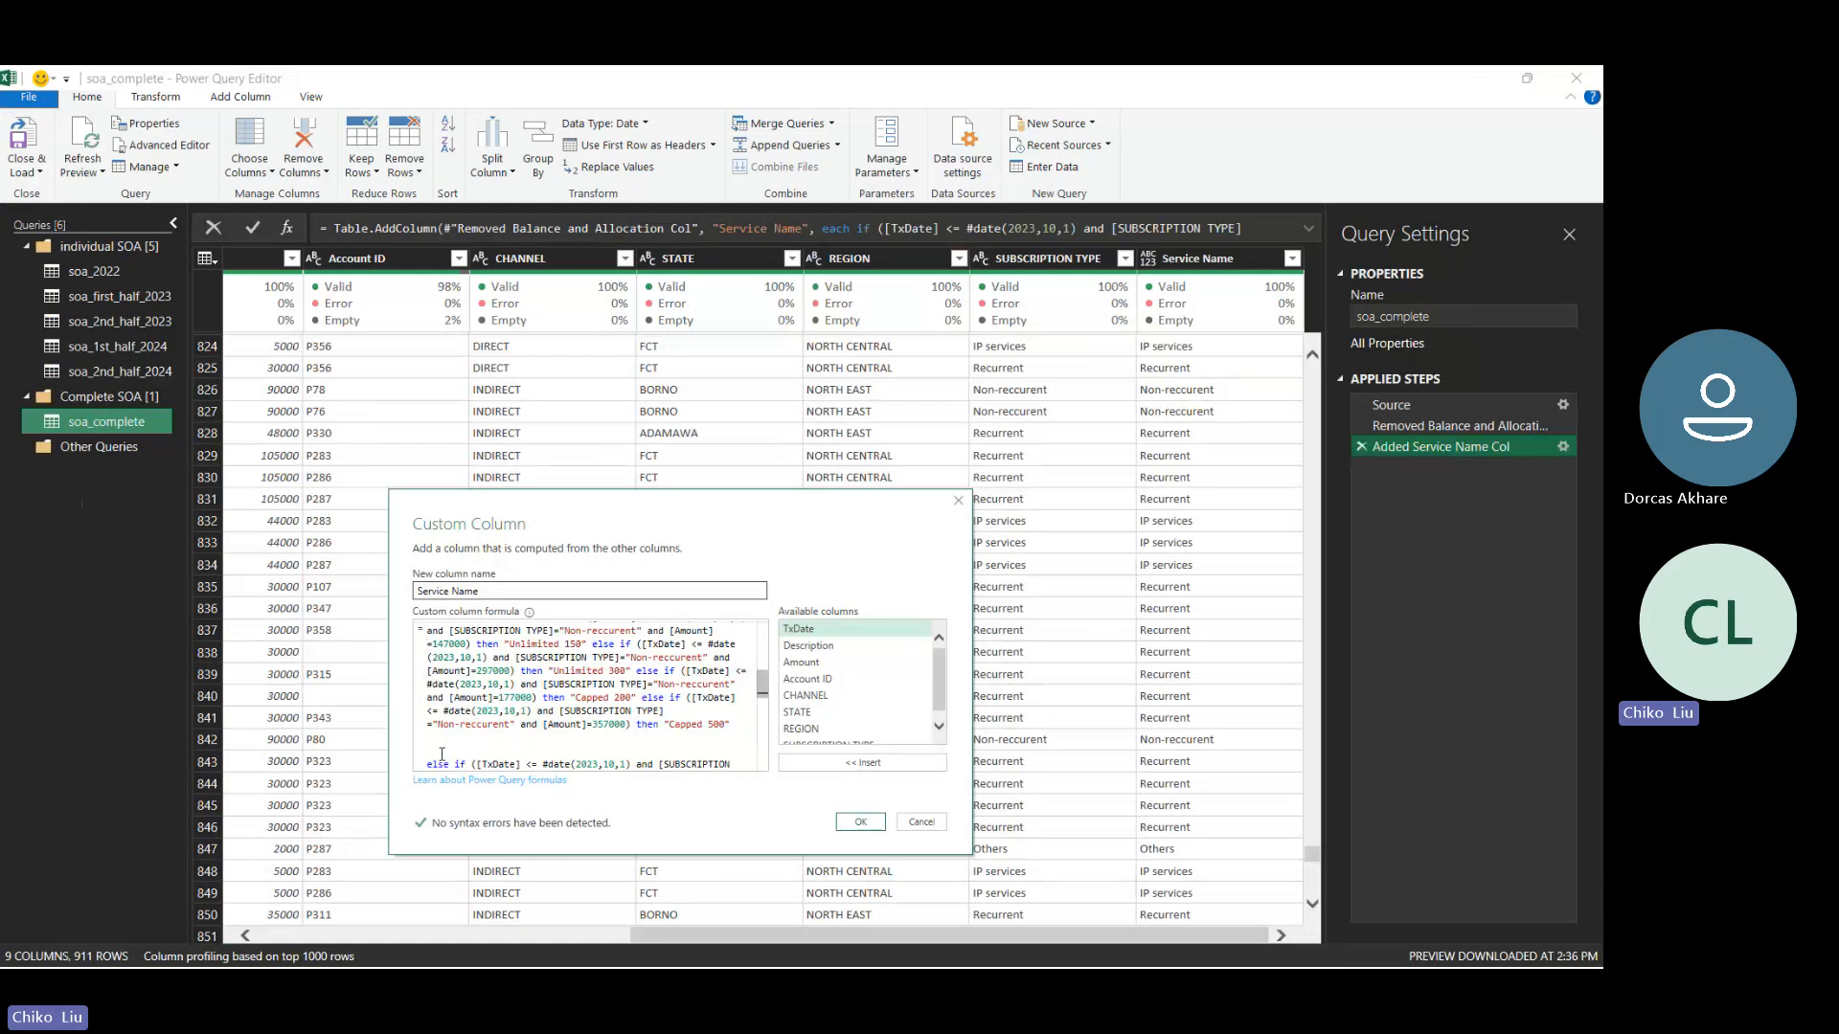
type("e")
key("BackSpace")
type("/")
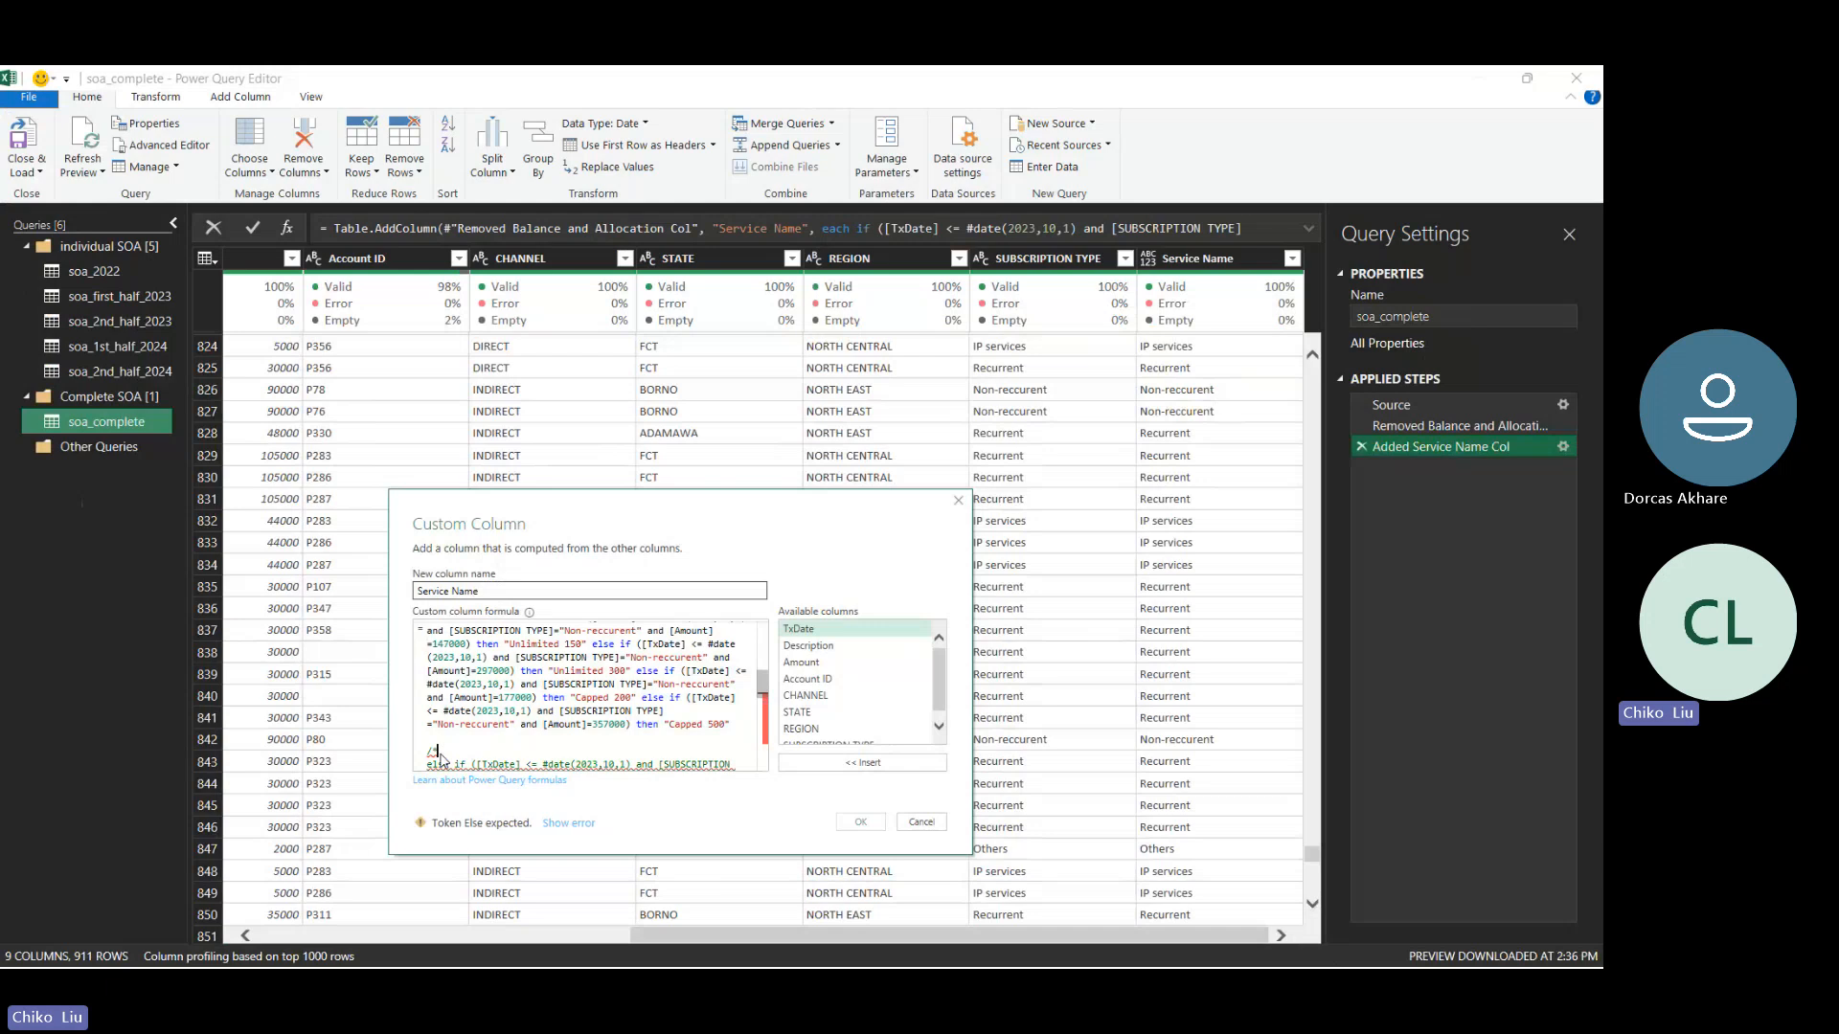
type("*  *")
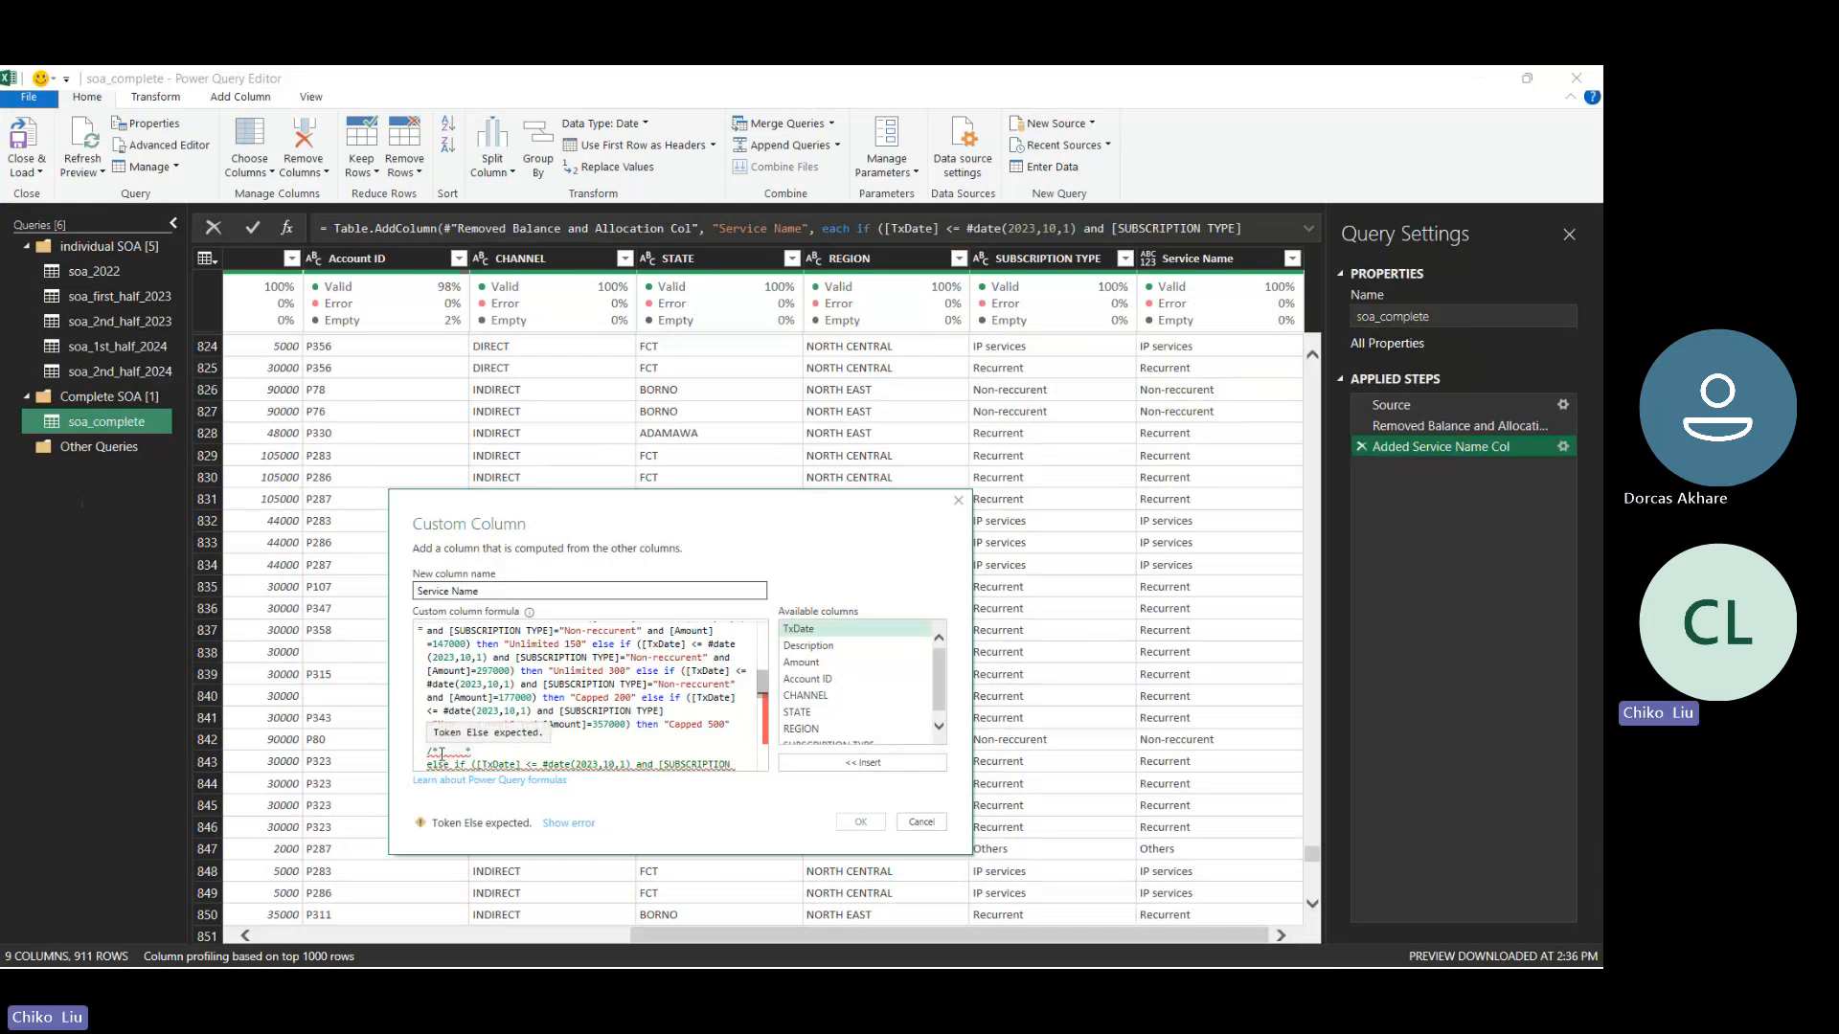
type("/")
key("Left")
key("Left")
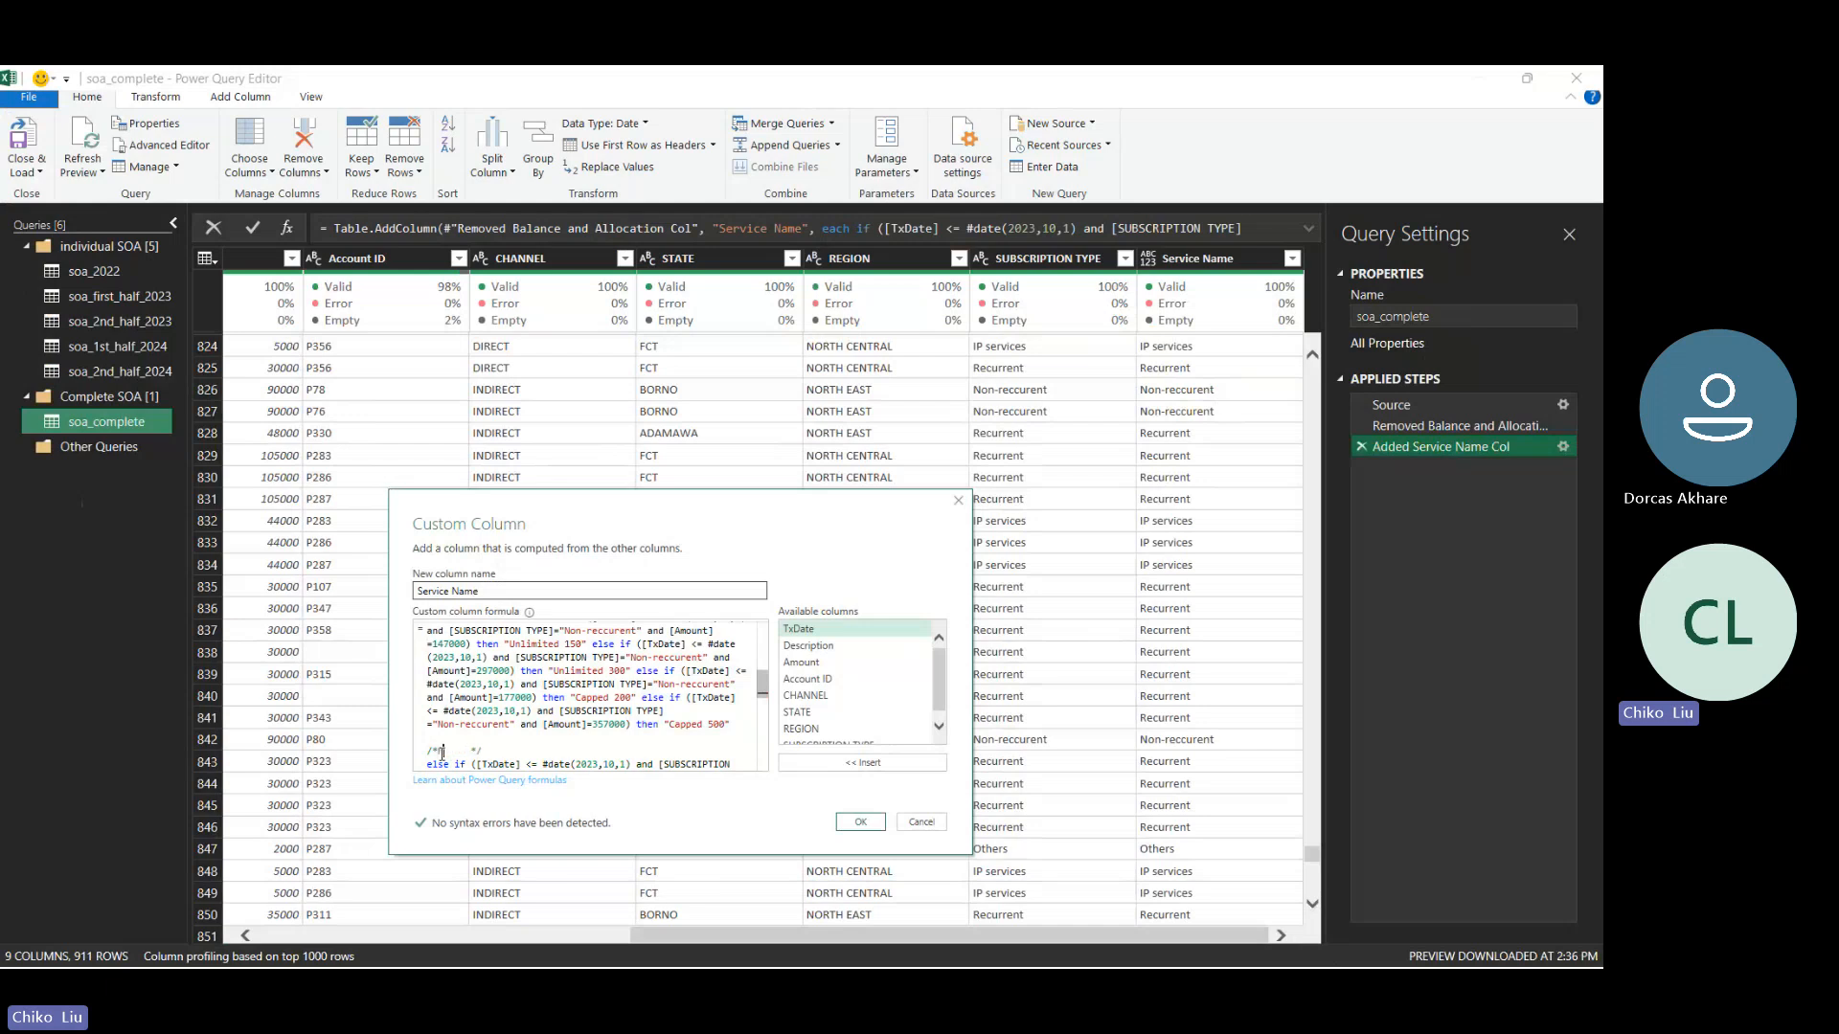
- Fill the comment with "Non-recurrent Indirect channel" and trim the extra spaces before its closing mark
type("on")
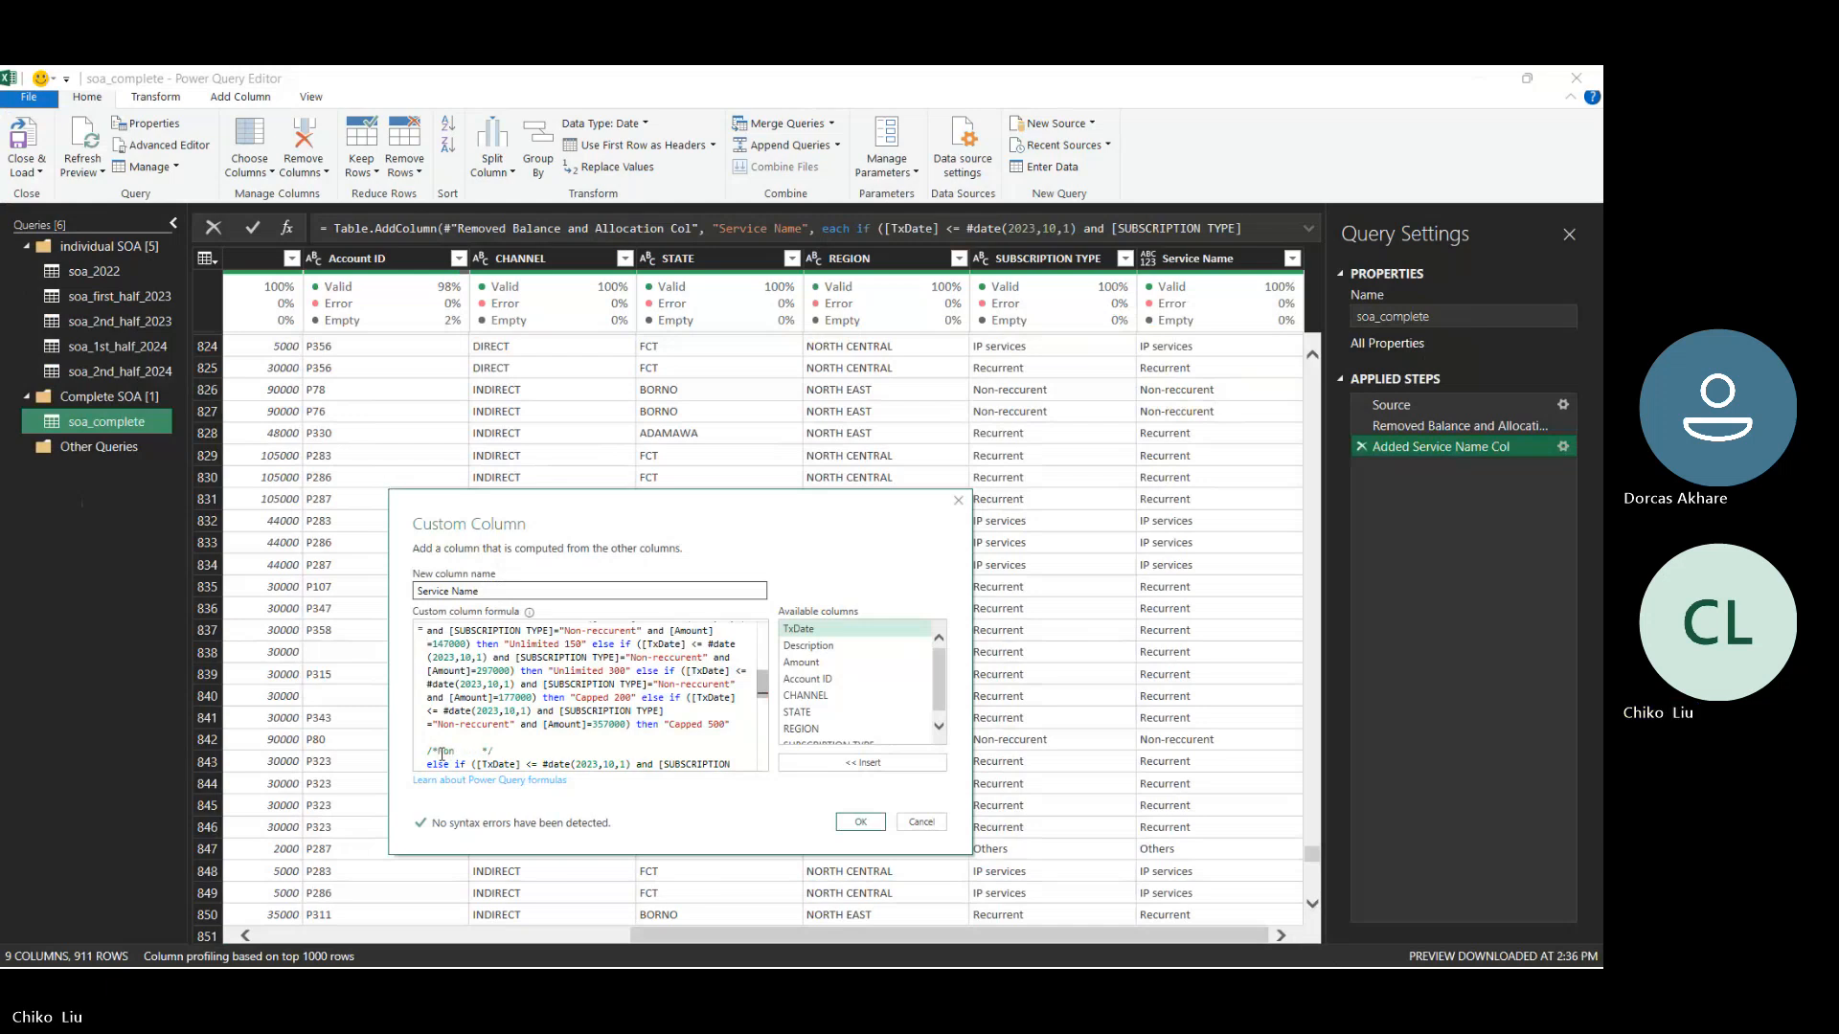
type("-recurrent ")
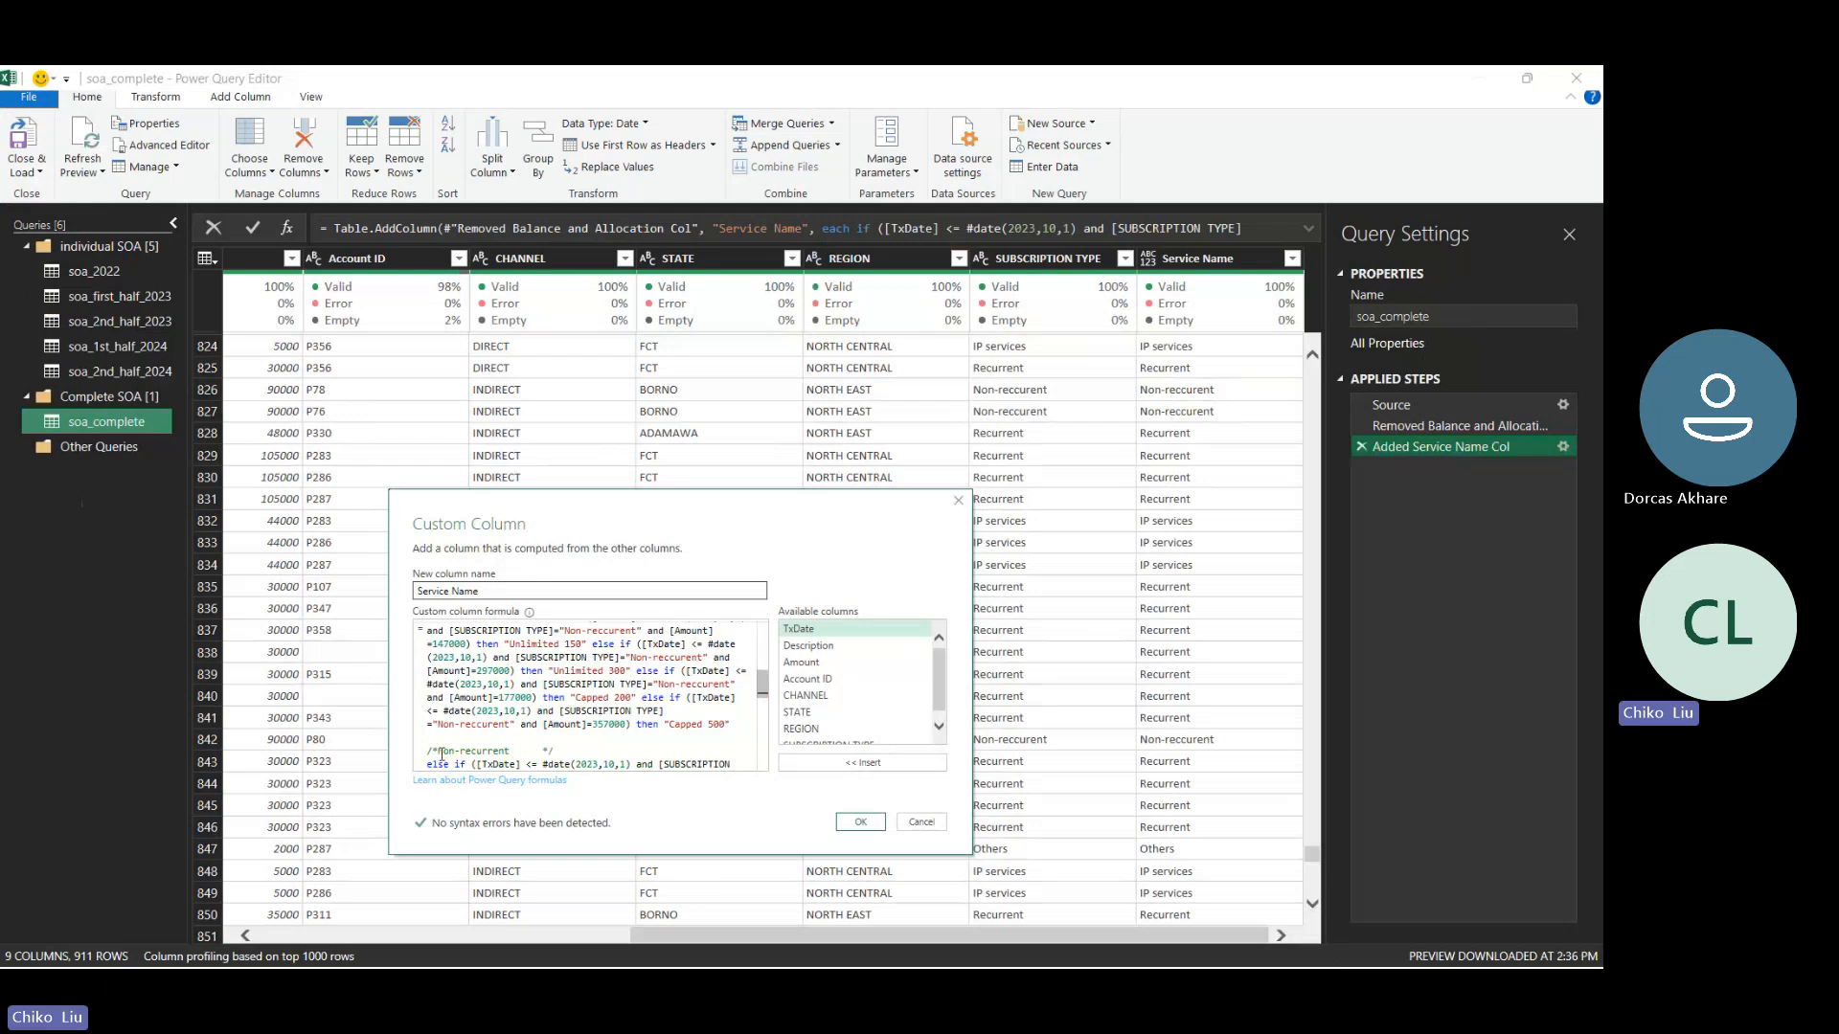
type("Indirect channel")
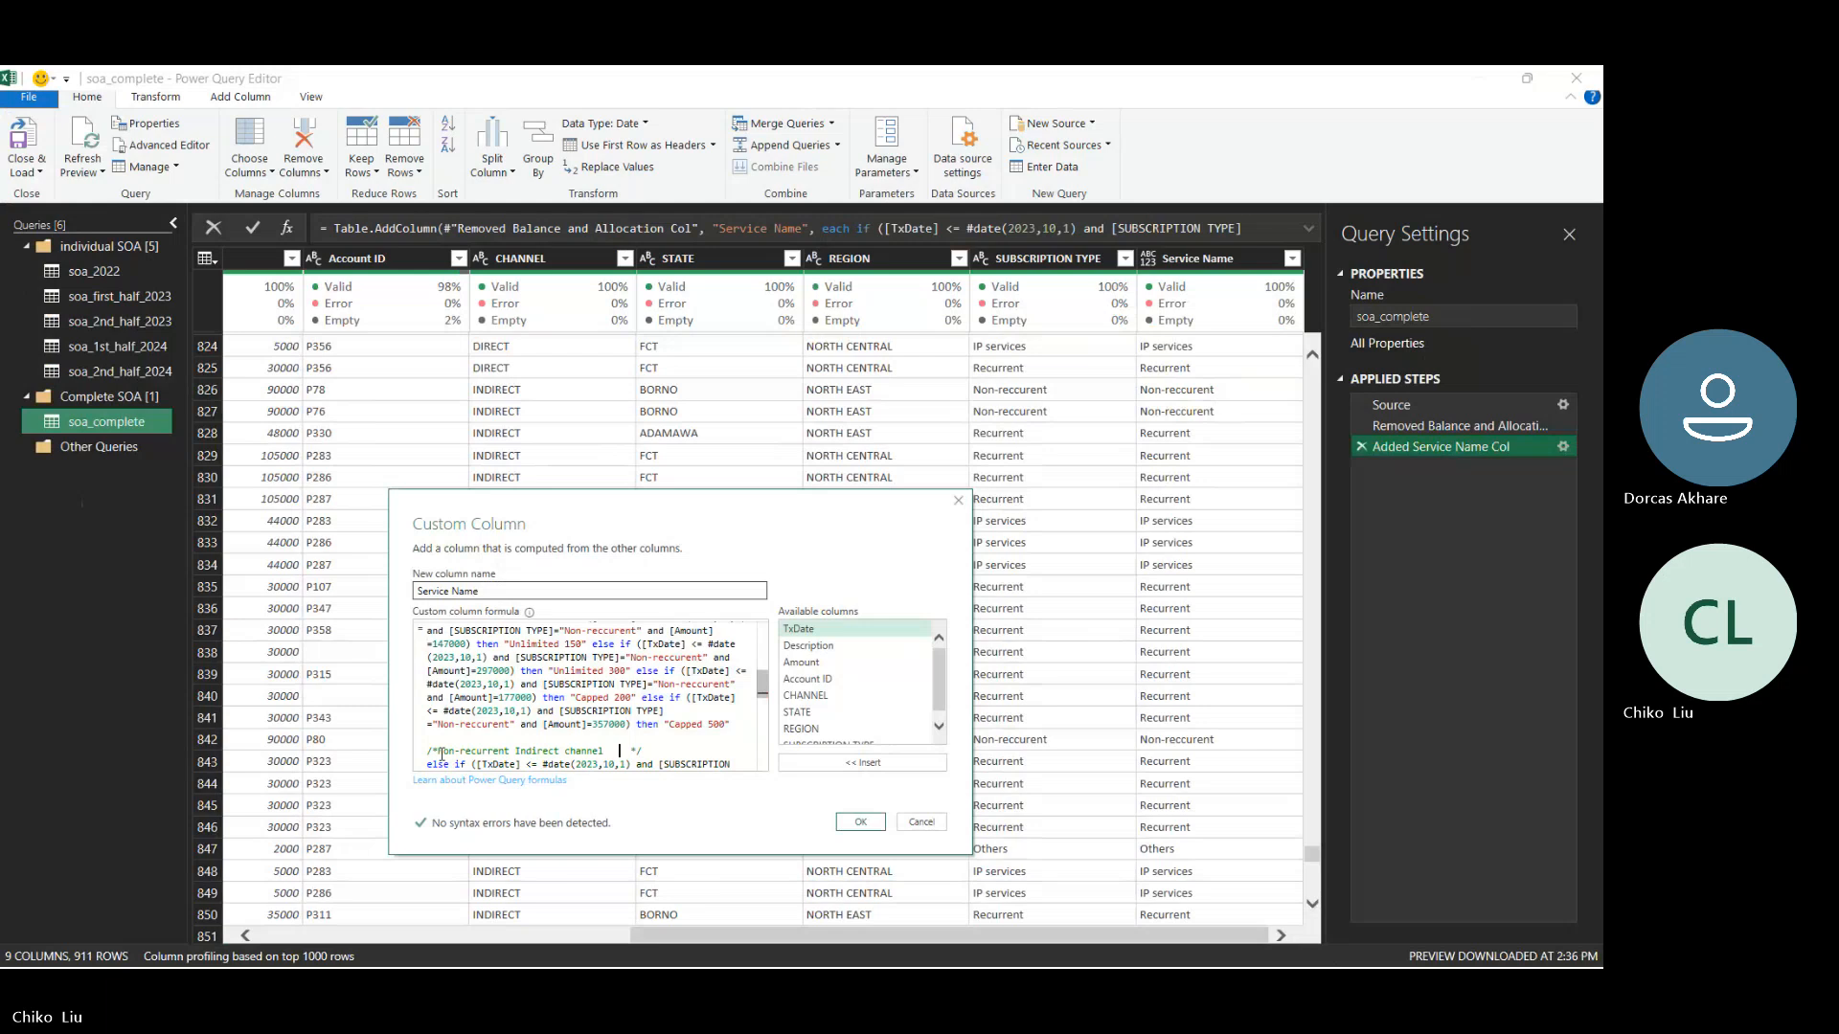
key("shift+End")
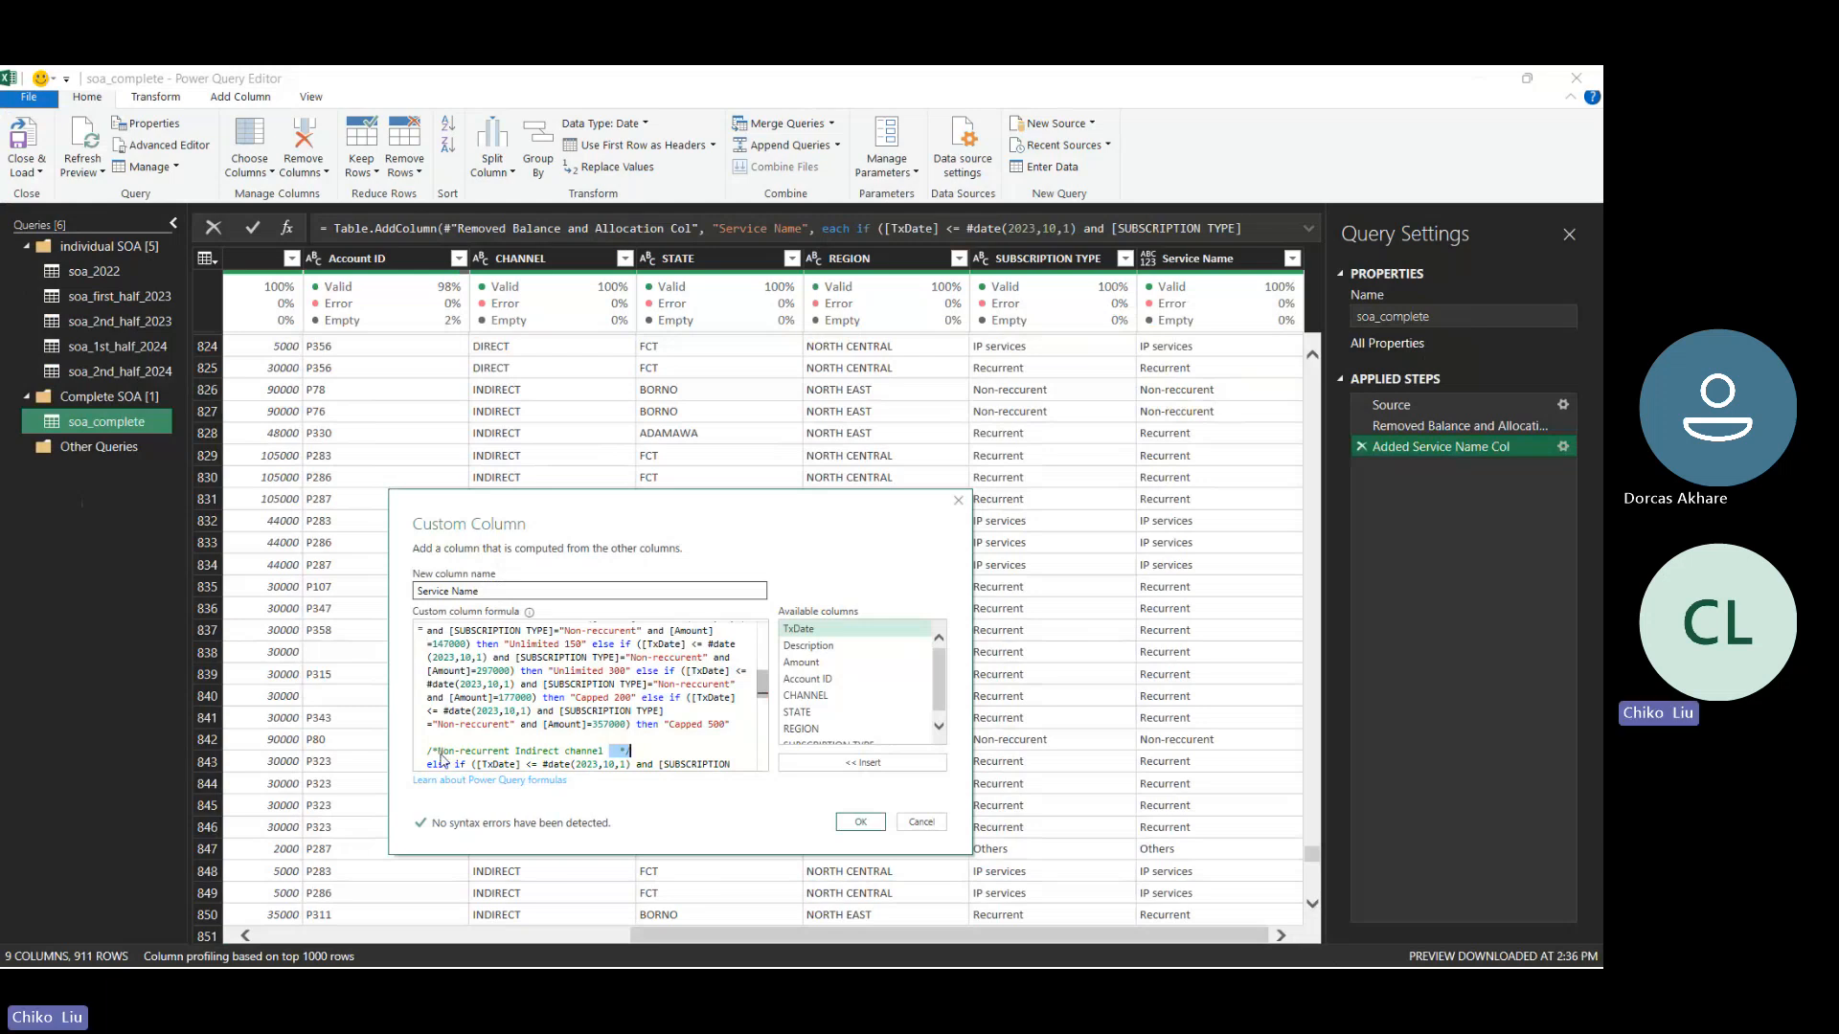
key("shift+Left")
key("End")
- Copy the "Non-recurrent Indirect channel" comment onto its own line above the formula's first if clause
key("shift+Up")
key("shift+Right")
key("ctrl+c")
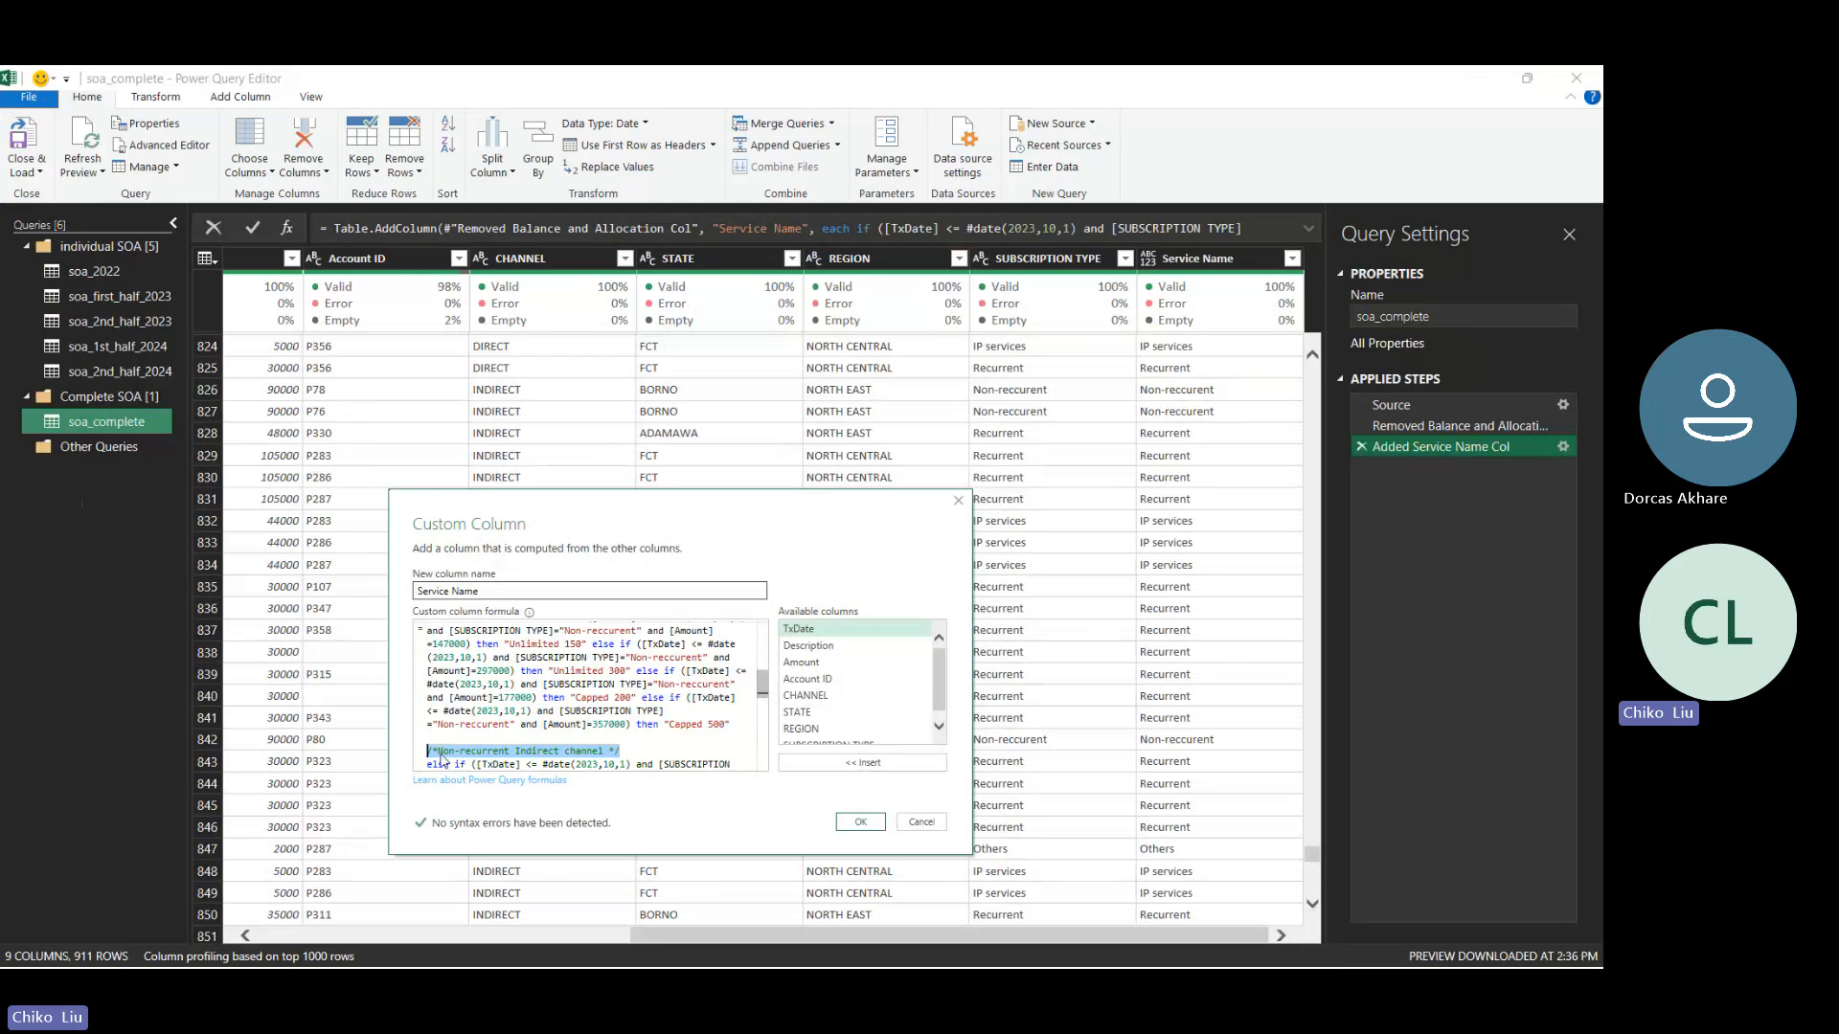
key("Delete")
scroll(441, 753, "up", 3)
scroll(440, 754, "up", 2)
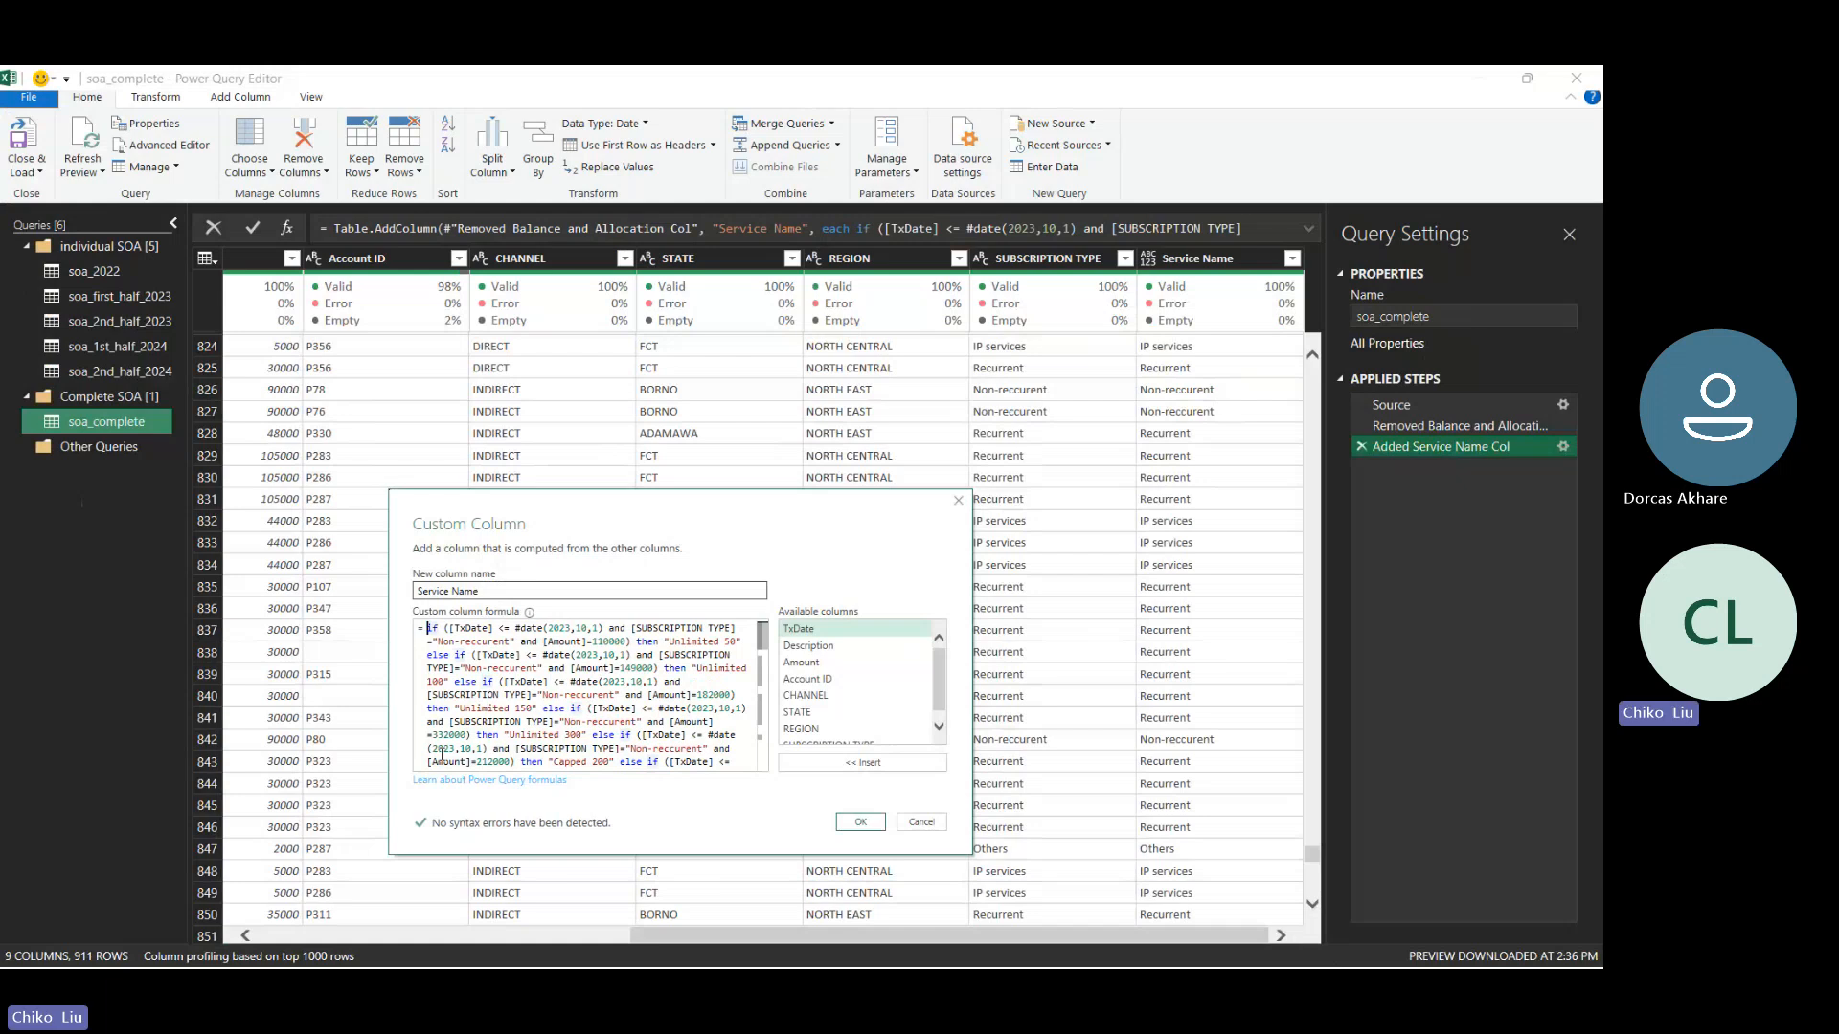
key("ctrl+v")
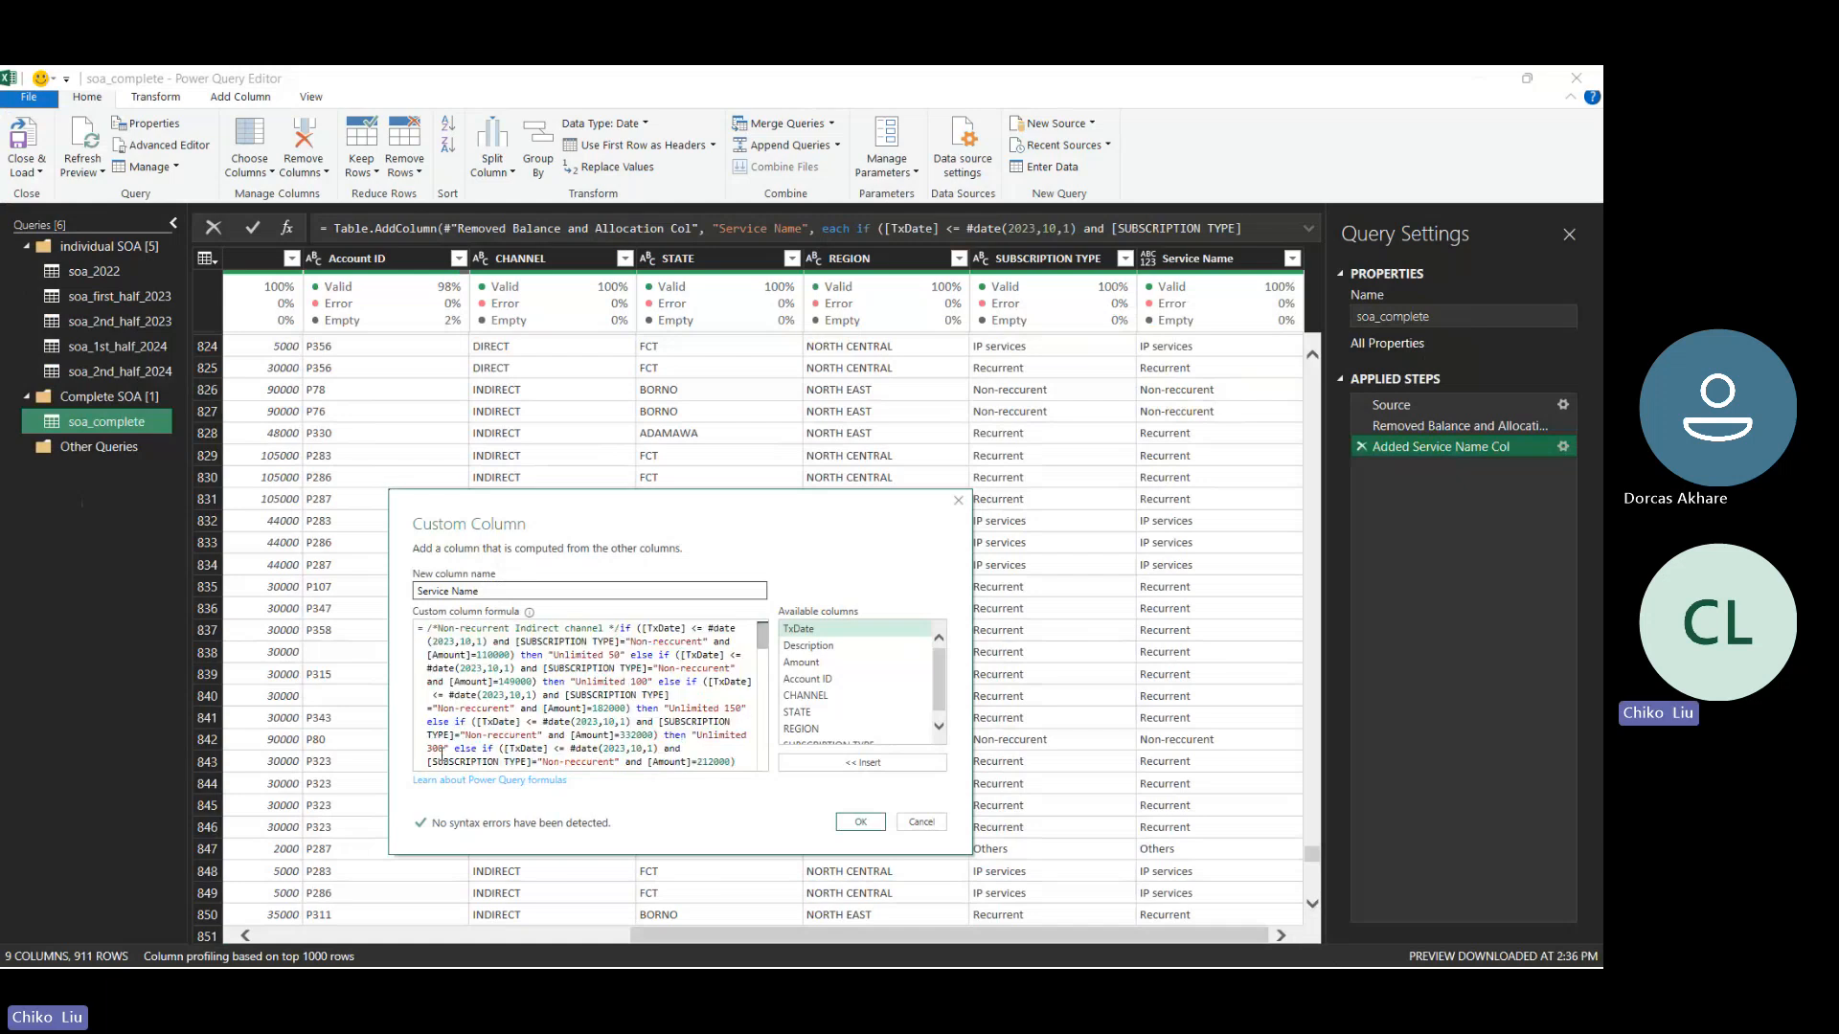
key("Return")
key("Up")
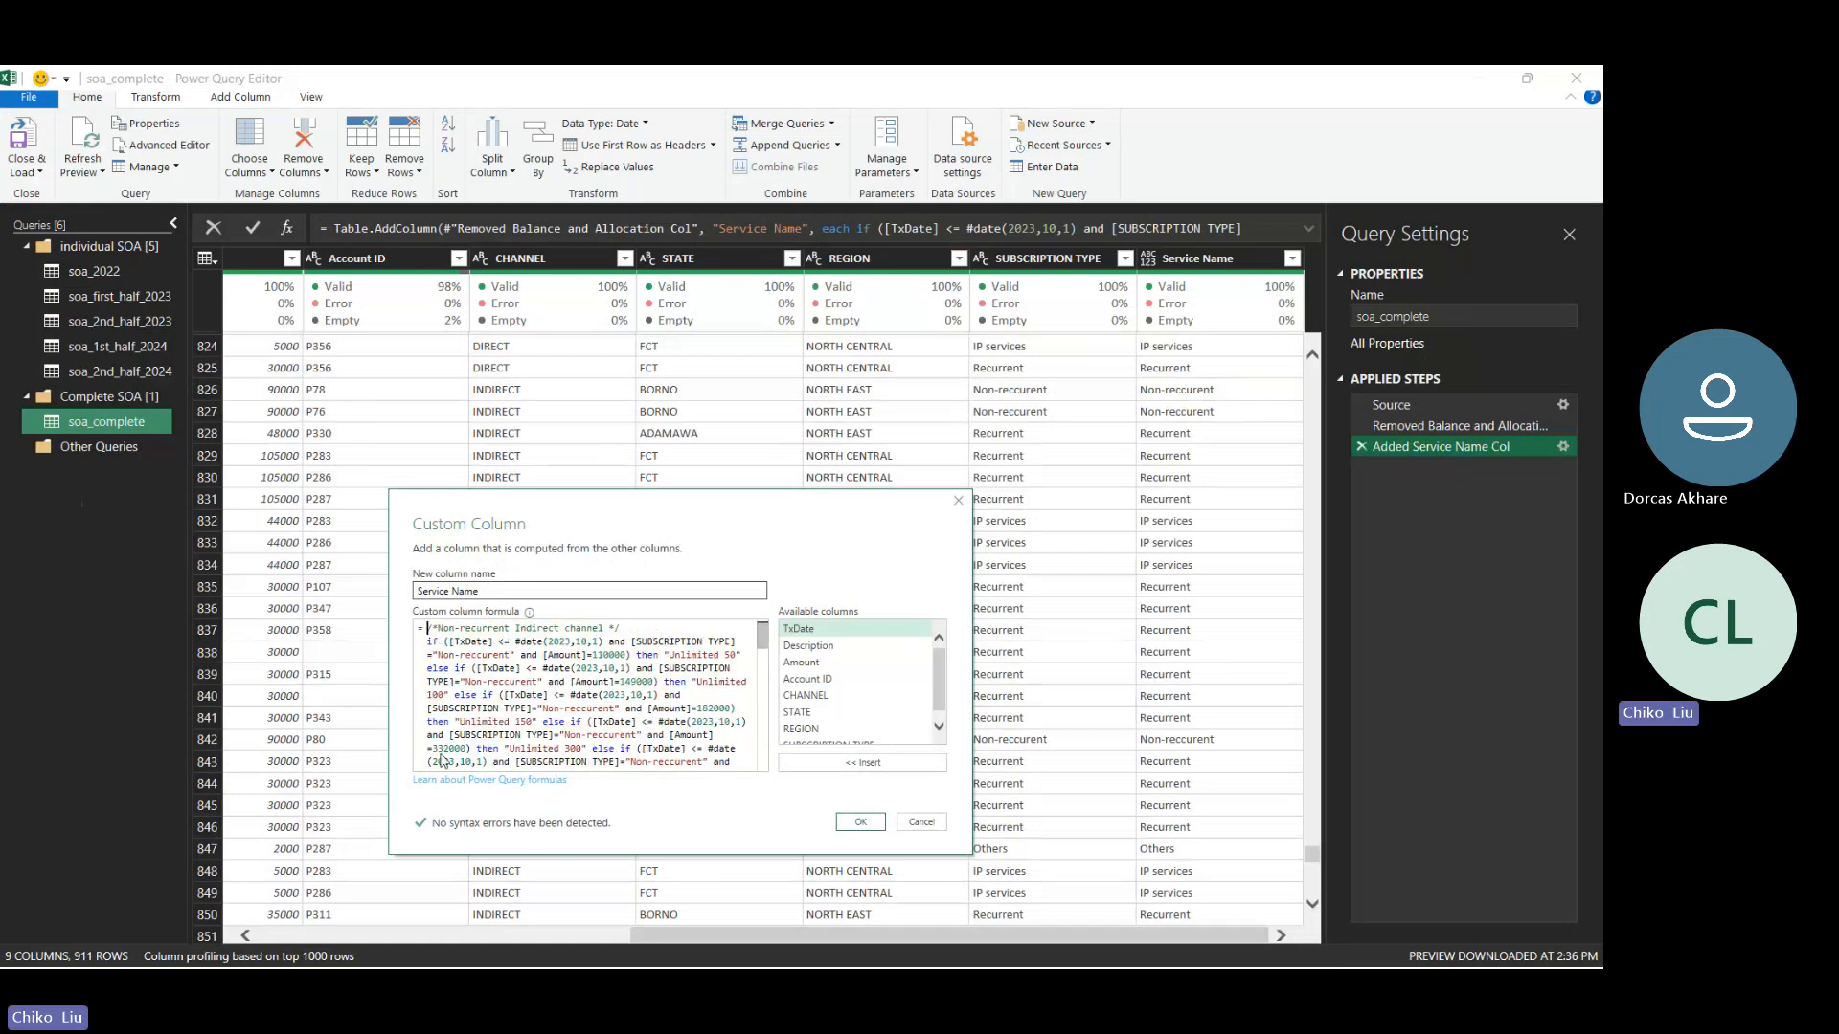
- Change the comment at the start of the formula to read "Non-recurrent Direct channel"
key("Right")
key("Right")
key("Right")
key("Right")
key("Right")
key("Right")
key("Right")
key("Right")
key("Right")
key("Right")
key("Right")
key("Right")
key("Right")
key("Right")
key("Right")
key("Right")
key("ctrl+shift+Left")
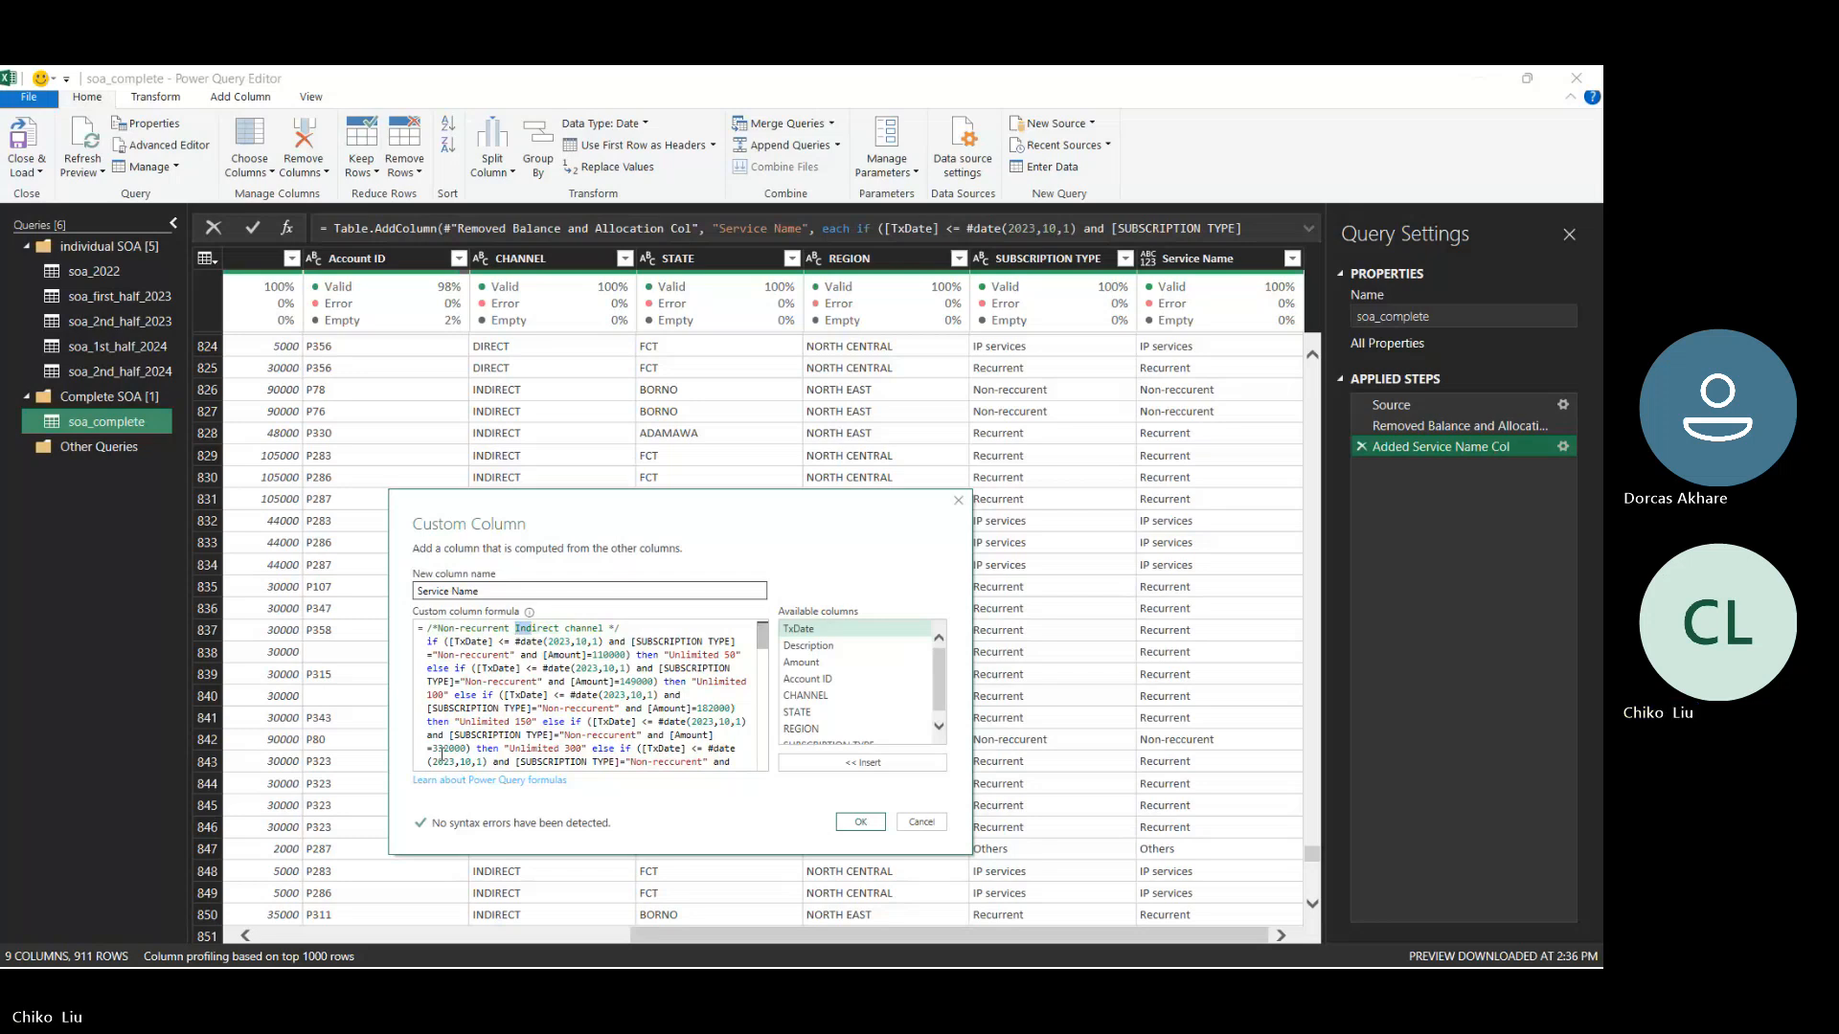
key("Delete")
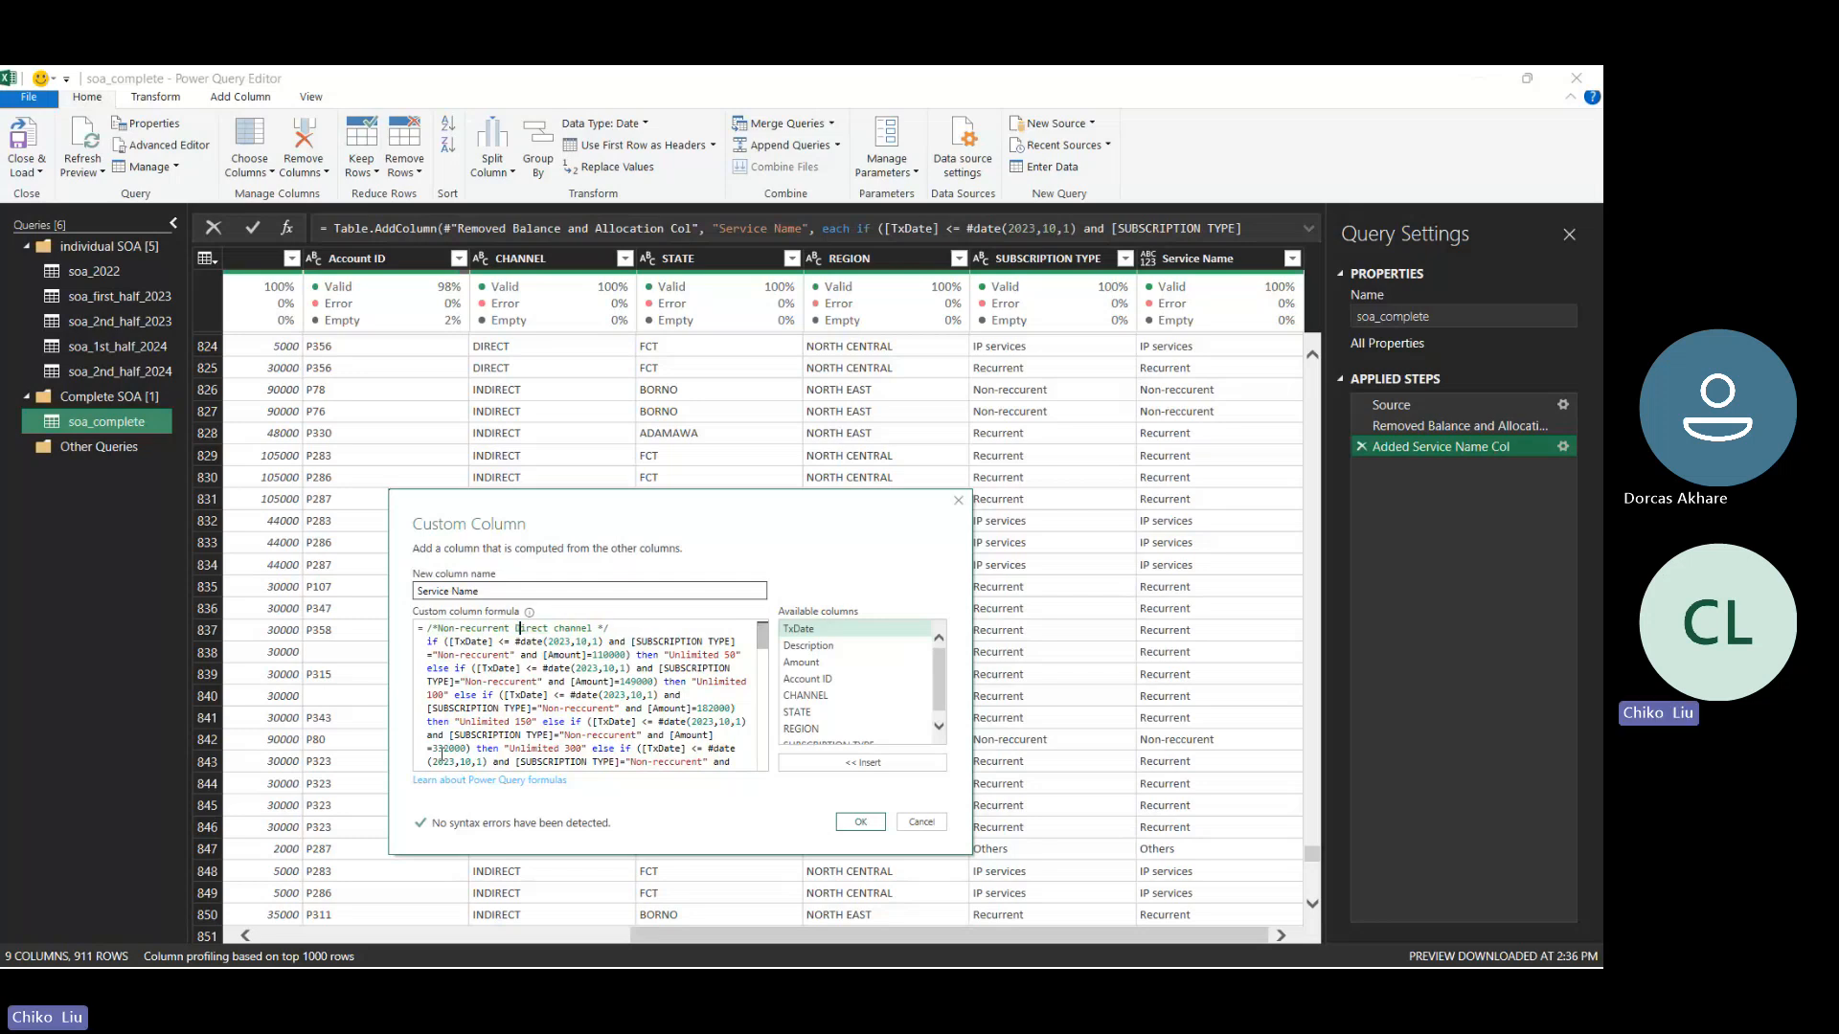
- Review the formula down to its "nothing for now" ending and back up to the Indirect channel comment
key("Down")
key("Down")
key("Down")
key("Down")
key("Down")
key("Down")
key("Down")
key("Down")
key("Down")
key("Down")
key("Down")
key("Down")
key("Down")
key("Down")
key("Down")
key("Down")
key("Down")
key("Down")
key("Down")
key("Down")
key("Down")
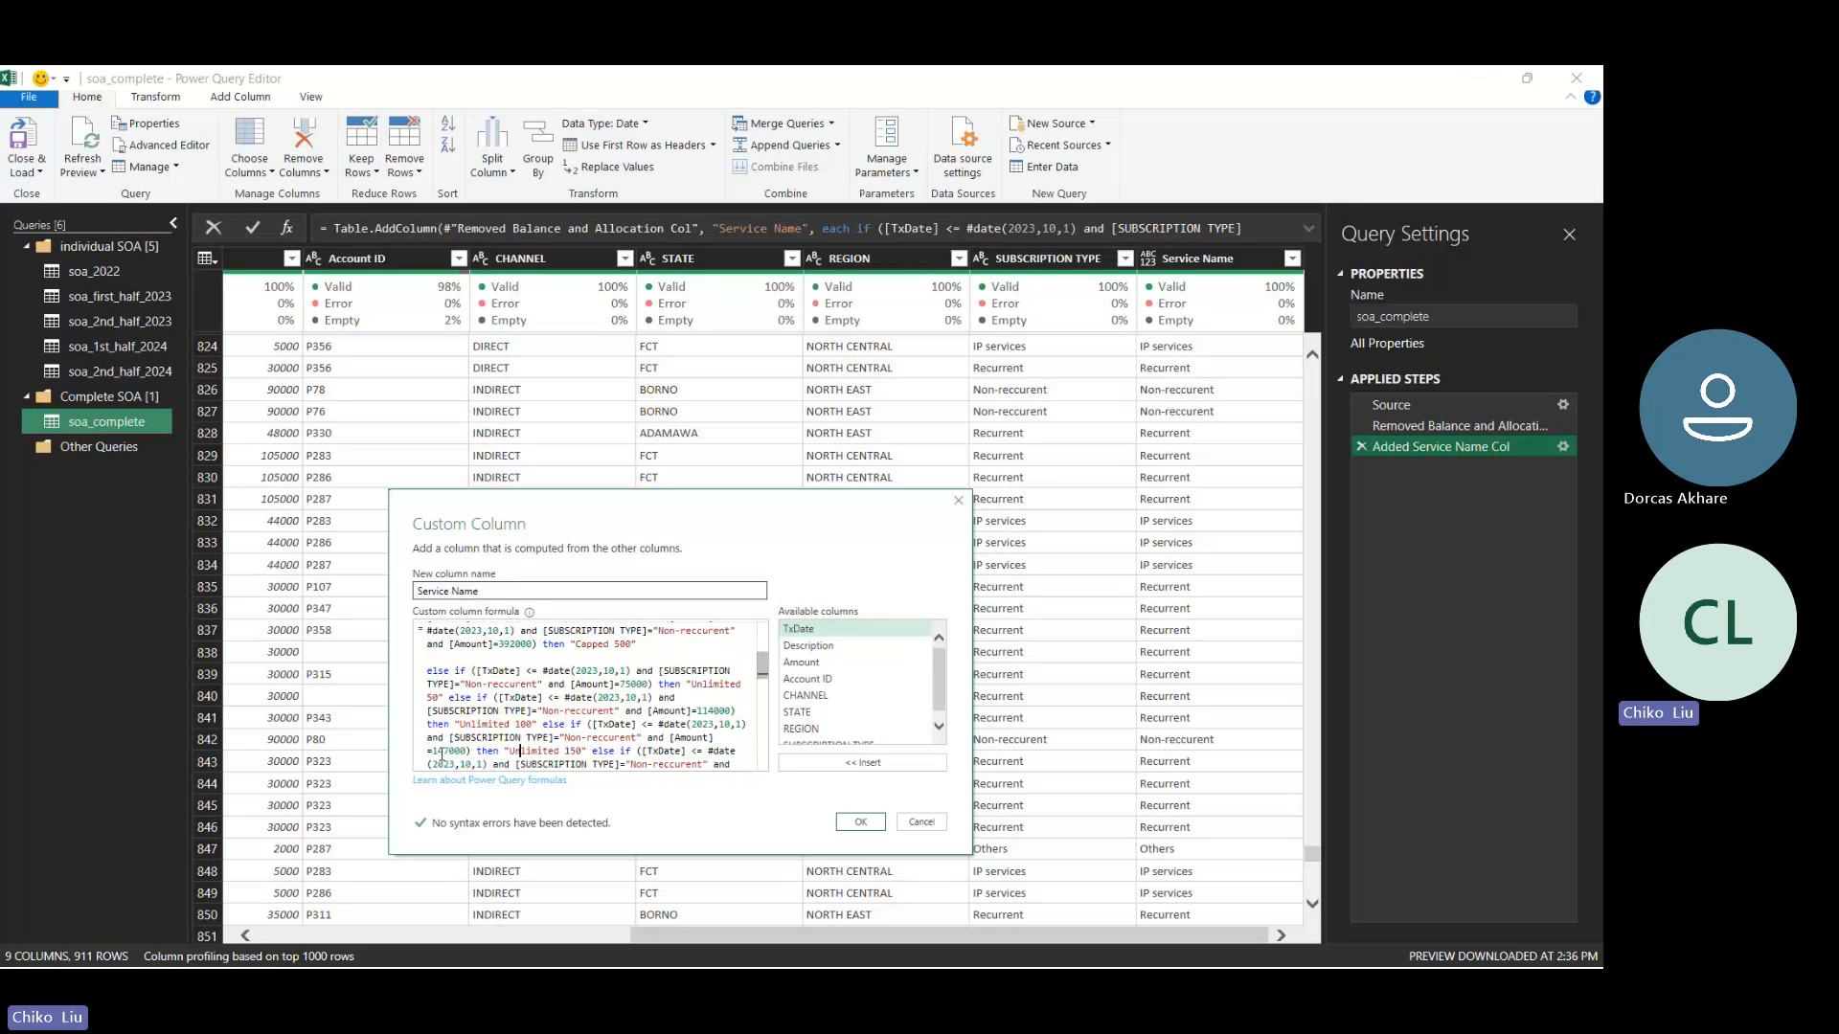
key("Down")
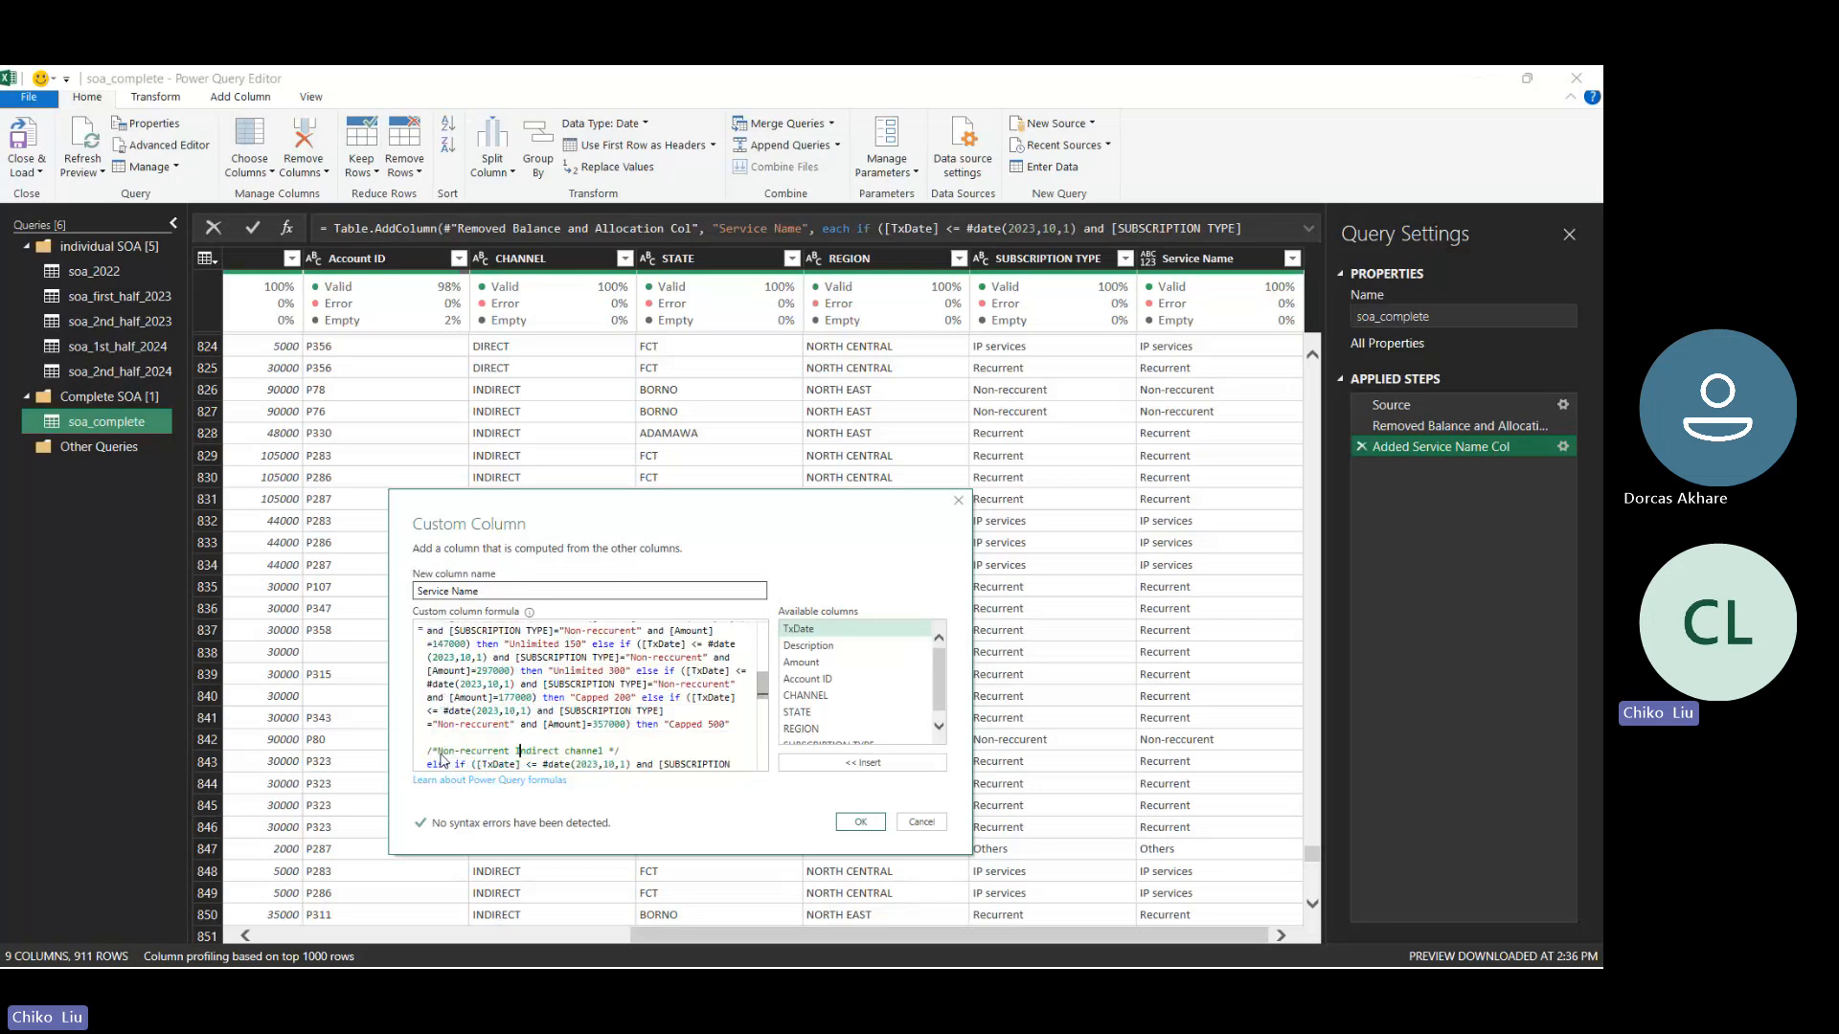
key("Down")
key("Down")
key("Down")
key("Down")
key("Down")
key("Down")
key("Down")
key("Down")
key("Down")
key("Down")
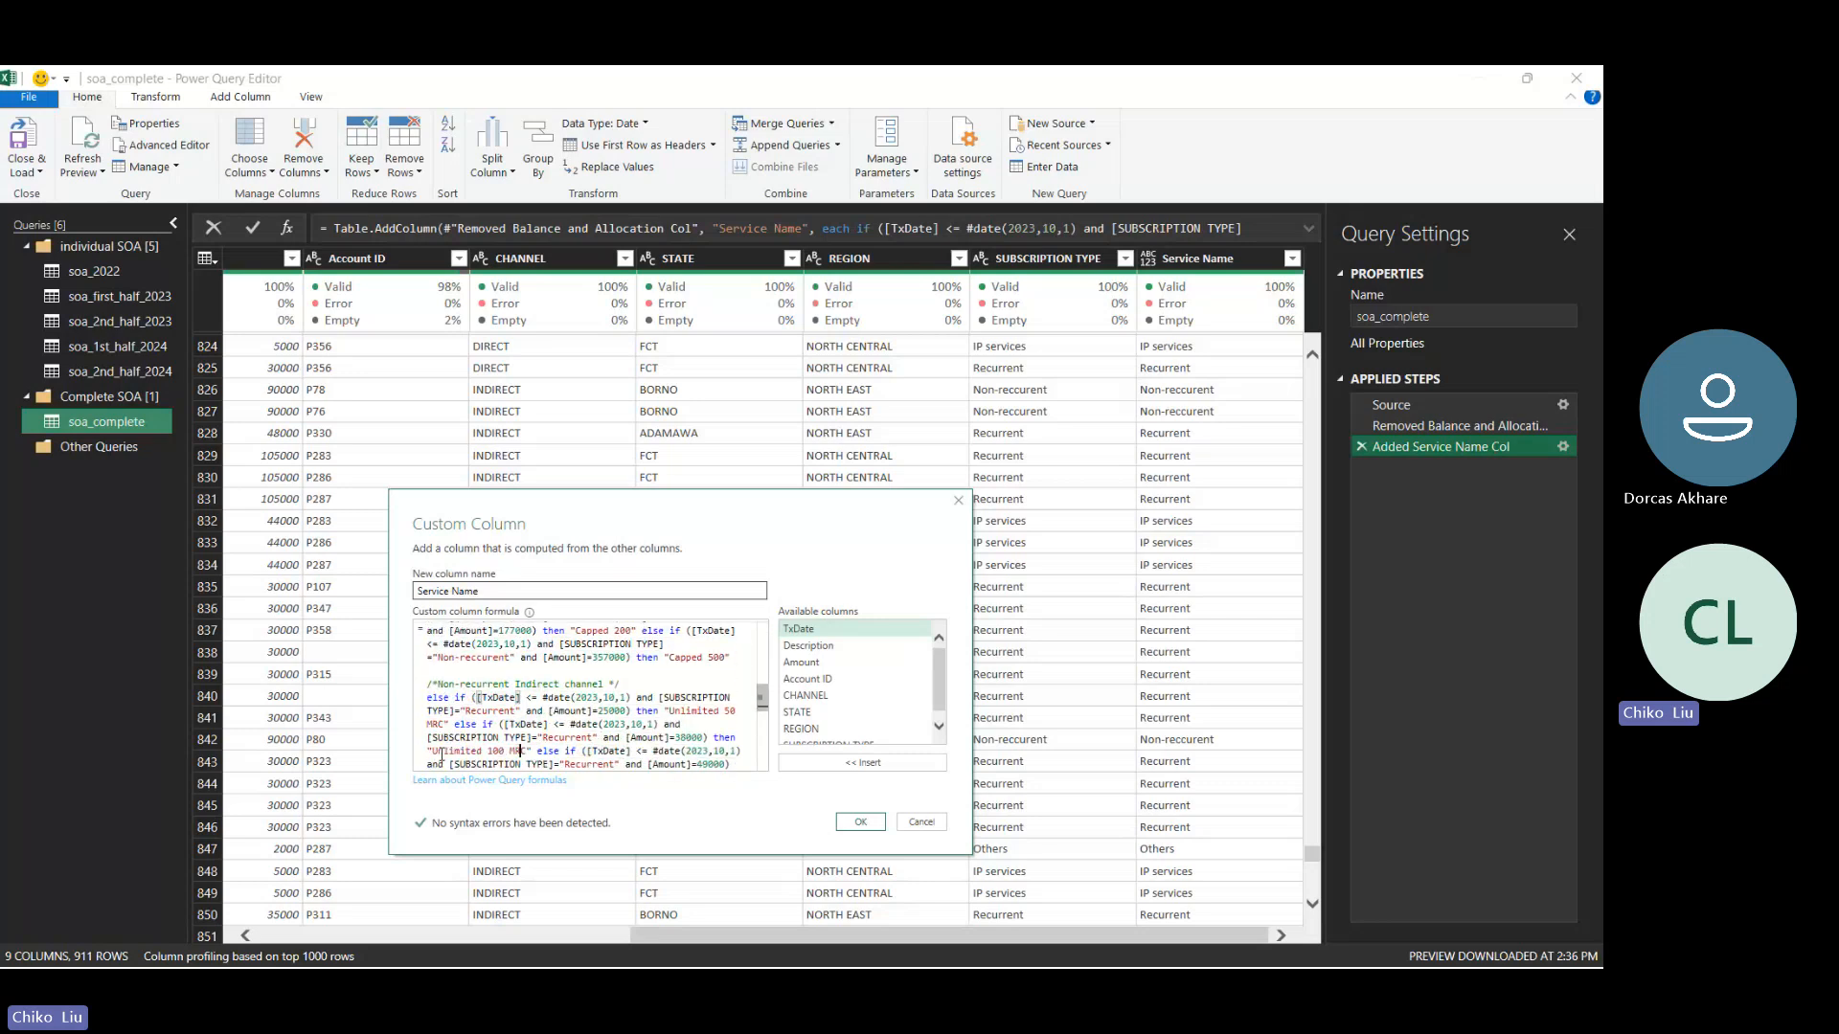
key("Up")
key("Up")
key("Up")
key("Up")
key("Up")
key("Up")
key("Up")
key("Up")
key("Up")
key("Up")
key("Up")
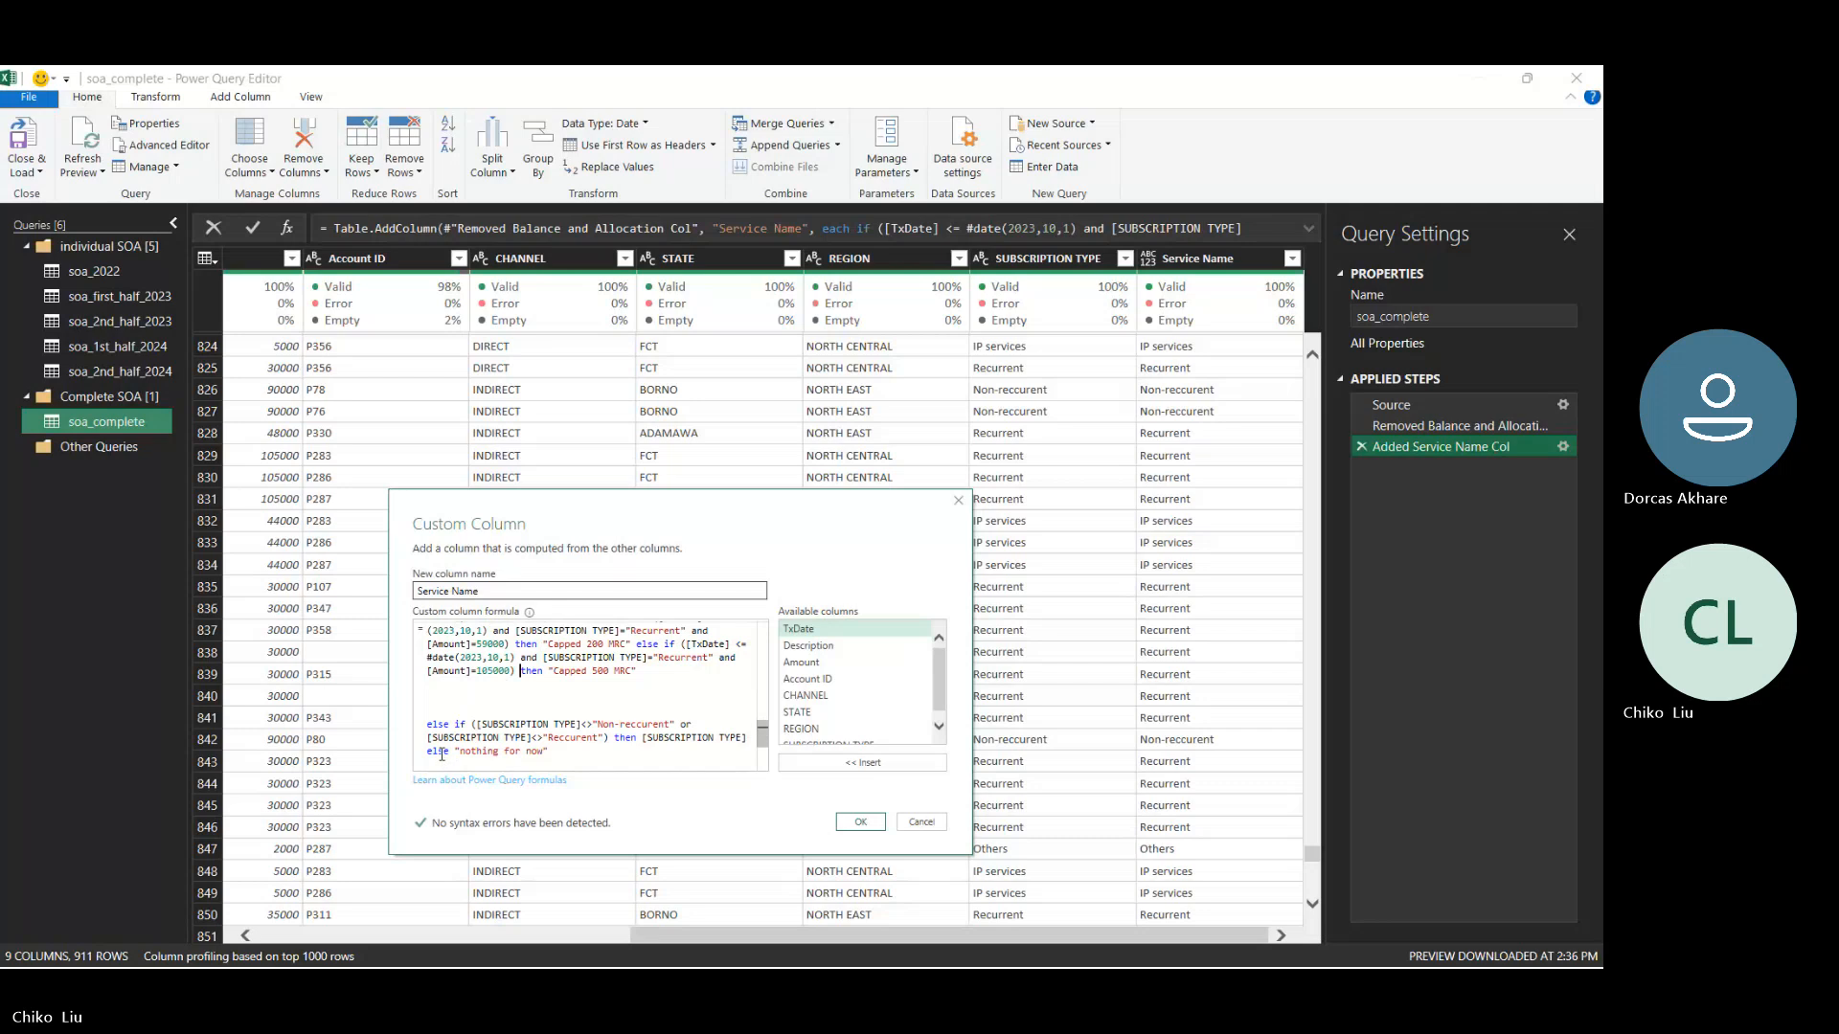
key("Up")
key("Up")
key("Up")
key("Up")
key("Up")
key("Up")
key("Up")
key("Up")
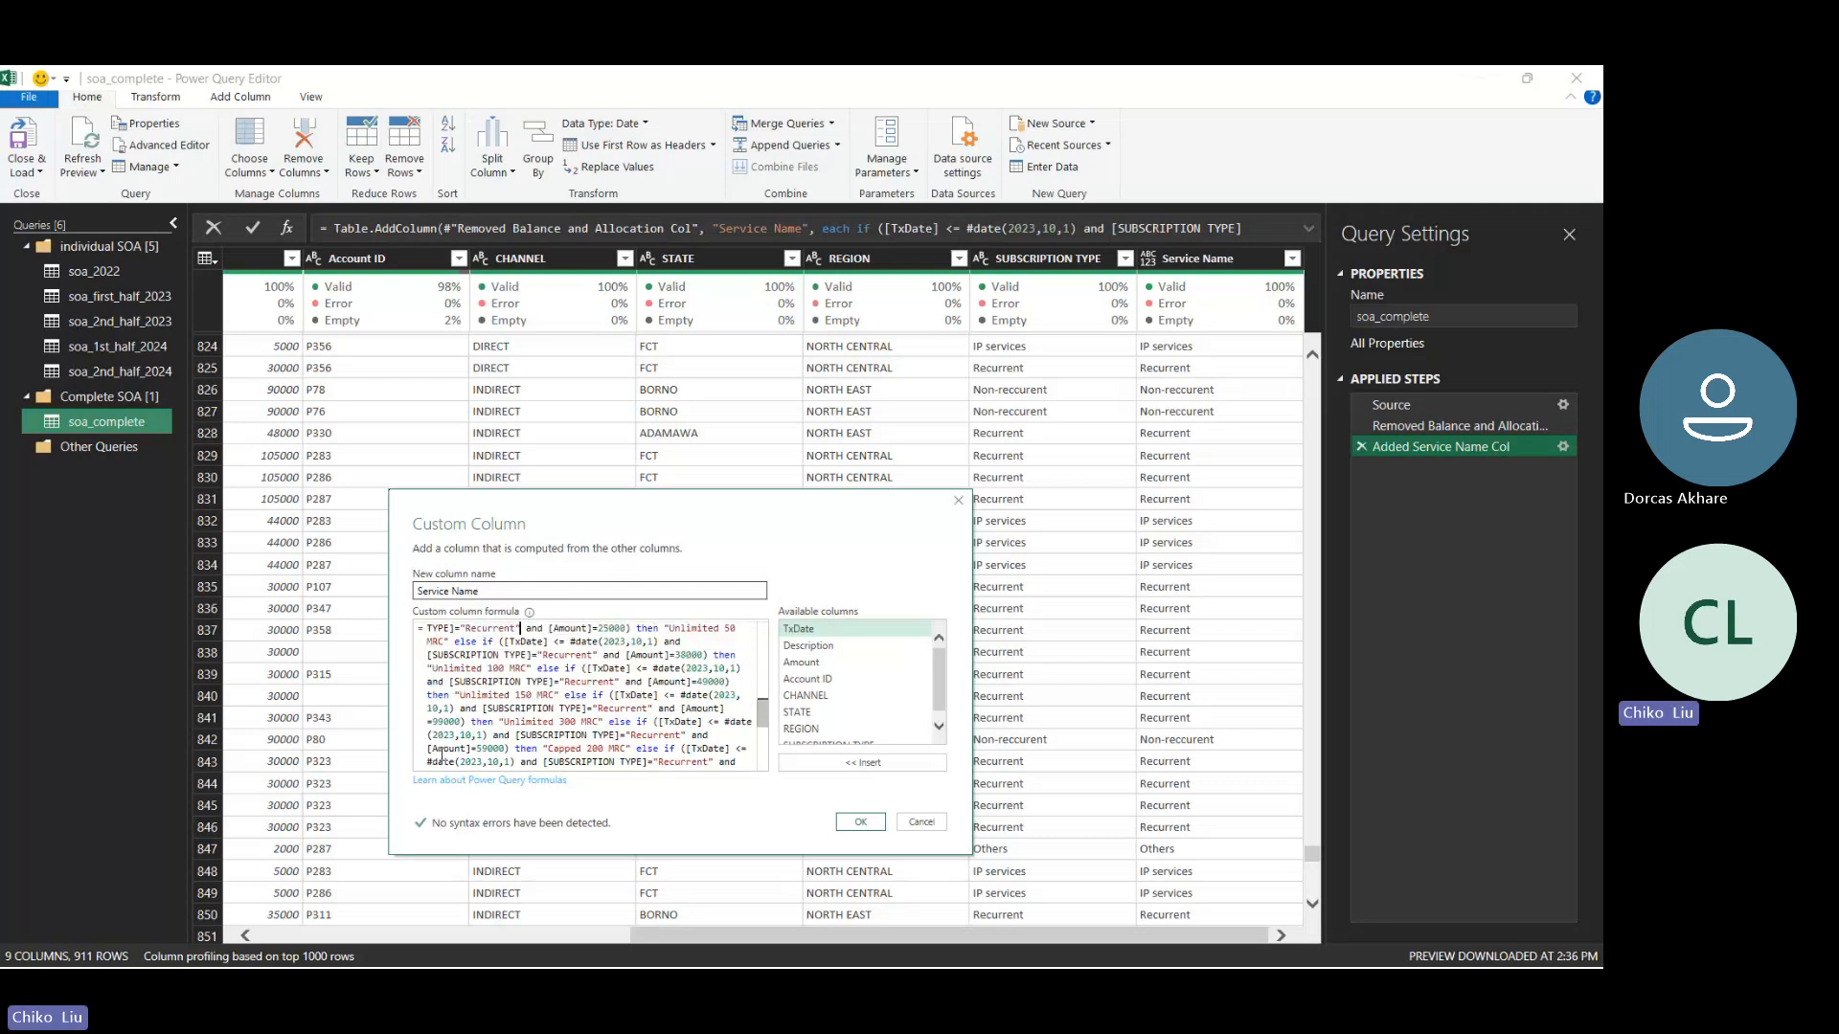
key("Down")
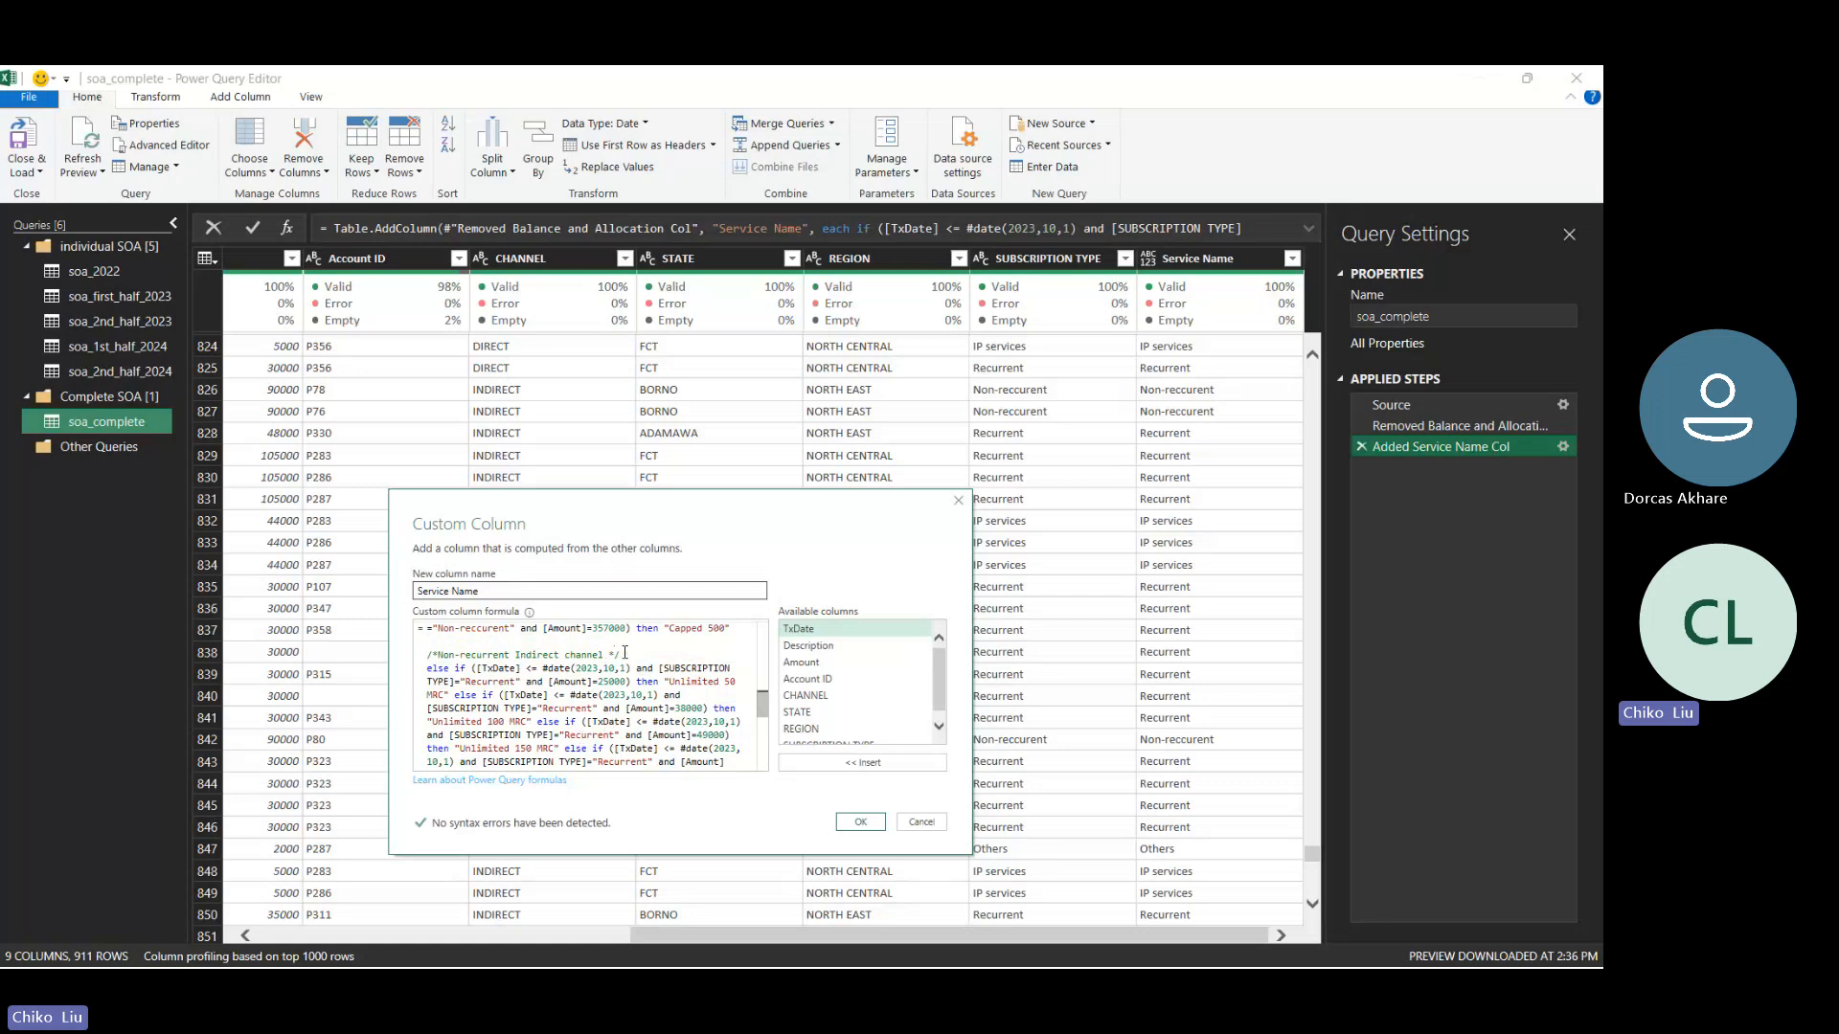
- Copy the "Non-recurrent Indirect channel" comment onto its own line above the else-if clause for "Unlimited 50" at amount 75000
left_click_drag(620, 655, 424, 654)
key("ctrl+c")
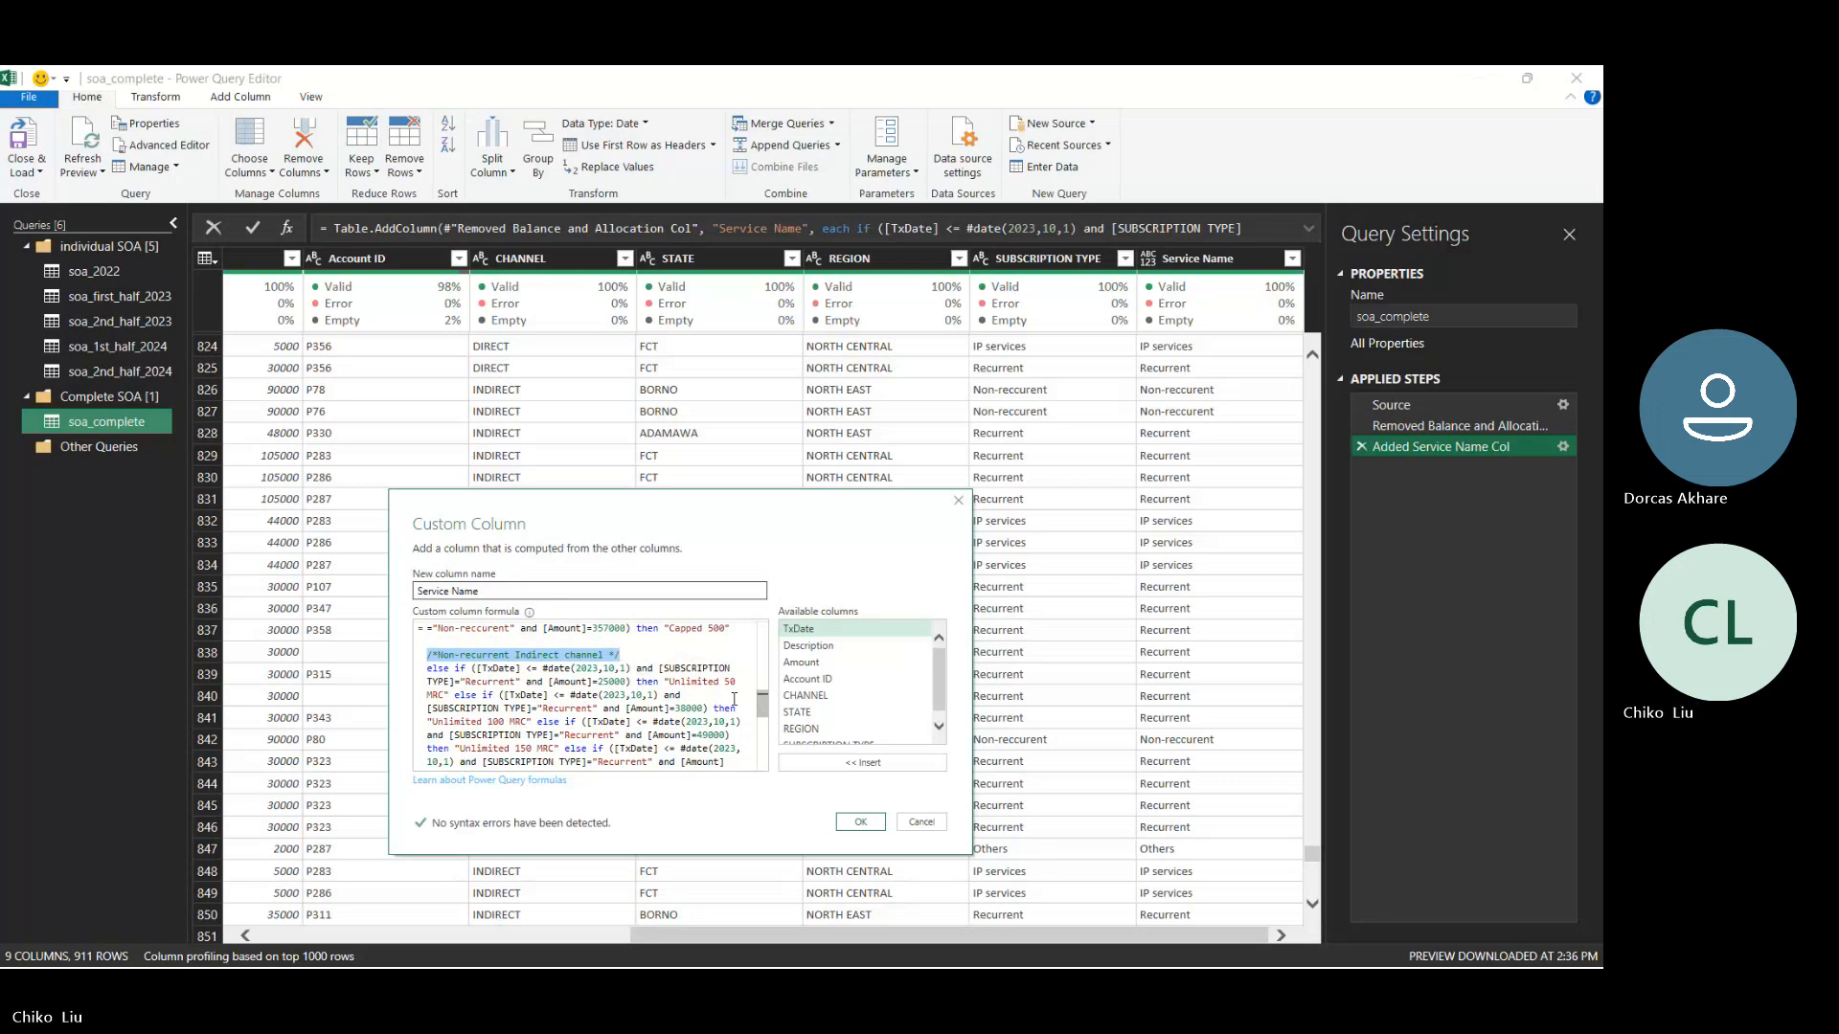
left_click_drag(763, 706, 764, 661)
left_click(550, 676)
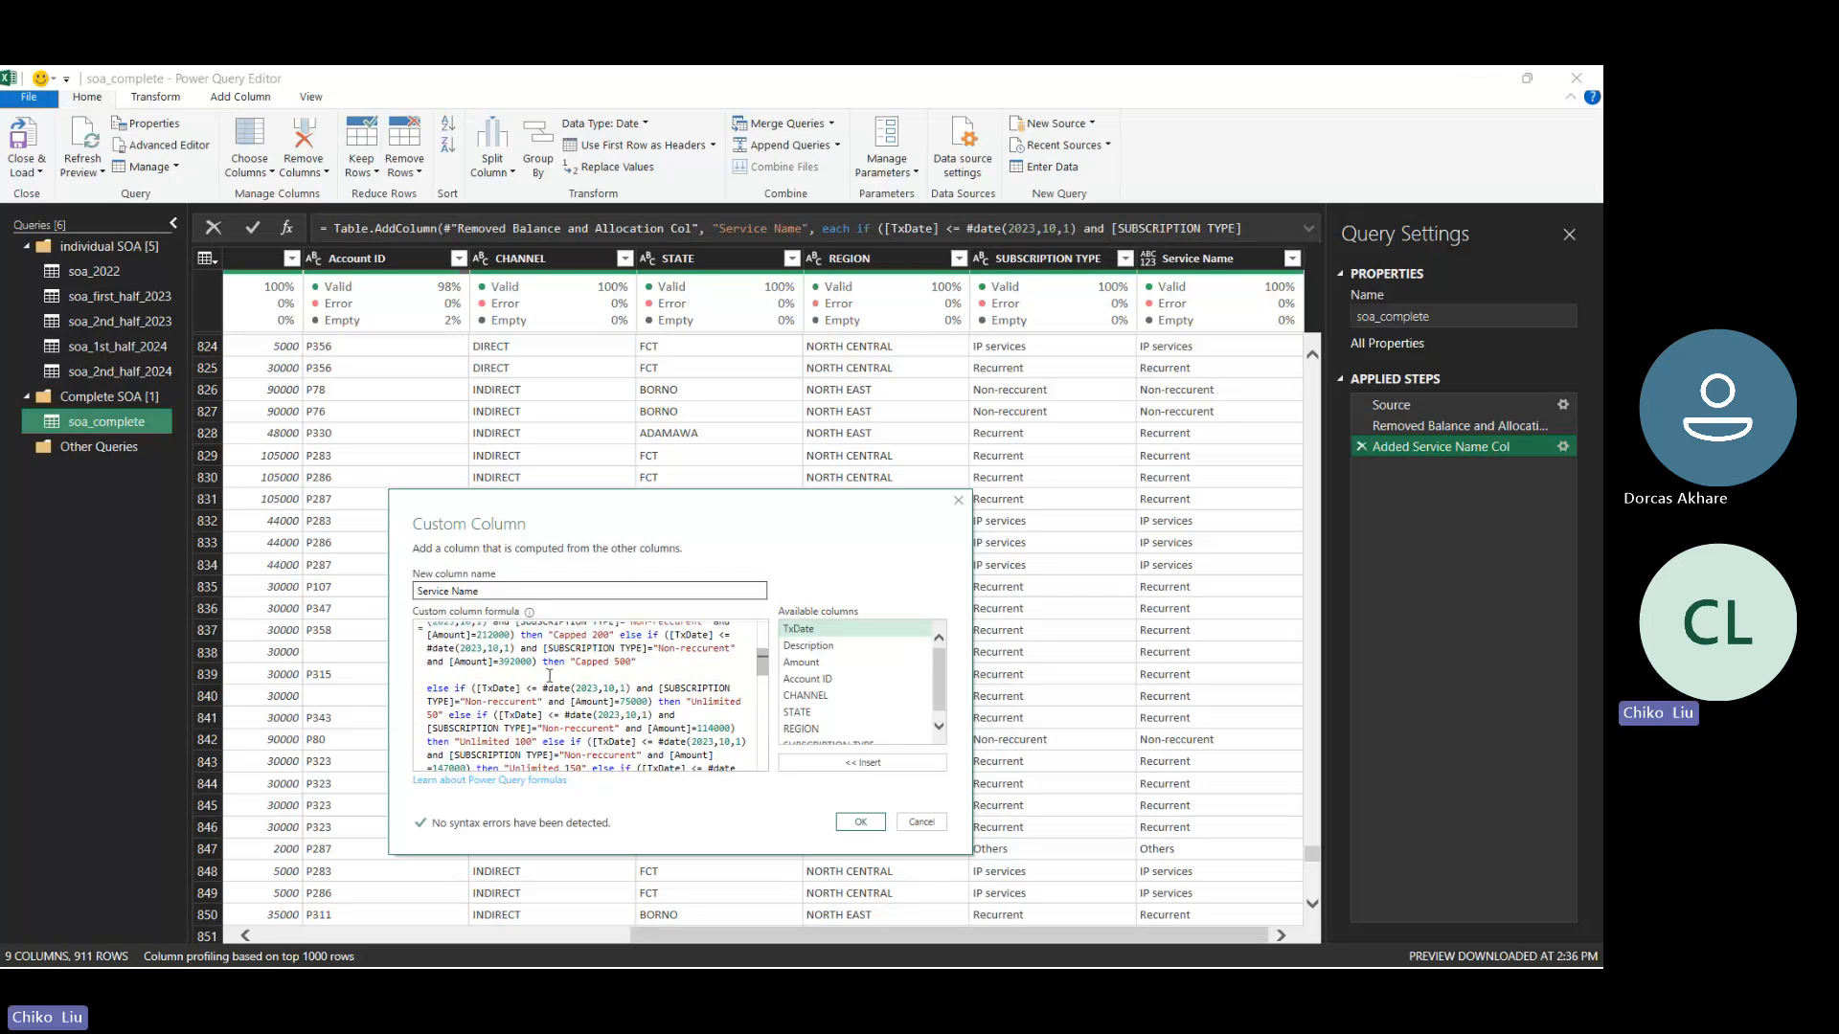
key("ctrl+v")
left_click(648, 660)
key("Return")
- Change the comment above the first Recurrent else-if clause to read "Recurrent Direct channel"
left_click_drag(765, 662, 747, 699)
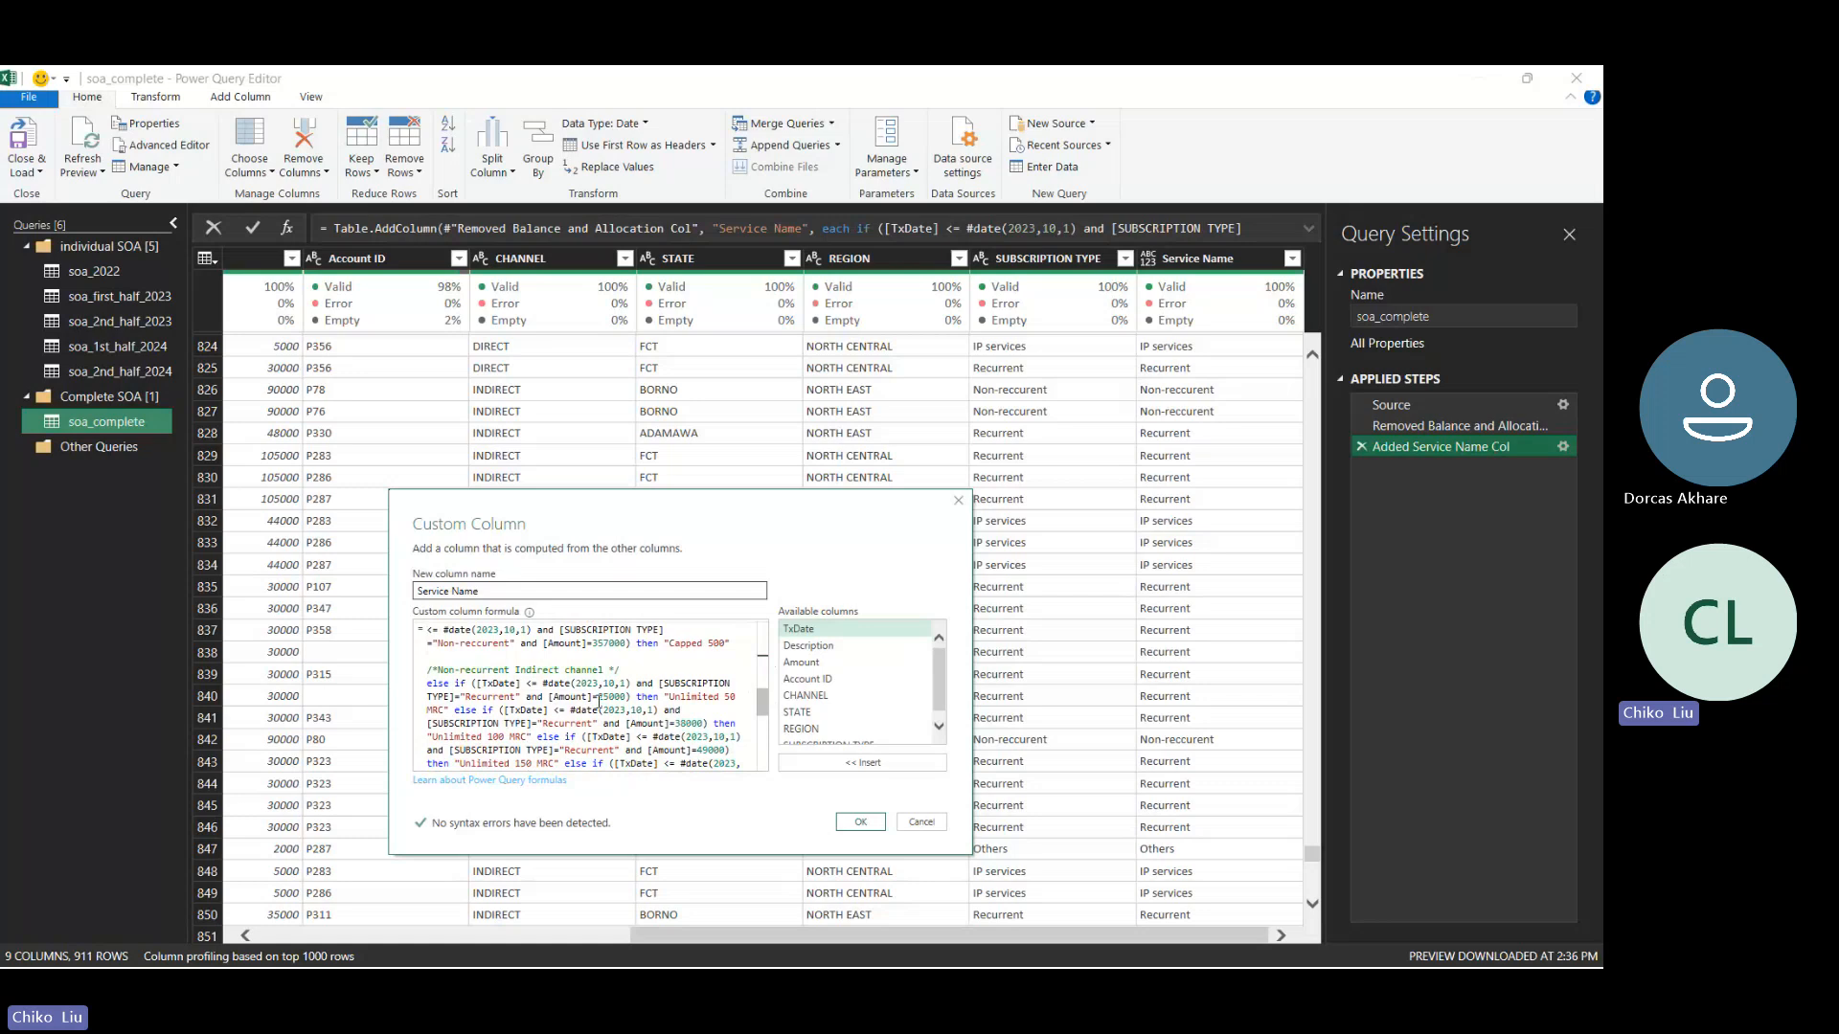
left_click_drag(466, 671, 440, 670)
key("BackSpace")
key("Delete")
type("R")
left_click_drag(508, 671, 493, 672)
key("BackSpace")
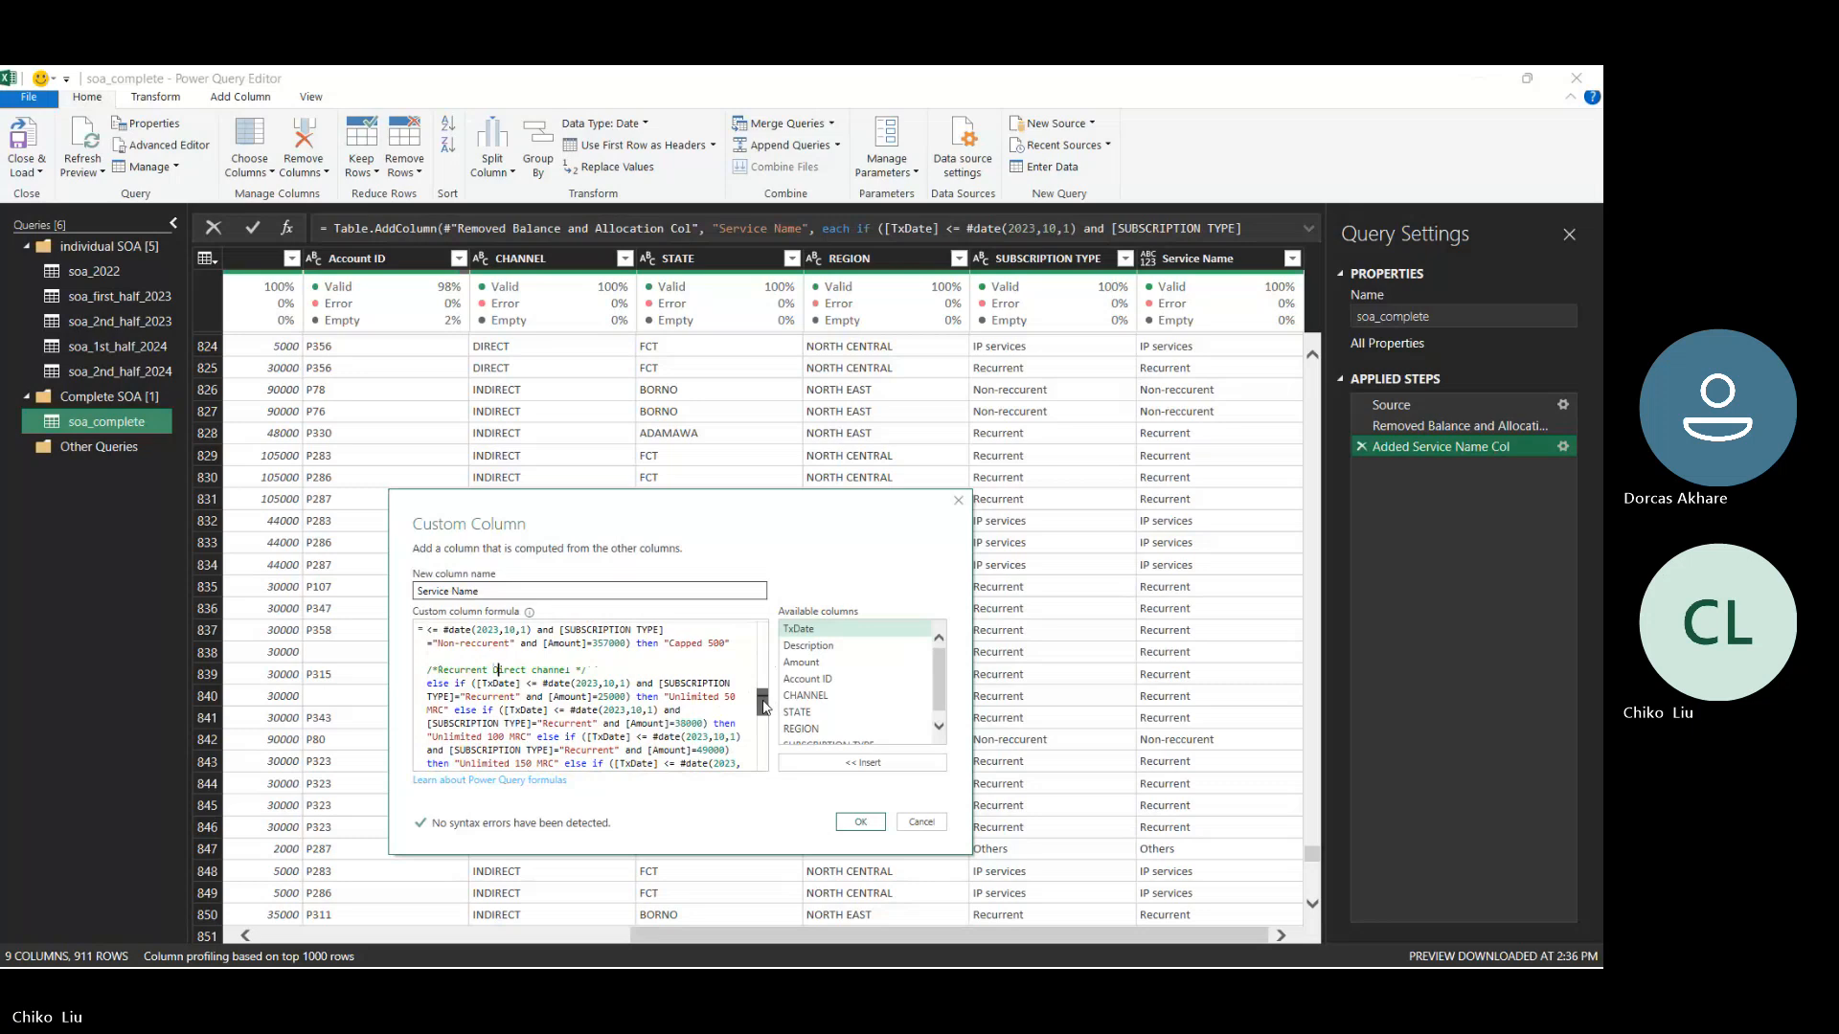
- Extend the Recurrent comment to read "Recurrent Direct and Indirect channel"
left_click_drag(761, 704, 760, 705)
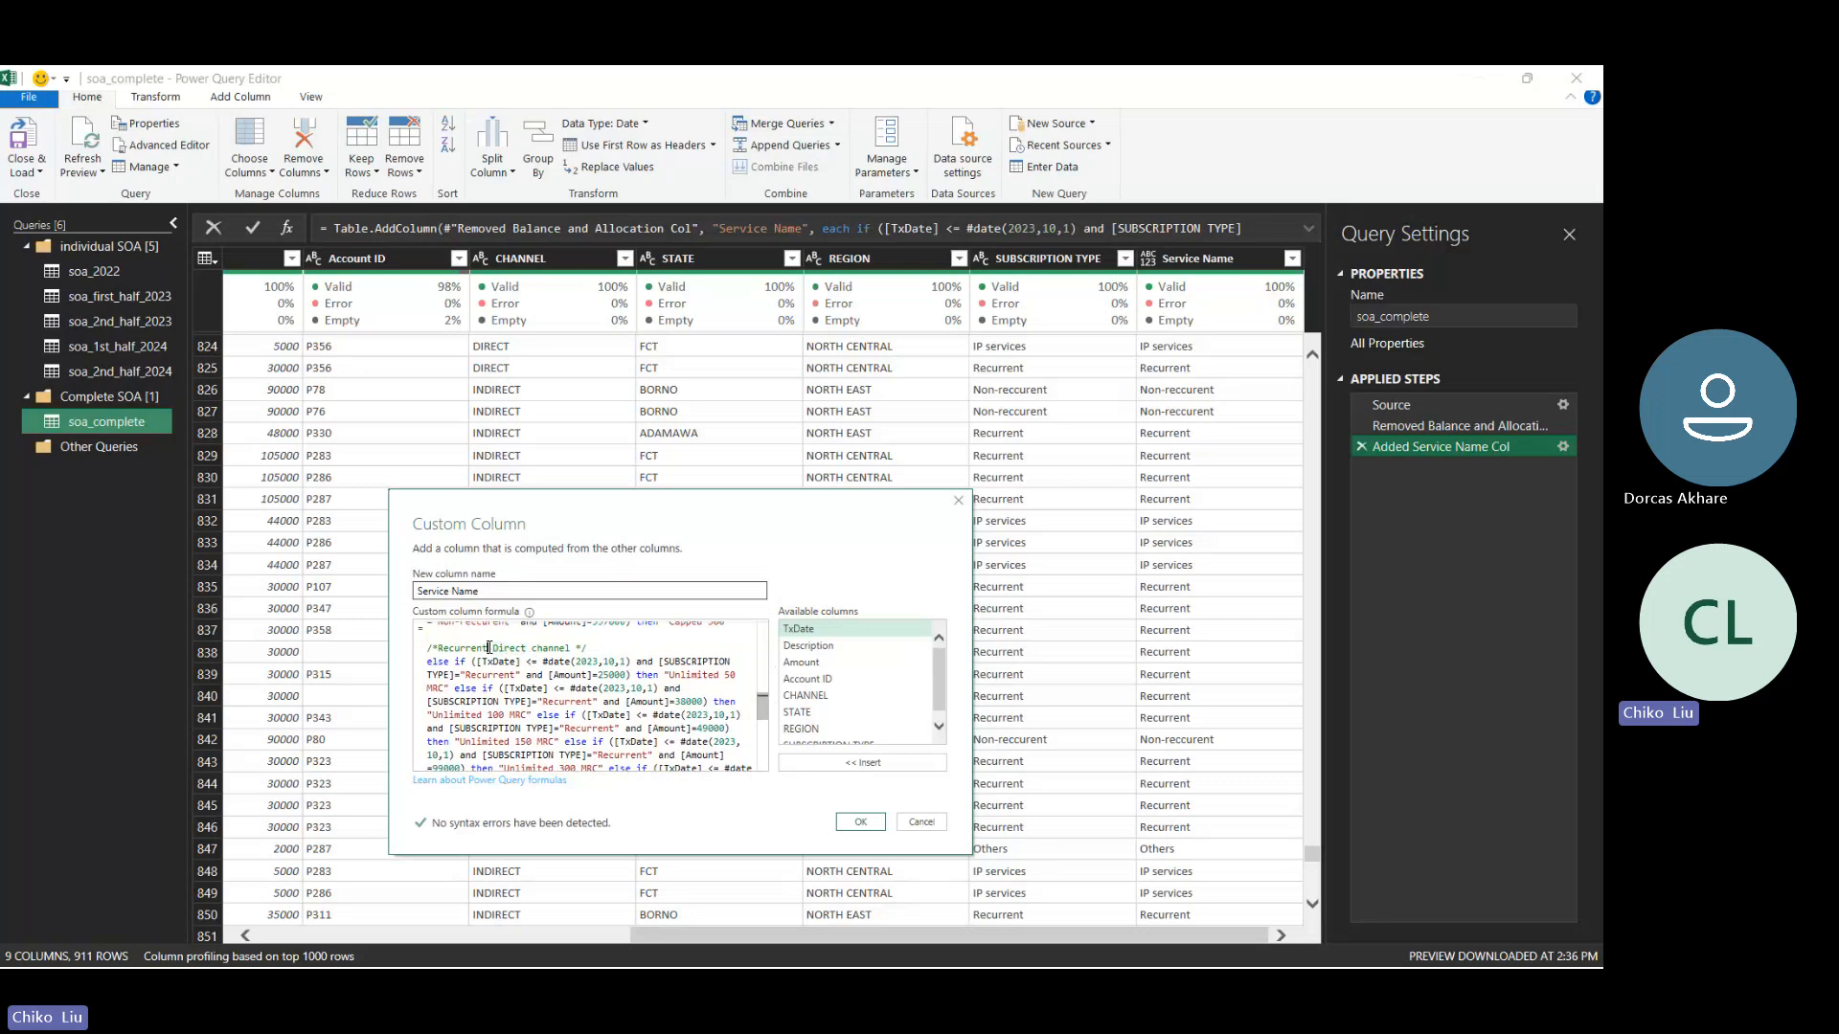
left_click_drag(490, 648, 570, 648)
left_click(528, 649)
type("and Indirect")
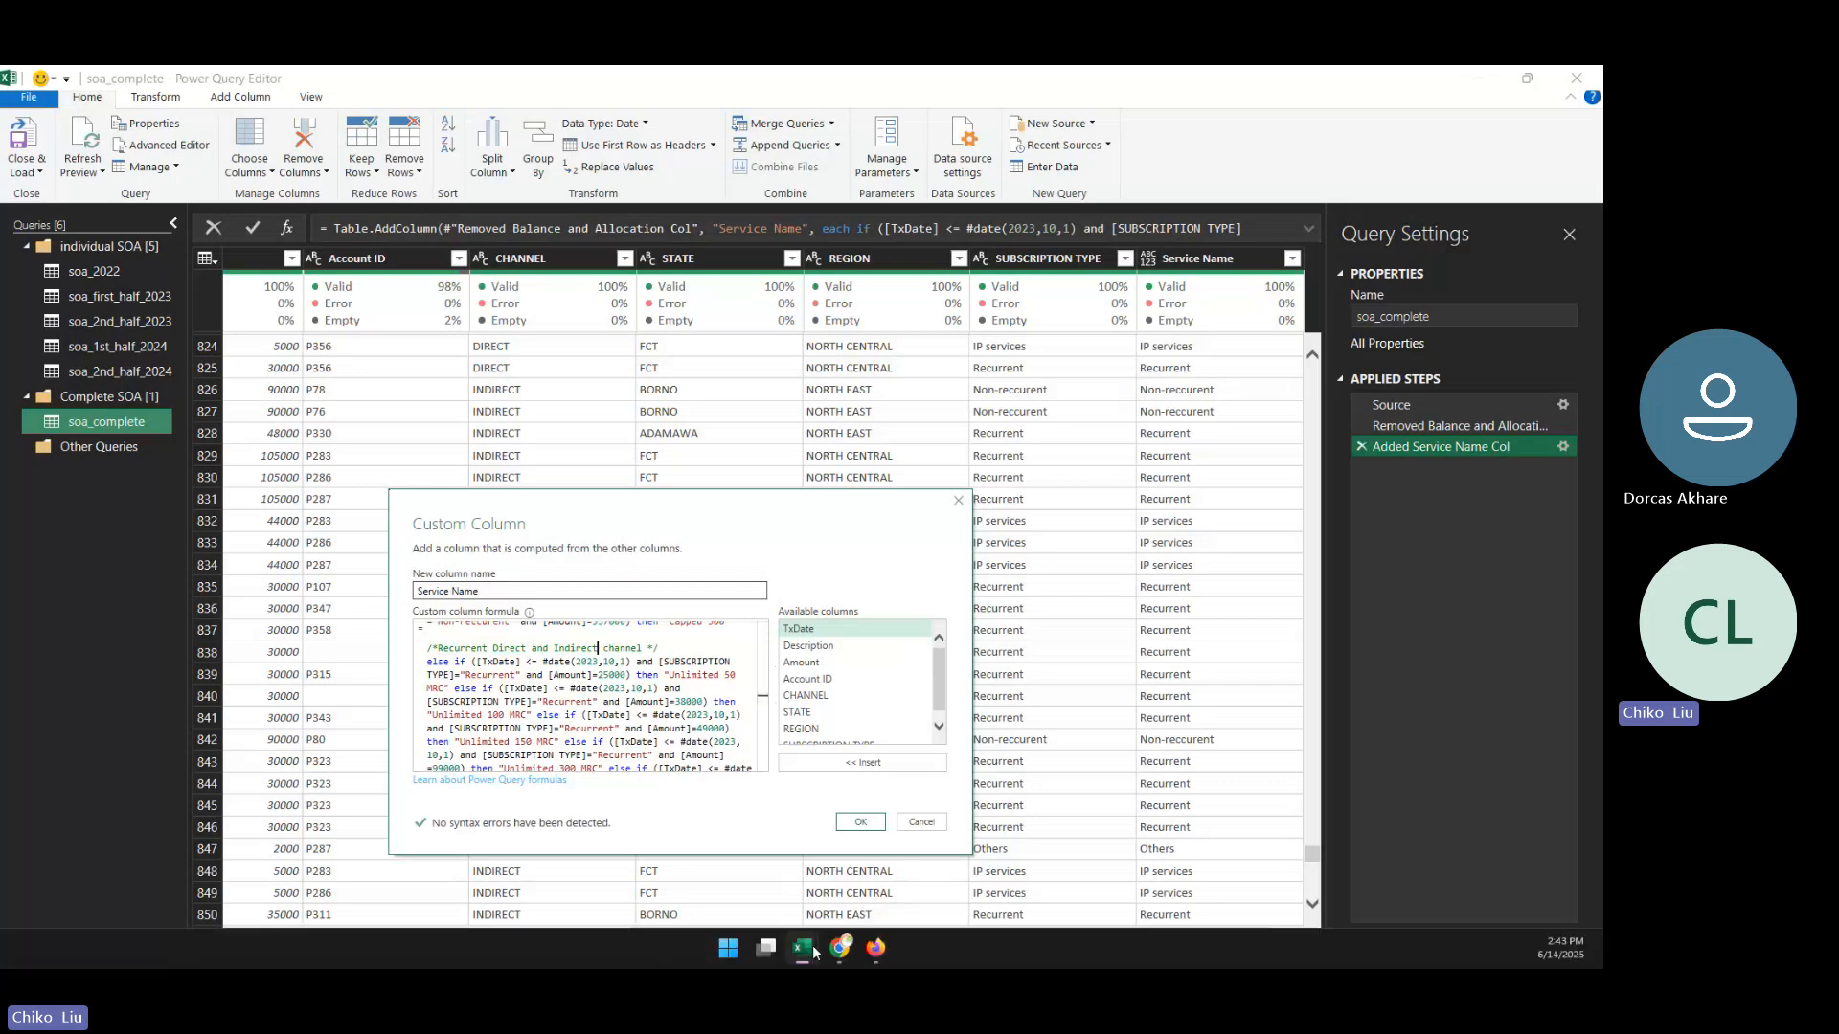
- Check the pricing periods on the Services workbook's direct channel plan sheet, repositioning the Custom Column dialog higher and returning to the formula's ending
mouse_move(803, 948)
left_click(855, 895)
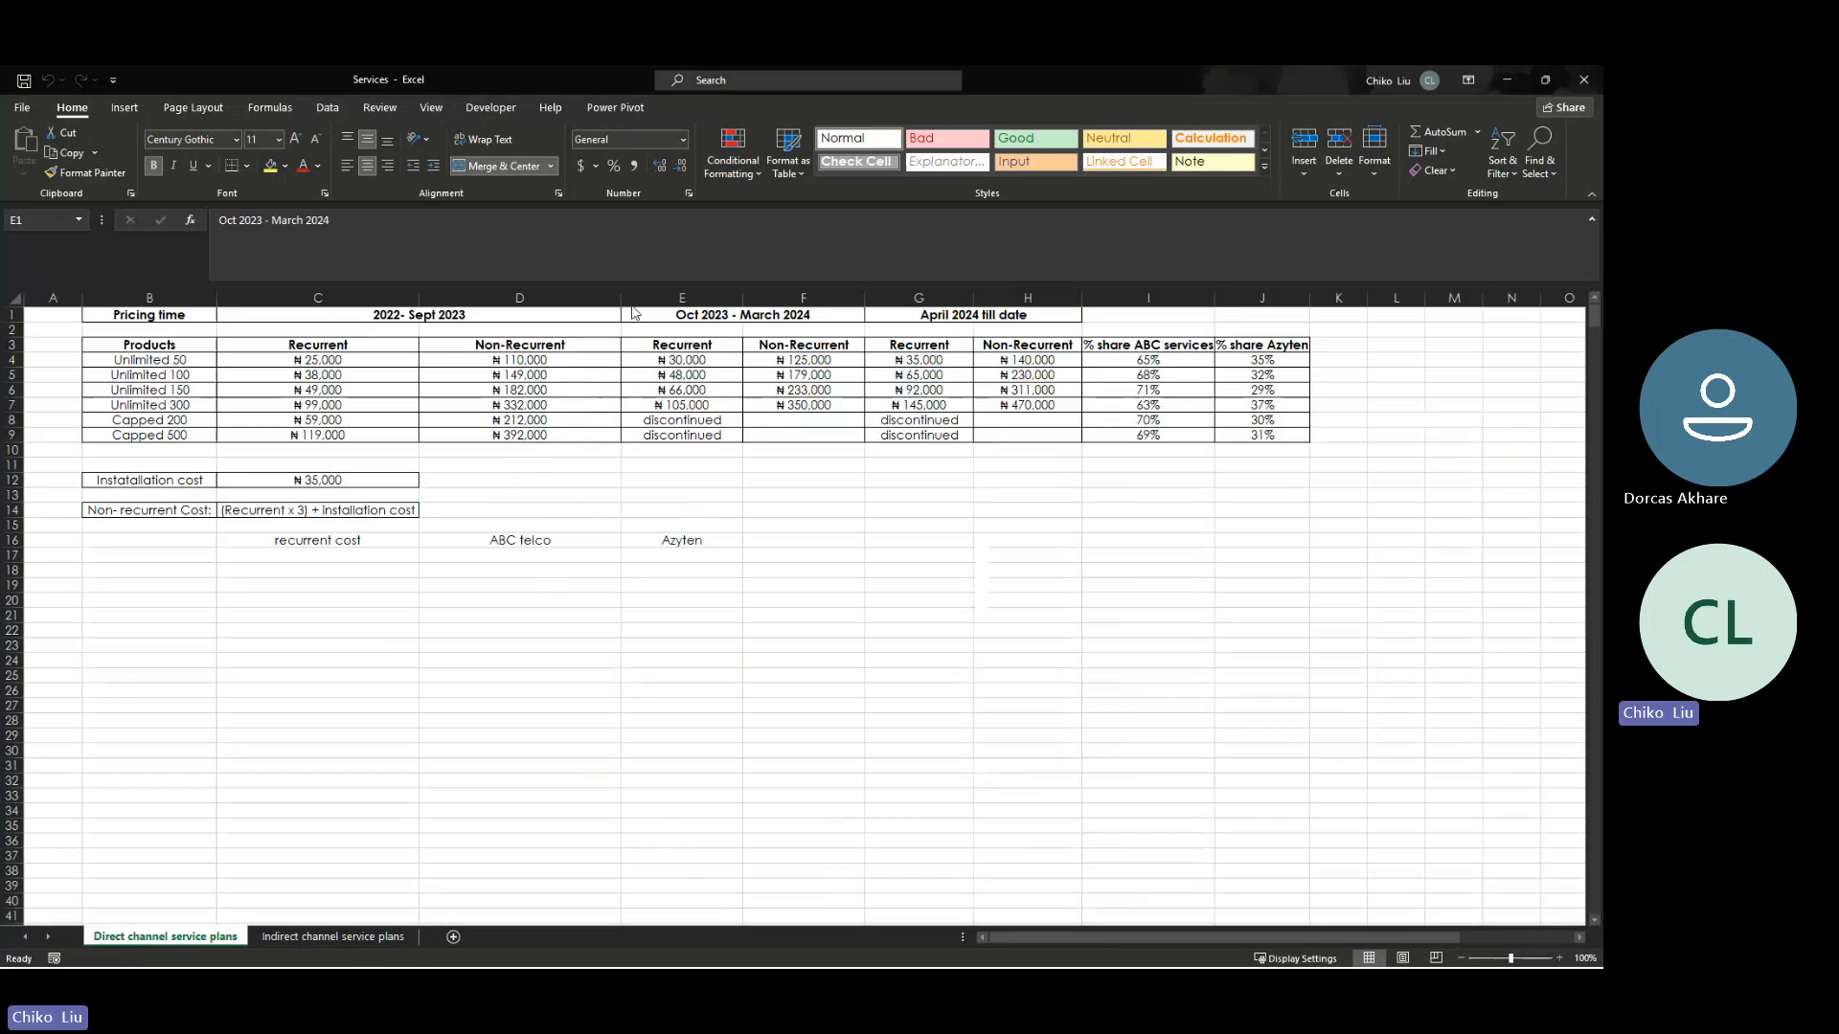
mouse_move(800, 966)
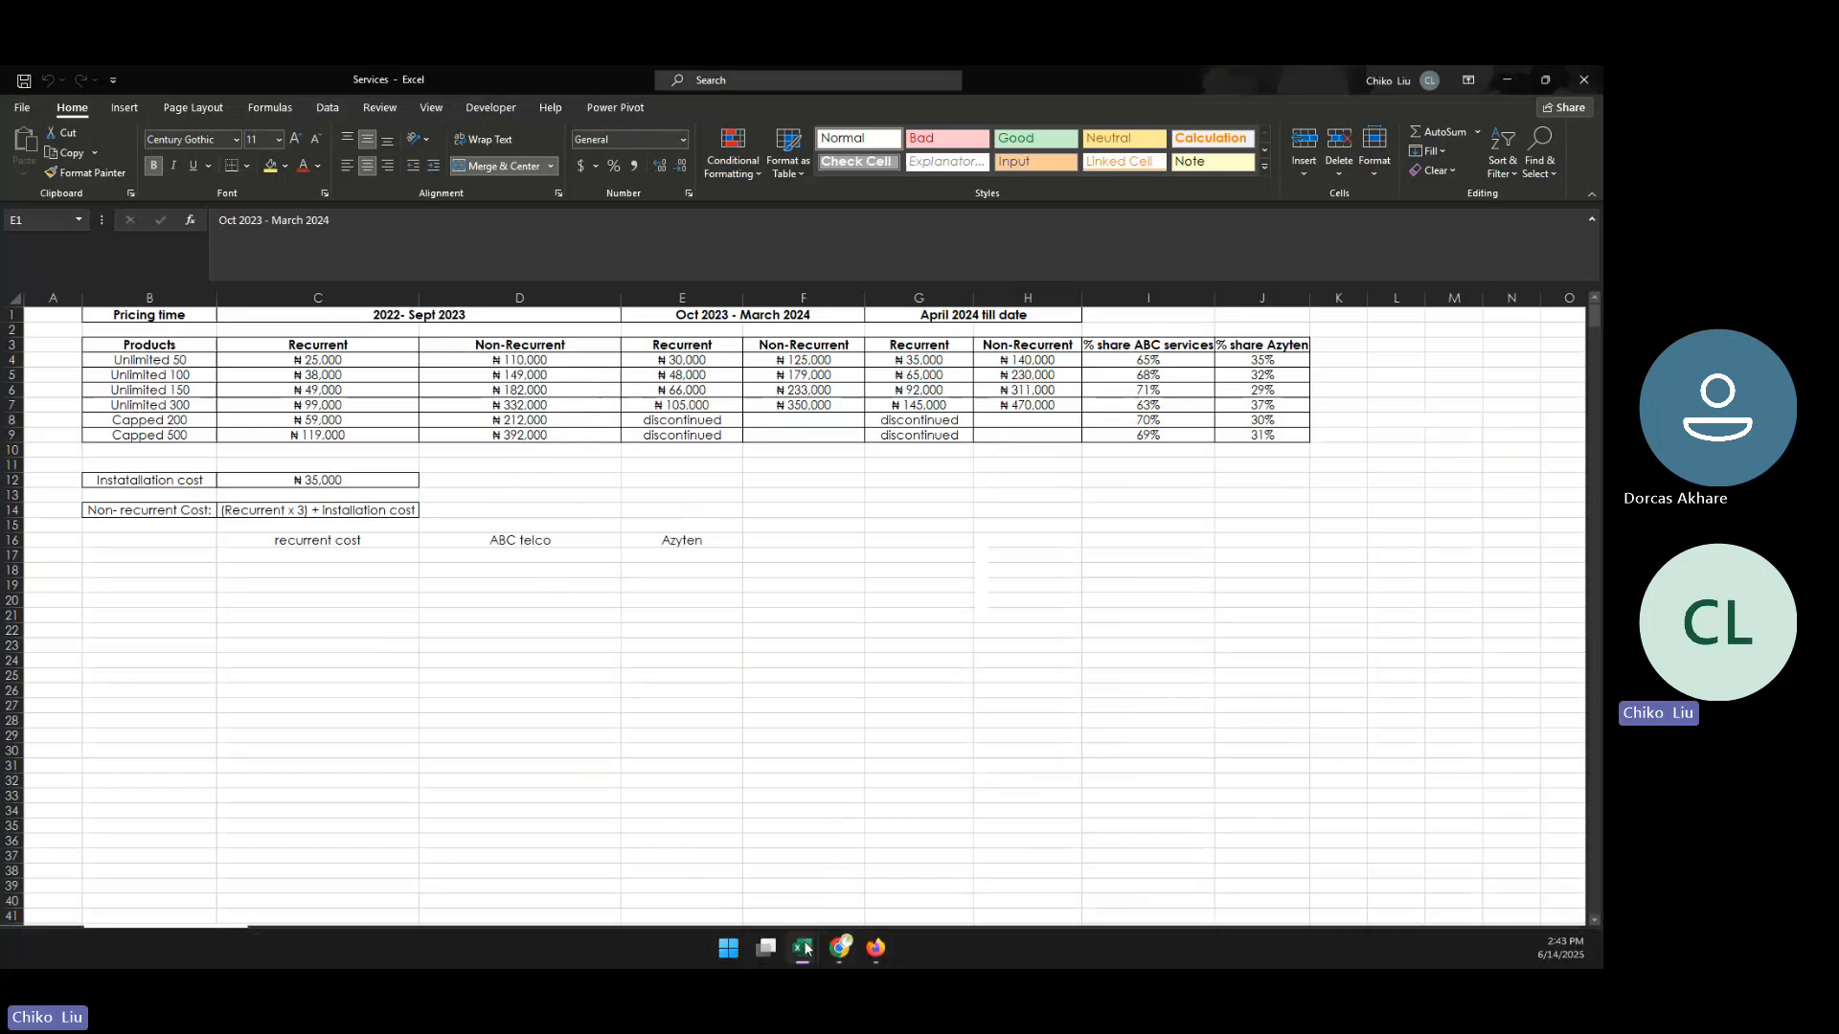
left_click(765, 865)
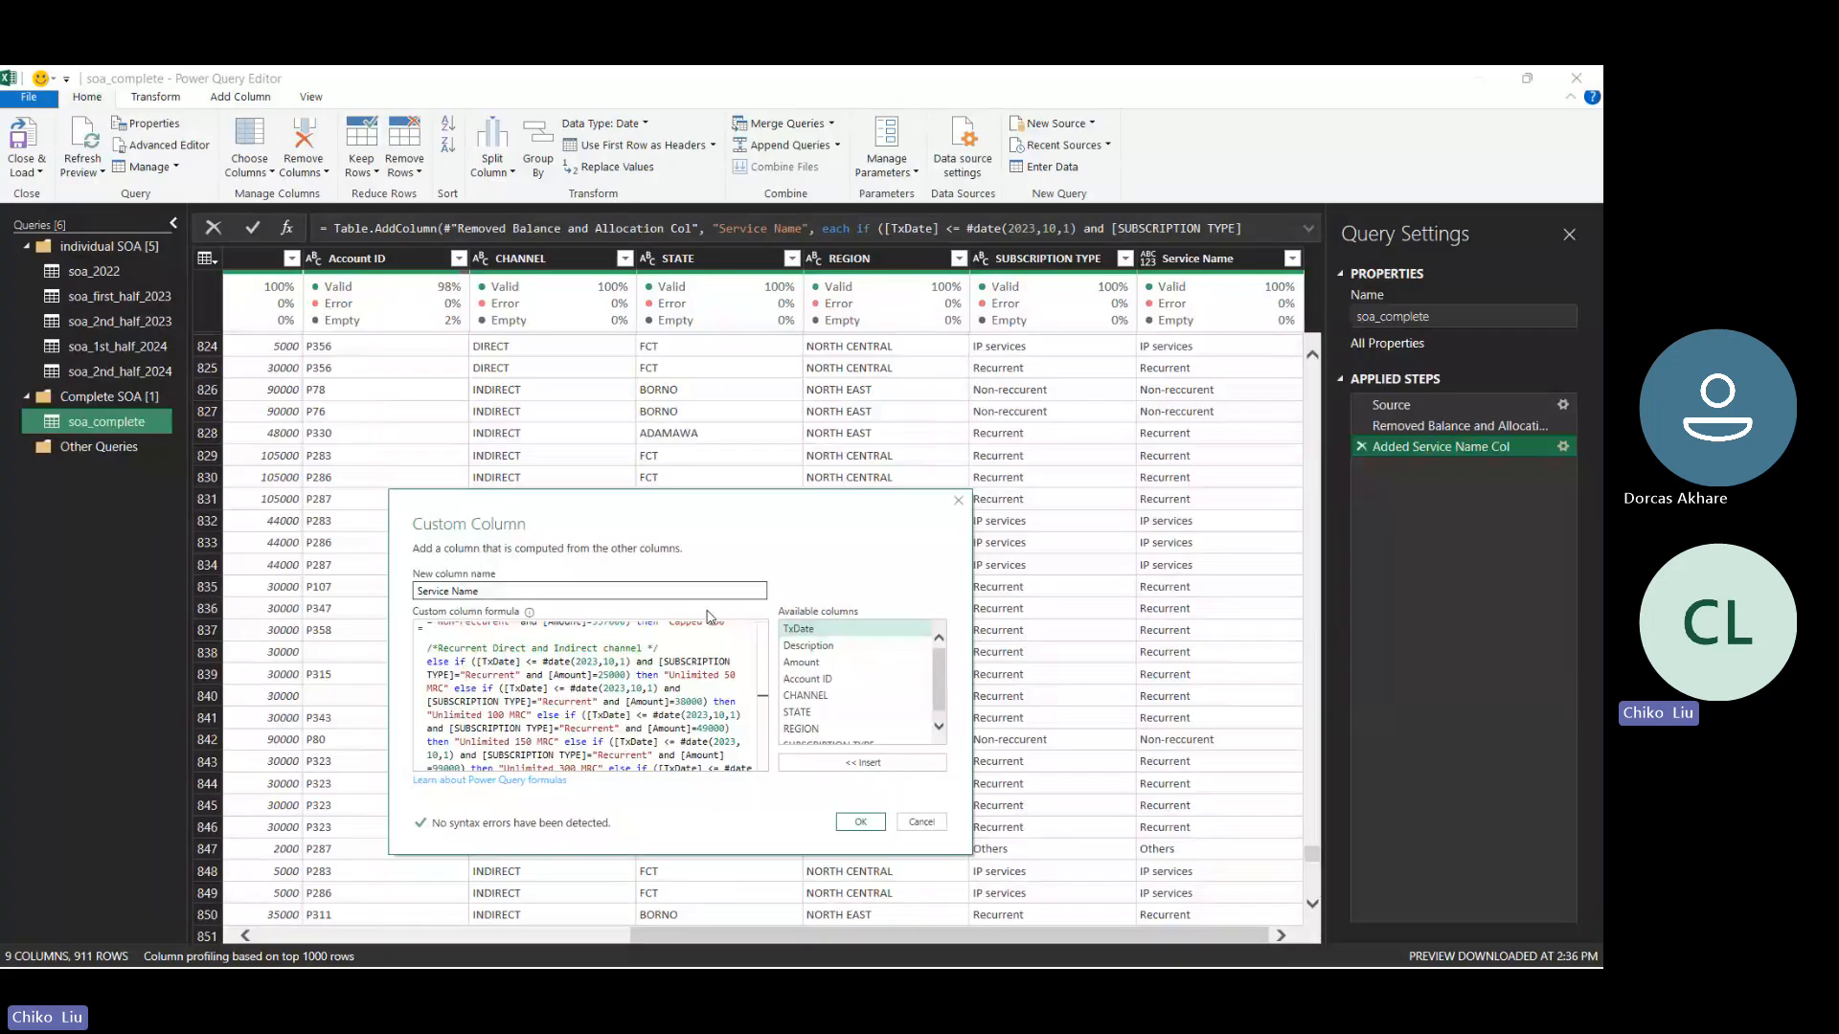
left_click_drag(695, 515, 717, 414)
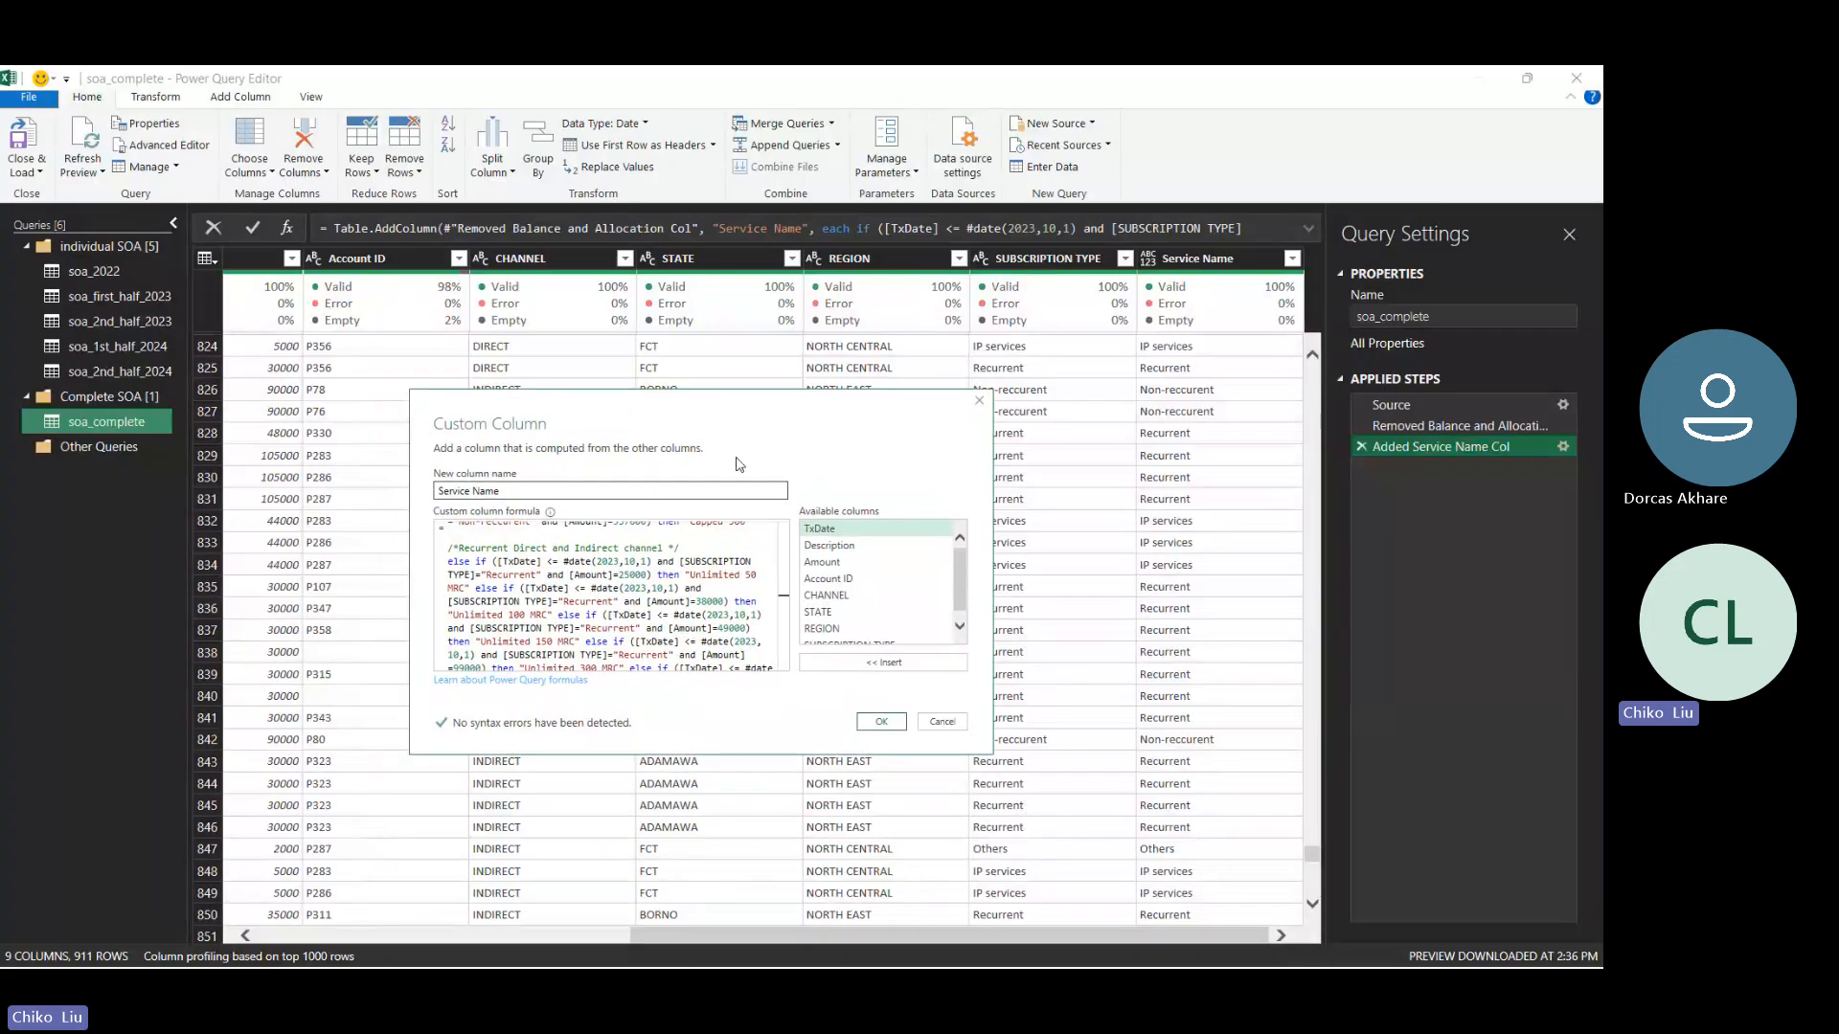
left_click_drag(783, 620, 782, 646)
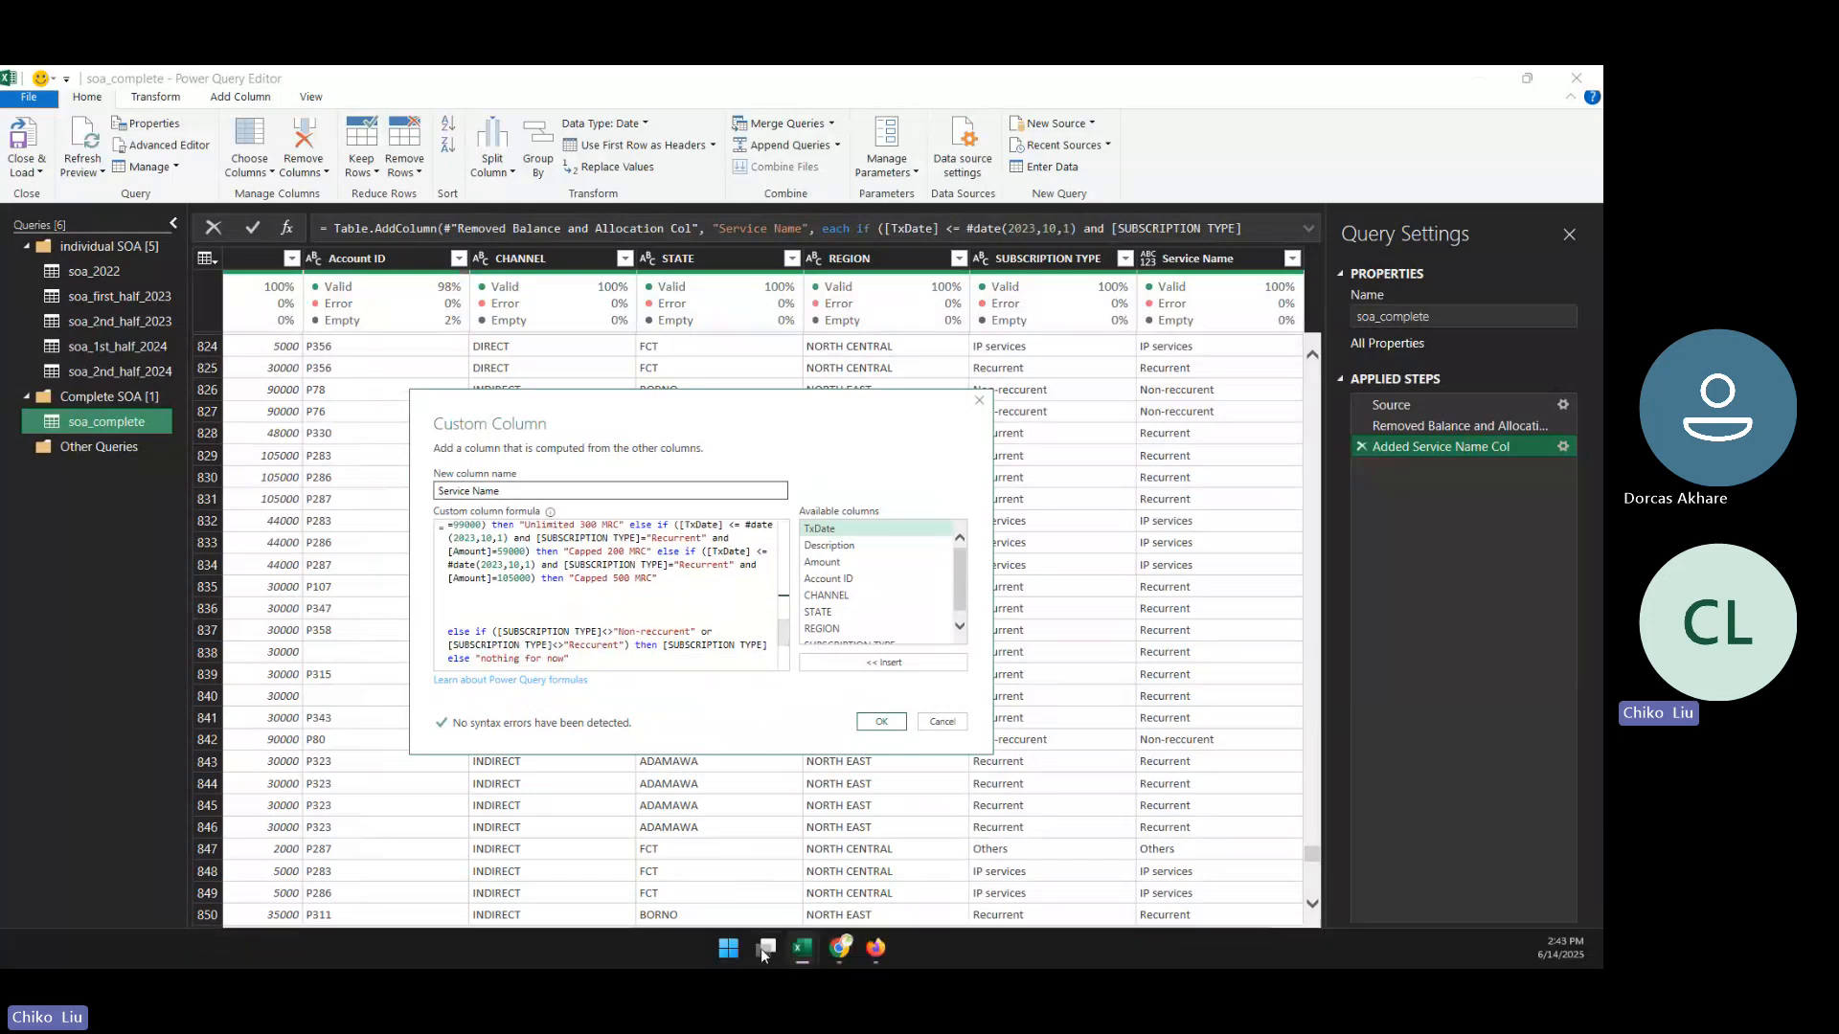
mouse_move(797, 951)
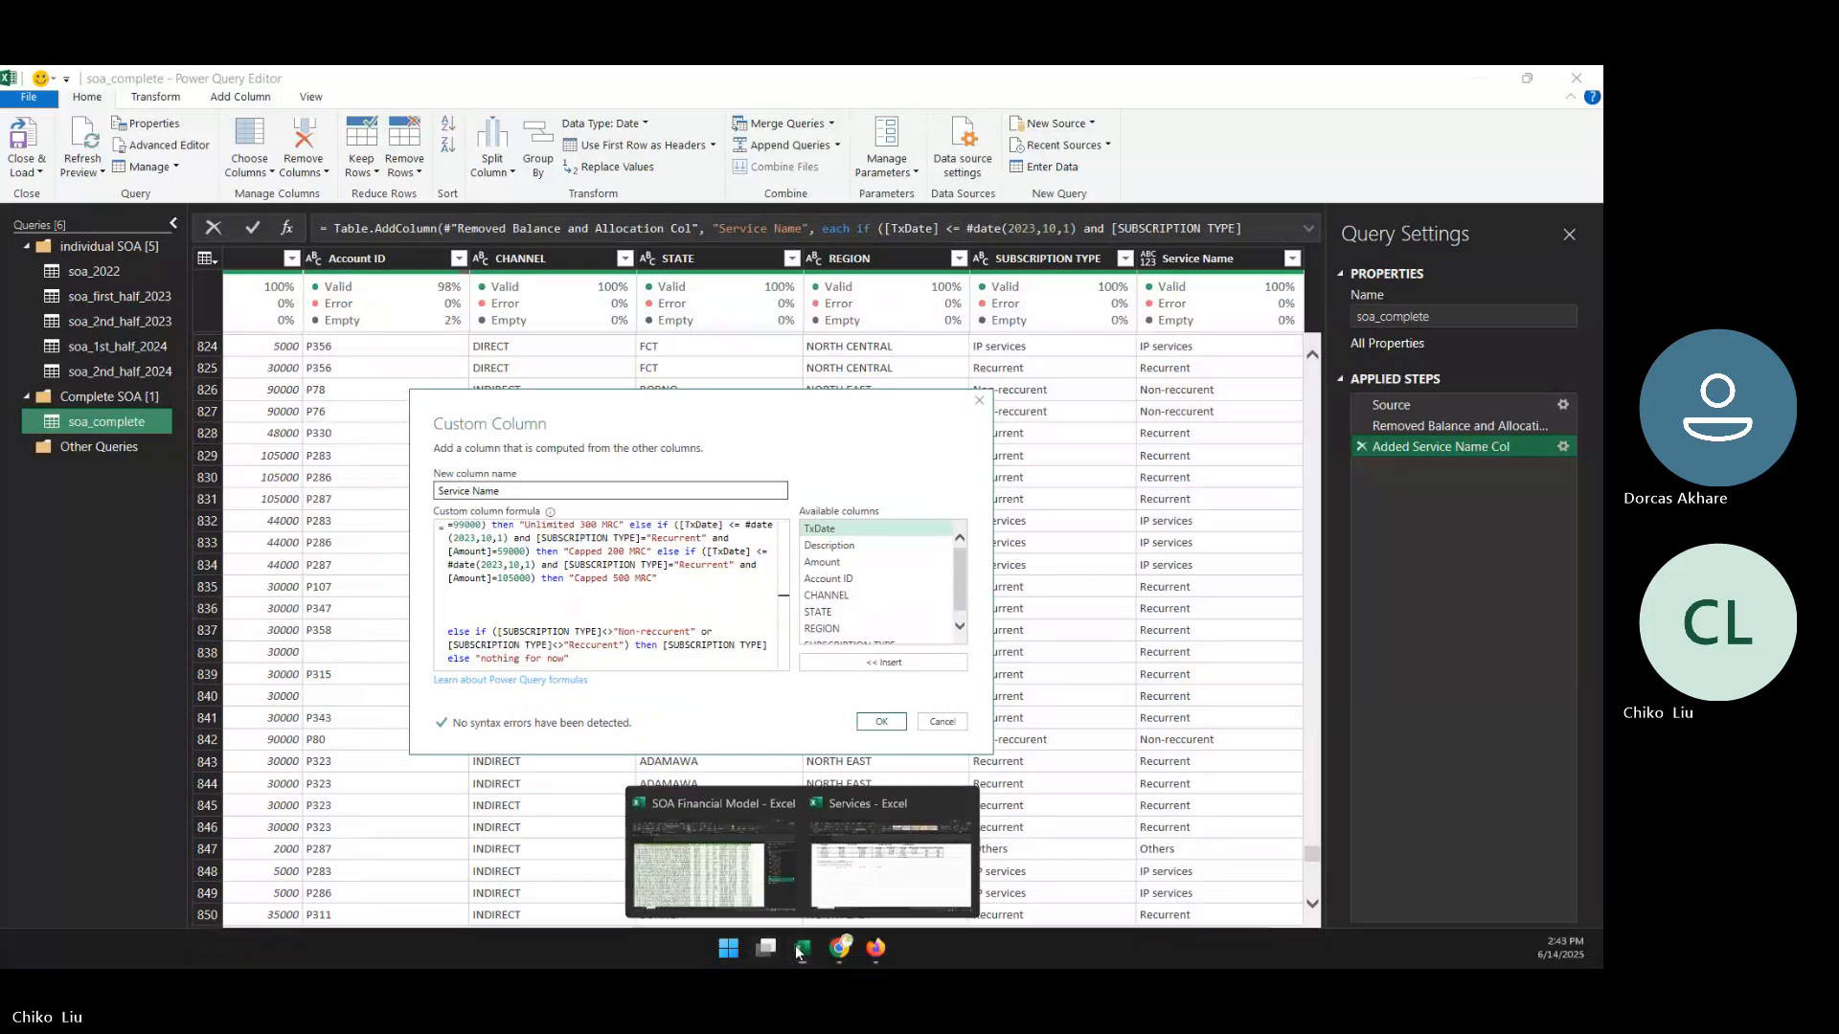
left_click(869, 899)
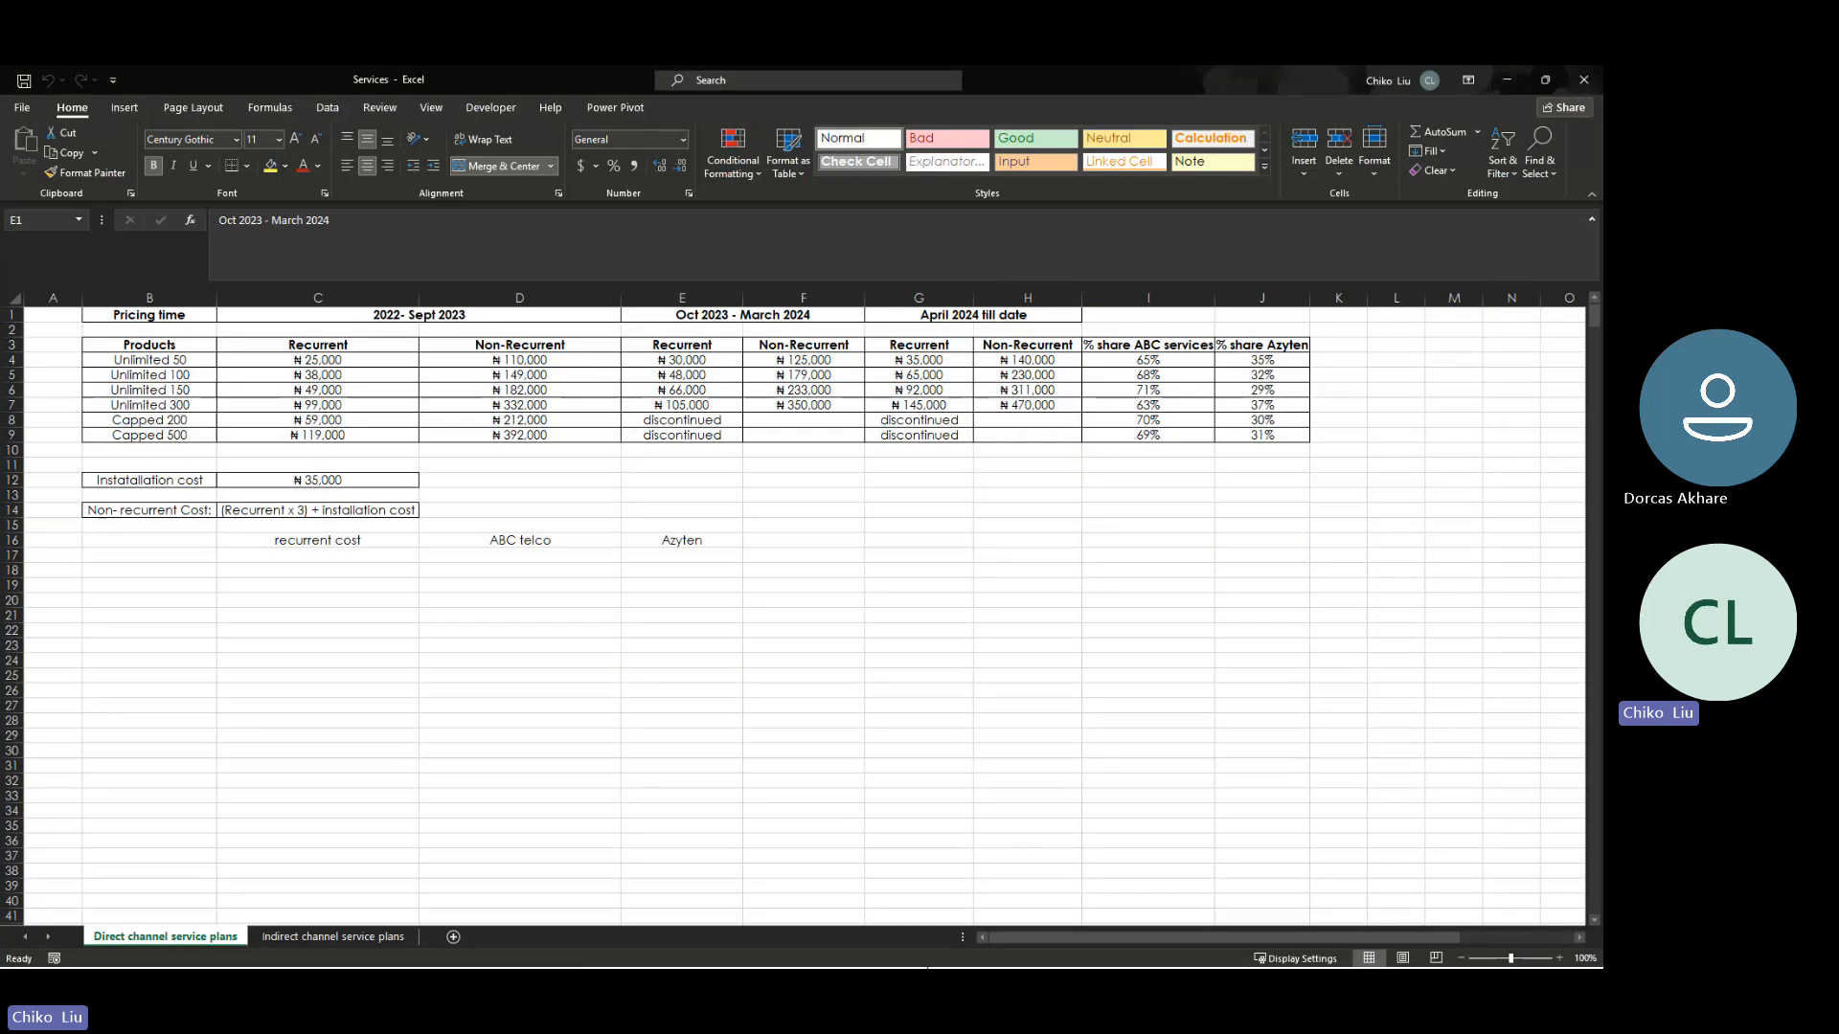
left_click(802, 948)
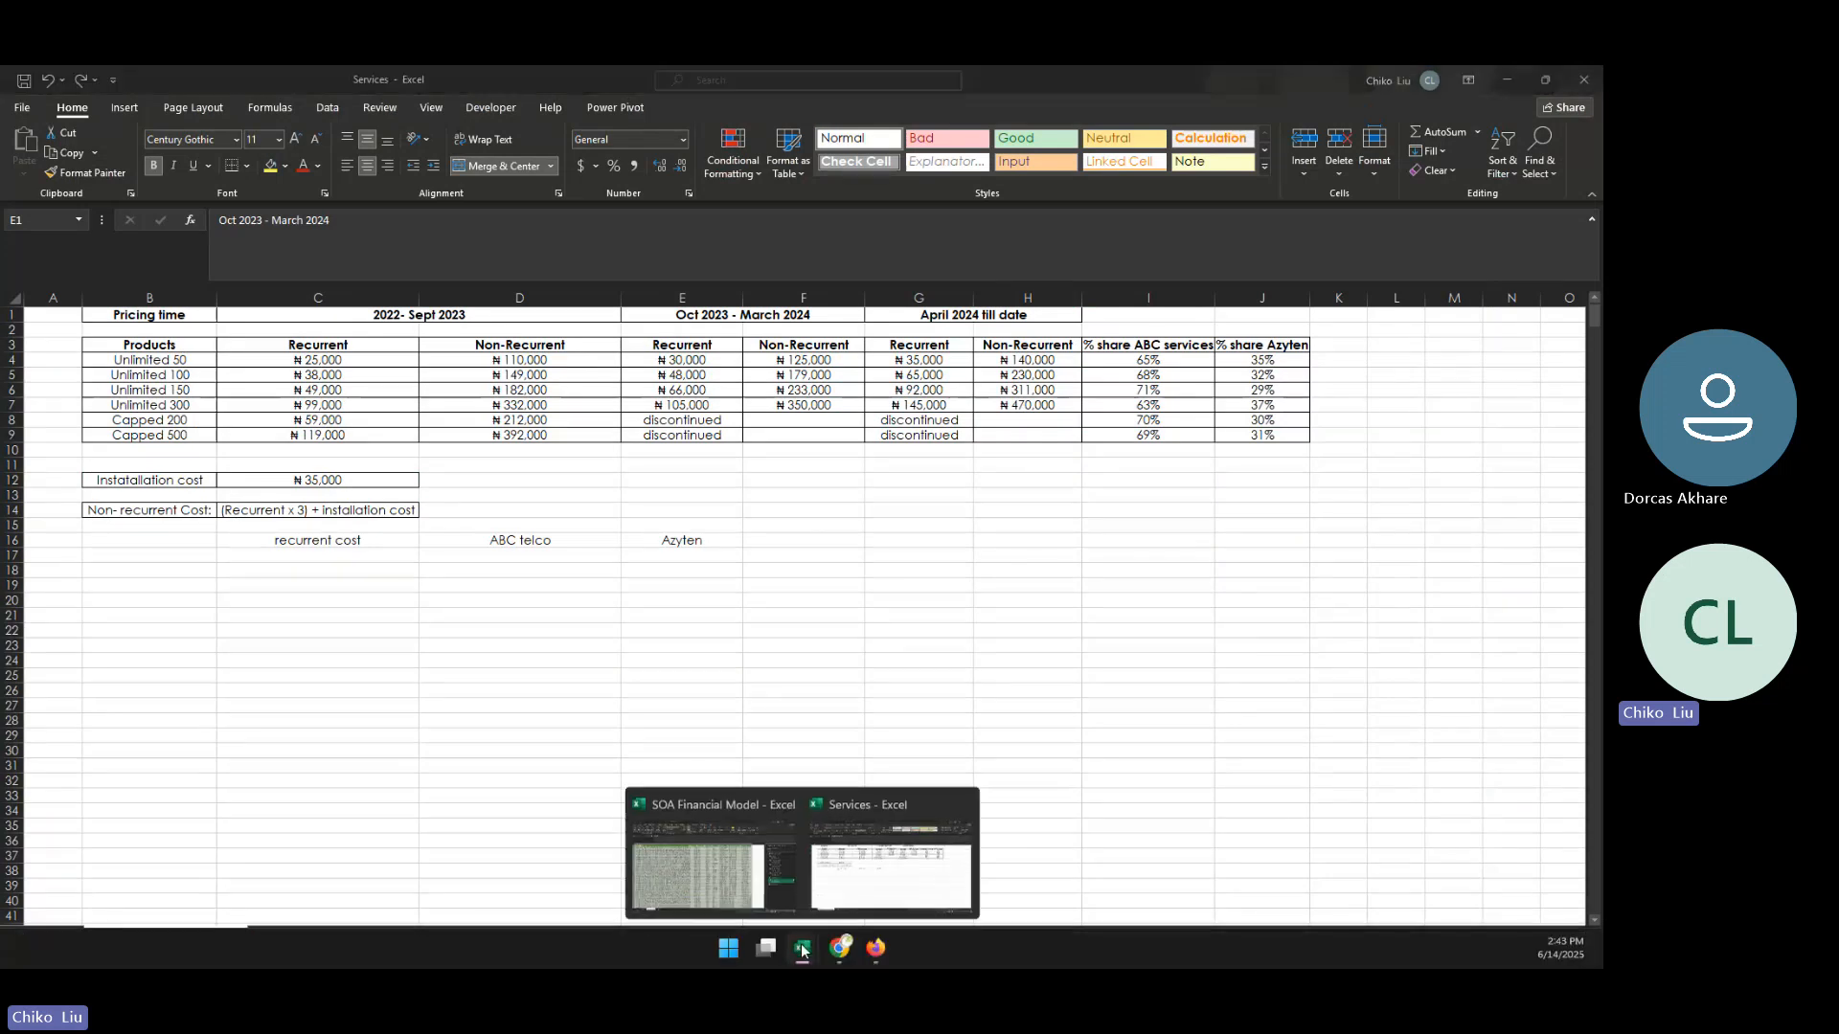
left_click(737, 886)
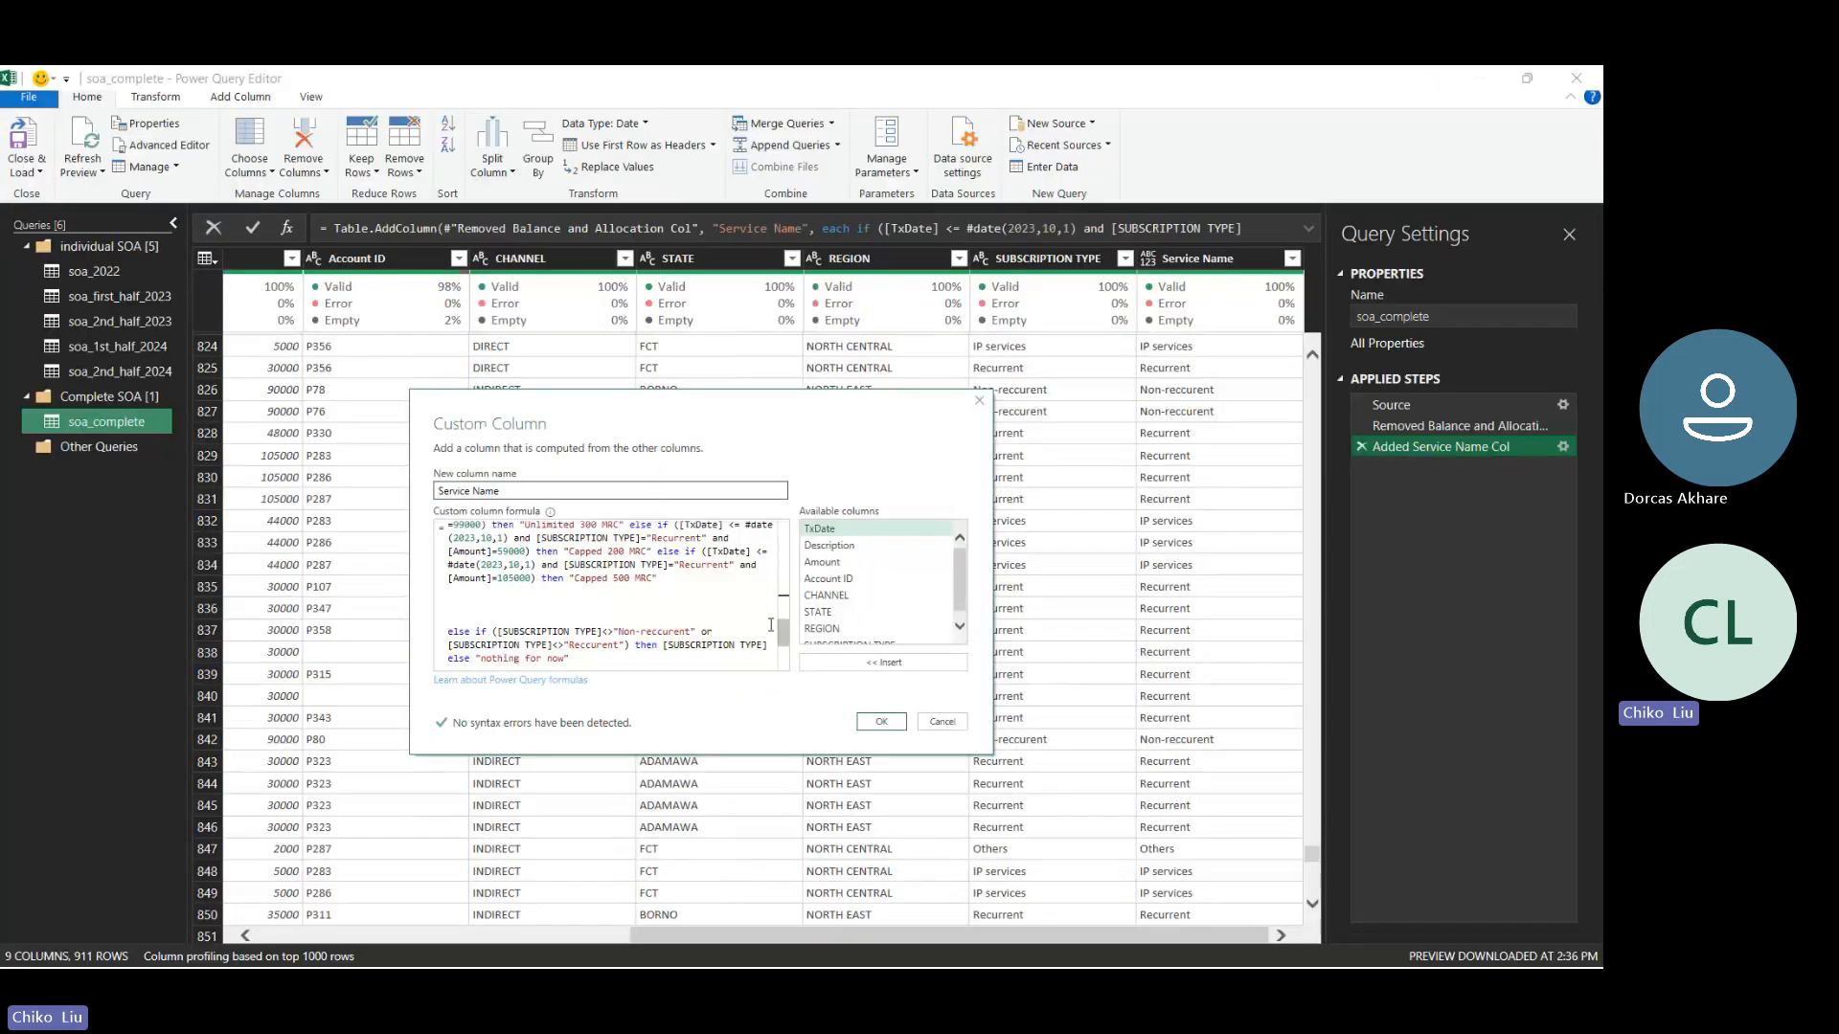
- Append the period "(2022 - 1st Oct, 2023)" to the "Recurrent Direct and Indirect channel" comment
scroll(789, 618, "up", 5)
scroll(791, 611, "up", 2)
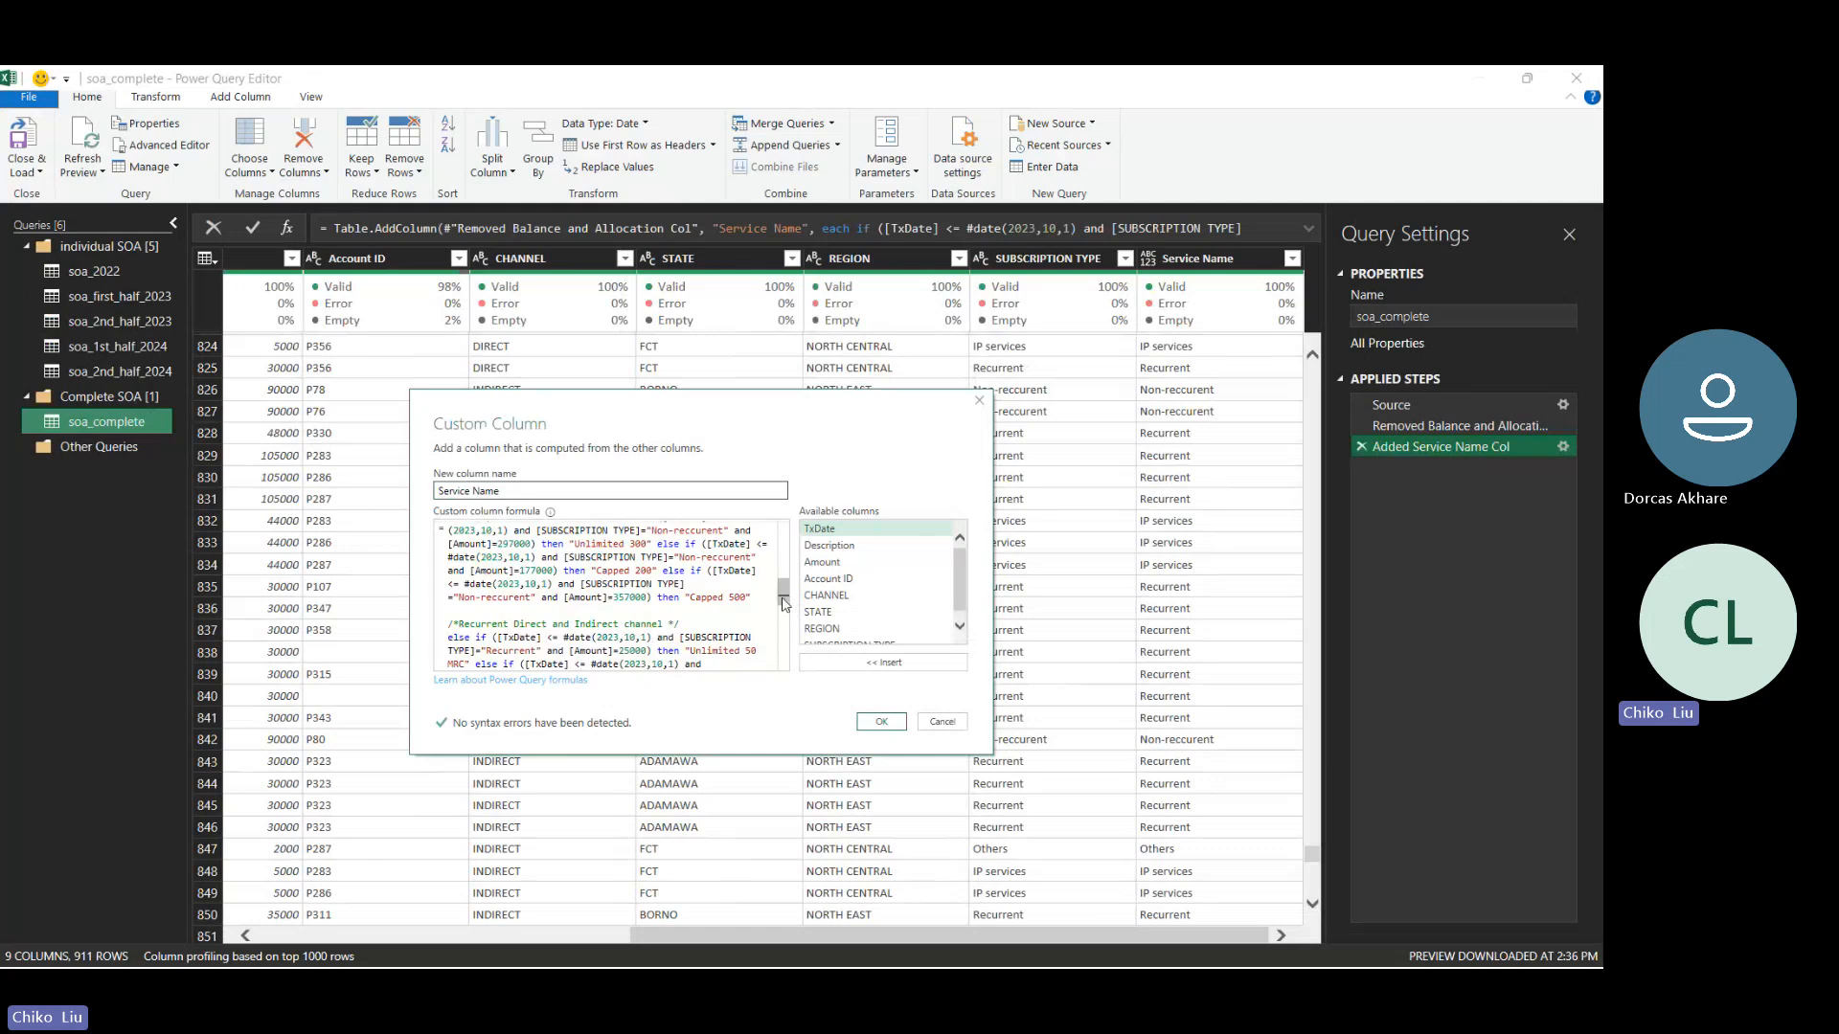
left_click(667, 624)
type("(3")
type("023")
type(" -  ")
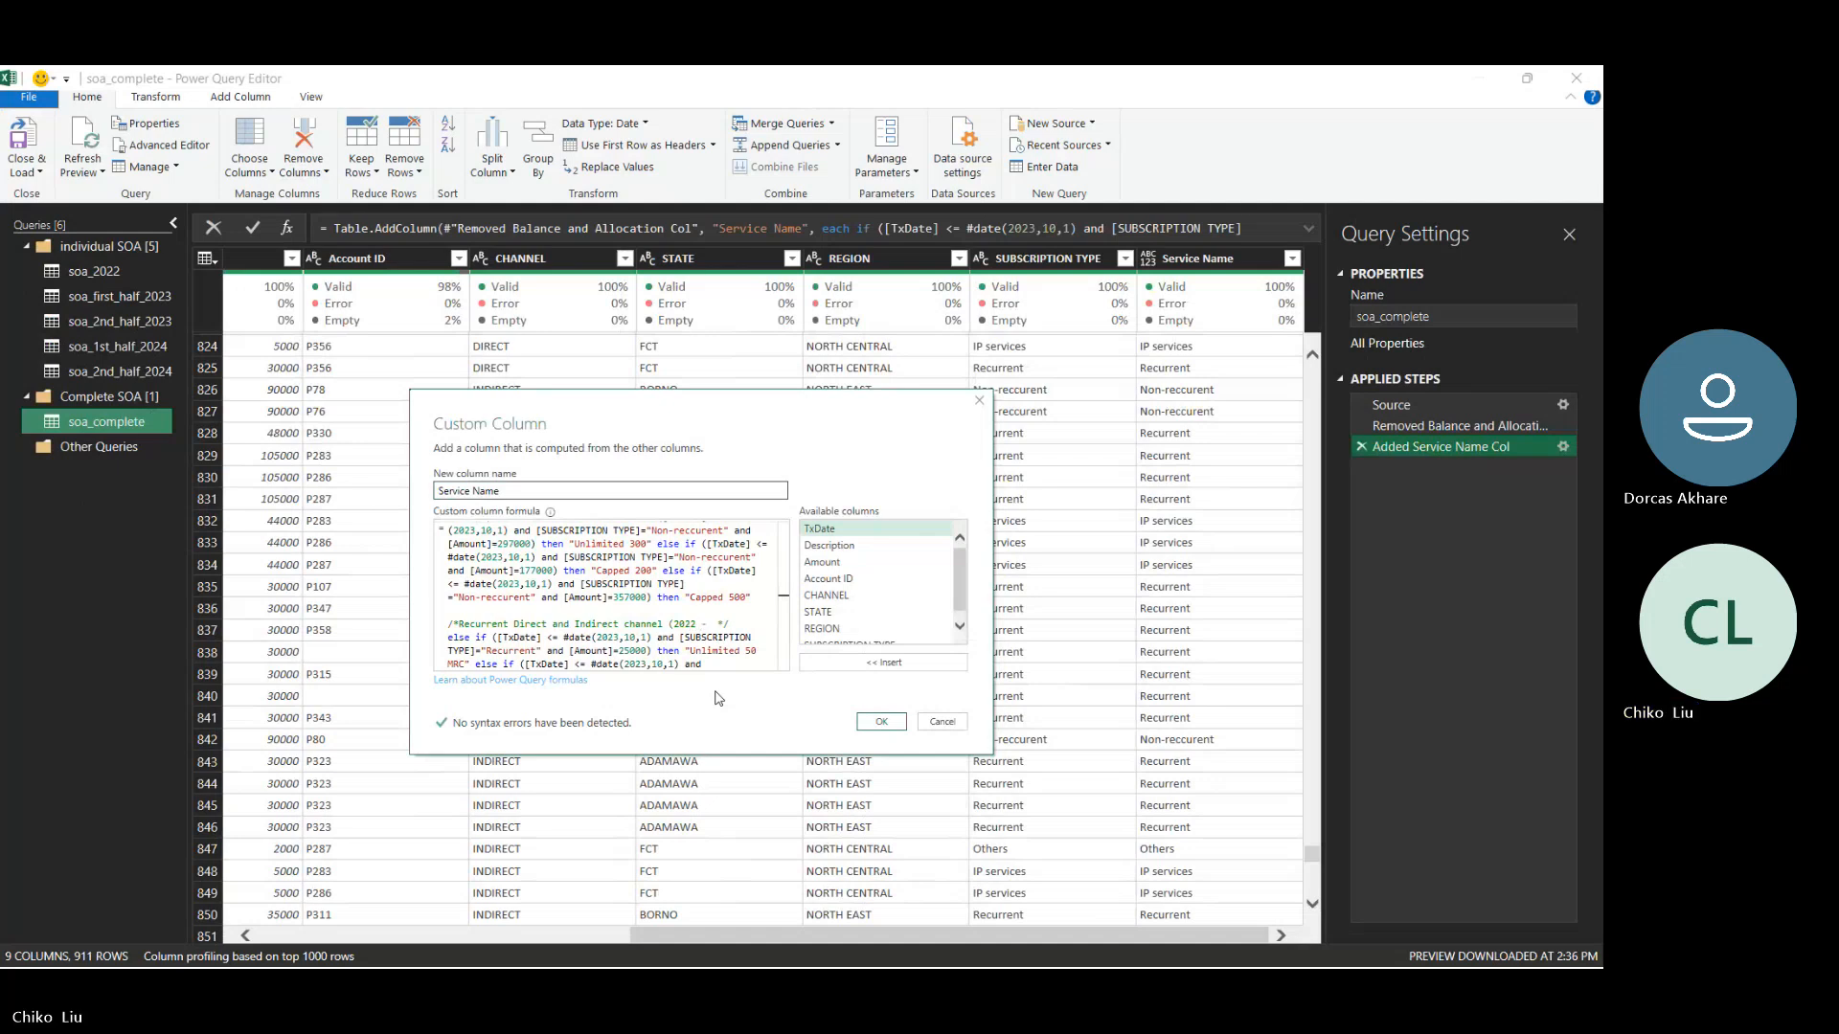
type("Sp")
type("ep")
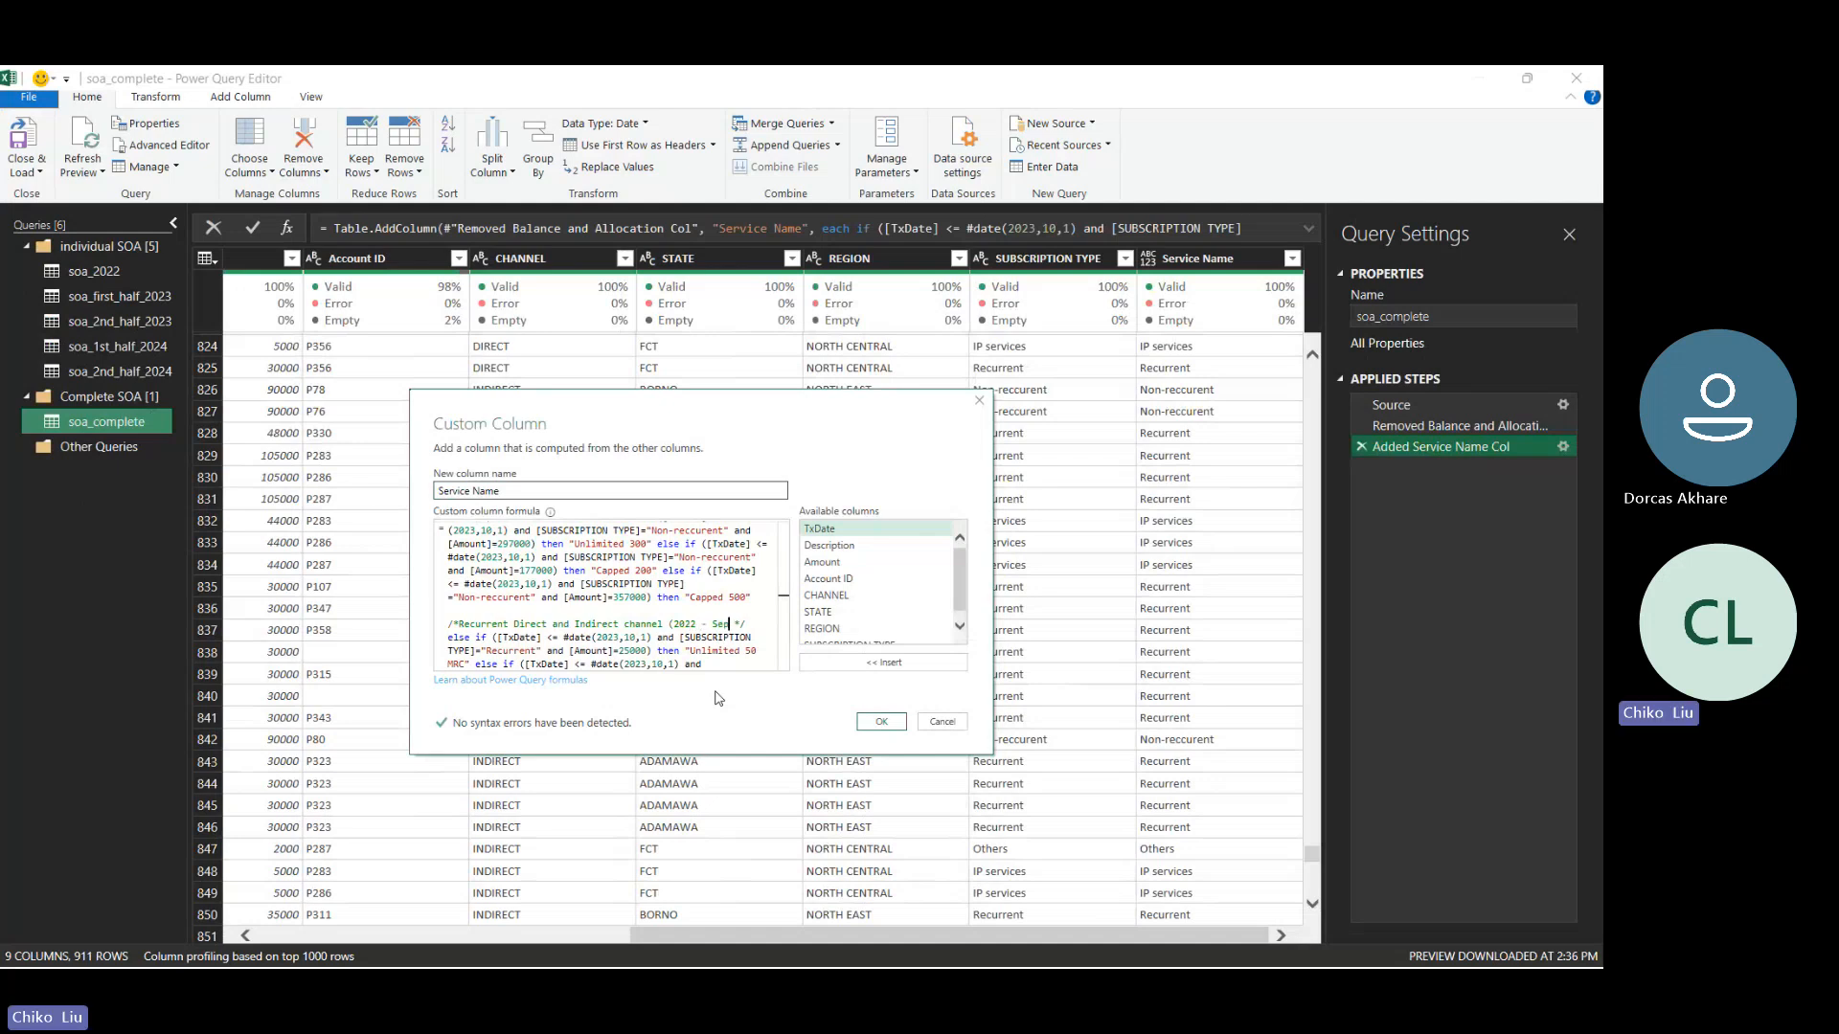
type("t")
key("ctrl+shift+Left")
type("1st Oc")
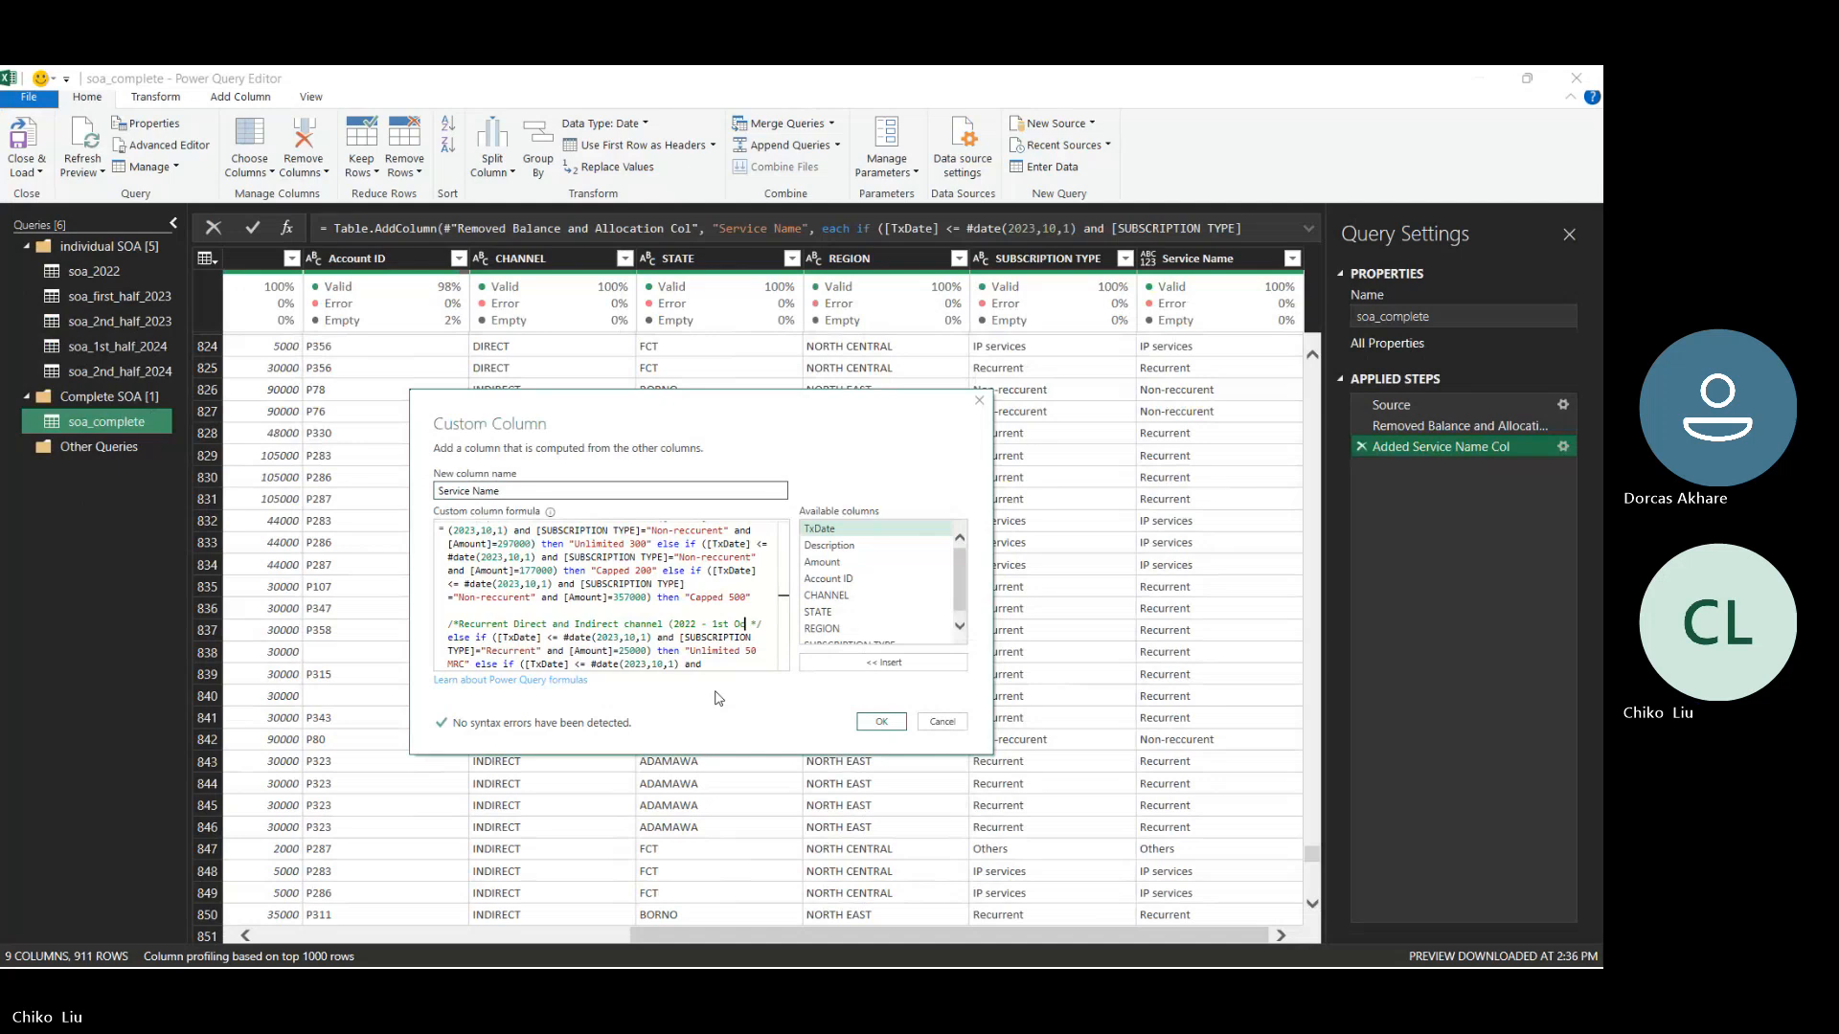
type("t, 202")
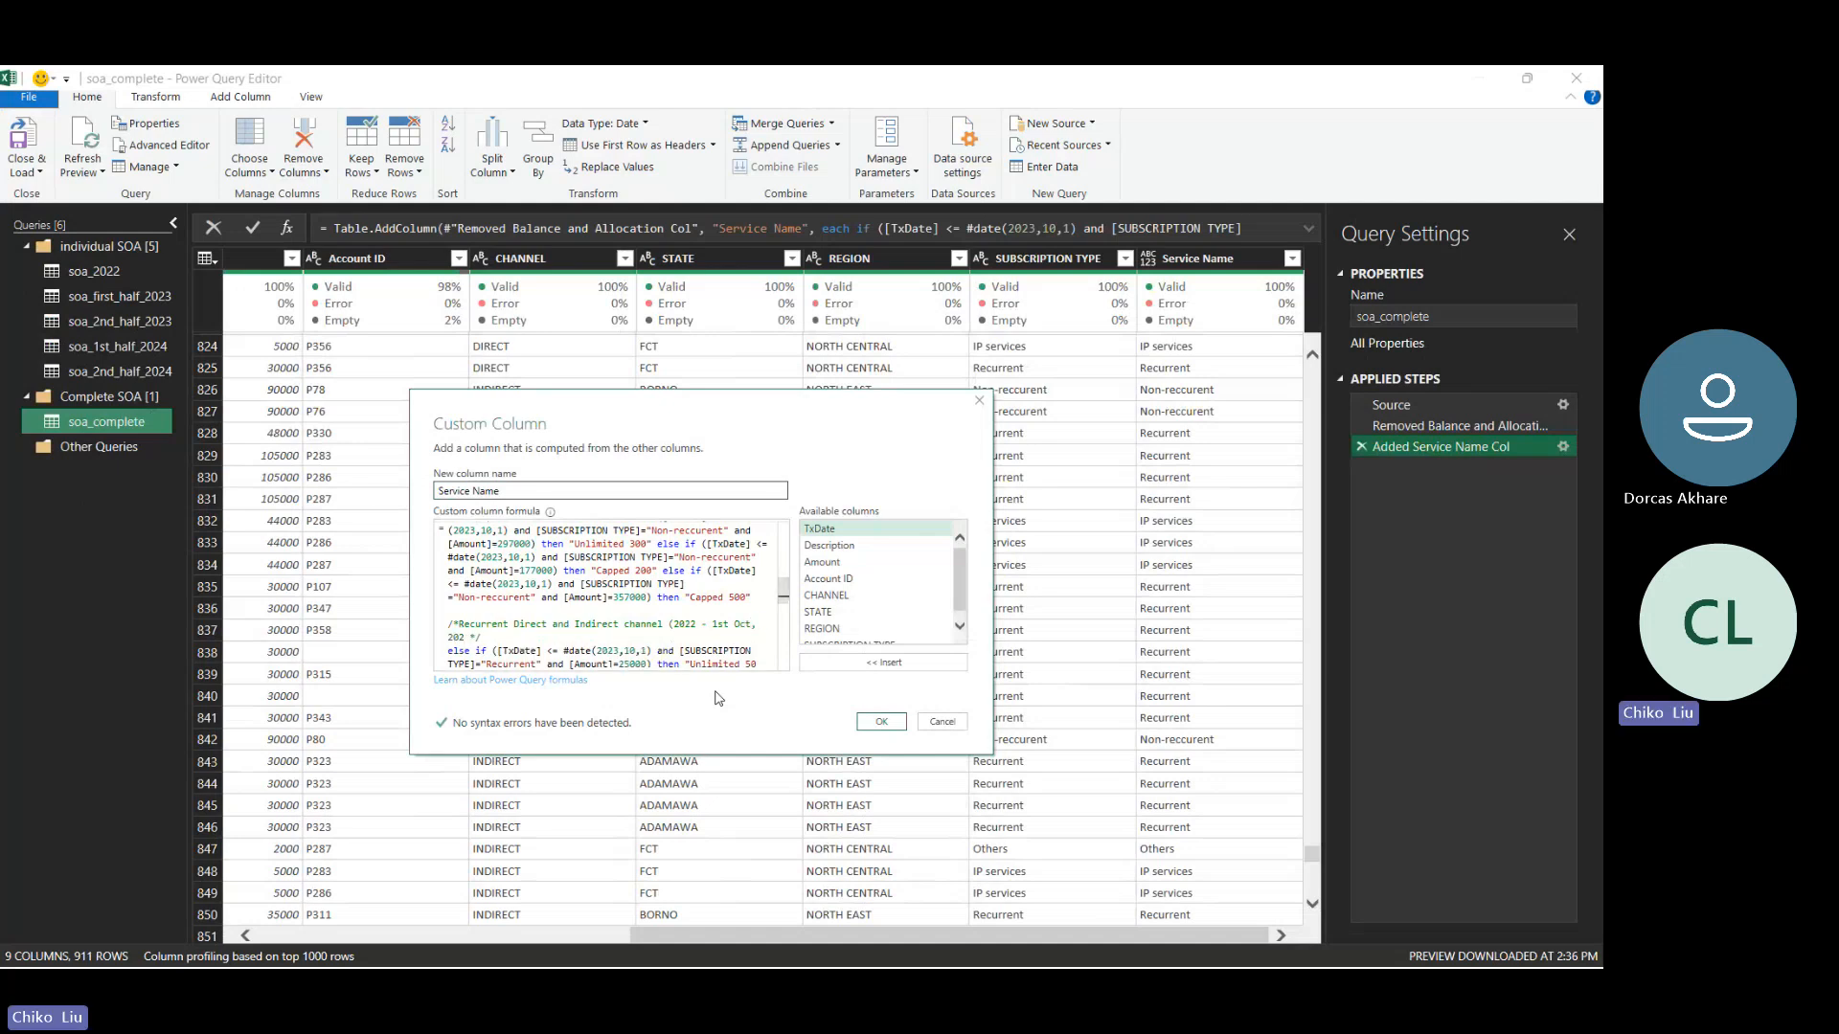
type("3")
- Copy the period "(2022 - 1st Oct, 2023)" into the Non-recurrent Indirect channel and Non-recurrent Direct channel comments
key("ctrl+shift+Left")
key("ctrl+shift+Left")
key("ctrl+shift+Left")
key("ctrl+shift+Left")
key("ctrl+shift+Left")
key("ctrl+shift+Left")
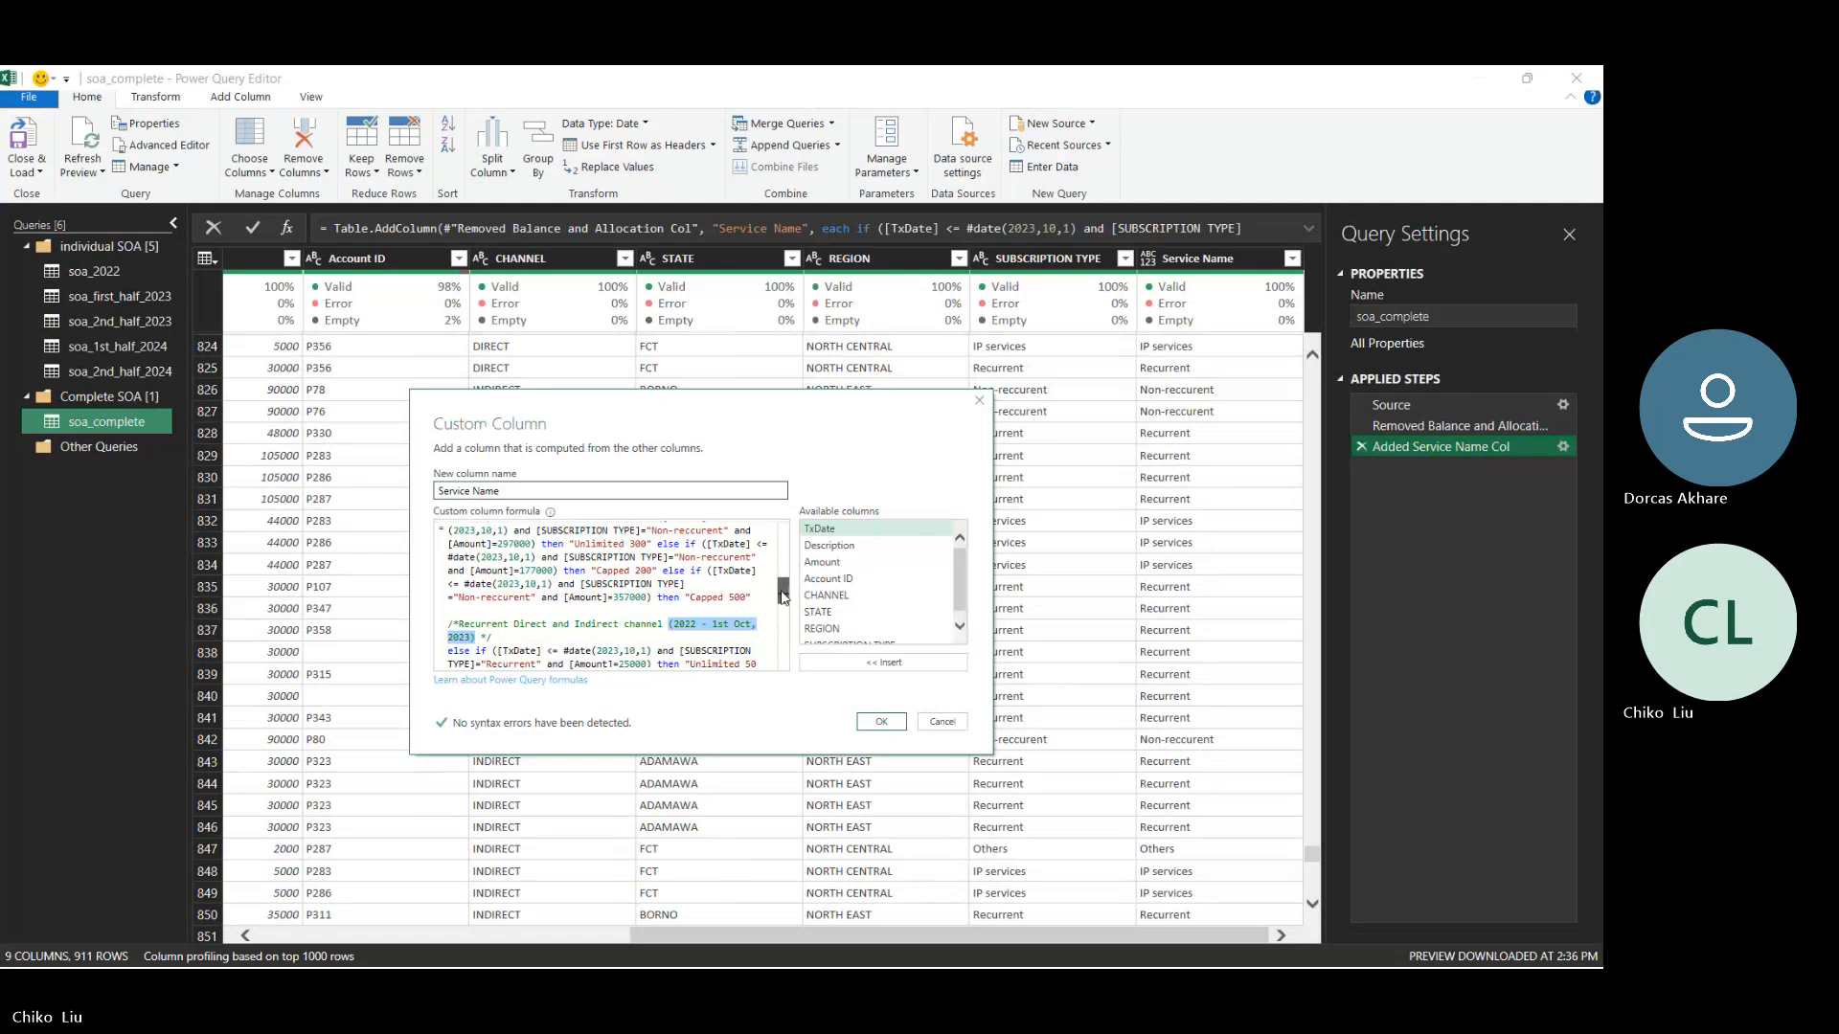
left_click_drag(785, 593, 757, 567)
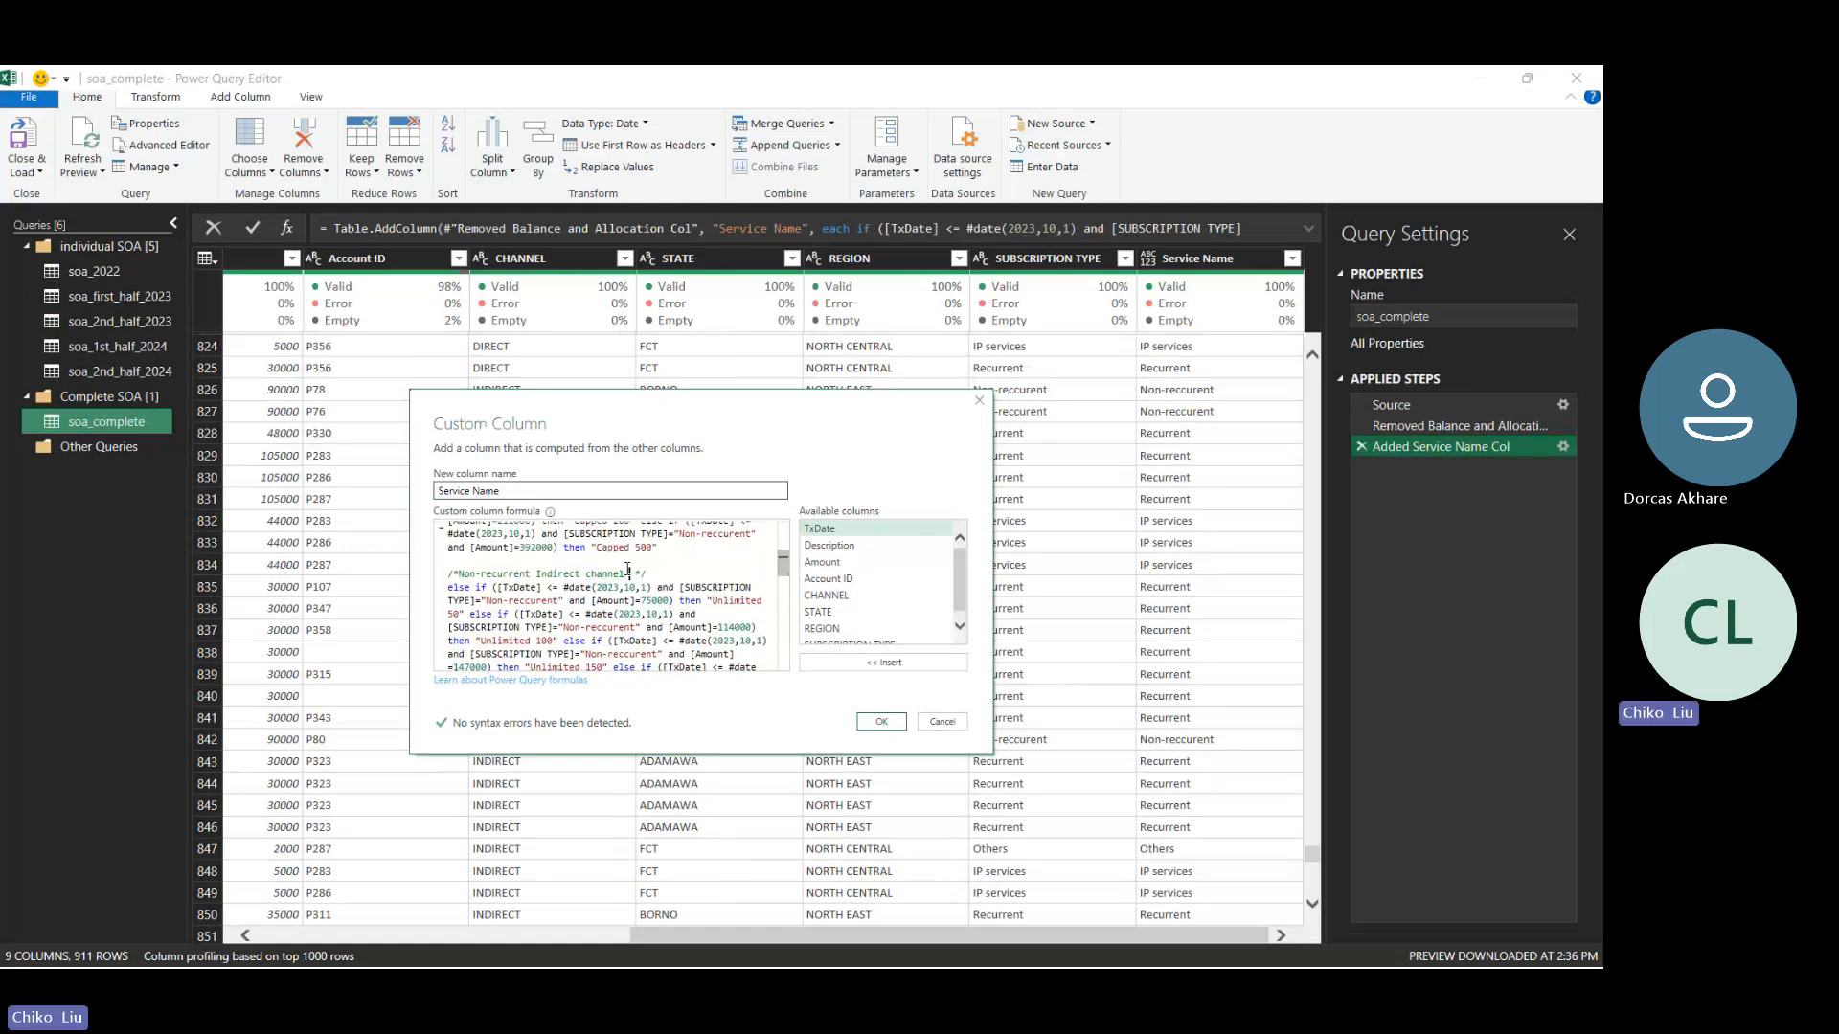
type("(2022 - 1st Oct,2023)")
left_click_drag(784, 565, 789, 535)
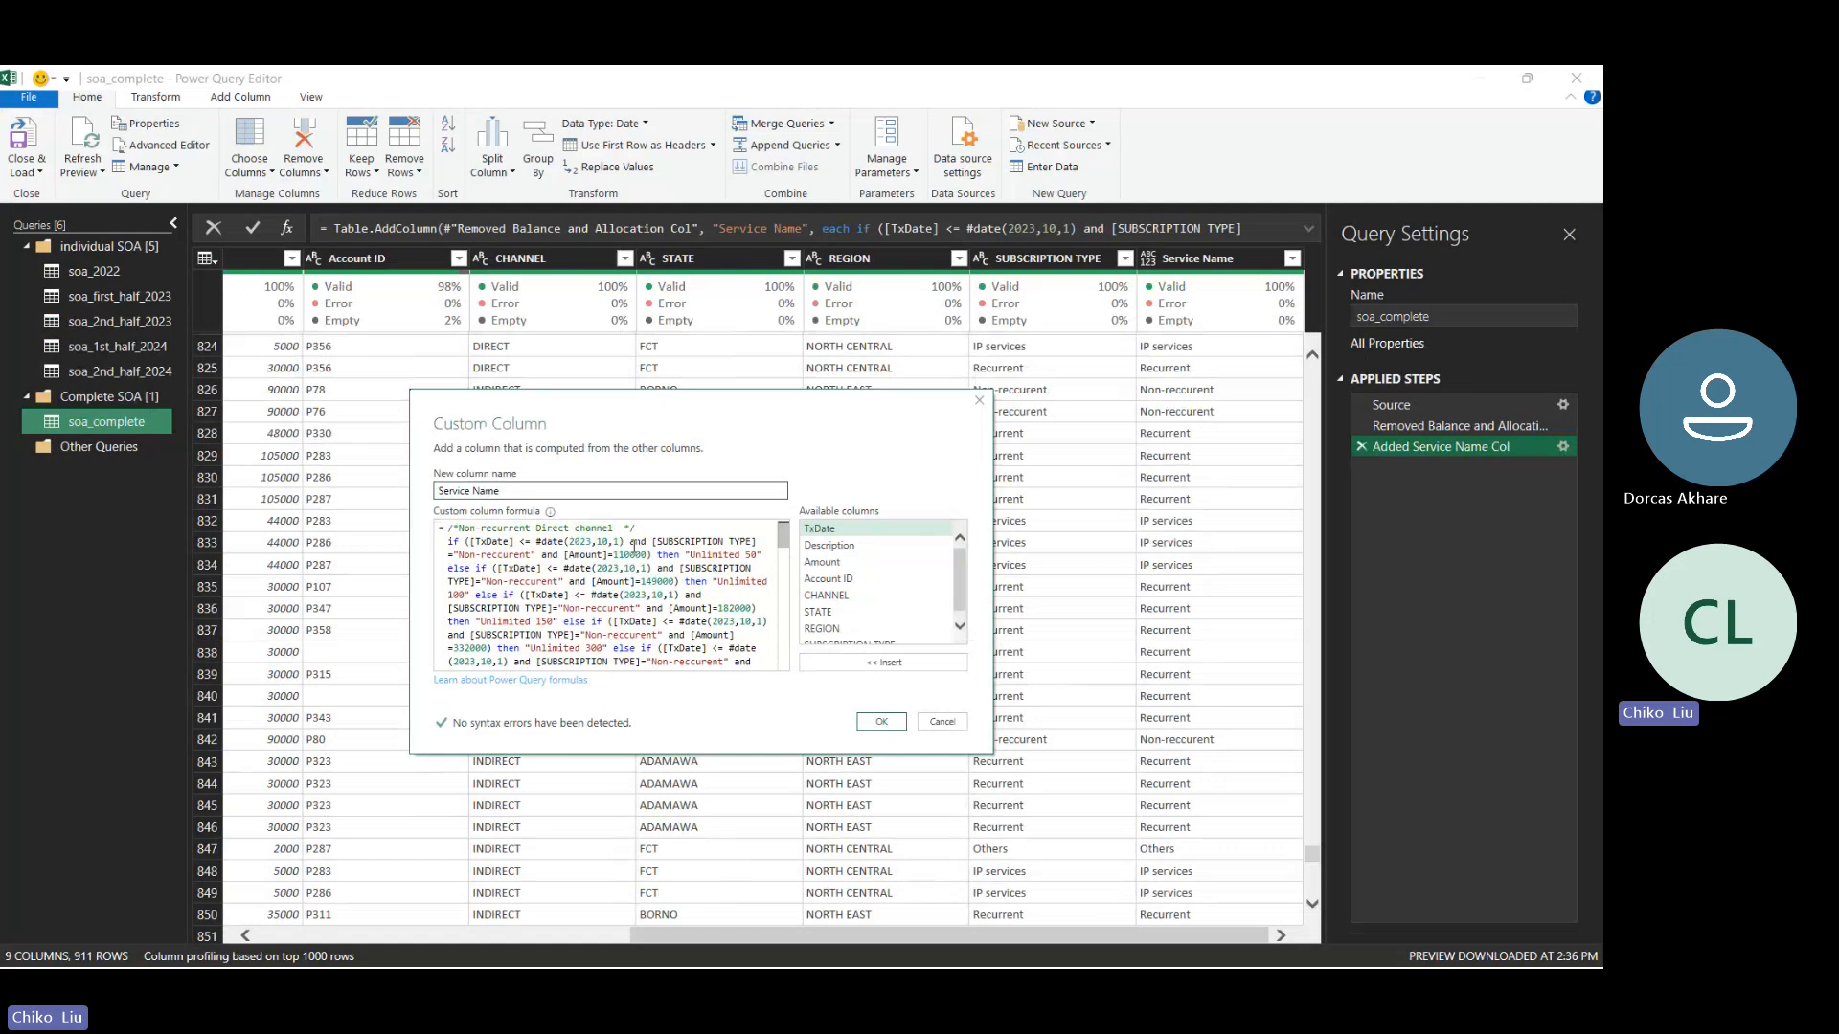
type("(2022 - 1st Oct,2023)")
- Duplicate the Non-recurrent Direct channel block, from its comment through its "Capped 500" clause, above the formula's closing else-if clause
mouse_move(779, 552)
left_mouse_down()
mouse_move(760, 630)
mouse_move(782, 539)
left_mouse_up()
left_click_drag(457, 540, 678, 544)
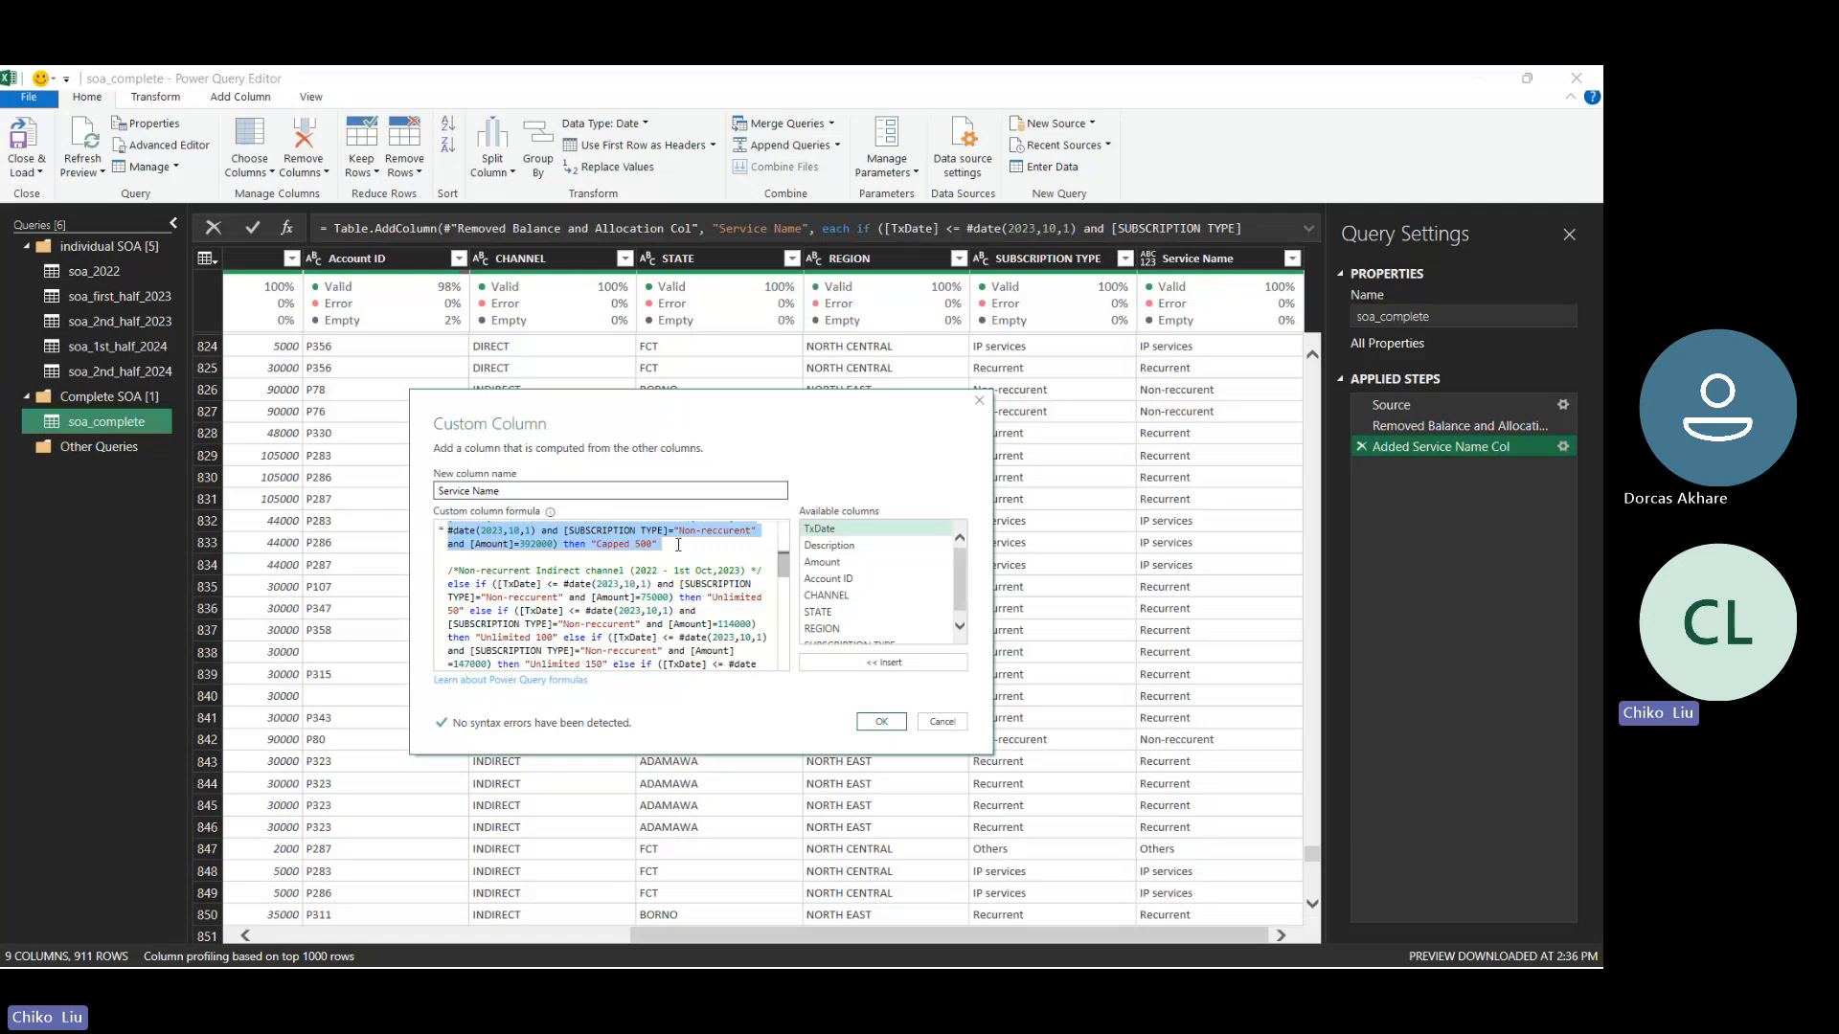
key("alt+Tab")
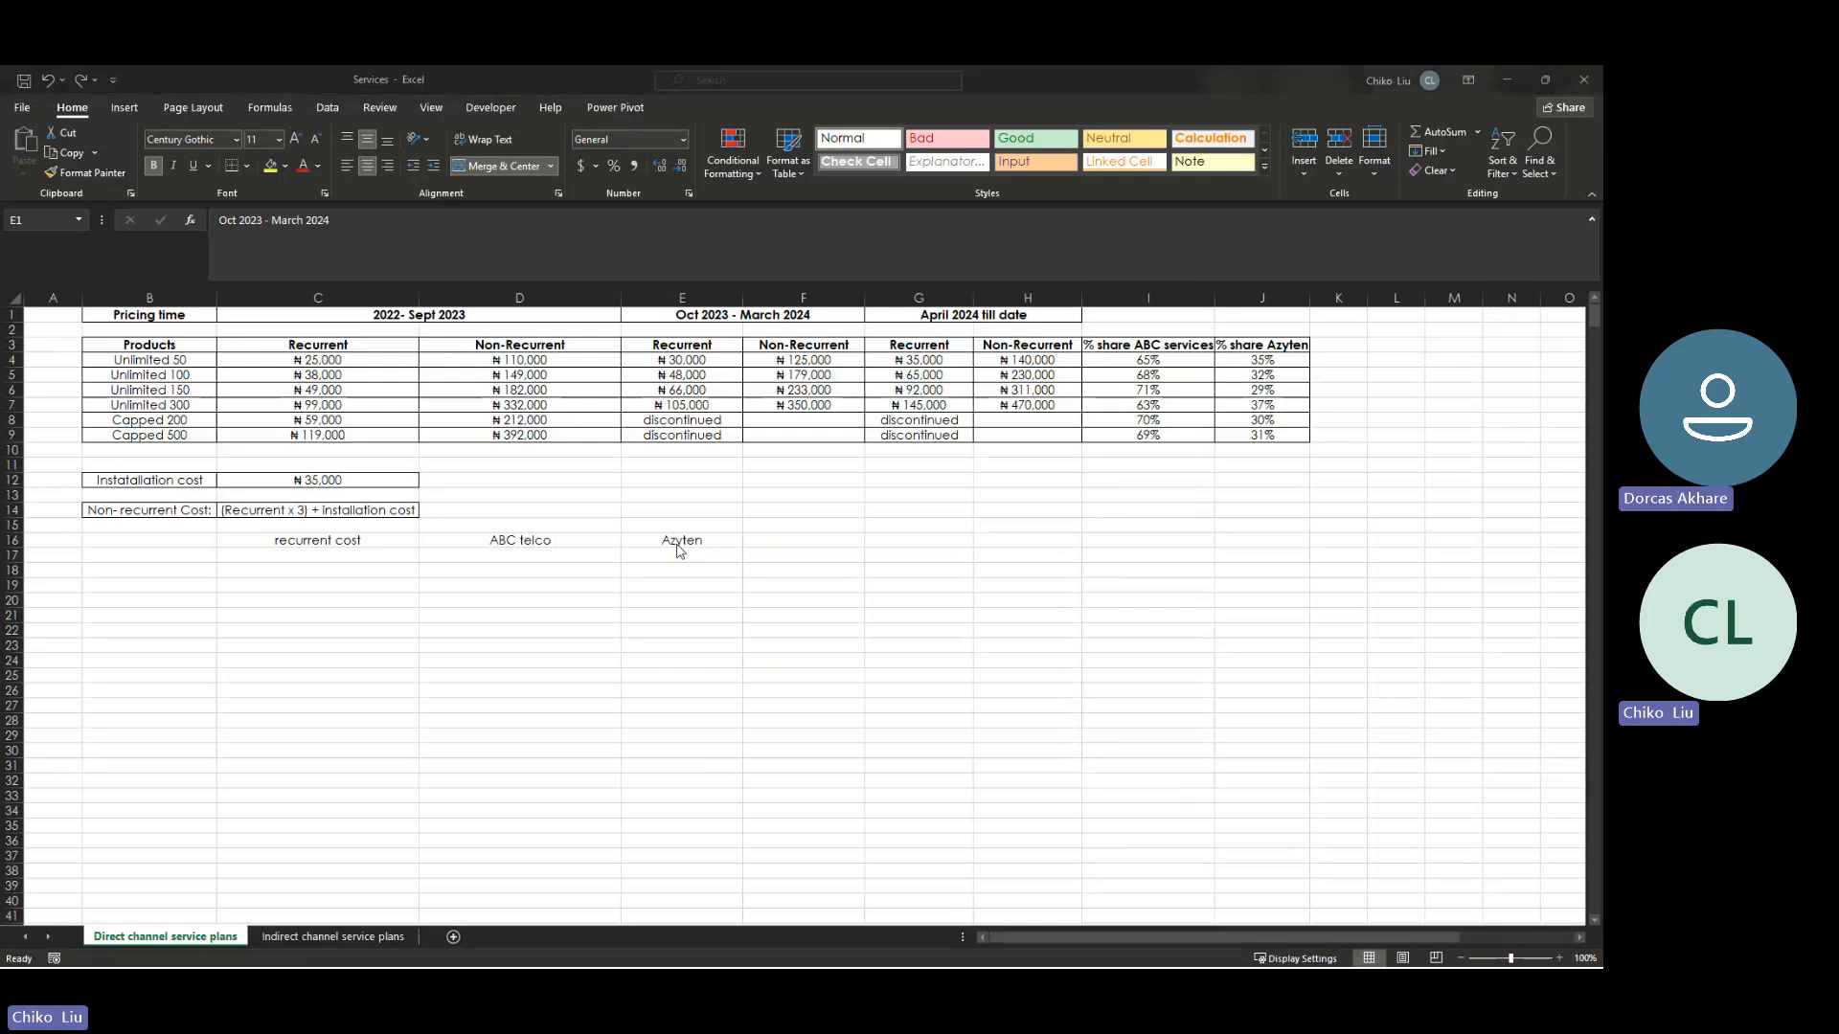
key("alt+Tab")
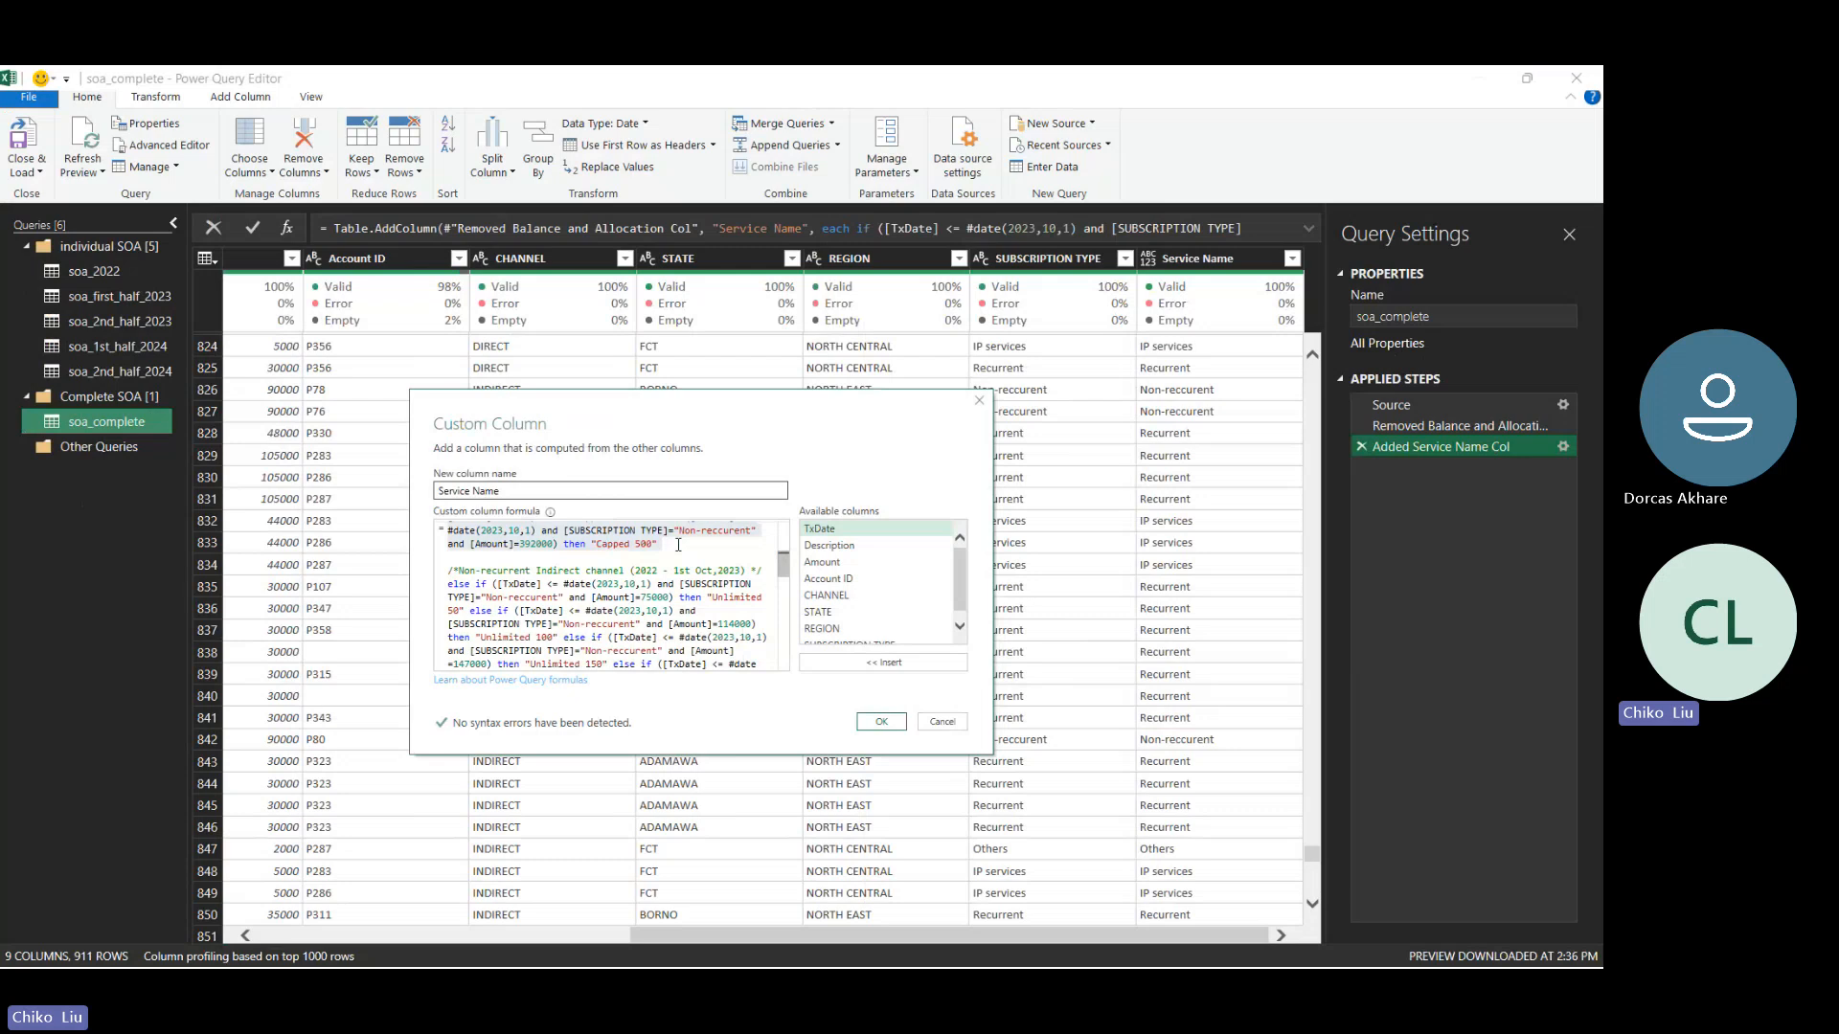
key("alt+Tab")
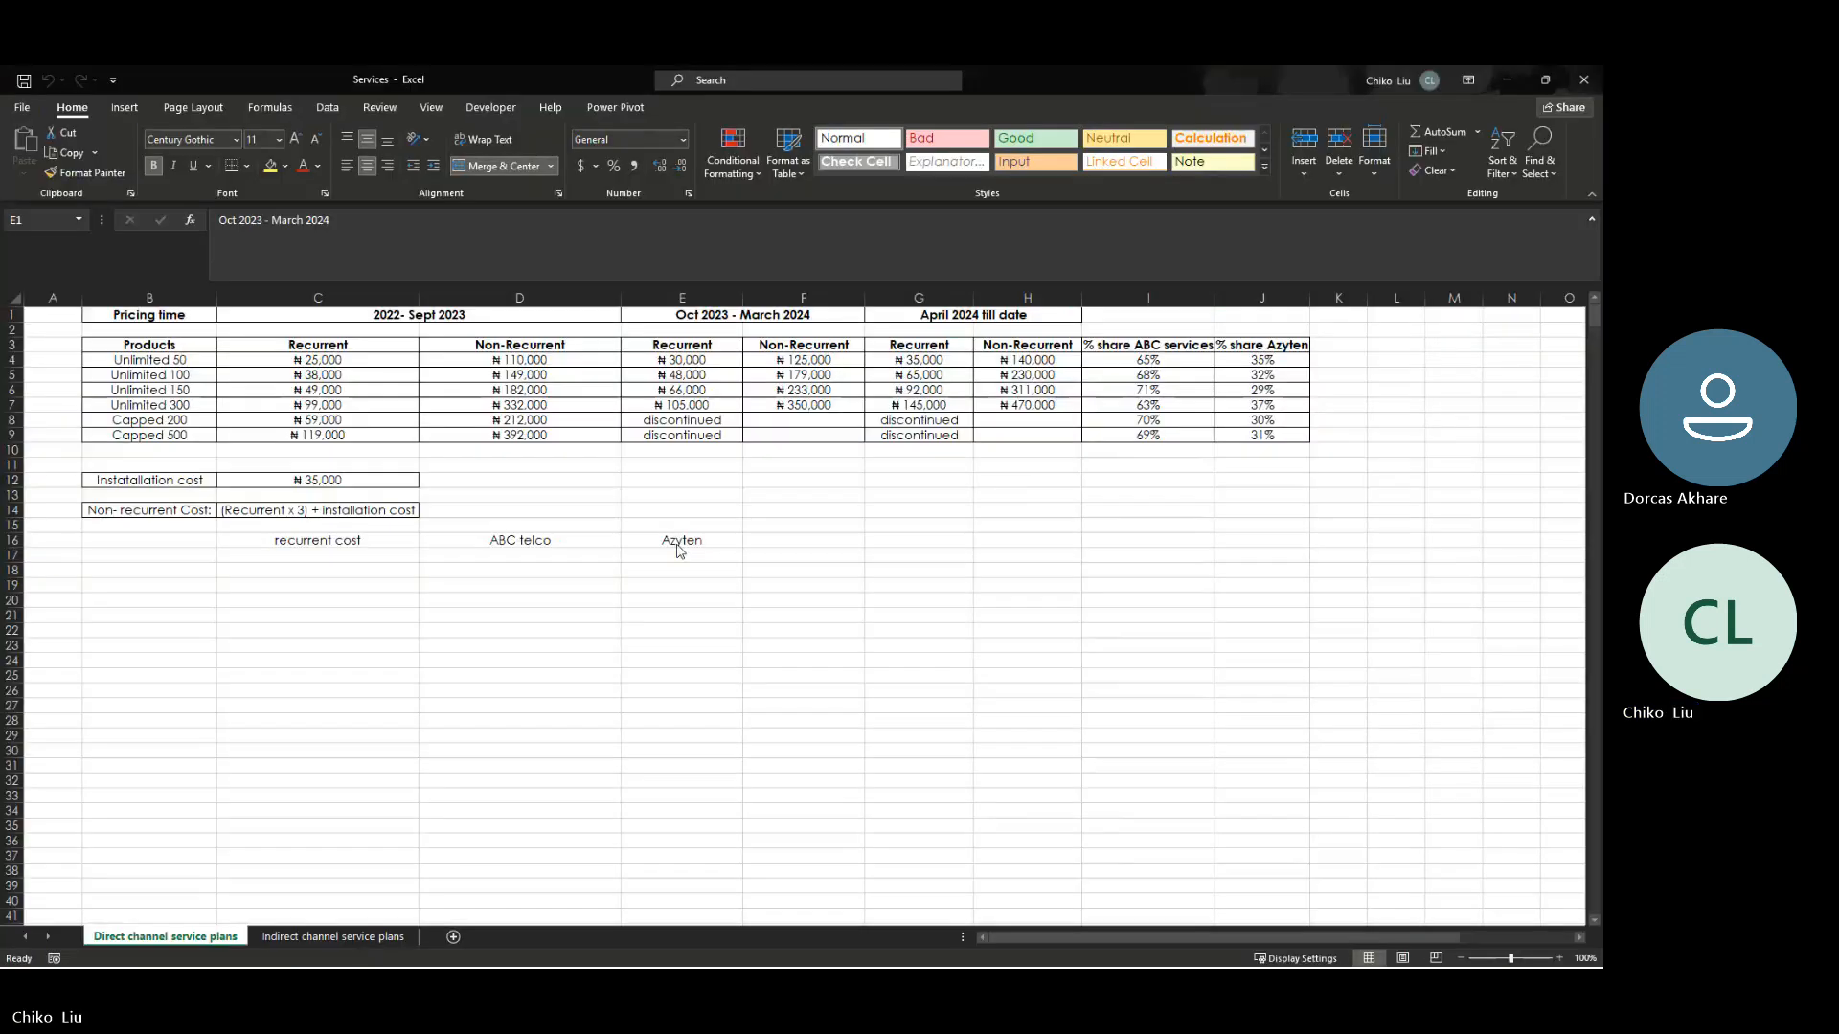
left_click(802, 934)
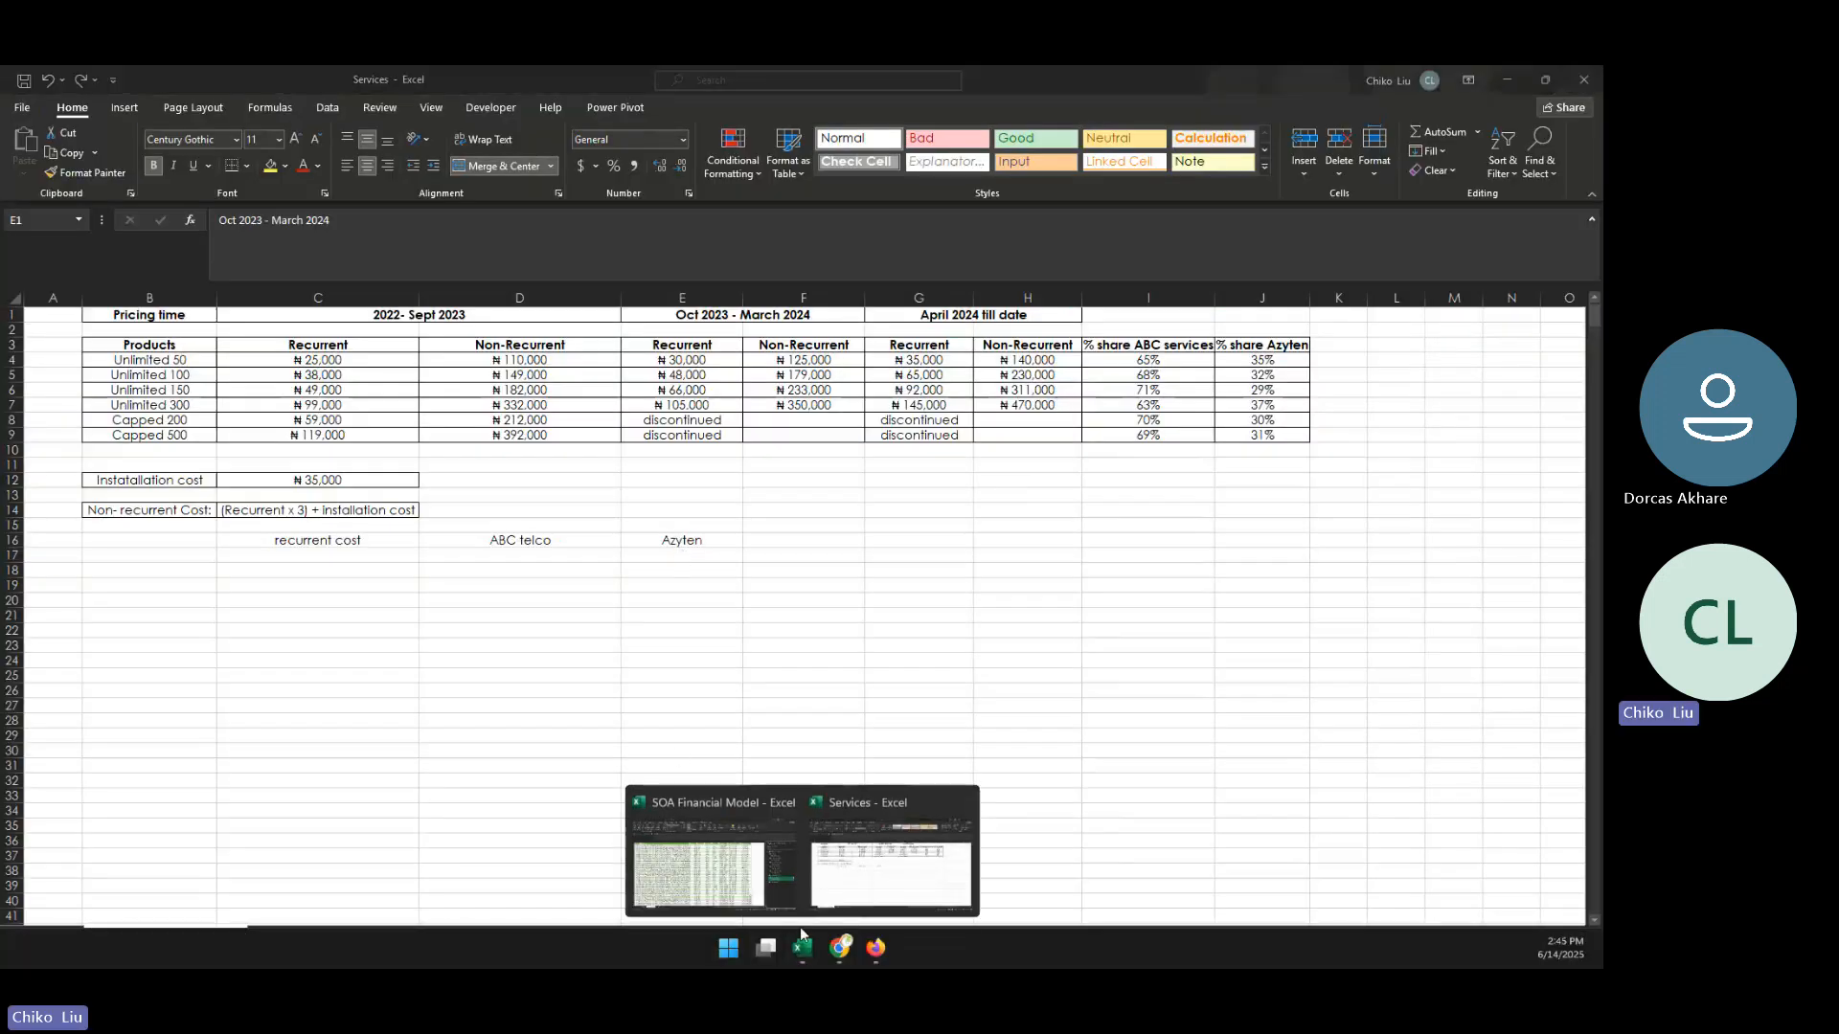
left_click(756, 852)
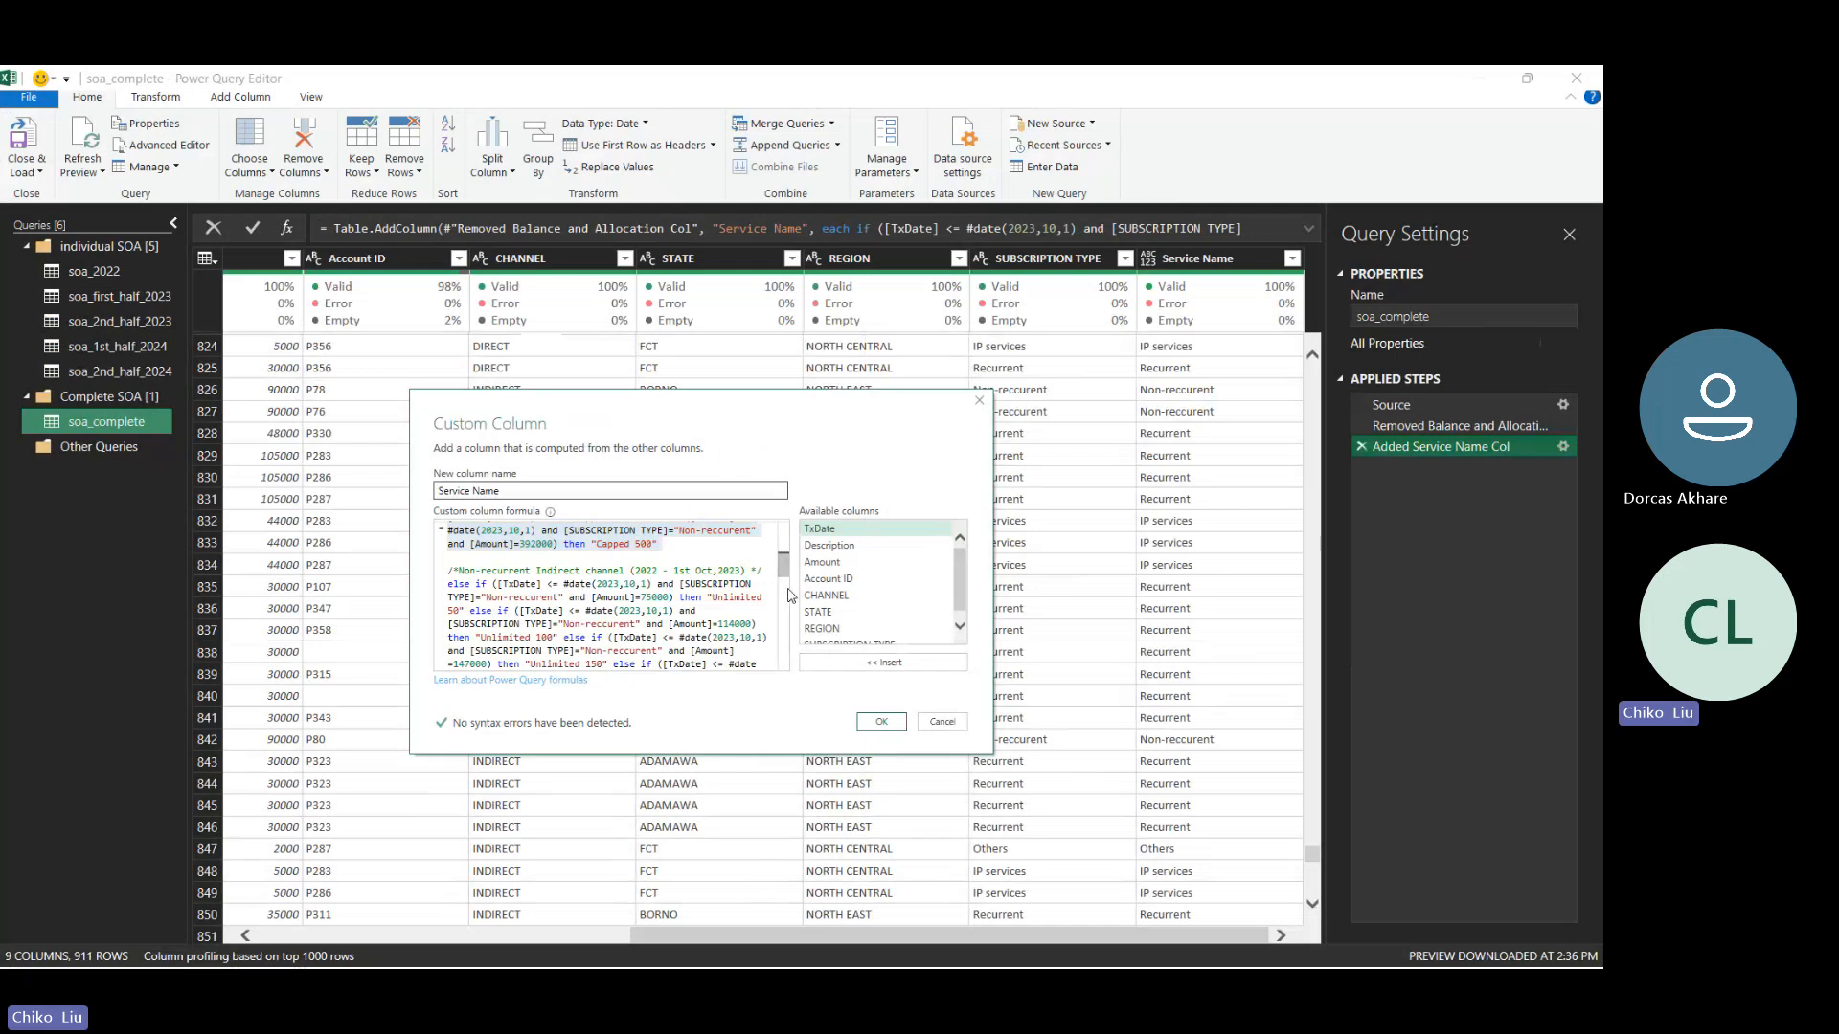
left_click_drag(783, 565, 783, 657)
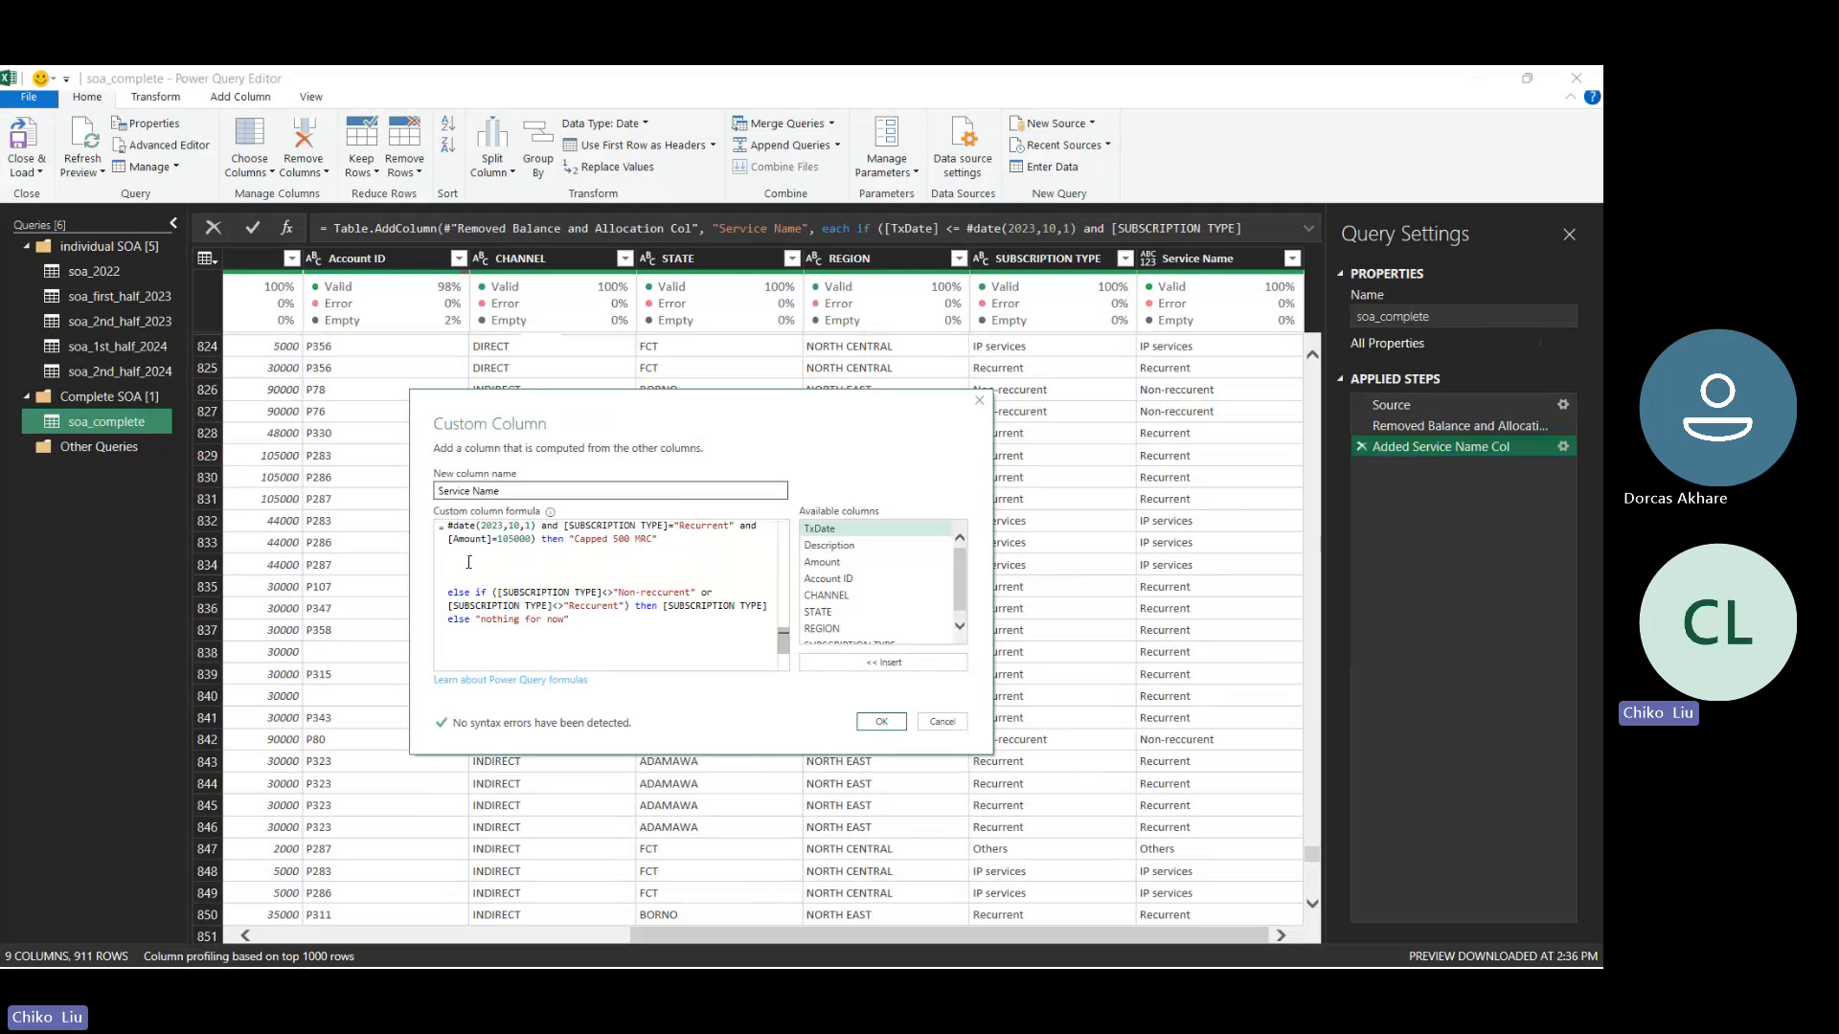
key("ctrl+v")
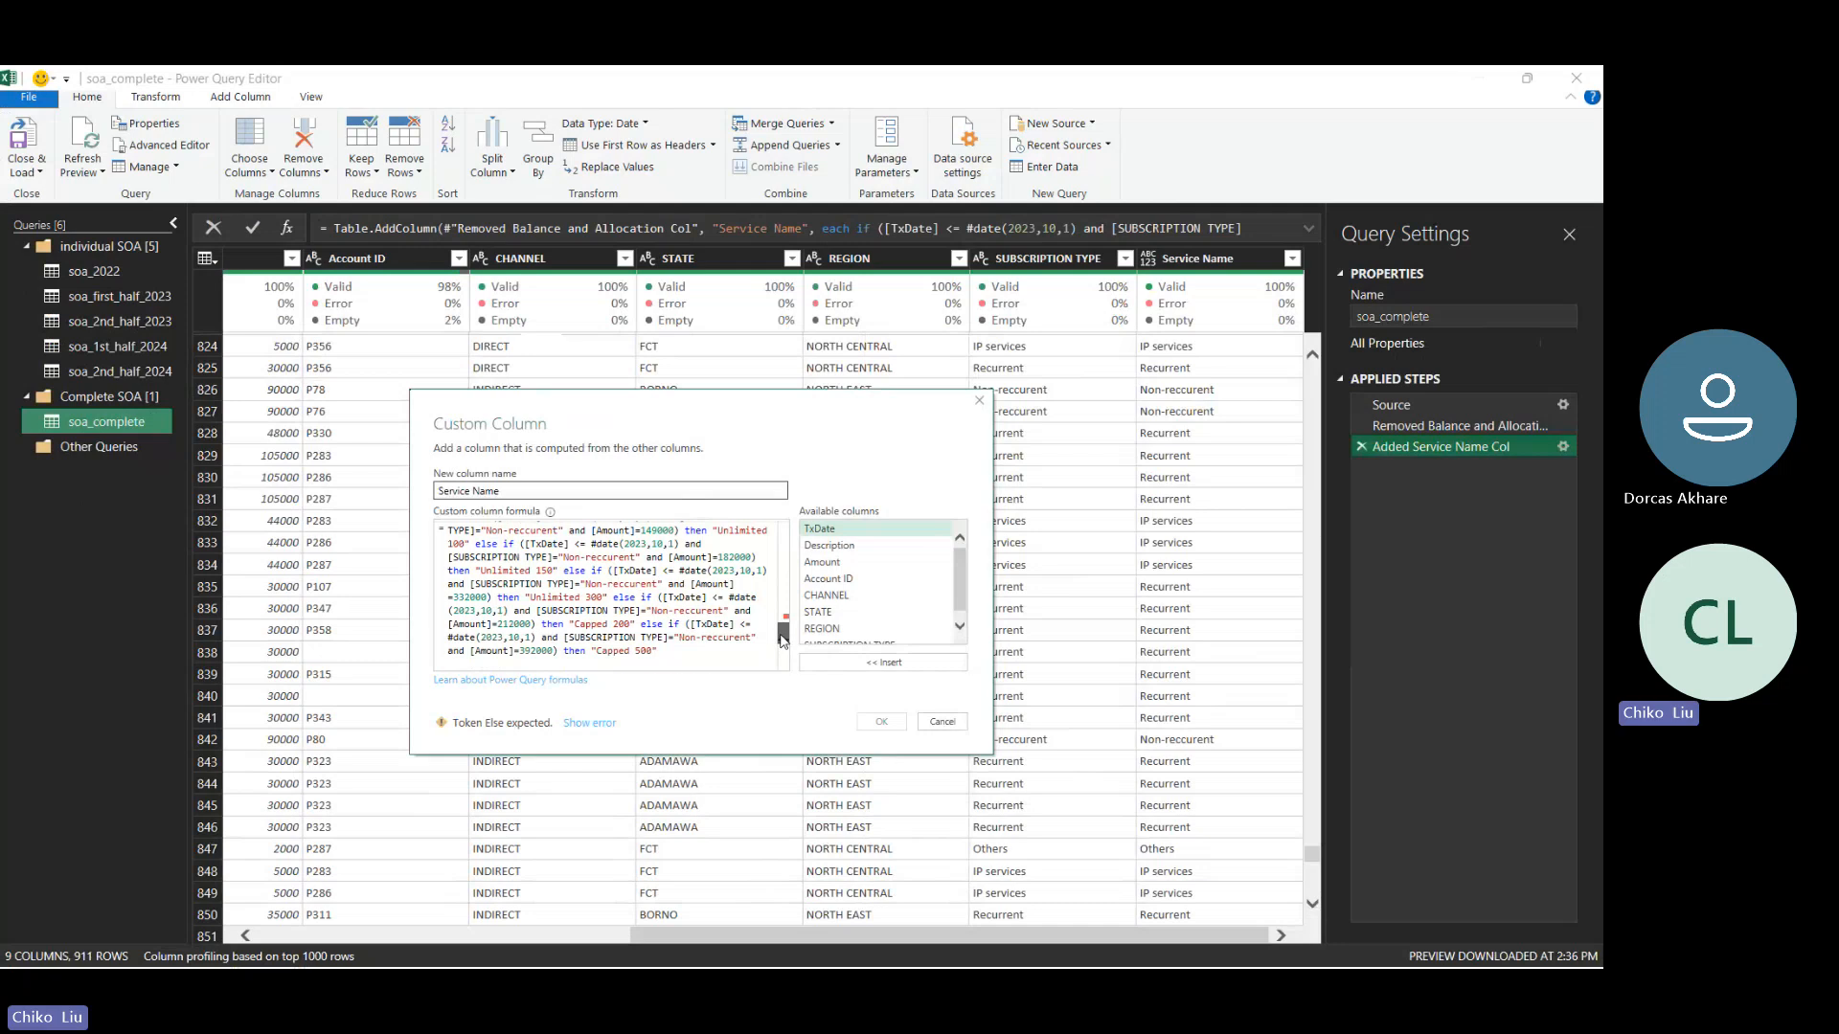
- Add "else" before the first if of the duplicated Non-recurrent Direct channel block
left_click_drag(783, 640, 784, 627)
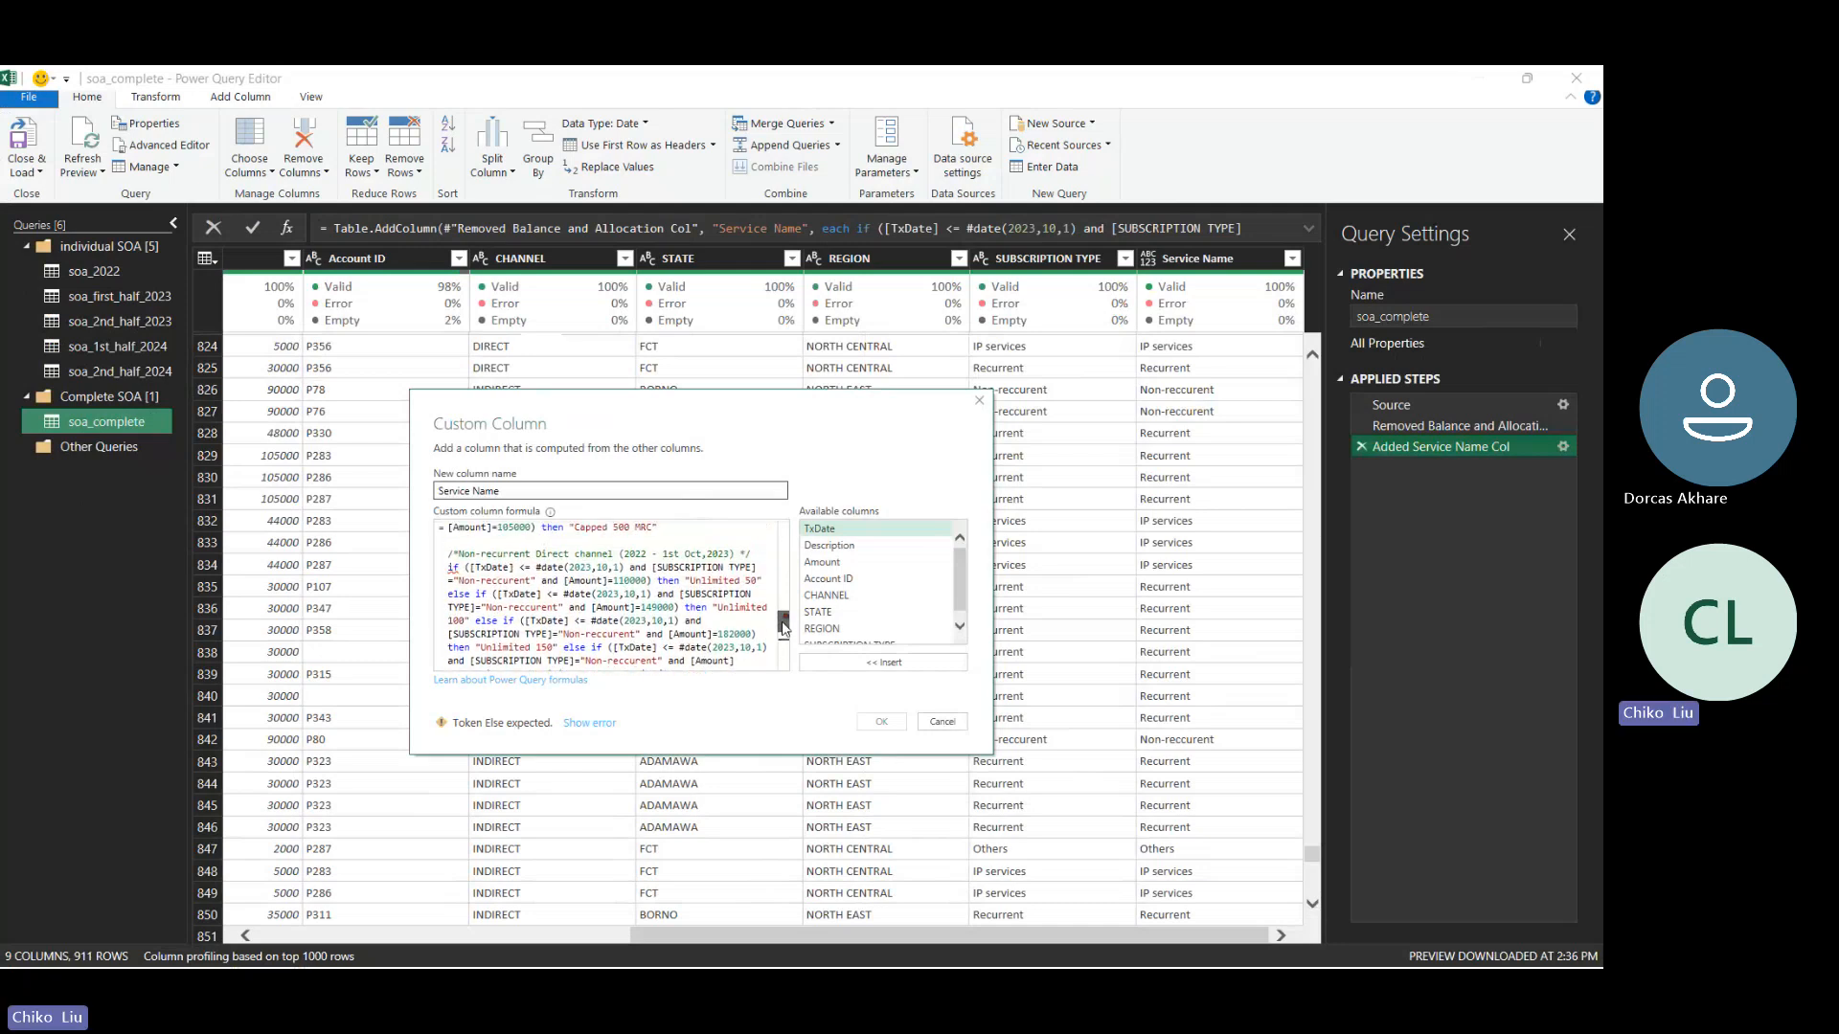
left_click(455, 573)
type("else")
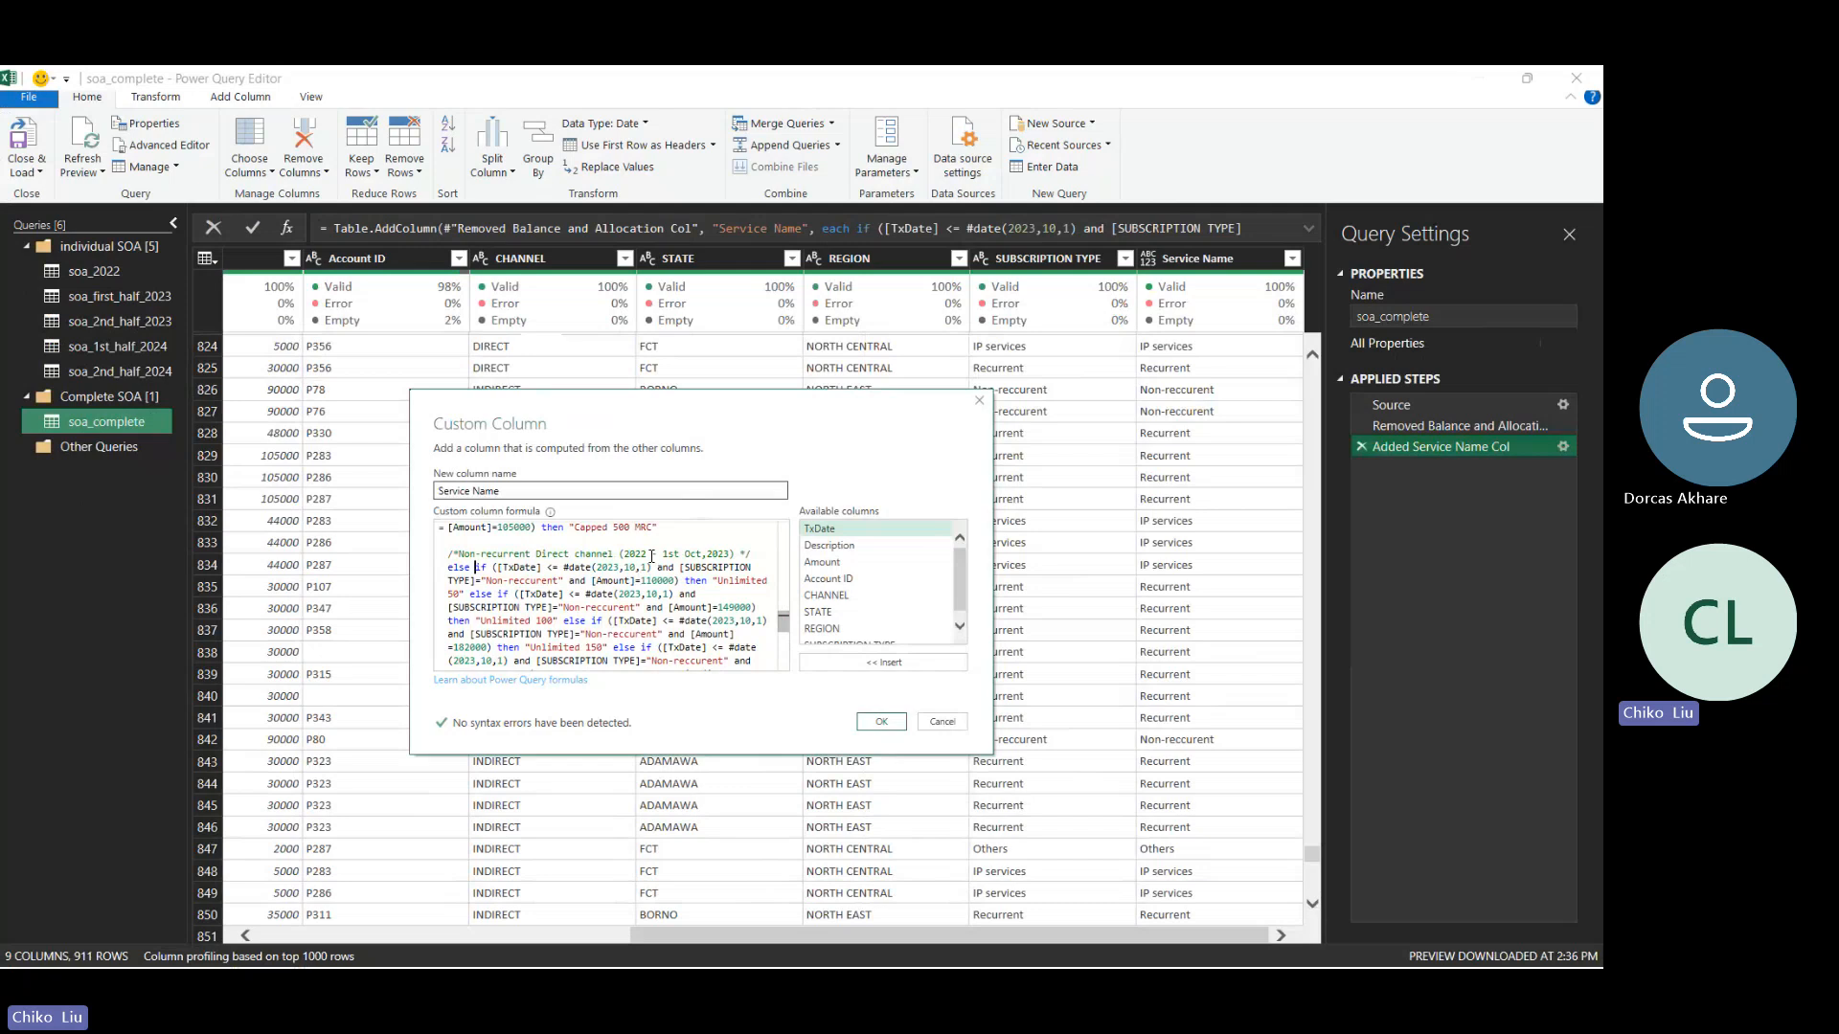
- Change the period in the duplicated Non-recurrent Direct channel comment to "(1st Oct,2023 - 1st April 2024)"
left_click_drag(647, 556, 624, 556)
type("1st")
key("BackSpace")
key("BackSpace")
key("BackSpace")
key("Right")
key("Right")
key("Right")
key("Delete")
key("Delete")
key("Delete")
key("Delete")
type("- 1")
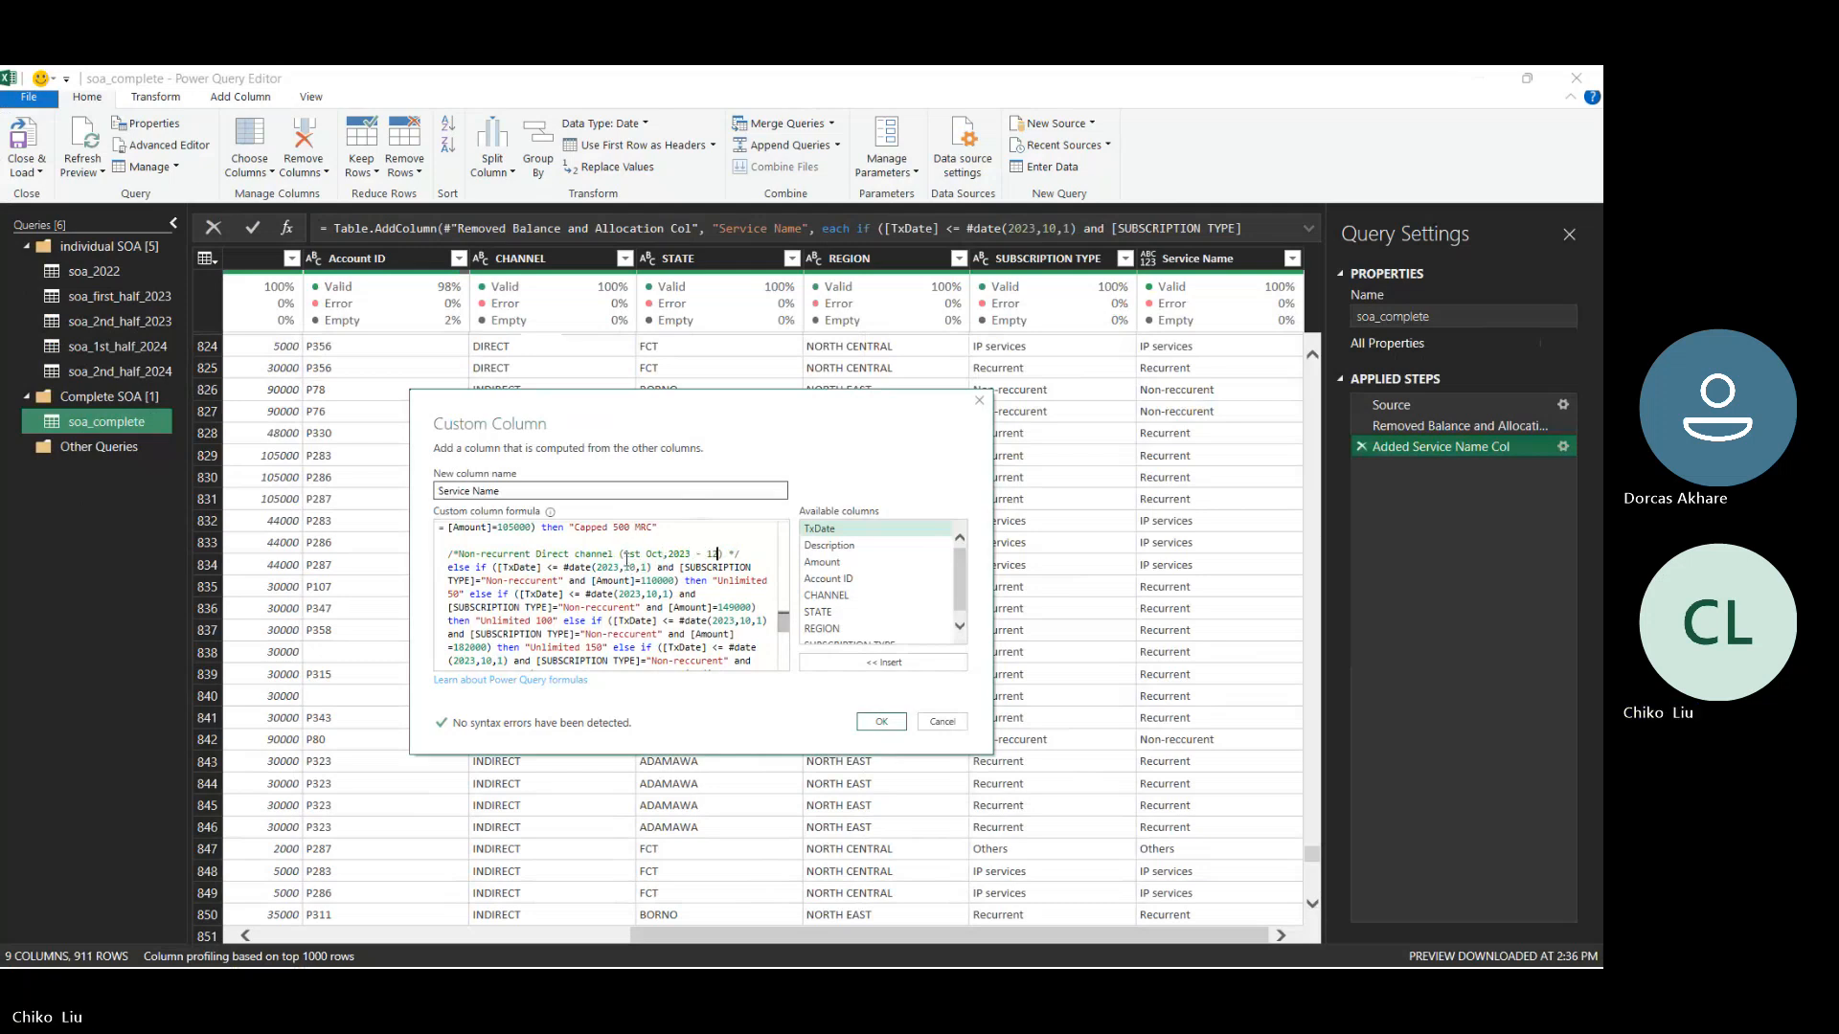
type("st April 202")
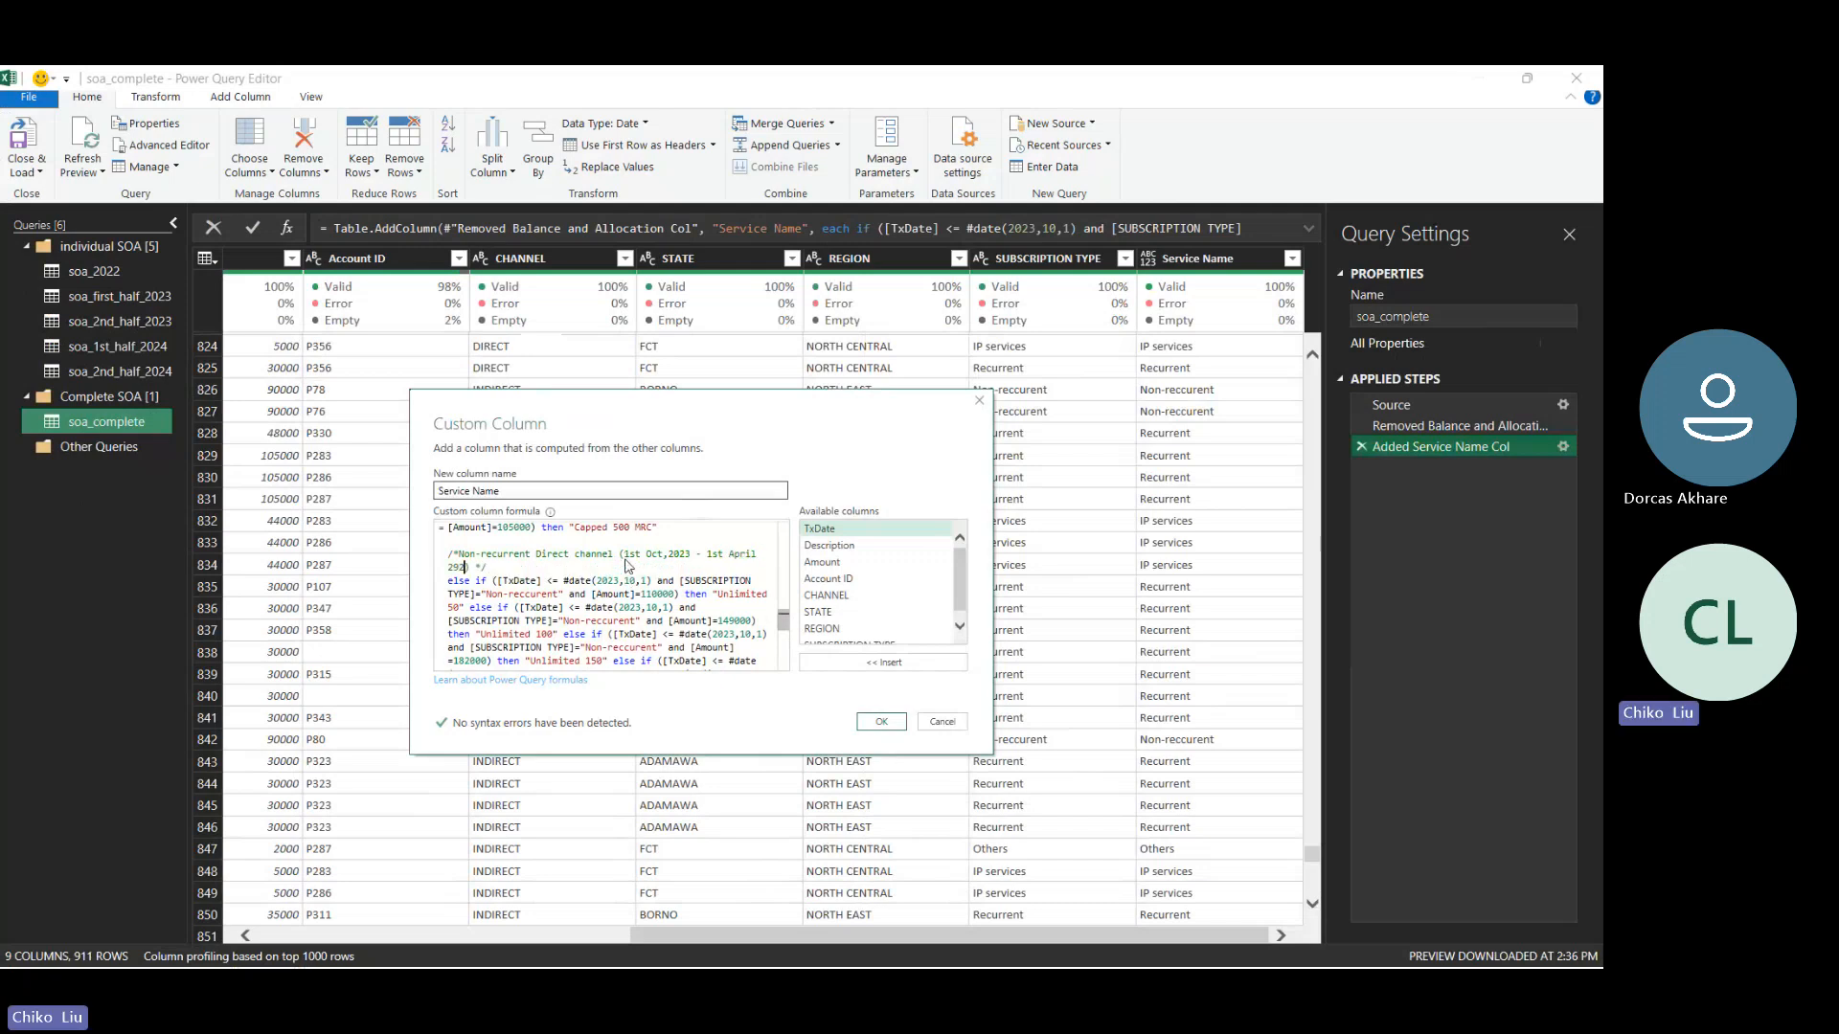
key("BackSpace")
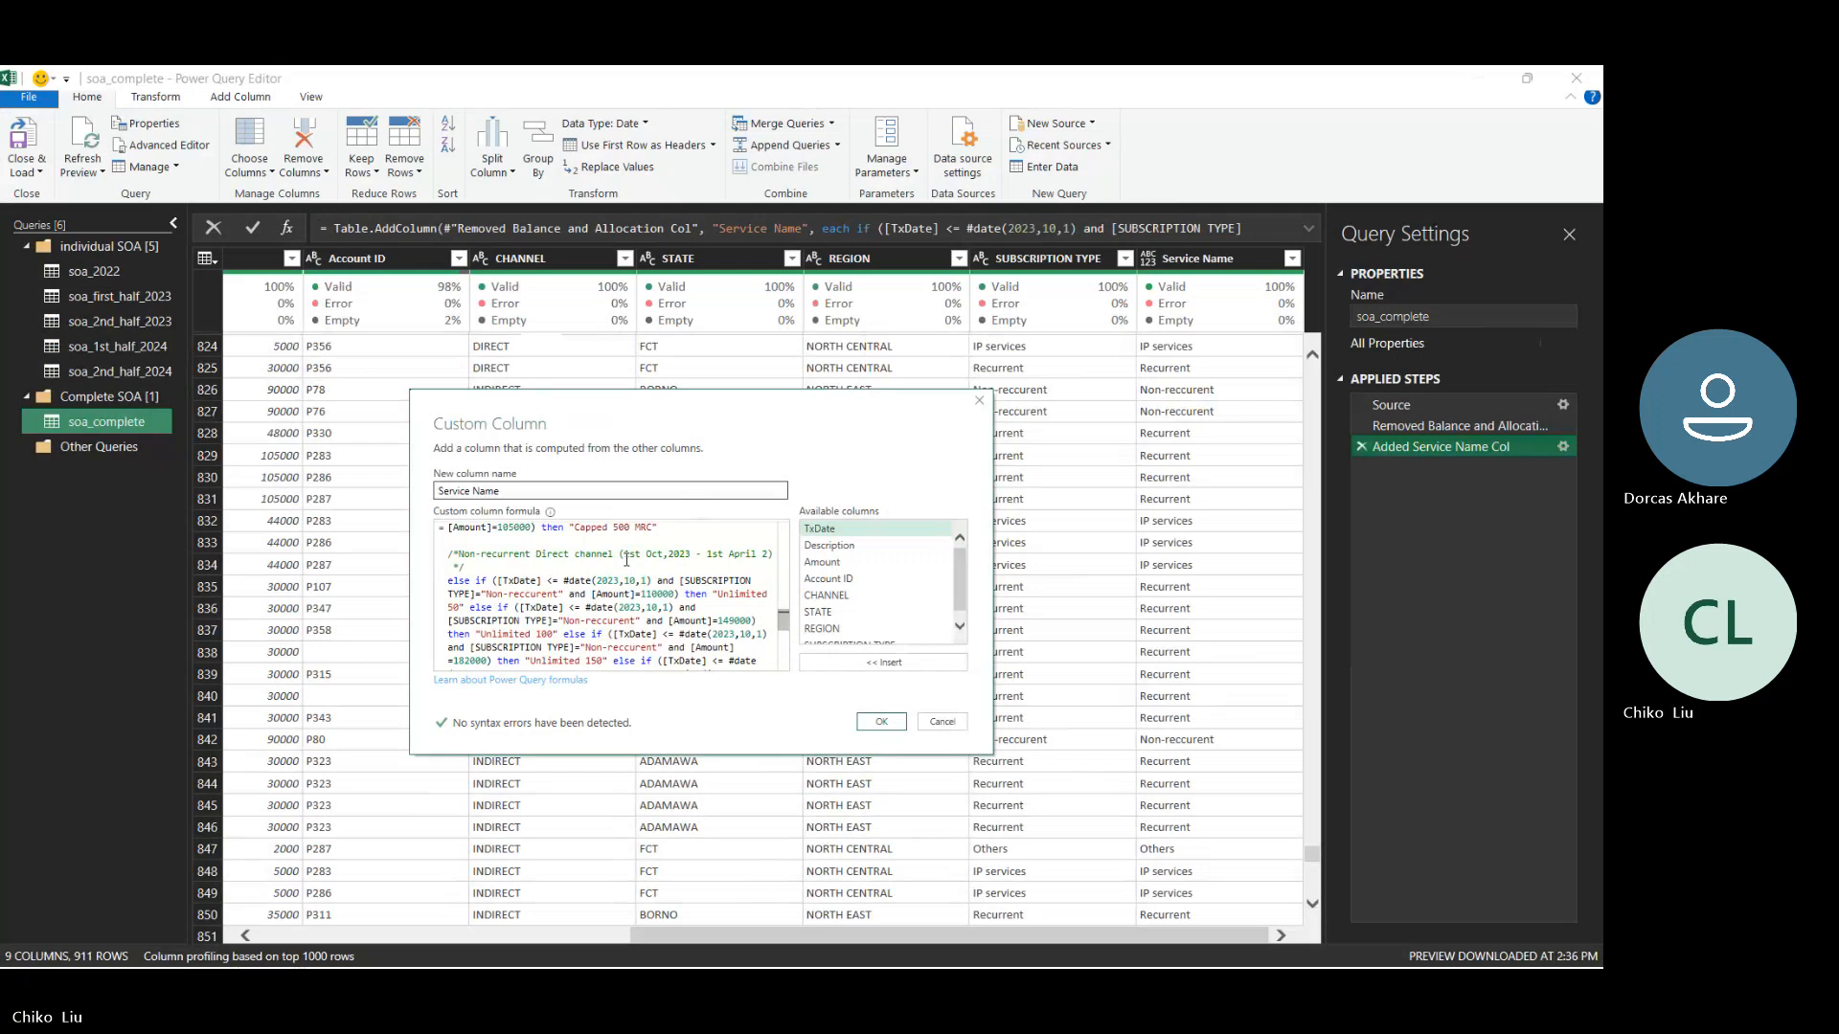
type("024")
key("BackSpace")
type("4")
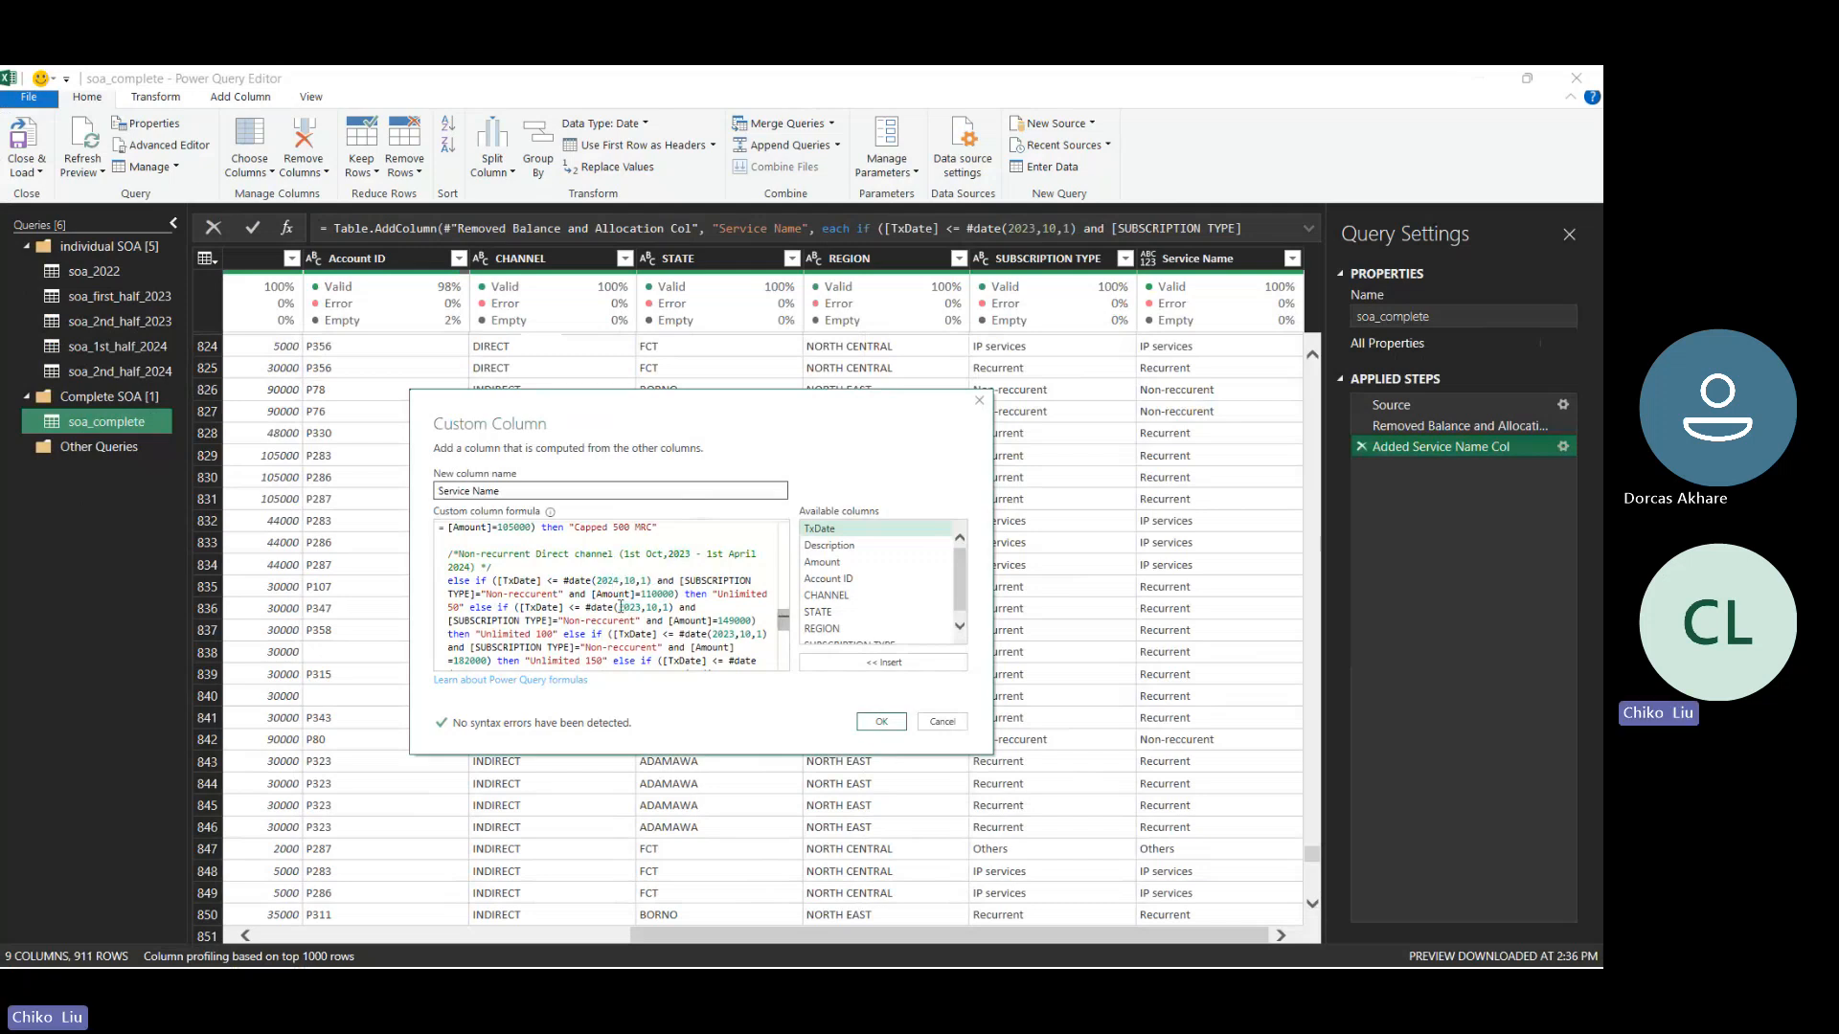
- Set the TxDate cutoff in the duplicated block's "Unlimited 50" condition to #date(2024,4,1)
key("Right")
key("Delete")
key("Delete")
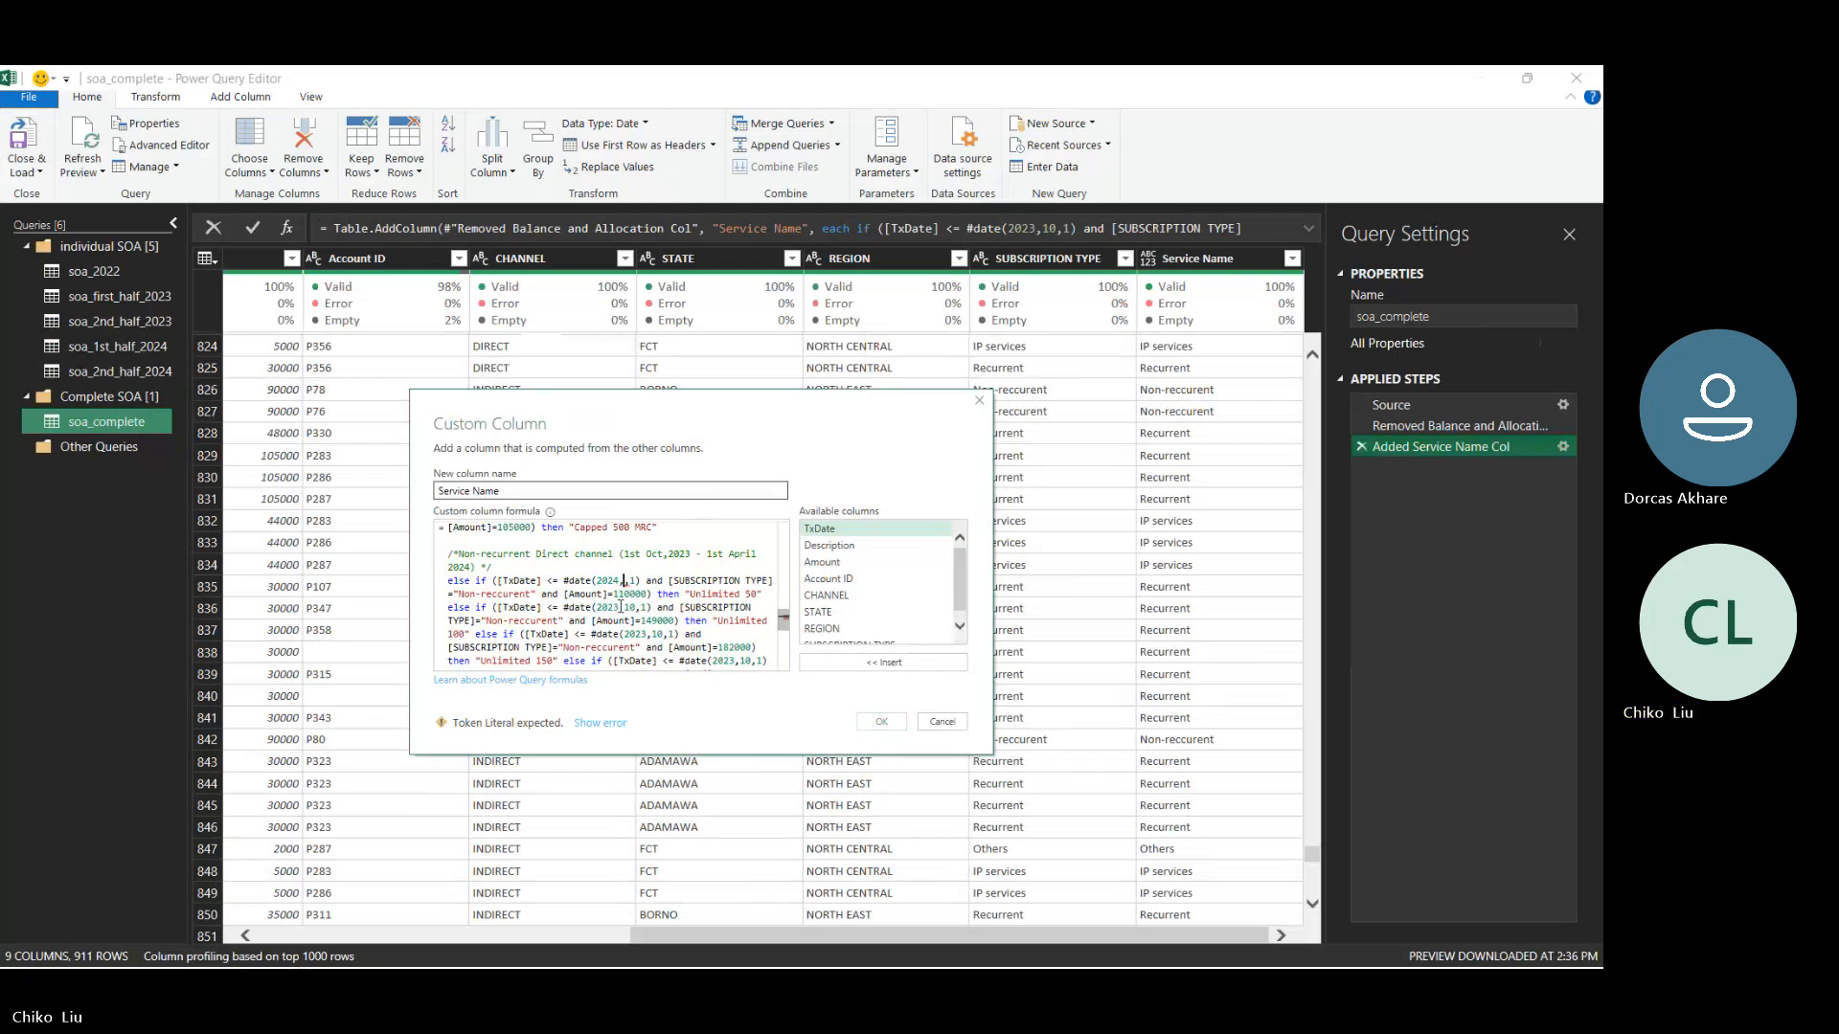
type("4")
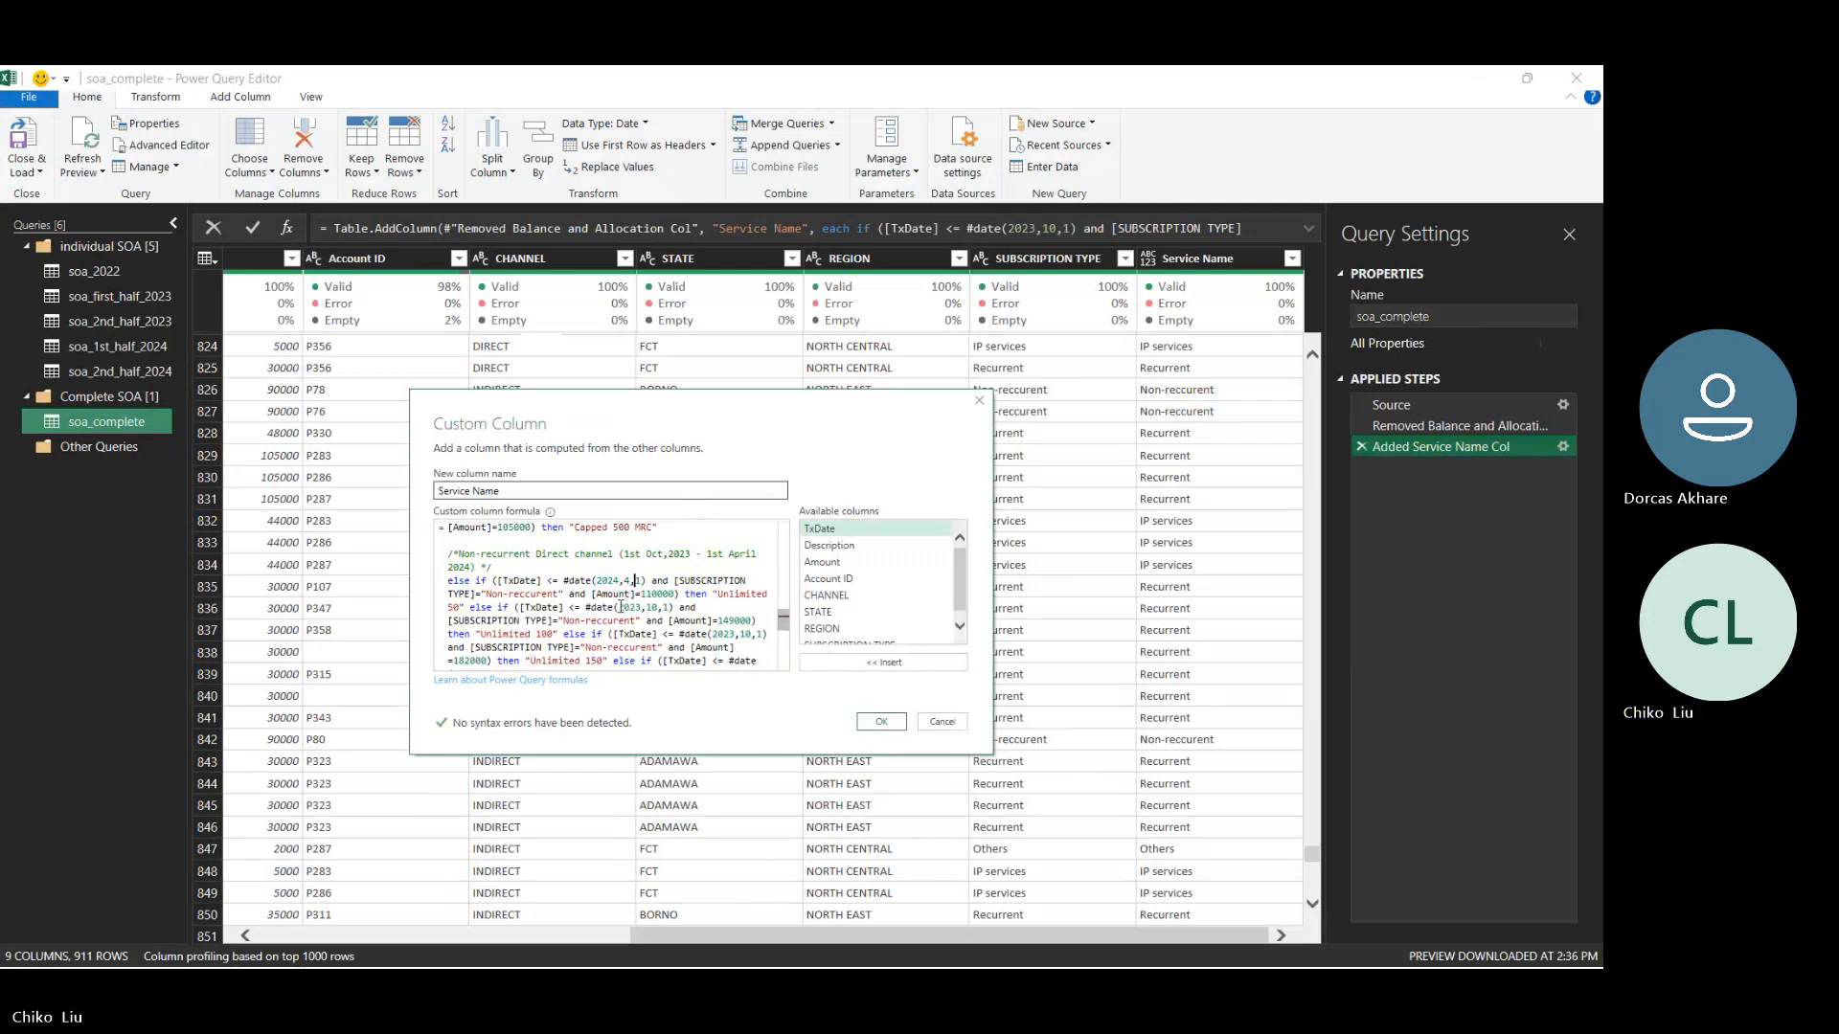
- Copy the 2024,4,1 cutoff date into the duplicated block's "Unlimited 100" and "Unlimited 150" conditions
key("Right")
key("Right")
key("shift+Left")
key("shift+Left")
key("shift+Left")
key("shift+Left")
key("shift+Left")
key("shift+Left")
key("shift+Left")
key("shift+Left")
key("ctrl+c")
left_click_drag(619, 608, 668, 609)
key("ctrl+v")
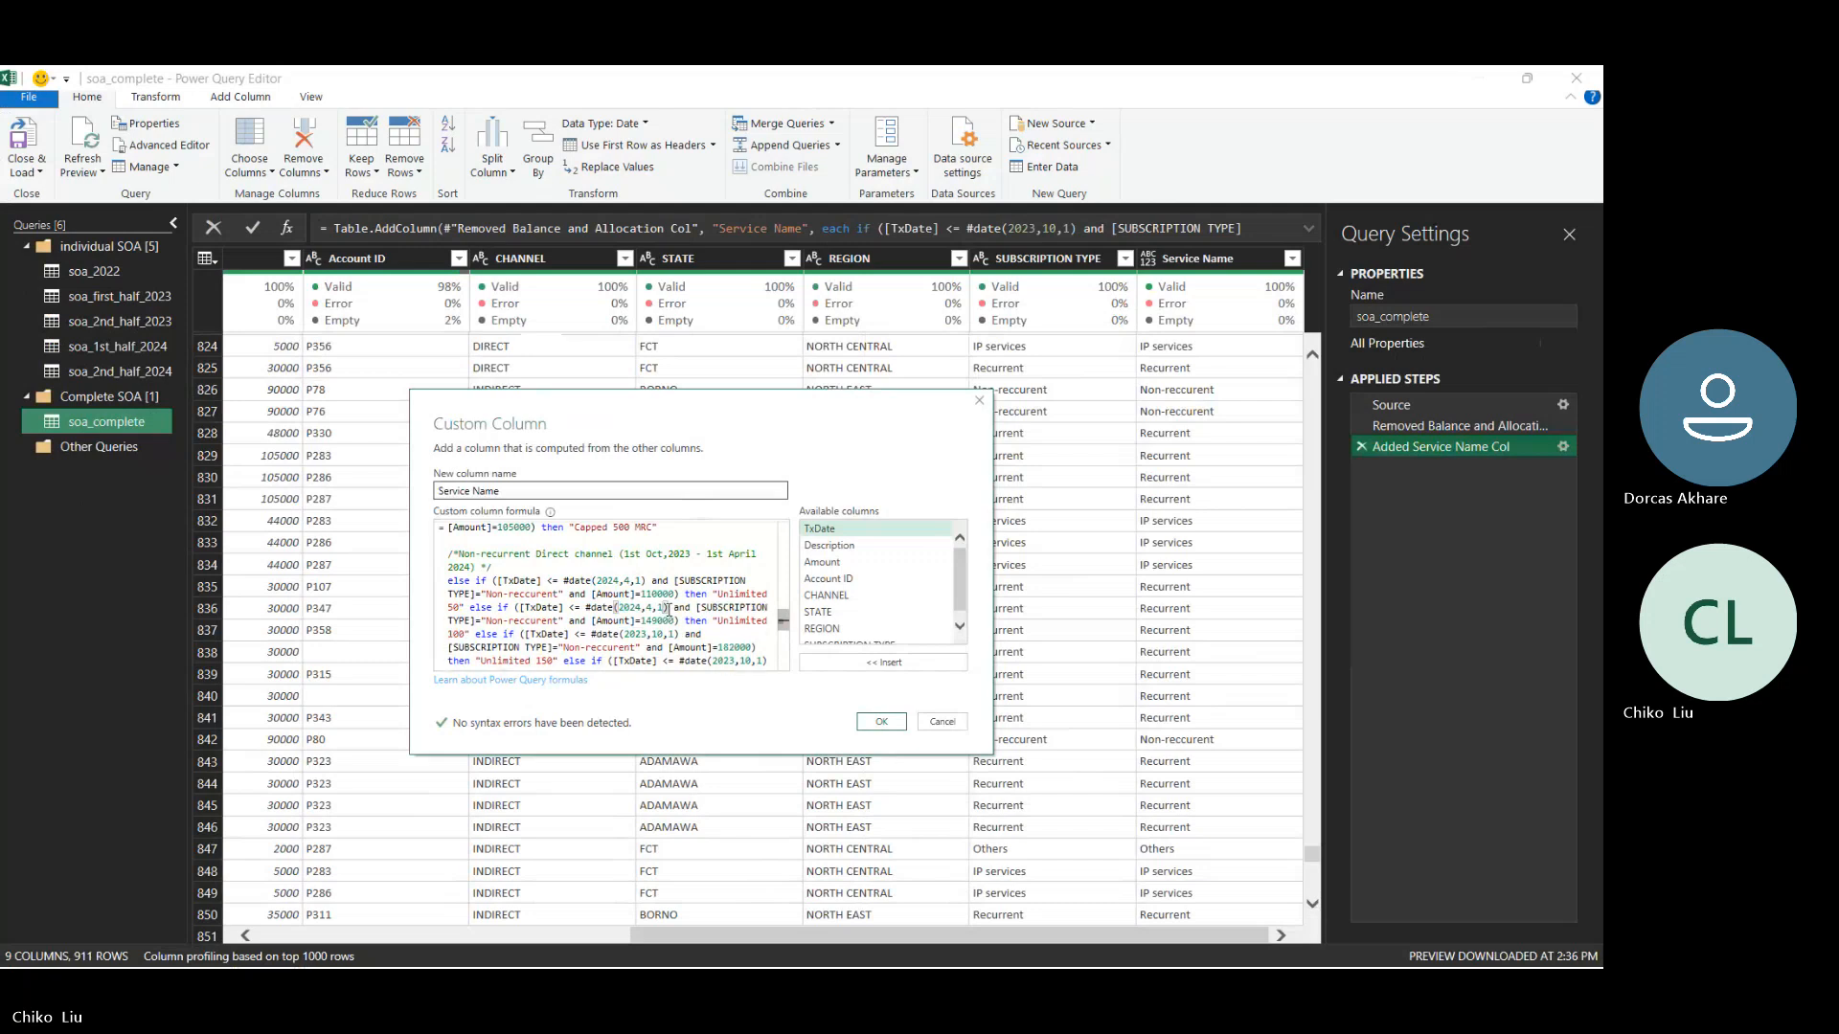
left_click_drag(622, 634, 676, 634)
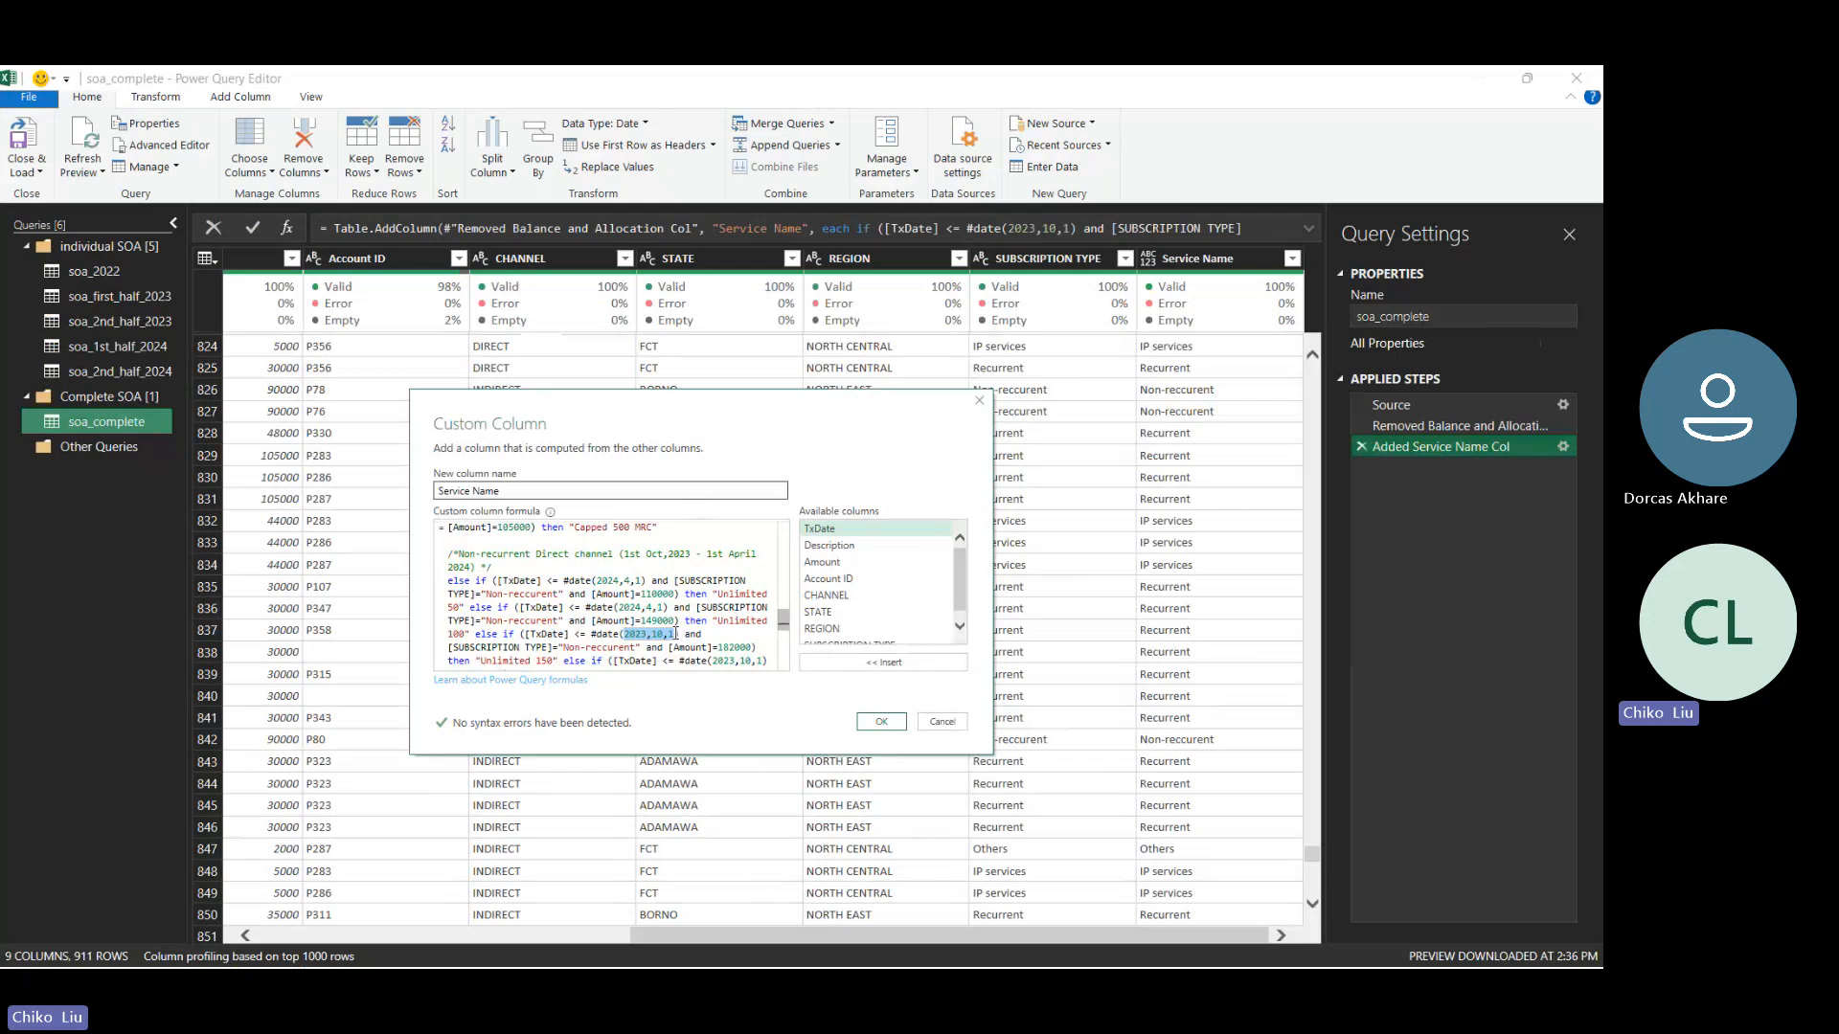
key("ctrl+v")
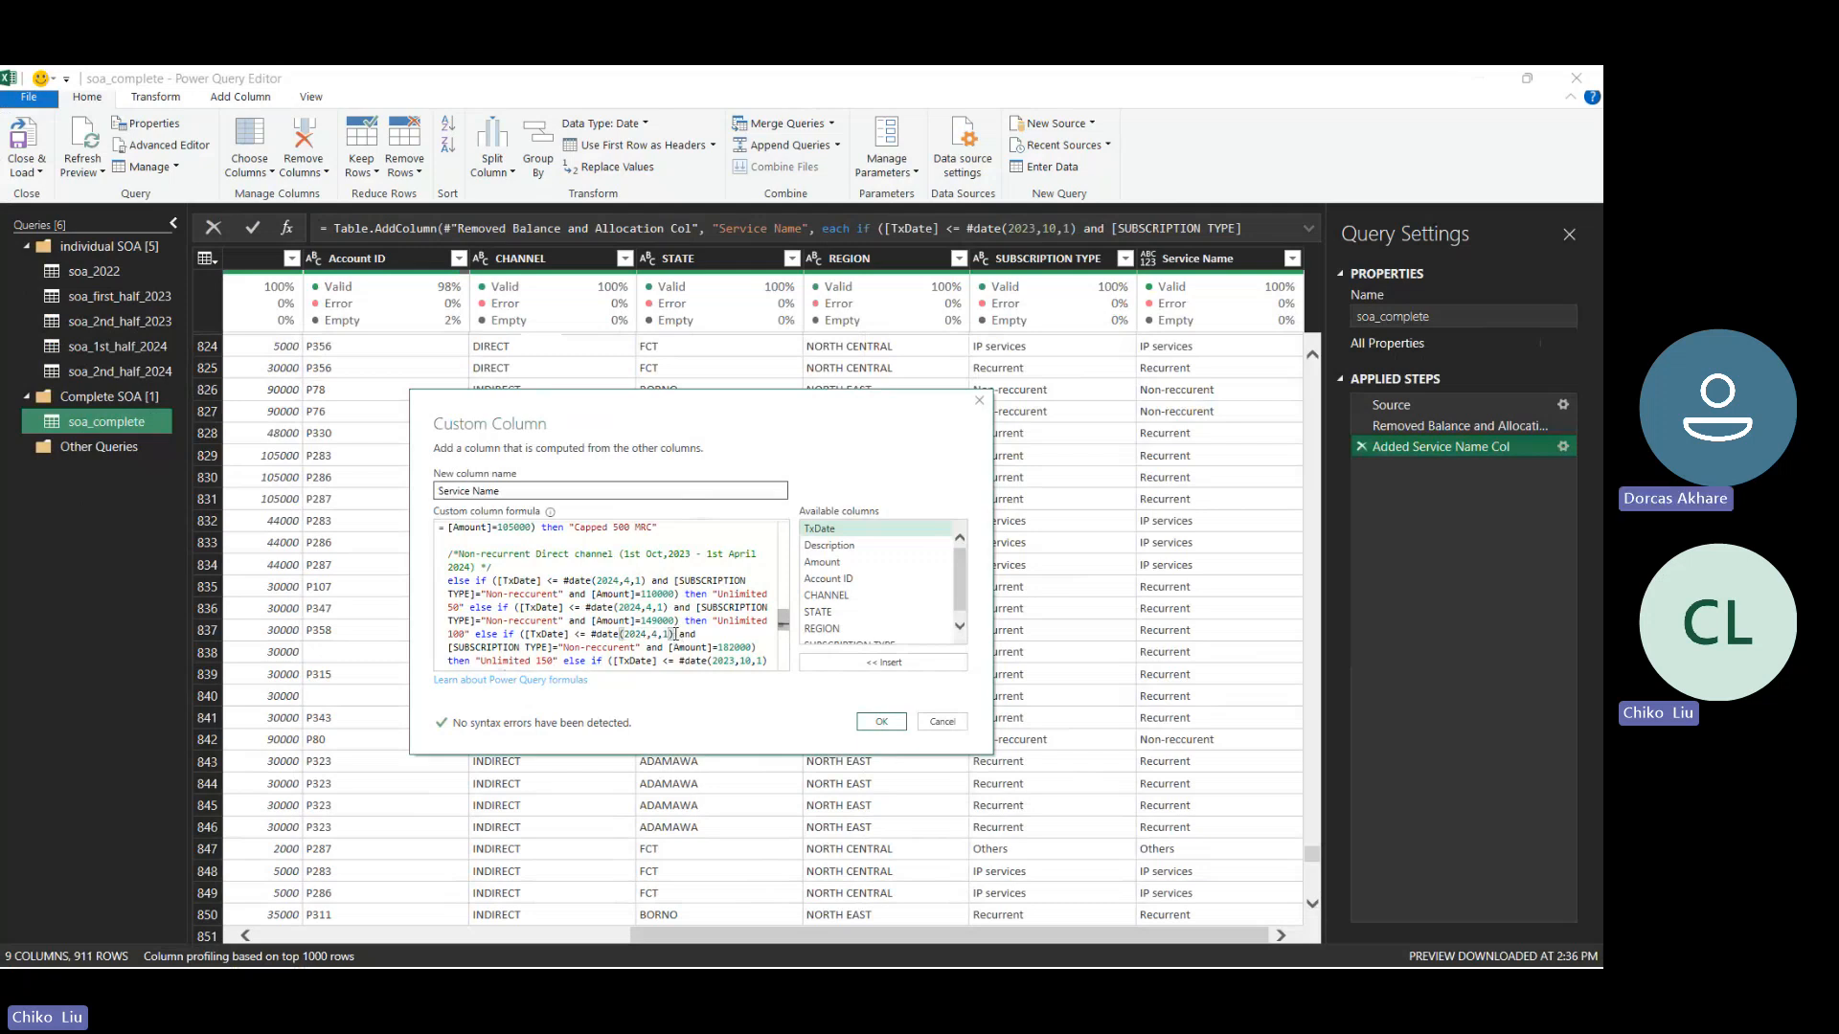
- Replace the cutoff dates in the duplicated block's "Unlimited 300", "Capped 200" and "Capped 500" conditions with the copied 2024,4,1
scroll(777, 623, "down", 3)
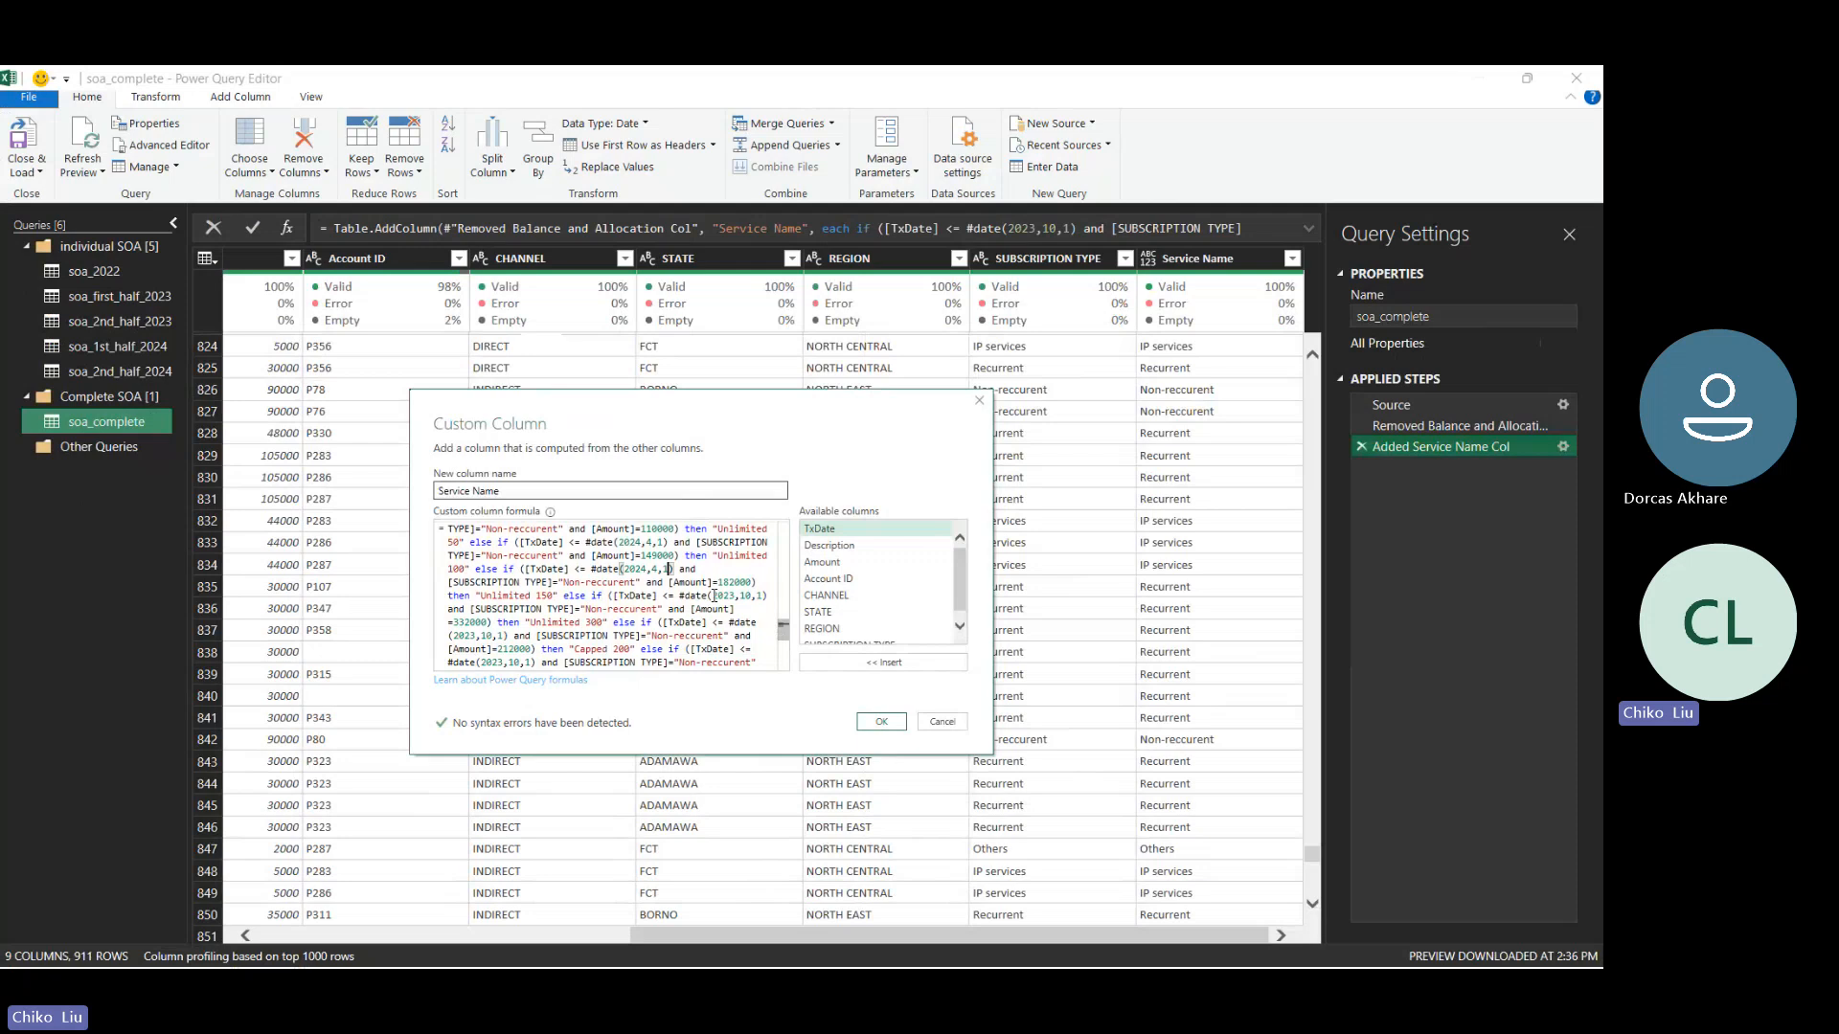
left_click_drag(711, 595, 763, 596)
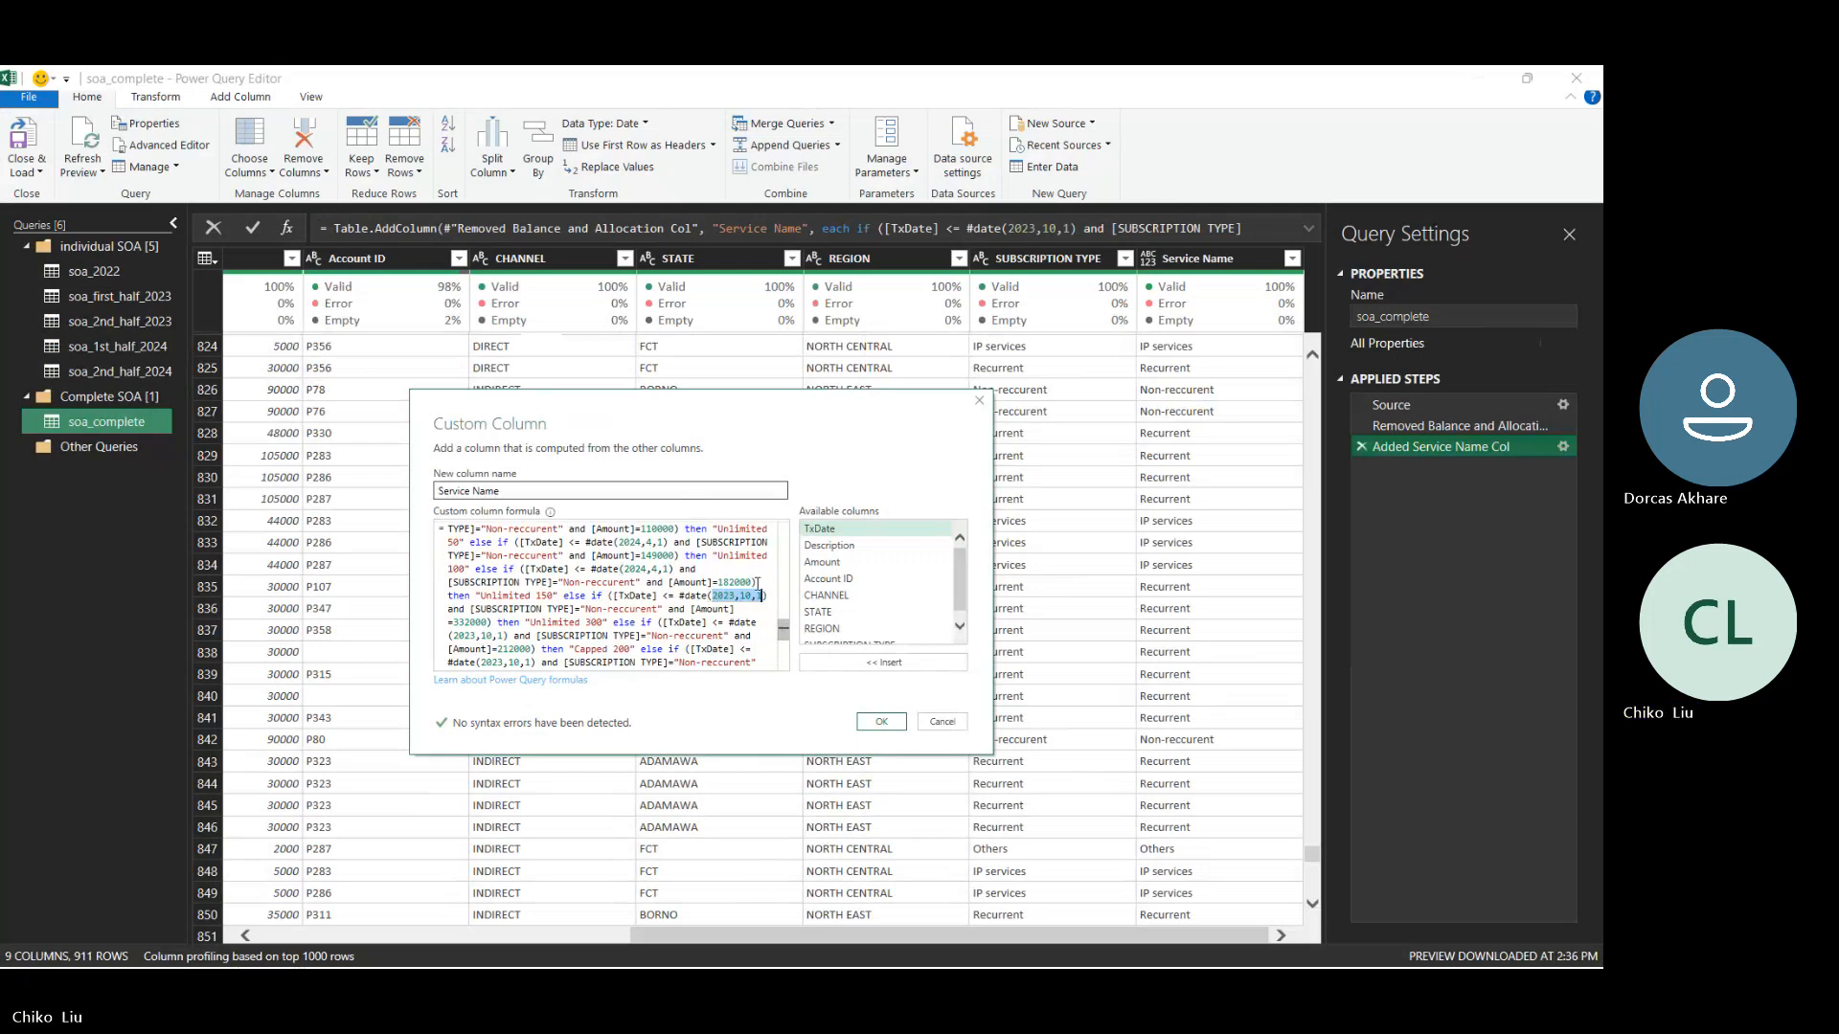
key("ctrl+v")
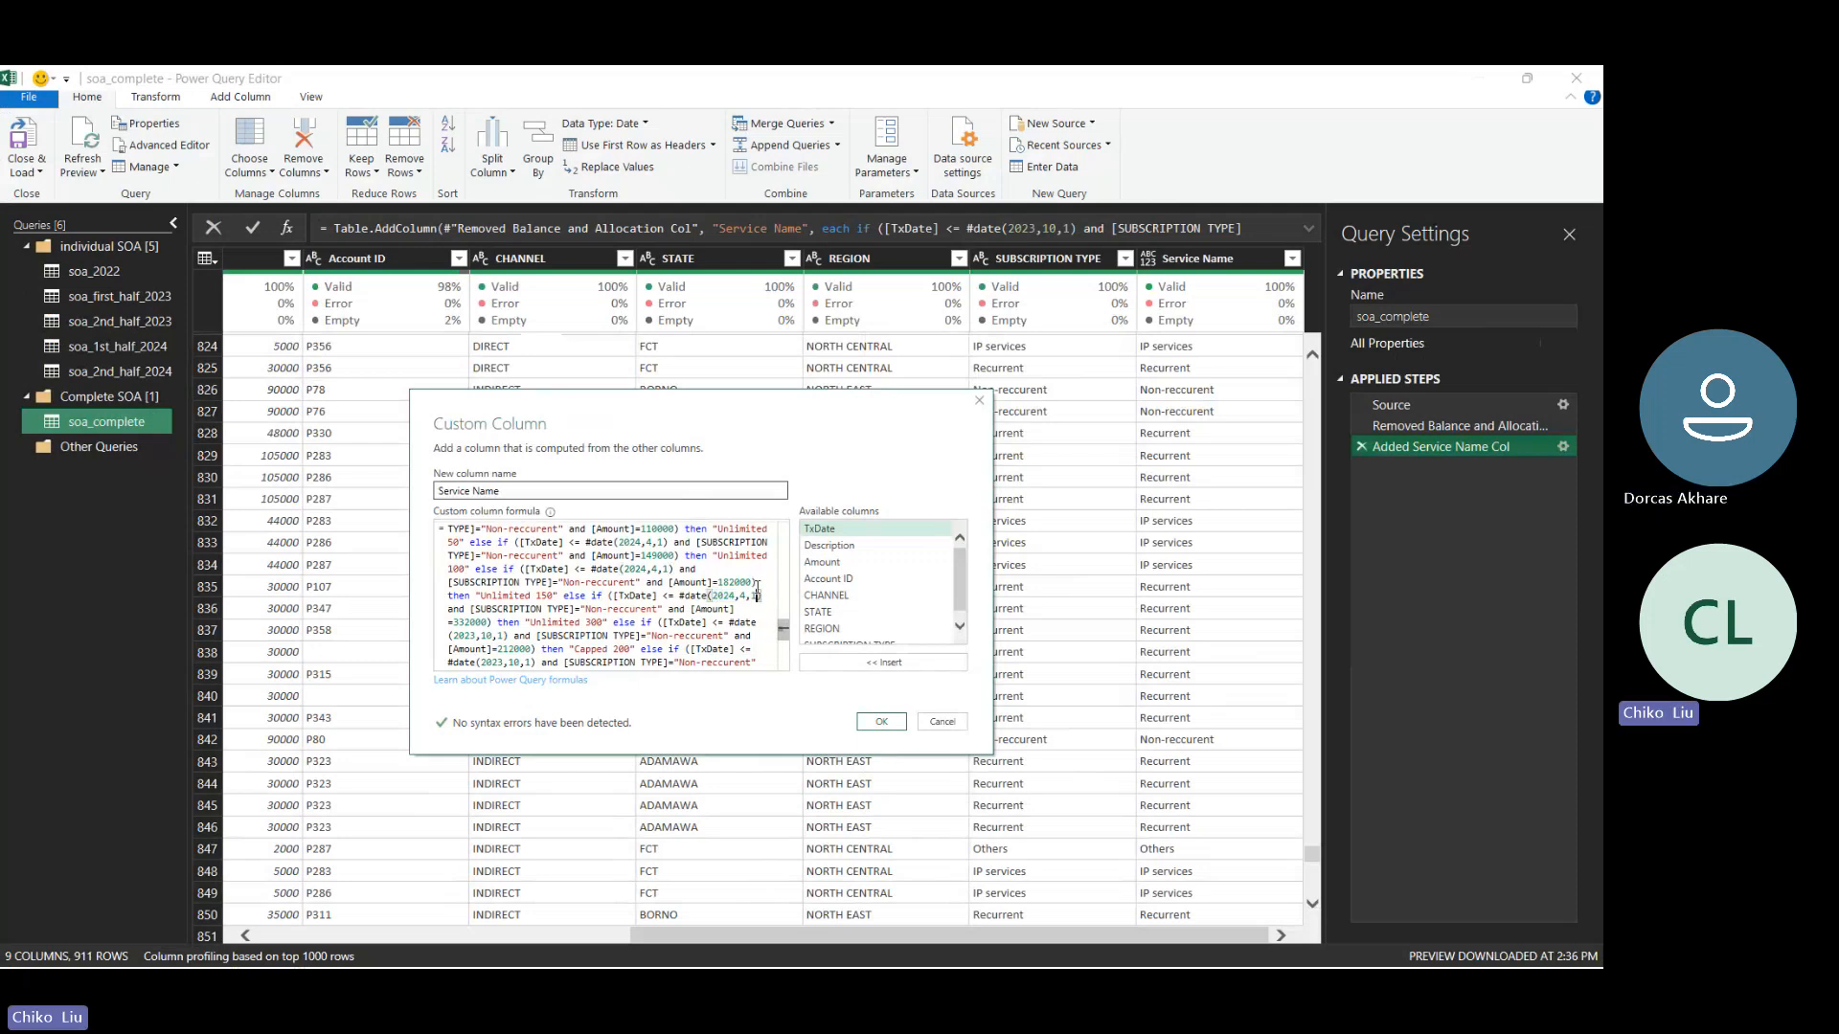
left_click_drag(502, 635, 455, 635)
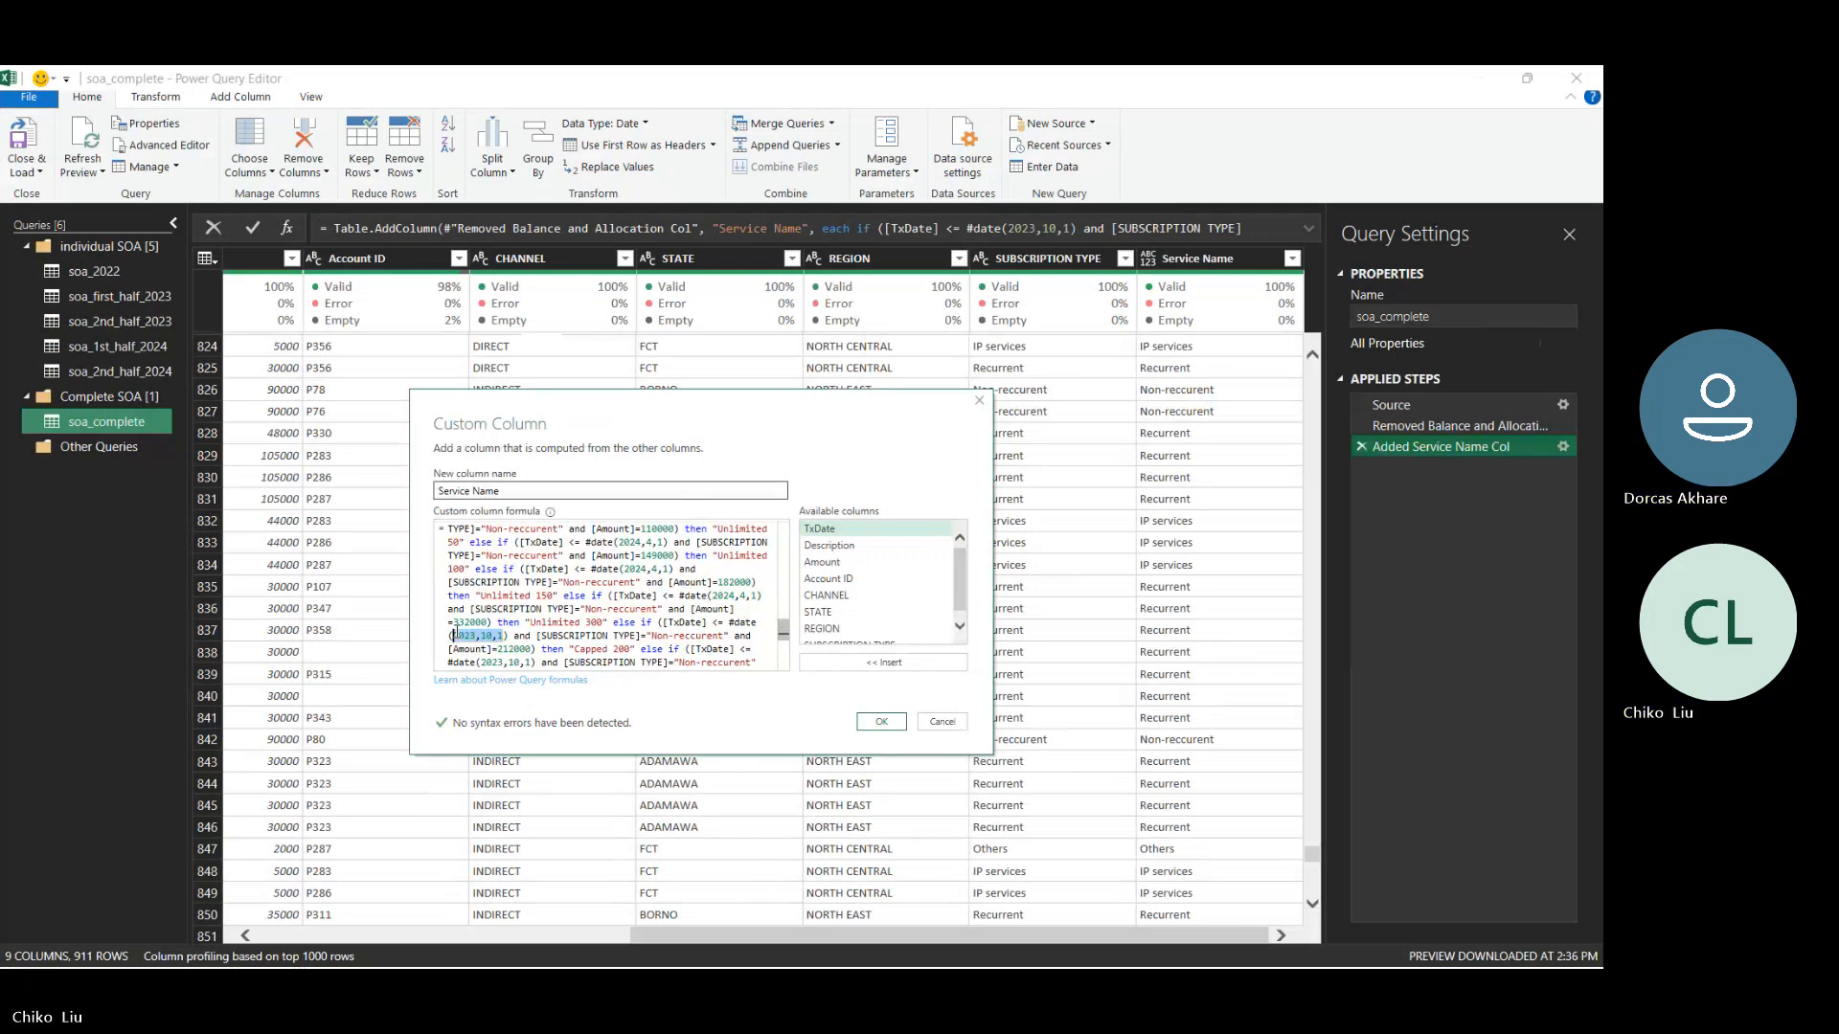
type("2024,4,1")
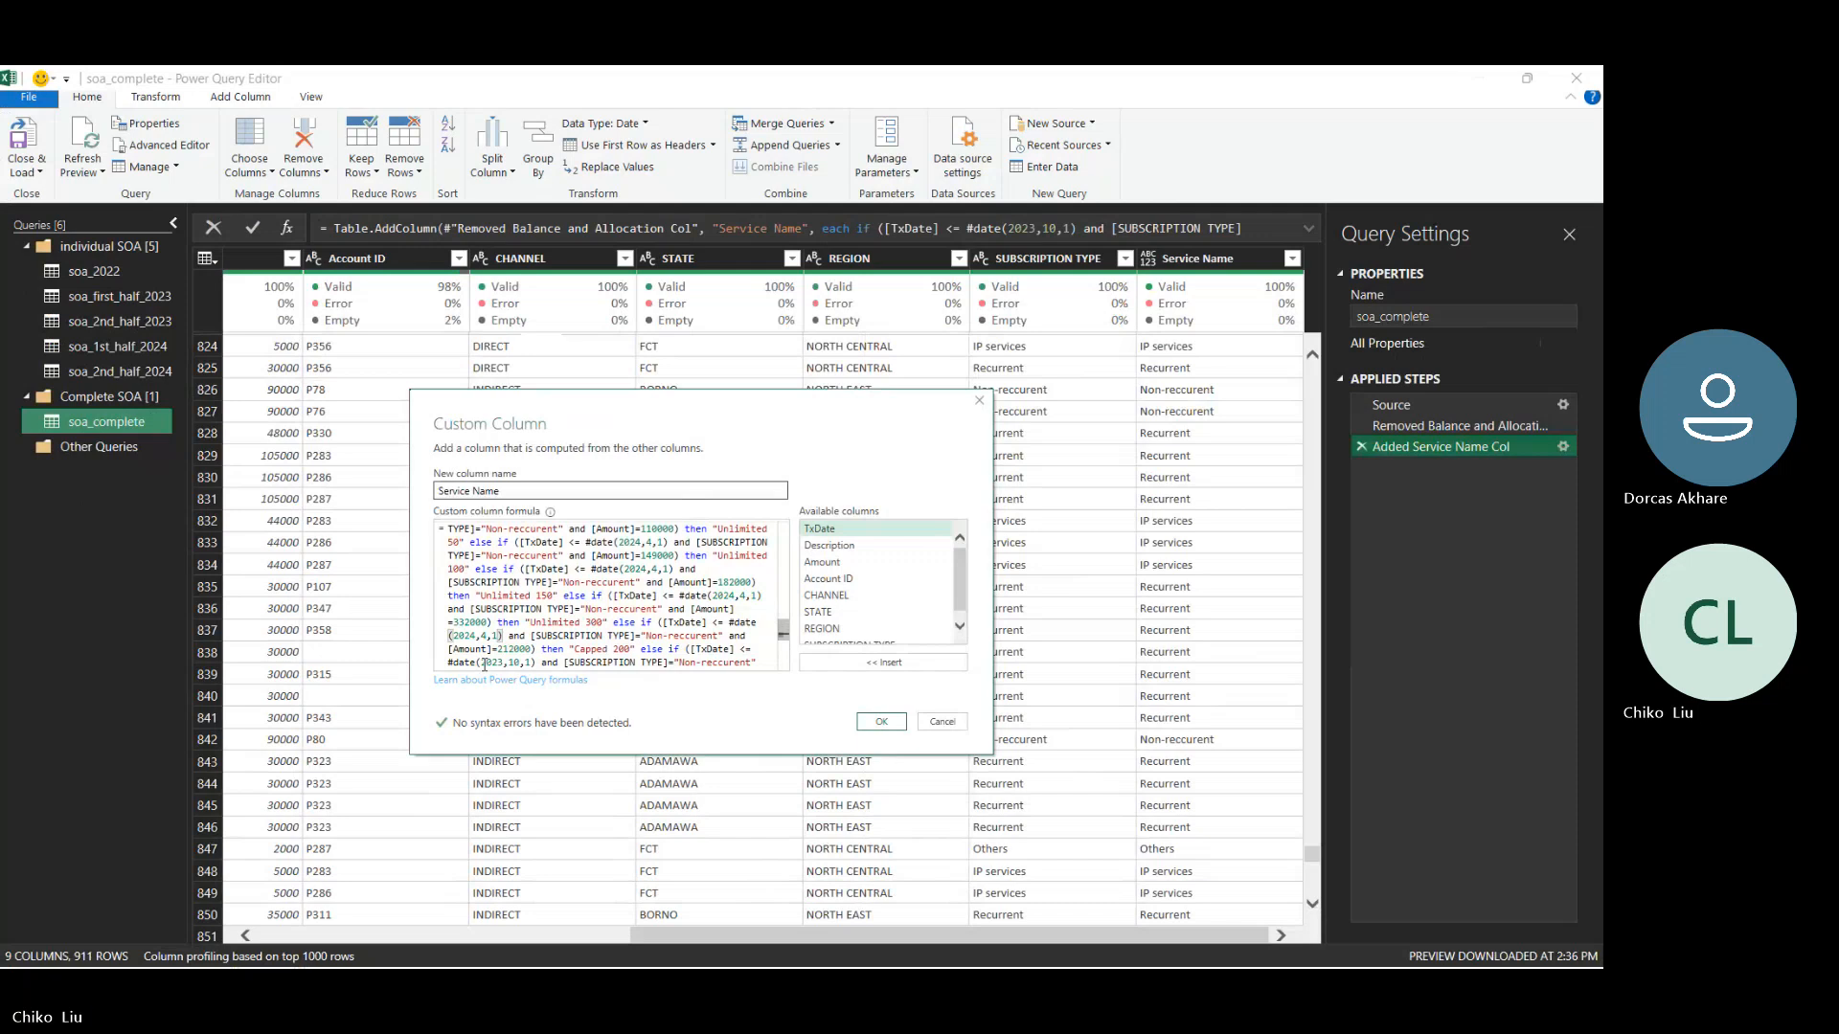
left_click_drag(481, 662, 533, 584)
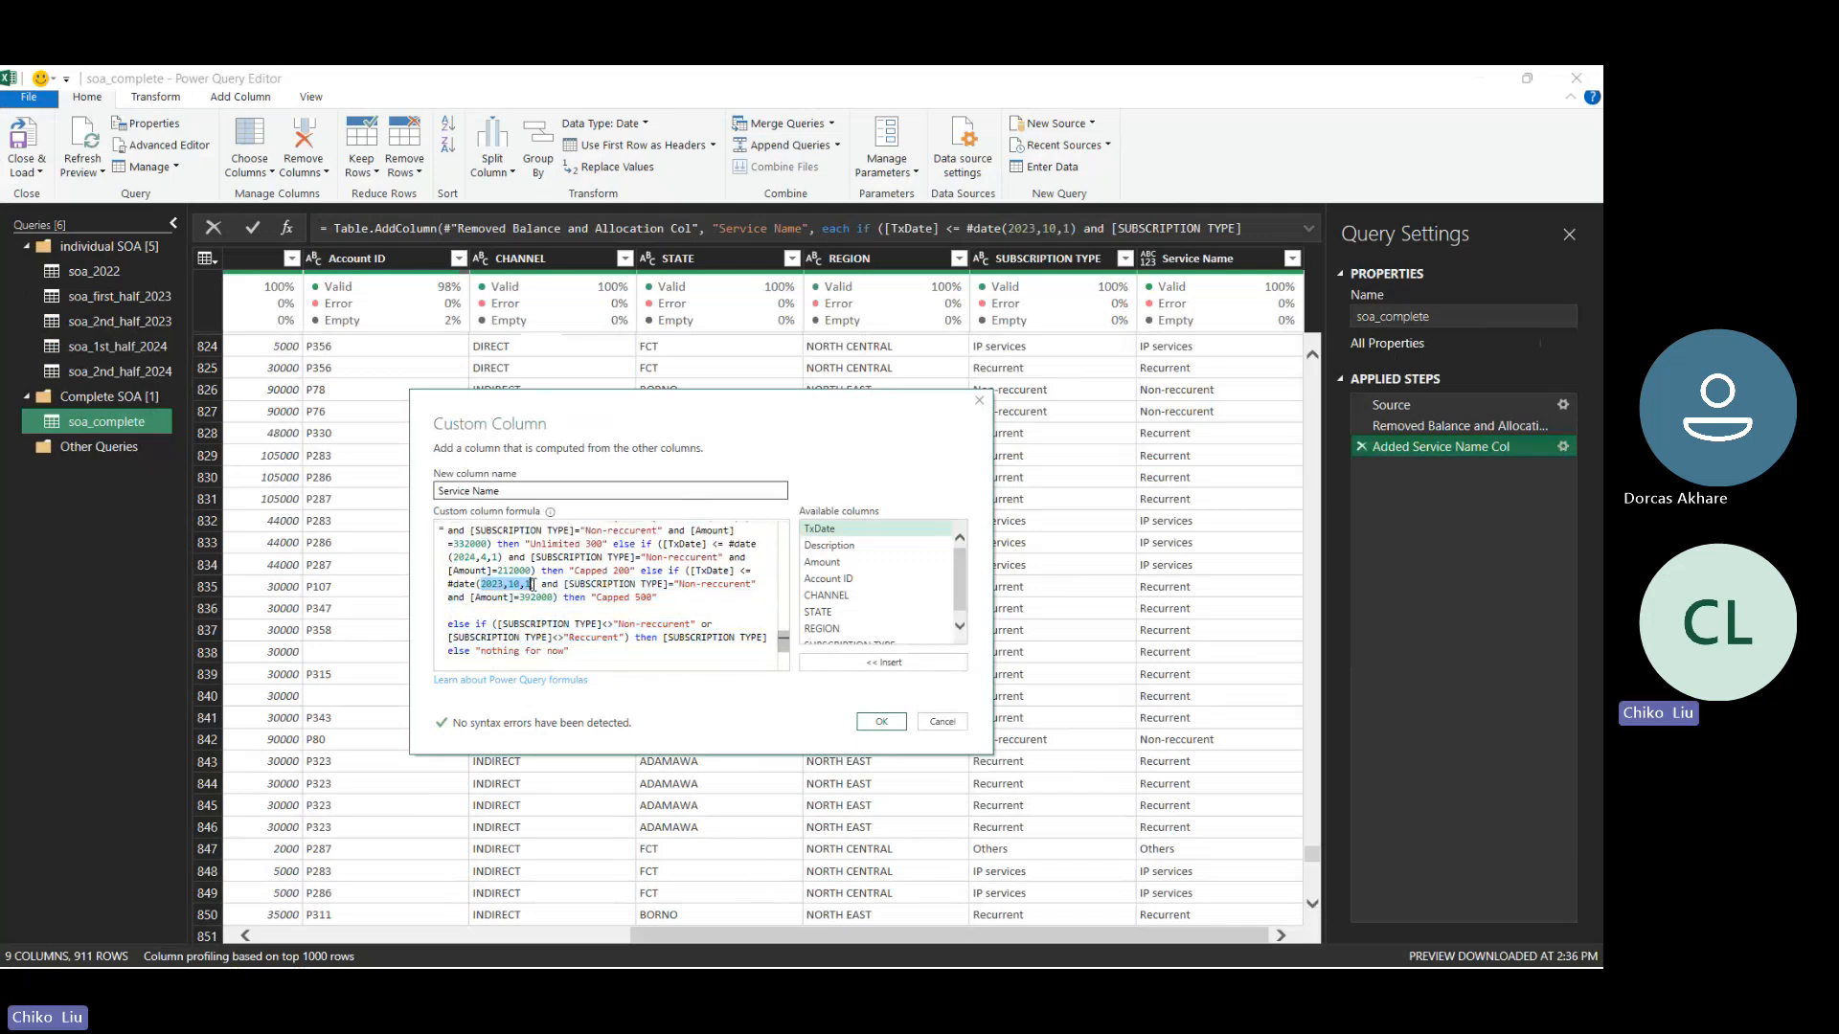
type("2024,4,1")
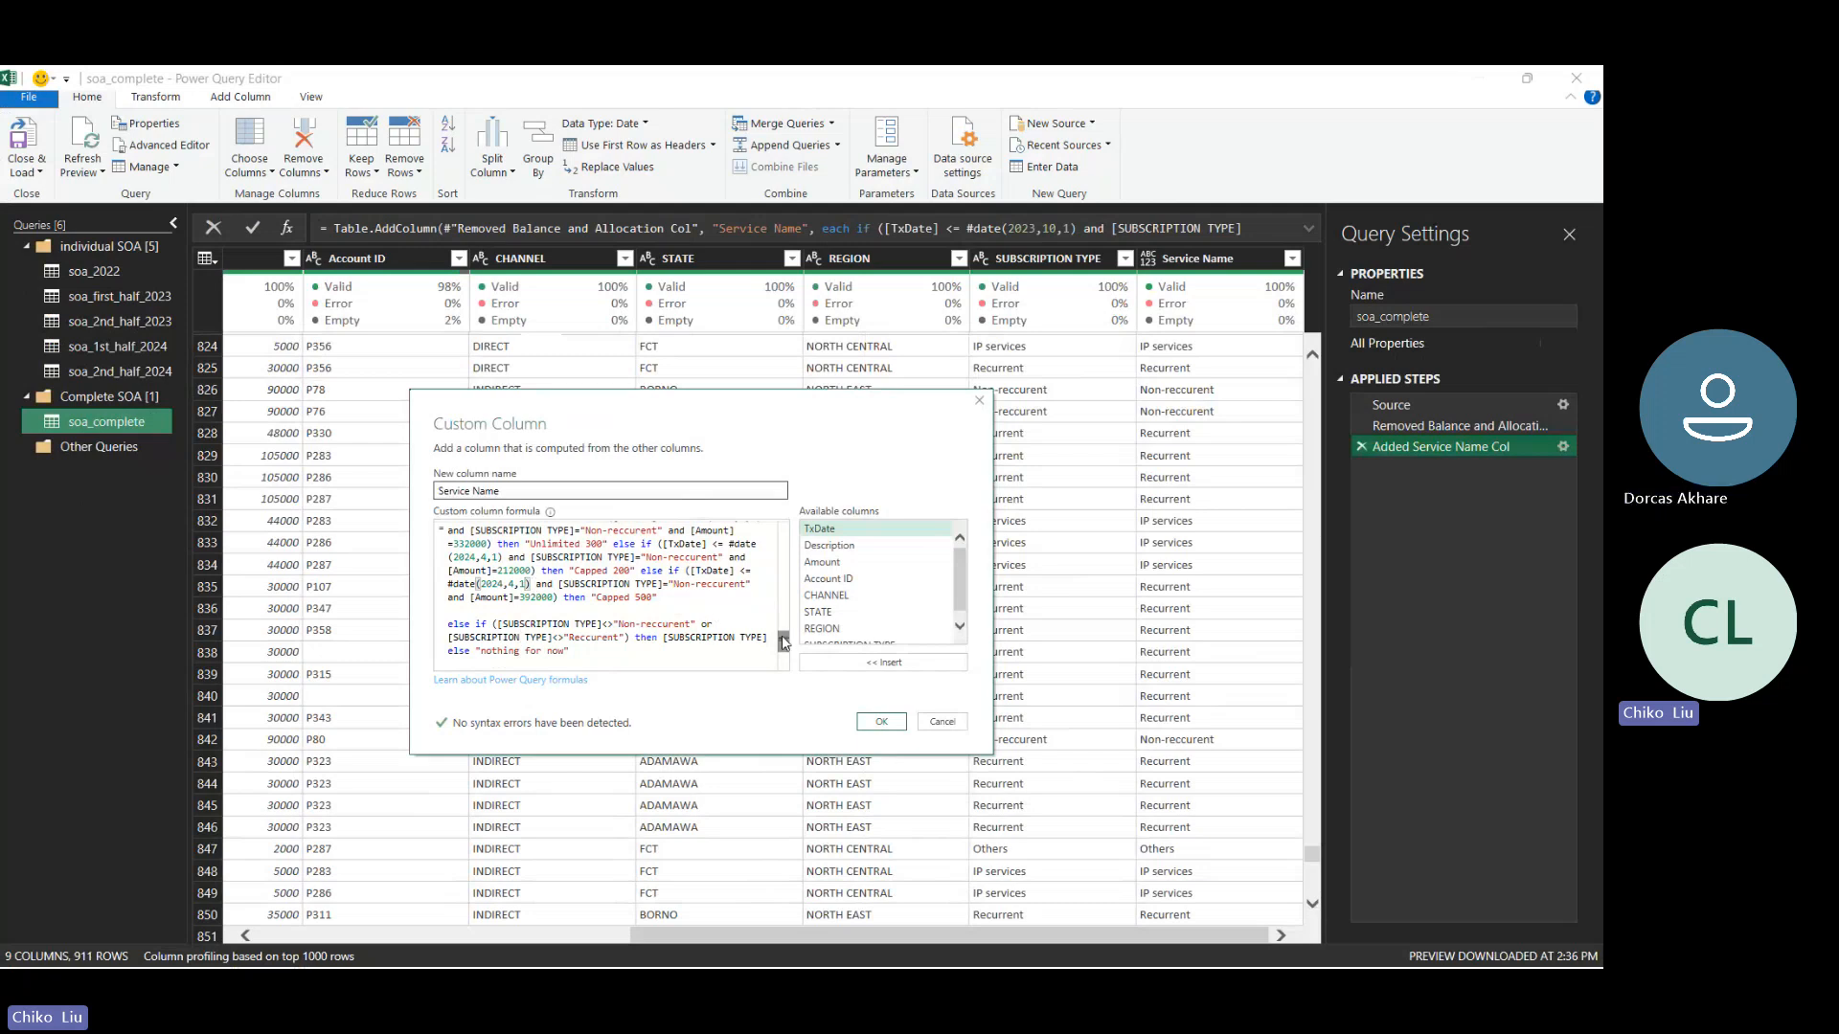
- Check the direct channel's Non-Recurrent prices for Oct 2023 - March 2024 in the Services workbook and return to the Custom Column formula
left_click_drag(783, 639, 791, 623)
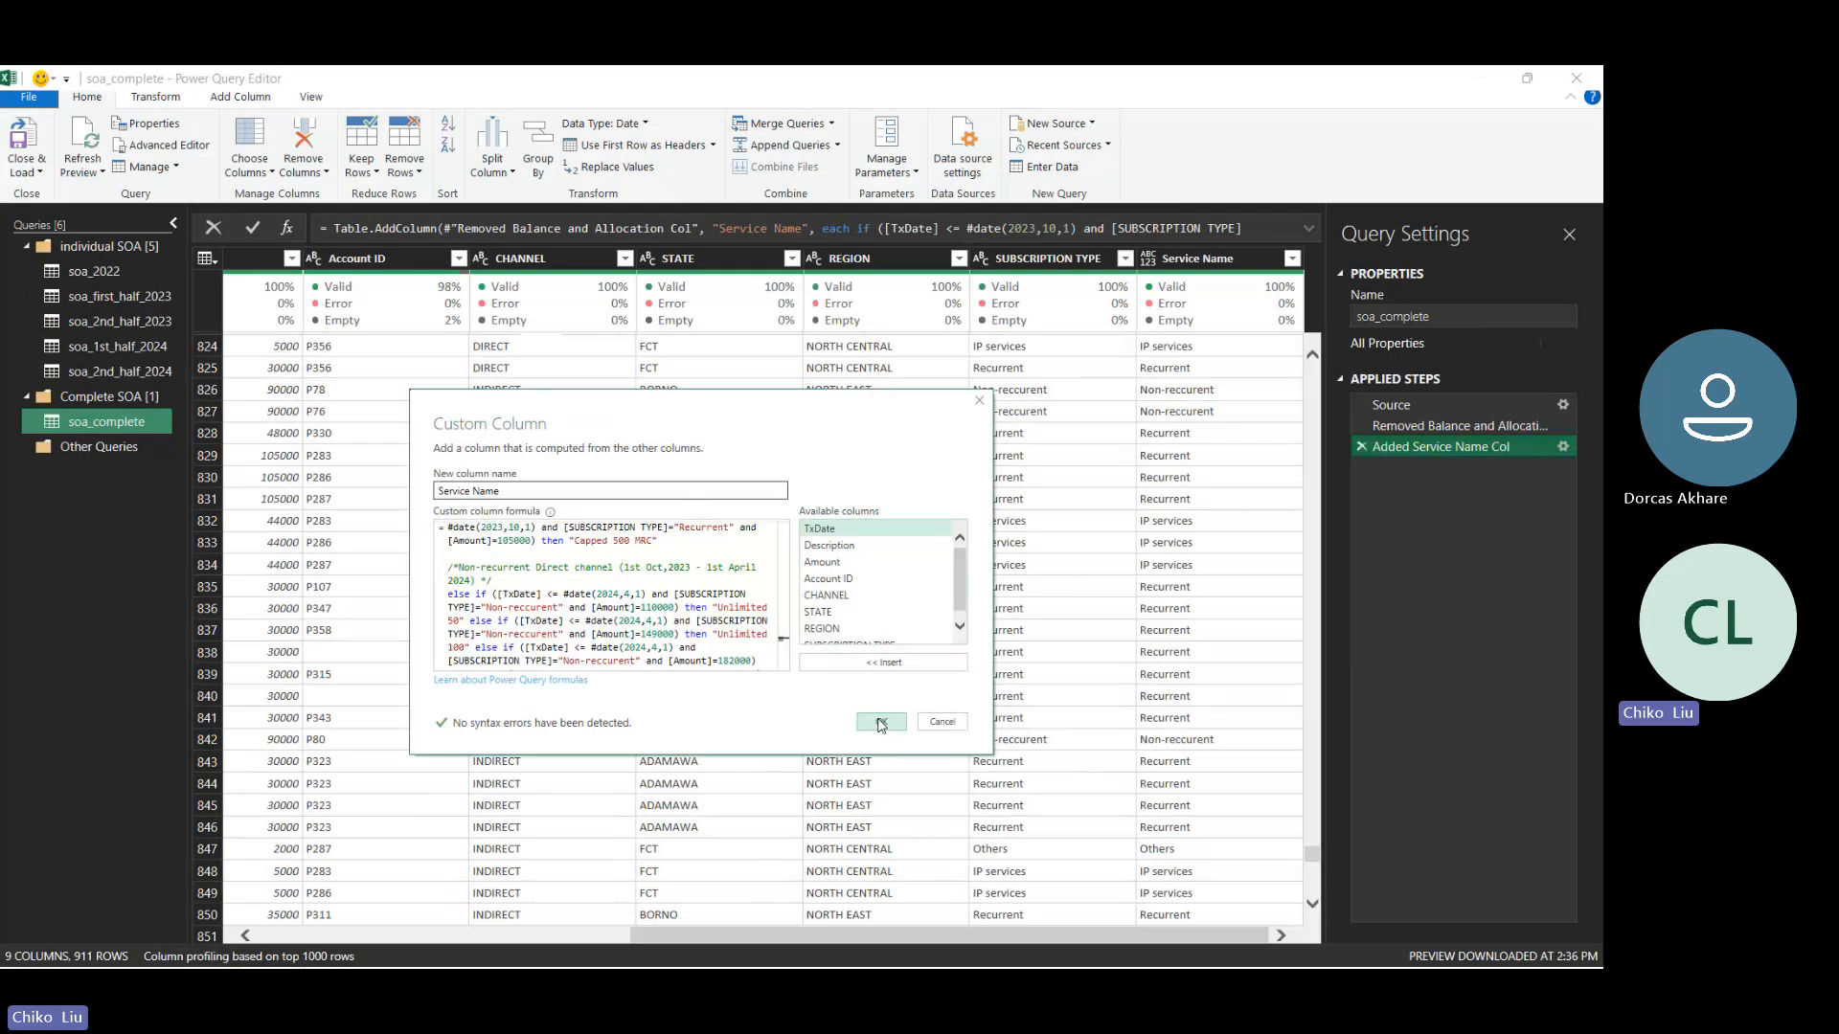
mouse_move(795, 943)
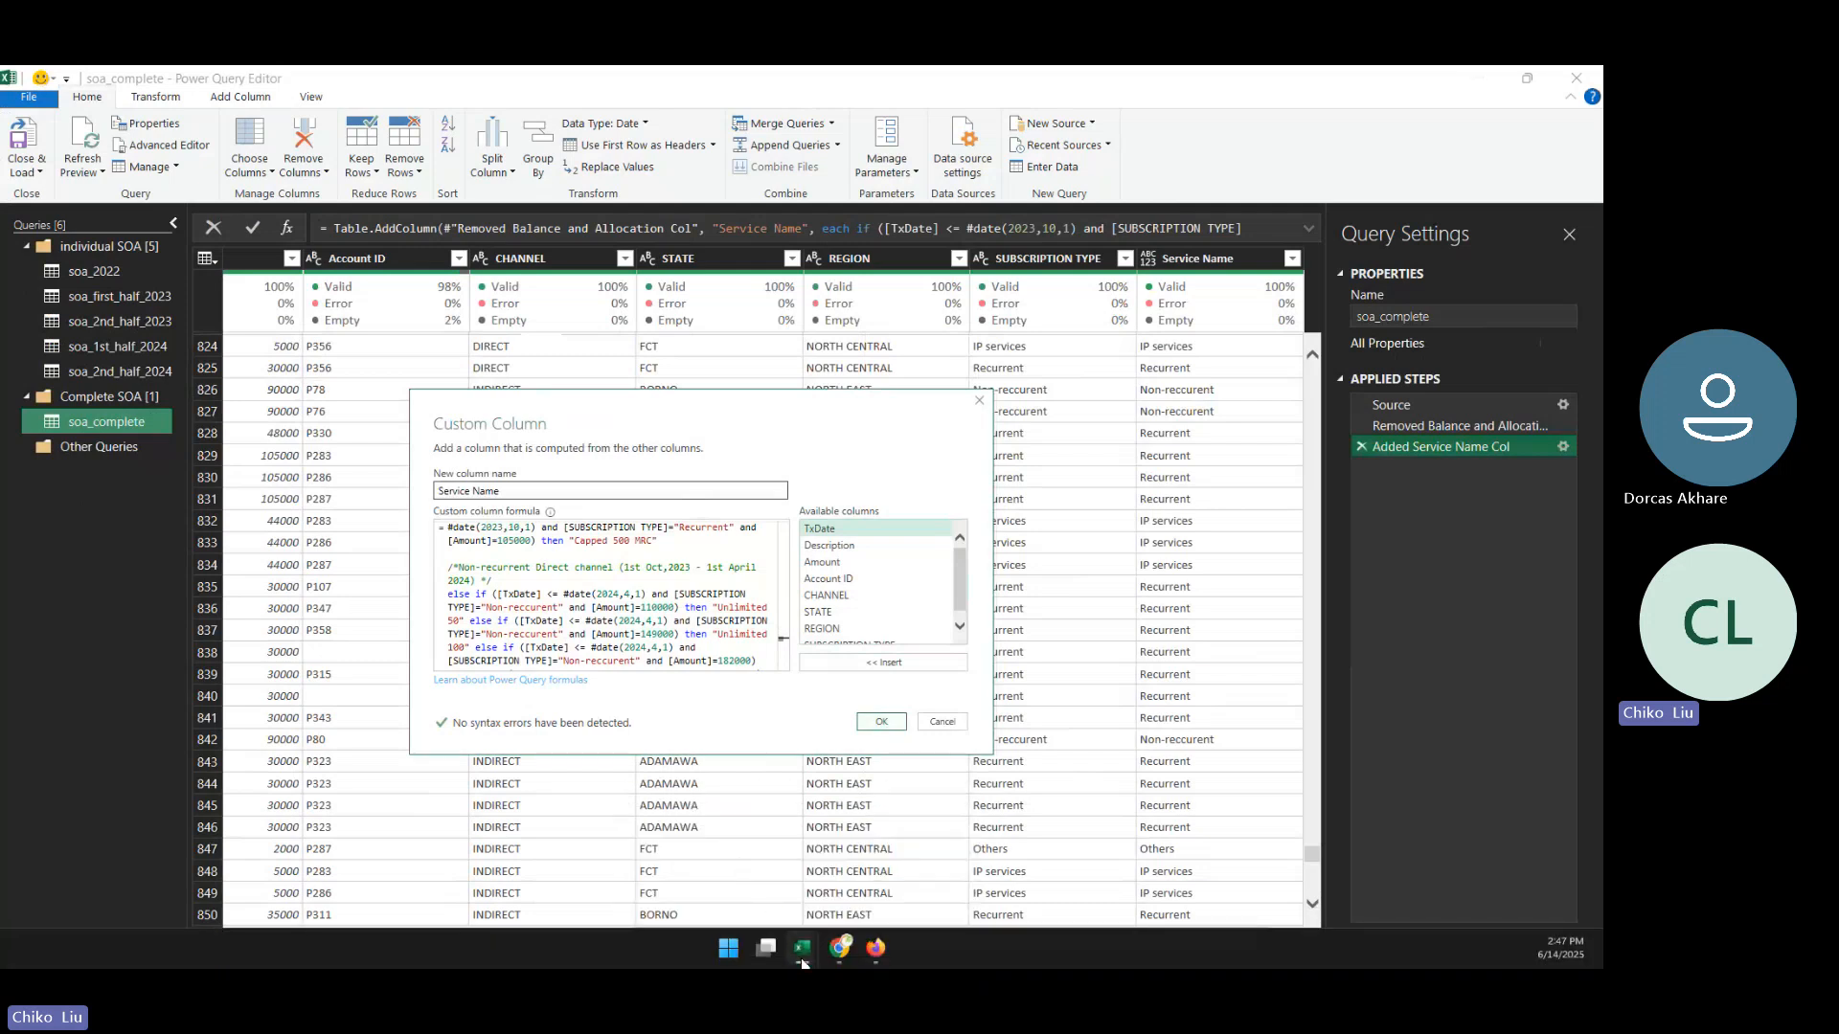
left_click(838, 905)
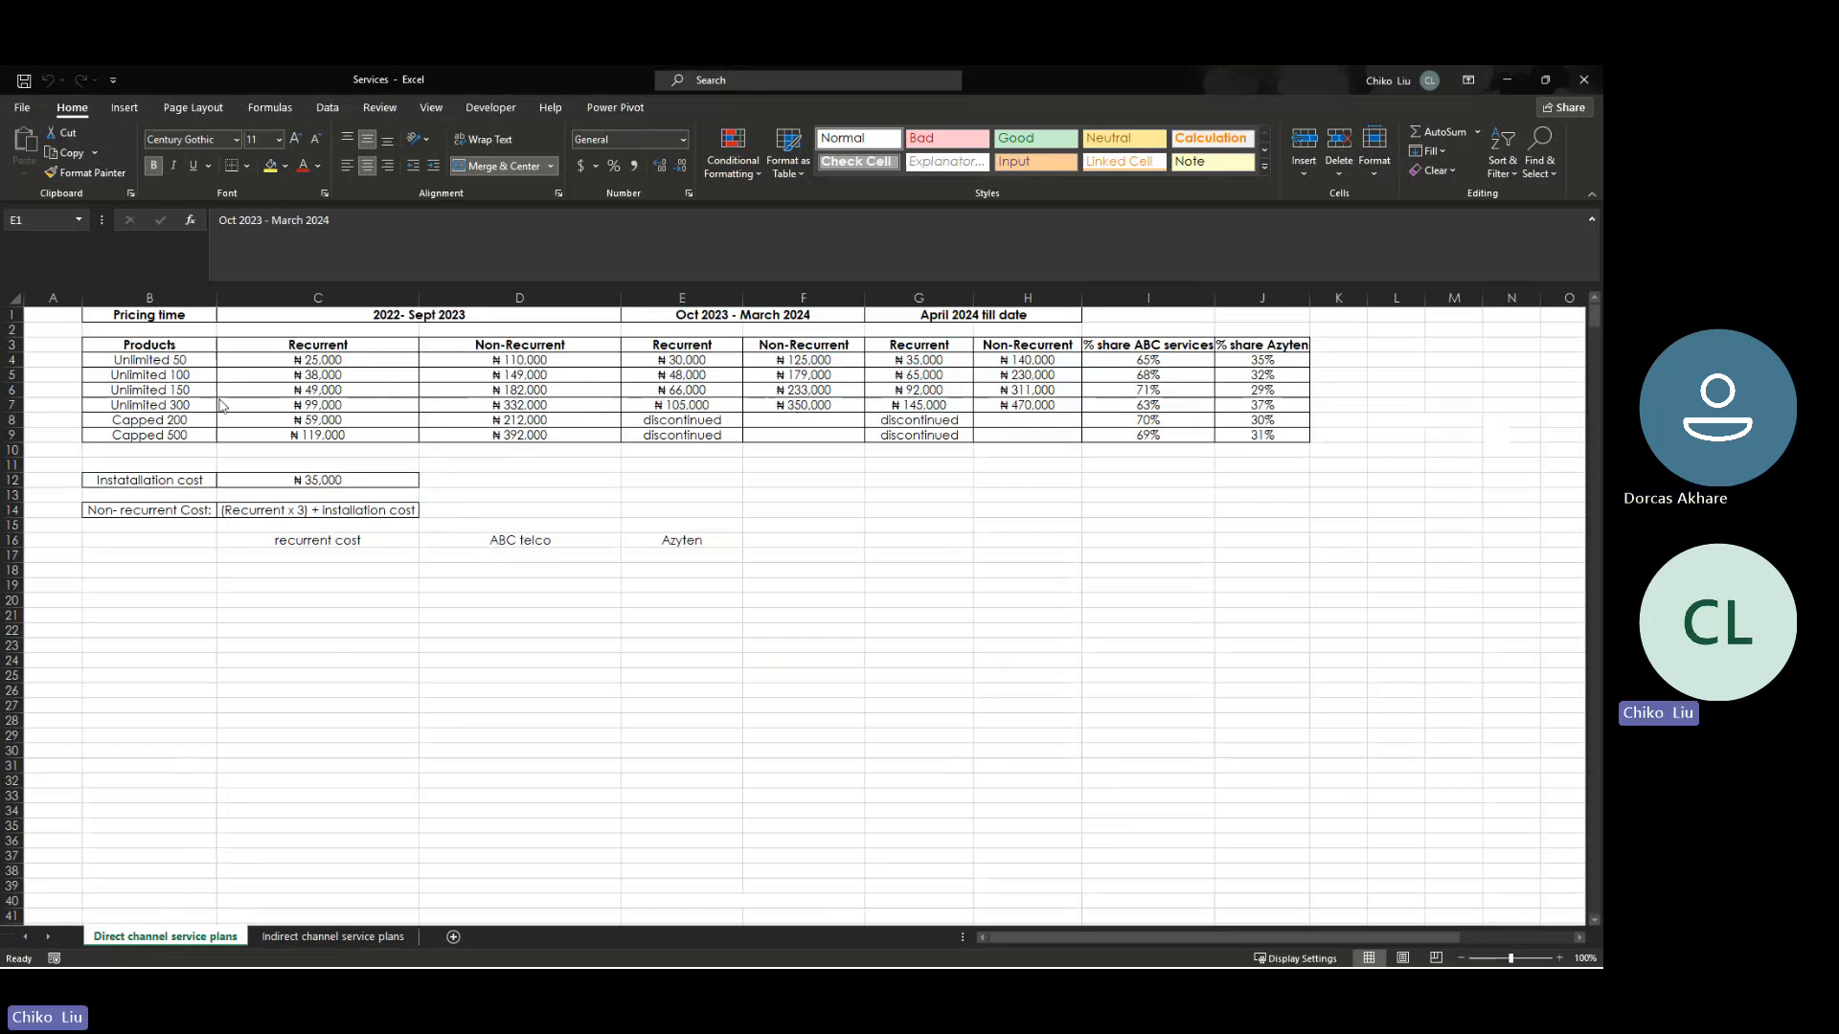
mouse_move(741, 934)
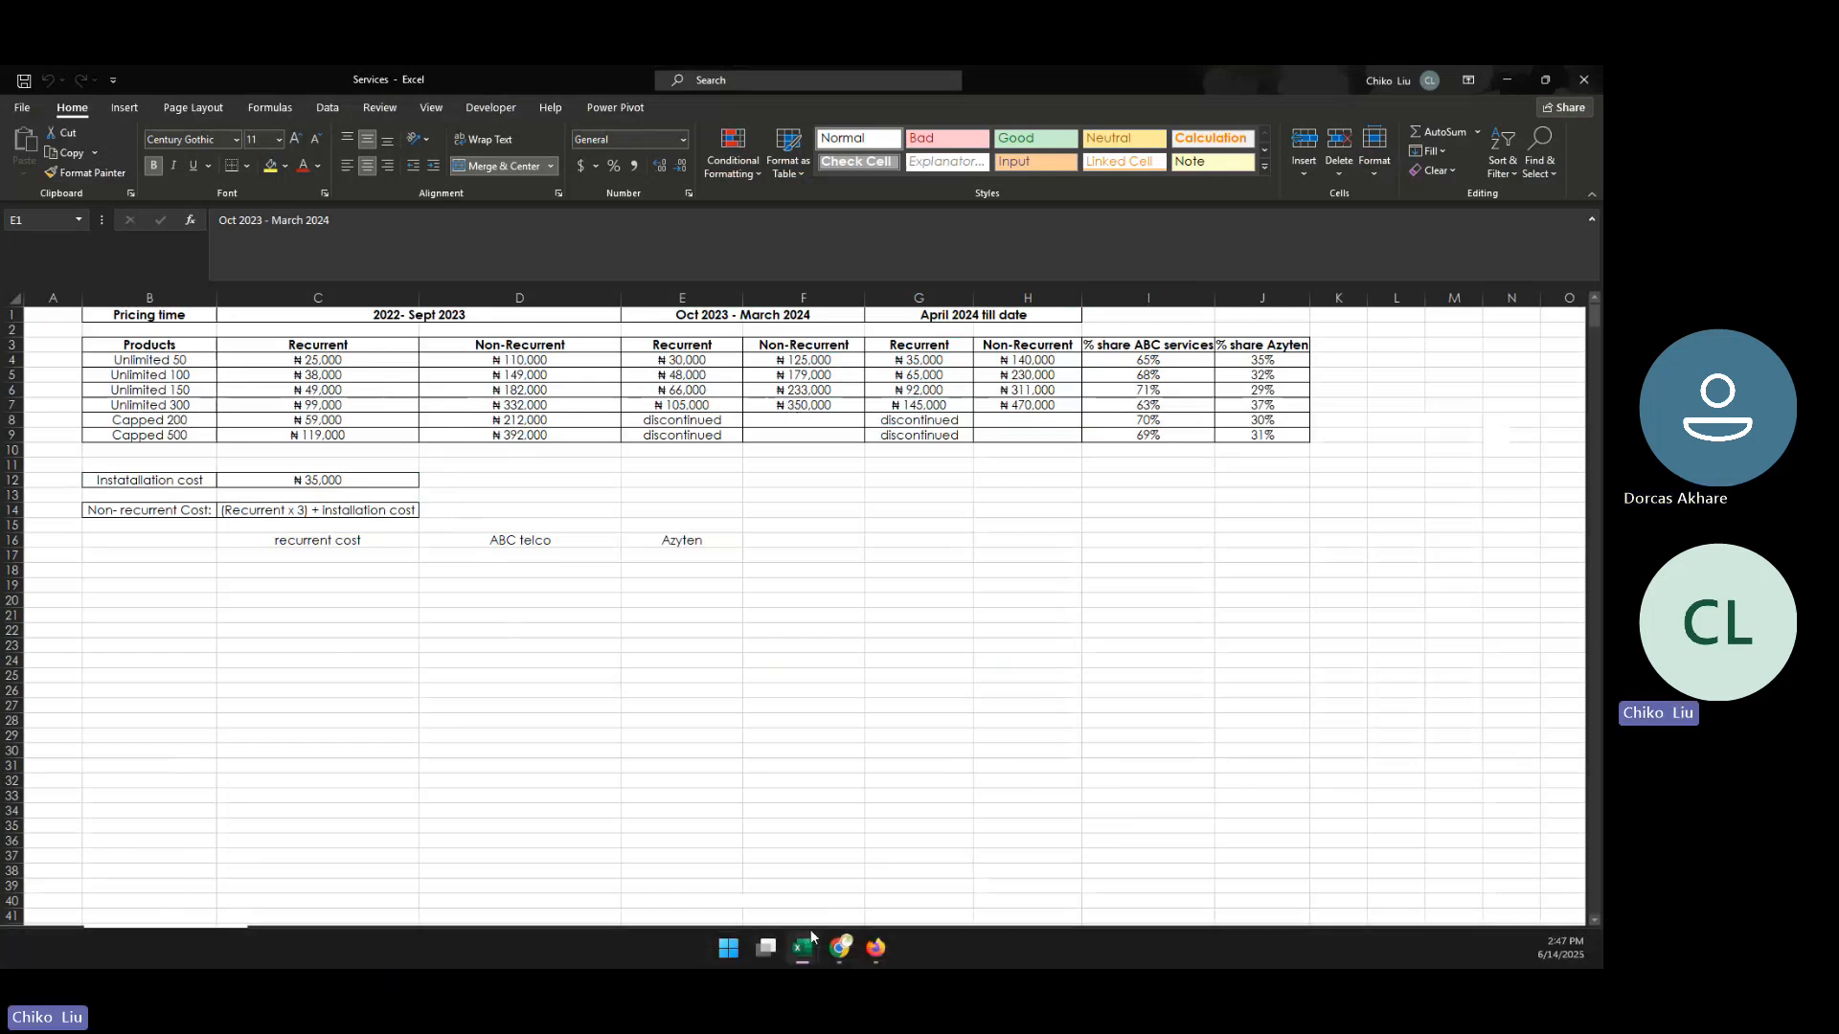
mouse_move(813, 946)
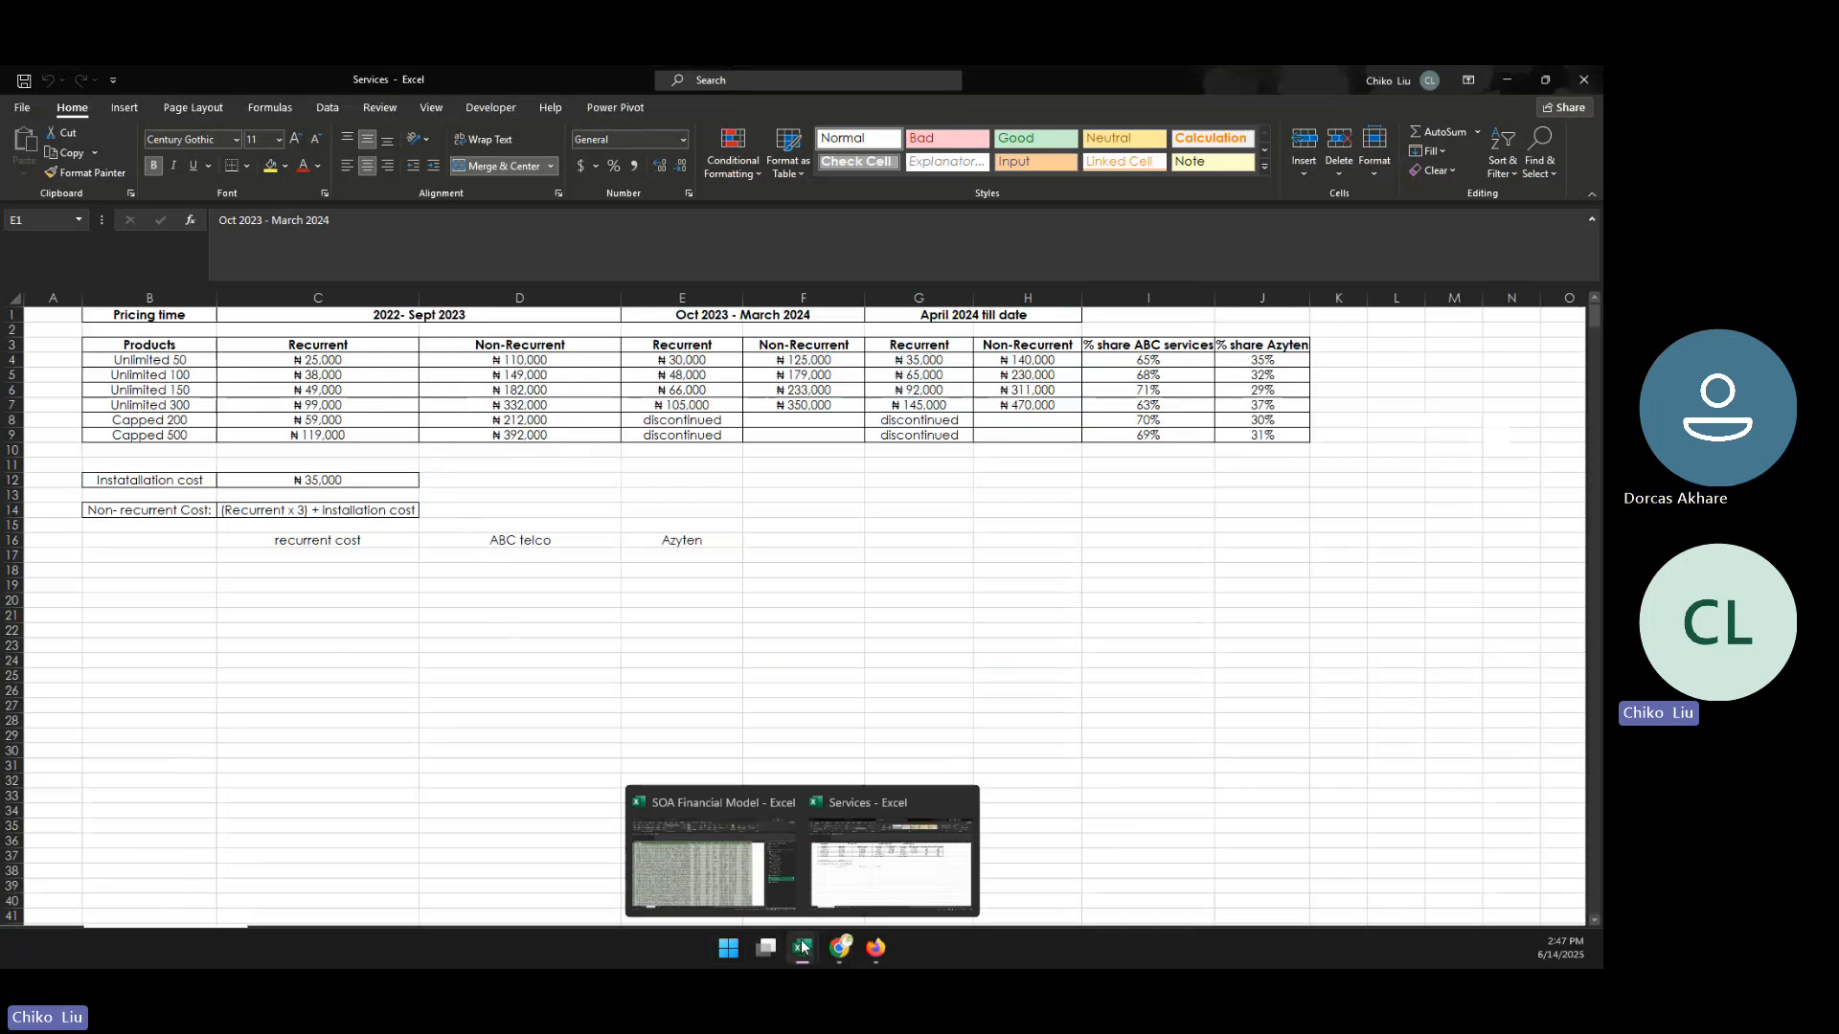
left_click(834, 886)
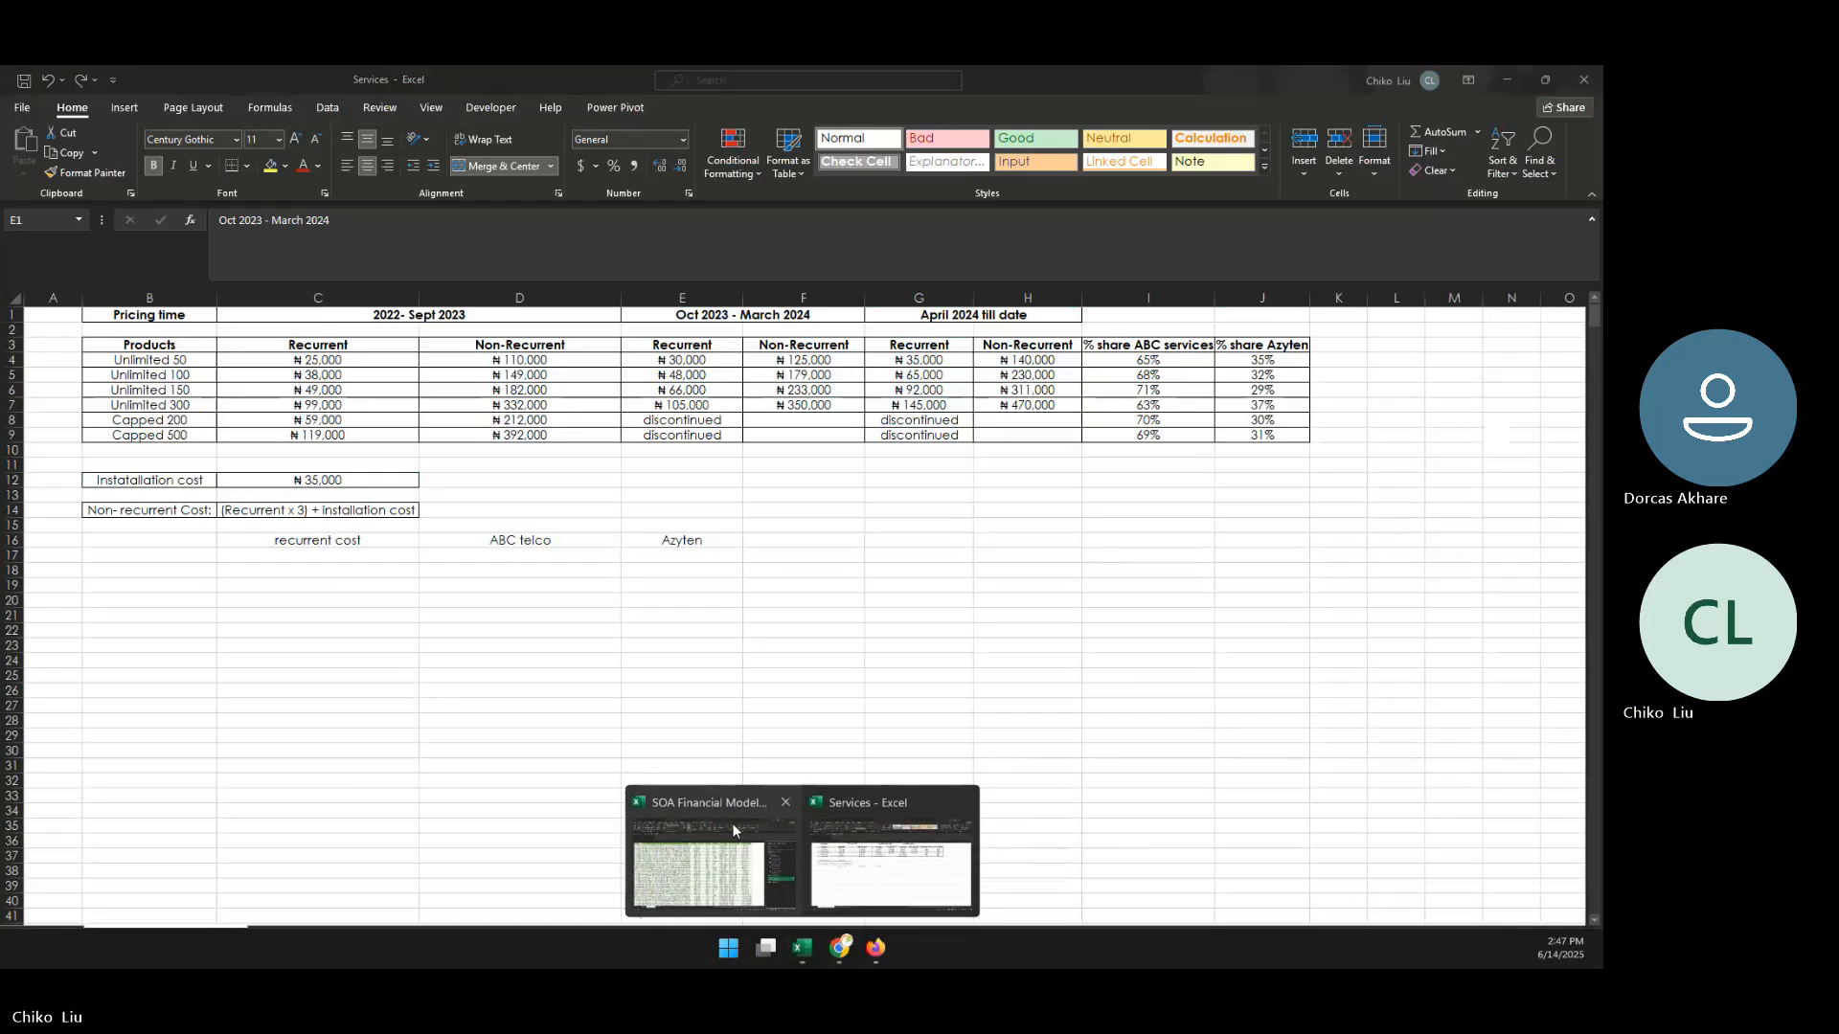
left_click(735, 858)
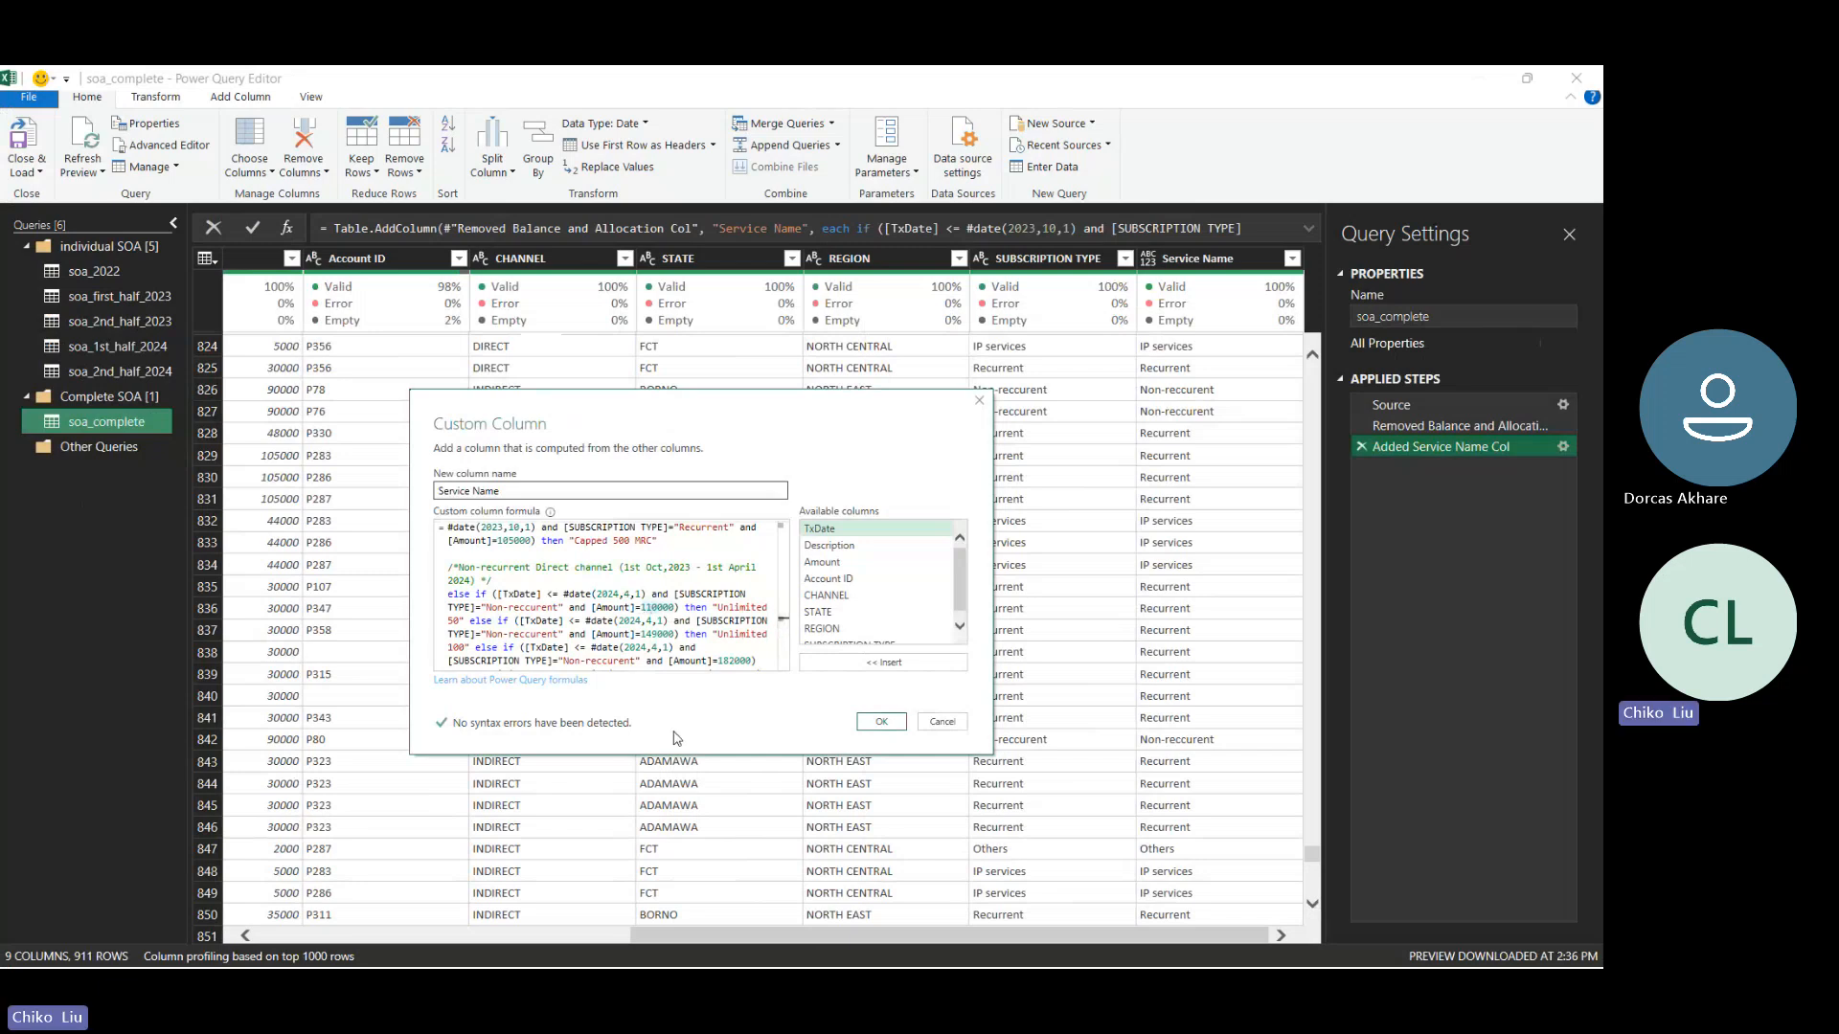
- Set the duplicated block's Amount to 125000 for "Unlimited 50" and 179000 for "Unlimited 100"
key("Delete")
key("BackSpace")
type("25")
left_click(651, 634)
key("BackSpace")
type("7")
- Set the duplicated block's Amount to 223000 for "Unlimited 150" and 350000 for "Unlimited 300"
scroll(787, 627, "down", 2)
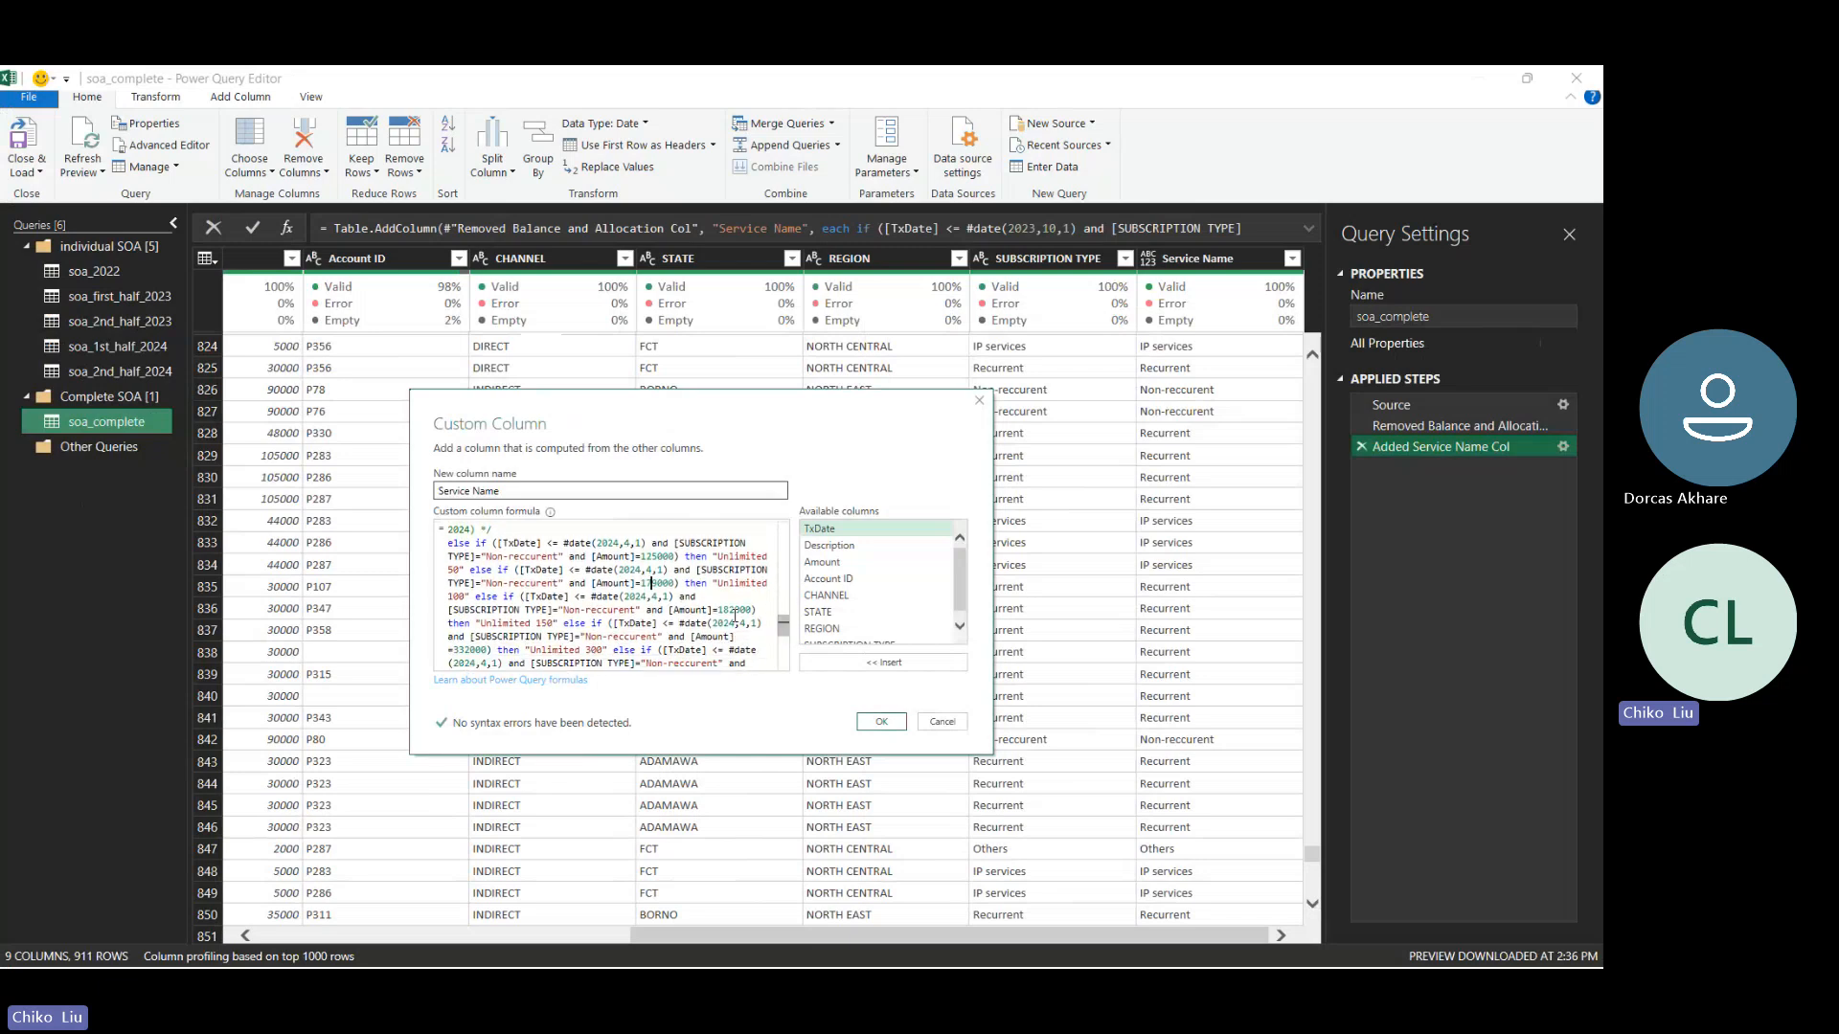
key("BackSpace")
key("BackSpace")
key("BackSpace")
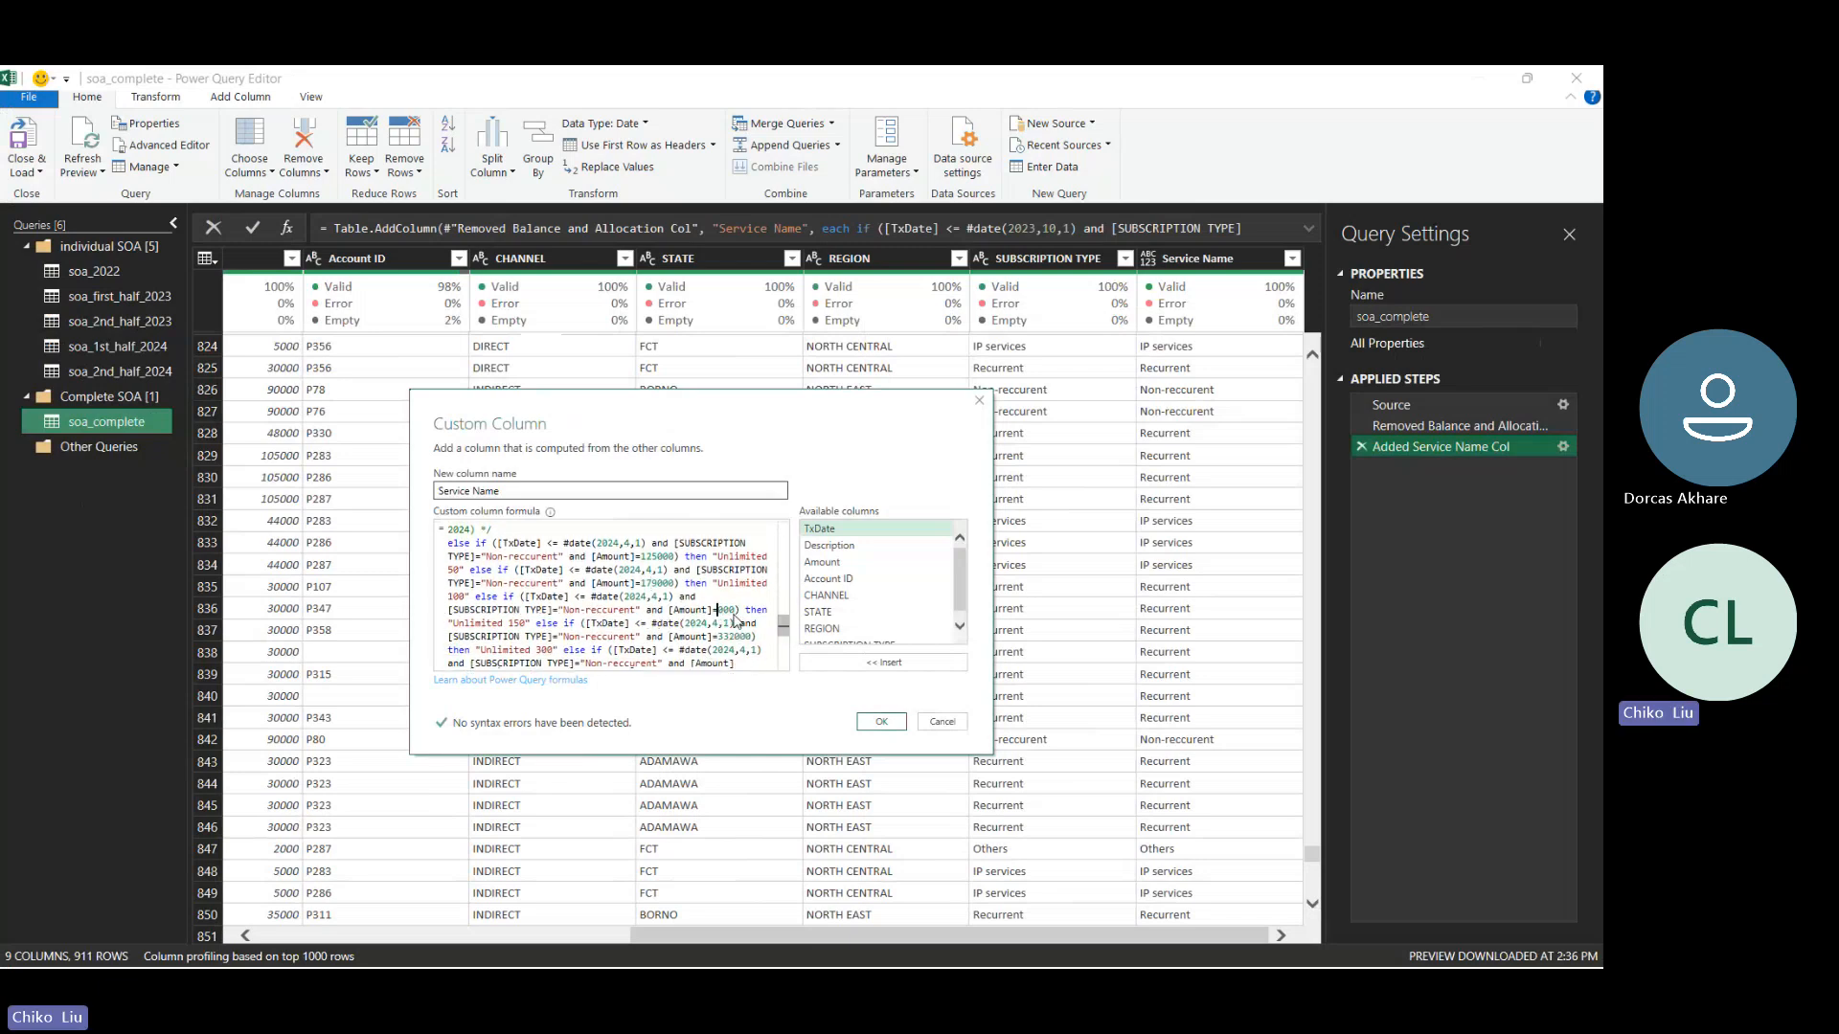
type("22")
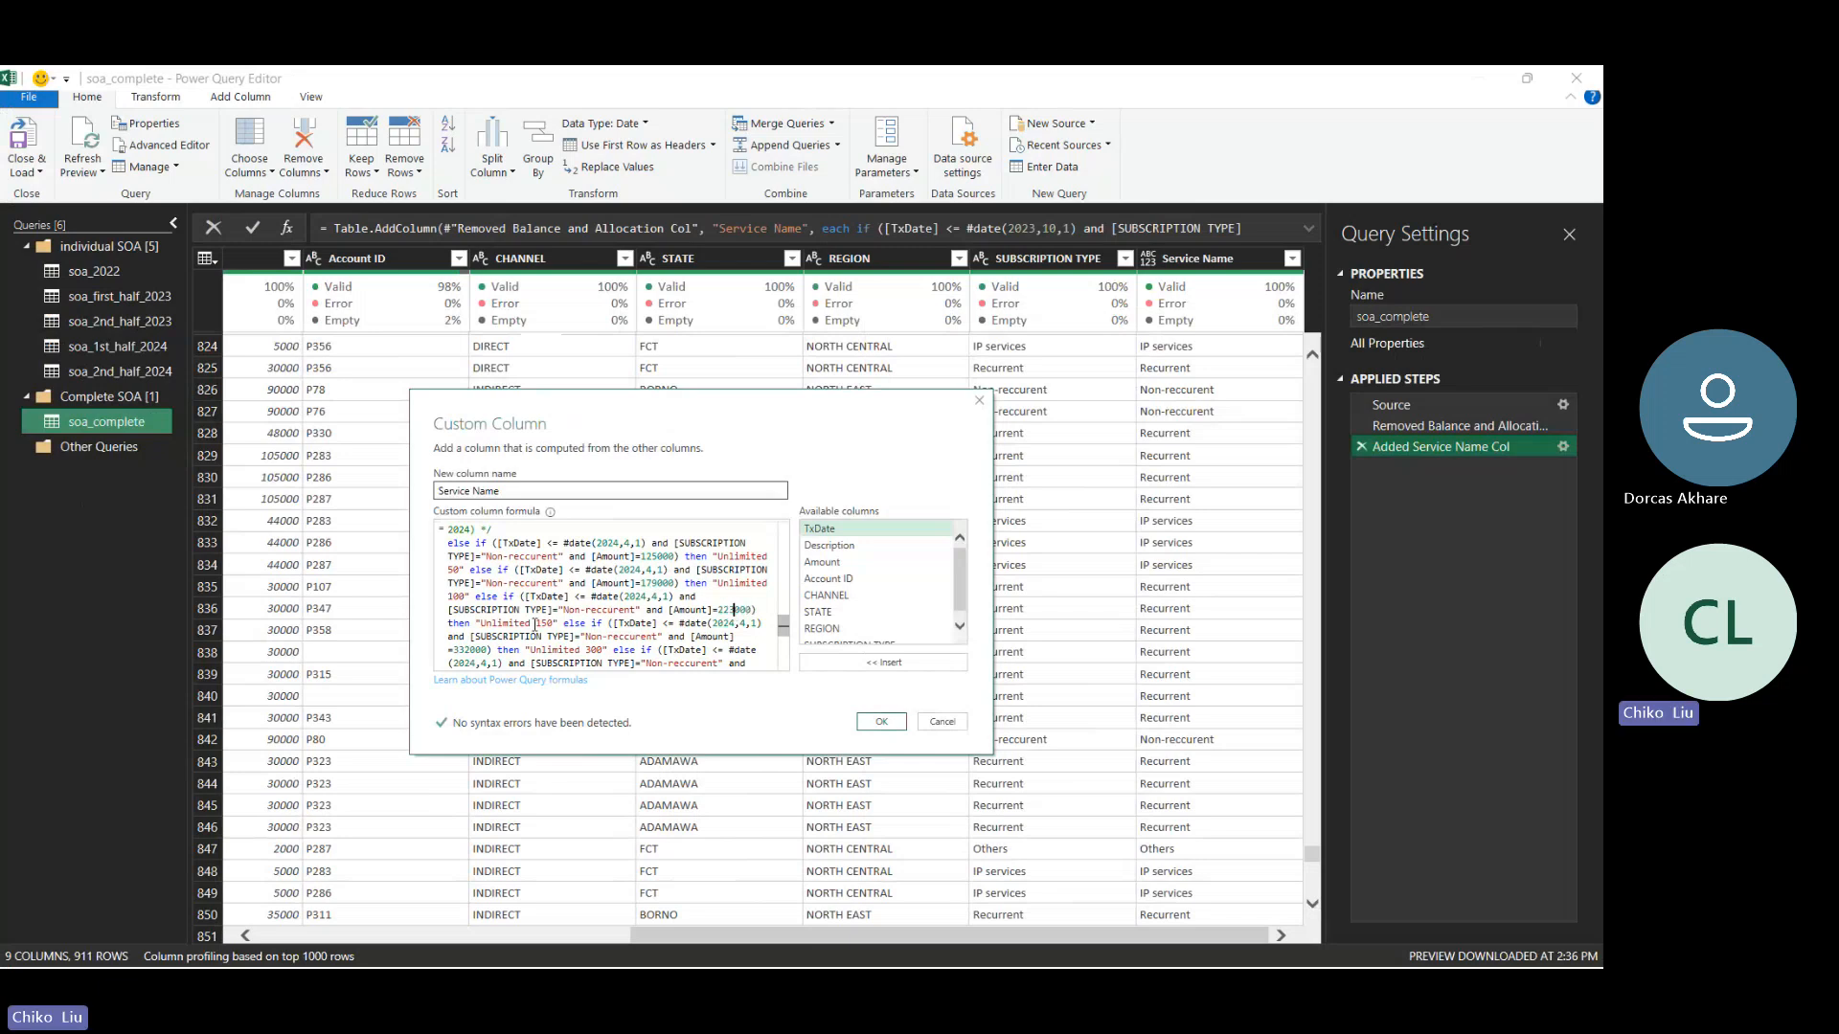
type("3")
left_click(470, 649)
key("BackSpace")
key("BackSpace")
key("BackSpace")
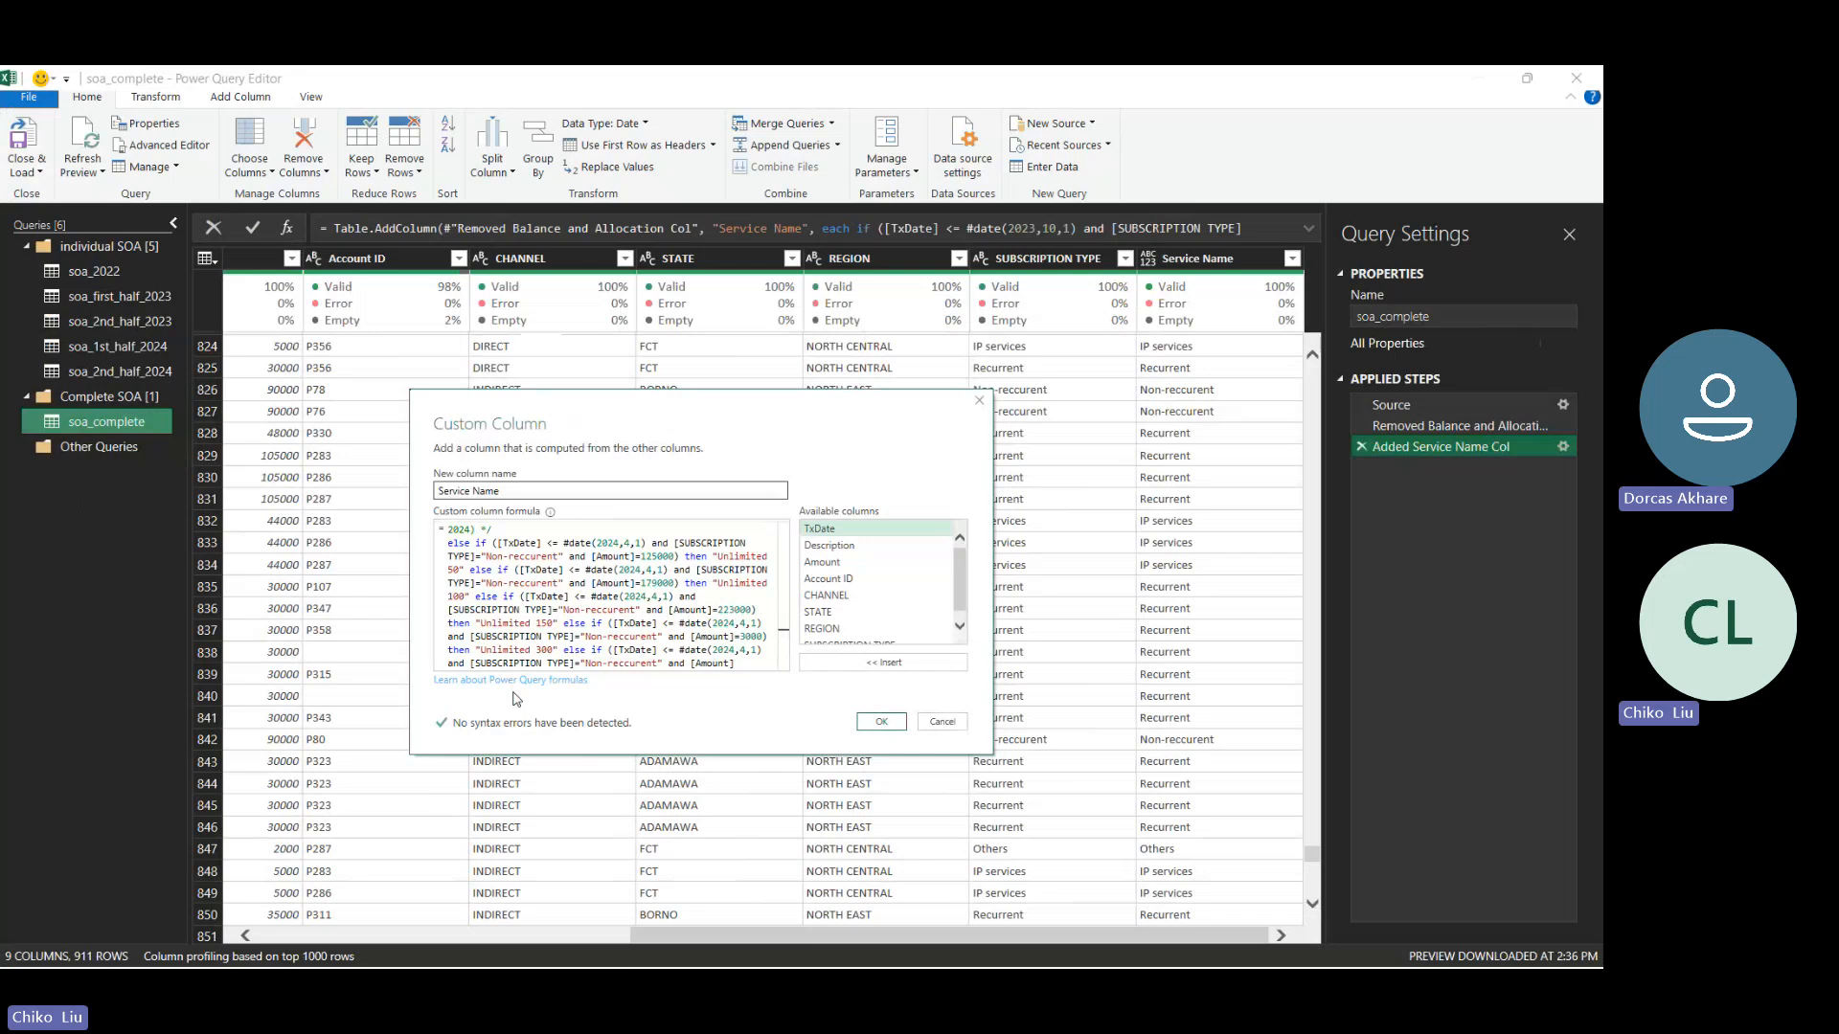
type("350")
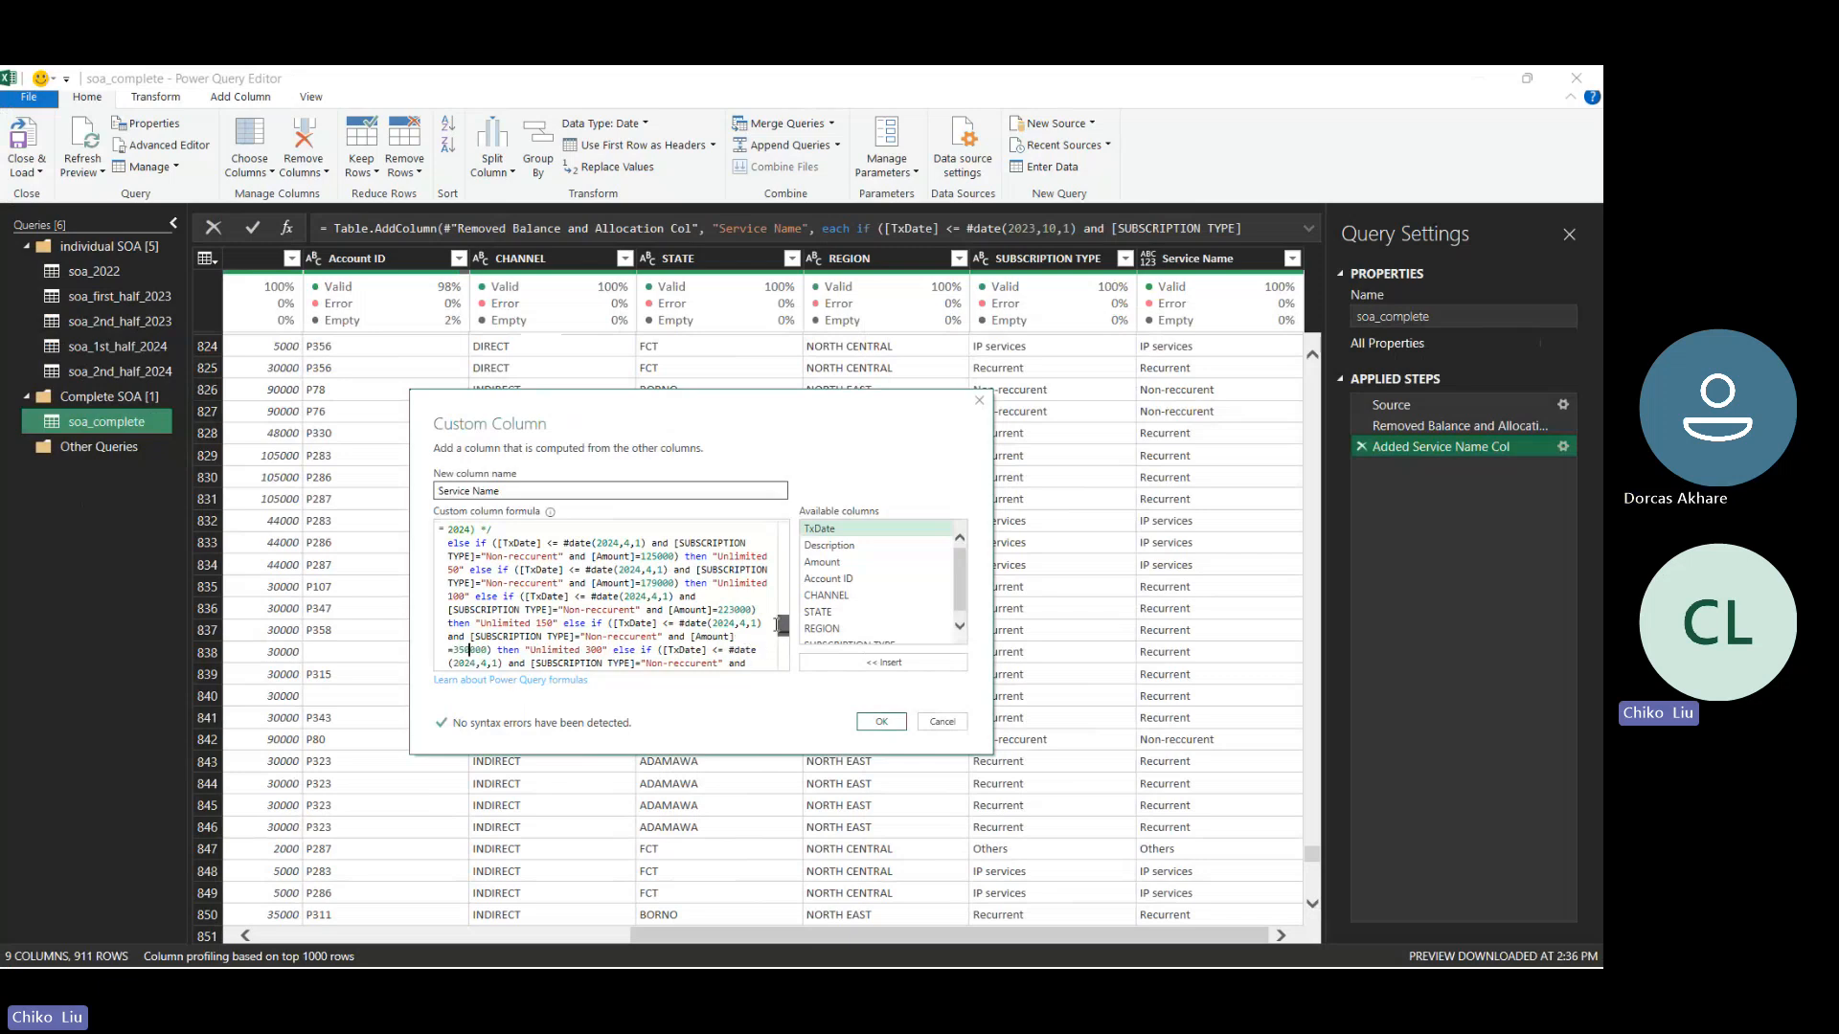
- Delete the "Capped 200" and "Capped 500" clauses from the Oct 2023 Non-recurrent Direct channel block
scroll(773, 638, "down", 2)
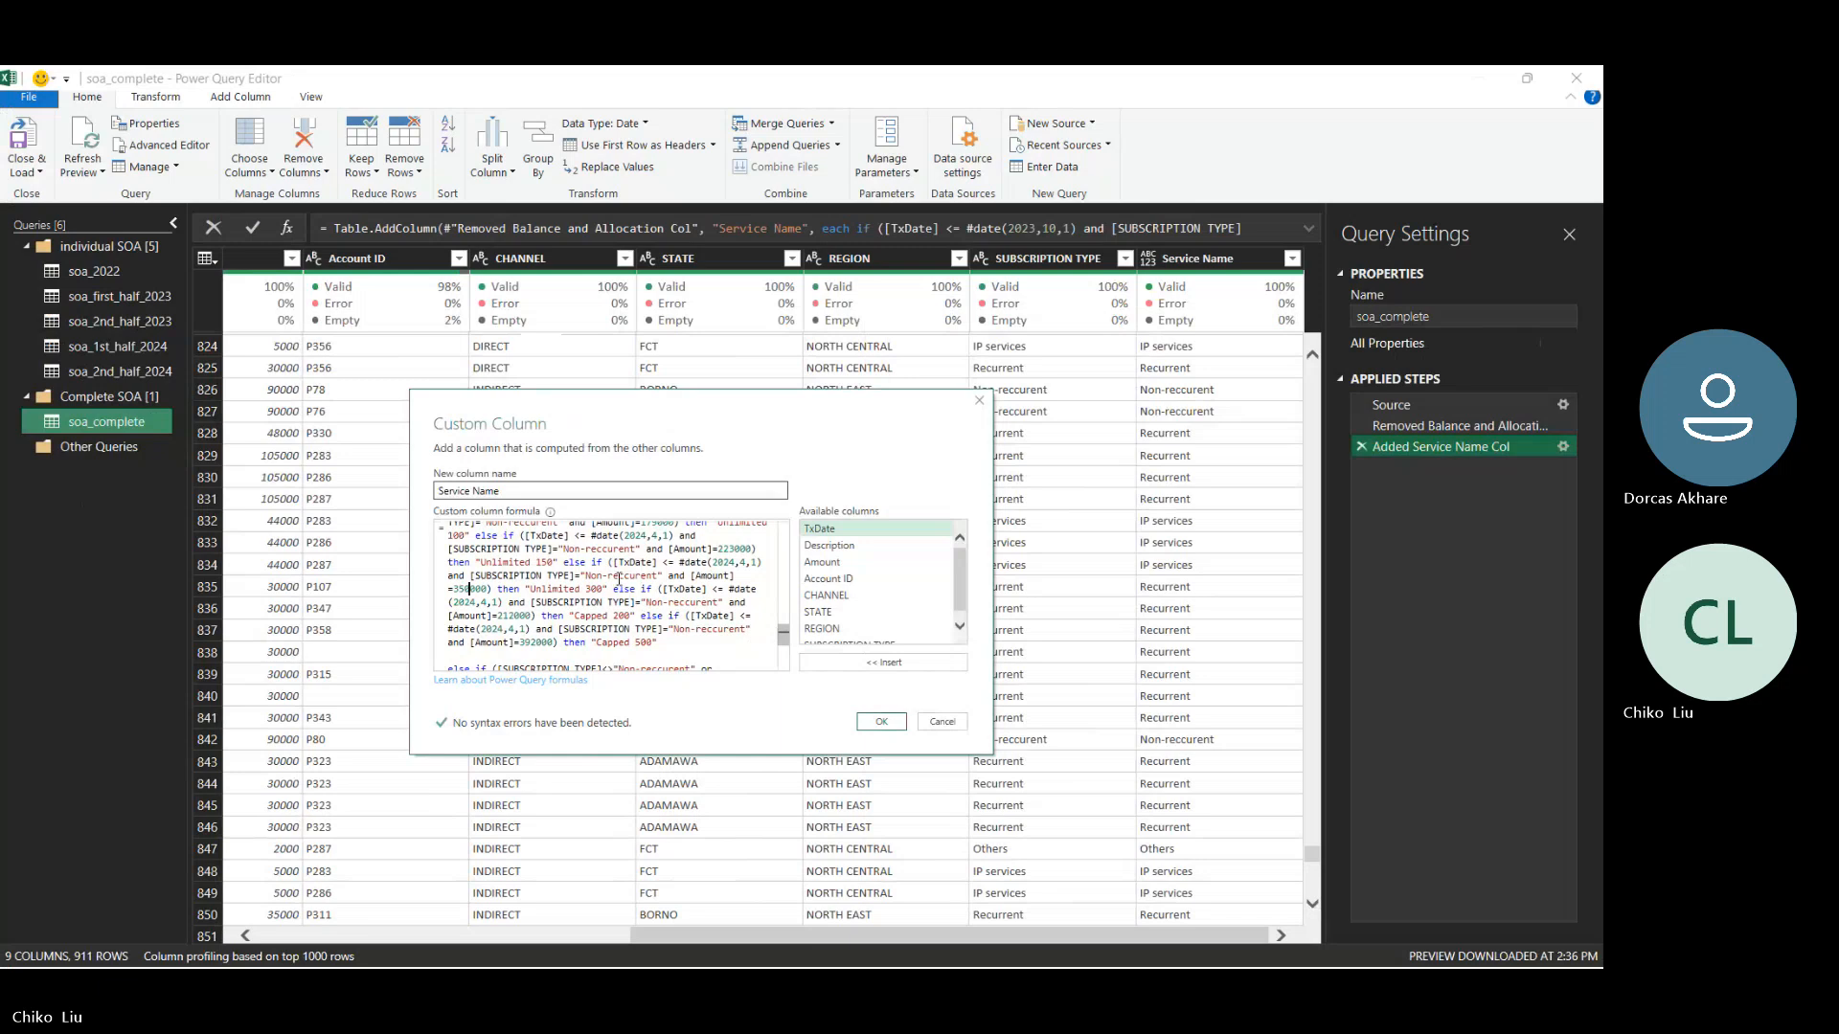
left_click_drag(613, 589, 664, 644)
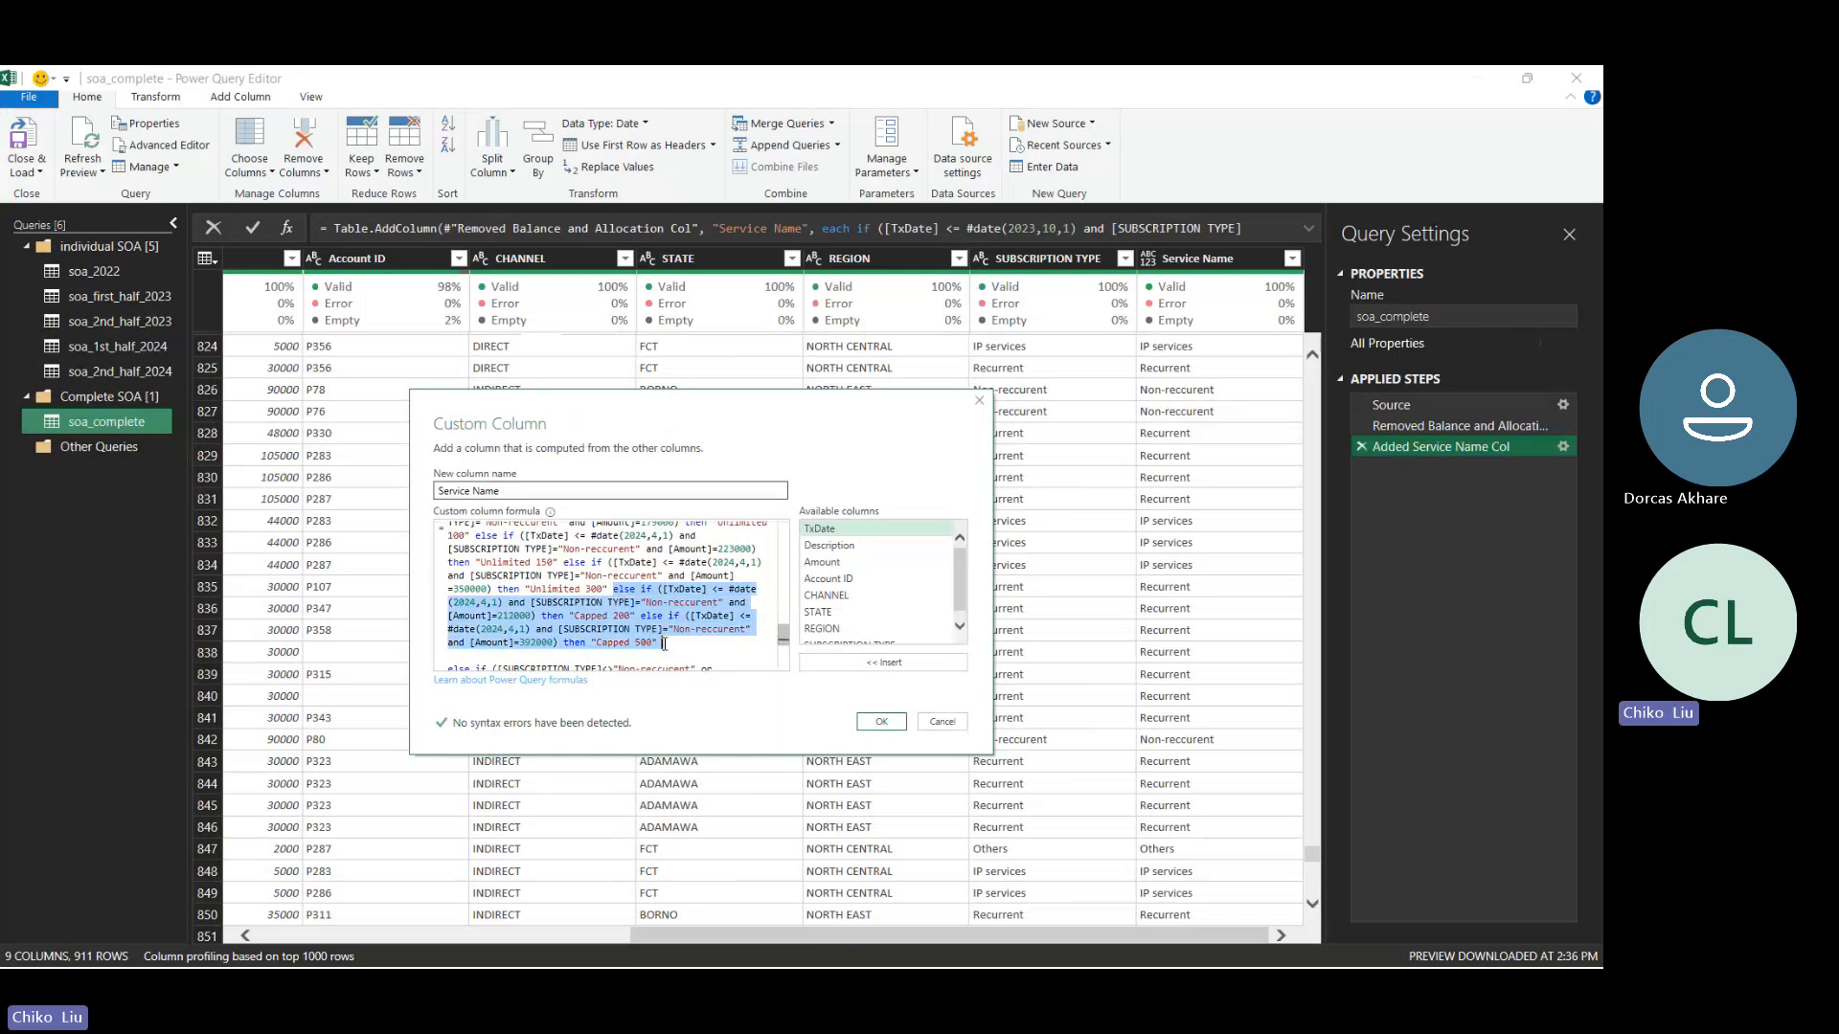
key("BackSpace")
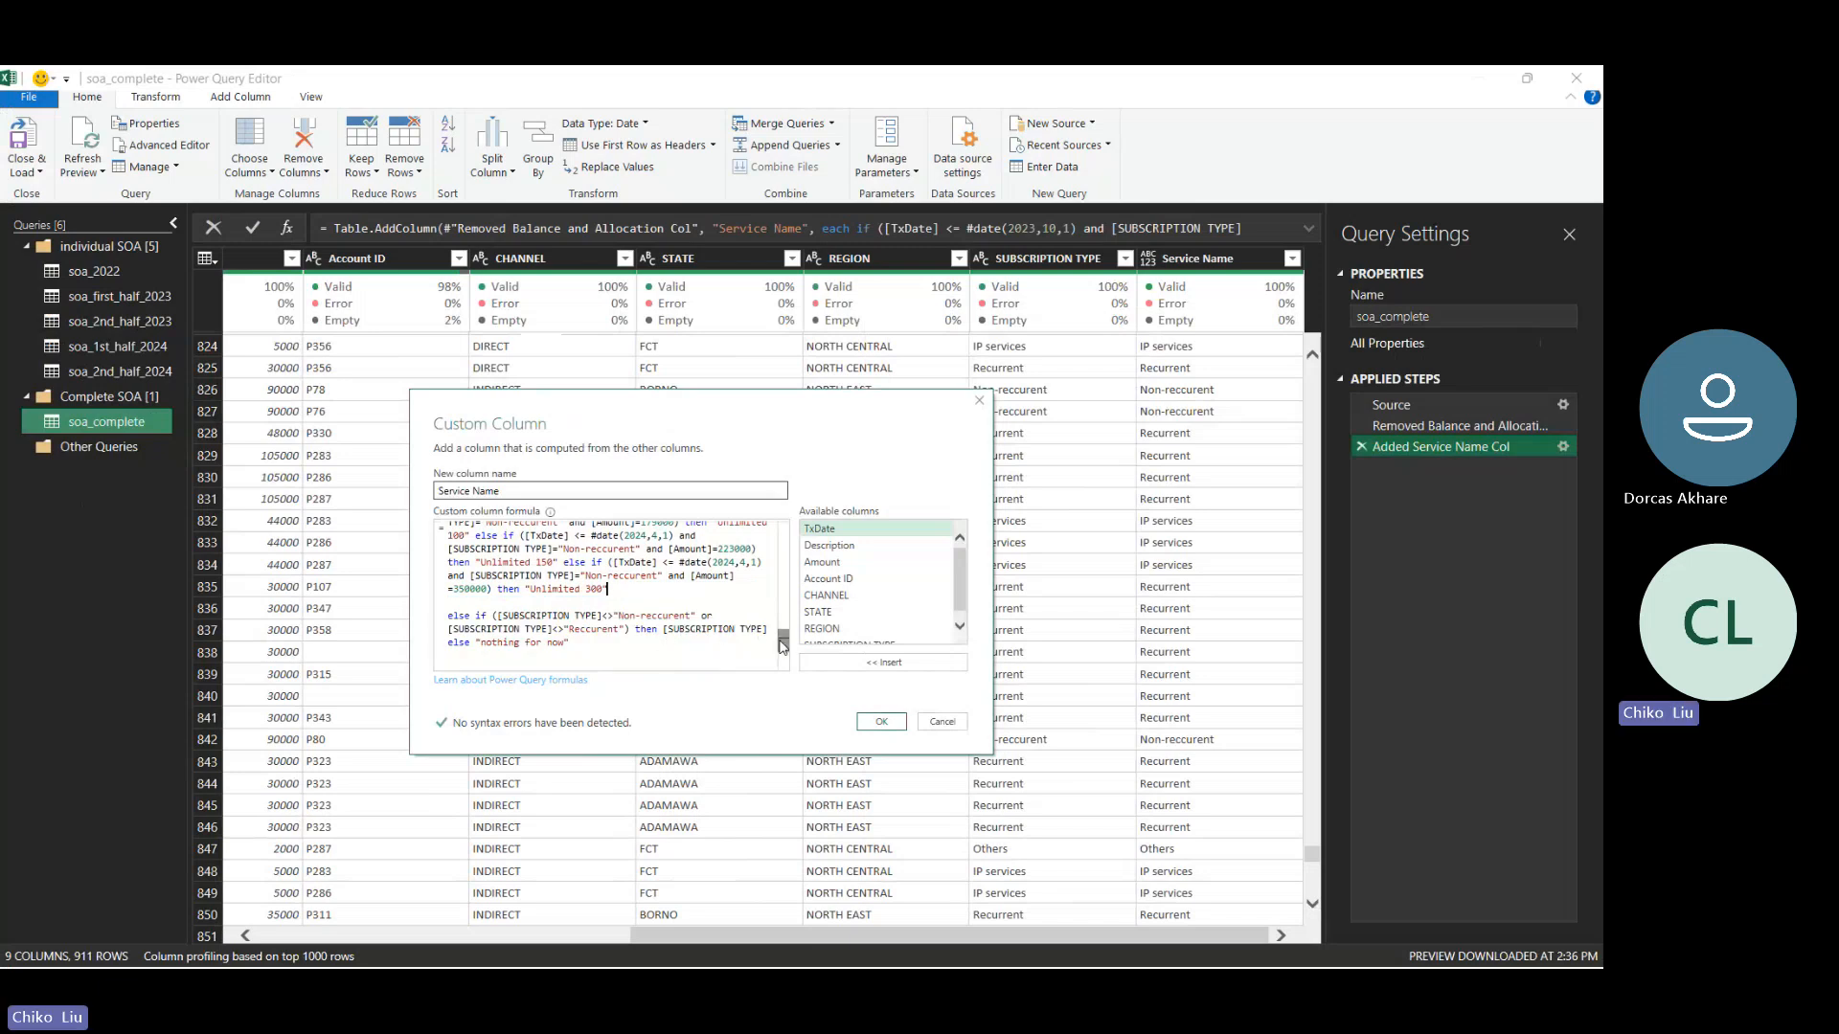
- Duplicate the Non-recurrent Direct channel block for Oct 2023 - April 2024 below itself and edit the channel name in the copy's comment
left_click_drag(781, 646, 781, 645)
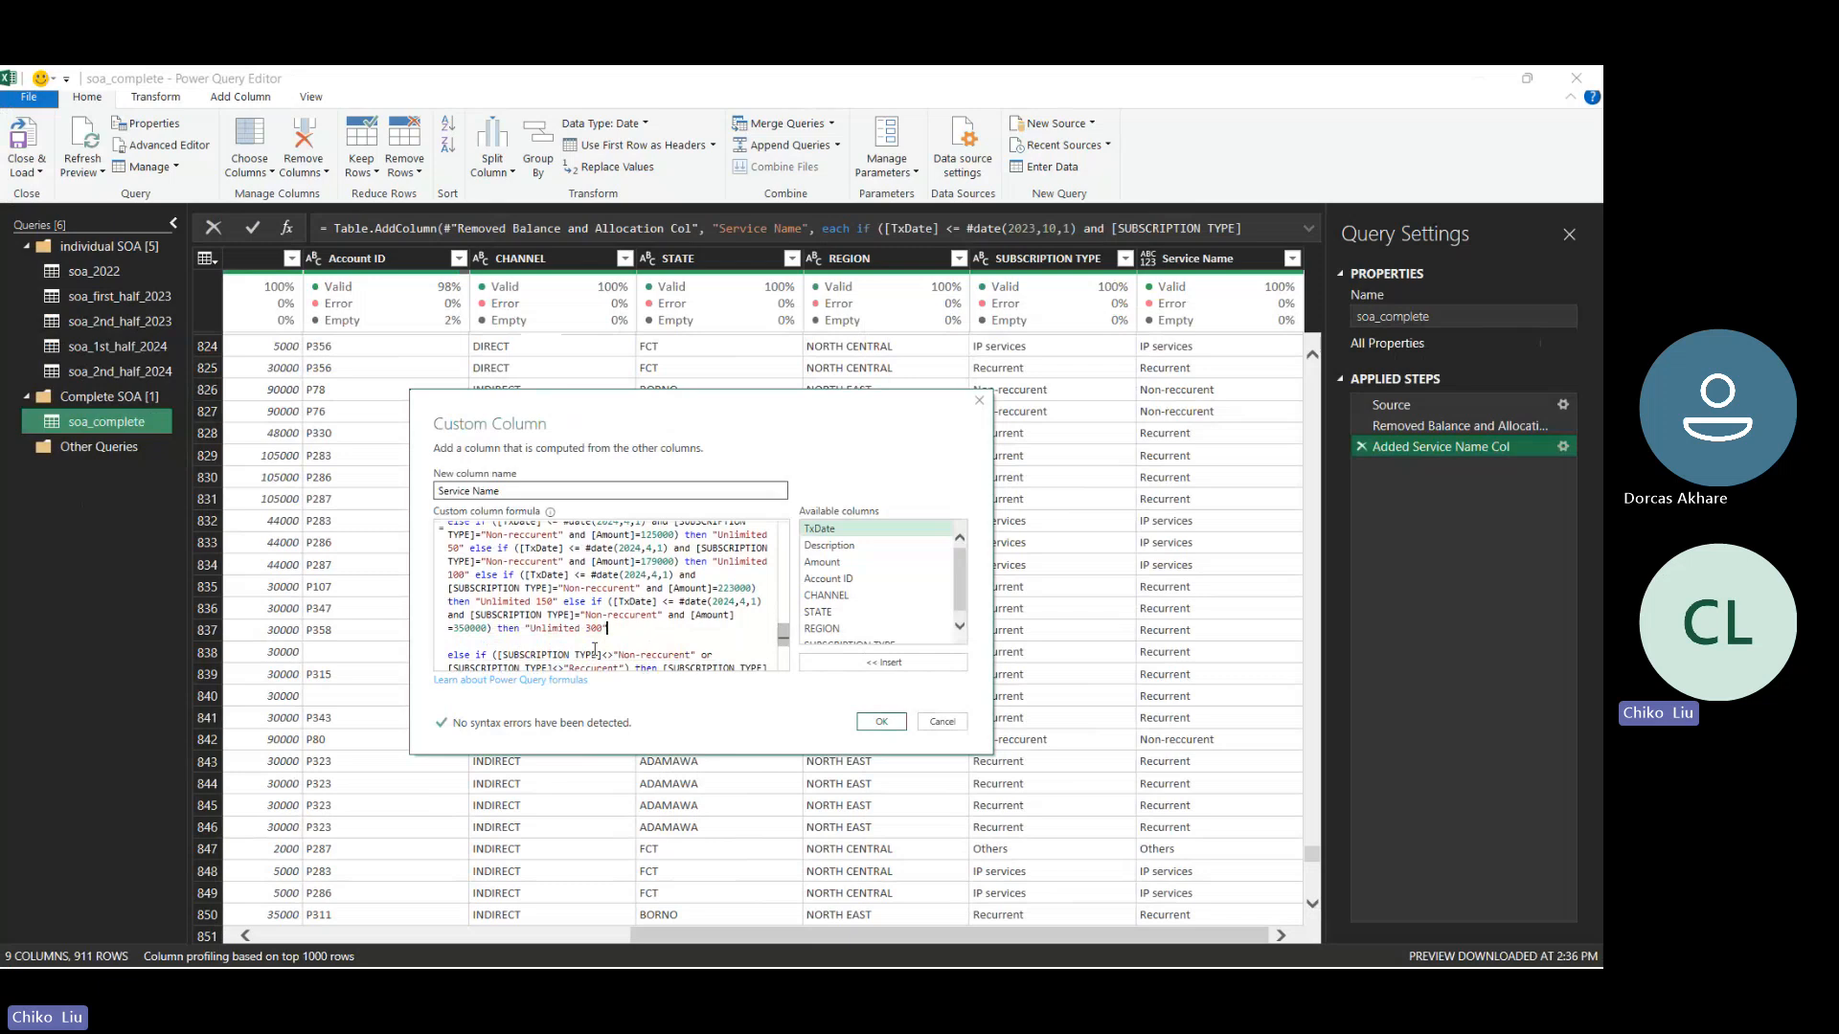
left_click_drag(612, 633, 450, 613)
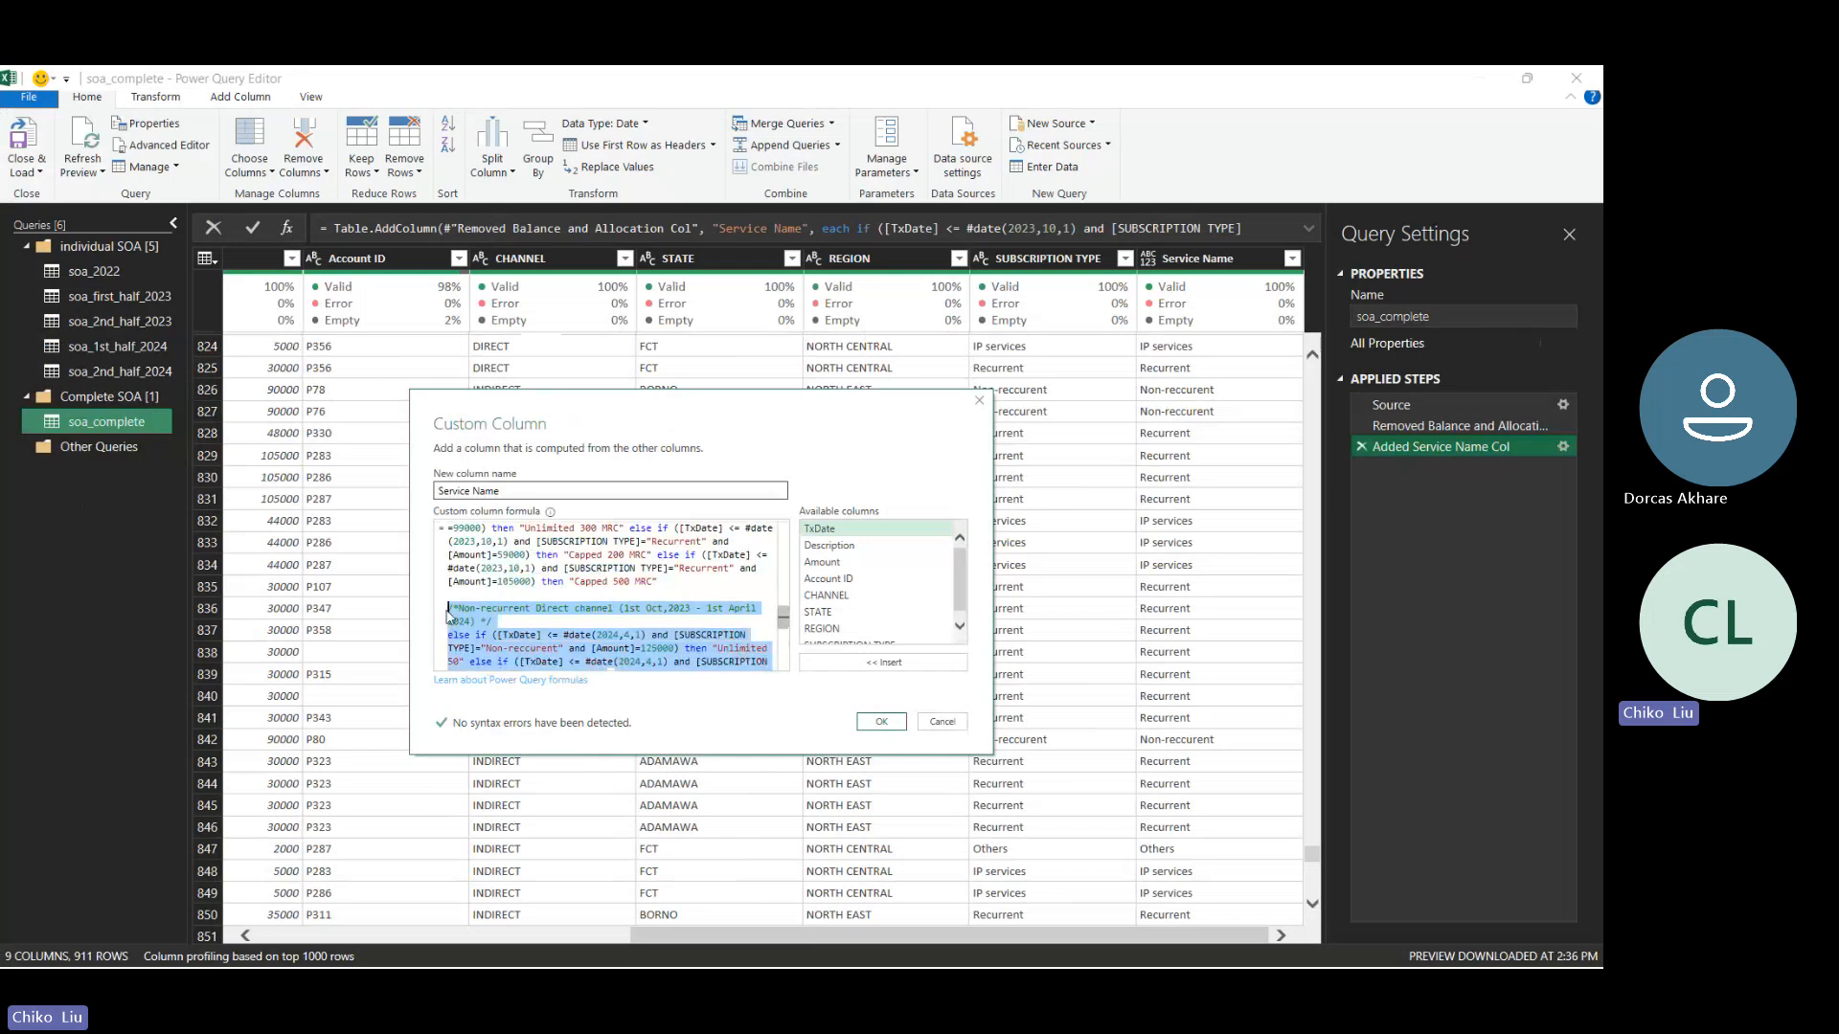
left_click_drag(774, 623, 770, 652)
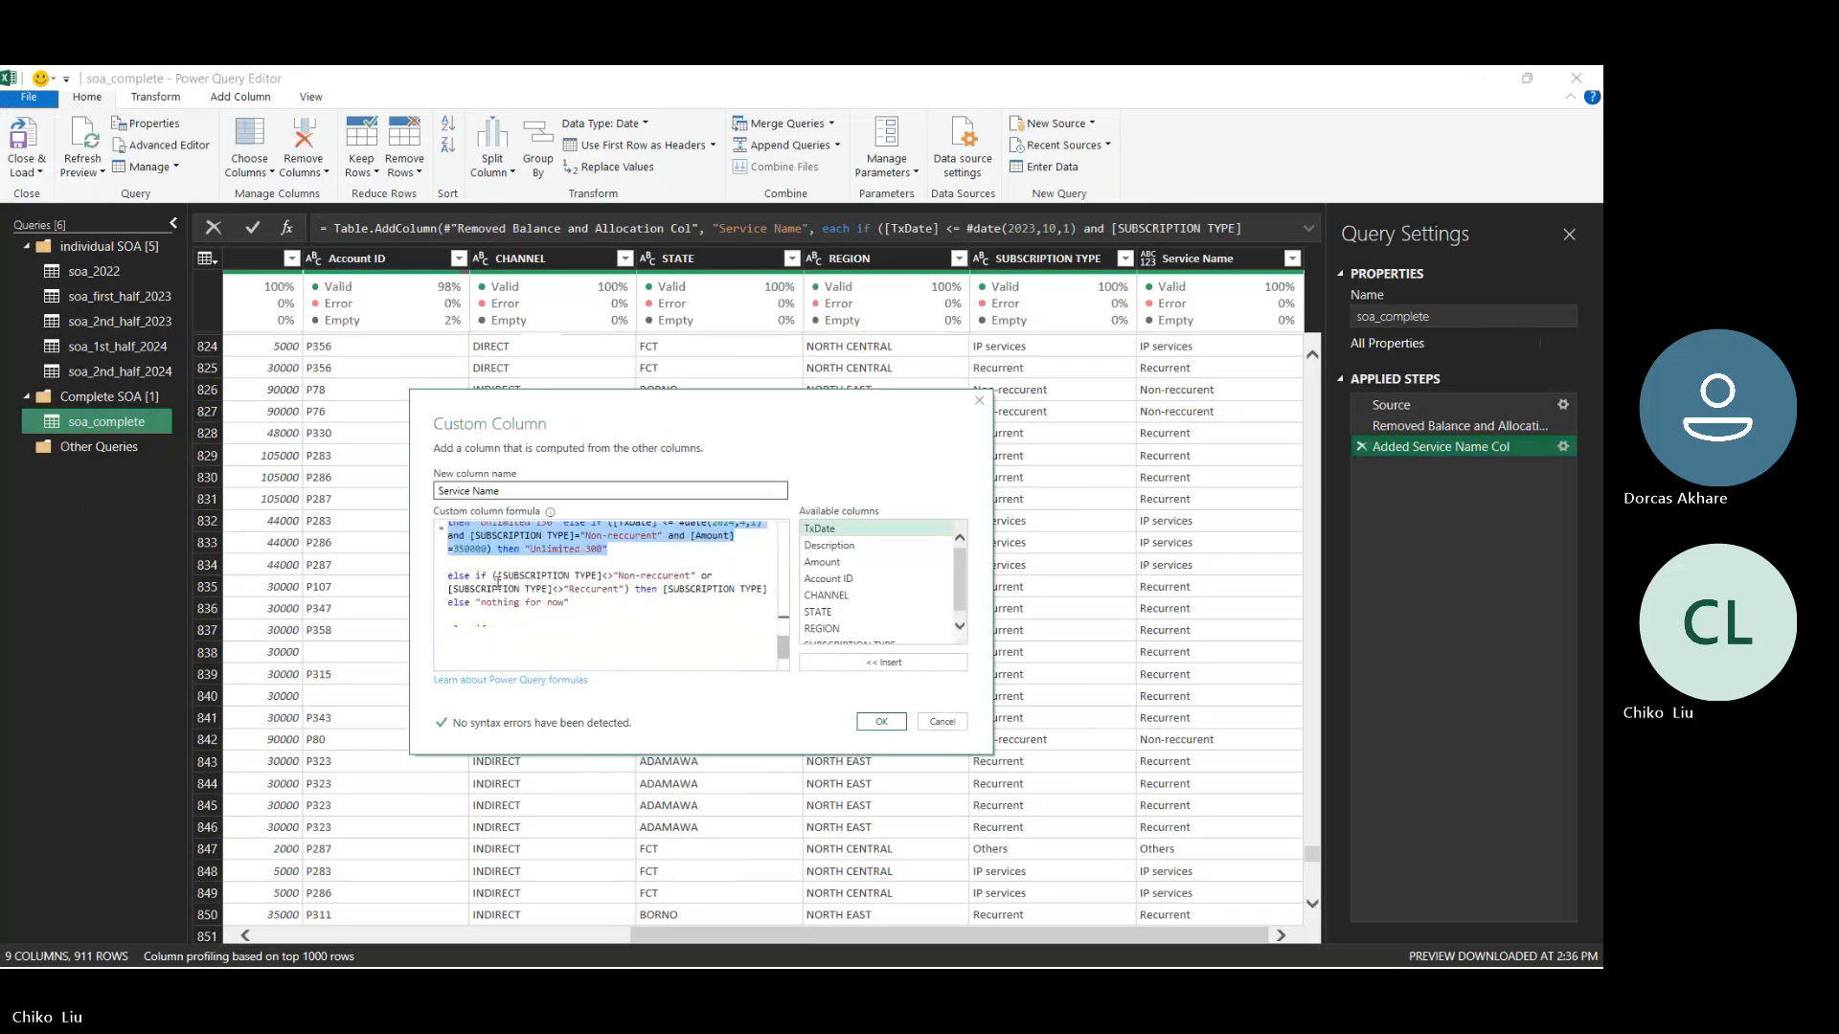
left_click(469, 566)
key("Return")
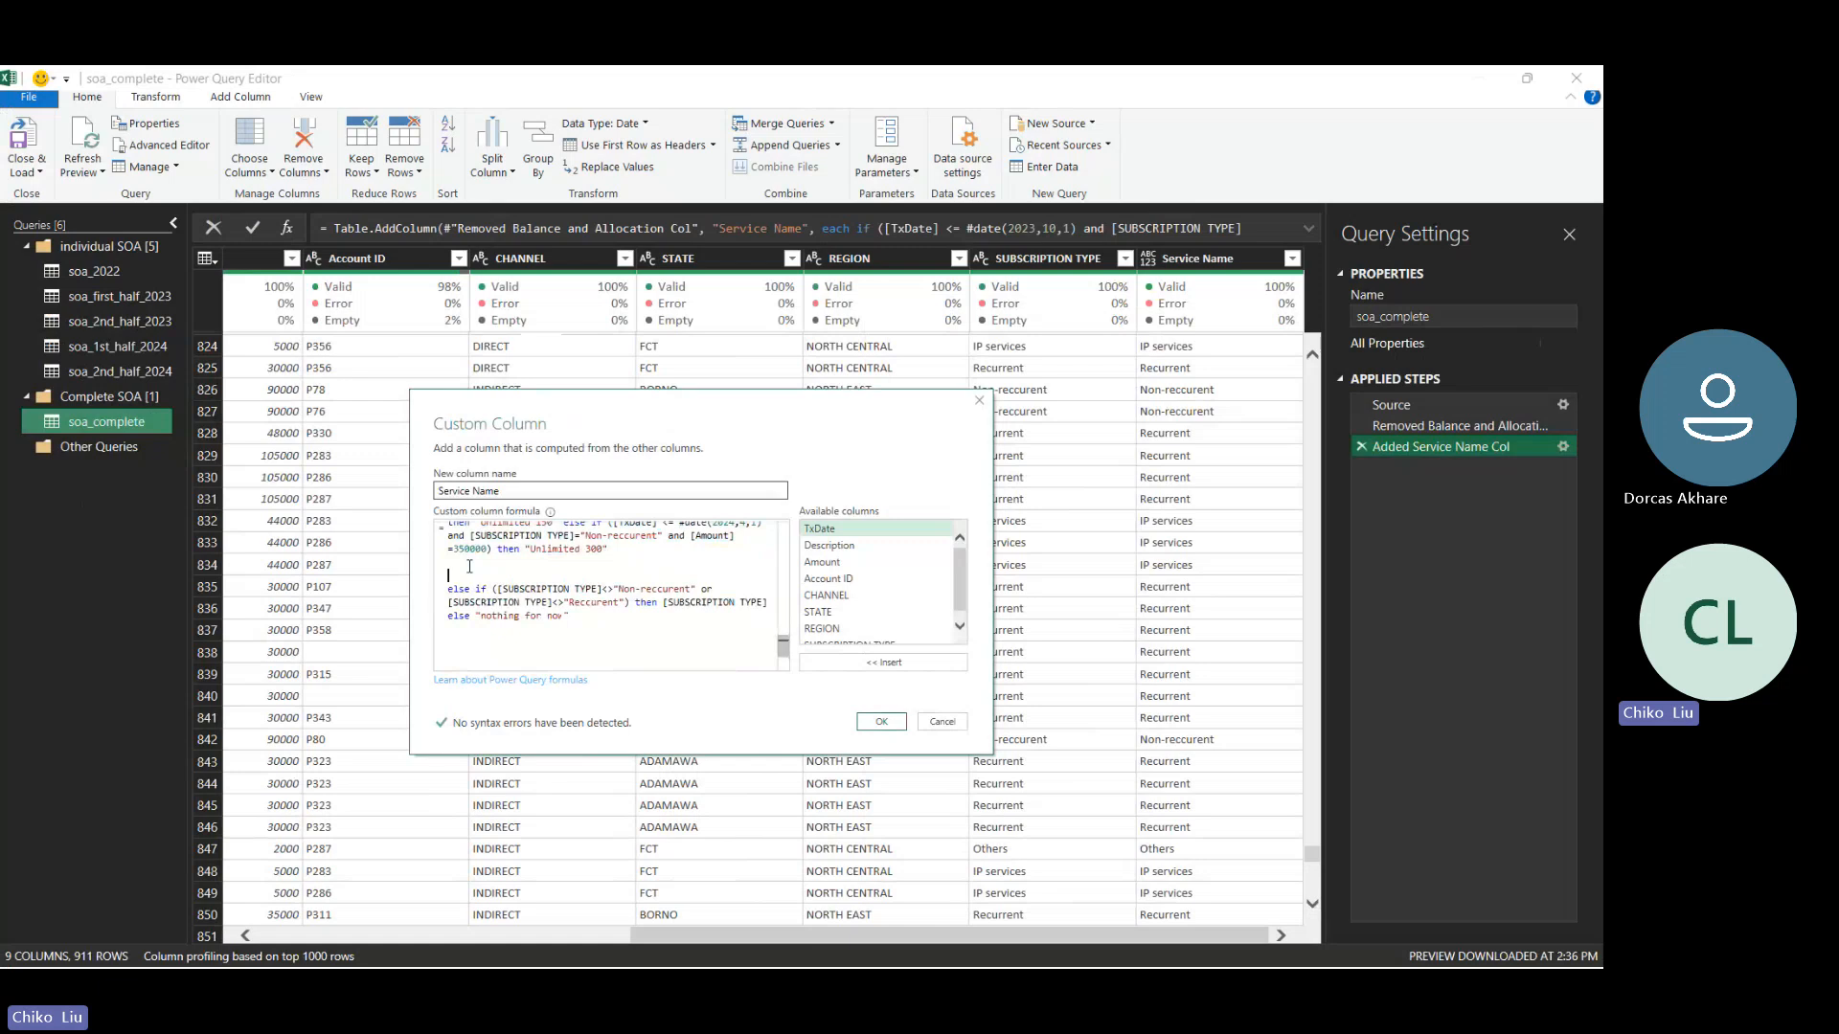
scroll(469, 566, "up", 3)
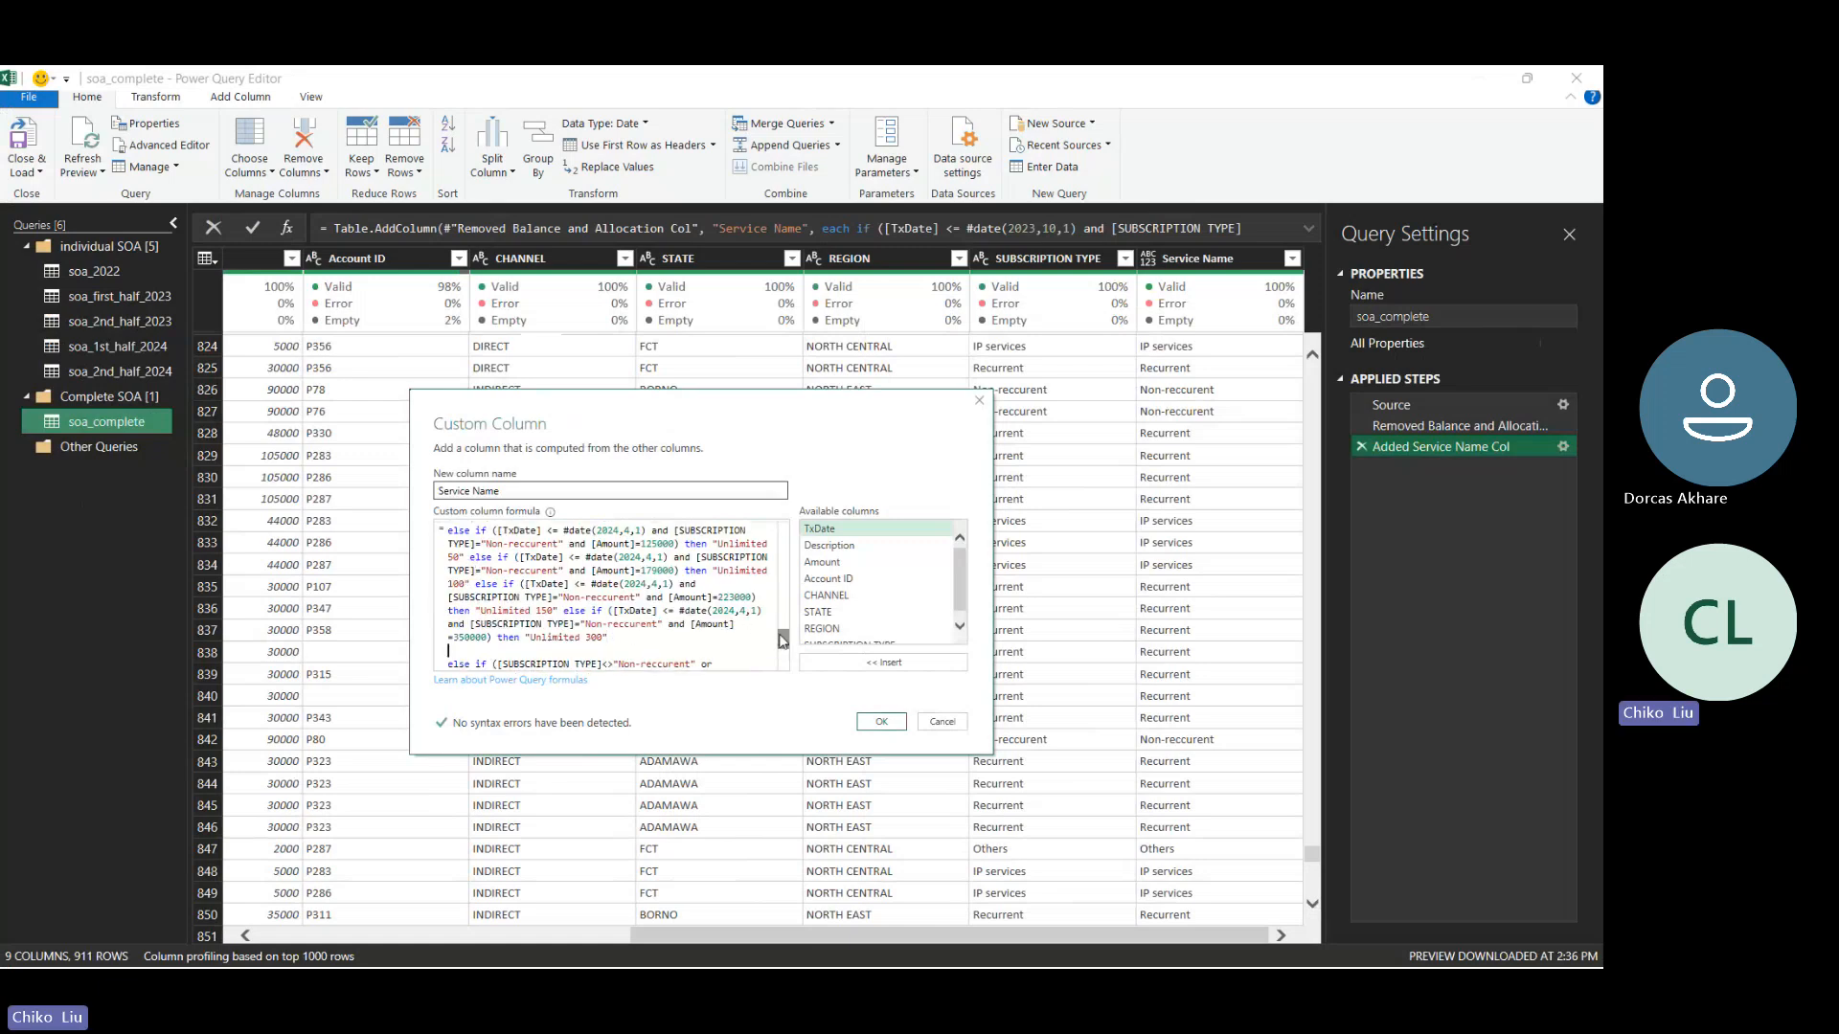
key("ctrl+v")
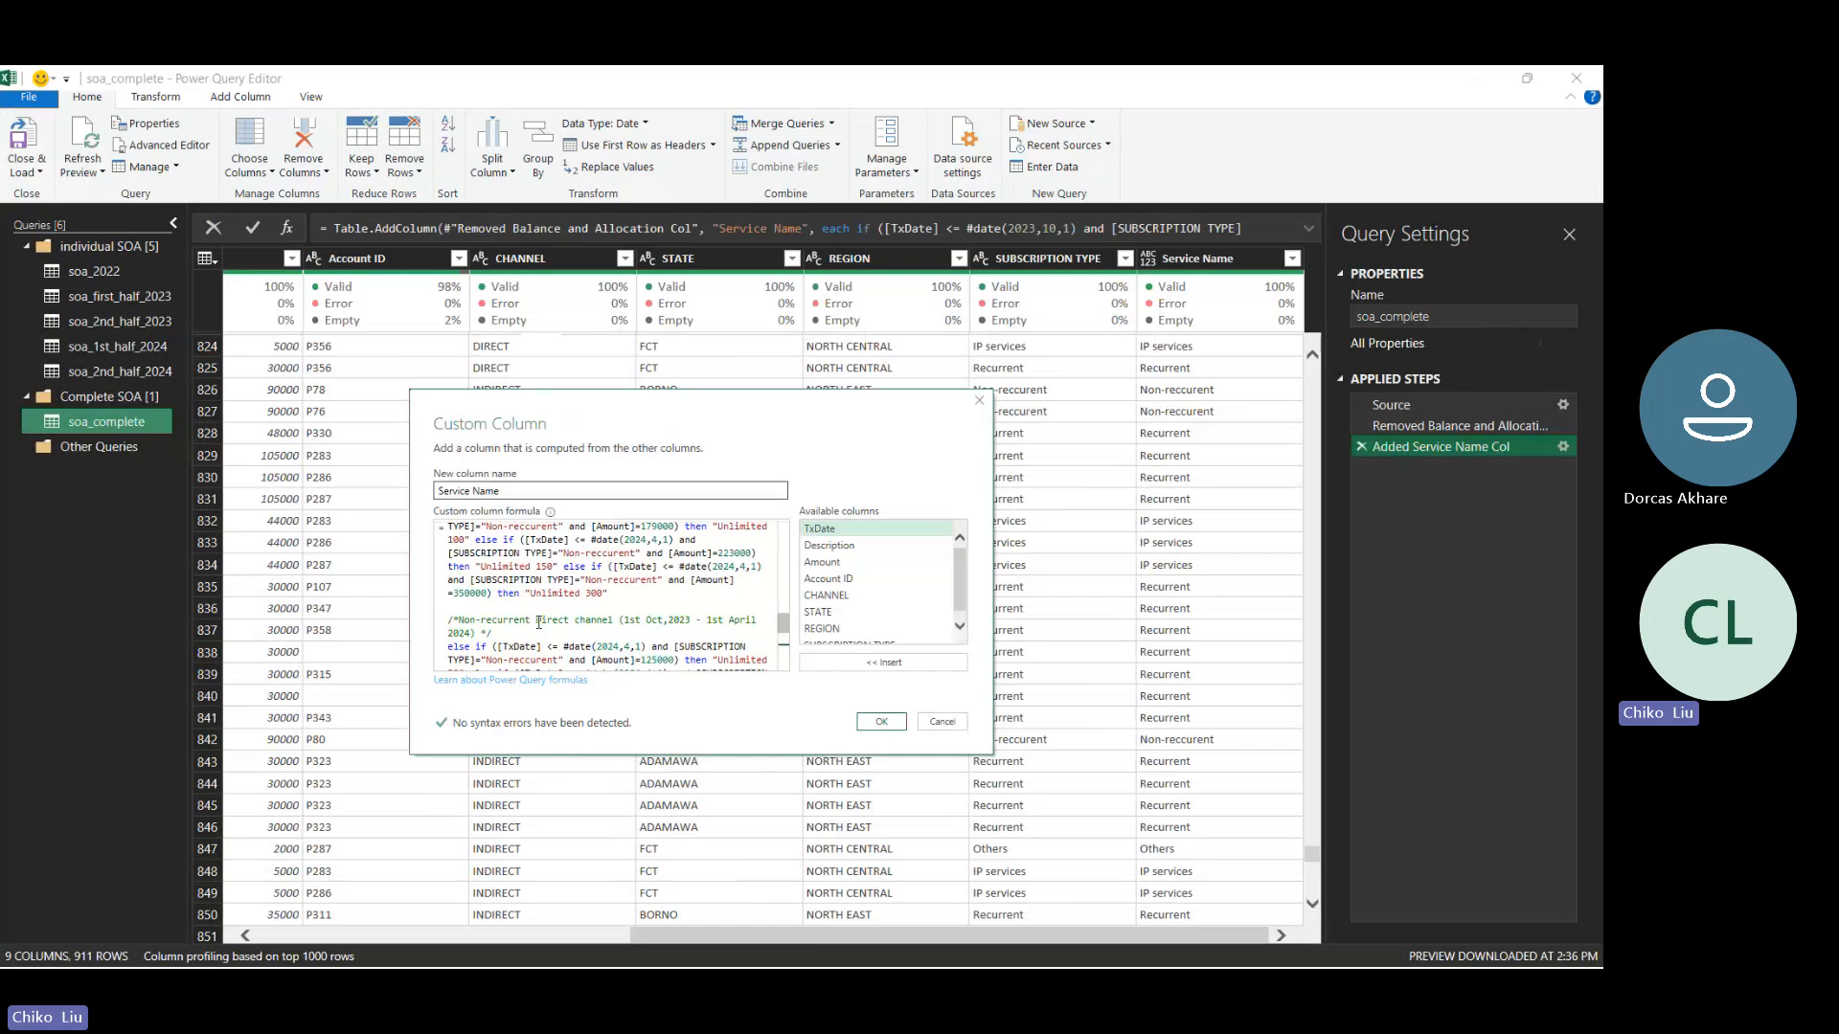
left_click(542, 622)
type("D")
- Apply the Service Name custom column formula, and close and load the query to the workbook
left_click(881, 721)
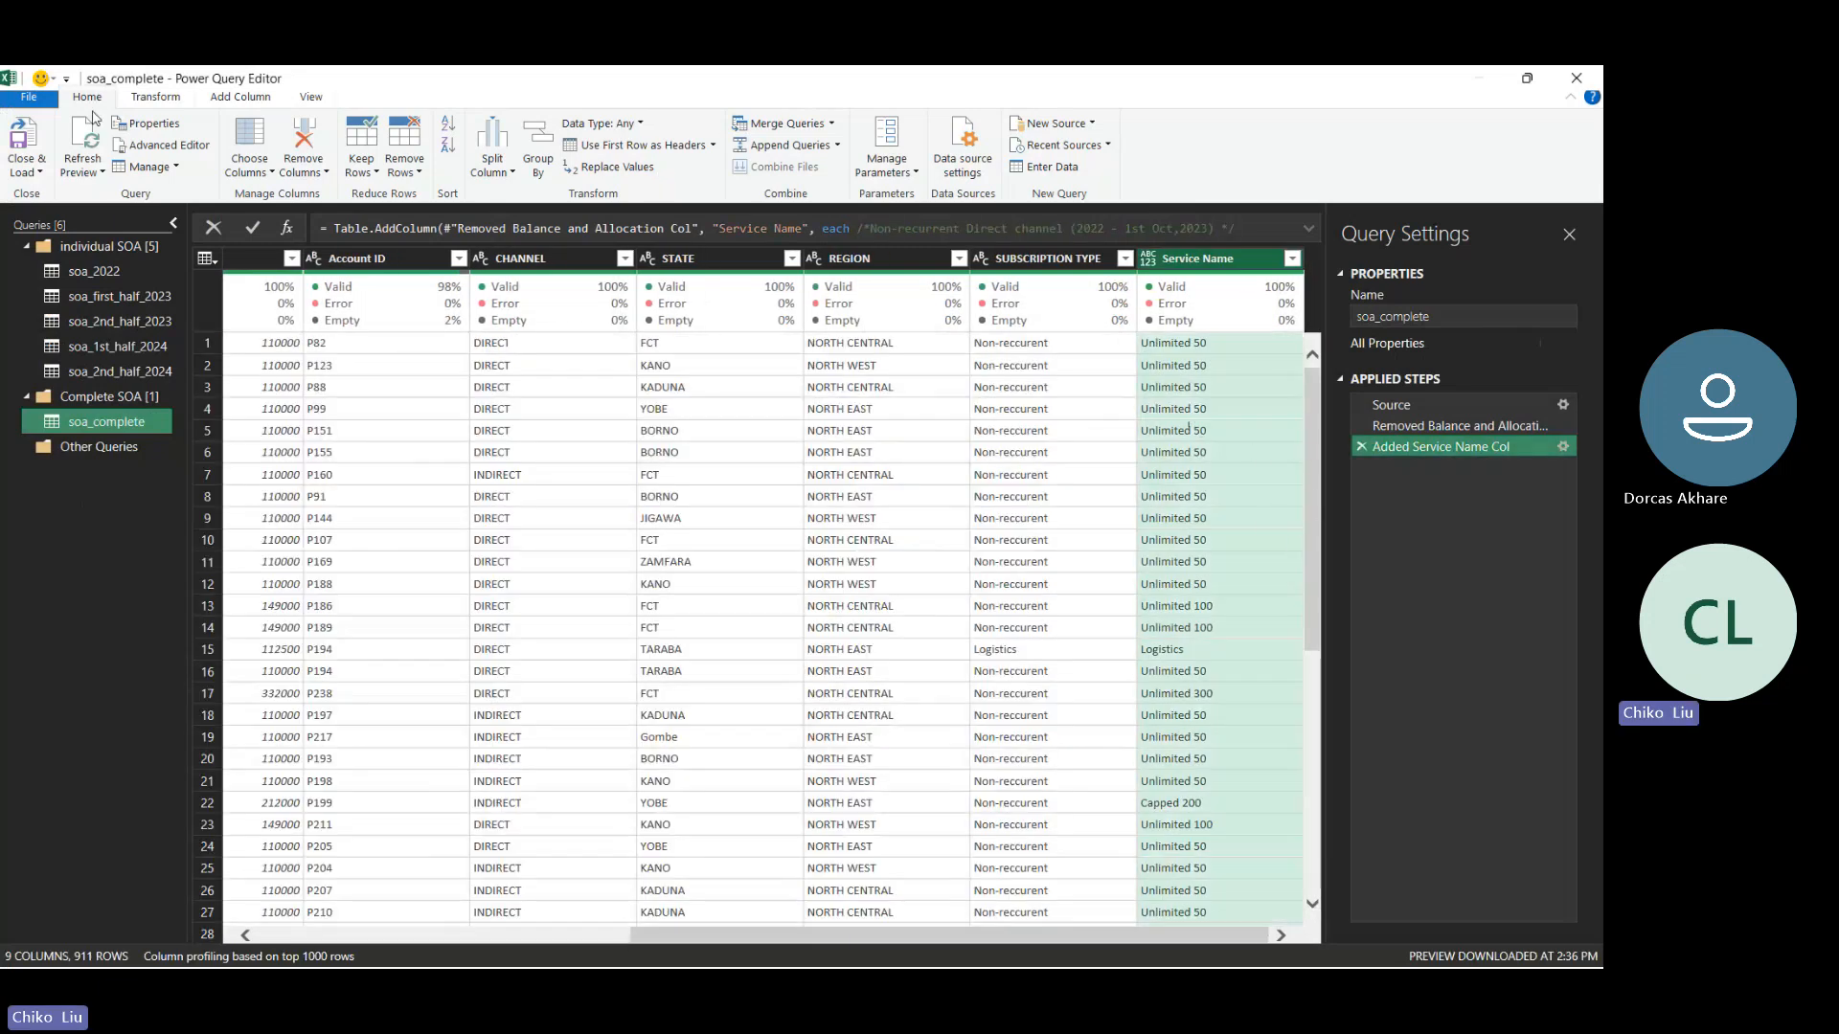
left_click(40, 171)
left_click(71, 198)
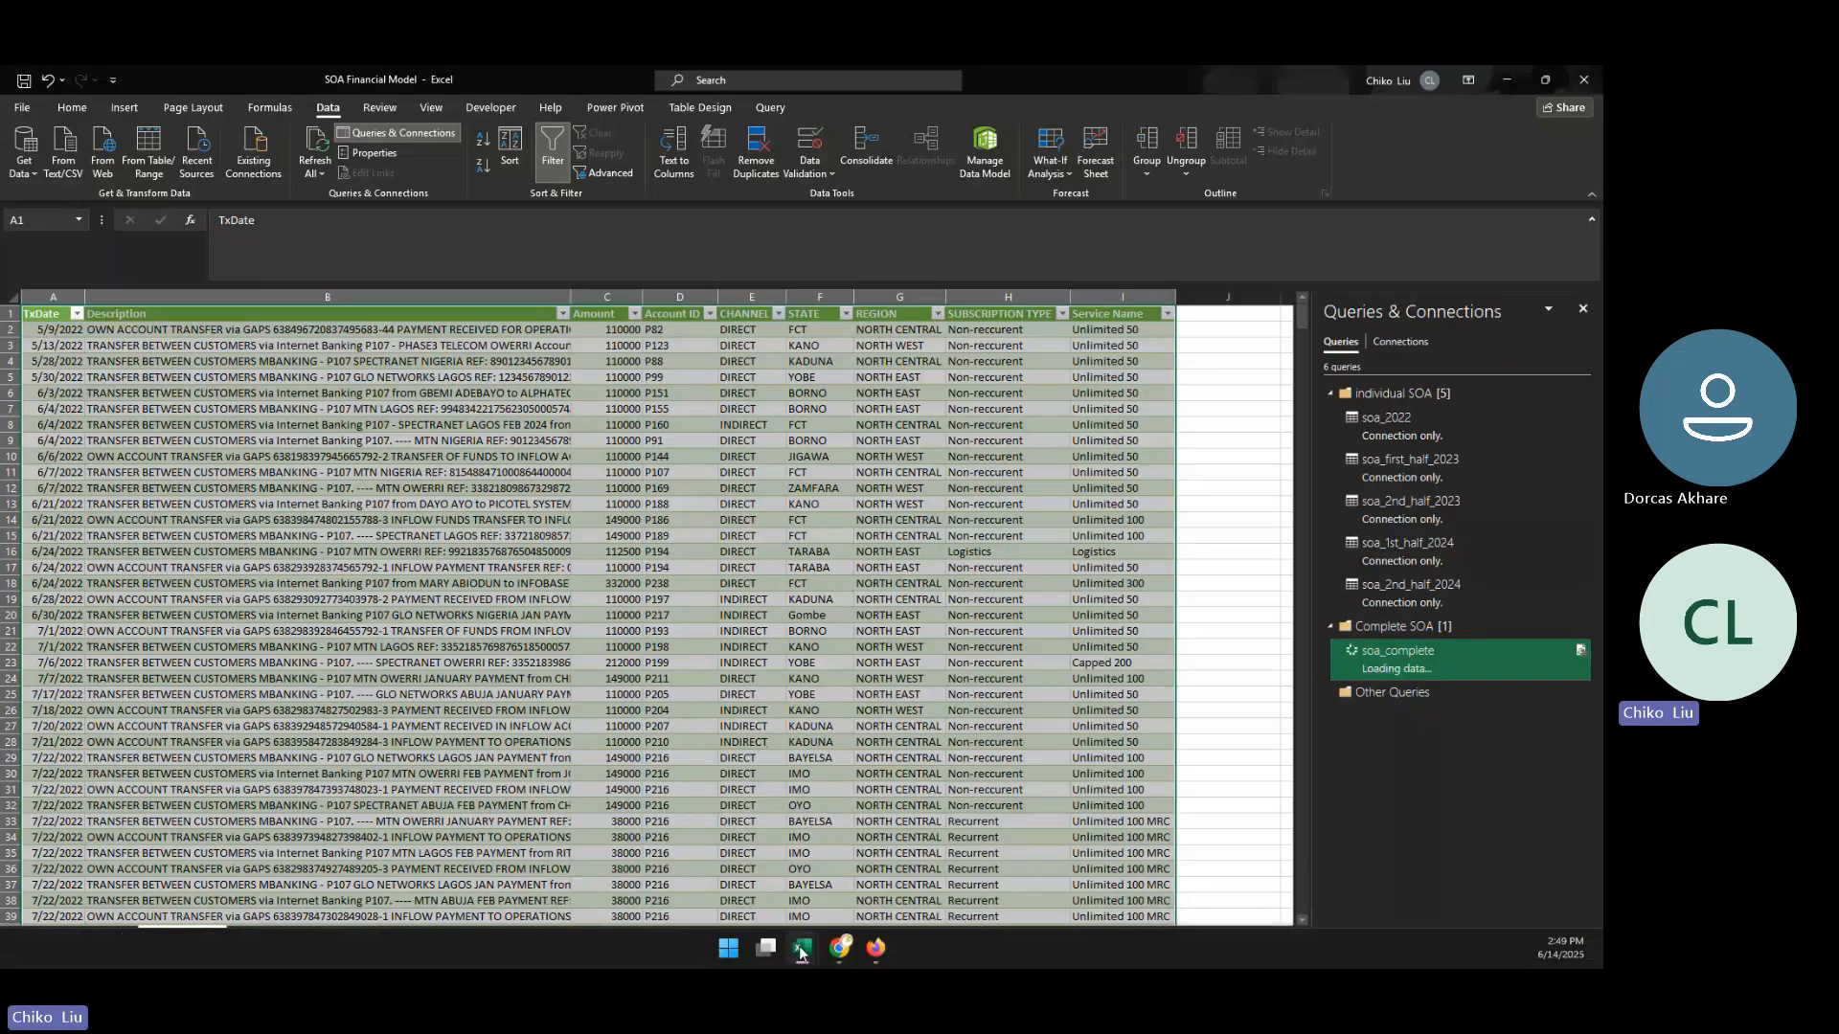
- Check the indirect channel's Non-Recurrent prices for Oct 2023 - March 2024 in the Services workbook
mouse_move(801, 950)
left_click(890, 866)
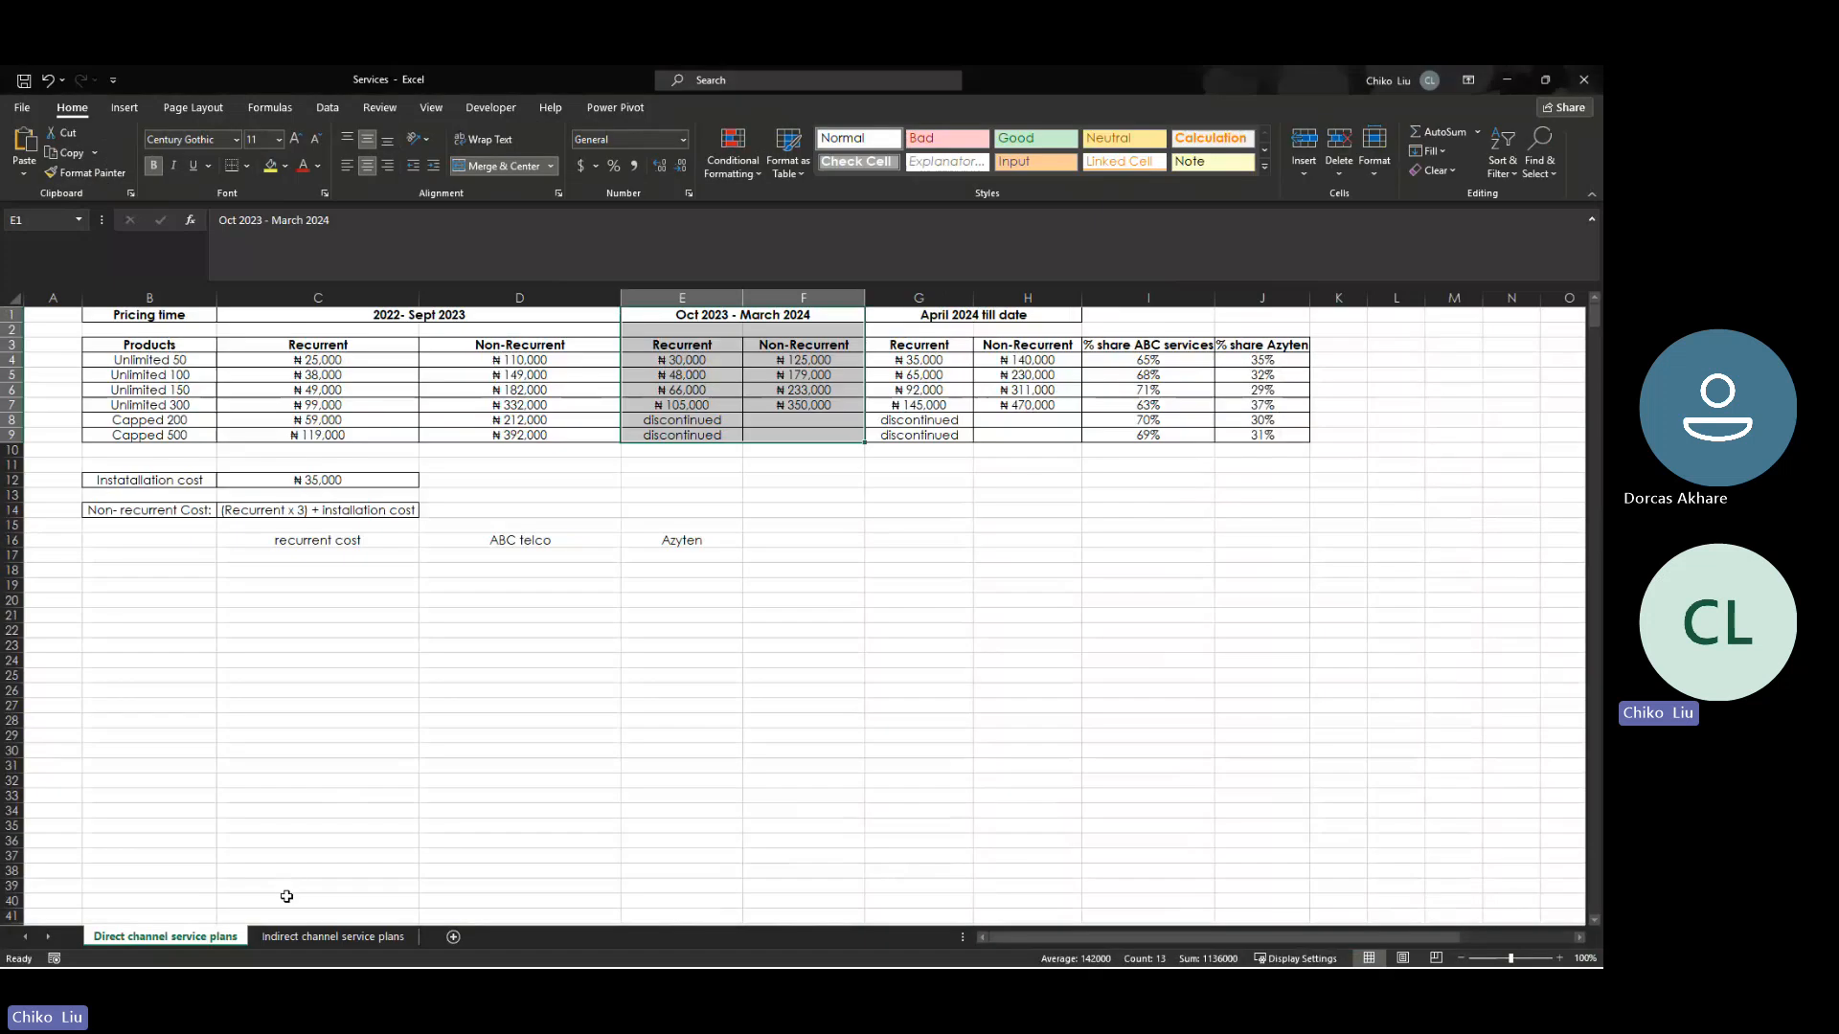
left_click(319, 938)
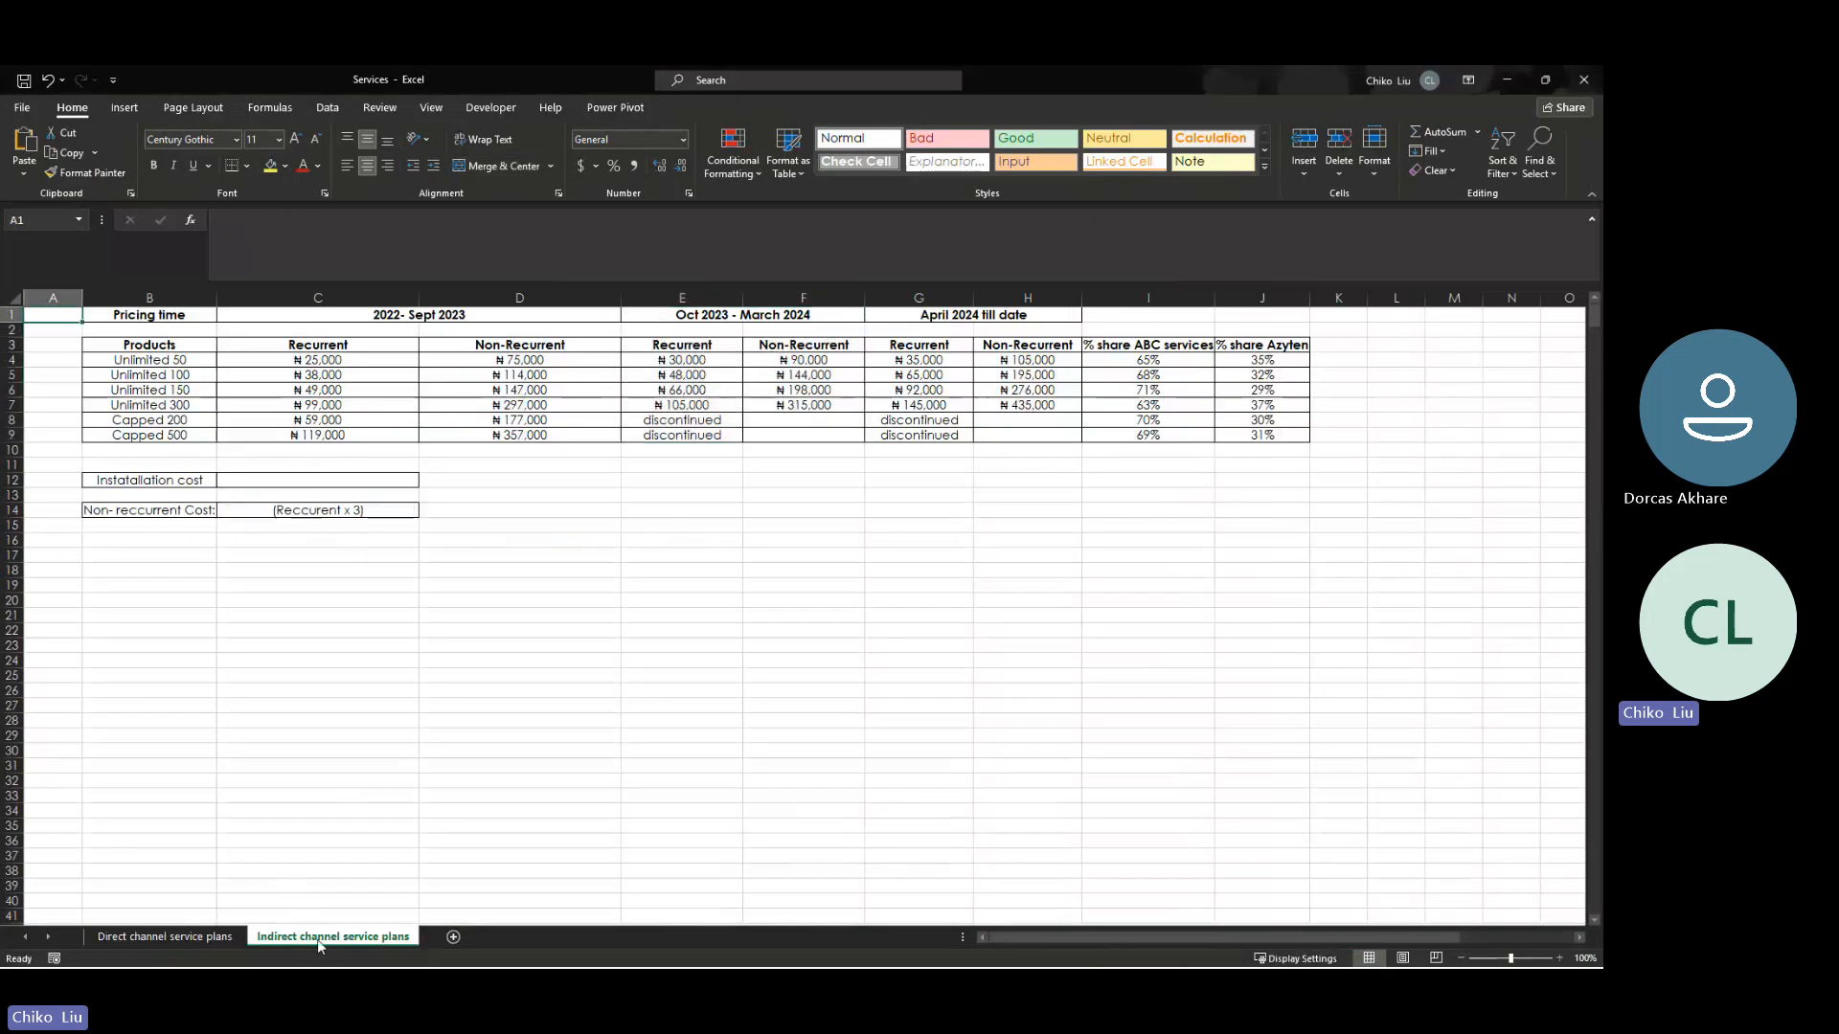
left_click(789, 361)
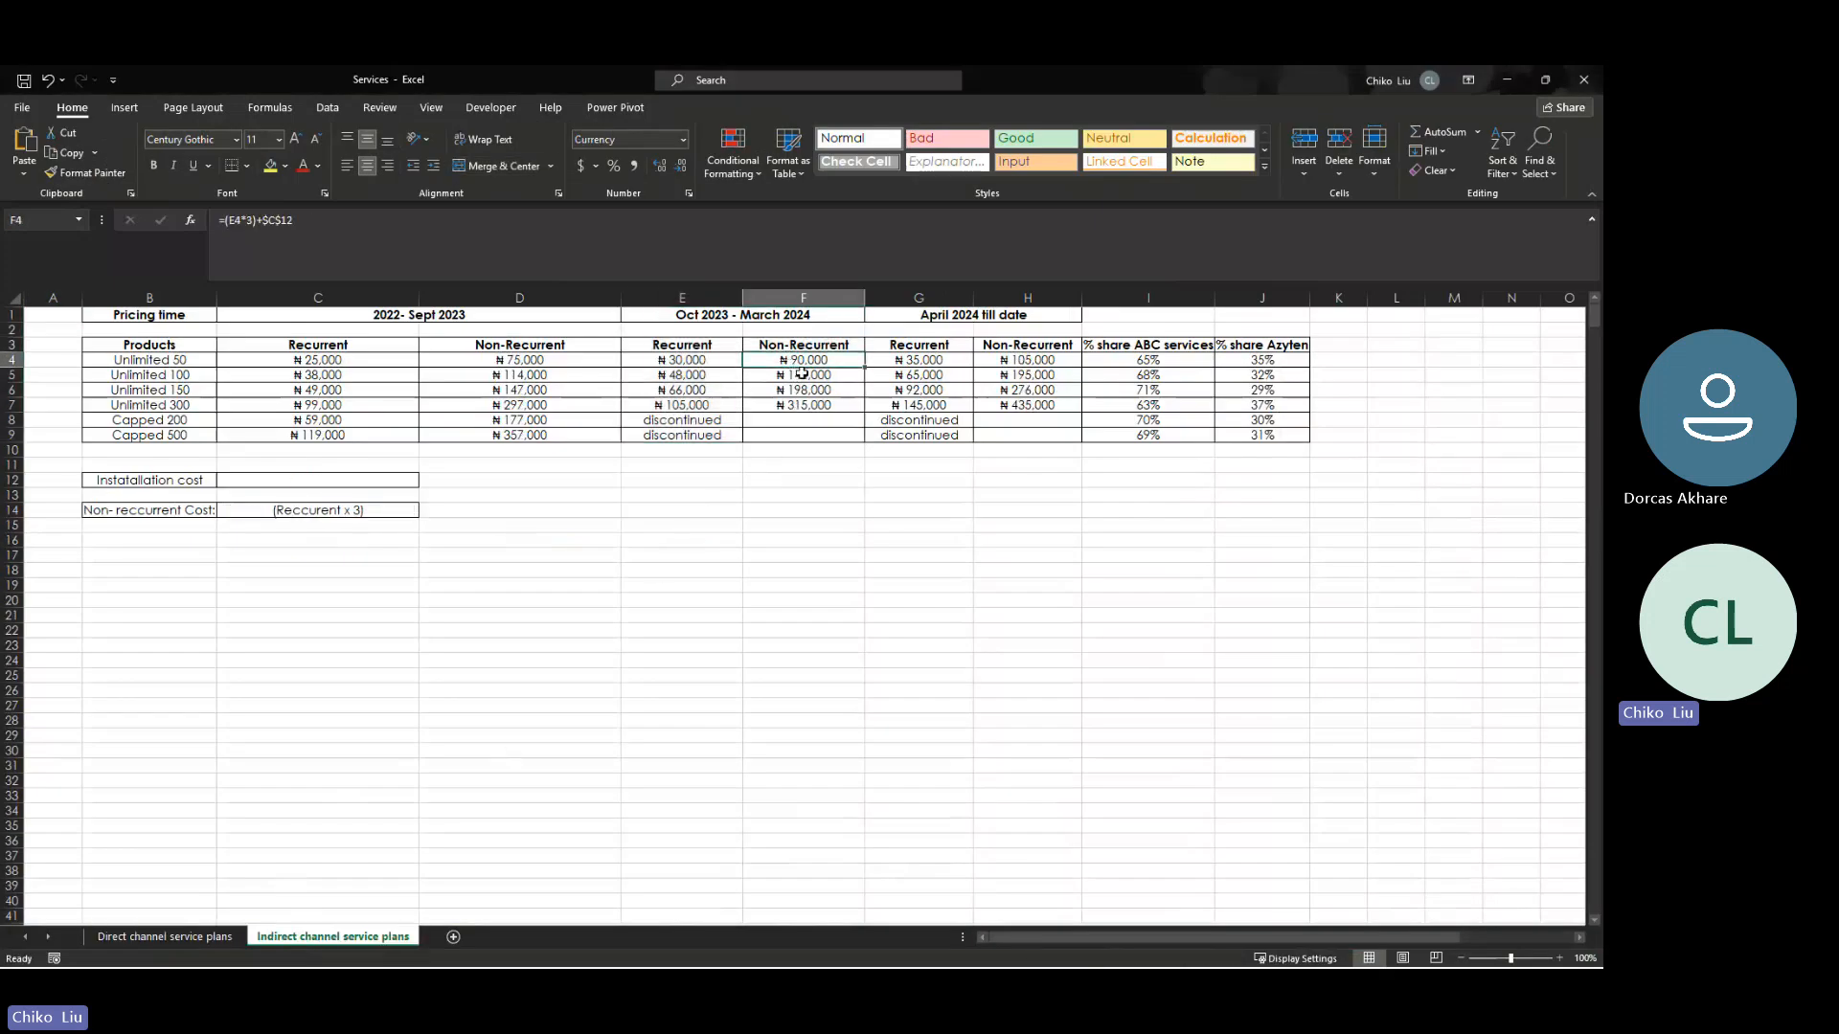
left_click(803, 393)
left_click(805, 406)
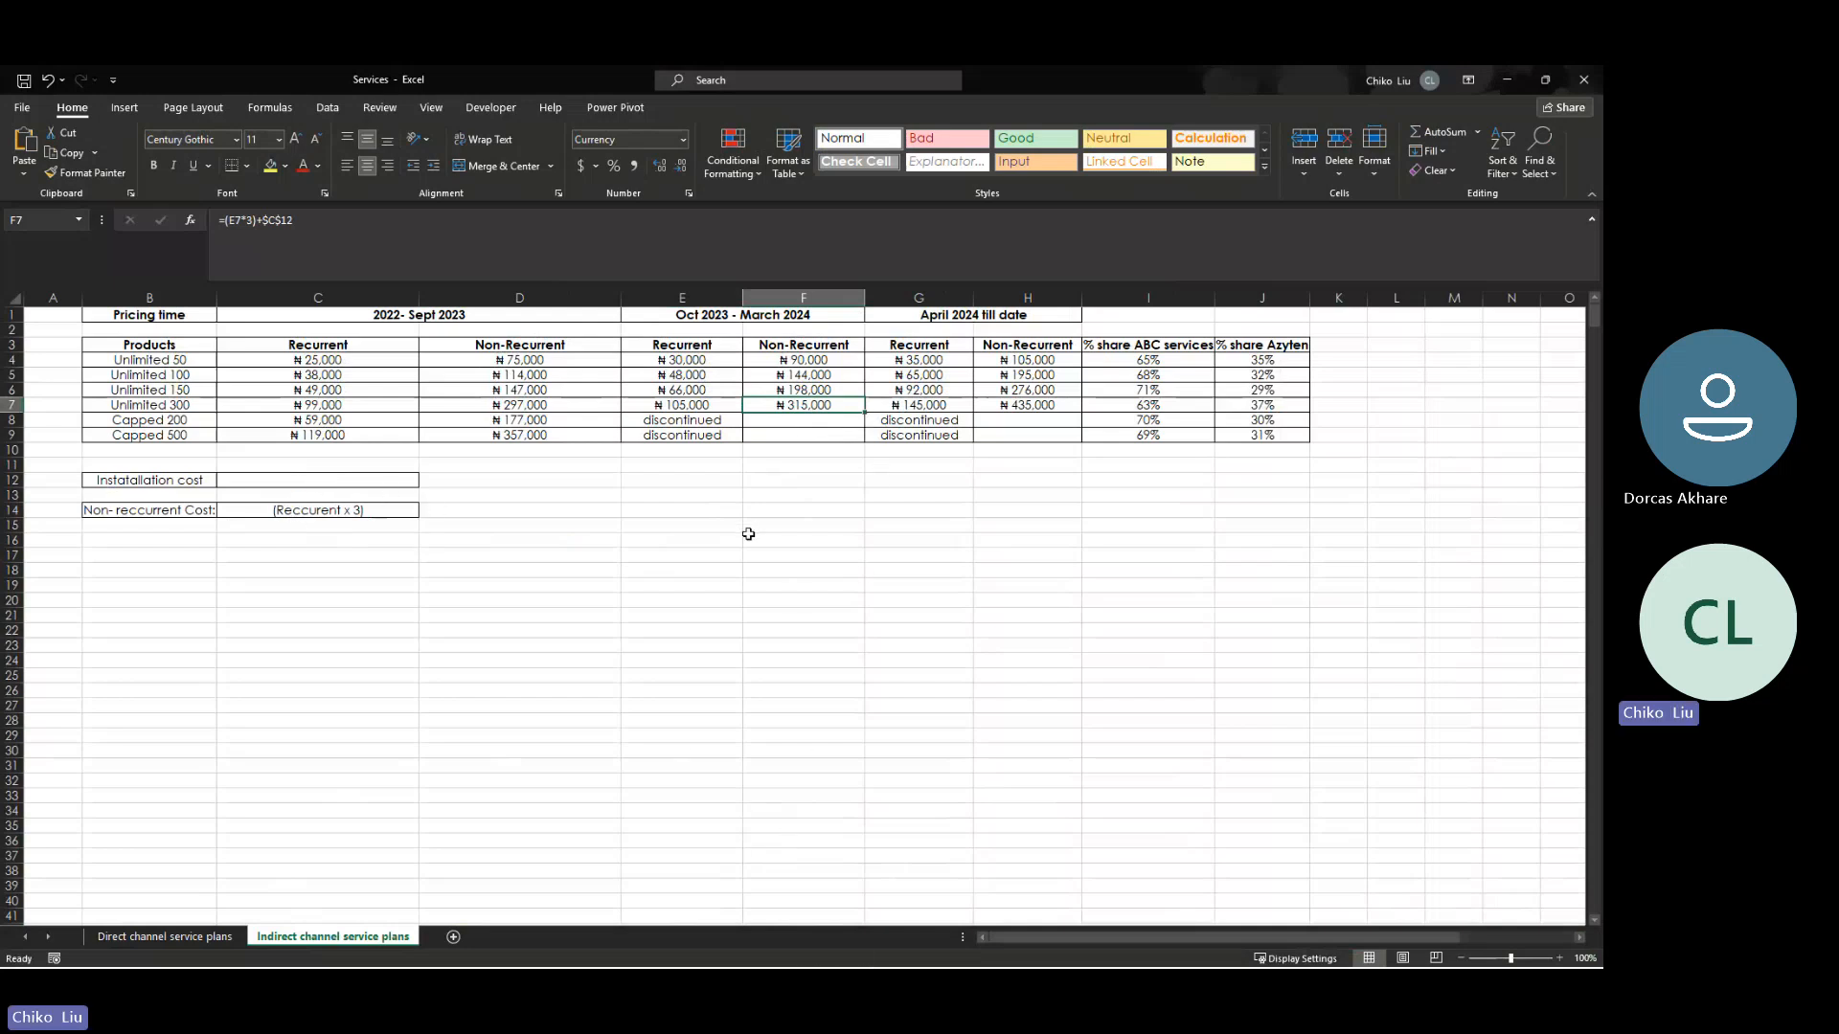
- Calculate =F4+35000 in F12 of the indirect channel sheet and compare it with the direct channel's Unlimited 50 Non-Recurrent price
left_click(778, 479)
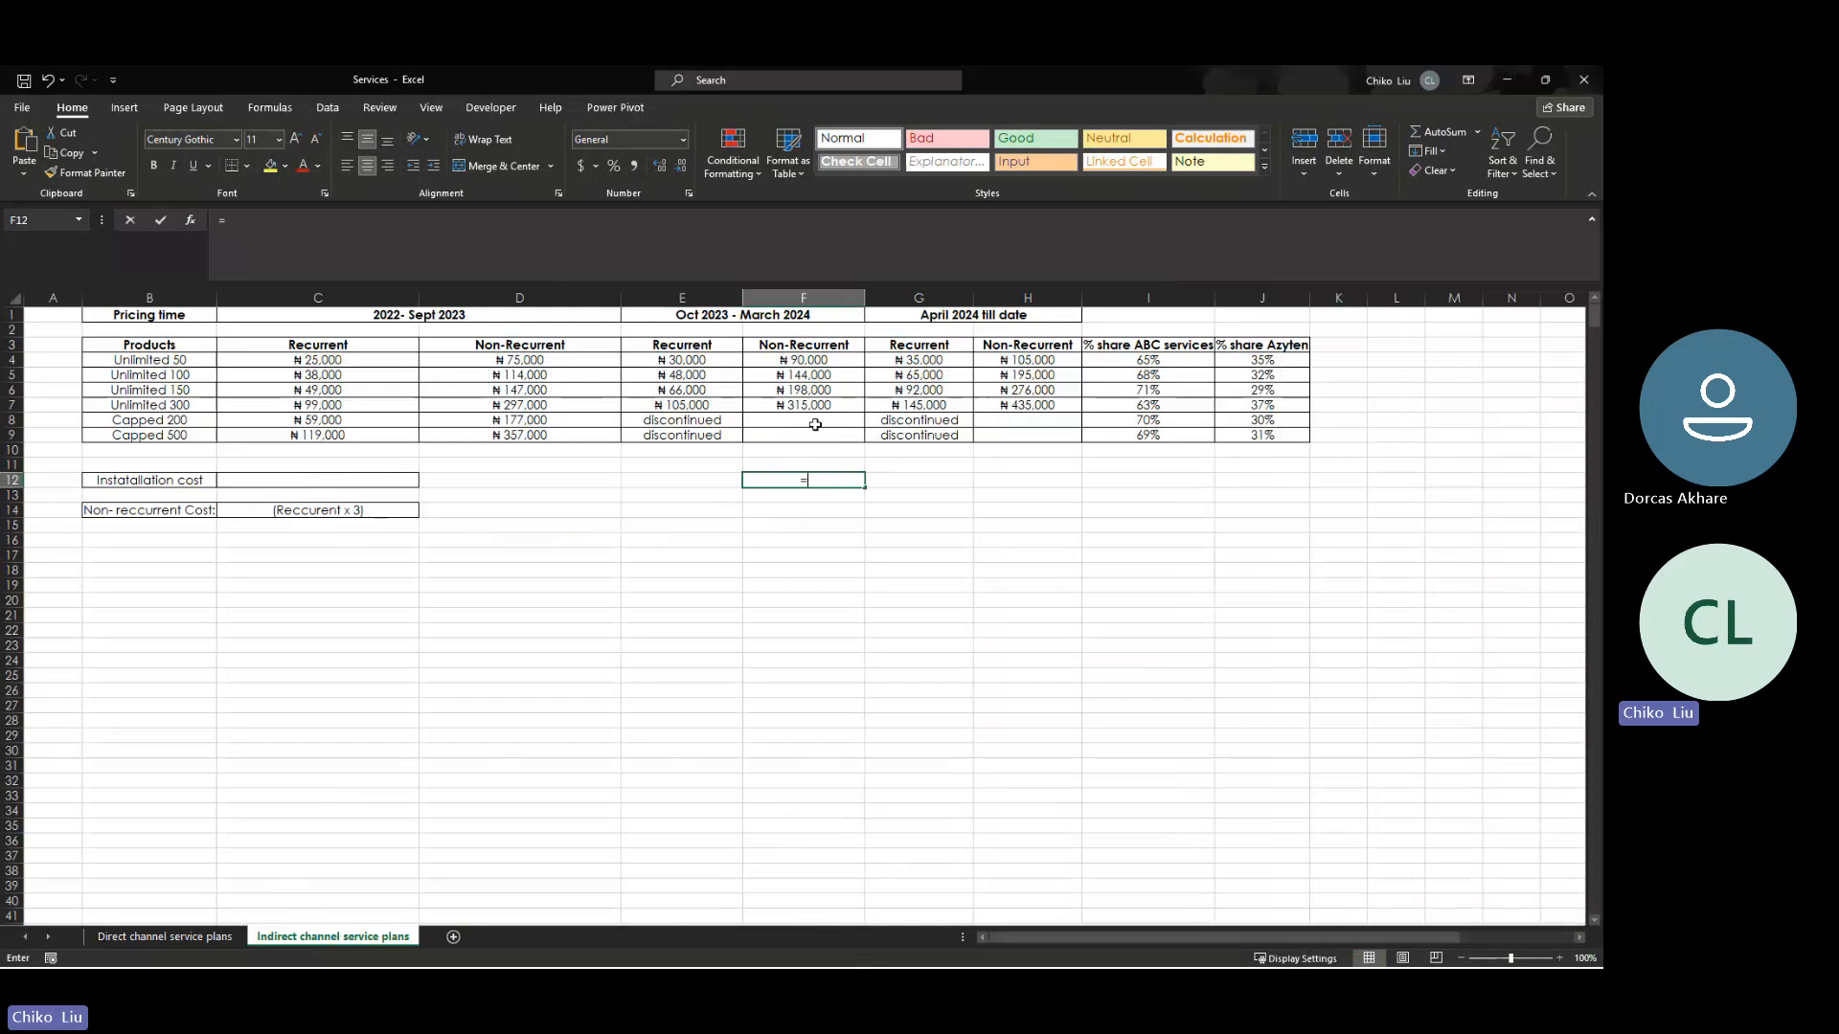
type("=")
left_click(810, 360)
type("+")
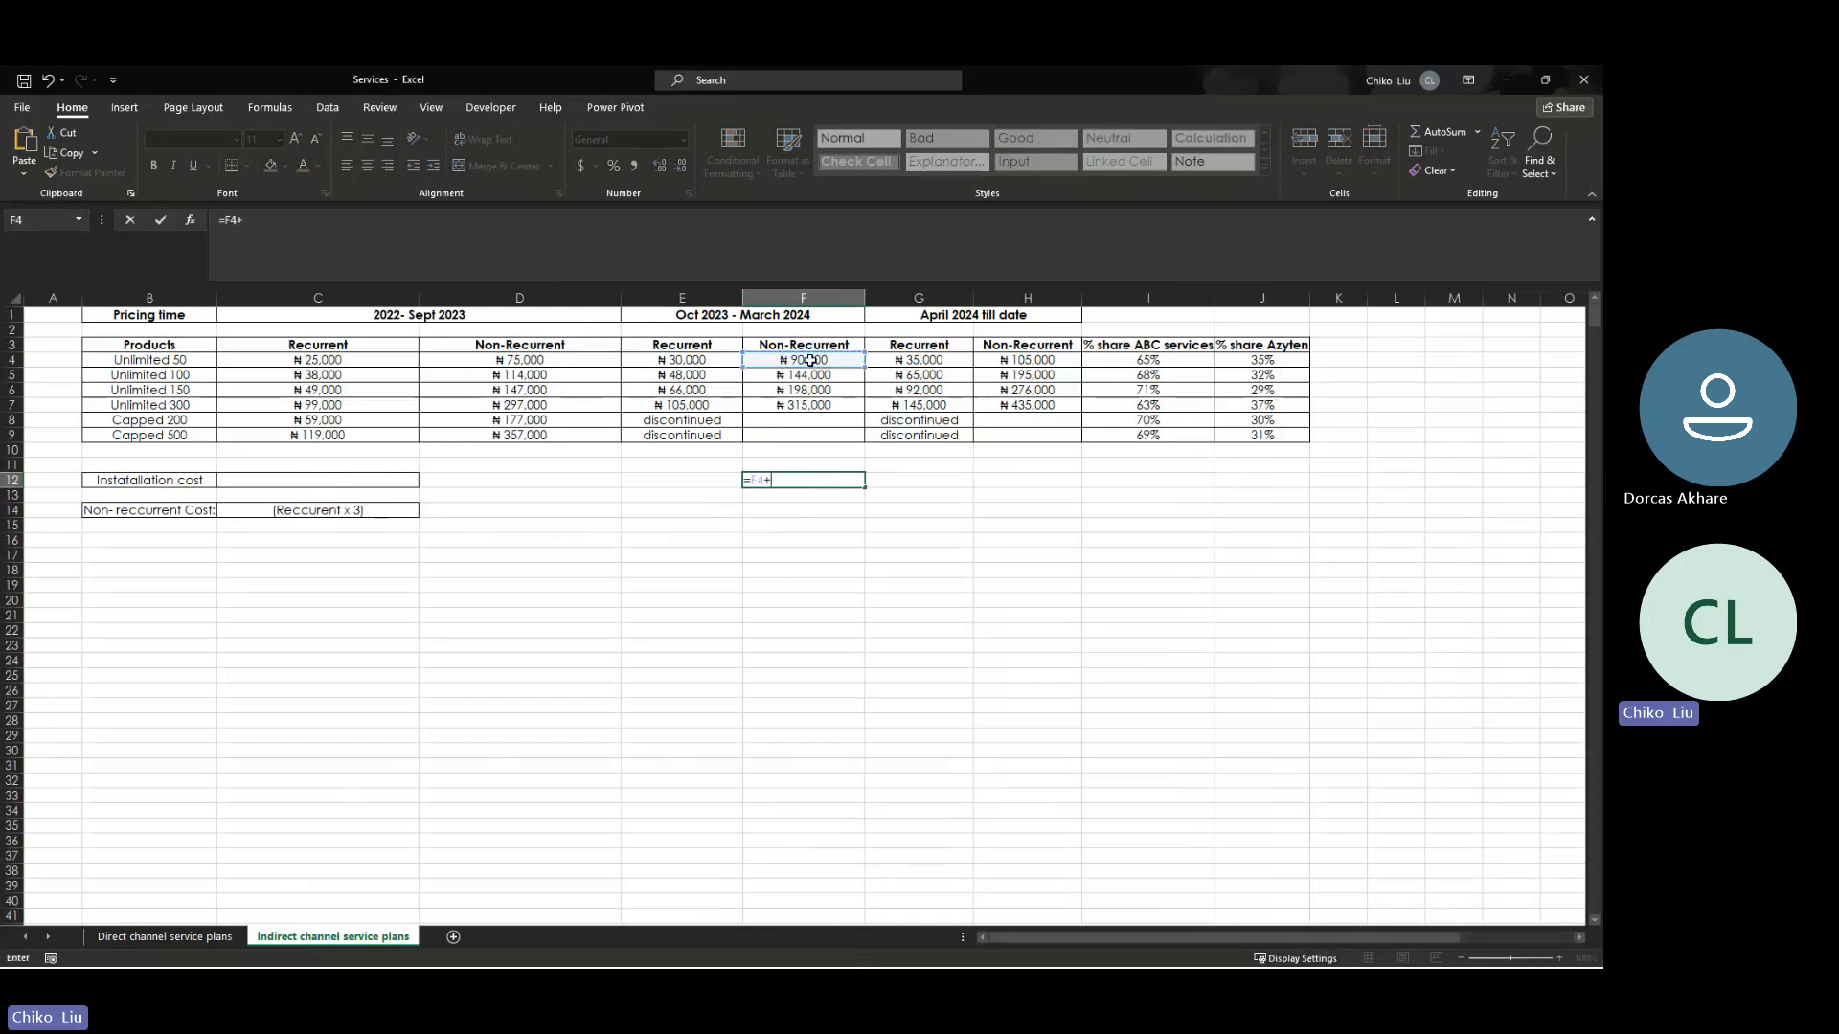
type("35000")
key("Return")
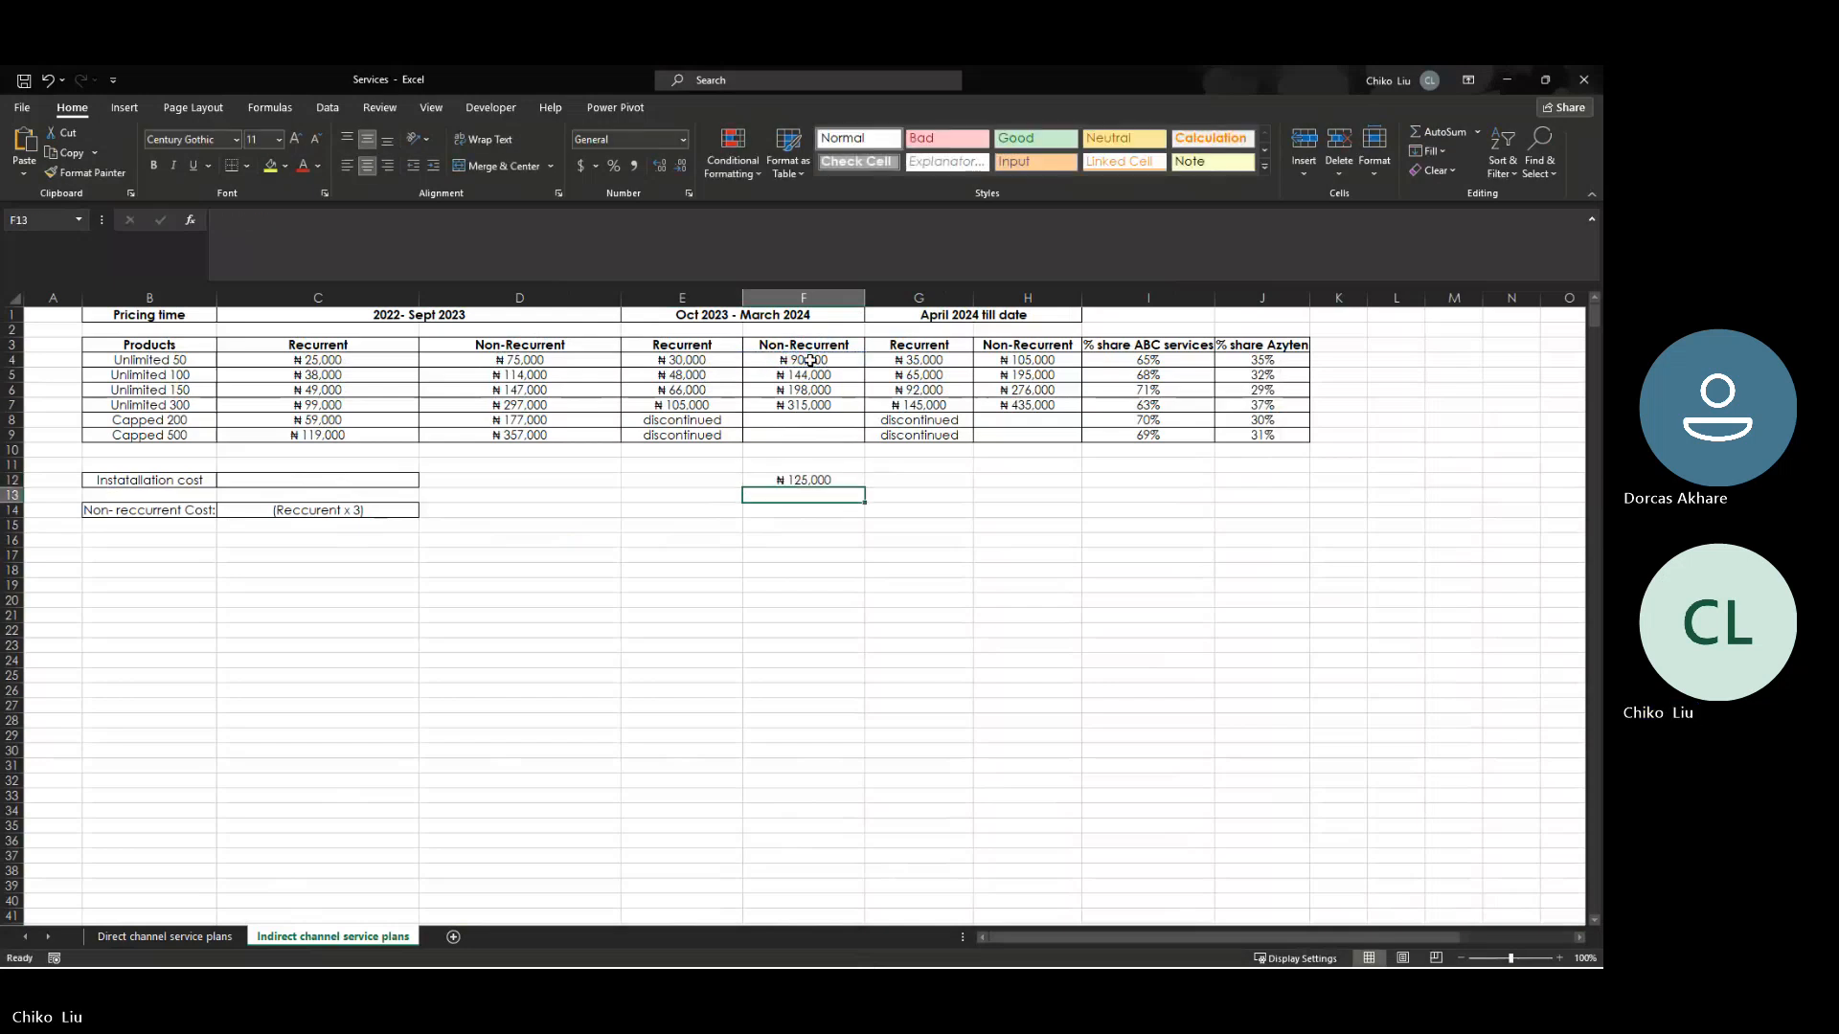
left_click(202, 937)
left_click(795, 359)
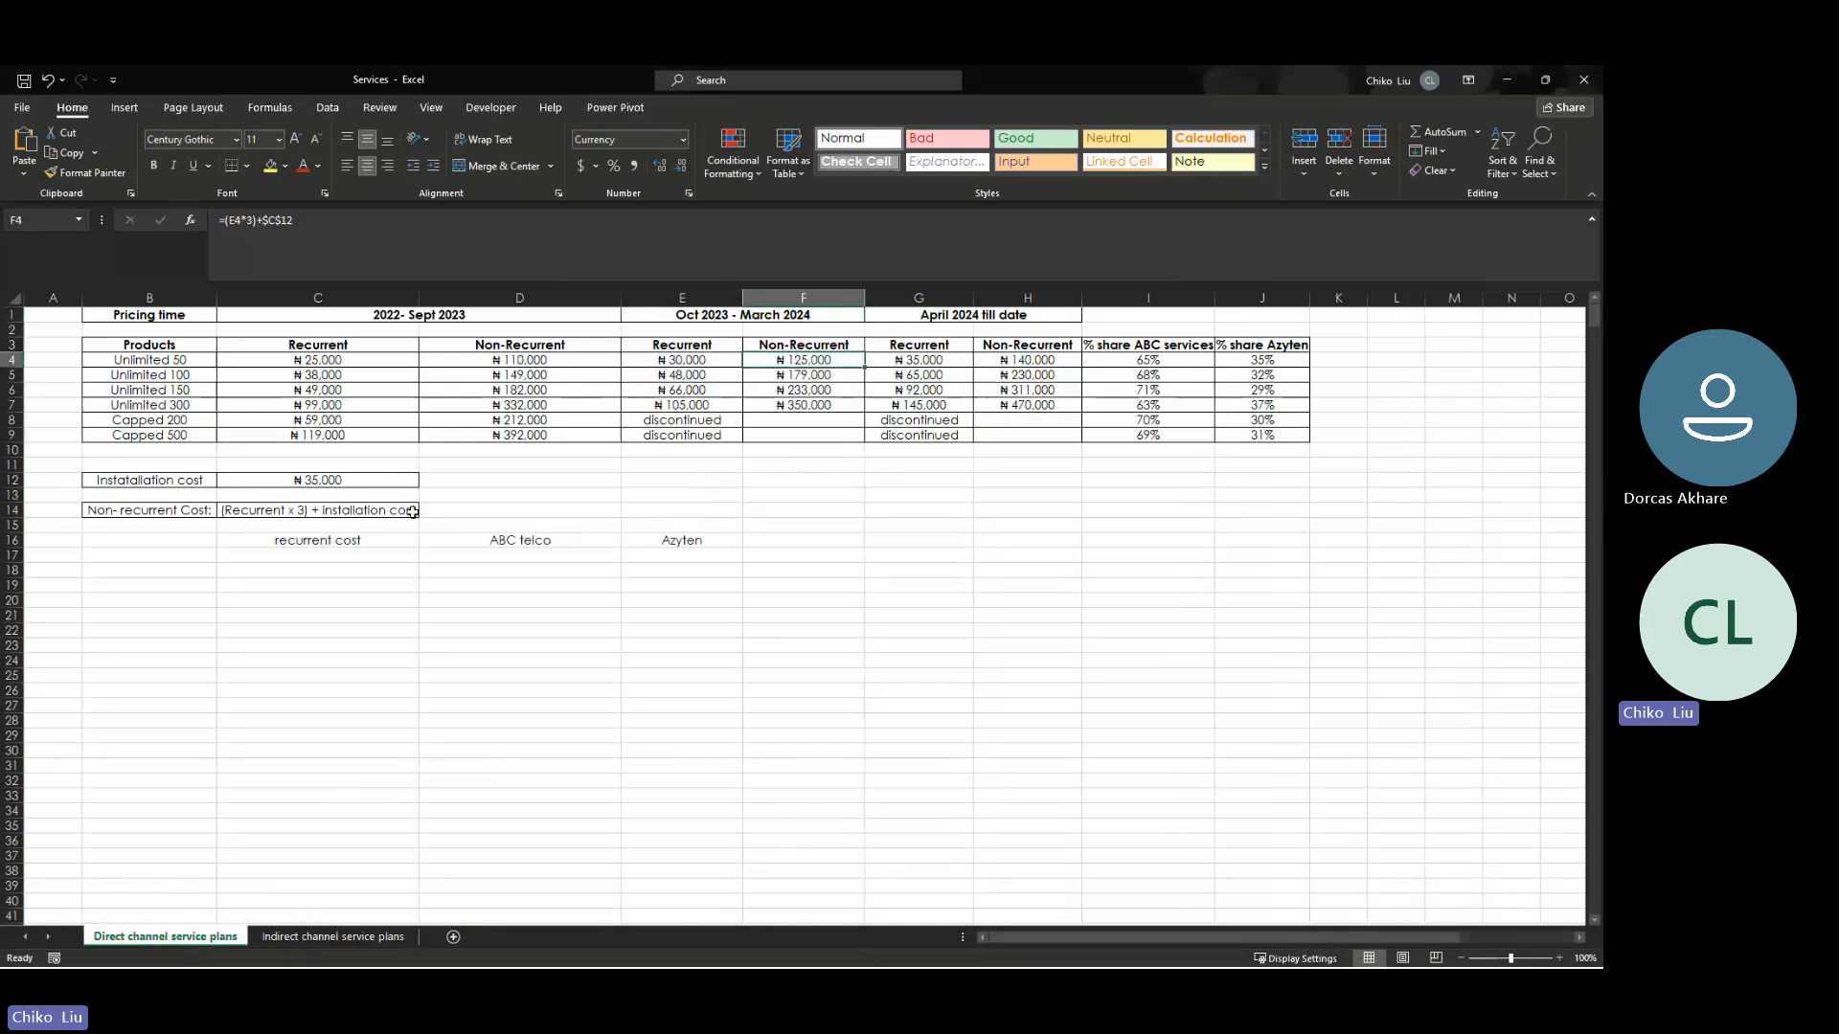
left_click(332, 937)
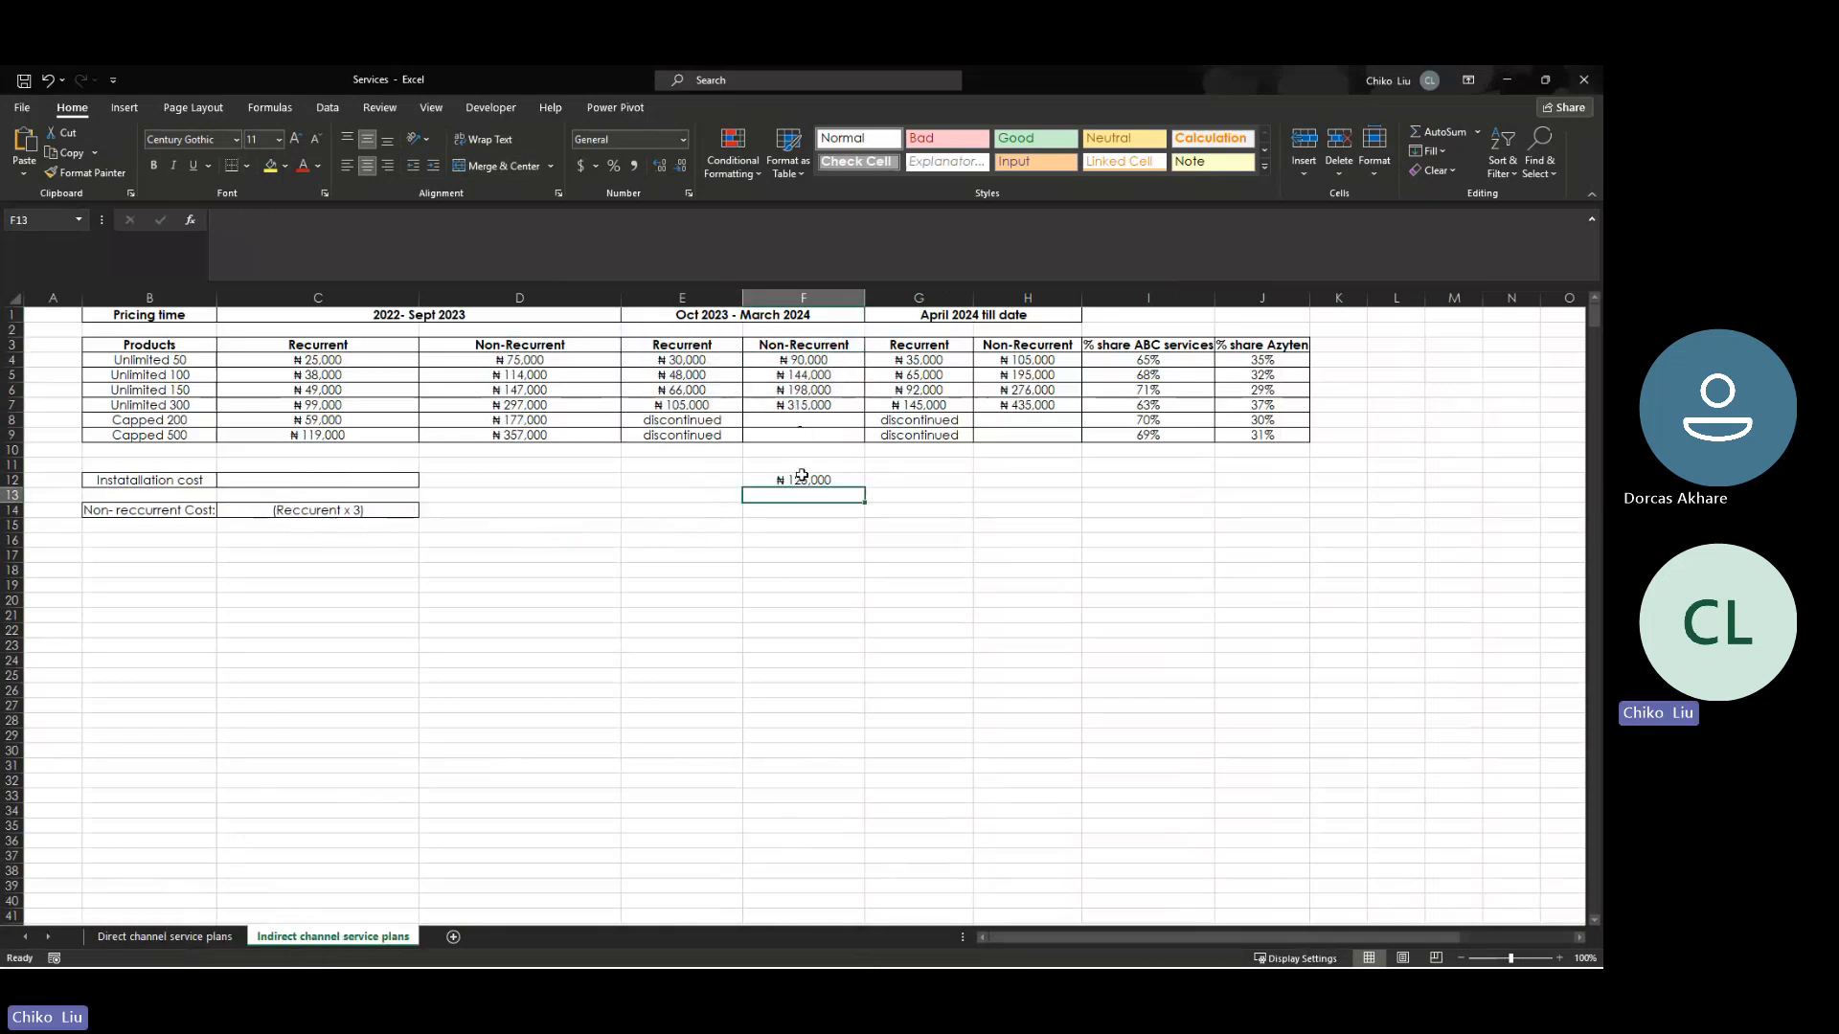
- Fill the F12 formula down to F15 for the remaining unlimited plans, clearing the extra cell F16
left_click(823, 481)
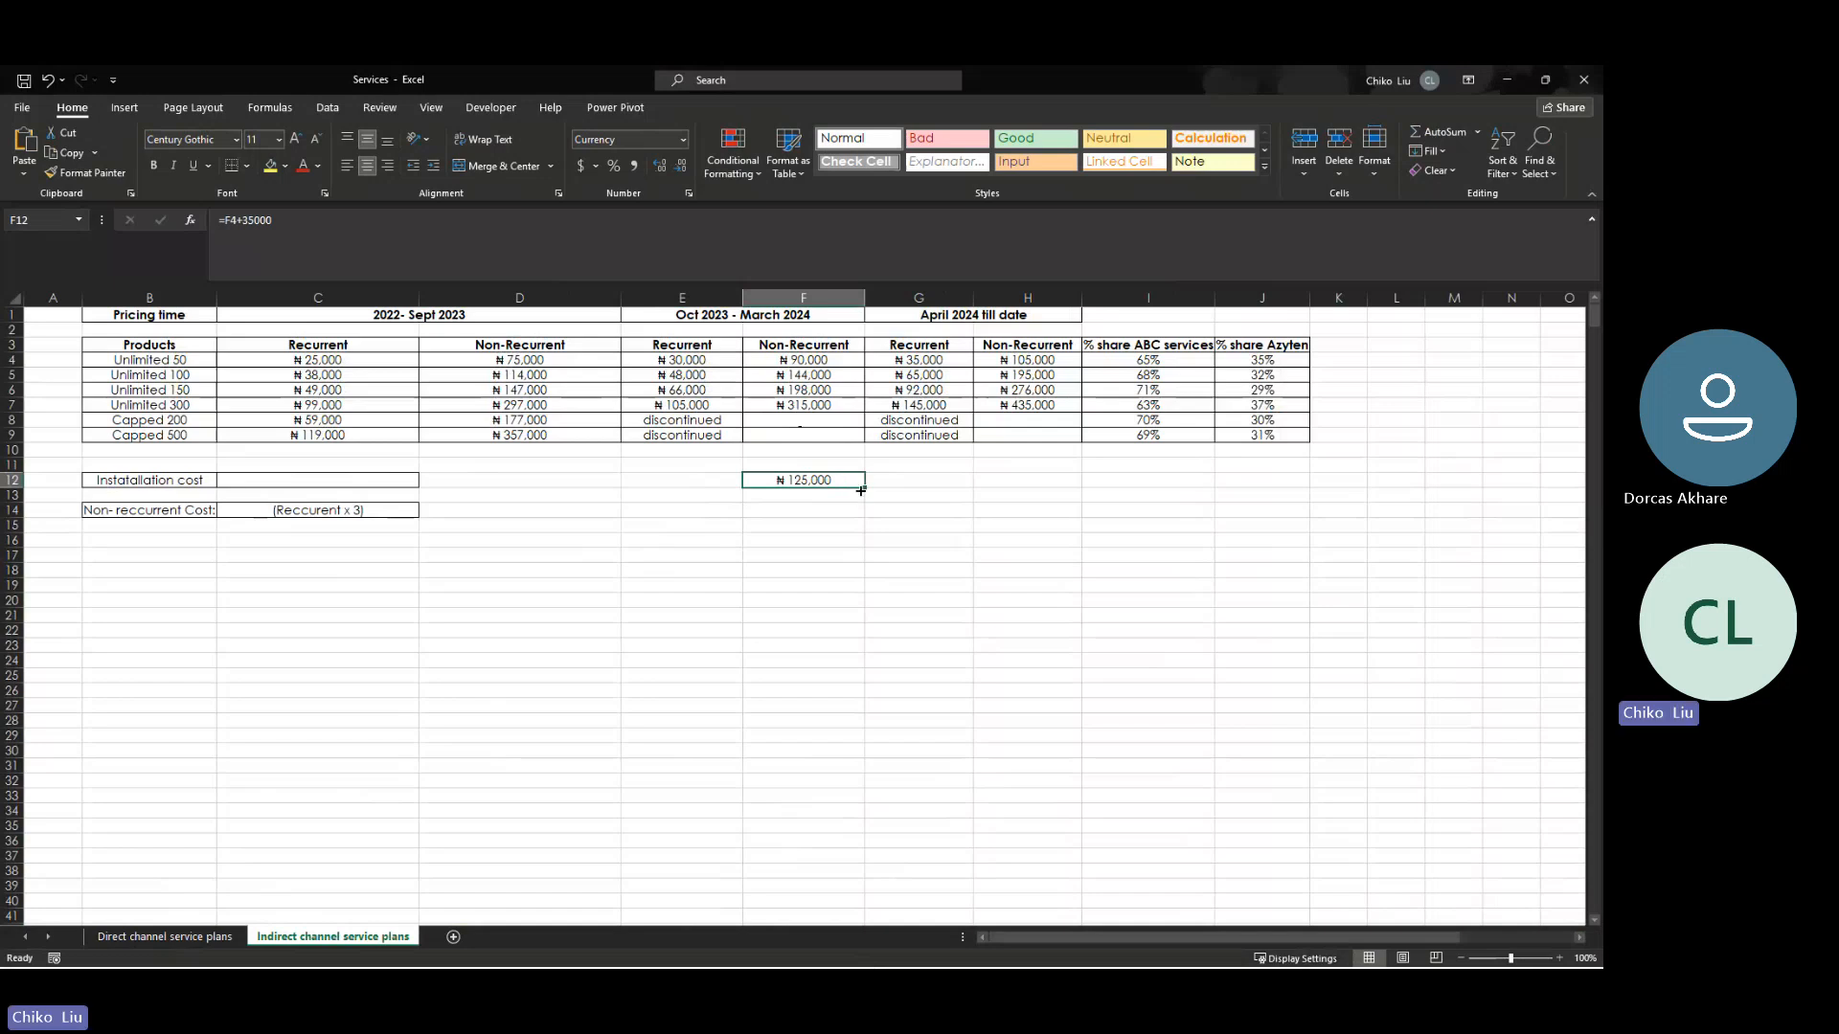
left_click_drag(860, 491, 849, 543)
left_click(819, 541)
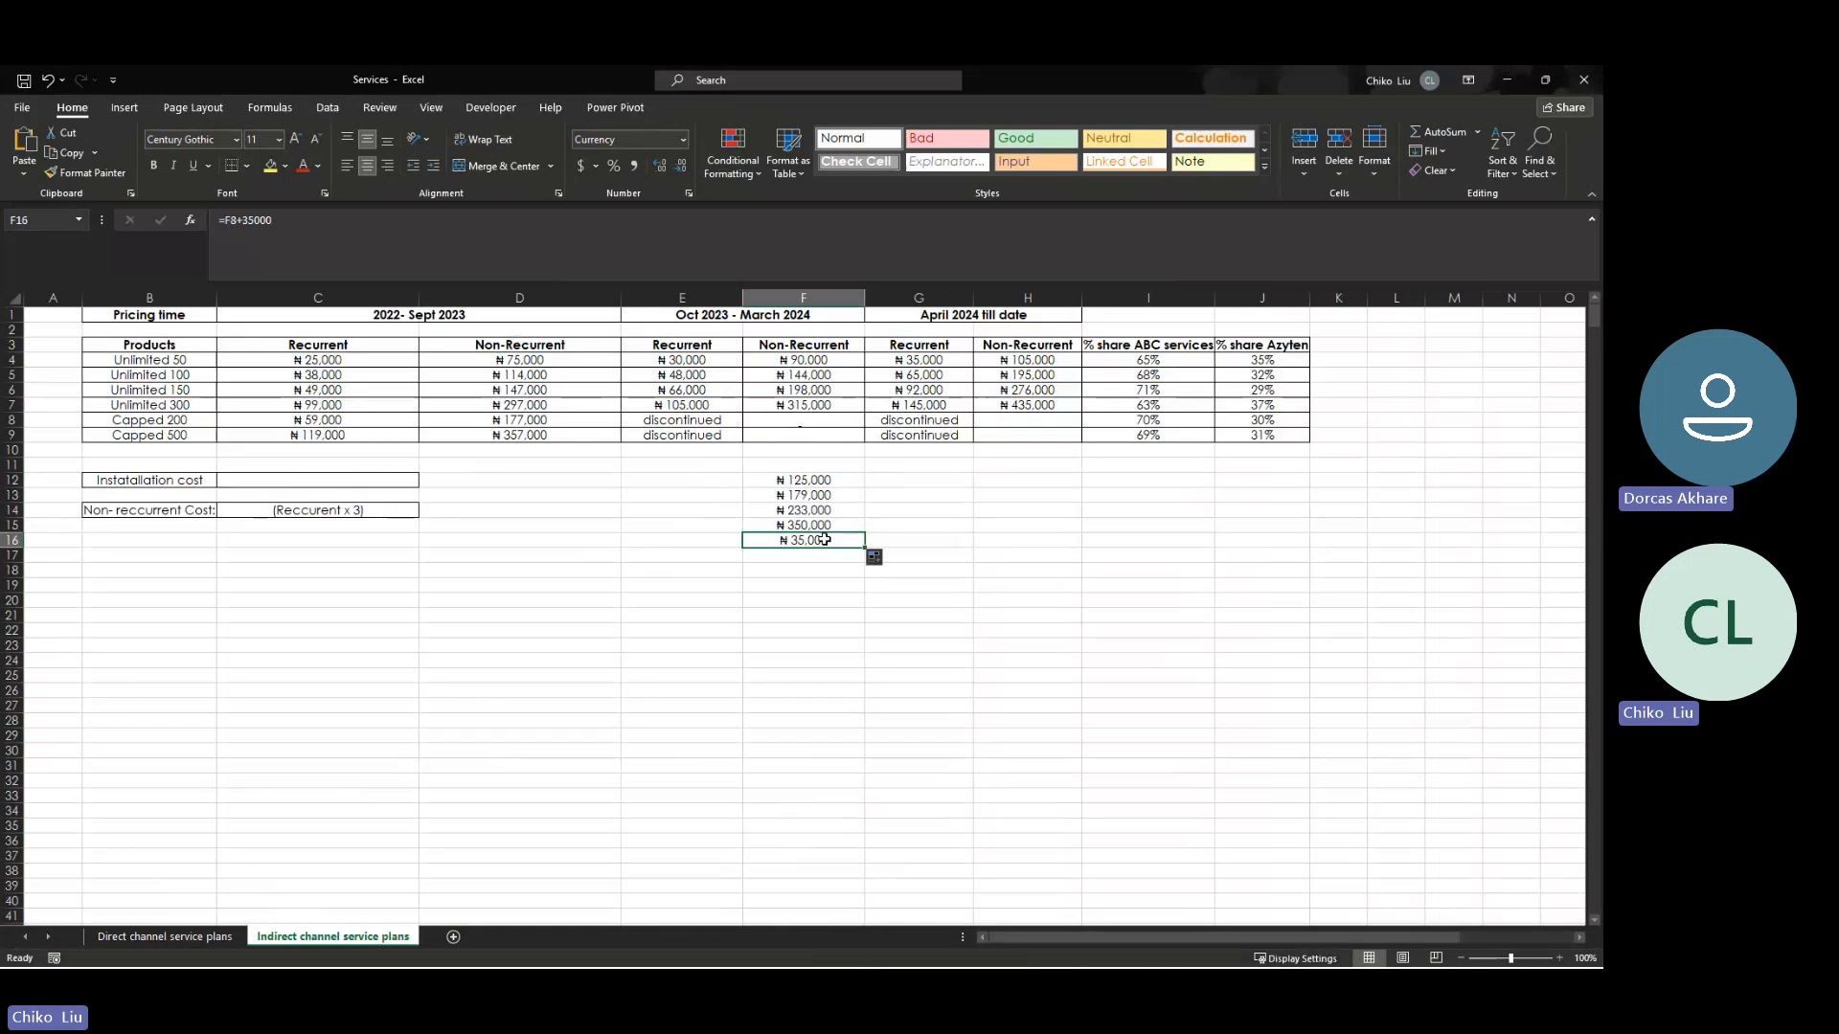
key("Delete")
left_click_drag(795, 482, 803, 525)
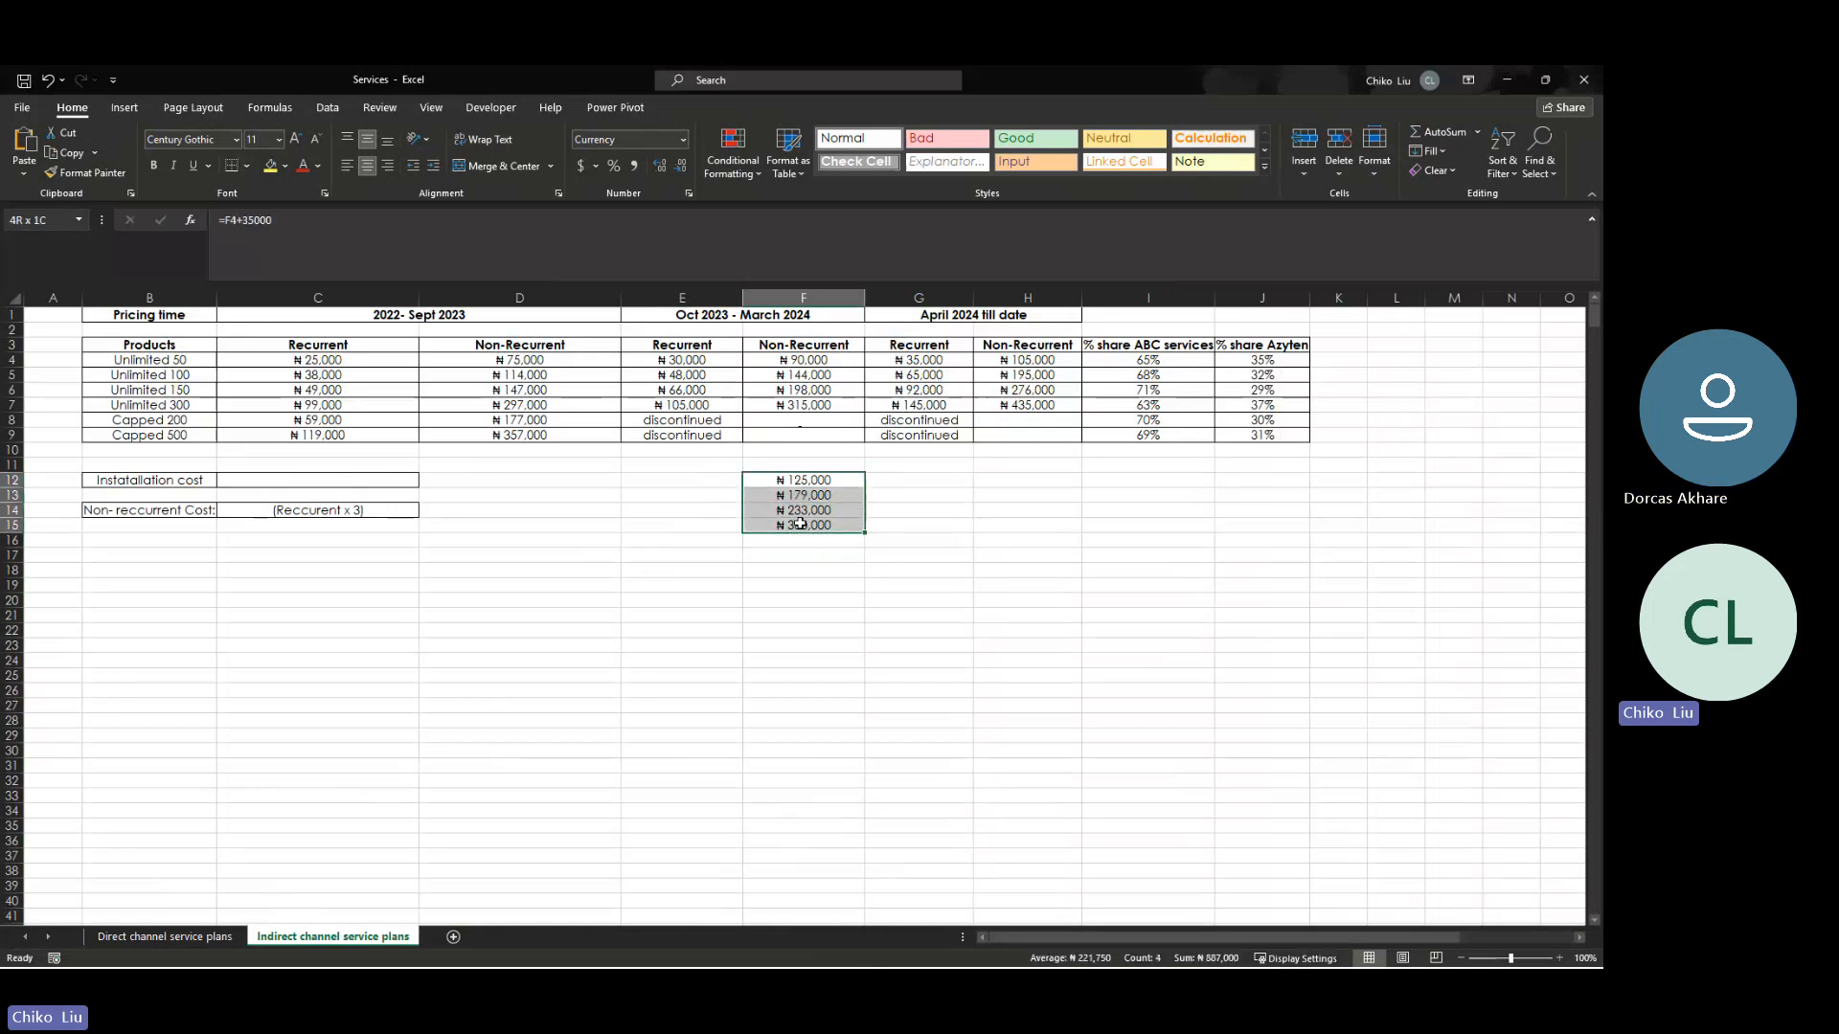
- Compare the calculated amounts with the direct channel's Non-Recurrent prices and clear F12:F15 on the indirect channel sheet
left_click(164, 936)
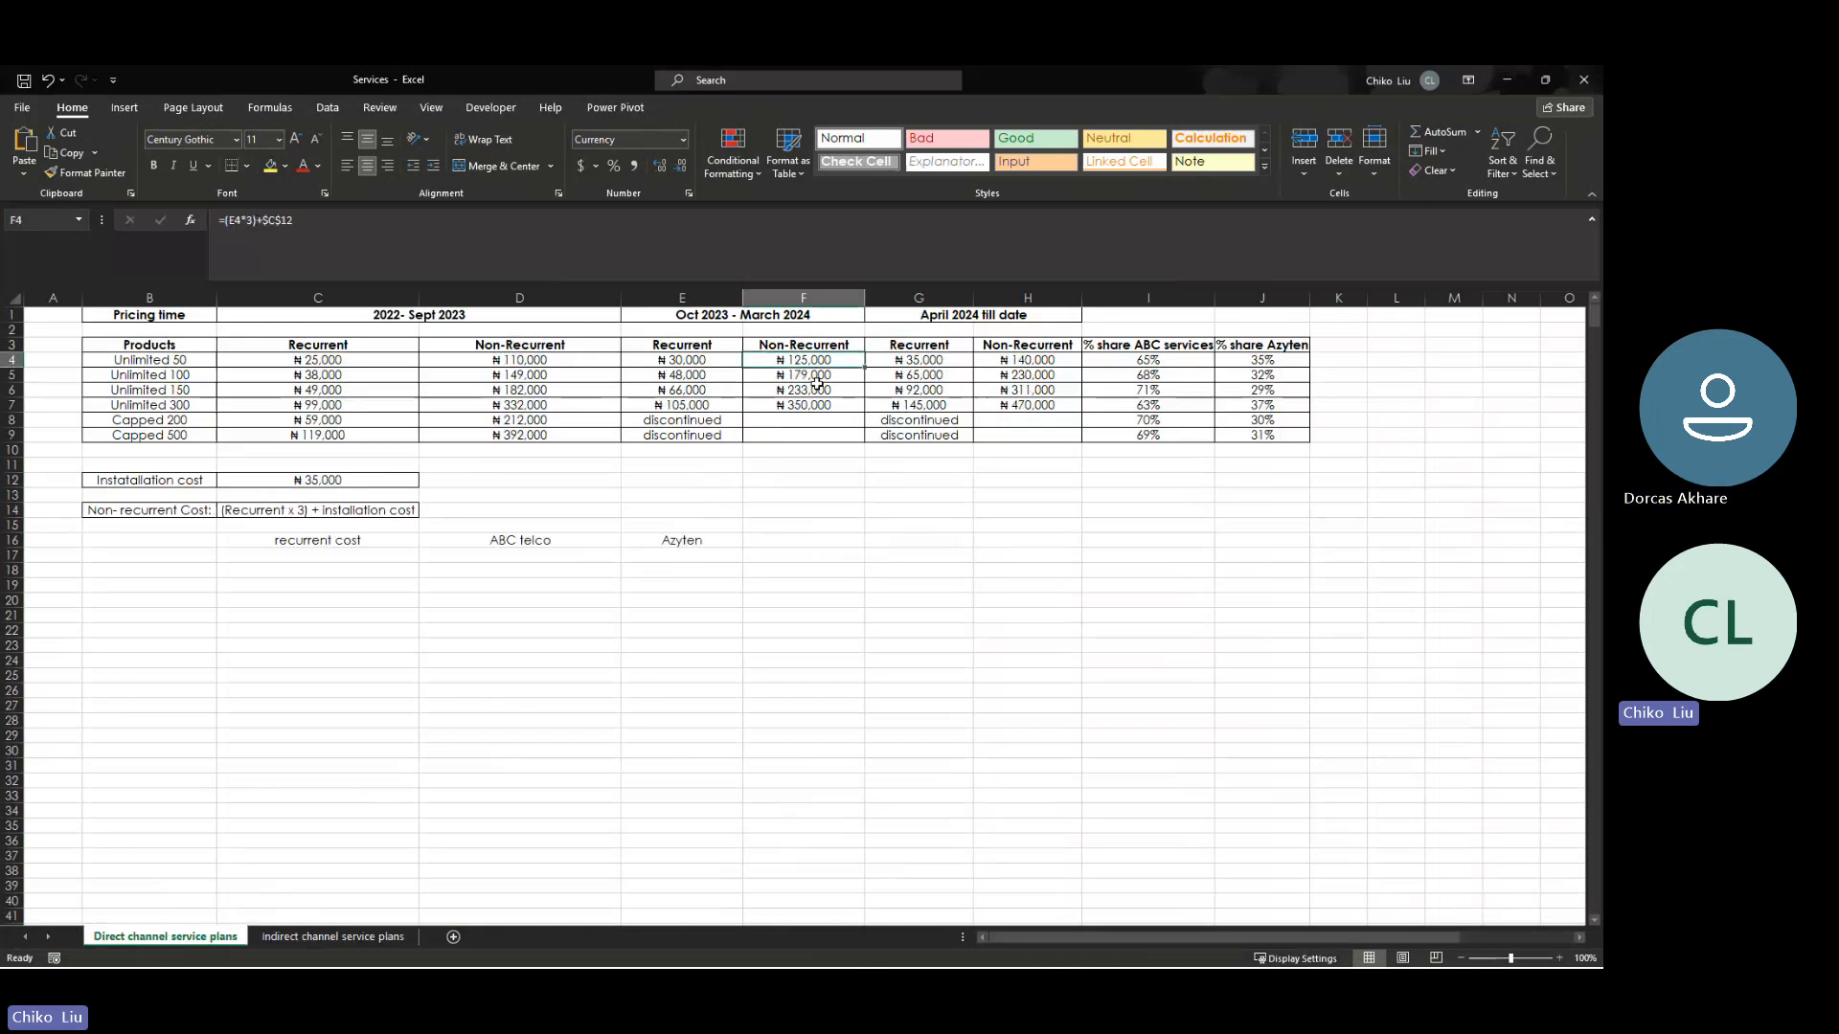
left_click(333, 937)
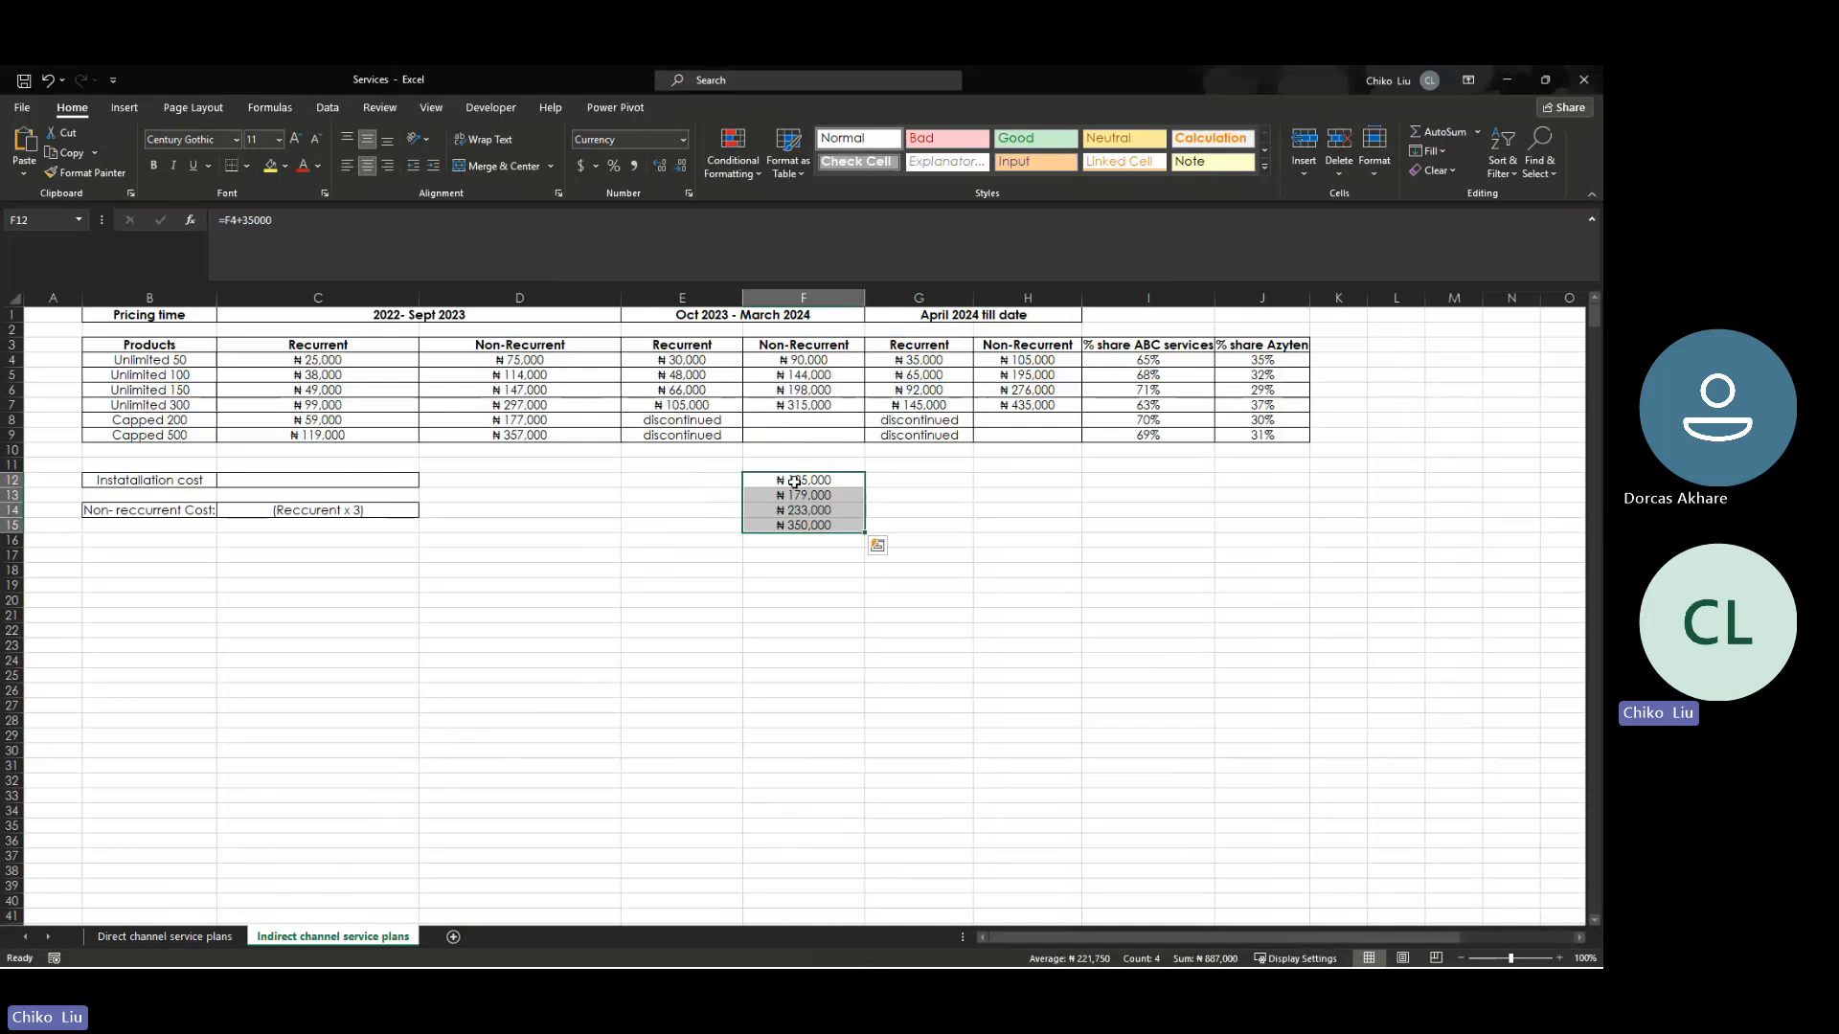
key("Delete")
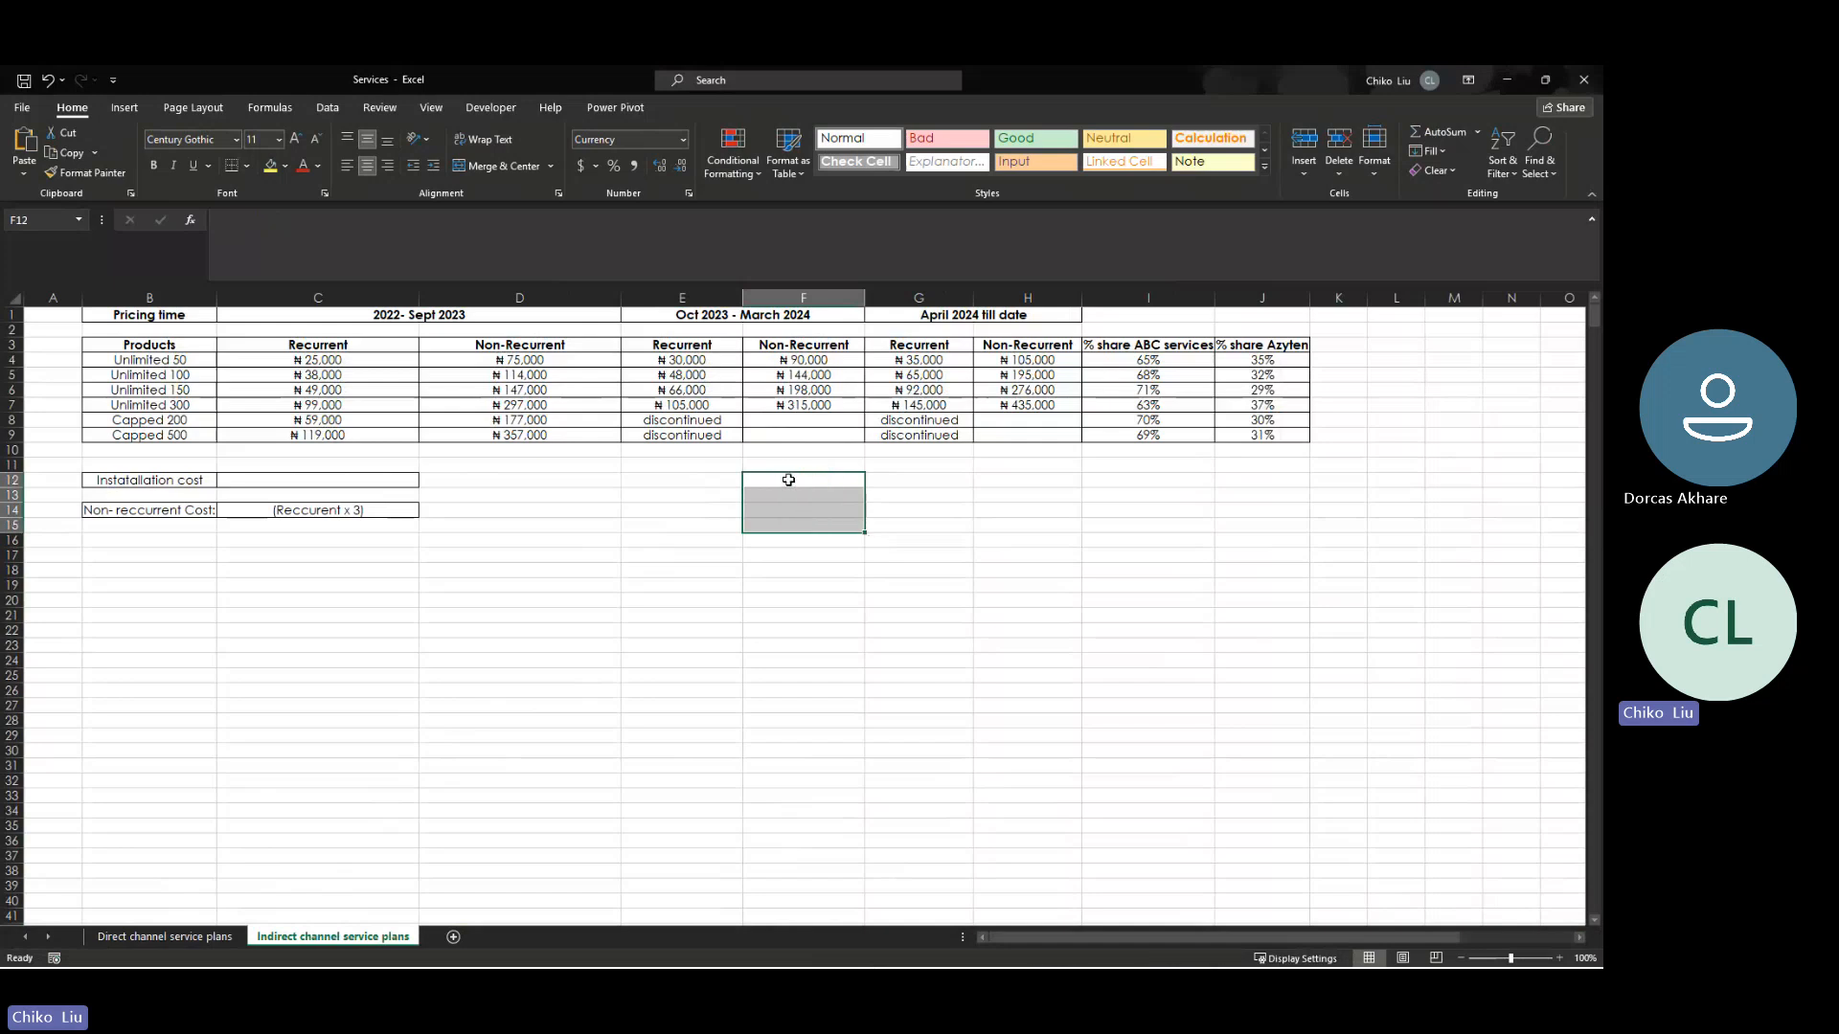
- Compare the Oct 2023 - March 2024 Non-Recurrent prices between the indirect and direct channel sheets
left_click(778, 363)
left_click_drag(777, 363, 776, 406)
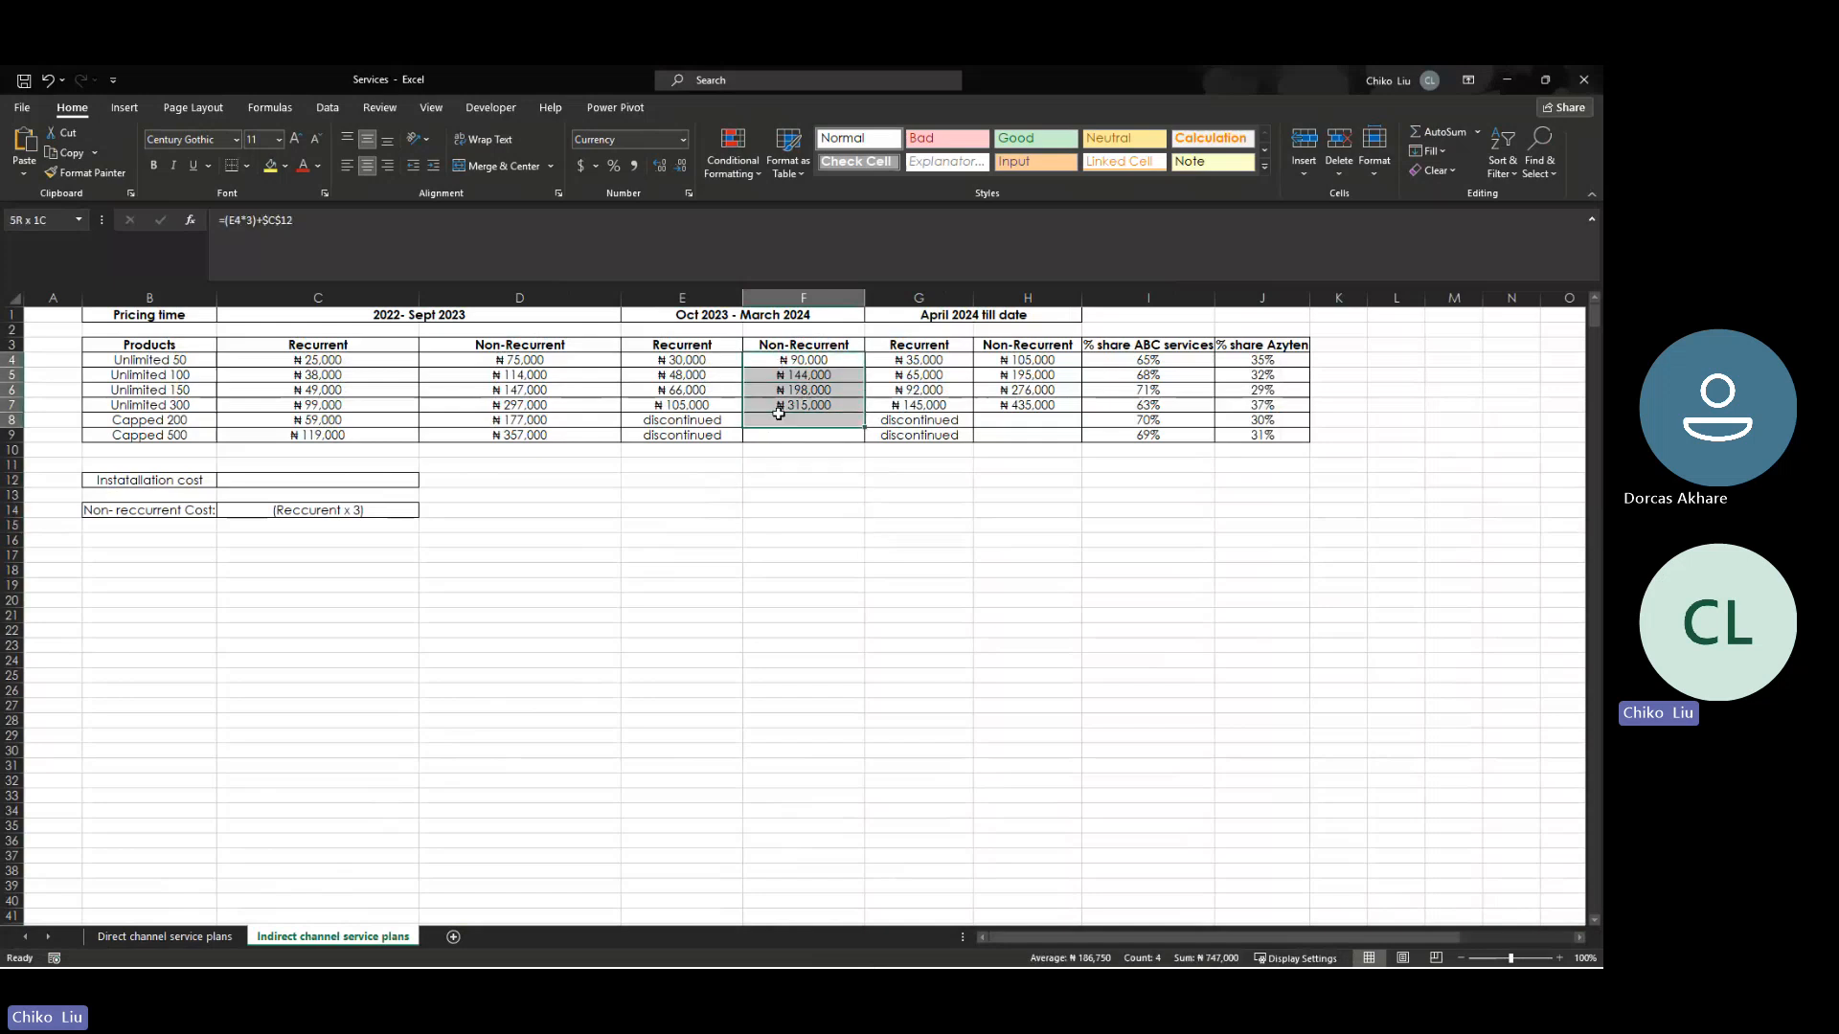
left_click(213, 938)
key("ctrl+c")
left_click(333, 937)
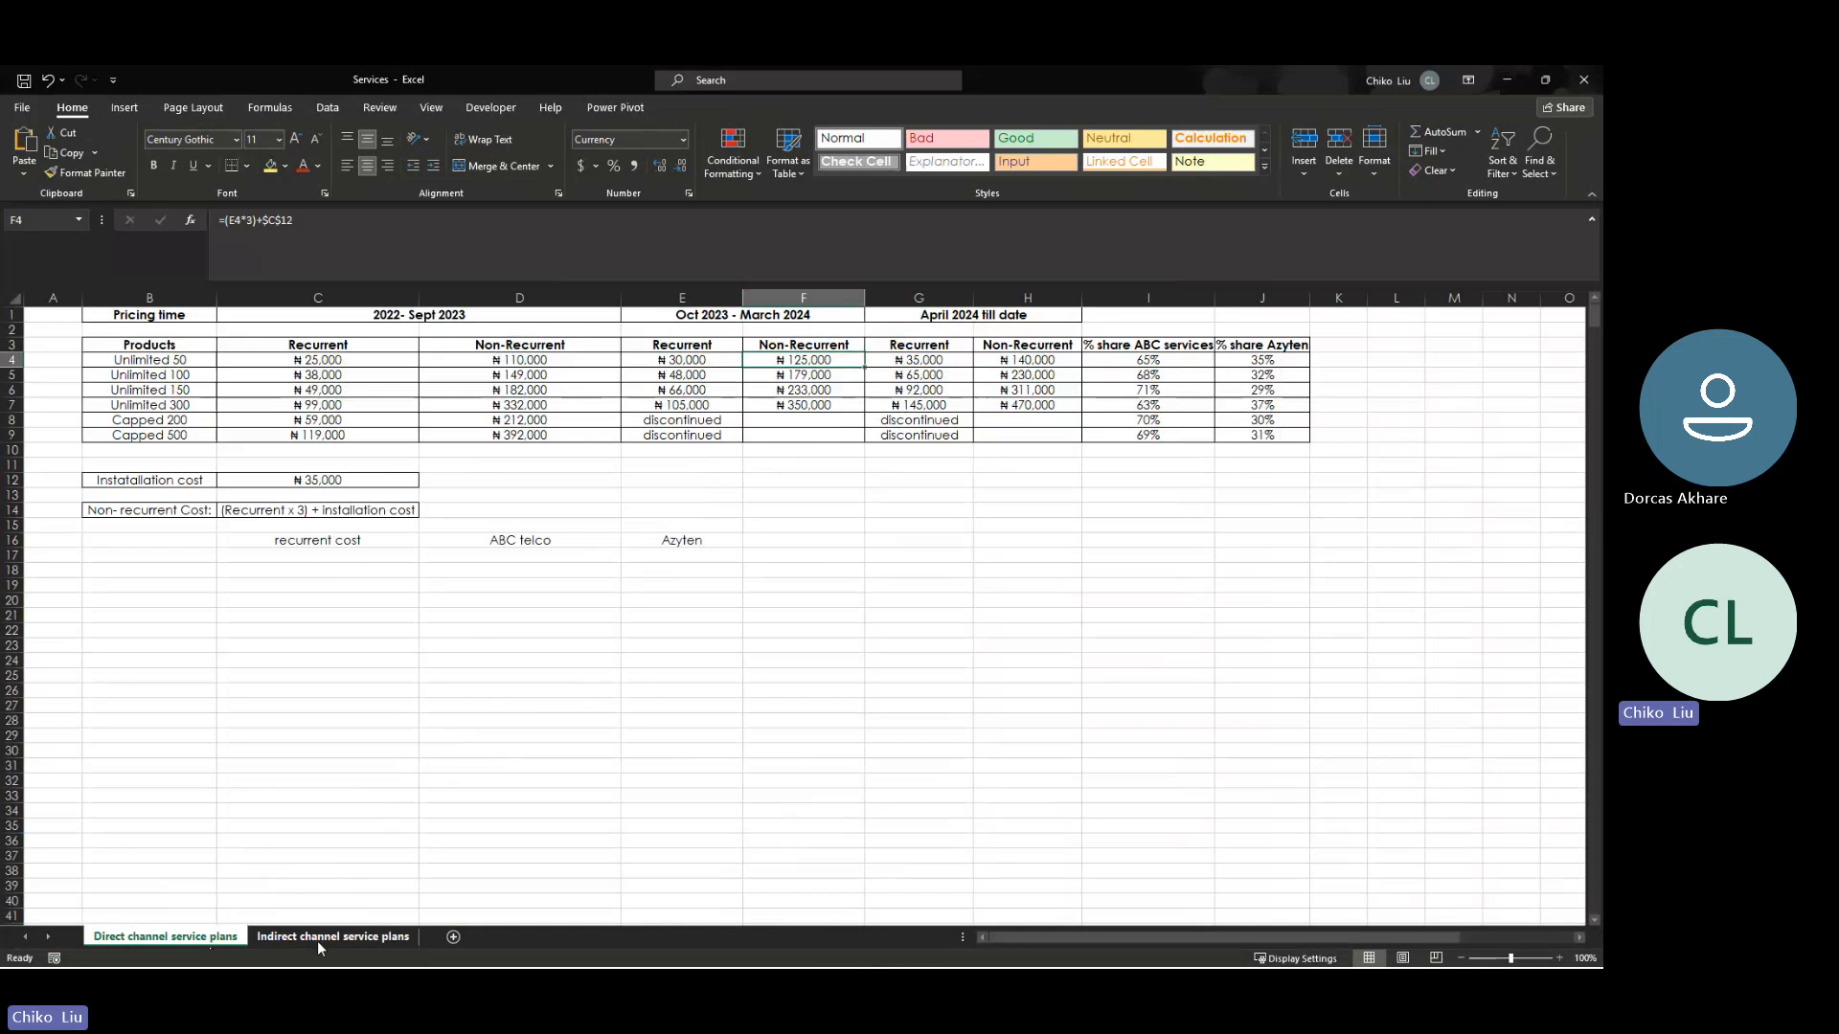
key("ctrl+v")
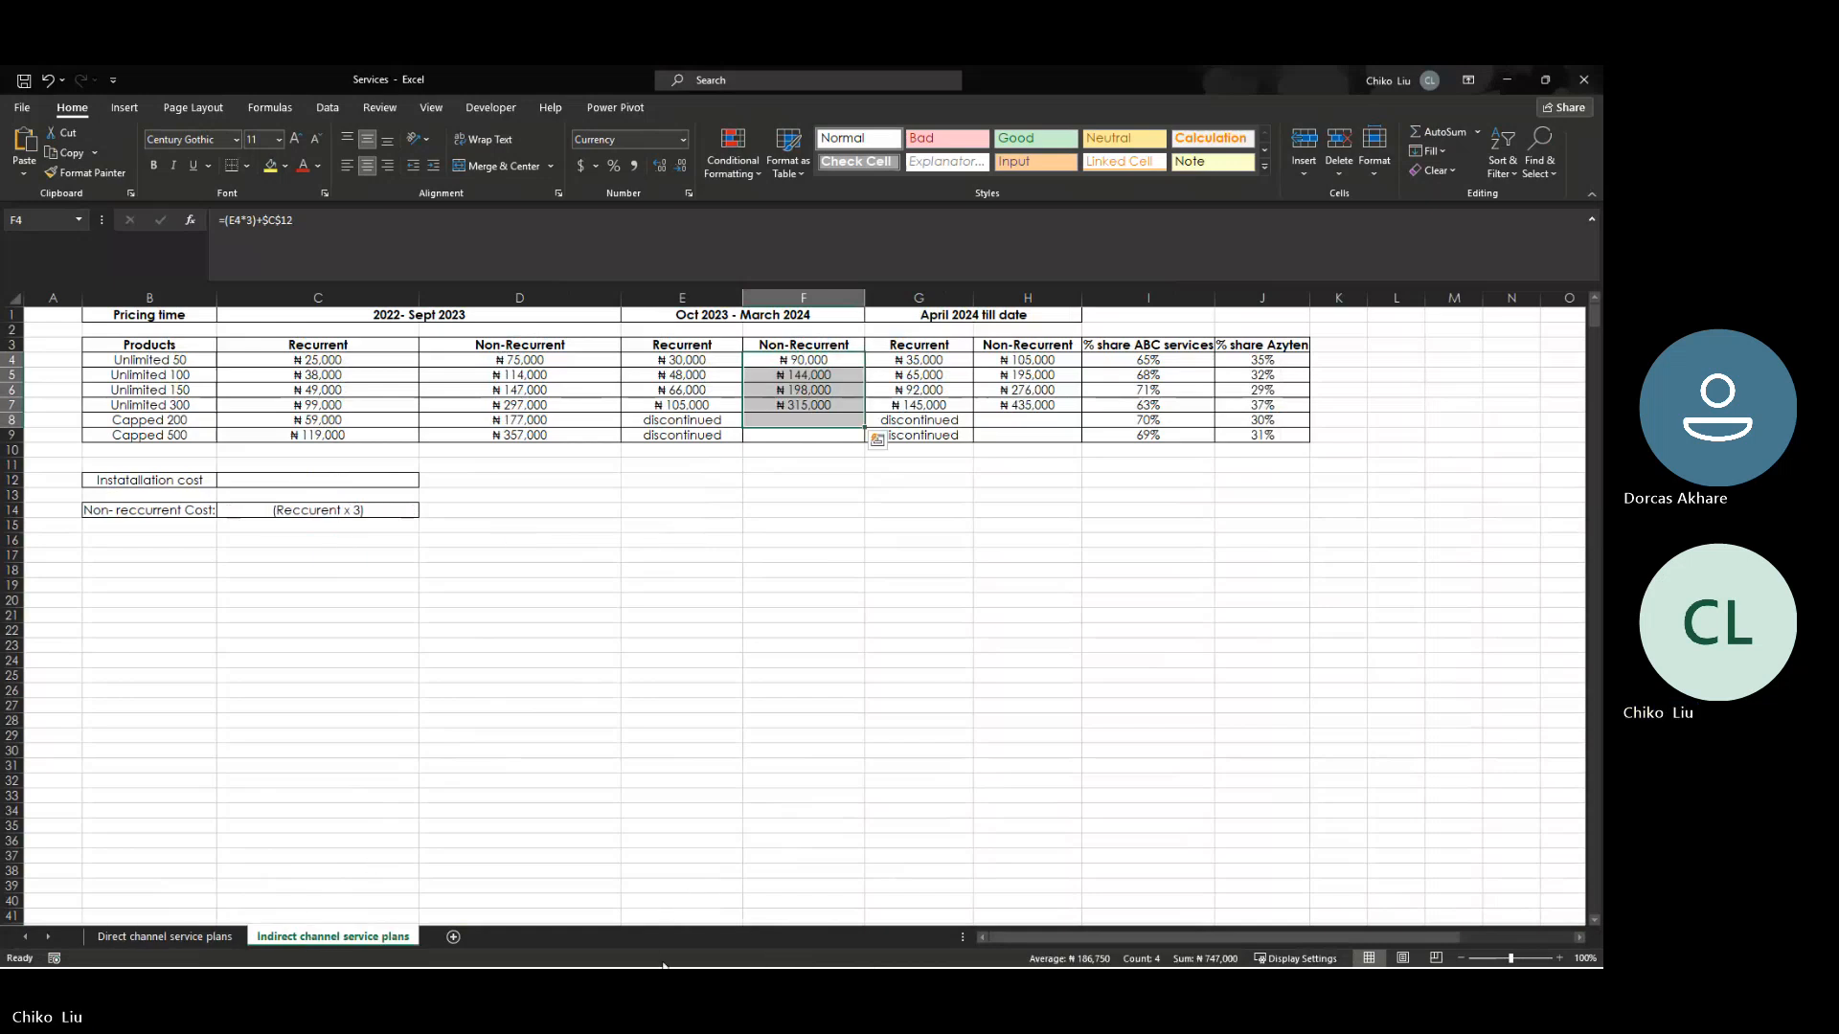
- Arrange the Services workbook side by side with the SOA Financial Model workbook
left_click(759, 961)
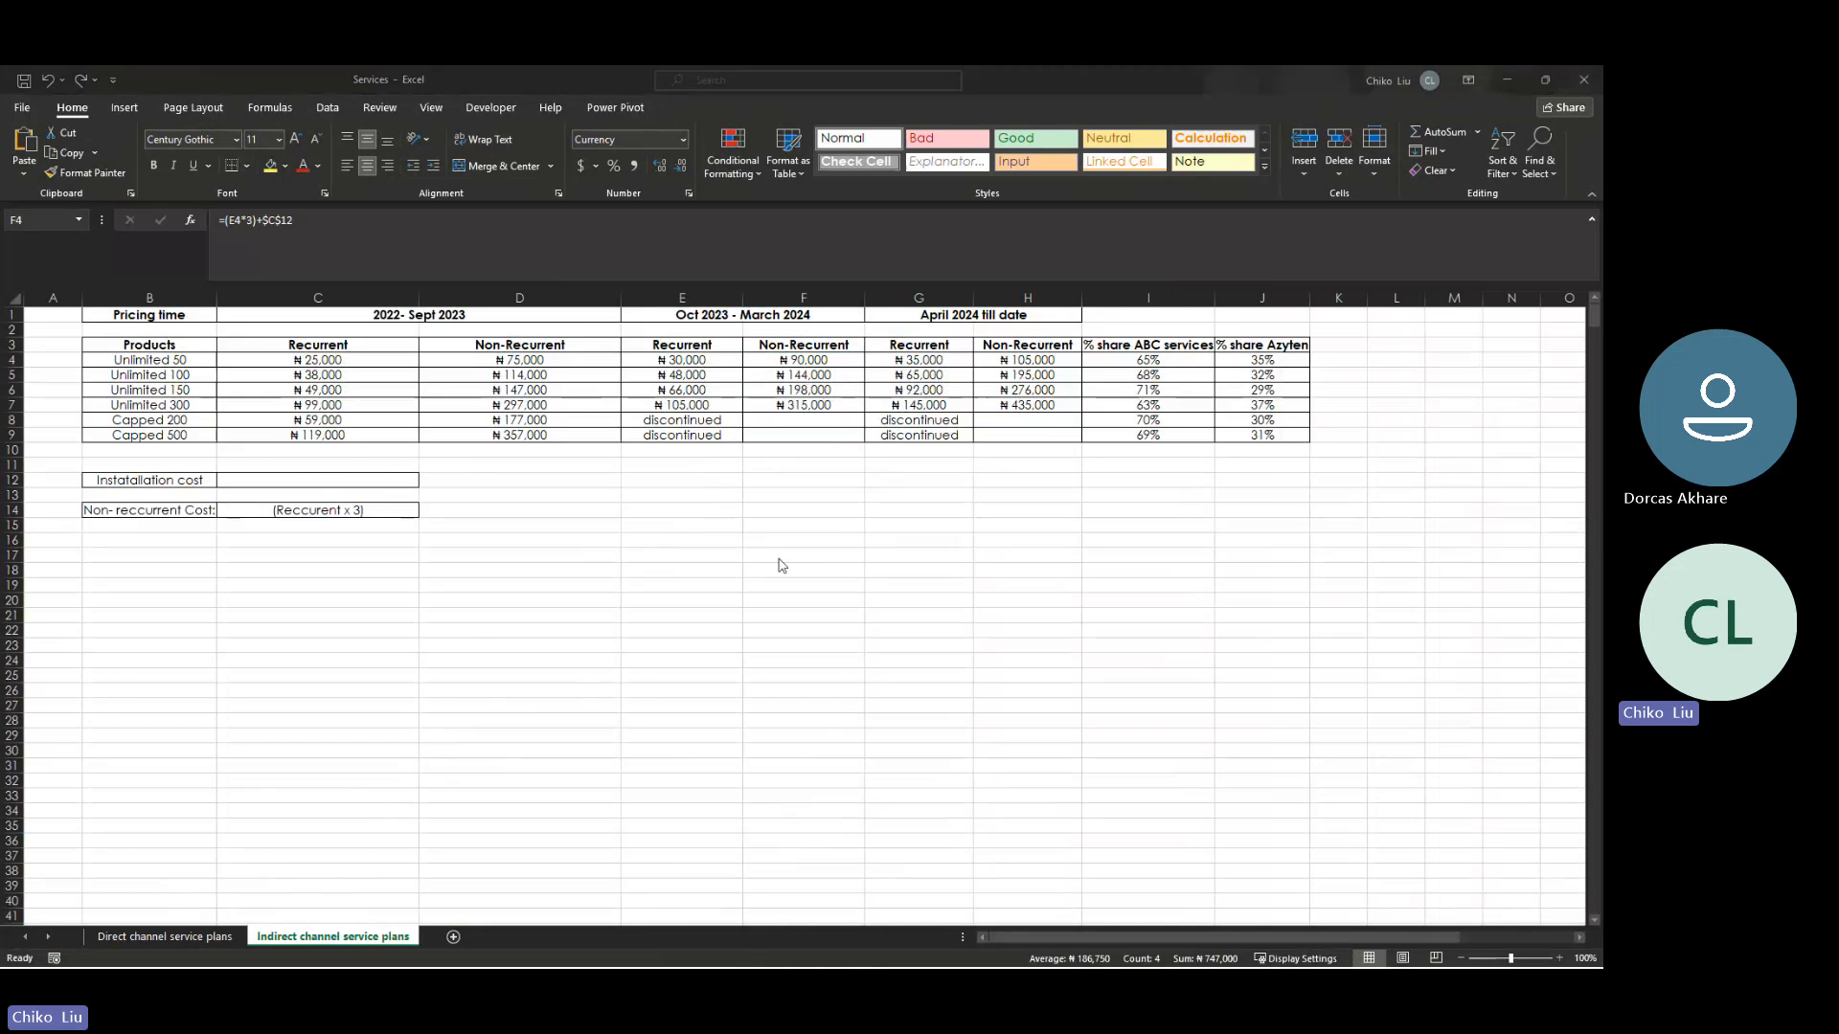
left_click(1013, 72)
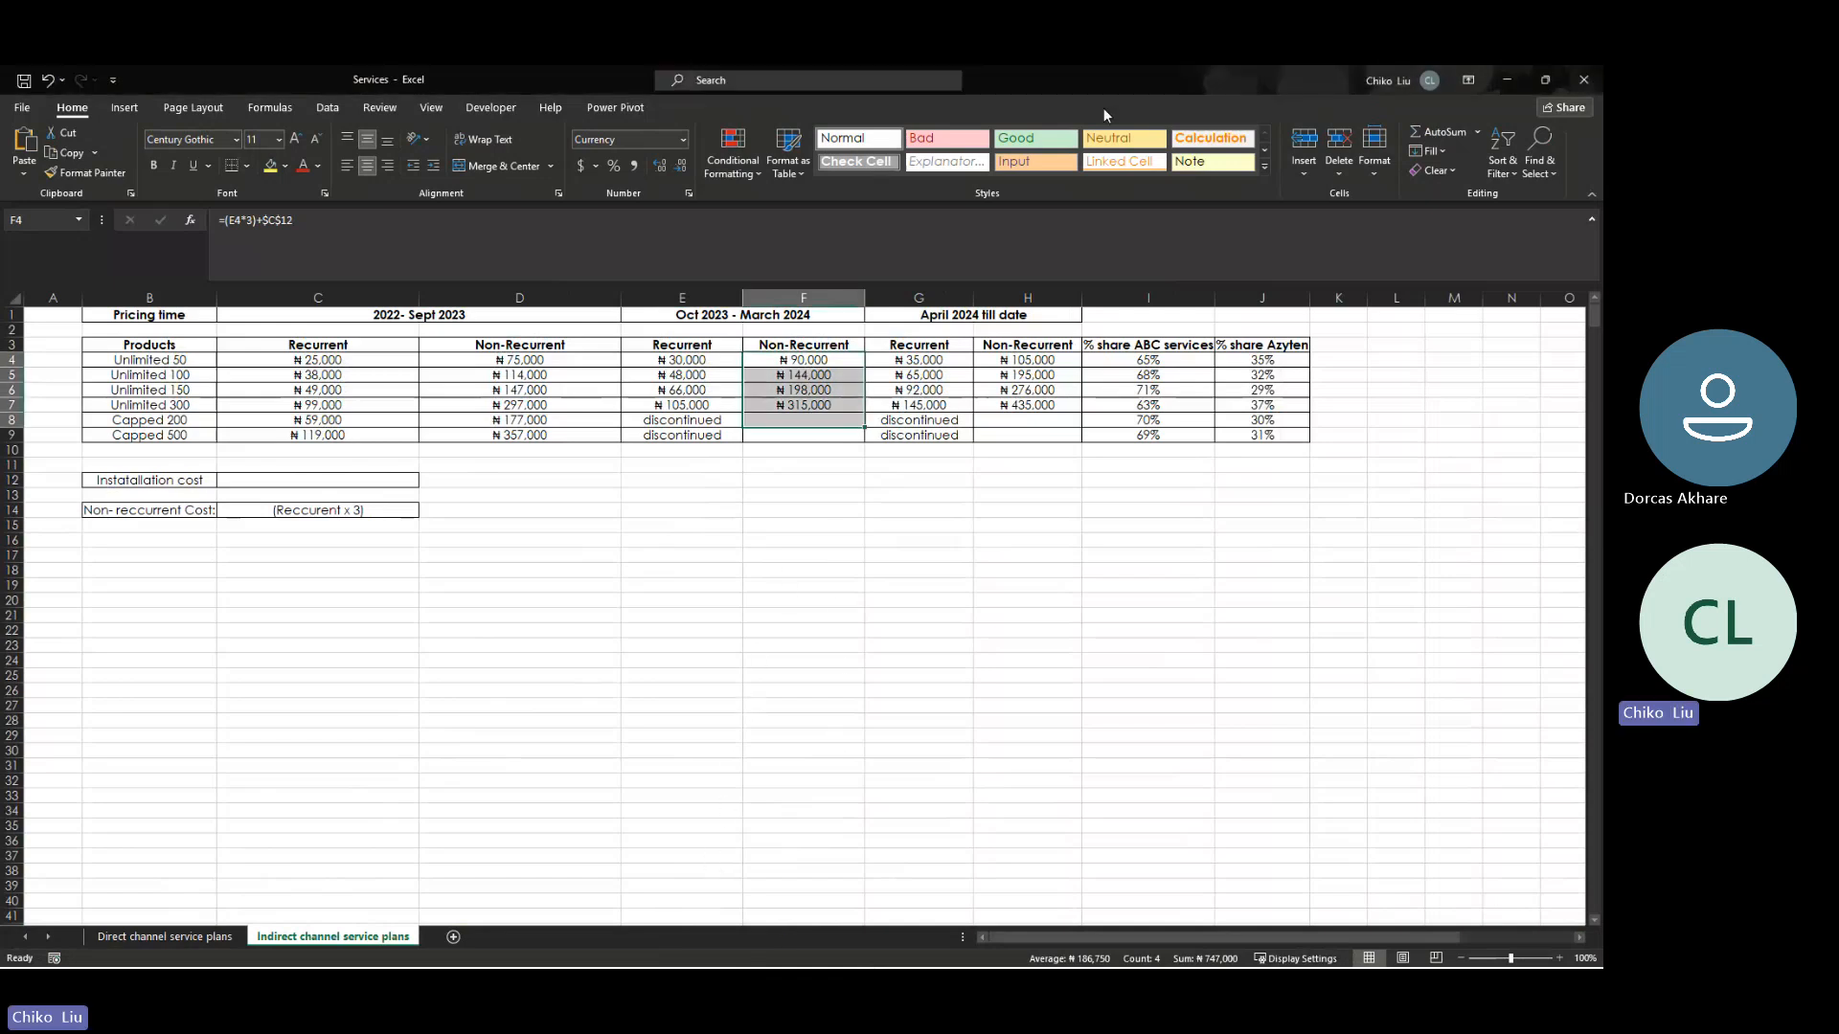
key("super+Right")
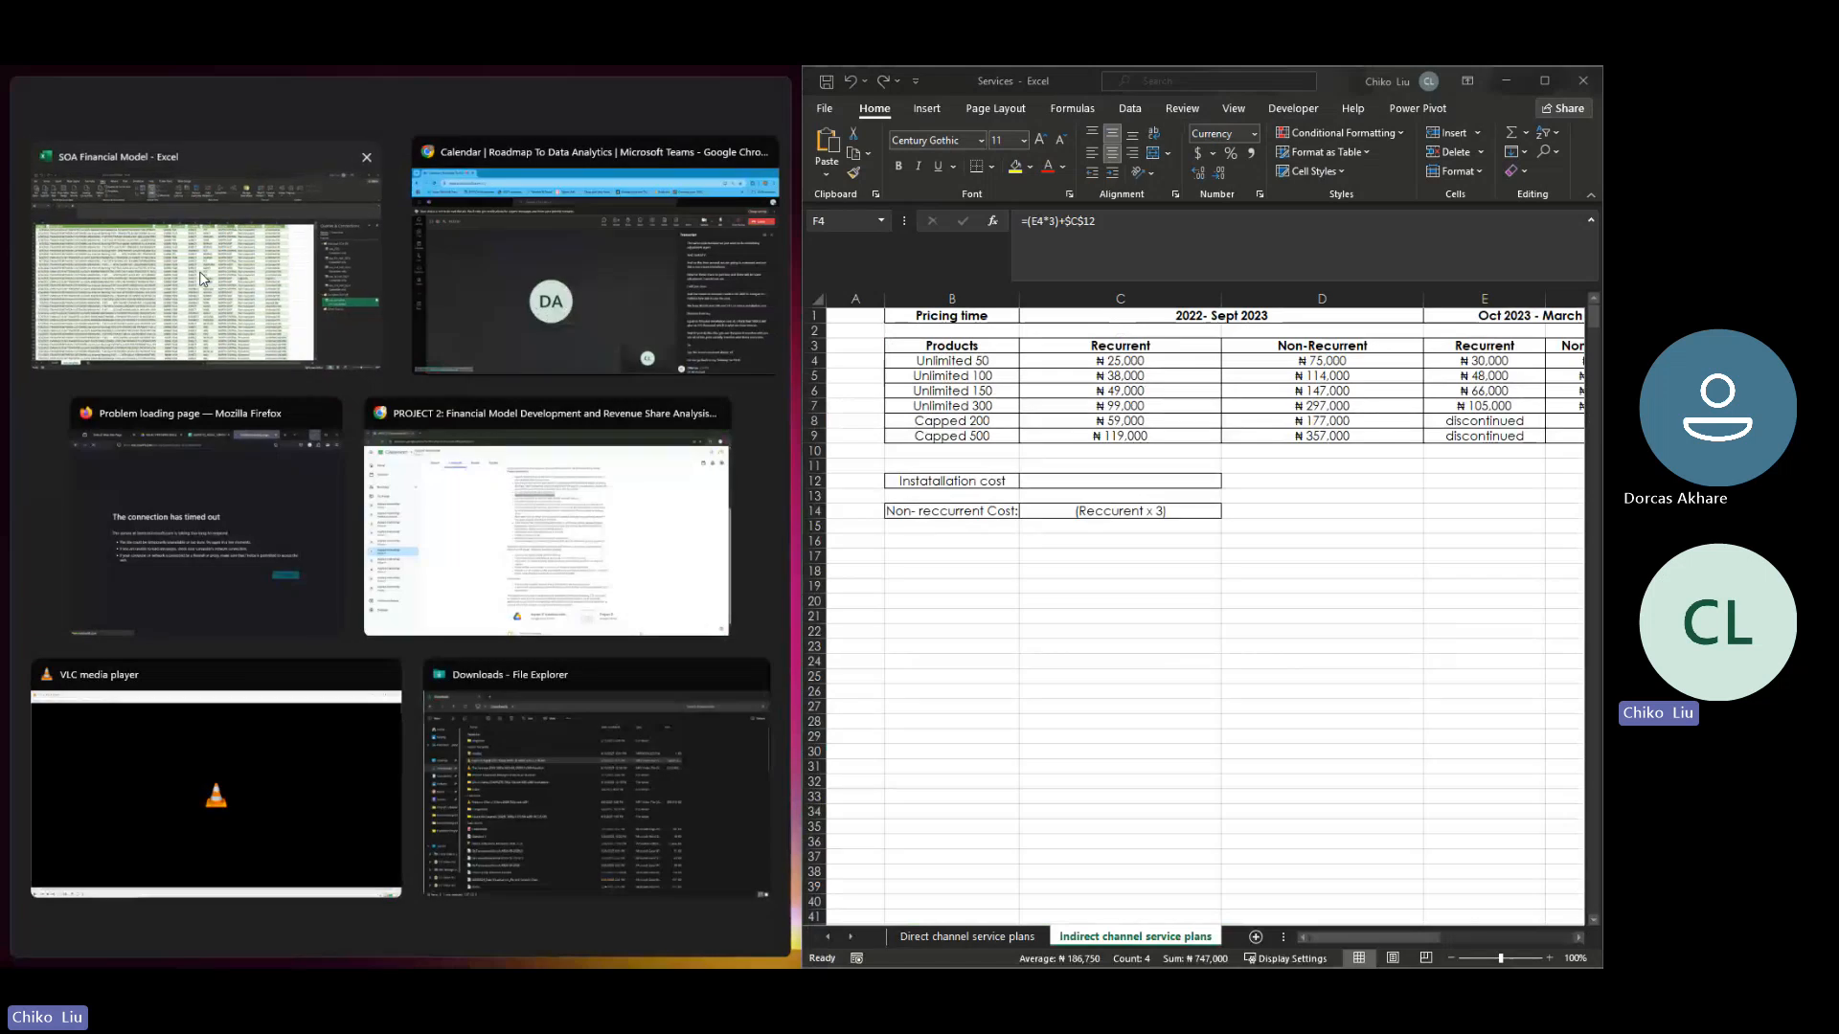
left_click(200, 272)
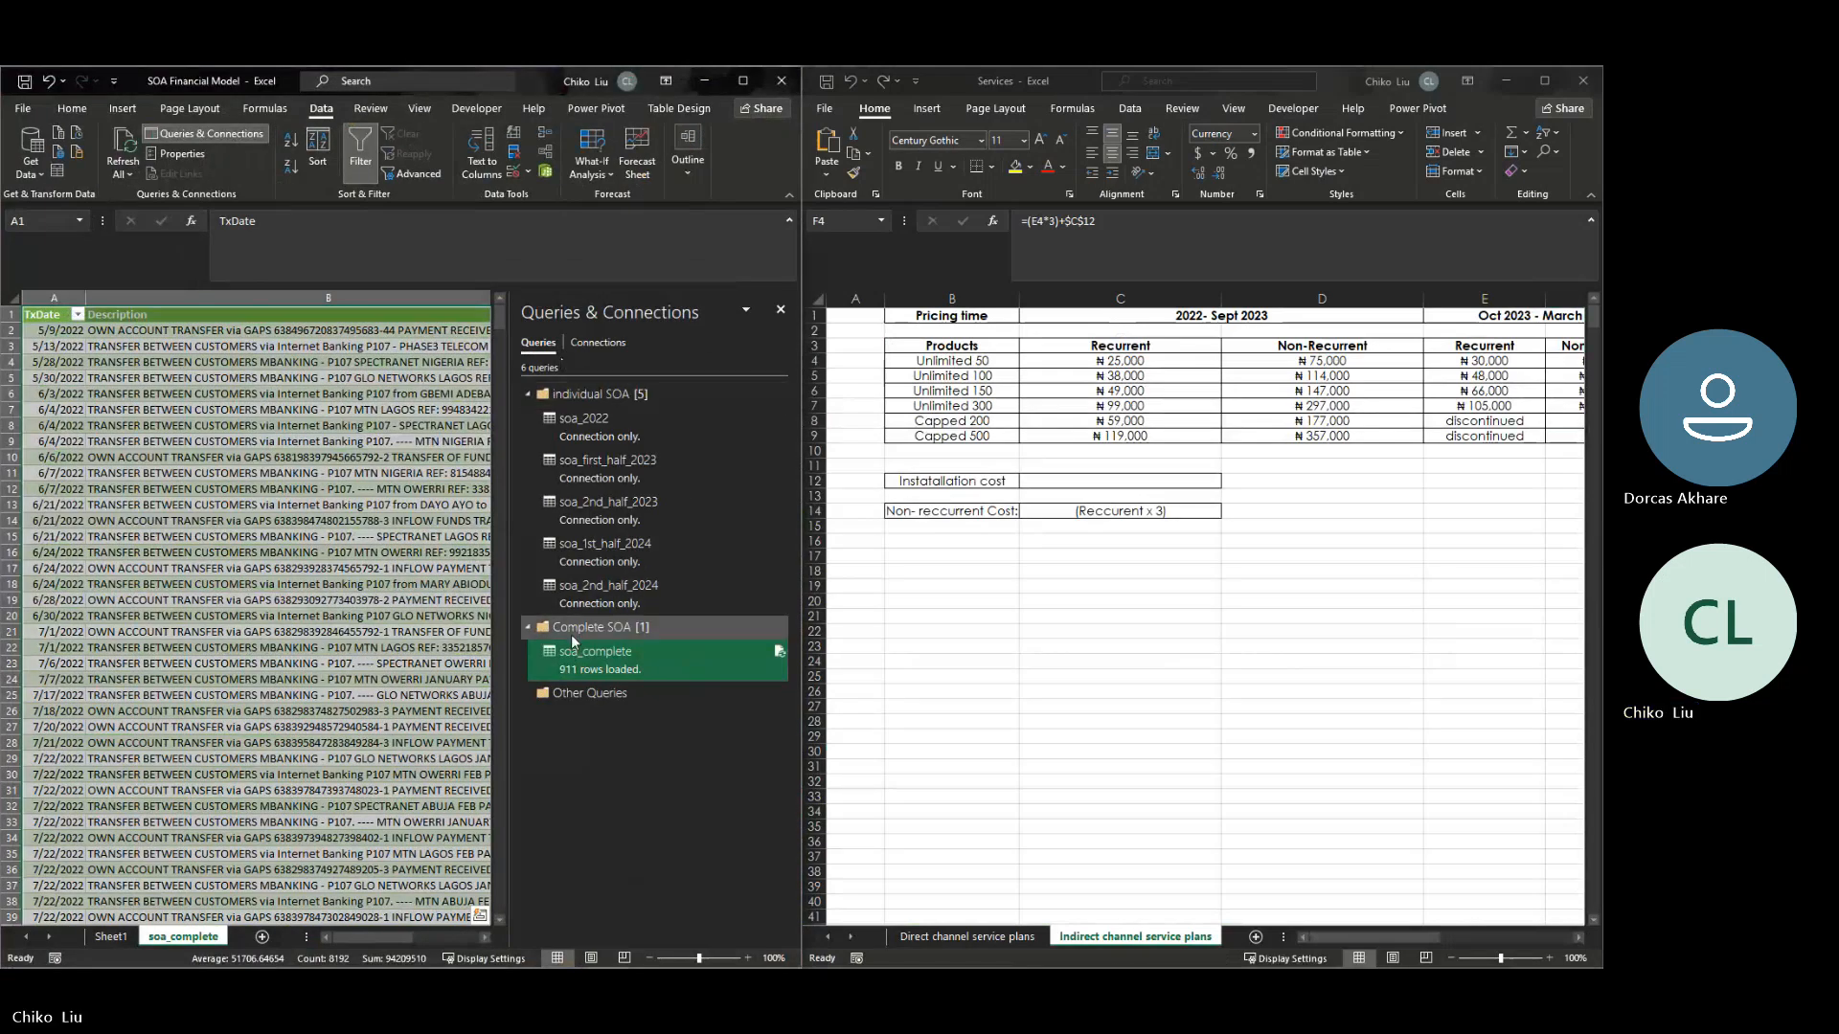
right_click(581, 656)
left_click(603, 670)
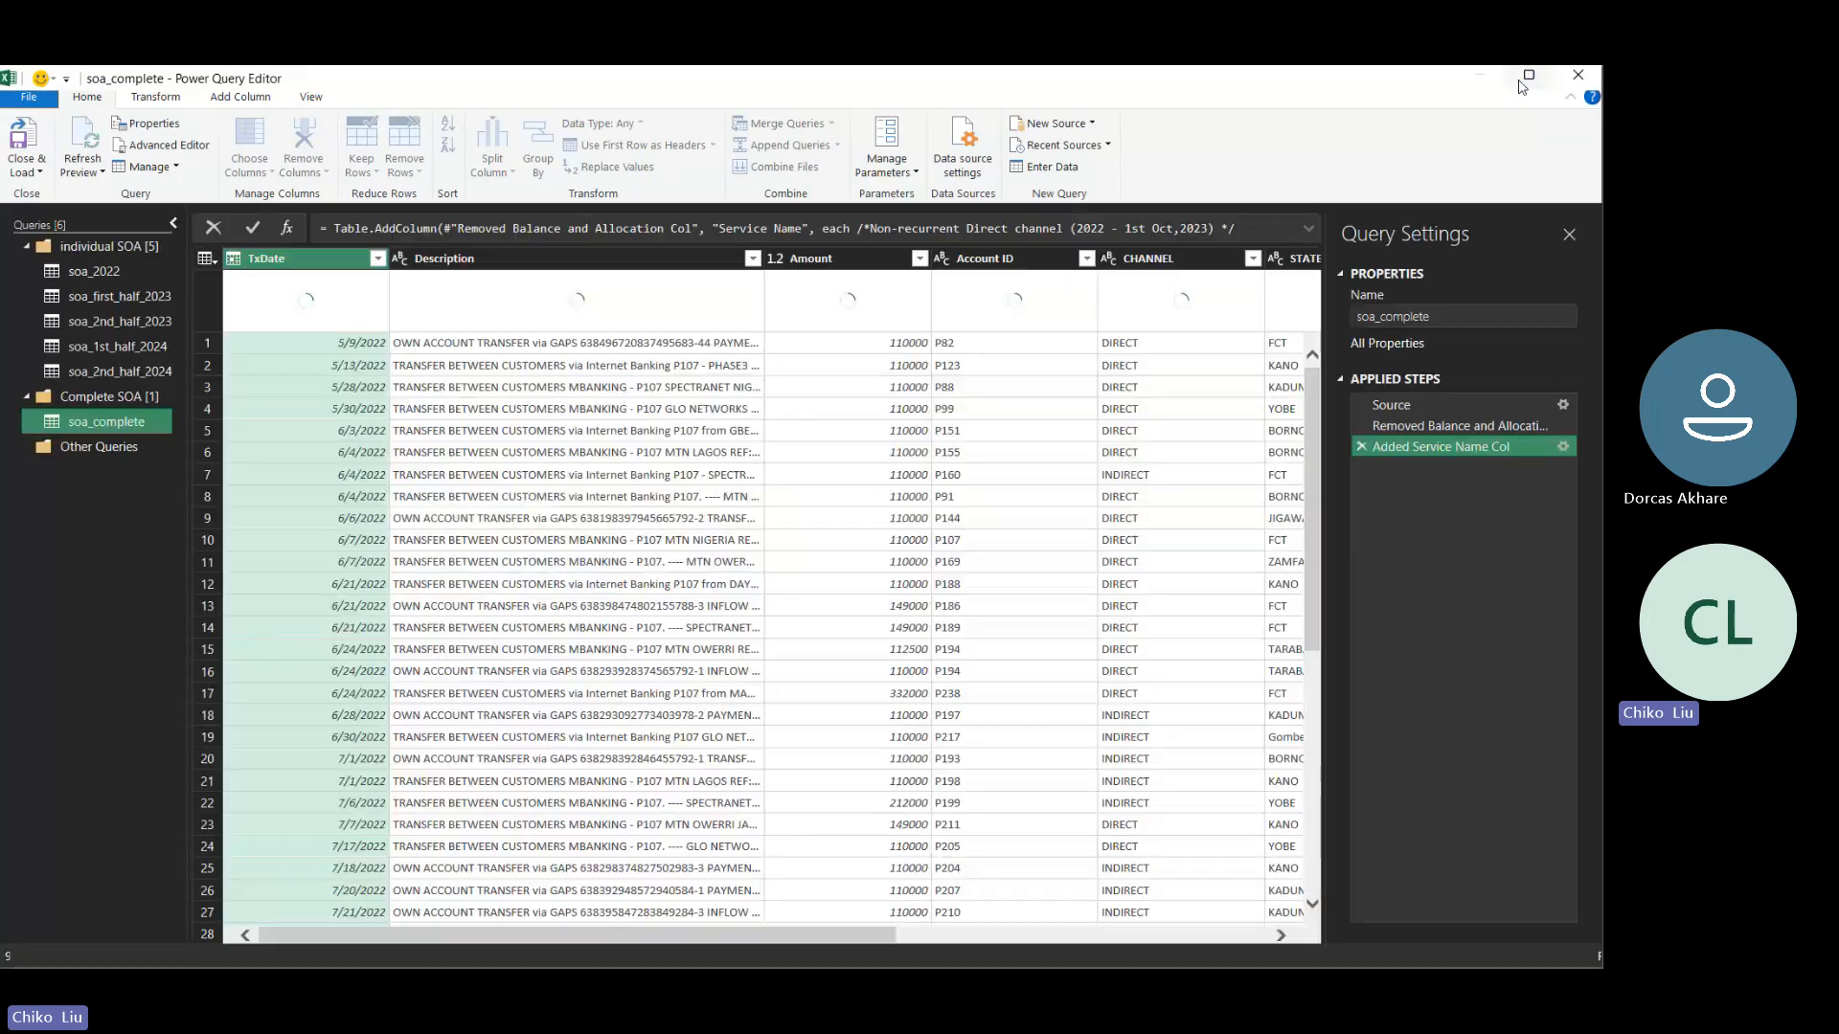
left_click(1529, 74)
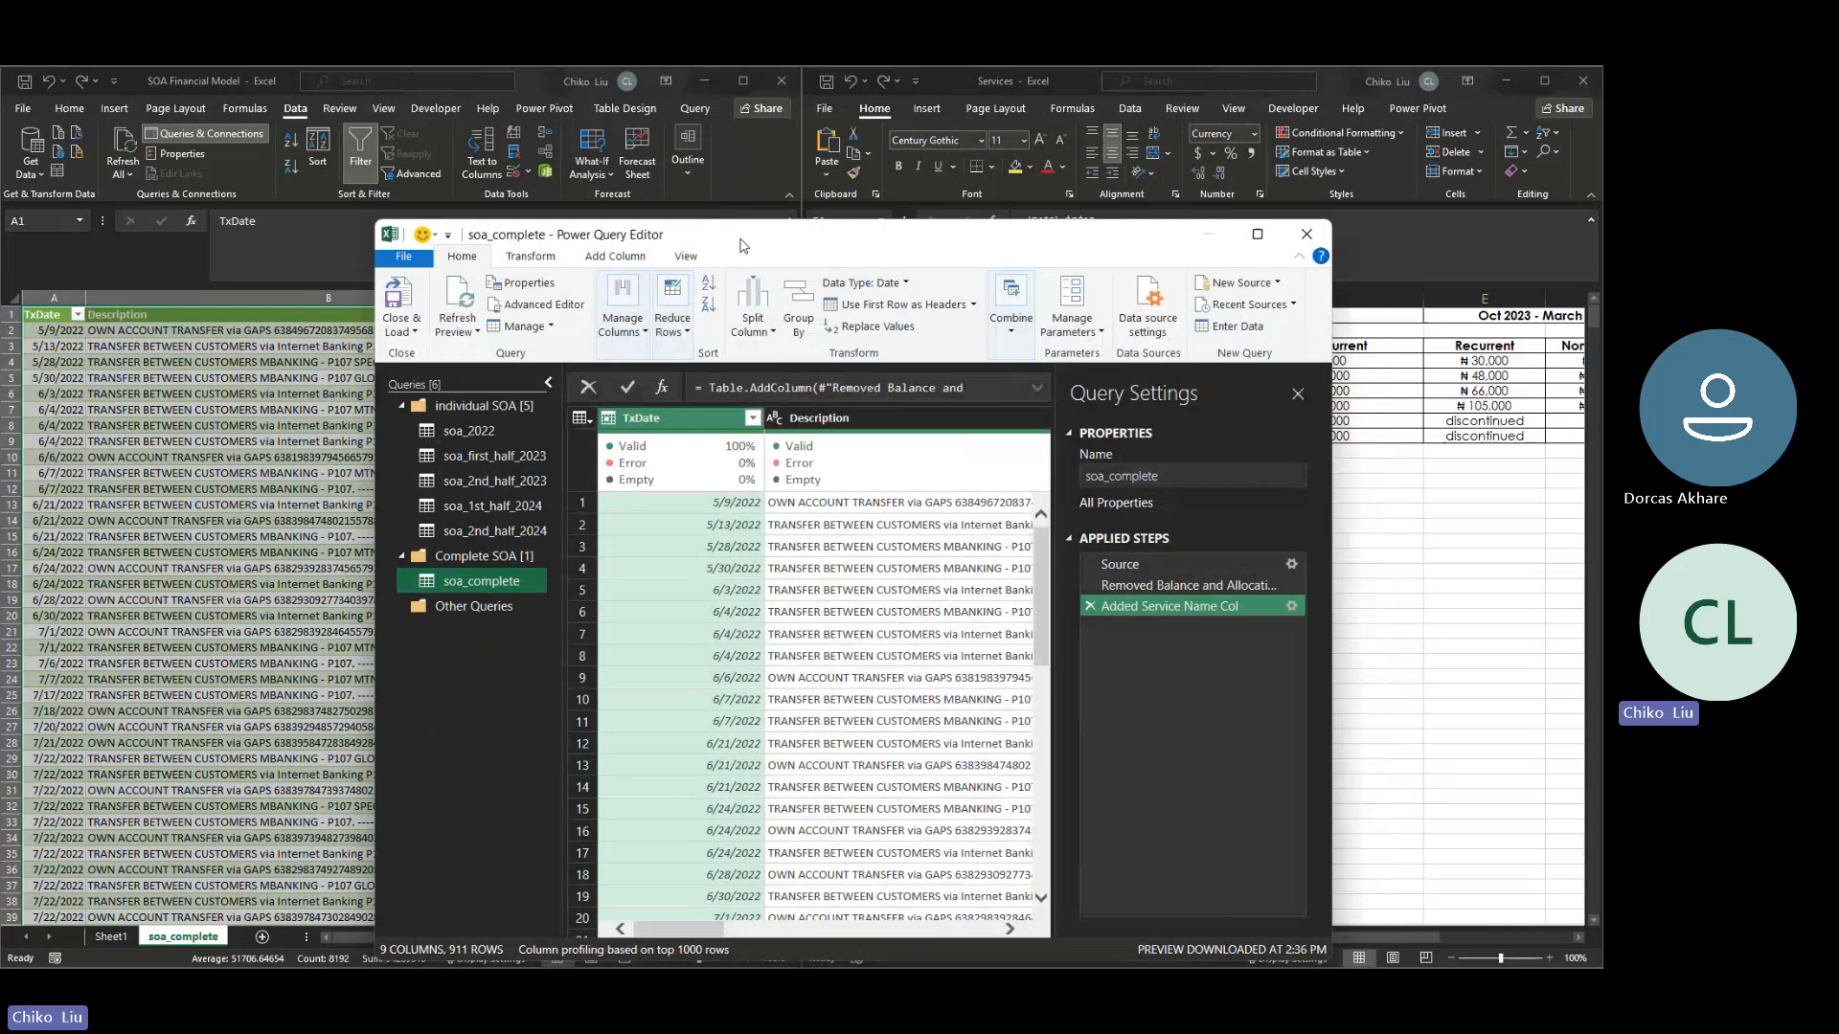
left_click_drag(739, 246, 379, 185)
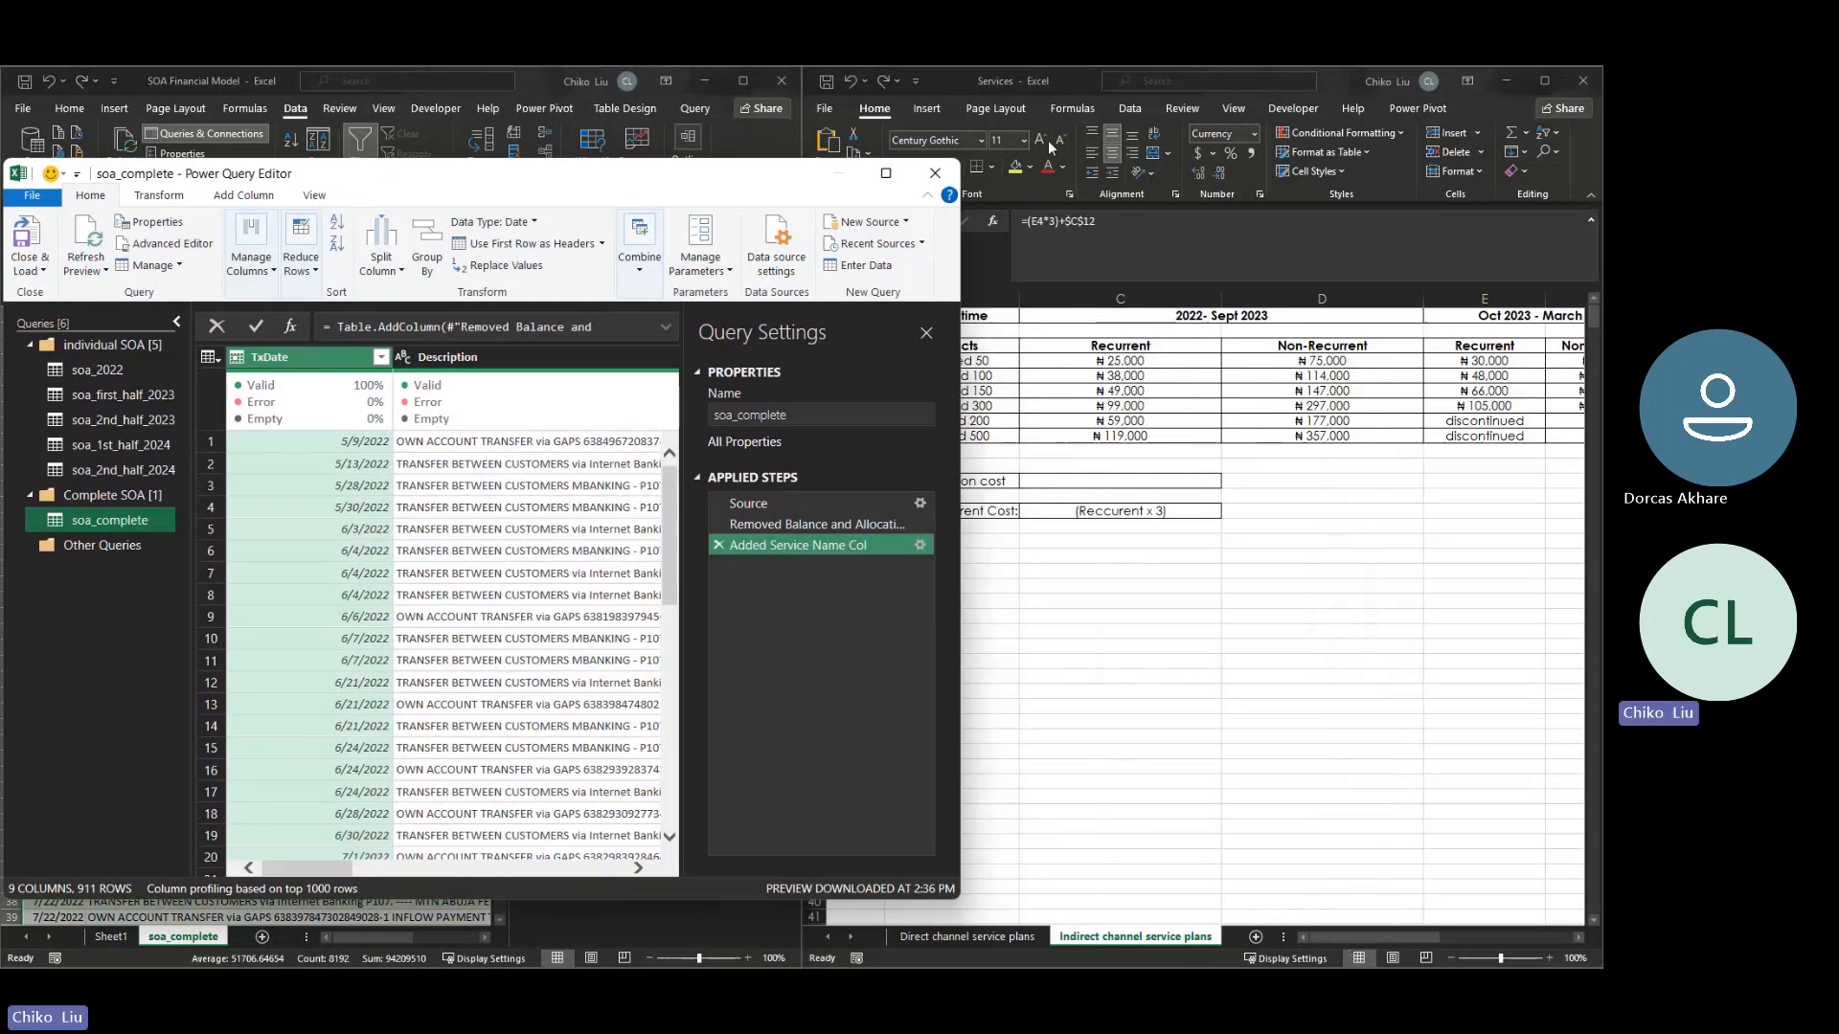
left_click(935, 173)
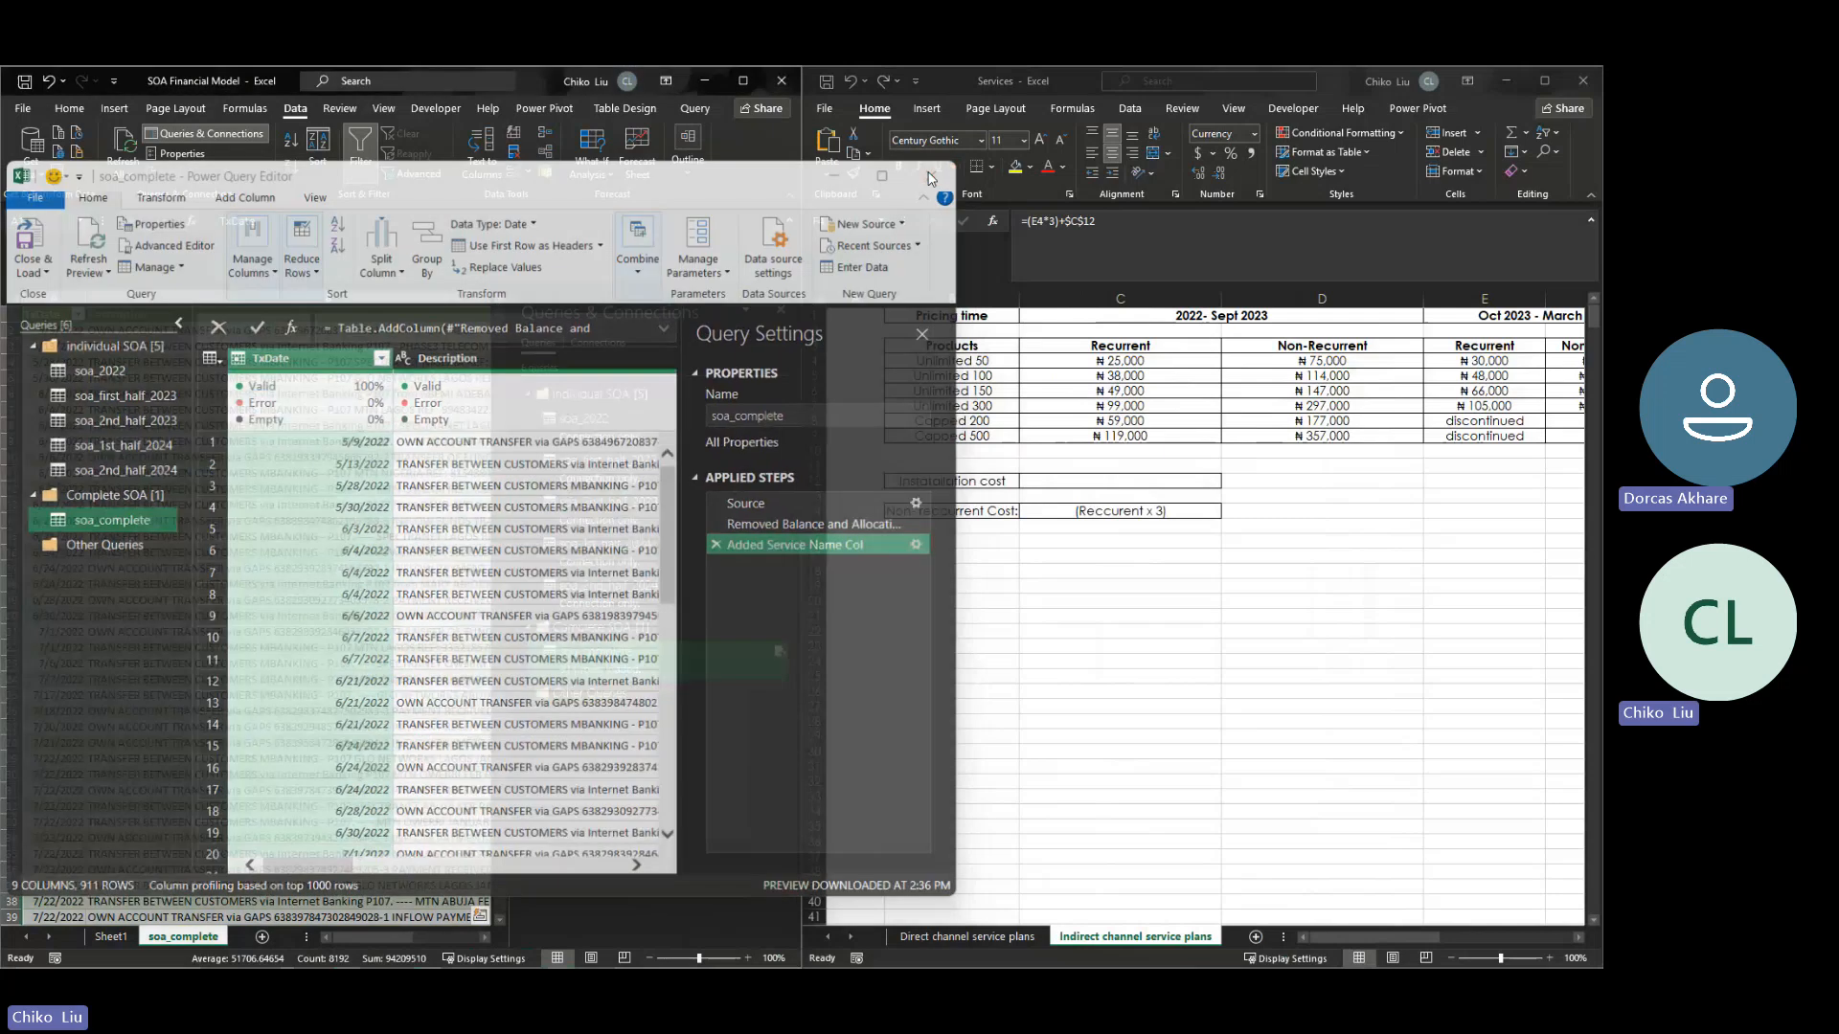
- Open the soa_complete query's Service Name custom column formula and correct "Inirect" to "Indirect" in the Oct 2023 - April 2024 Non-recurrent comment
left_click_drag(1318, 935, 1351, 939)
left_click(610, 667)
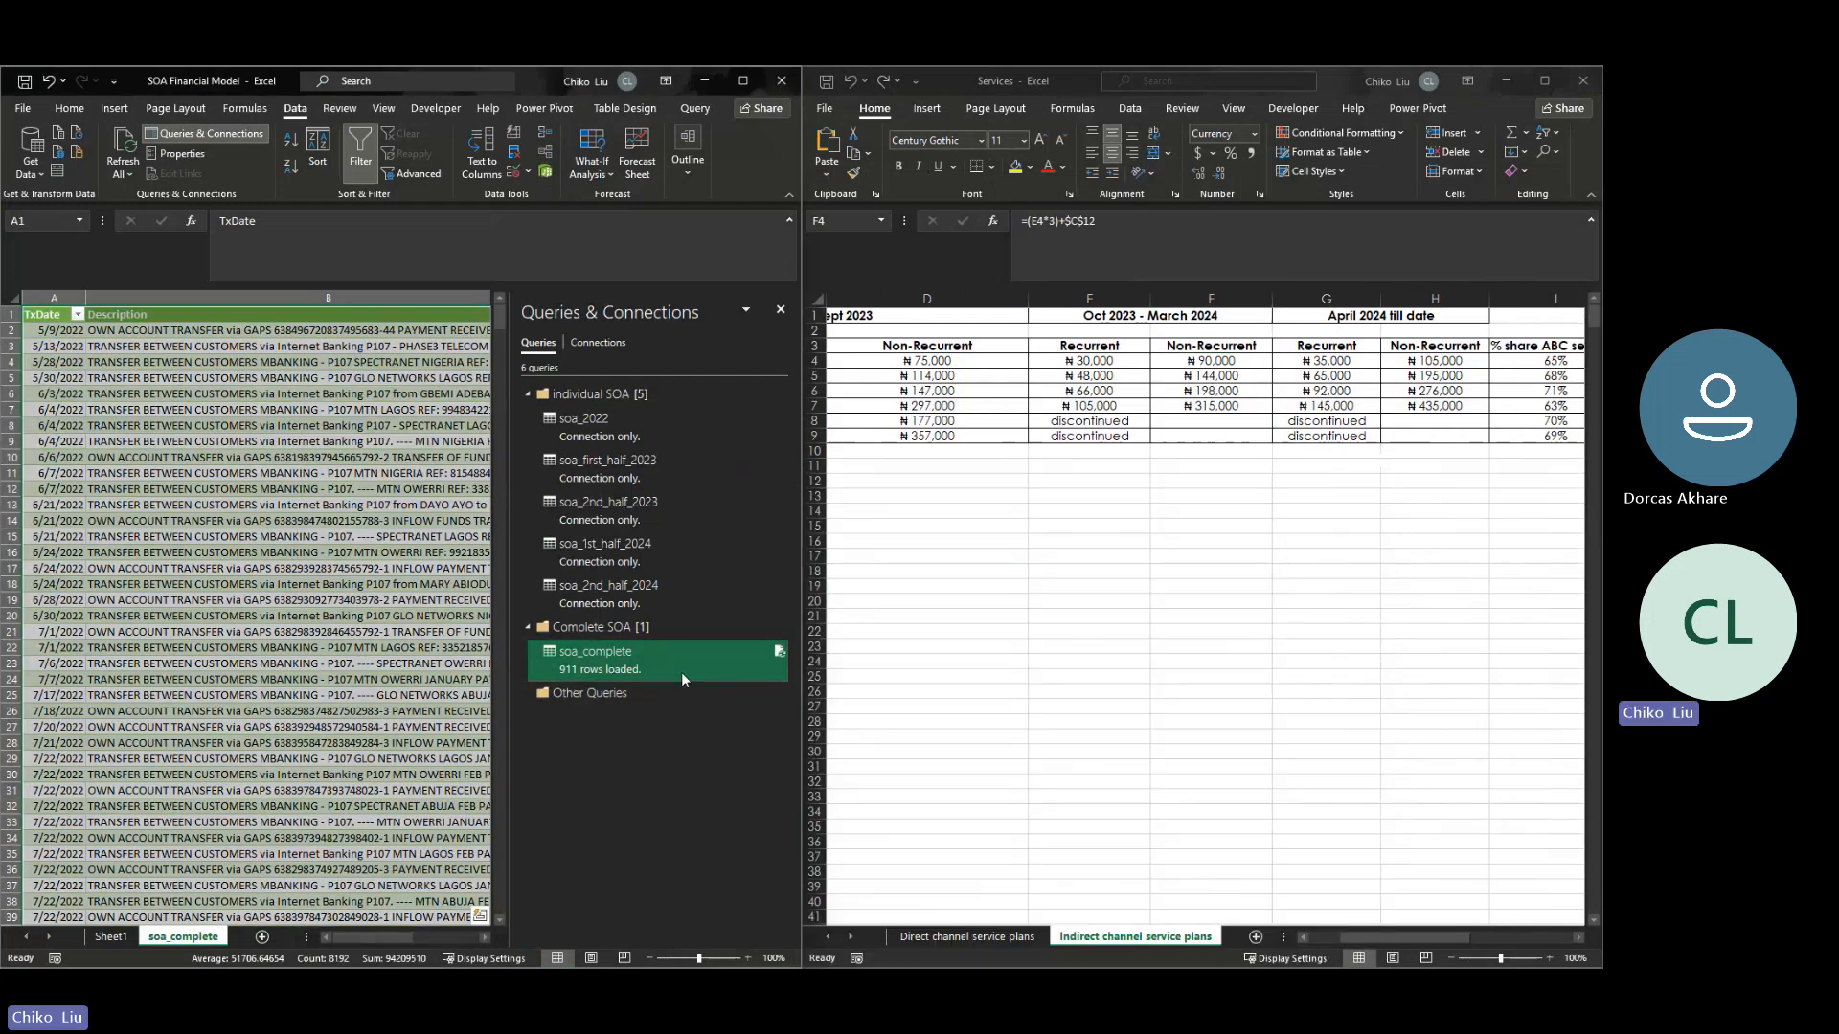
right_click(680, 672)
left_click(702, 674)
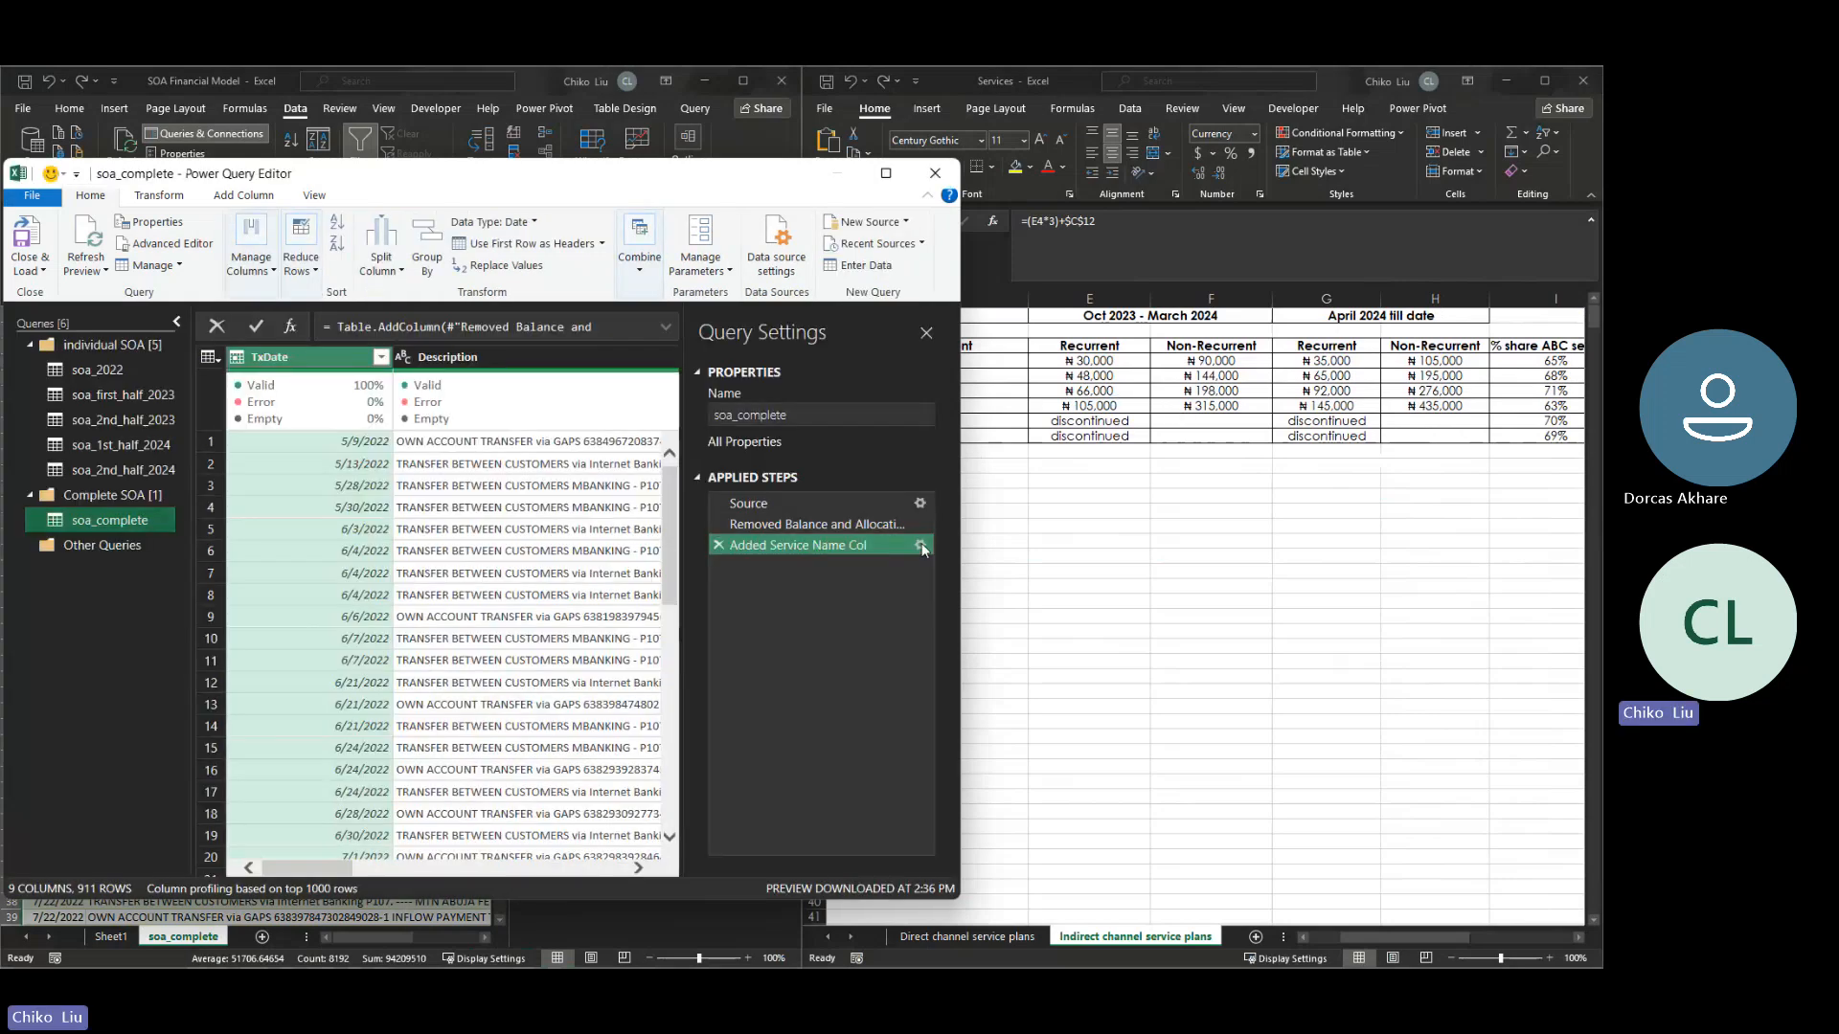
left_click(919, 545)
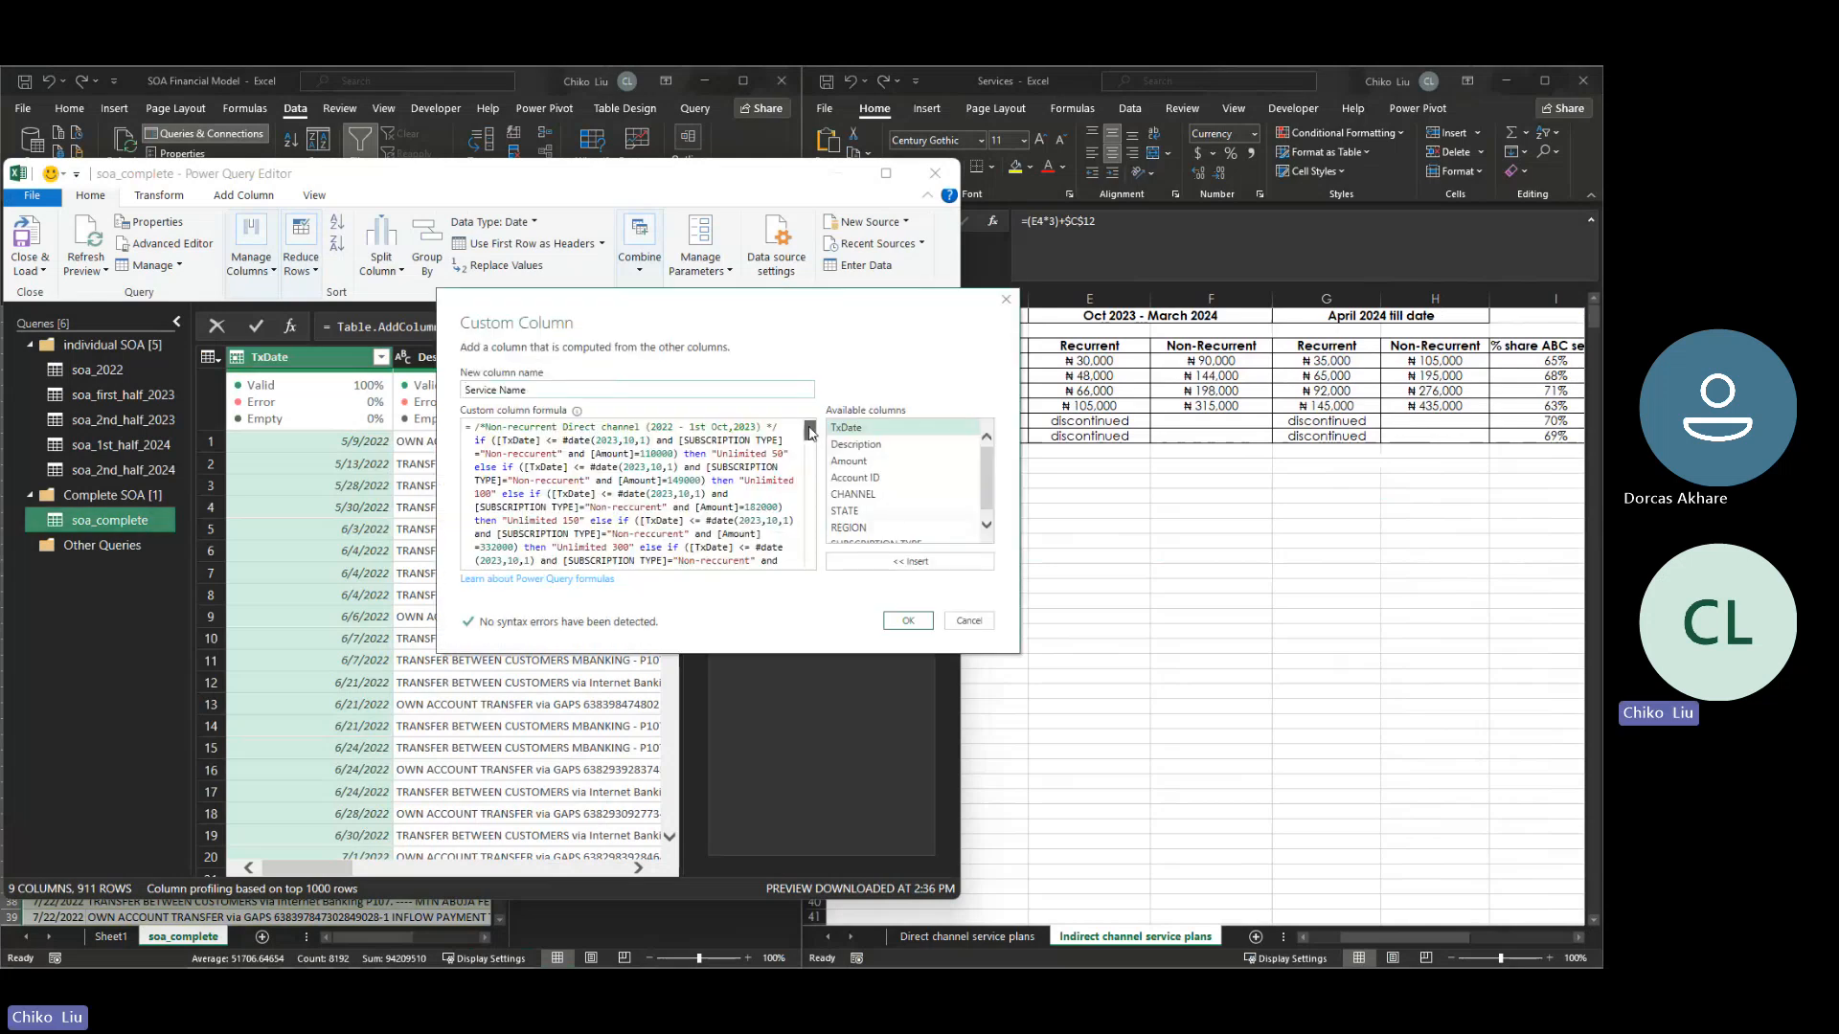
left_click_drag(809, 431, 806, 519)
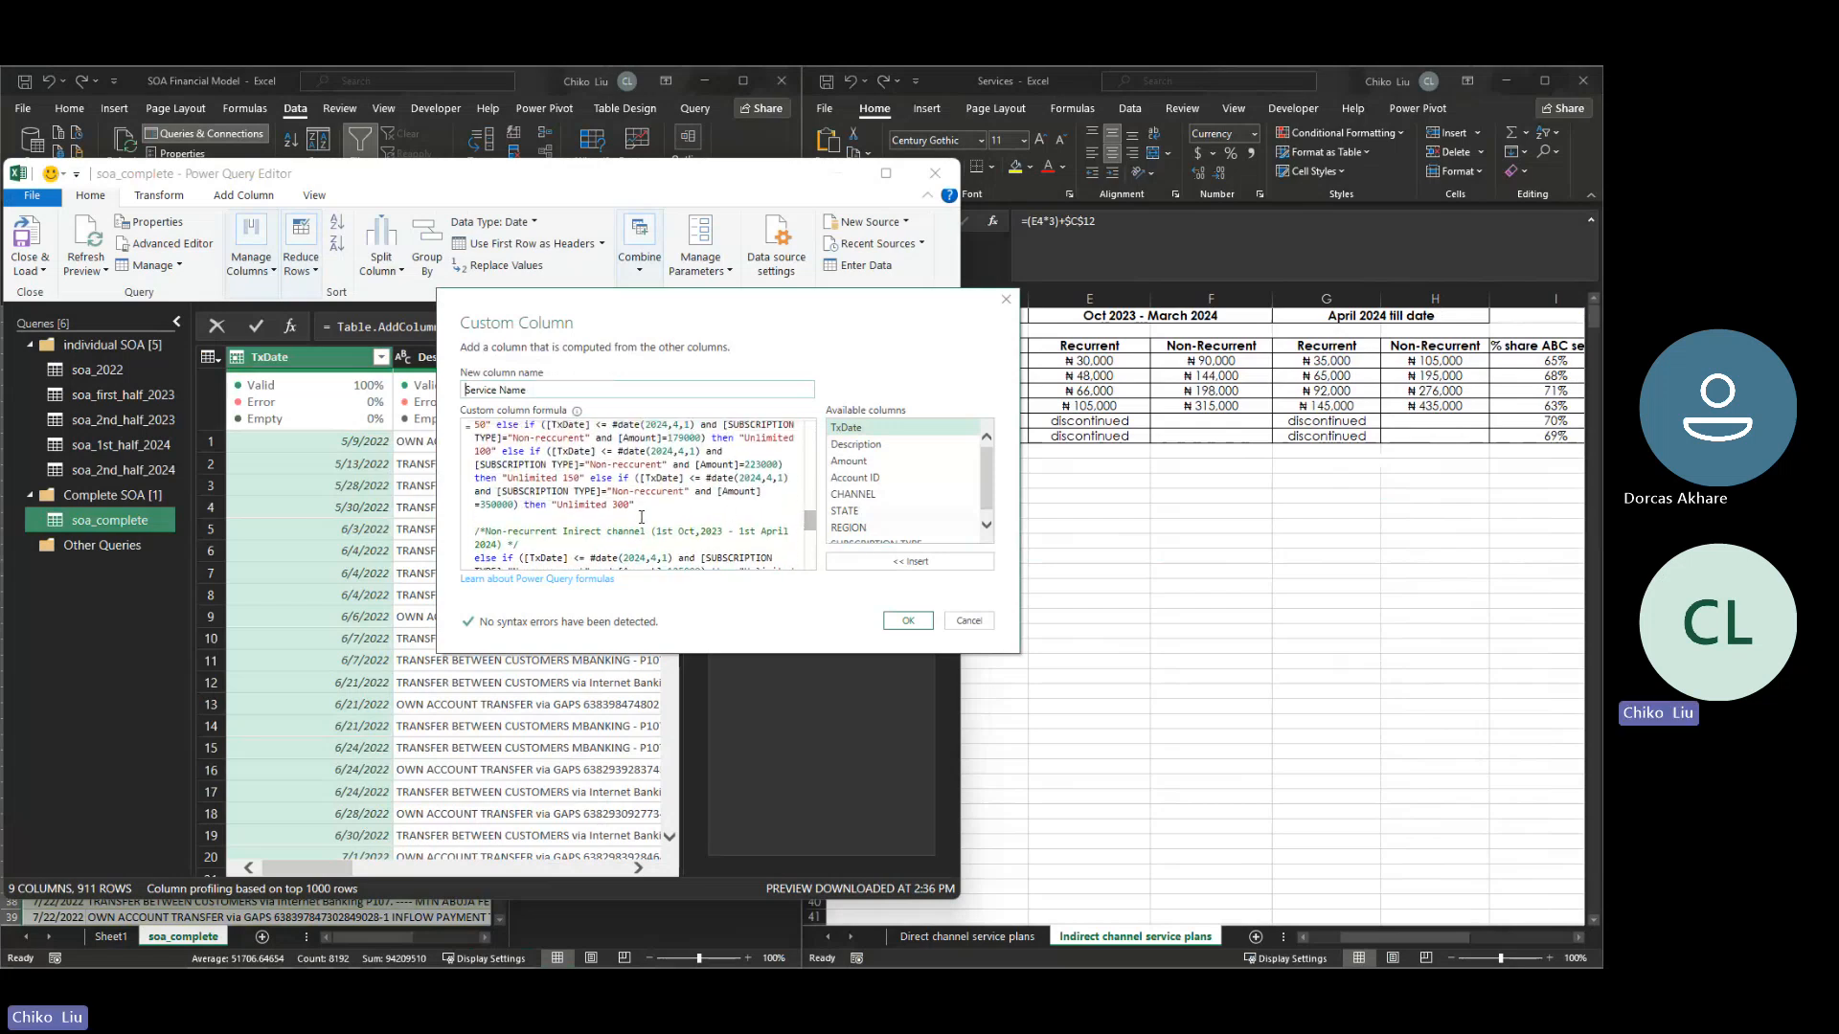
left_click(573, 532)
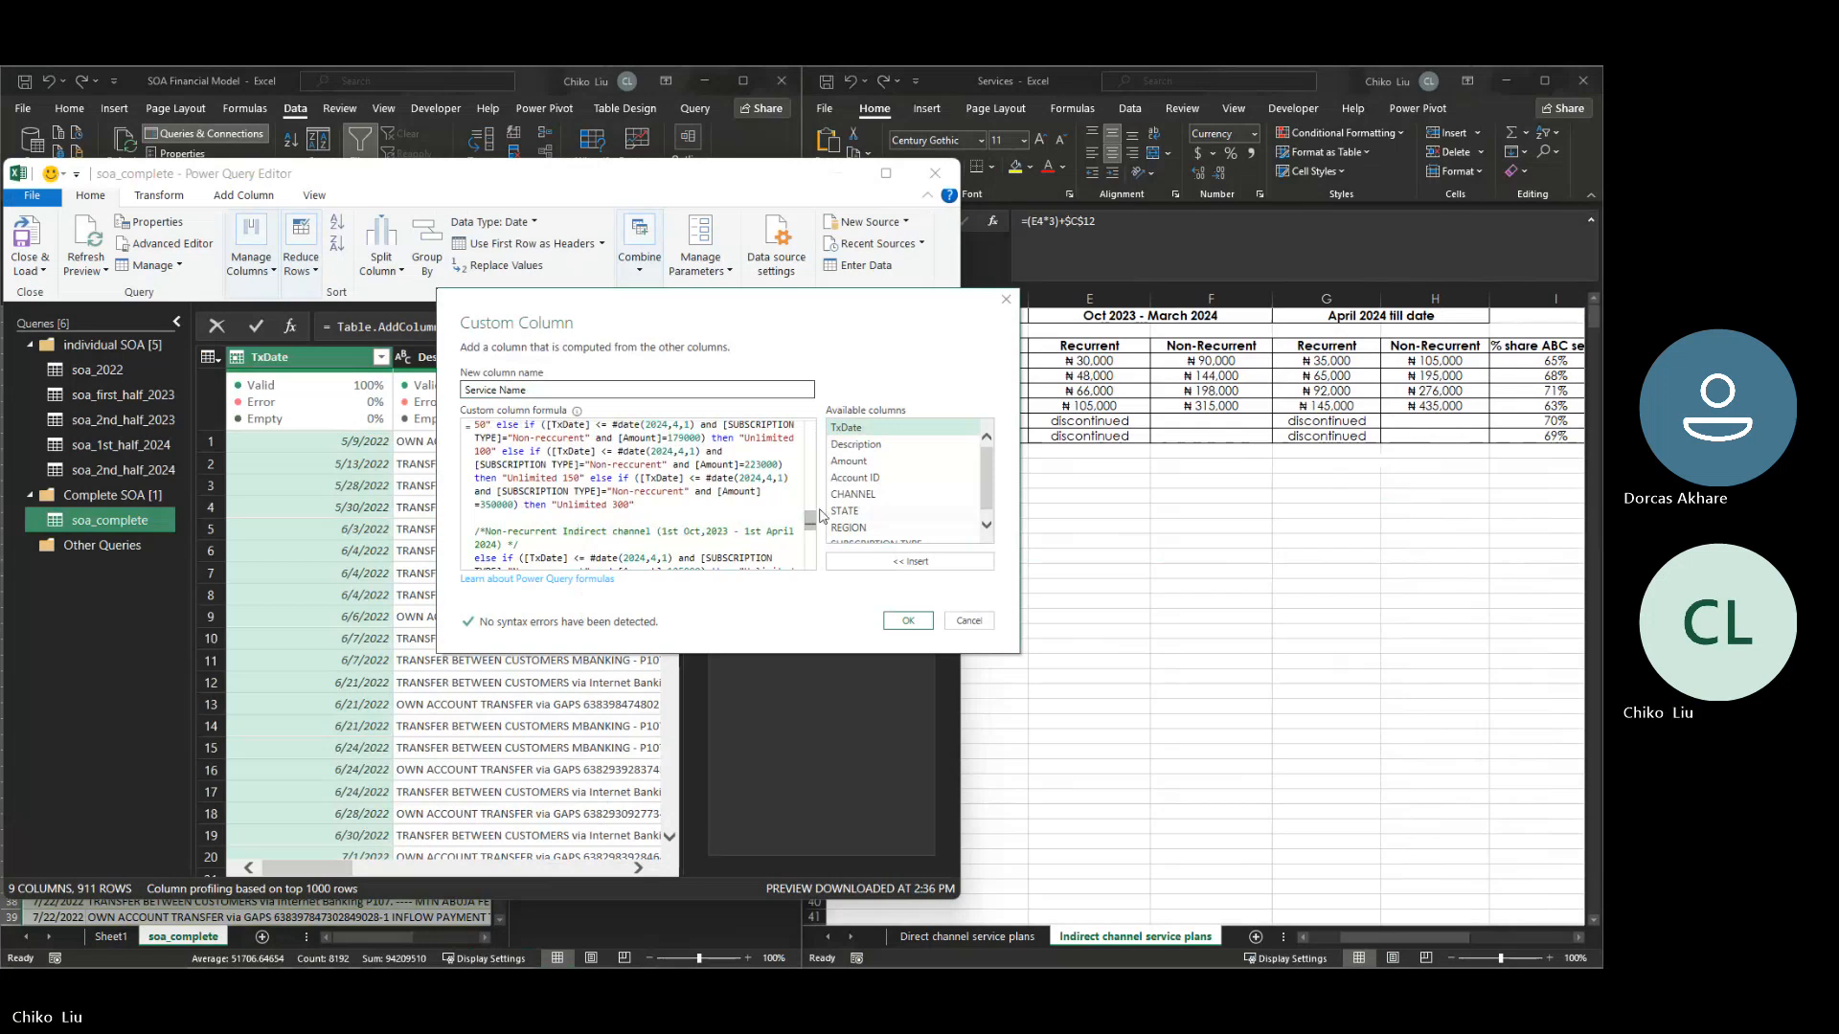
- Set the Oct 2023 - April 2024 indirect Non-reccurent amounts to 90000 for Unlimited 50 and 144000 for Unlimited 100
scroll(811, 522, "down", 2)
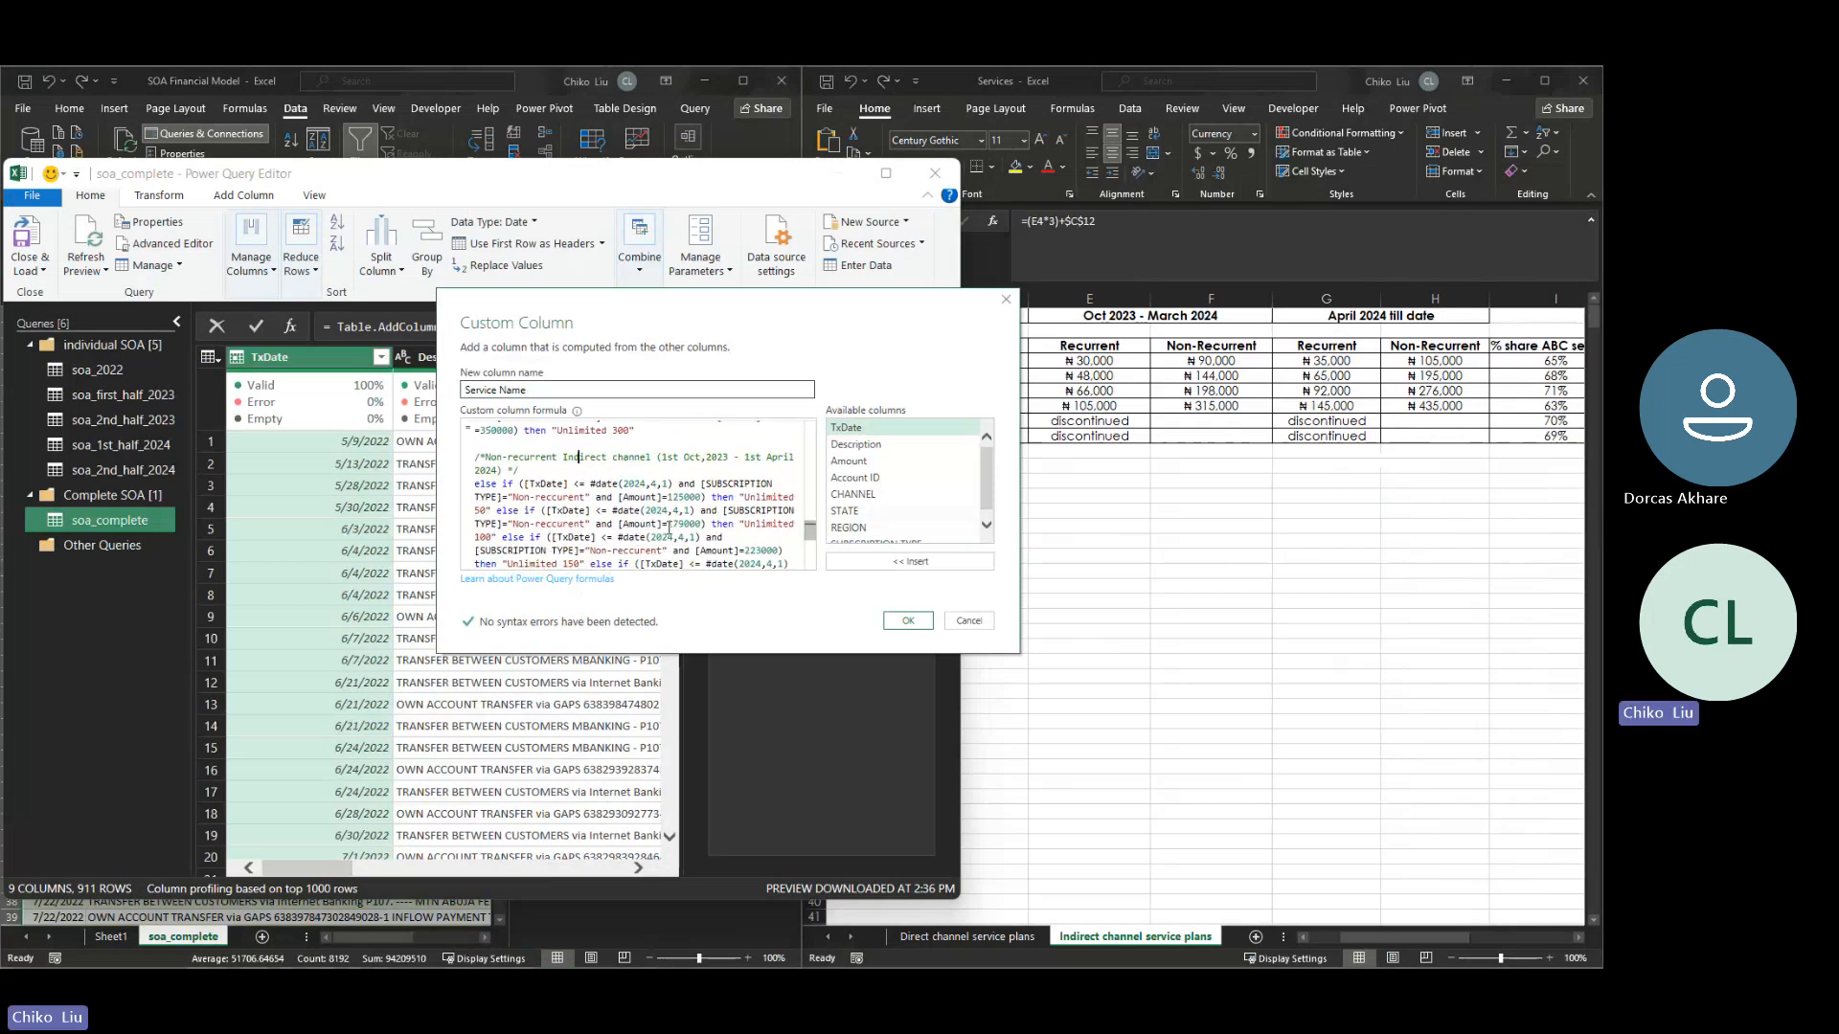
left_click(683, 497)
key("BackSpace")
key("BackSpace")
key("BackSpace")
type("90")
left_click(681, 524)
key("BackSpace")
key("BackSpace")
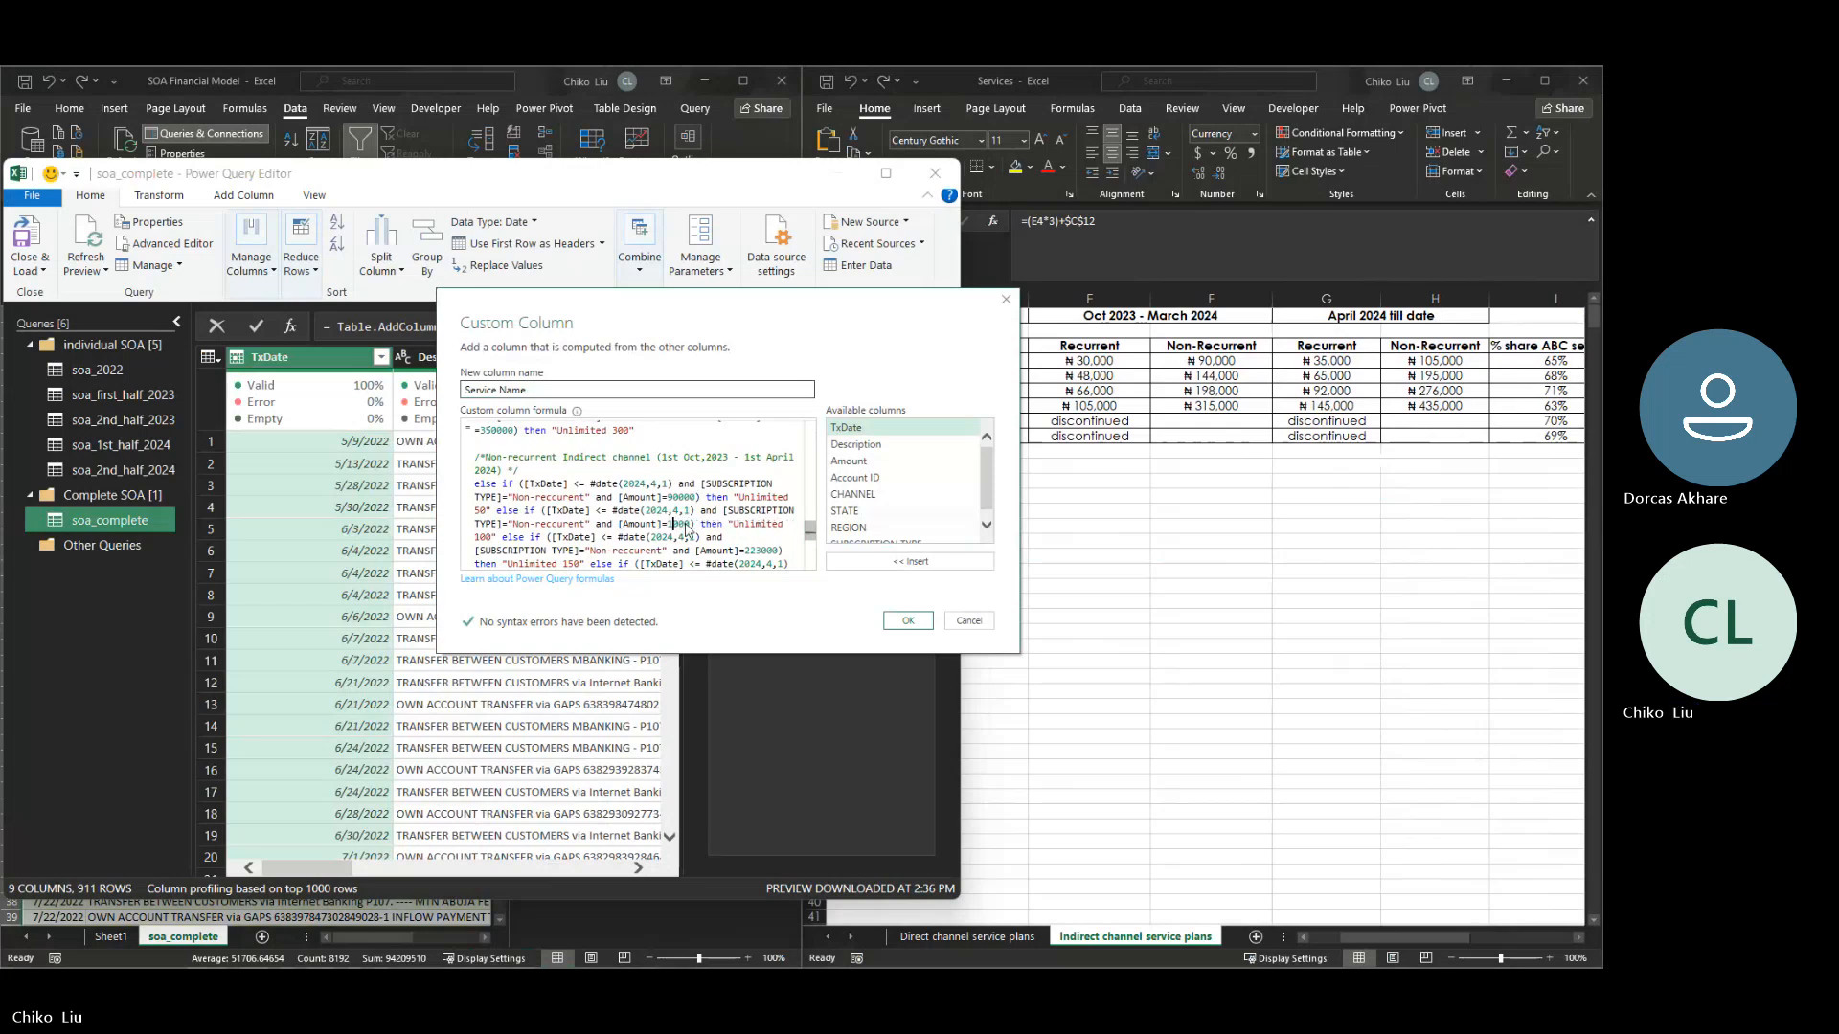
type("44")
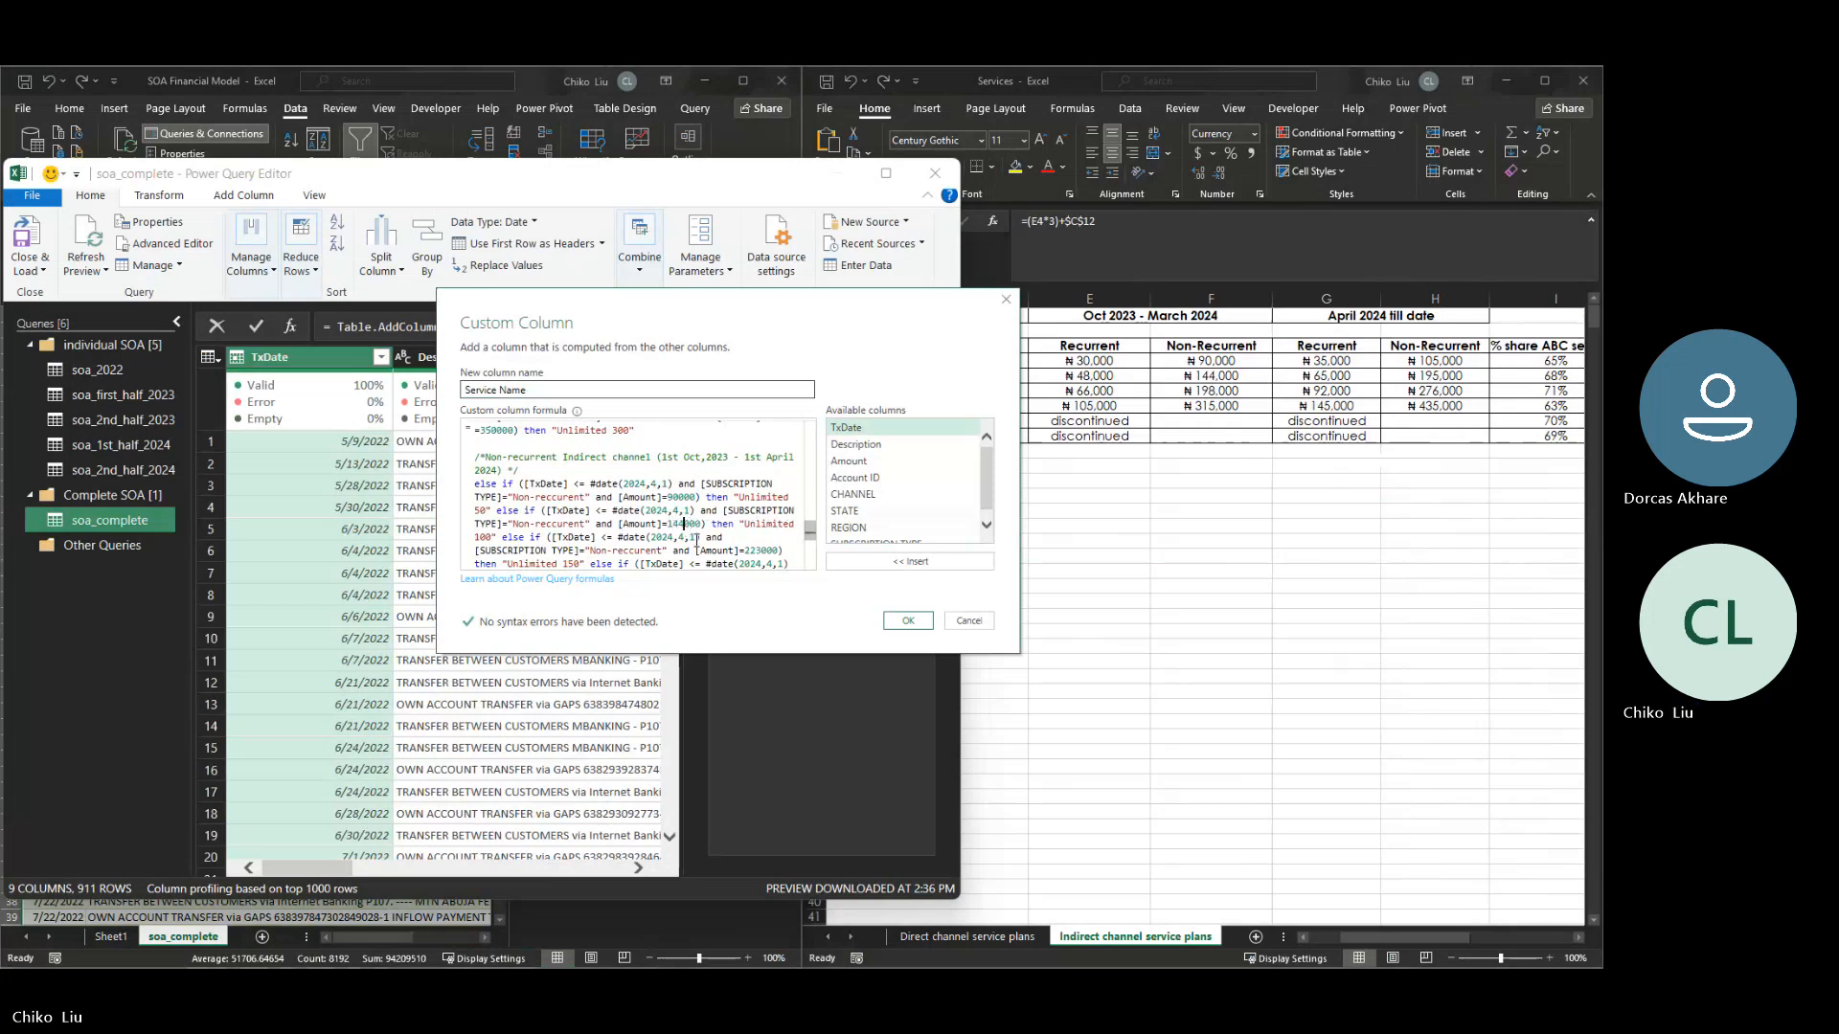
- Set the same indirect block's amounts to 198000 for Unlimited 150 and 315000 for Unlimited 300
left_click(761, 550)
key("BackSpace")
key("BackSpace")
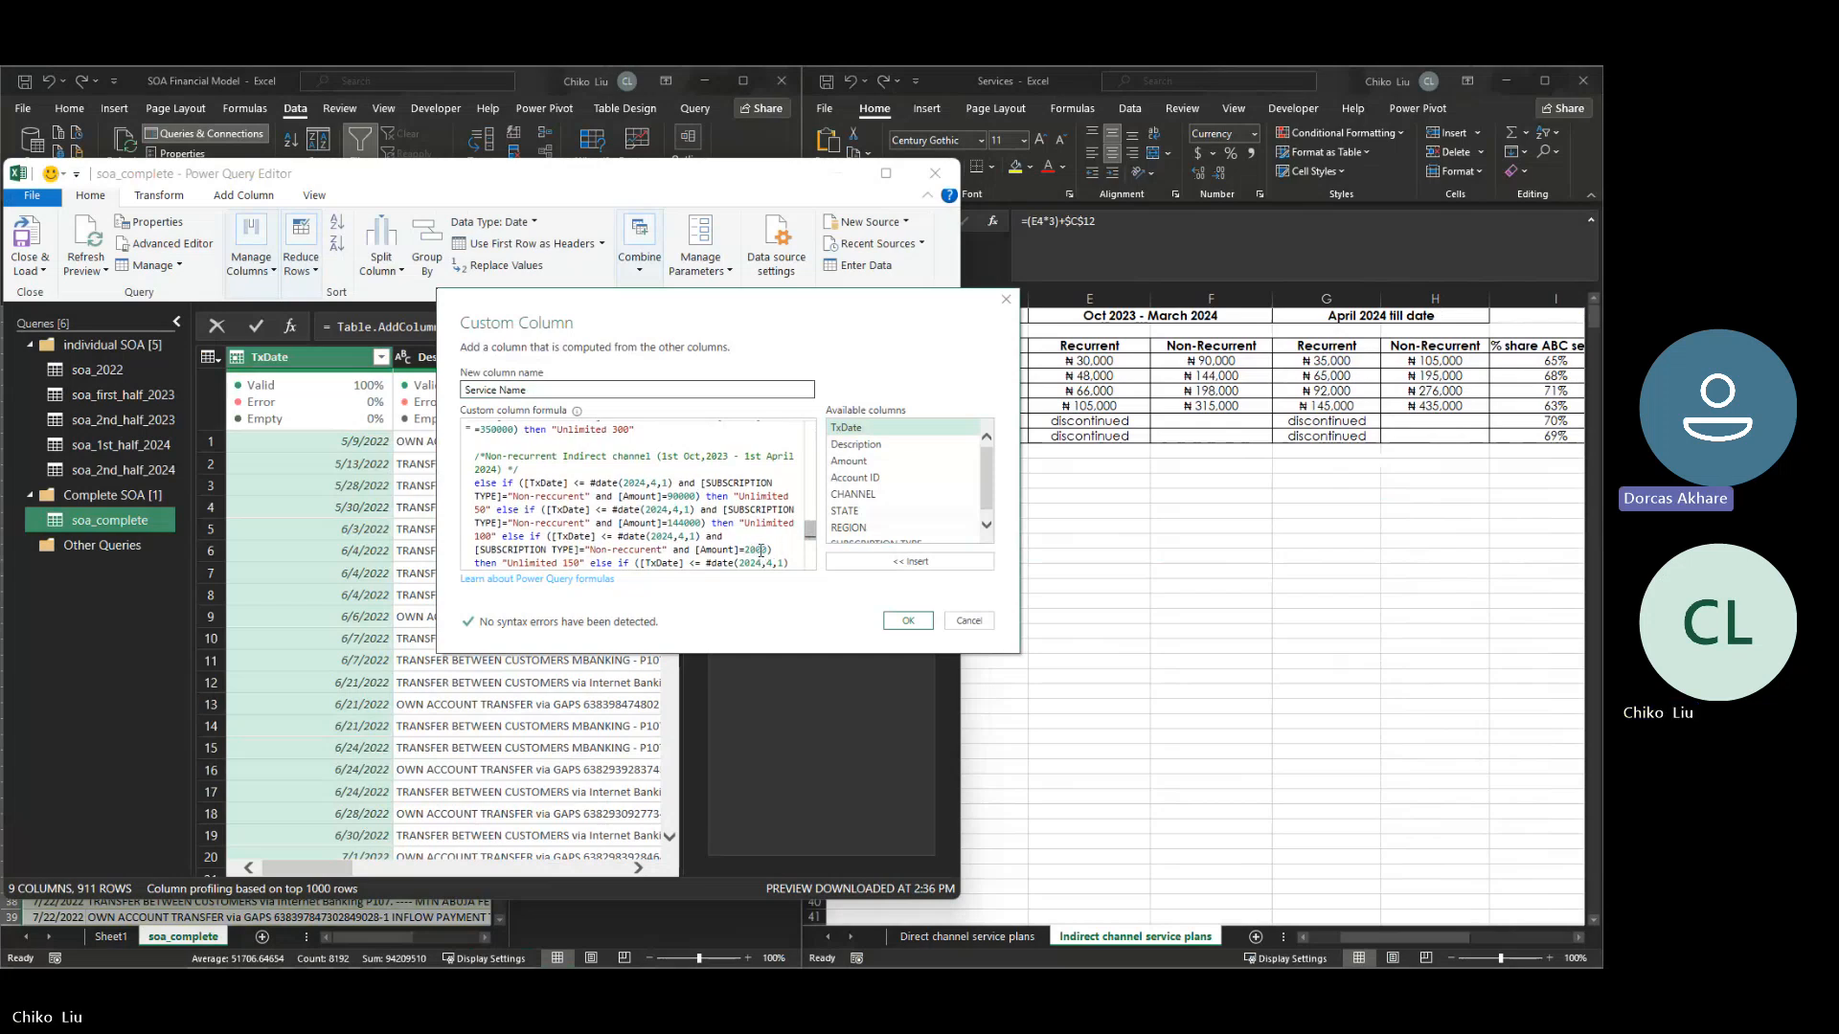
key("BackSpace")
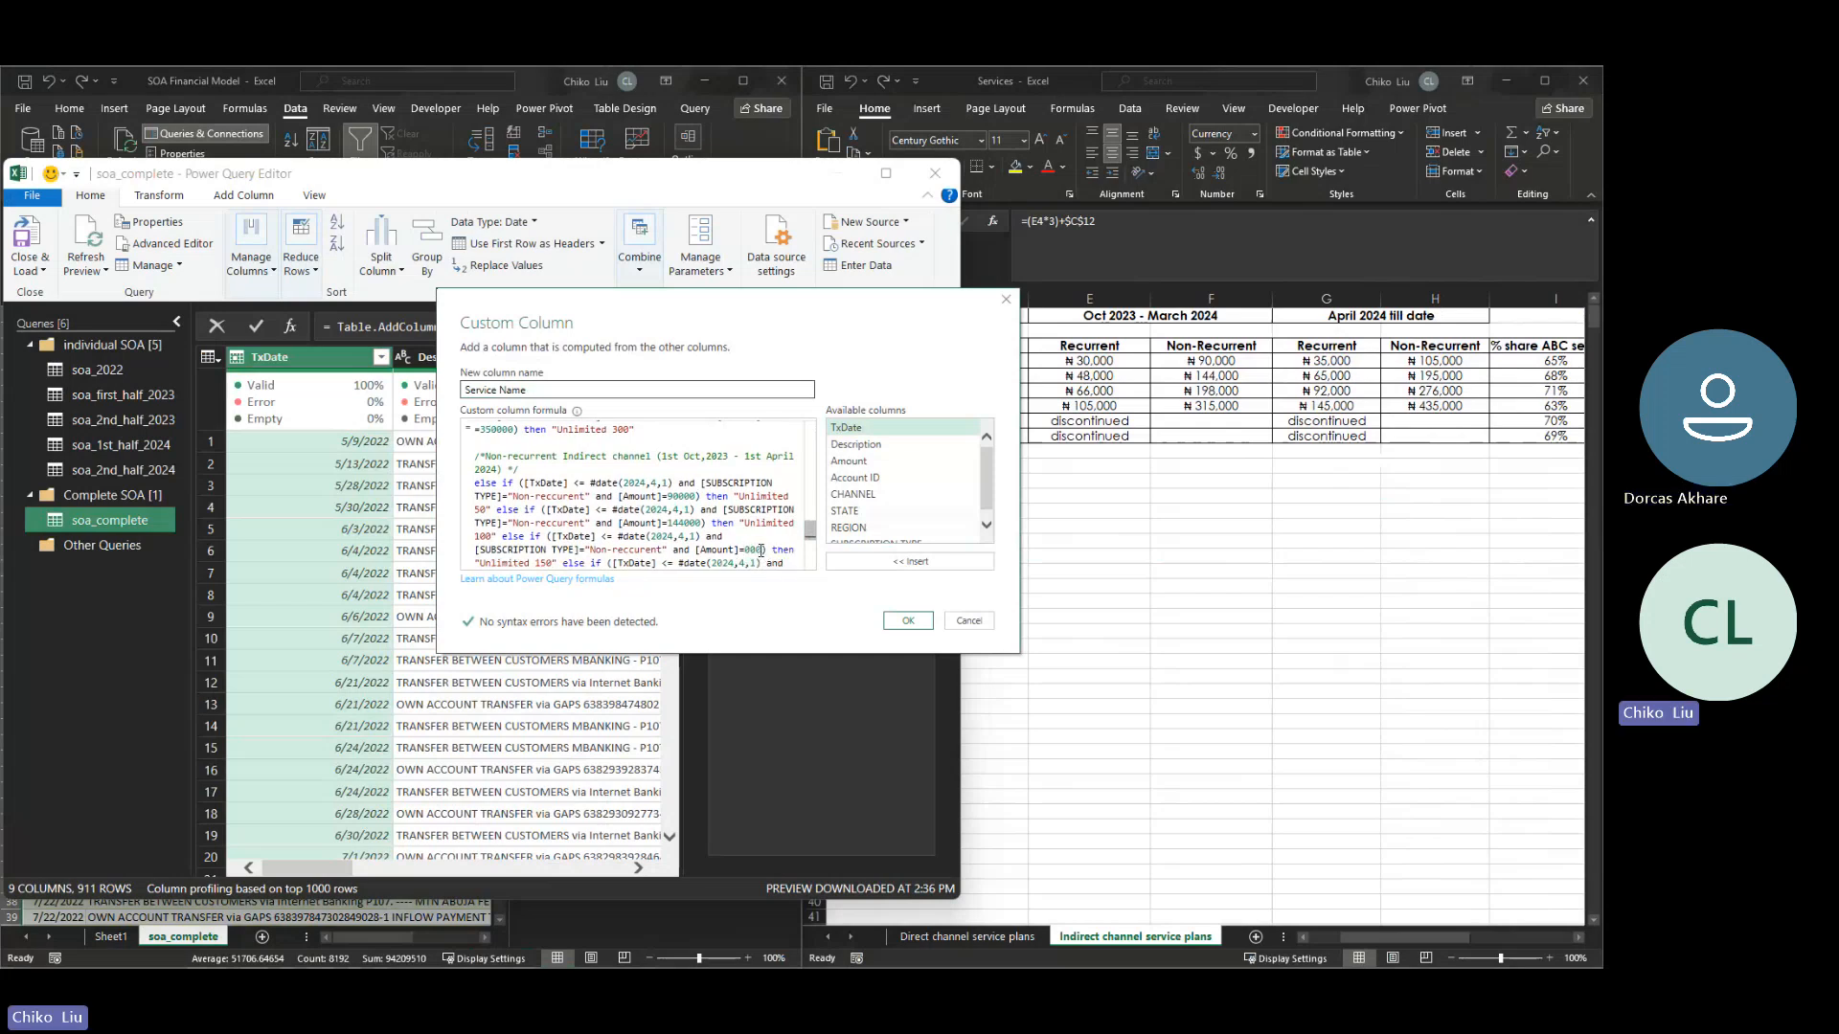
type("198")
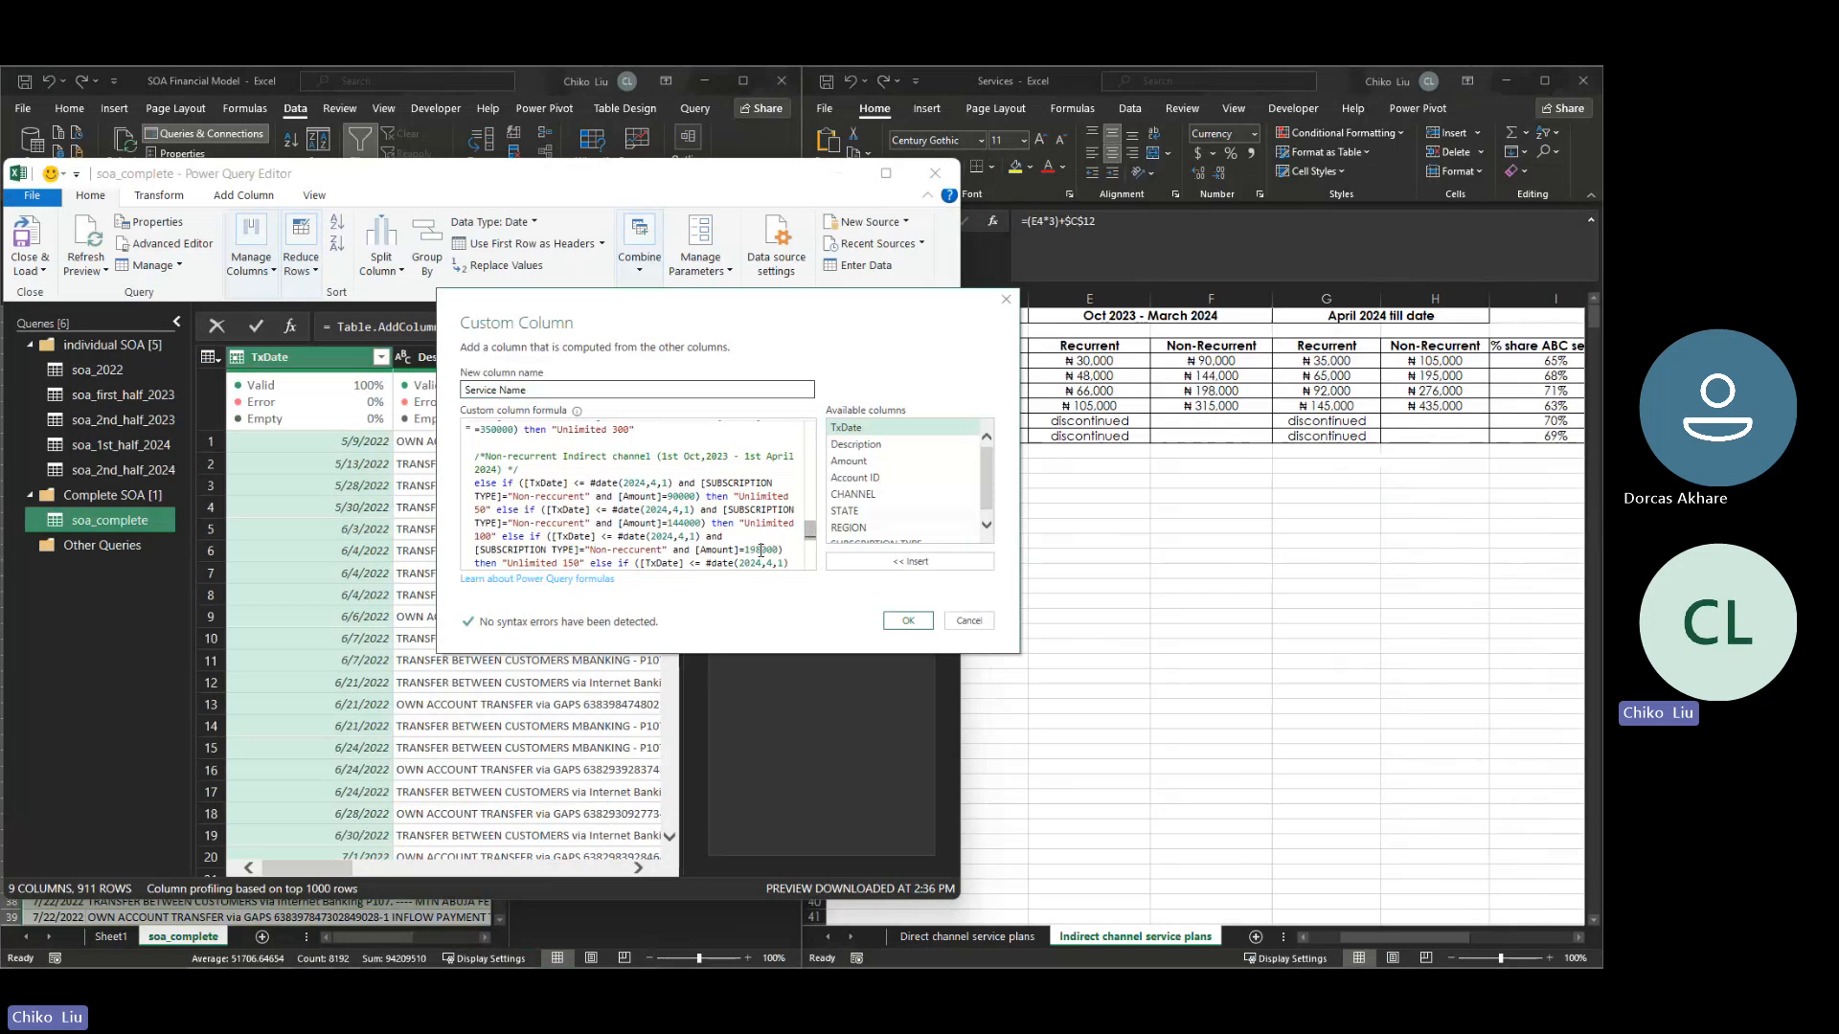
scroll(763, 542, "down", 2)
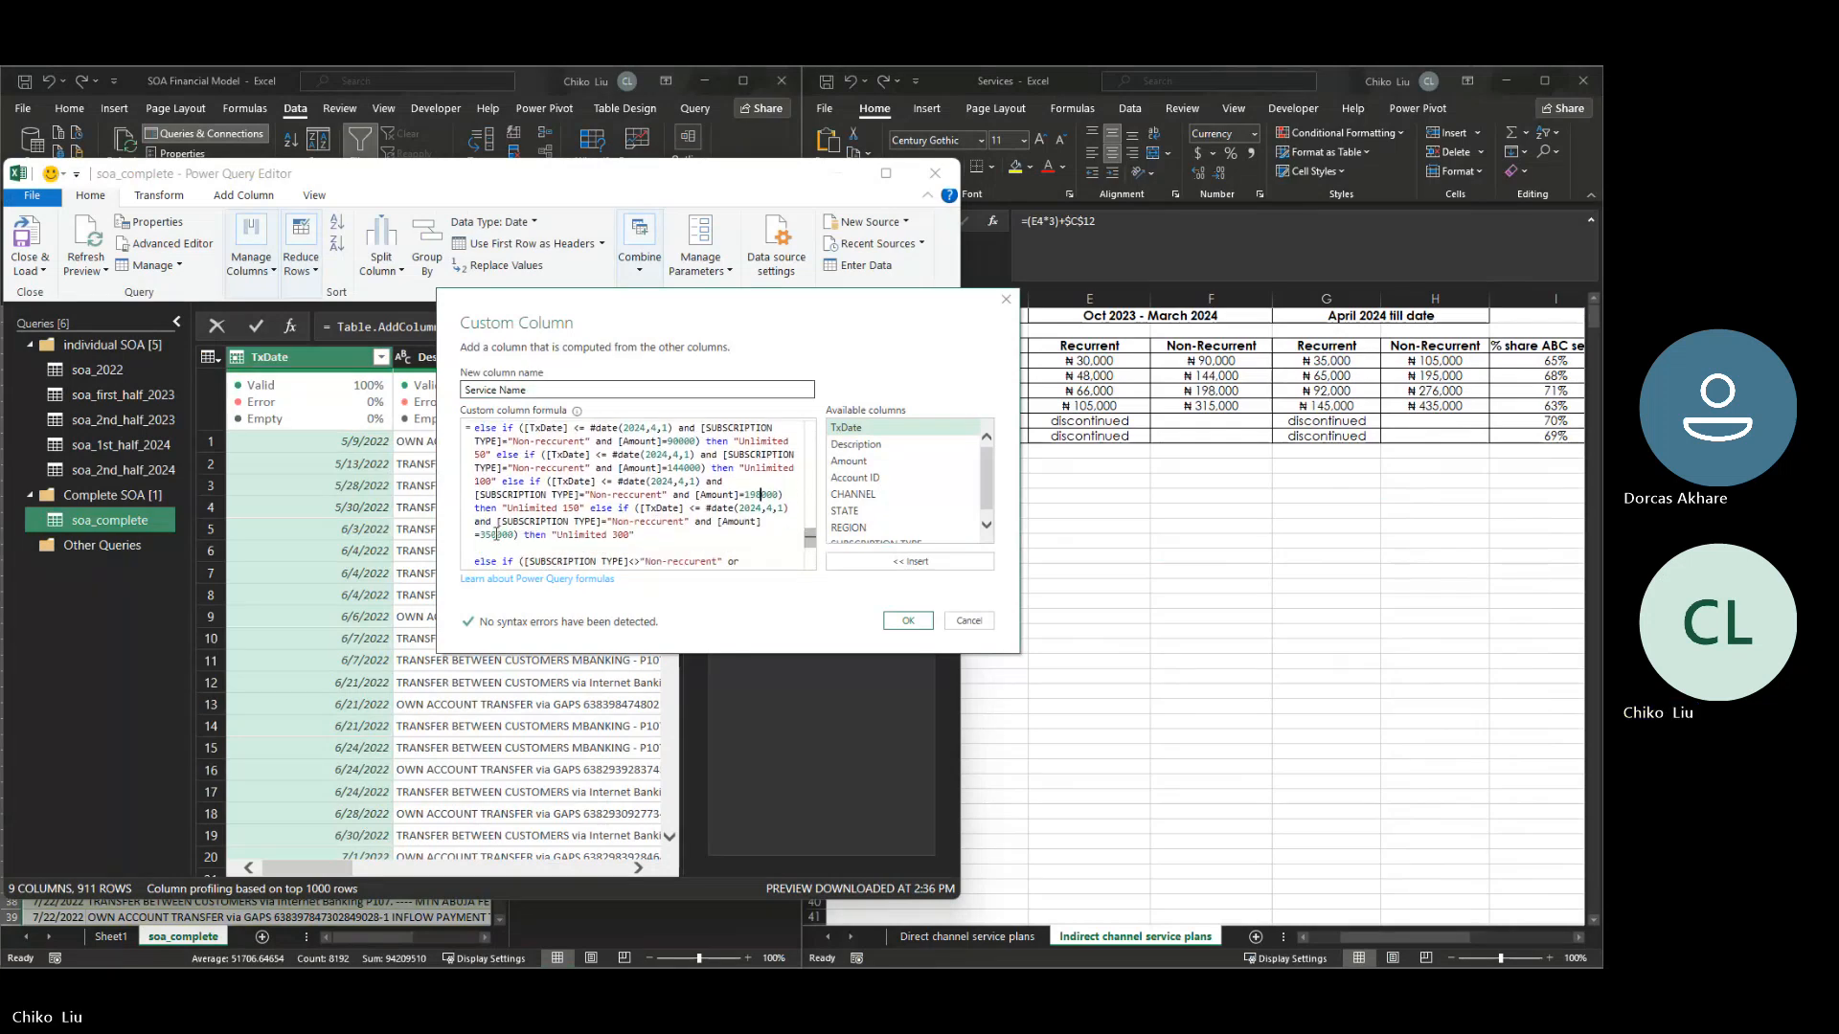
key("Delete")
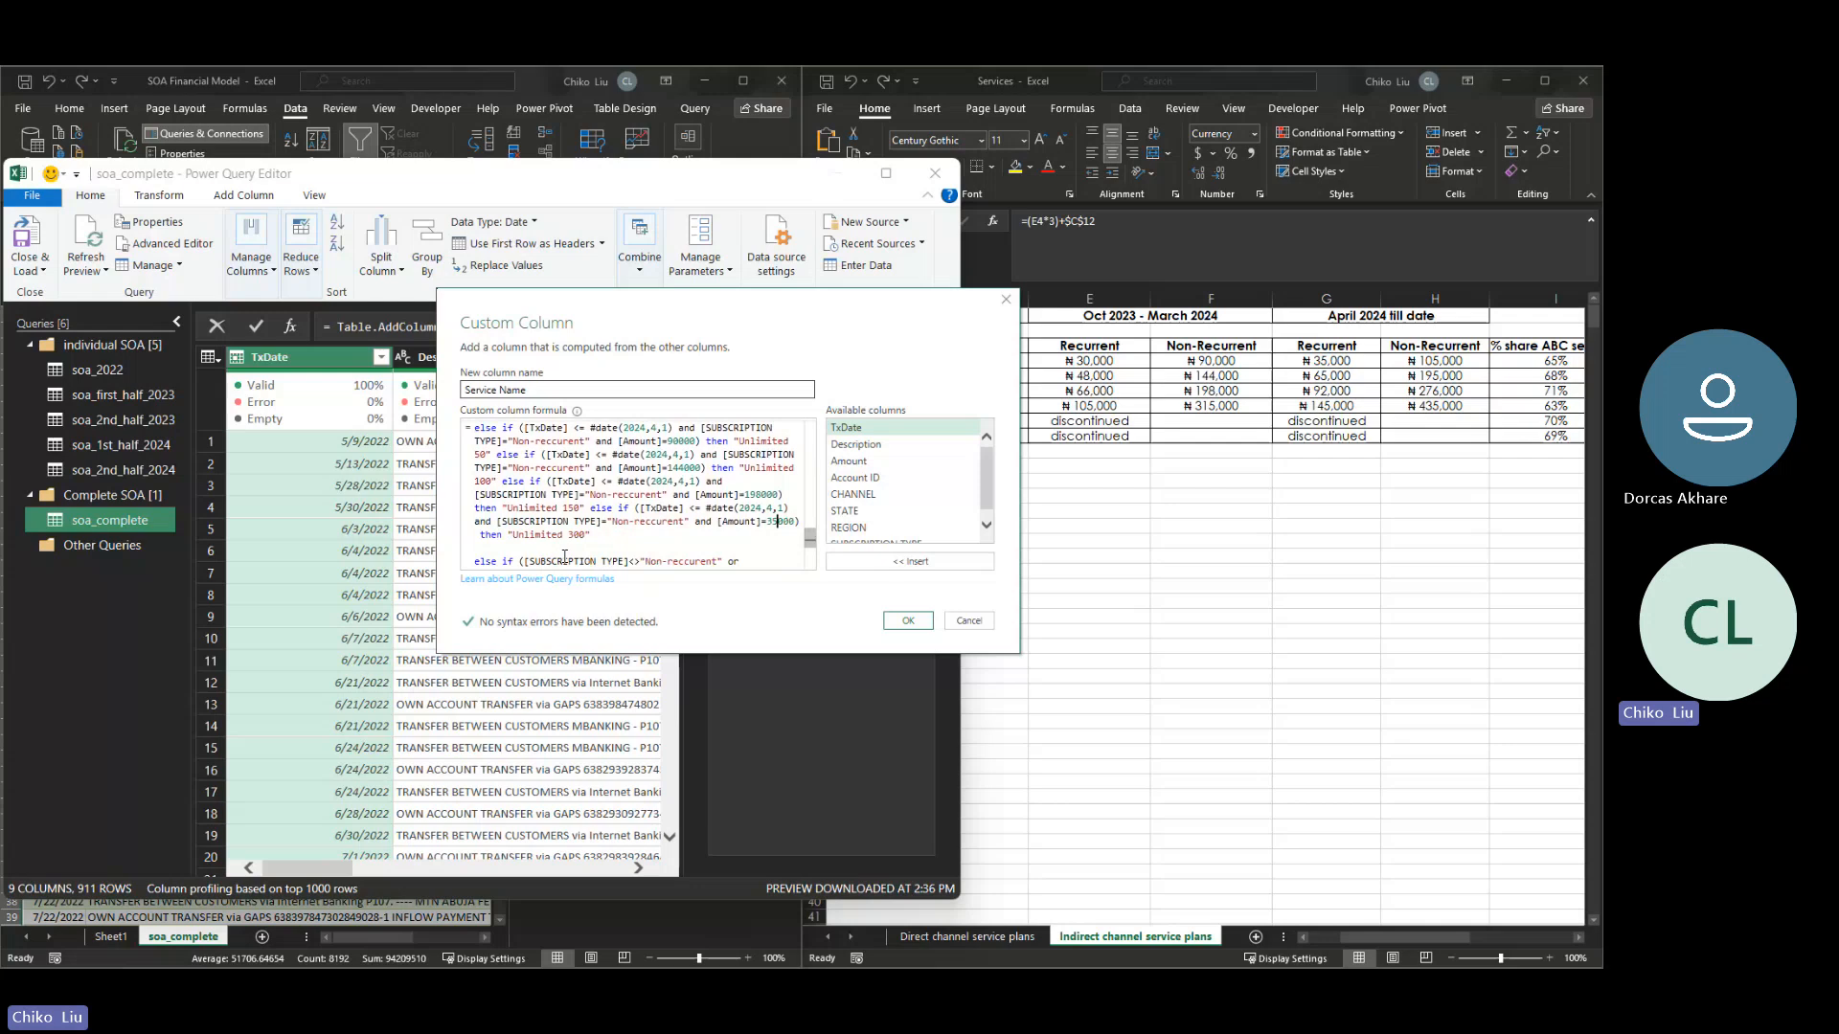
type("15000) then \"Unlimited 300")
- Duplicate the indirect Oct 2023 - April 2024 Non-recurrent block, comment included, directly below itself, ahead of the final else if clause
left_click_drag(647, 538, 460, 510)
scroll(470, 426, "down", 4)
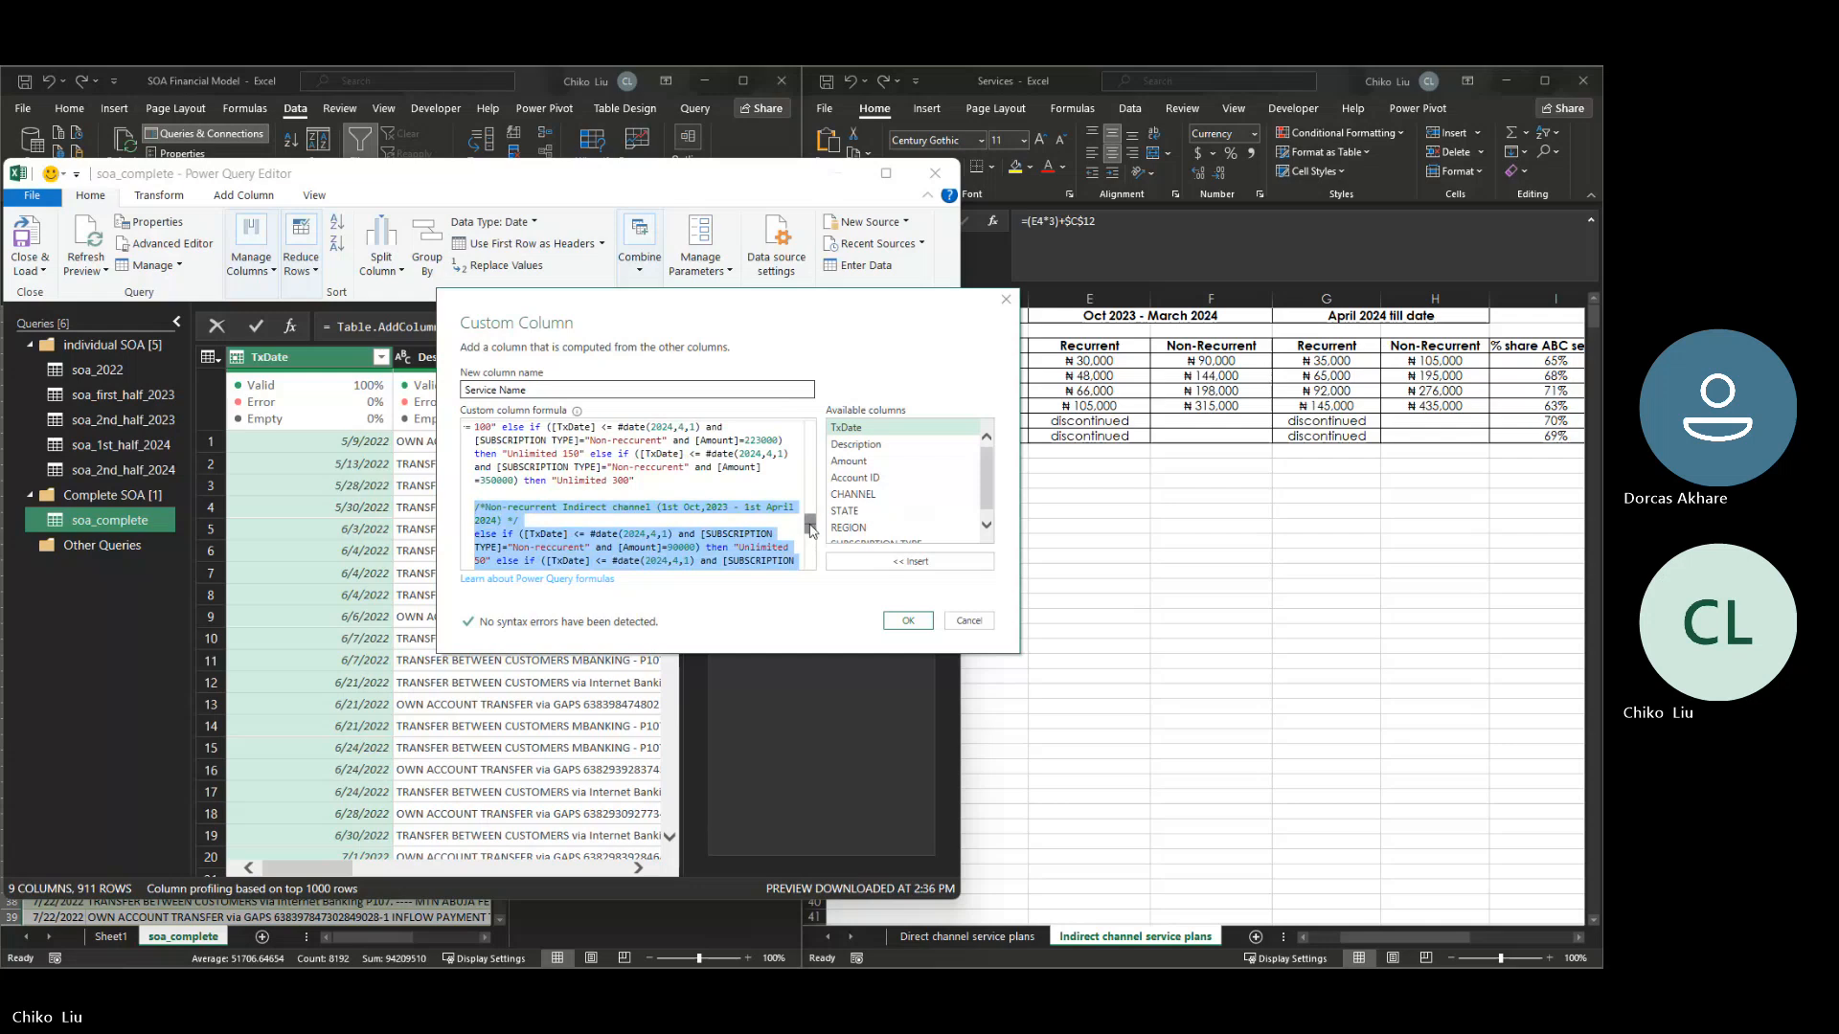
left_click_drag(810, 525, 811, 548)
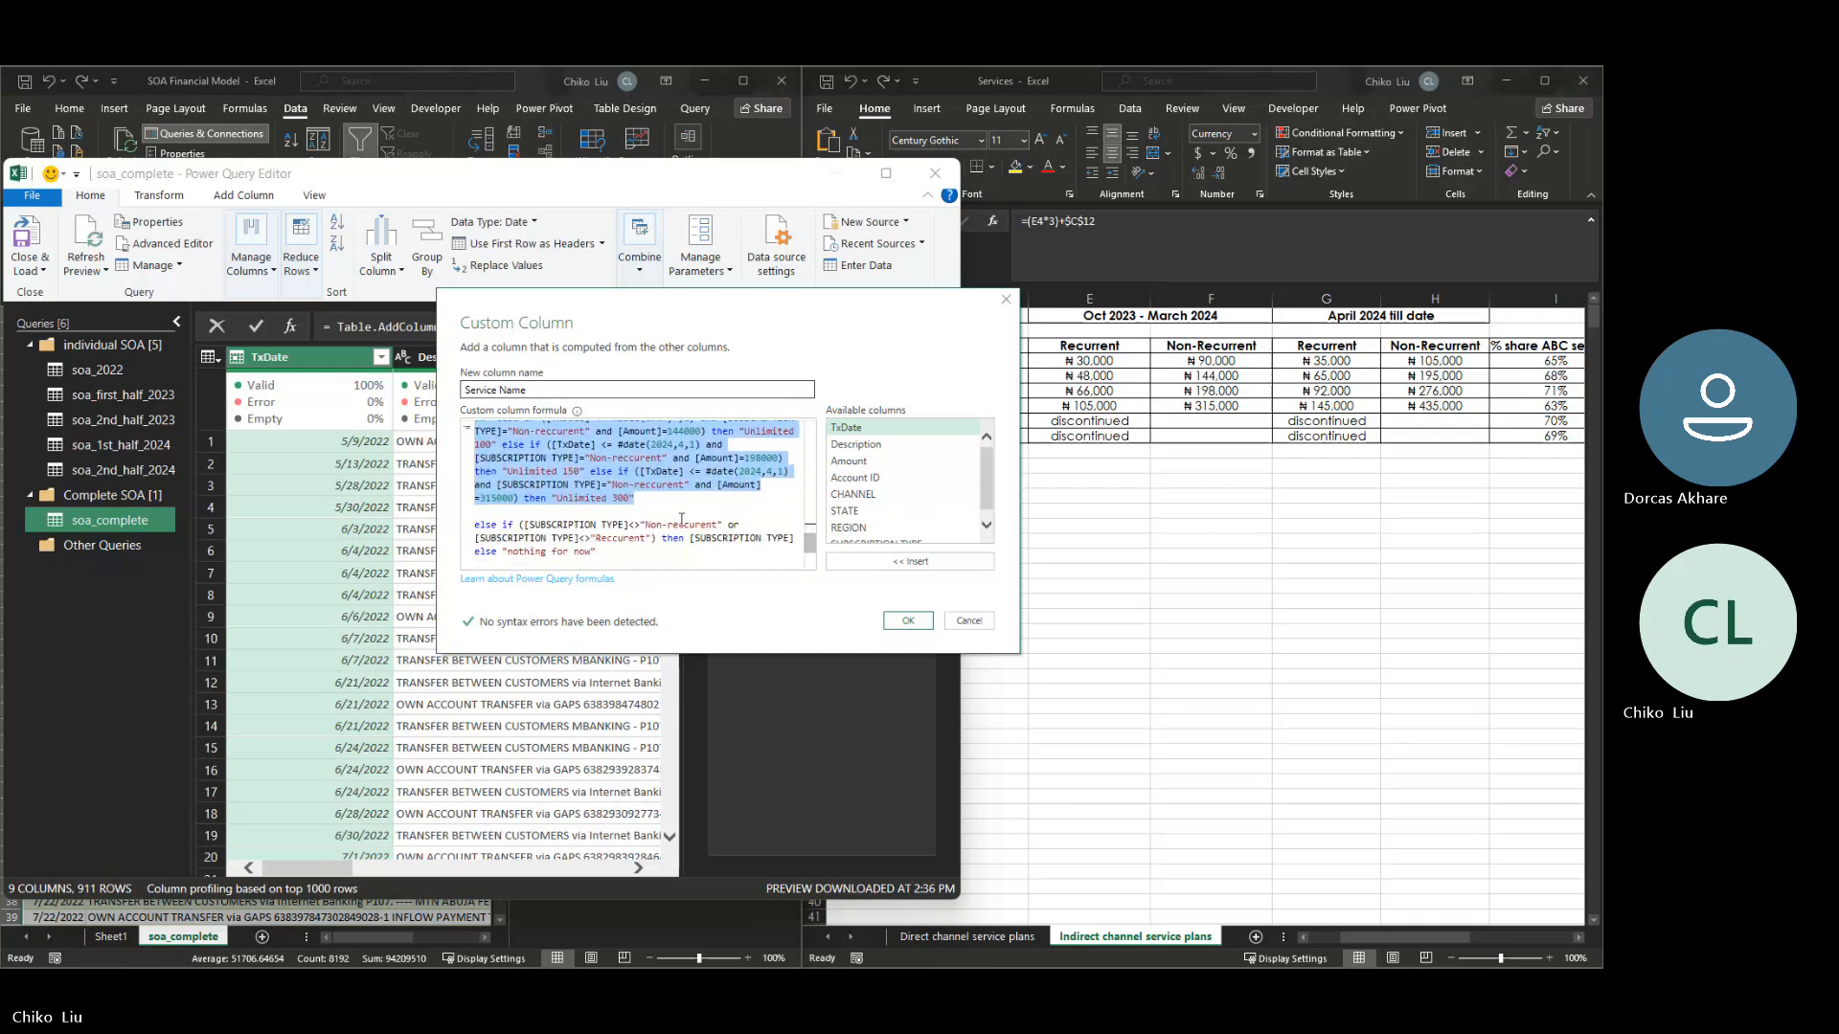
left_click(668, 508)
key("Return")
key("Return")
key("Return")
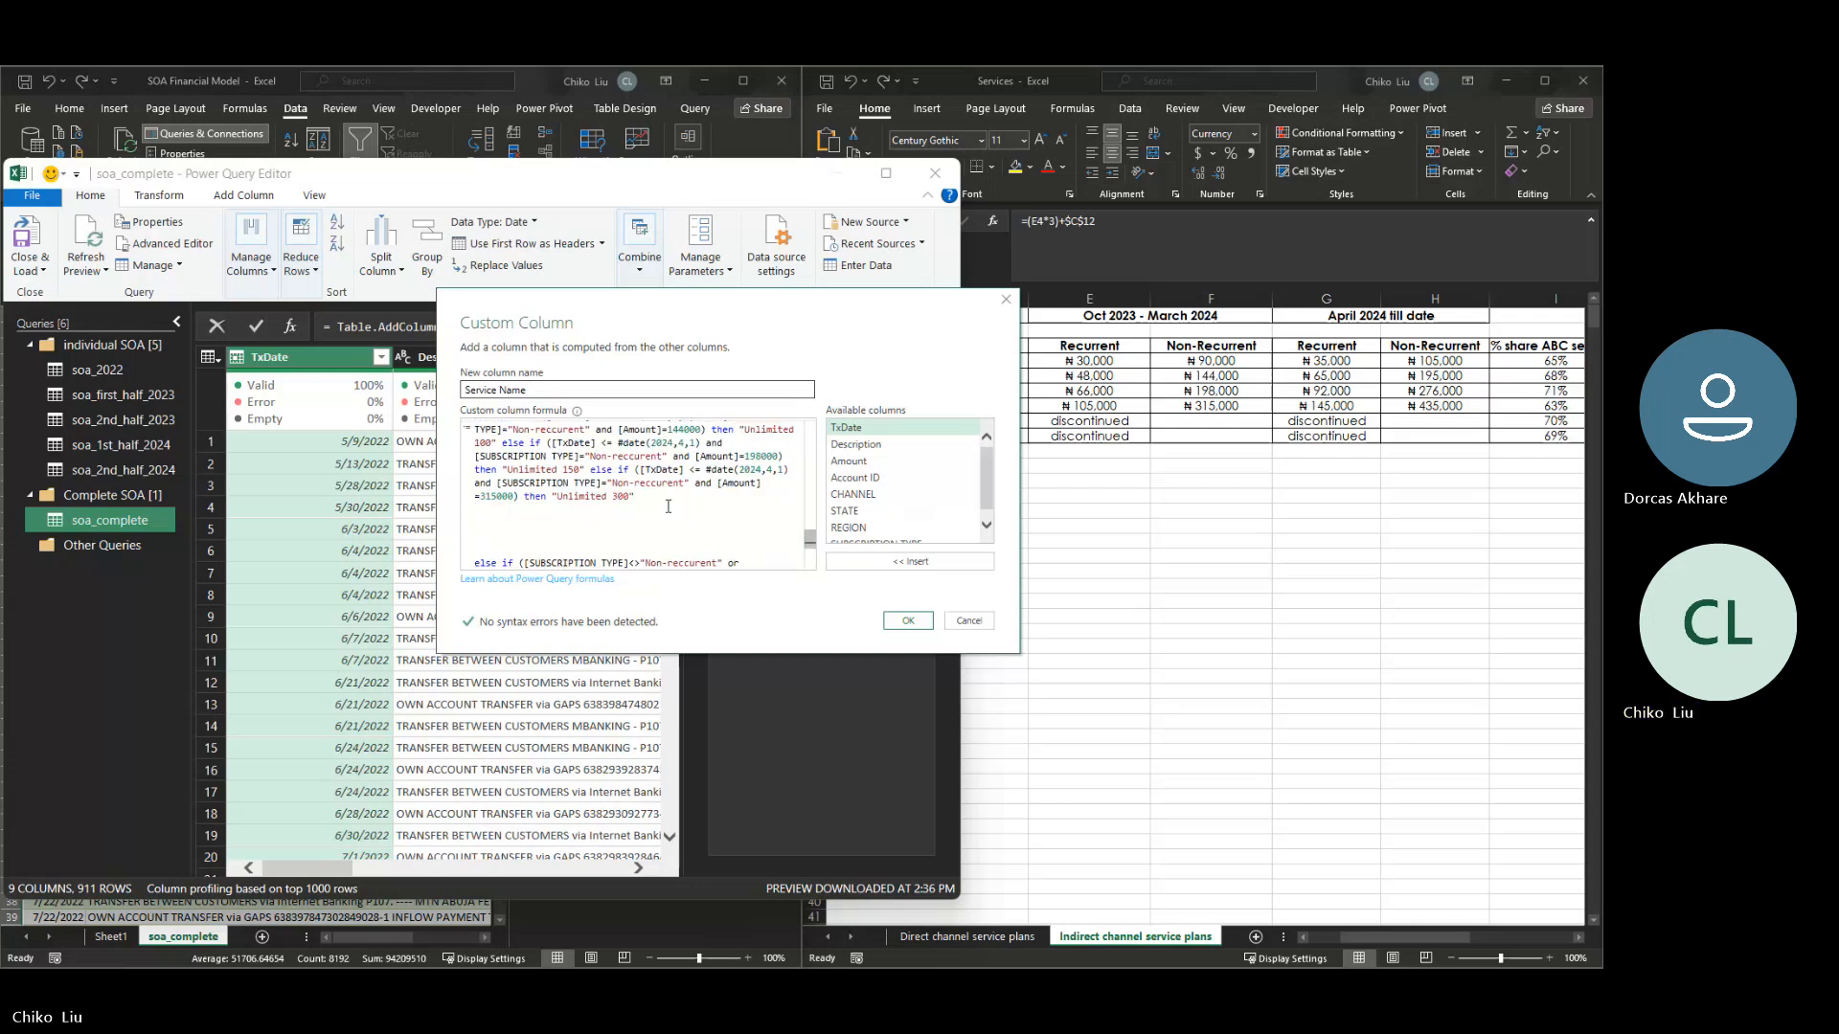
key("Return")
key("ctrl+v")
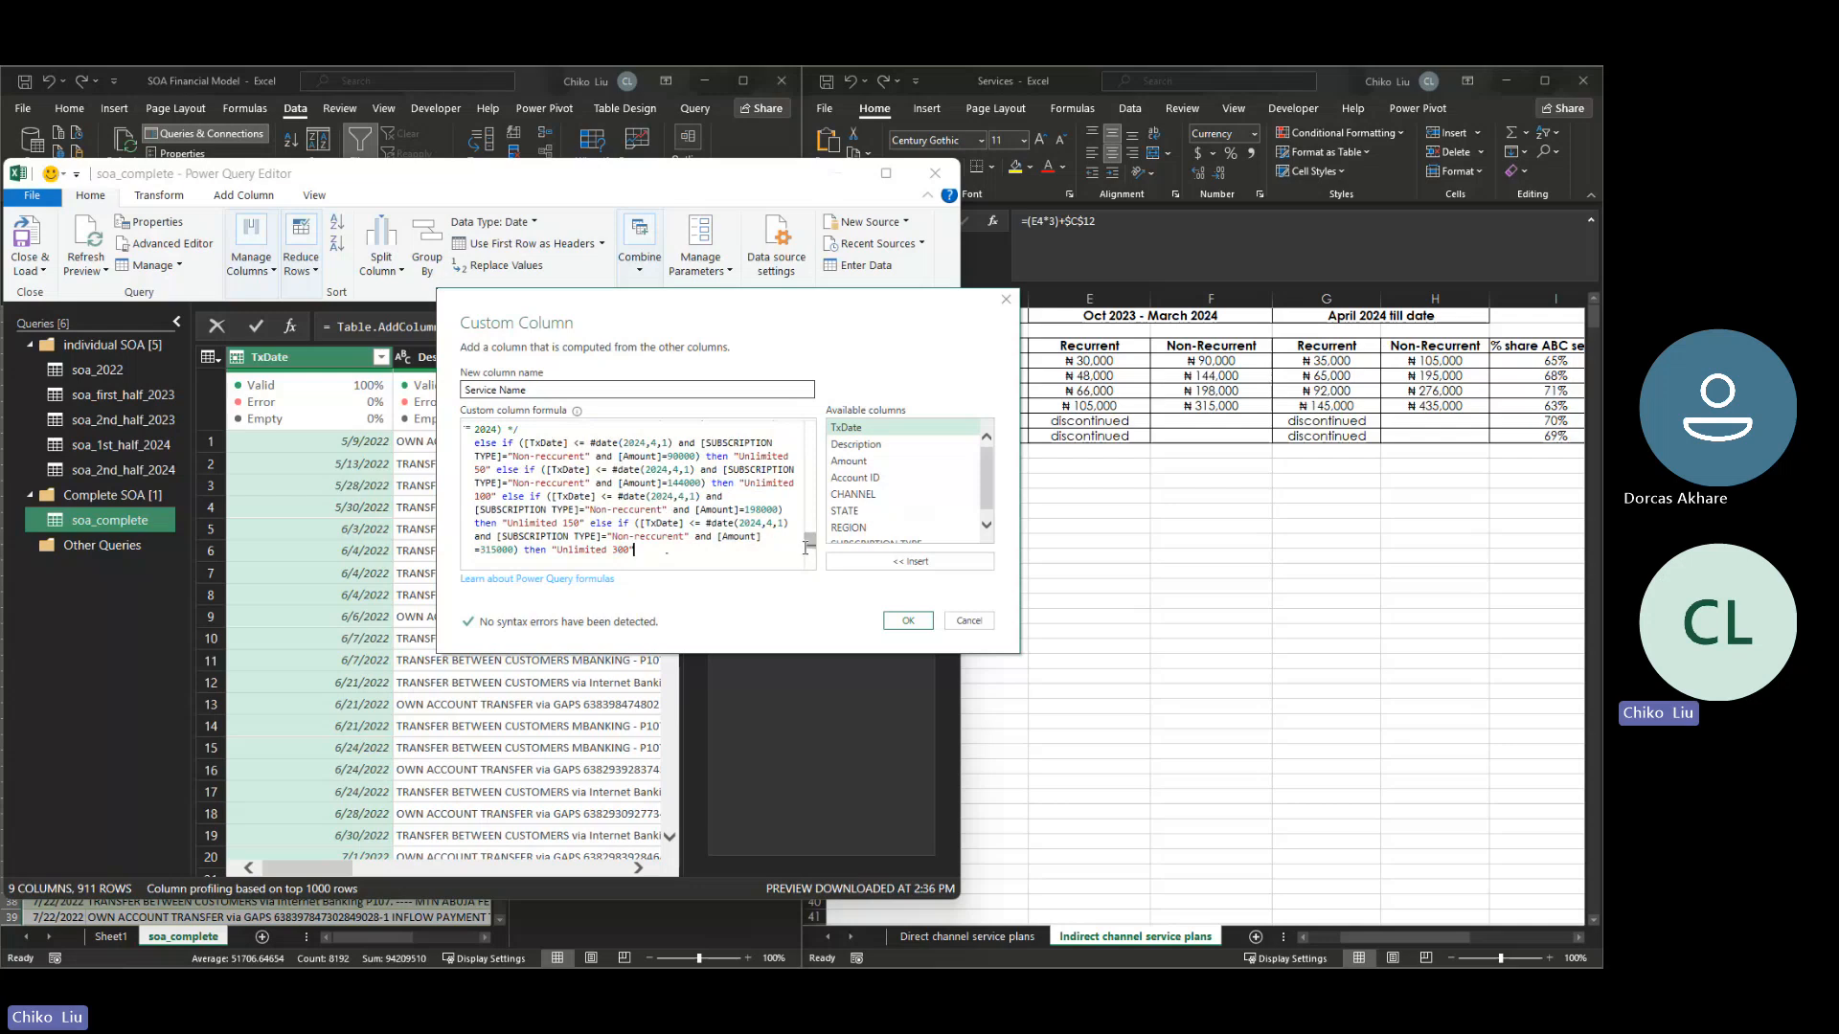
- Change the duplicated block's comment to "Non-recurrent Indirect channel (1st April 2024 till date)"
key("shift+Home")
left_click_drag(811, 548, 812, 542)
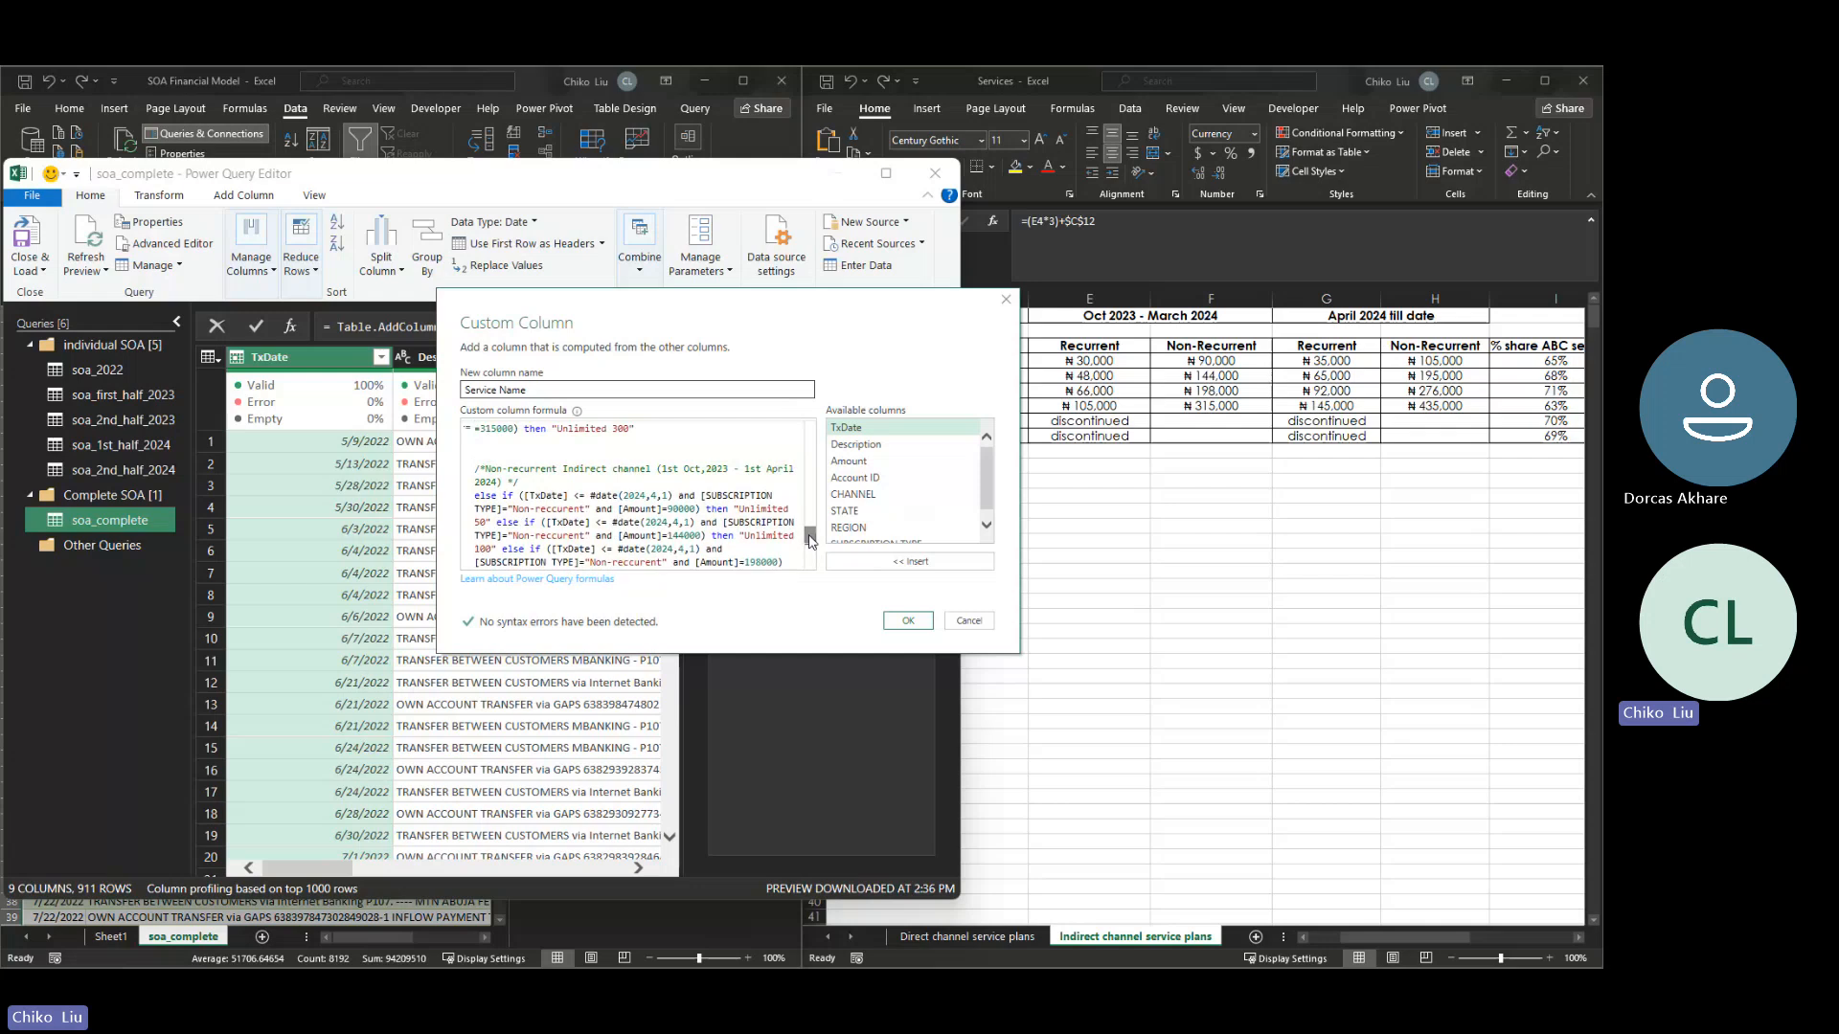
left_click_drag(738, 469, 667, 468)
key("BackSpace")
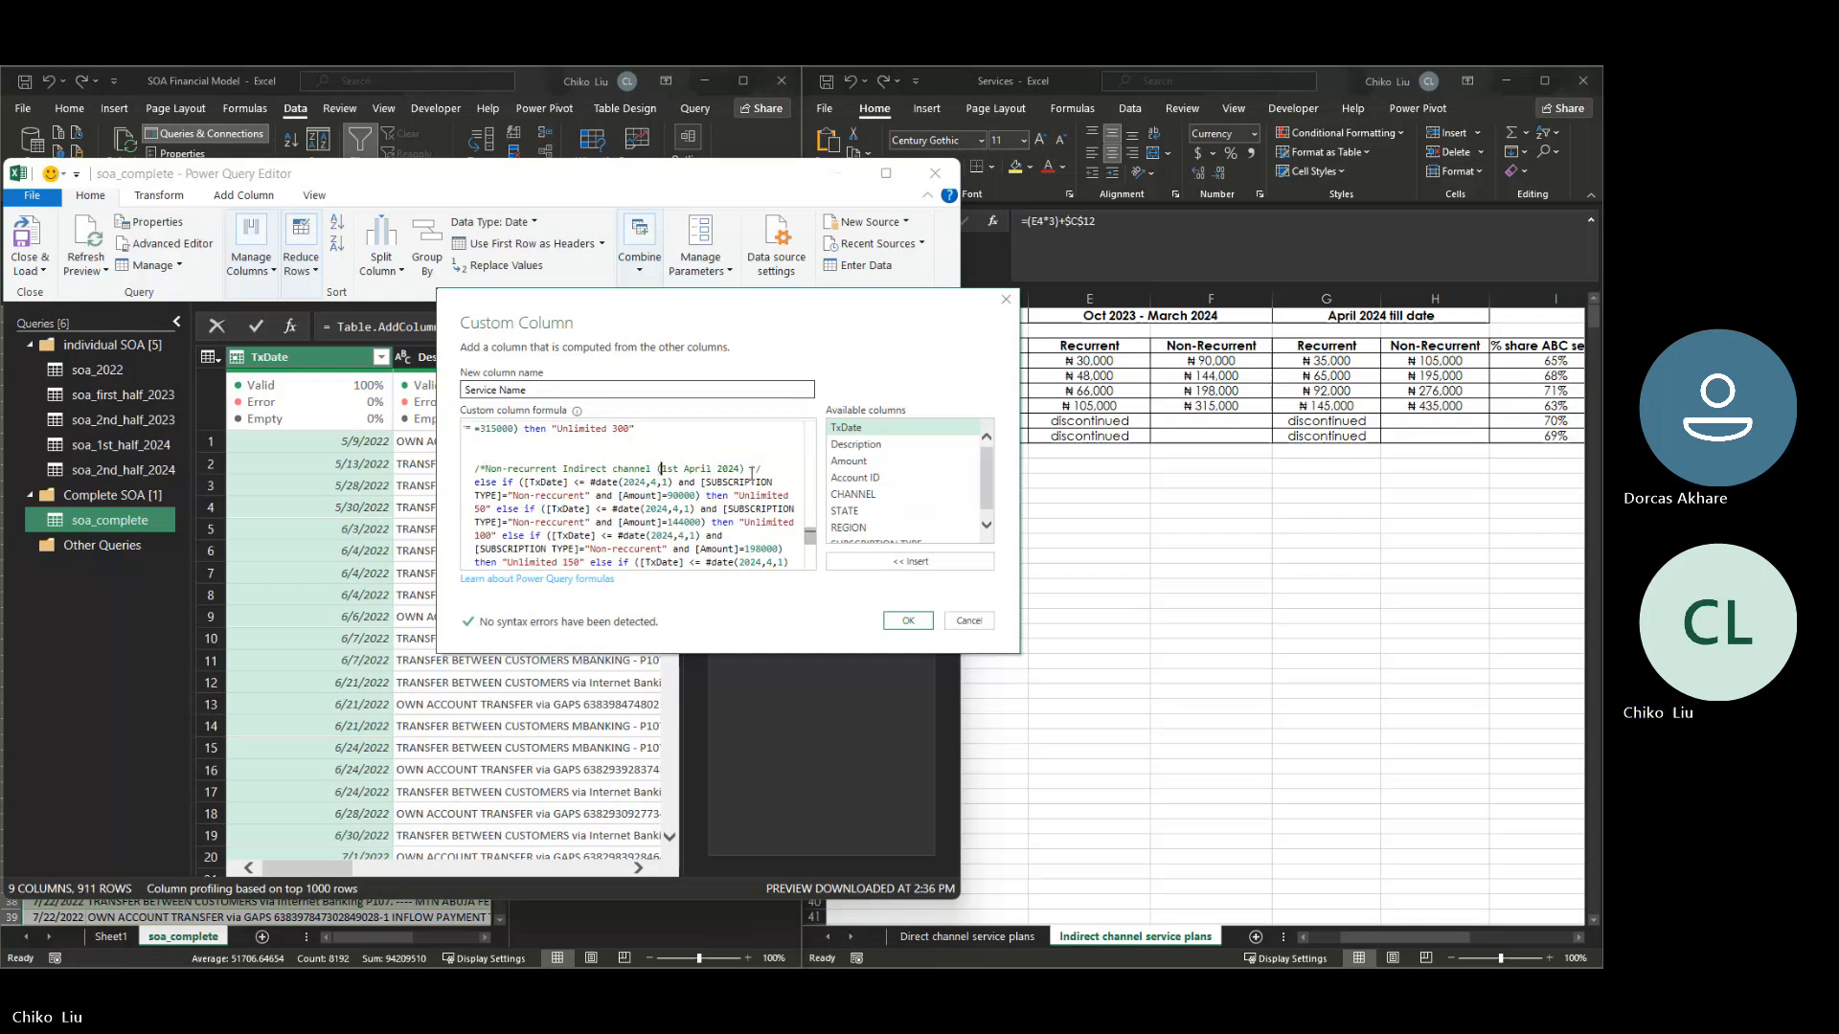
left_click(734, 469)
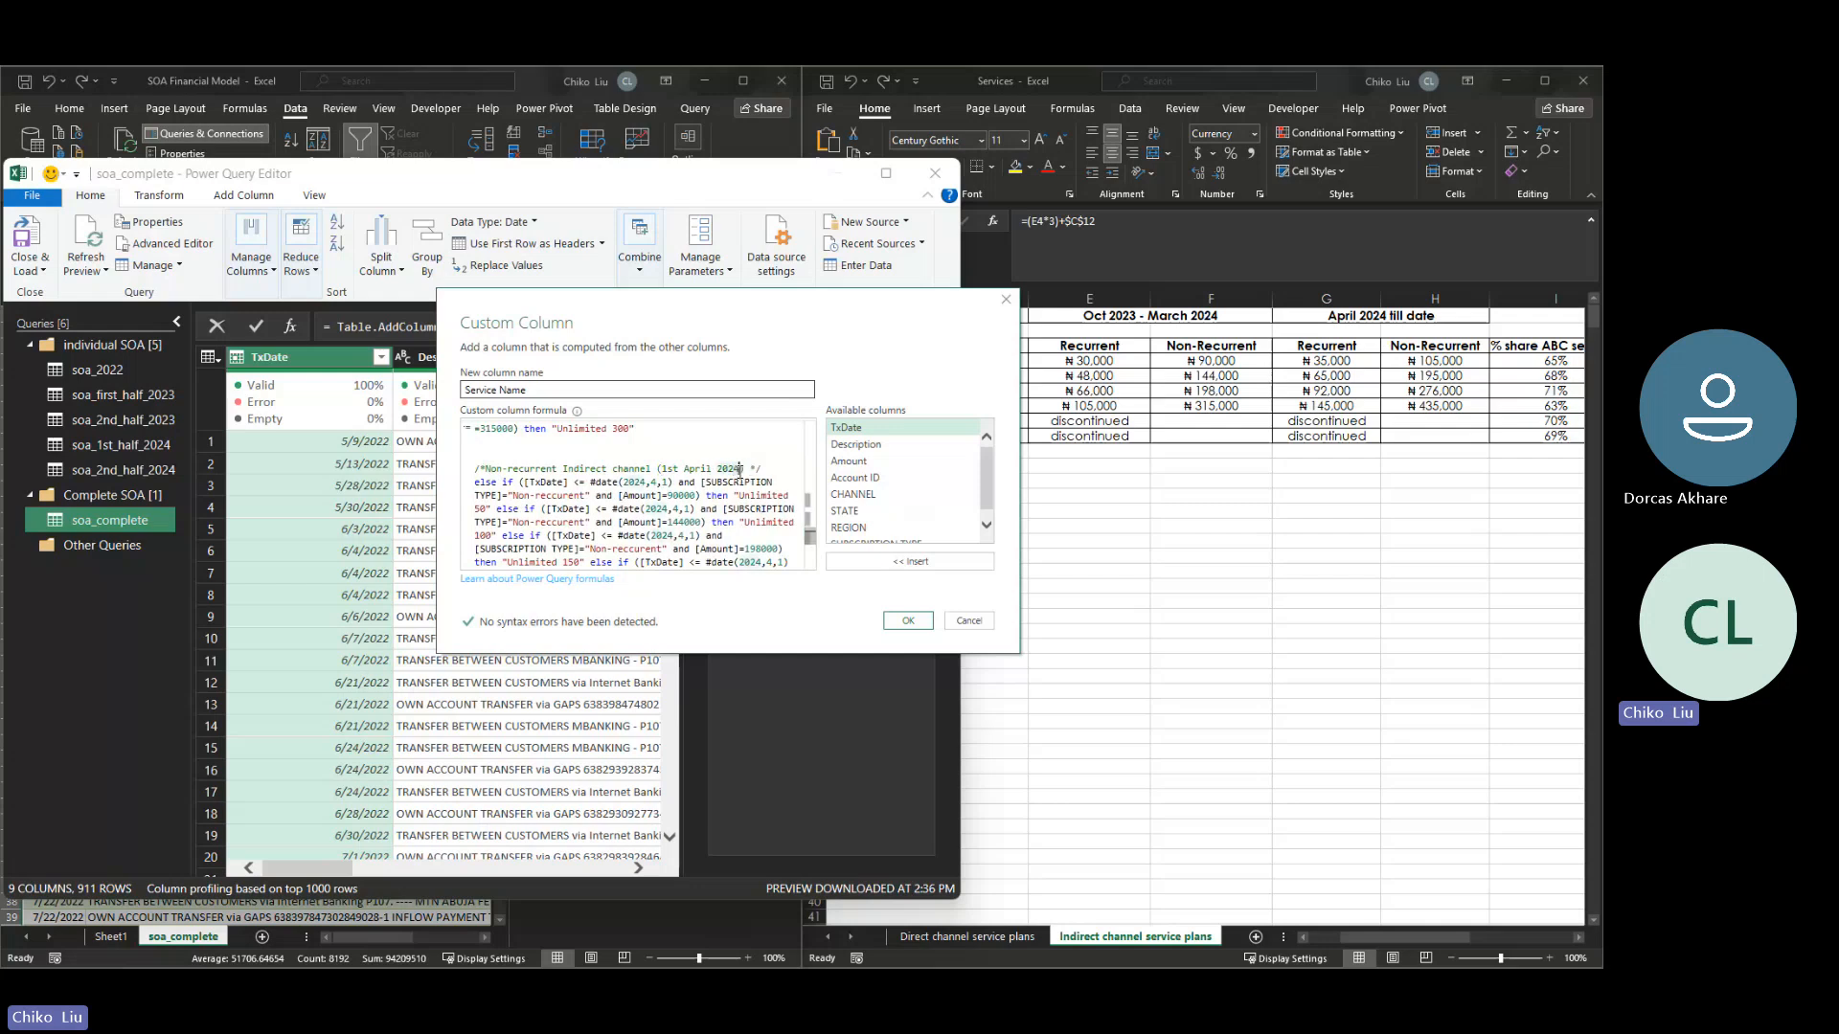
type("ll date")
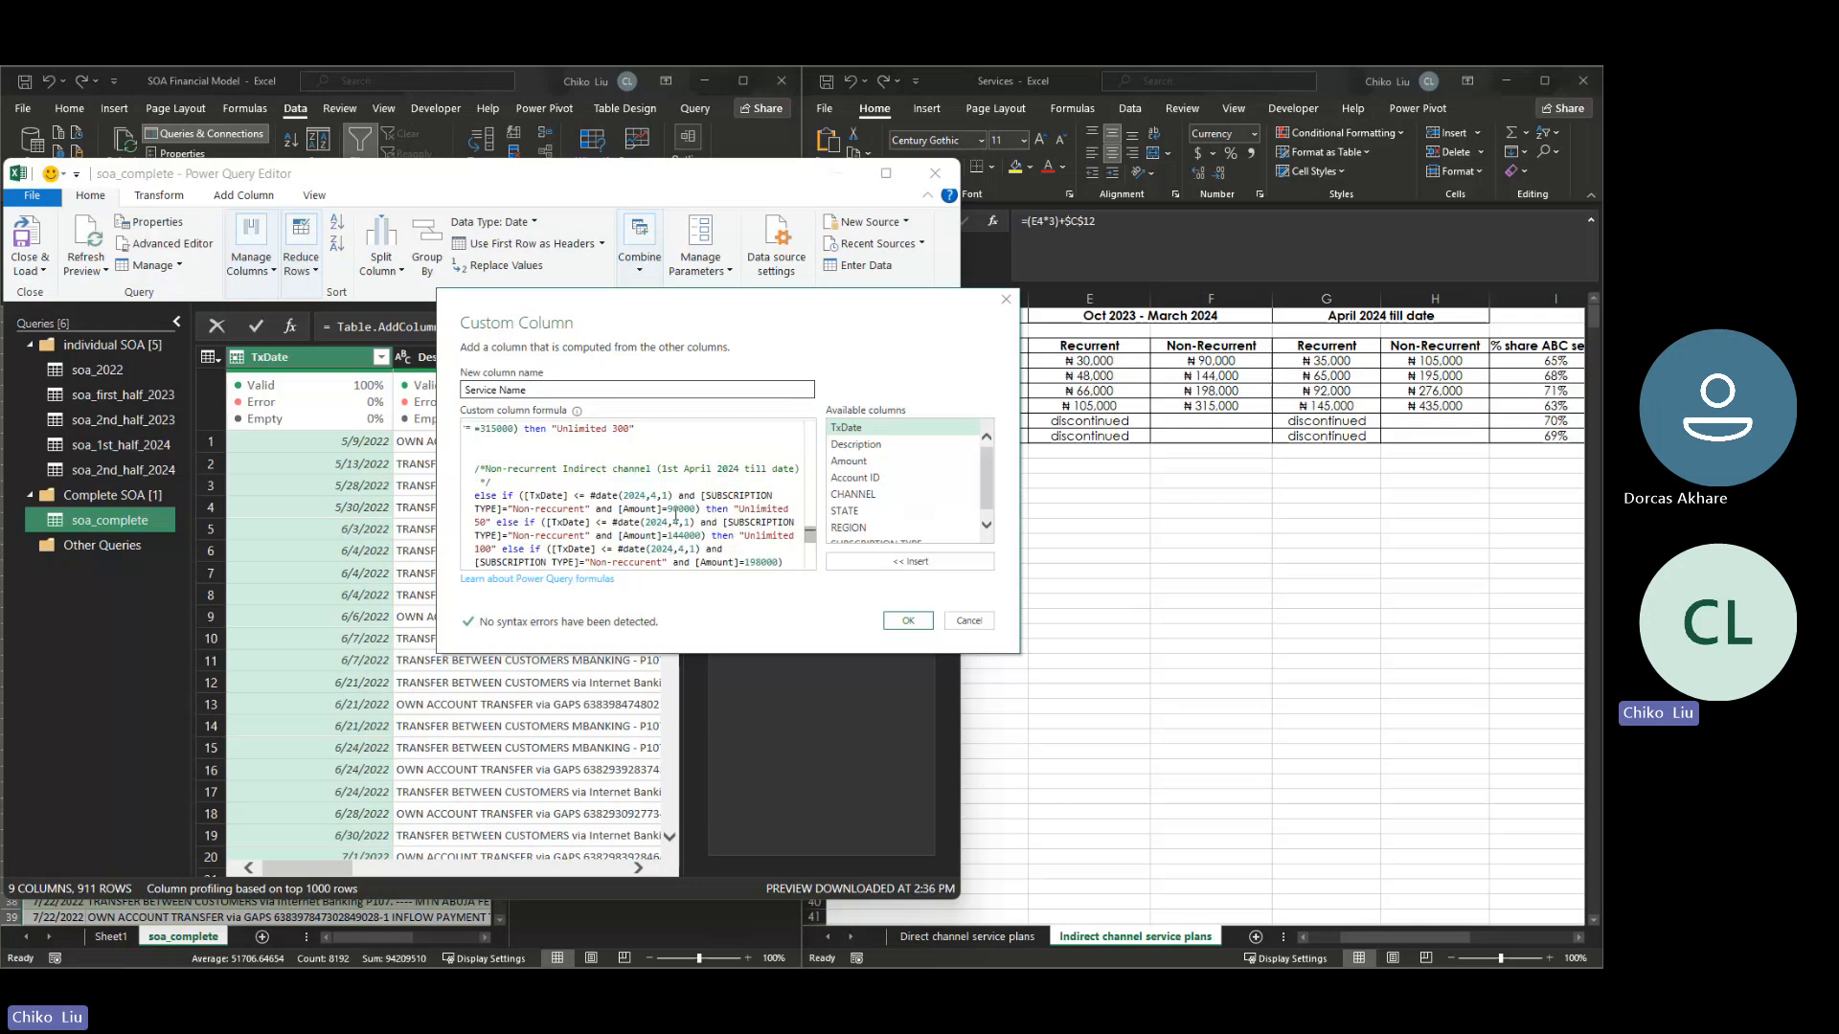
- Set the April 2024 till date indirect amounts to 105000 for Unlimited 50 and 195000 for Unlimited 100
key("BackSpace")
type("10")
key("BackSpace")
type("5")
key("BackSpace")
type("5")
left_click(685, 536)
key("BackSpace")
key("BackSpace")
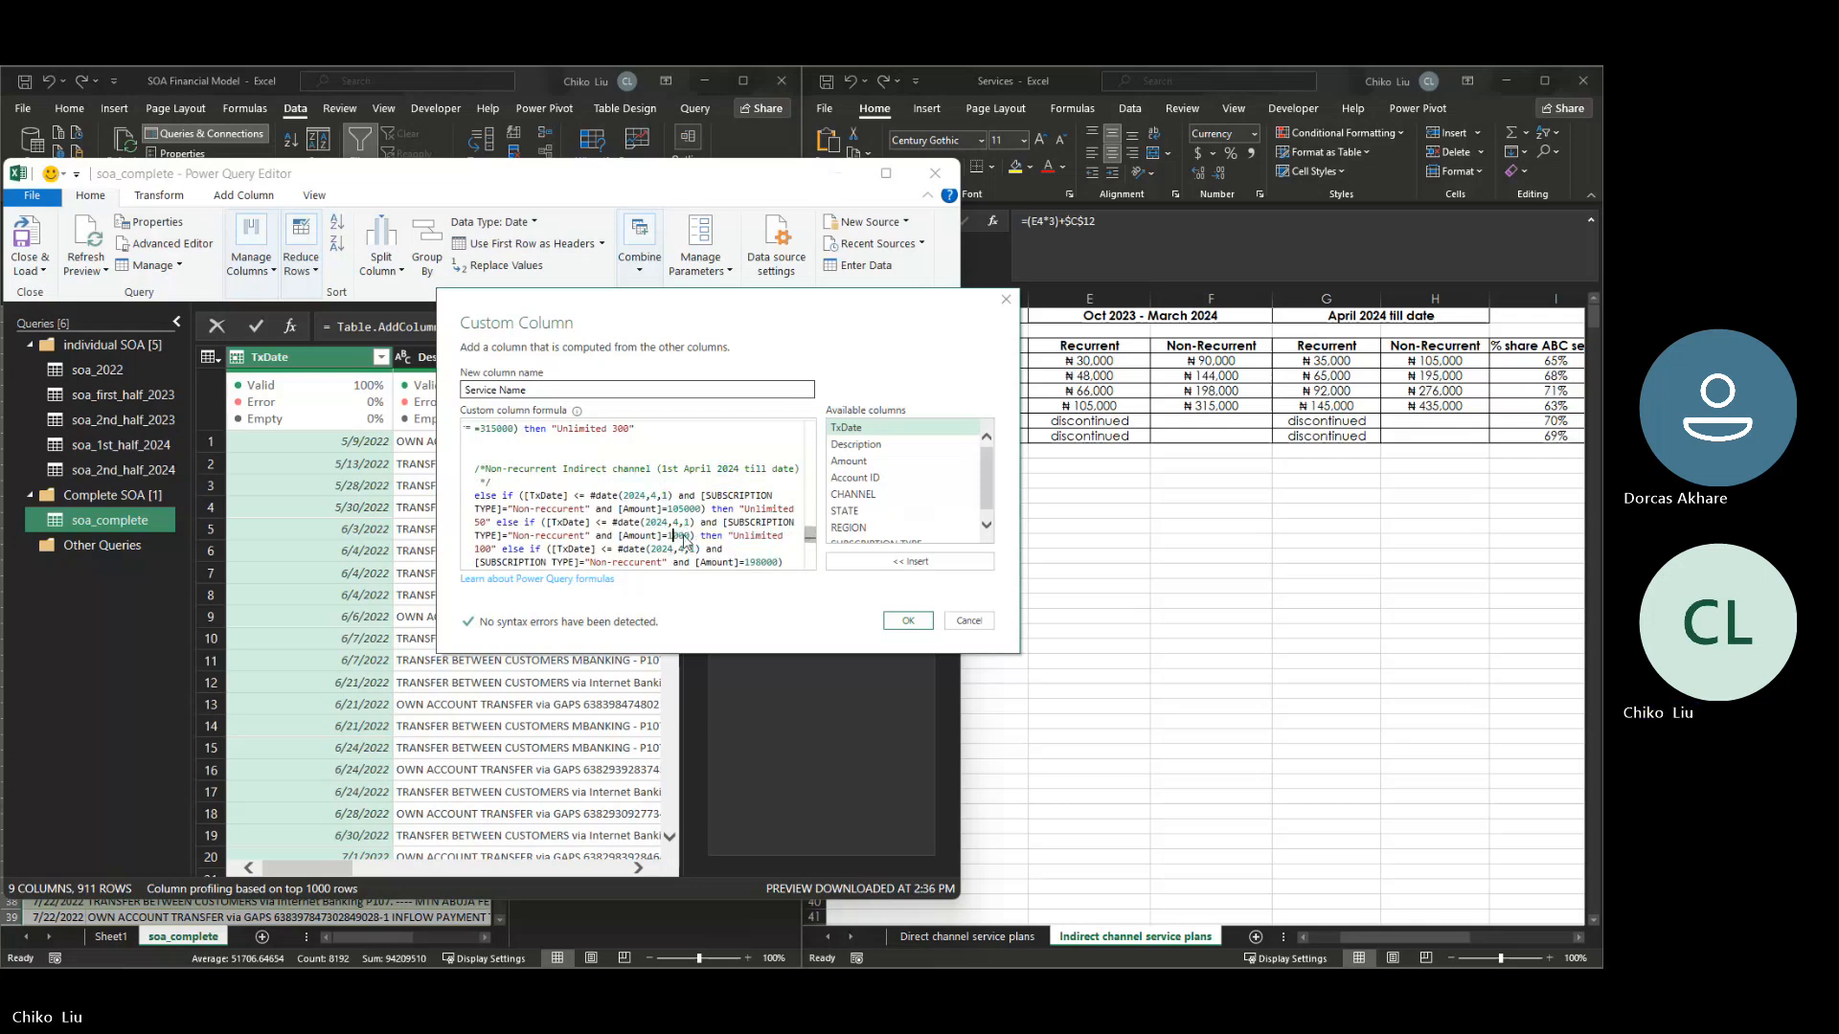
type("95")
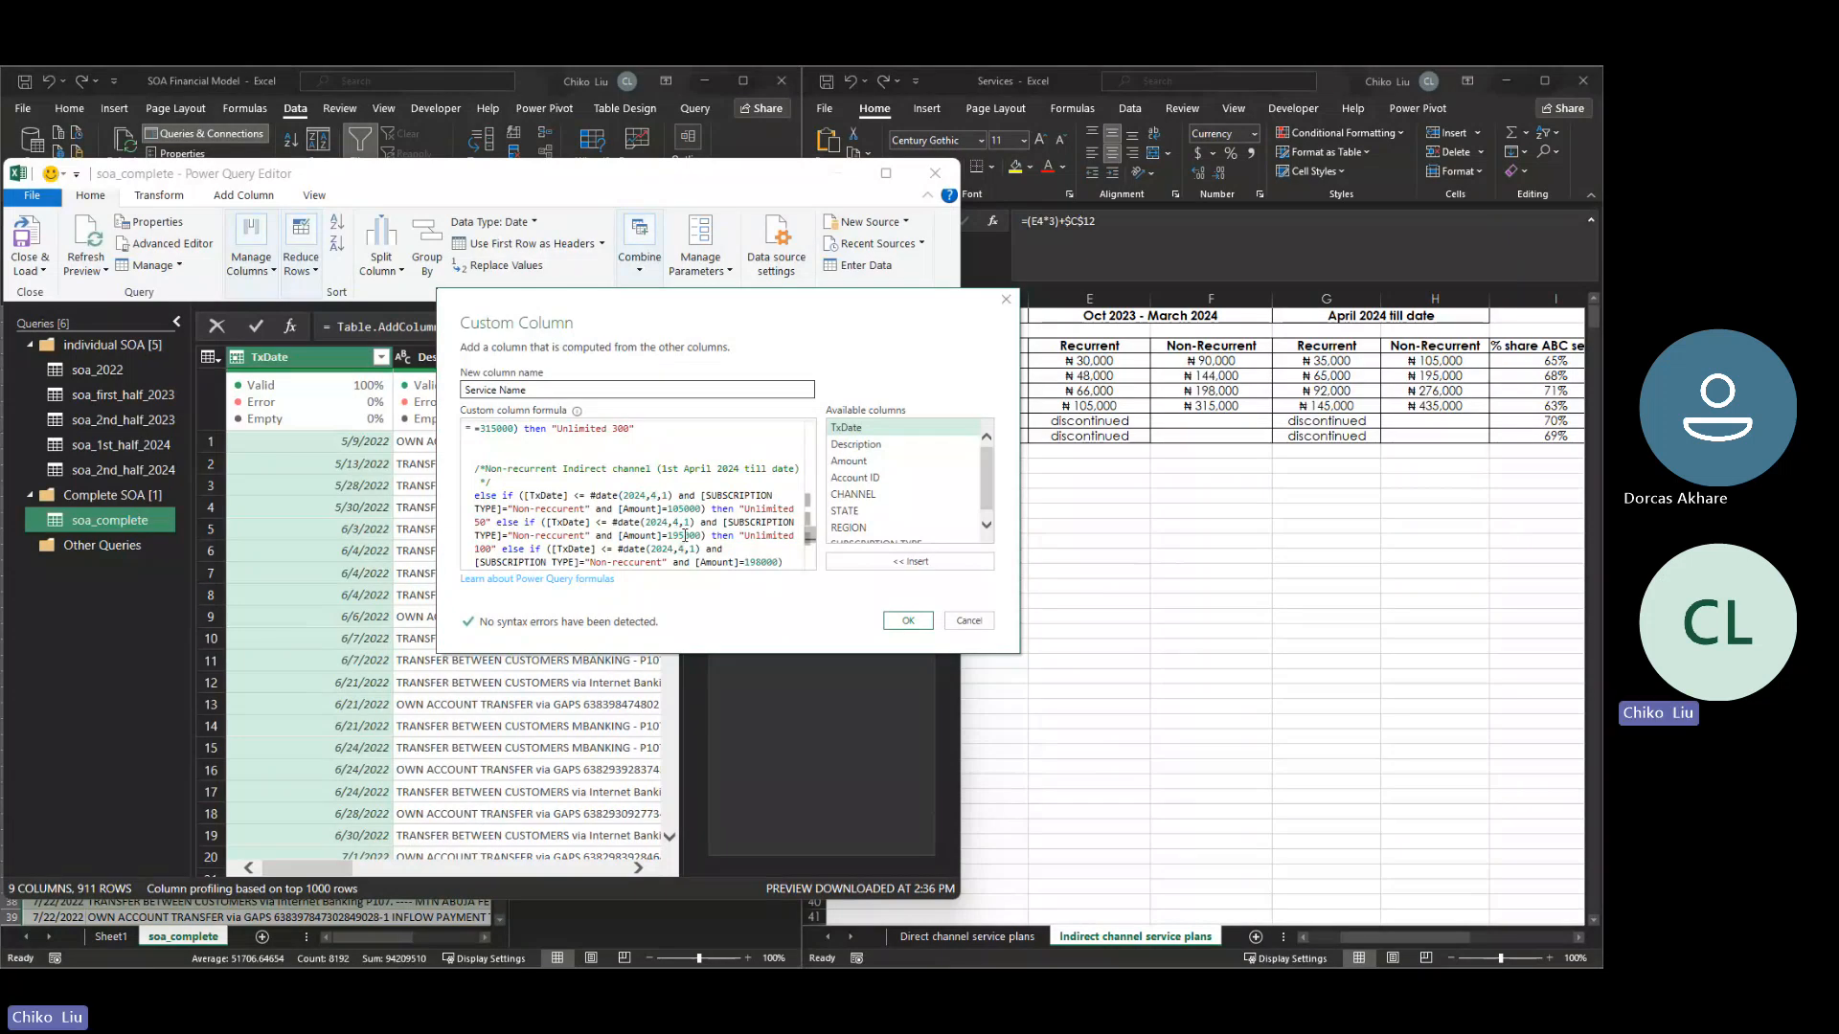
- Set the April 2024 till date indirect amount for Unlimited 150 to 276000
key("Down")
key("Down")
key("Right")
key("Right")
key("Right")
key("Right")
key("Right")
key("Right")
key("Right")
key("Right")
key("Right")
key("Right")
key("Right")
key("Right")
key("Right")
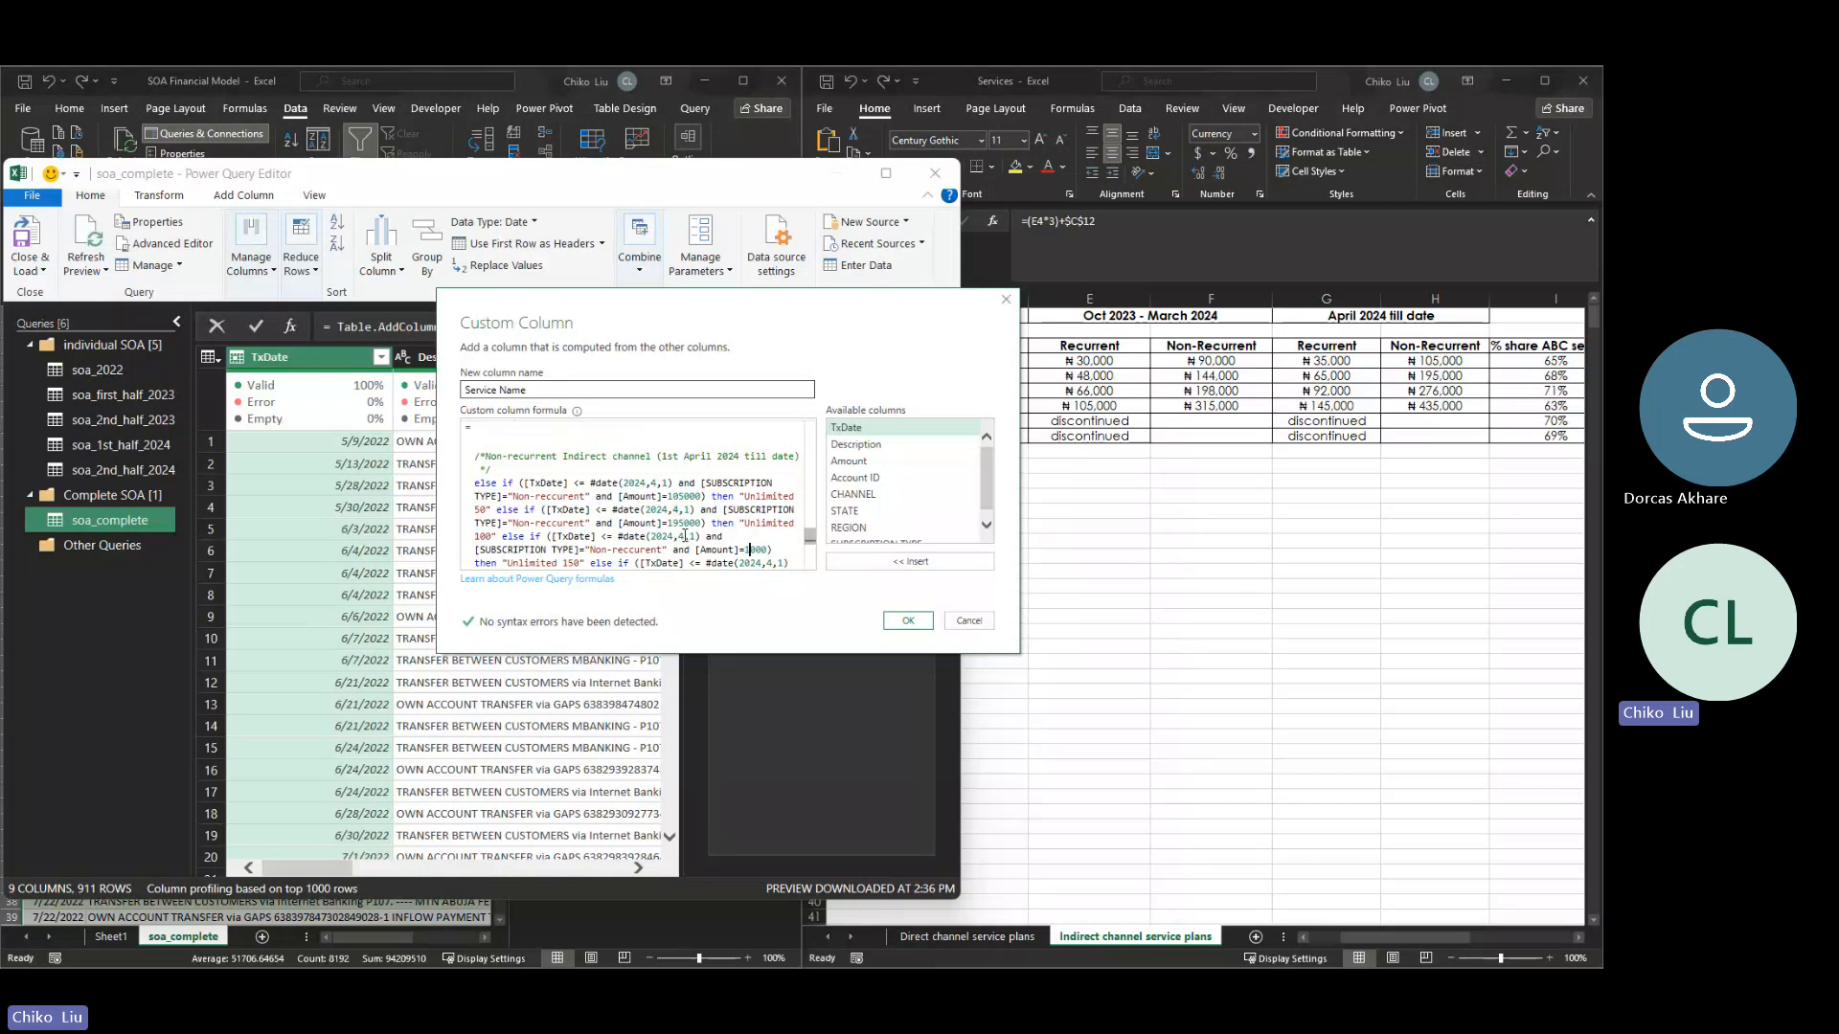
key("BackSpace")
key("BackSpace")
key("BackSpace")
type("276")
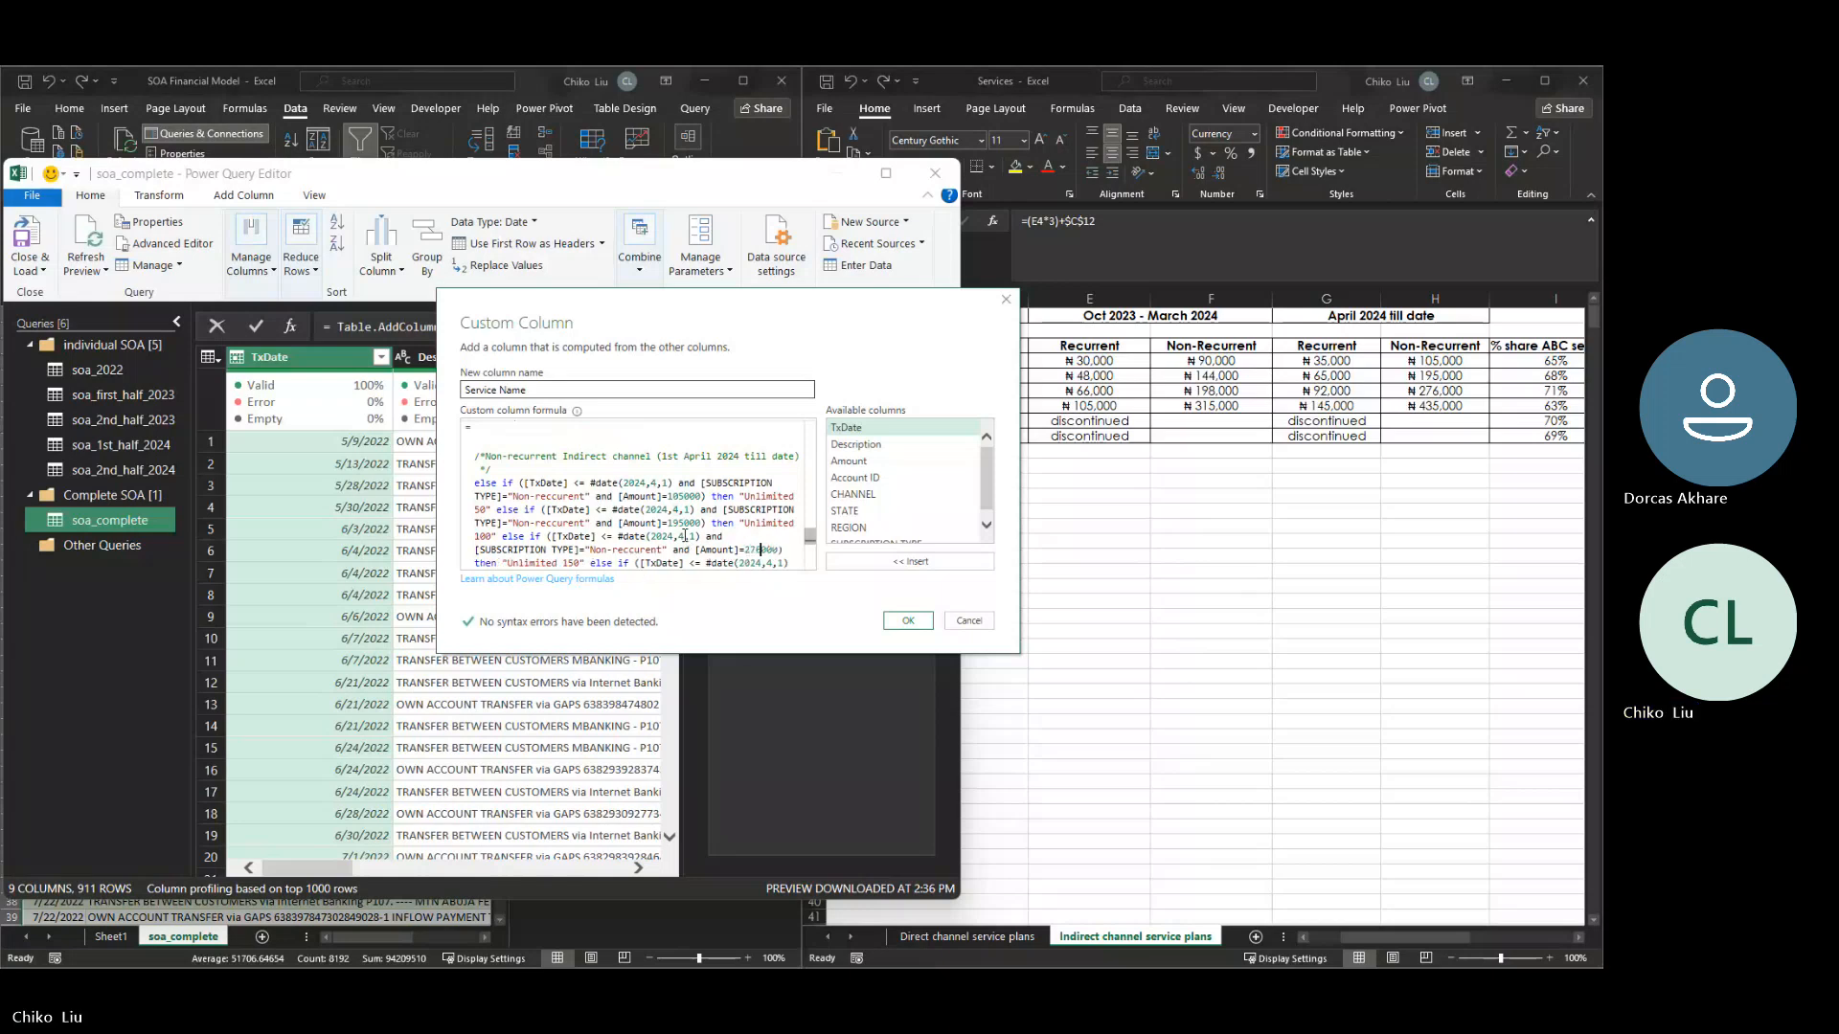
- Set the April 2024 till date indirect amount for Unlimited 300 to 435000
key("Down")
key("Down")
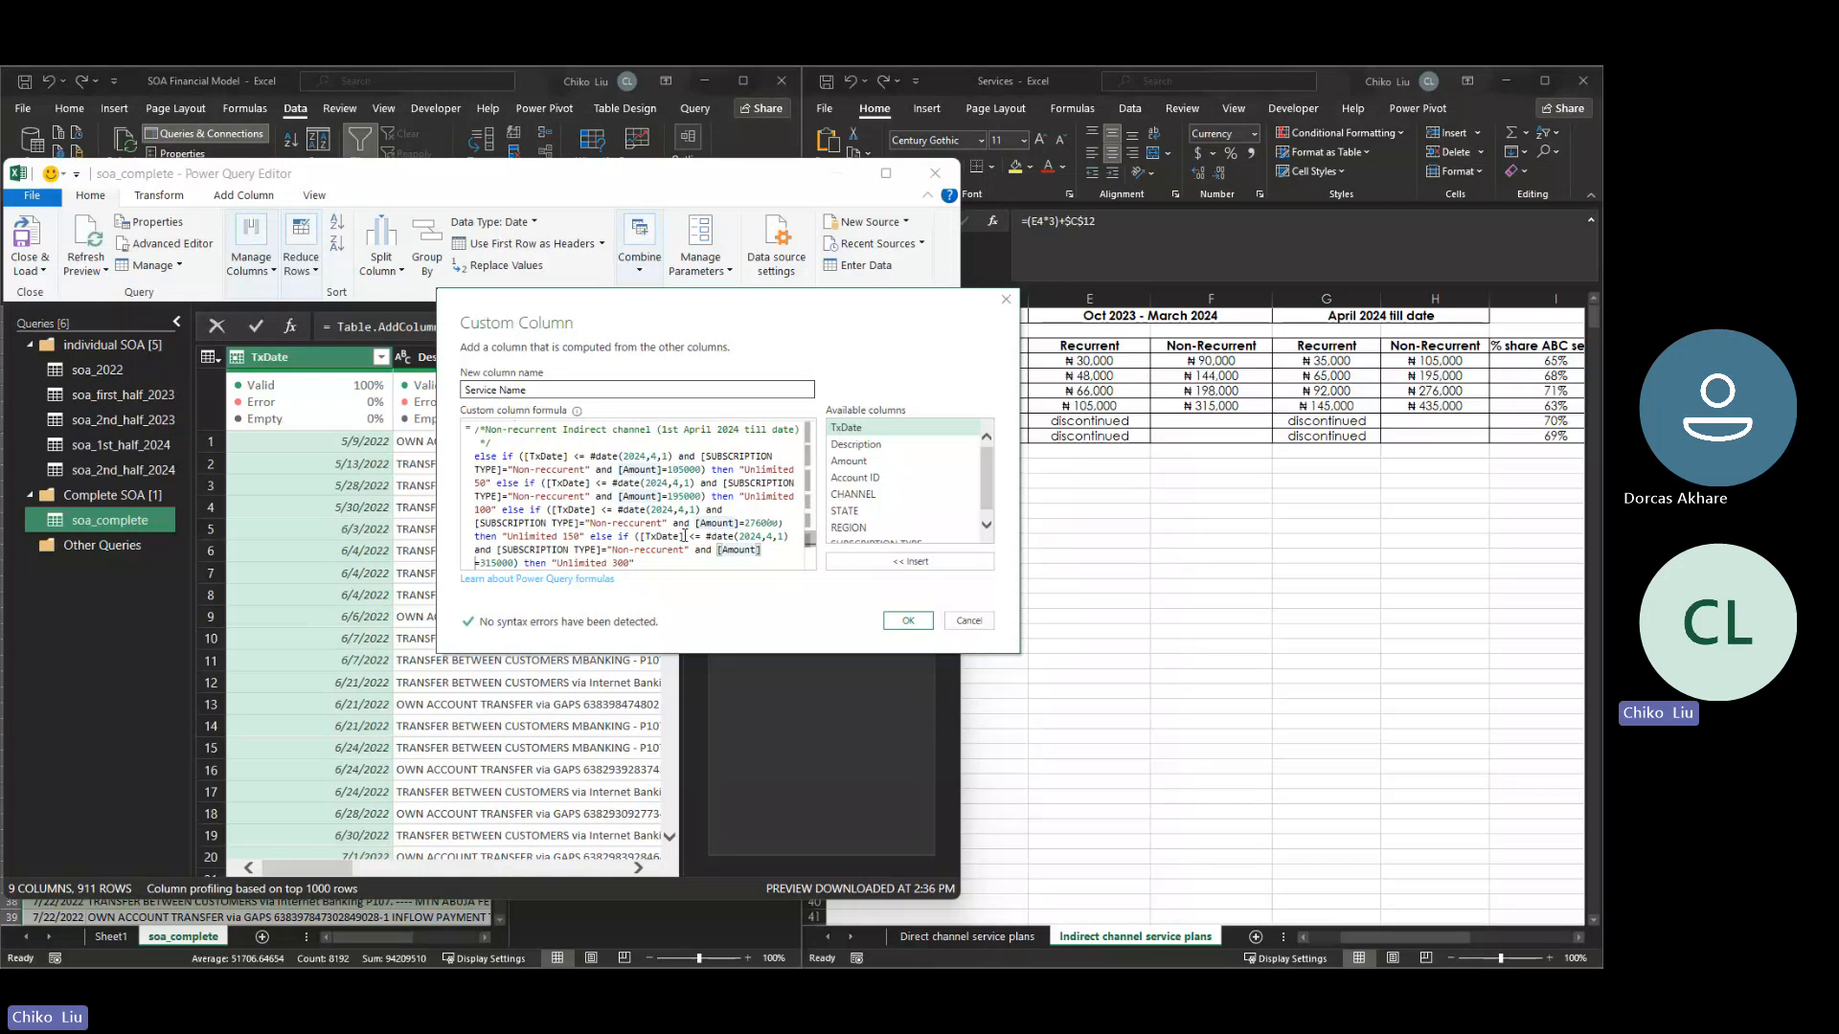
key("Right")
key("Right")
key("Right")
key("Right")
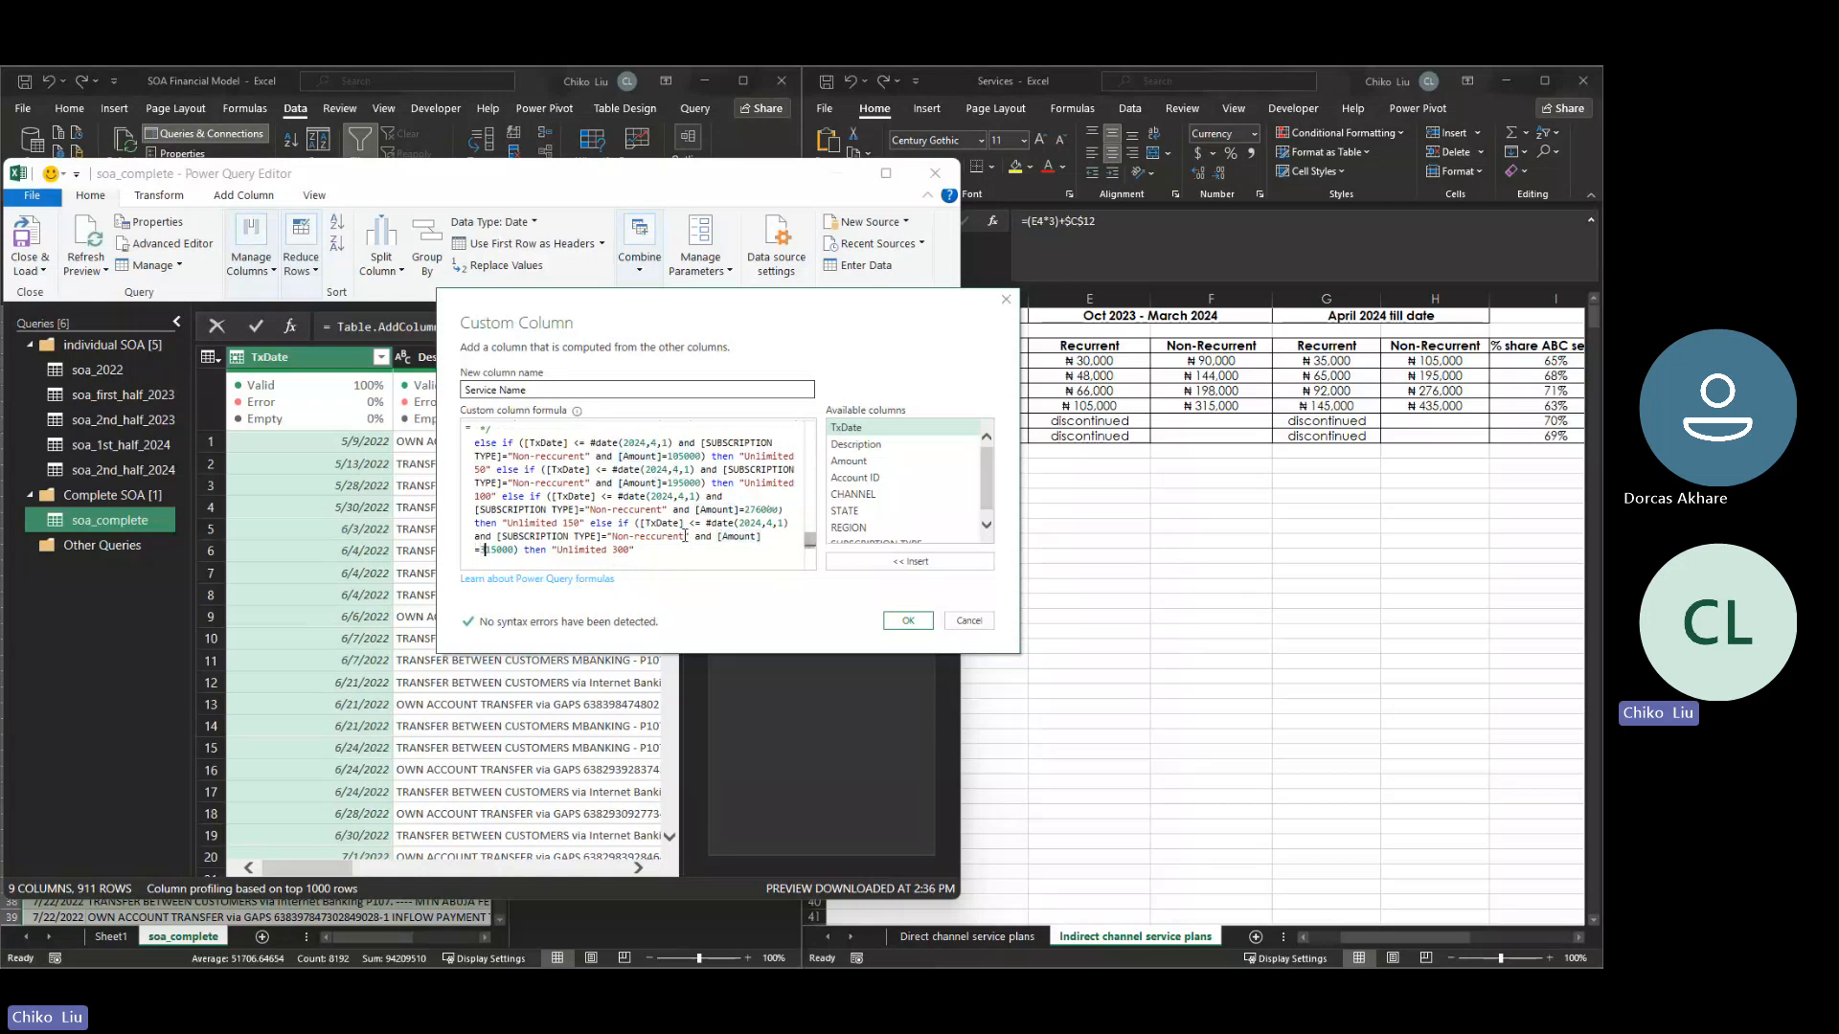
key("BackSpace")
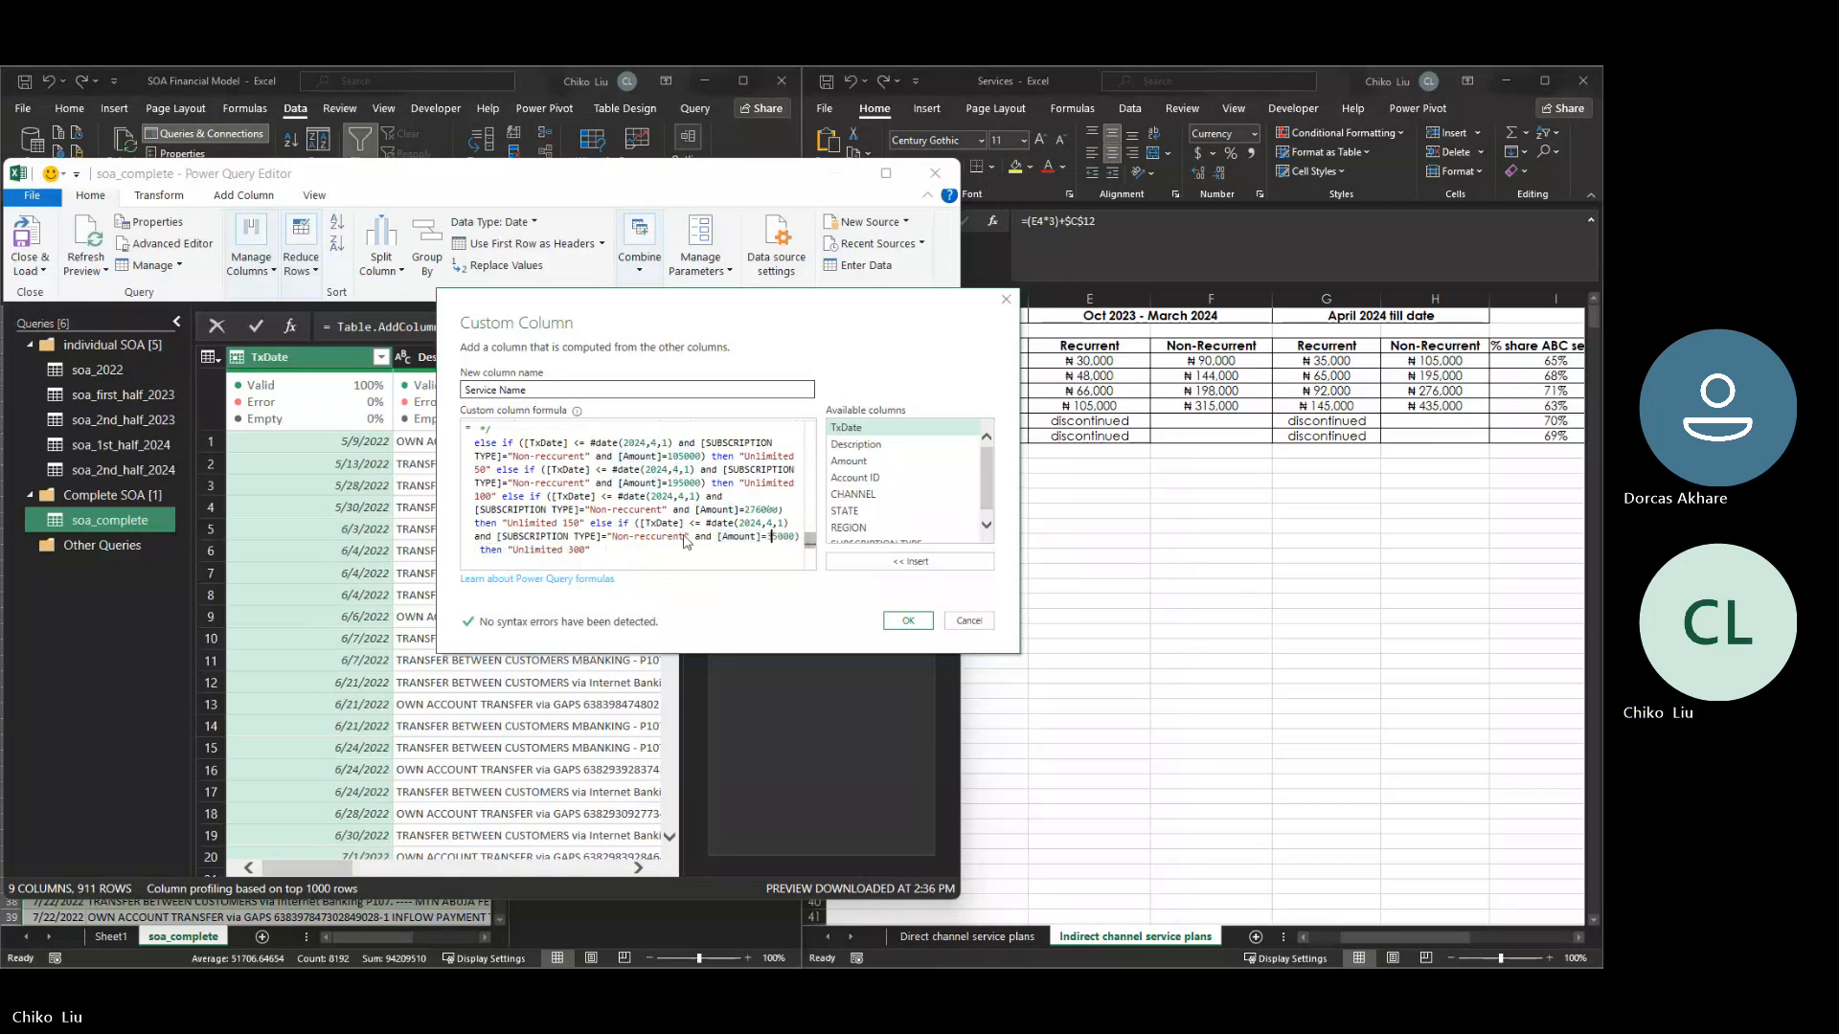
type("43")
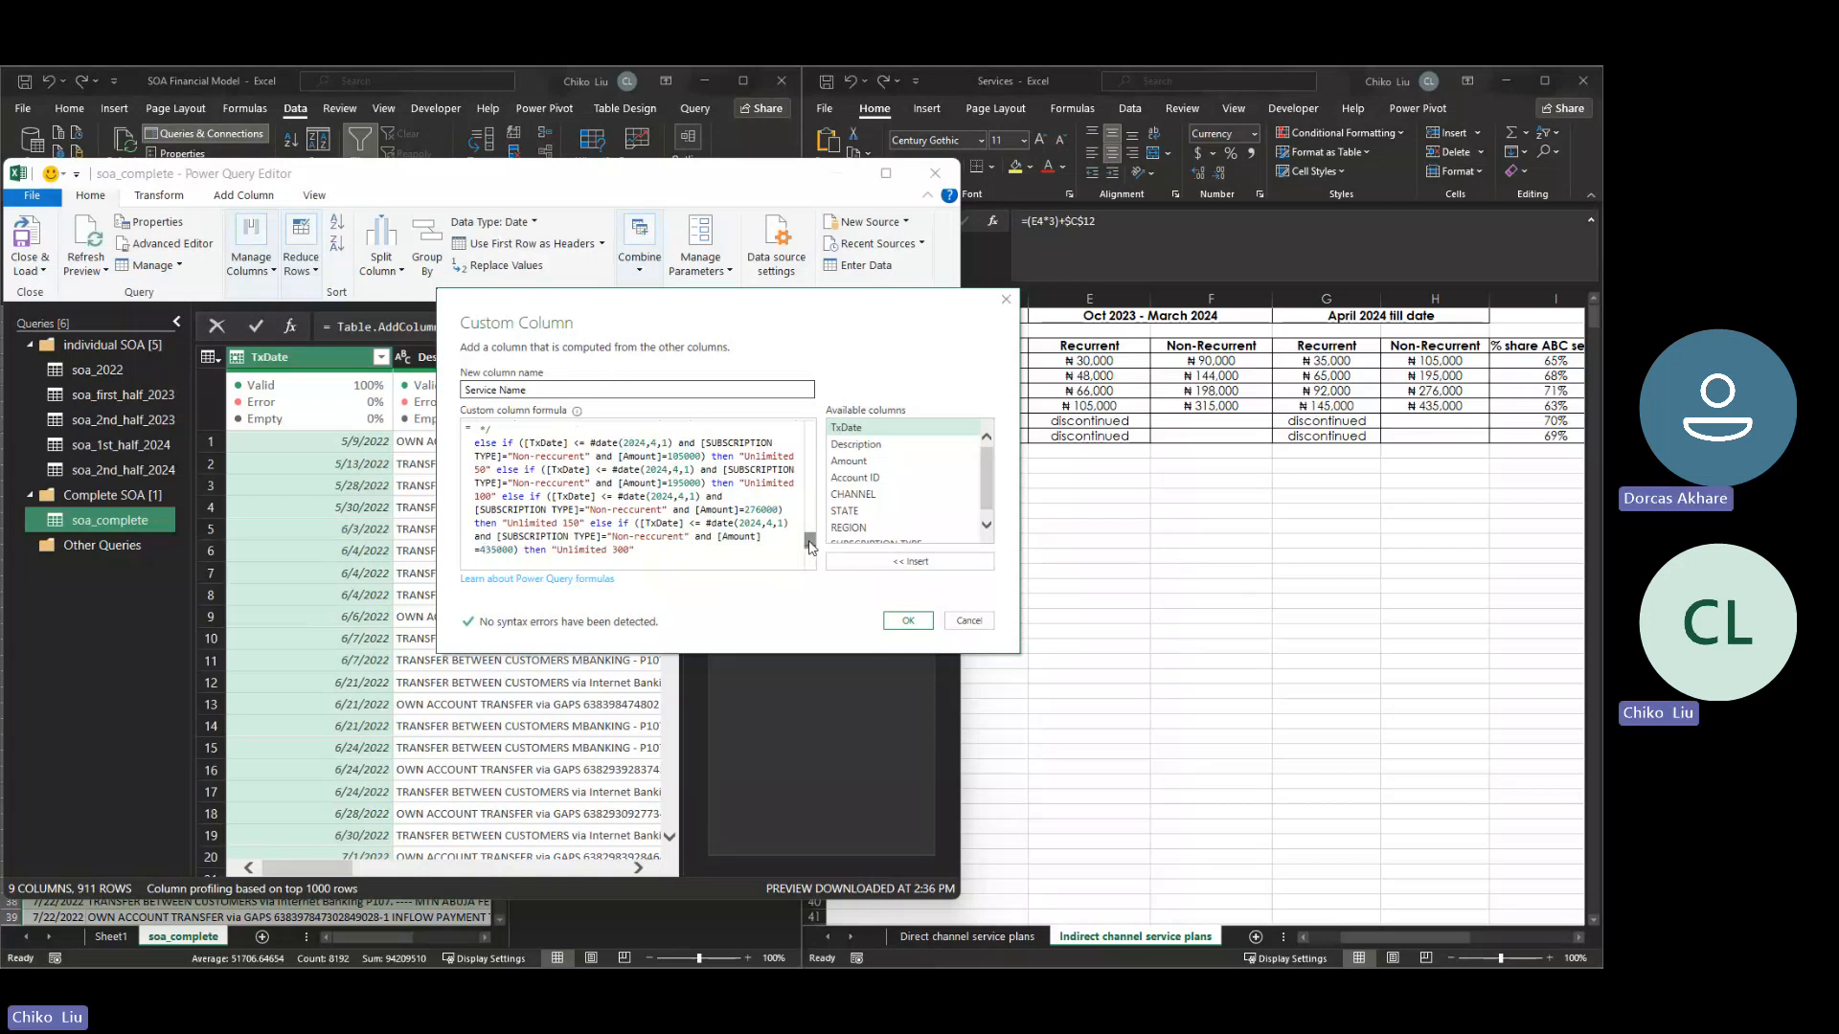
- Duplicate the April 2024 till date indirect block, comment included, above itself, after the Oct 2023 - April 2024 indirect block
left_click_drag(810, 542, 809, 542)
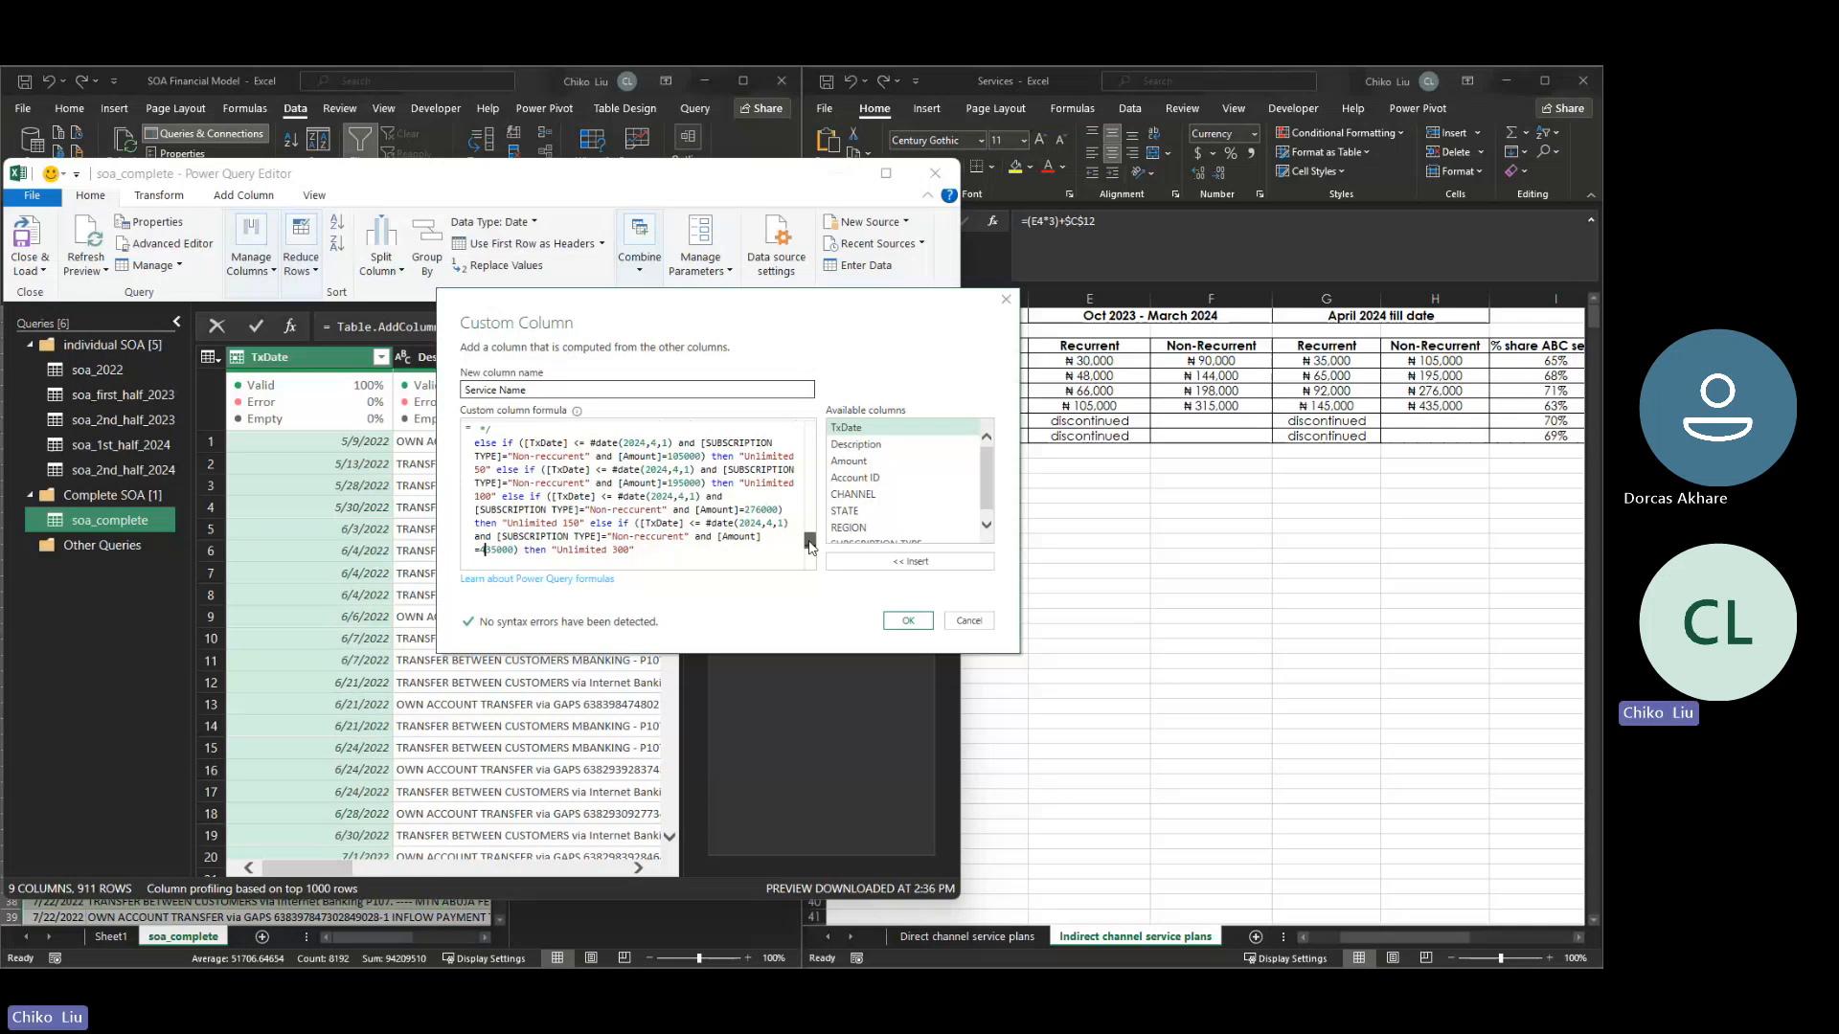
left_click_drag(635, 550, 454, 505)
key("ctrl+c")
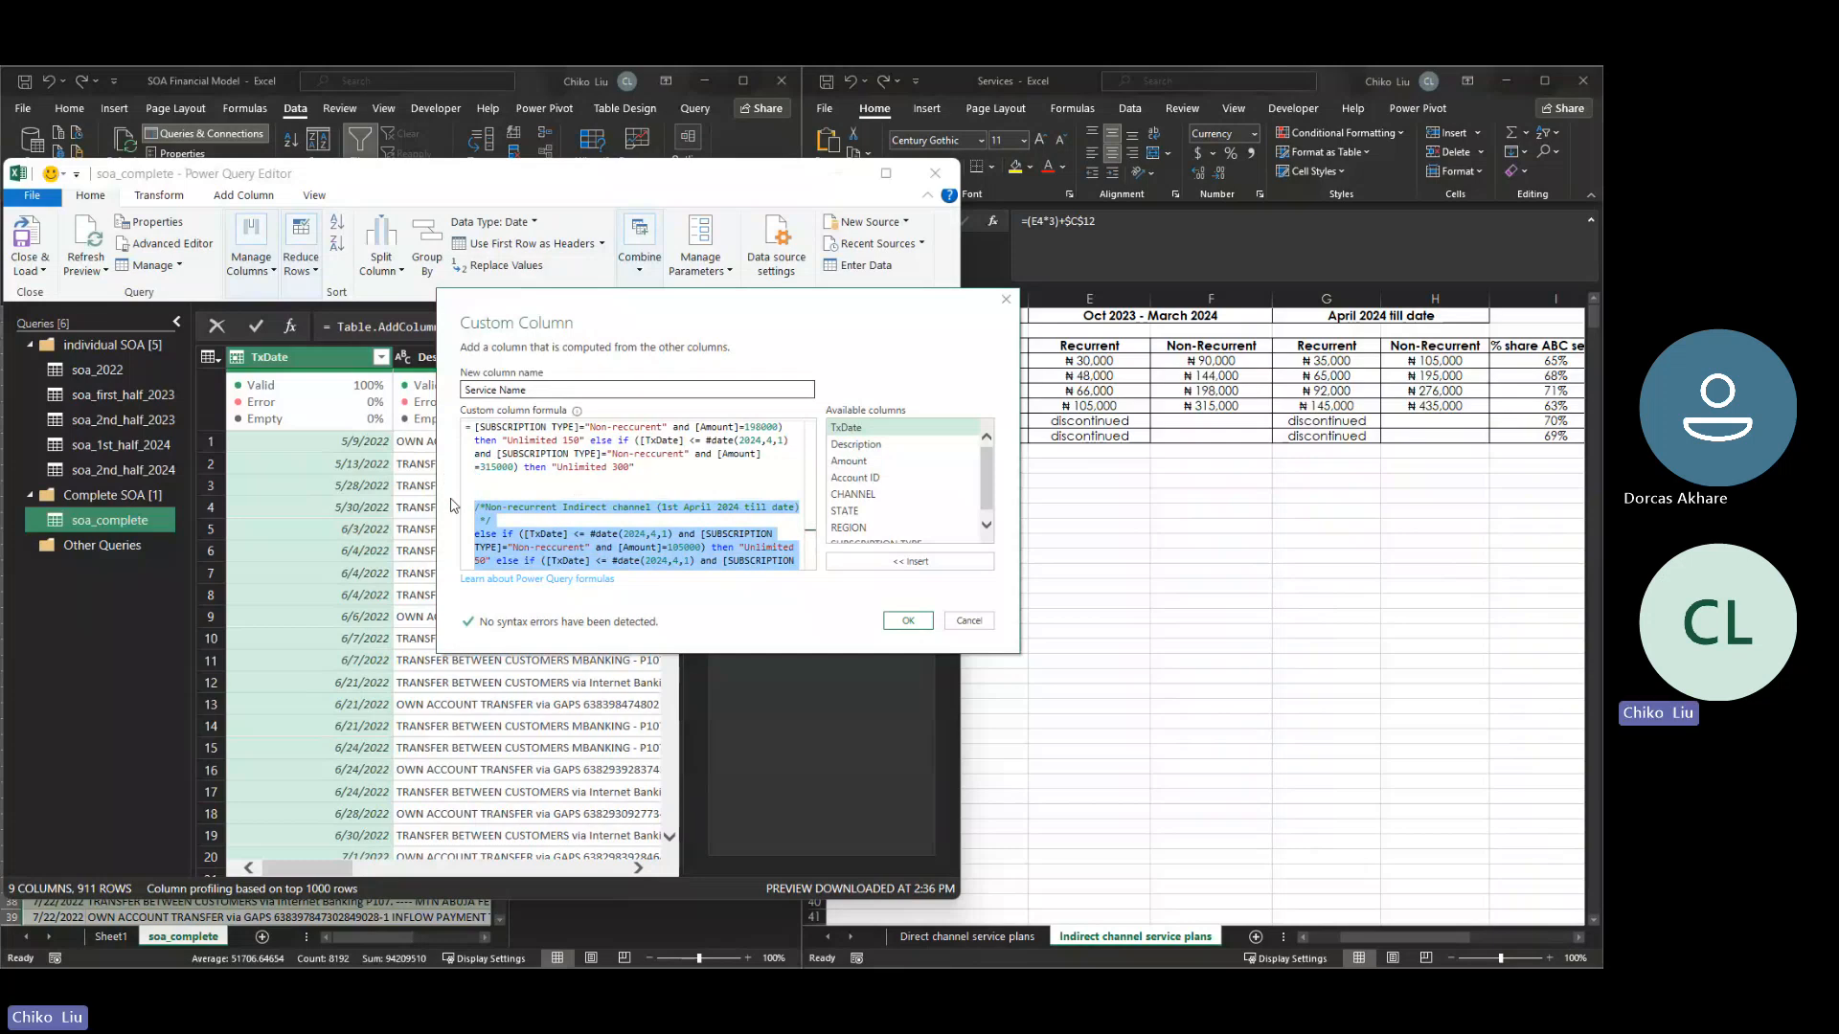
key("Up")
key("Up")
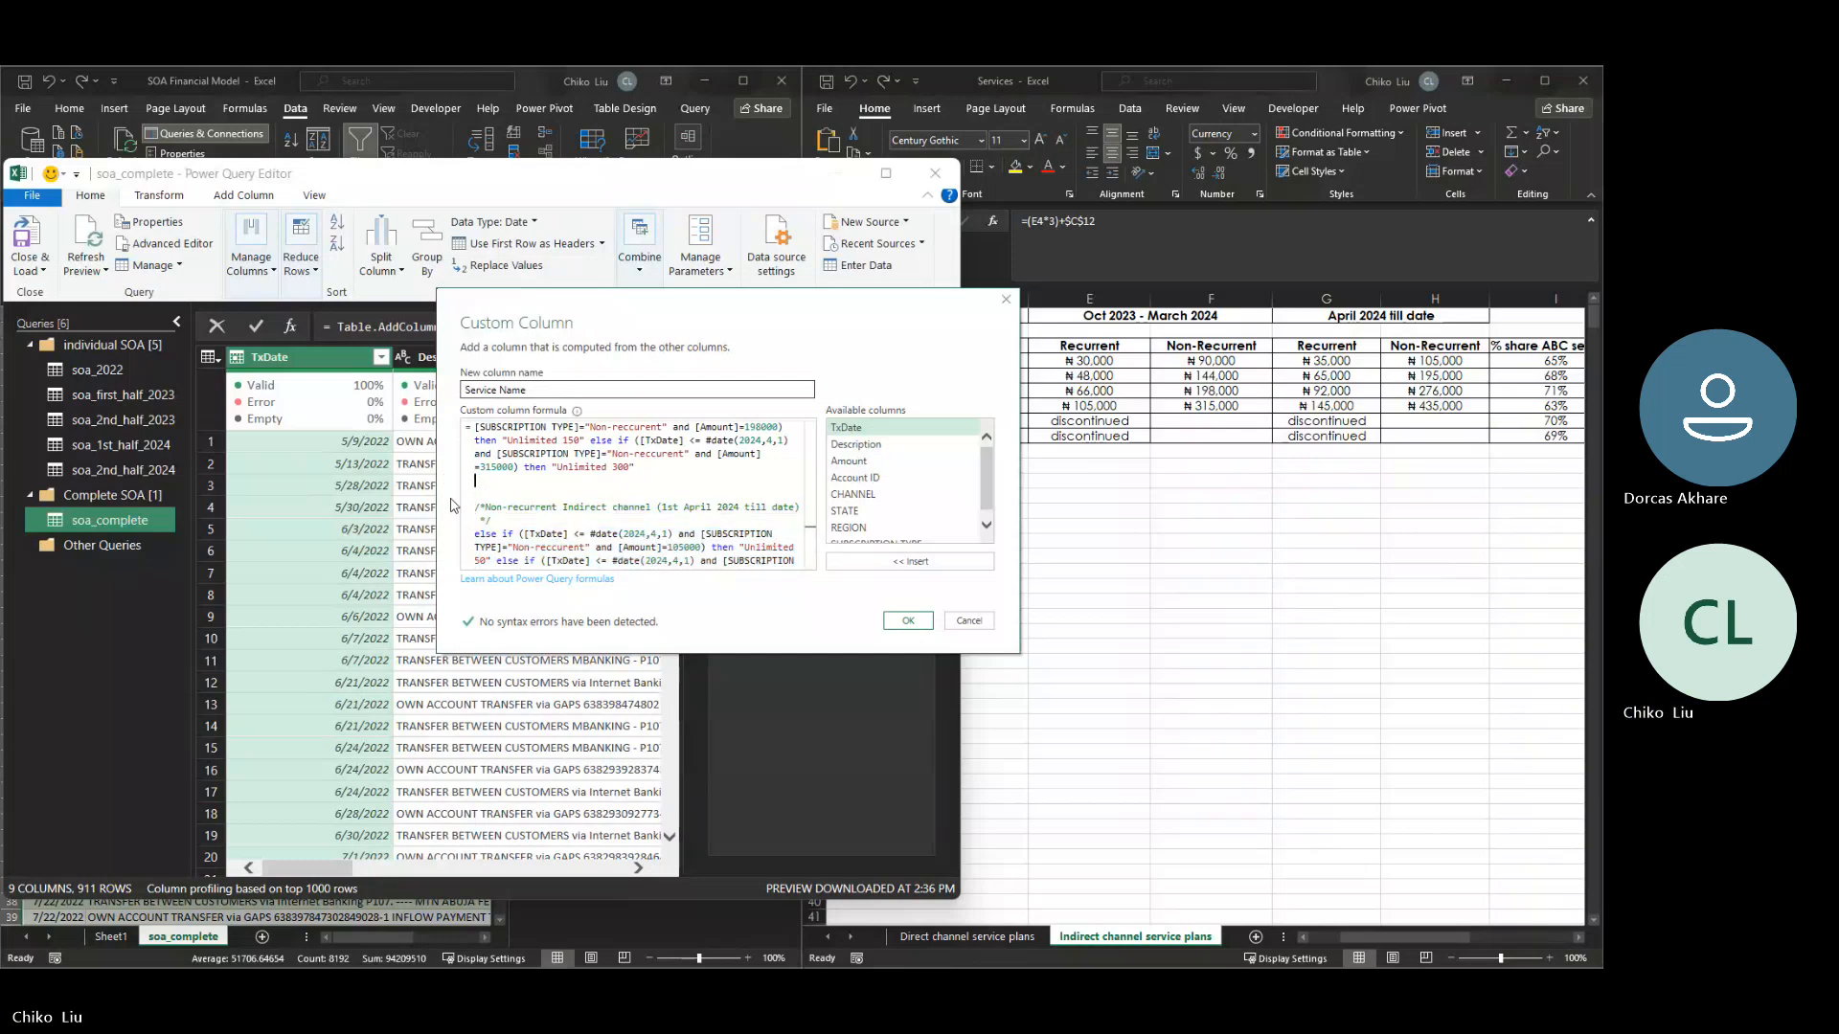
key("Return")
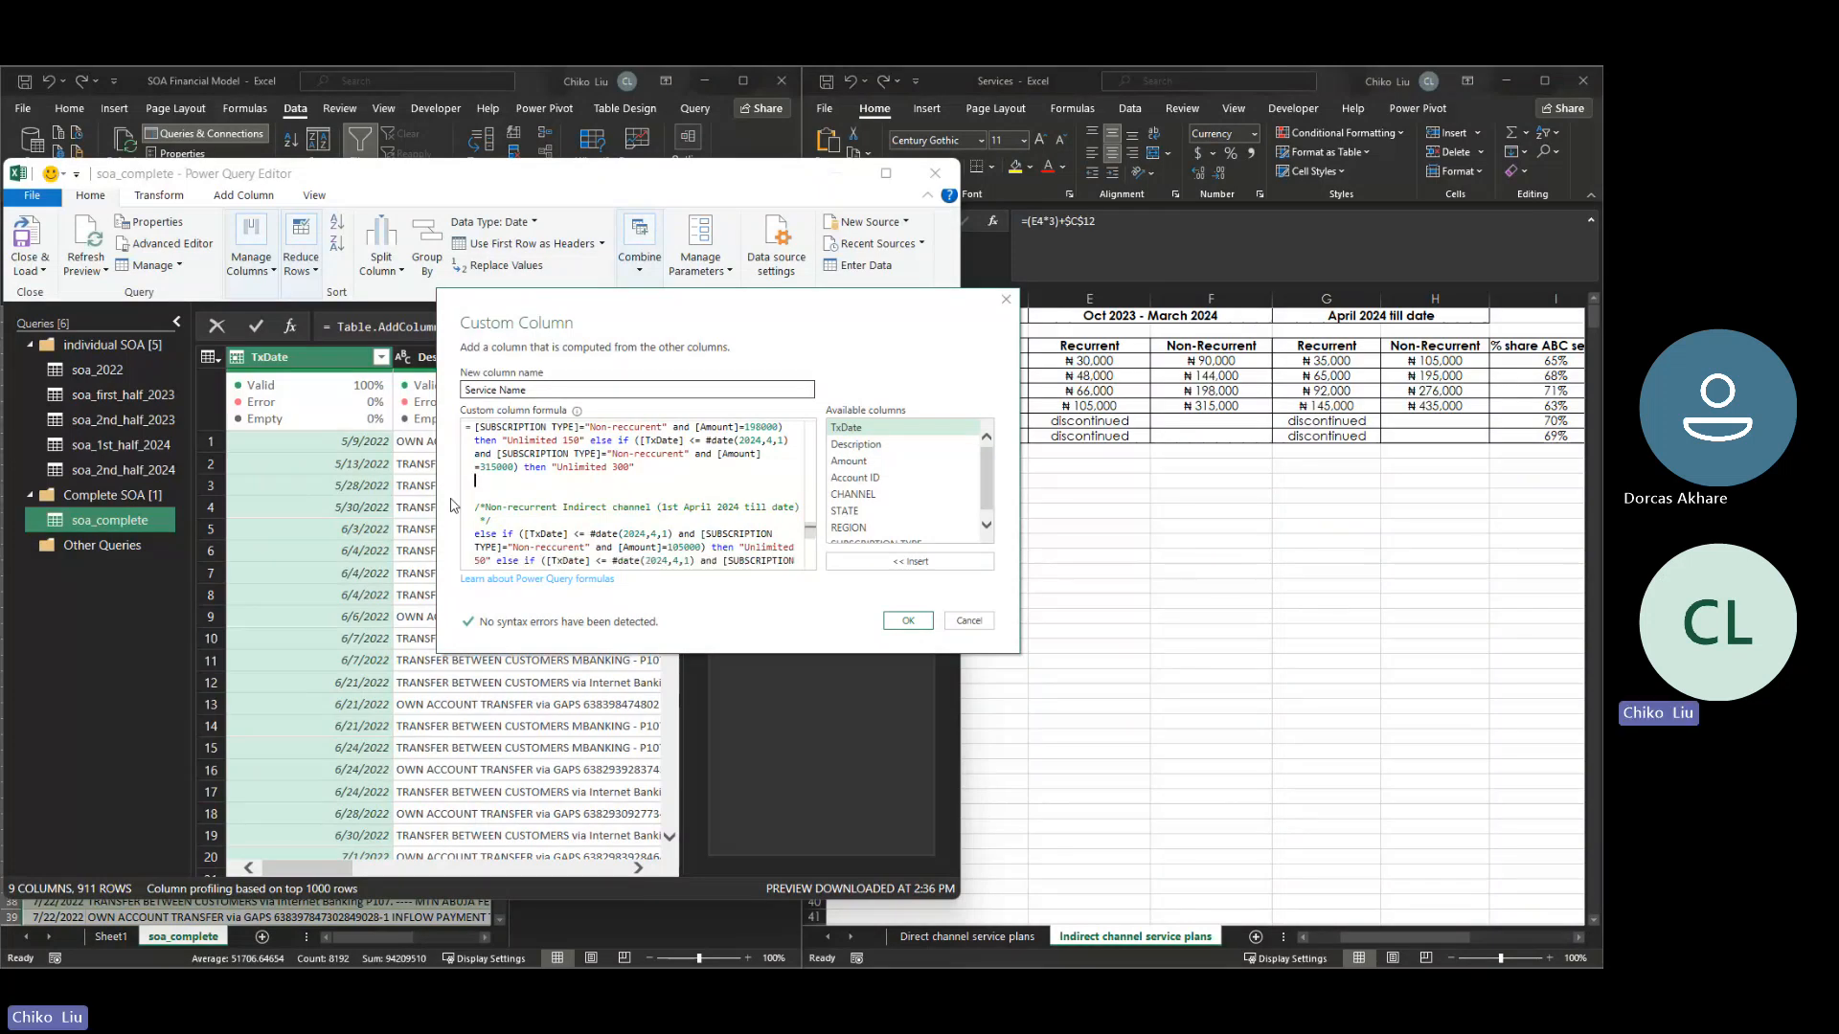
key("ctrl+v")
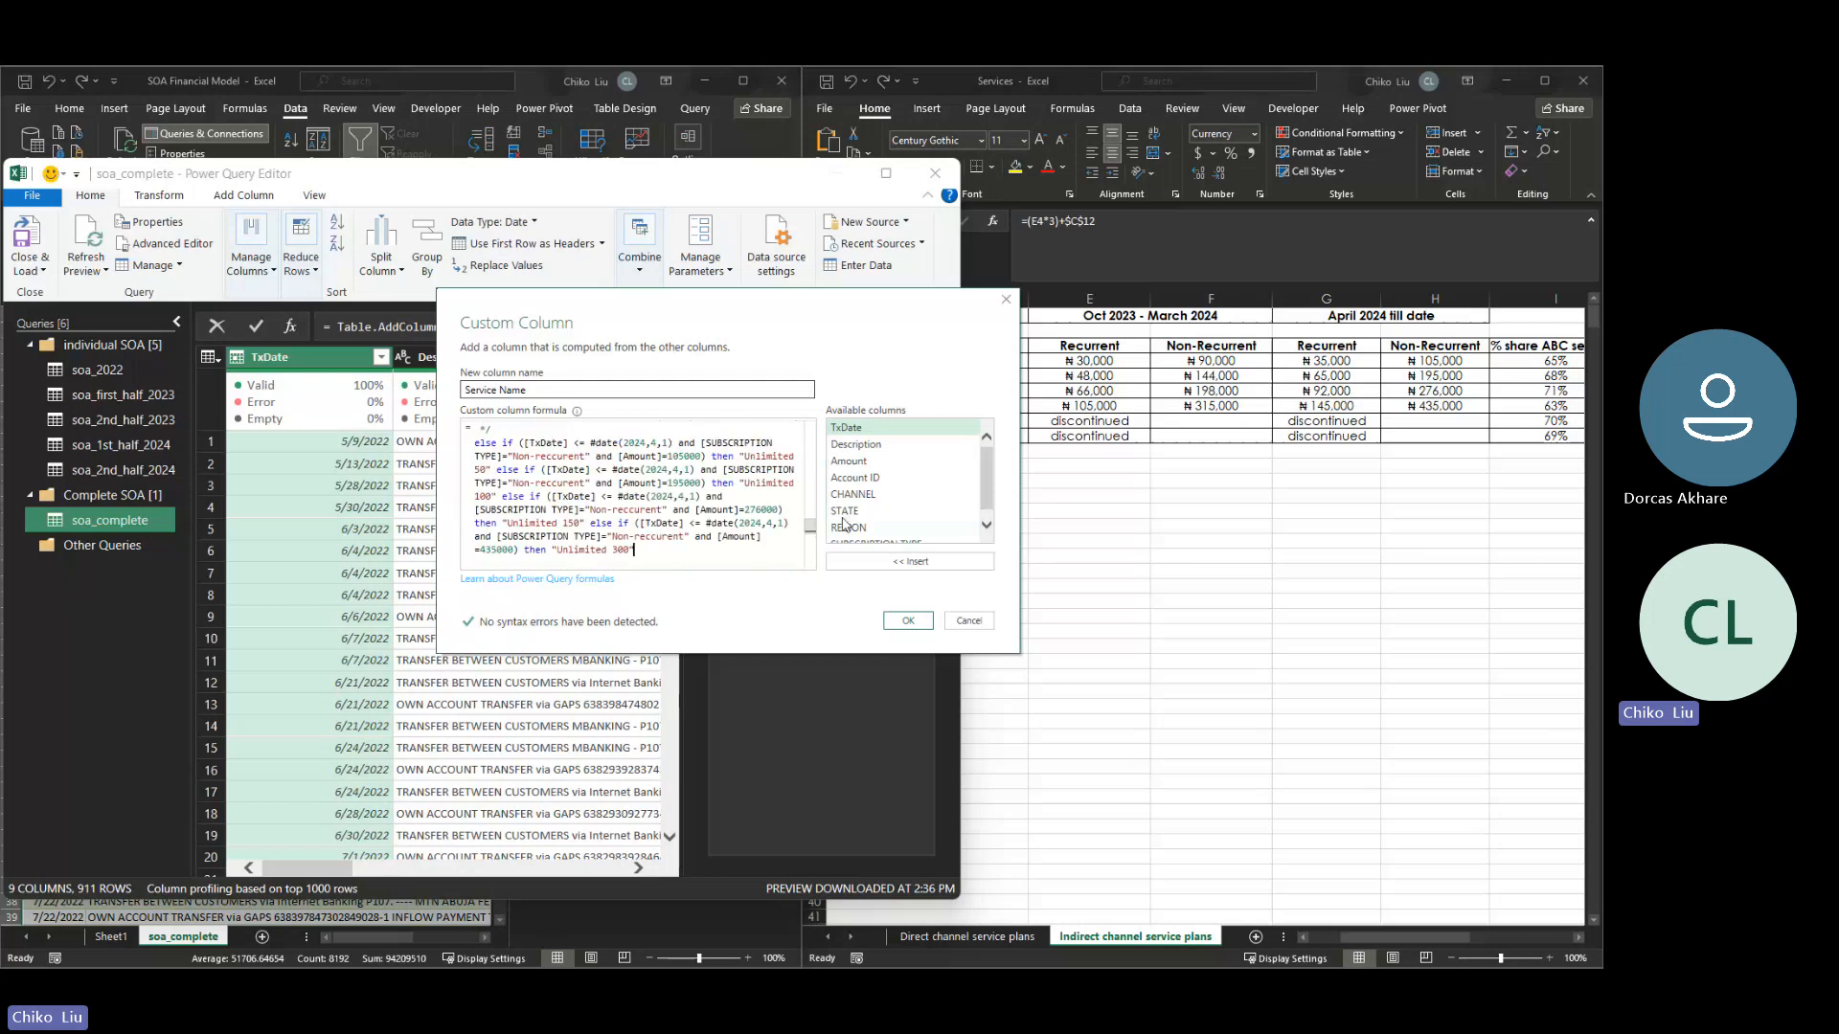
left_click_drag(811, 529, 809, 527)
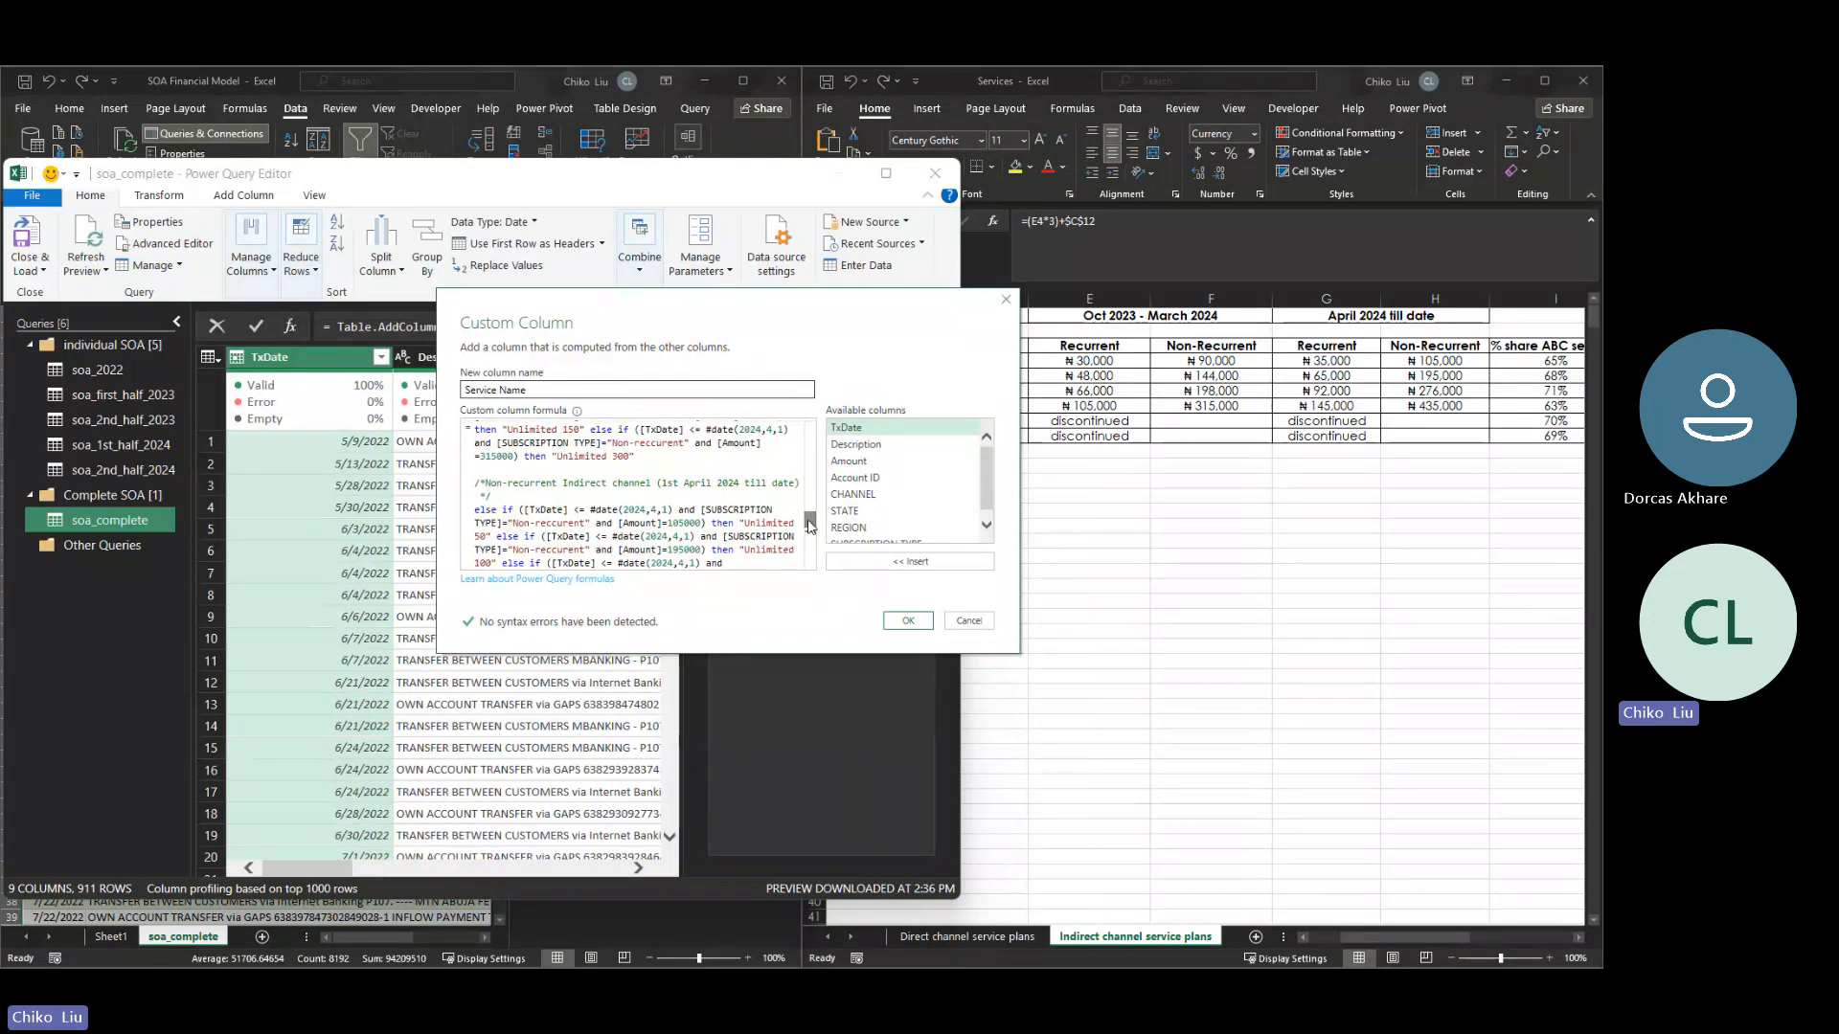
- Change the duplicated indirect channel block's comment from Non-recurrent to Recurrent
left_click(513, 482)
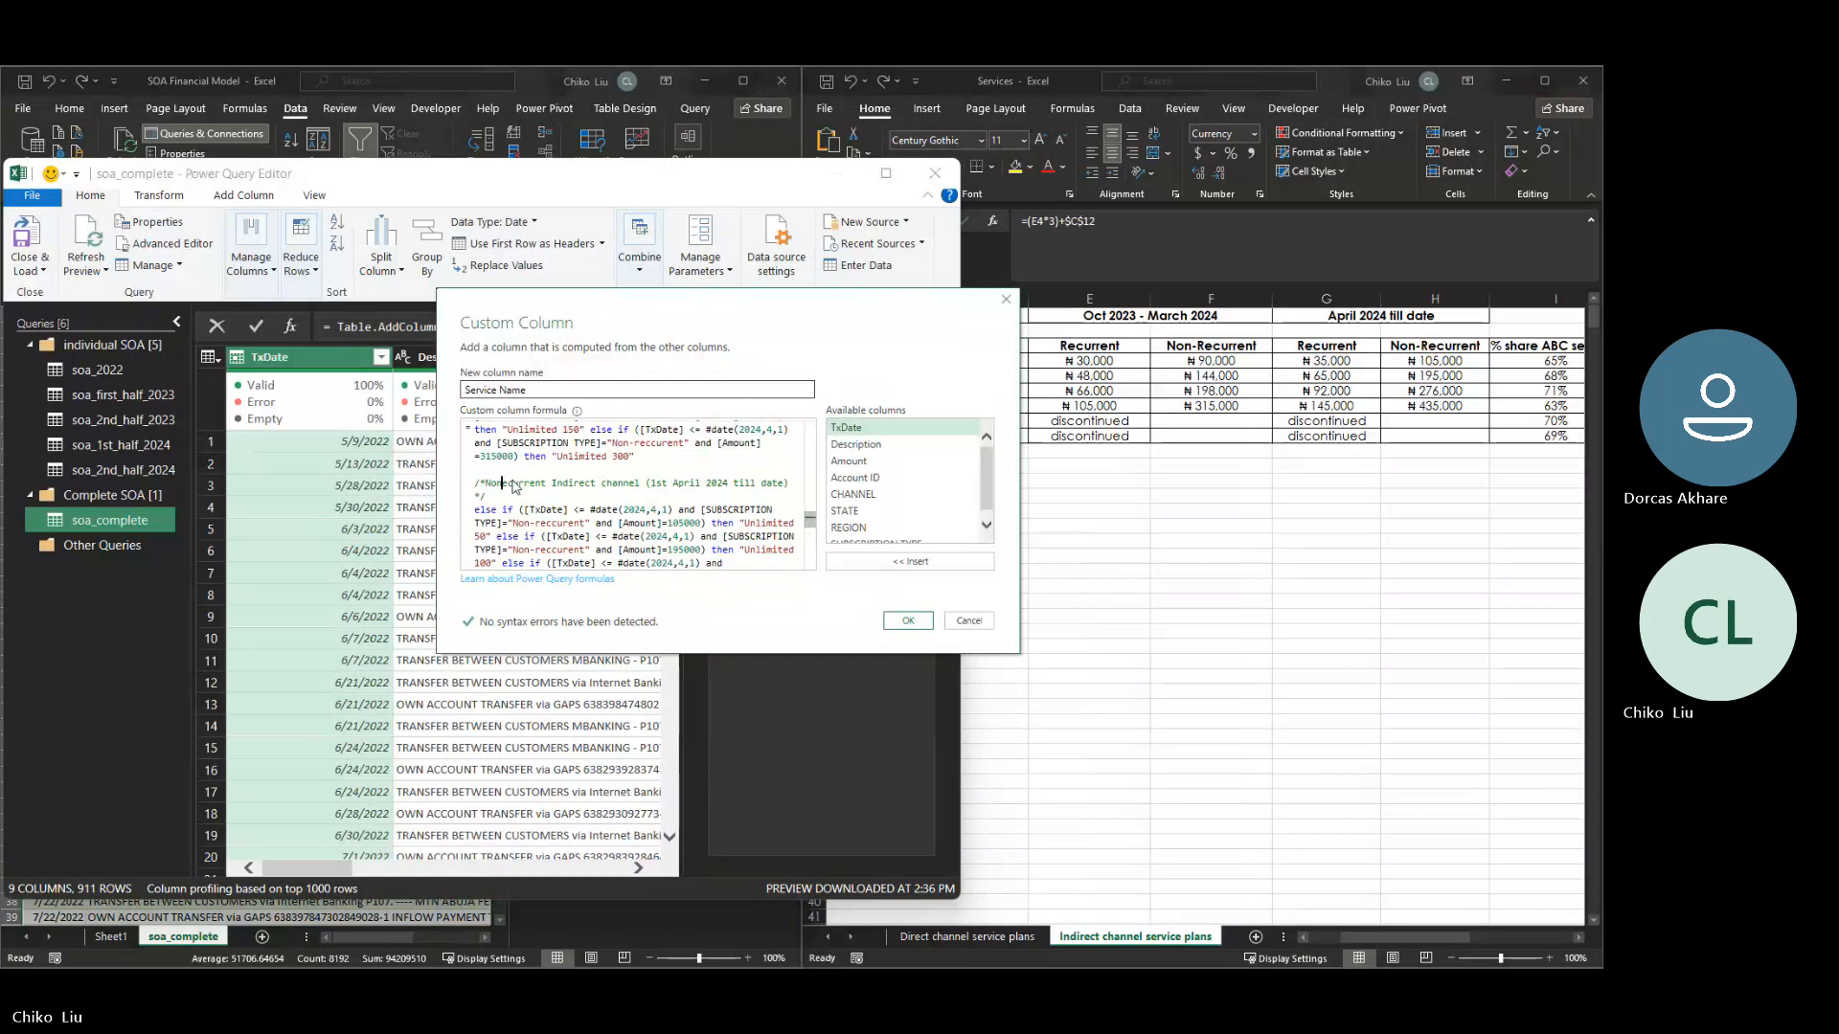
key("BackSpace")
key("BackSpace")
key("BackSpace")
key("BackSpace")
key("BackSpace")
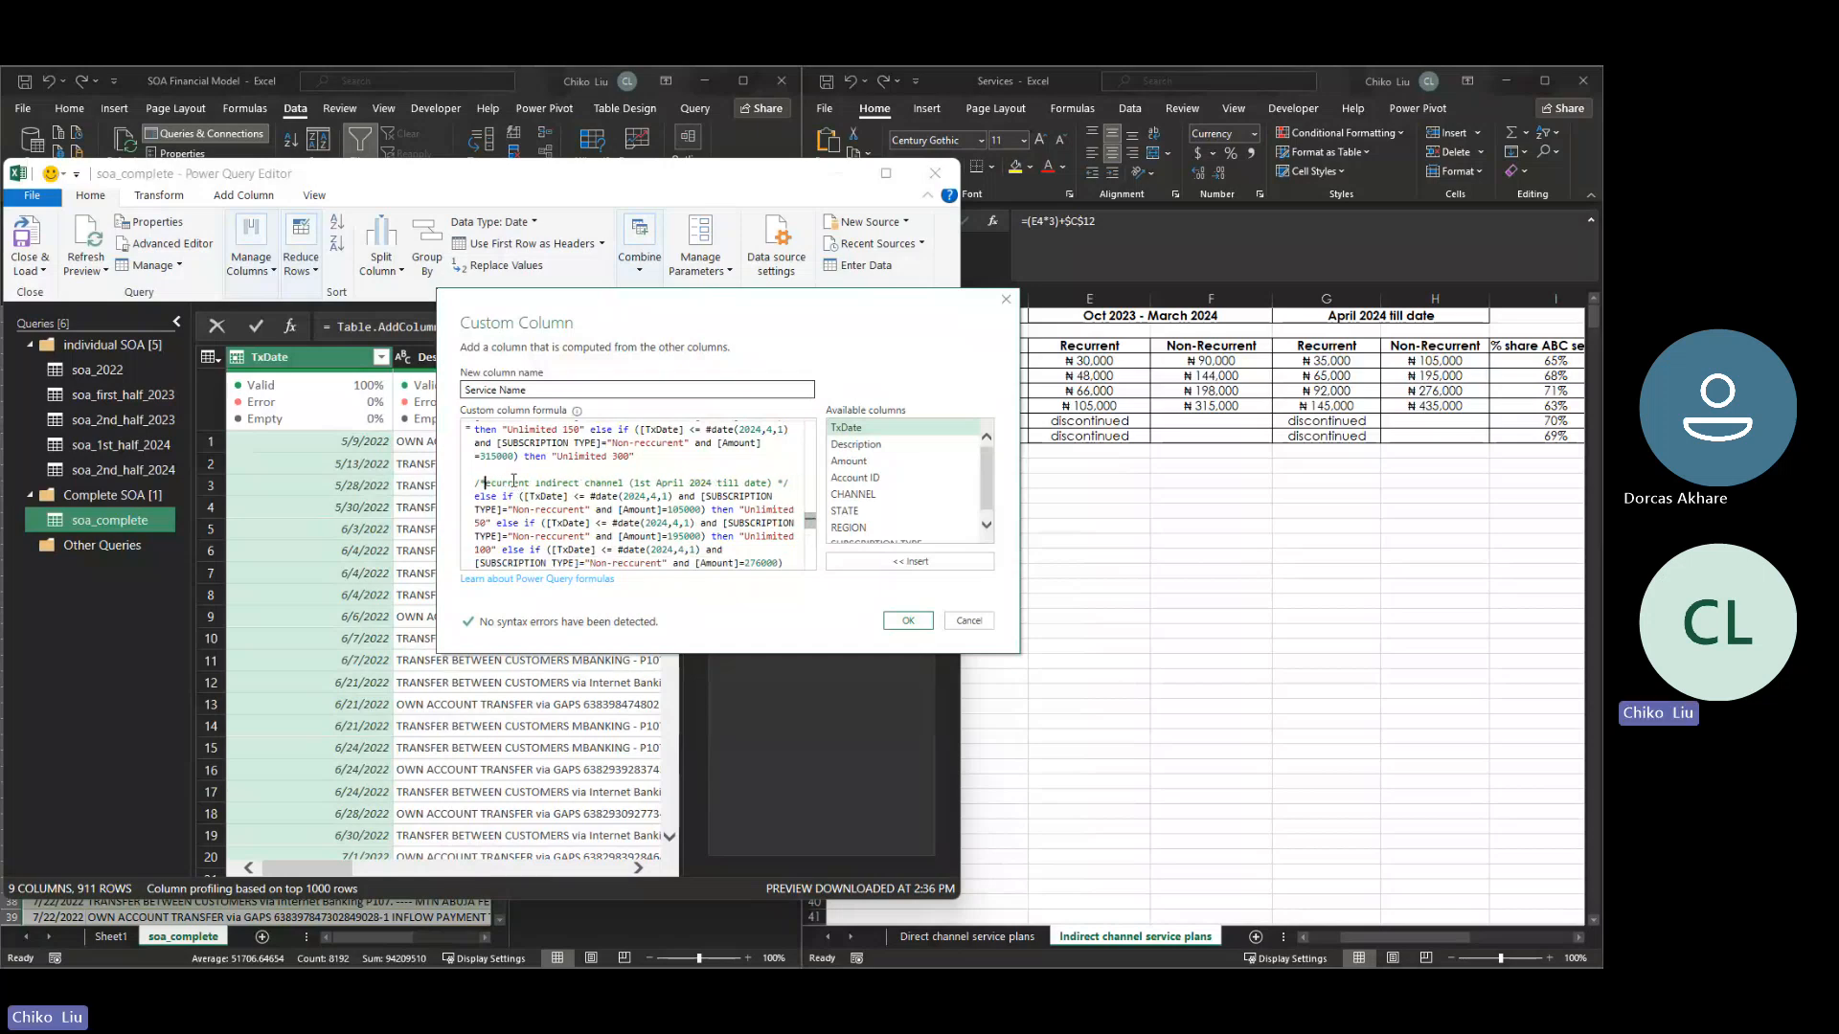
type("R")
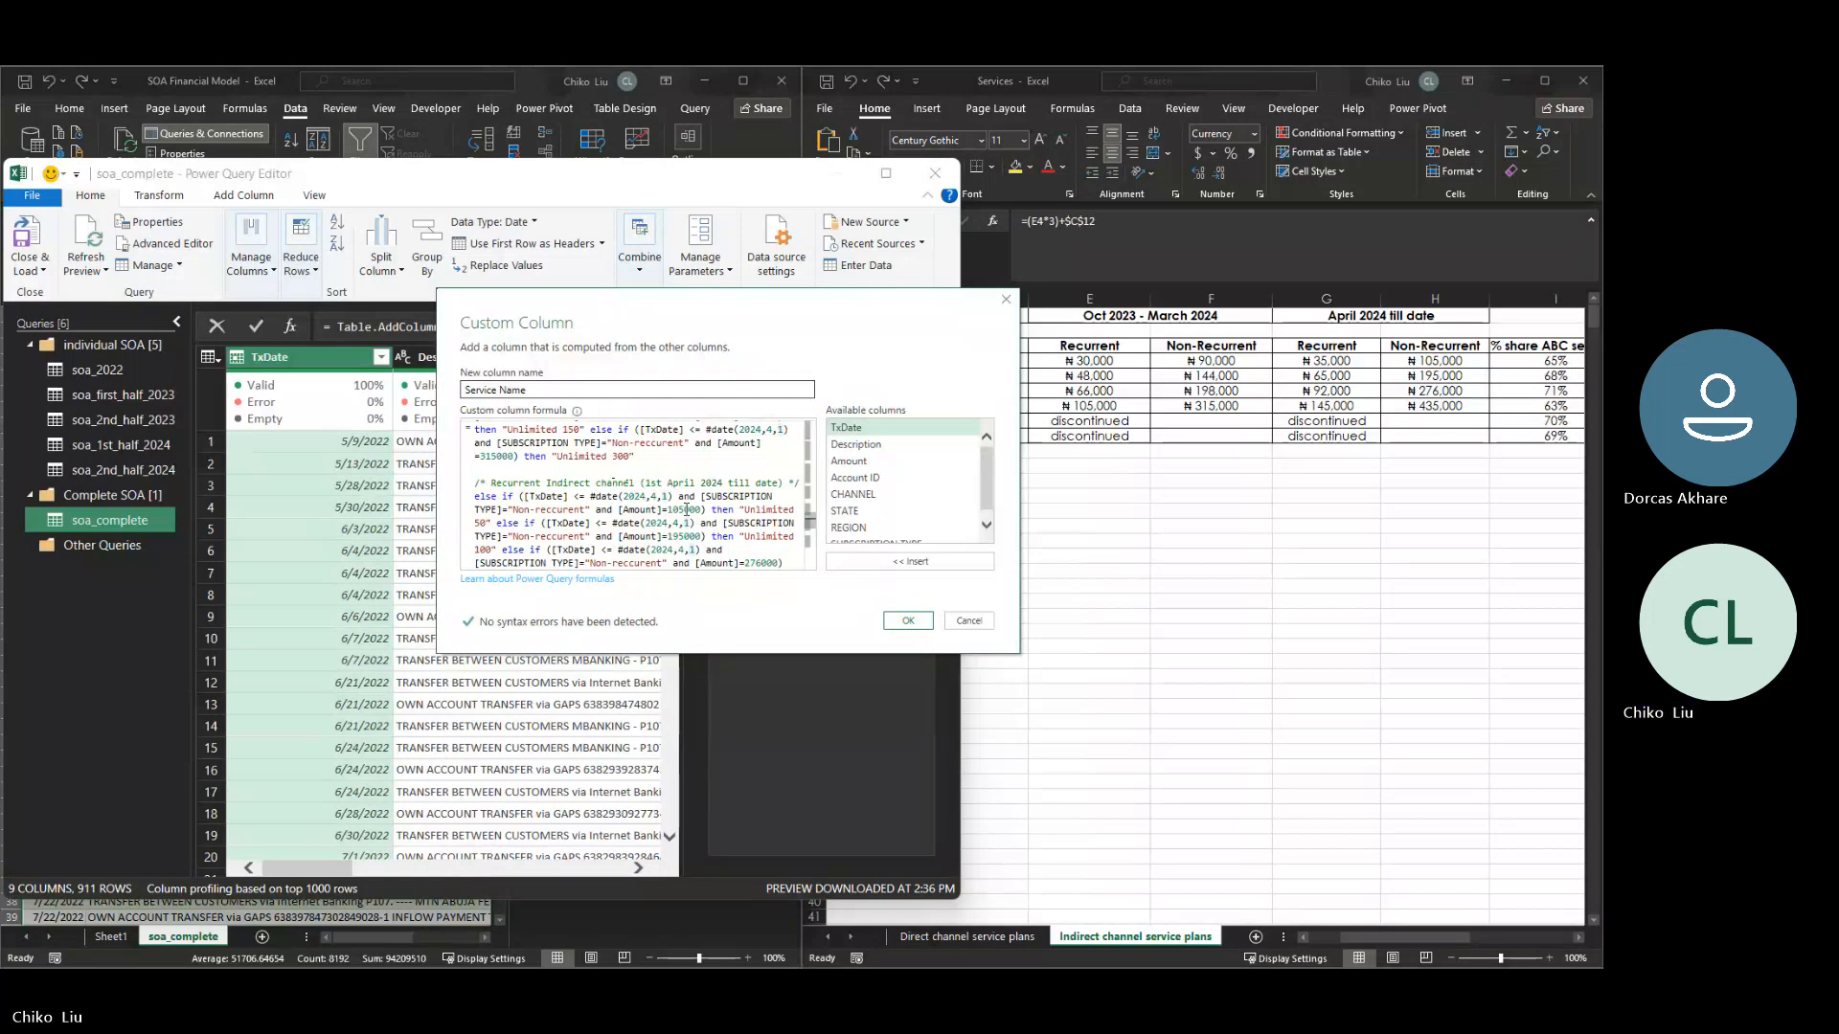
- Insert the start date "1st Oct,2023 -" before "1st April 2024" in the Recurrent indirect channel comment
type("1st ")
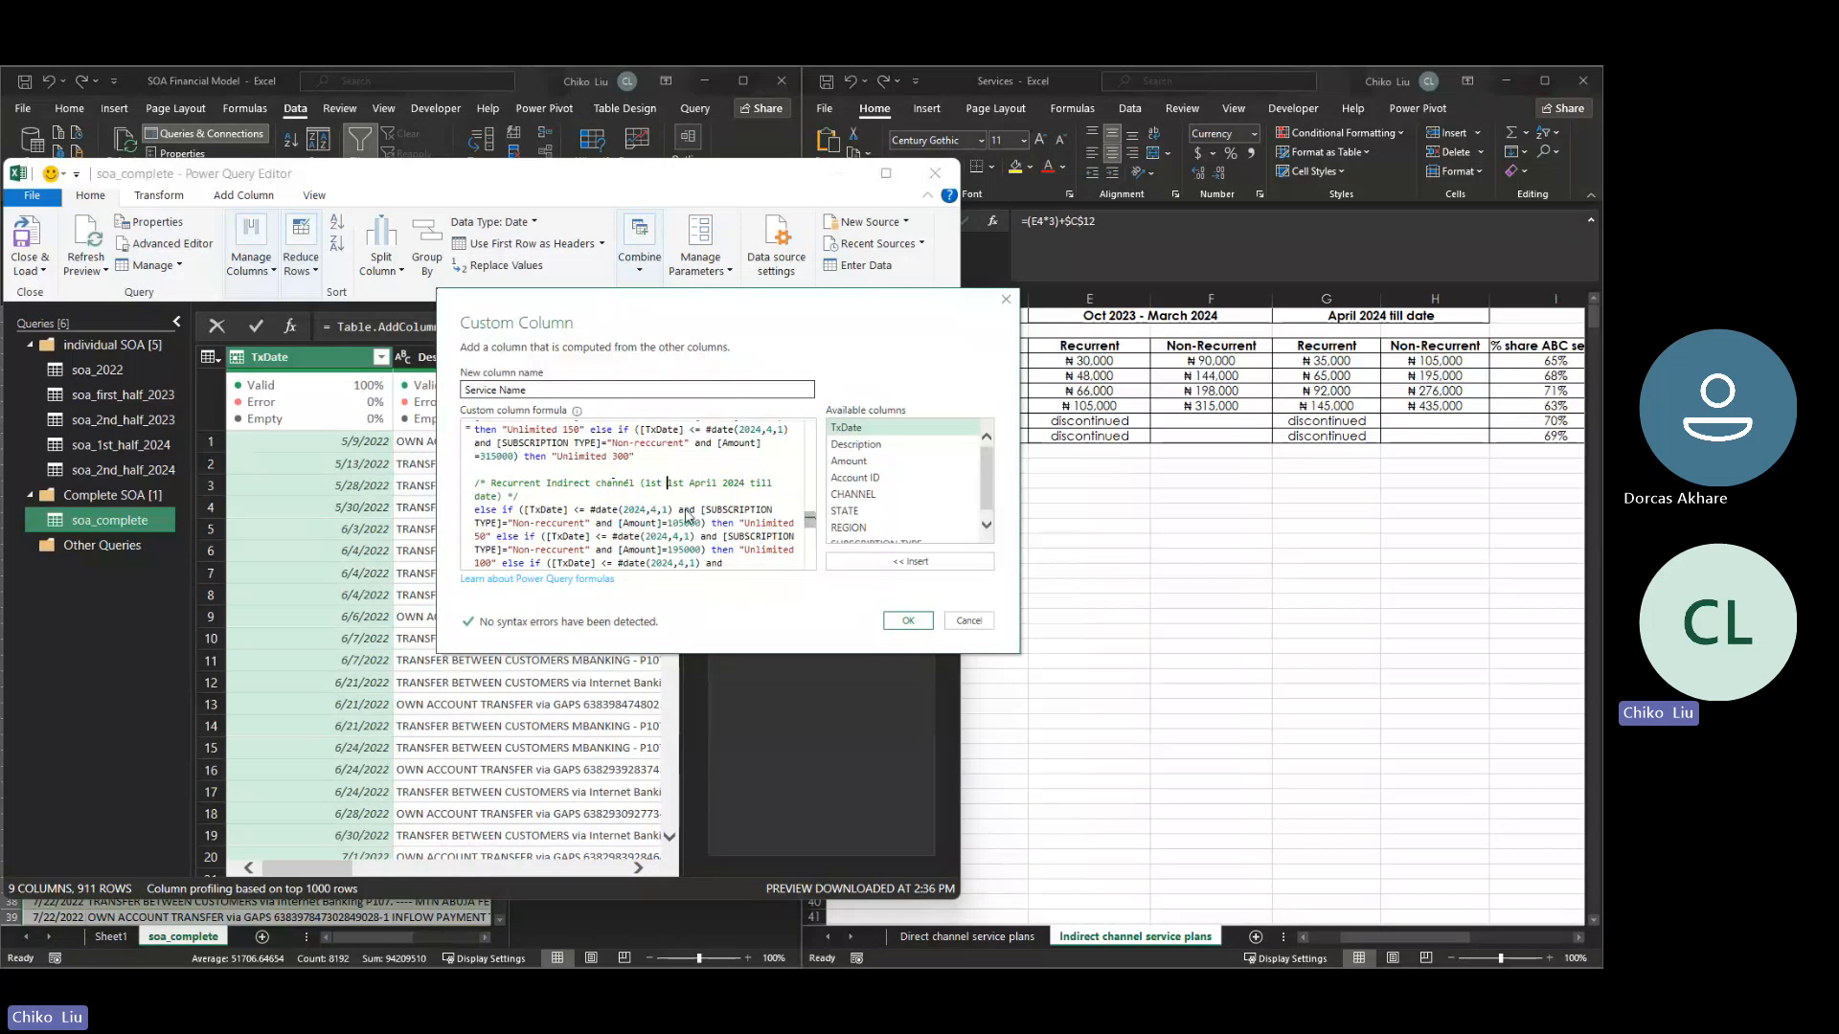
type("Oct")
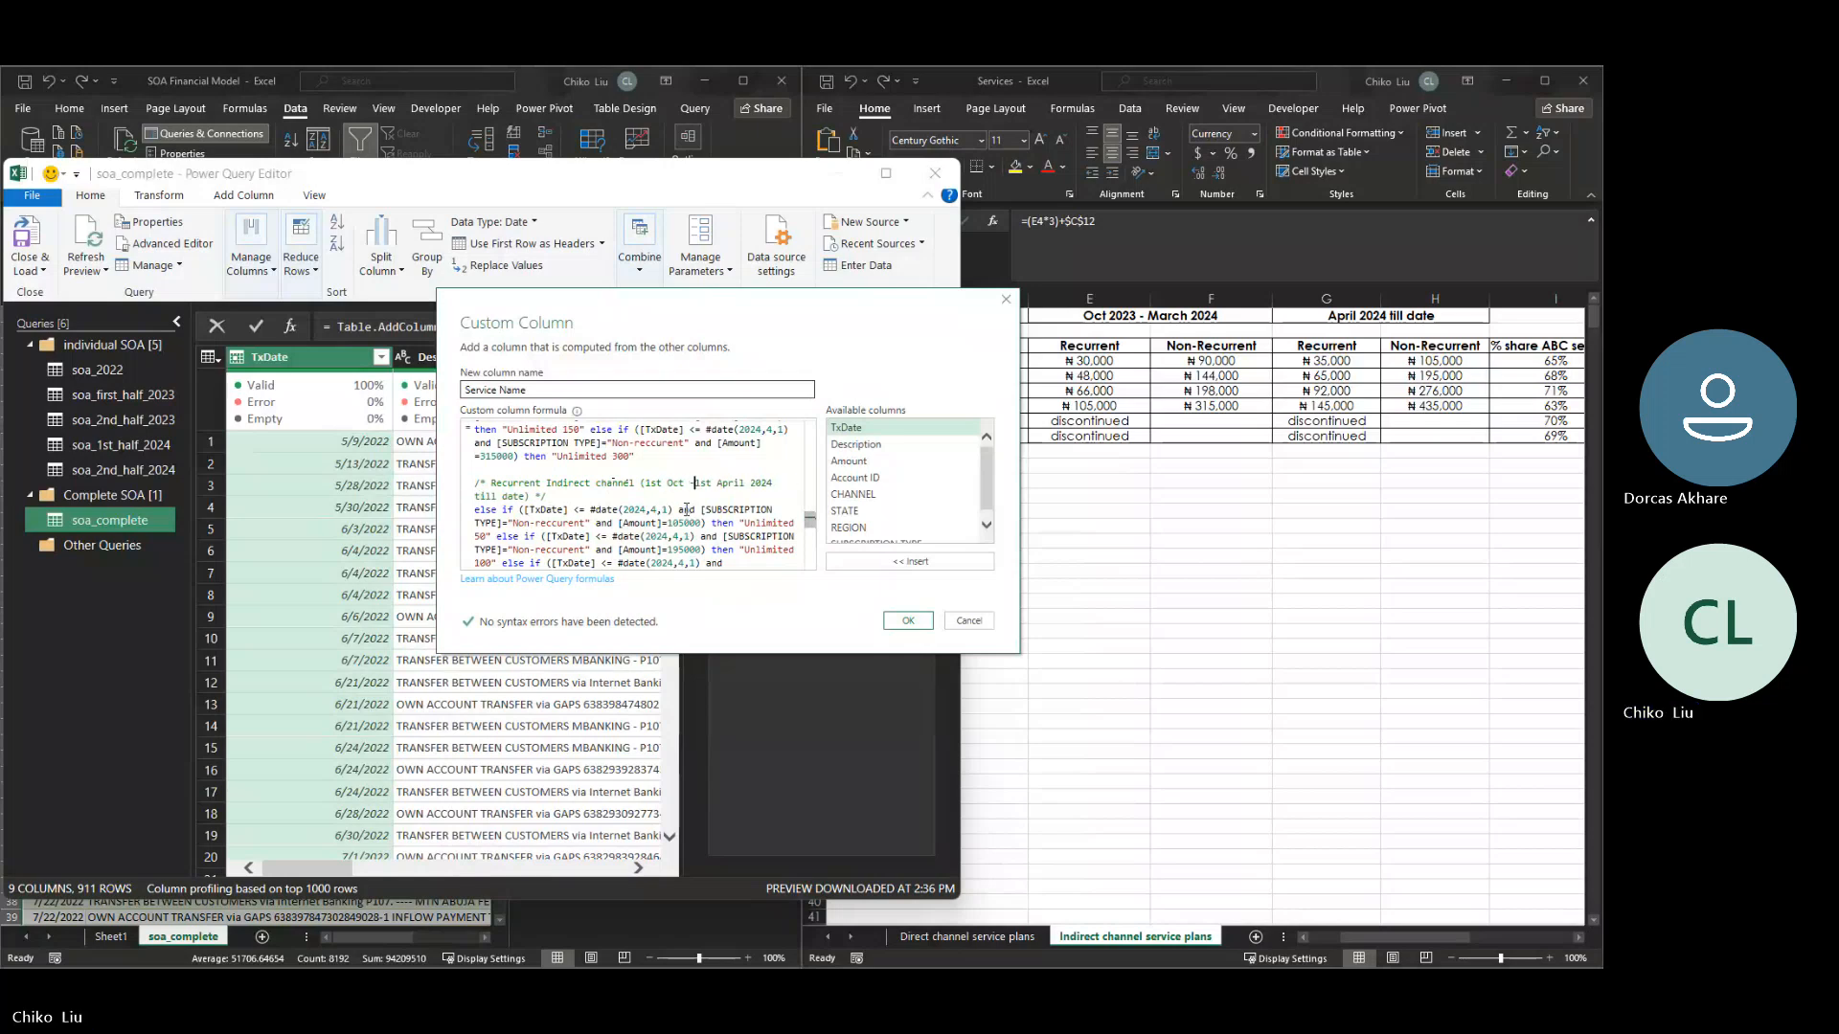
key("BackSpace")
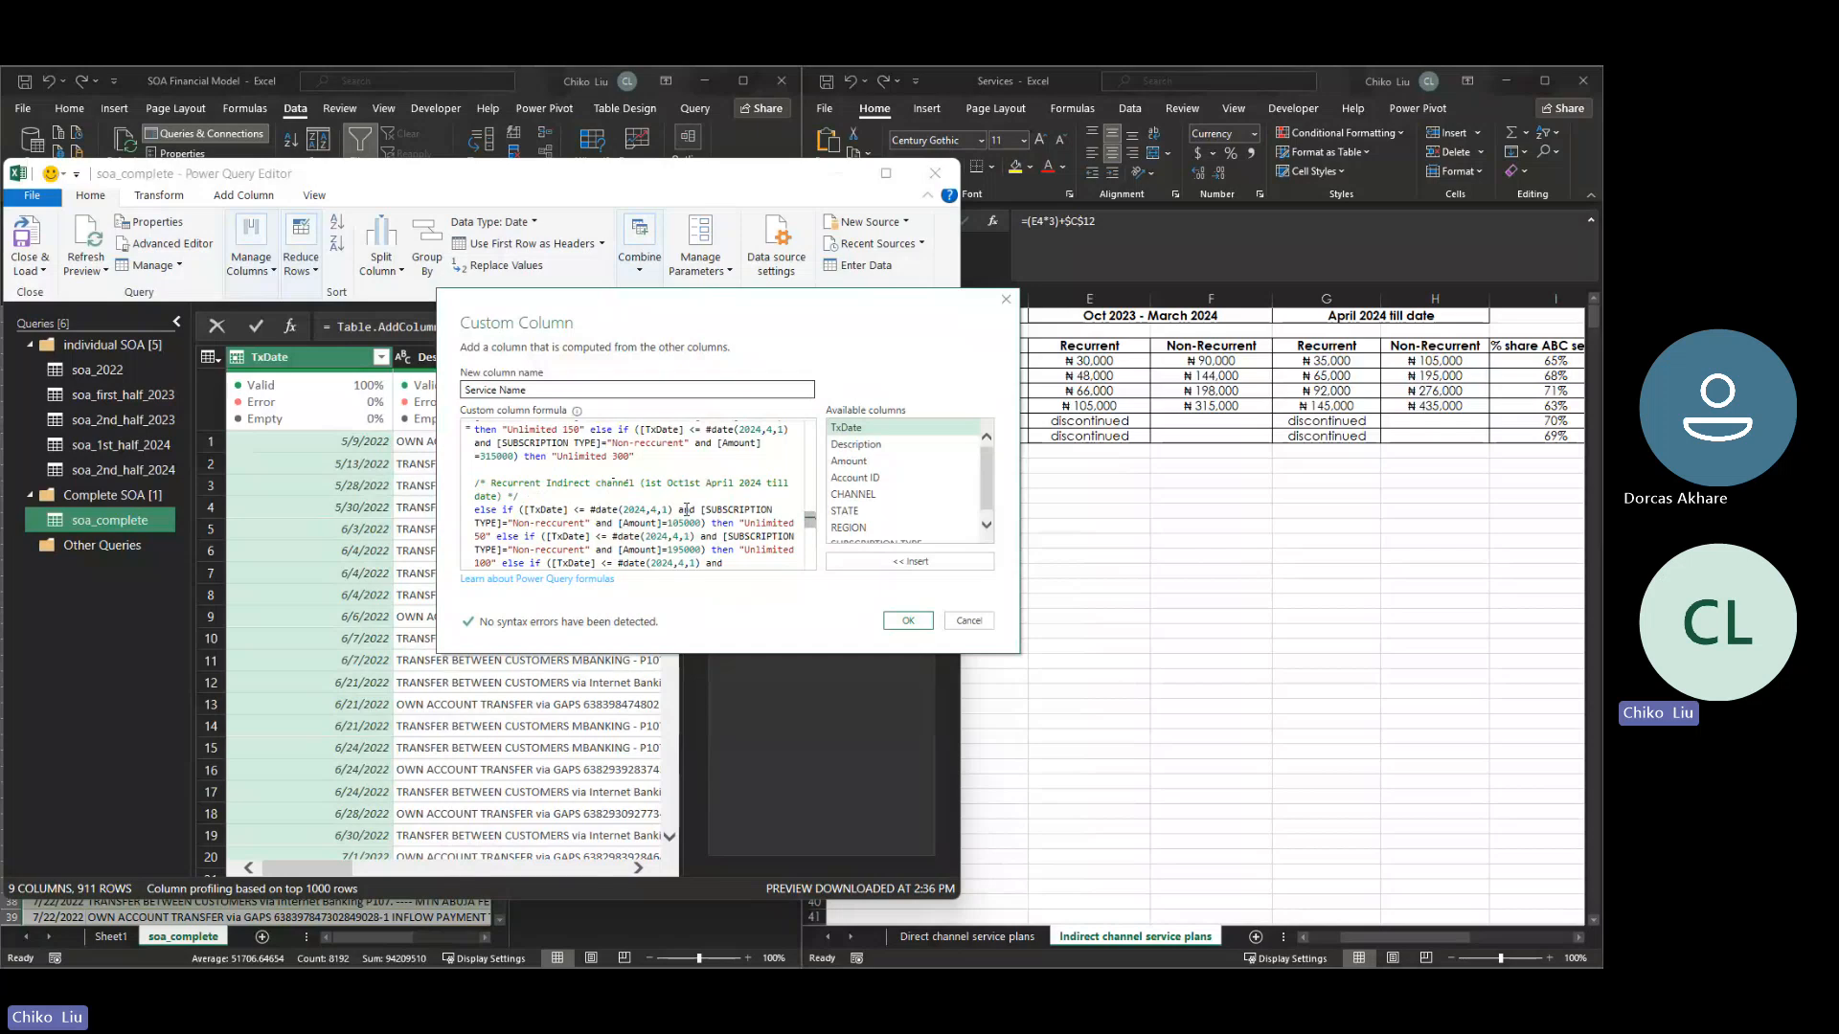
type(",2")
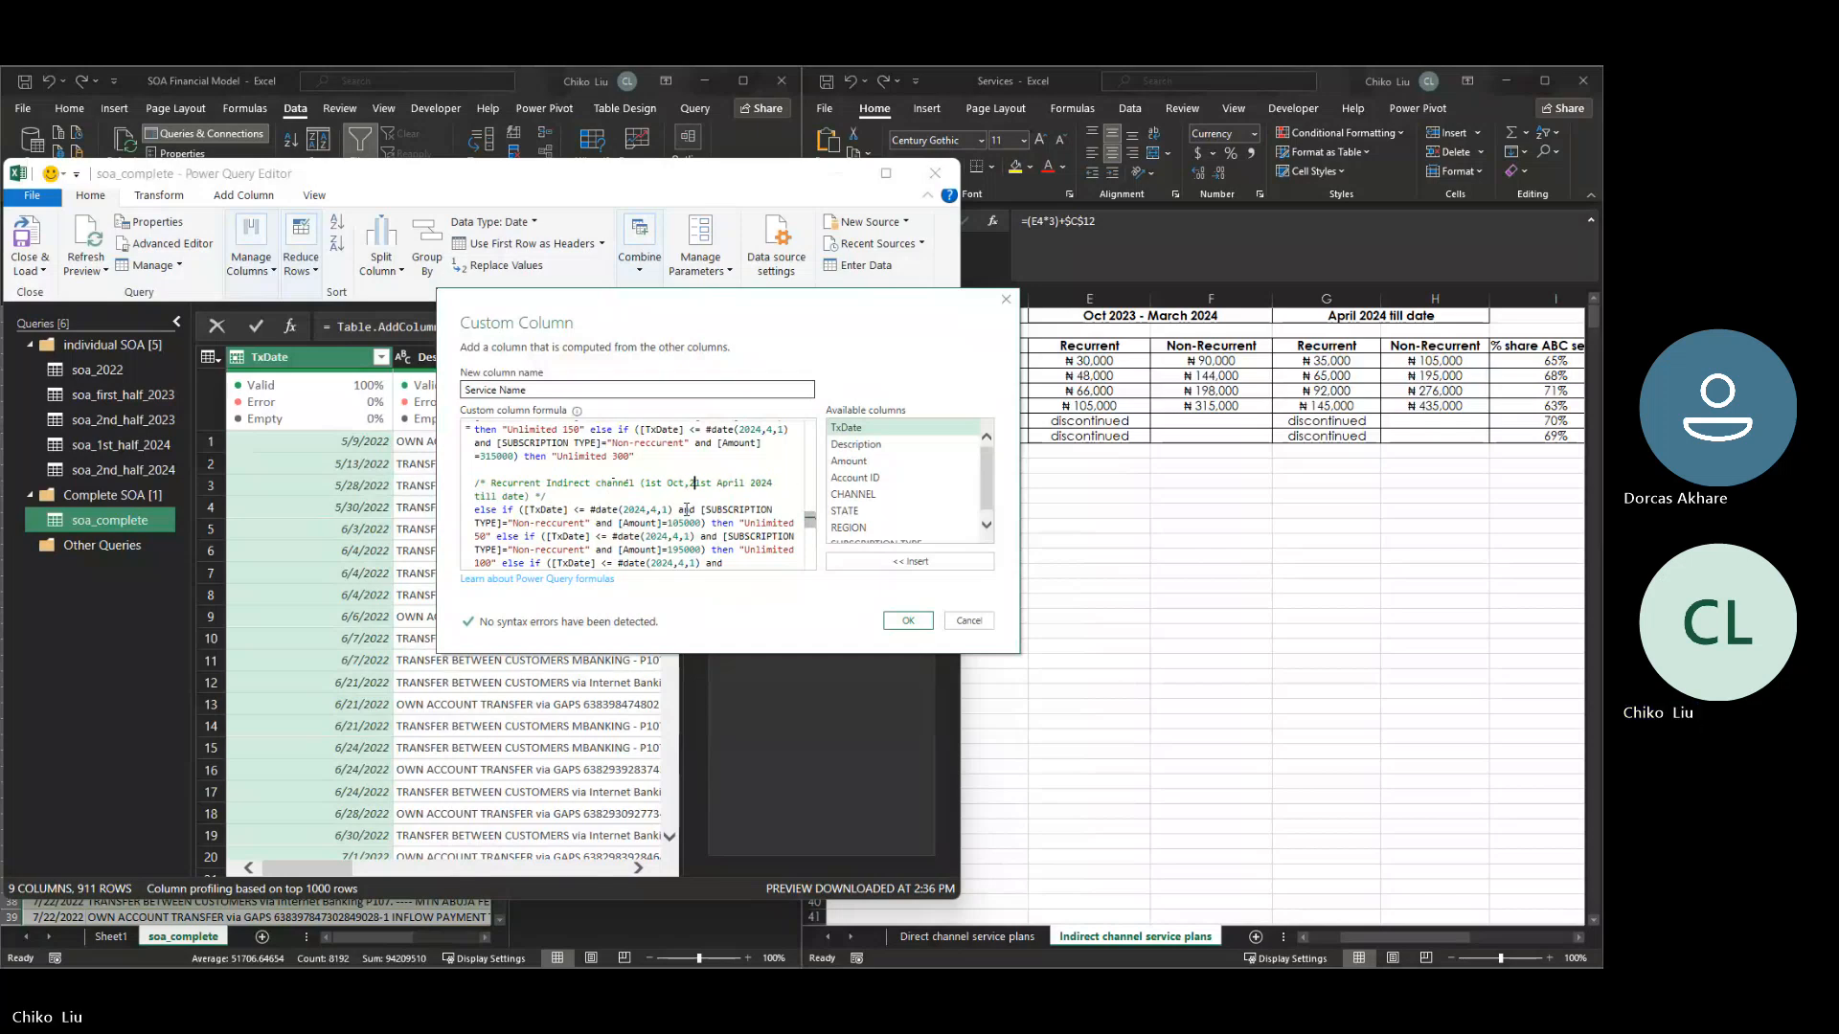
type("023")
type("-")
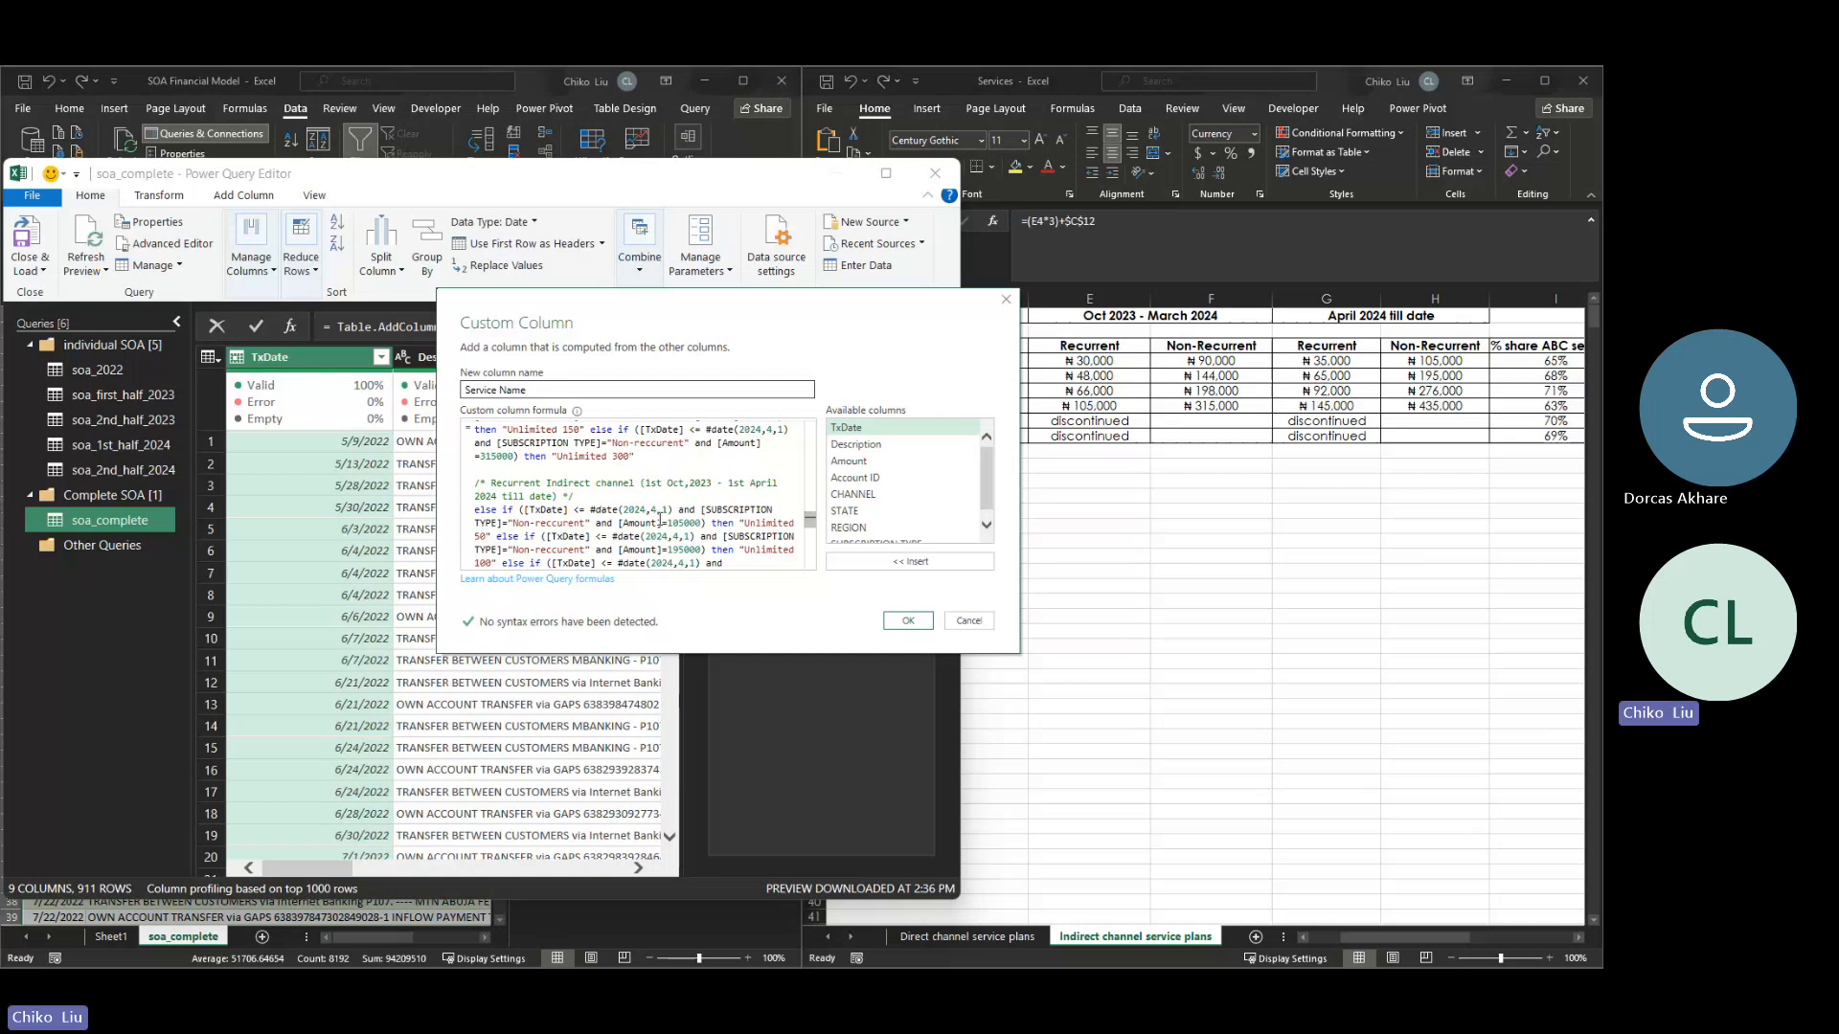
- Set the cutoff date to 2024,3,31 in the Unlimited 50 and Unlimited 100 conditions of the Recurrent indirect channel block
left_click(655, 509)
key("BackSpace")
type("3")
key("BackSpace")
type("31")
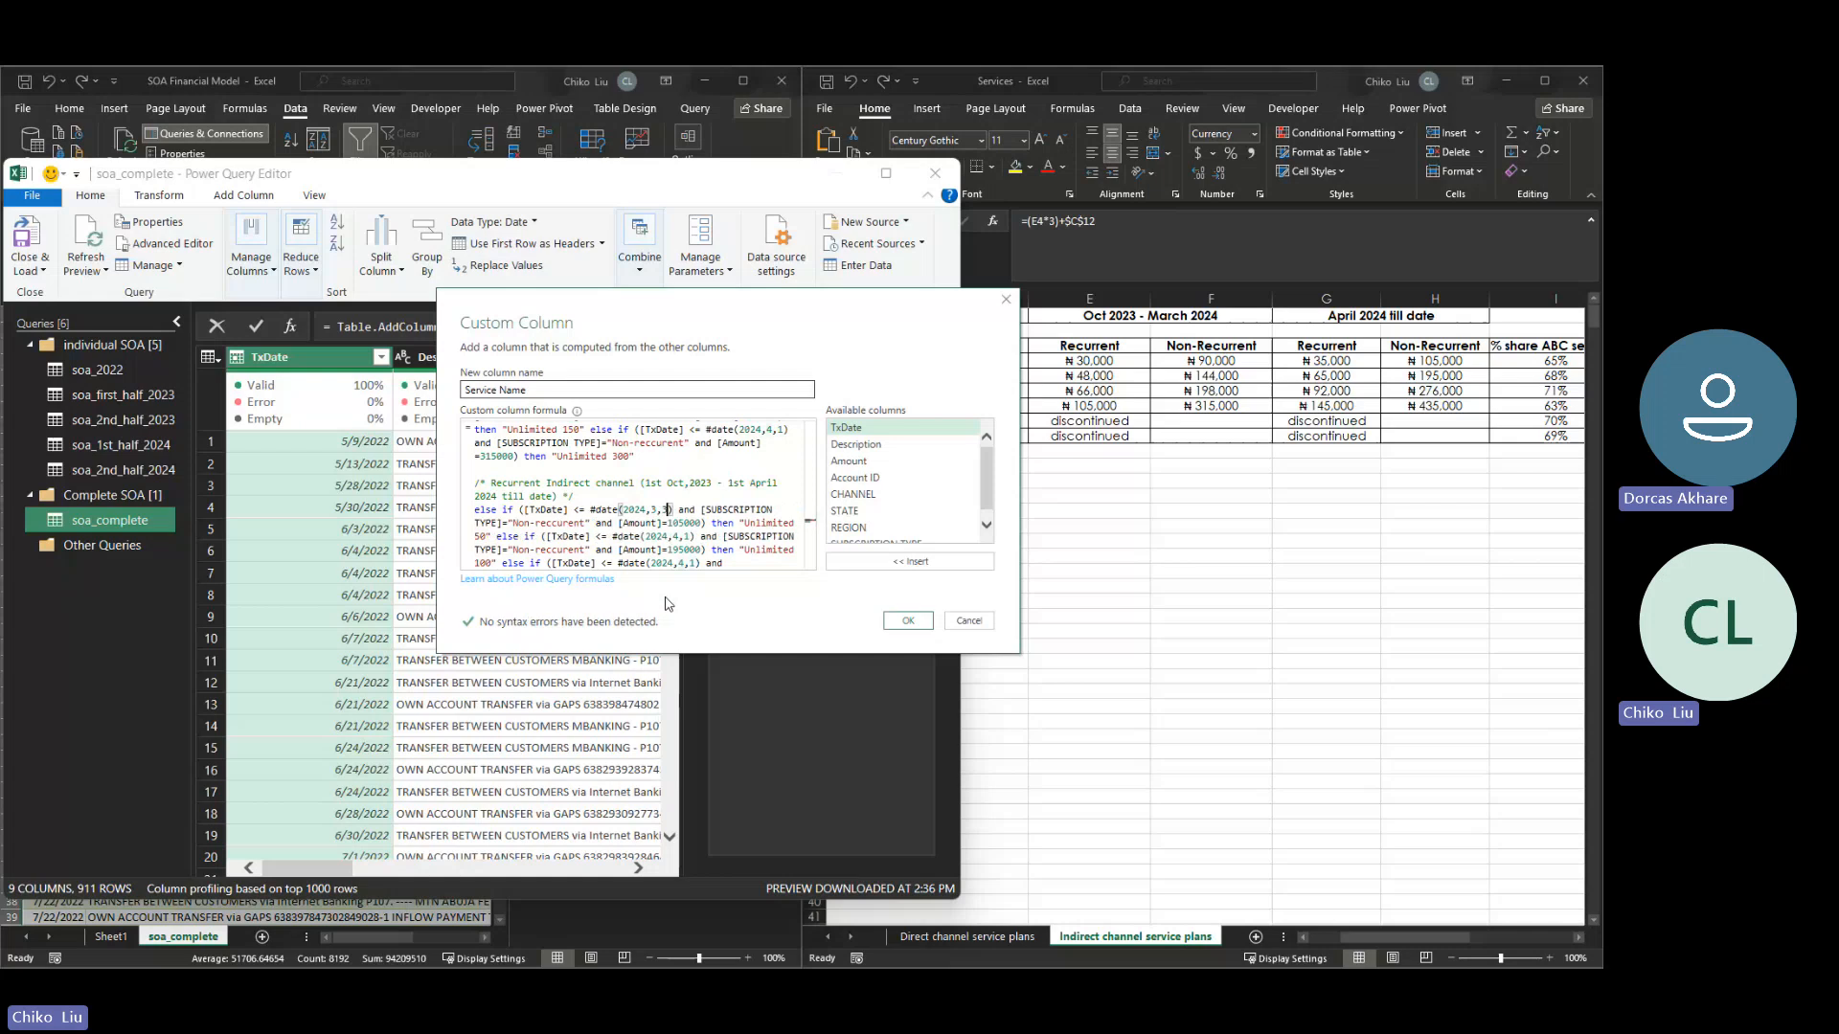
key("shift+Left")
key("shift+Left")
key("shift+Left")
key("shift+Left")
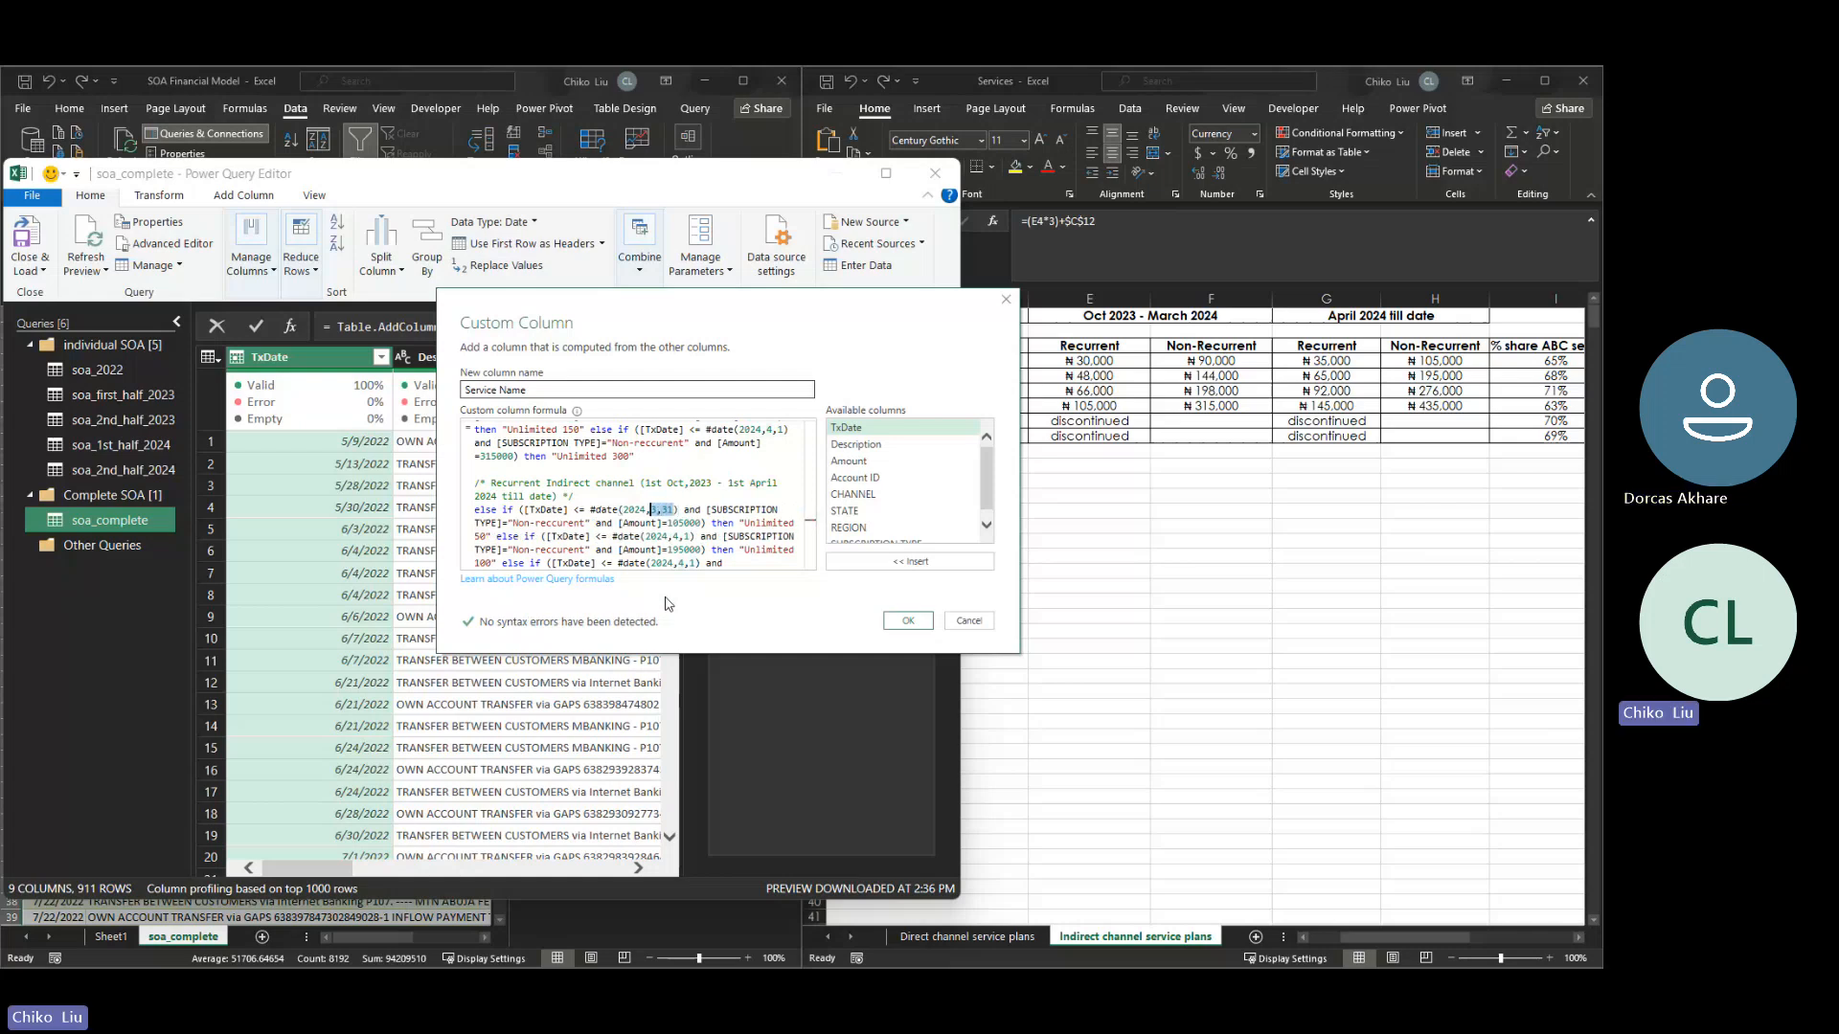
left_click(689, 534)
key("shift+Left")
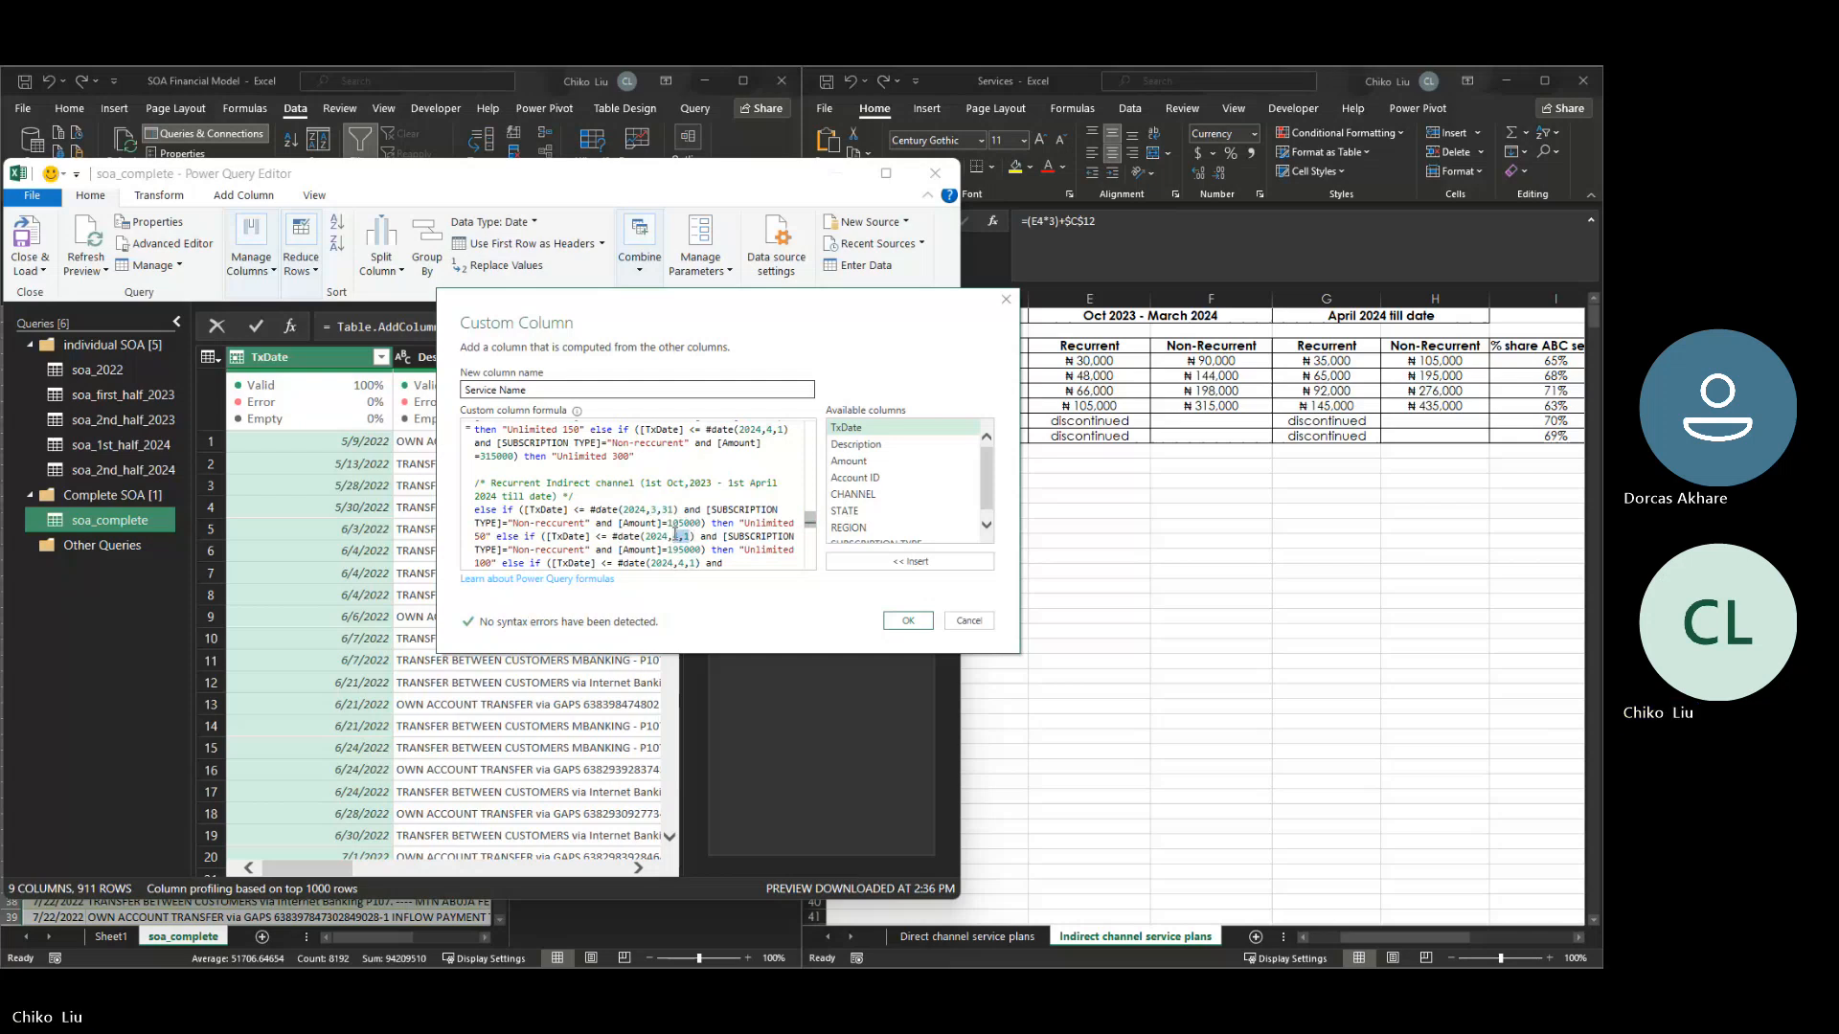
type("3,3")
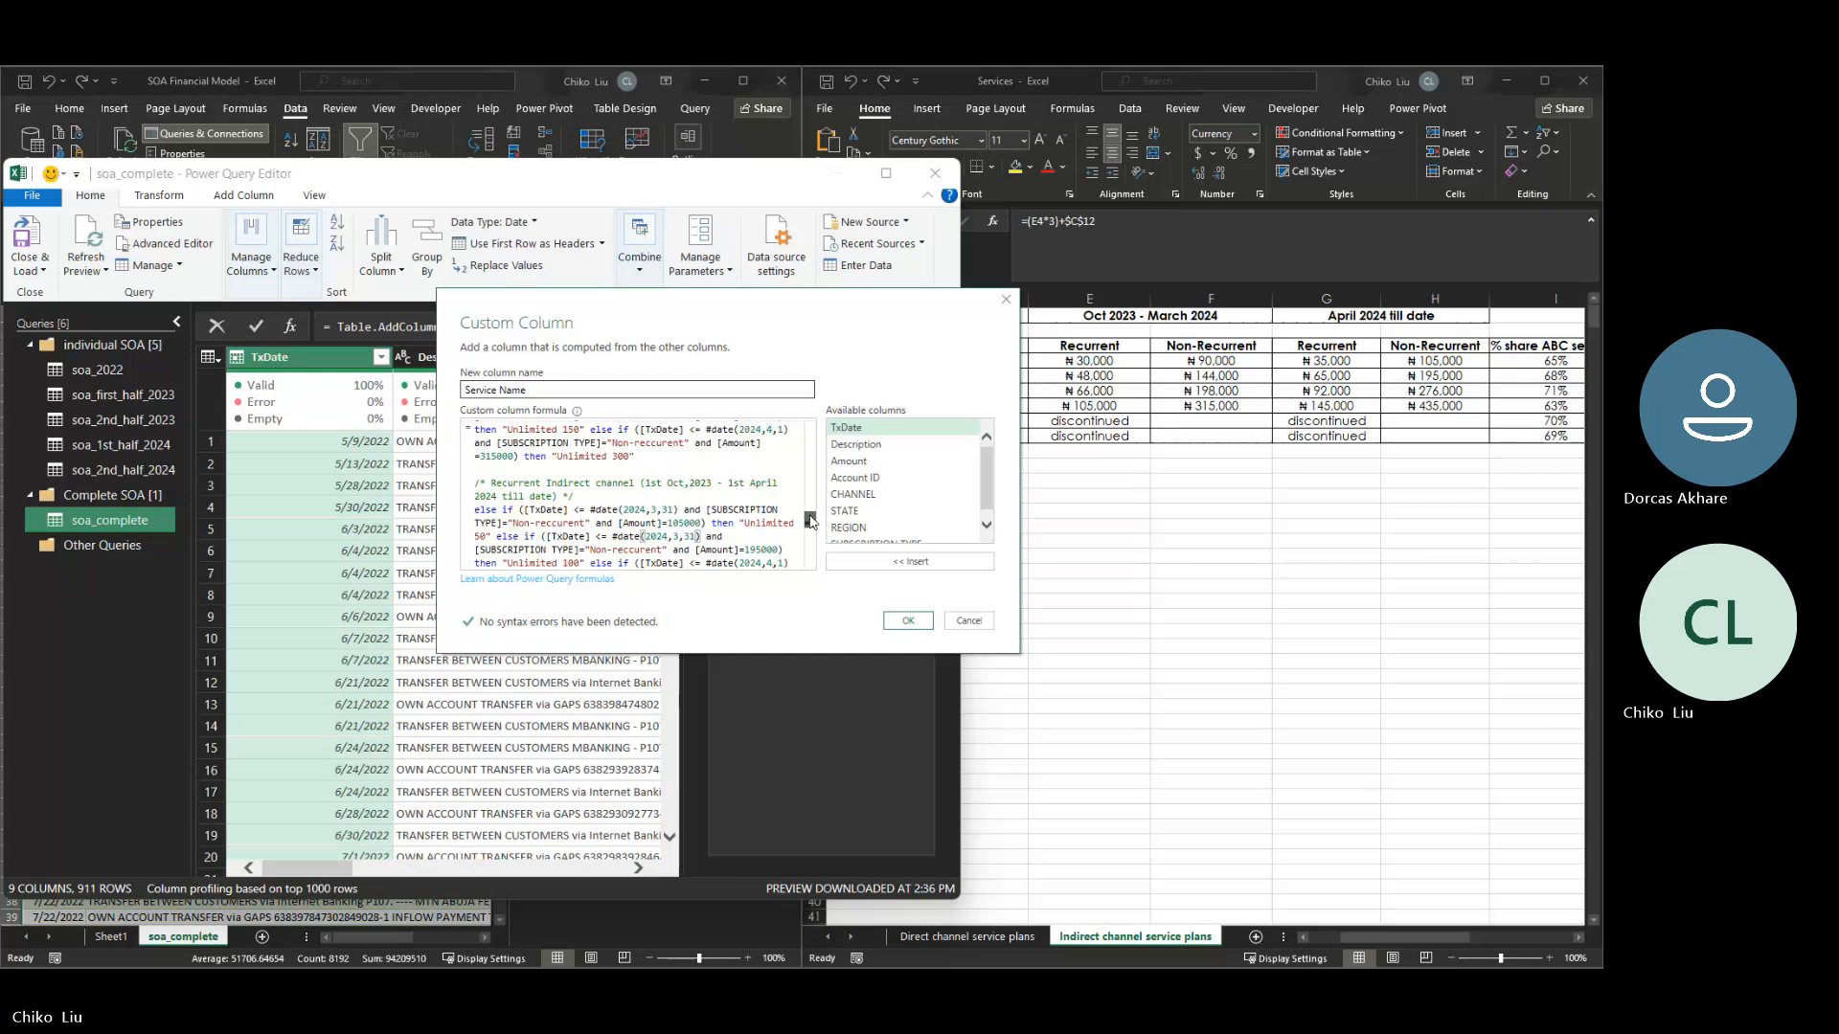
- Set the cutoff date to 2024,3,31 in the Unlimited 150 and Unlimited 300 conditions of the Recurrent indirect channel block
scroll(810, 520, "down", 2)
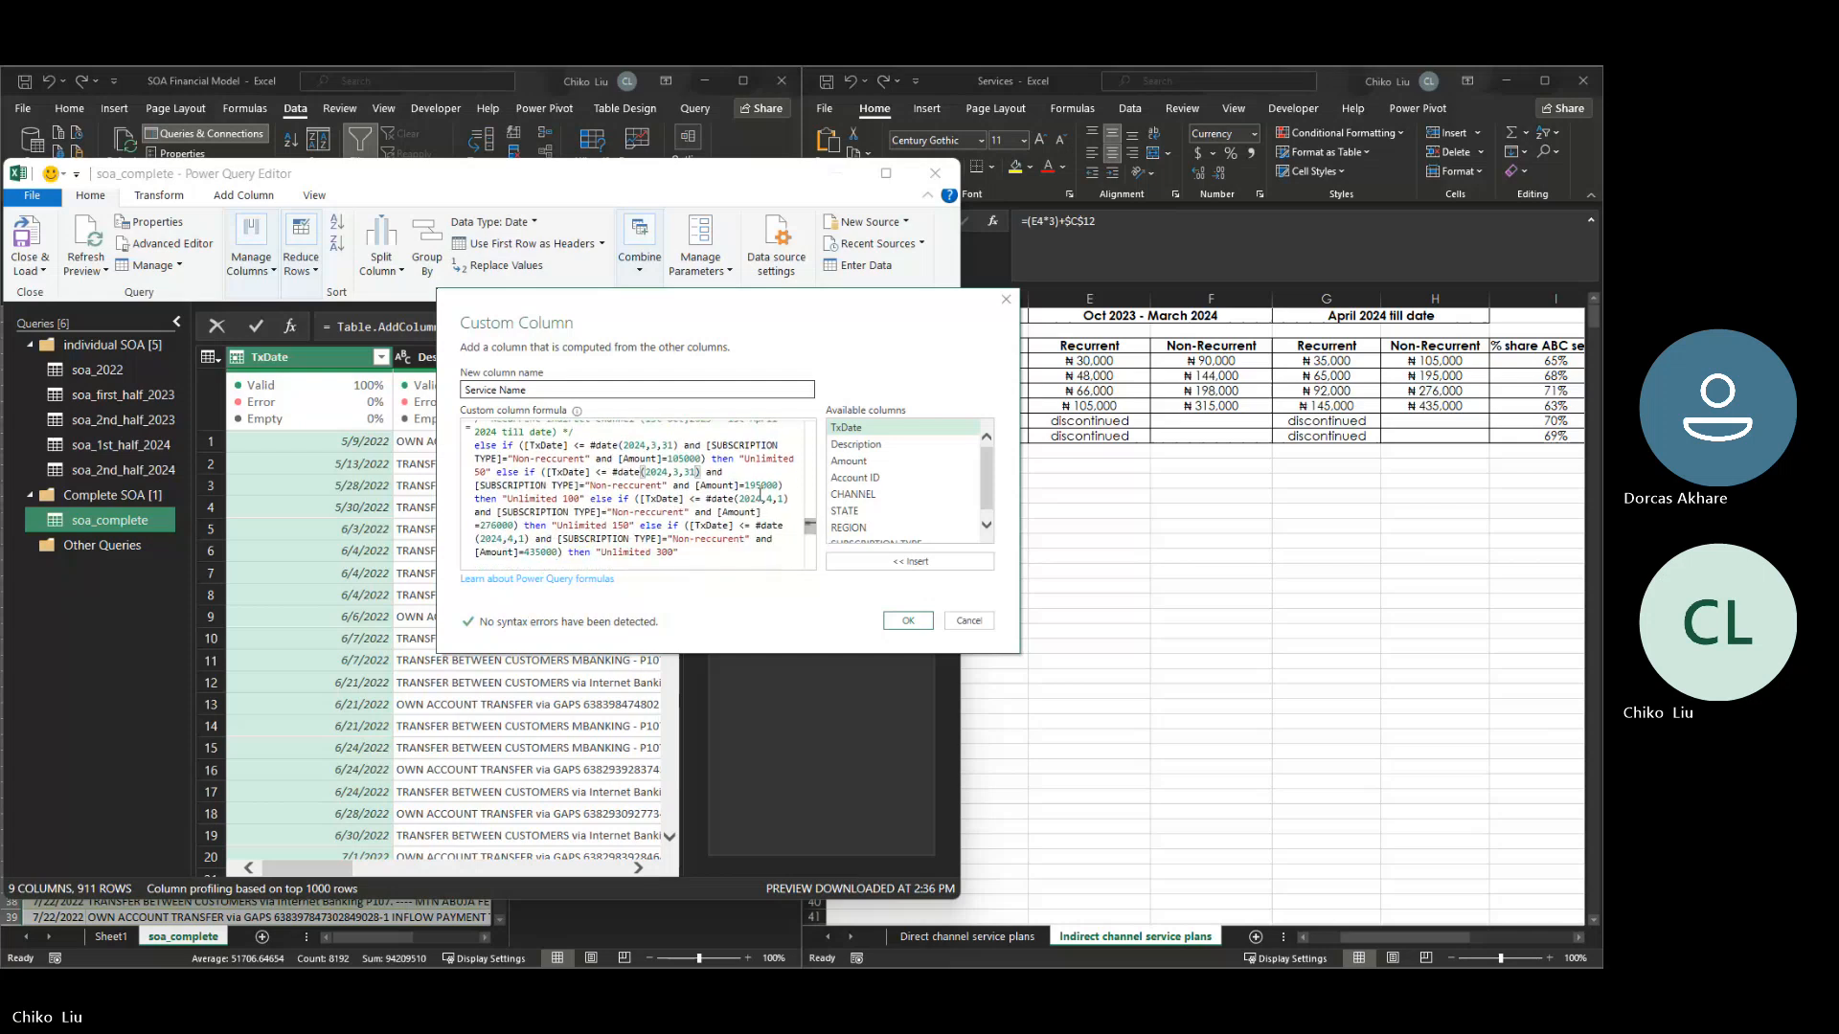
left_click_drag(782, 498, 767, 499)
type("3,31")
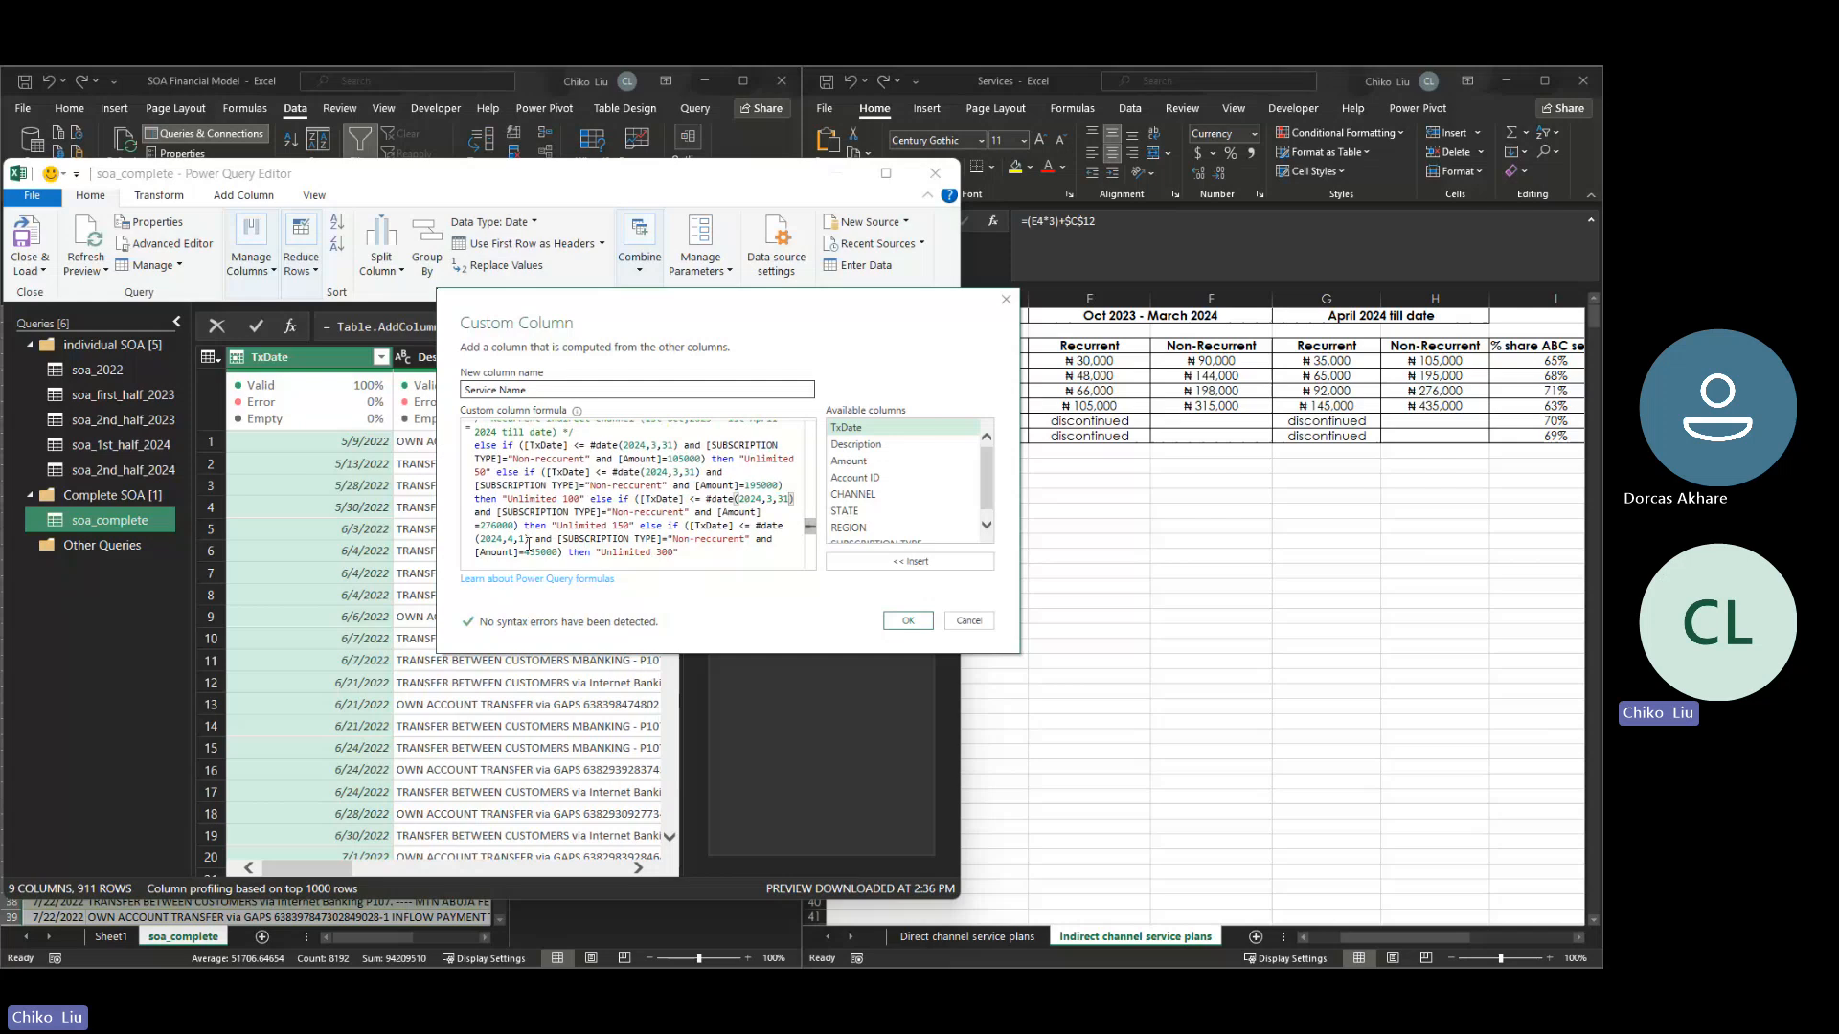
left_click_drag(525, 543, 509, 541)
type("3,31")
left_click(538, 459)
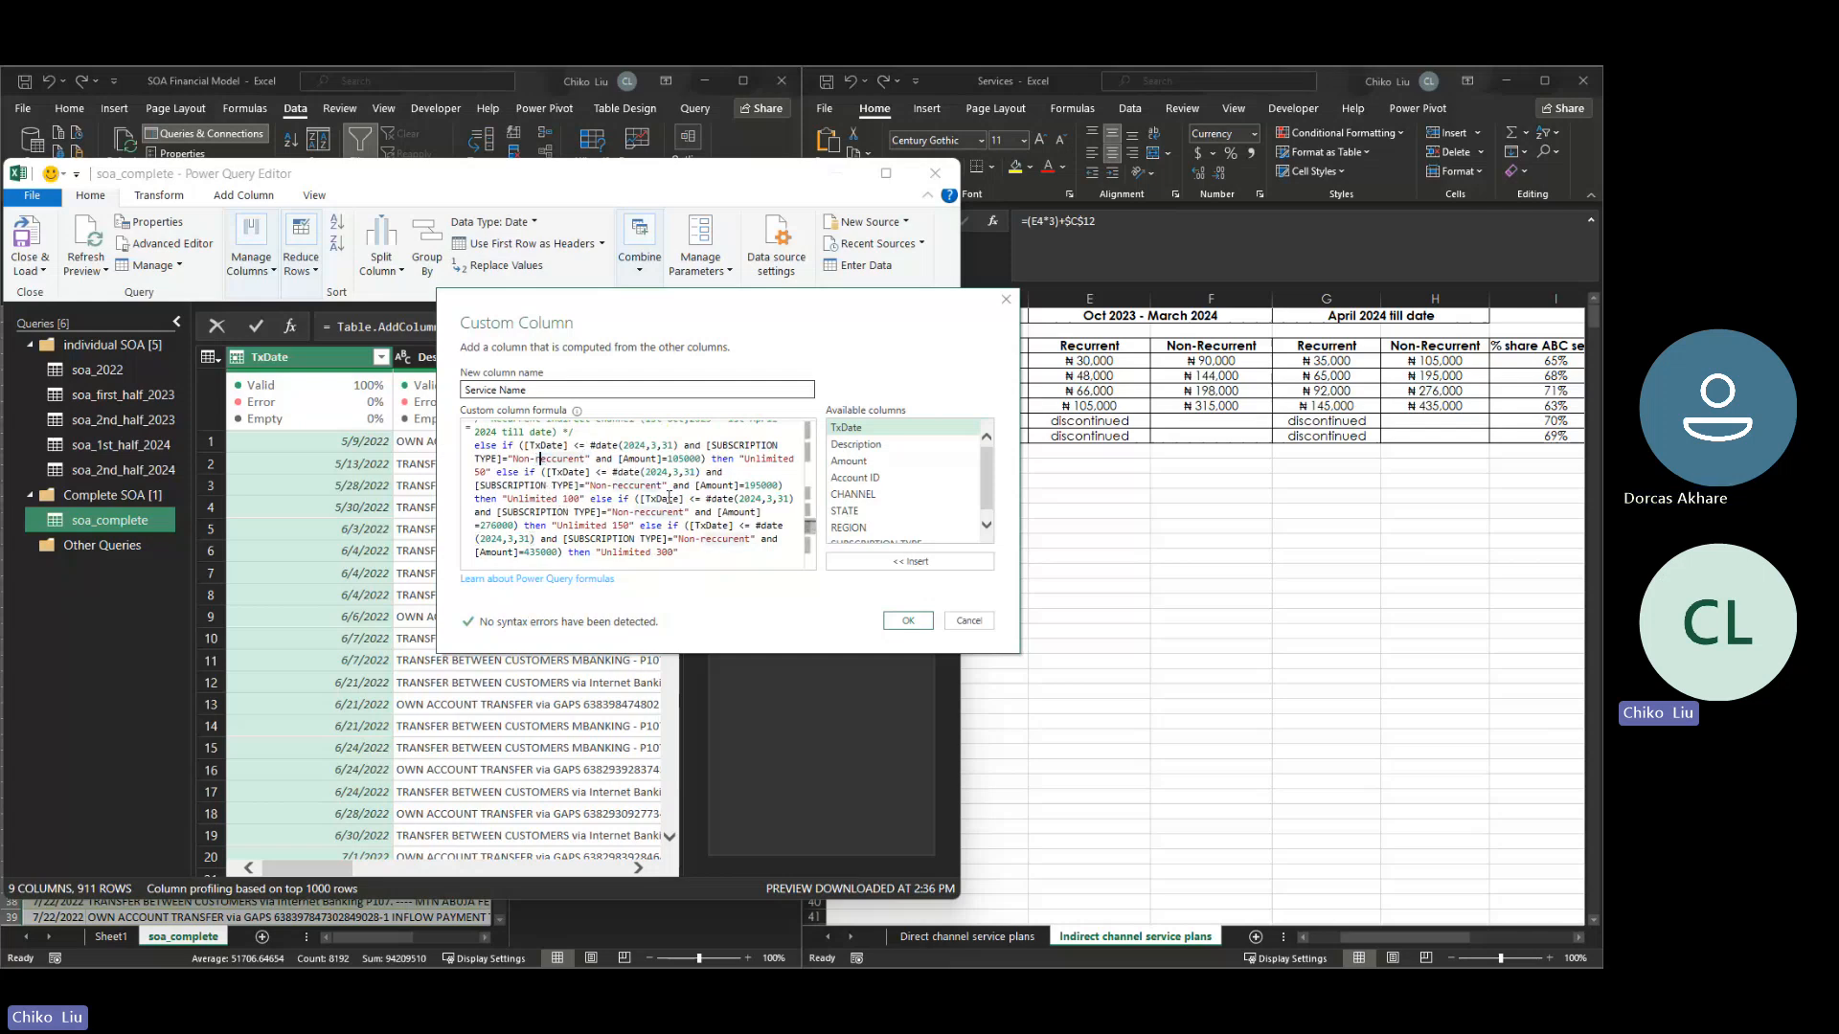
- Delete the whole Recurrent indirect channel block, comment included, and the extra blank lines it leaves behind
left_click_drag(679, 552, 473, 482)
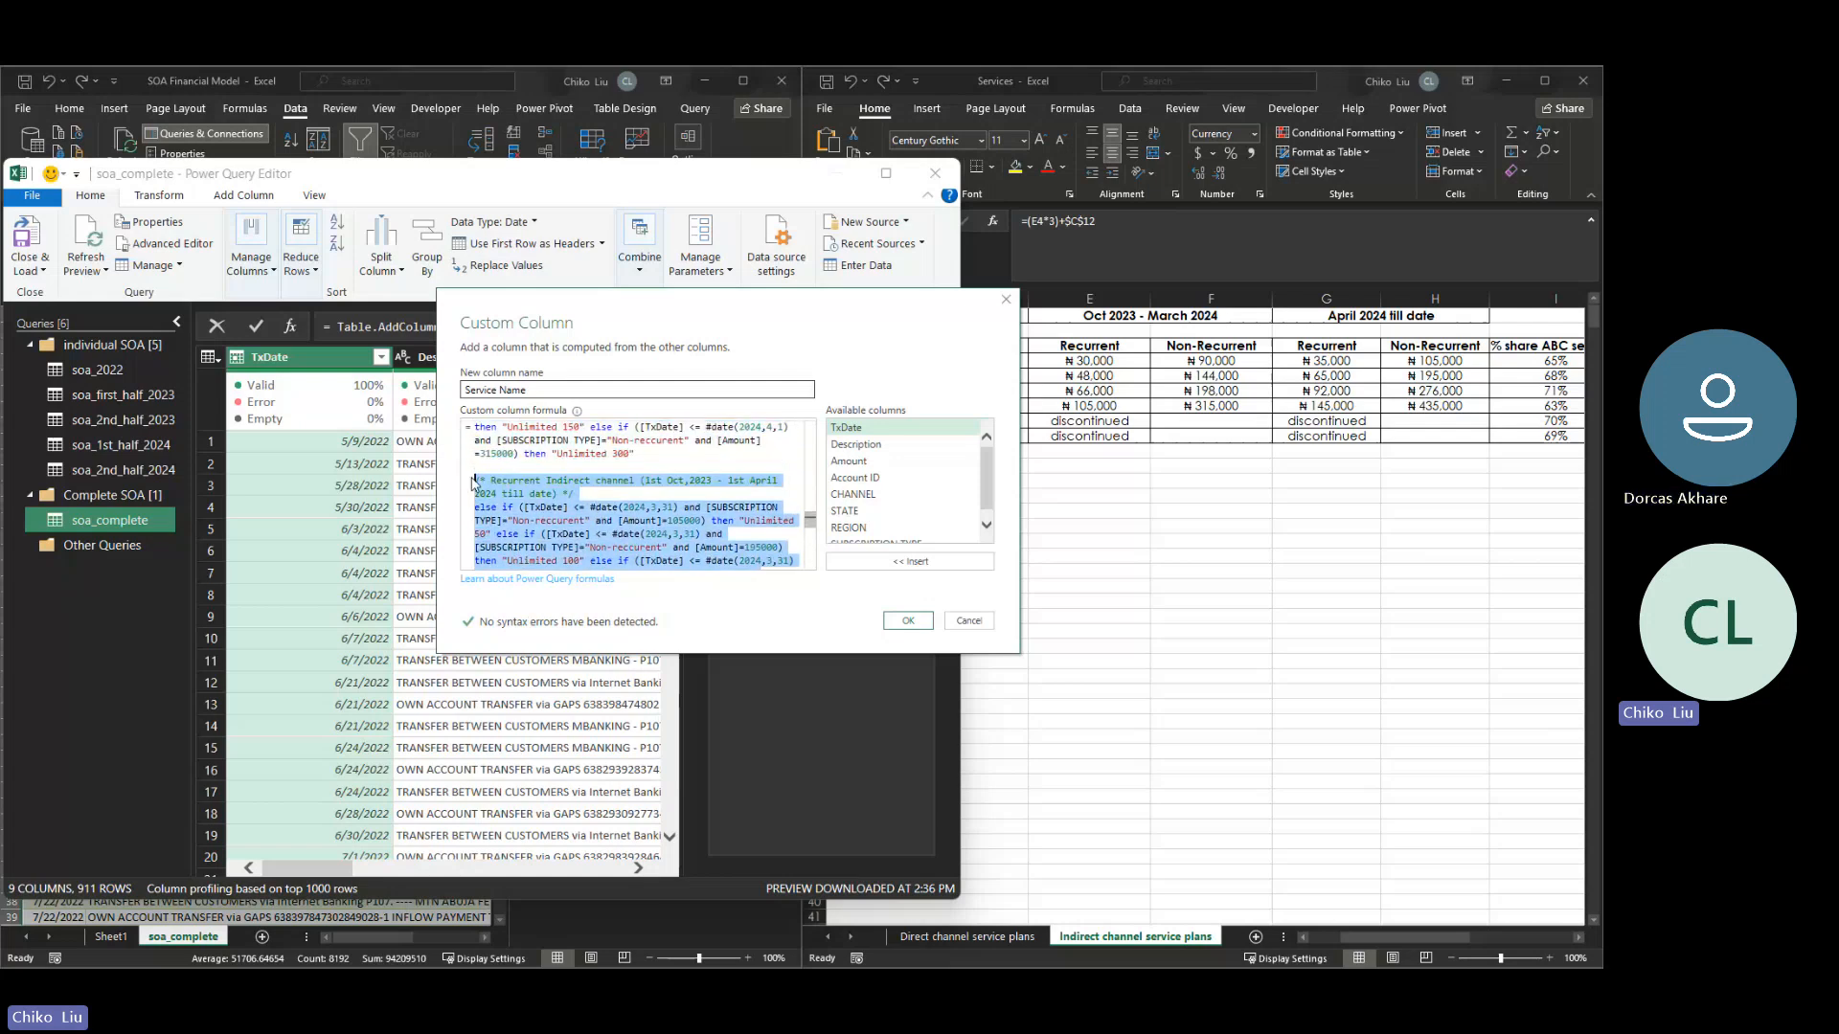
key("Delete")
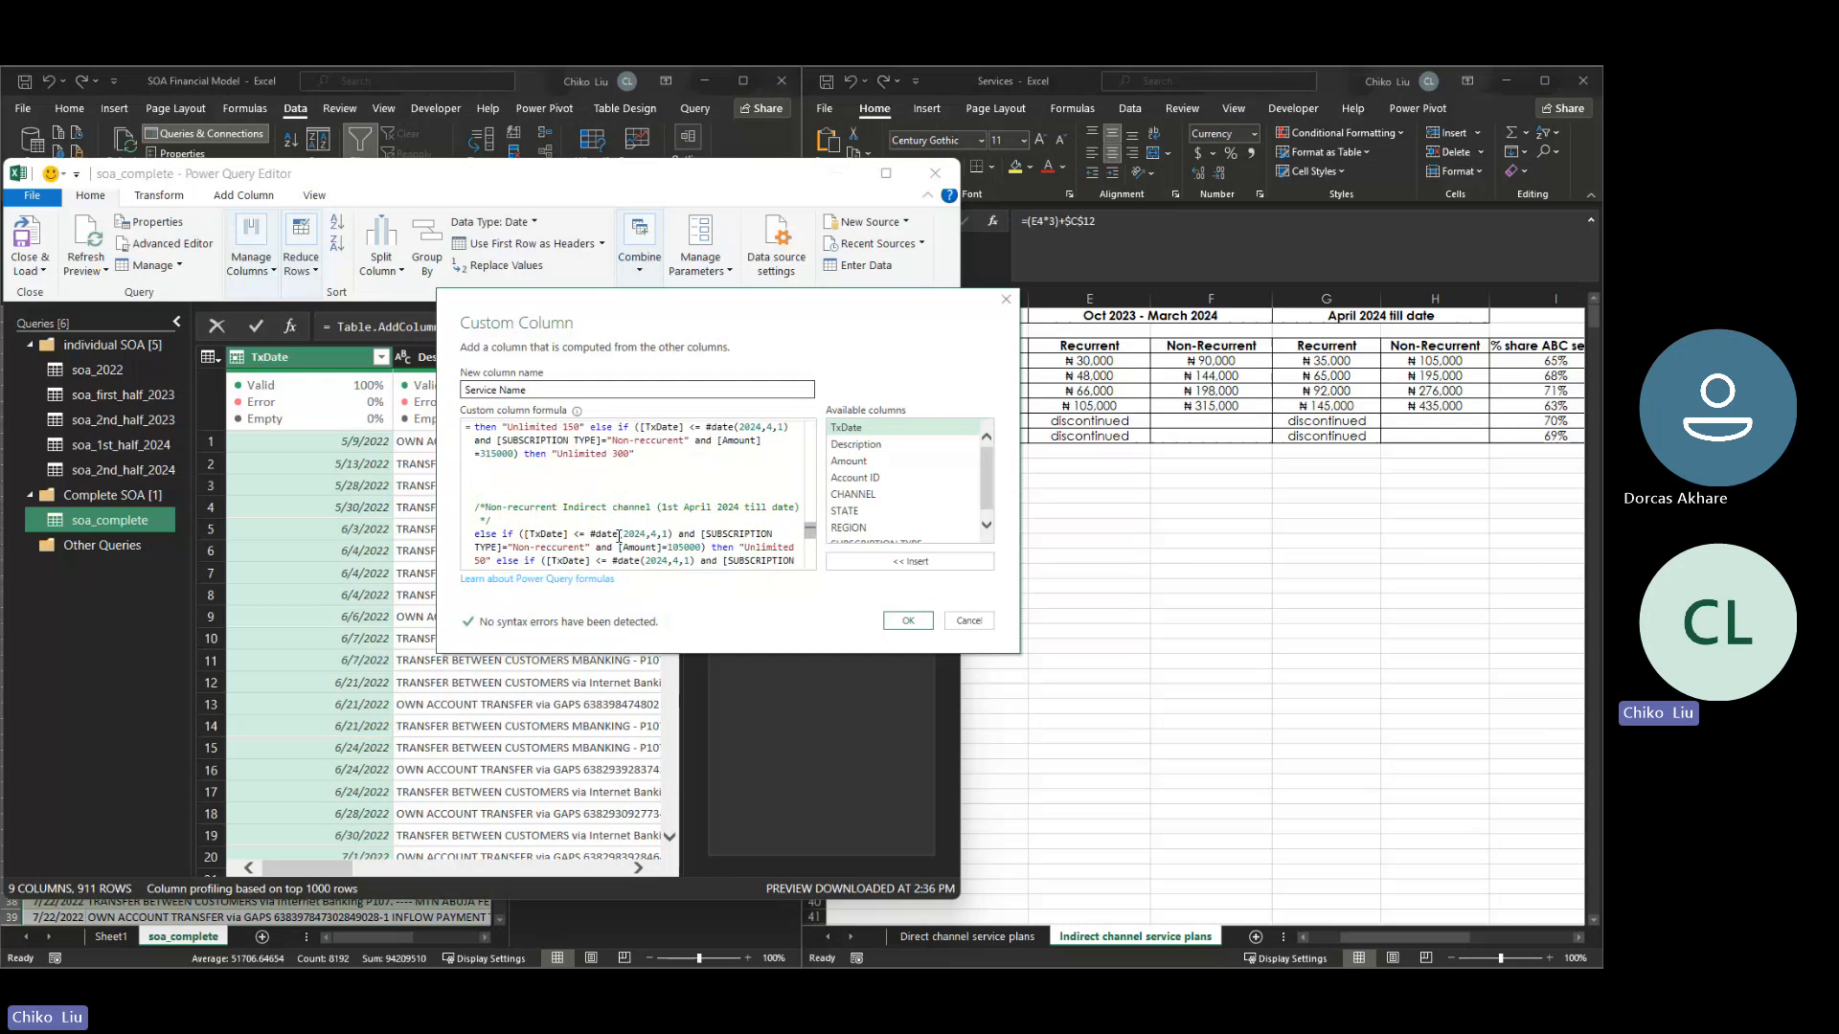
key("Delete")
key("Delete")
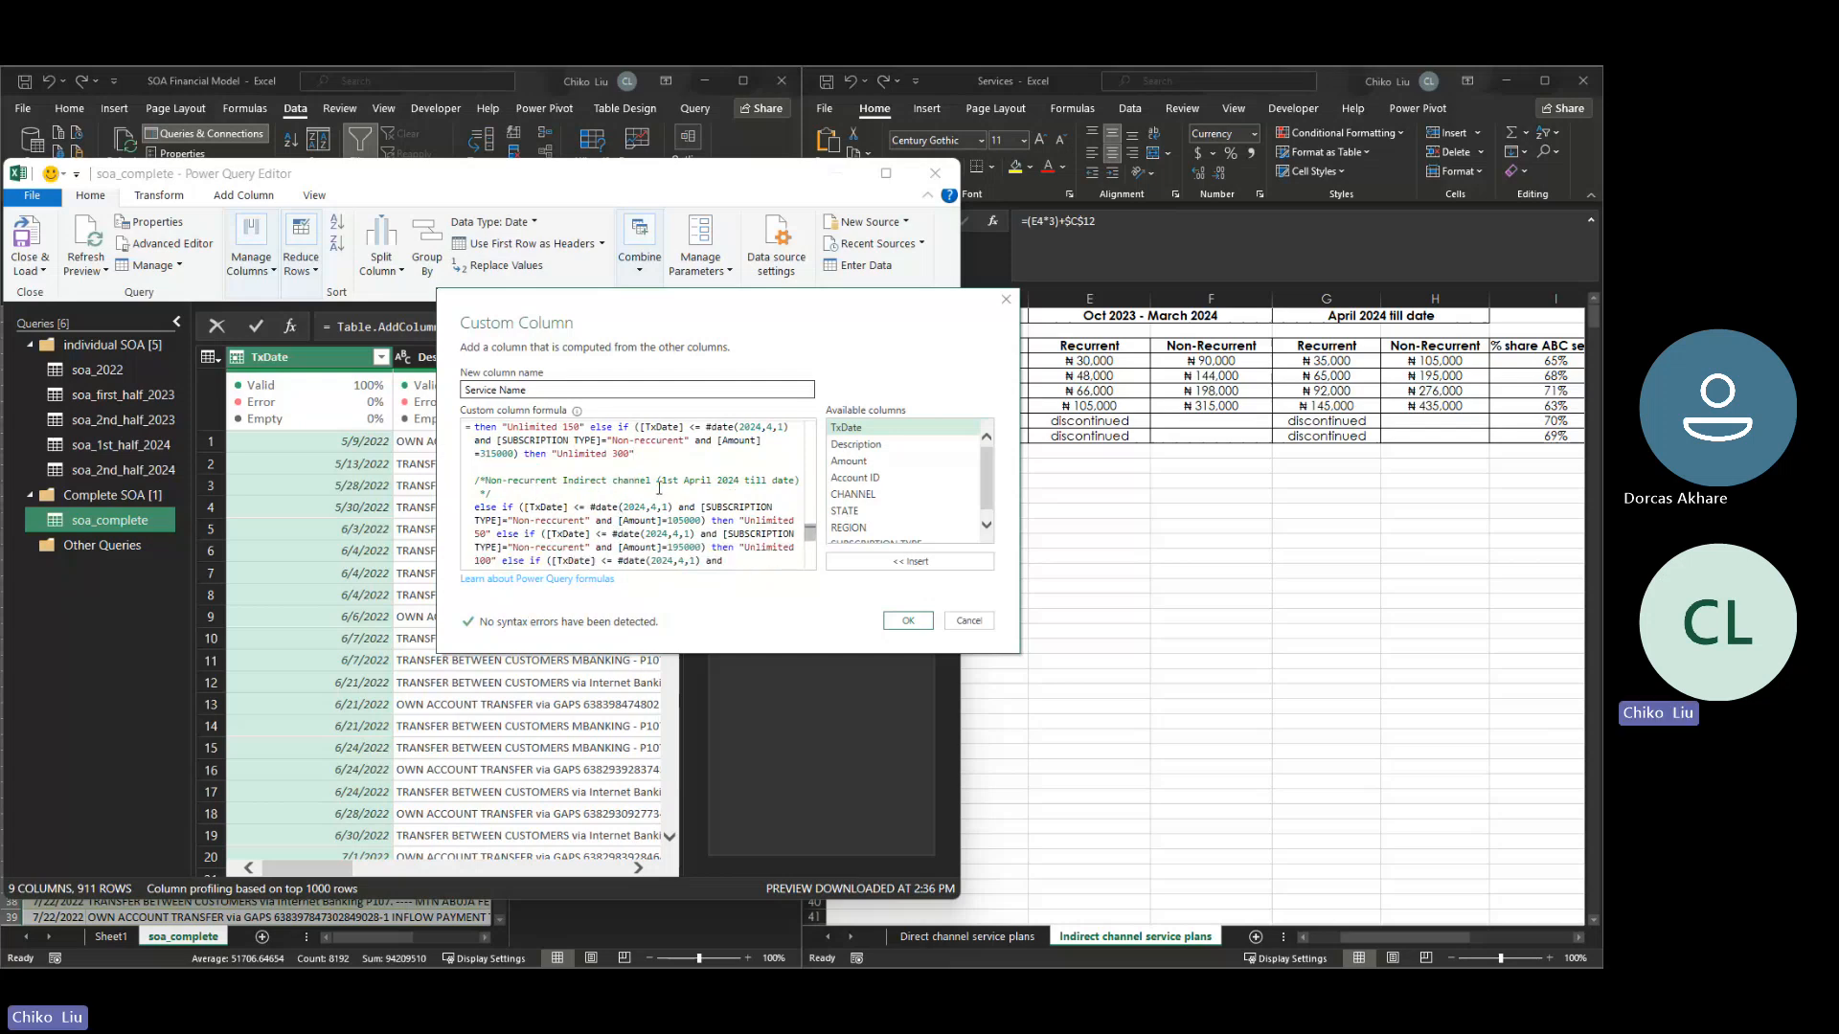
- Apply the edited Service Name column formula and load the soa_complete query back into the workbook
left_click_drag(811, 535, 819, 522)
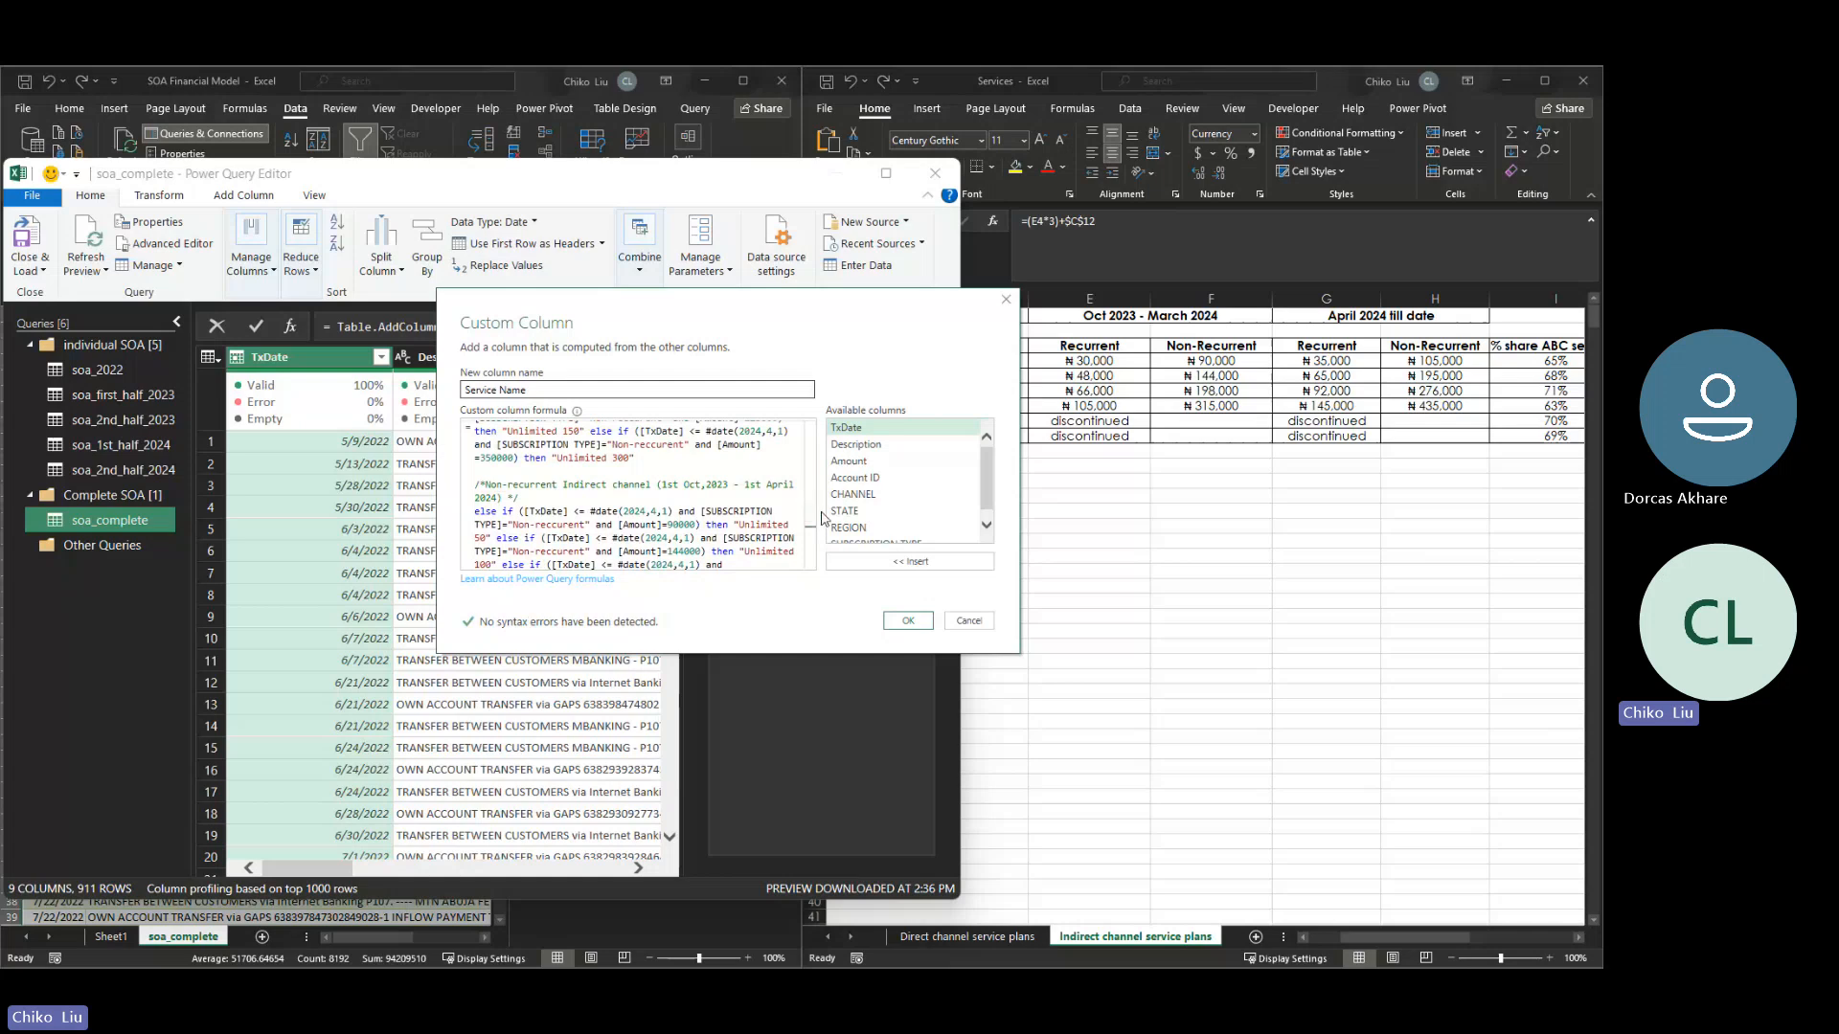
left_click_drag(877, 317, 777, 298)
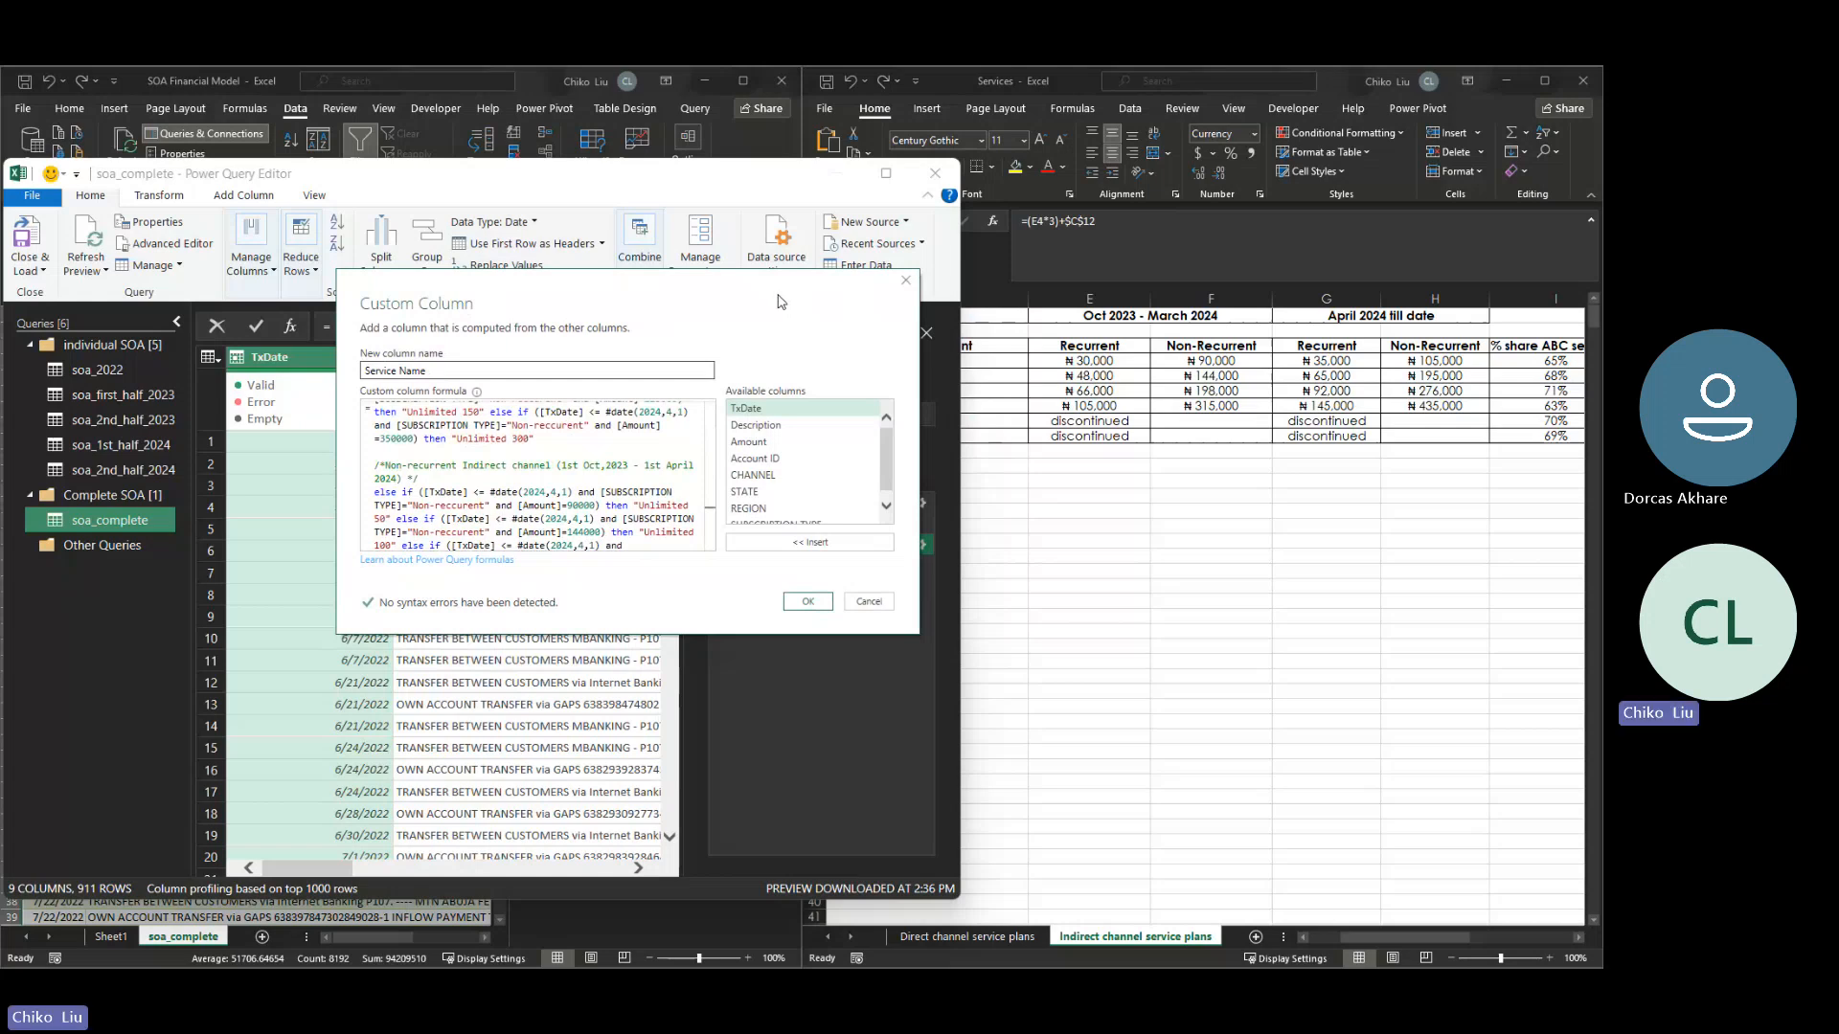
left_click(804, 603)
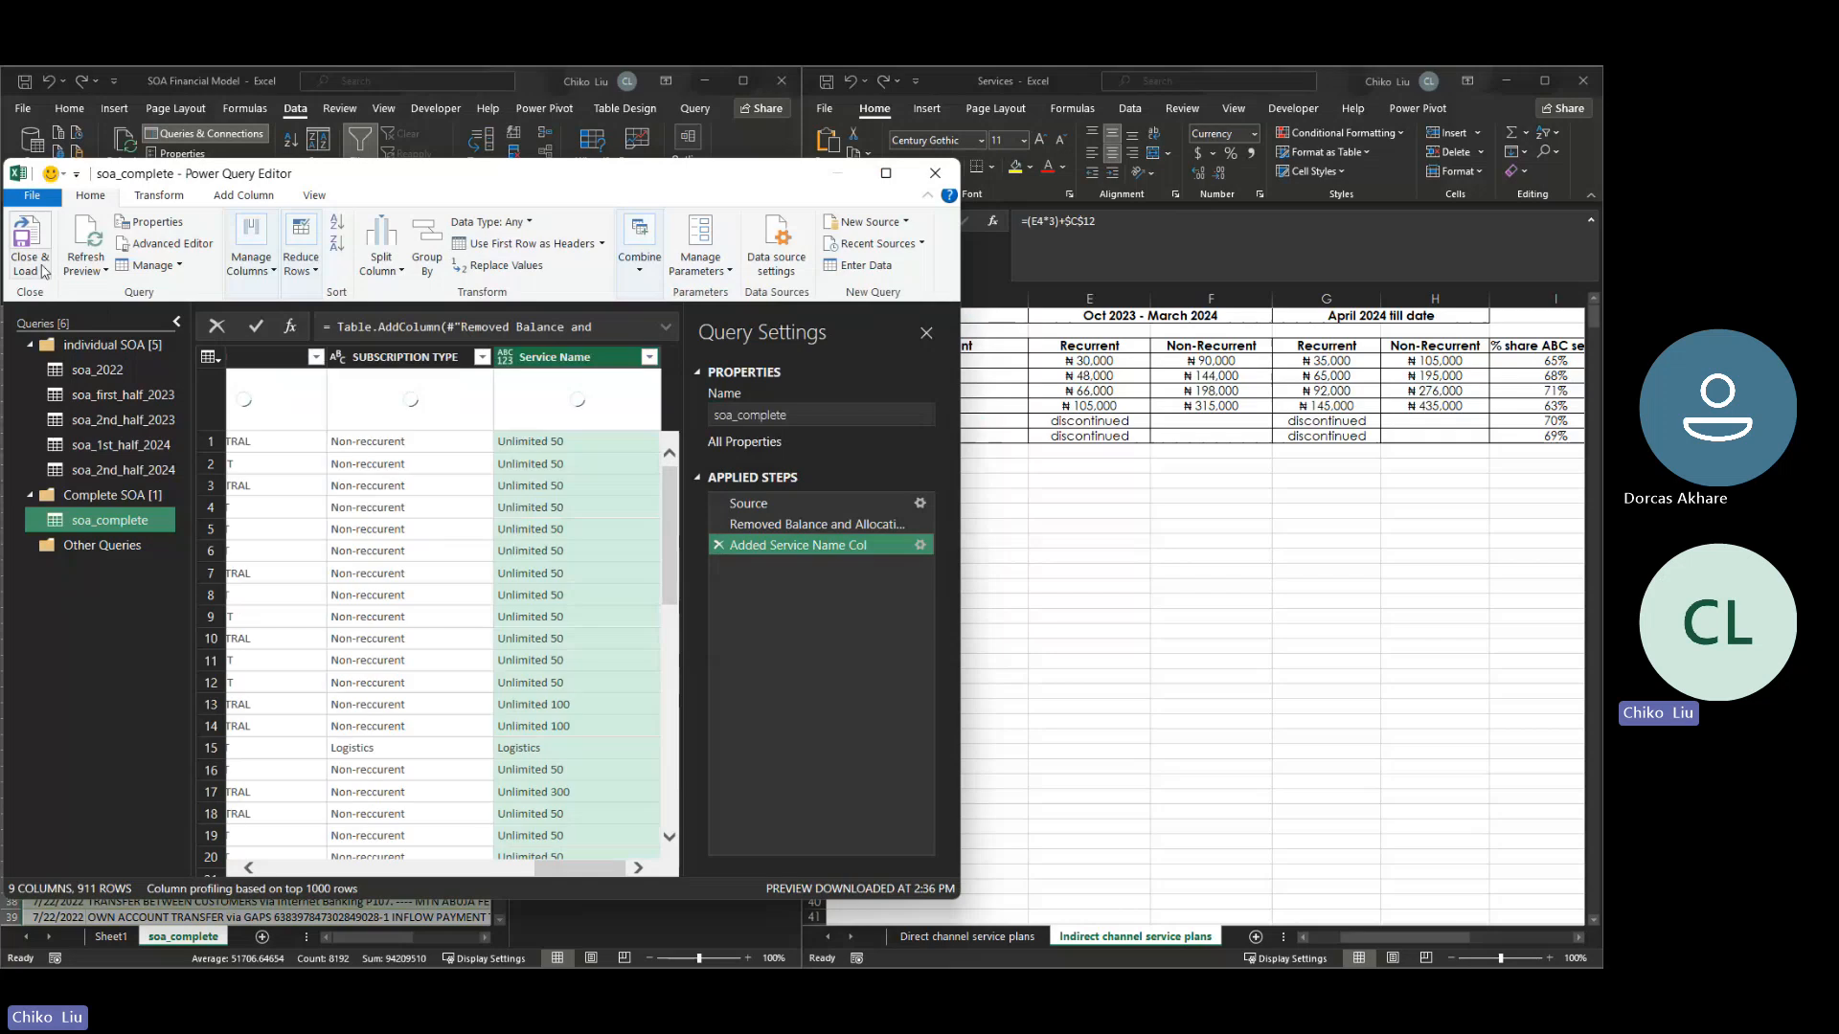
left_click(26, 239)
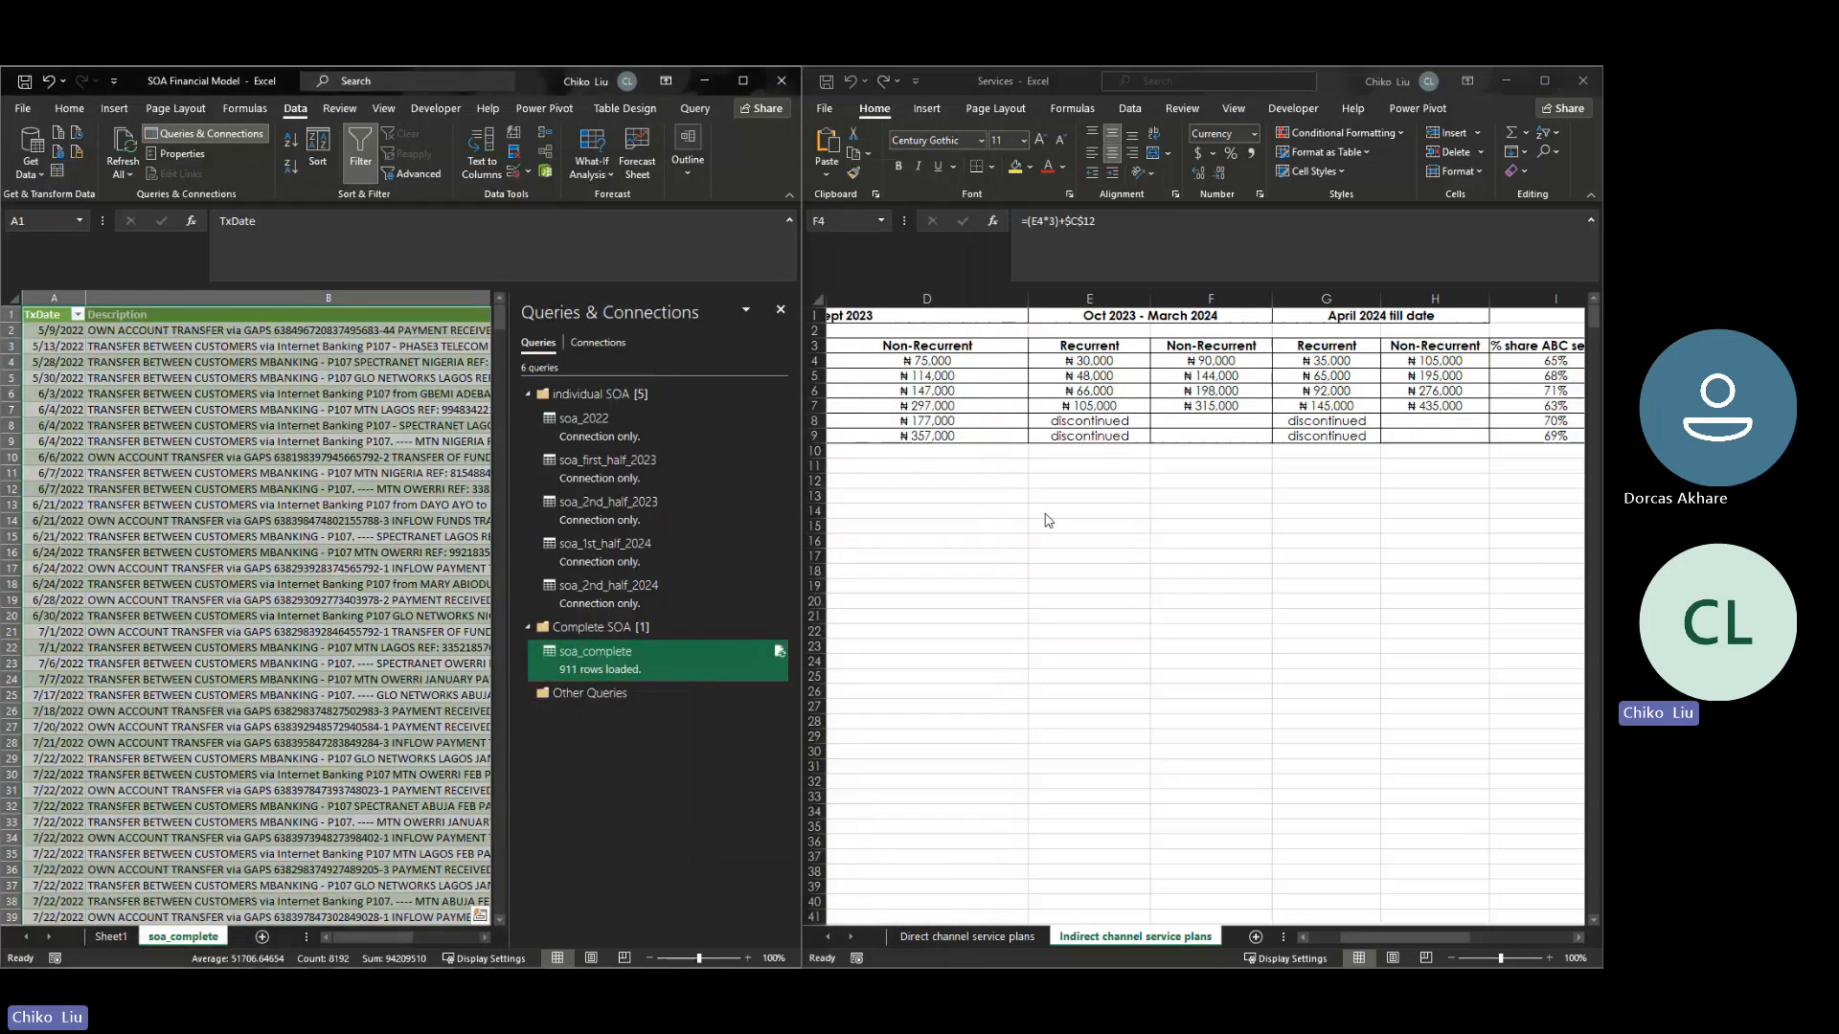
- Review the direct channel plans' recurrent and non-recurrent prices for Oct 2023 - March 2024 and April 2024 till date in the Services workbook
left_click(913, 938)
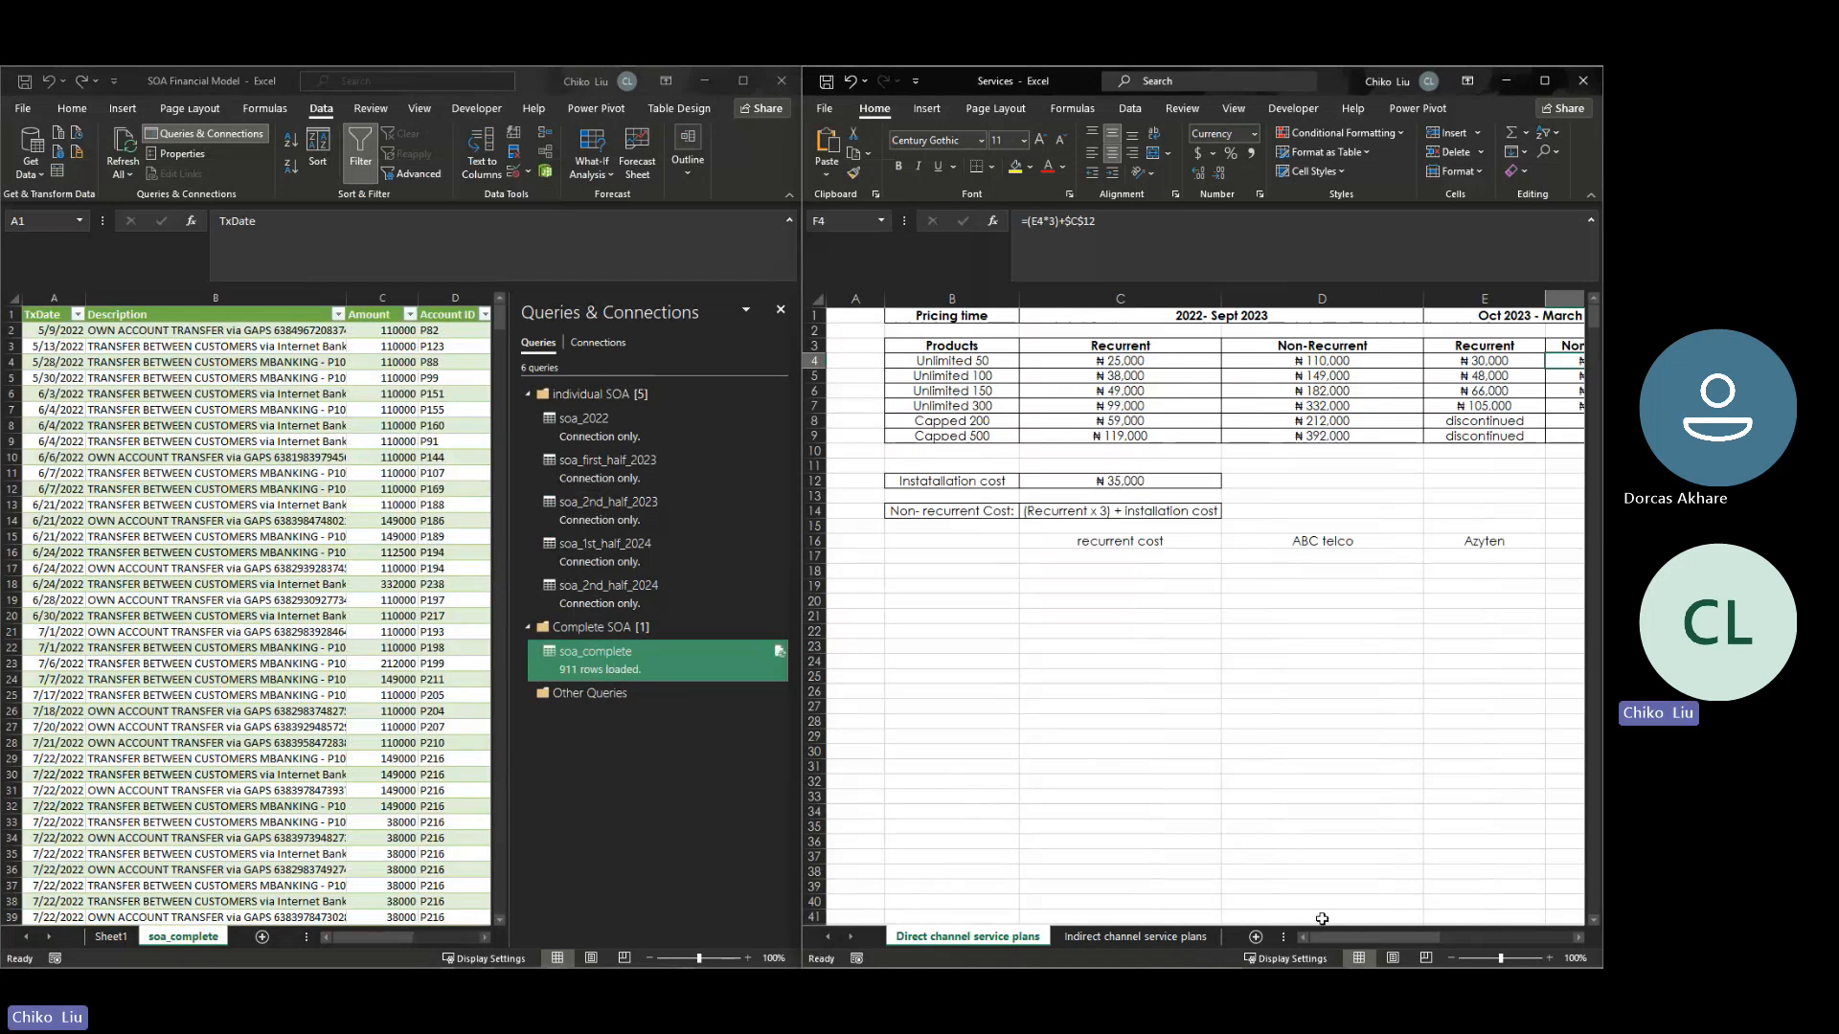
left_click_drag(1327, 936, 1368, 938)
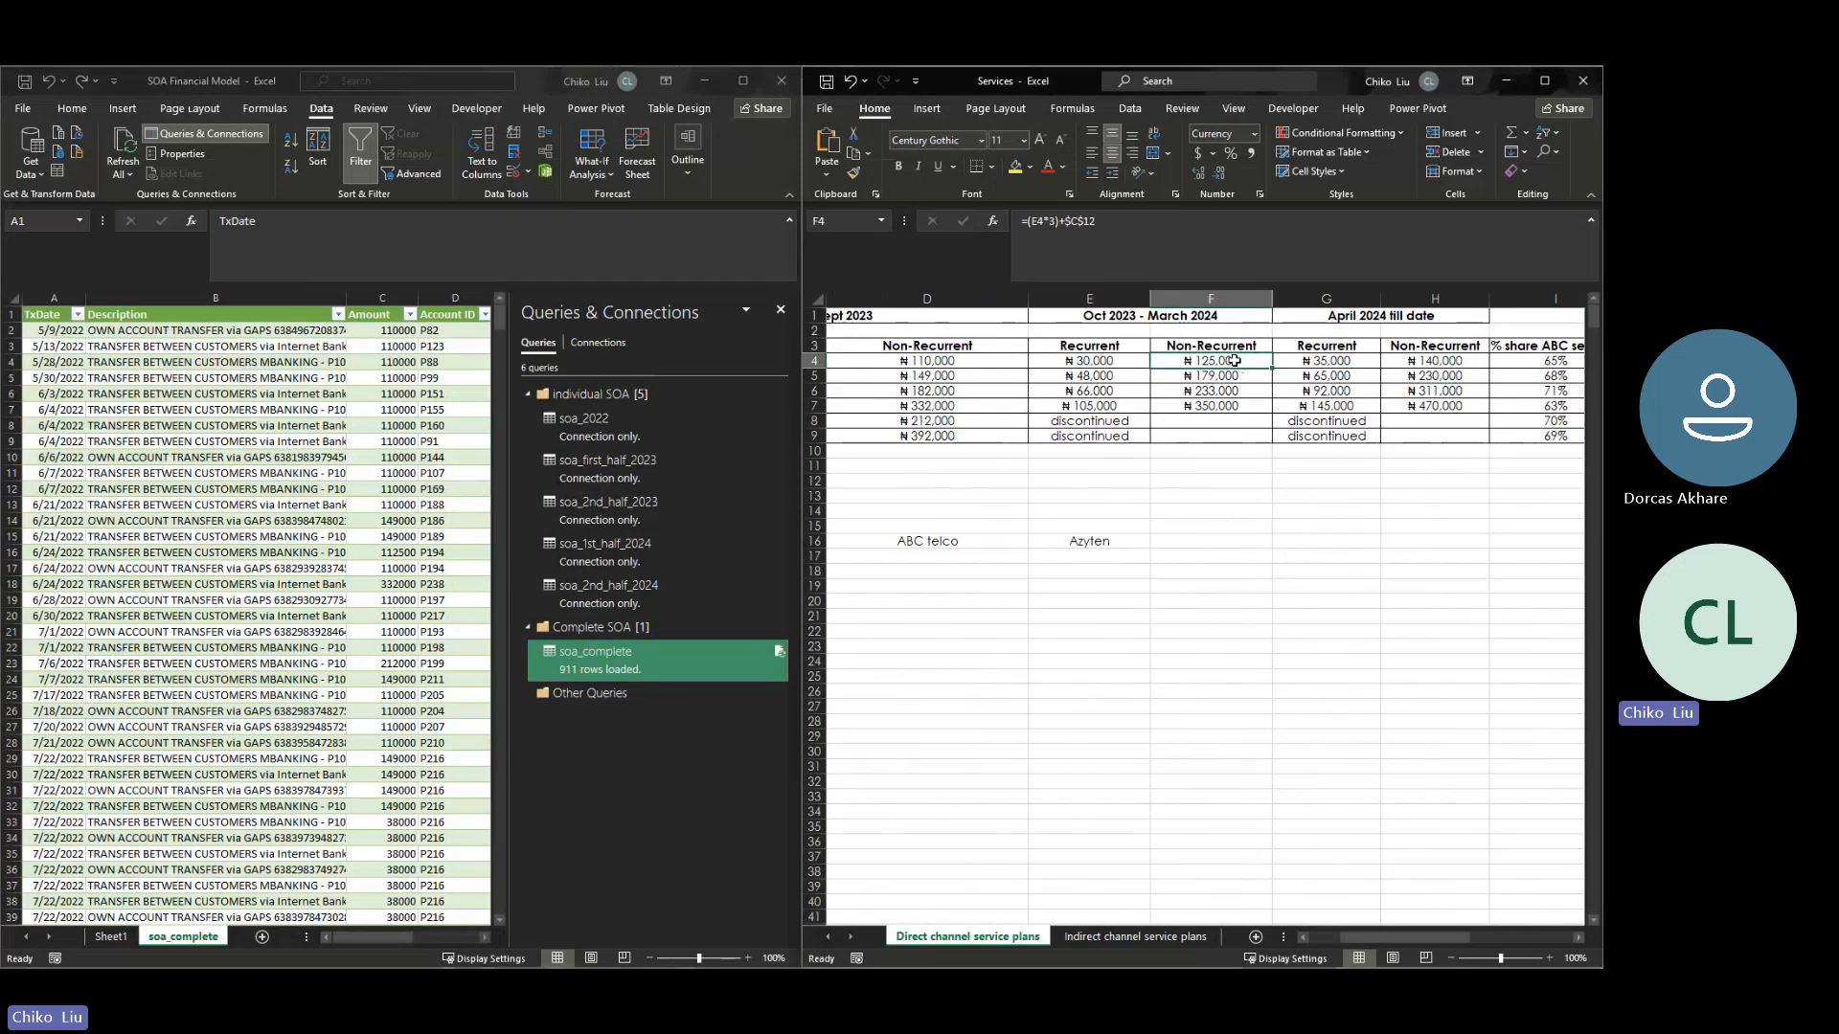
left_click_drag(1235, 362, 1241, 403)
left_click_drag(1437, 362, 1436, 406)
left_click_drag(1310, 361, 1320, 407)
left_click(1120, 360)
left_click_drag(1121, 360, 1106, 406)
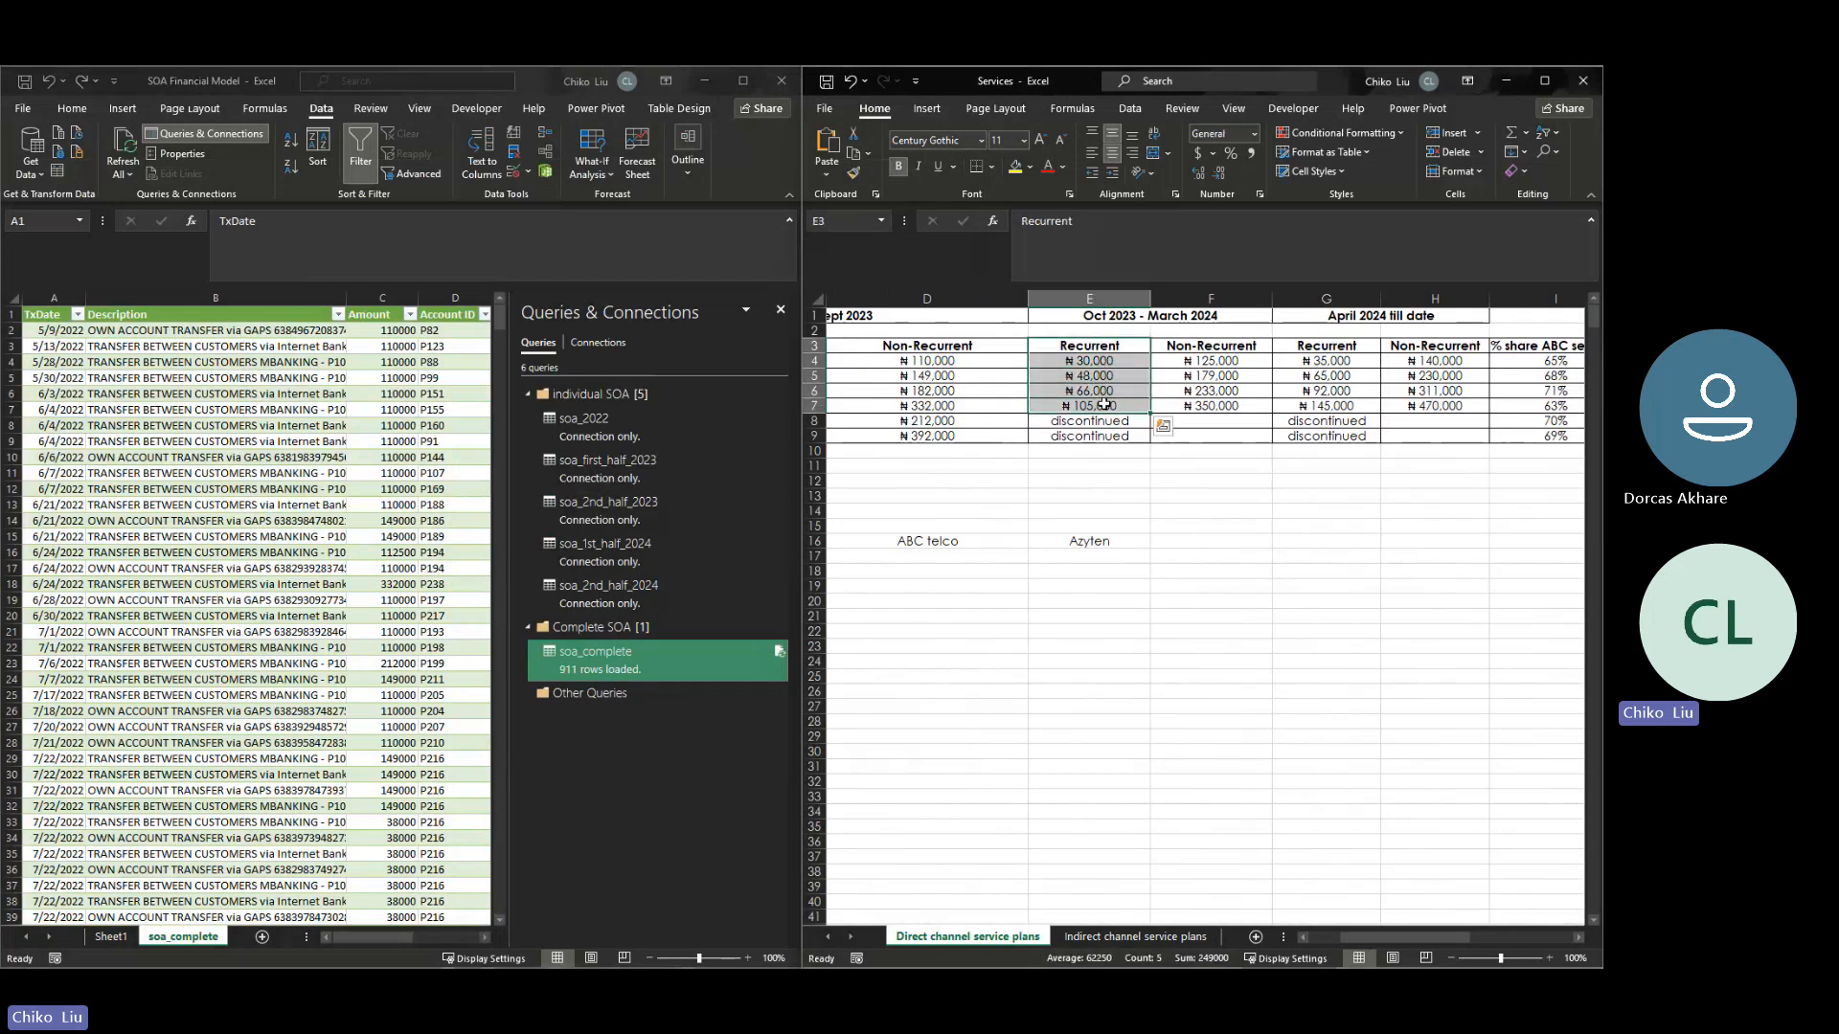
left_click_drag(1315, 347, 1400, 406)
- Reopen the soa_complete query for editing and open the Added Service Name Col formula at its last indirect channel block
left_click(624, 668)
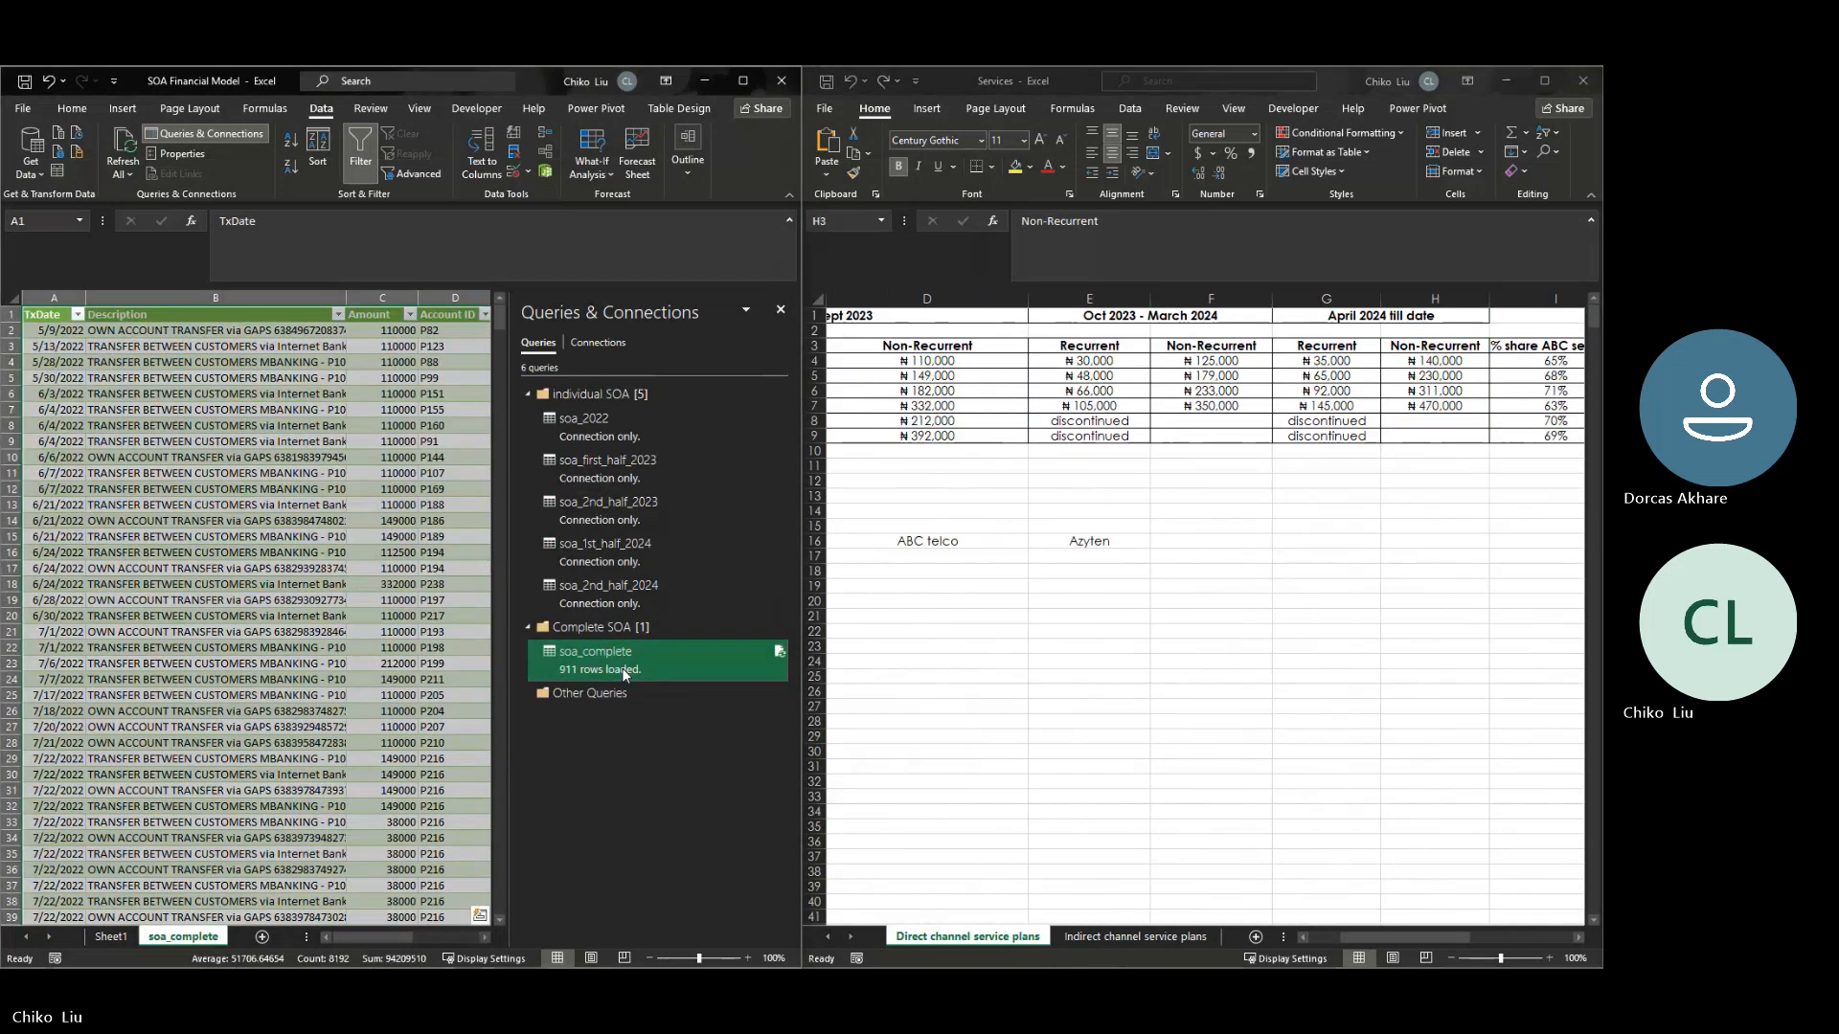
right_click(624, 670)
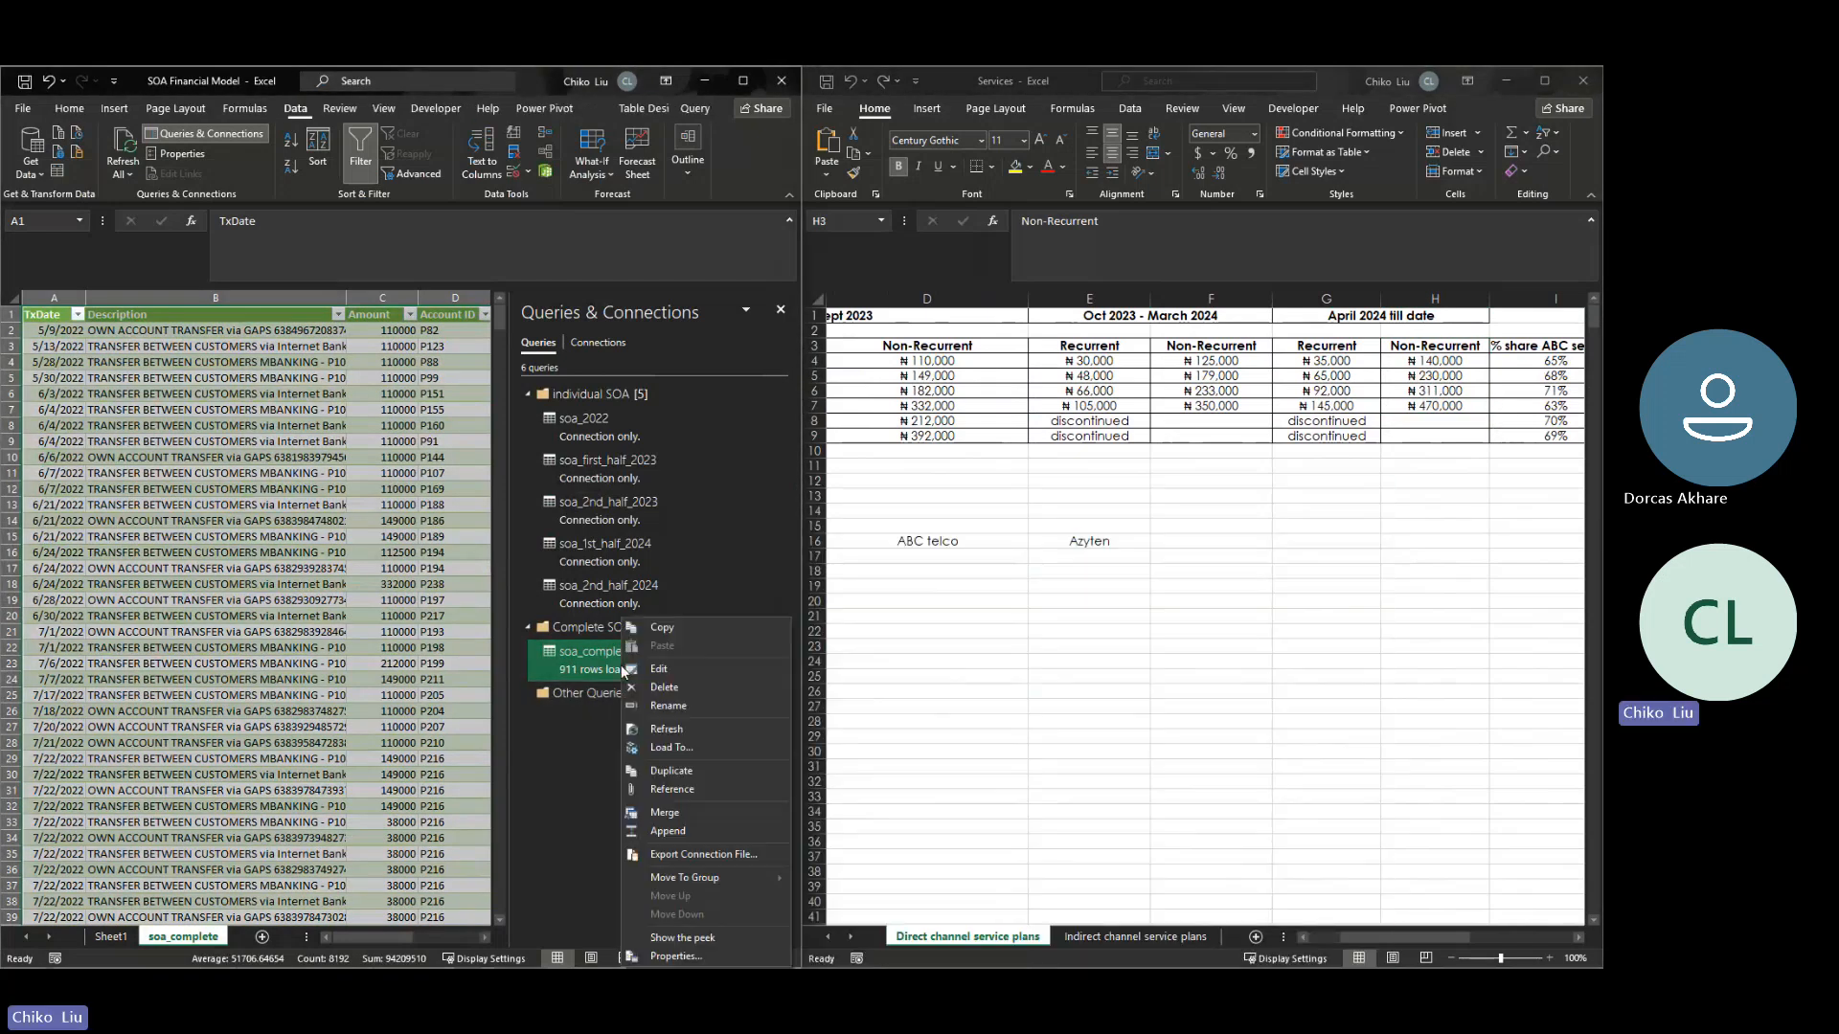
left_click(658, 669)
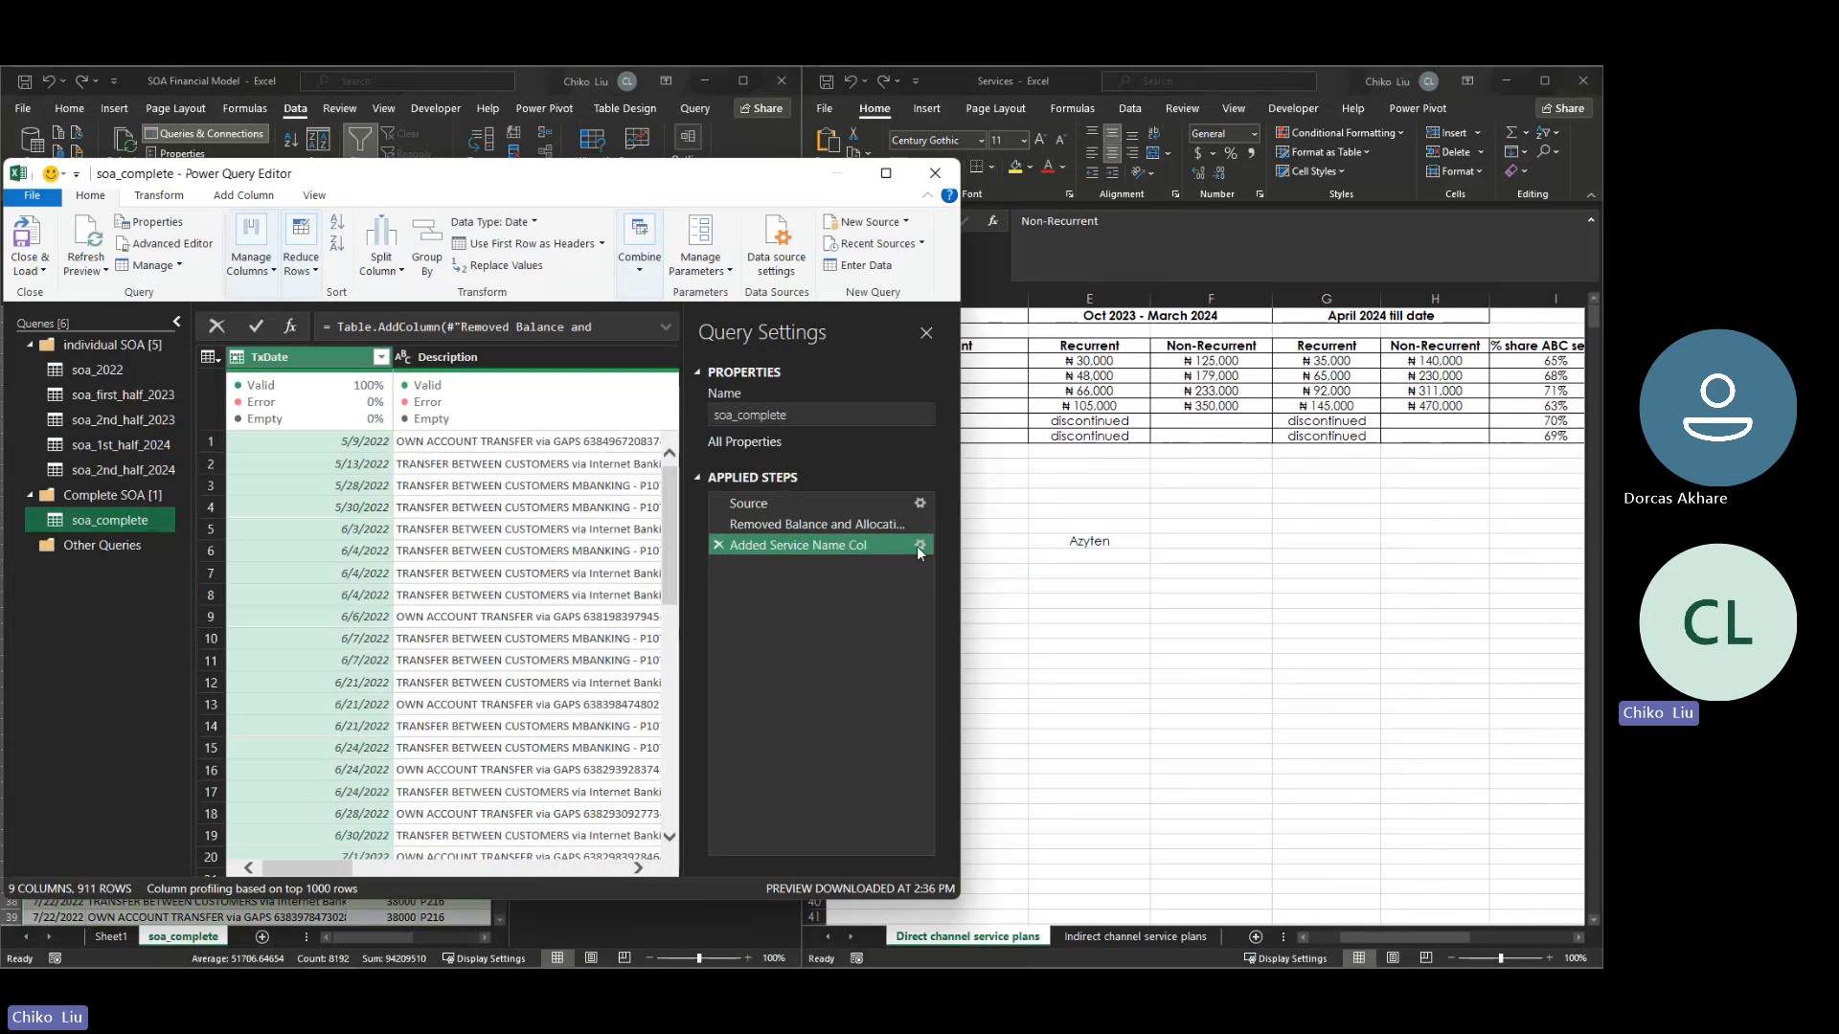
left_click(921, 545)
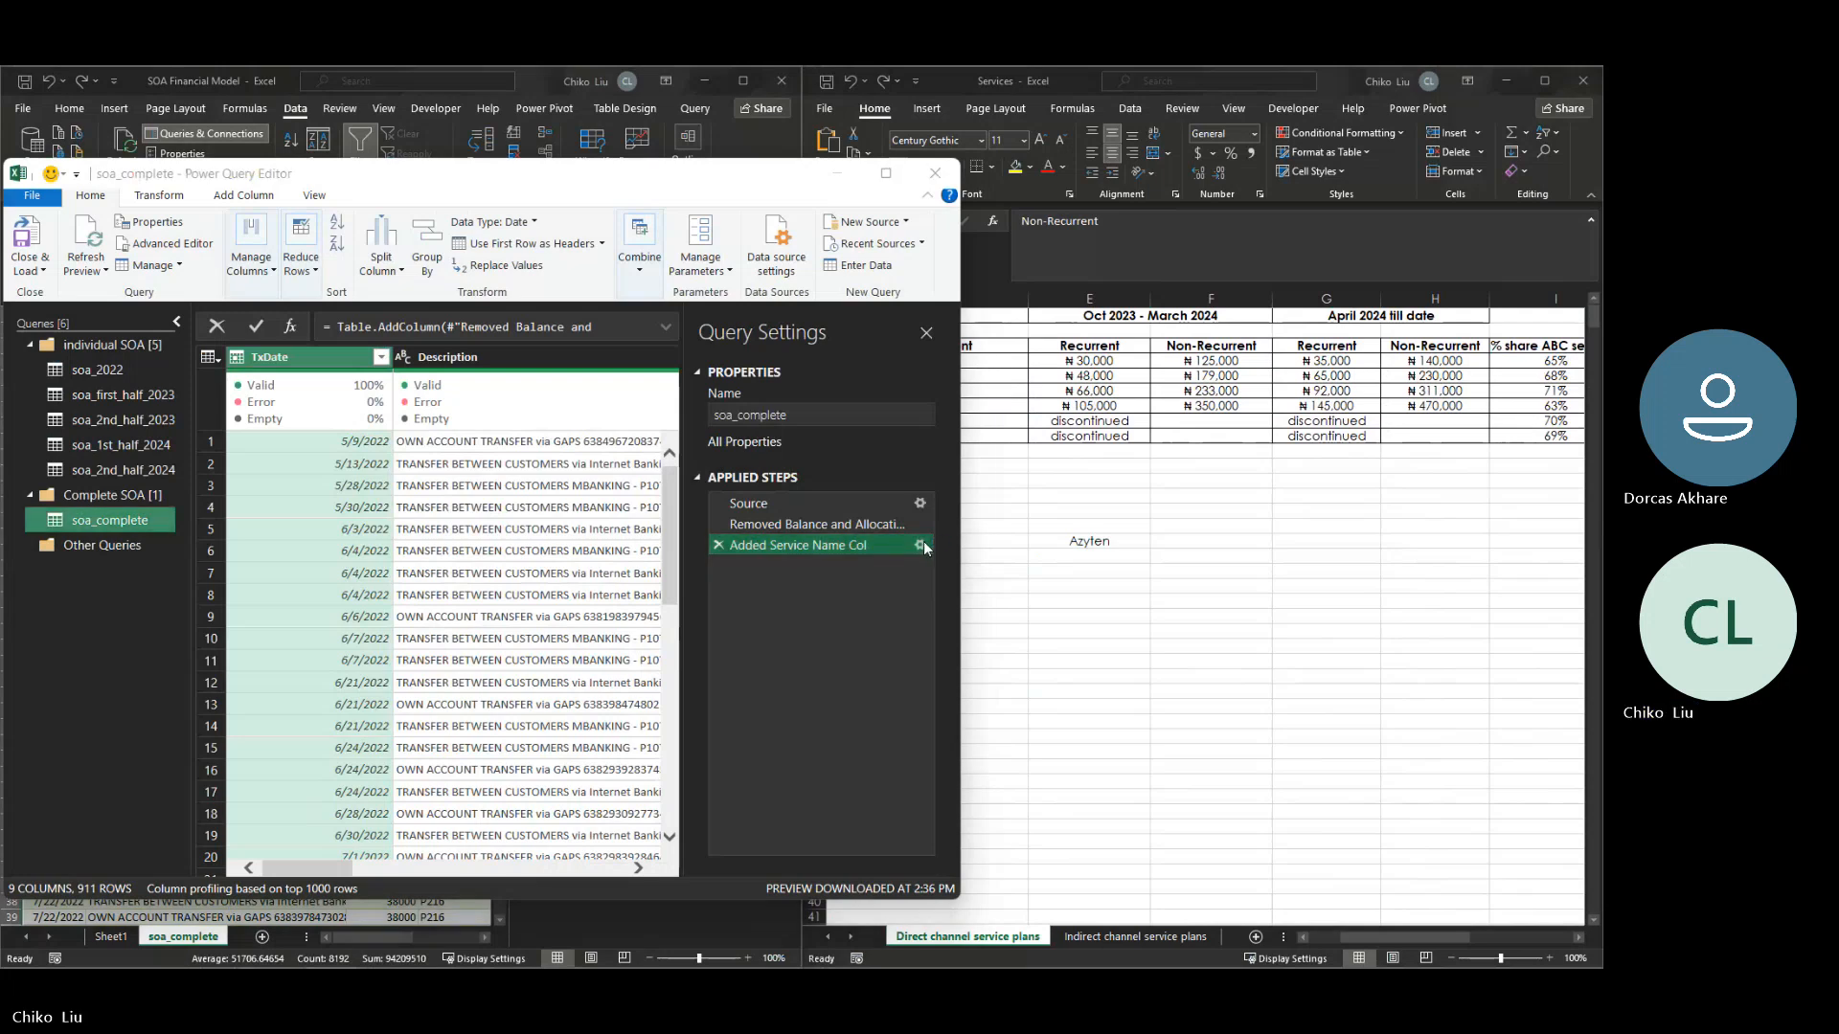
mouse_move(807, 437)
left_mouse_down()
mouse_move(808, 502)
mouse_move(817, 428)
left_mouse_up()
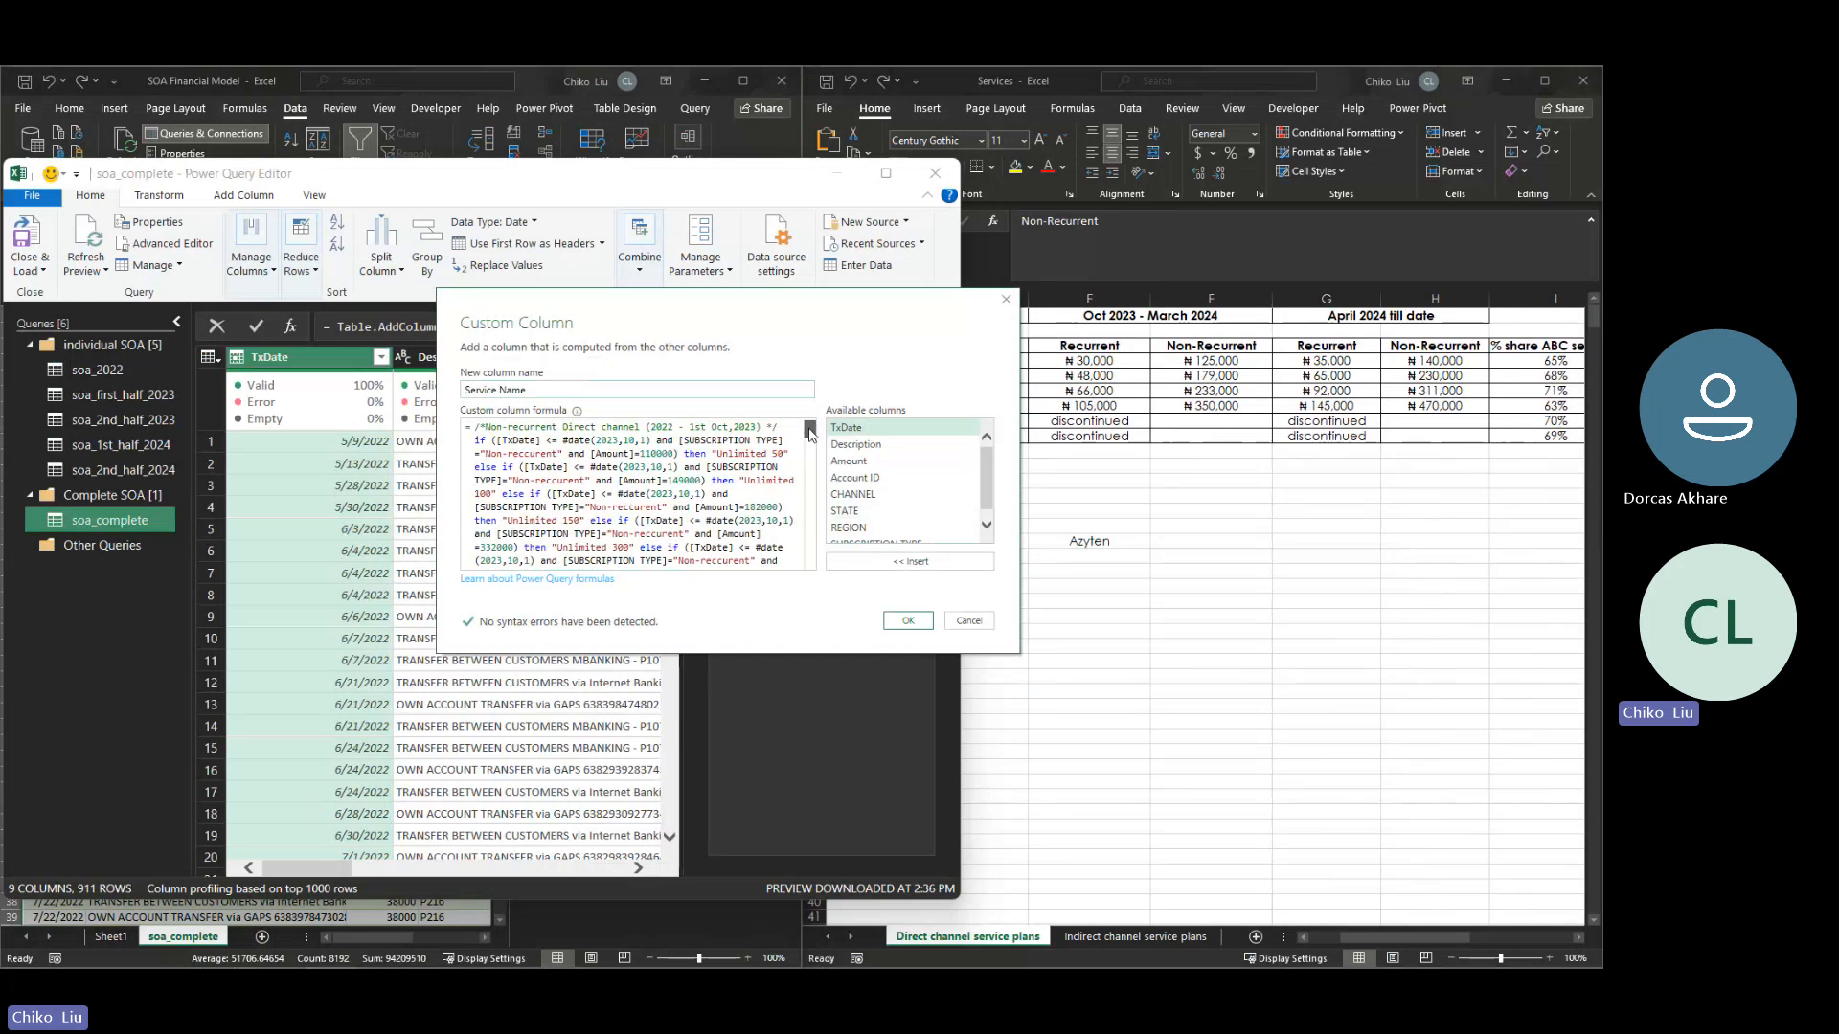
left_click_drag(809, 430, 809, 538)
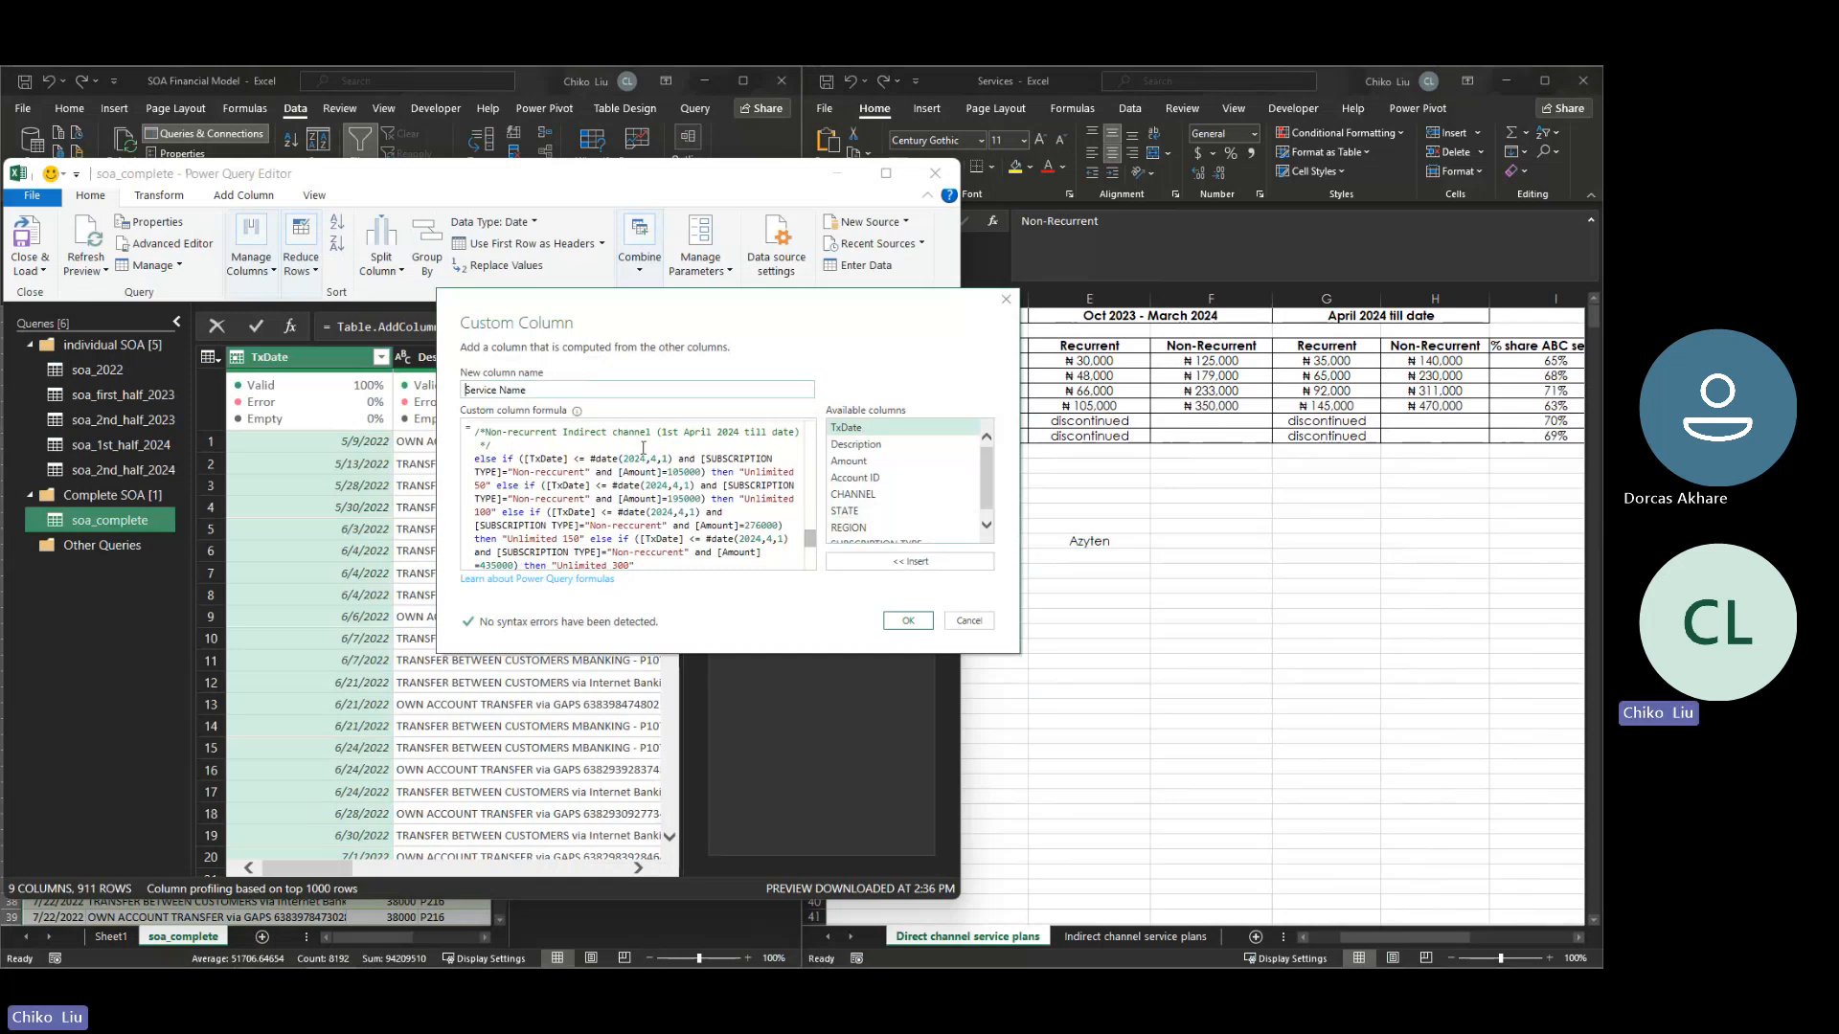
- Change the date operator to >= in the Unlimited 50 and Unlimited 100 conditions of the non-recurrent indirect April 2024 till date block
left_click(579, 461)
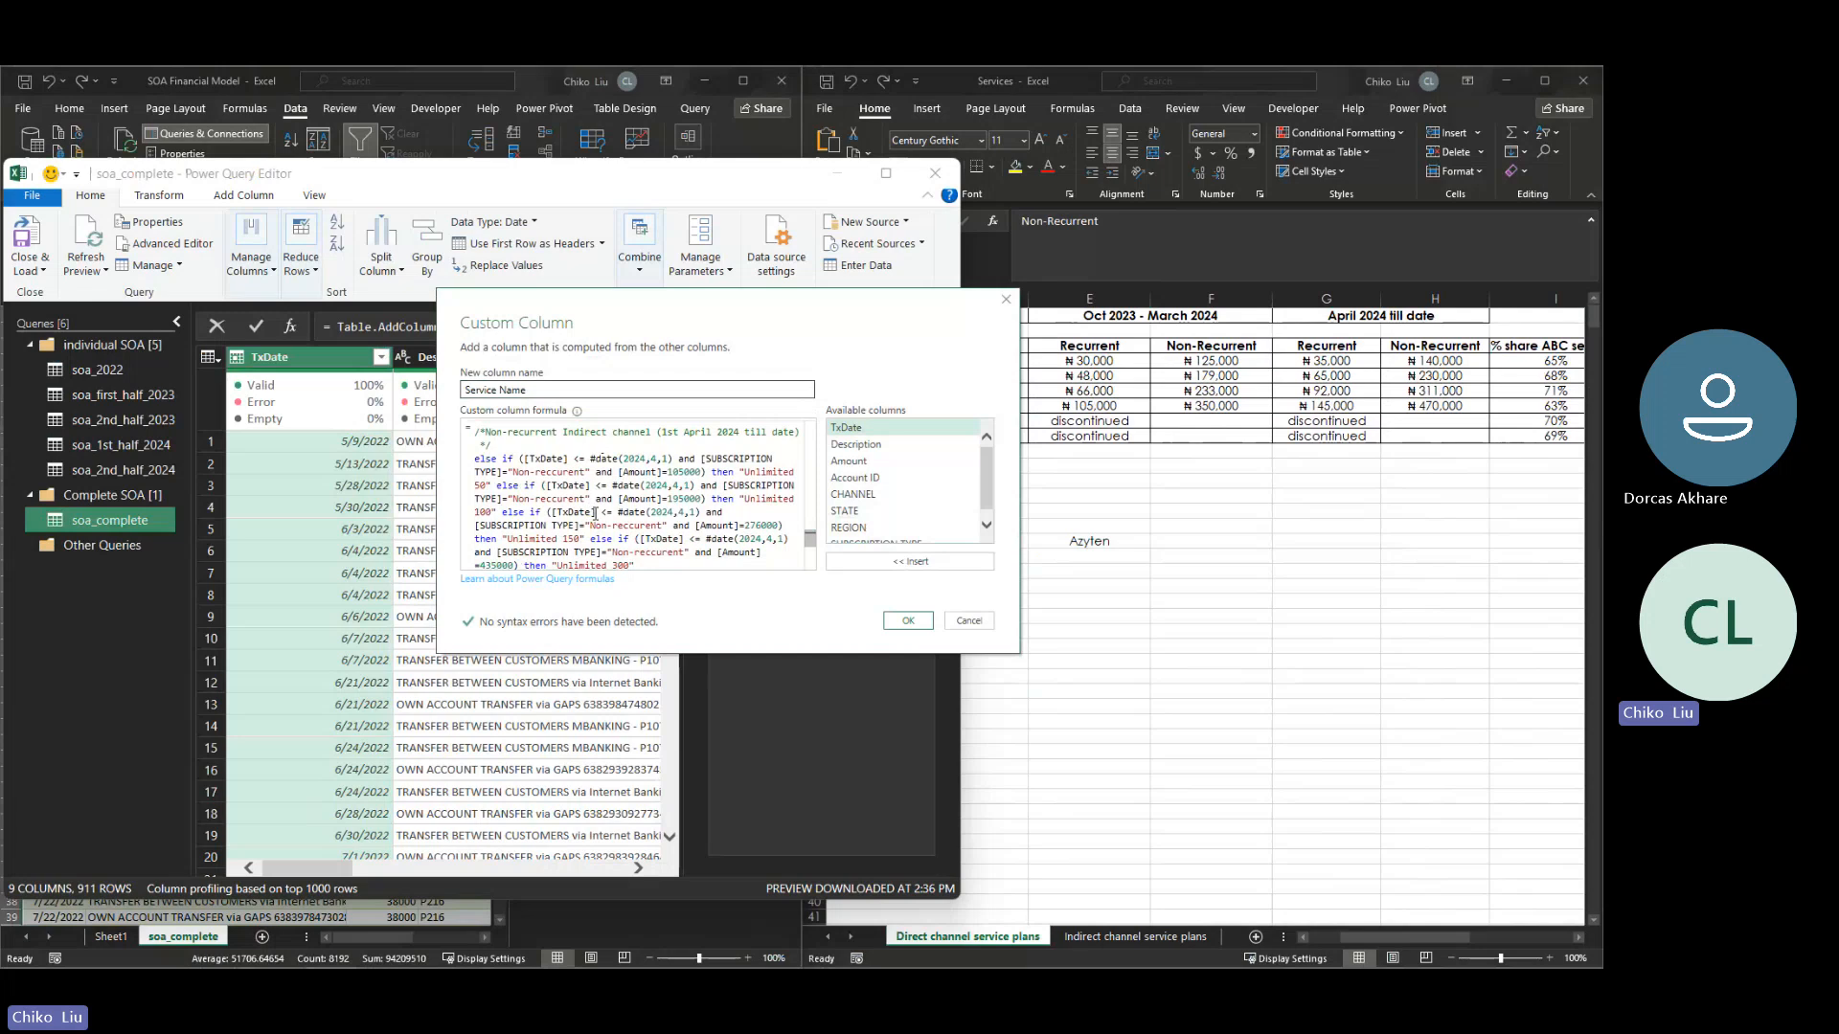
key("Delete")
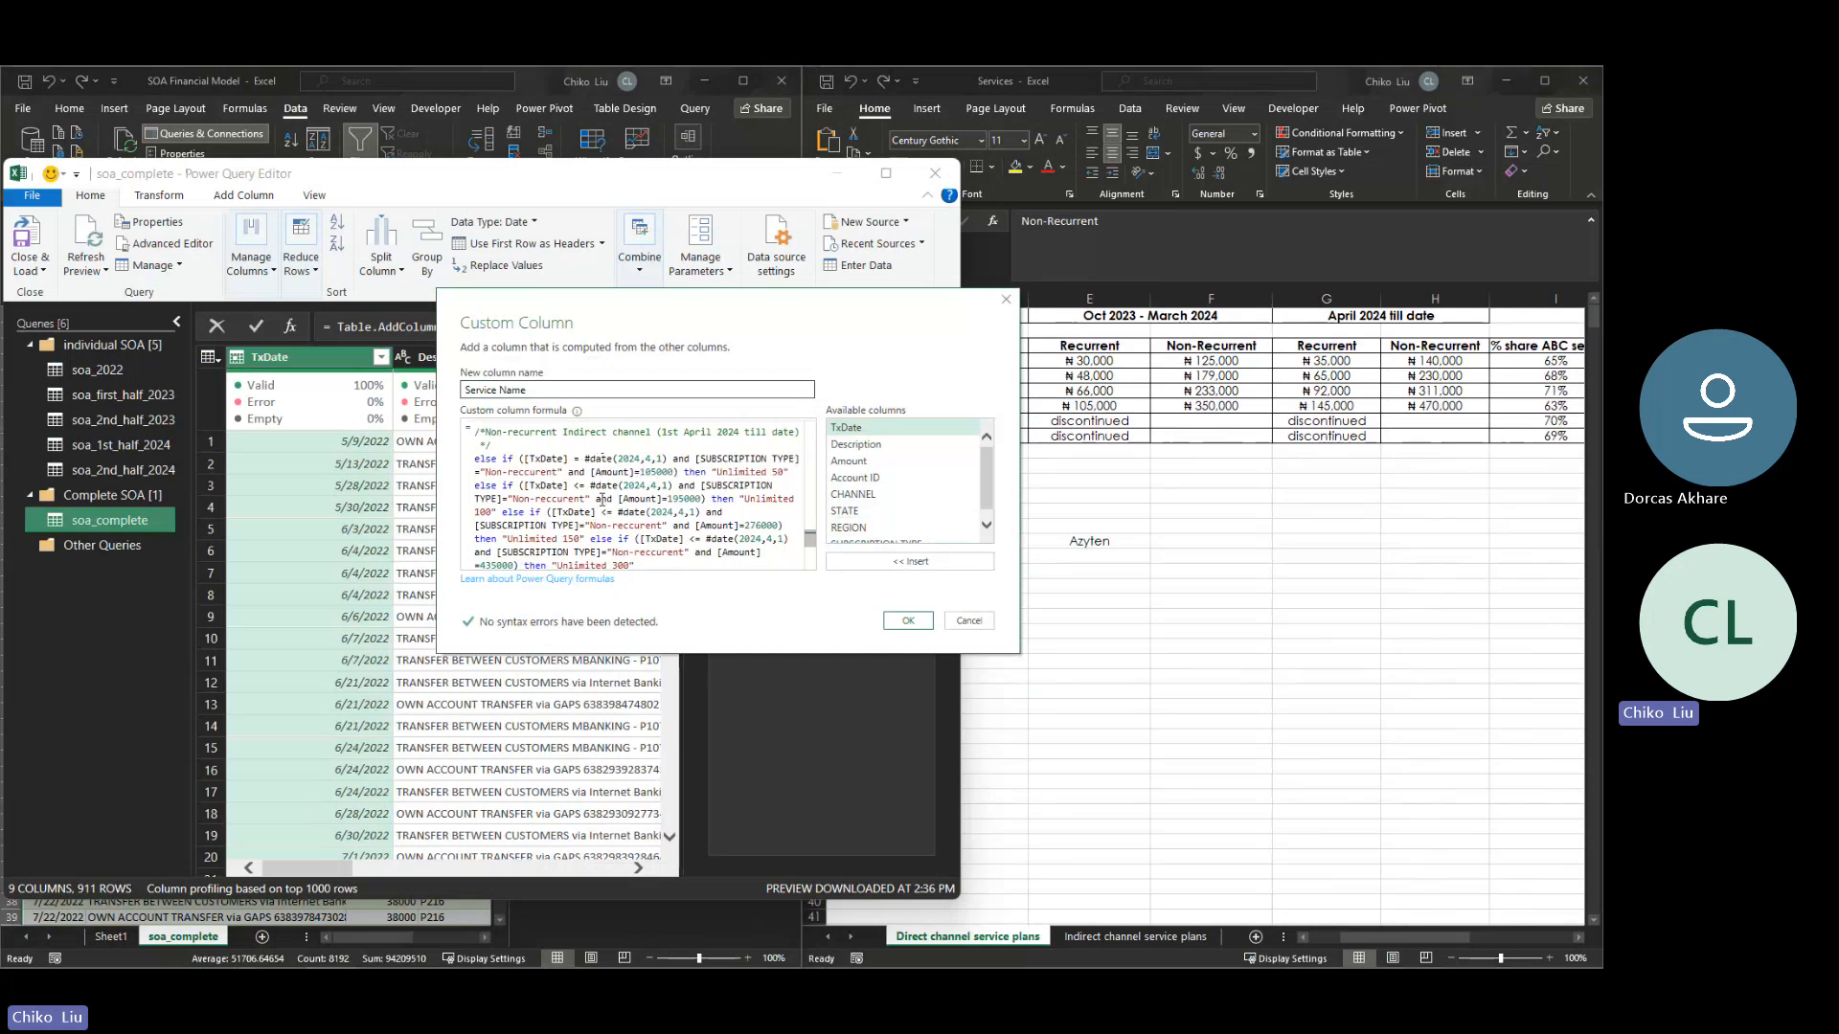
type(">")
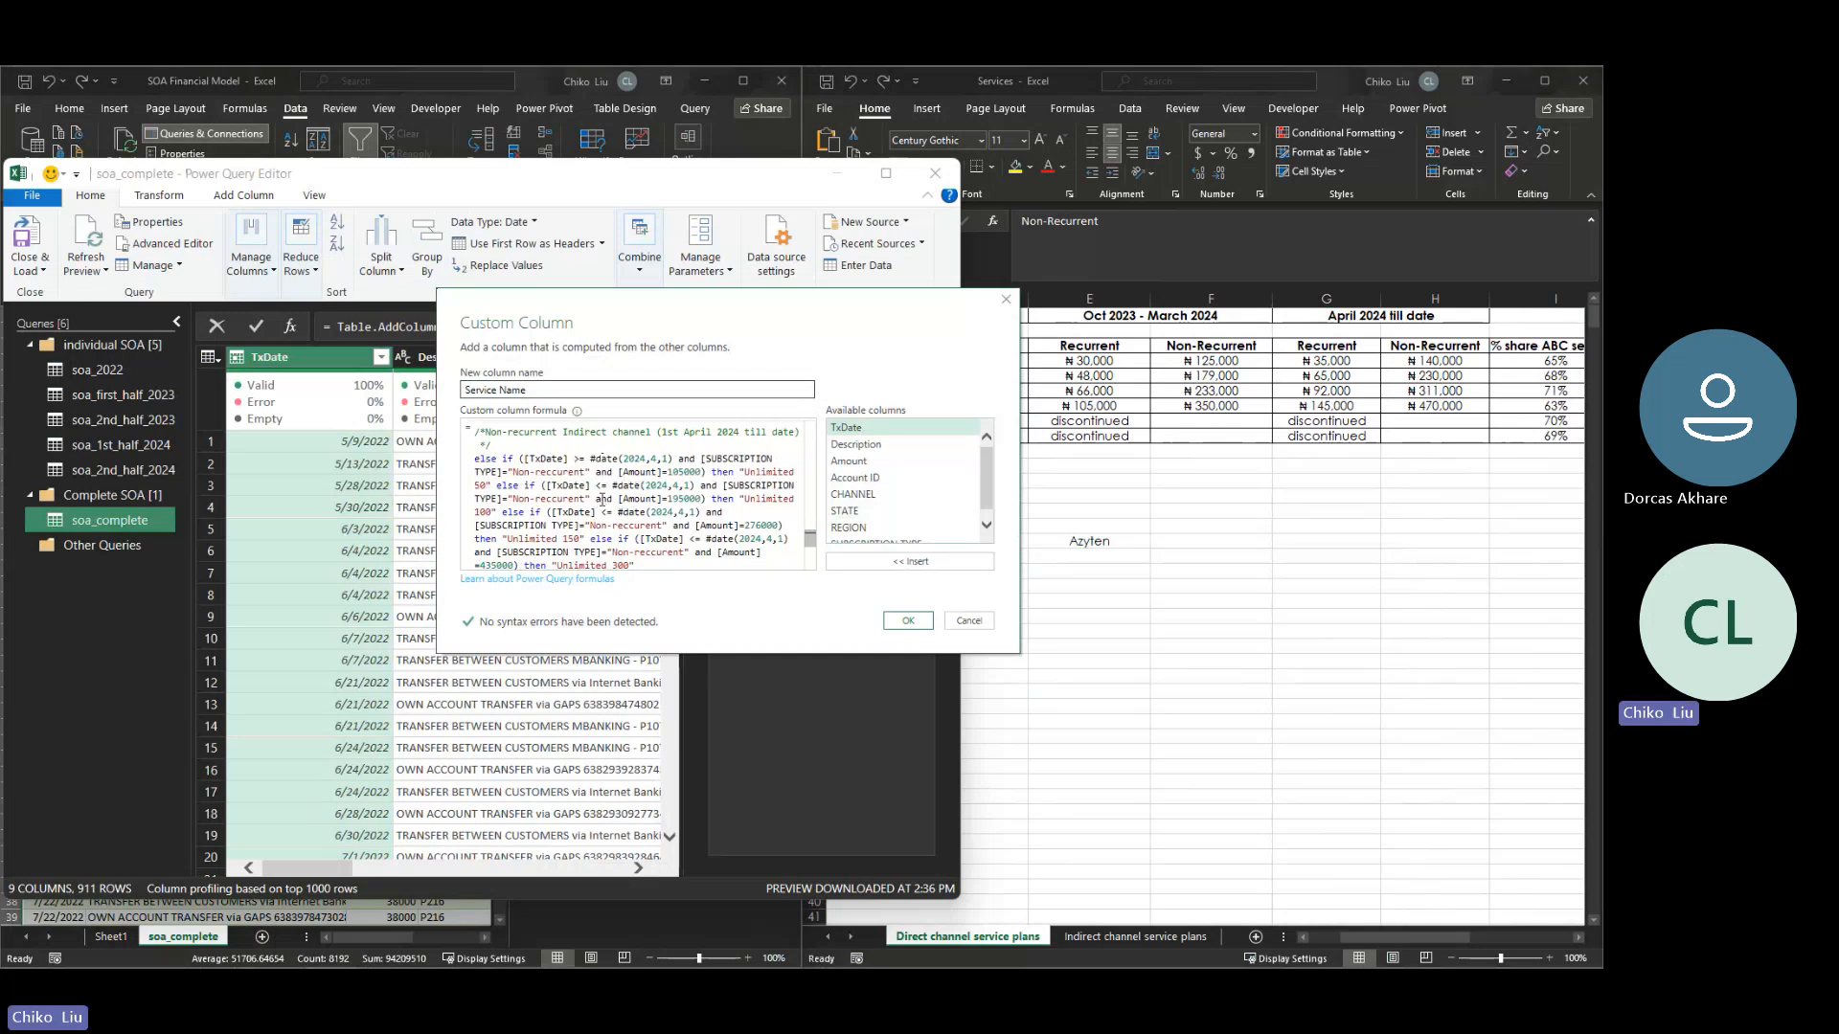
key("Down")
key("Down")
key("Right")
key("Right")
key("Right")
key("Delete")
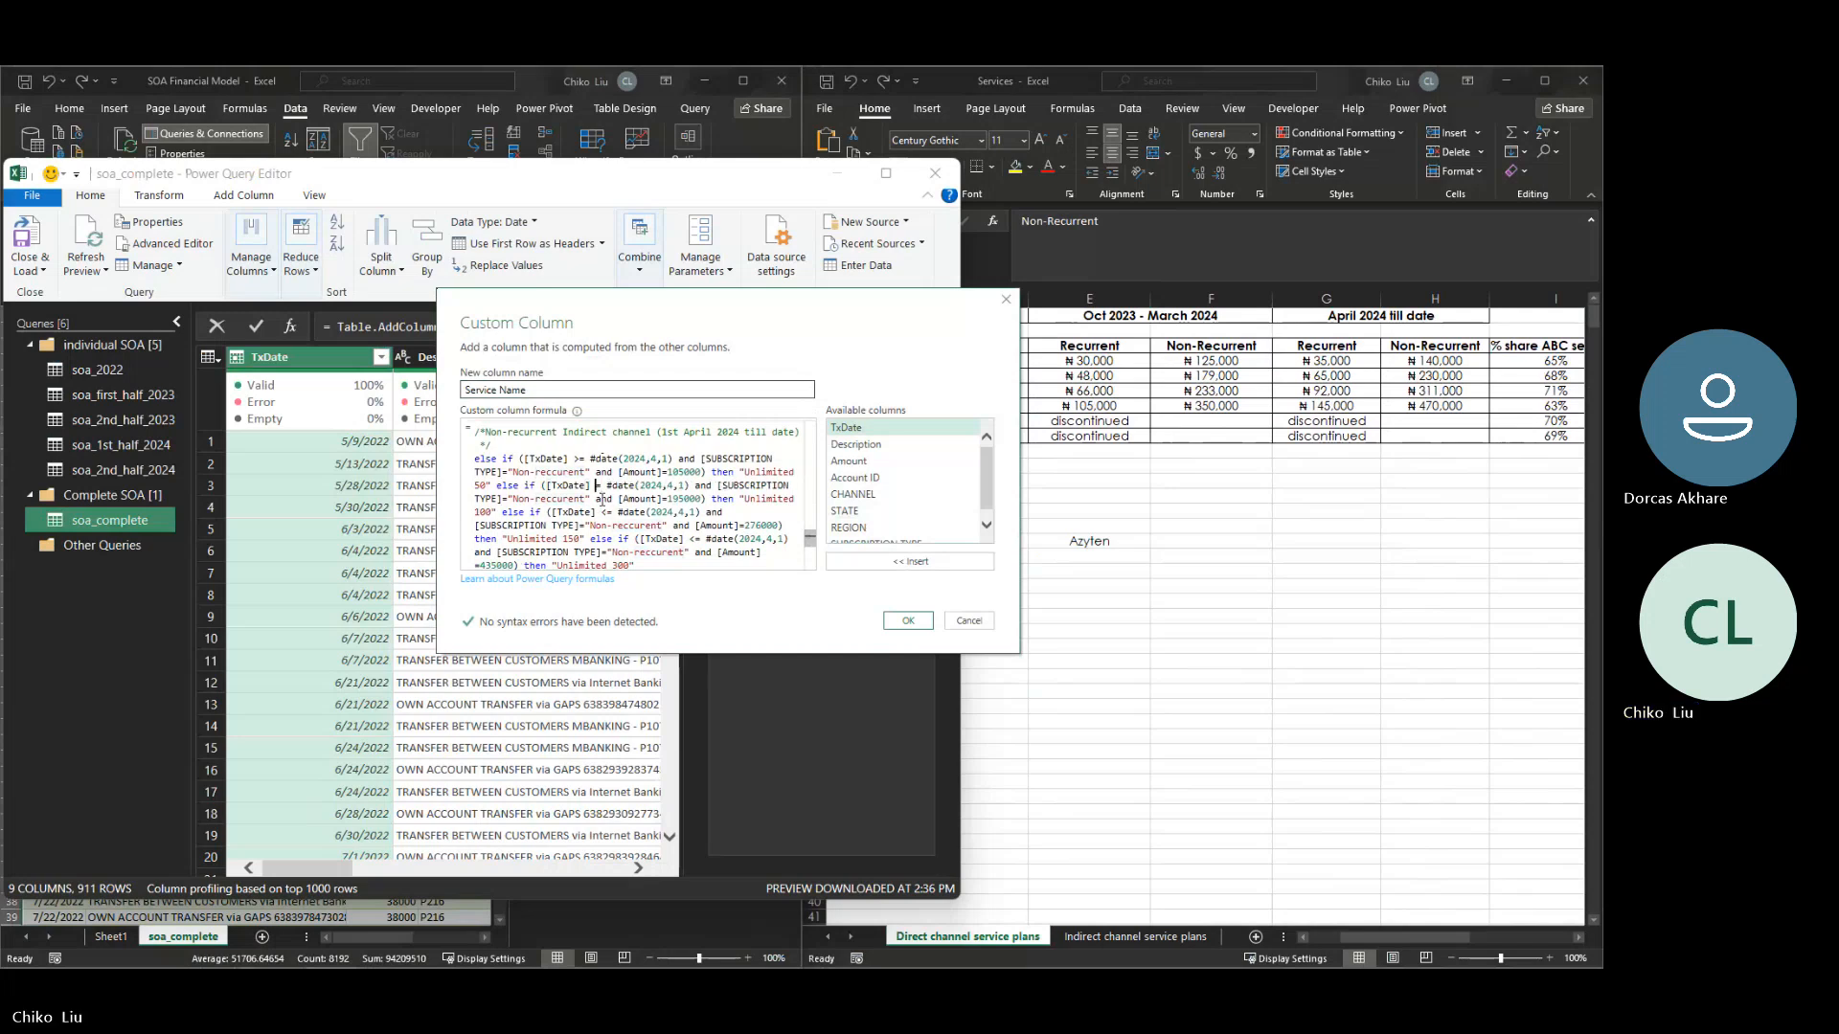
type(">")
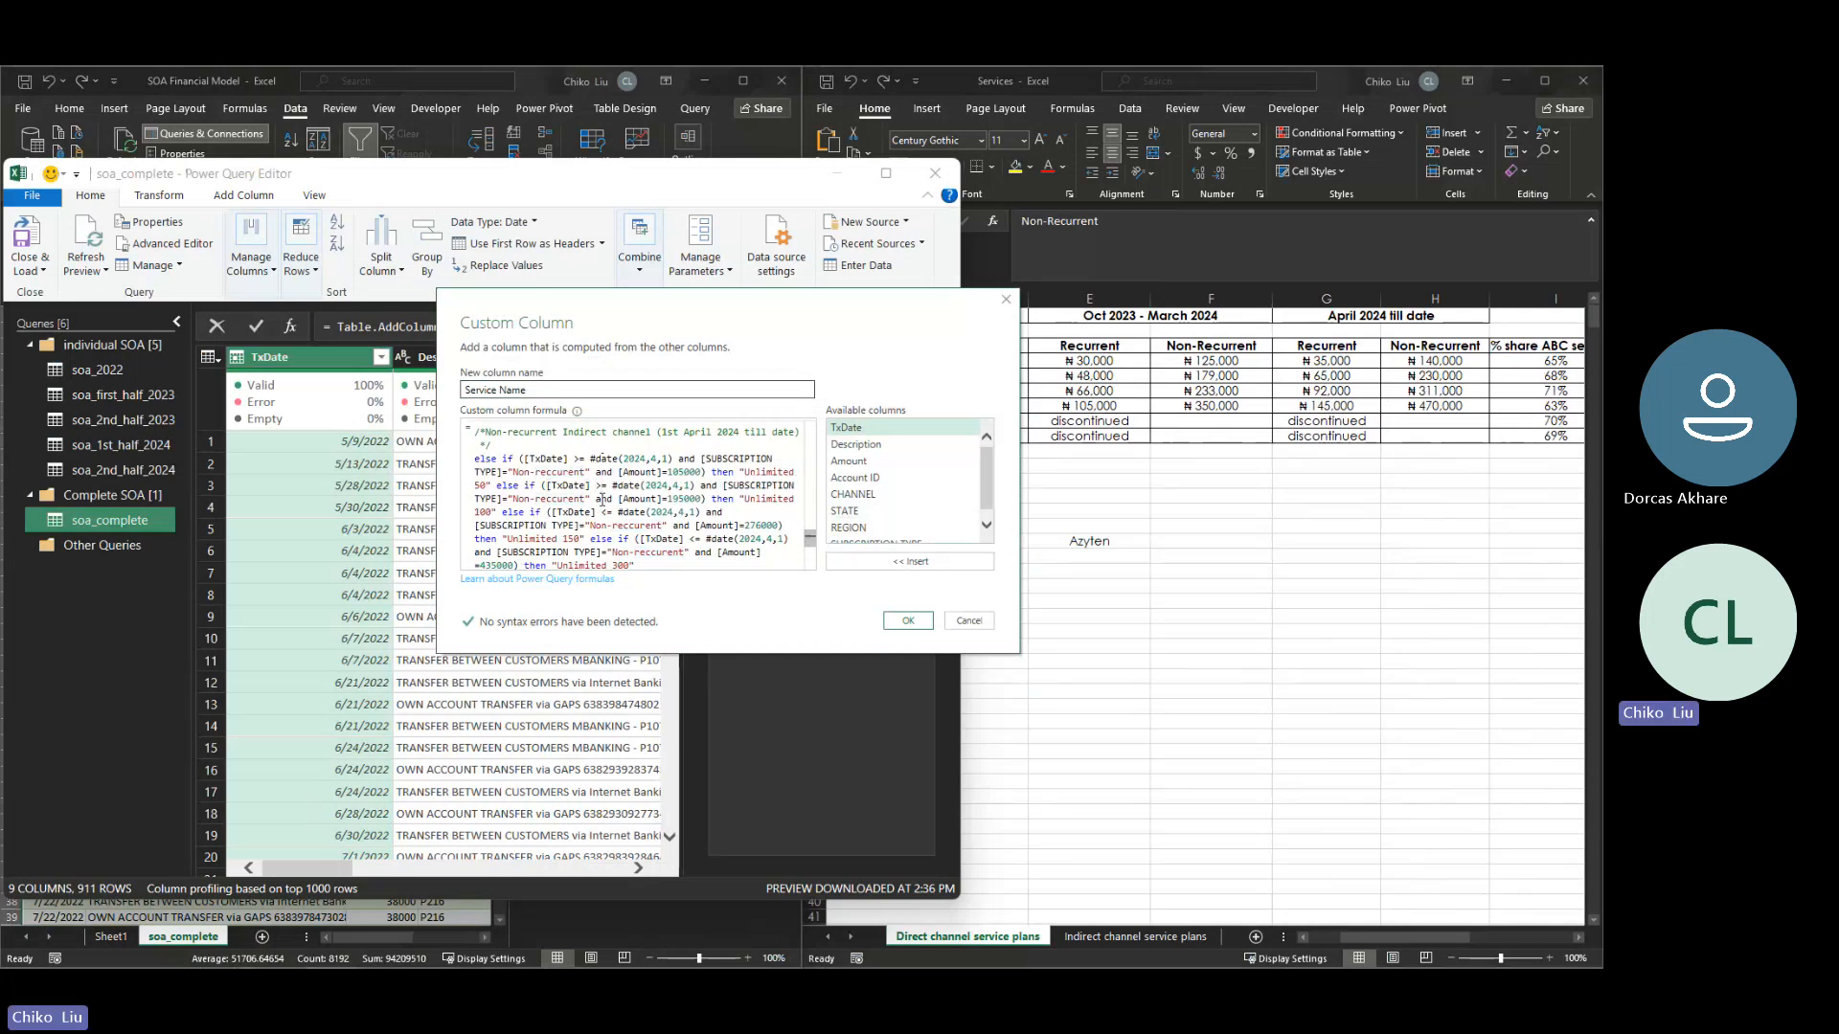
- Change the date operator to >= in the Unlimited 150 and Unlimited 300 conditions of the non-recurrent indirect April 2024 till date block
key("Down")
key("Down")
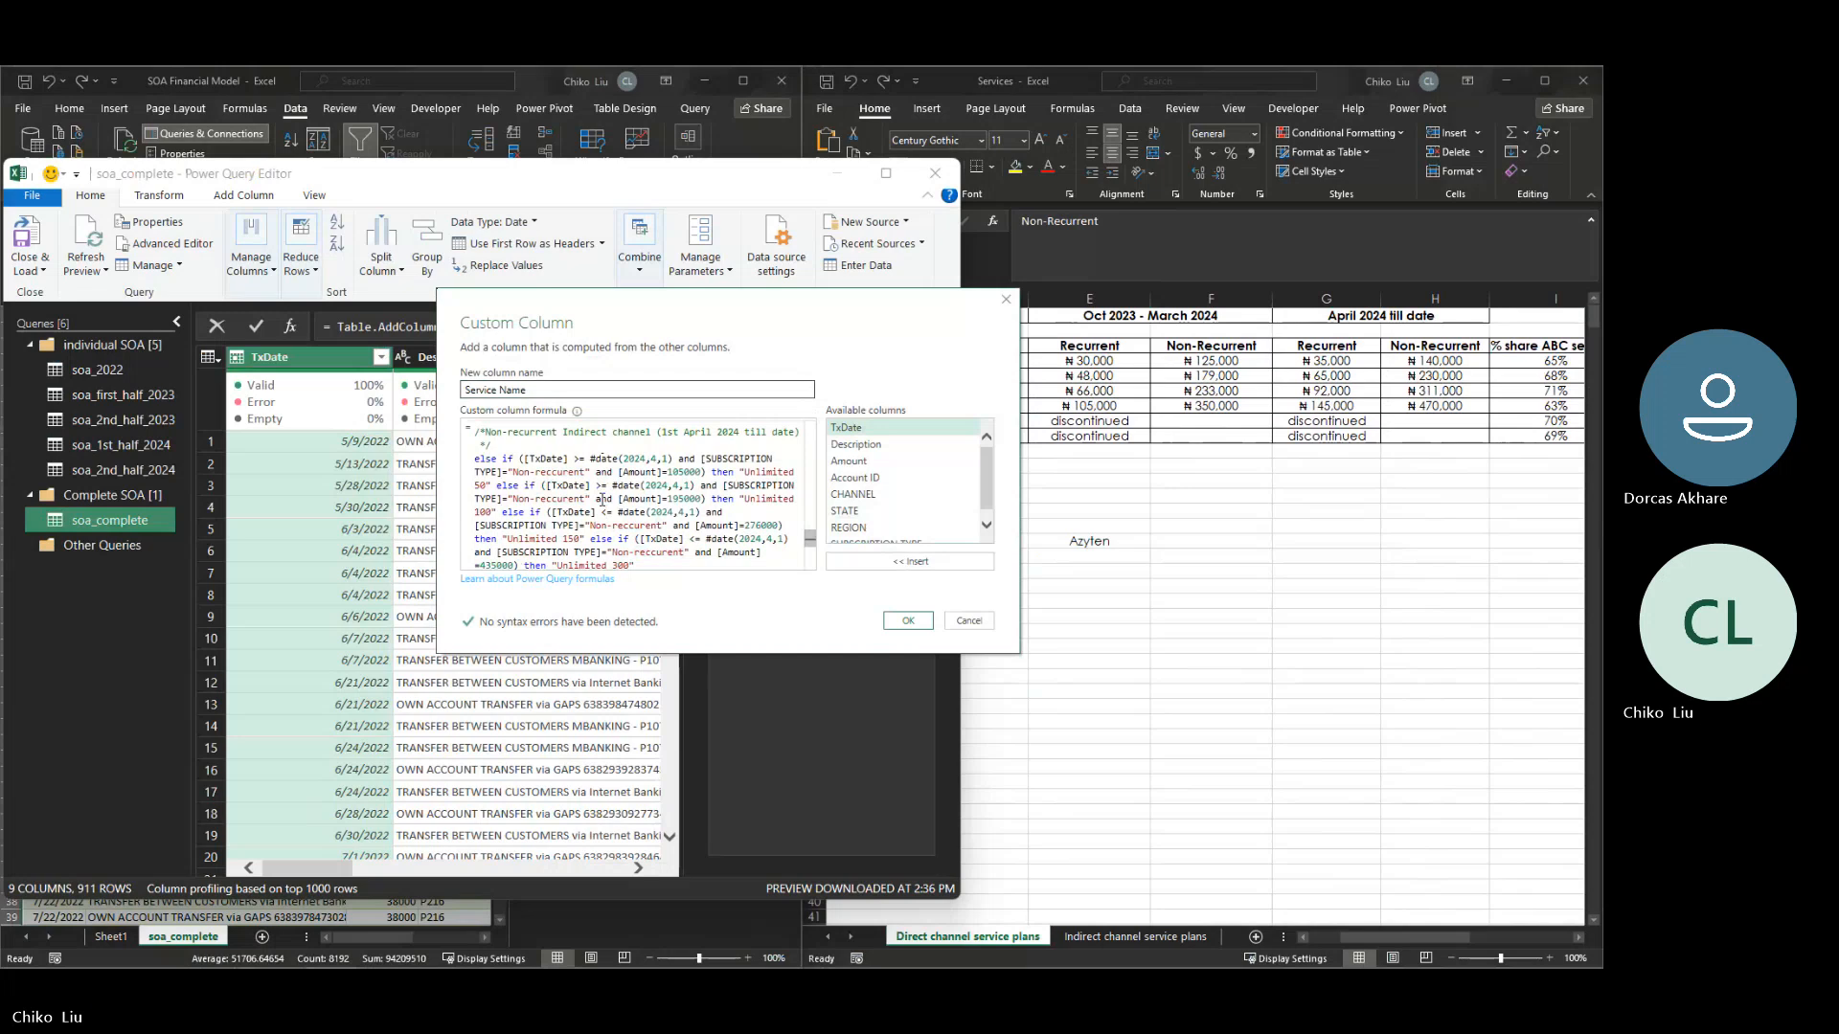
key("Delete")
type(">")
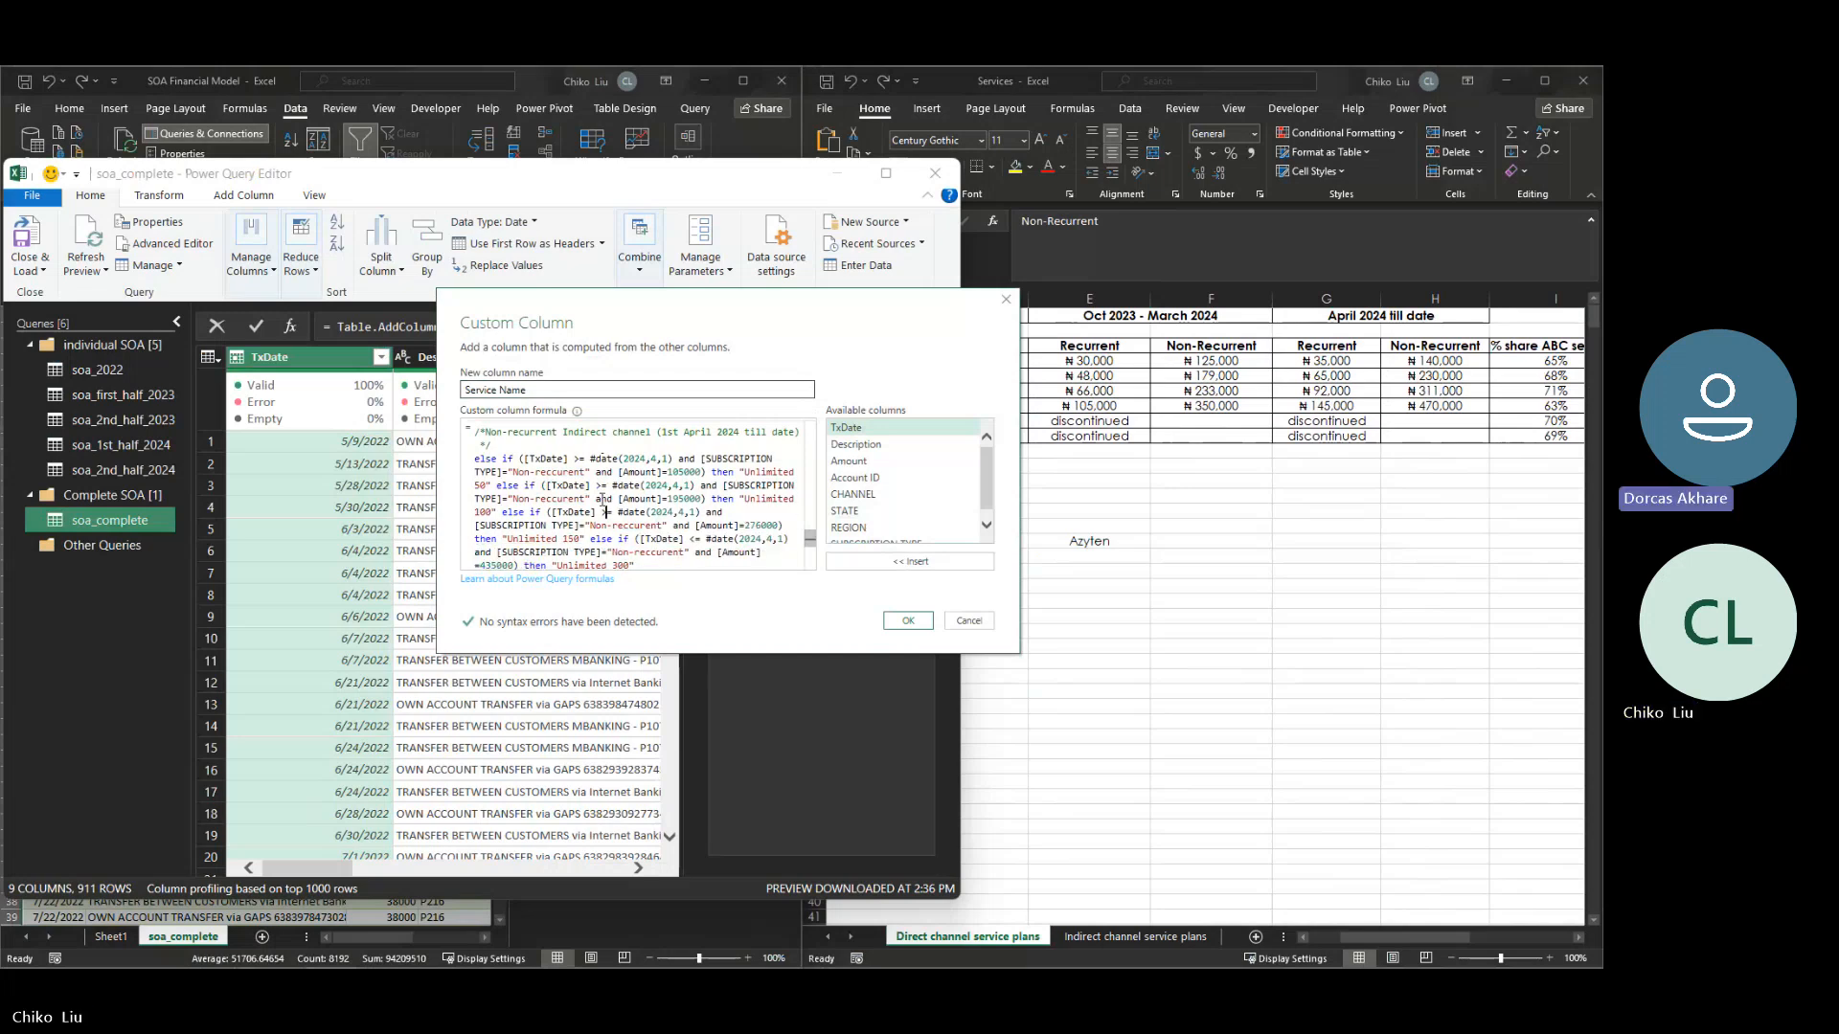
key("Down")
key("Down")
key("Right")
key("Right")
key("Right")
key("Right")
key("Right")
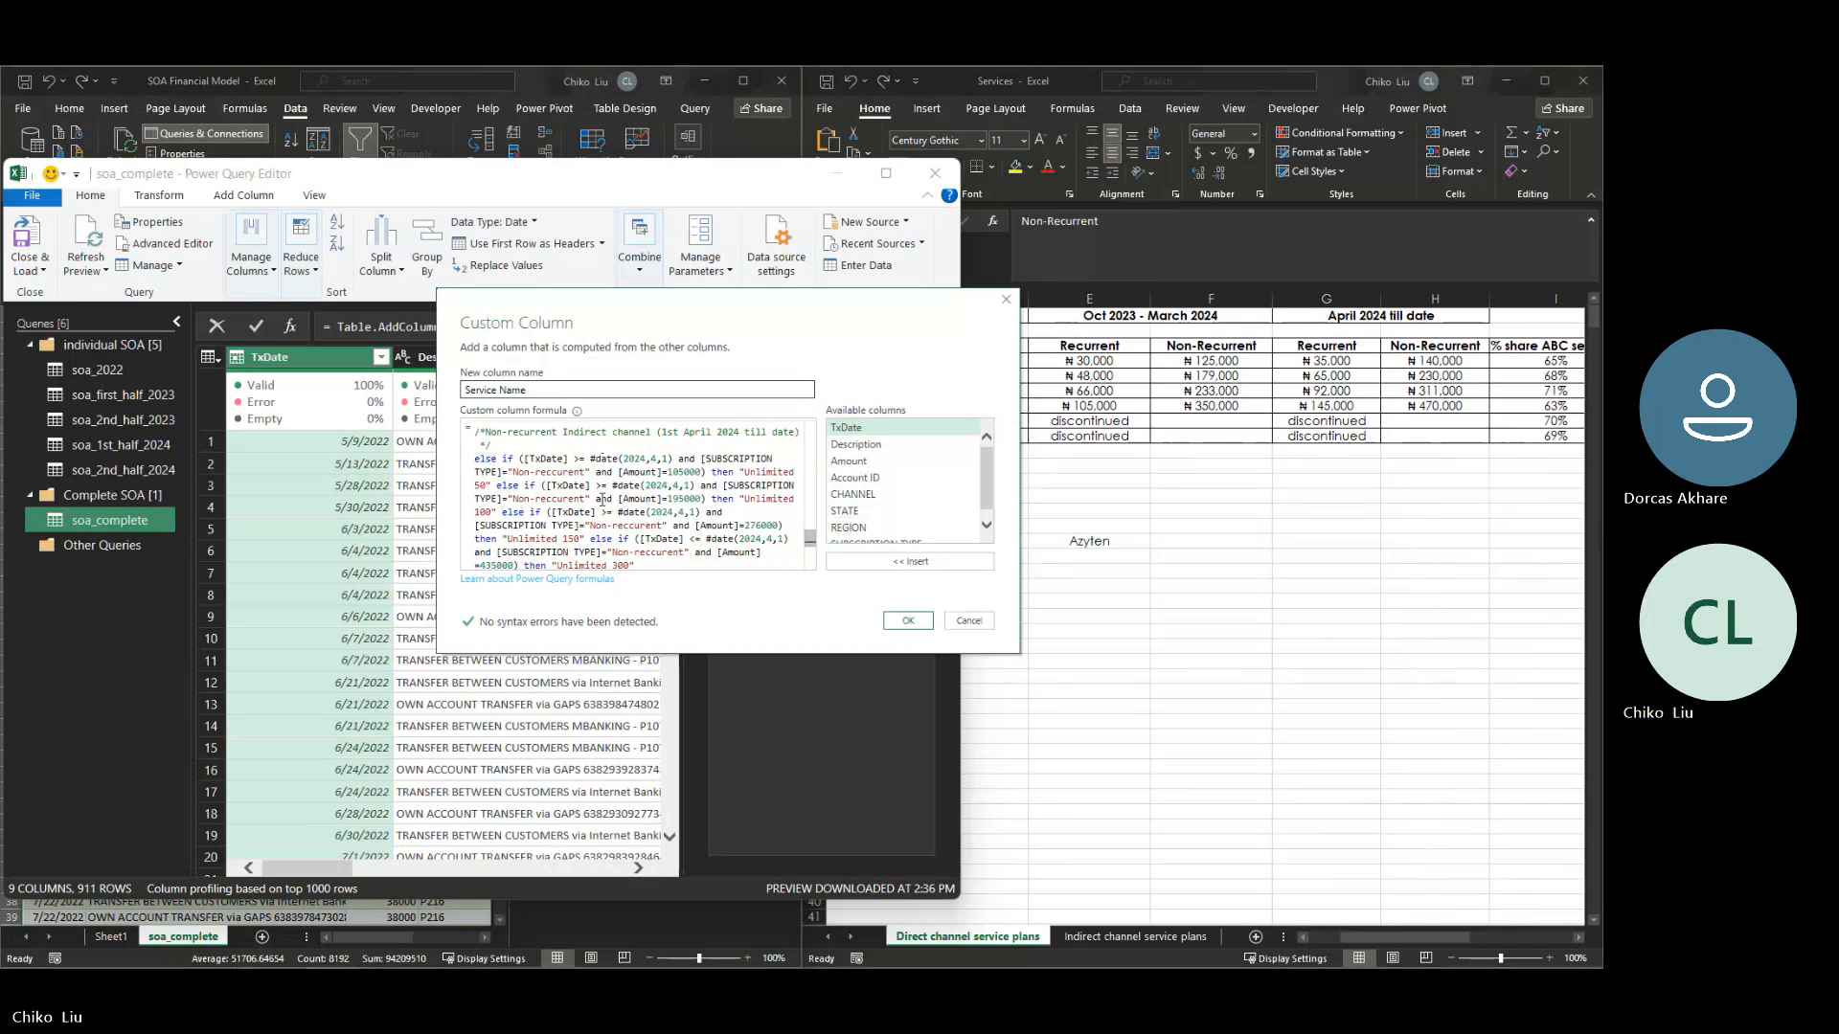
key("BackSpace")
type(">")
- Insert a duplicate of the non-recurrent indirect channel block for 1st April 2024 till date directly above the original
scroll(602, 500, "down", 1)
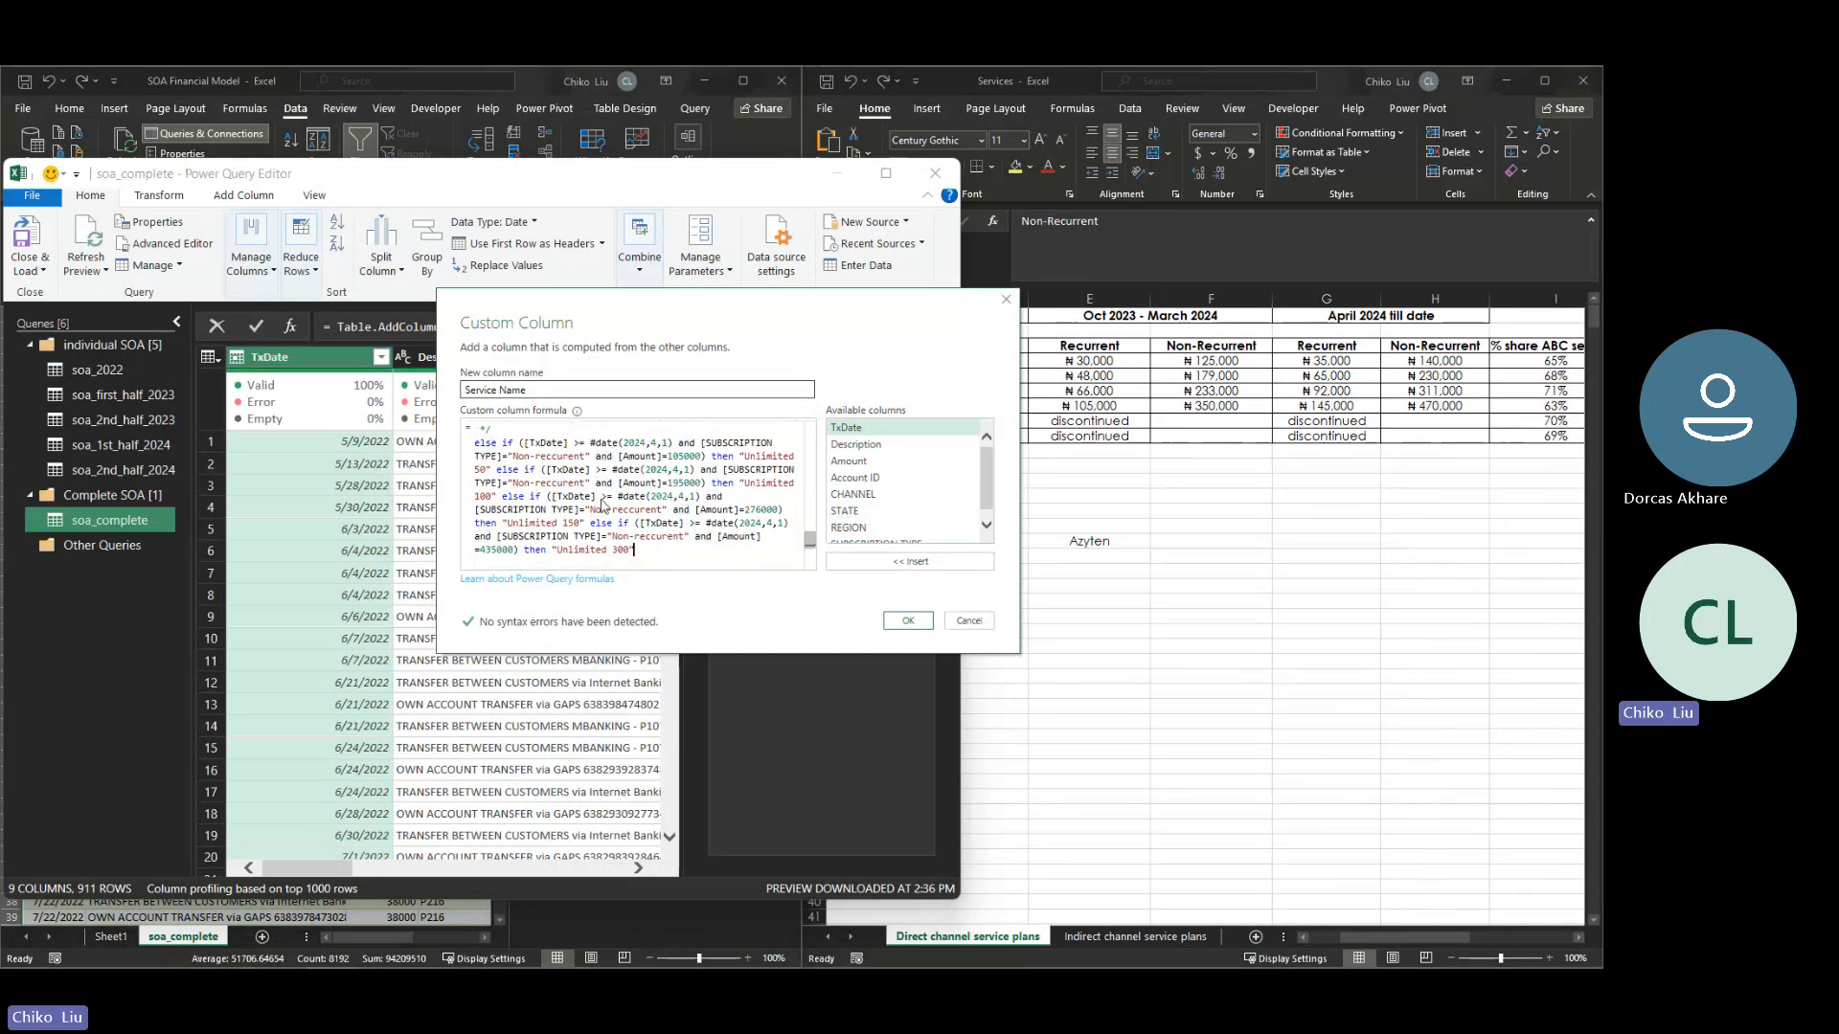
key("shift+Up")
key("shift+Up")
key("shift+Up")
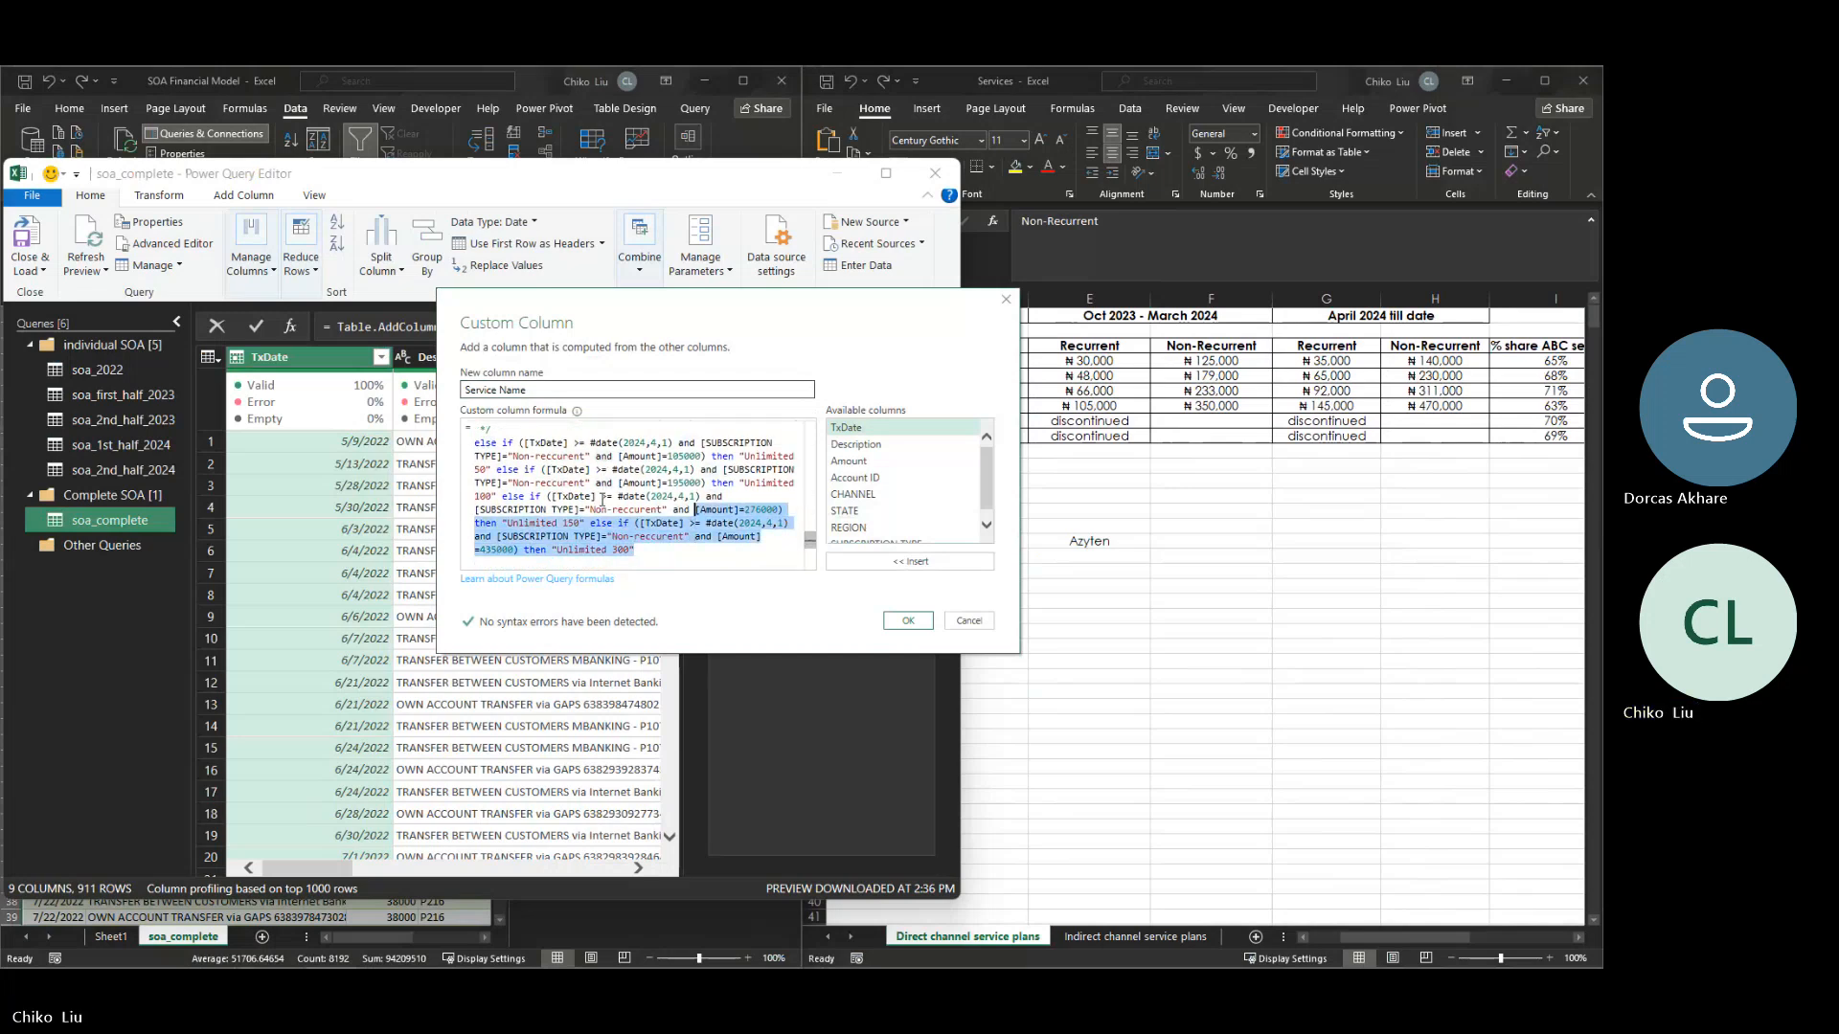
key("shift+Up")
key("shift+Up")
key("shift+Up")
key("shift+Up")
key("shift+Up")
key("shift+Up")
key("shift+Up")
key("shift+Up")
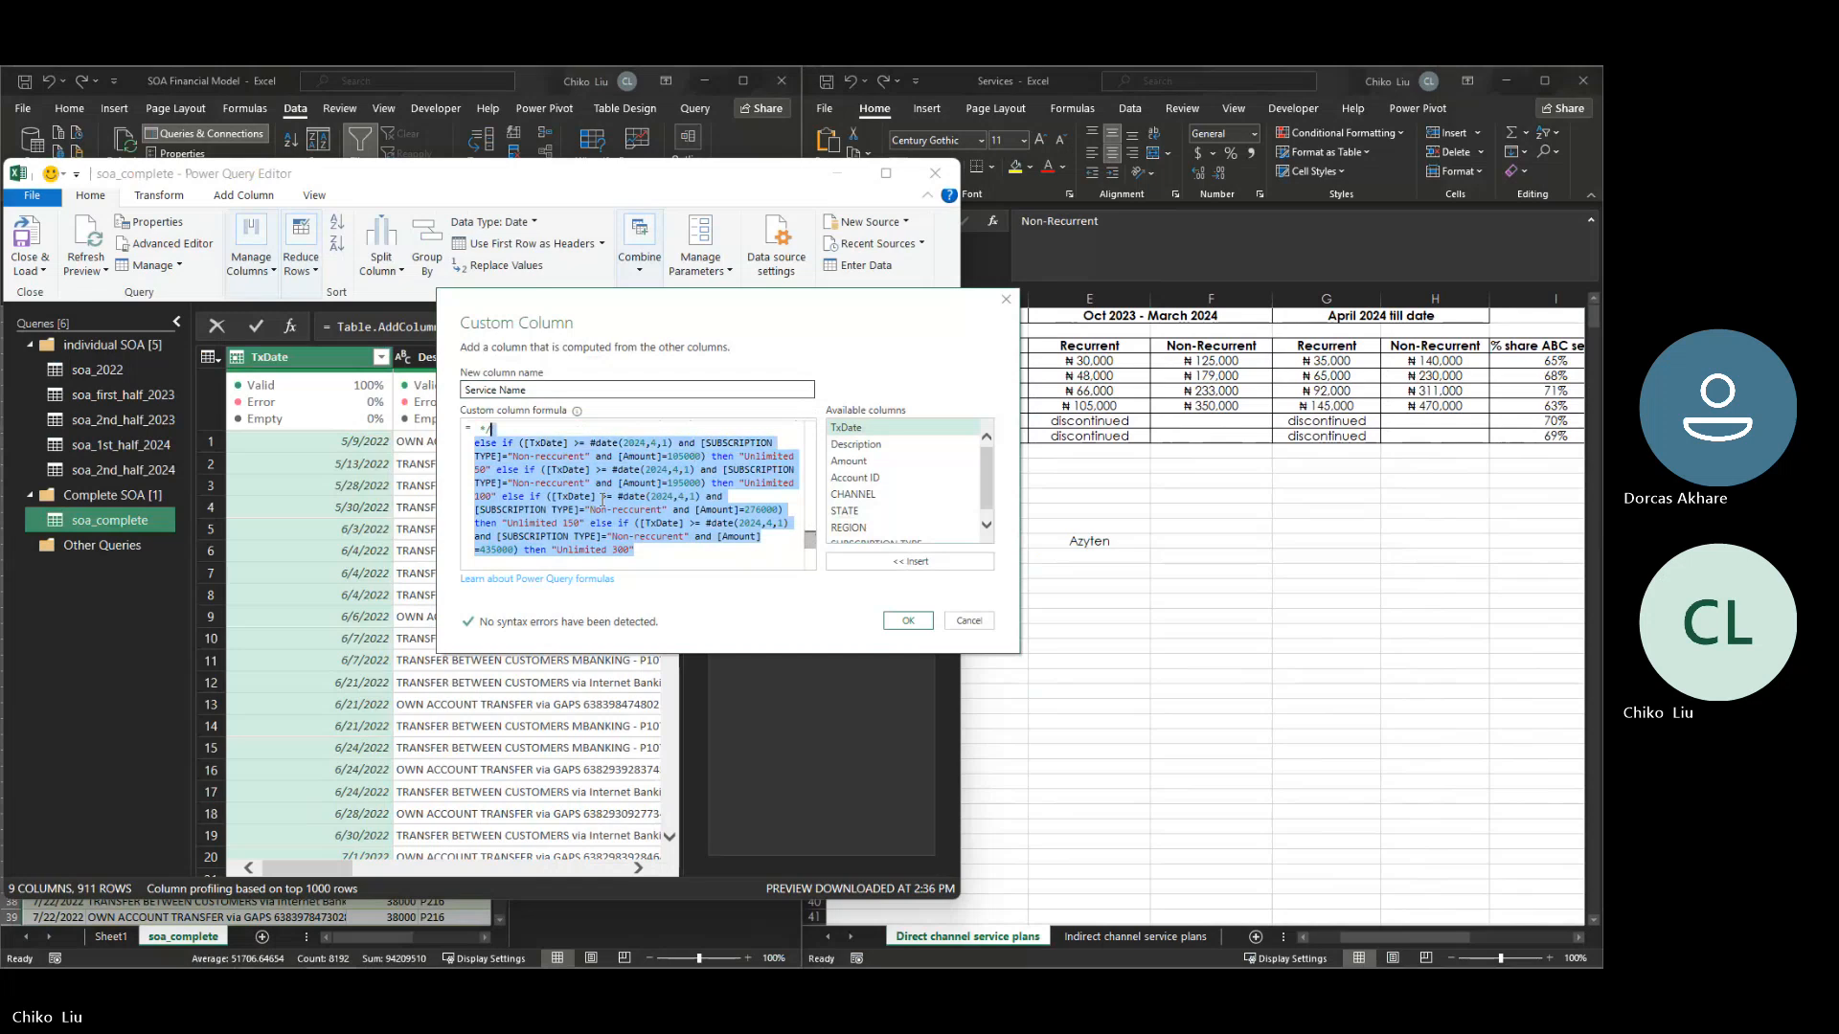
key("shift+Down")
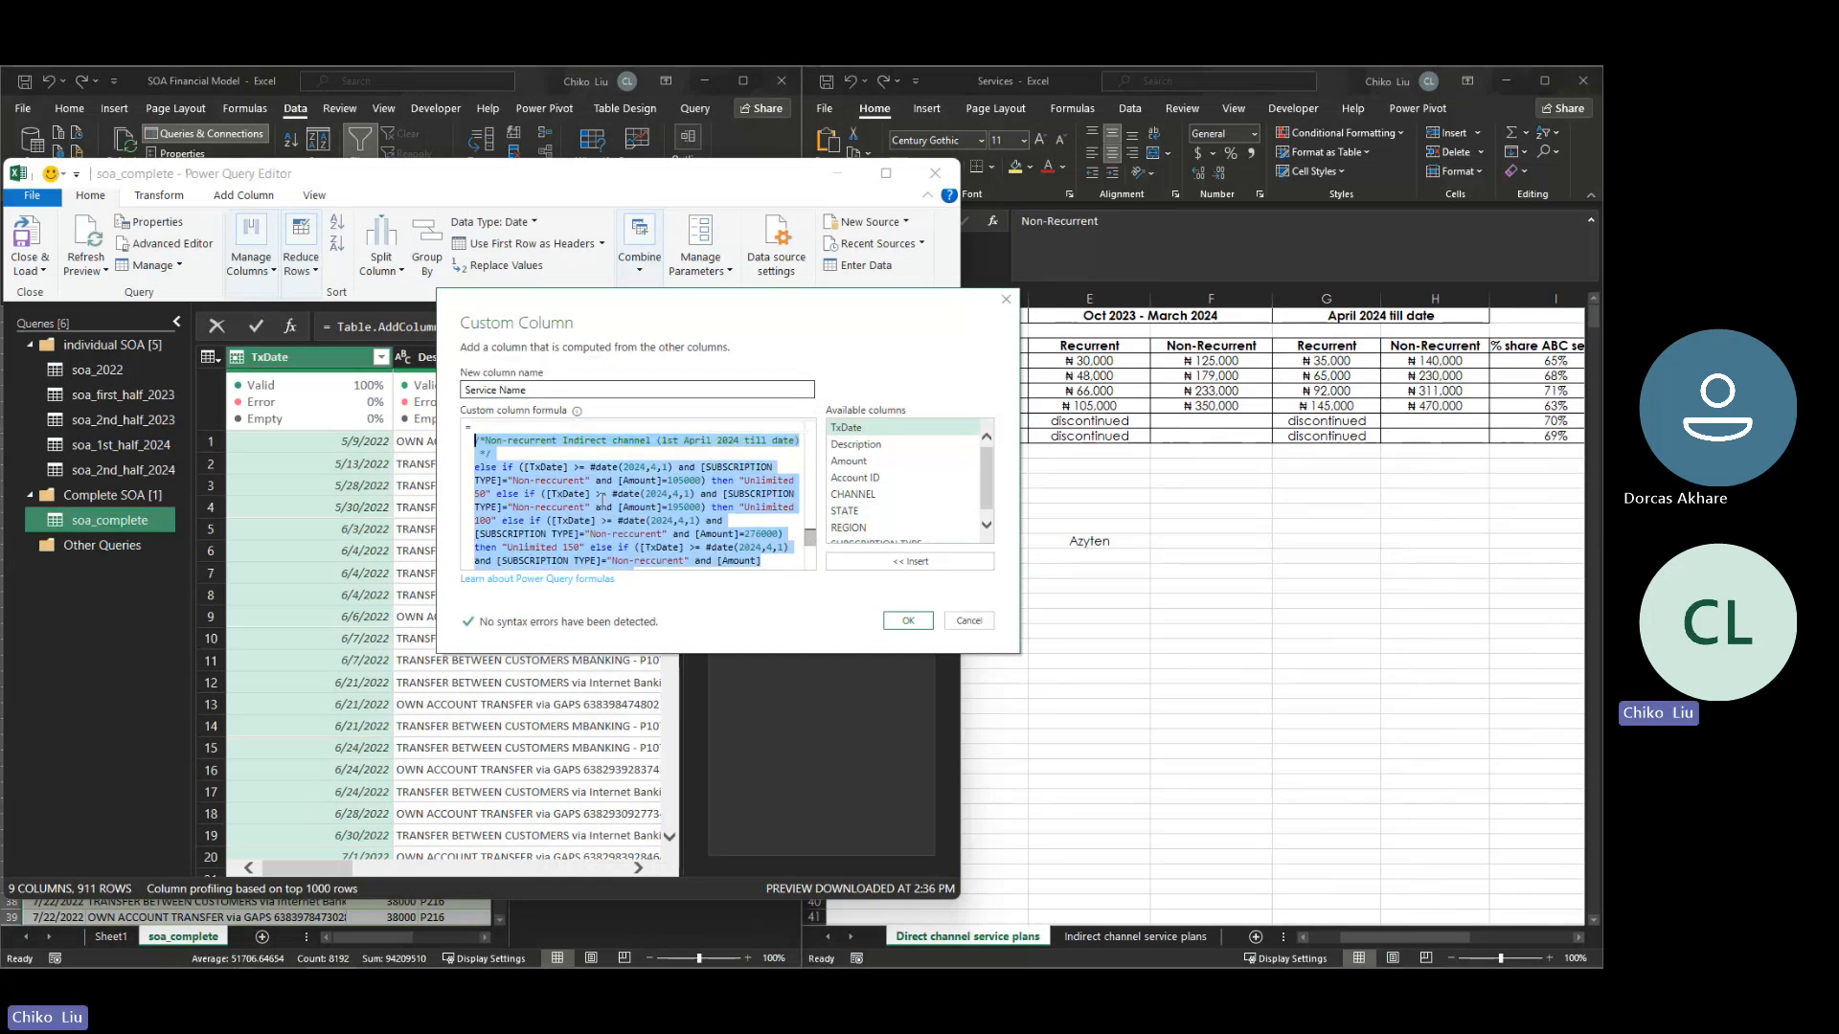
key("Up")
key("Up")
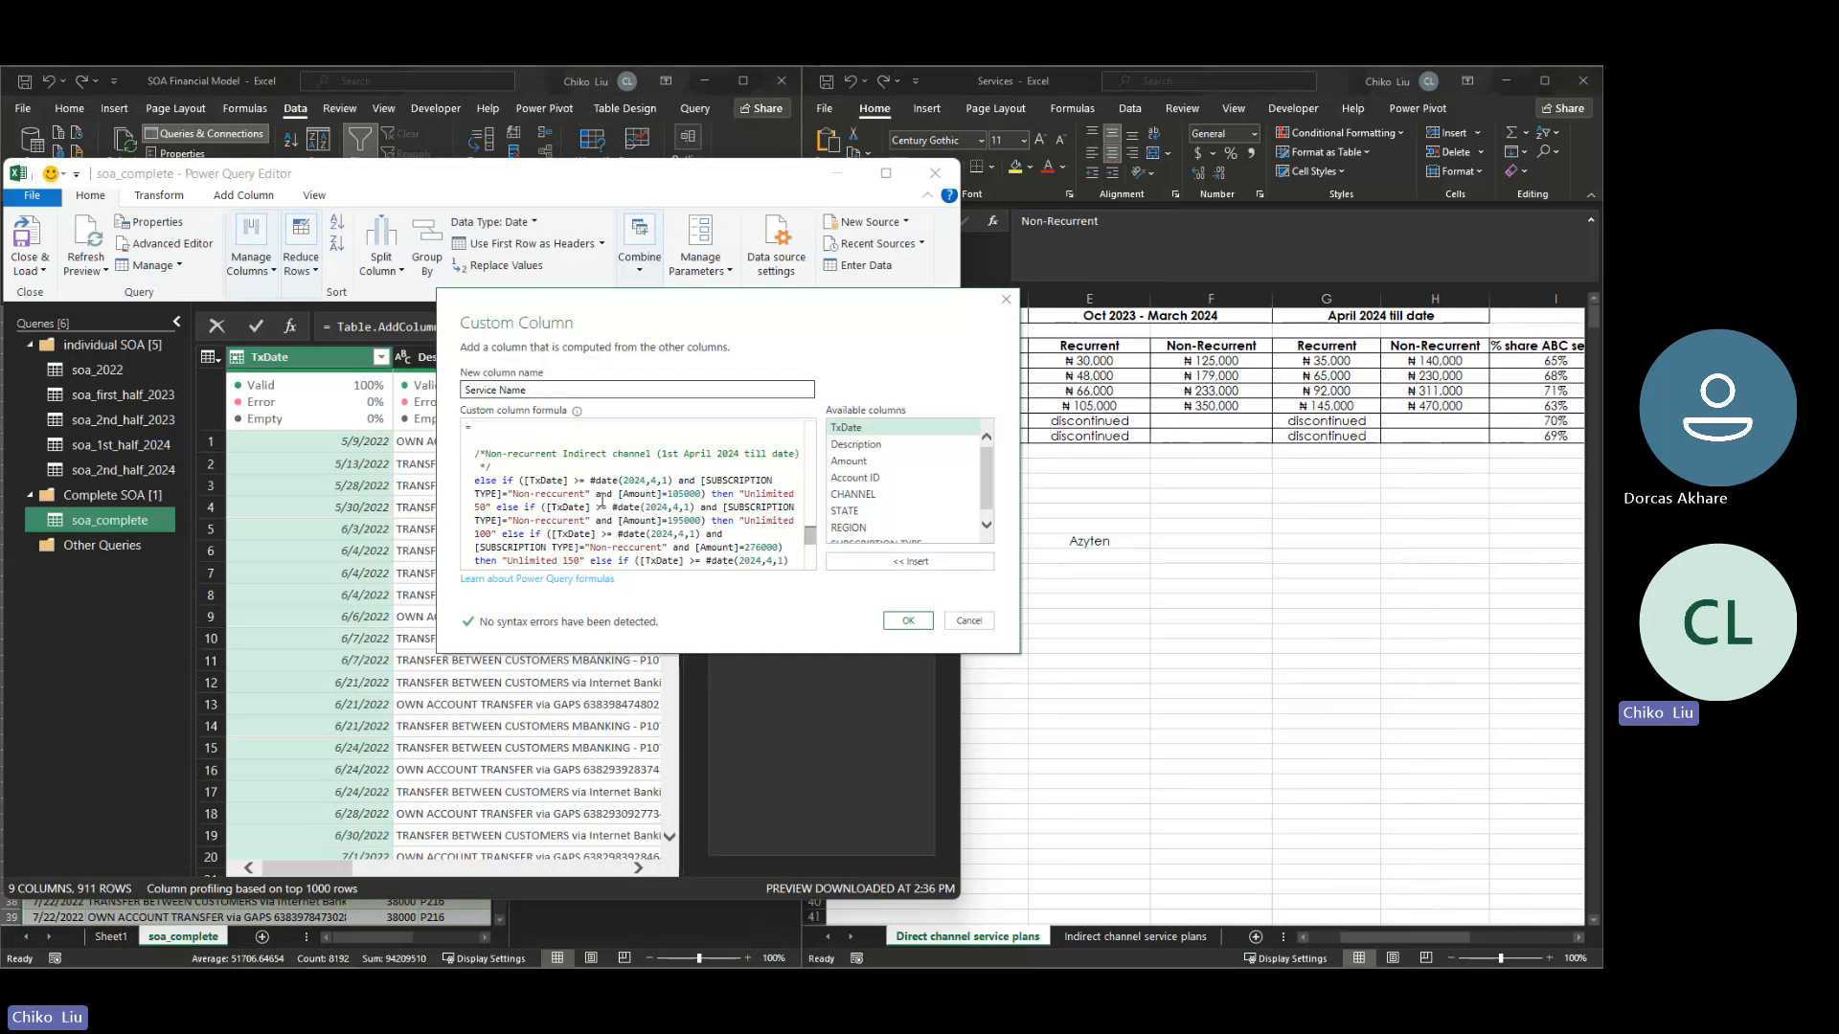
key("ctrl+End")
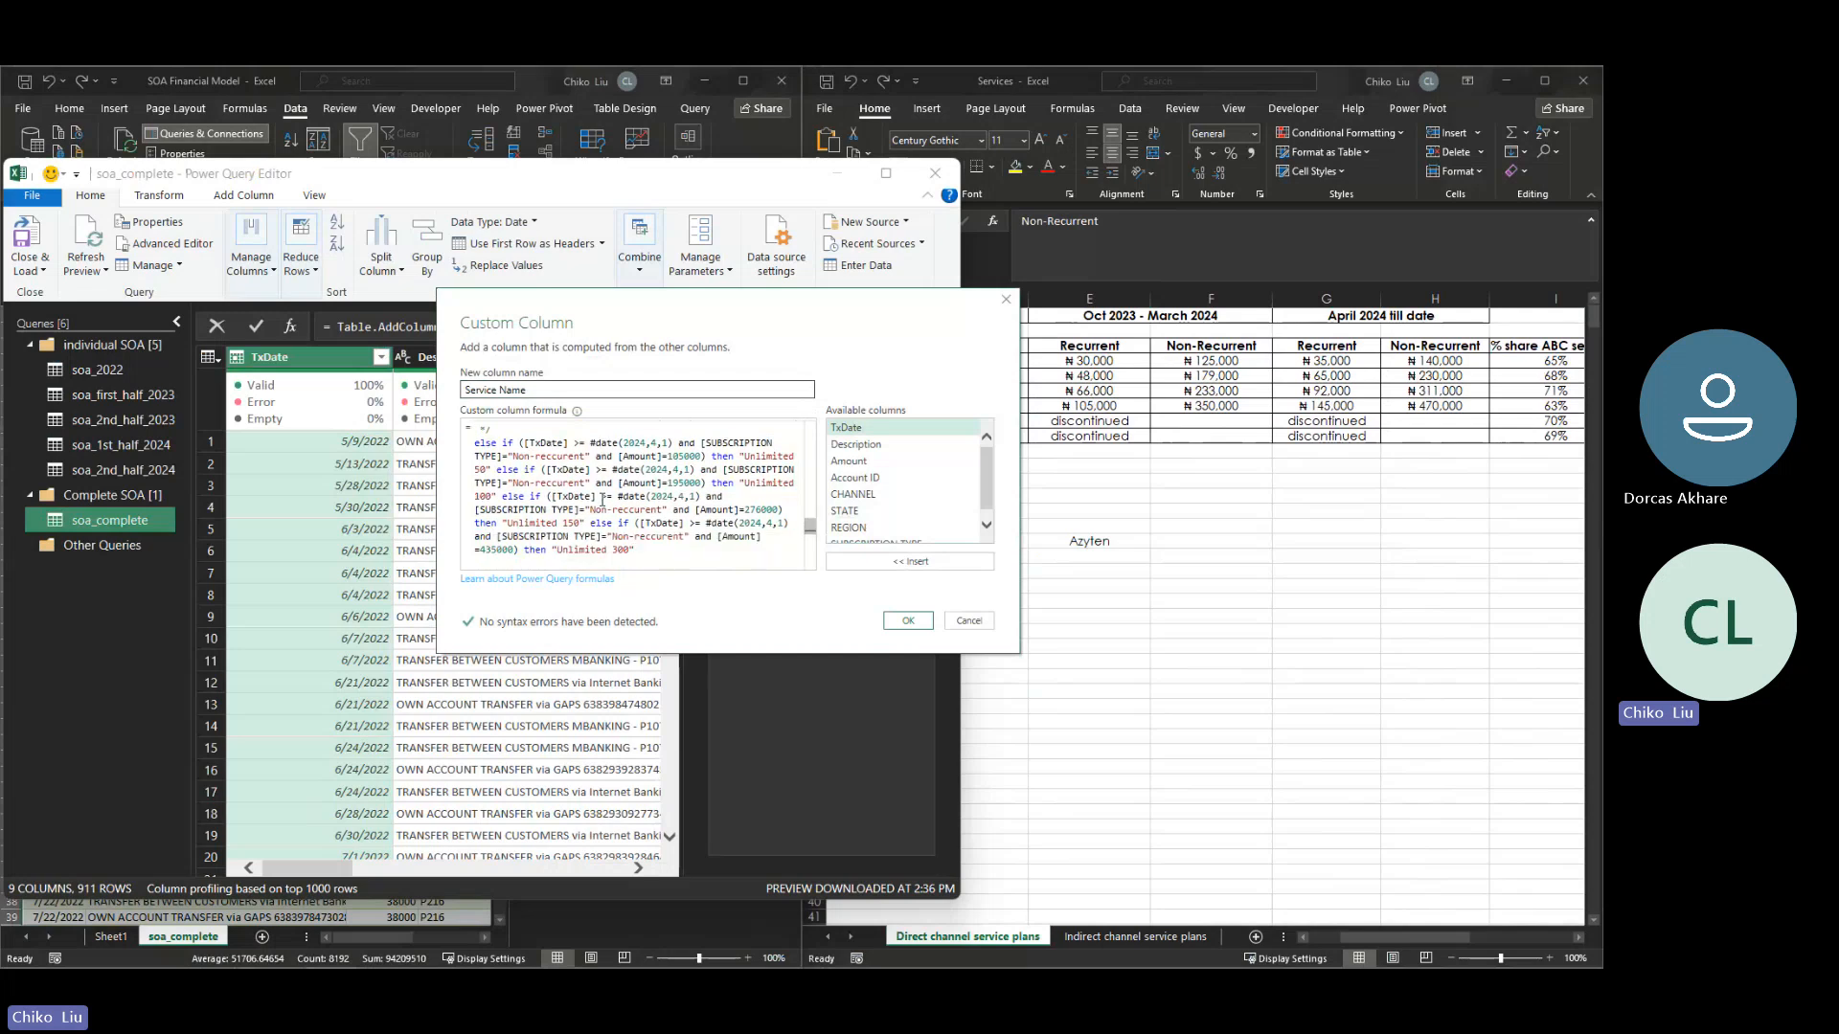
- Relabel the upper copy's comment as Non-recurrent Direct channel and set its Unlimited 50 amount to 140000
left_click_drag(814, 526, 814, 523)
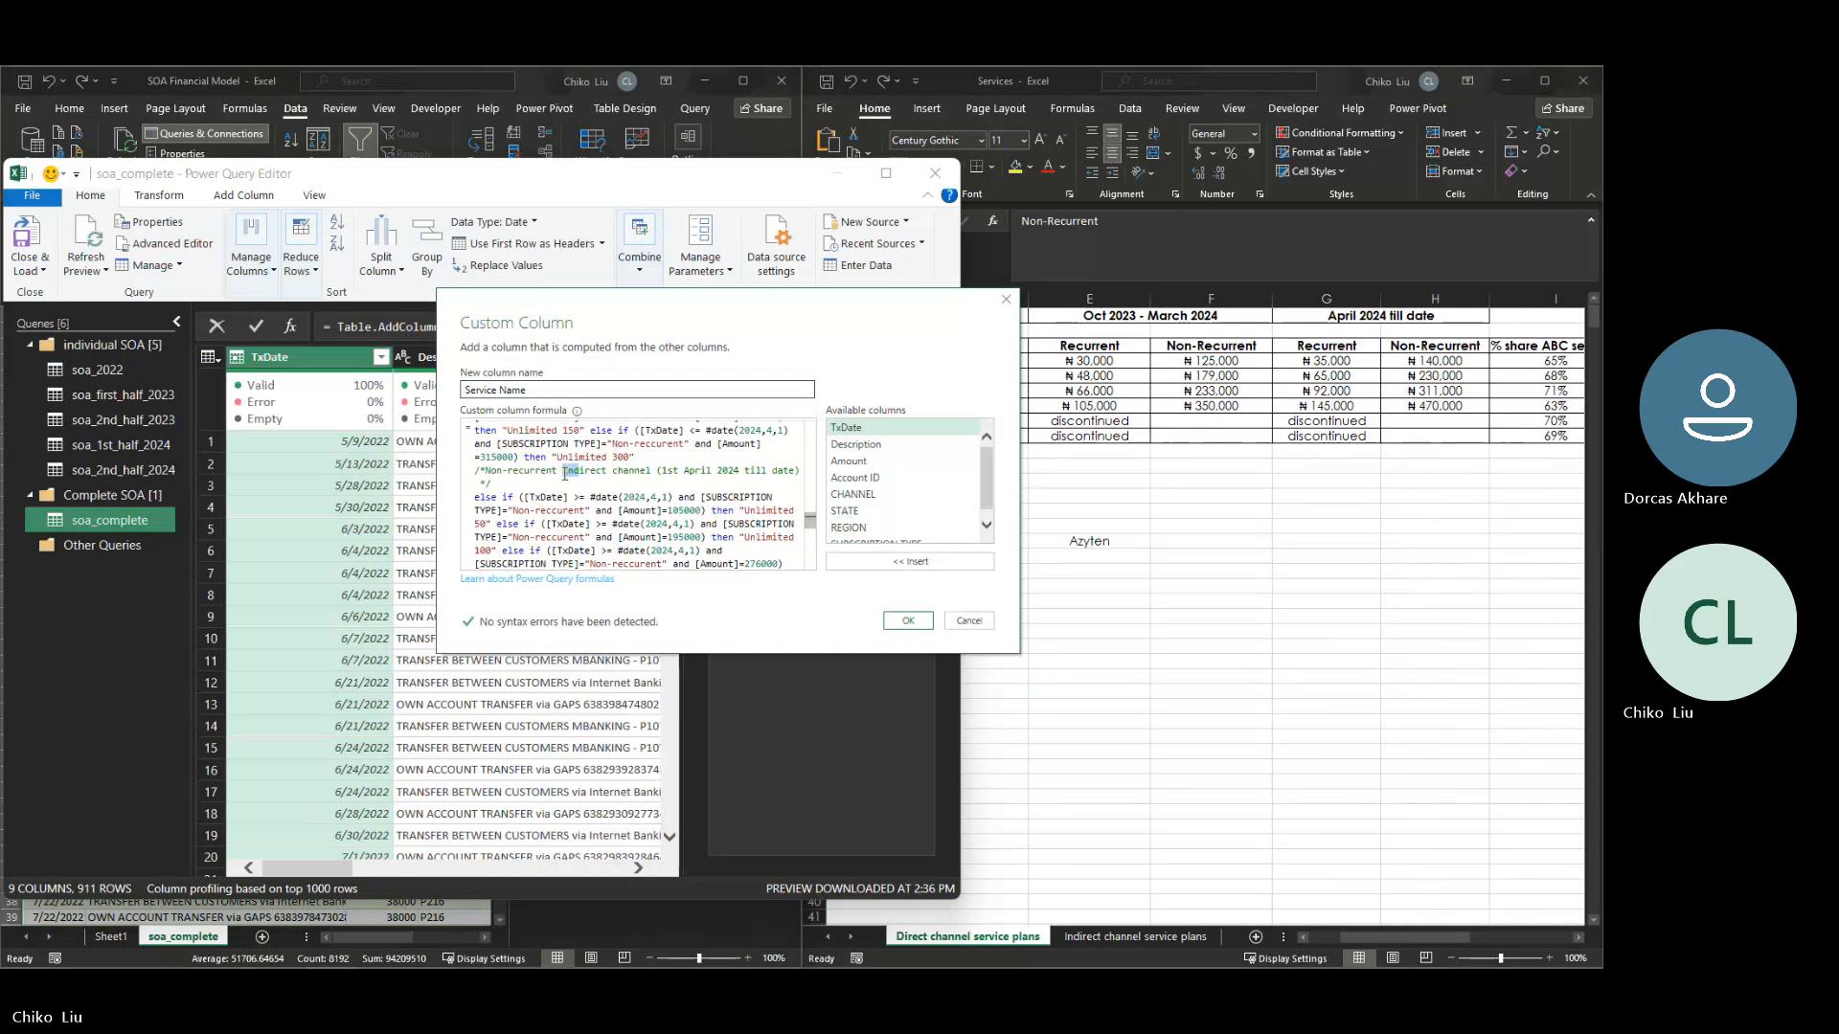
type("D")
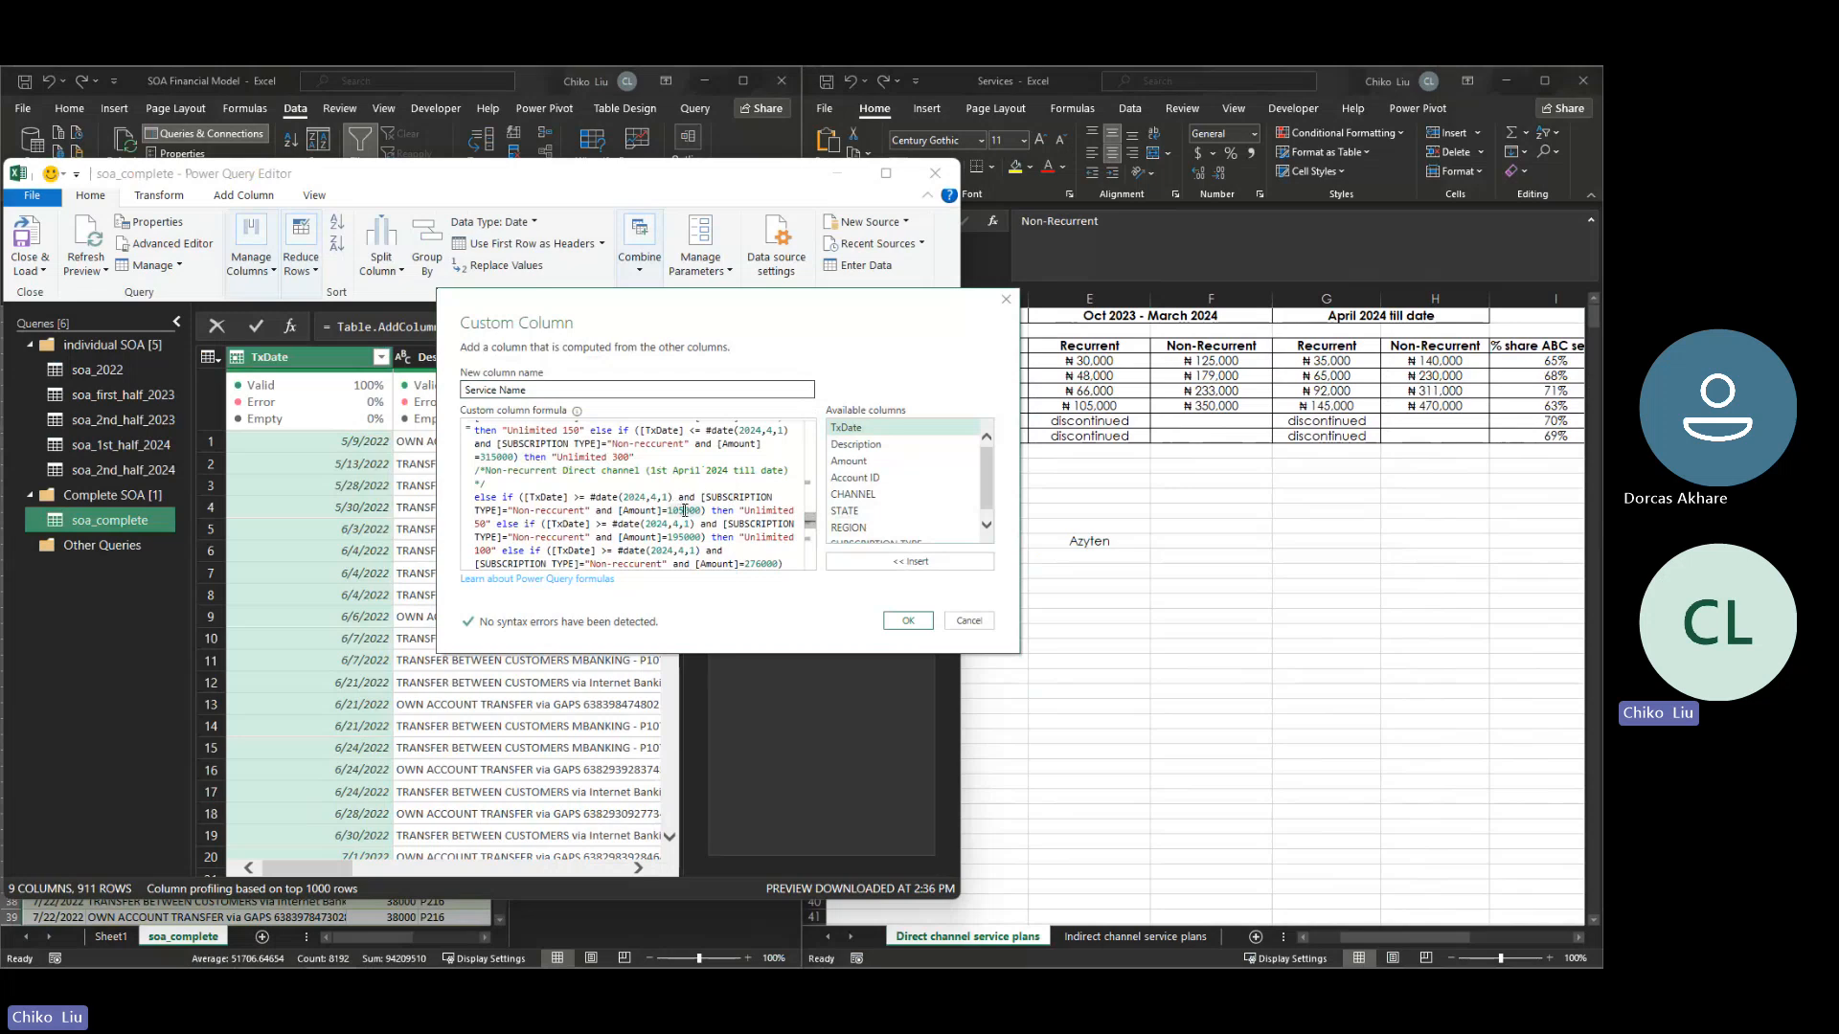
key("BackSpace")
key("BackSpace")
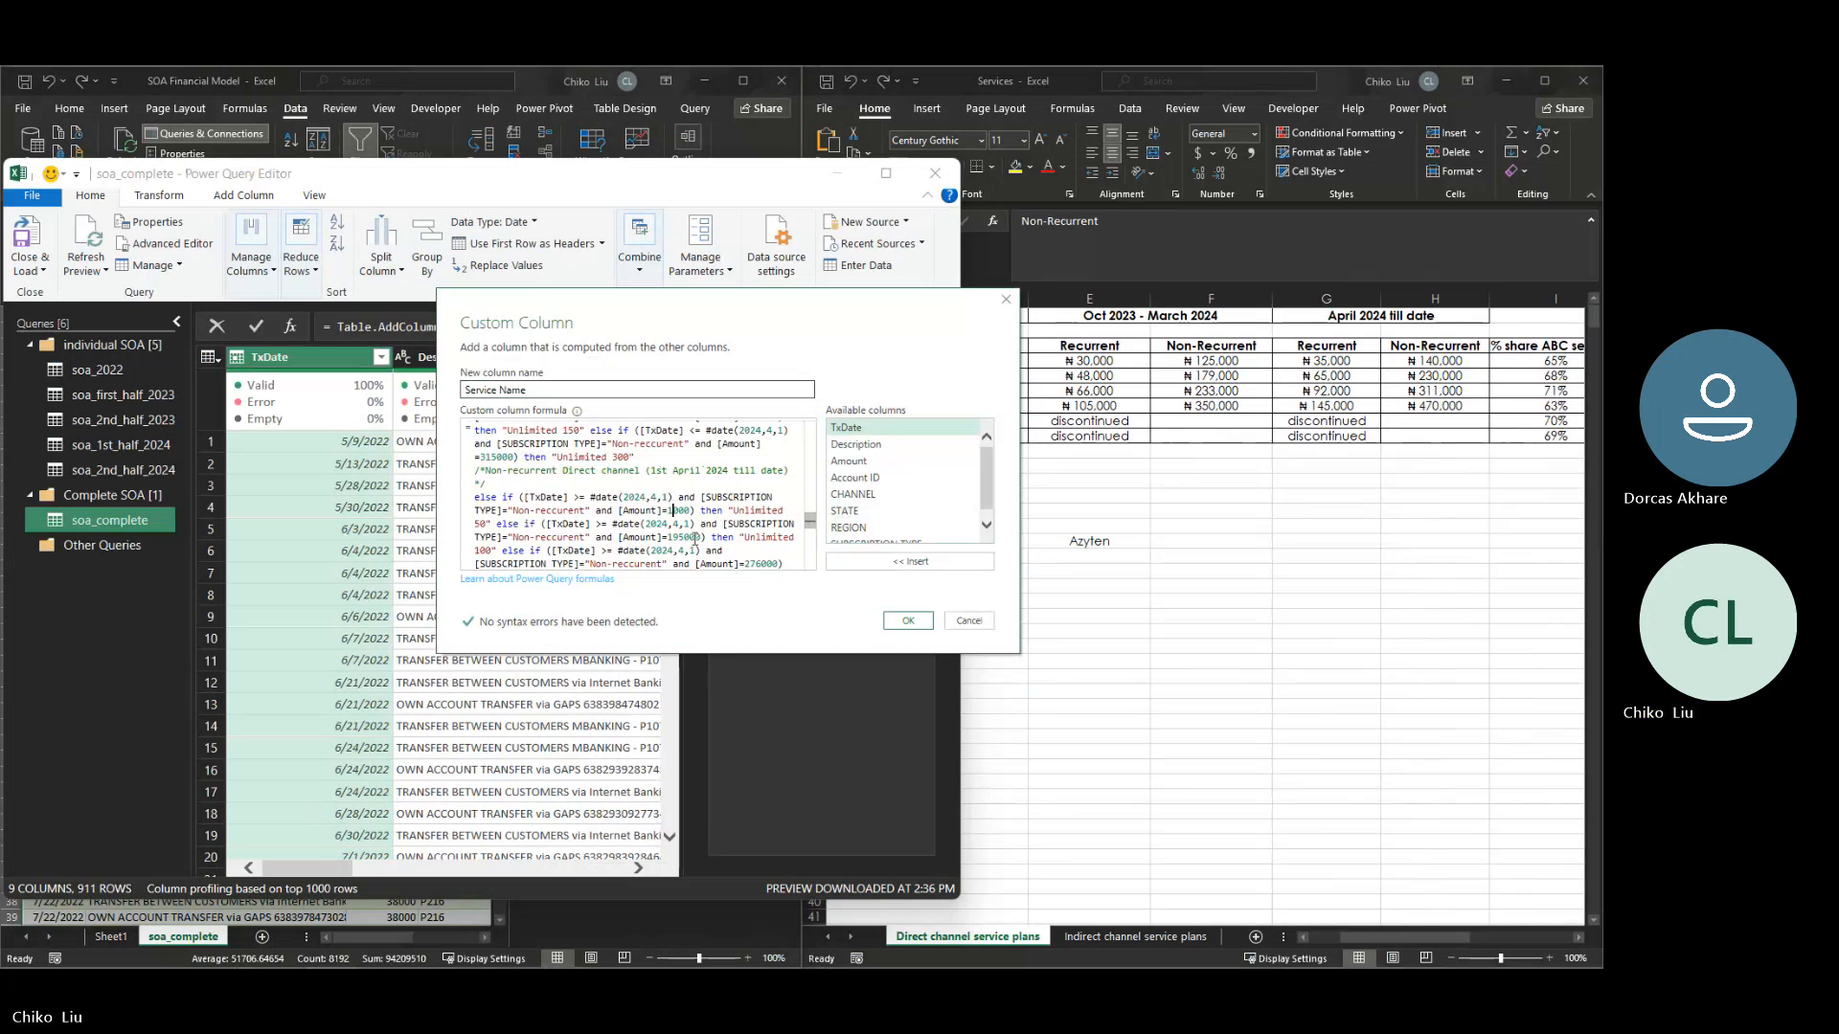
type("40")
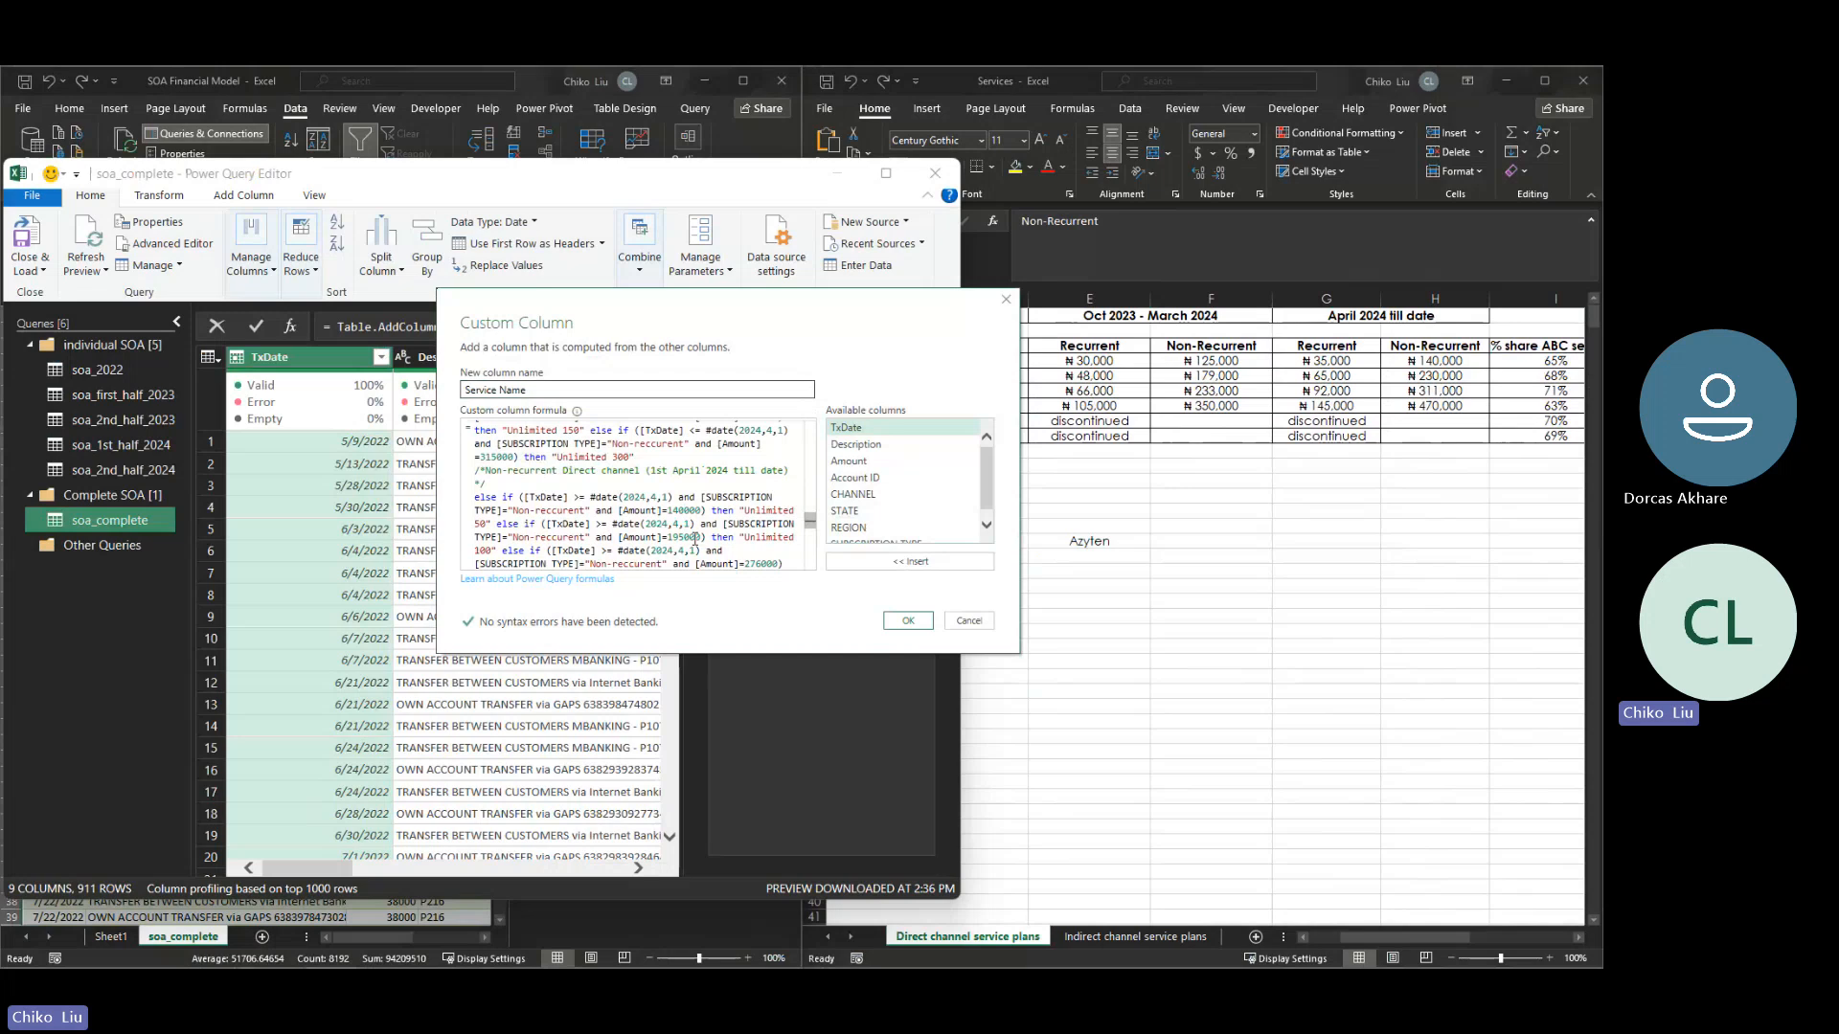
- Set the Unlimited 100 amount to 230000 in the non-recurrent direct April 2024 till date block
left_click(681, 538)
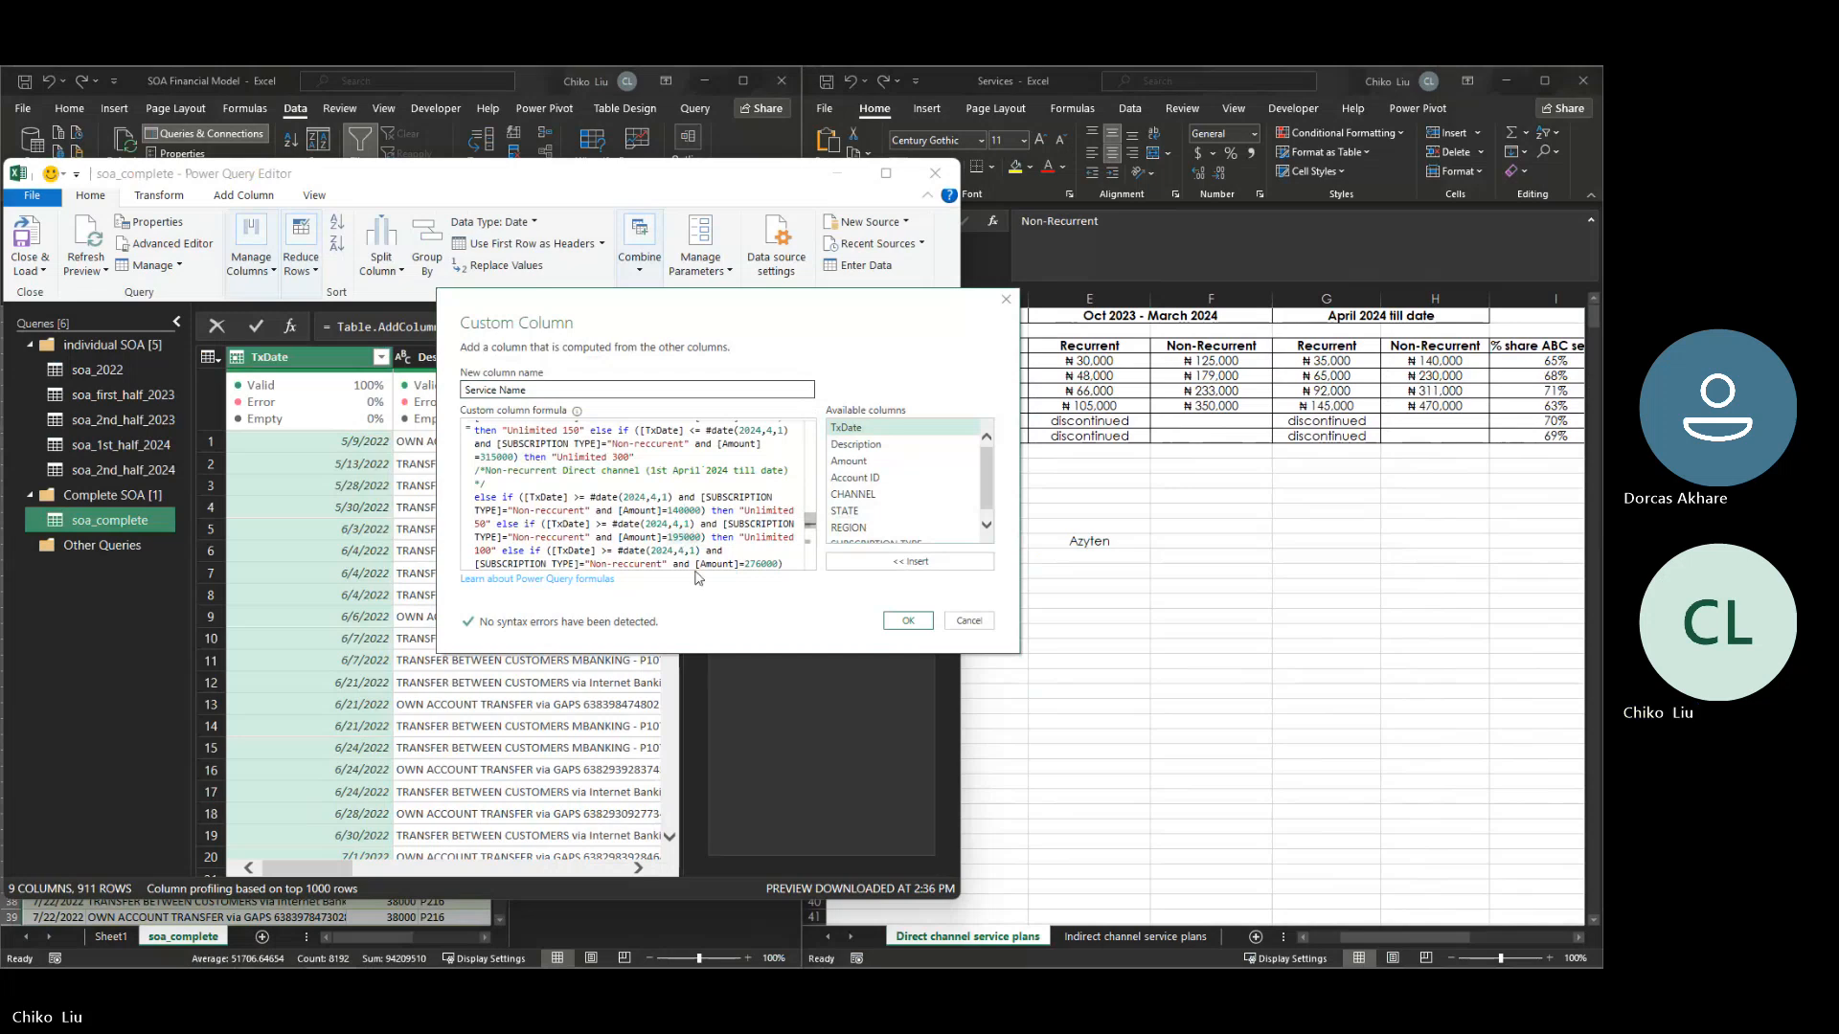
key("BackSpace")
key("BackSpace")
type("230")
- Set the Unlimited 150 amount to 311000 and the Unlimited 300 amount to 470000 in the non-recurrent direct April 2024 till date block
left_click(760, 563)
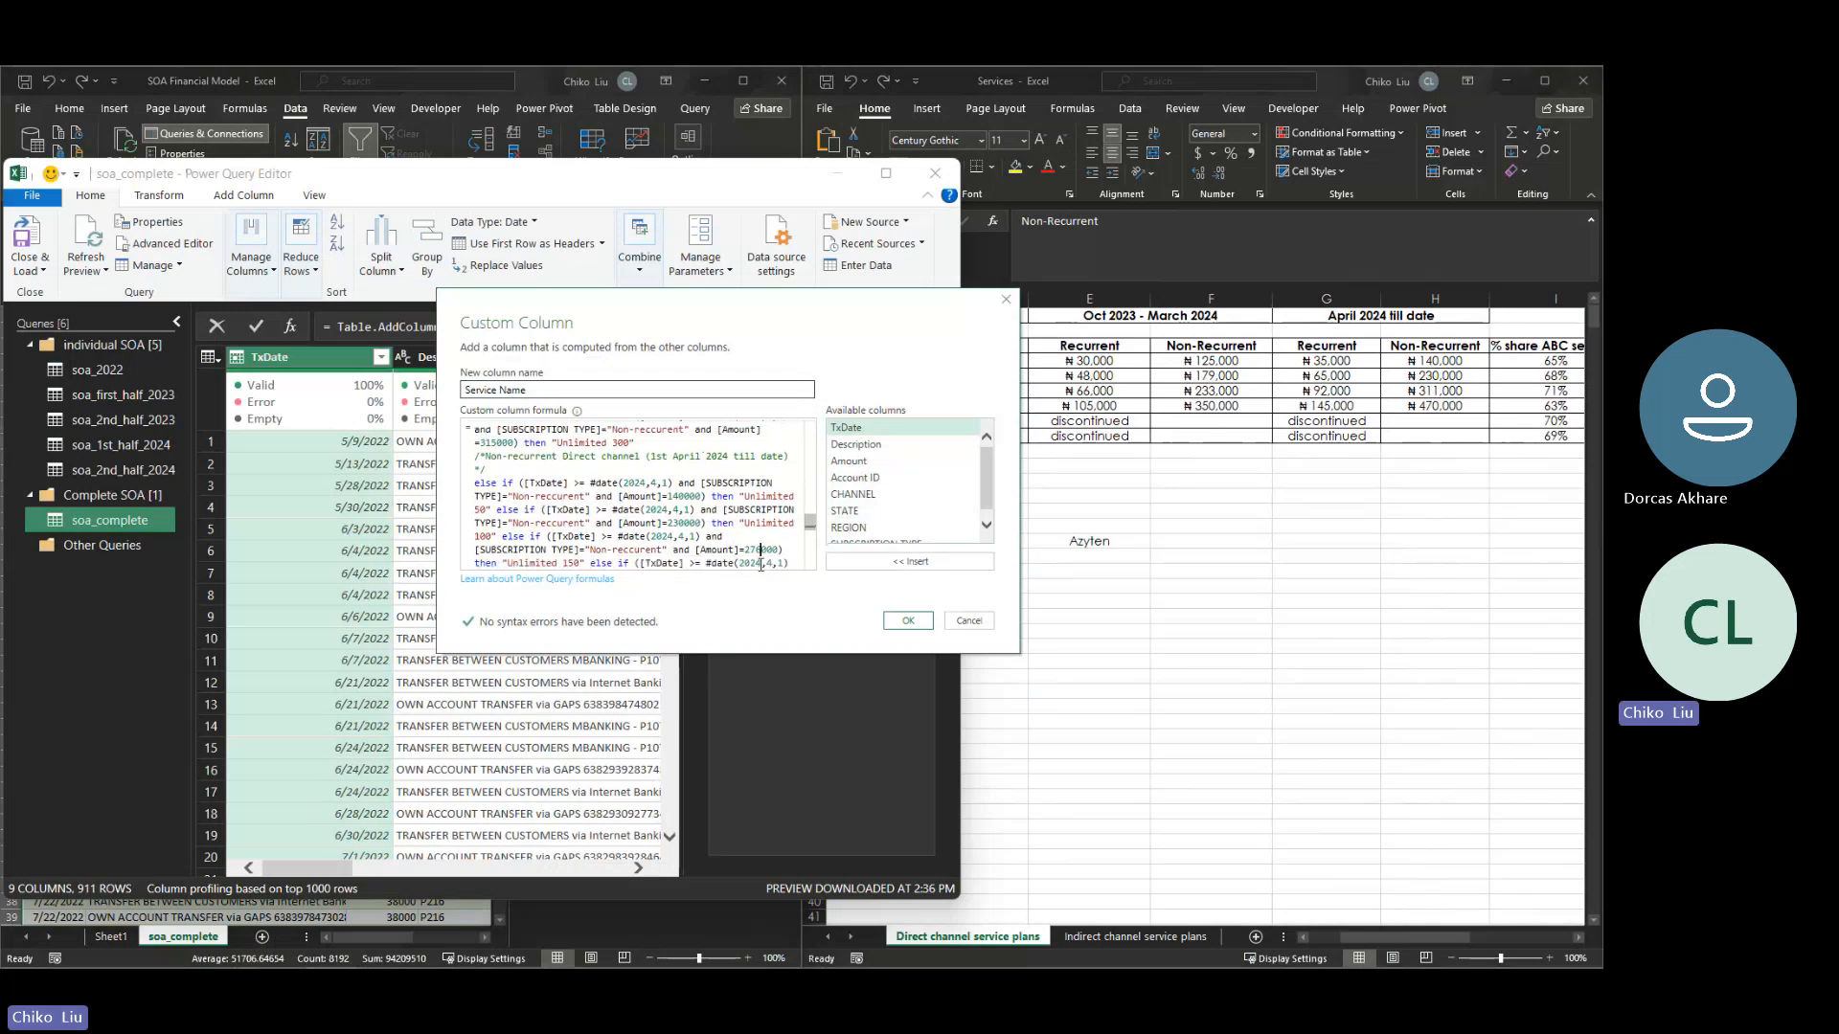
key("BackSpace")
key("BackSpace")
key("BackSpace")
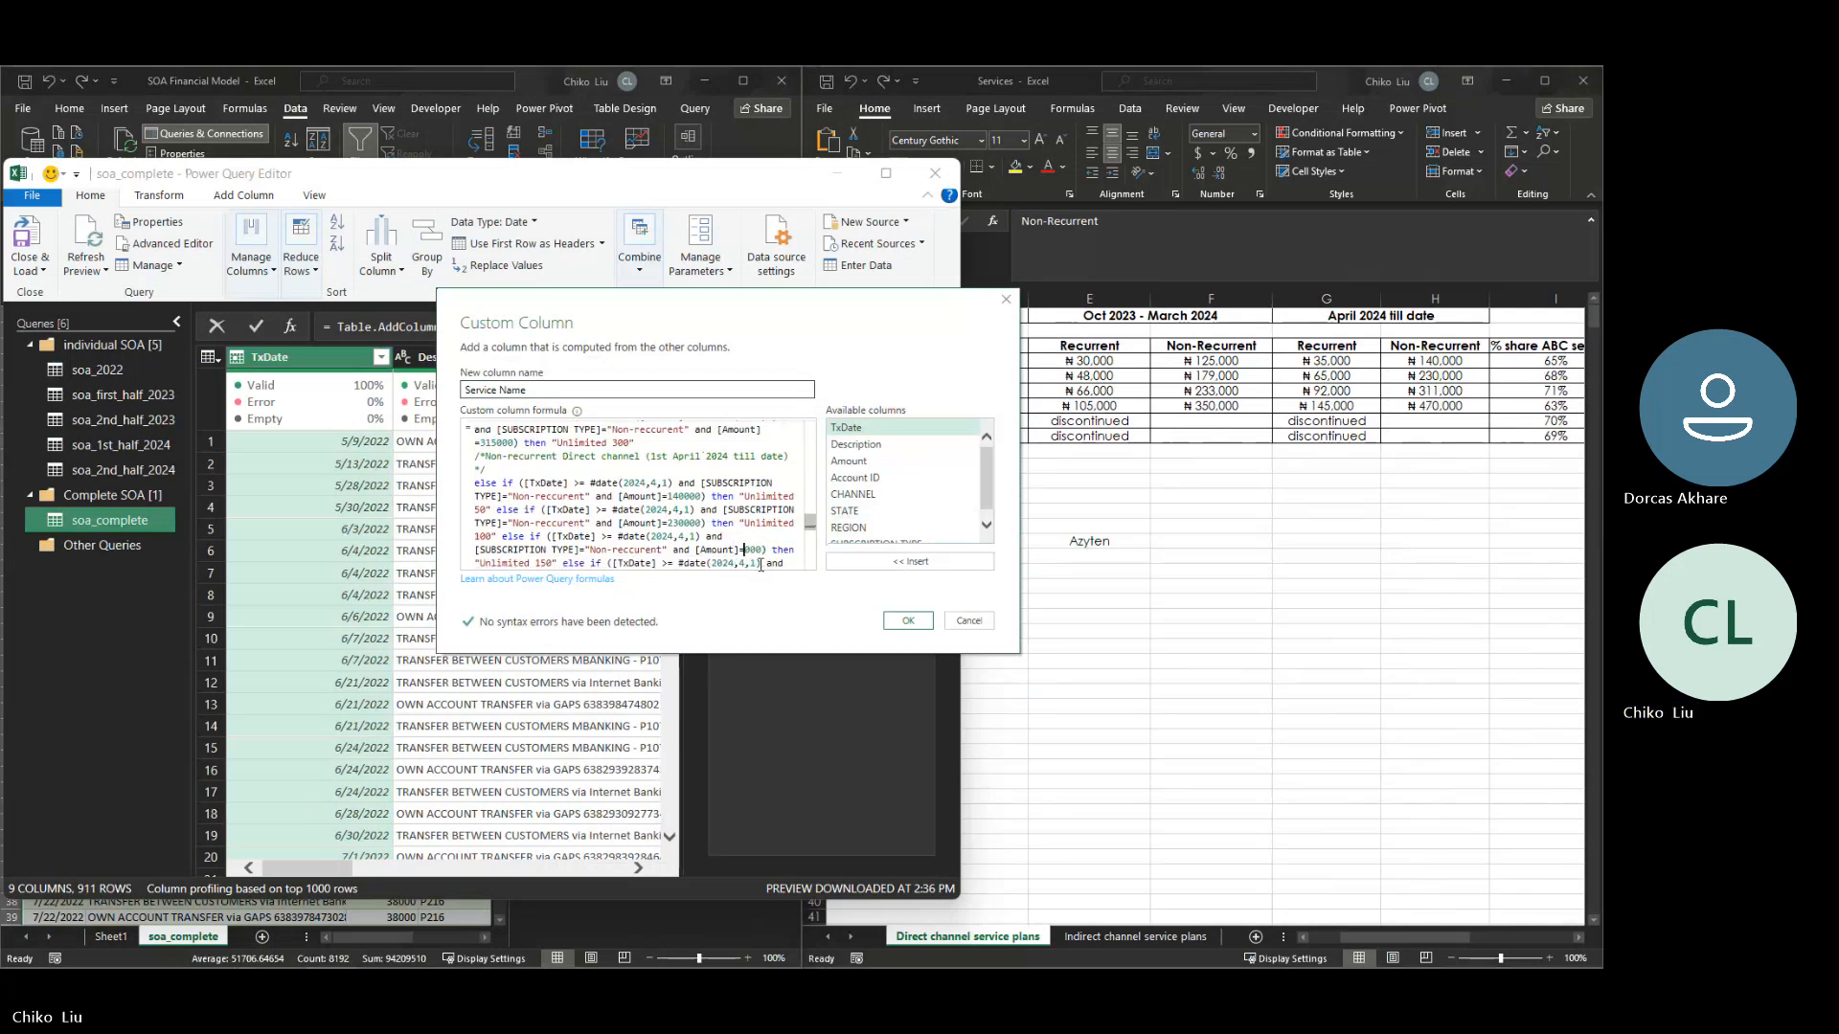
type("311")
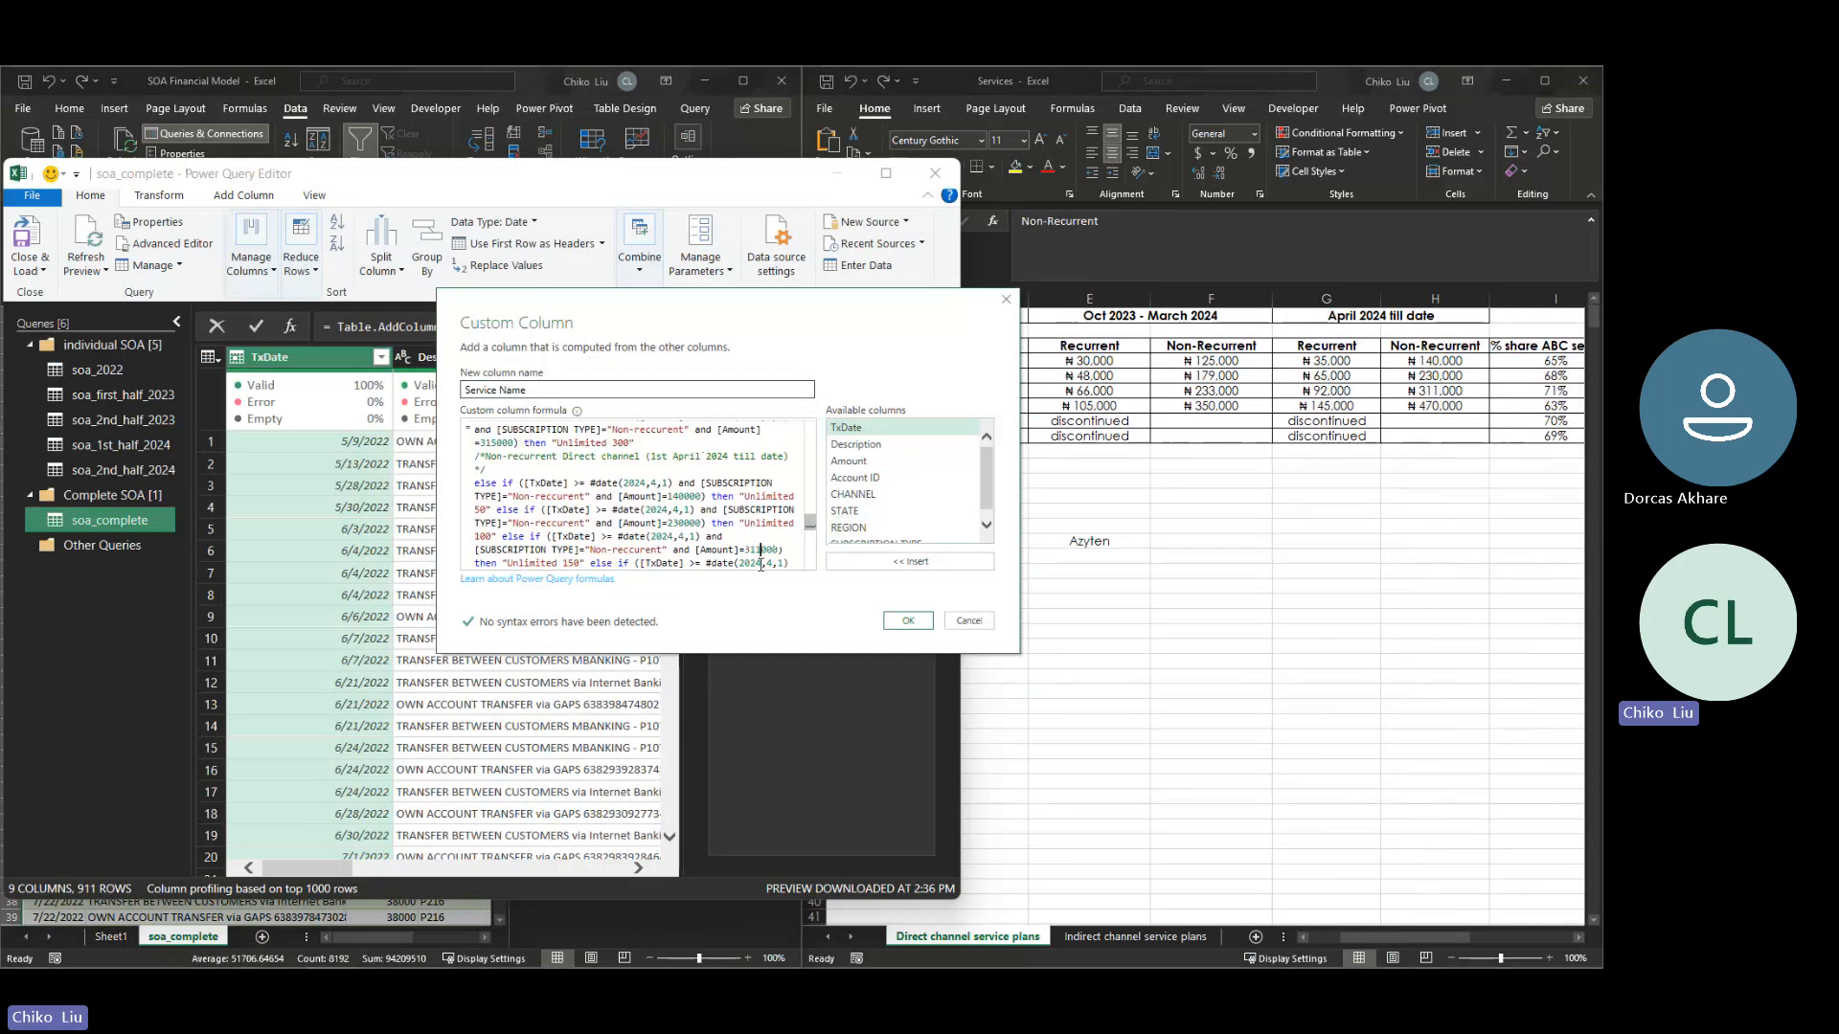
scroll(684, 502, "down", 2)
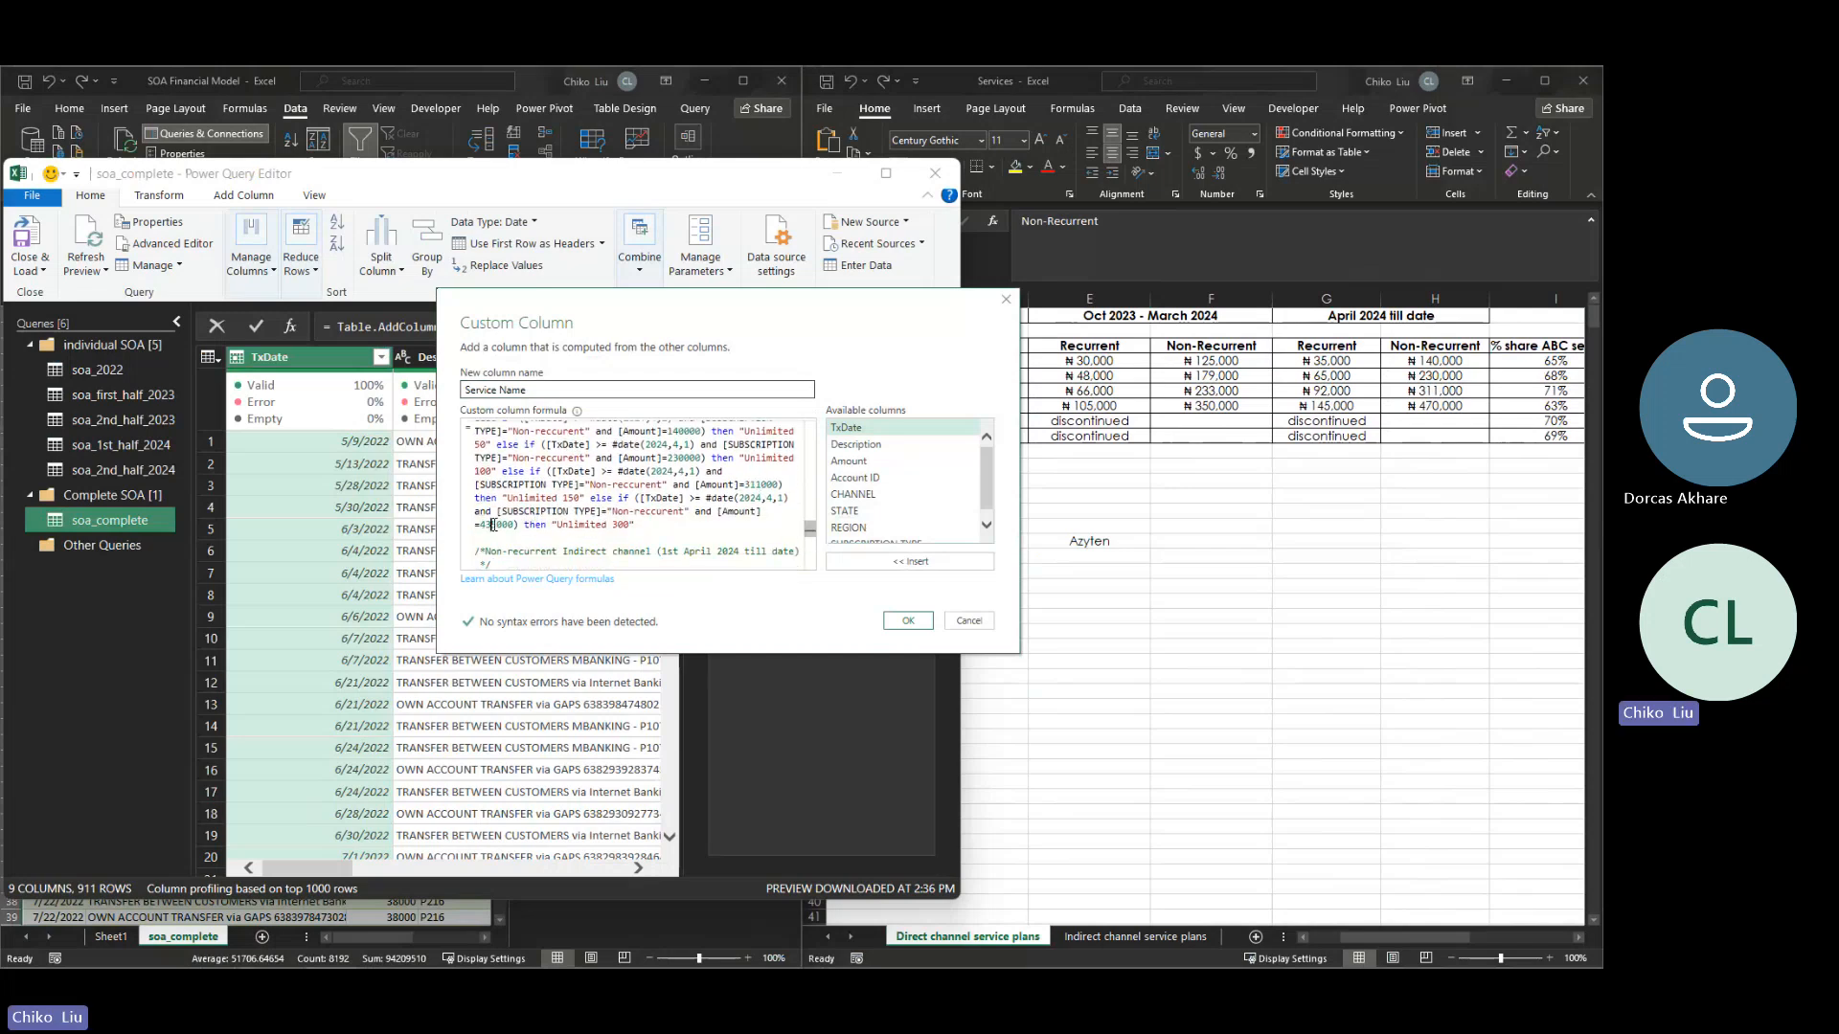
key("BackSpace")
key("Delete")
type("70")
- Change the date to 2024,3,31 in the Unlimited 50 and Unlimited 100 conditions of the non-recurrent indirect Oct 2023 - April 2024 block
left_click_drag(647, 528, 488, 515)
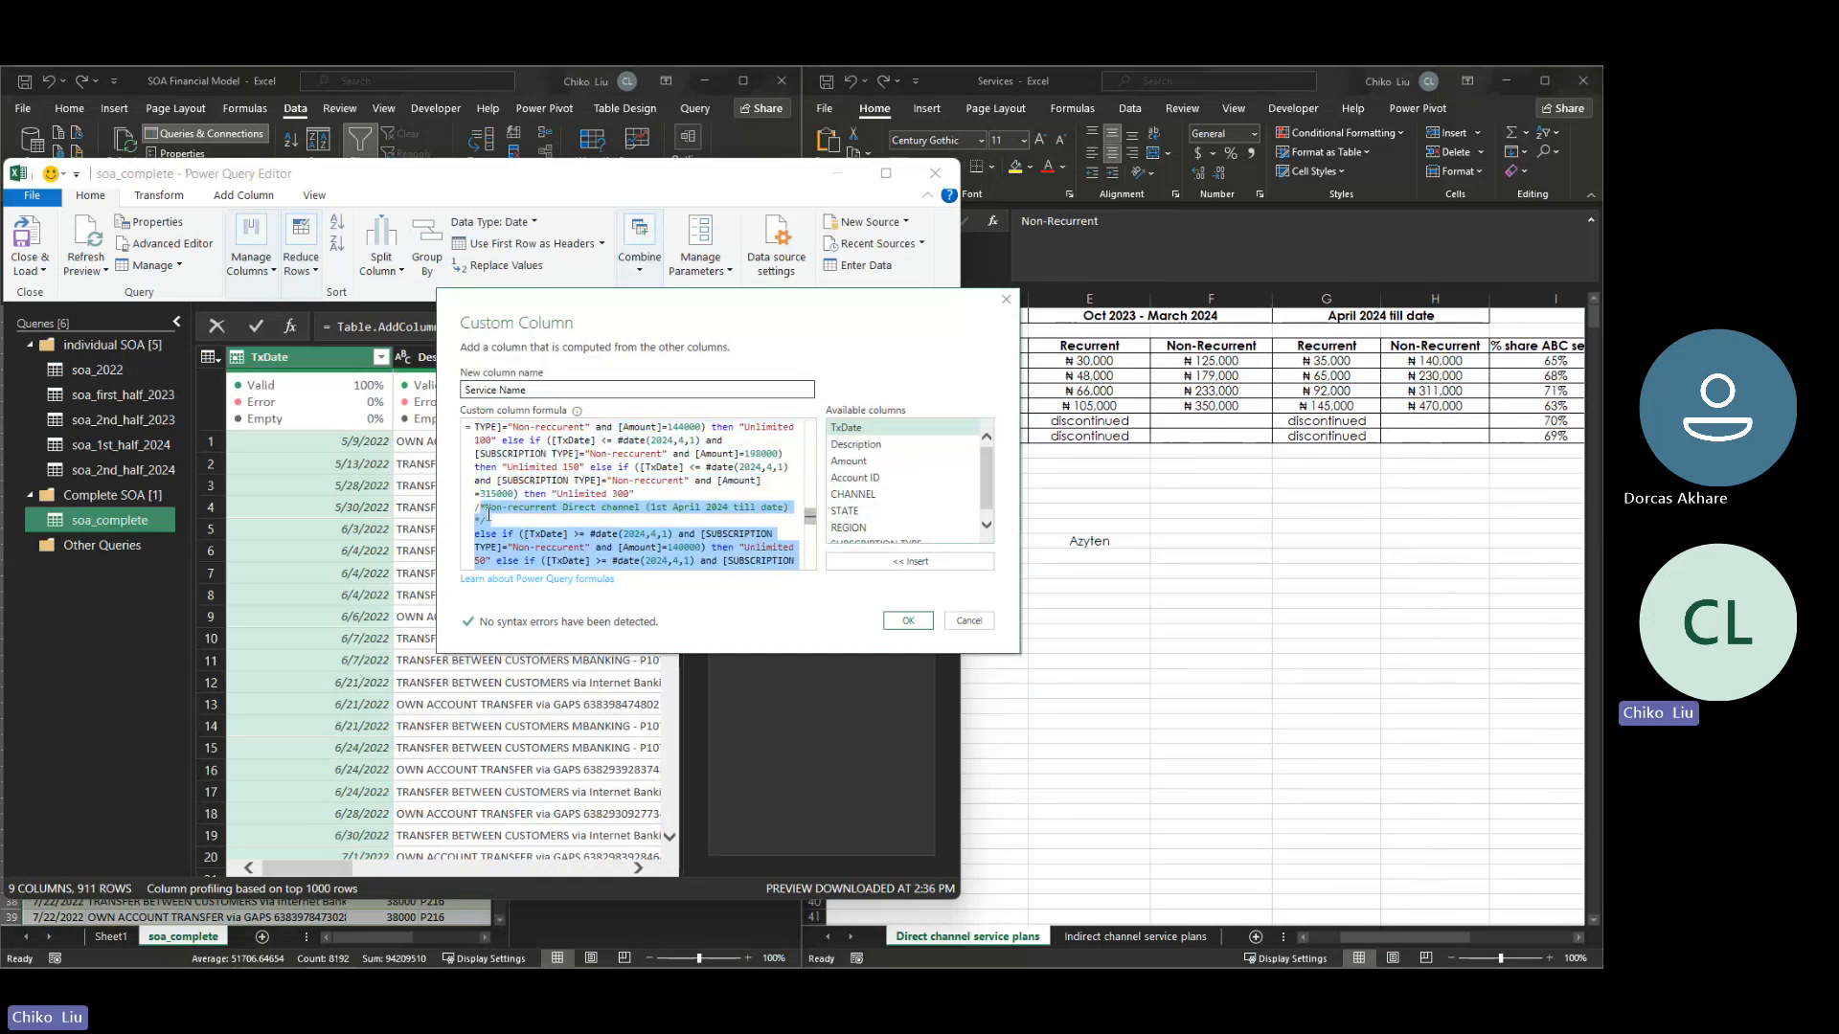
mouse_move(811, 517)
left_mouse_down()
mouse_move(813, 493)
mouse_move(807, 515)
left_mouse_up()
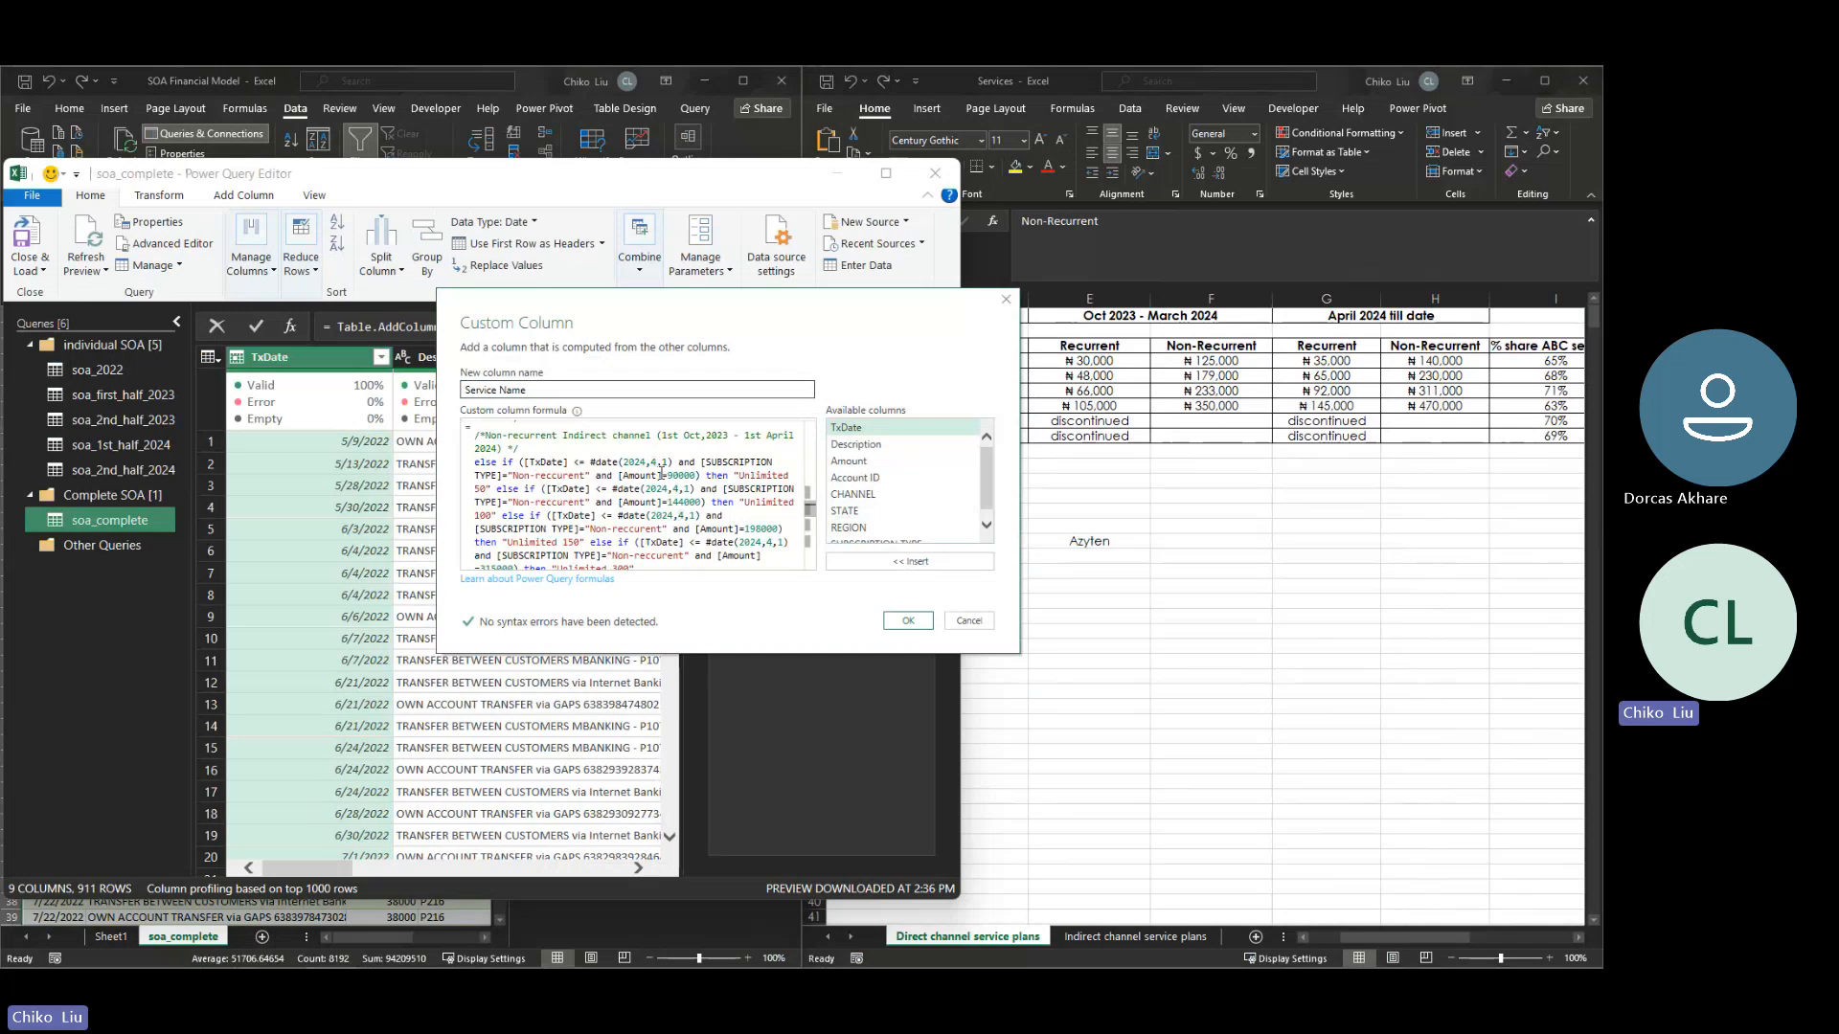
key("BackSpace")
type("3")
key("Right")
type("2")
key("Right")
key("shift+Left")
key("shift+Left")
key("shift+Left")
key("shift+Left")
key("Down")
key("shift+Right")
key("shift+Right")
key("shift+Right")
type("3,31")
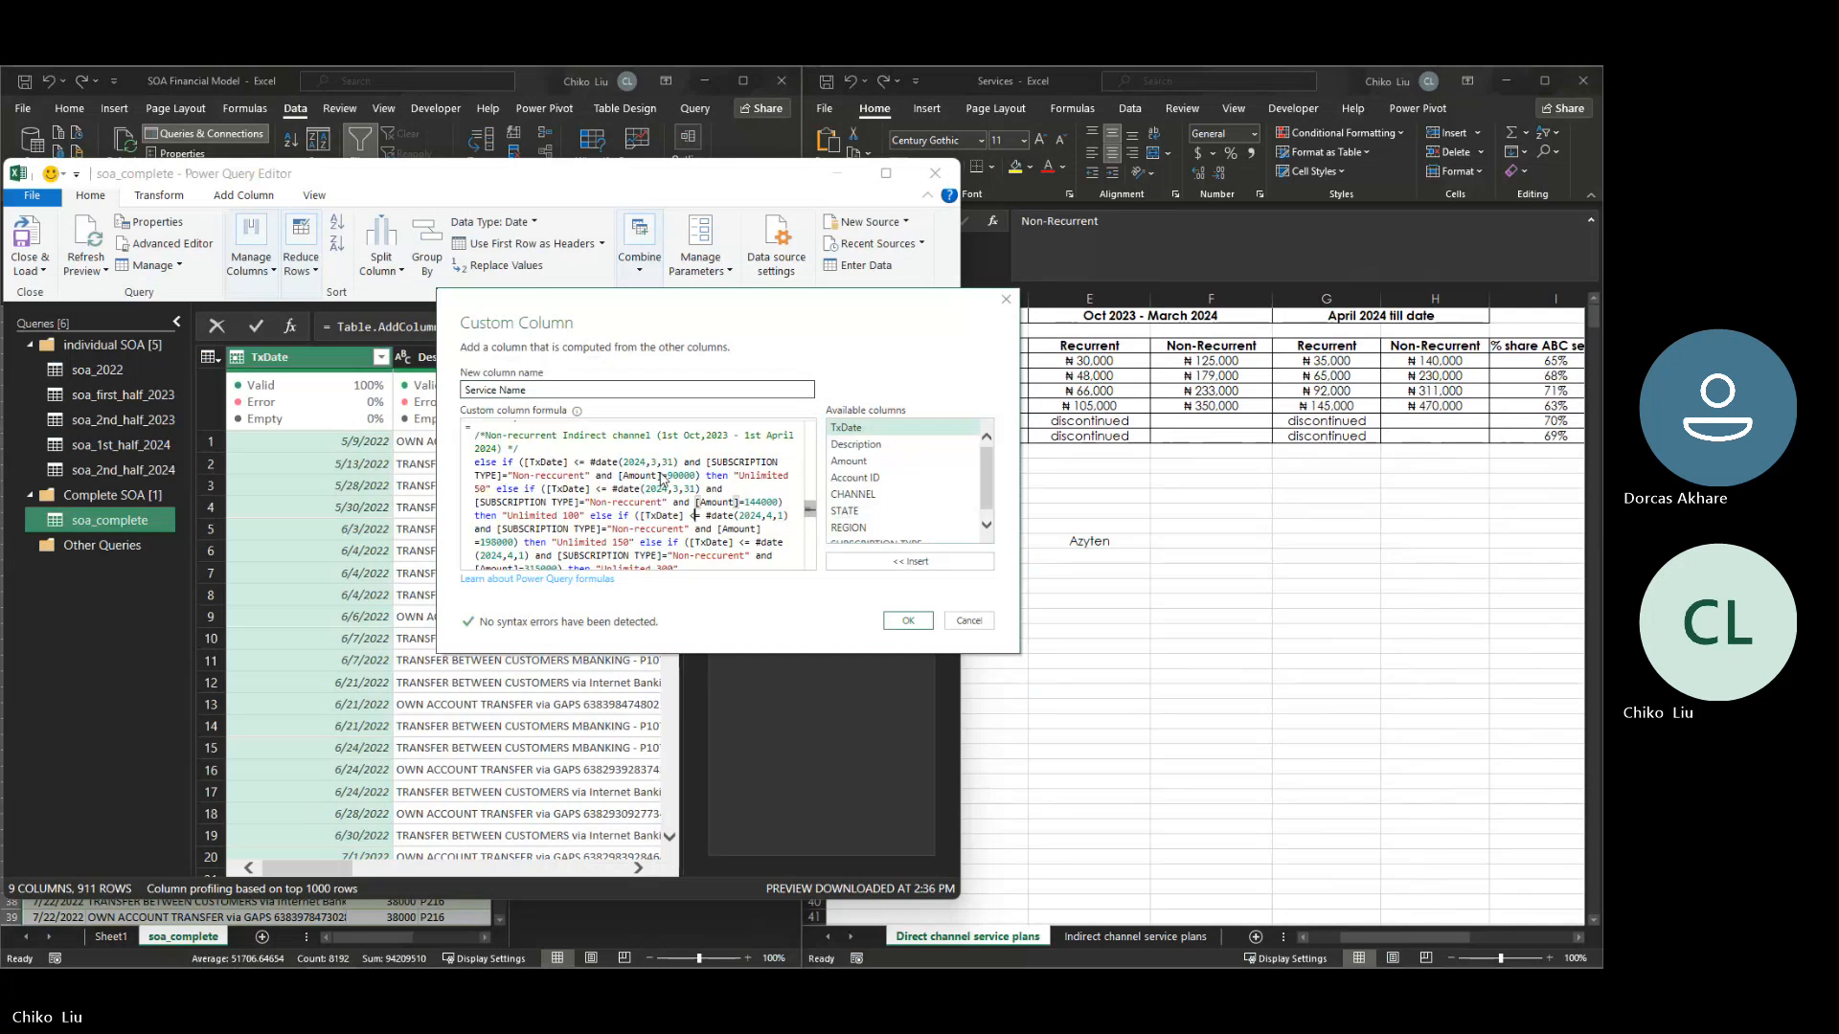
- Change the date to 2024,3,31 in the Unlimited 150 condition of the non-recurrent indirect Oct 2023 - April 2024 block
key("Down")
key("Down")
key("Right")
key("Right")
key("Right")
key("Right")
key("Right")
key("Right")
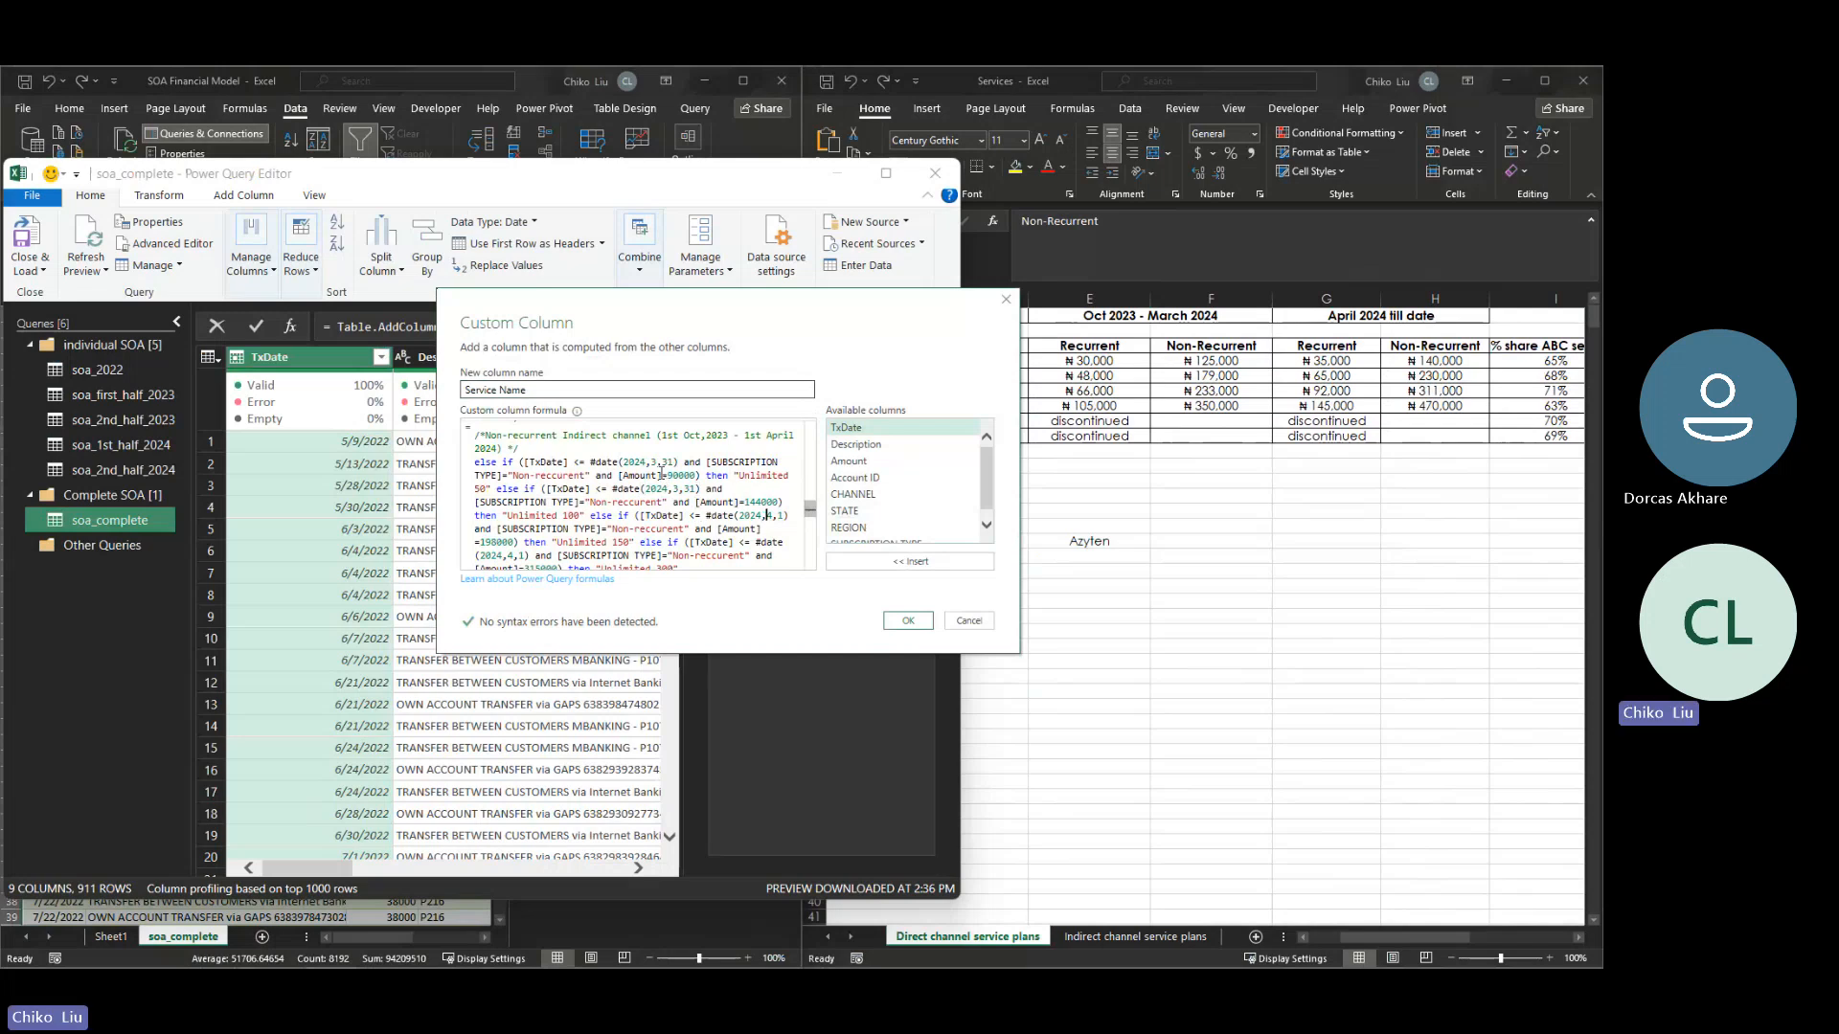
key("shift+Right")
key("shift+Right")
key("shift+Right")
type("3,31")
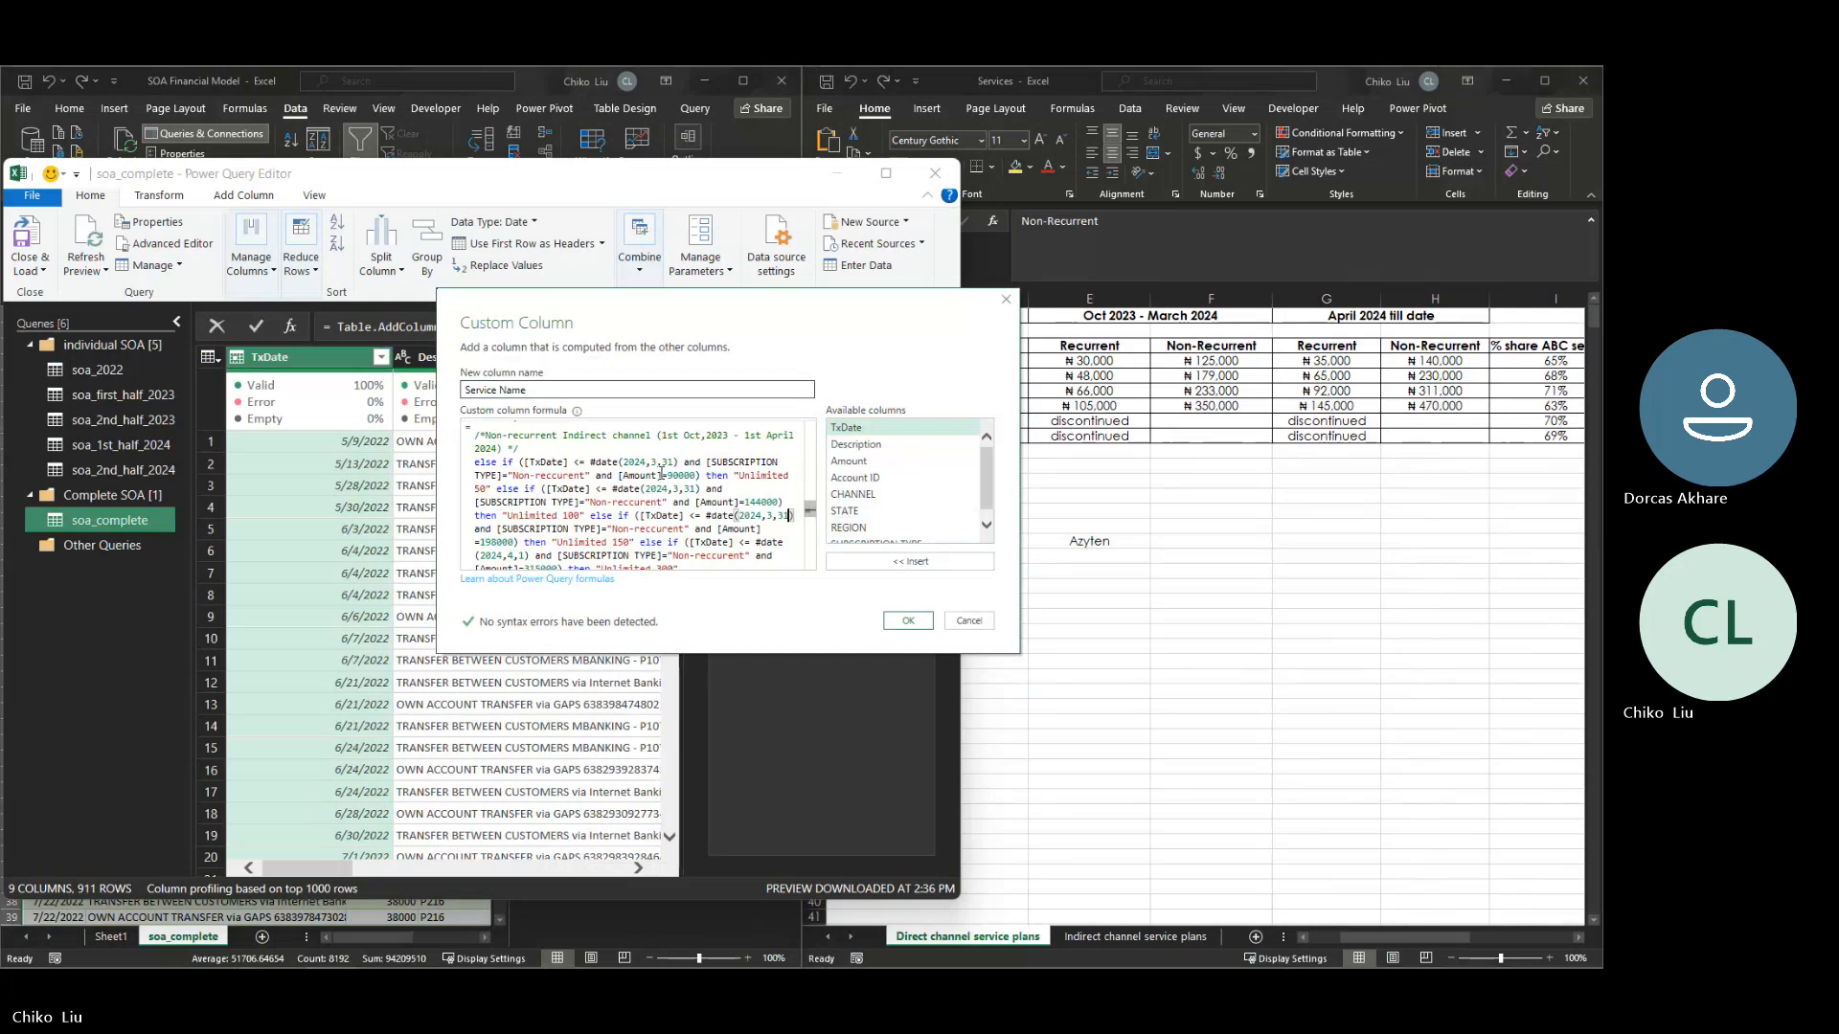
- Change the date to 2024,3,31 in the Unlimited 300 condition of the non-recurrent indirect Oct 2023 - April 2024 block
key("Down")
key("Down")
key("Down")
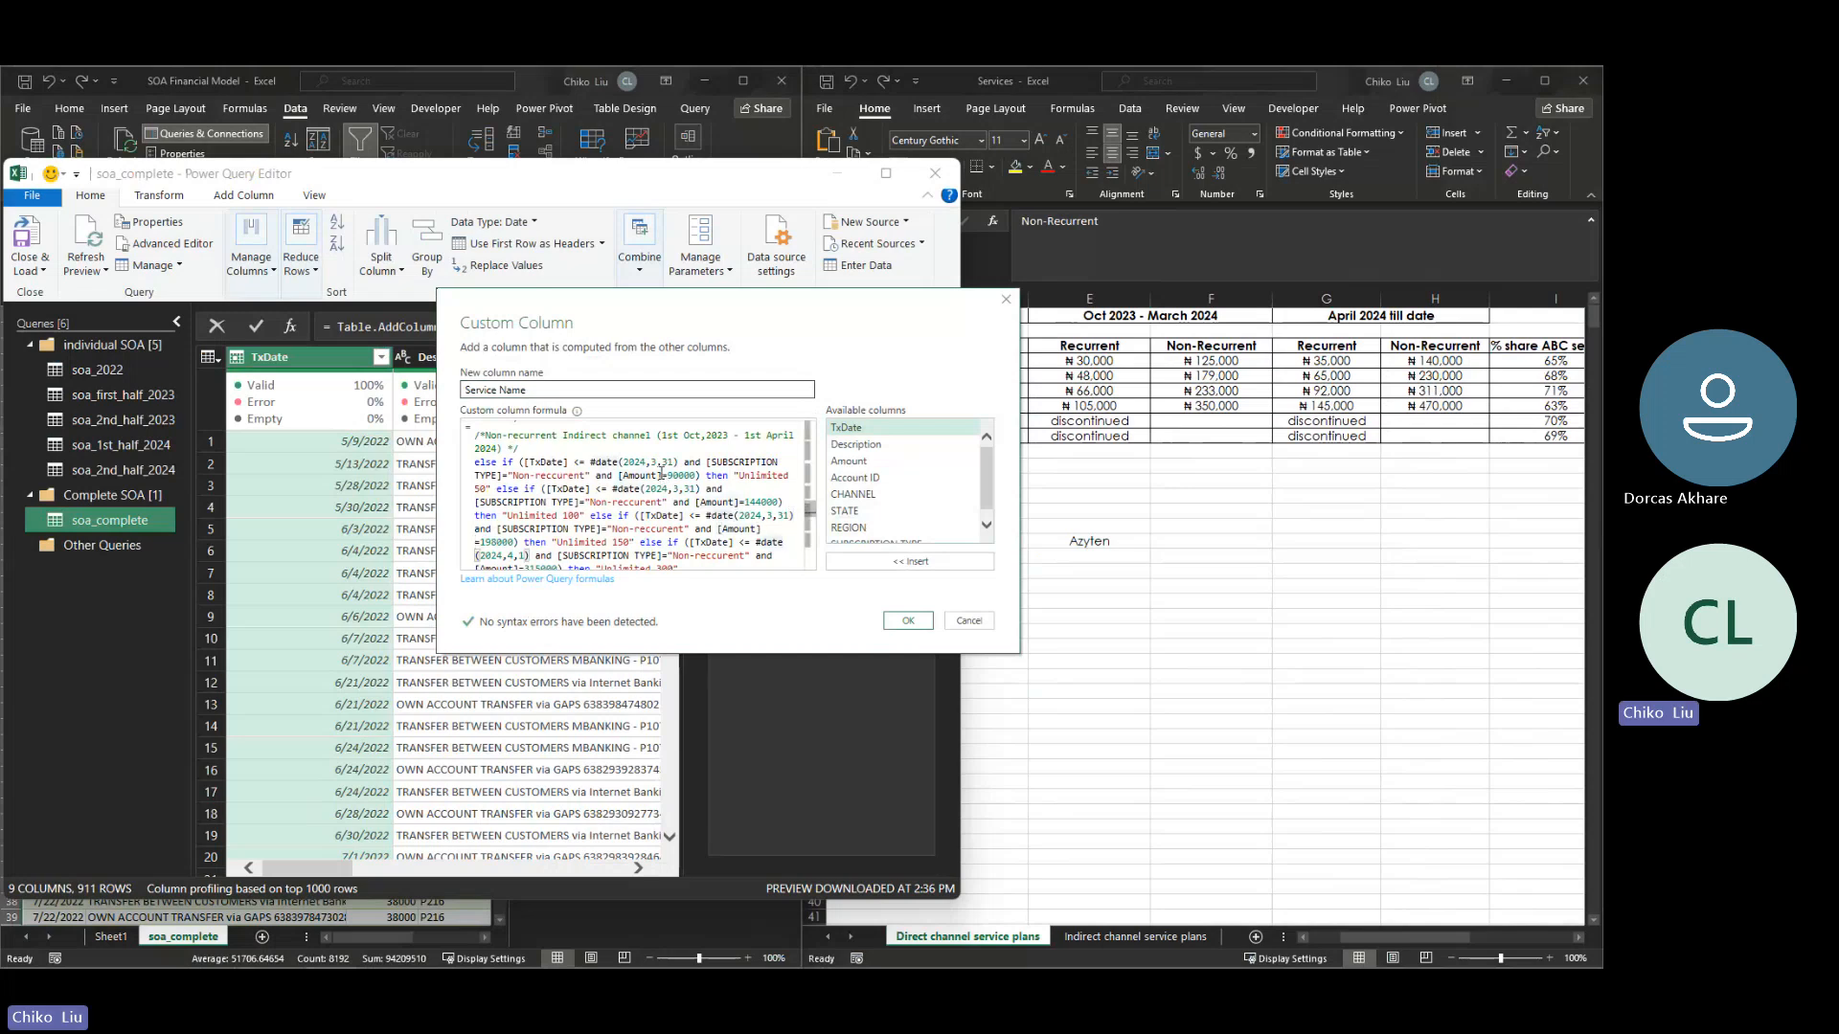
key("Left")
key("Down")
key("Left")
key("Left")
key("Left")
key("Left")
key("Left")
key("Left")
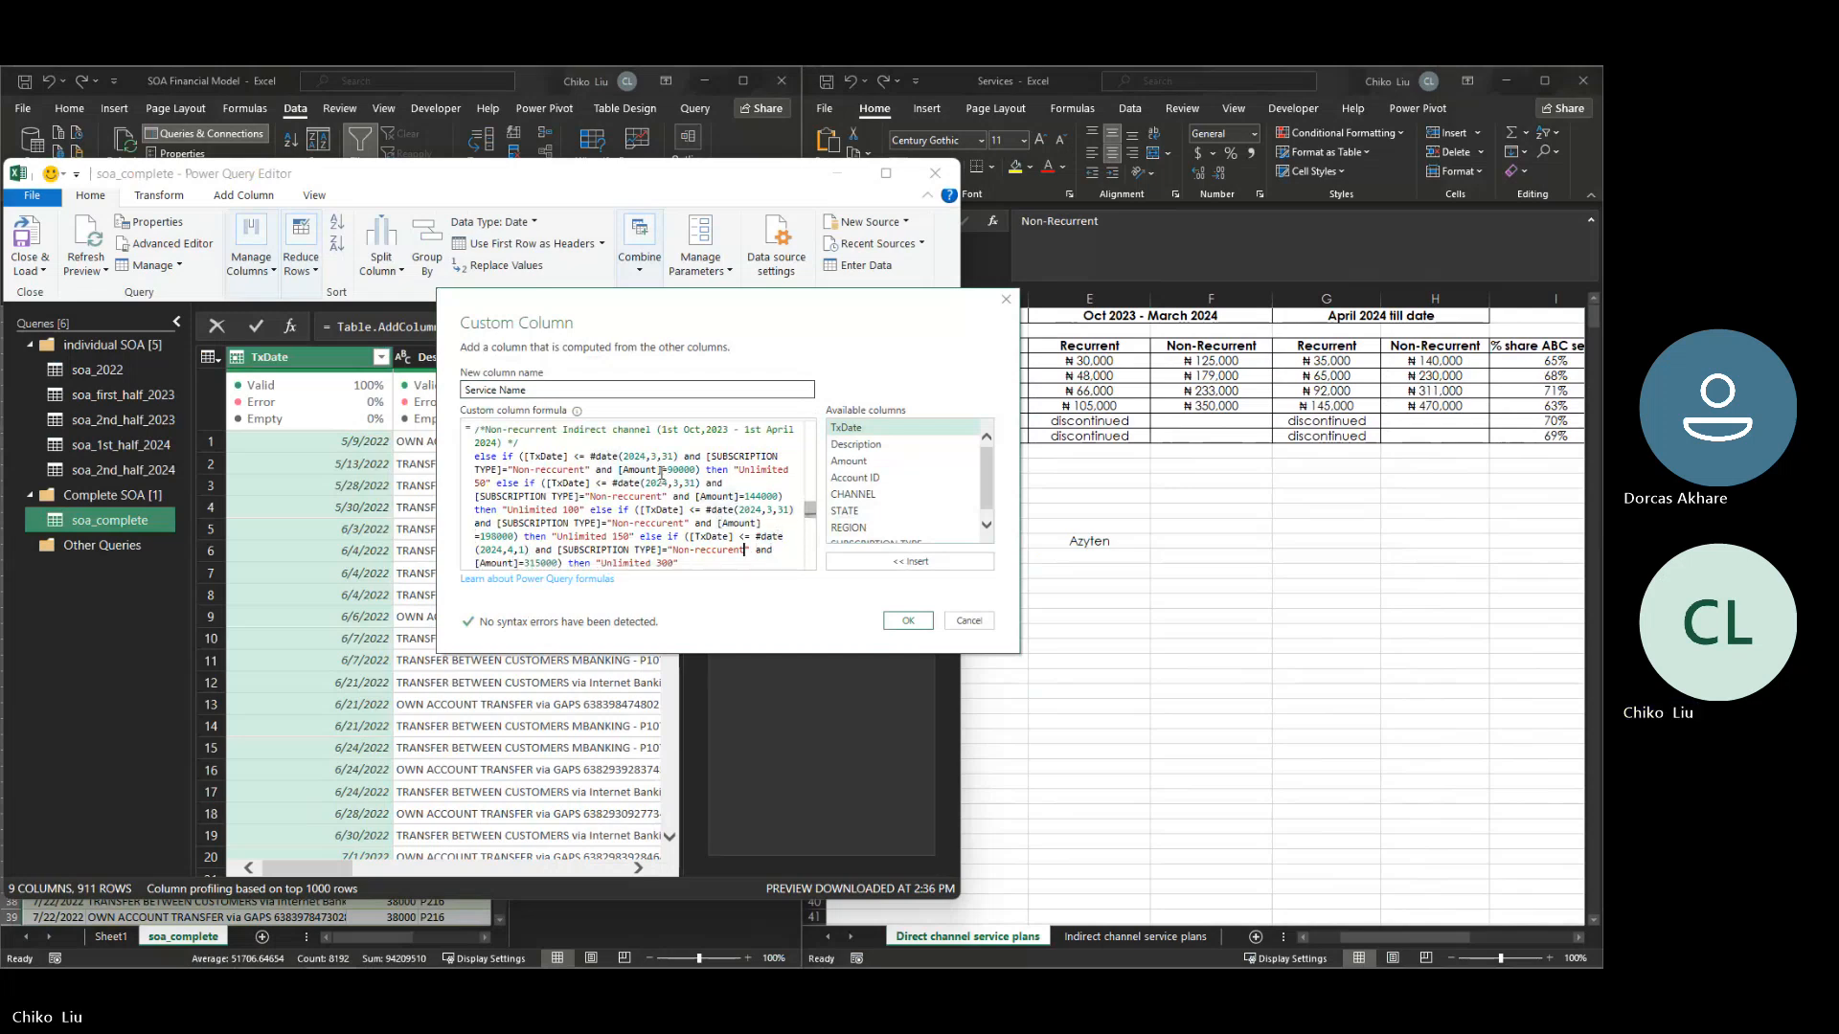
key("Left")
key("Left")
key("Left")
key("Left")
key("Left")
key("Left")
key("Left")
key("Left")
key("Left")
key("Left")
key("Left")
key("Left")
key("Left")
key("Left")
key("Left")
key("Left")
key("Left")
key("Left")
key("Left")
key("Left")
- Copy the whole Recurrent Direct and Indirect channel (2022 - 1st Oct, 2023) block, including its comment
key("Up")
key("Up")
key("Up")
key("Up")
key("Up")
key("Up")
key("Up")
key("Up")
key("Up")
key("Up")
key("Up")
key("Up")
key("Up")
key("Up")
key("Up")
key("Up")
key("Up")
key("Up")
key("Up")
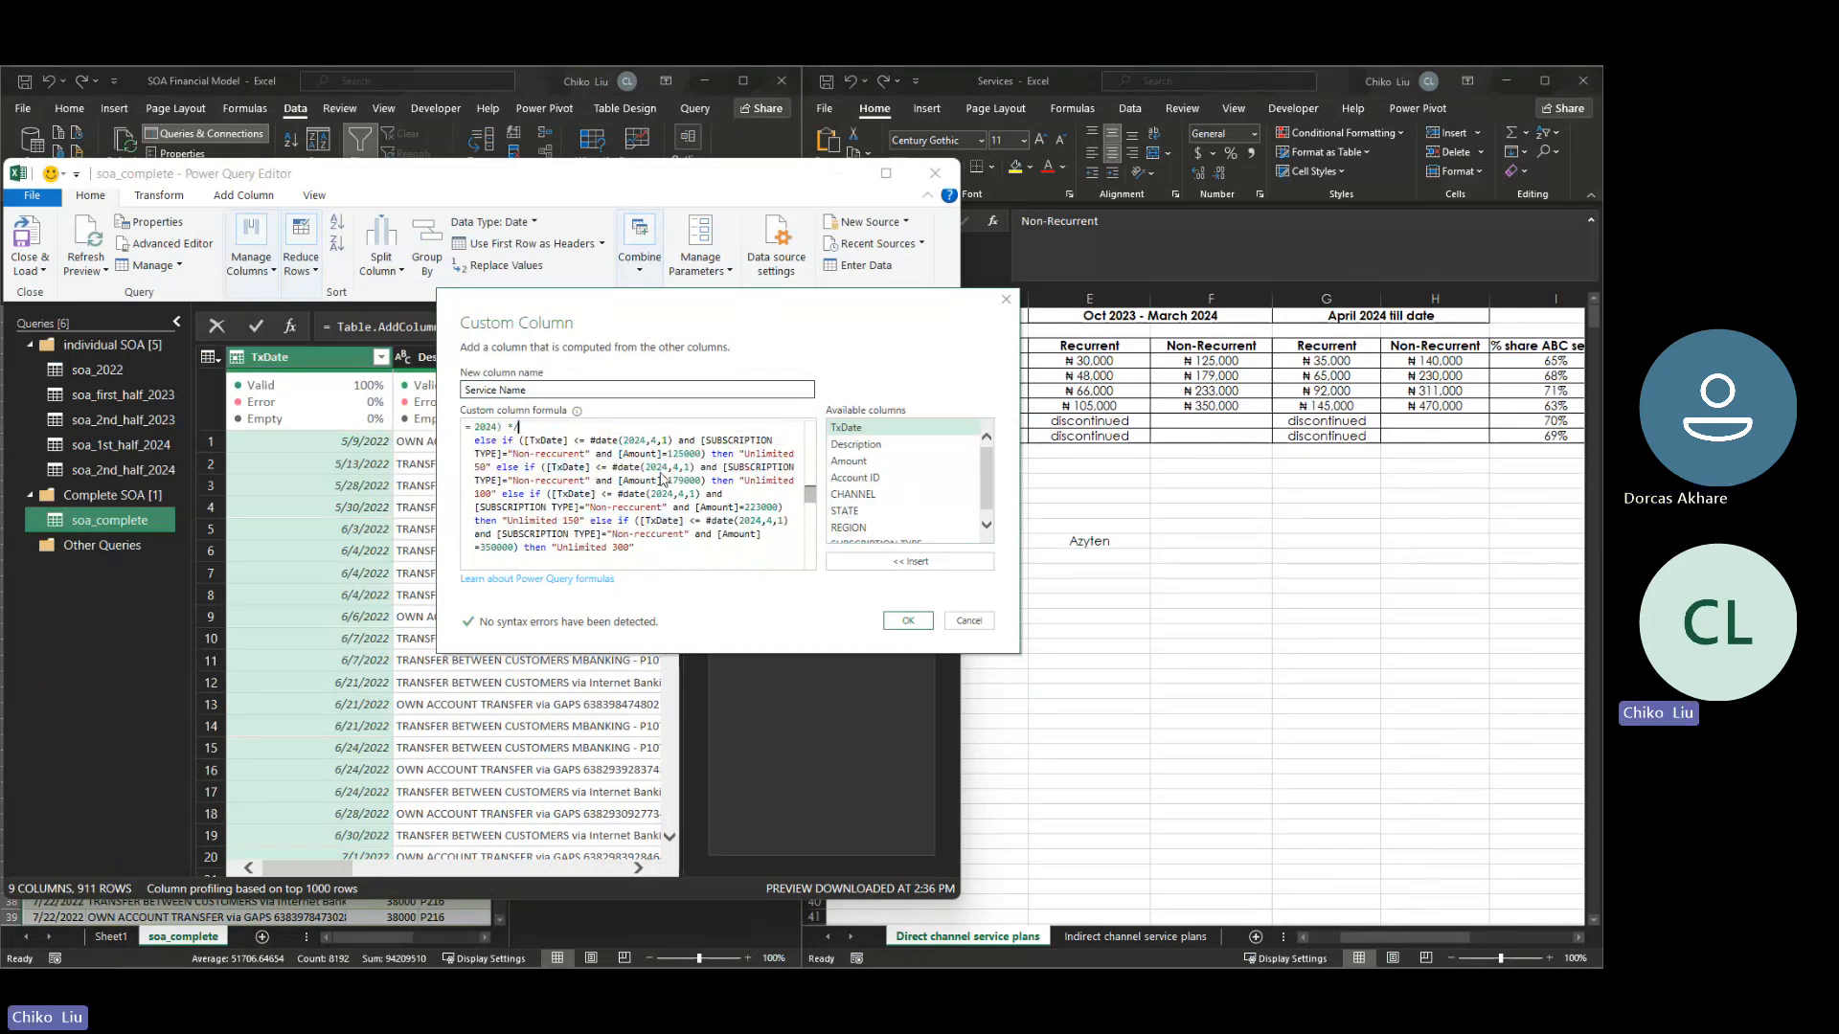
key("Up")
key("Up")
key("Up")
key("Up")
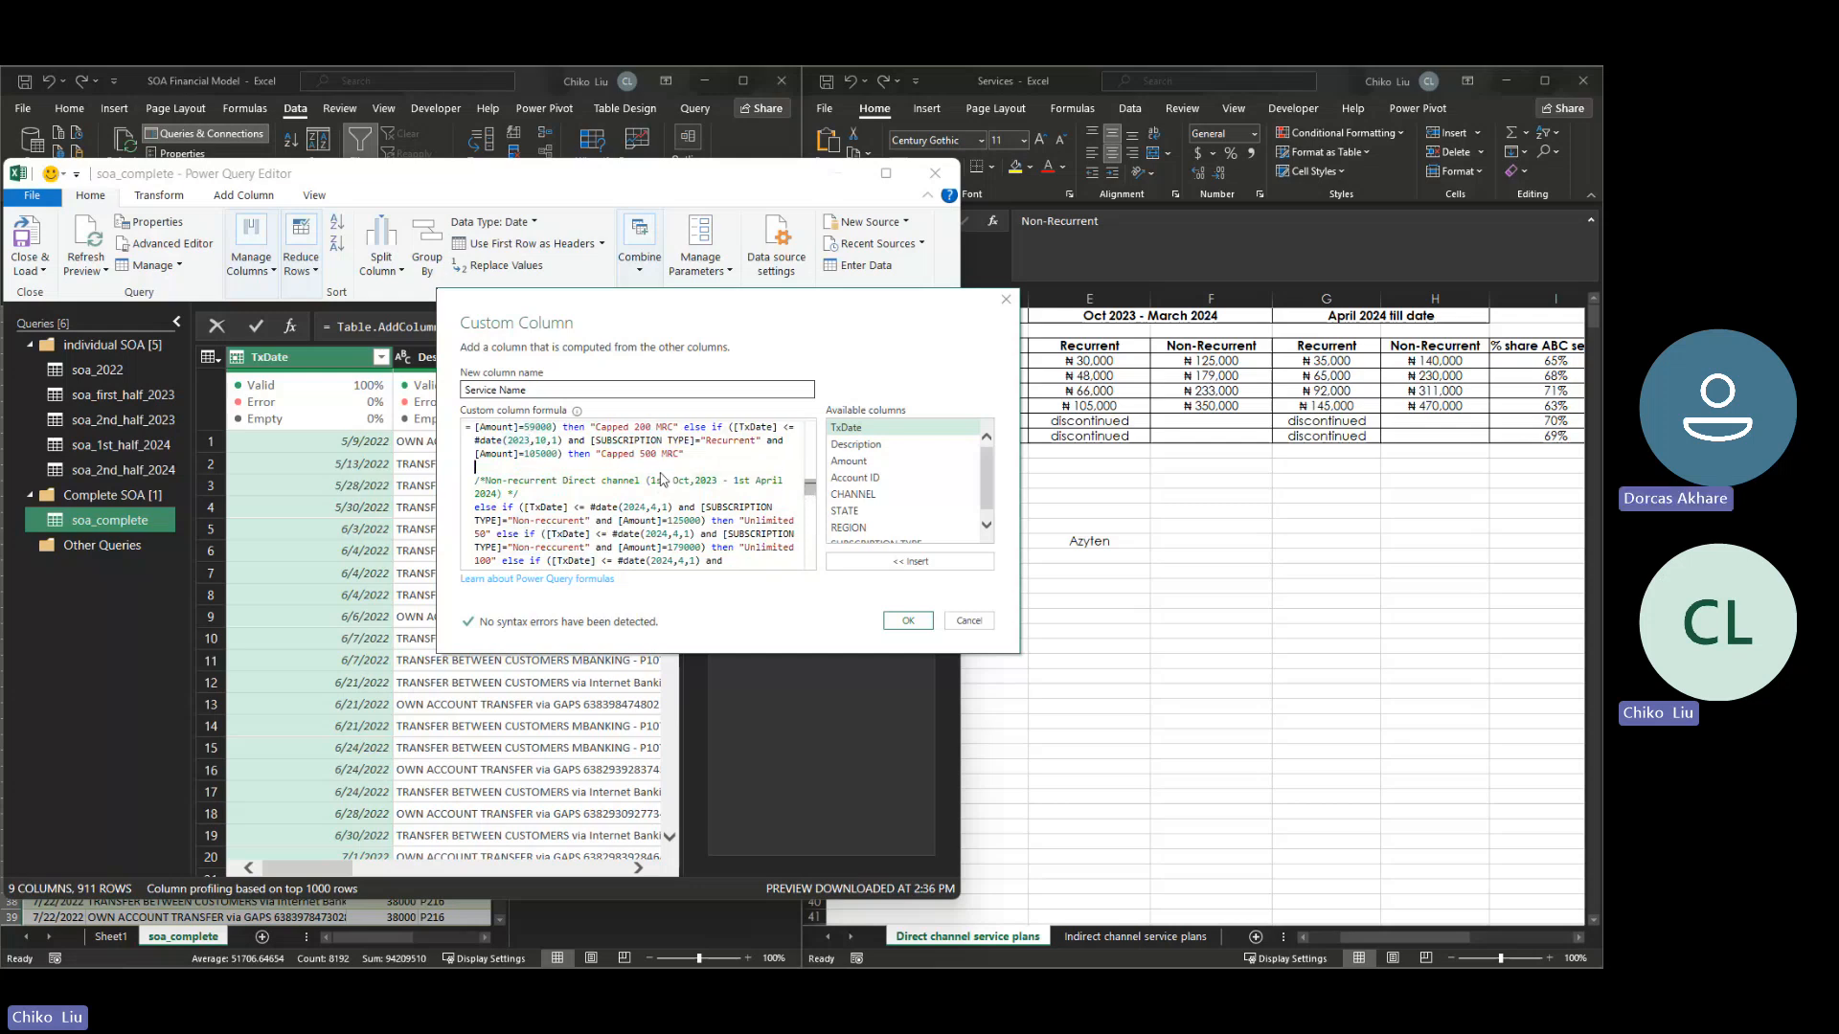
key("shift+Up")
key("shift+Up")
key("shift+Up")
key("shift+Up")
key("shift+Up")
key("shift+Up")
key("shift+Up")
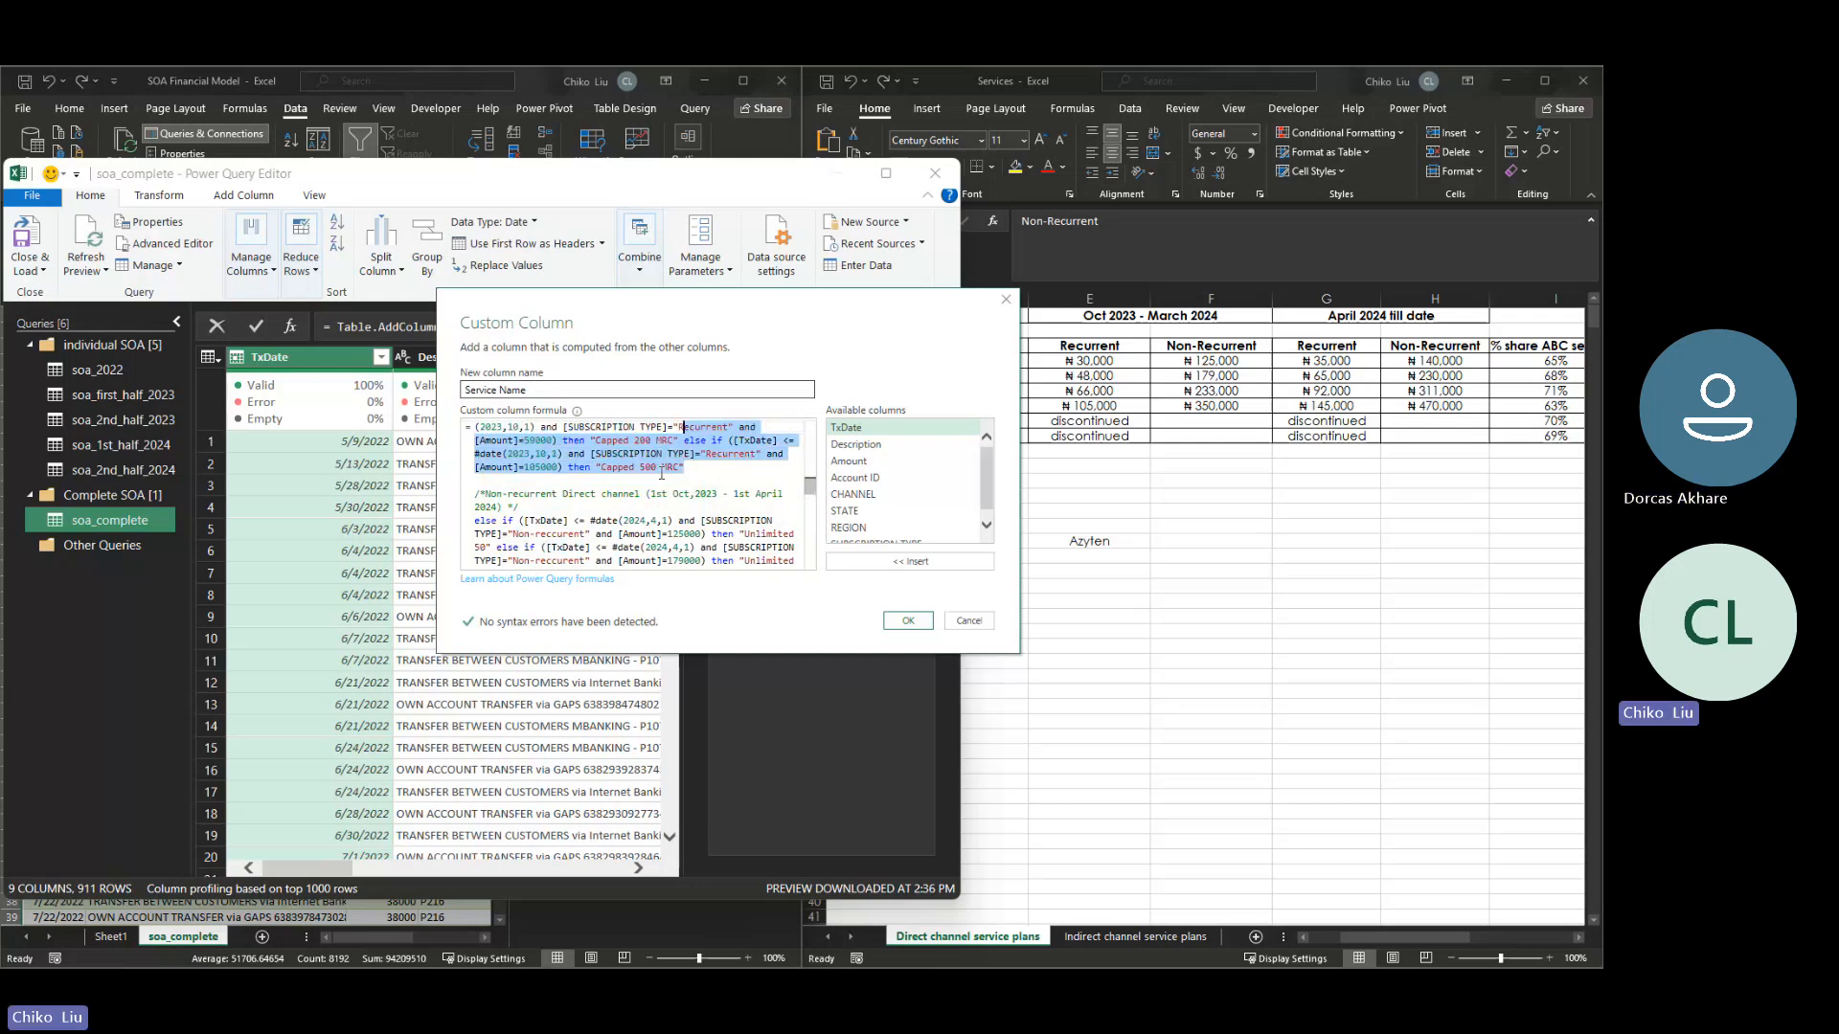
key("shift+Up")
key("shift+Up")
key("shift+Up")
key("shift+Up")
key("shift+Up")
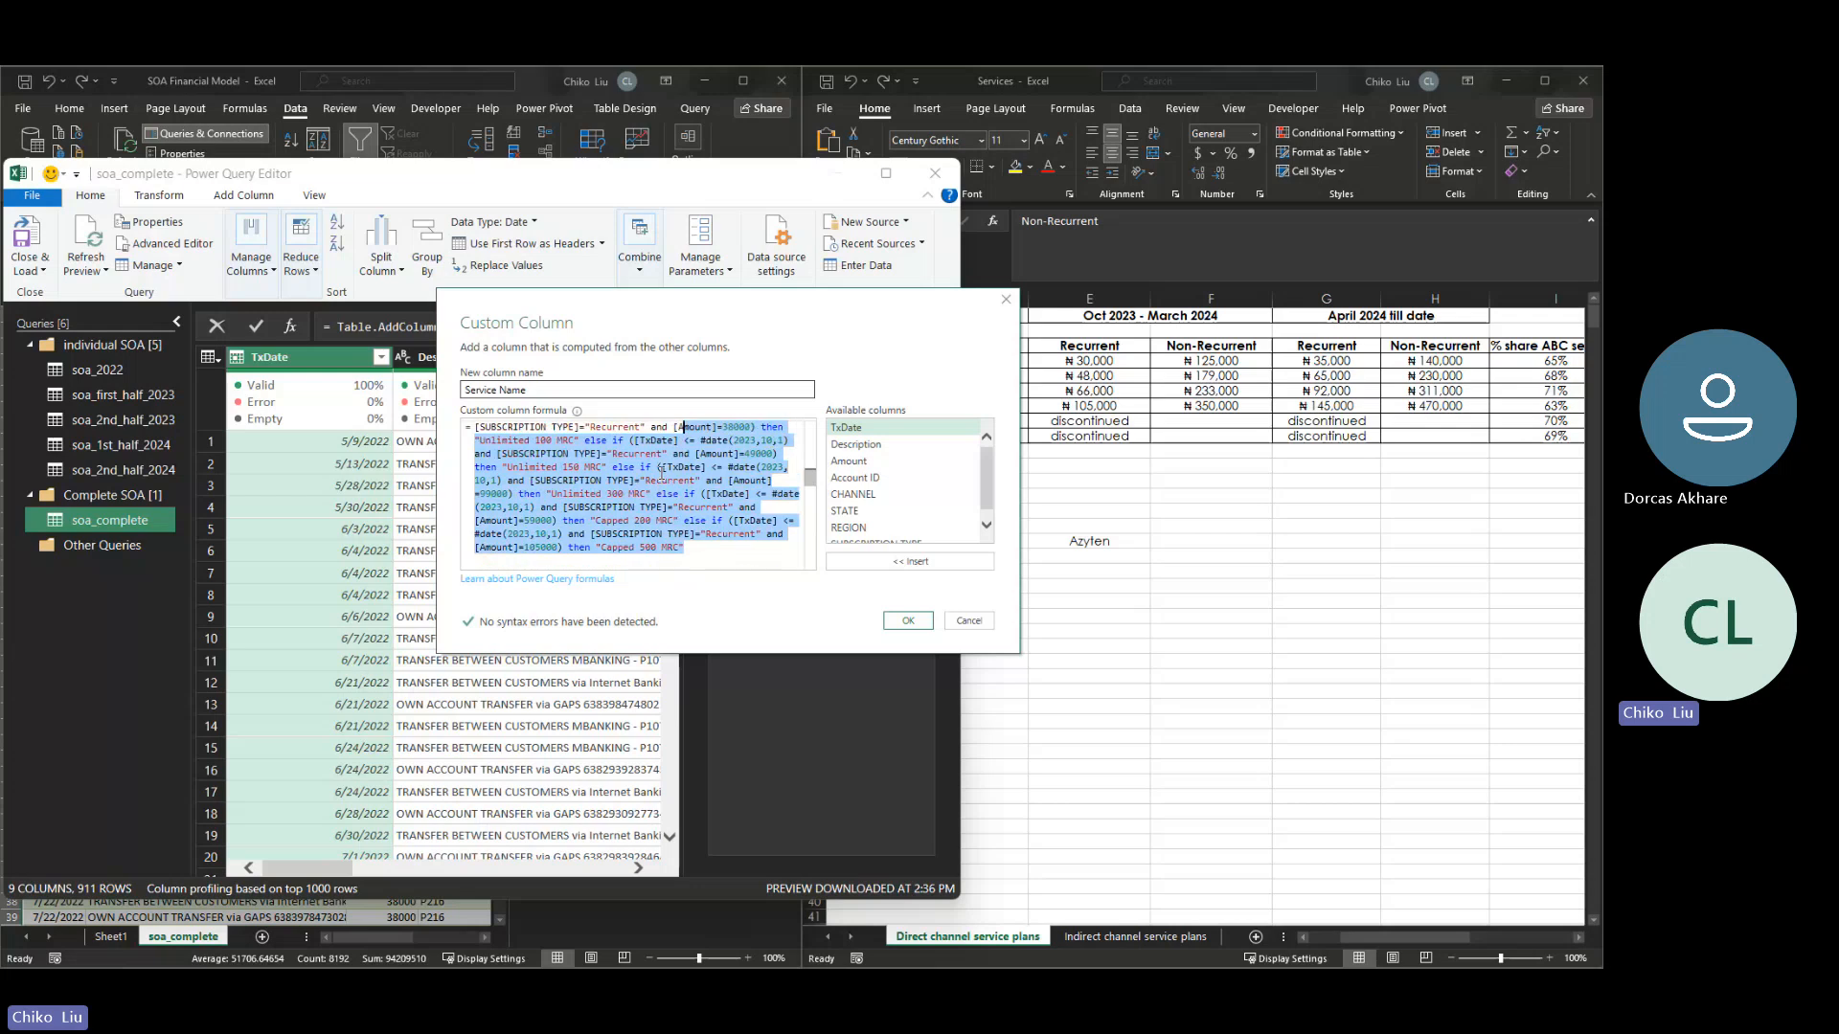
key("shift+Up")
key("shift+Up")
key("shift+Up")
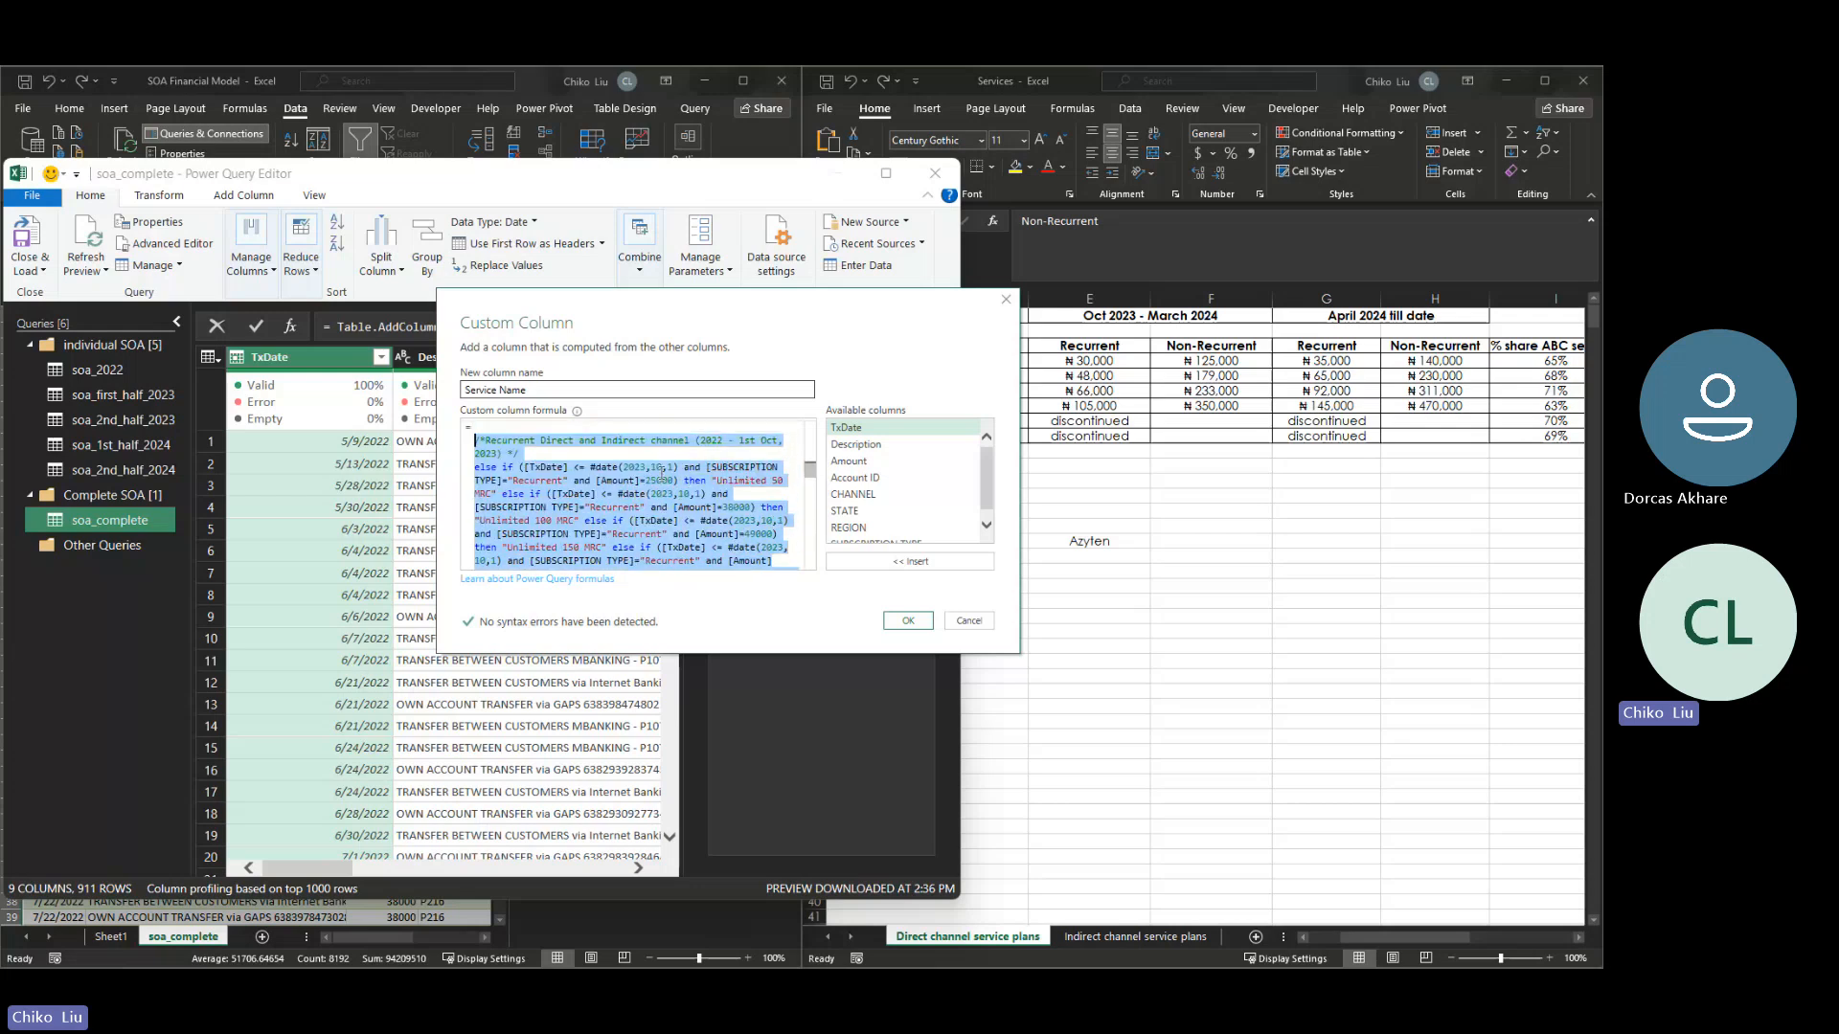
key("Down")
key("Down")
key("Down")
key("Down")
key("Down")
key("Down")
key("Down")
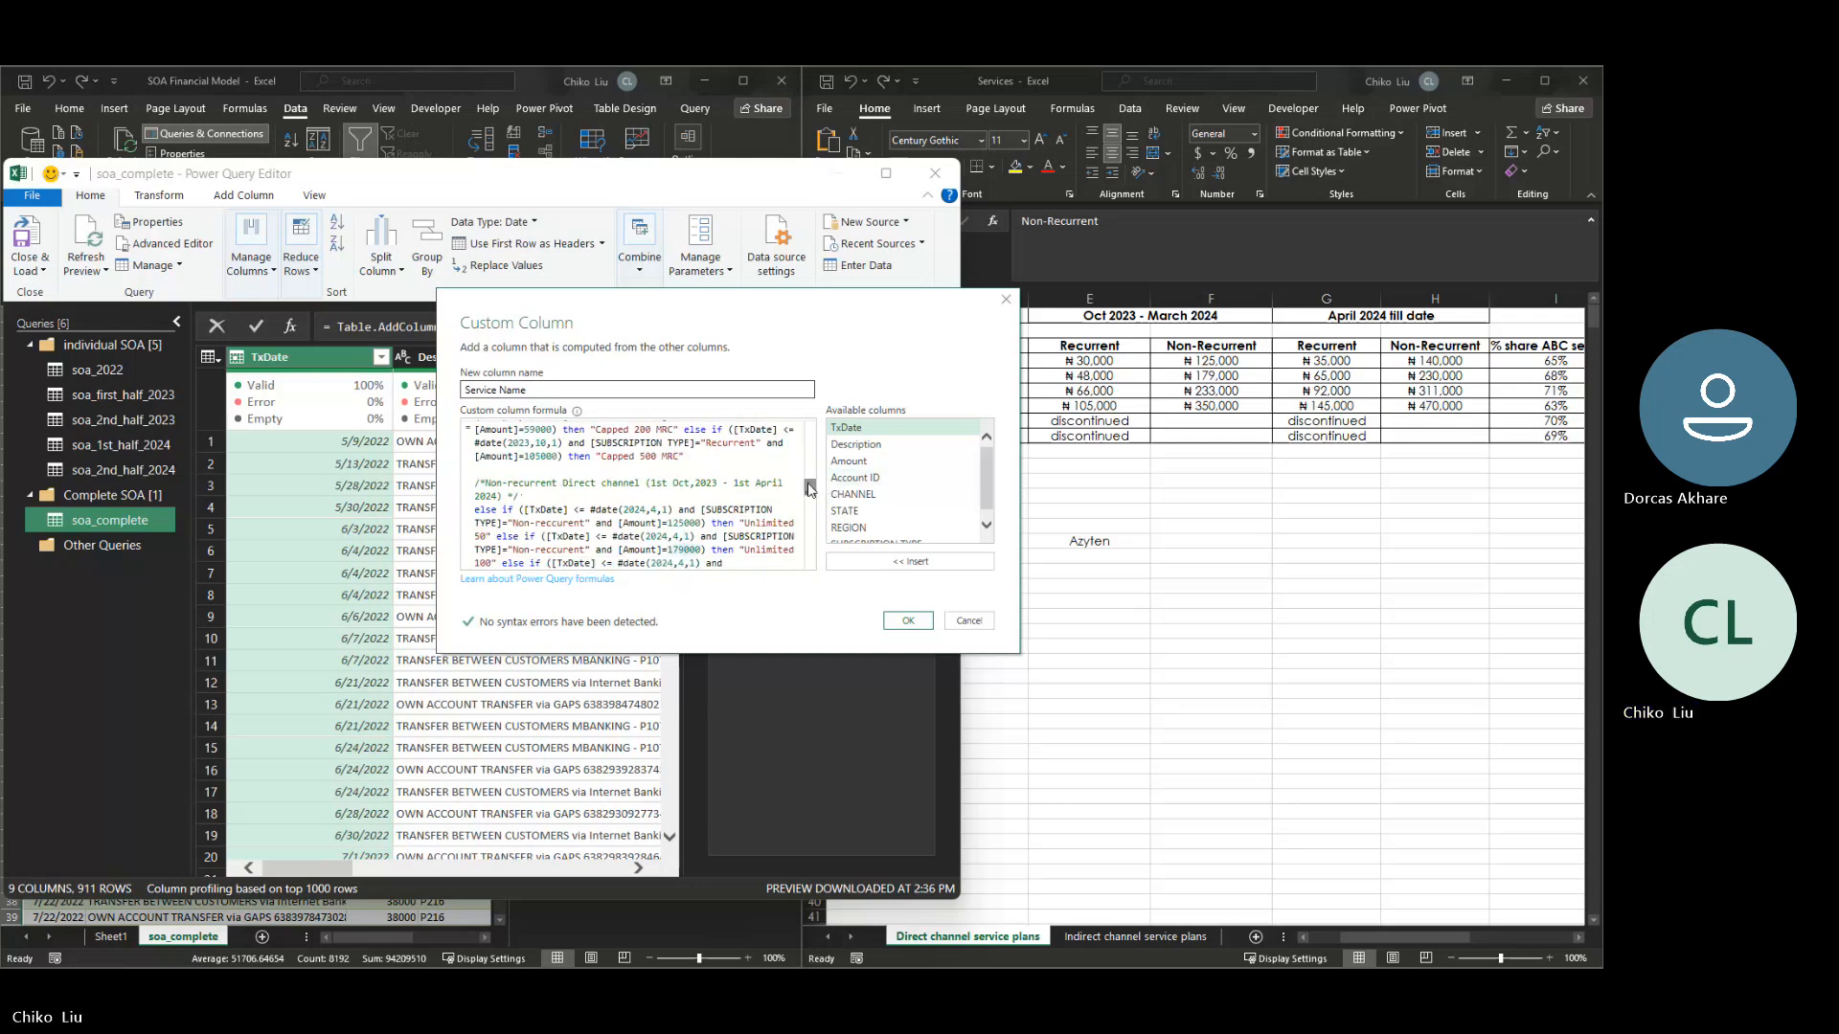
- Paste the copied recurrent block on new lines between the non-recurrent indirect Oct 2023 block and the non-recurrent direct April 2024 block
left_click_drag(811, 489, 801, 514)
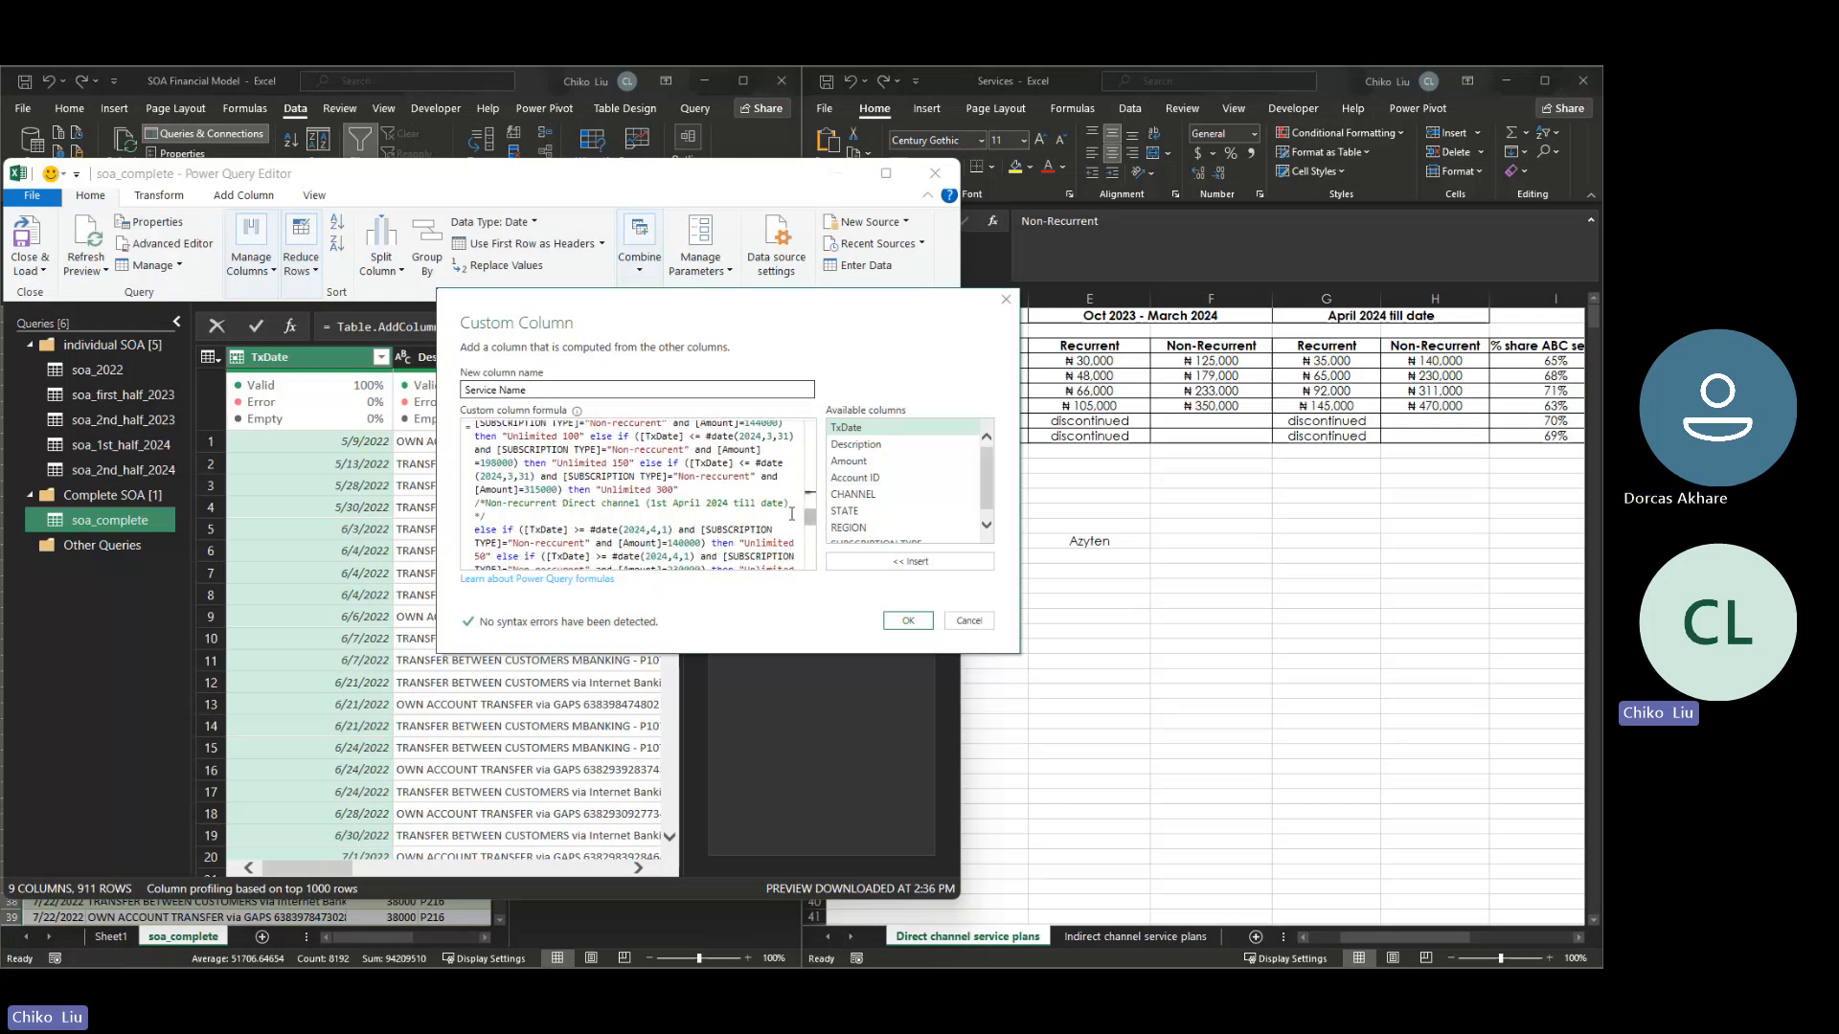
left_click(703, 491)
key("Return")
key("Return")
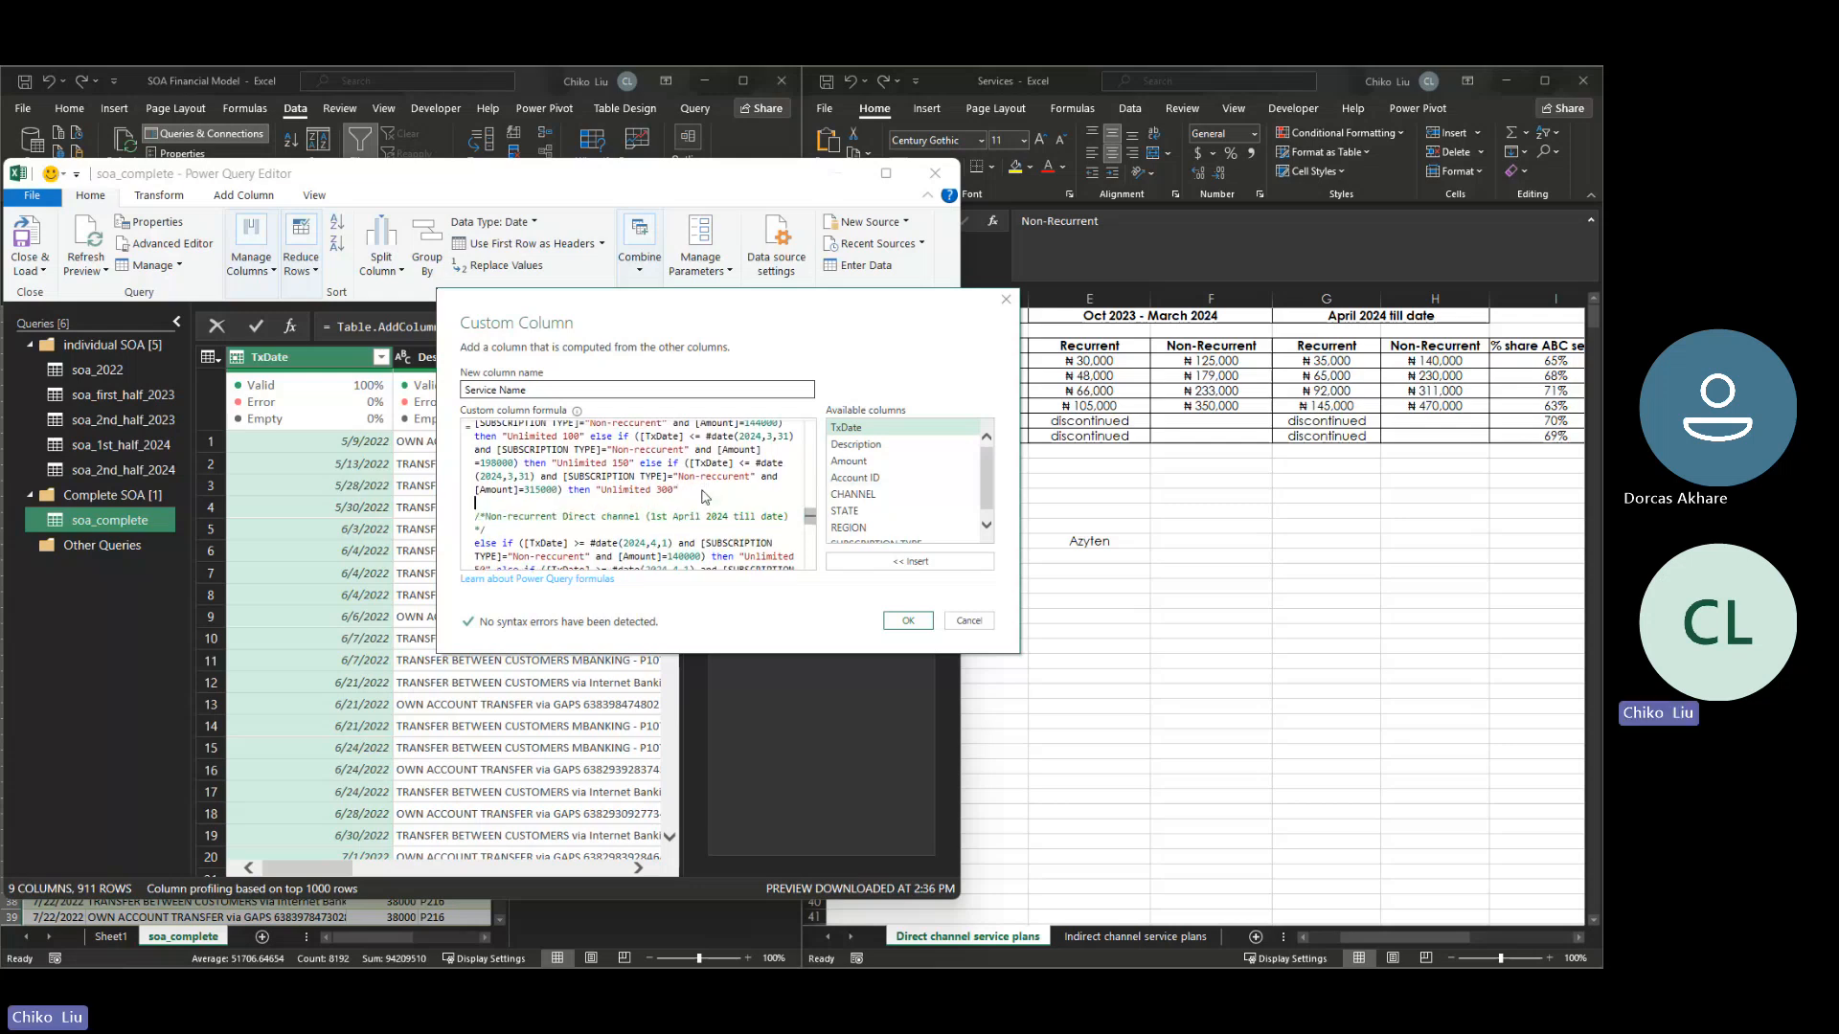
key("Return")
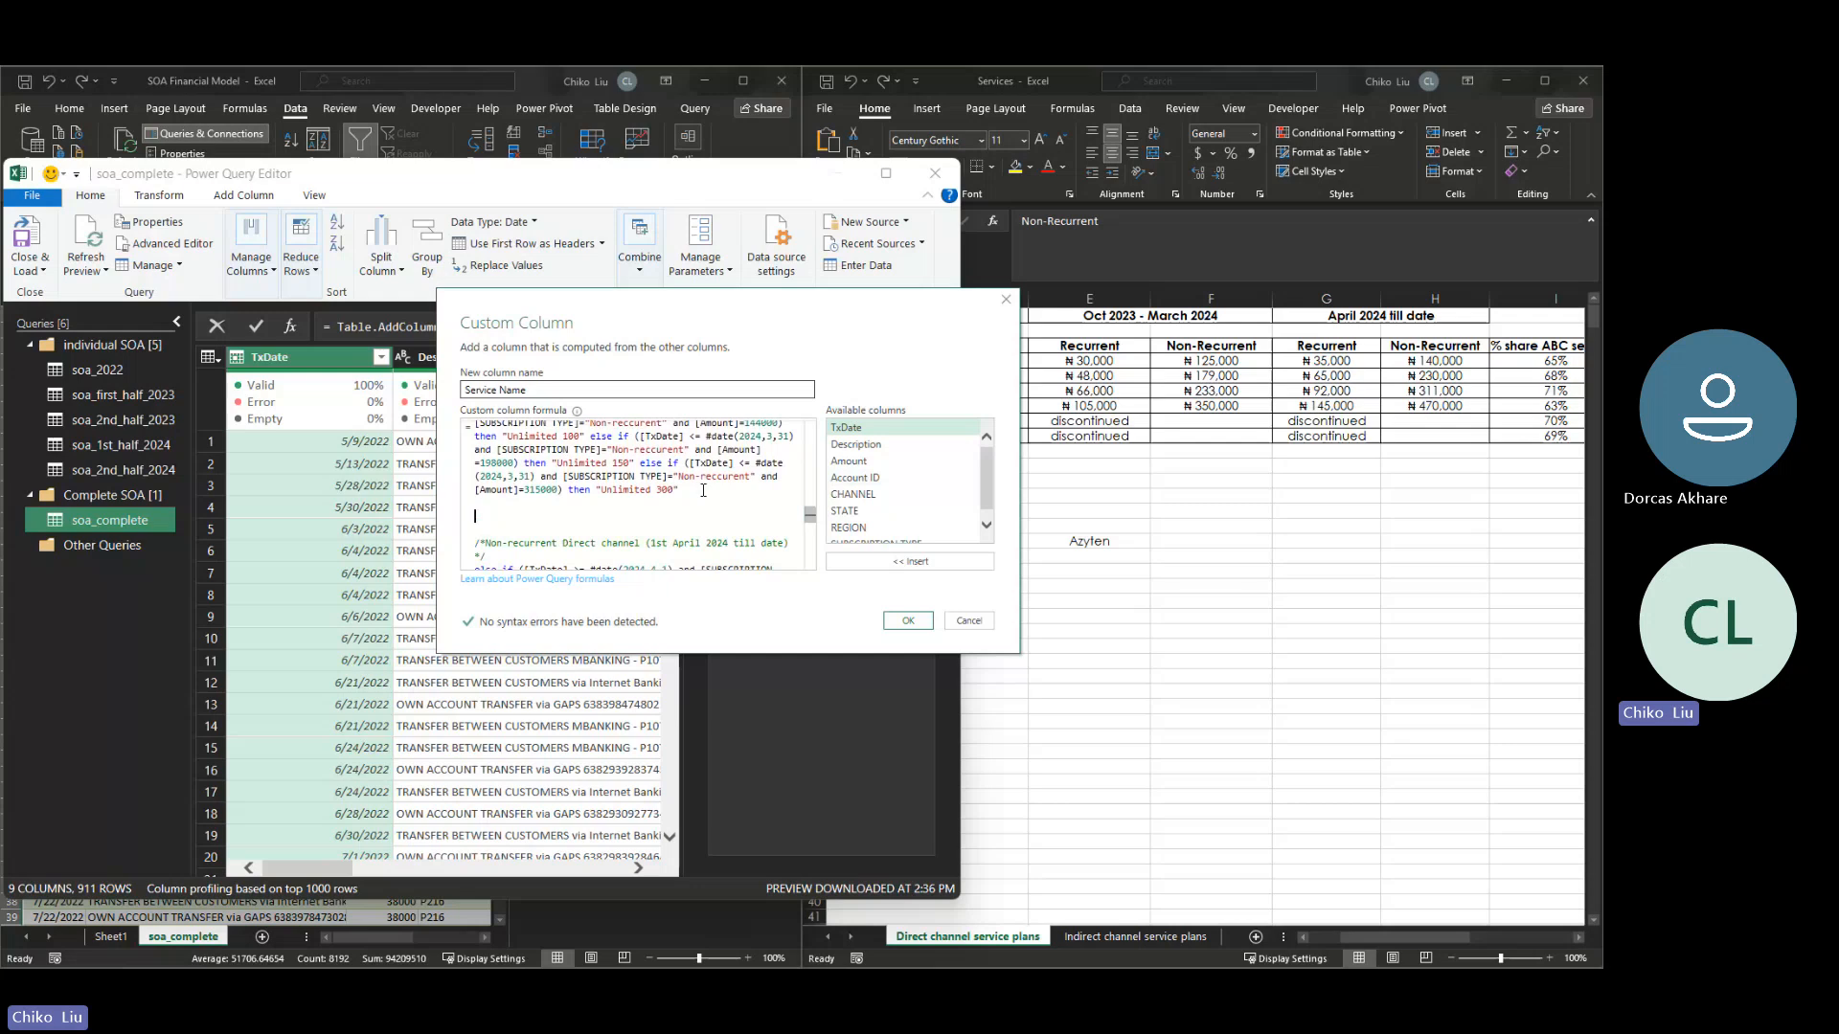
key("ctrl+v")
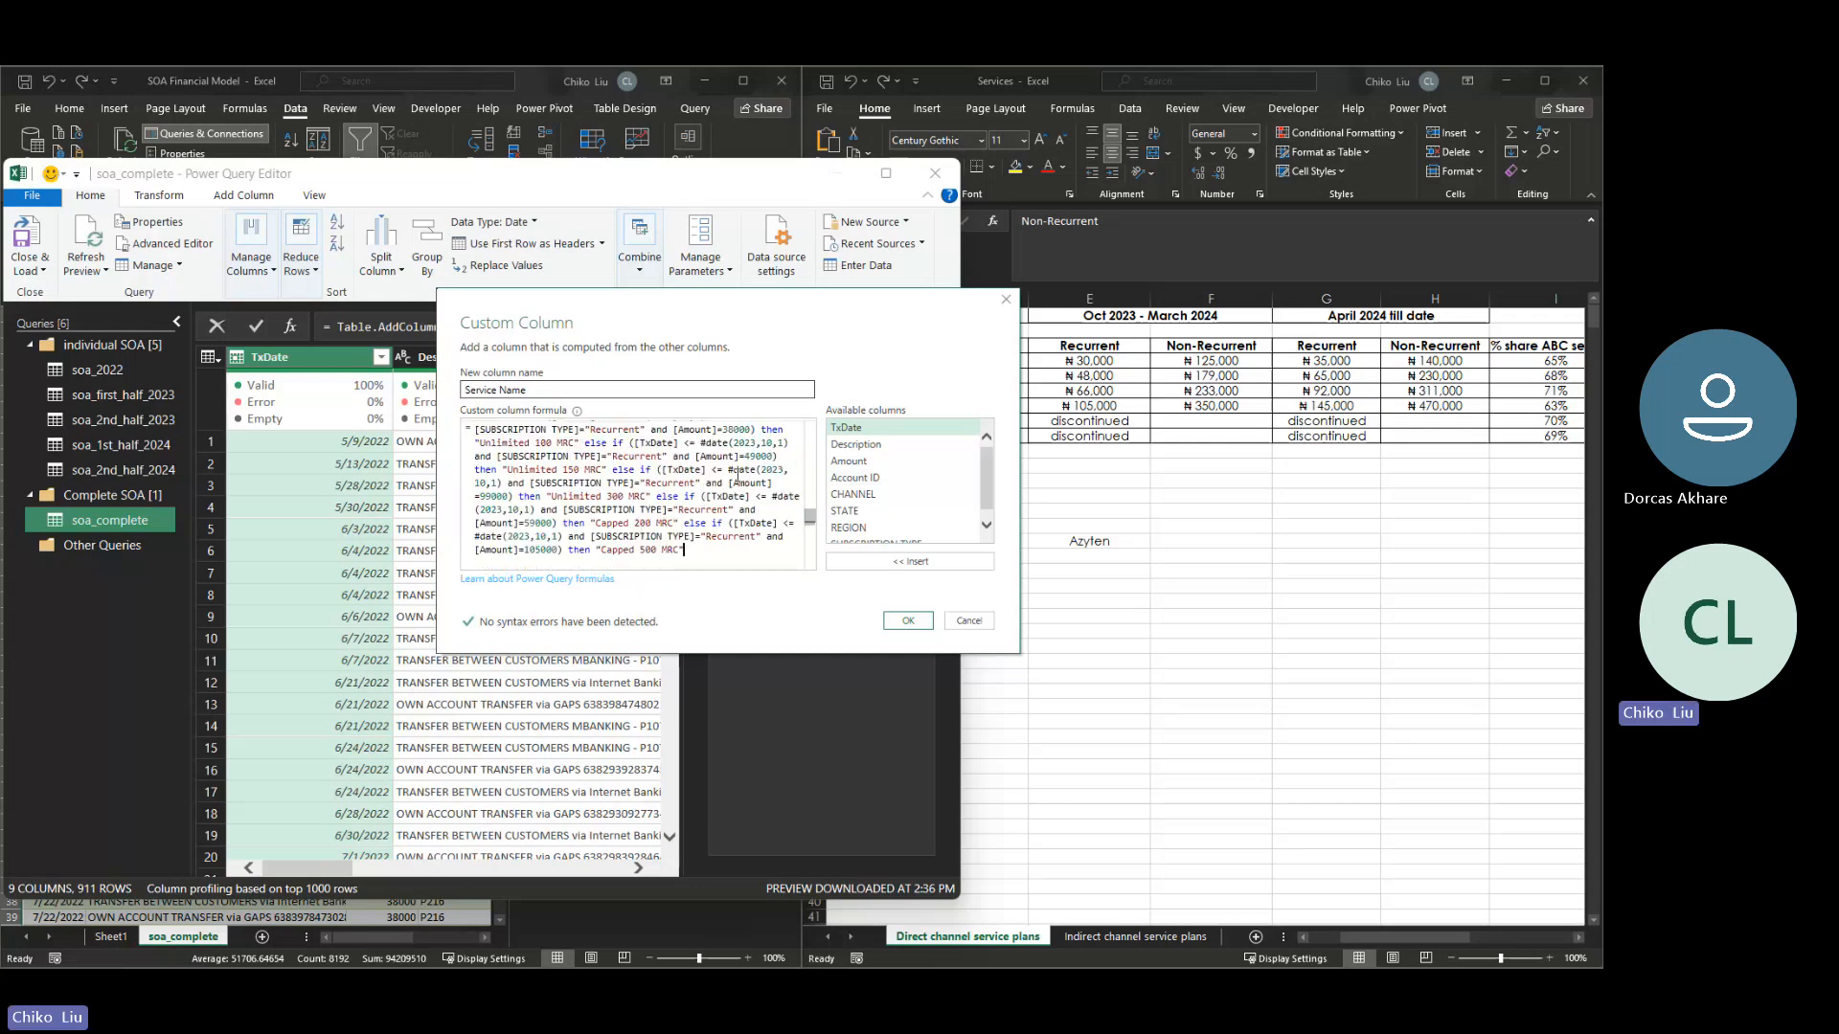
- Remove the 2022 start from the pasted recurrent block's comment so its period begins with 1st Oct,2023
scroll(776, 510, "up", 3)
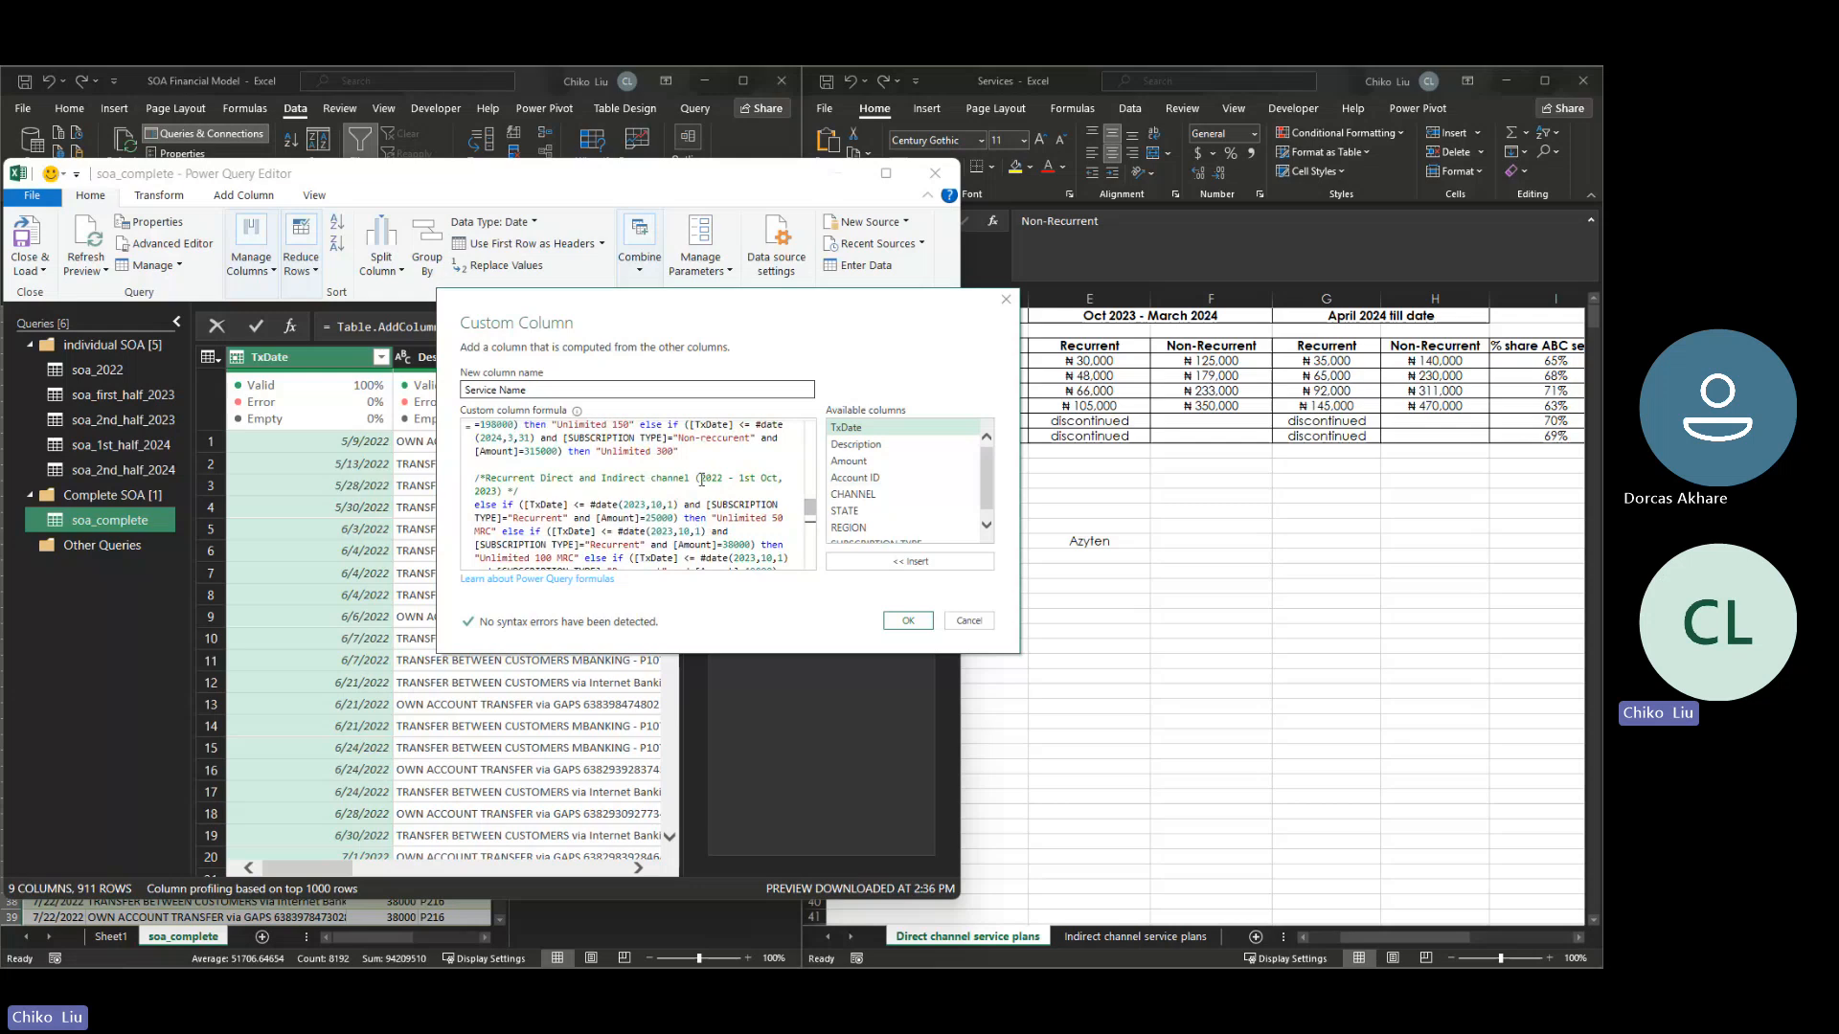
left_click_drag(709, 478, 720, 479)
key("ctrl+shift+Right")
key("ctrl+shift+Right")
key("shift+Left")
key("shift+Left")
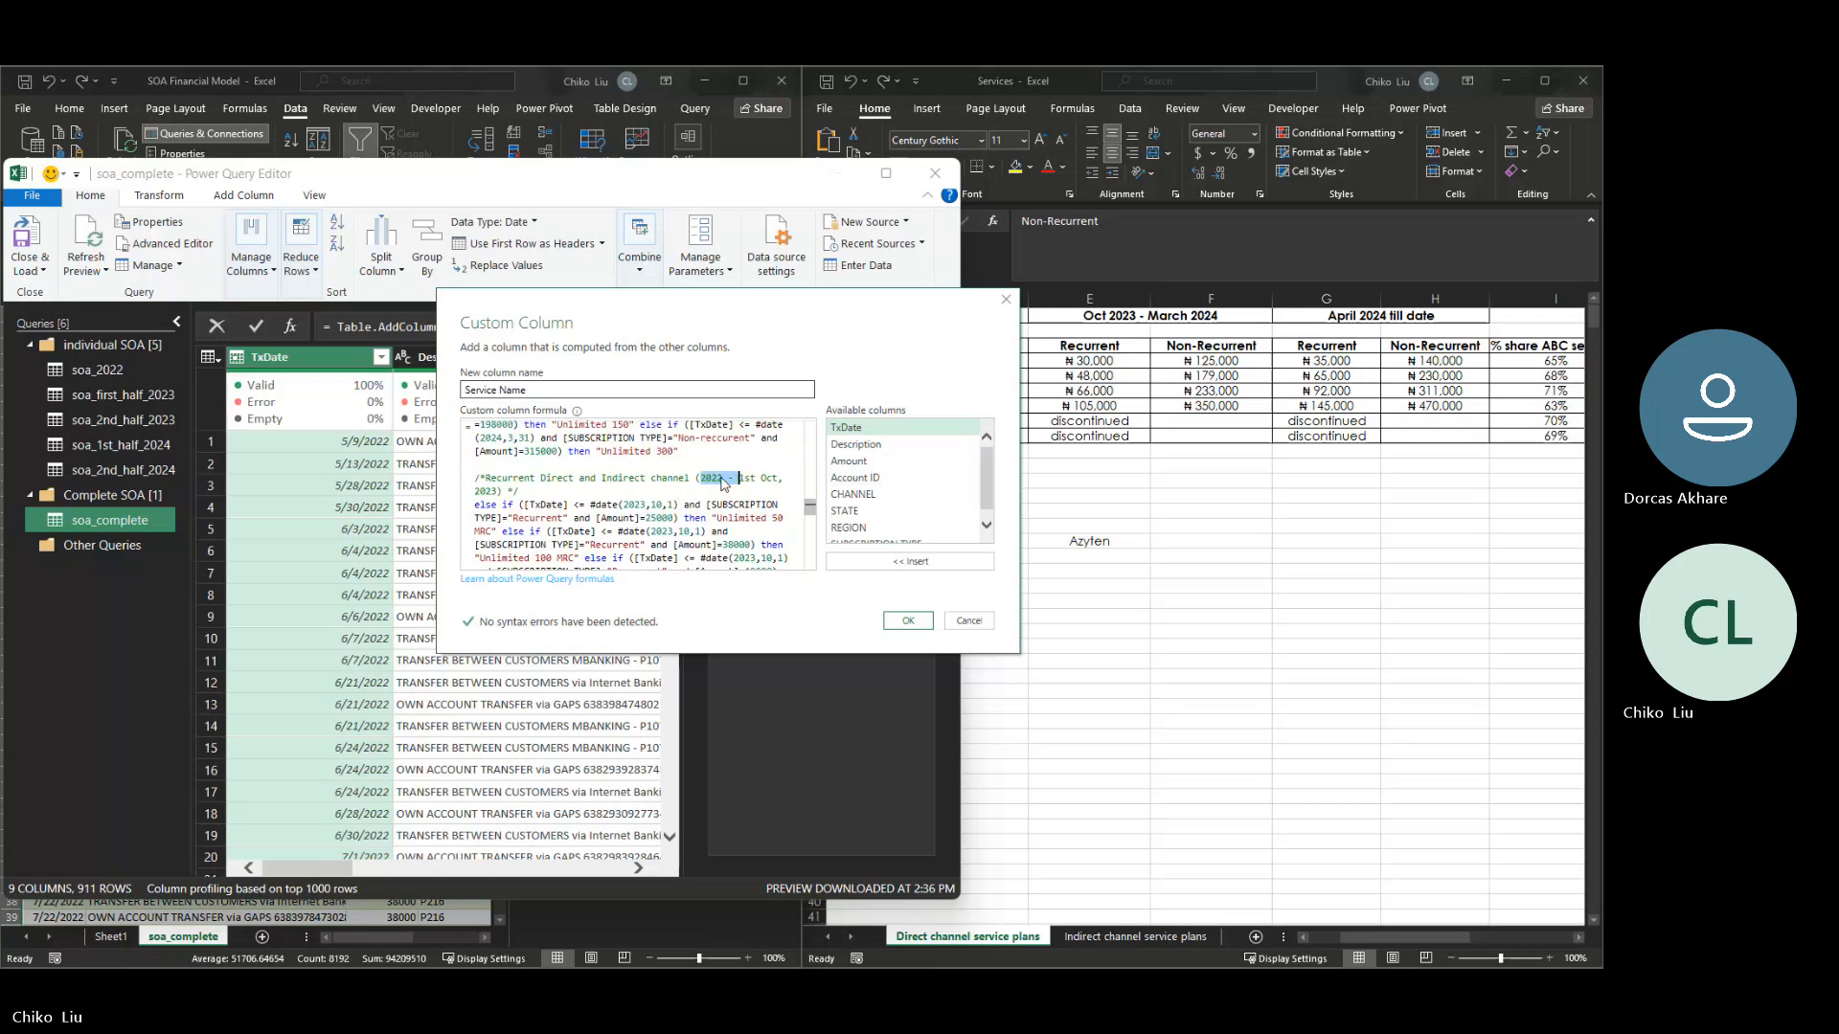
key("BackSpace")
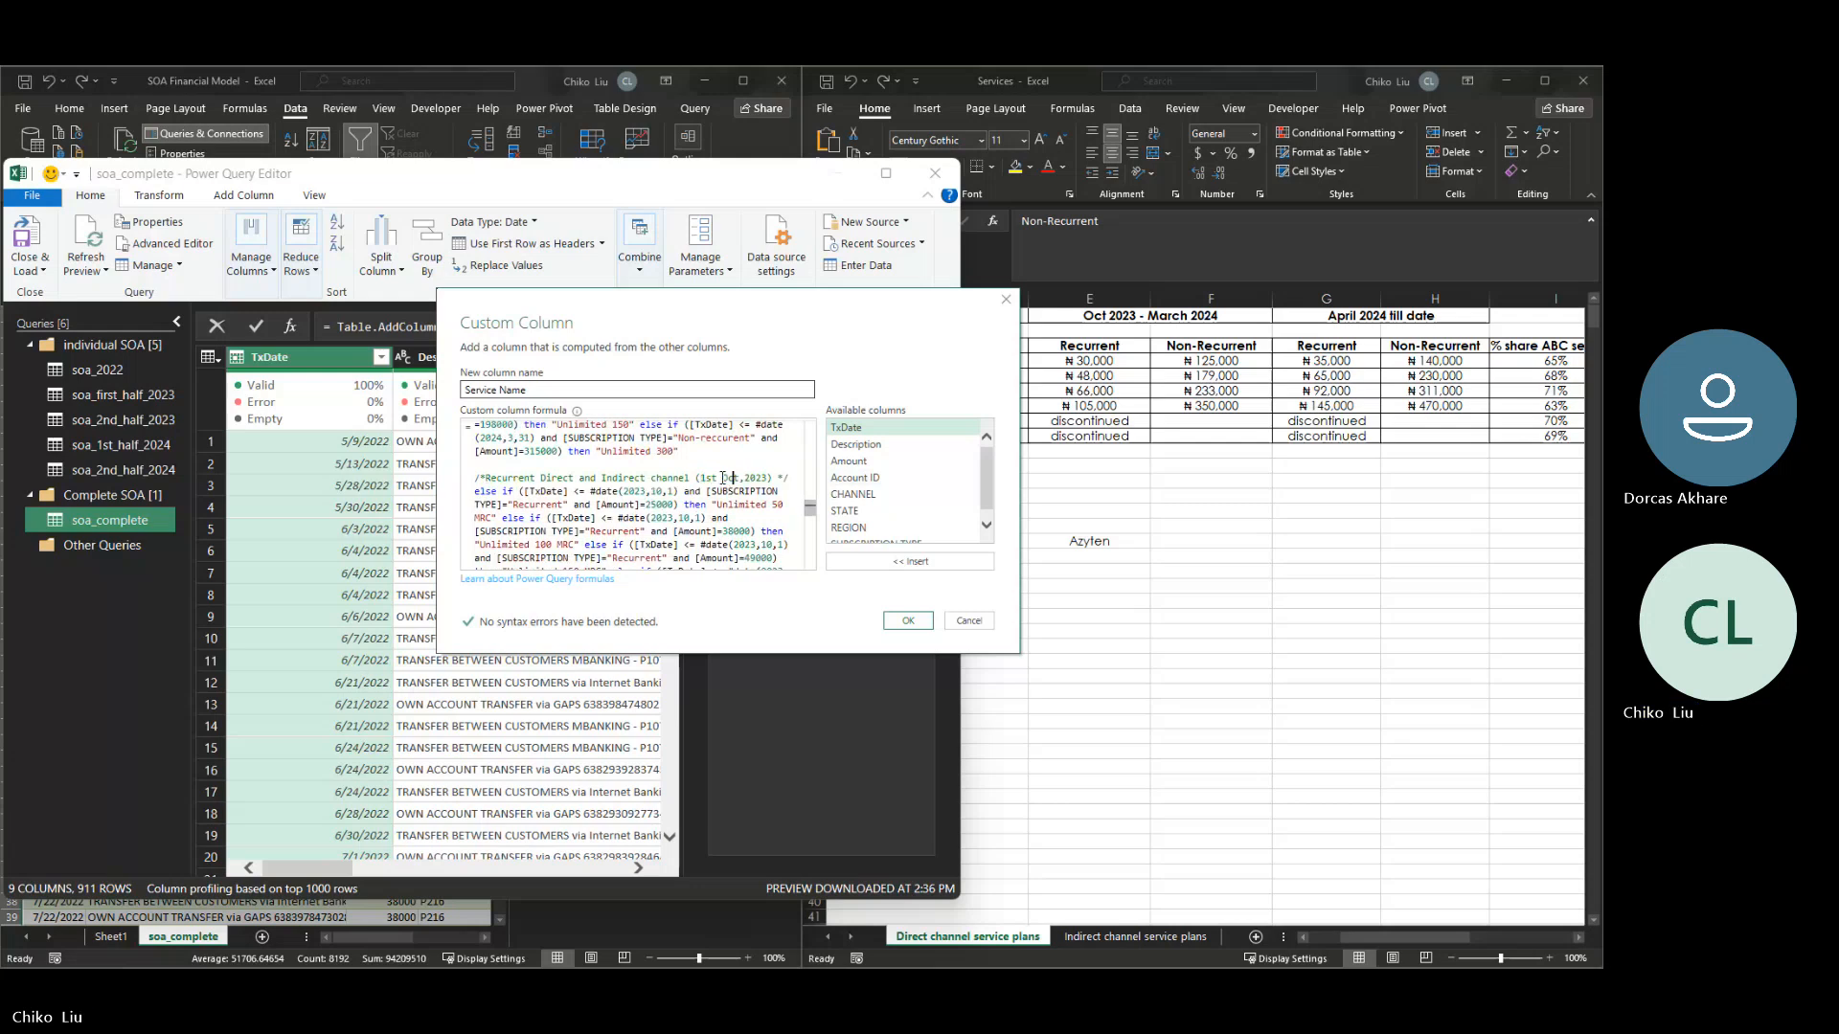
- Add the end date "- 31st March 2024" to the period in the pasted recurrent block's comment
key("ctrl+Right")
type("- ")
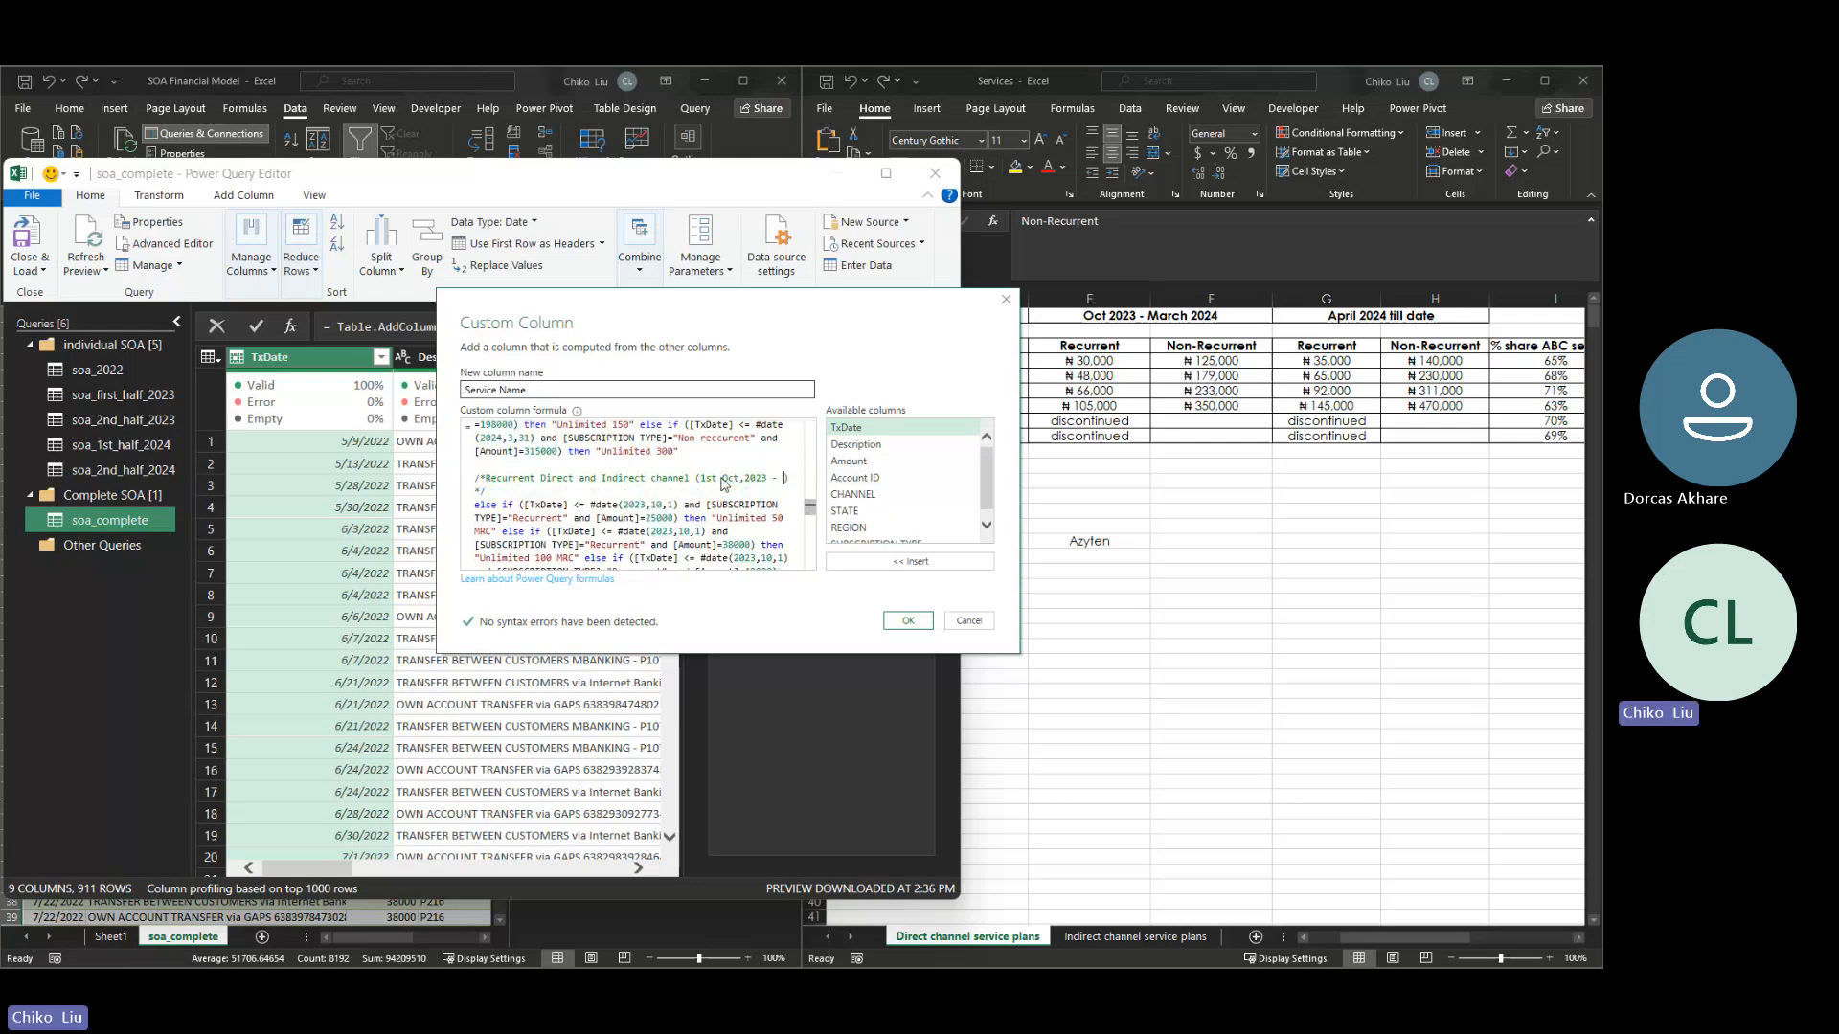
type("31st March 2024")
- Set the amount to 30000 in the Unlimited 50 MRC condition of the recurrent Oct 2023 - March 2024 block
key("Down")
key("Down")
key("Right")
key("Right")
key("Right")
key("Right")
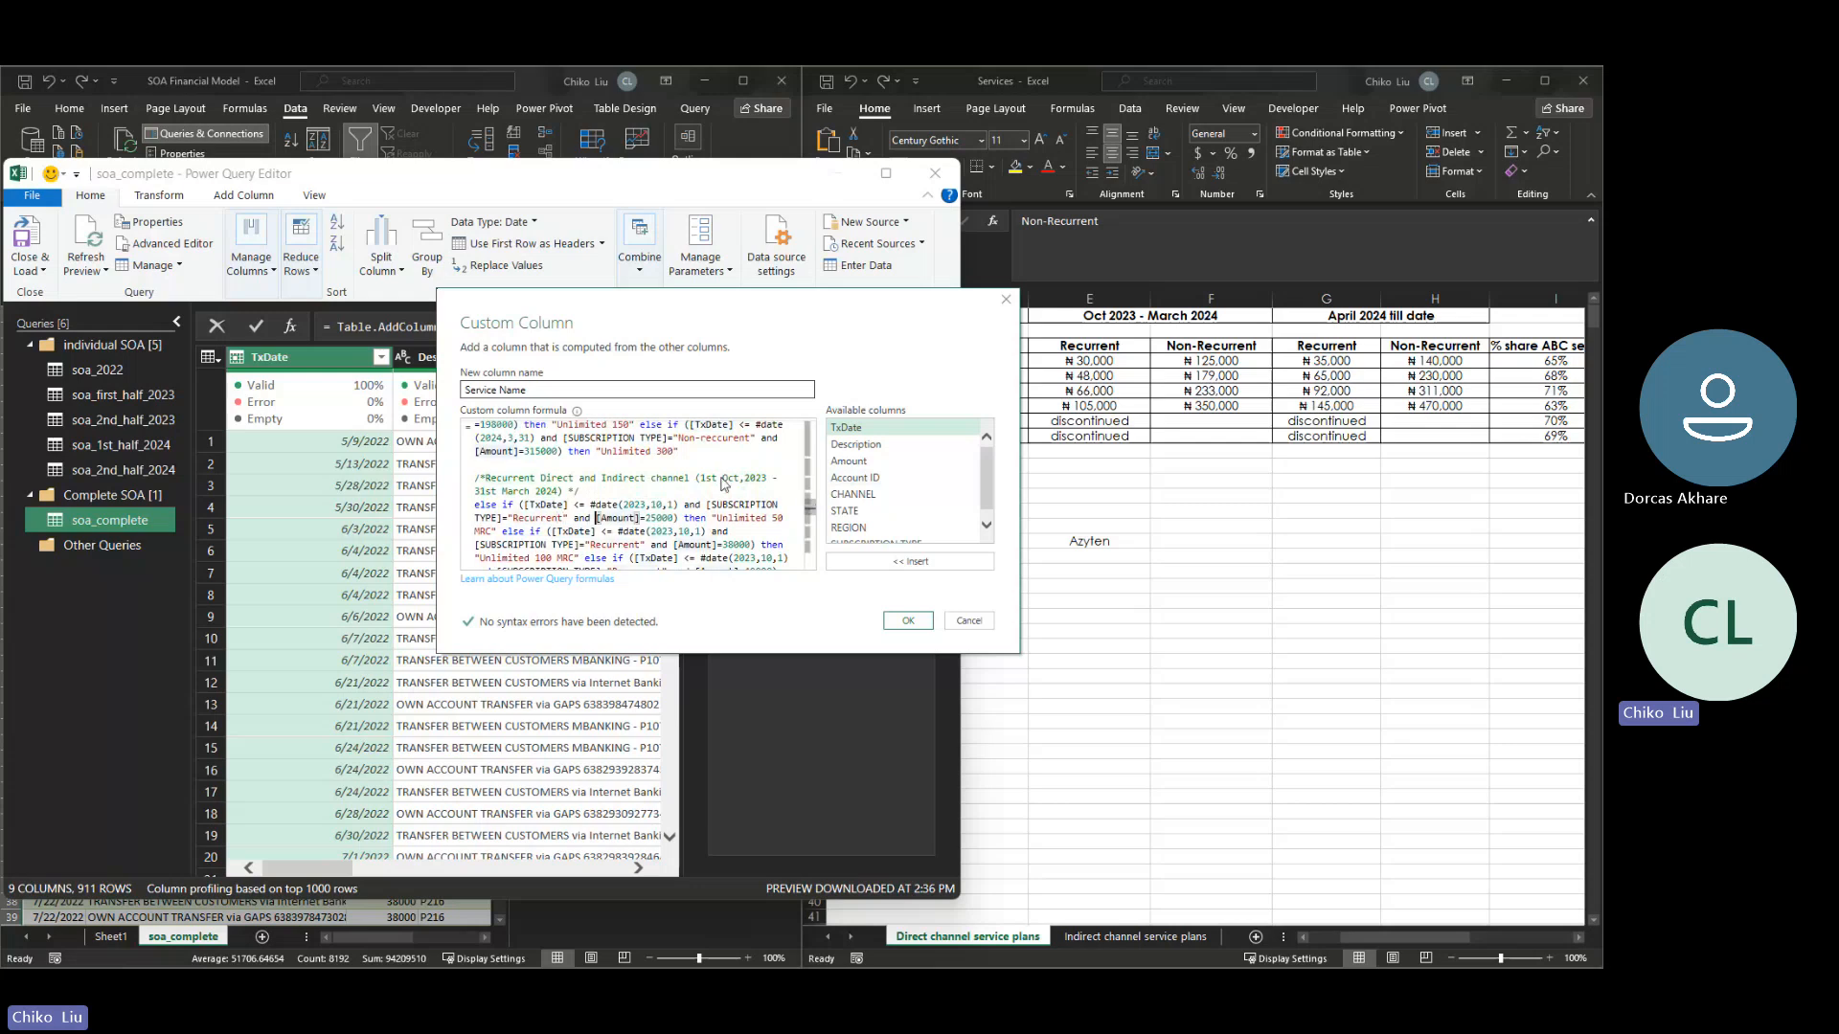
key("Right")
key("Right")
key("Right")
key("Right")
key("Right")
key("Right")
key("Right")
key("Right")
key("Right")
key("Delete")
key("Delete")
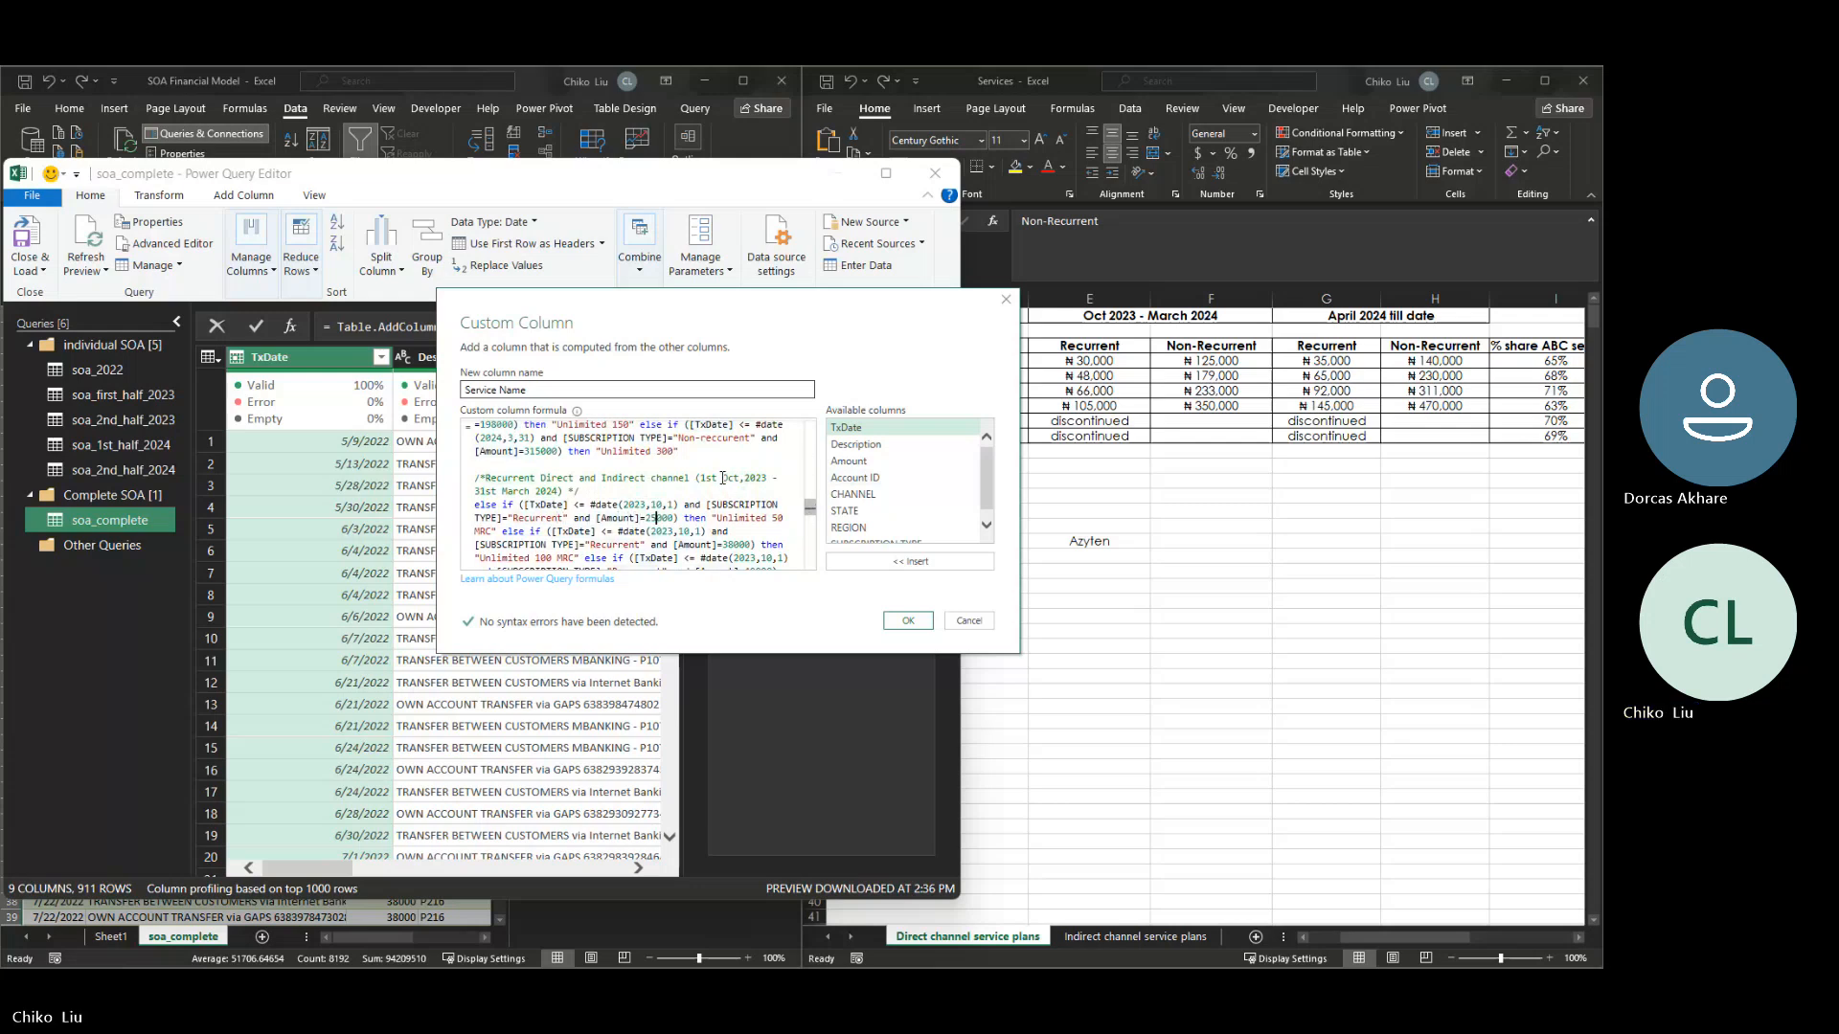
type("30")
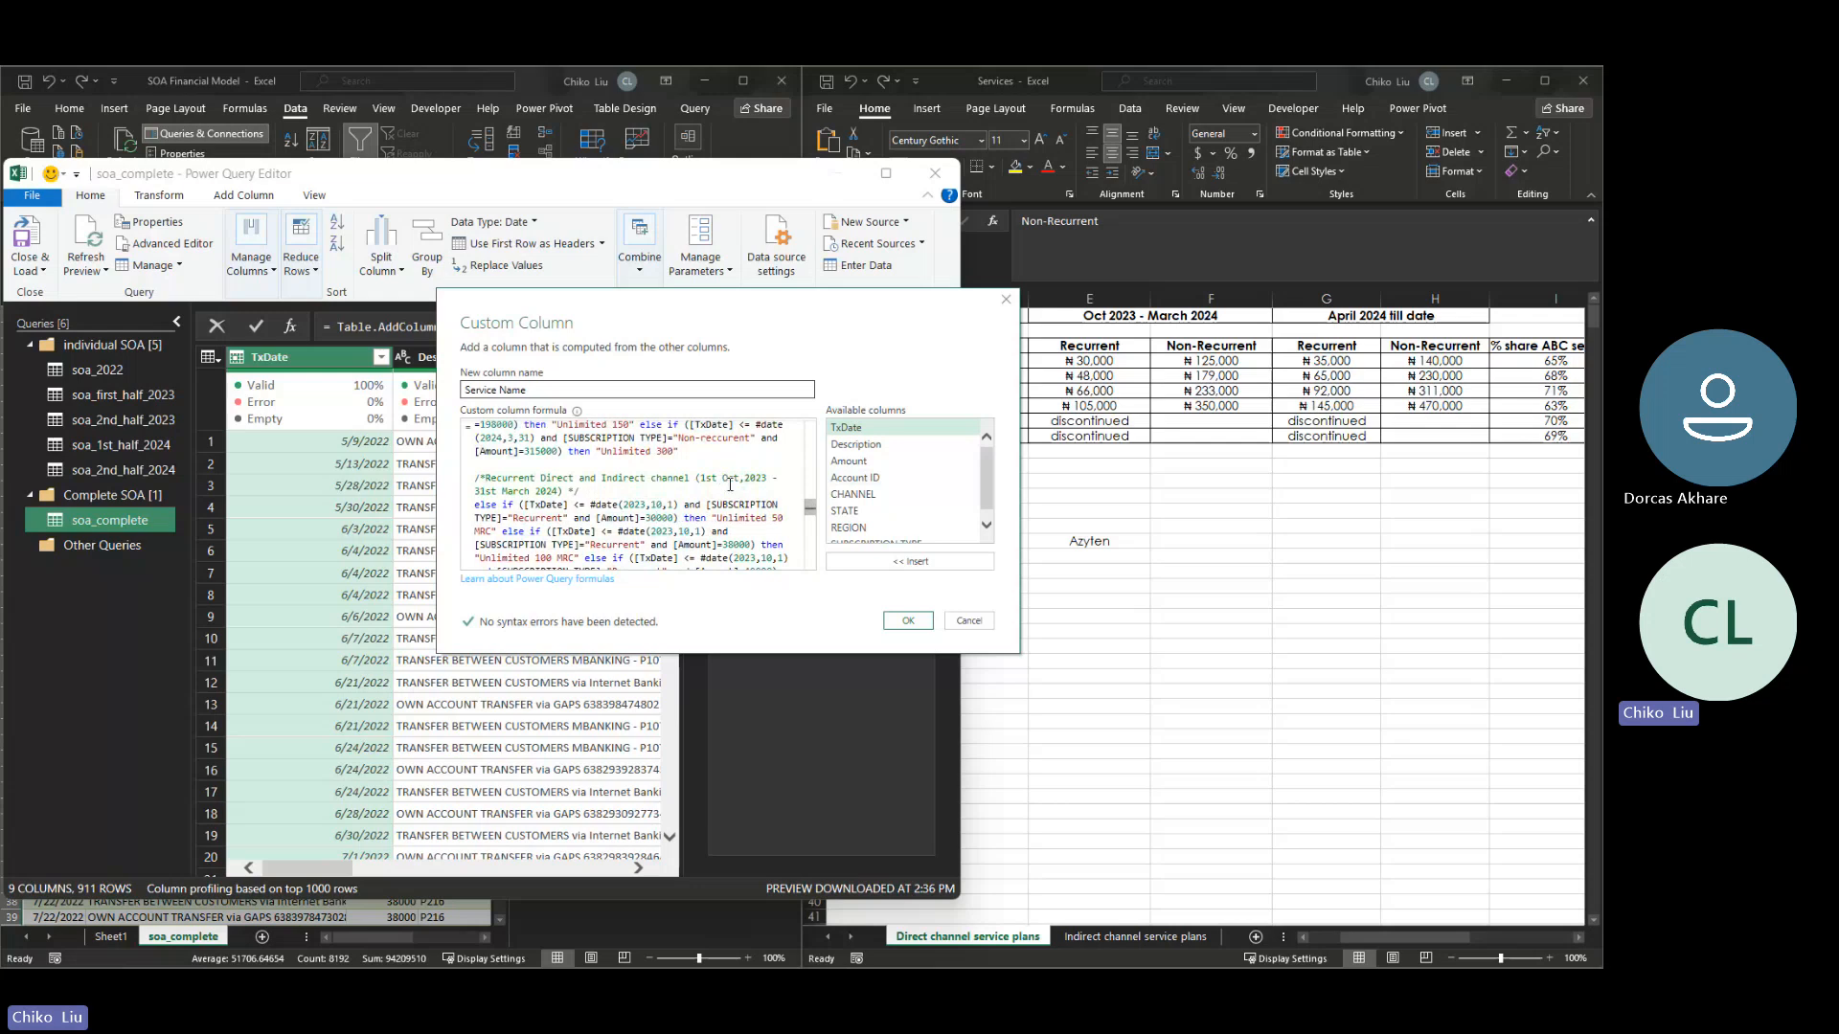
- Set the recurrent Oct 2023 - March 2024 amounts to 48000 for Unlimited 100 MRC and 66000 for Unlimited 150 MRC
left_click(725, 544)
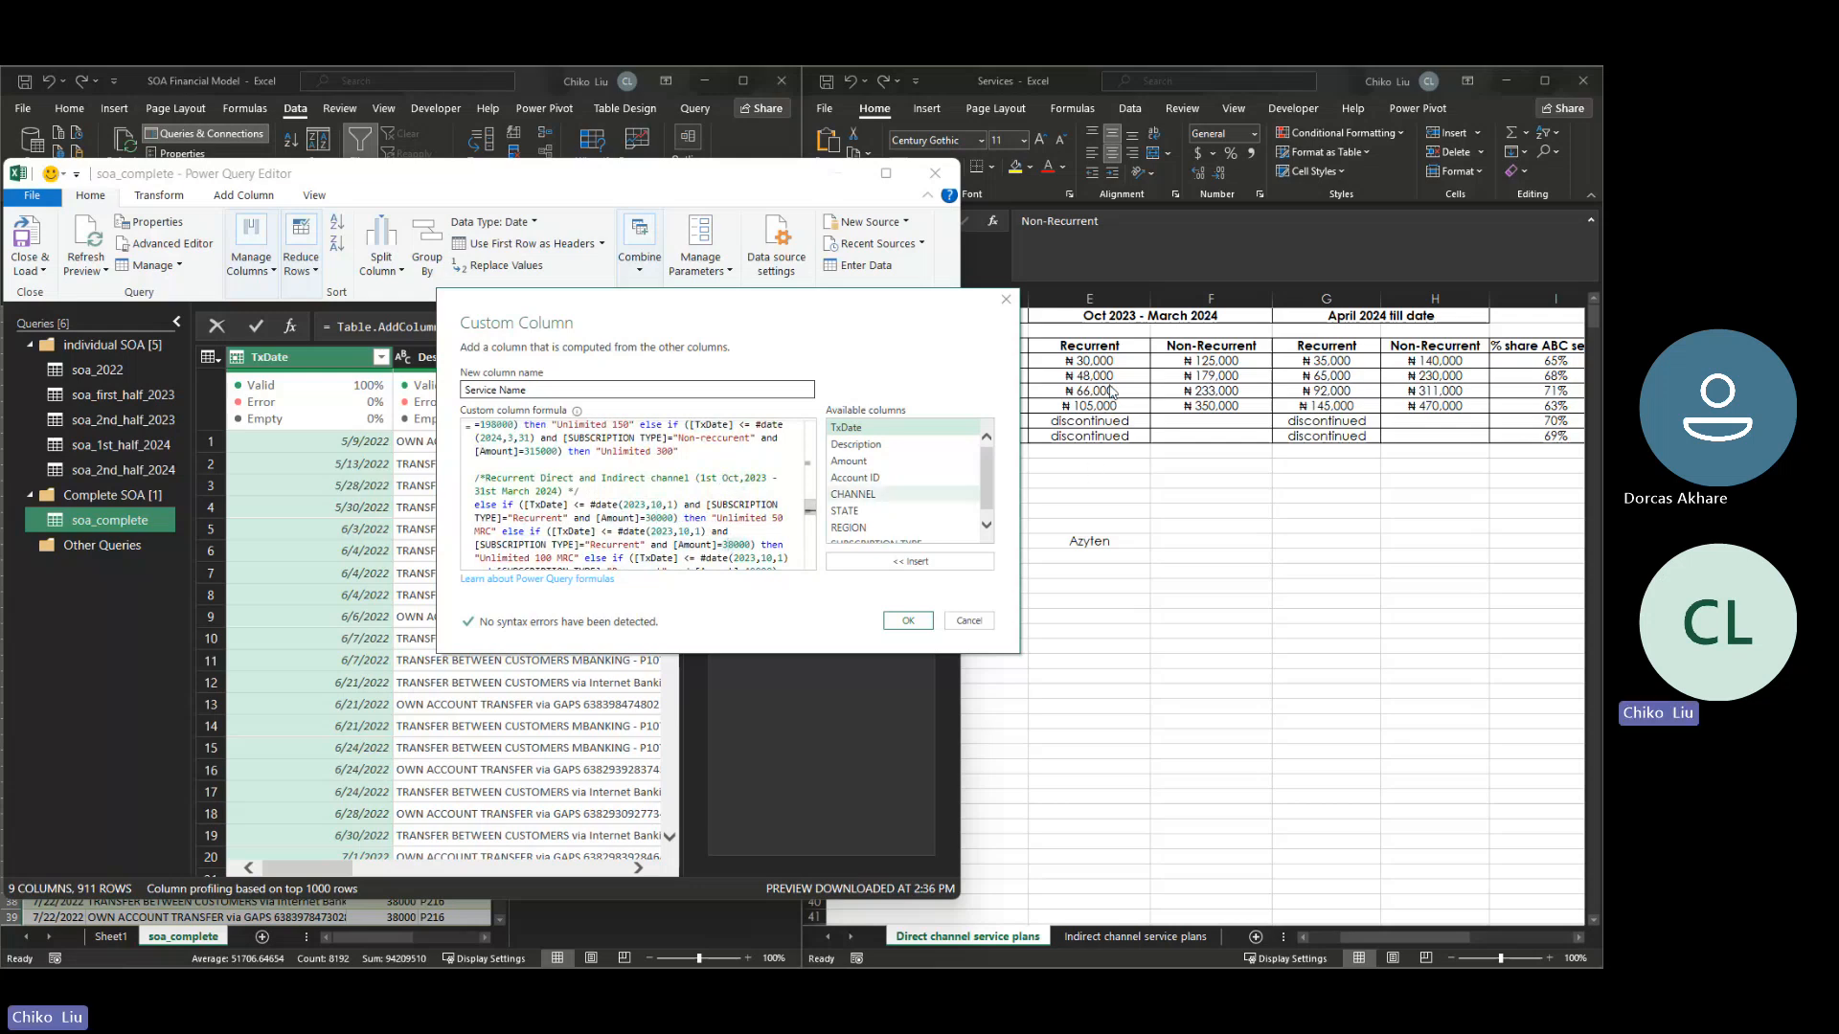
key("Delete")
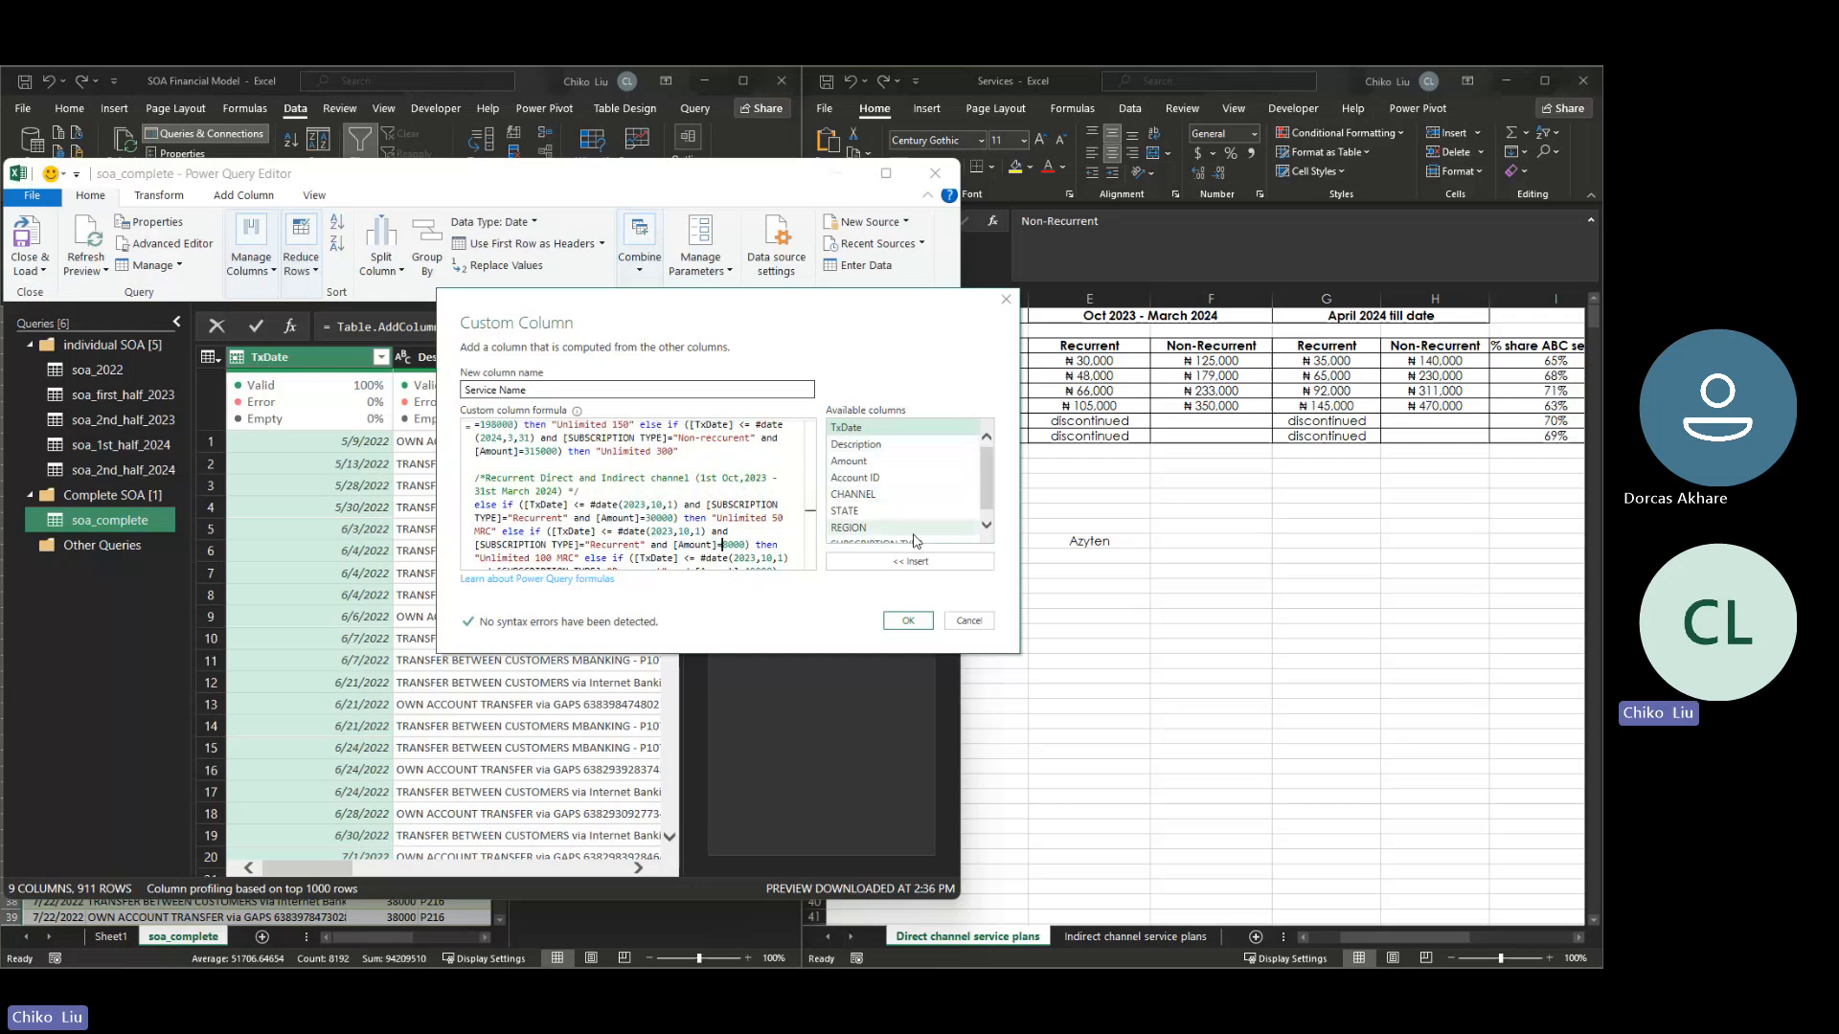
type("4")
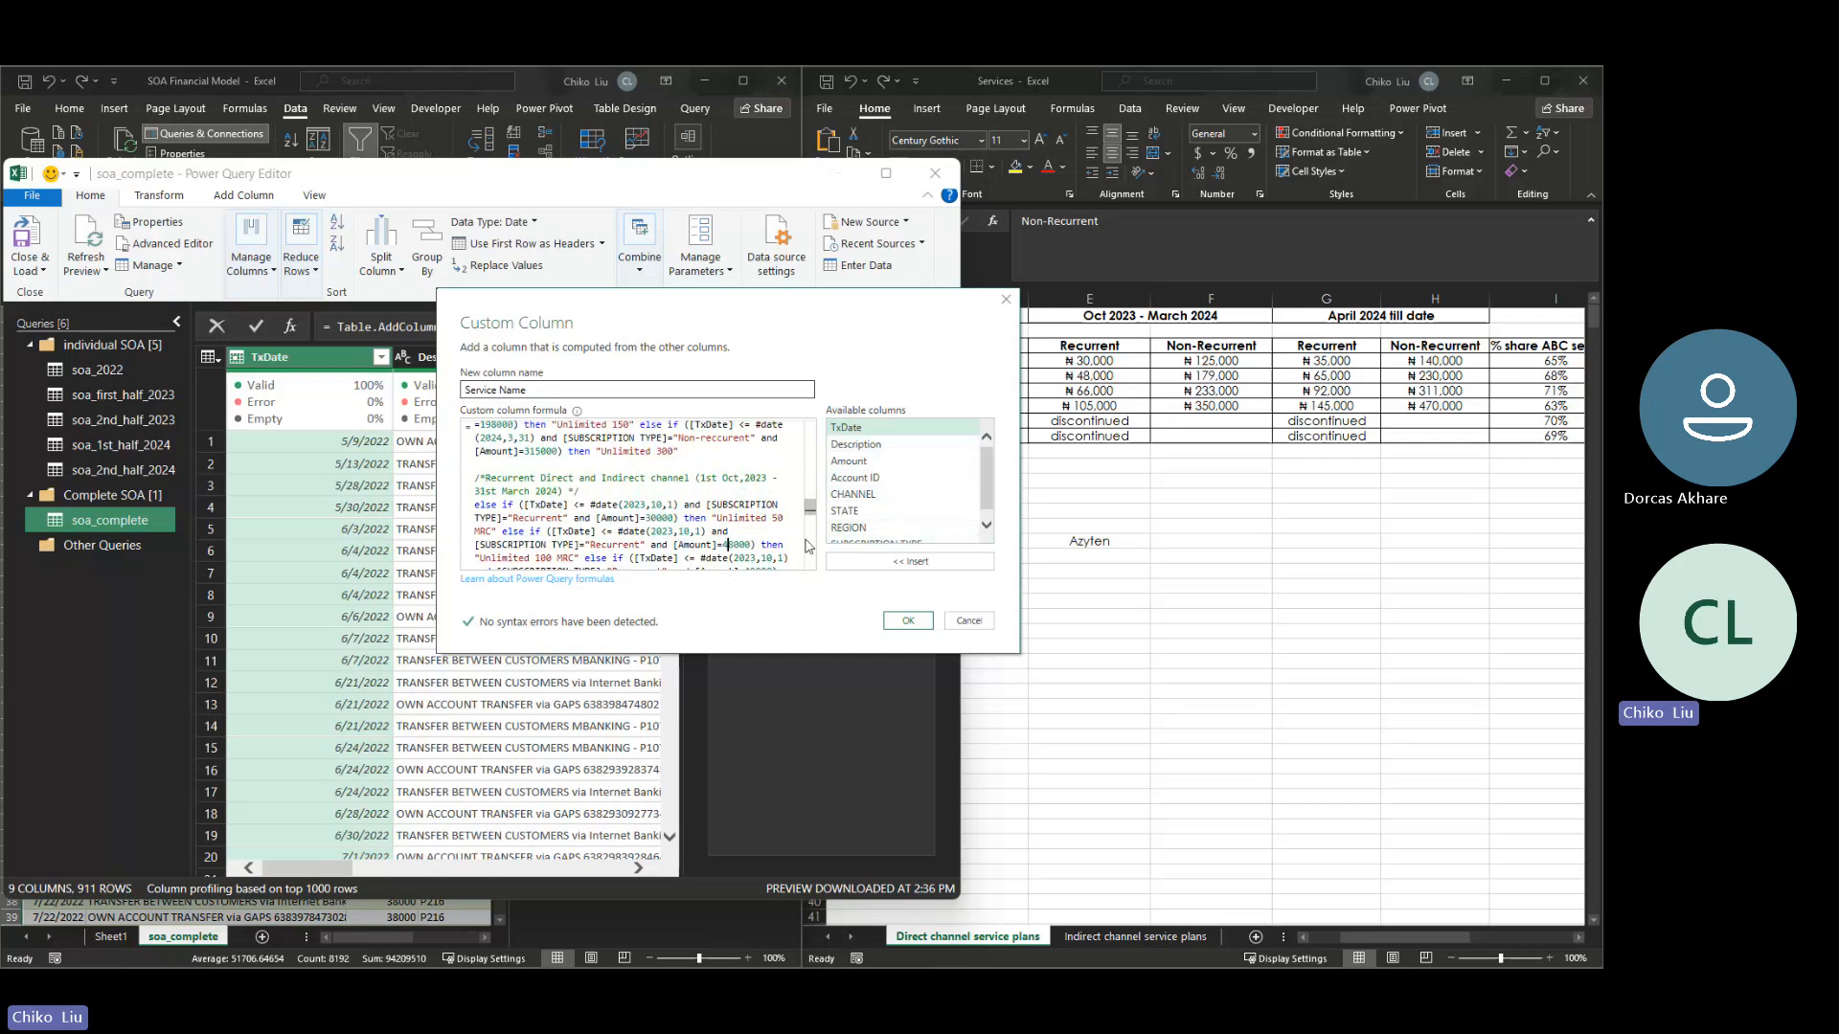
scroll(808, 513, "down", 1)
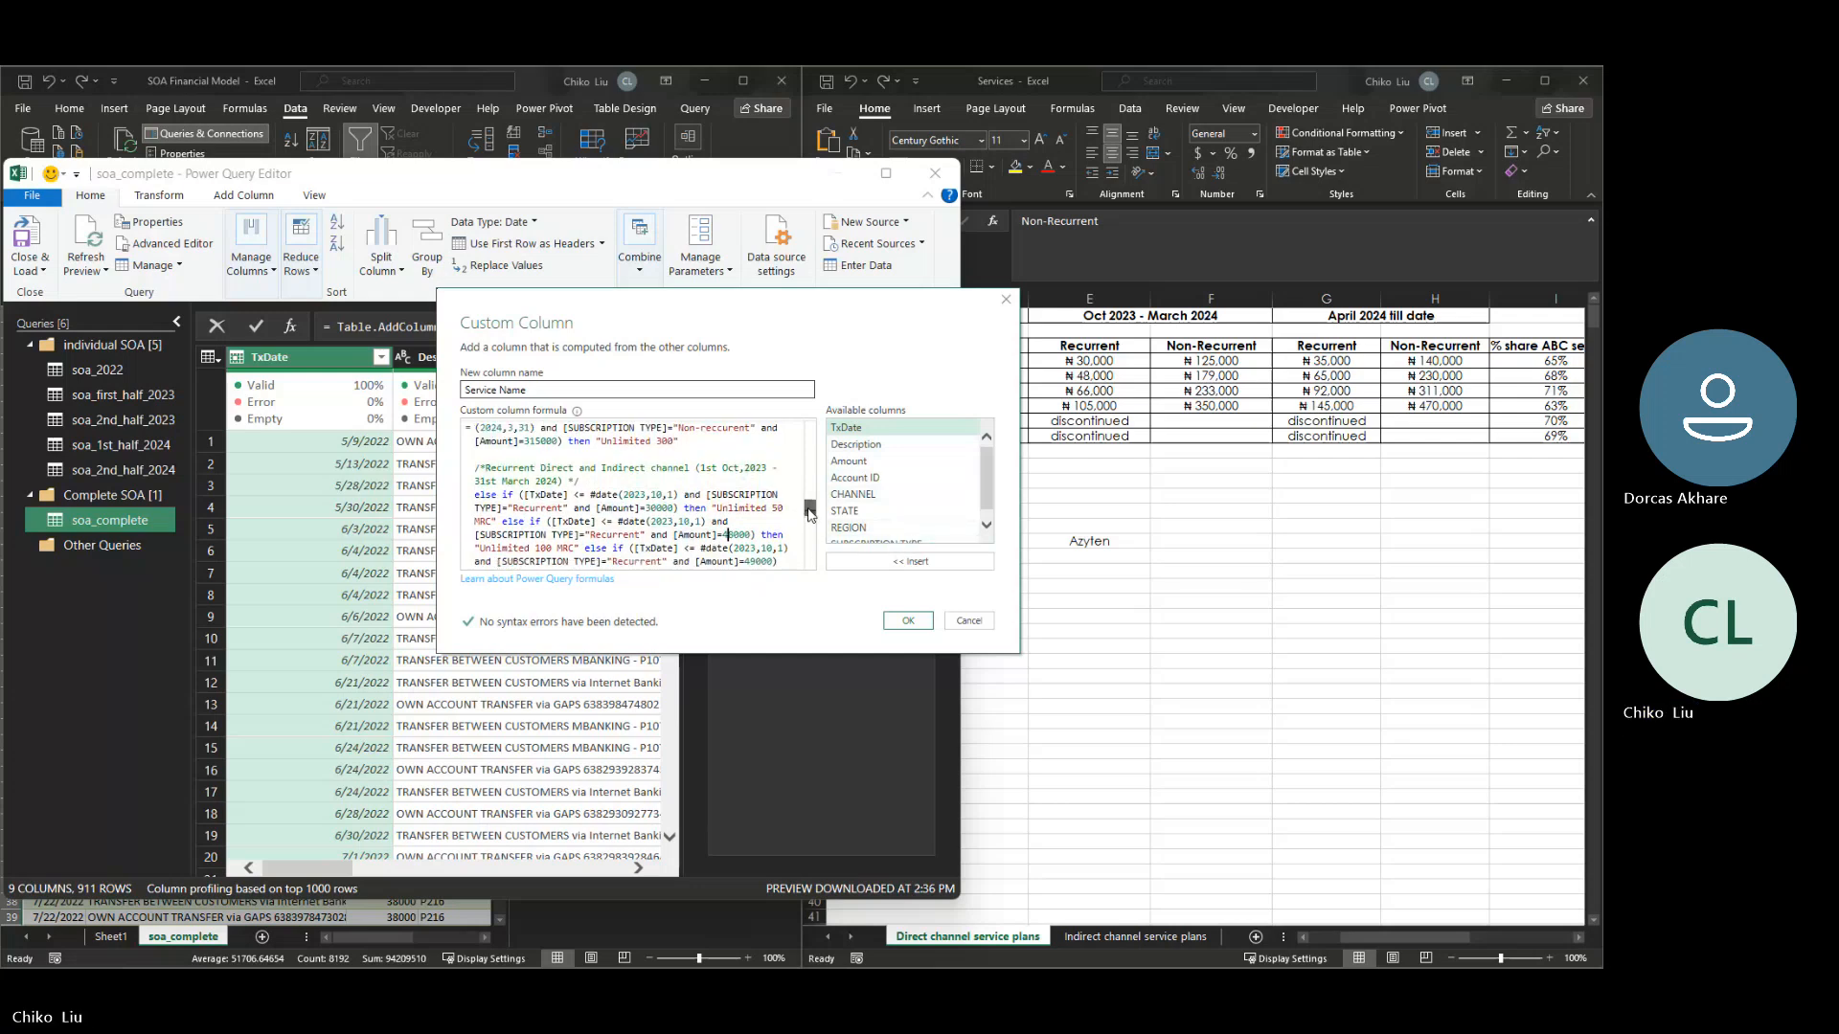
scroll(807, 512, "down", 1)
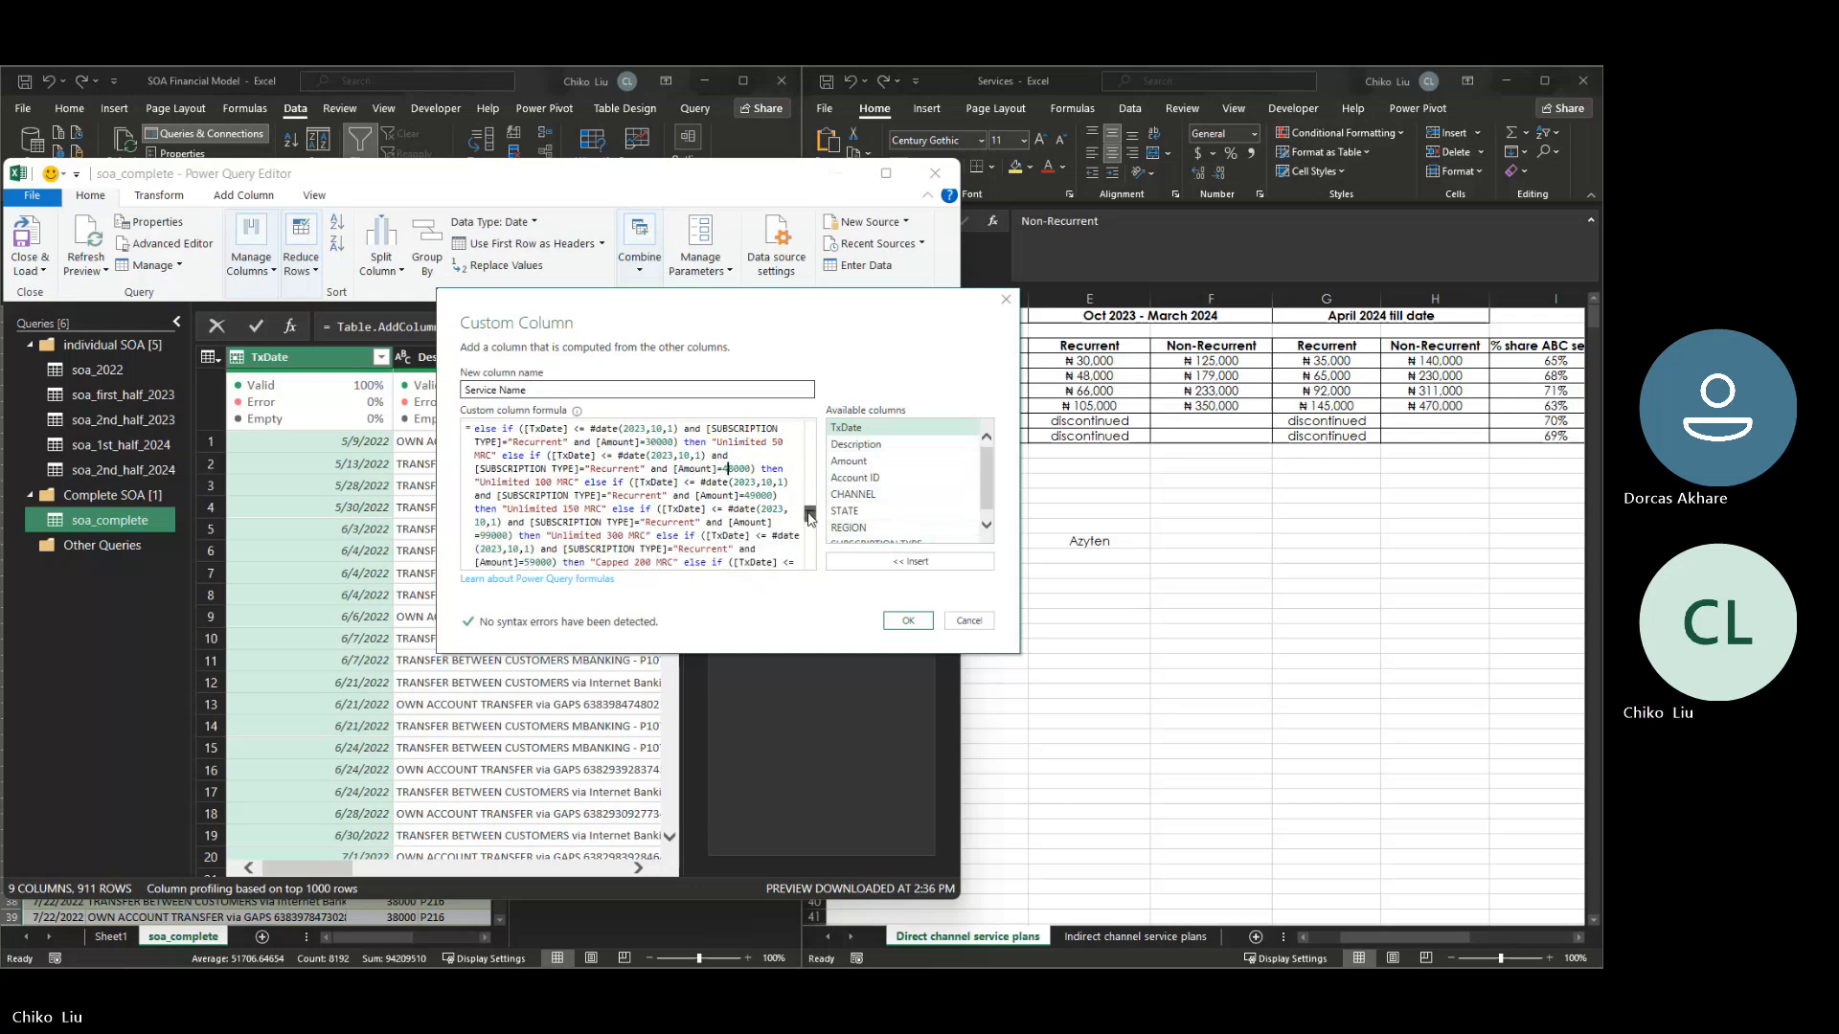
left_click(756, 496)
key("BackSpace")
key("BackSpace")
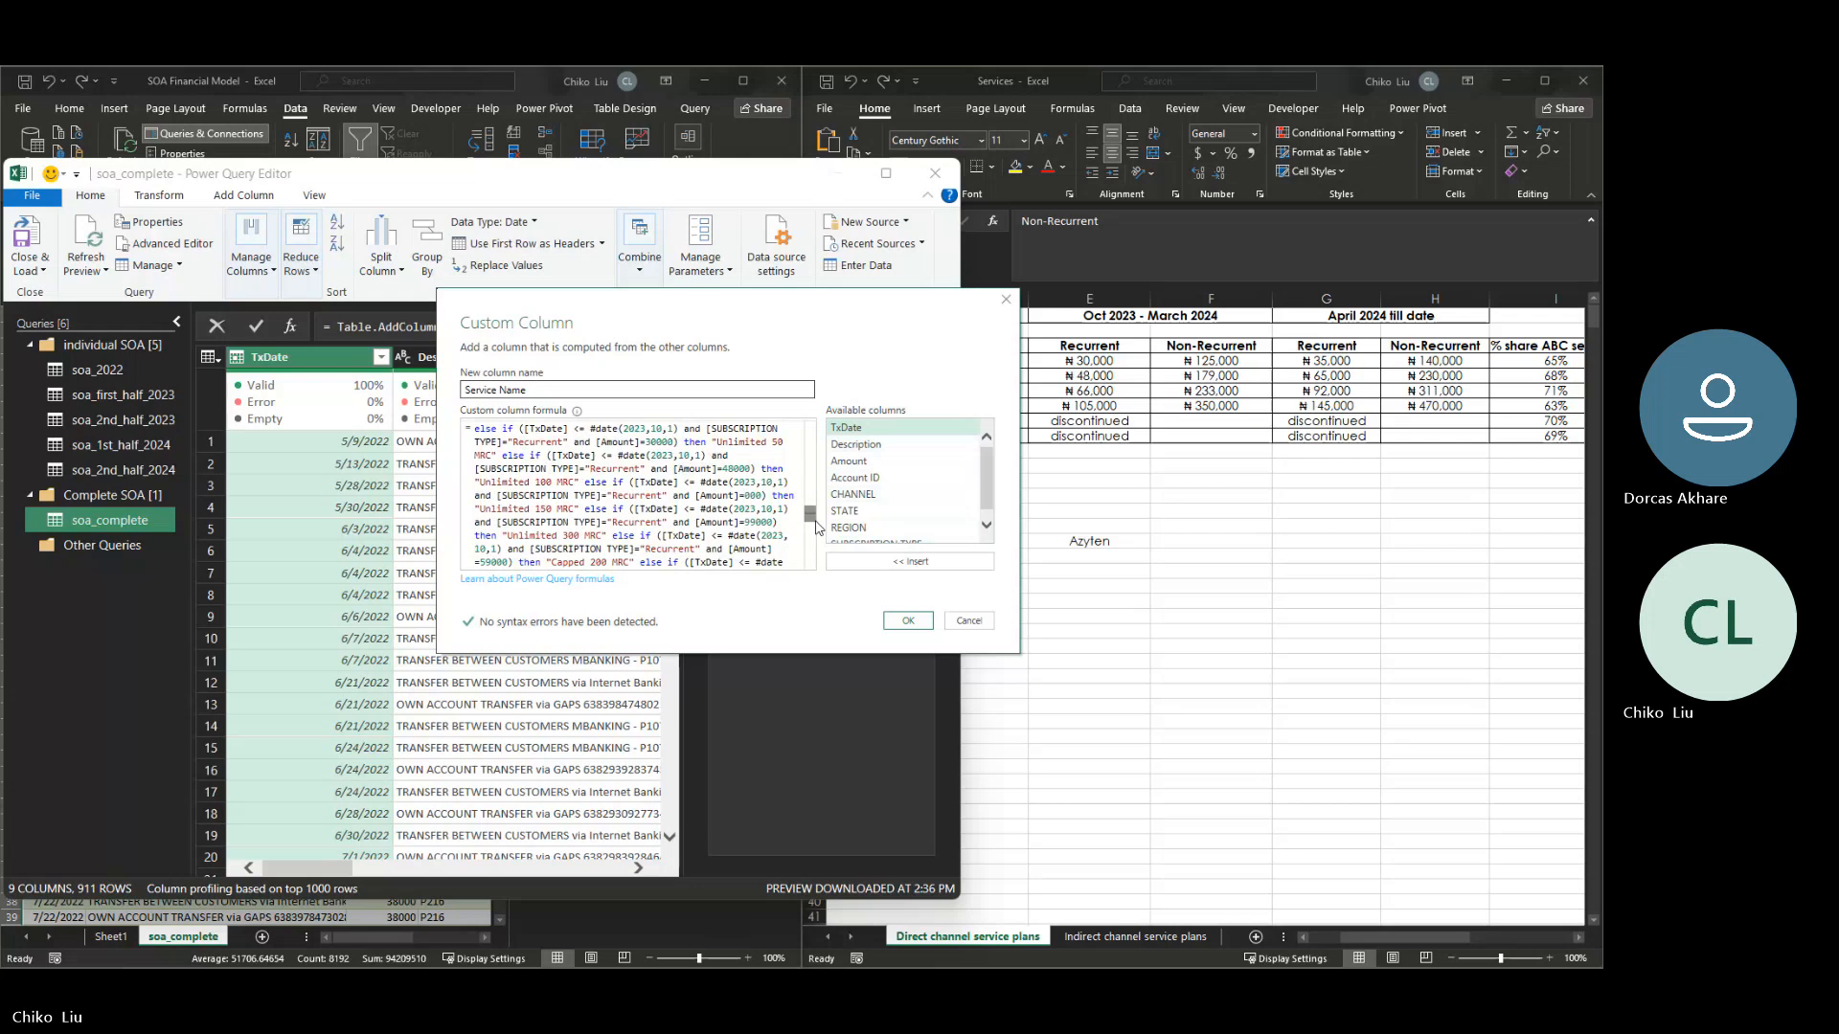
type("66")
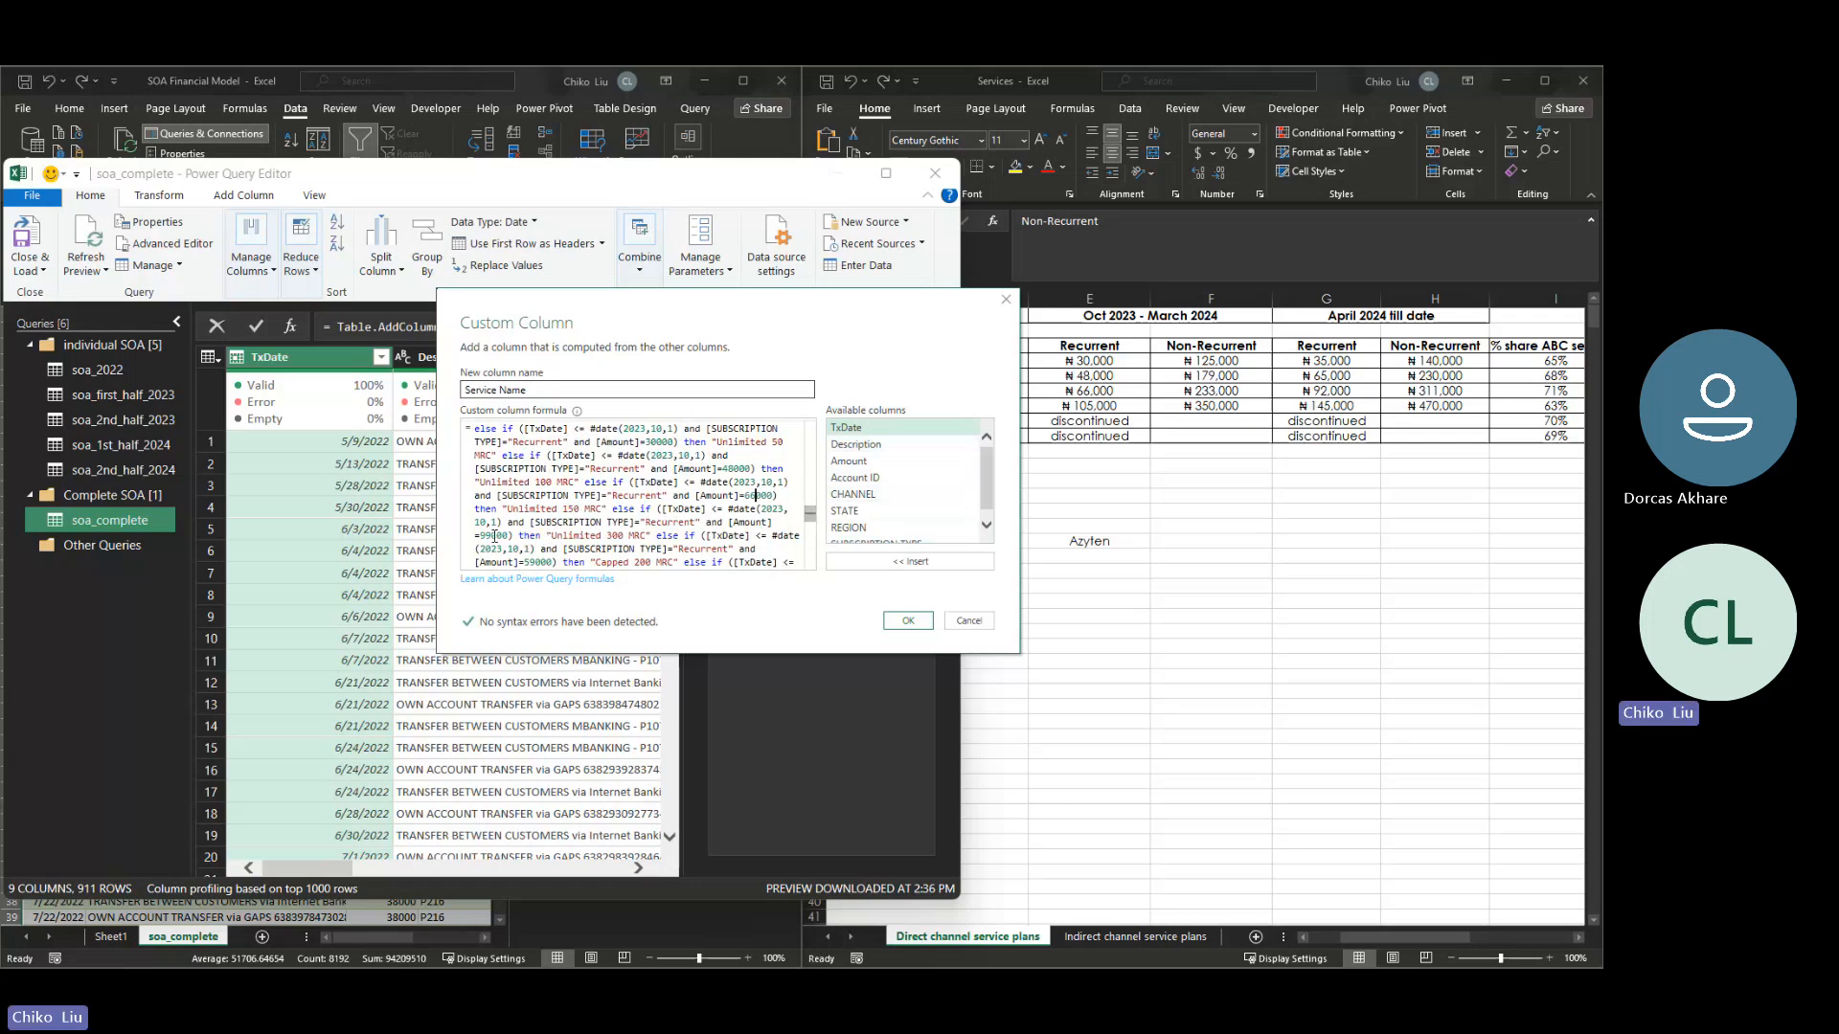
- Set the amount to 105000 in the Unlimited 300 MRC condition of the same recurrent block
left_click(491, 533)
key("BackSpace")
key("BackSpace")
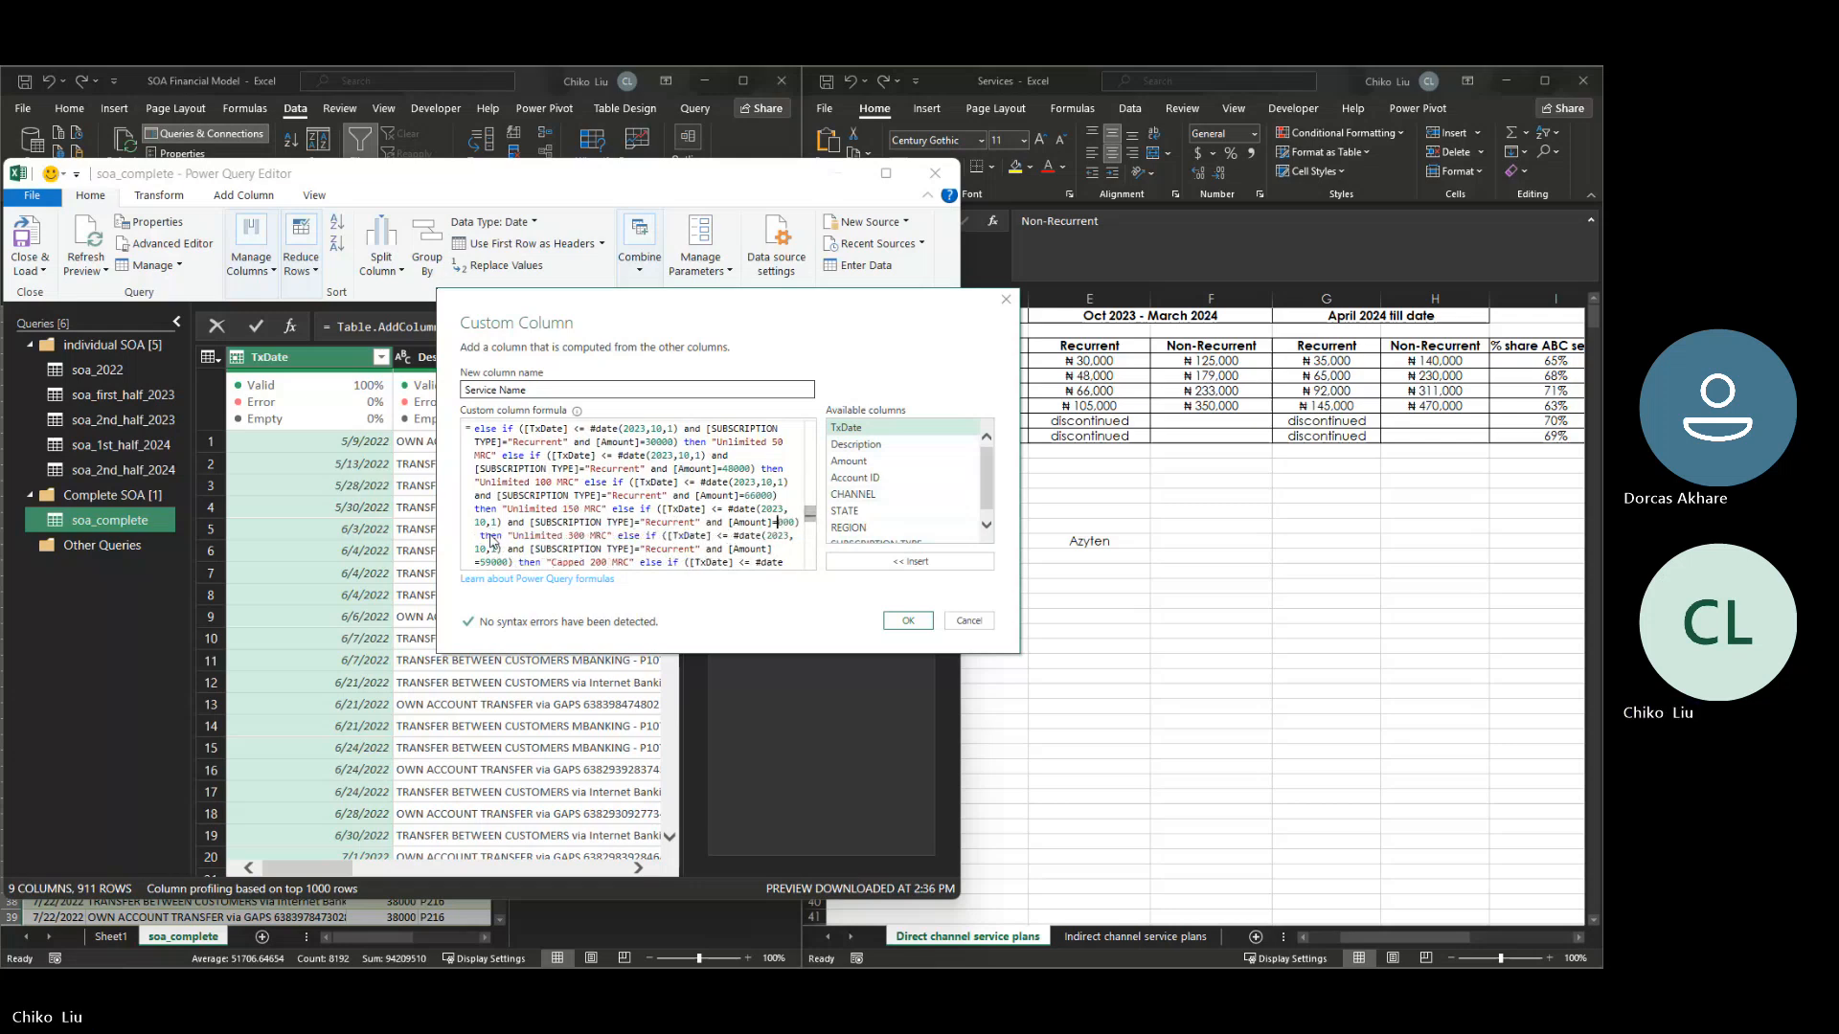
type("10")
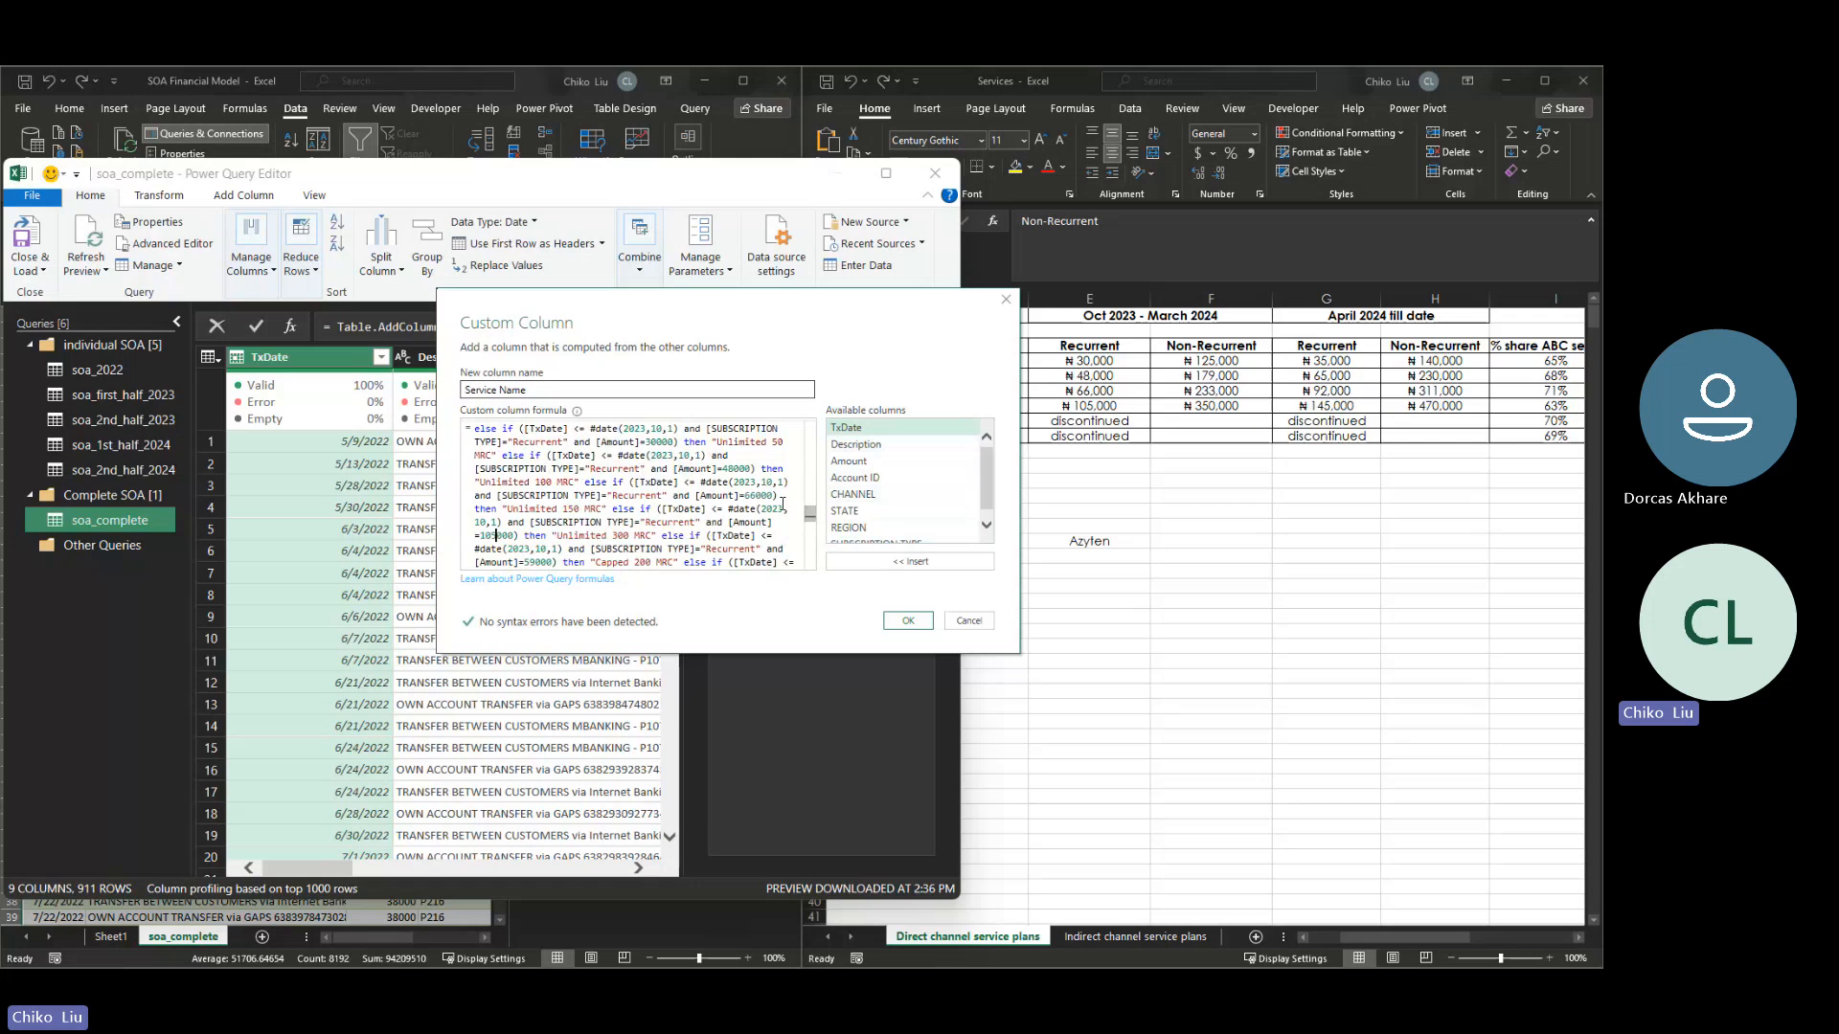
- Change the date to 2024,3,31 in the Unlimited 50 MRC condition of the recurrent Oct 2023 - March 2024 block
scroll(810, 517, "up", 2)
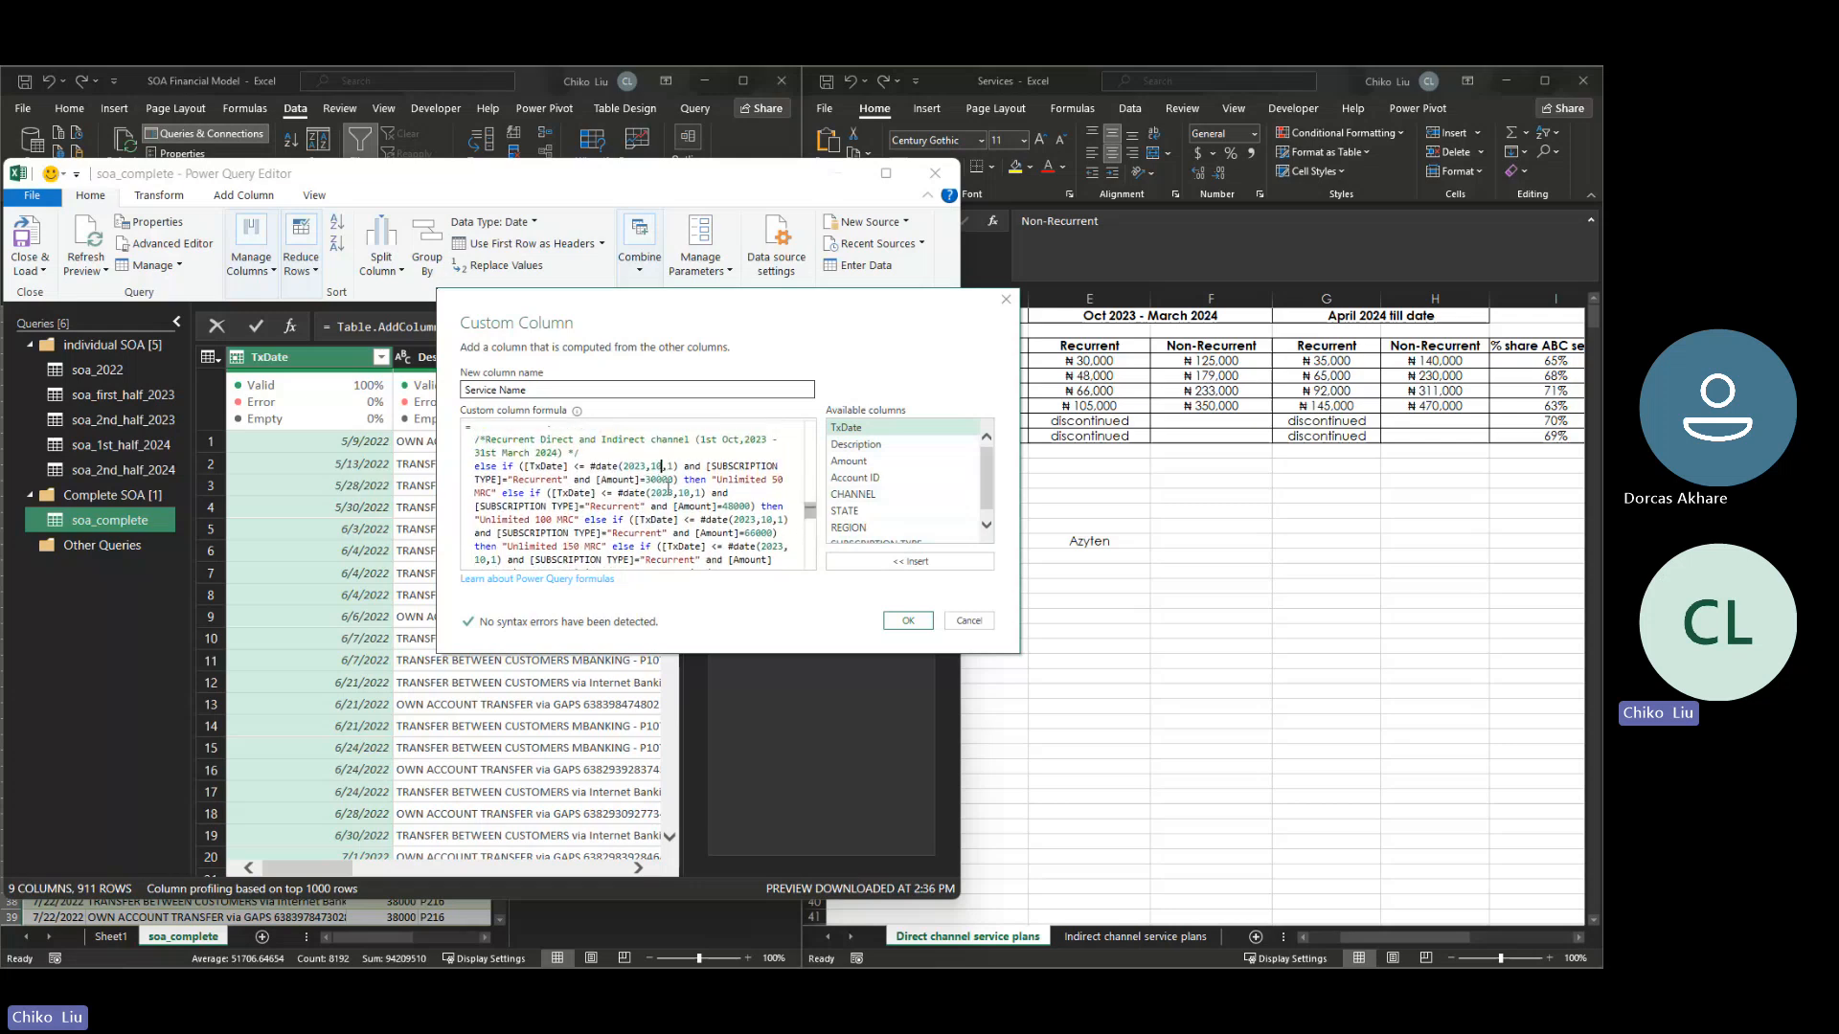
key("BackSpace")
key("BackSpace")
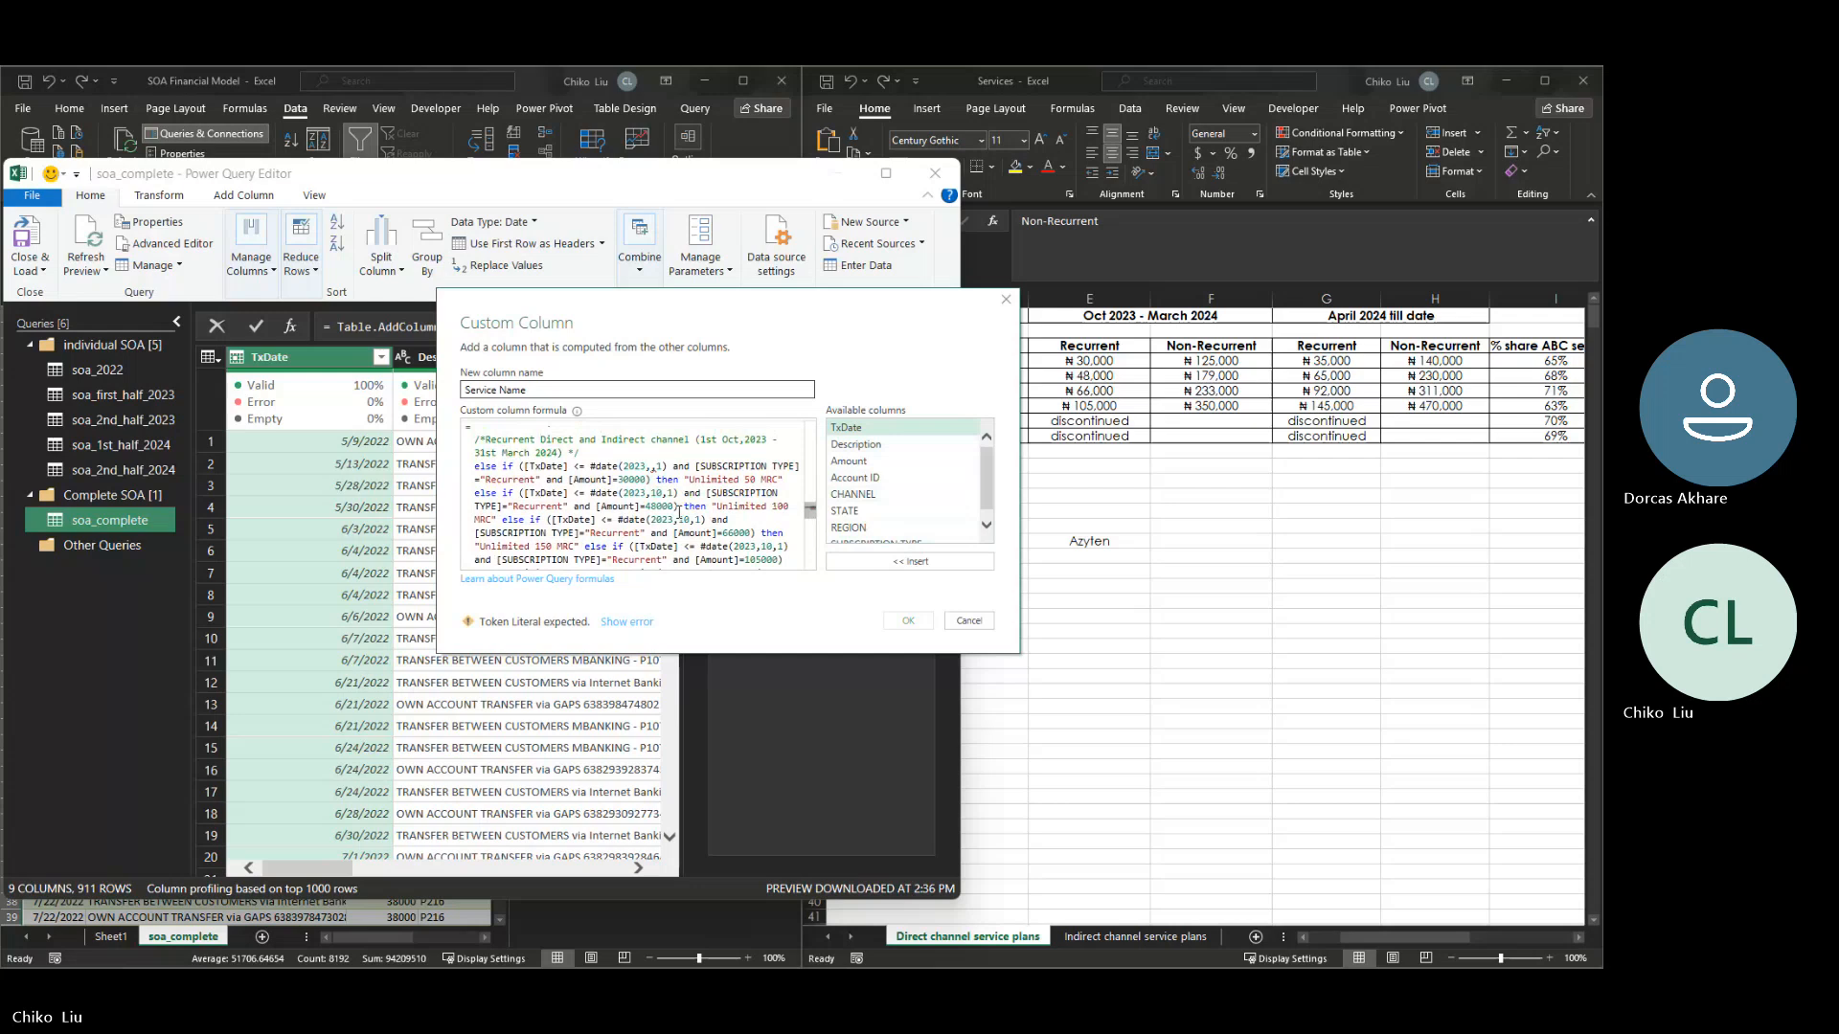
type("31")
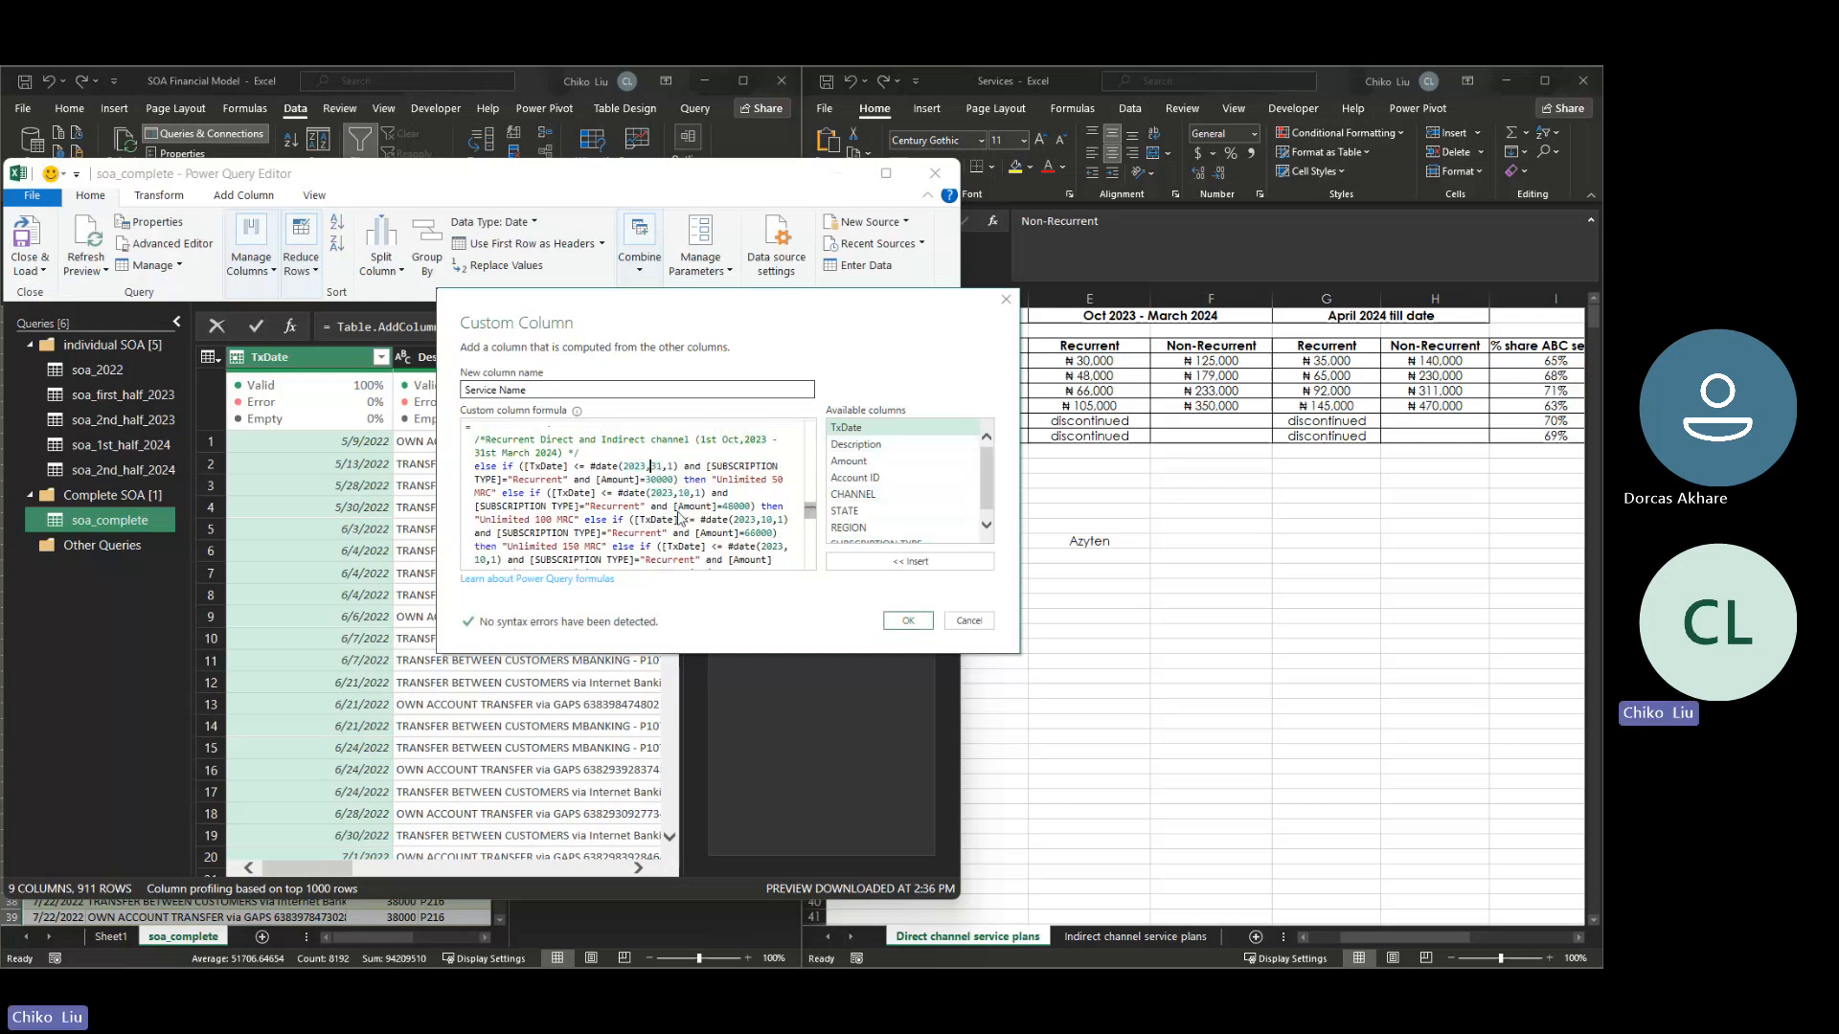
key("BackSpace")
type("3")
key("Left")
key("Left")
key("Left")
key("Left")
key("BackSpace")
type("4")
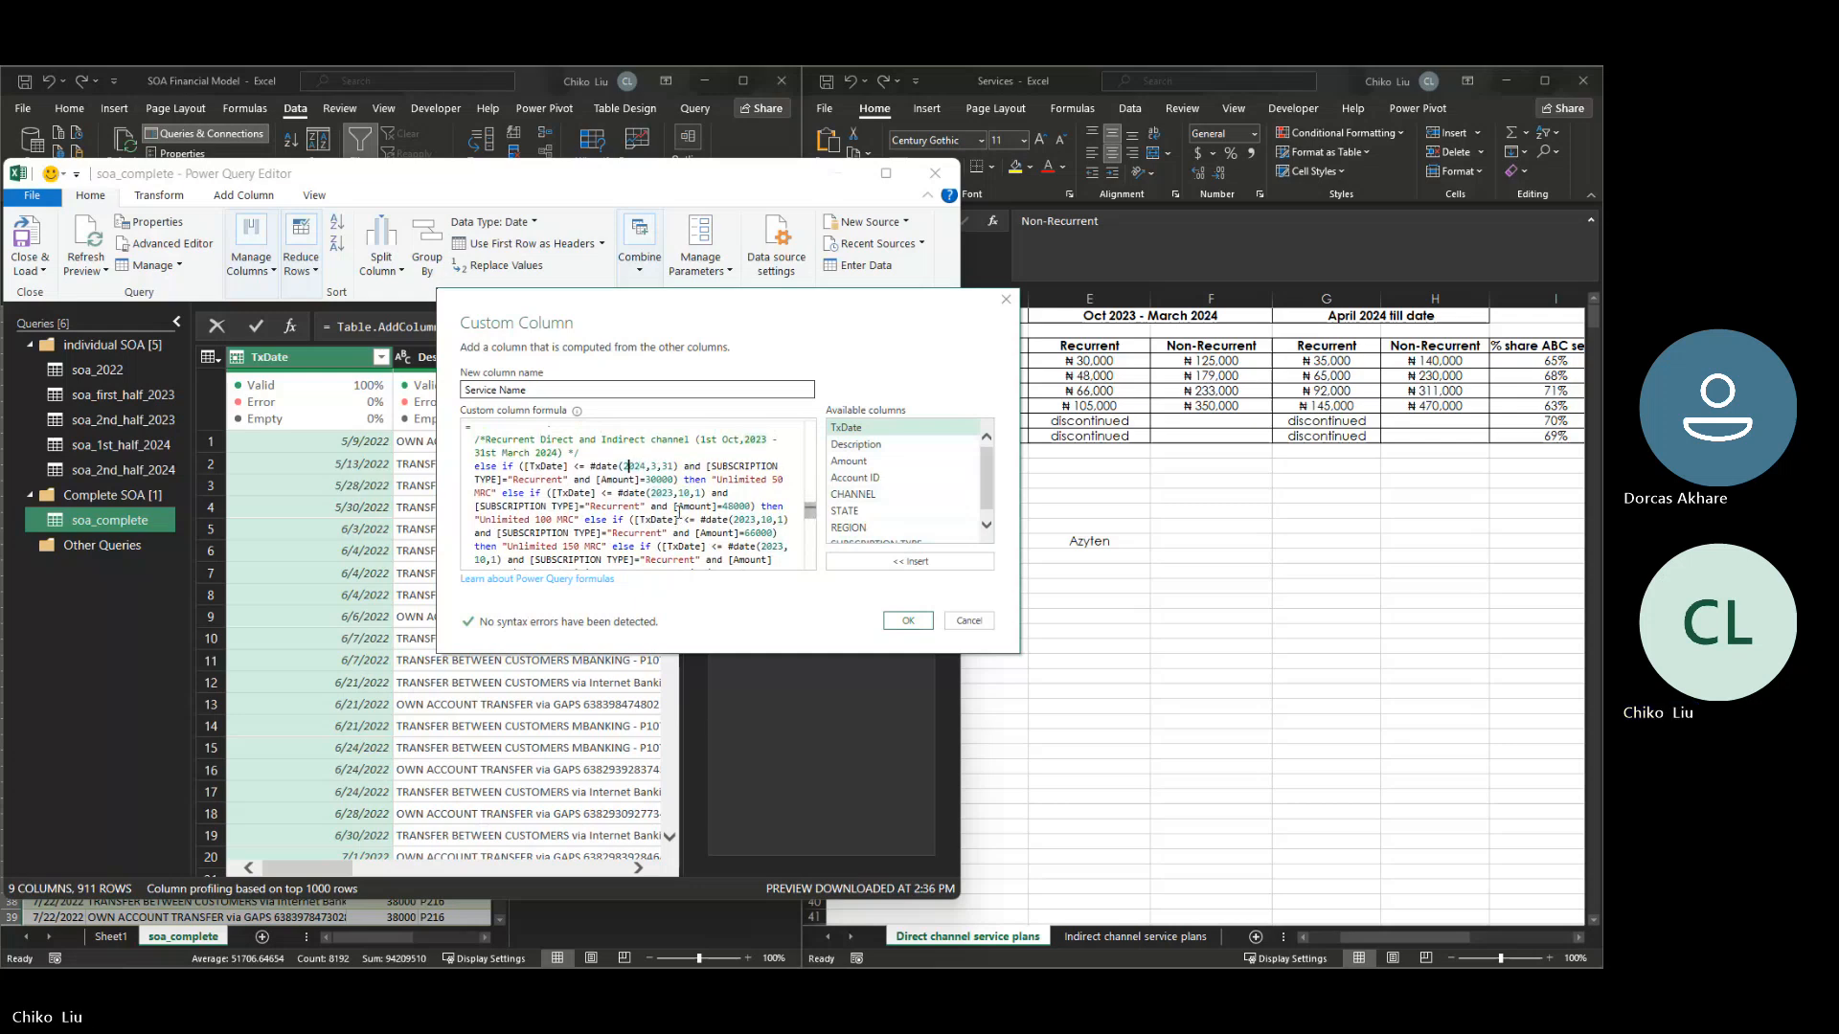
- Copy the date 2024,3,31 from the Unlimited 50 MRC condition of the recurrent block
key("Left")
key("Left")
key("Left")
key("Left")
key("shift+Right")
key("shift+Right")
key("shift+Right")
key("shift+Right")
key("shift+Right")
key("shift+Right")
key("shift+Right")
key("shift+Right")
key("shift+Right")
key("ctrl+c")
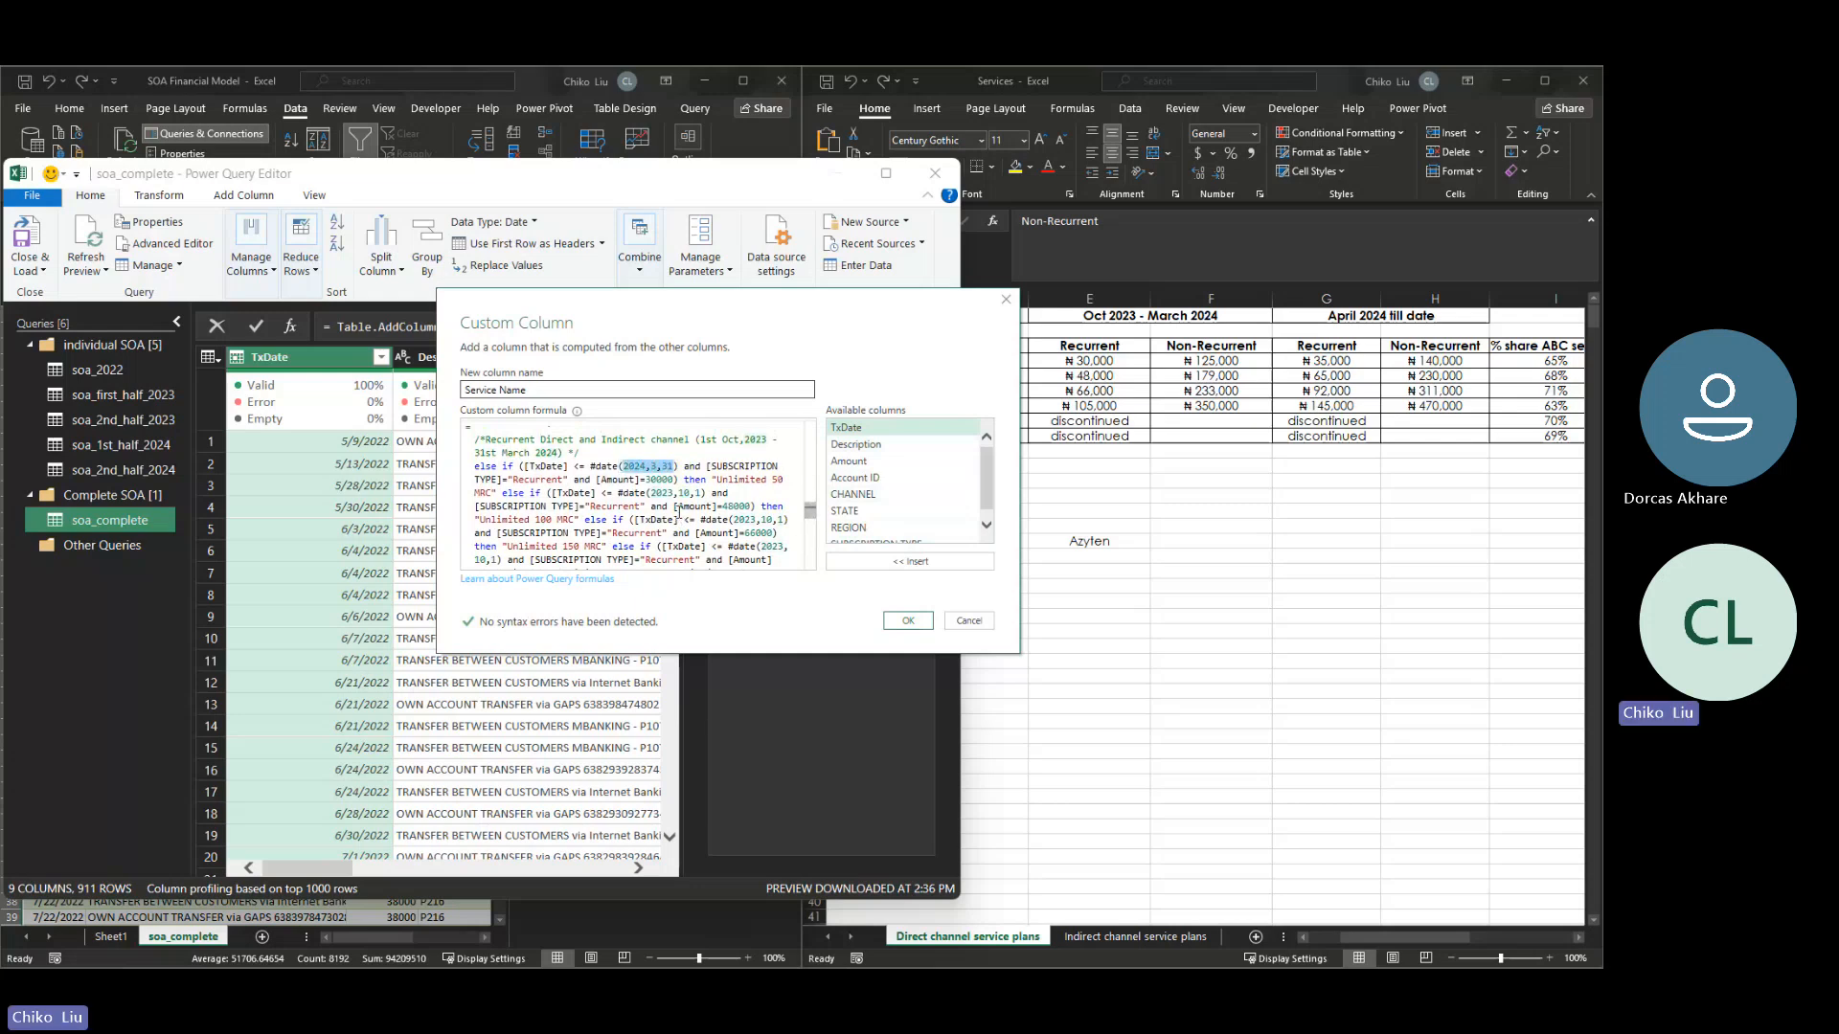
- Replace the date in the recurrent block's Unlimited 100 MRC condition with the copied 2024,3,31
key("Down")
key("Down")
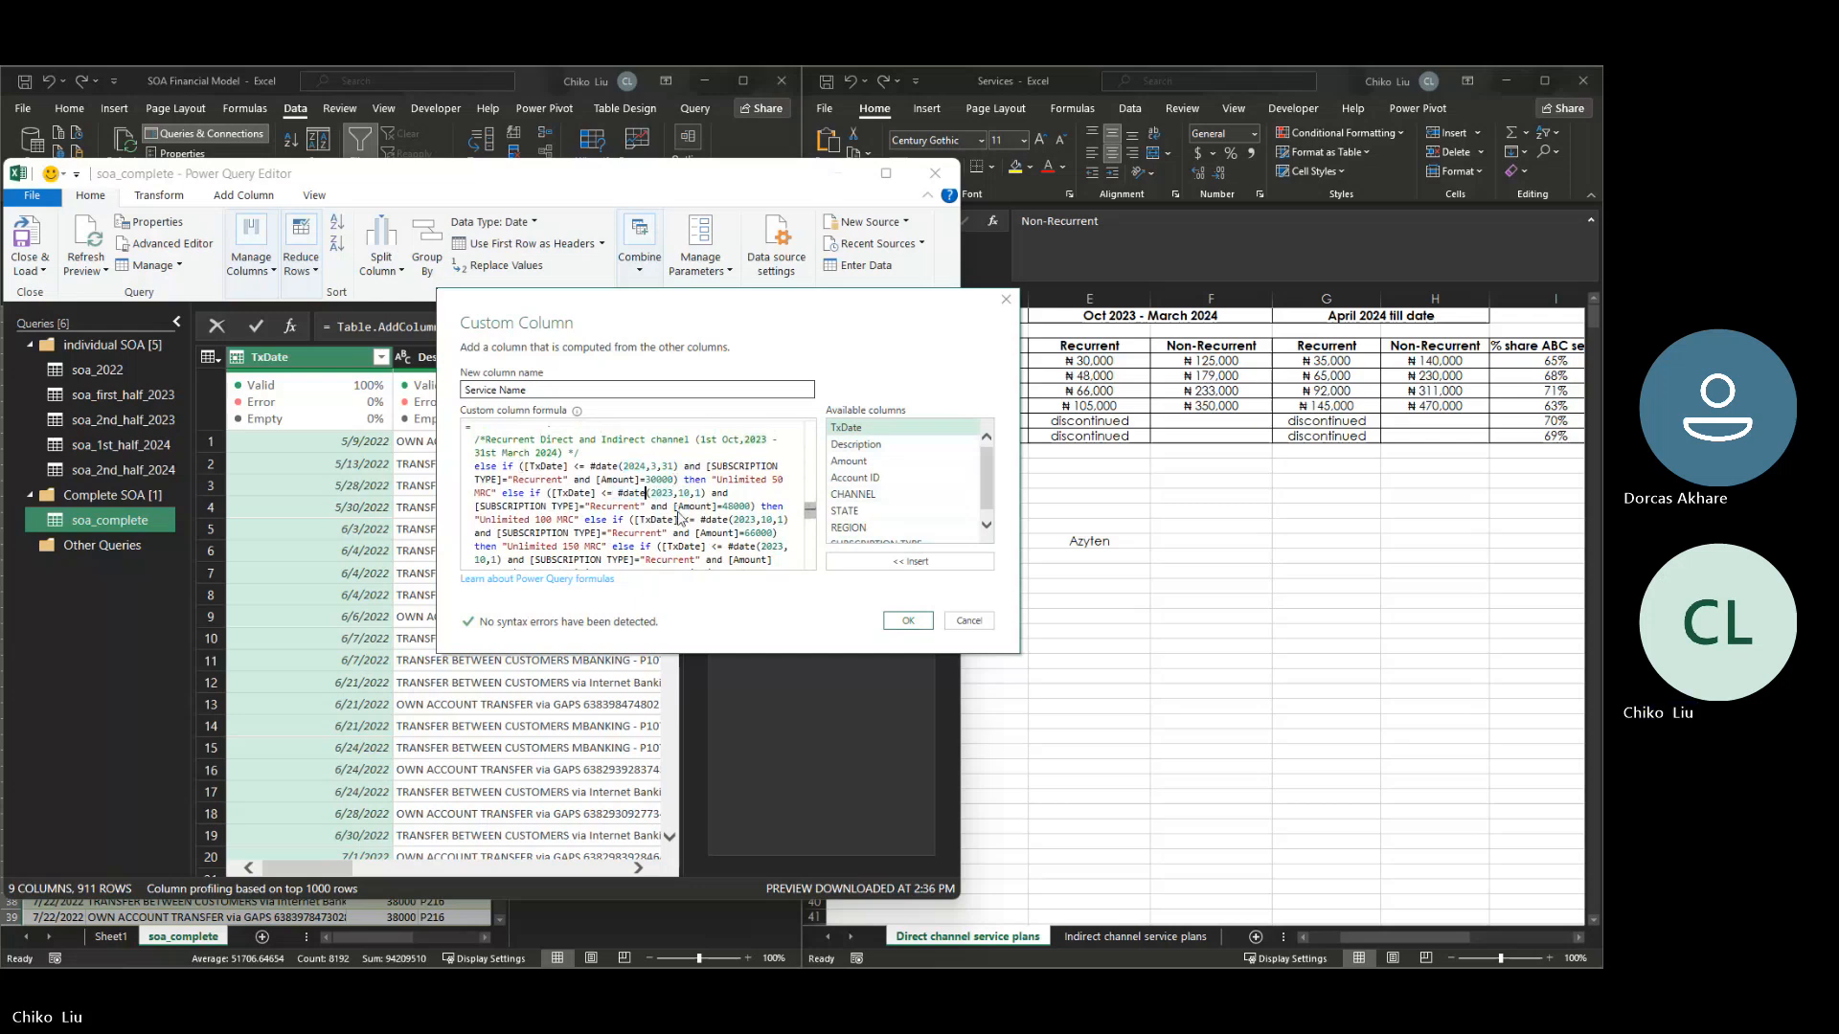
key("shift+Left")
key("shift+Left")
key("shift+Left")
key("shift+Left")
key("shift+Right")
key("shift+Right")
key("shift+Right")
key("shift+Right")
key("shift+Right")
key("ctrl+v")
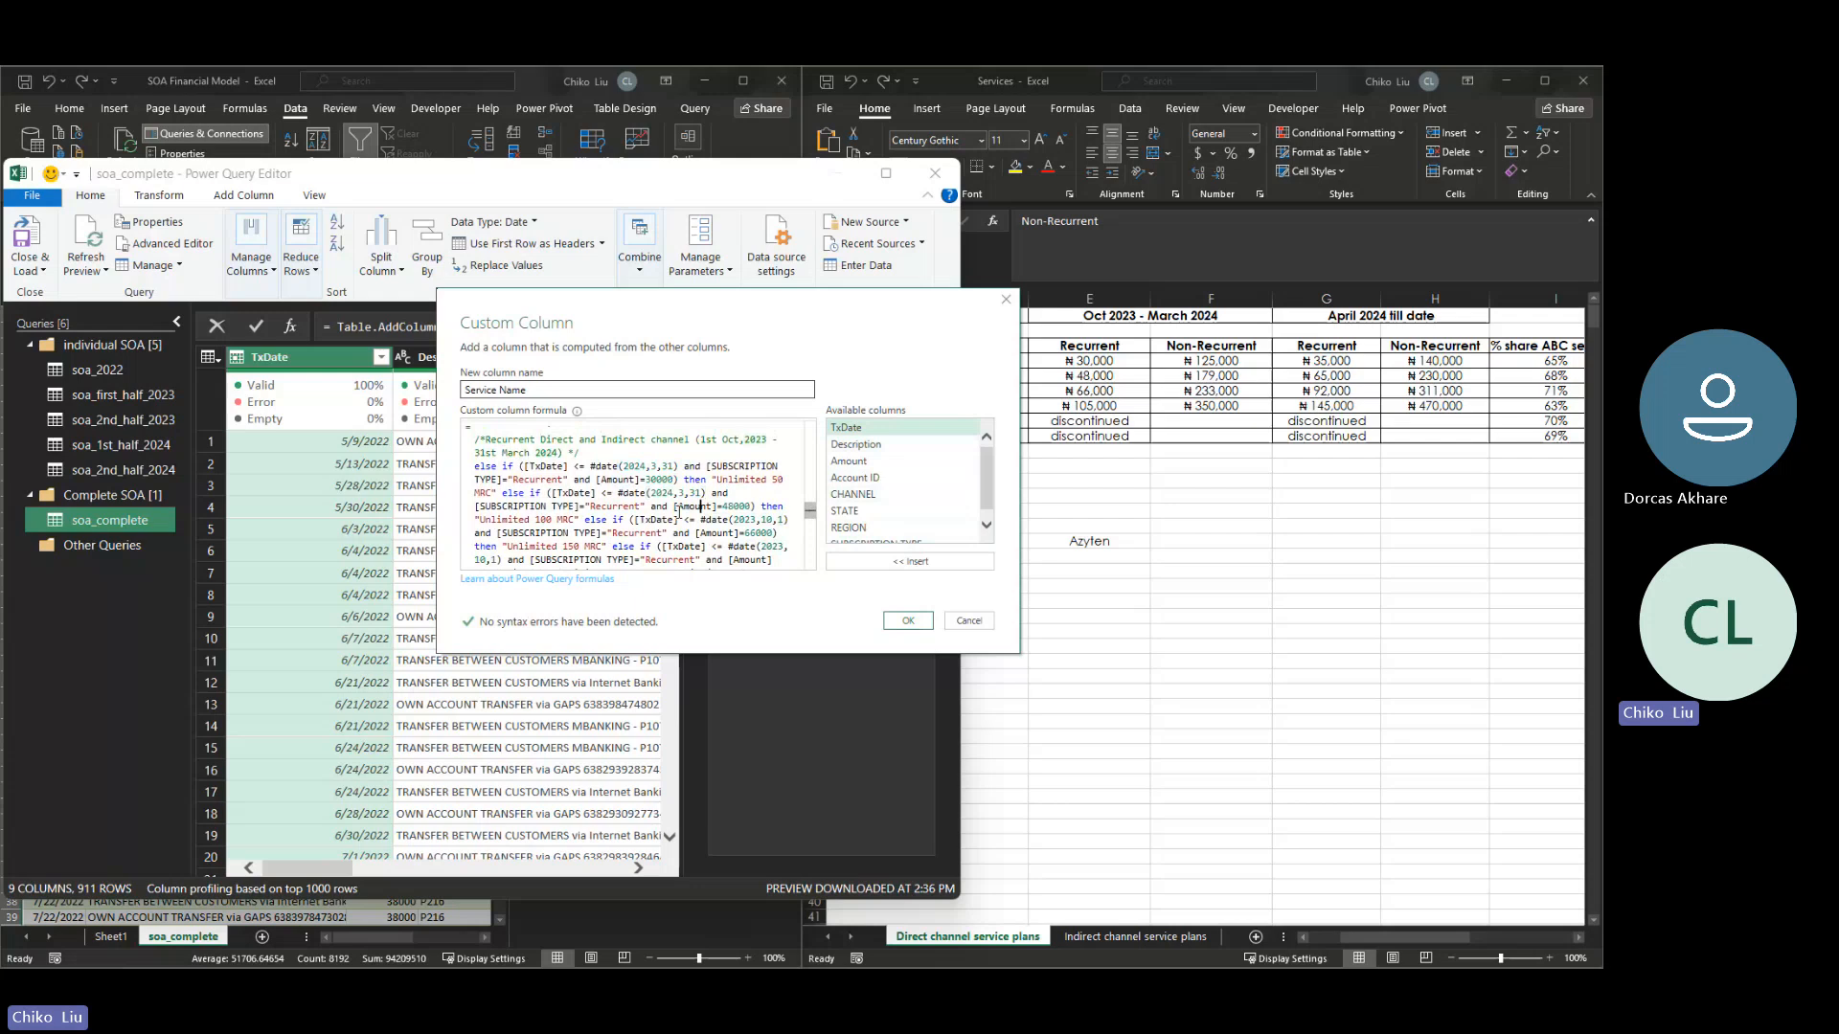
- Replace the date in the recurrent block's Unlimited 150 MRC condition with 2024,3,31
key("Right")
key("Right")
key("Right")
key("Right")
key("Right")
key("Right")
key("shift+Right")
key("shift+Right")
key("shift+Right")
key("shift+Right")
key("shift+Right")
key("shift+Right")
key("shift+Right")
key("shift+Right")
key("shift+Right")
key("ctrl+v")
- Replace the date in the recurrent block's Unlimited 300 MRC condition with 2024,3,31
key("Down")
key("Down")
key("shift+Down")
key("shift+Down")
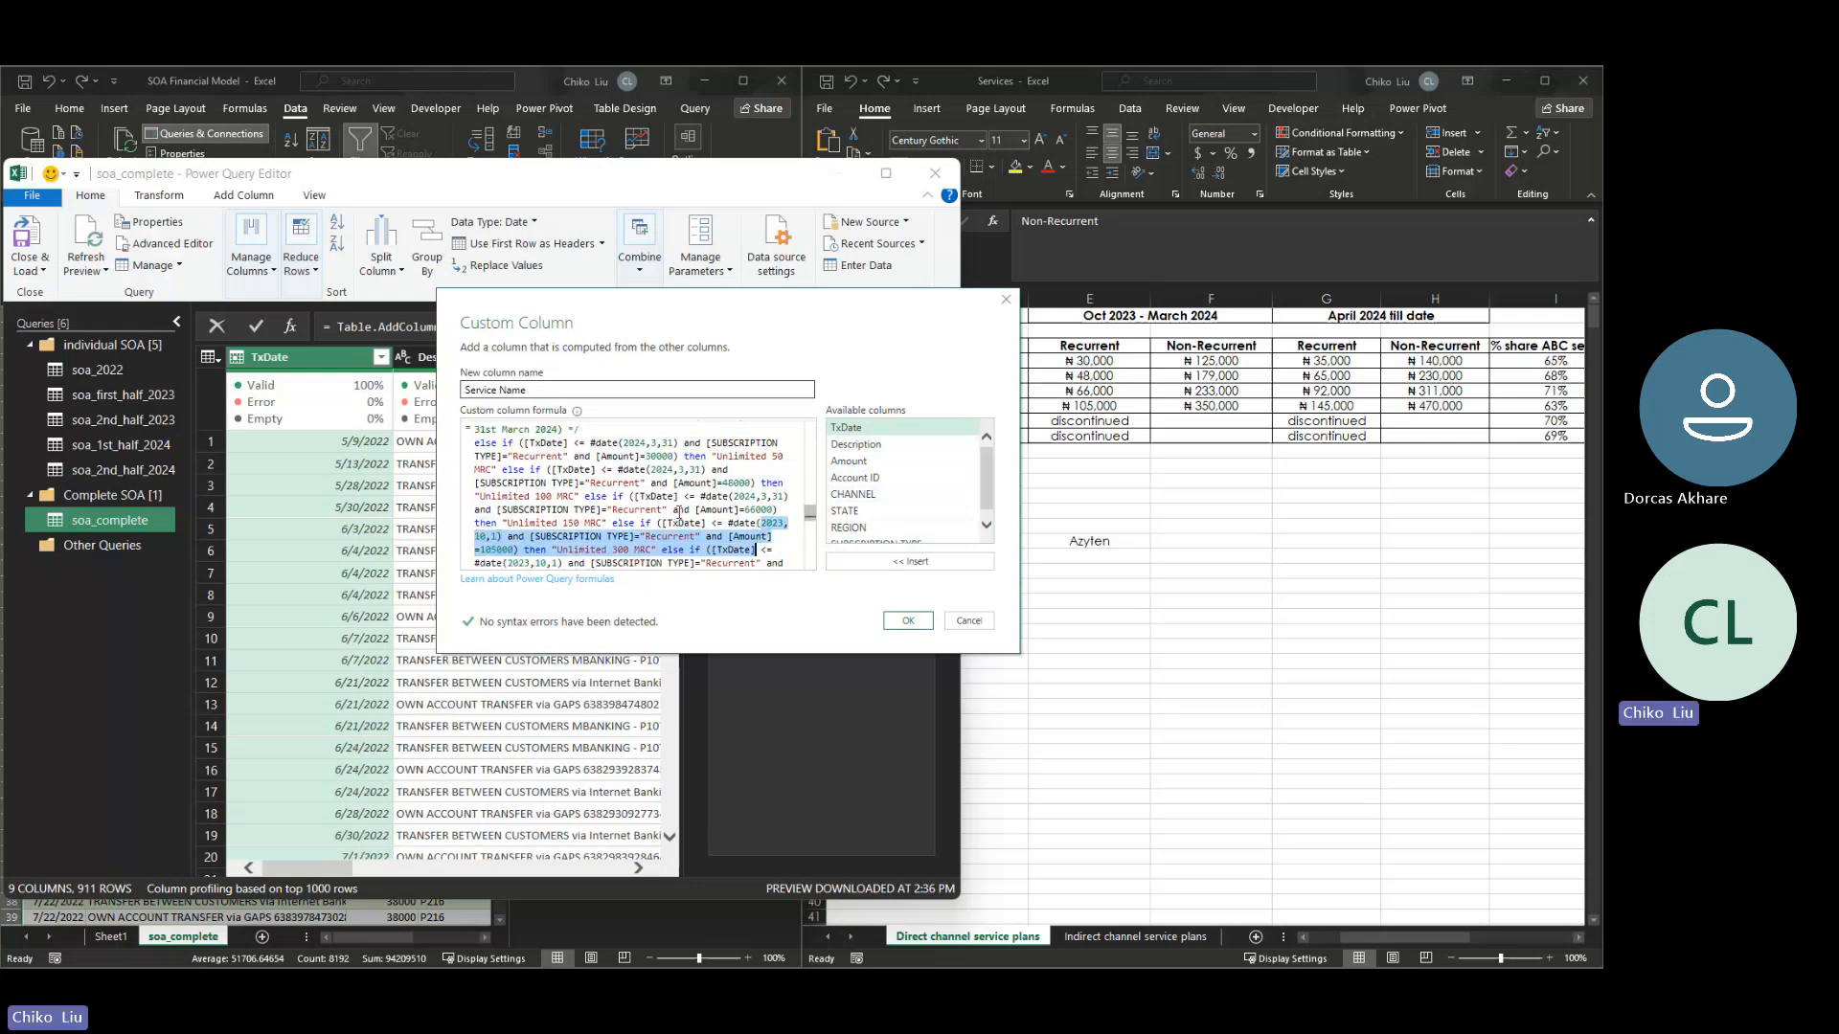
key("shift+Up")
key("ctrl+shift+Left")
key("ctrl+shift+Left")
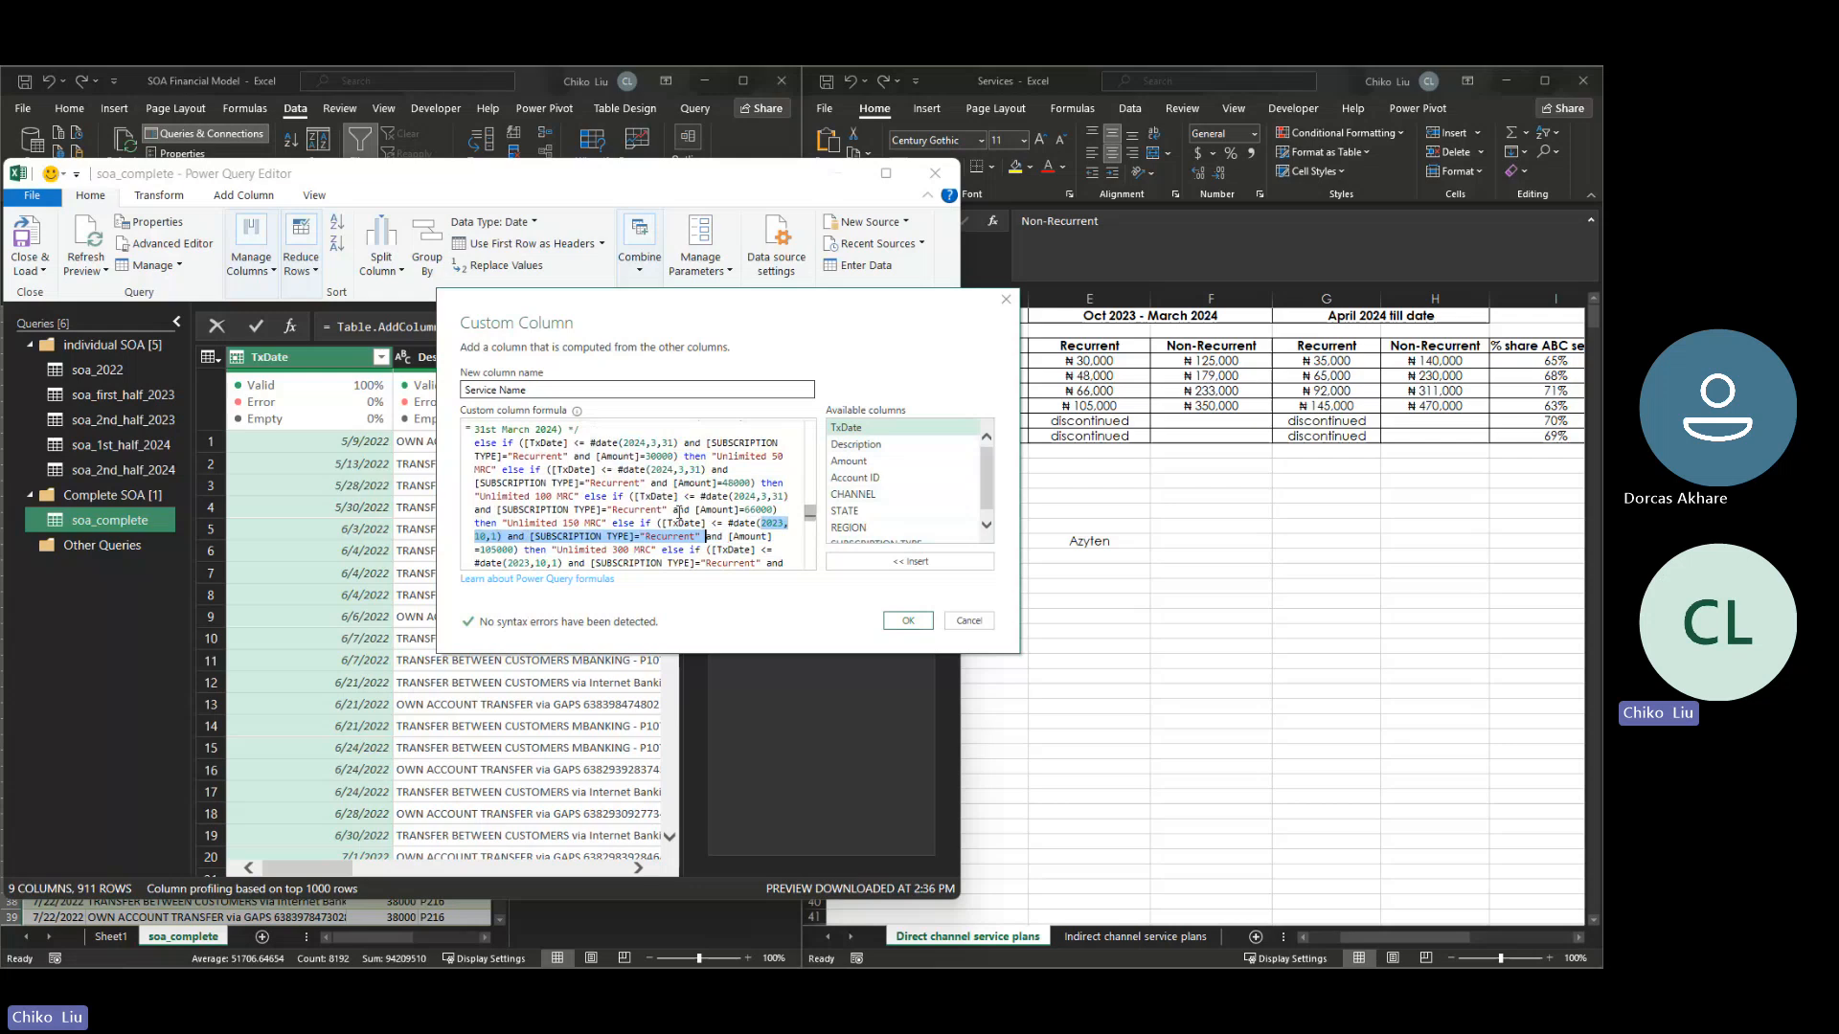
key("shift+Up")
key("ctrl+shift+Right")
key("ctrl+shift+Right")
key("ctrl+shift+Right")
key("ctrl+shift+Right")
key("ctrl+shift+Right")
key("ctrl+shift+Right")
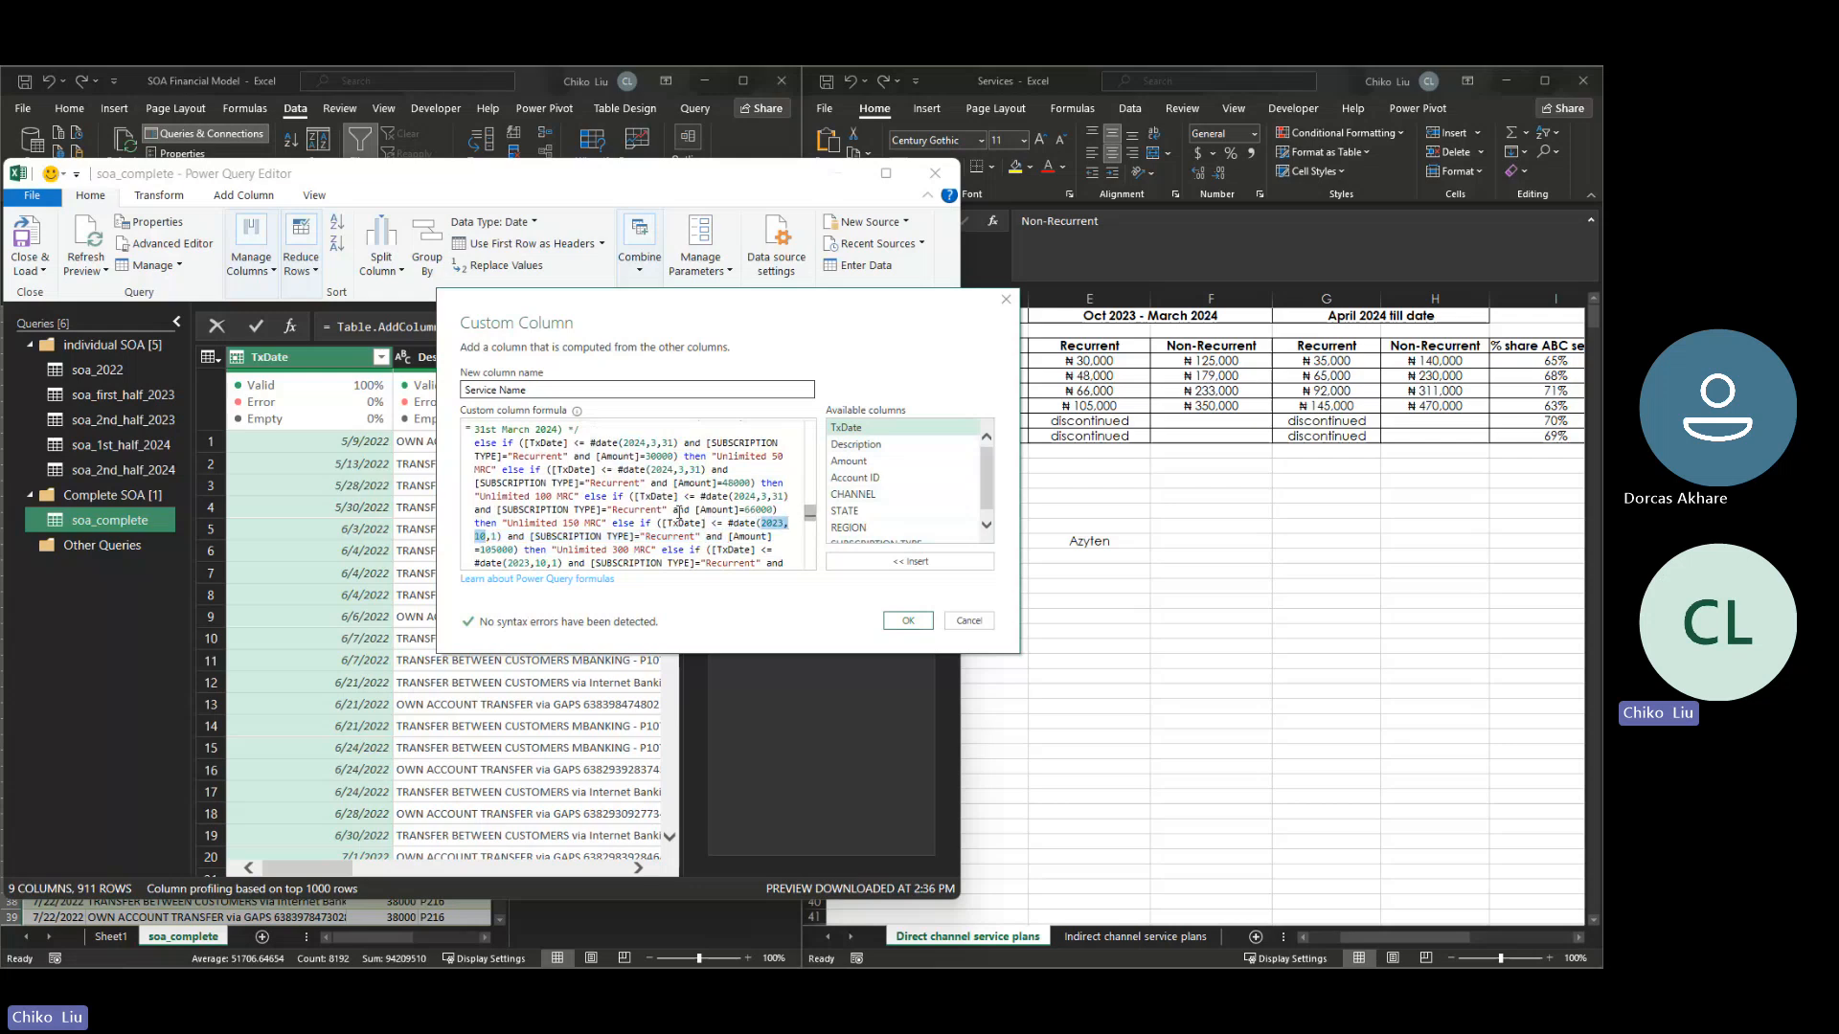
type("2024,3,31")
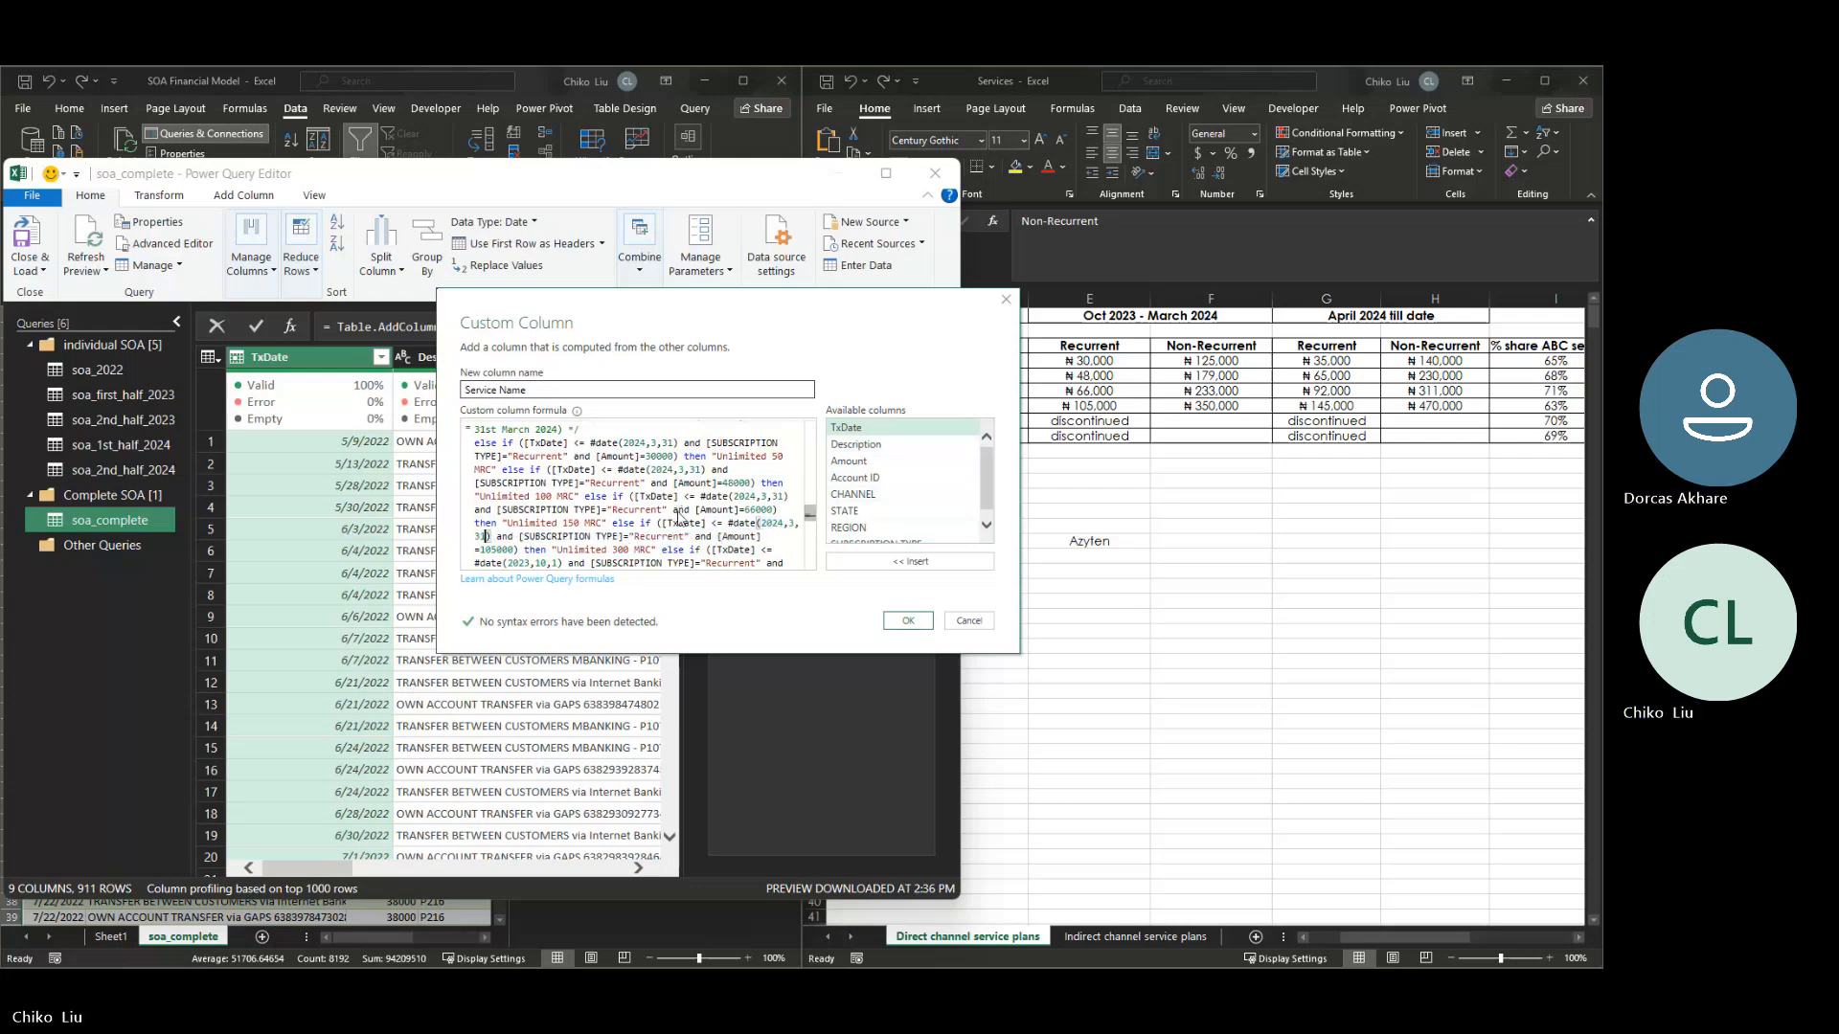
- Replace the date in the recurrent block's Capped 200 MRC condition with 2024,3,31
key("Down")
key("Down")
key("Right")
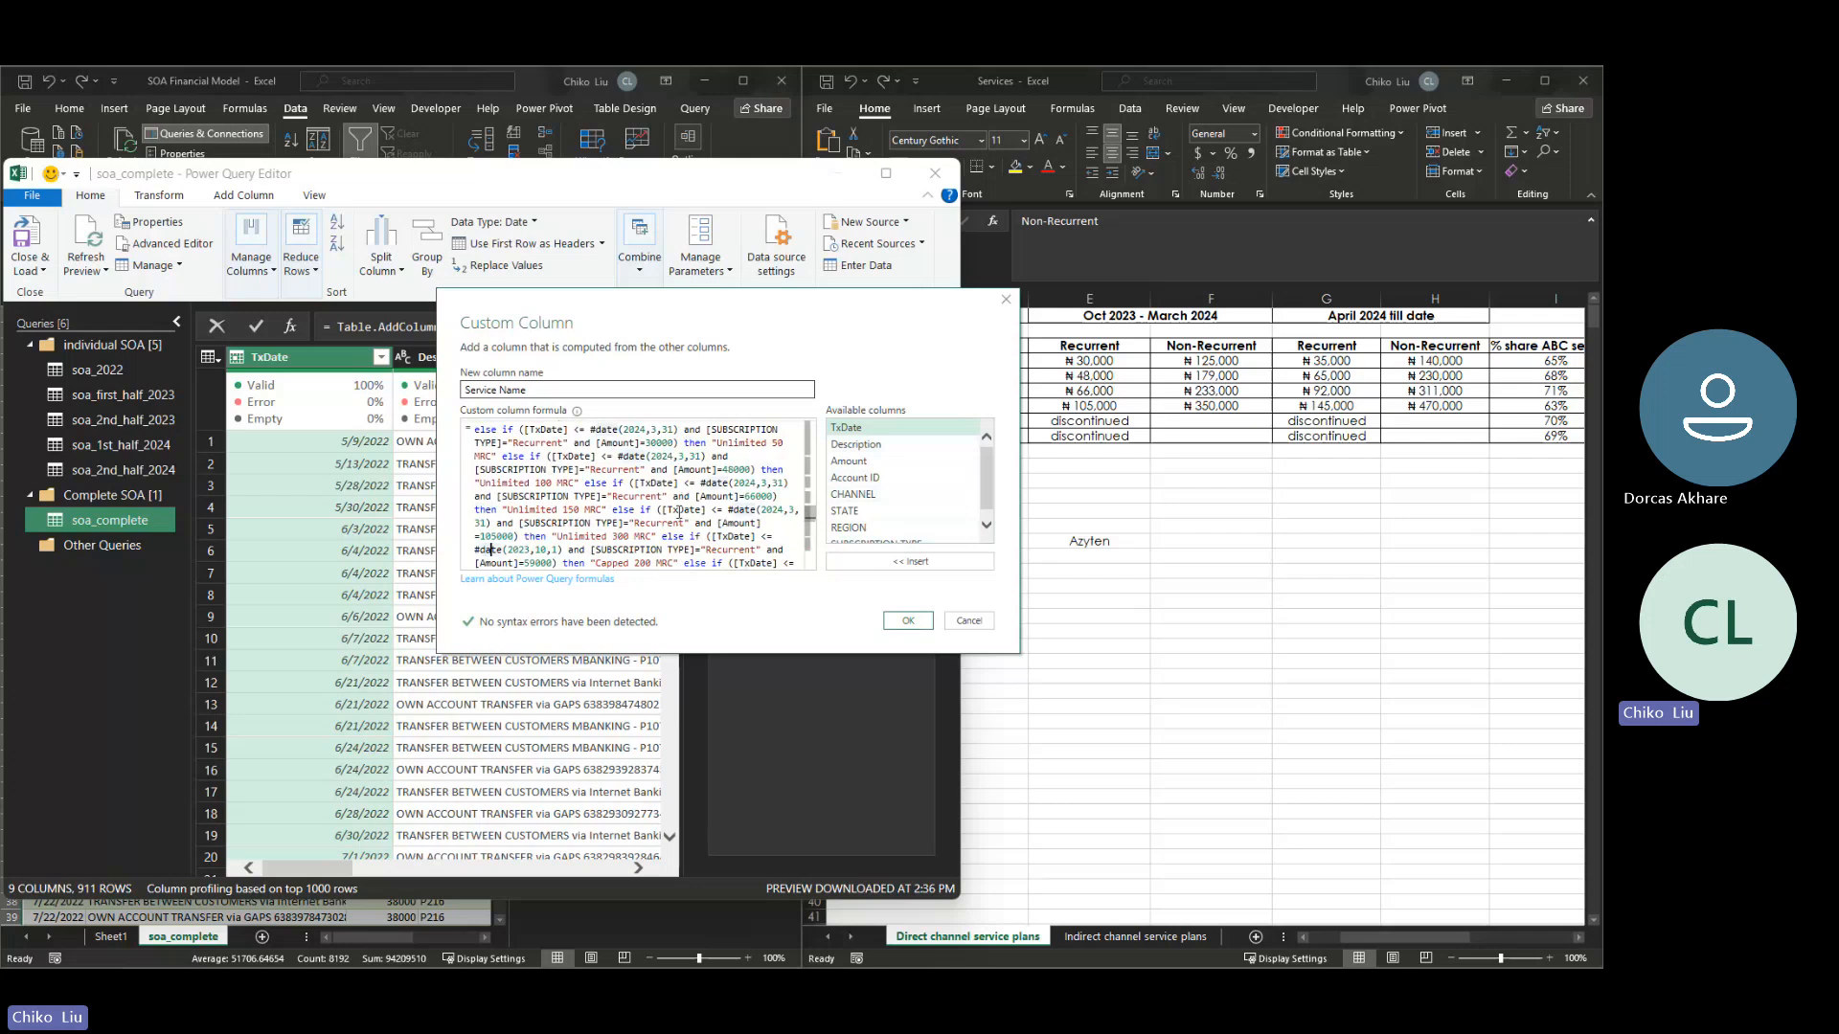
key("Right")
key("shift+Right")
key("shift+Right")
key("shift+Right")
key("shift+Right")
key("shift+Right")
key("shift+Right")
key("shift+Right")
key("shift+Right")
key("shift+Right")
type("2024,3,31")
- Replace the date in the recurrent block's Capped 500 MRC condition with 2024,3,31
key("Down")
key("Down")
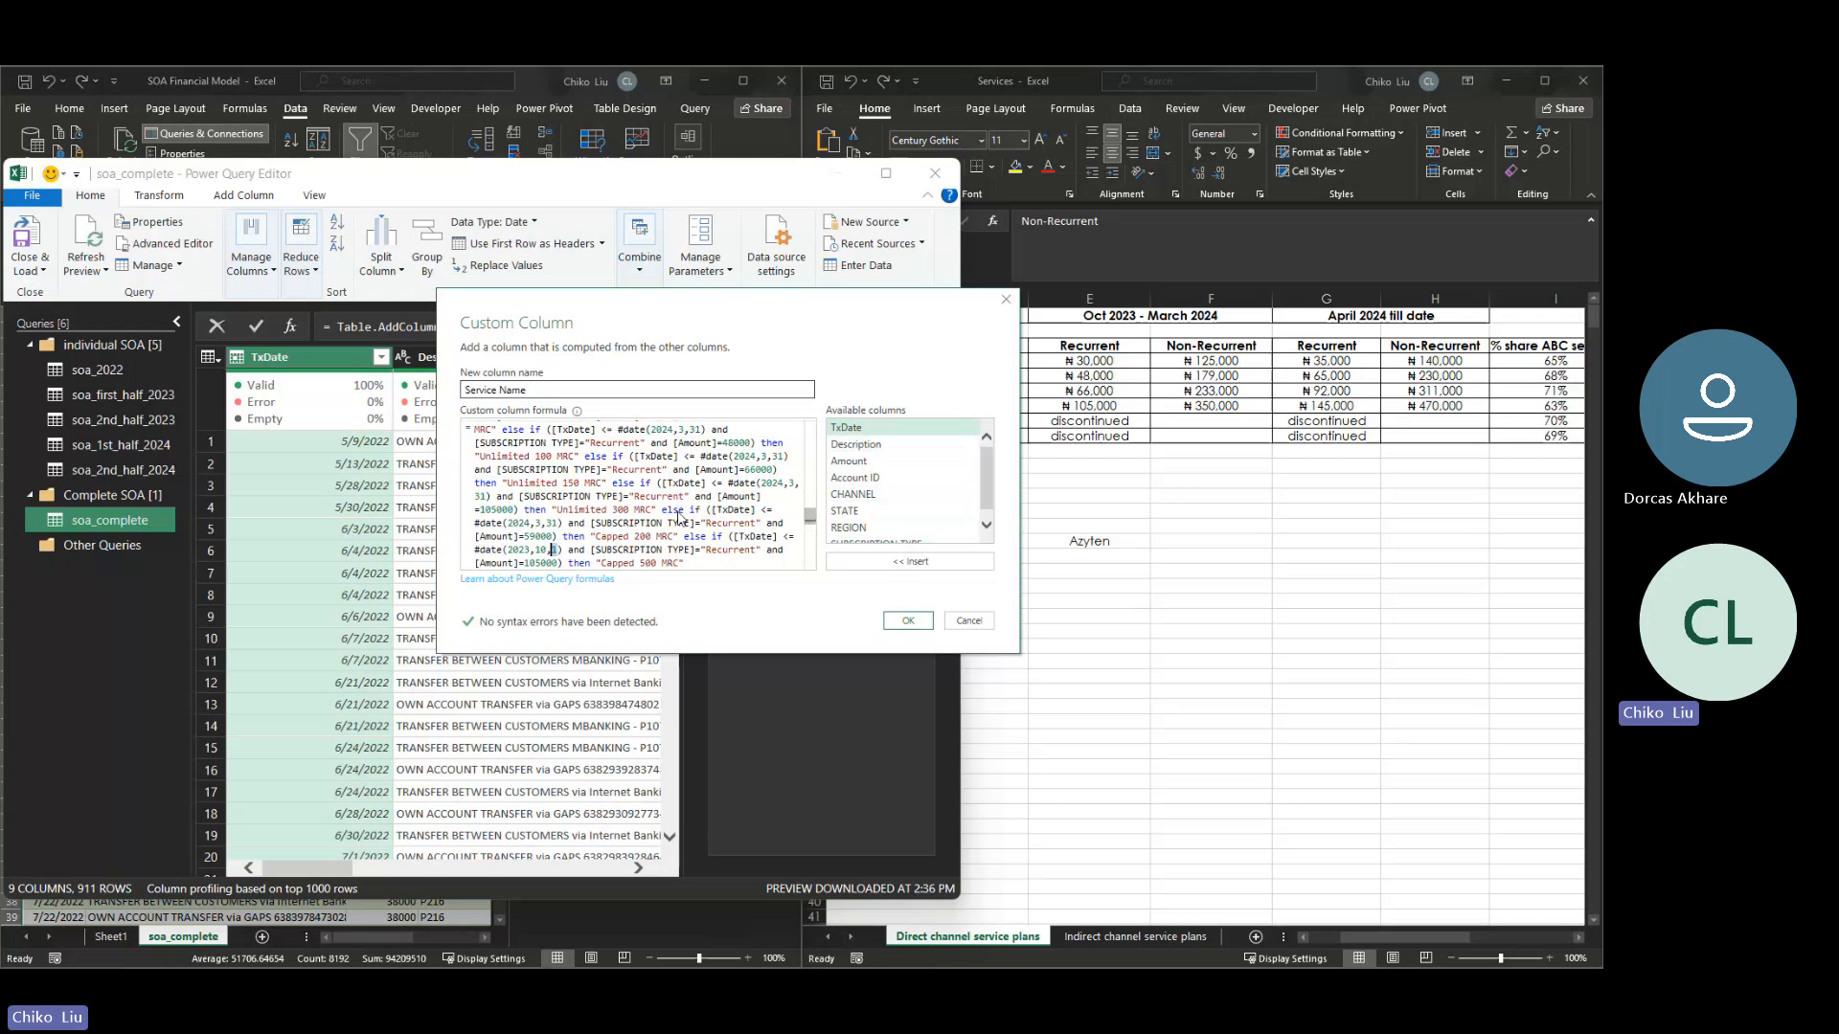
key("shift+Left")
key("shift+Left")
key("shift+Left")
key("shift+Left")
key("shift+Left")
key("shift+Left")
key("shift+Left")
key("shift+Left")
key("shift+Left")
type("2024,3,31")
- Try to paste a copy of the recurrent Oct 2023 - March 2024 block on new lines above the final else if condition, and undo the paste
left_click_drag(688, 564, 462, 525)
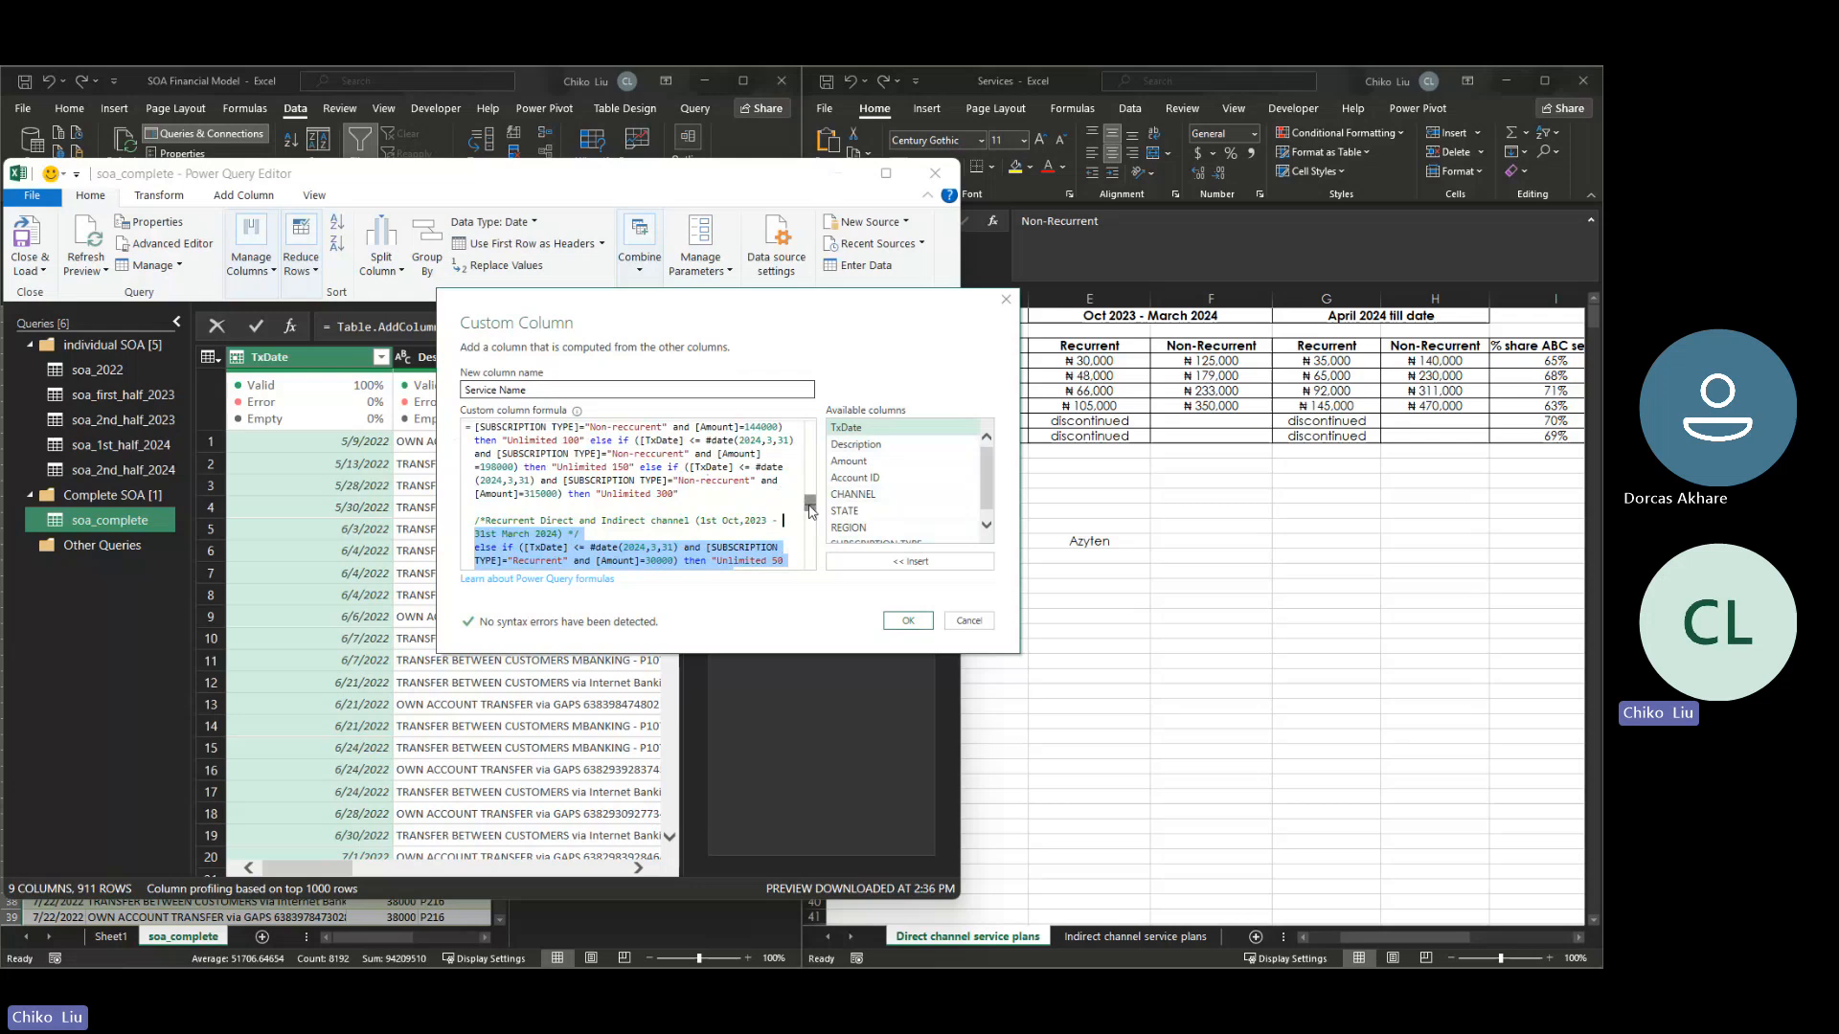
left_click_drag(810, 506, 803, 558)
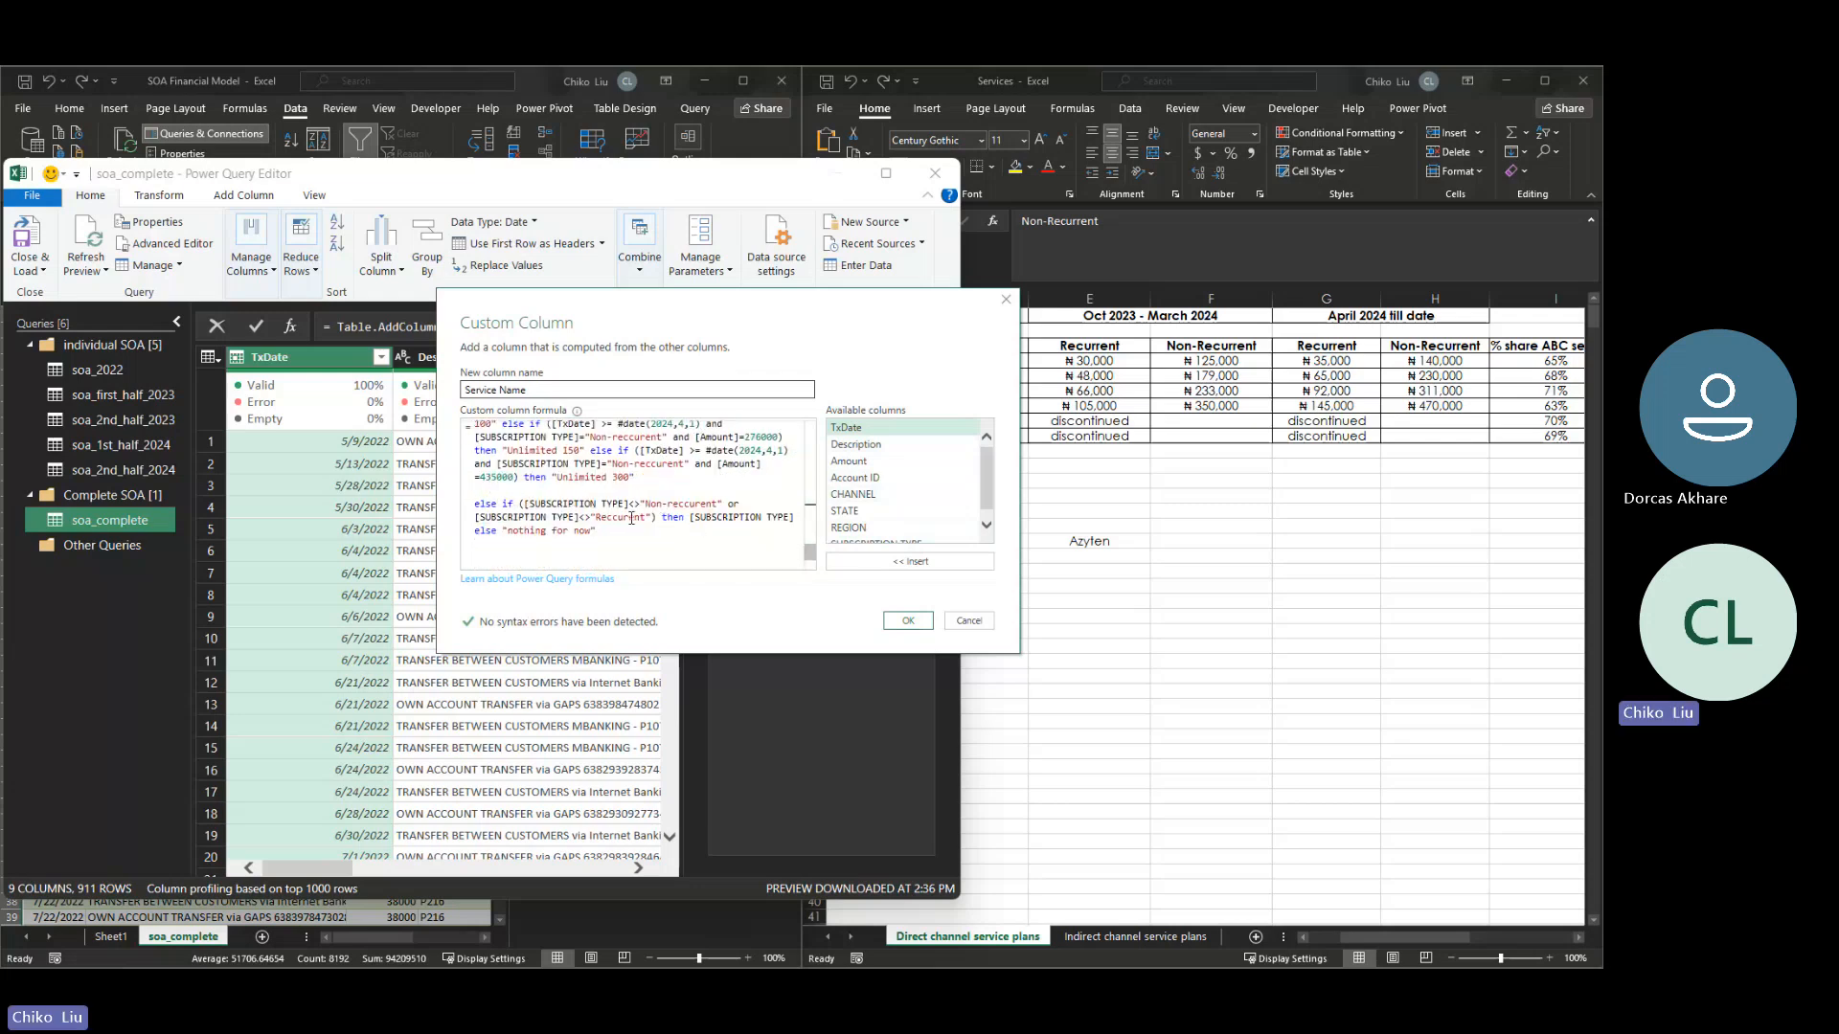
left_click(552, 494)
key("Return")
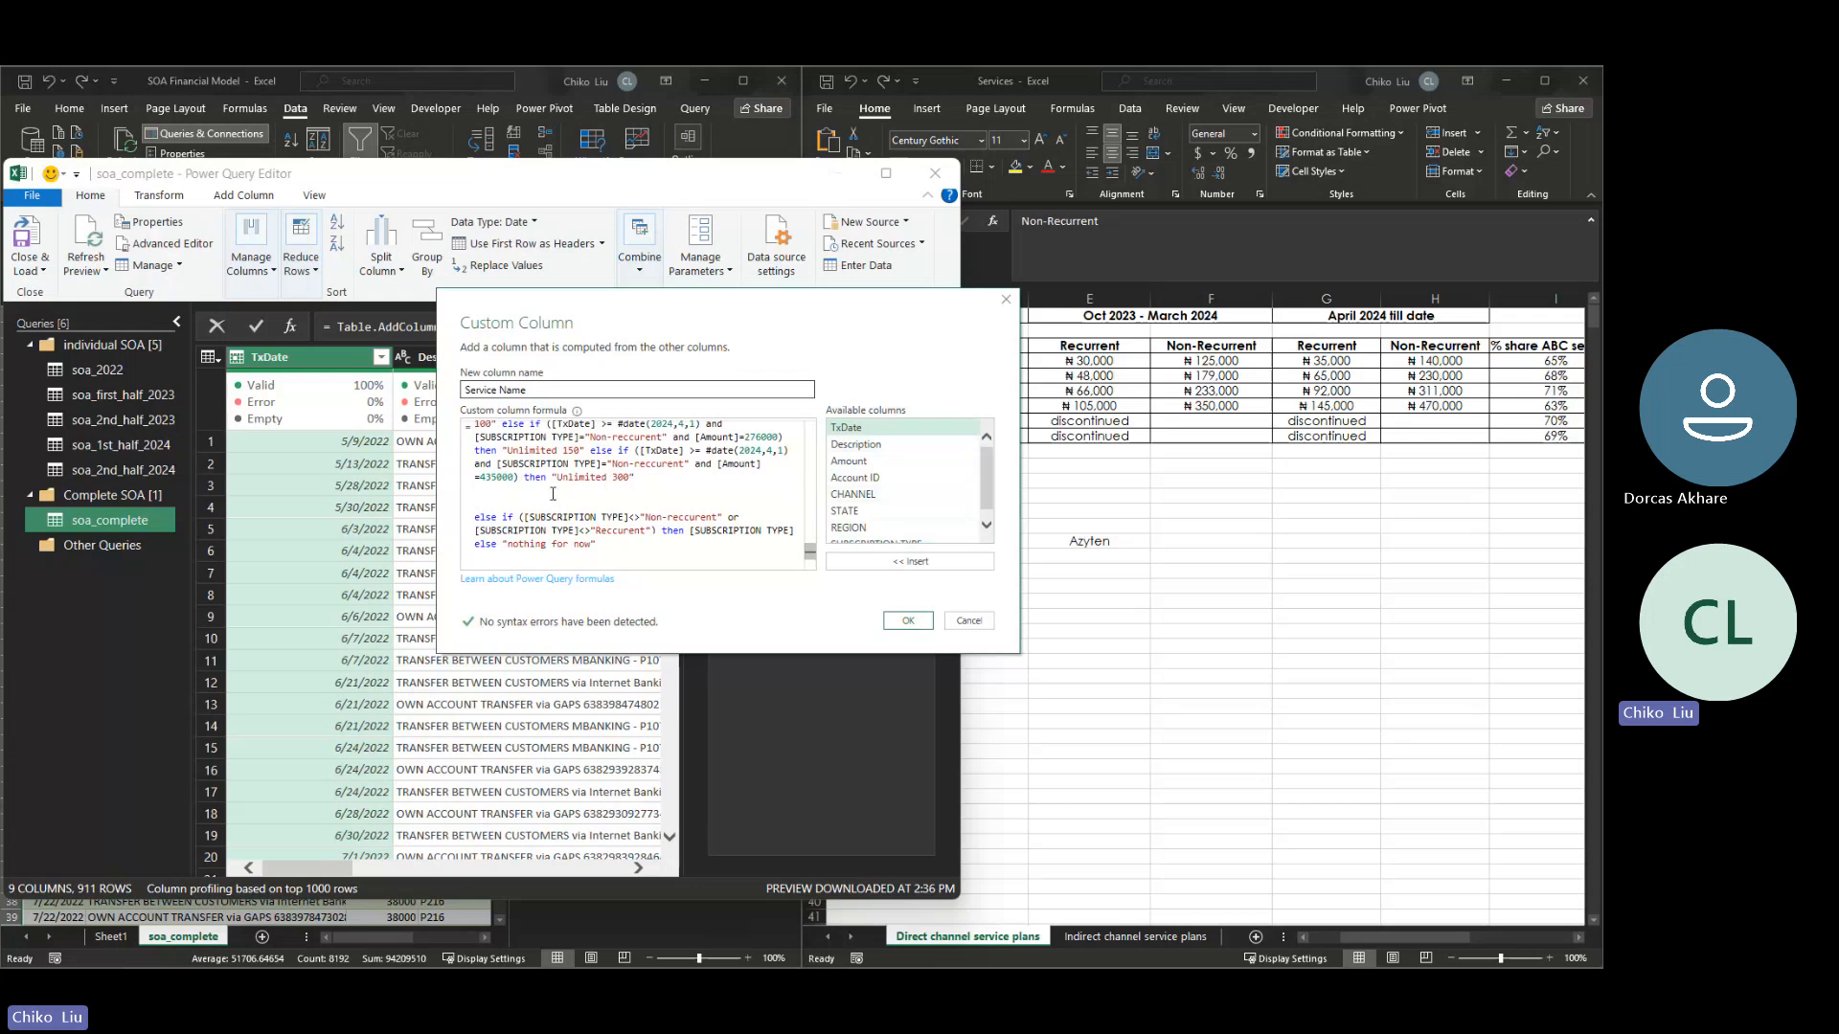
key("Return")
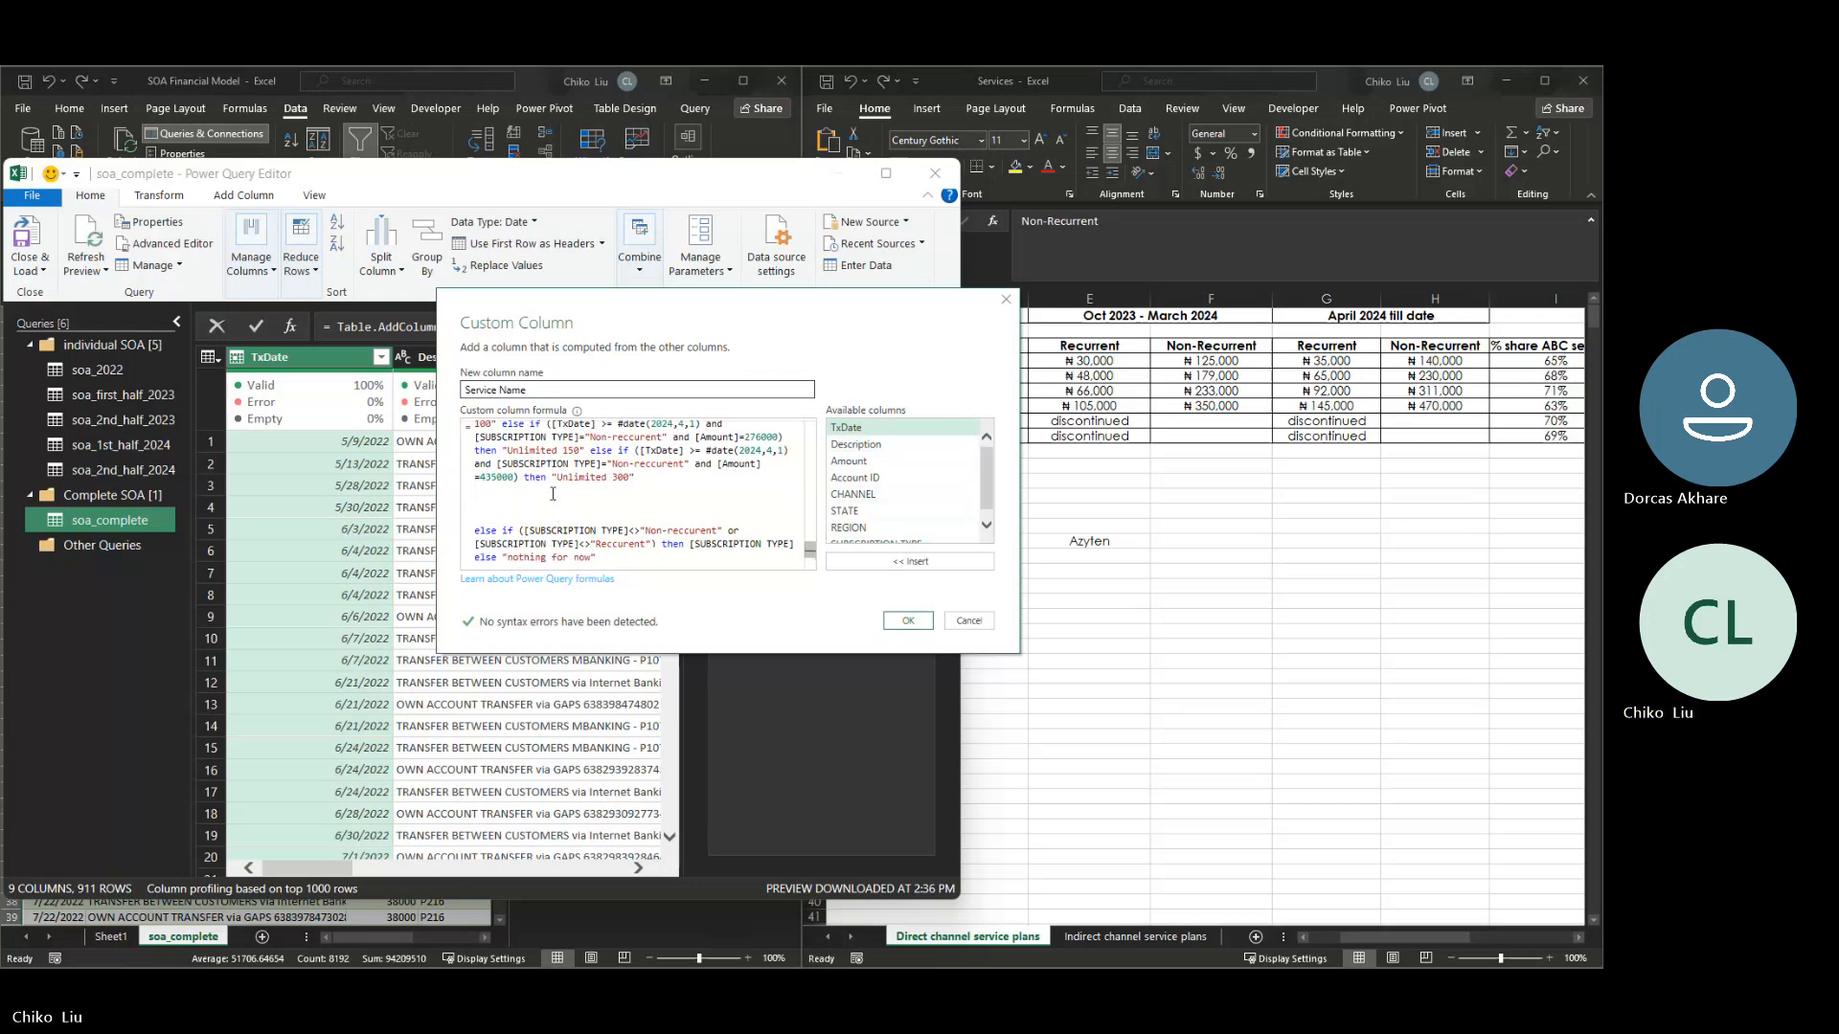
key("ctrl+v")
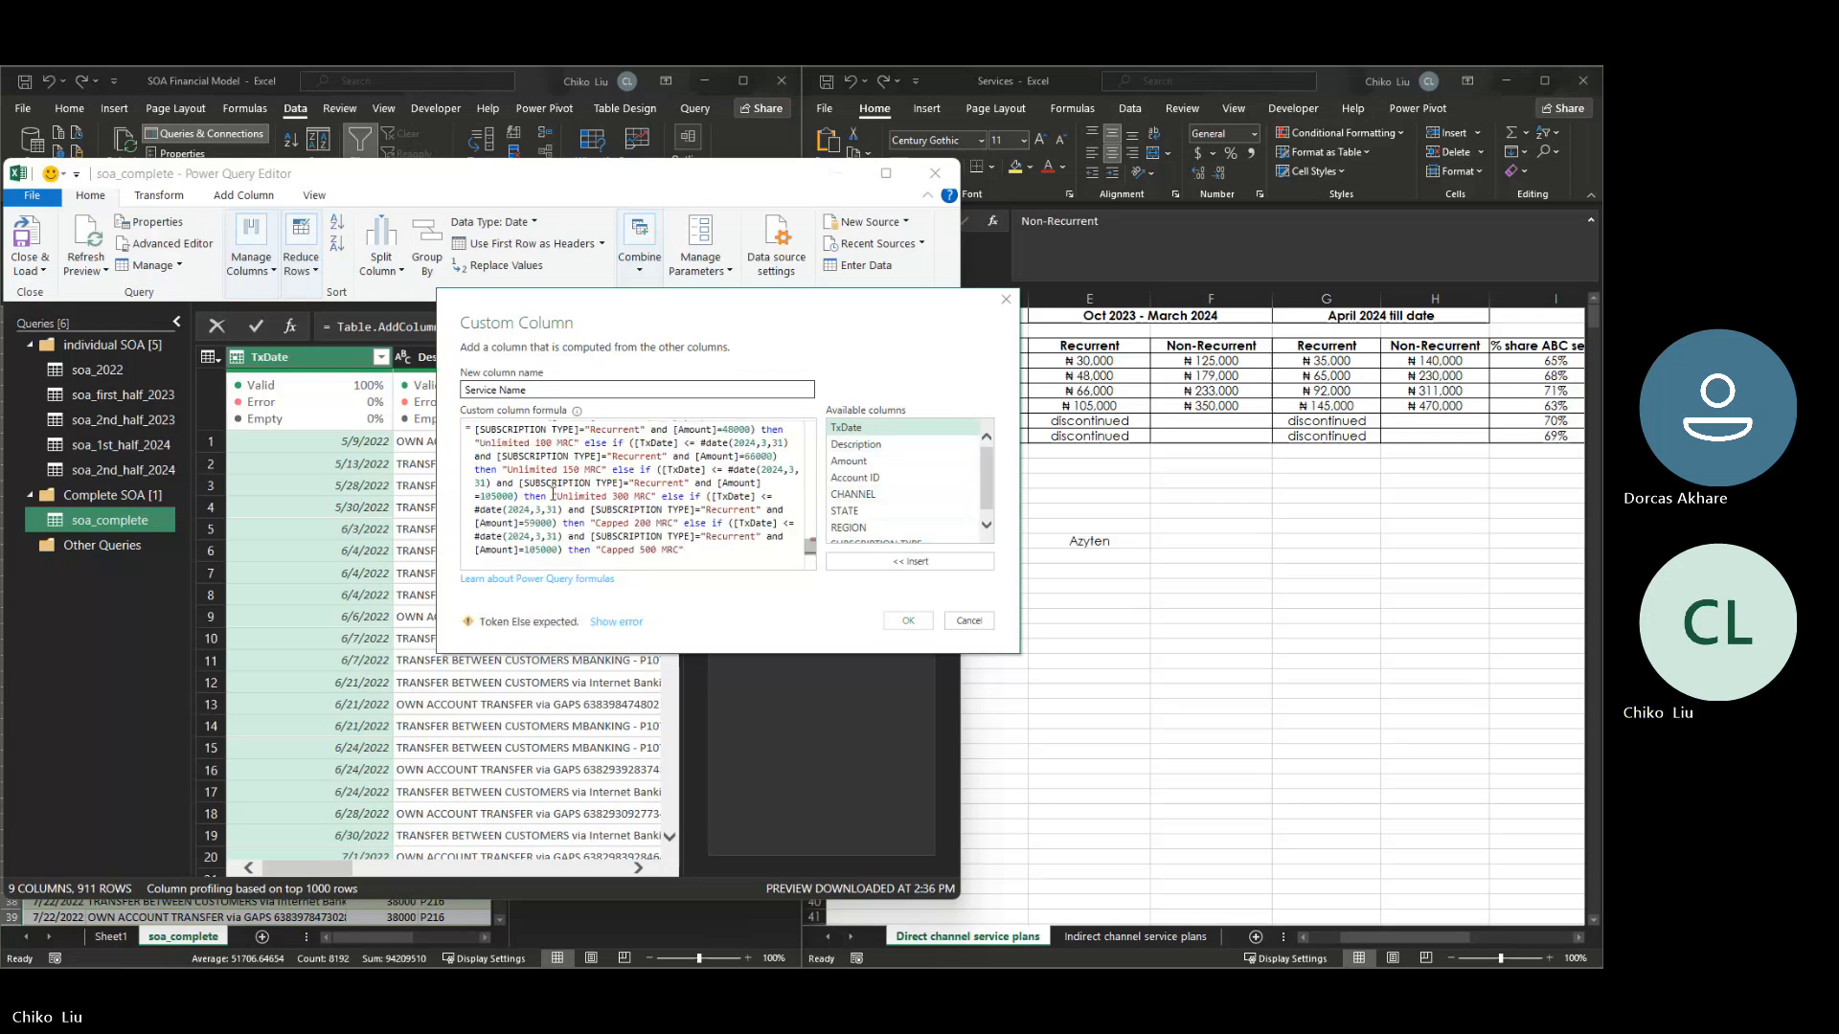
key("Up")
key("Up")
key("Up")
key("Up")
key("Up")
key("Up")
key("Up")
key("Up")
key("Up")
key("Up")
key("Up")
key("Up")
key("Up")
key("Up")
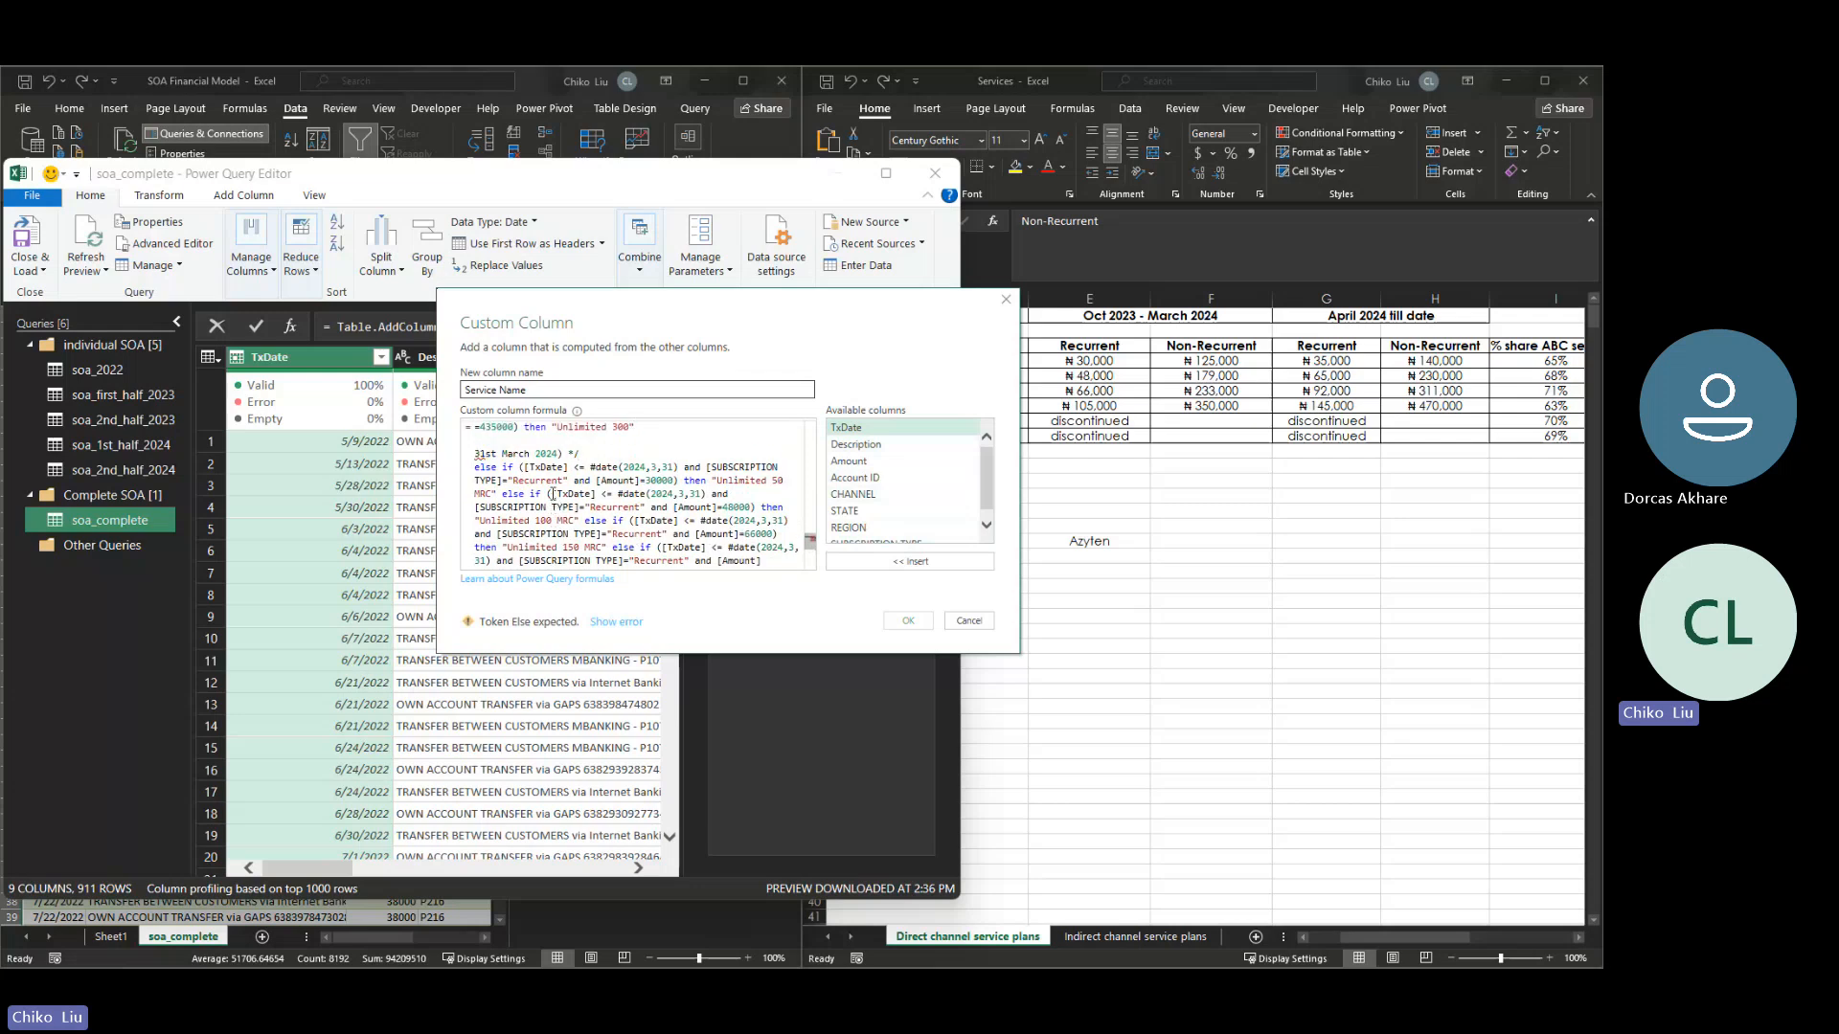
key("ctrl+z")
- Copy the whole Recurrent Direct and Indirect channel (1st Oct,2023 - 31st March 2024) block, from its comment through the Capped 500 MRC condition
key("Up")
key("Up")
key("Up")
key("Up")
key("Up")
key("Up")
key("Up")
key("Up")
key("Up")
key("Up")
key("Up")
key("Up")
key("Up")
key("Up")
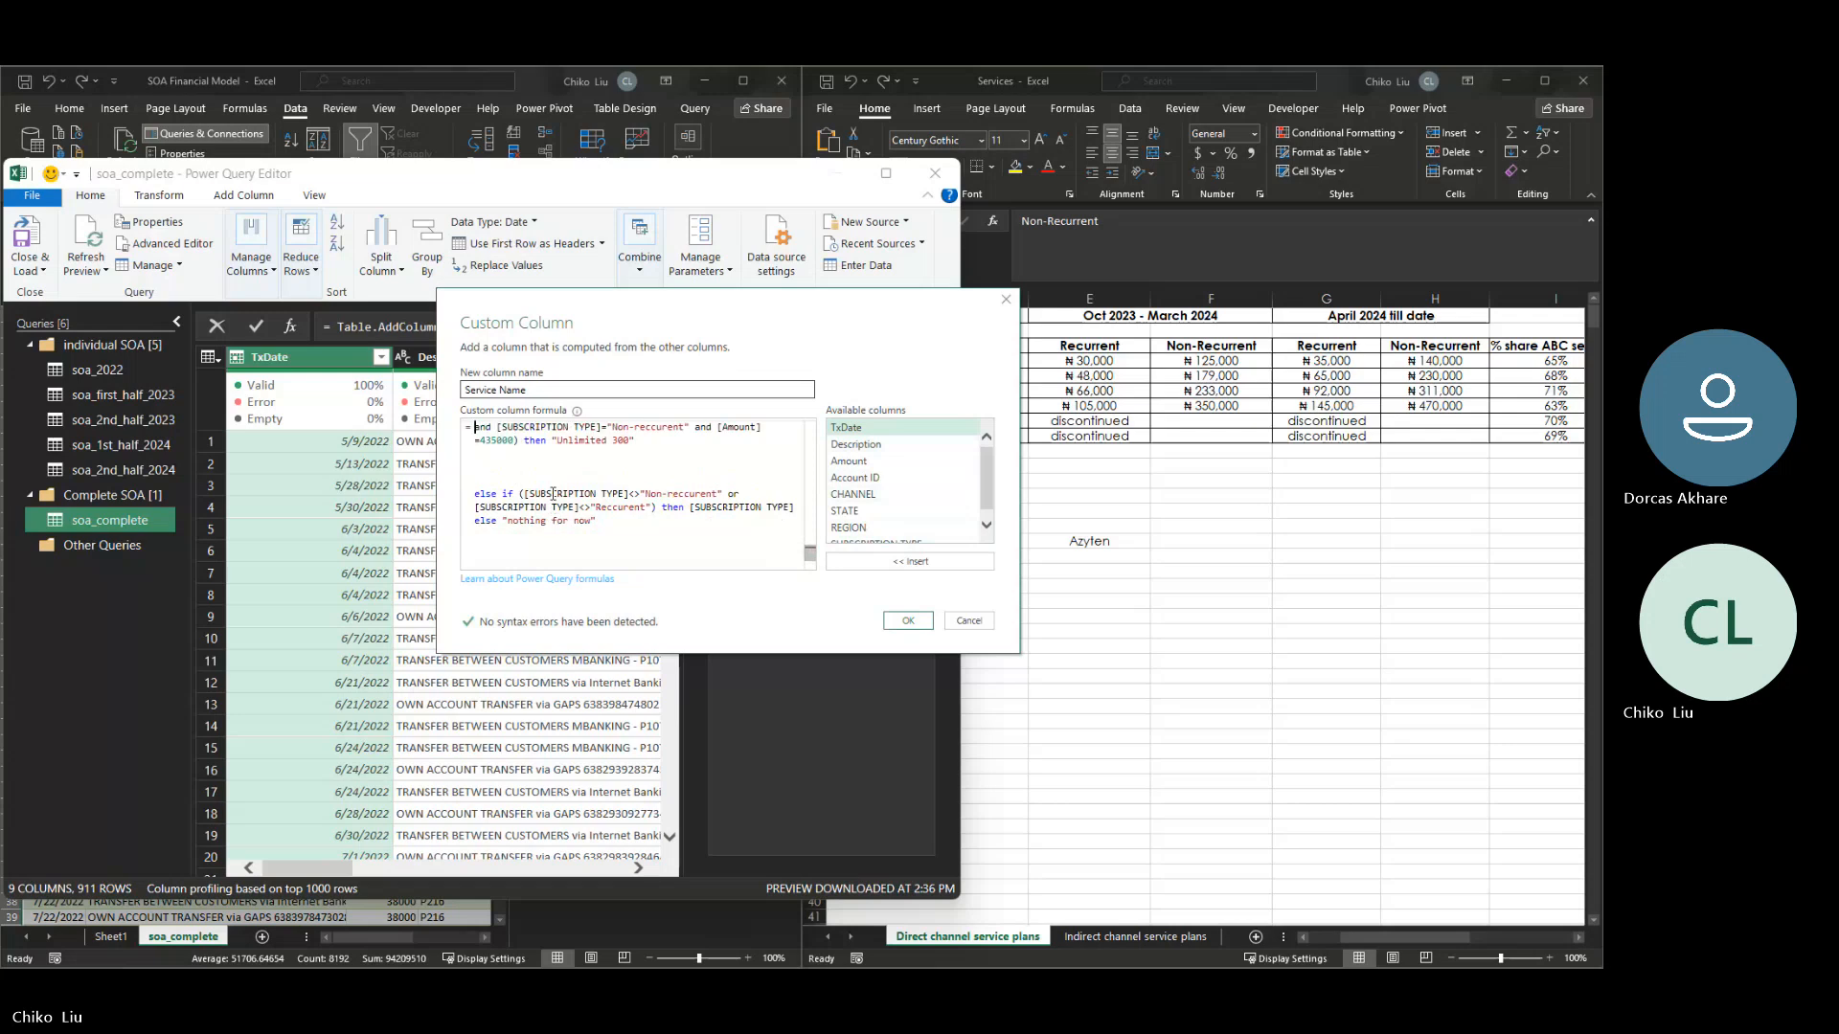
key("Up")
key("Up")
key("Up")
key("Up")
key("Up")
key("Up")
key("Up")
key("Up")
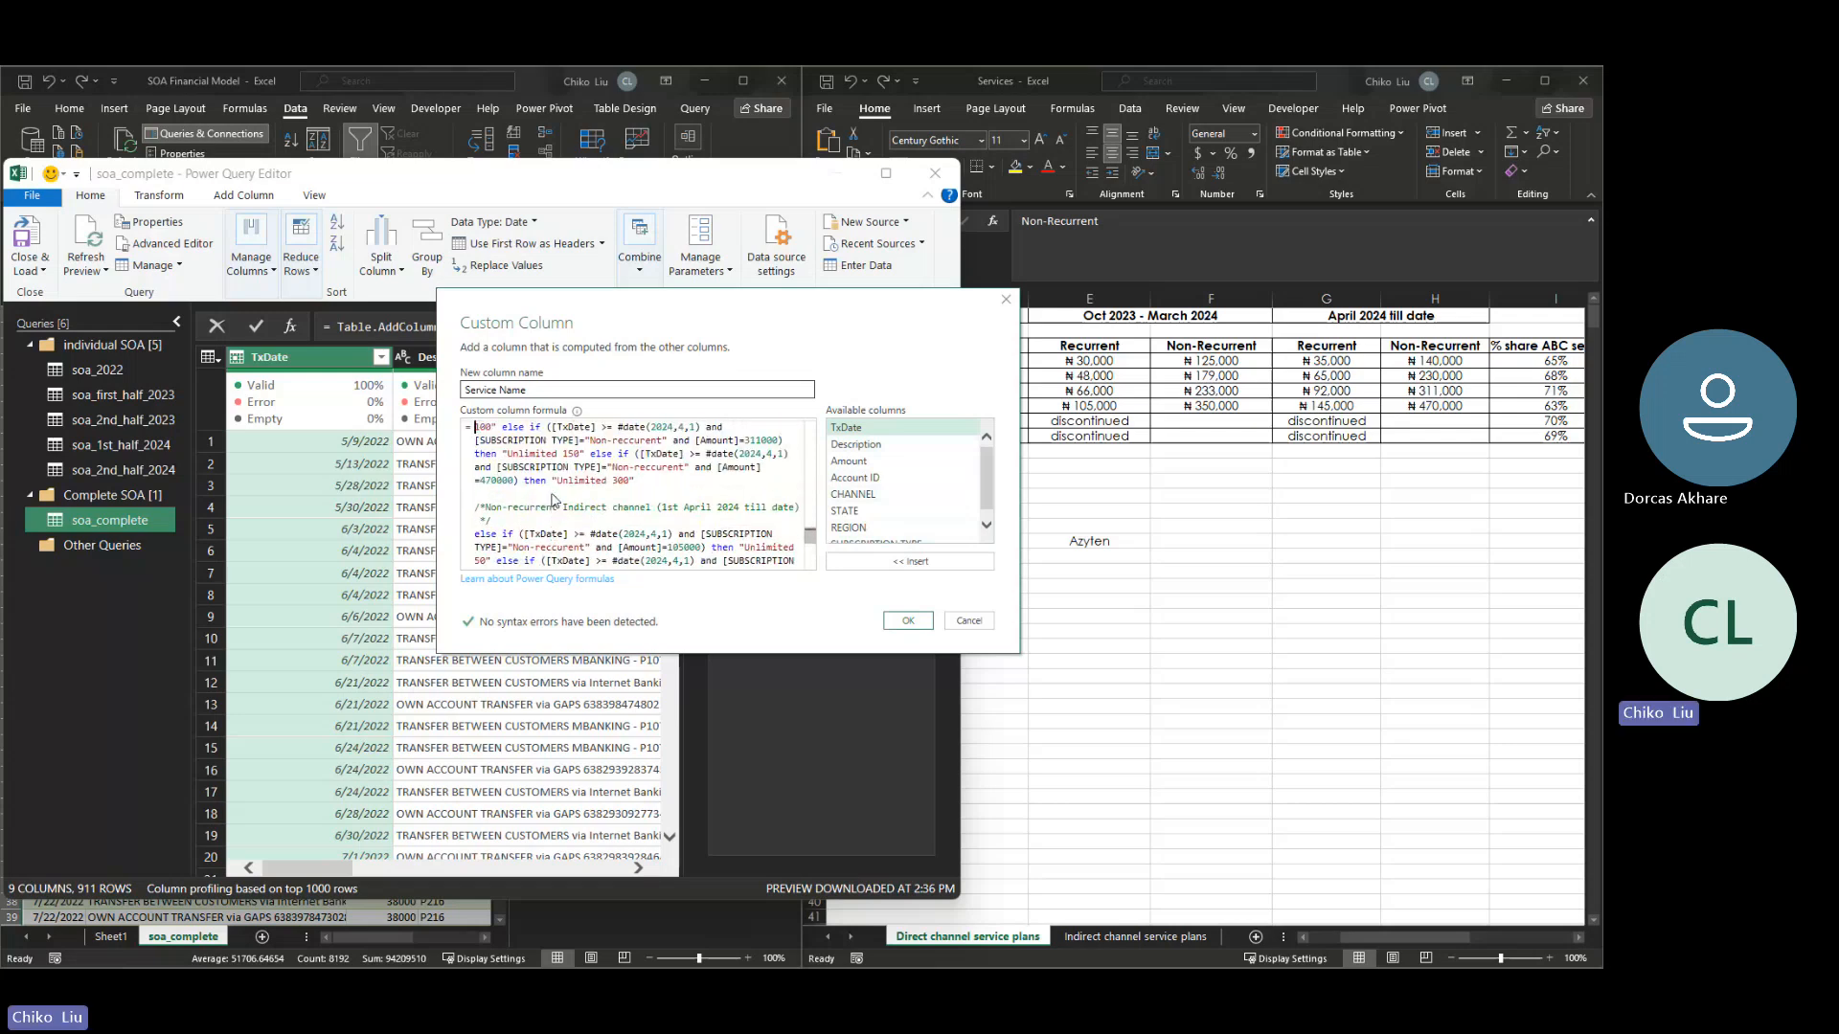
key("Up")
key("Up")
key("Up")
key("Up")
key("Up")
key("Up")
key("Up")
key("Up")
key("Up")
key("Up")
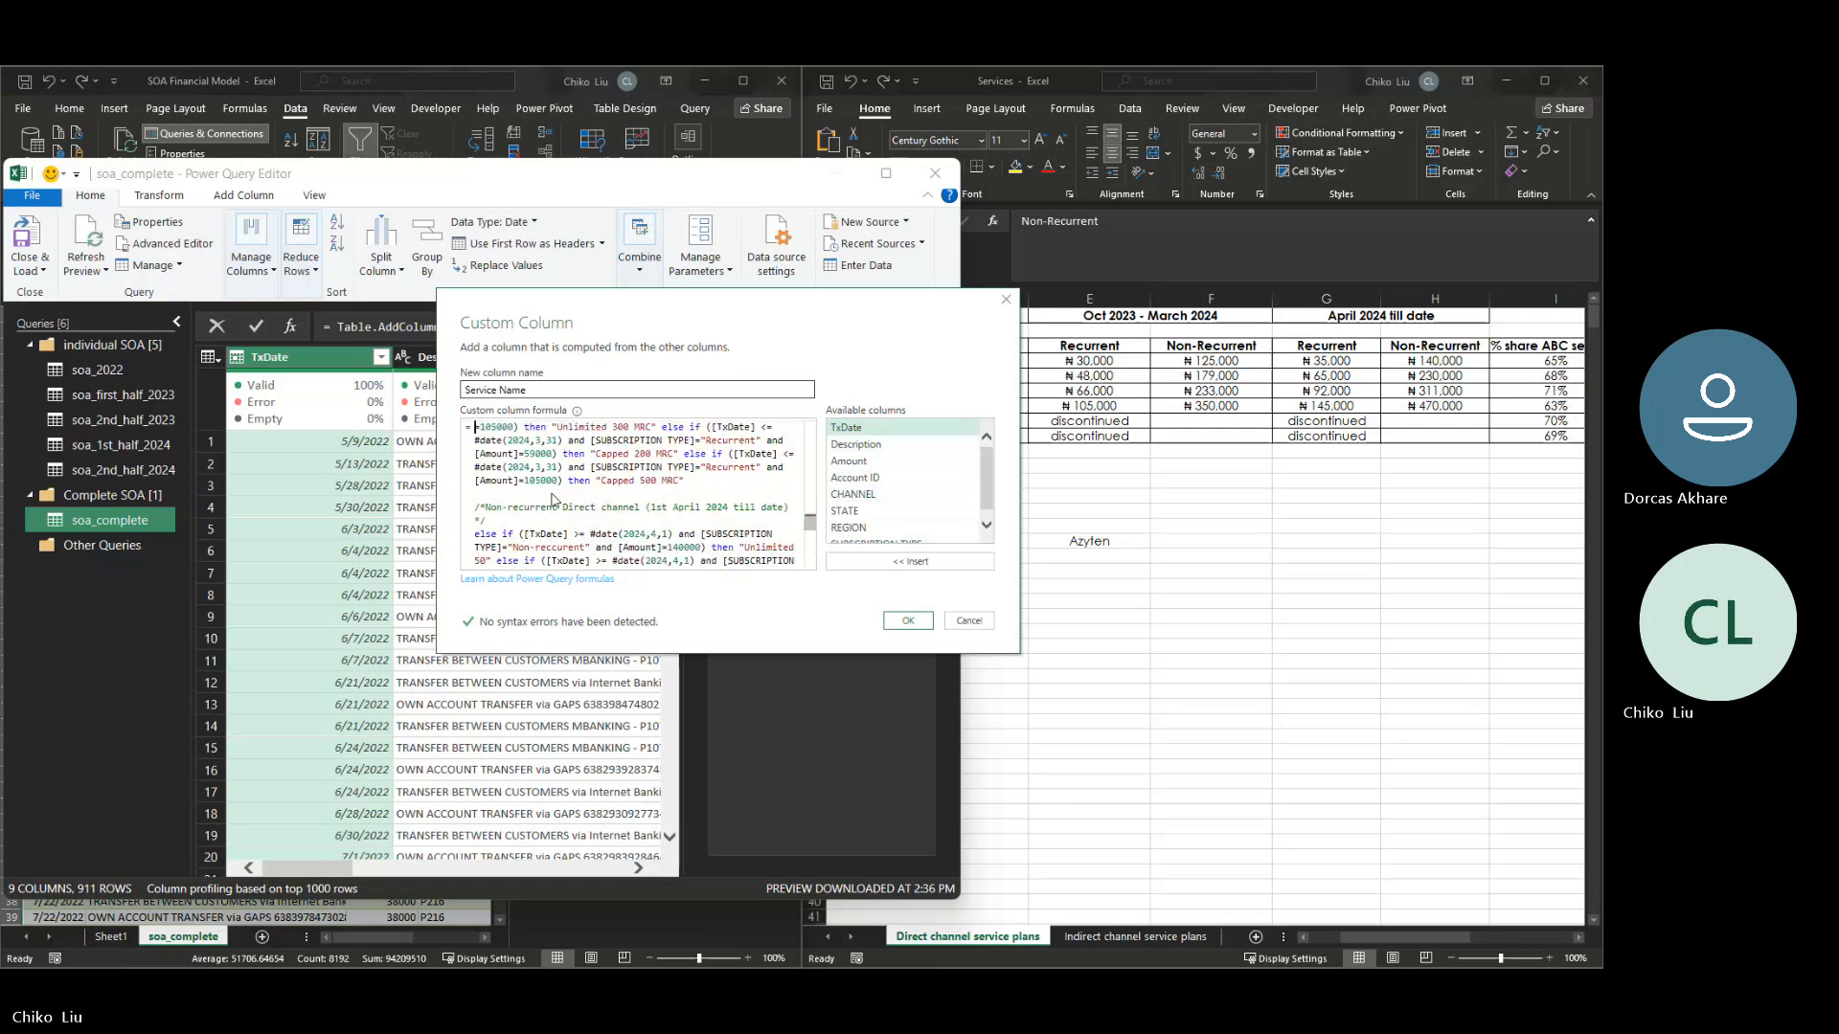
key("Up")
key("Up")
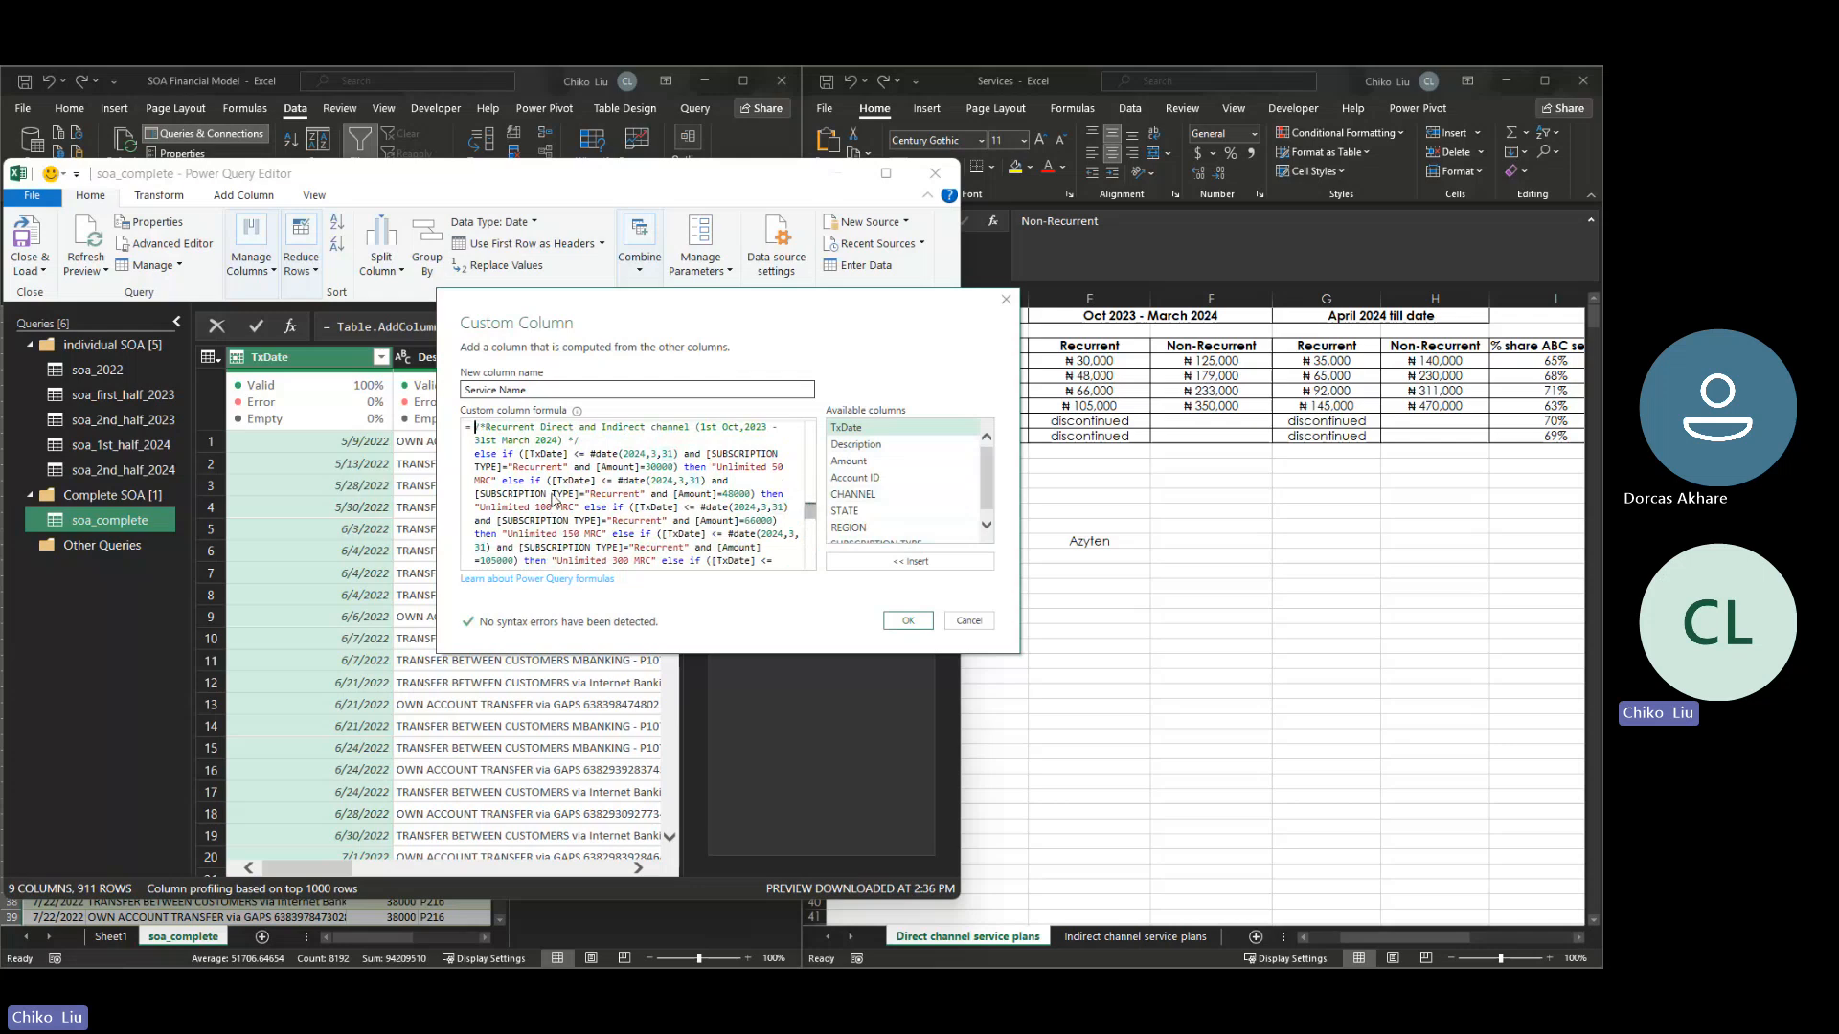
key("shift+Down")
key("shift+Down")
key("shift+Down")
key("shift+Down")
key("shift+Down")
key("shift+Down")
key("shift+Down")
key("shift+Down")
key("shift+Down")
key("shift+Down")
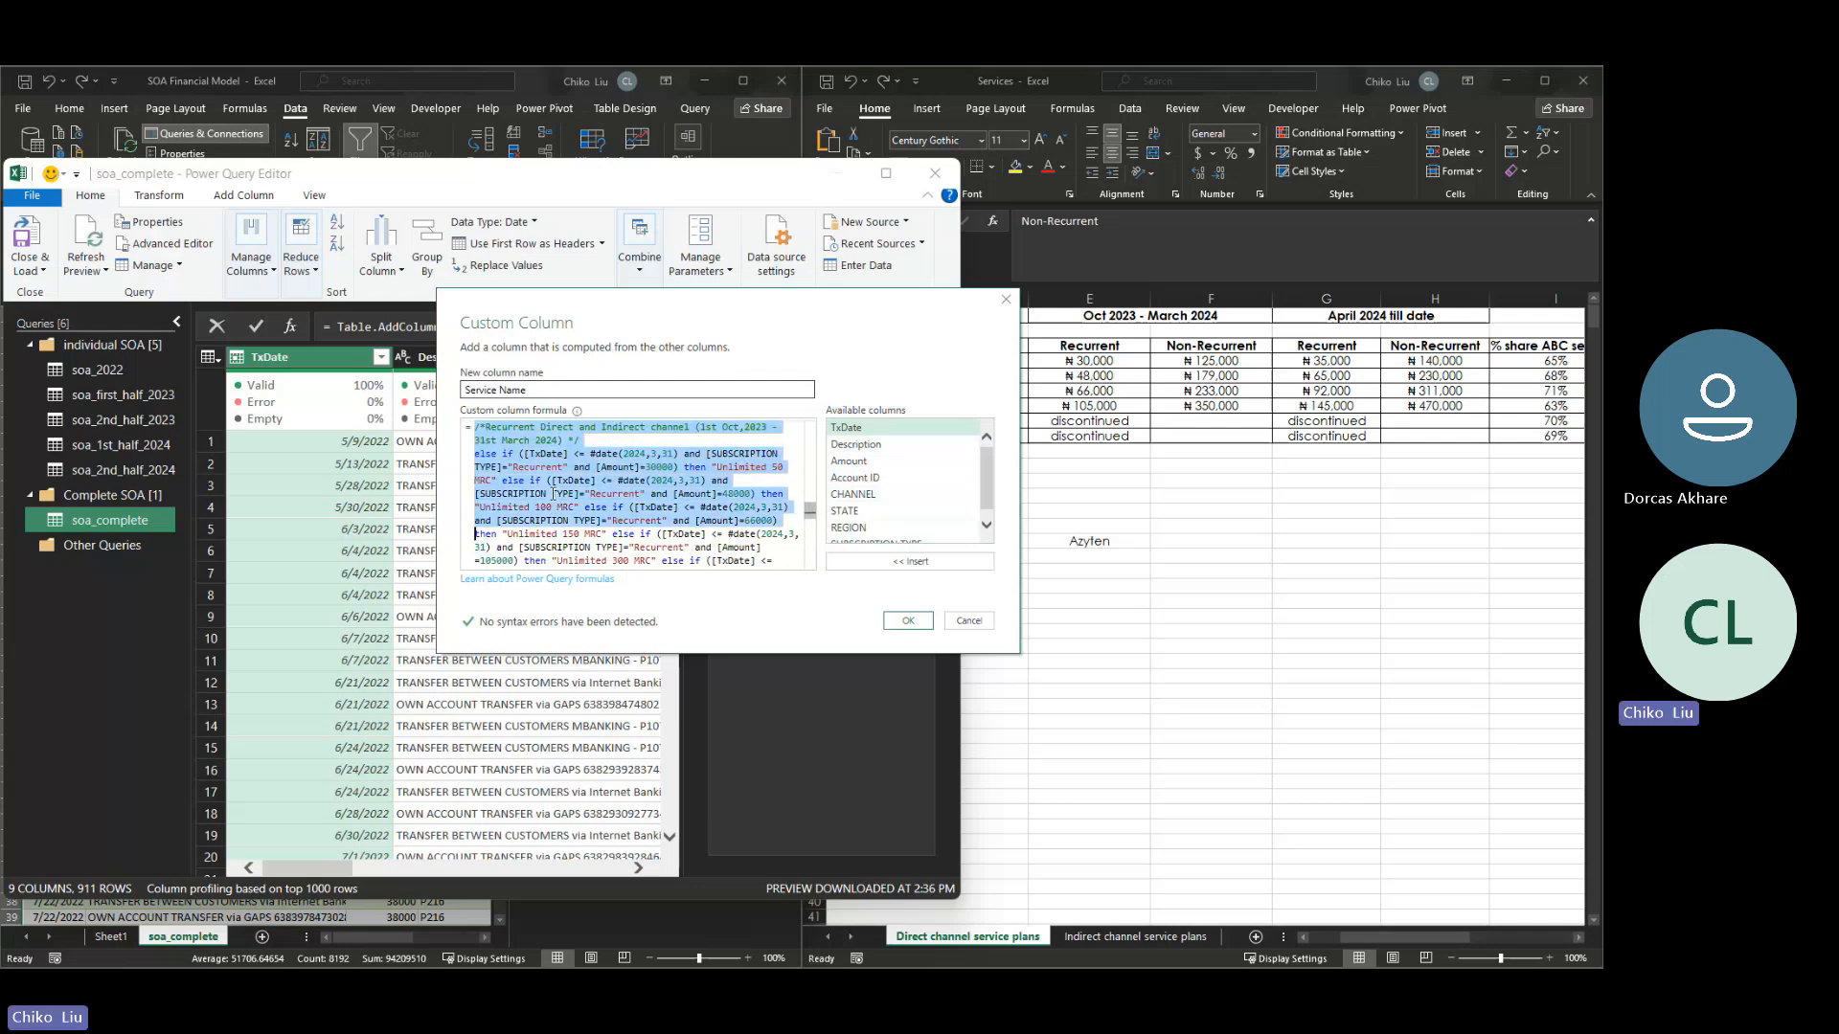
key("shift+Down")
key("shift+Down")
key("shift+Down")
key("shift+Down")
key("shift+Down")
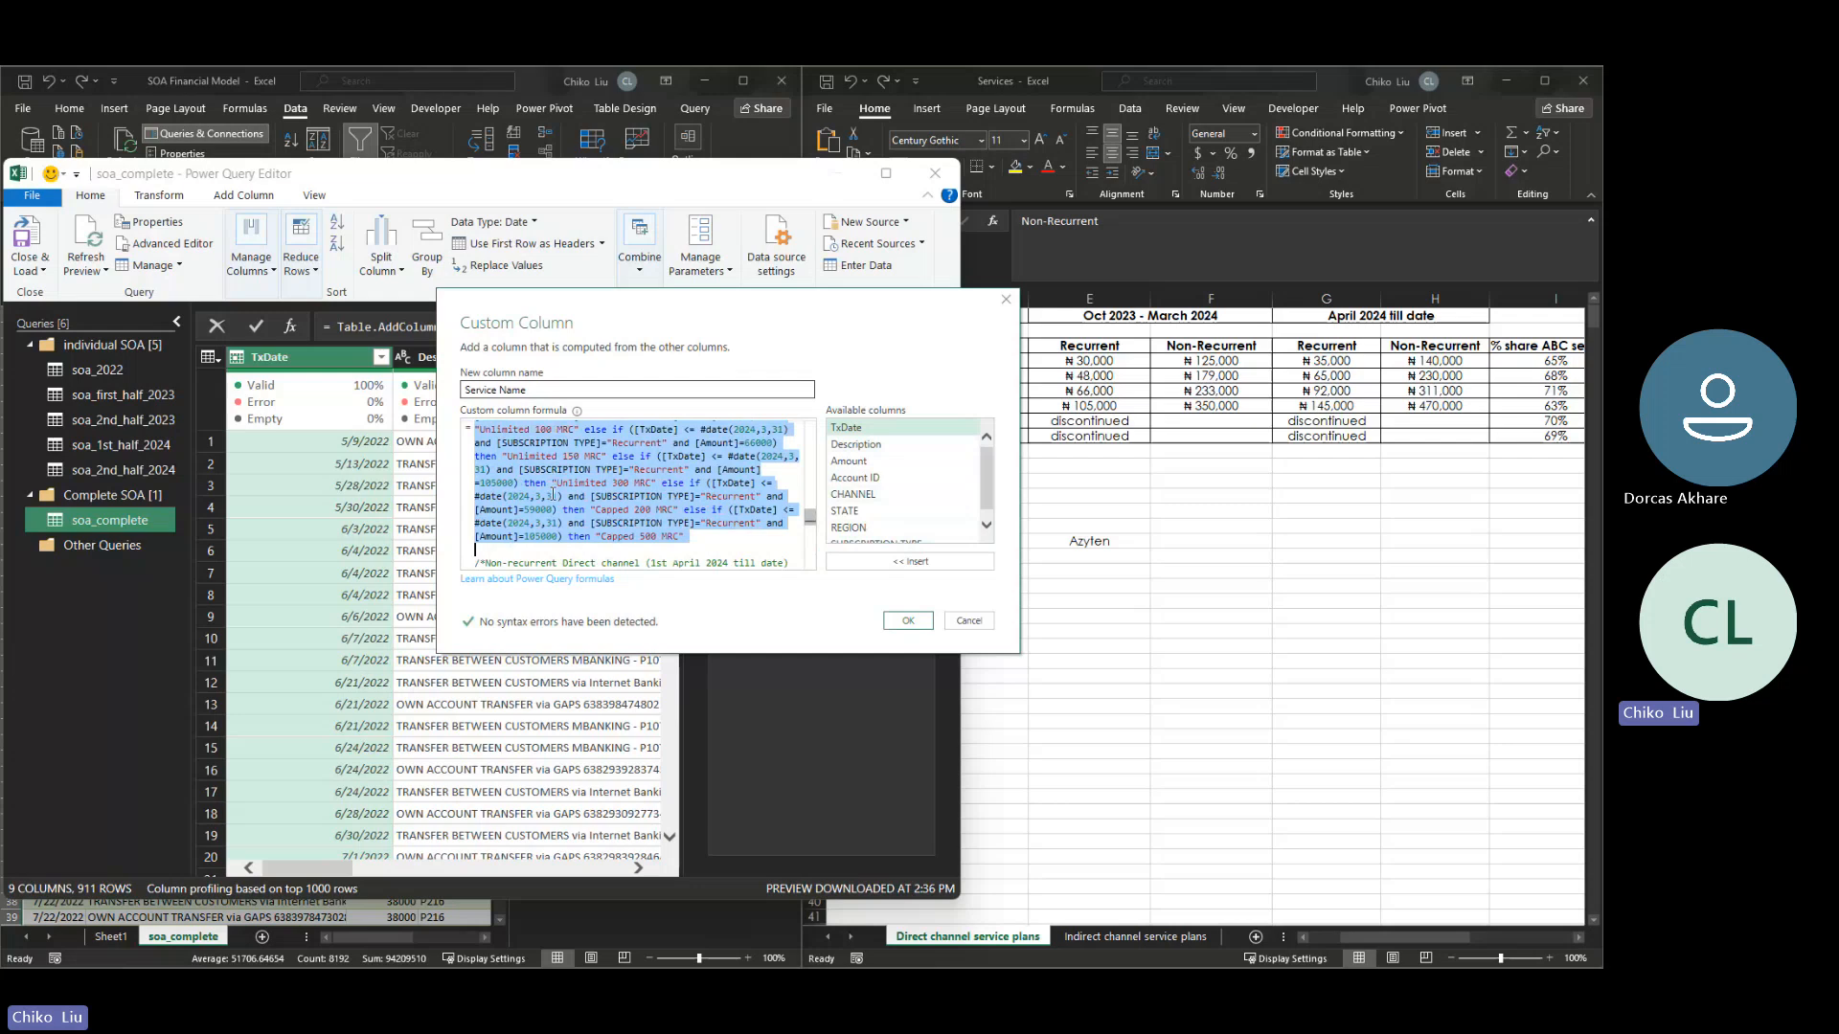
- Paste the copied recurrent block below the non-recurrent indirect channel (1st April 2024 till date) block
key("Down")
key("Down")
key("Down")
key("Down")
key("Down")
key("Down")
key("Down")
key("Down")
key("Down")
key("Down")
key("Down")
key("Down")
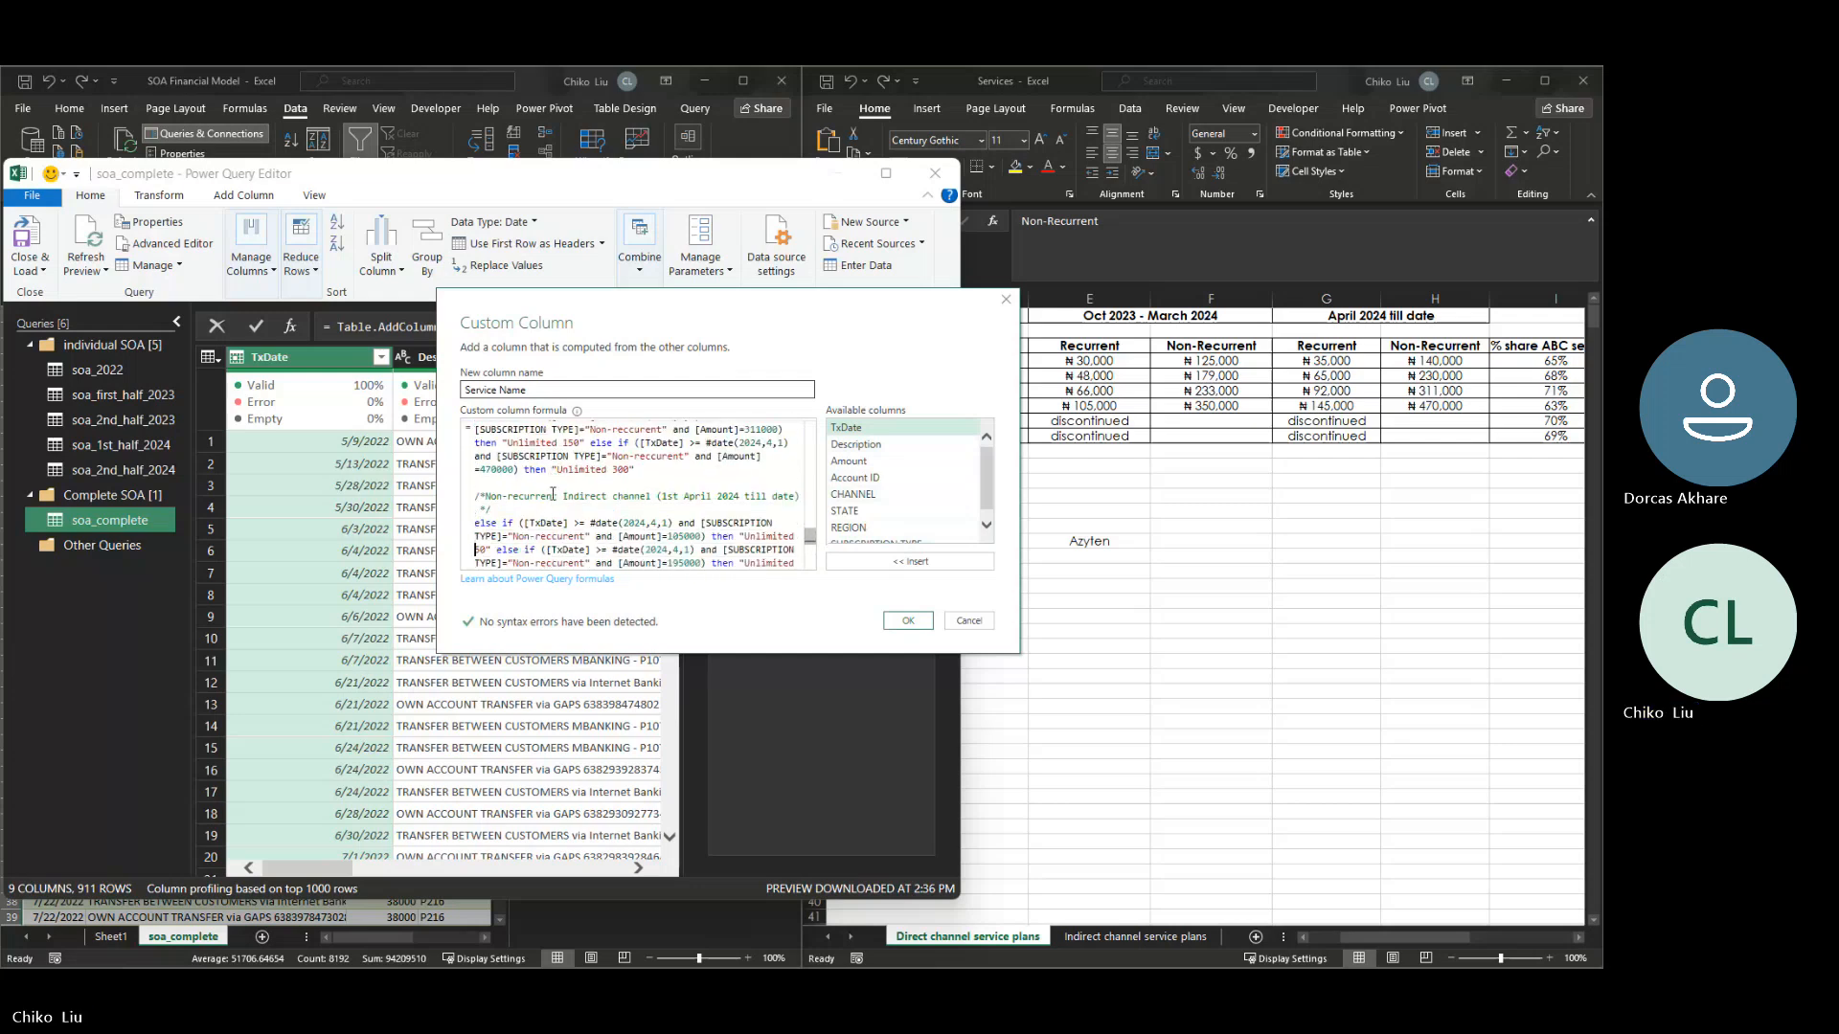
key("Down")
key("Down")
key("Down")
key("Down")
key("Down")
key("Down")
key("Down")
key("Down")
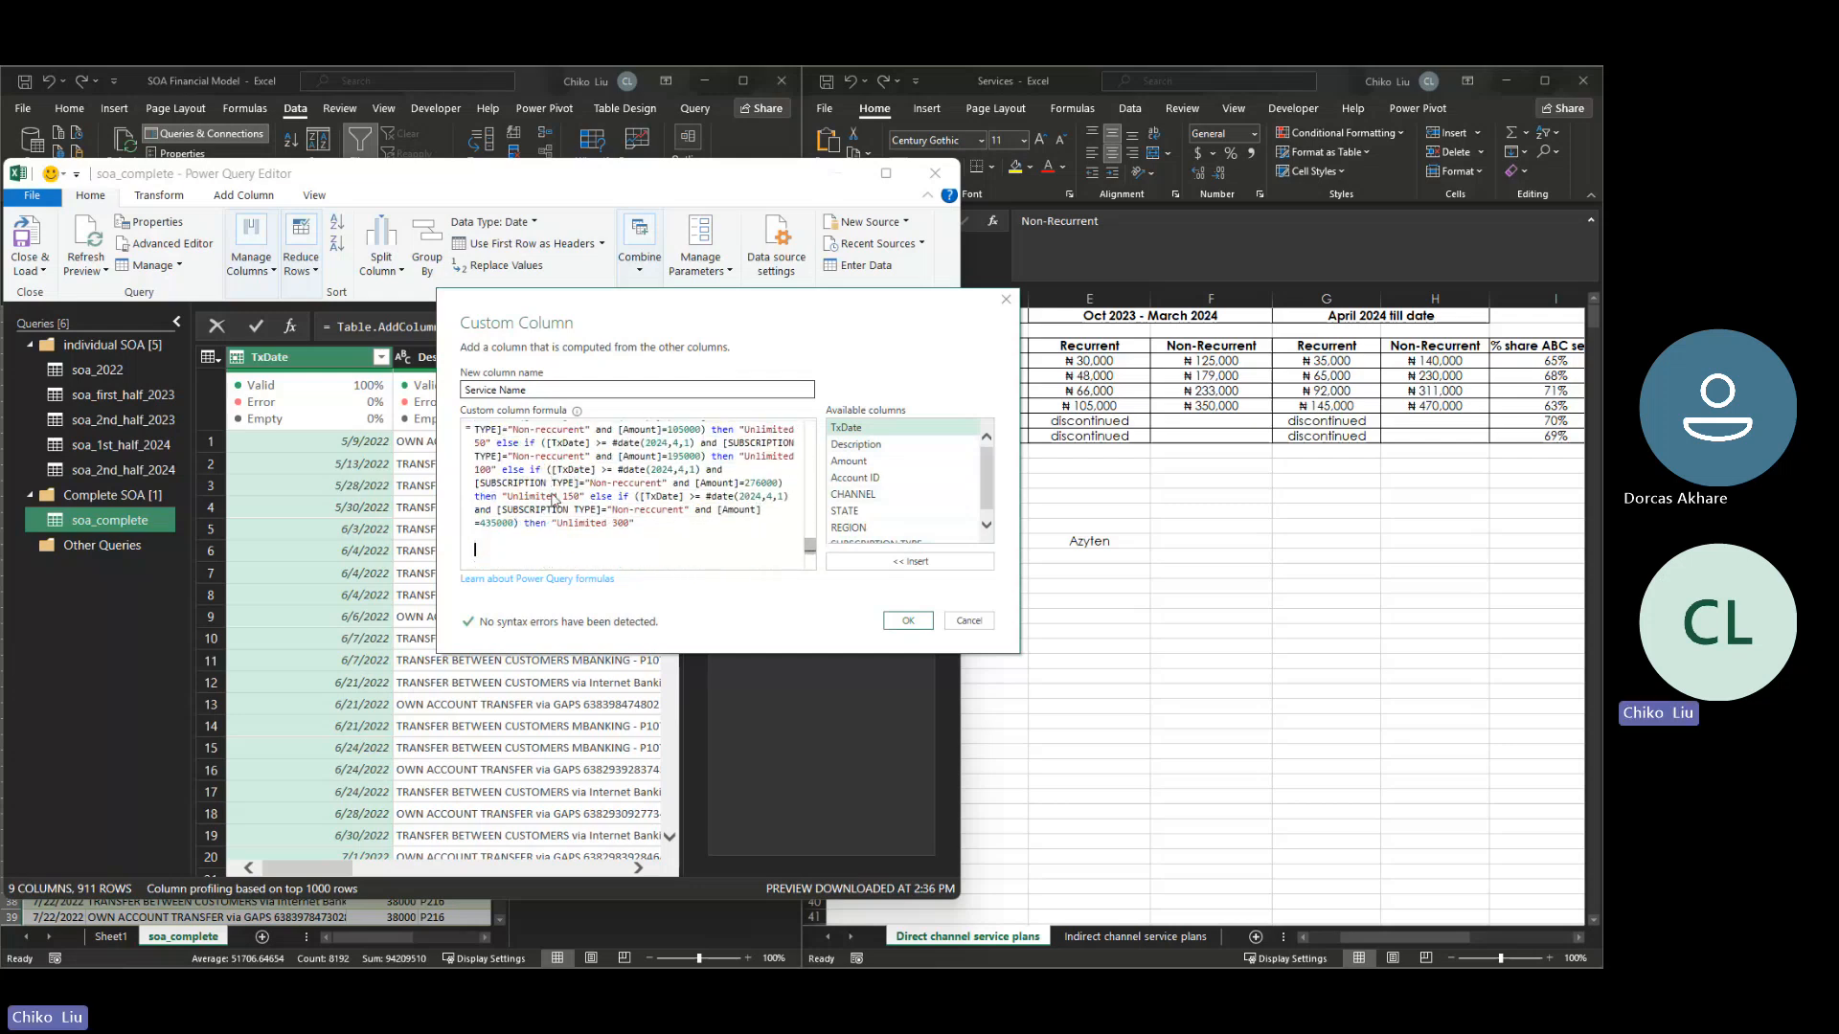
key("ctrl+v")
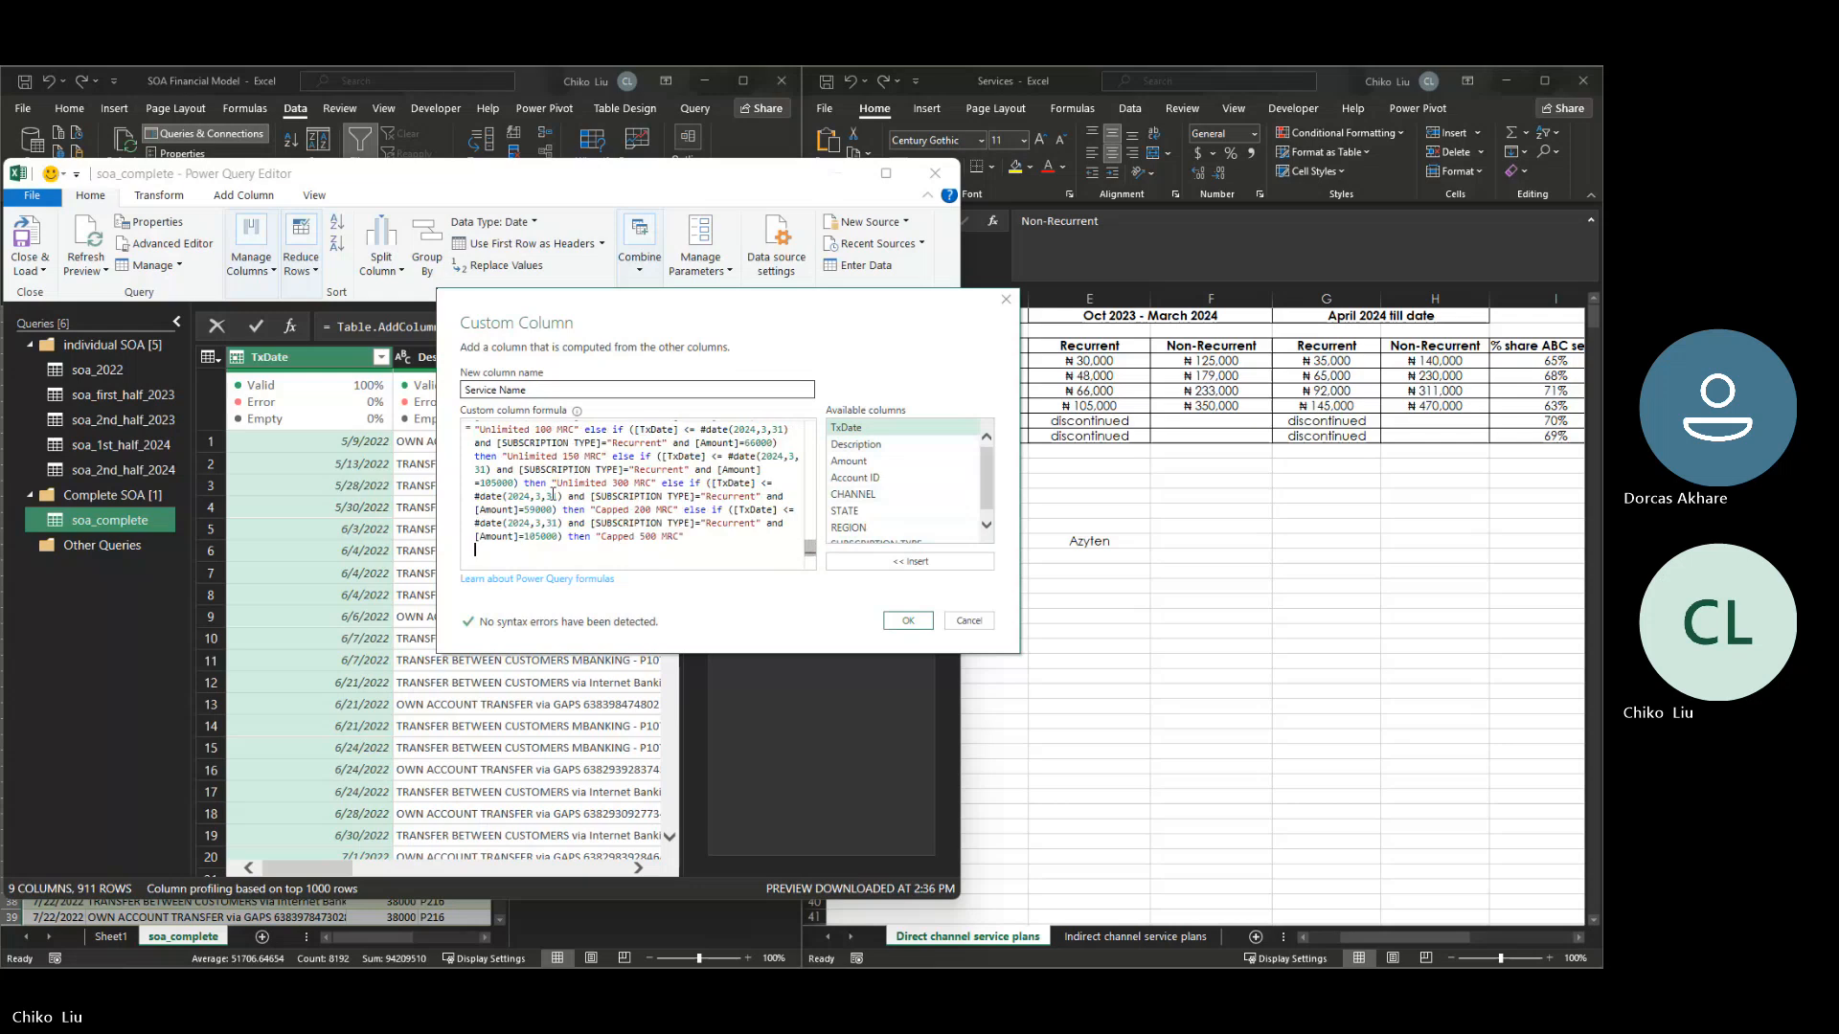
- Change the period in the pasted recurrent block's comment to (1st April 2024 till date)
key("Up")
key("Up")
key("Up")
key("Up")
key("Up")
key("Up")
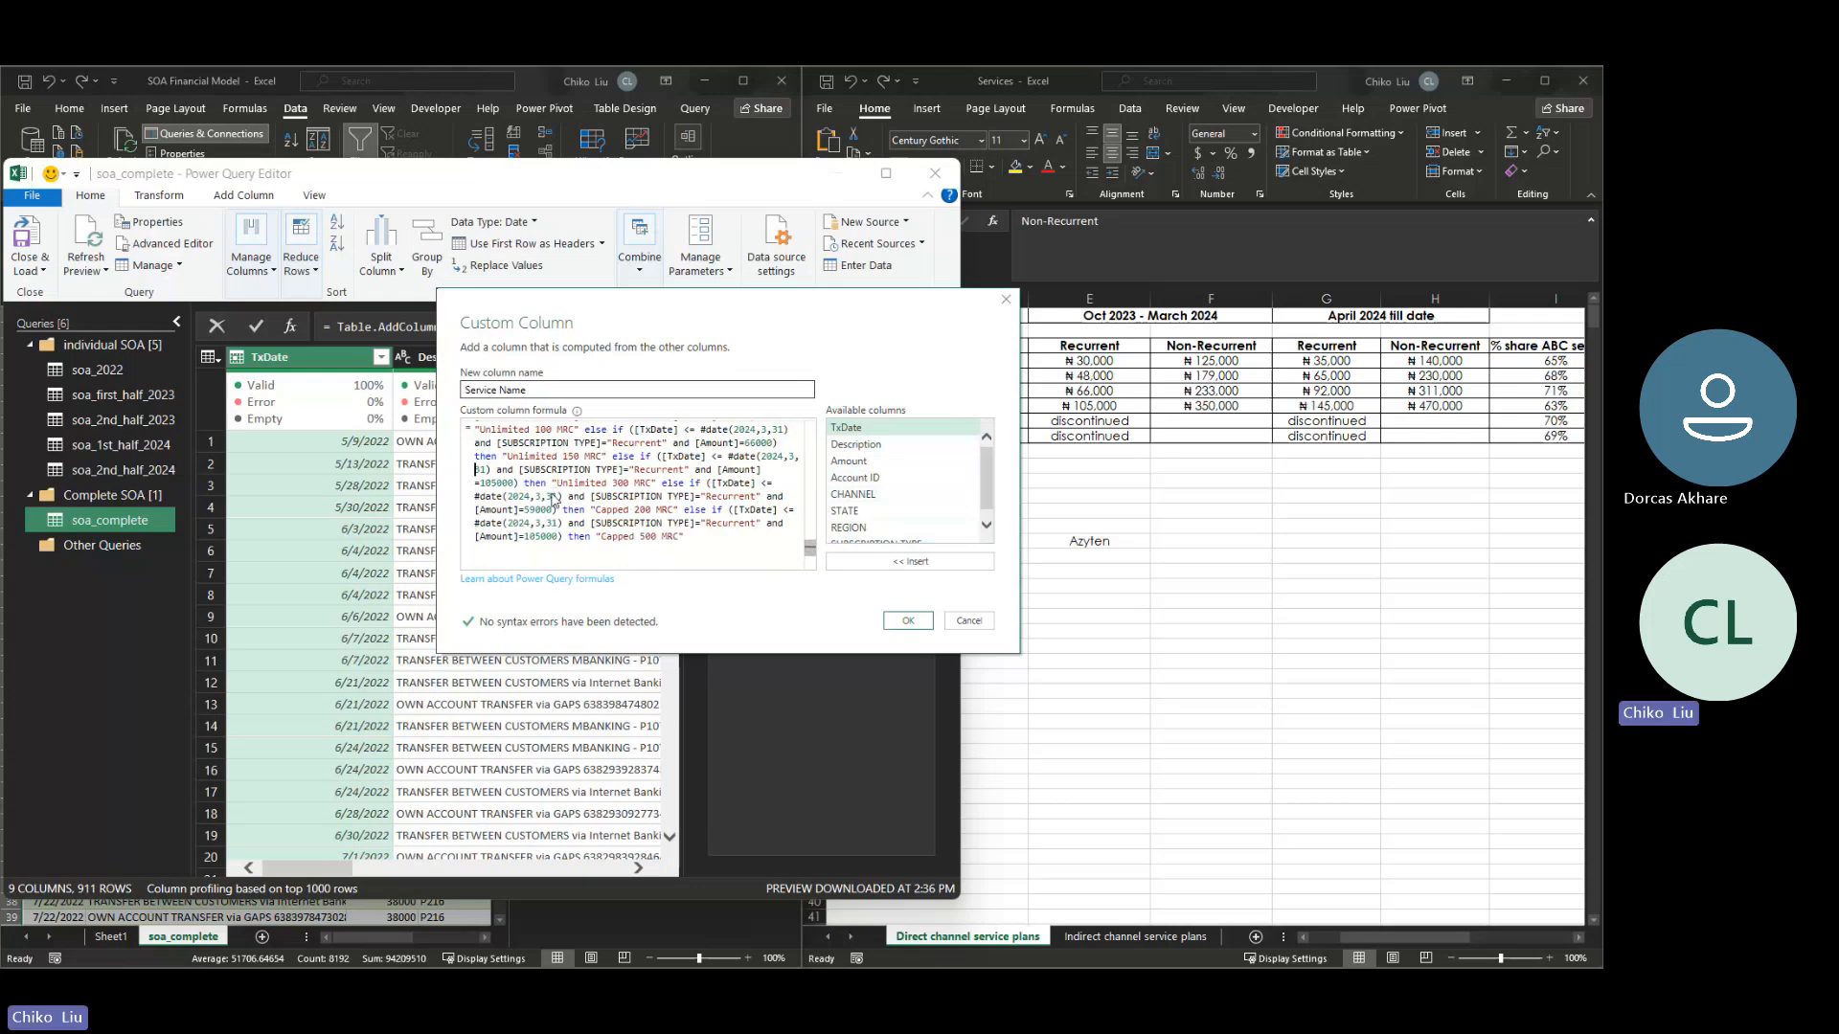
key("Up")
key("Up")
key("Up")
key("Up")
key("Up")
key("Up")
key("Up")
key("Up")
key("Up")
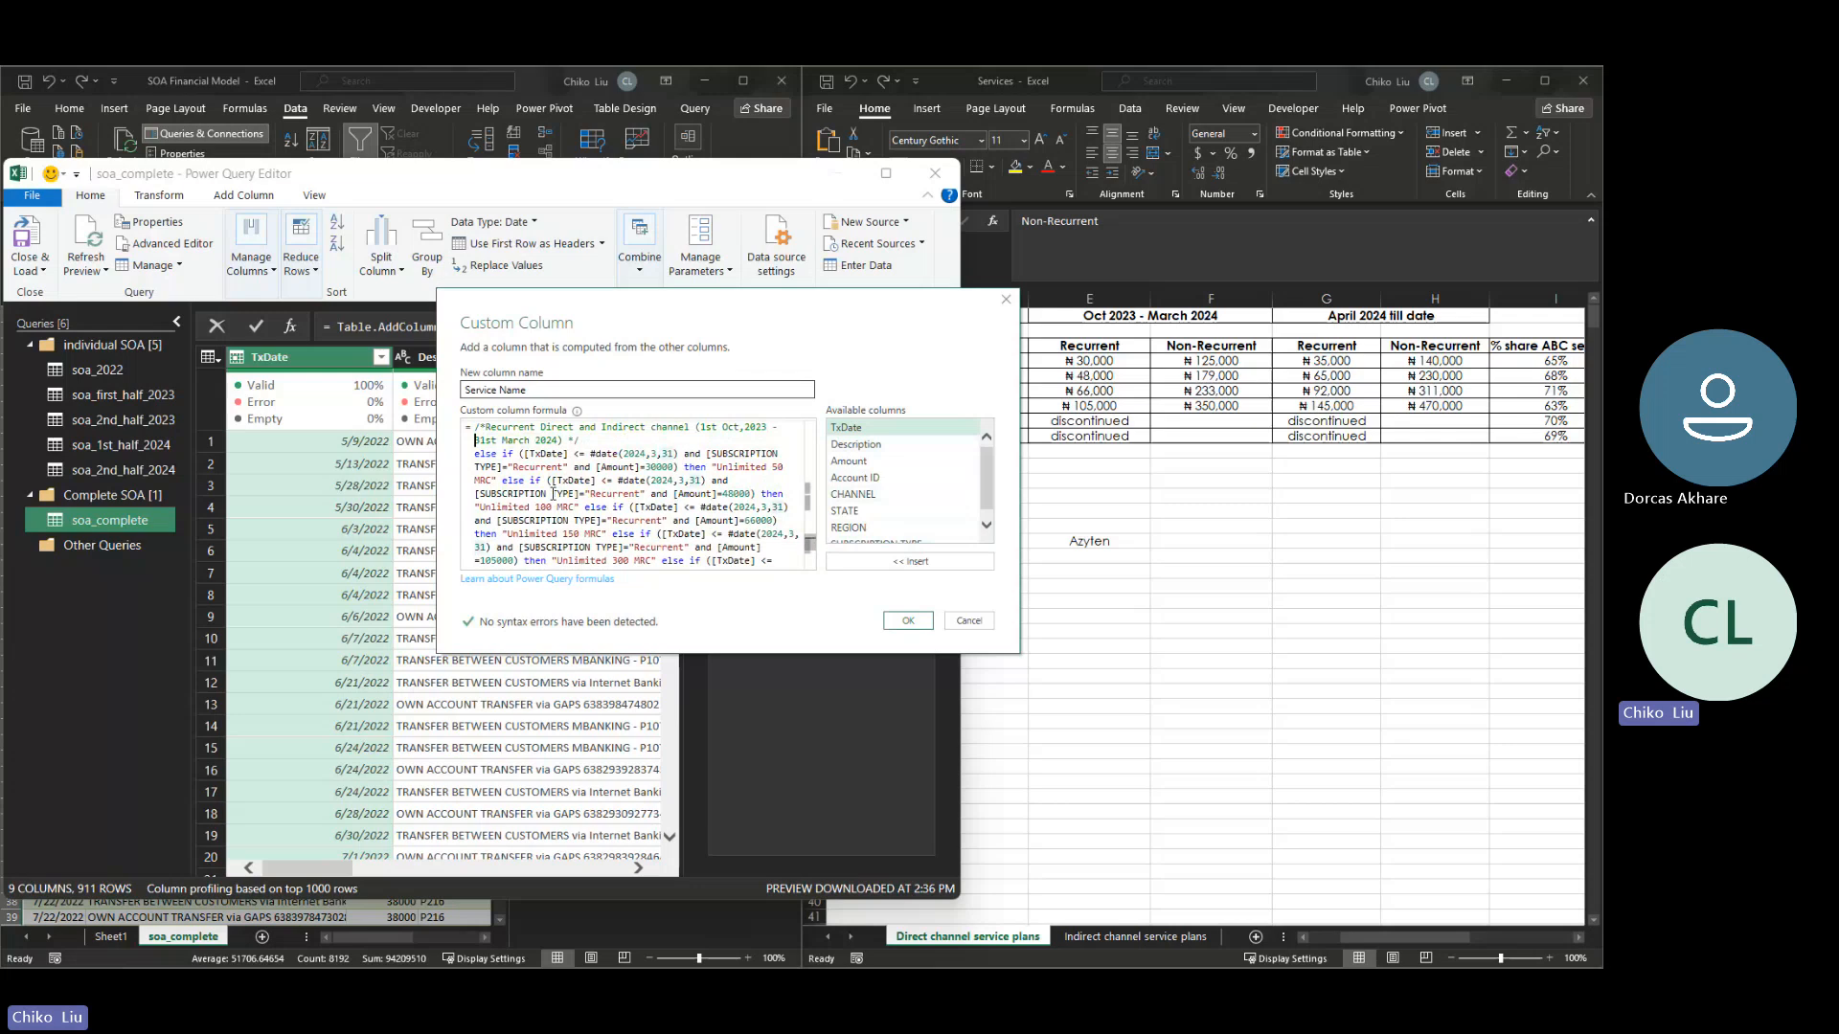
key("ctrl+shift+Right")
key("ctrl+shift+Right")
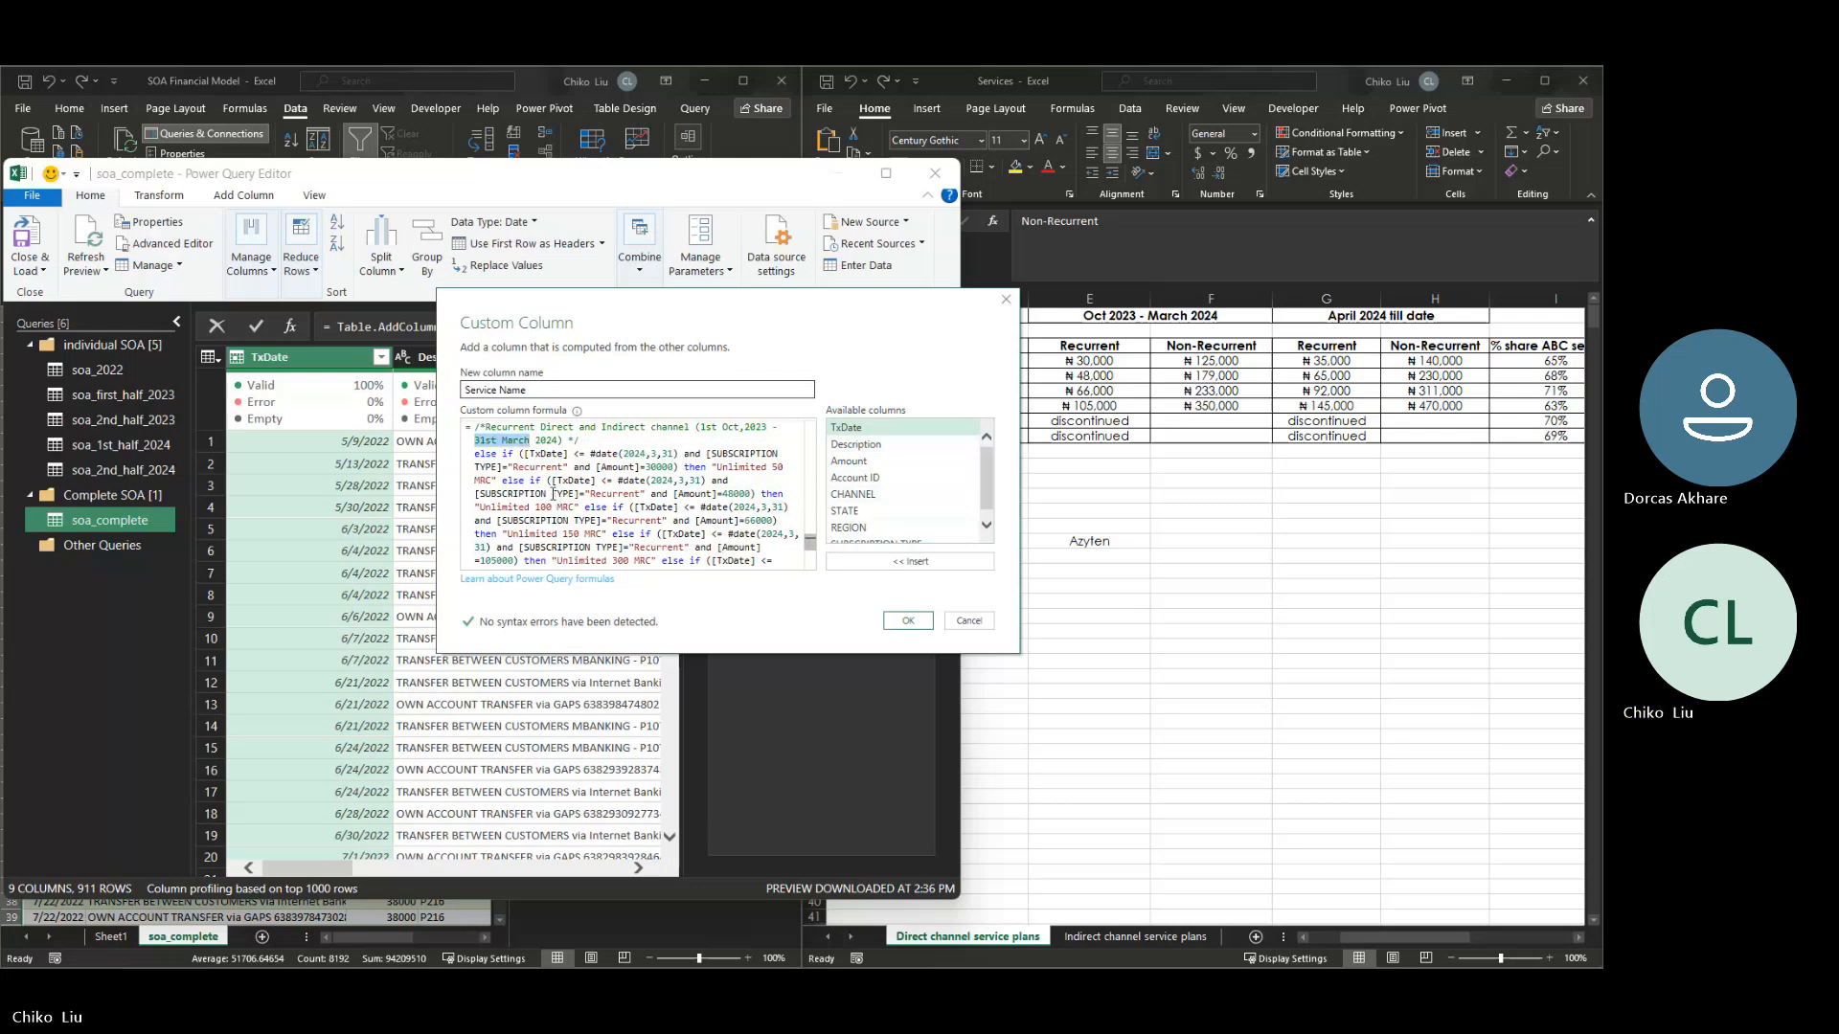
key("Left")
key("ctrl+shift+Left")
key("ctrl+shift+Left")
key("ctrl+shift+Left")
key("Delete")
key("ctrl+shift+Right")
key("ctrl+shift+Right")
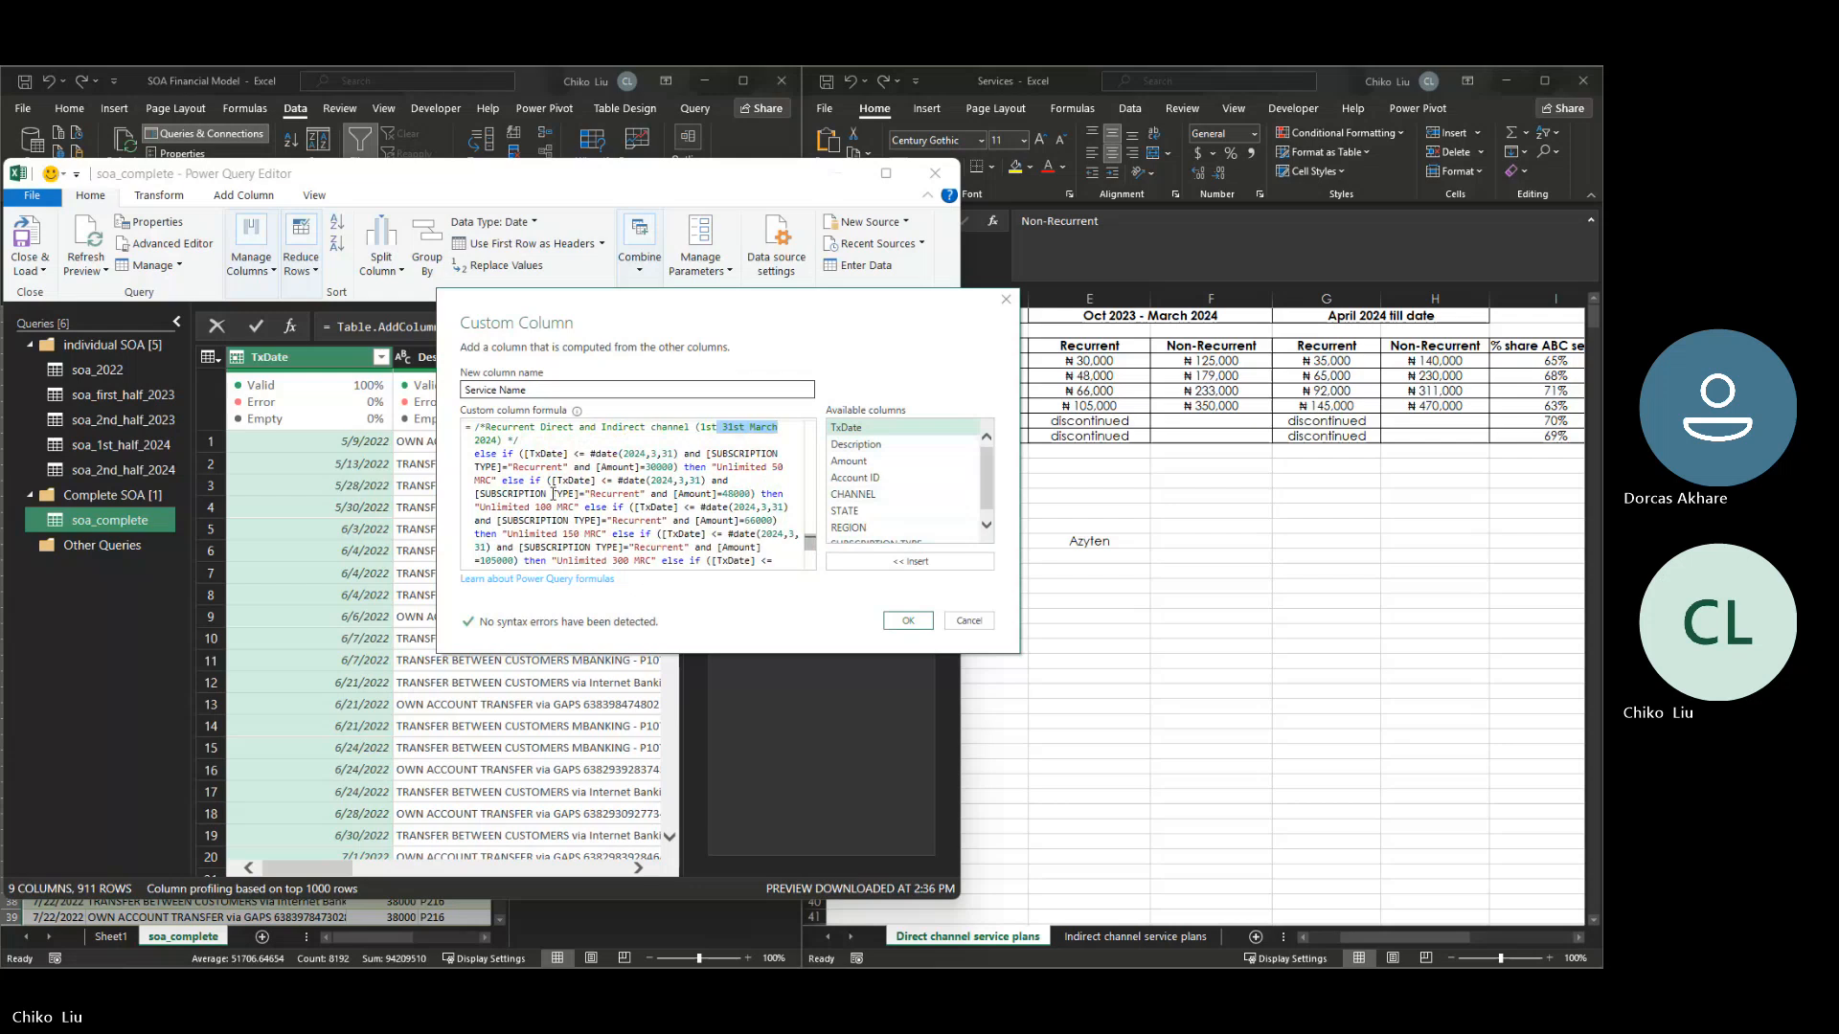
type("April")
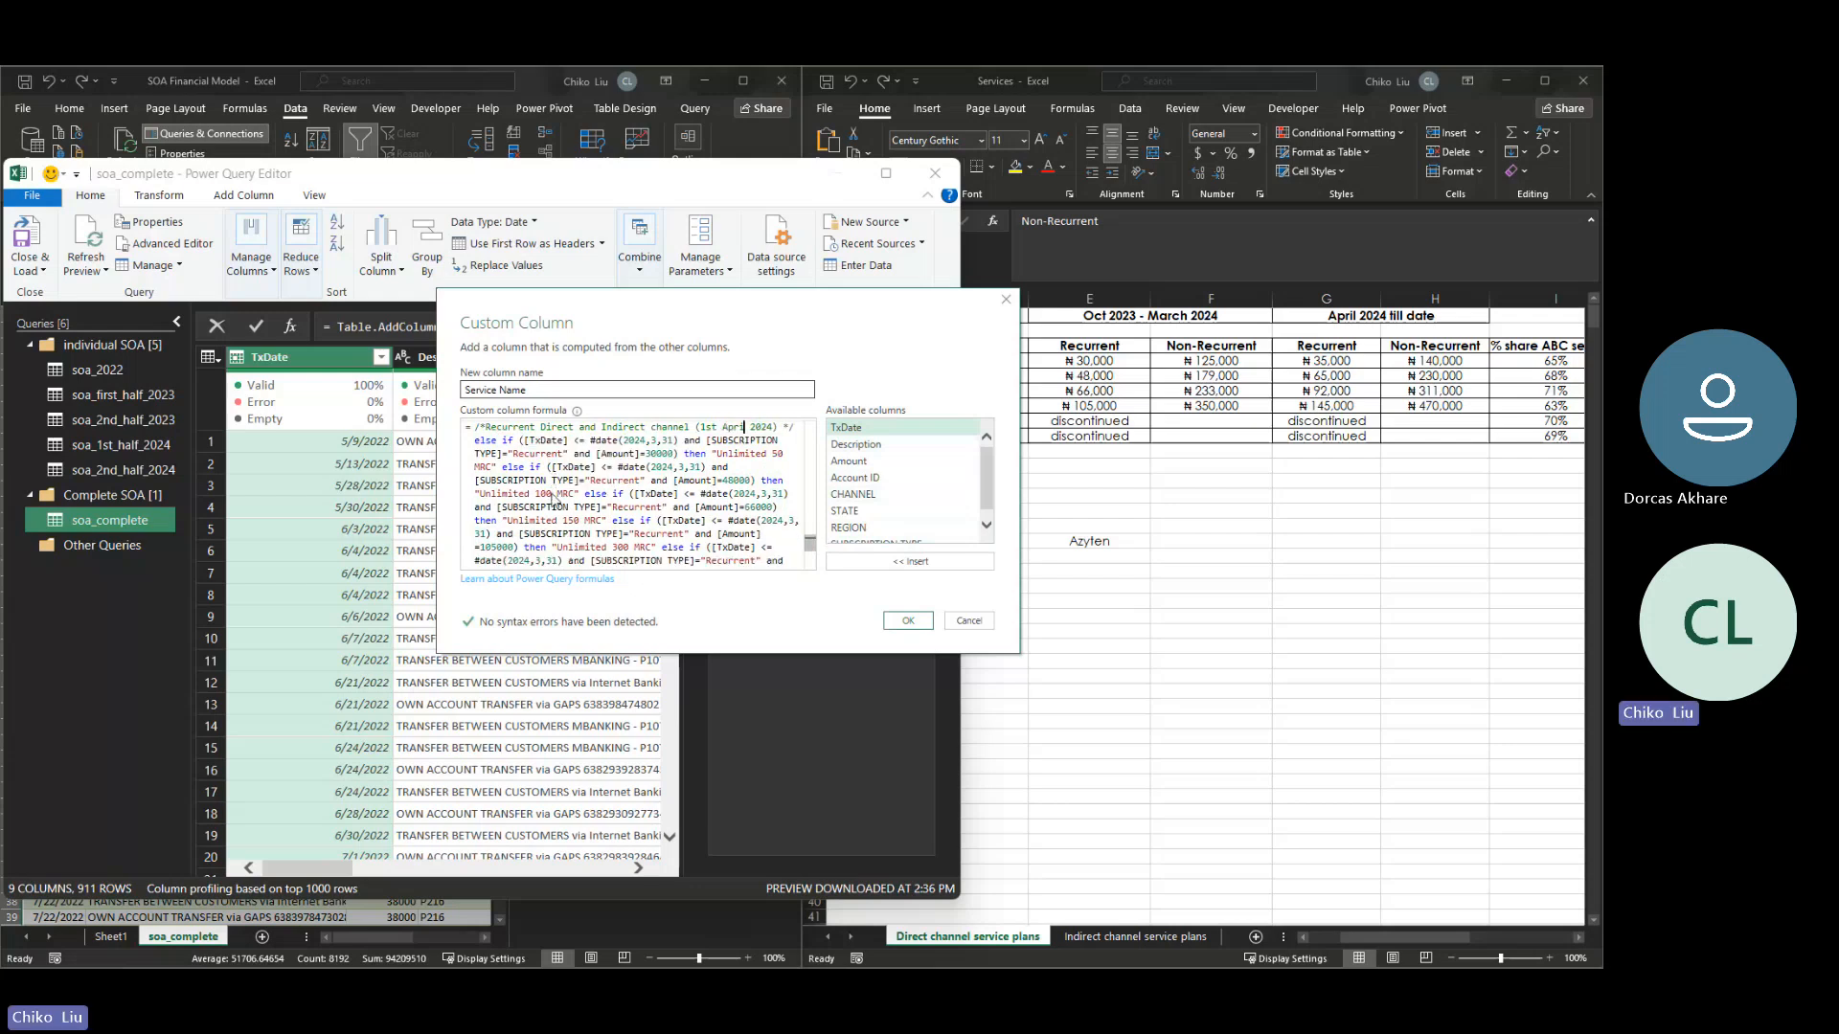
key("Right")
key("Right")
key("Right")
key("Right")
key("Right")
type("till date */ ")
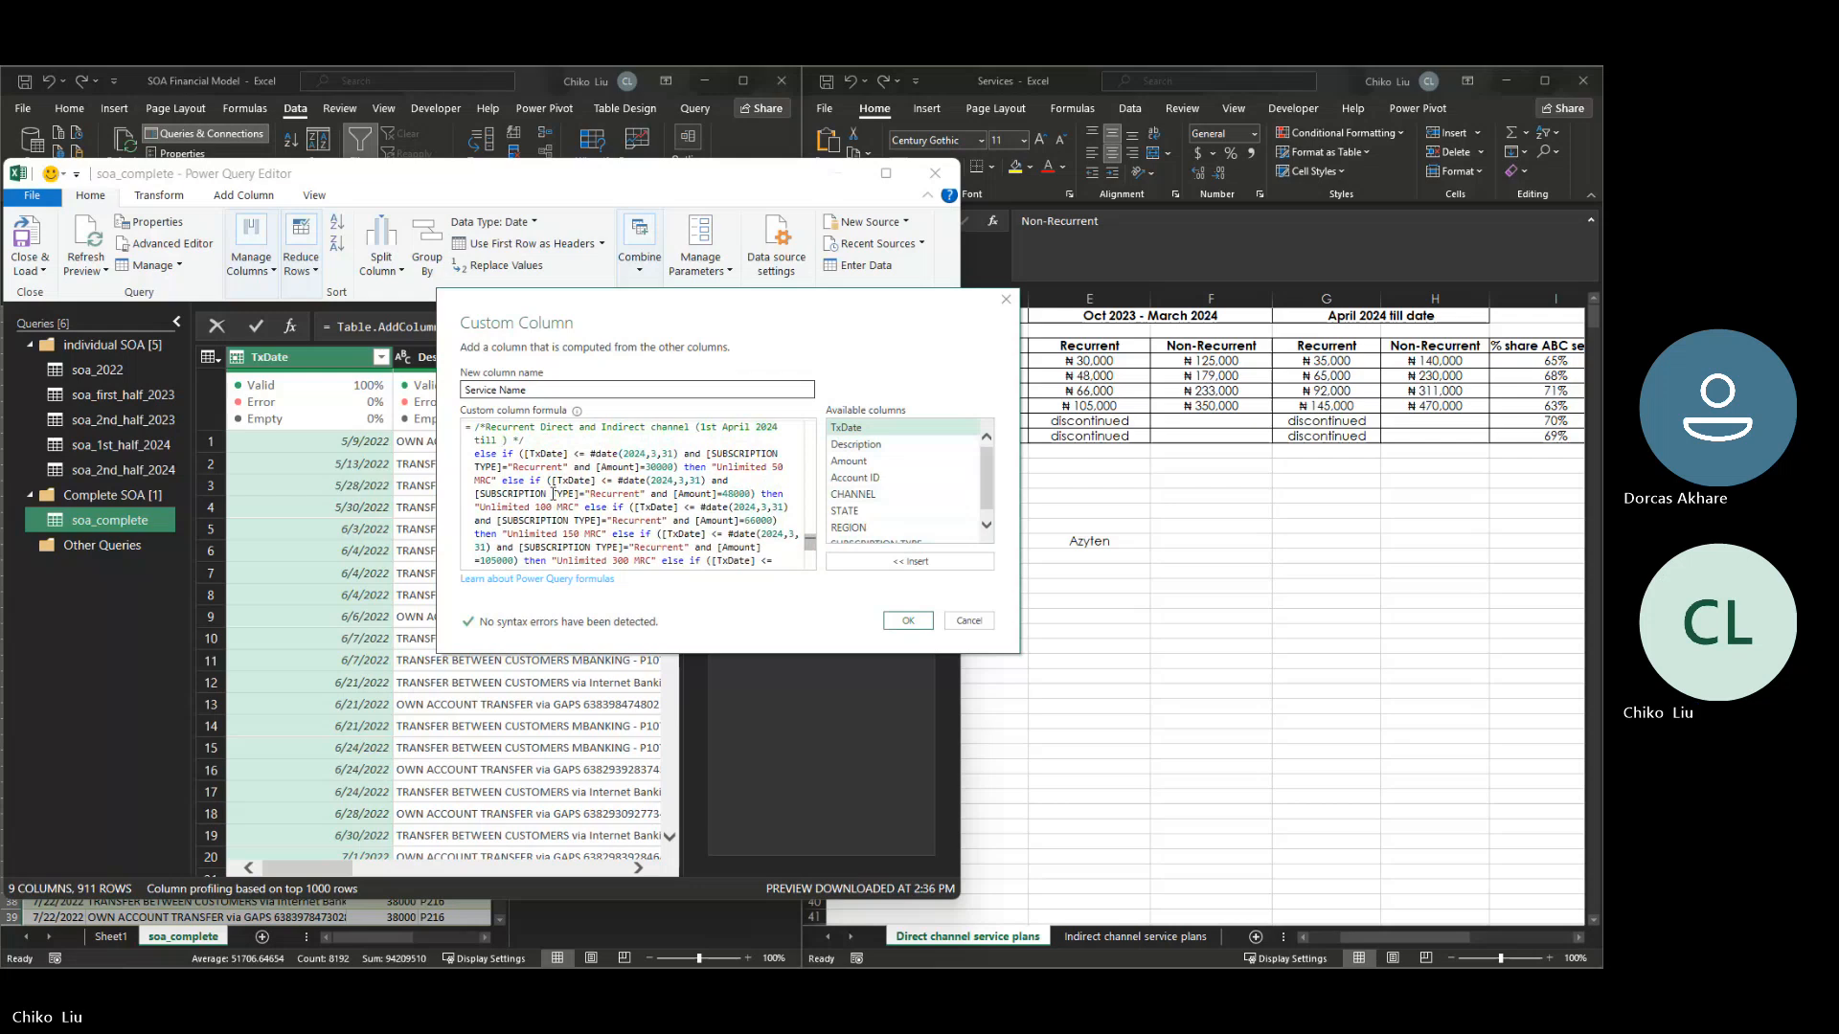
type("e")
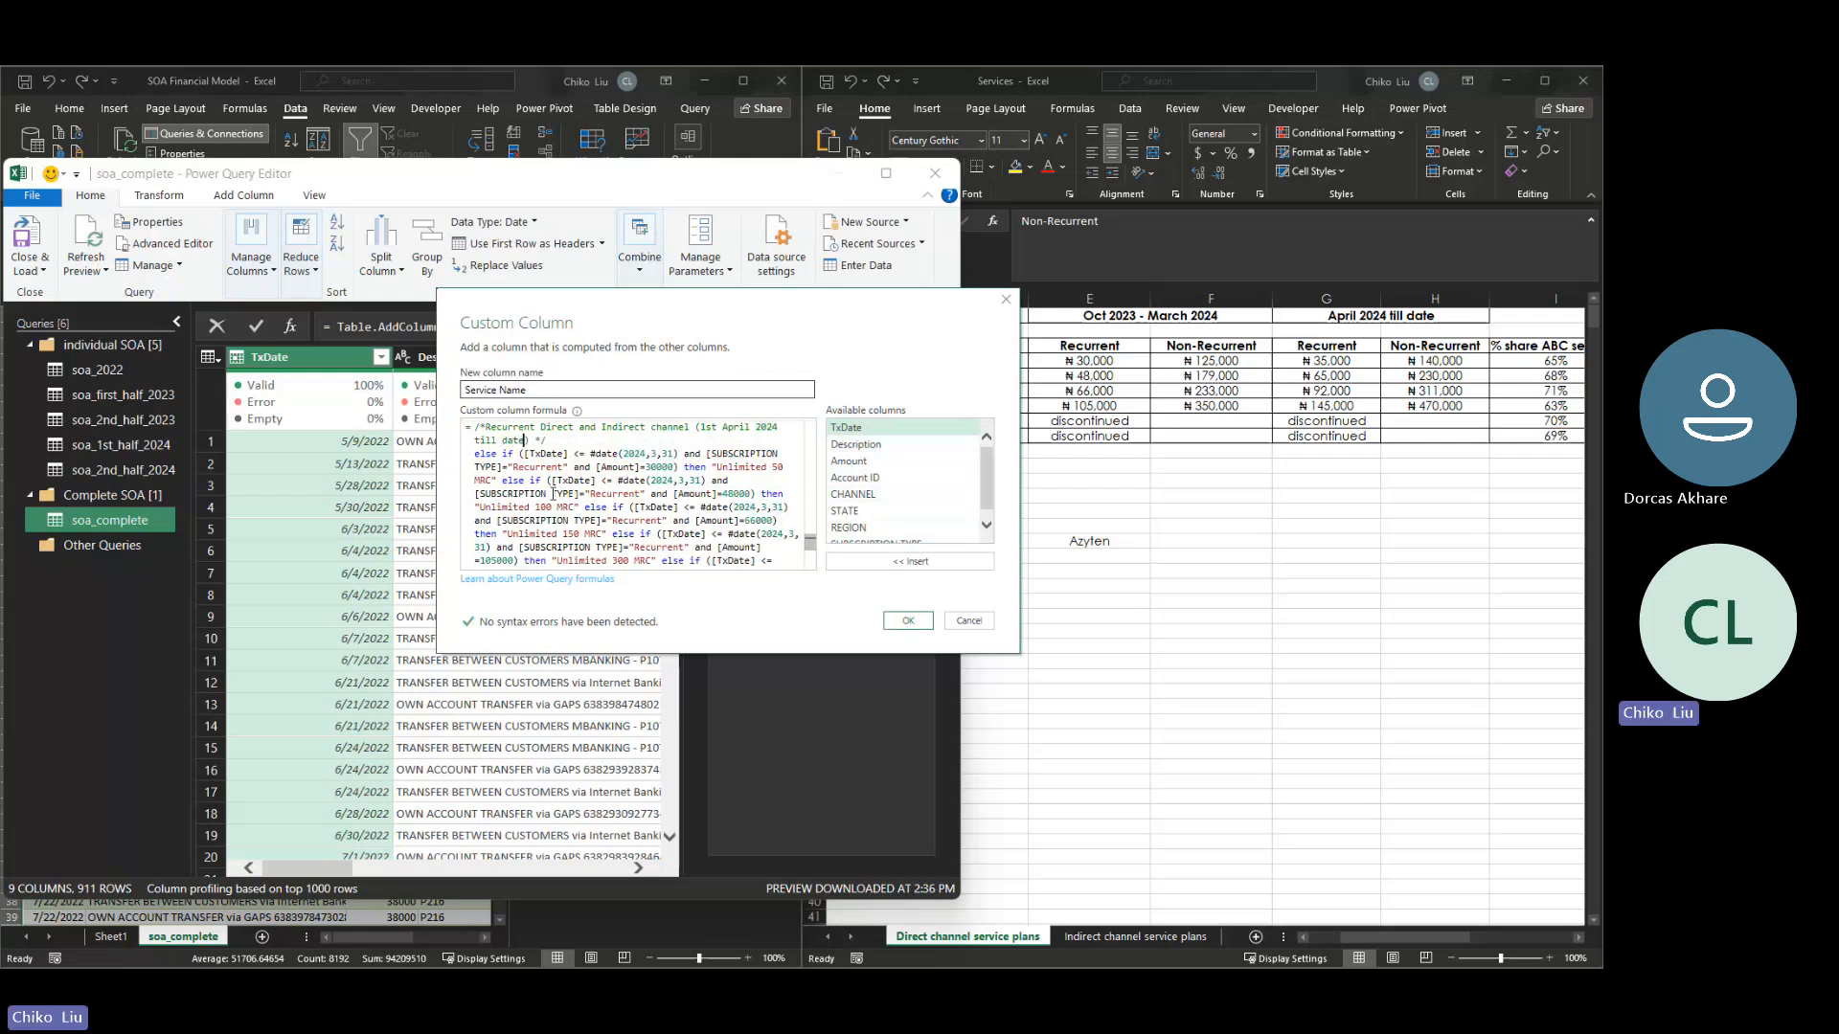
- Change the date comparison operator to > in the pasted block's Unlimited 50 MRC condition
key("Down")
key("Right")
key("Right")
key("Right")
key("Right")
key("Right")
key("Right")
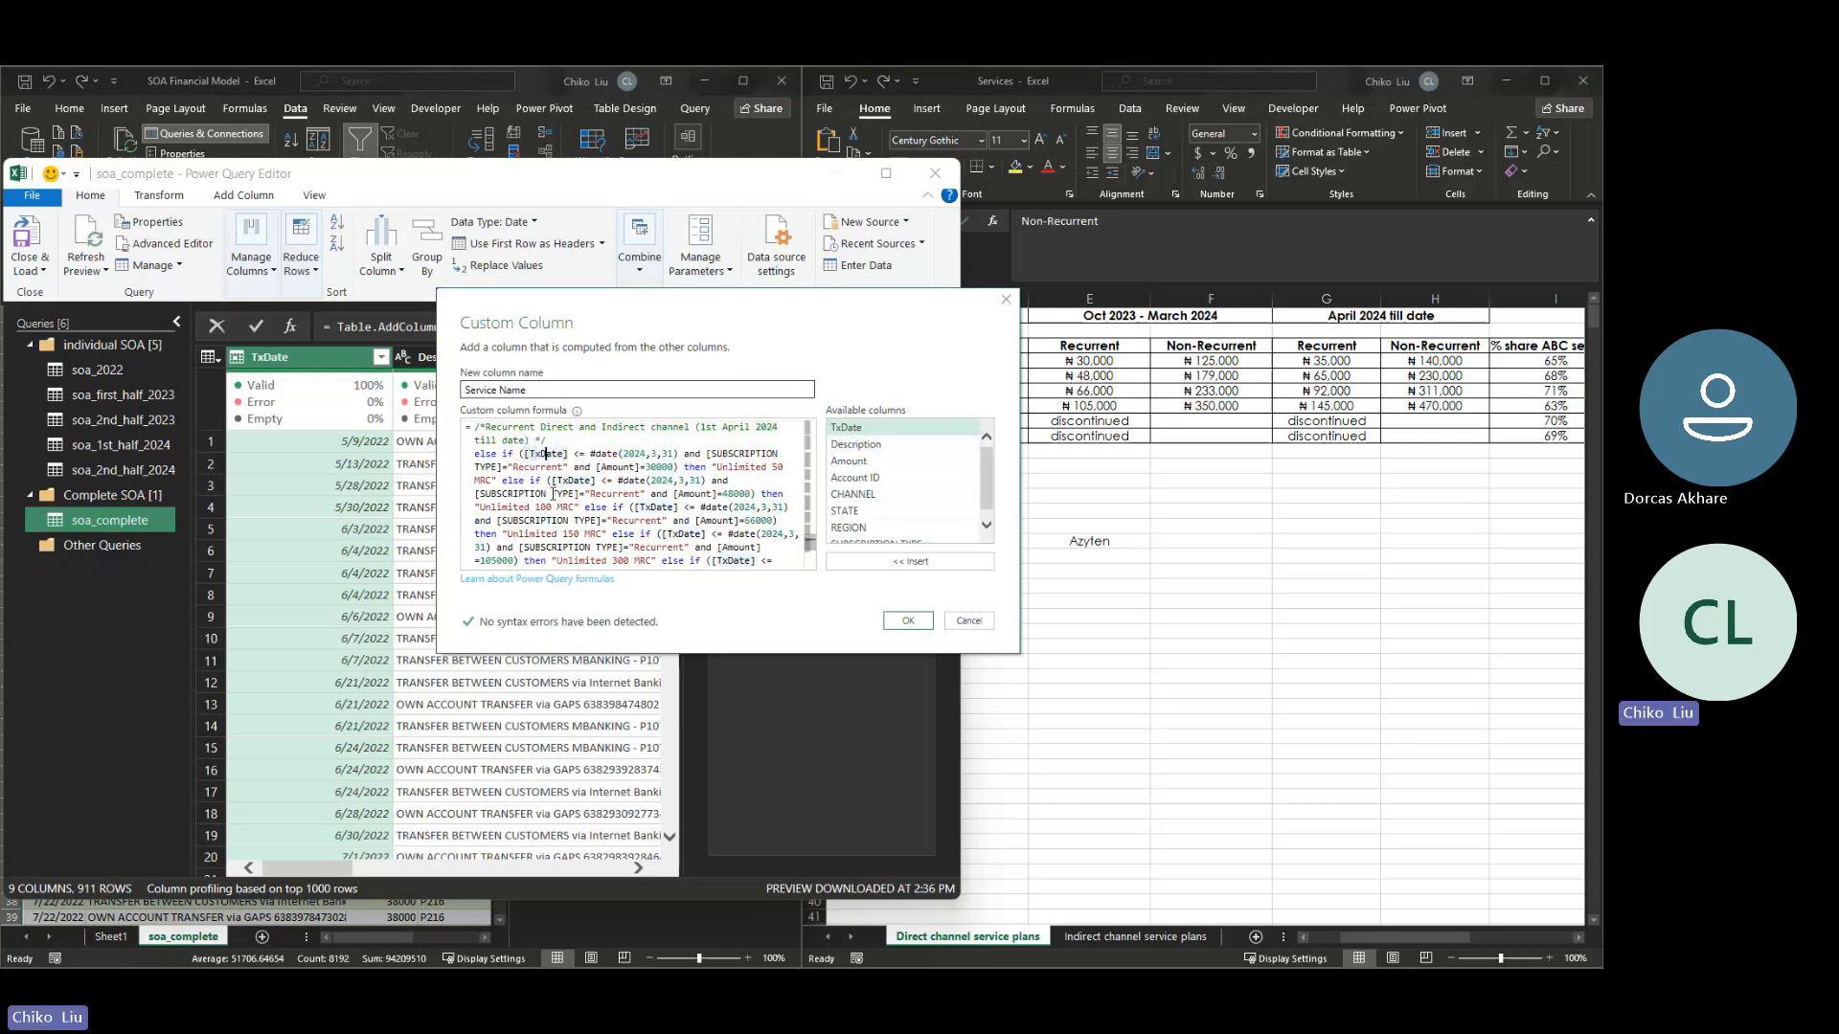
key("Right")
key("Right")
key("Delete")
type(">")
key("Delete")
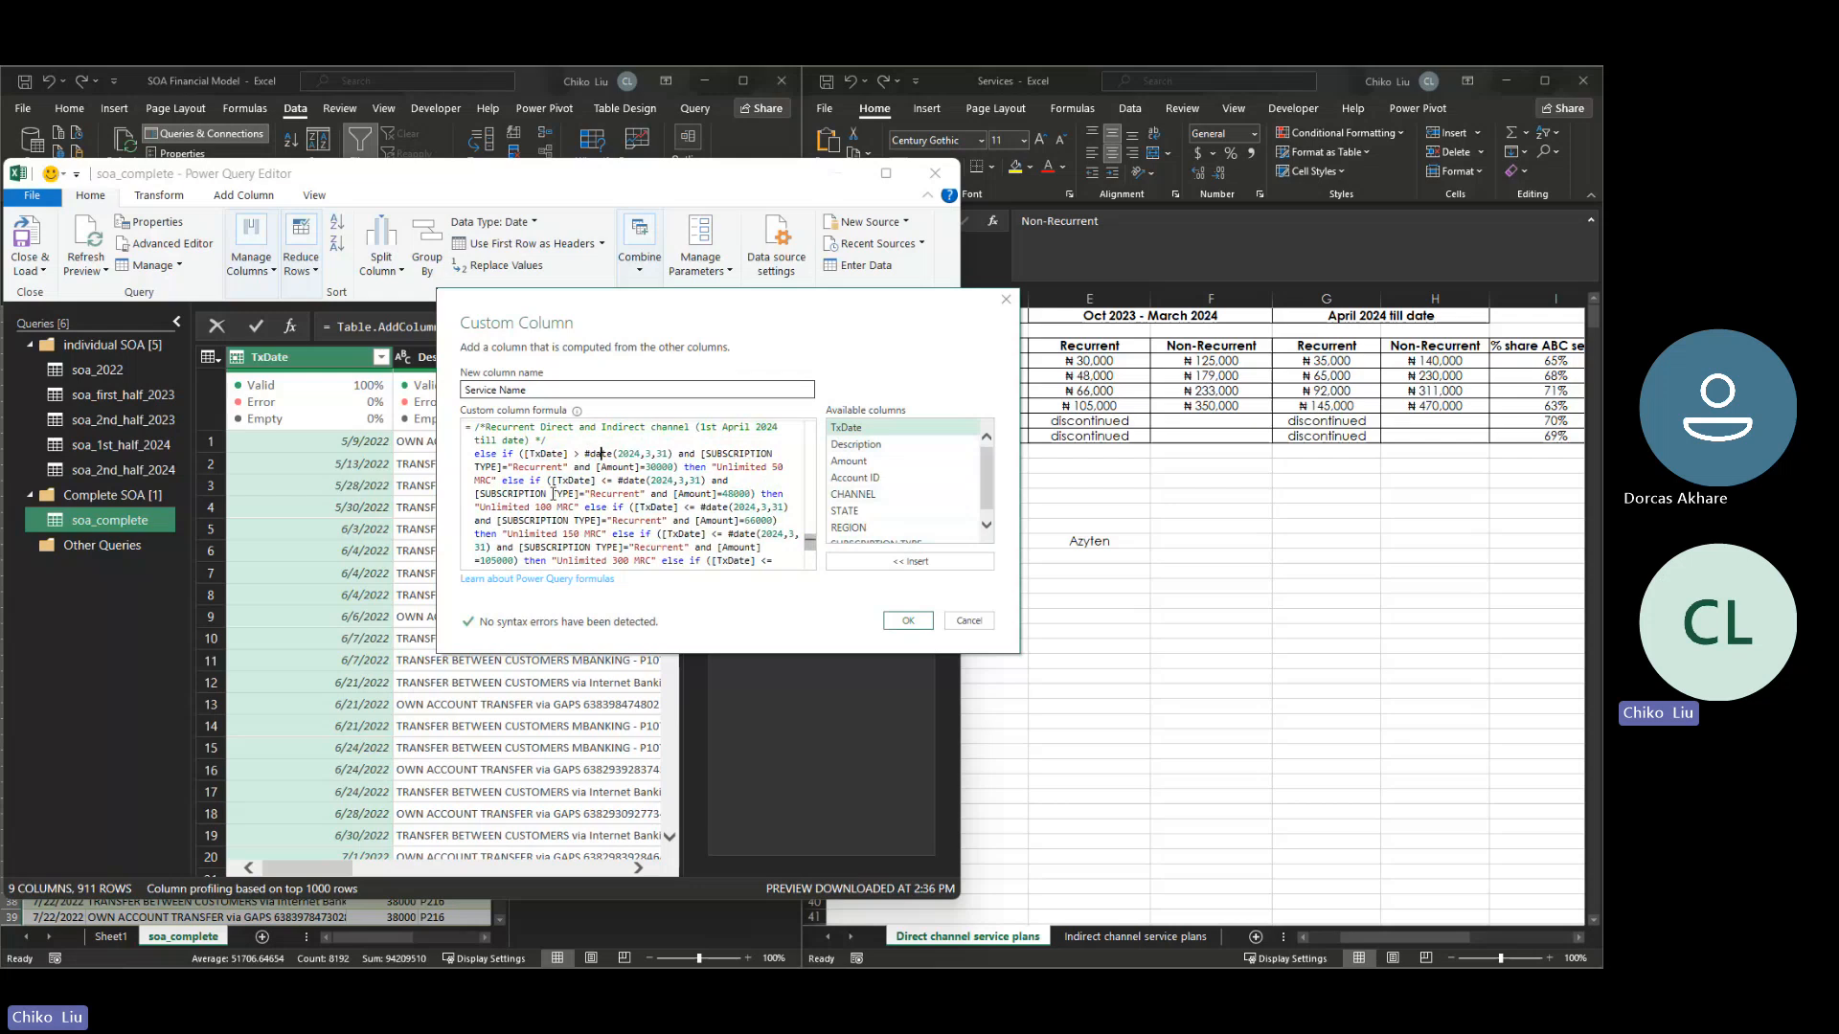
- Change the date comparison operator to > in the pasted block's Unlimited 100 MRC condition
key("Right")
key("Right")
key("Right")
key("Right")
key("Right")
key("Right")
key("Right")
key("Right")
key("Right")
key("Right")
key("Right")
key("Right")
key("Right")
key("Left")
key("Left")
key("Left")
key("Left")
key("Left")
key("Left")
key("Left")
key("Left")
key("Left")
key("Left")
key("BackSpace")
key("BackSpace")
key("BackSpace")
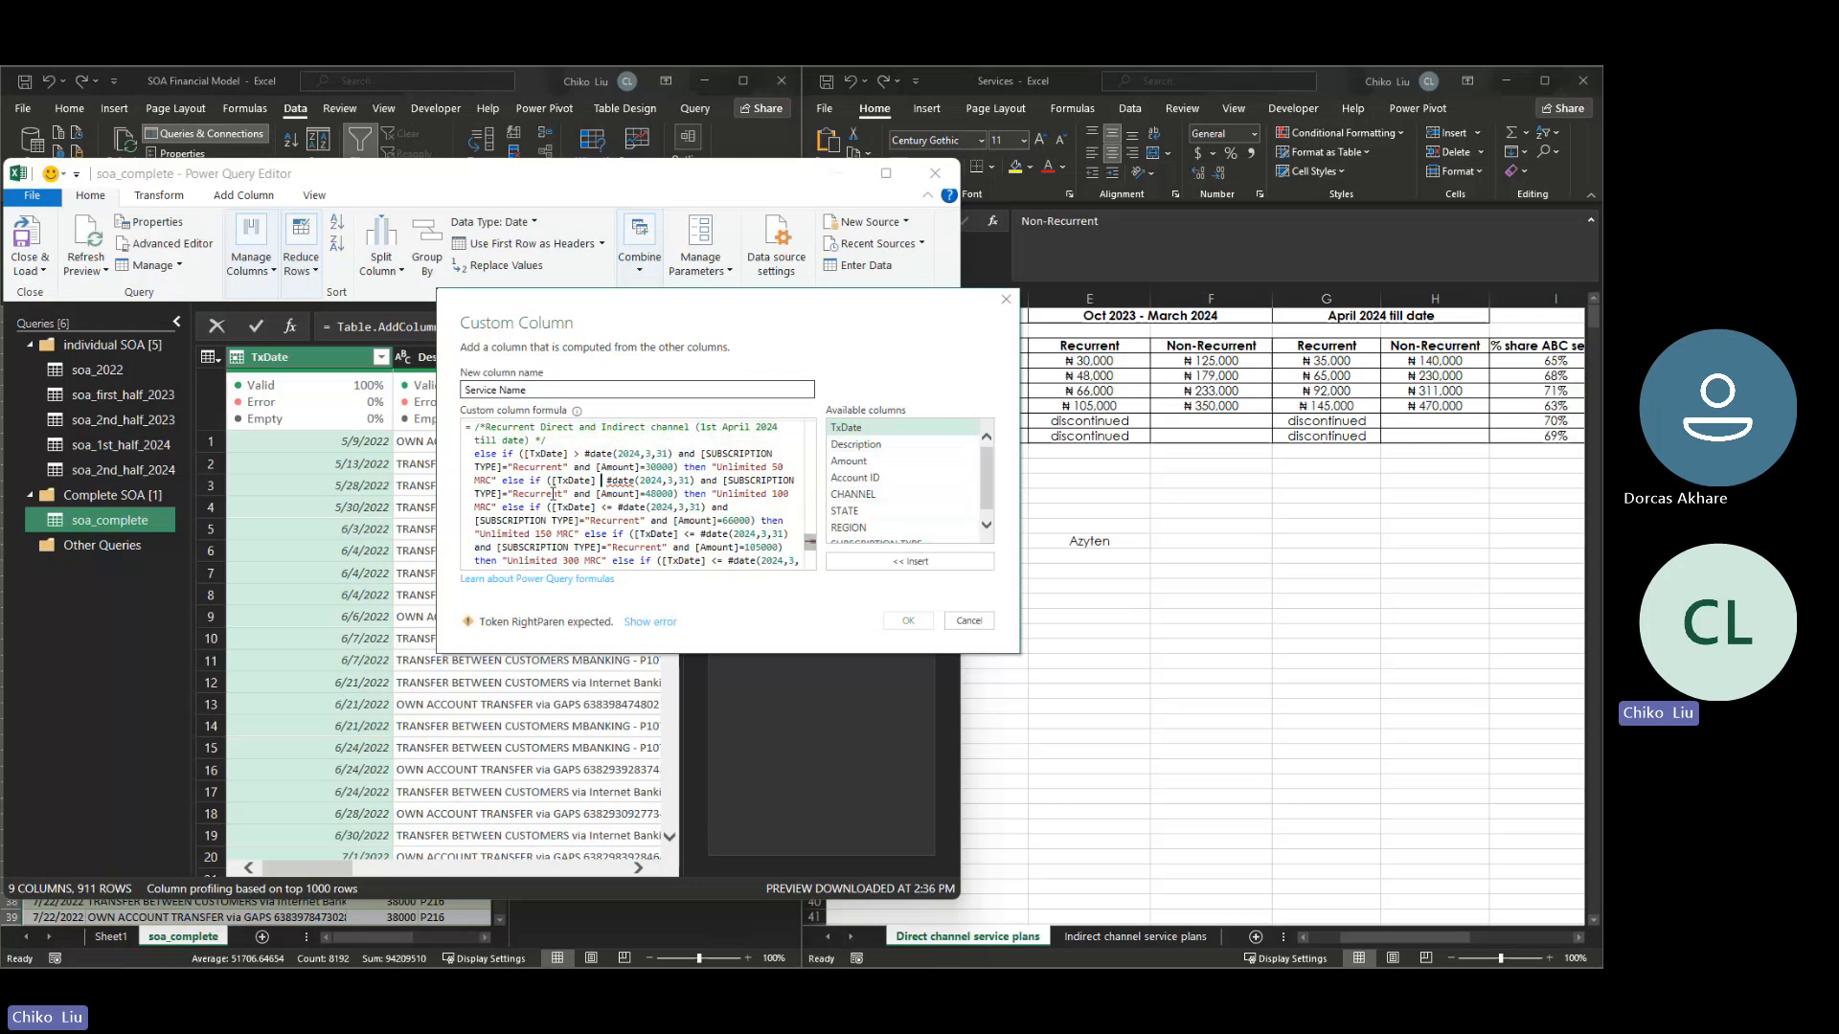
type(">")
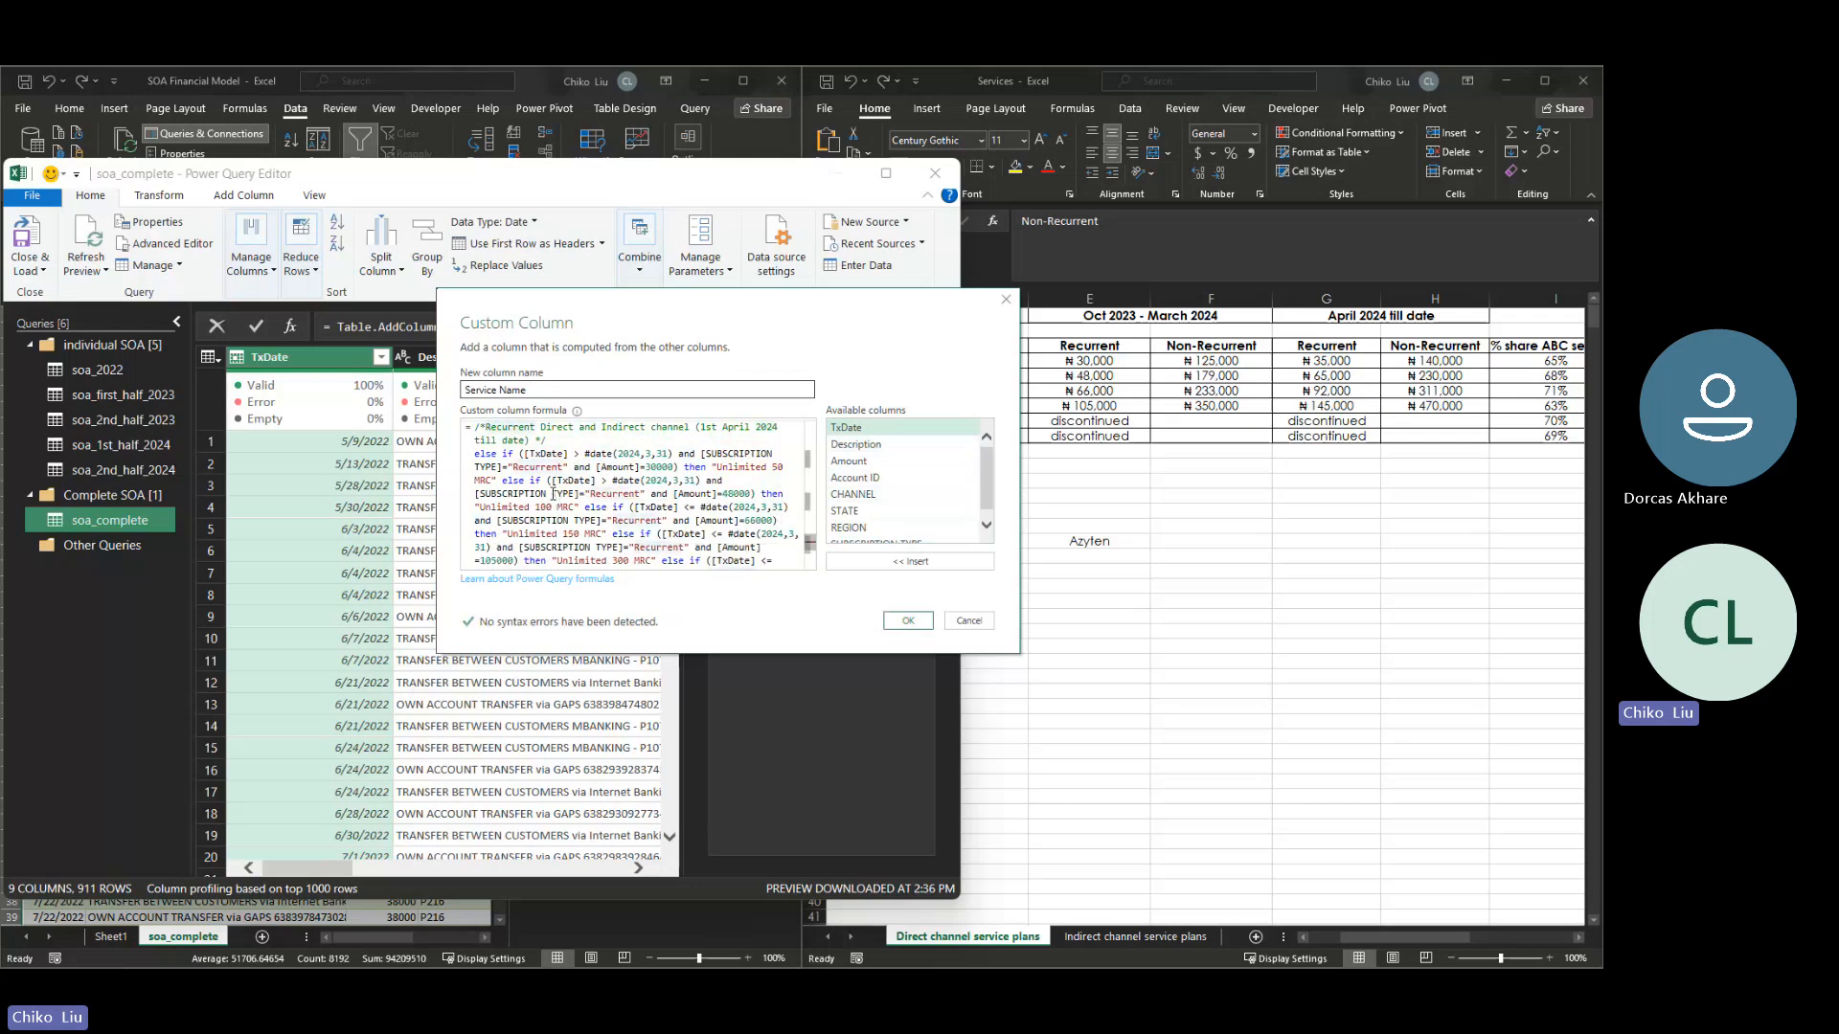
- Change the date comparison operator to > in the pasted block's Unlimited 150 MRC condition
key("Down")
key("Down")
key("Right")
key("Right")
key("Right")
key("Right")
key("Right")
key("Left")
key("Left")
key("shift+Left")
key("shift+Left")
type(">")
- Change the date comparison operator to > in the pasted block's Unlimited 300 MRC condition
key("Down")
key("Down")
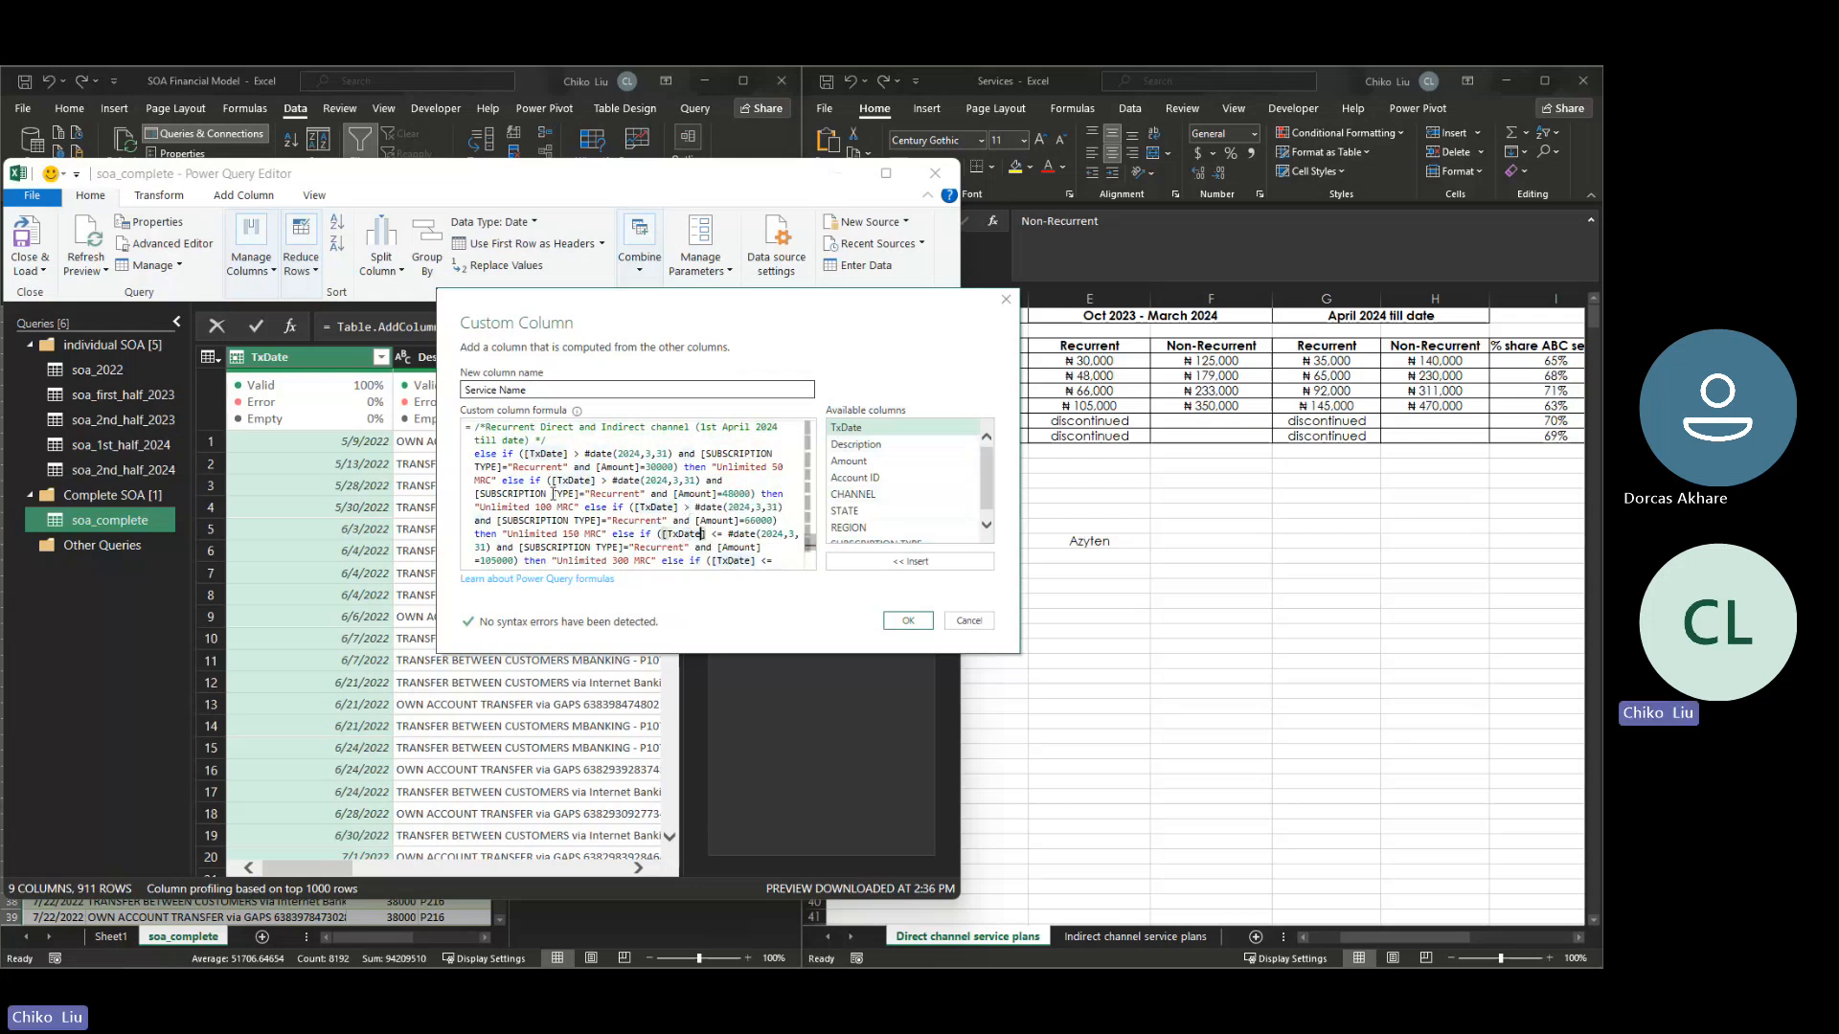
key("shift+Right")
key("shift+Right")
type(">")
- Change the date comparison operator to > in the pasted block's Capped 200 MRC condition
key("Down")
key("Down")
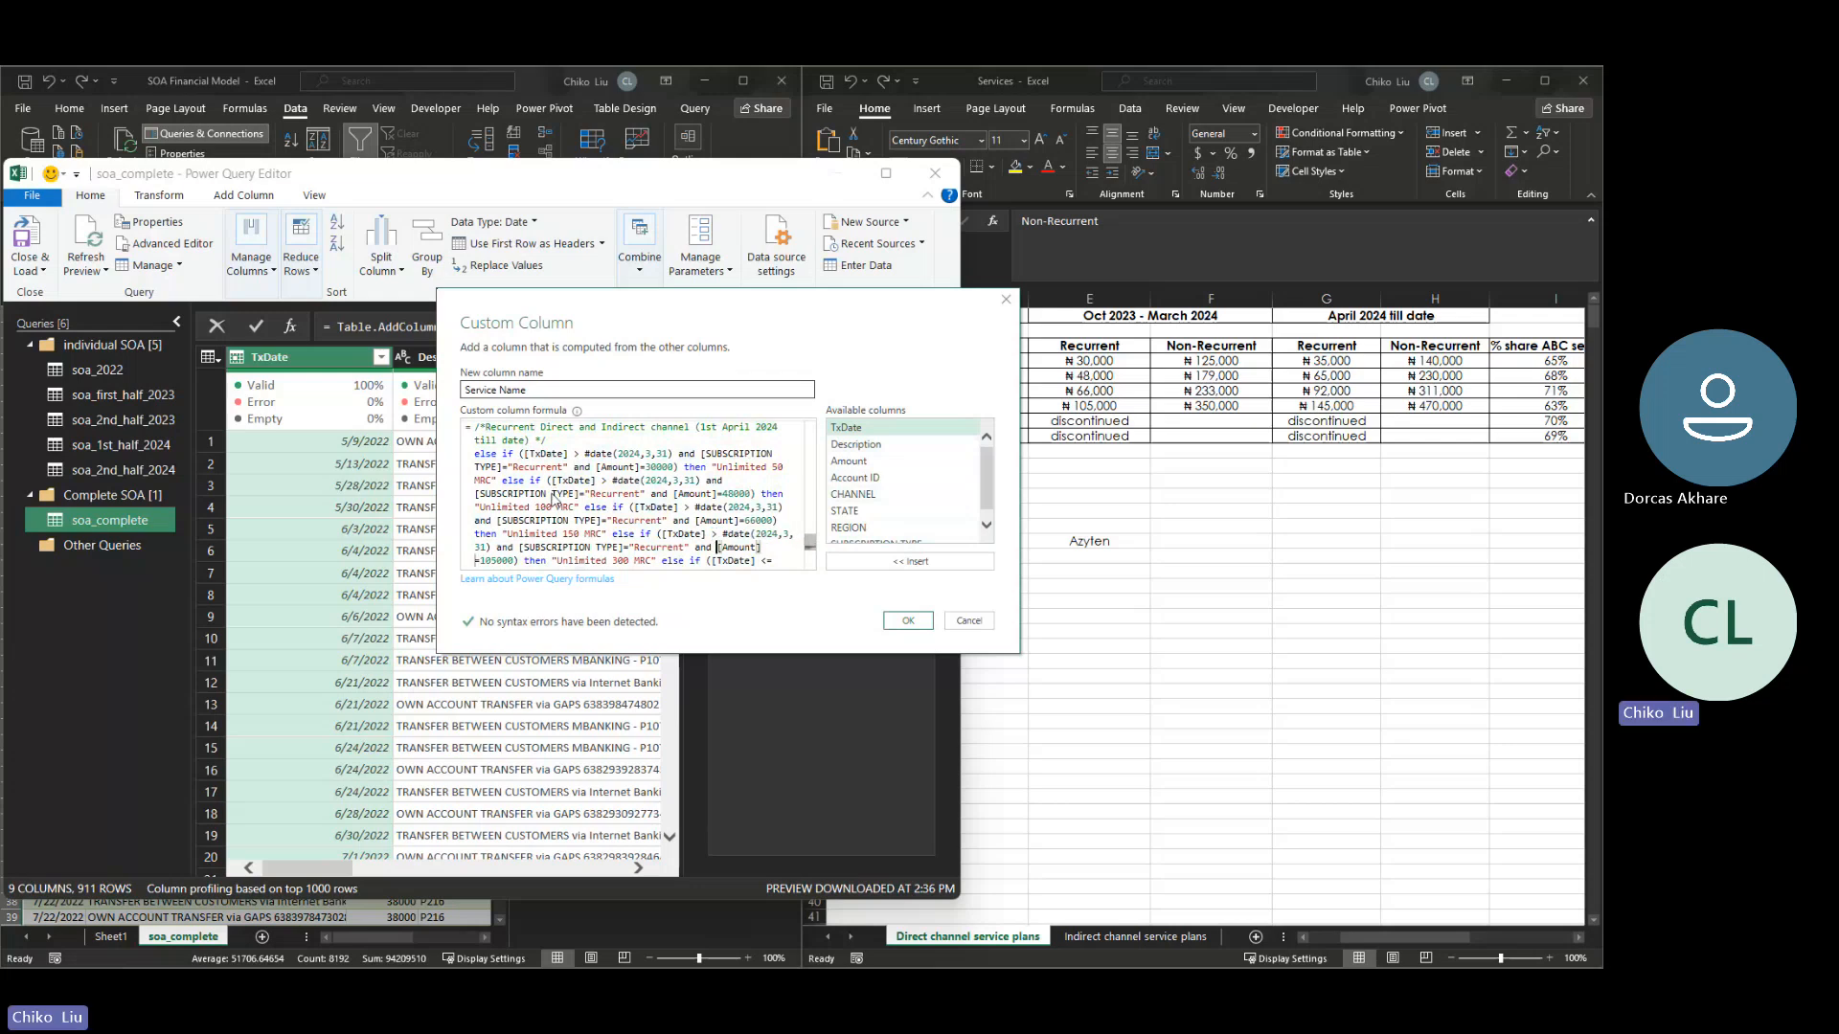
key("Down")
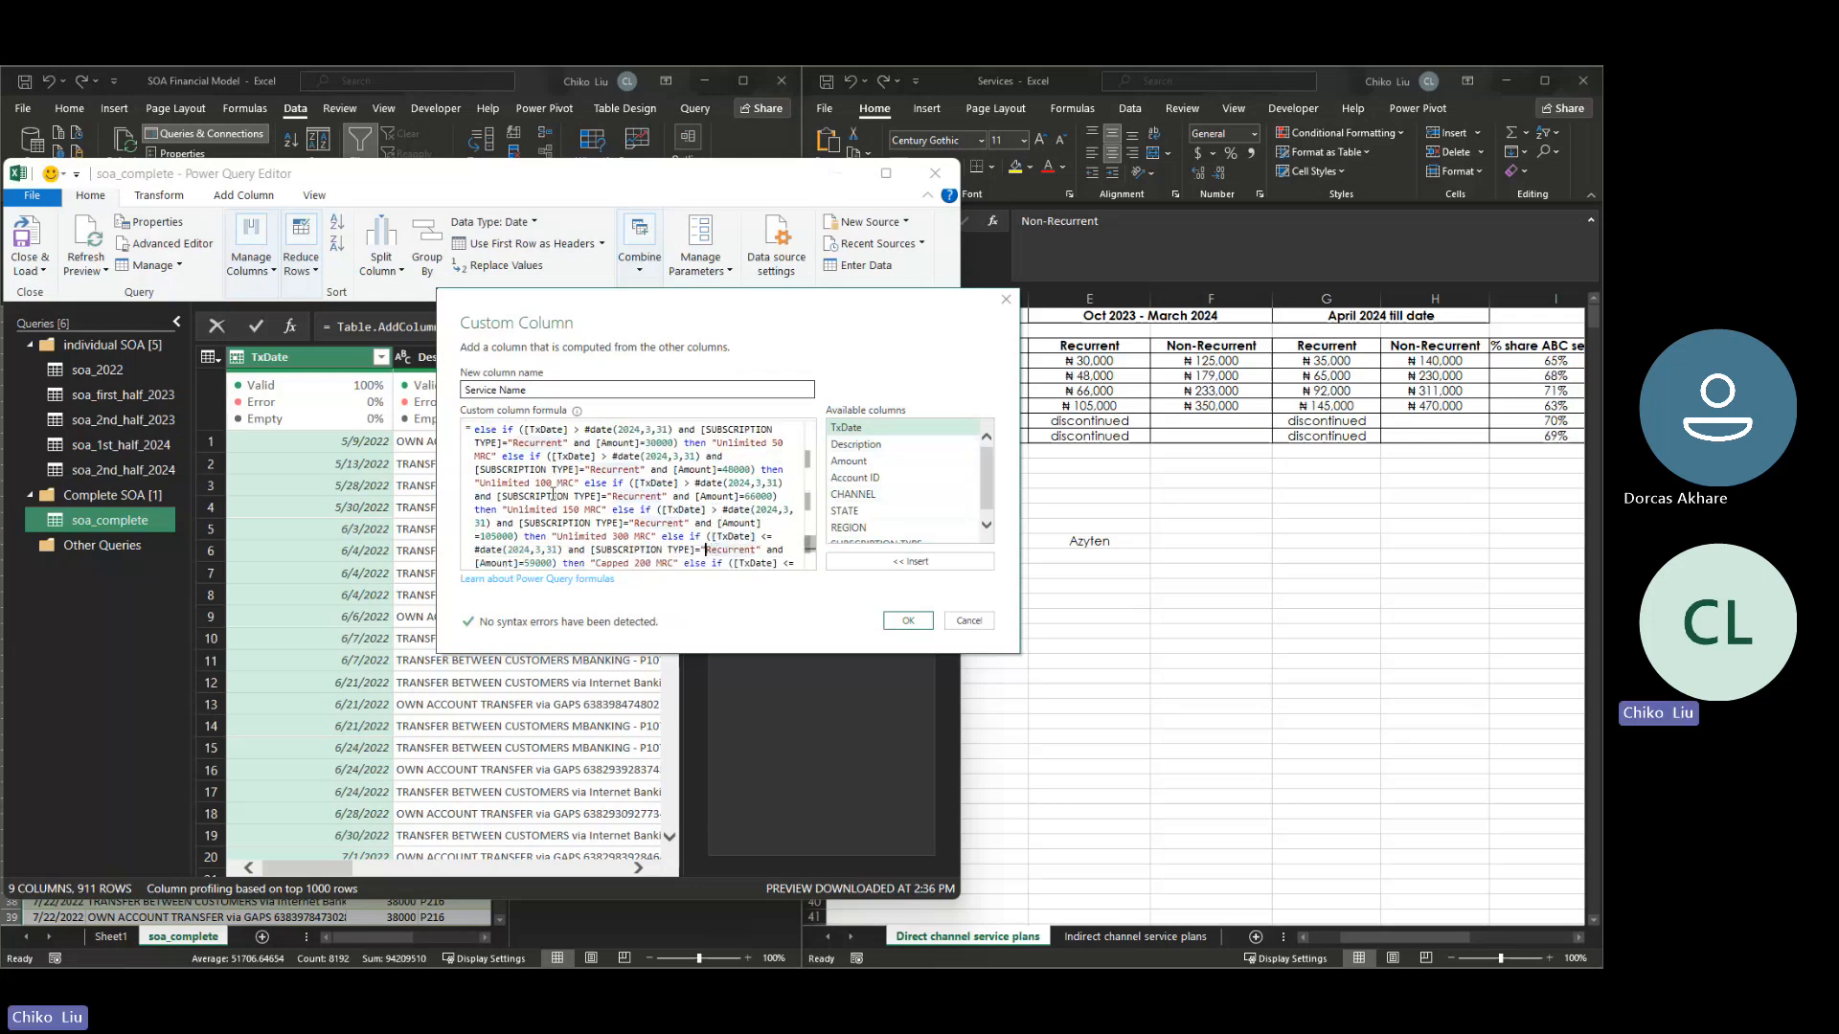
key("Right")
key("Right")
key("Right")
key("Right")
key("Right")
key("Right")
key("Right")
key("Up")
key("shift+End")
type(">")
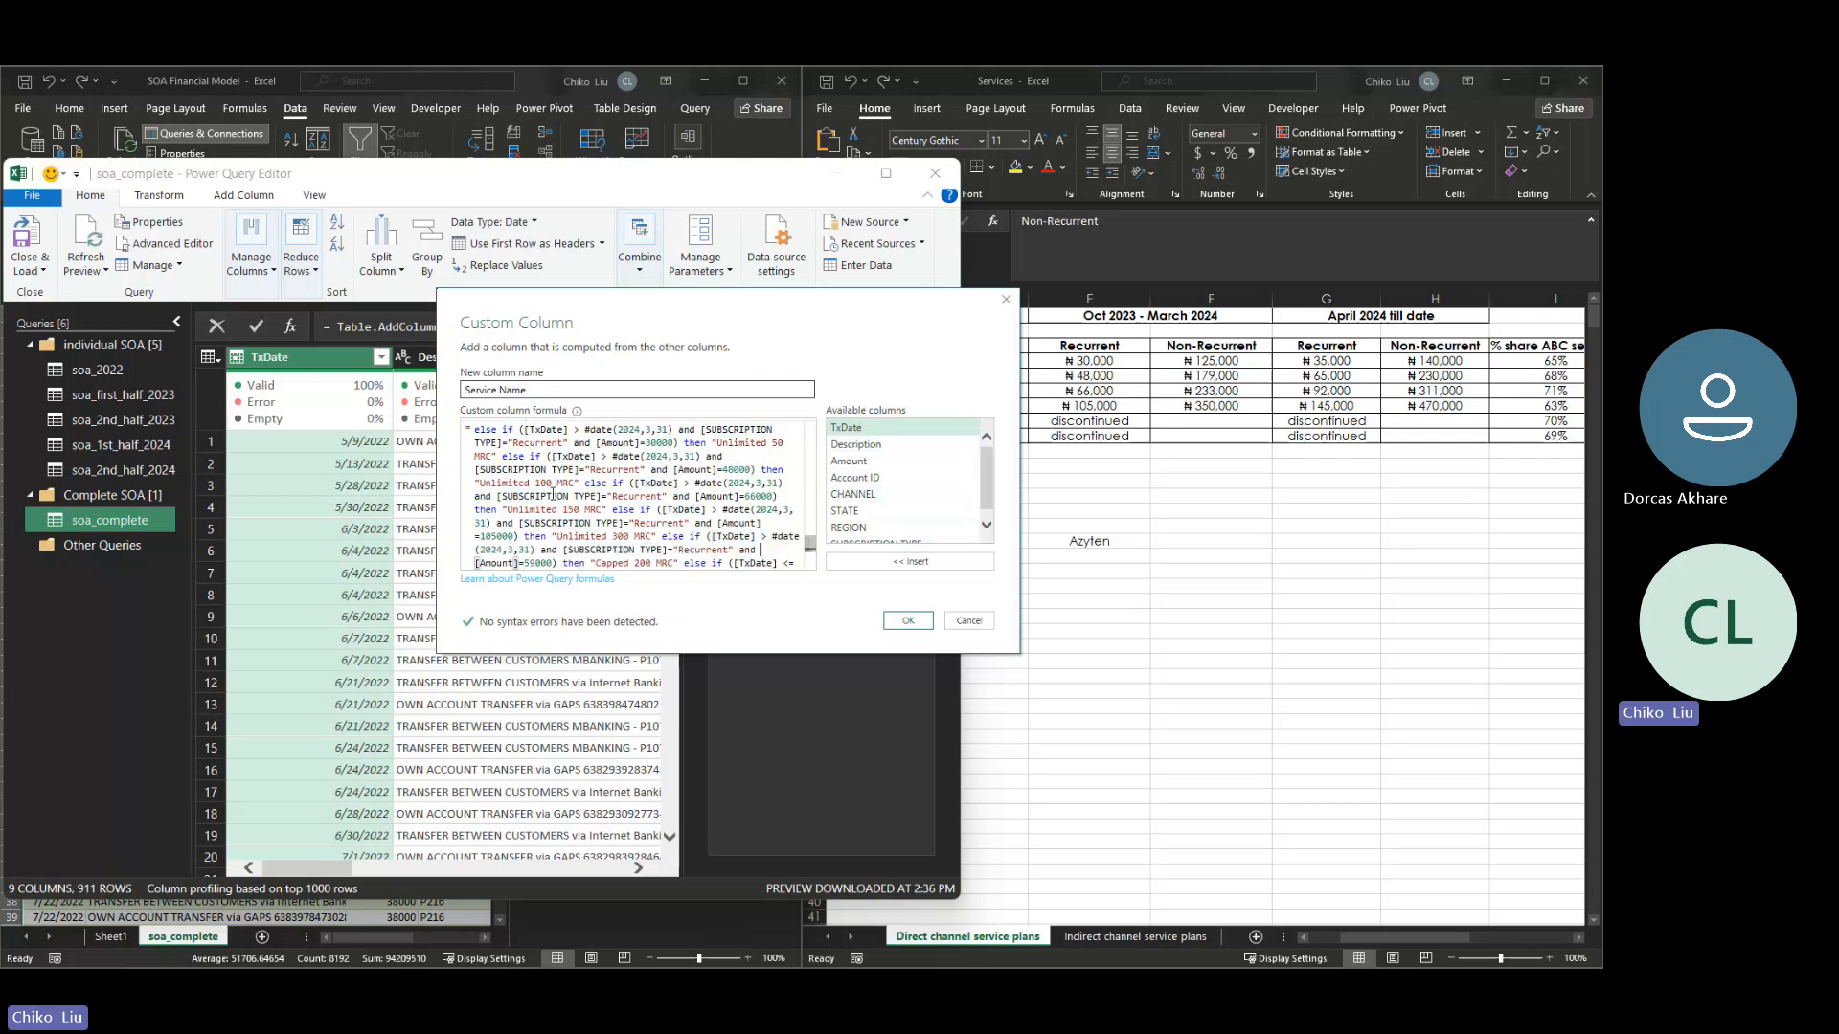
- Change the date comparison operator to > in the pasted block's Capped 500 MRC condition
key("Down")
key("Right")
key("Right")
key("Right")
key("Right")
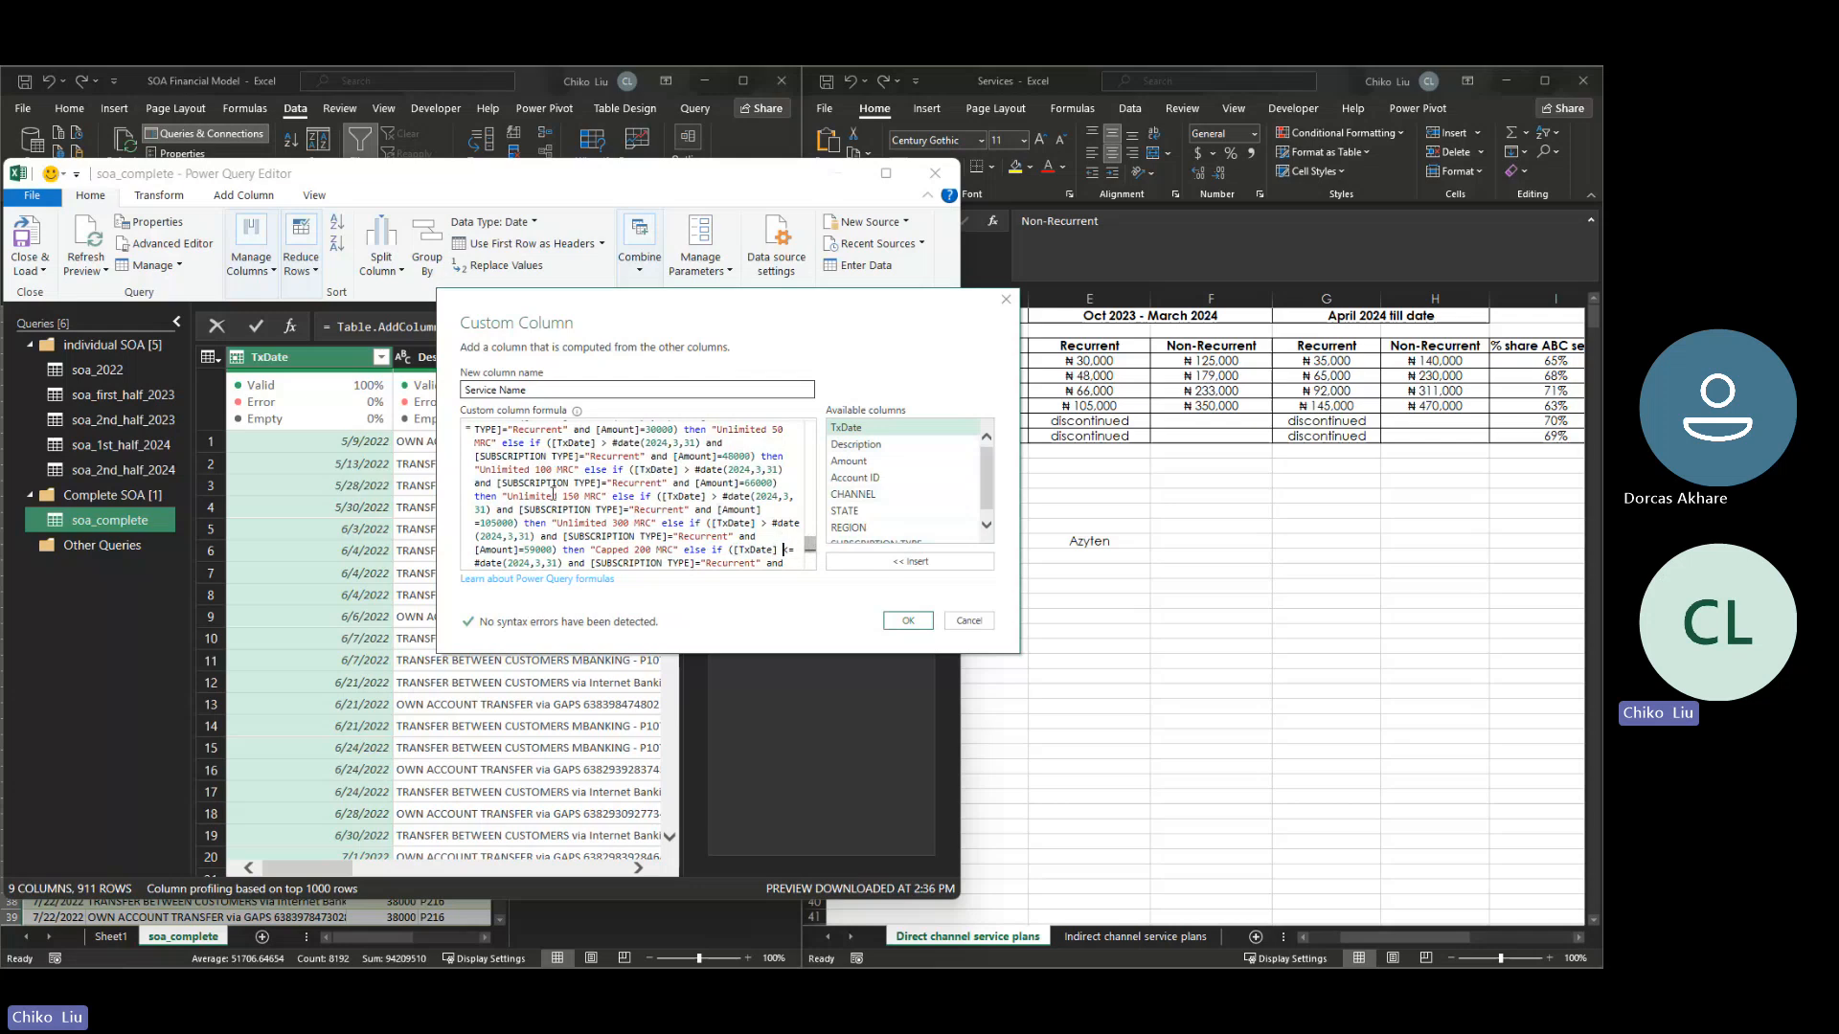
key("shift+End")
type(">")
key("Down")
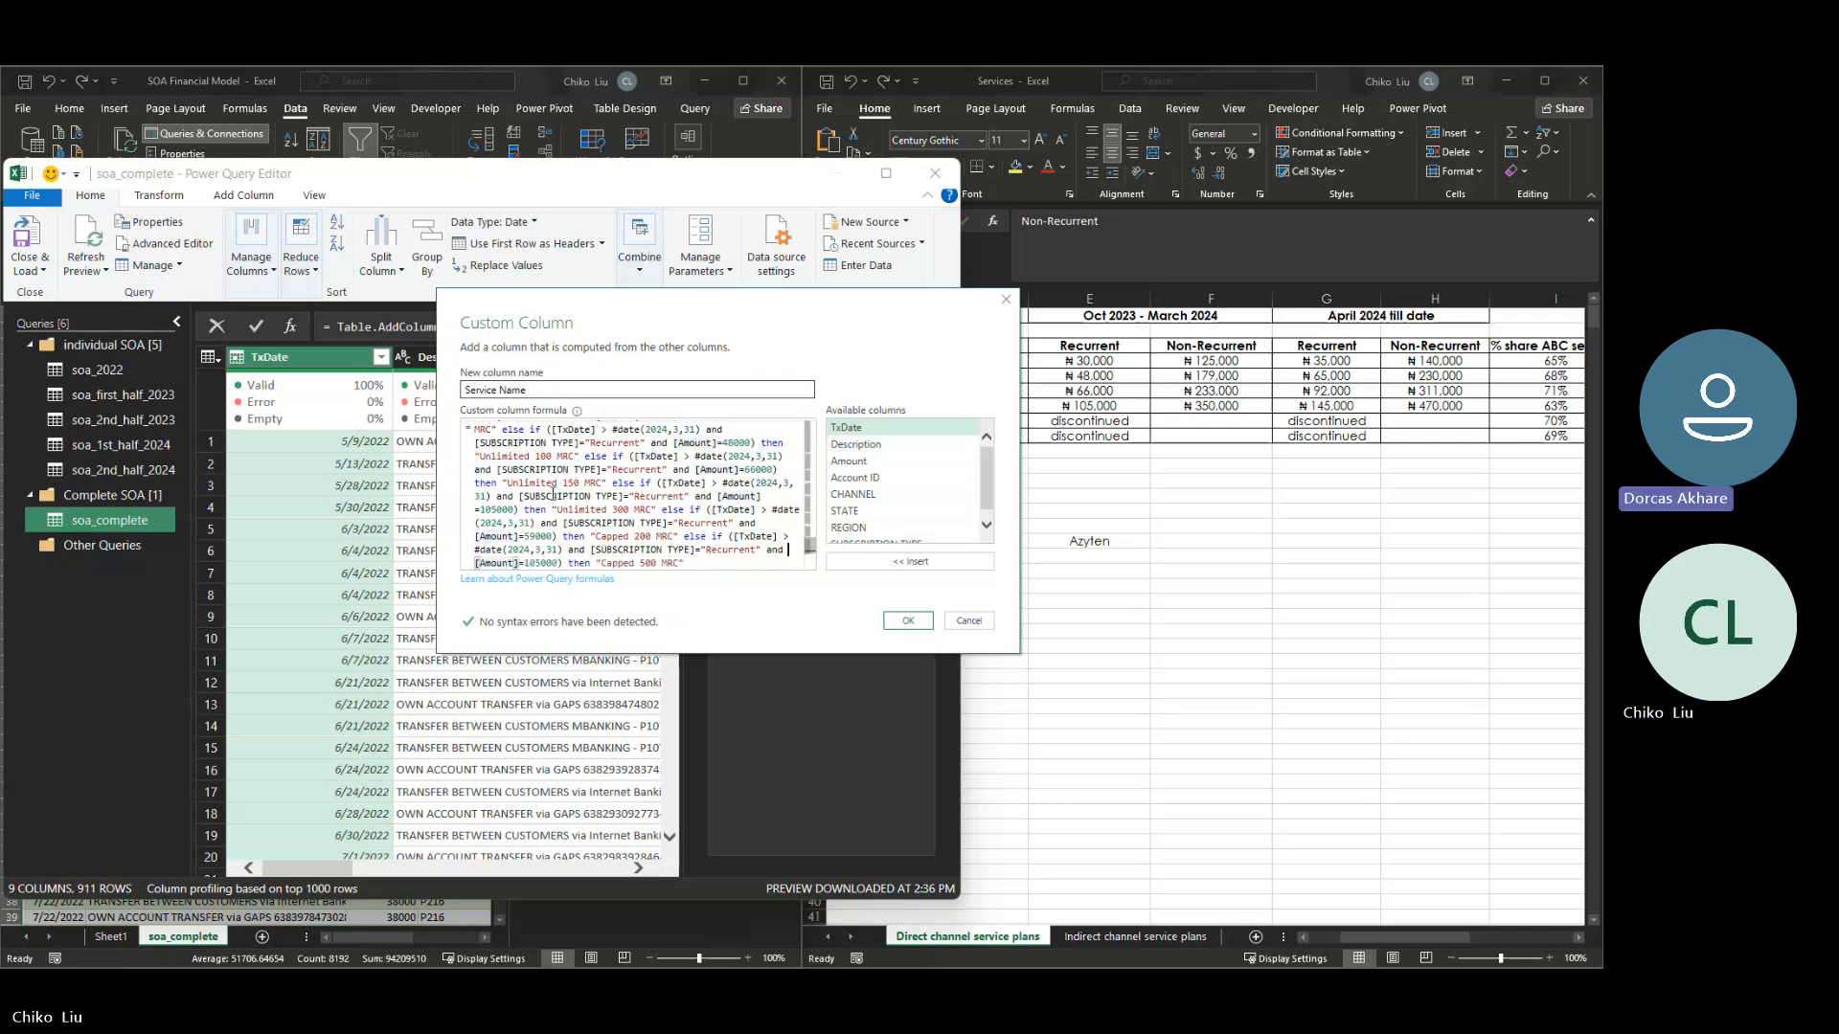
- Set the amounts in the April 2024 till date recurrent block to 35000 for Unlimited 50 MRC and 65000 for Unlimited 100 MRC
key("Up")
key("Up")
key("Up")
key("Up")
key("Up")
key("Up")
key("Up")
key("Up")
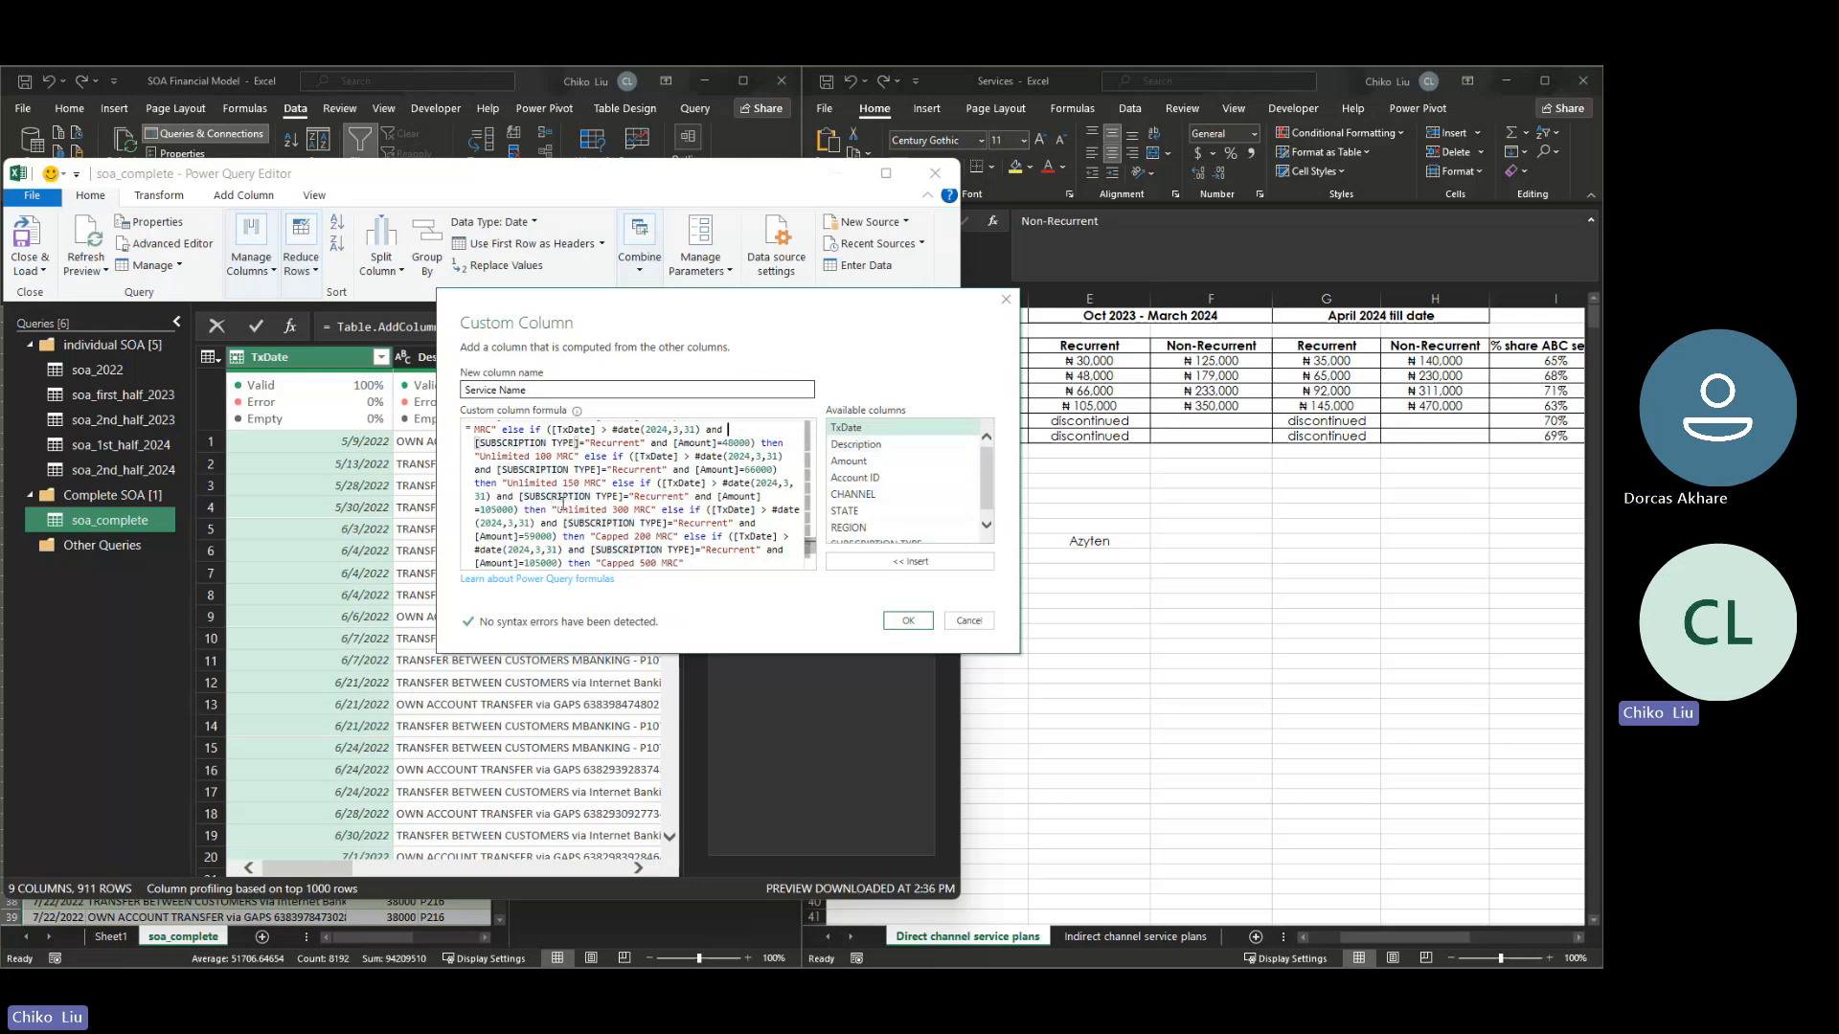
key("Up")
key("Up")
key("Up")
key("Up")
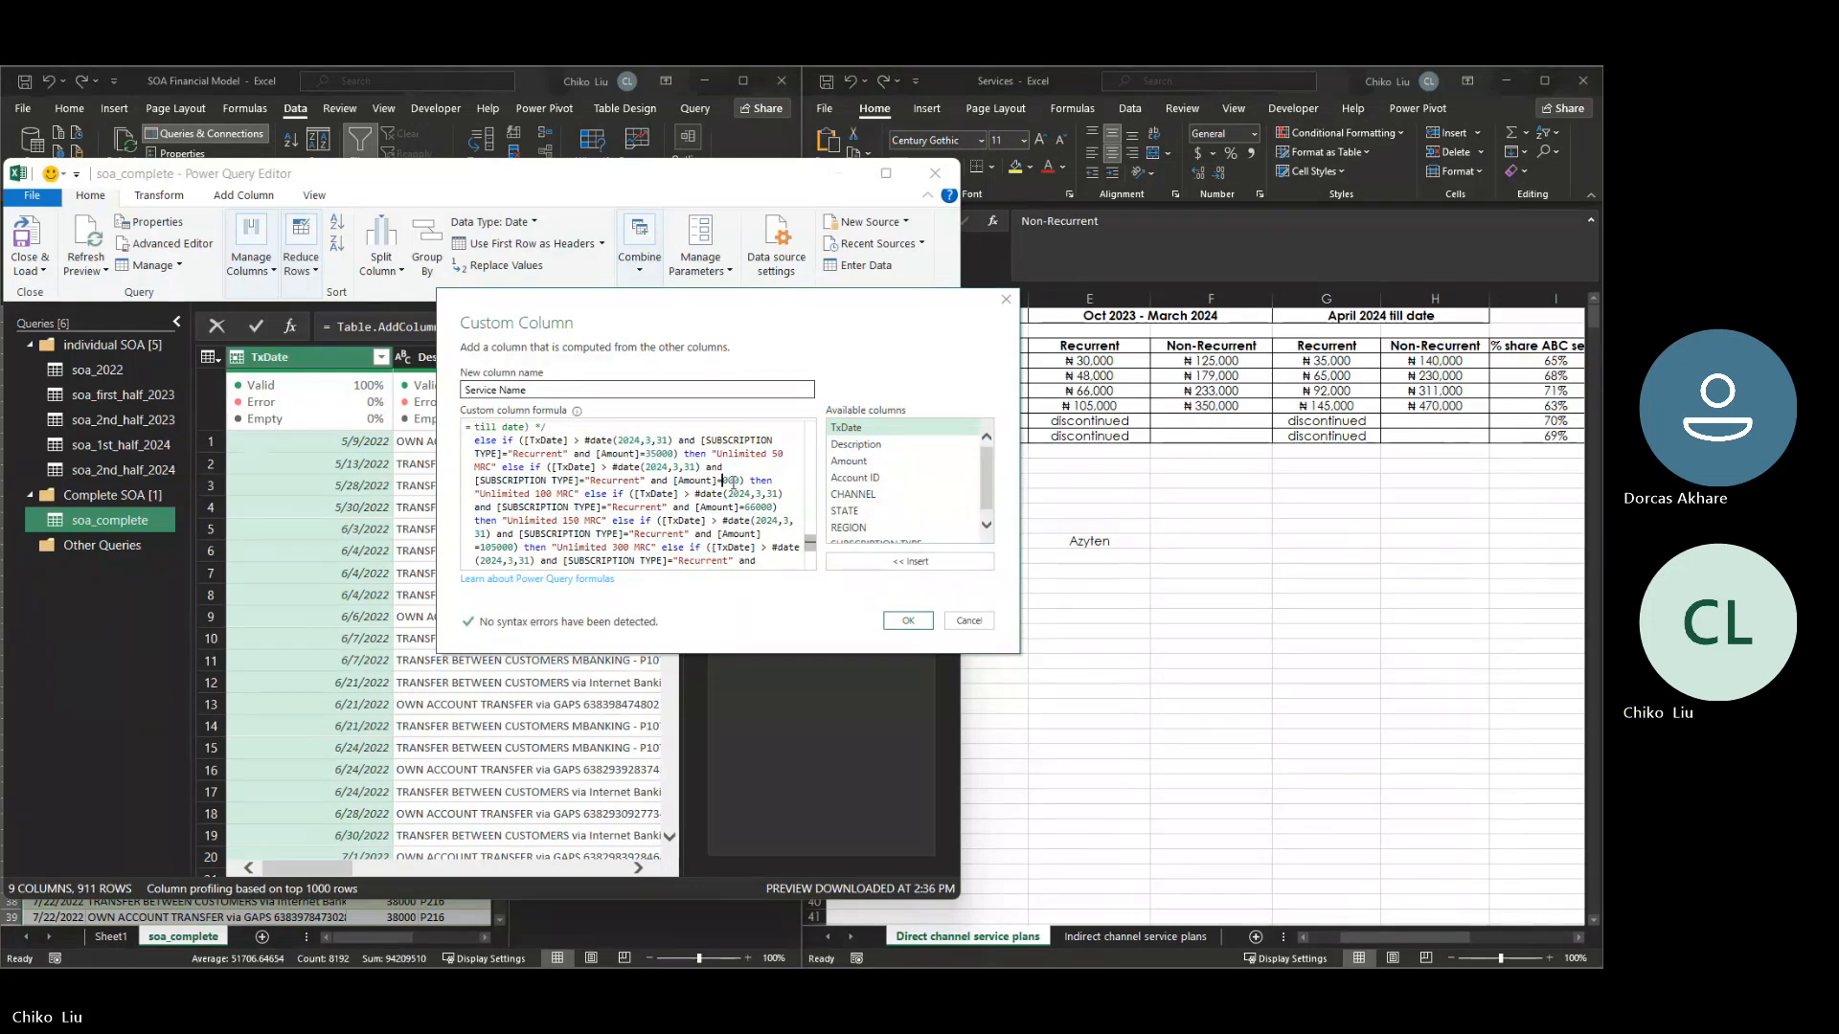
type("65")
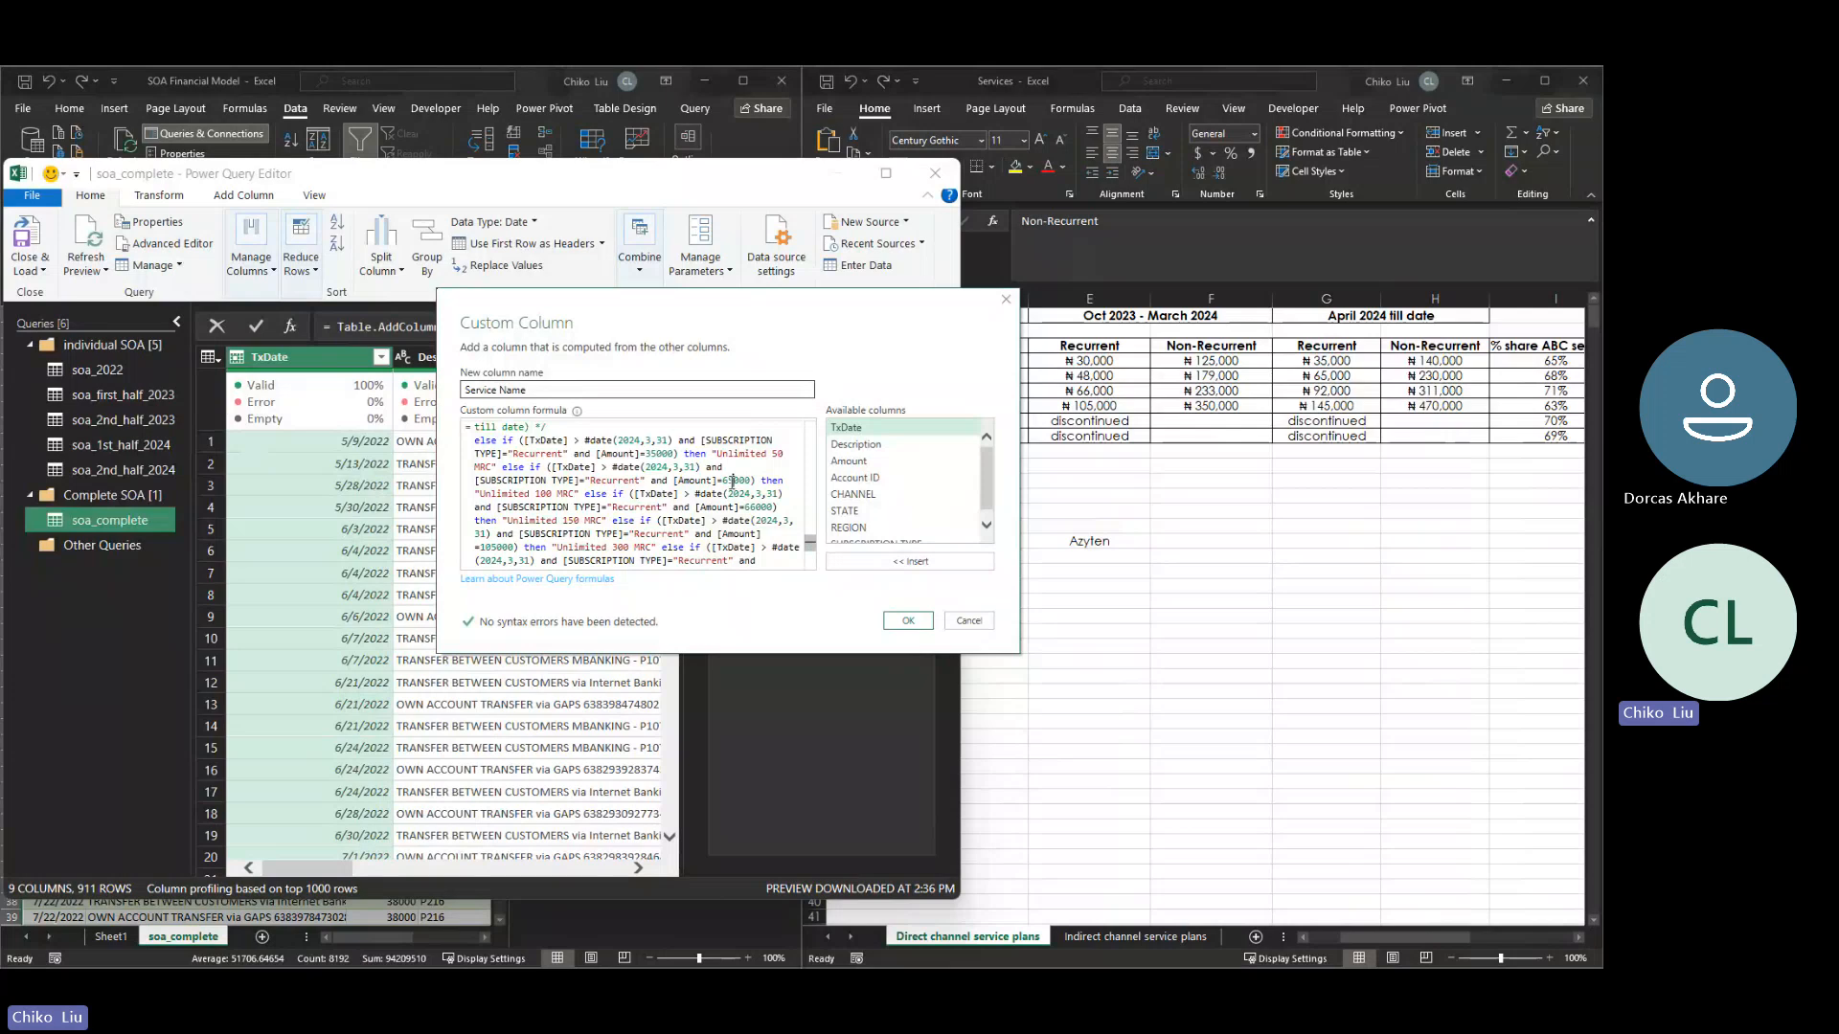
- Set the recurrent block's Unlimited 150 MRC amount to 92000 and Unlimited 300 MRC amount to 145000, and apply the formula
left_click(757, 508)
key("BackSpace")
key("BackSpace")
type("92")
left_click(492, 546)
key("BackSpace")
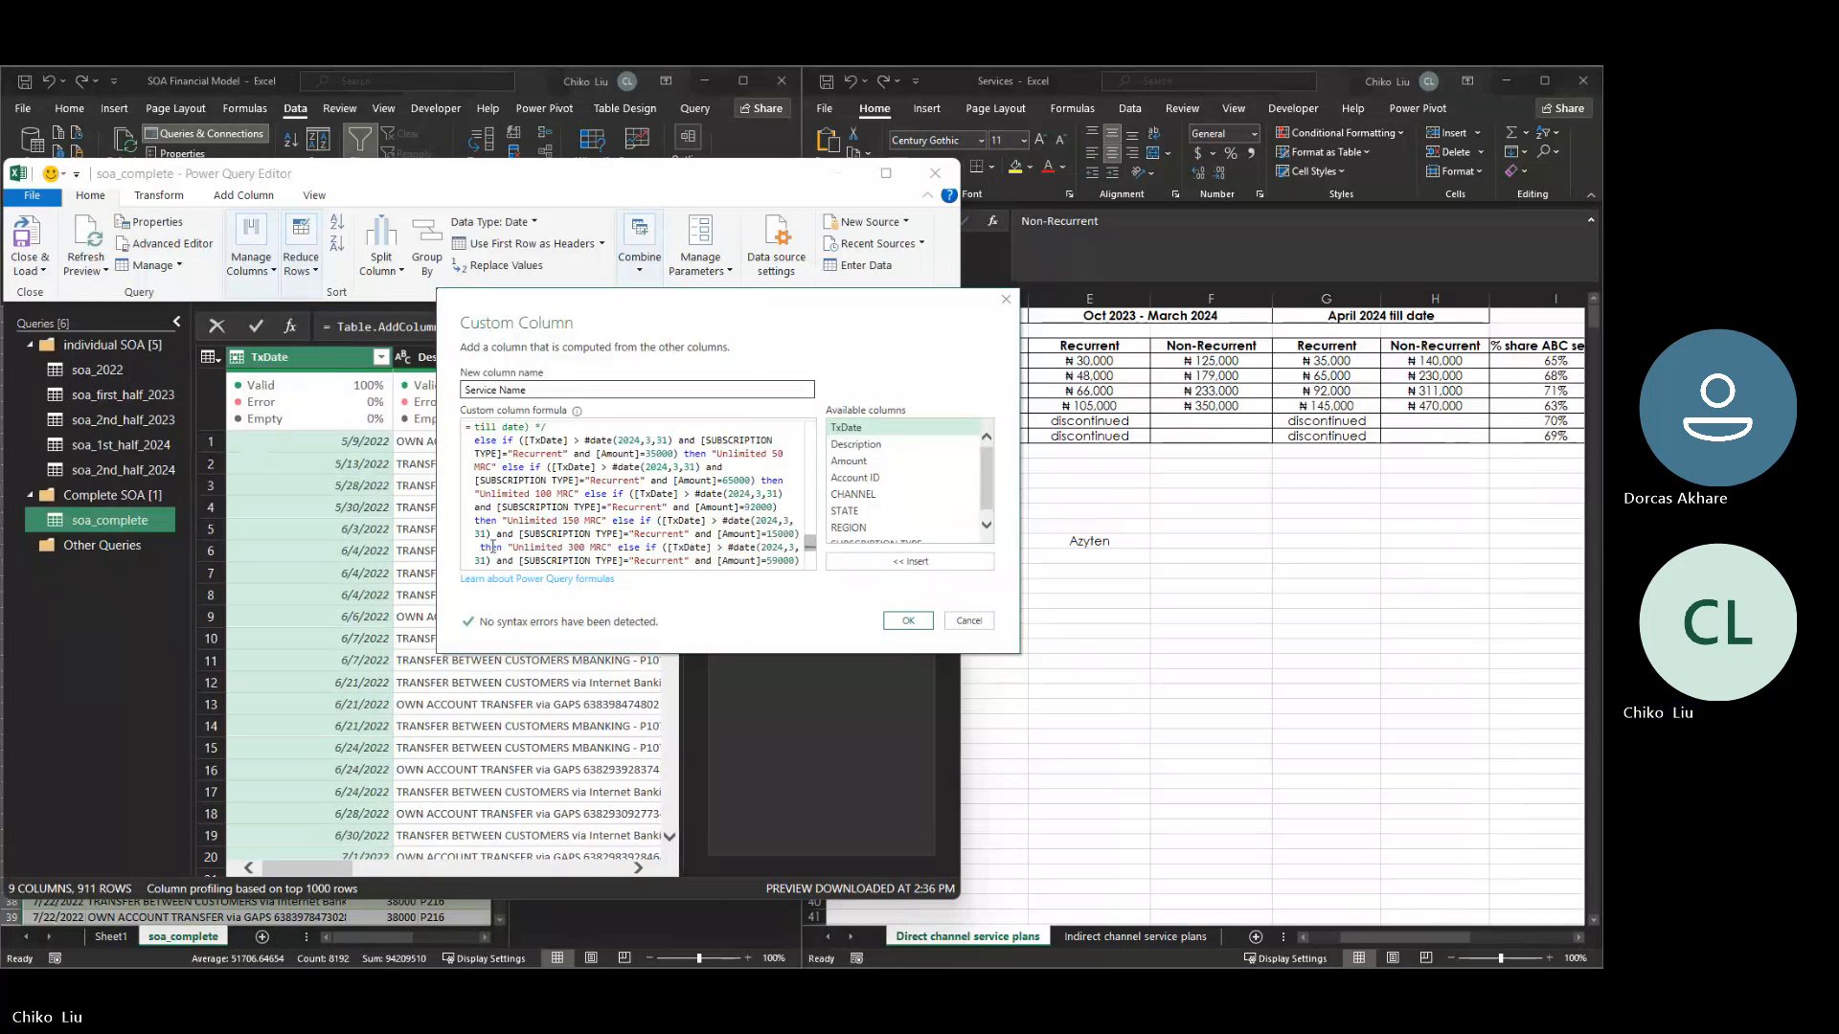
type("4")
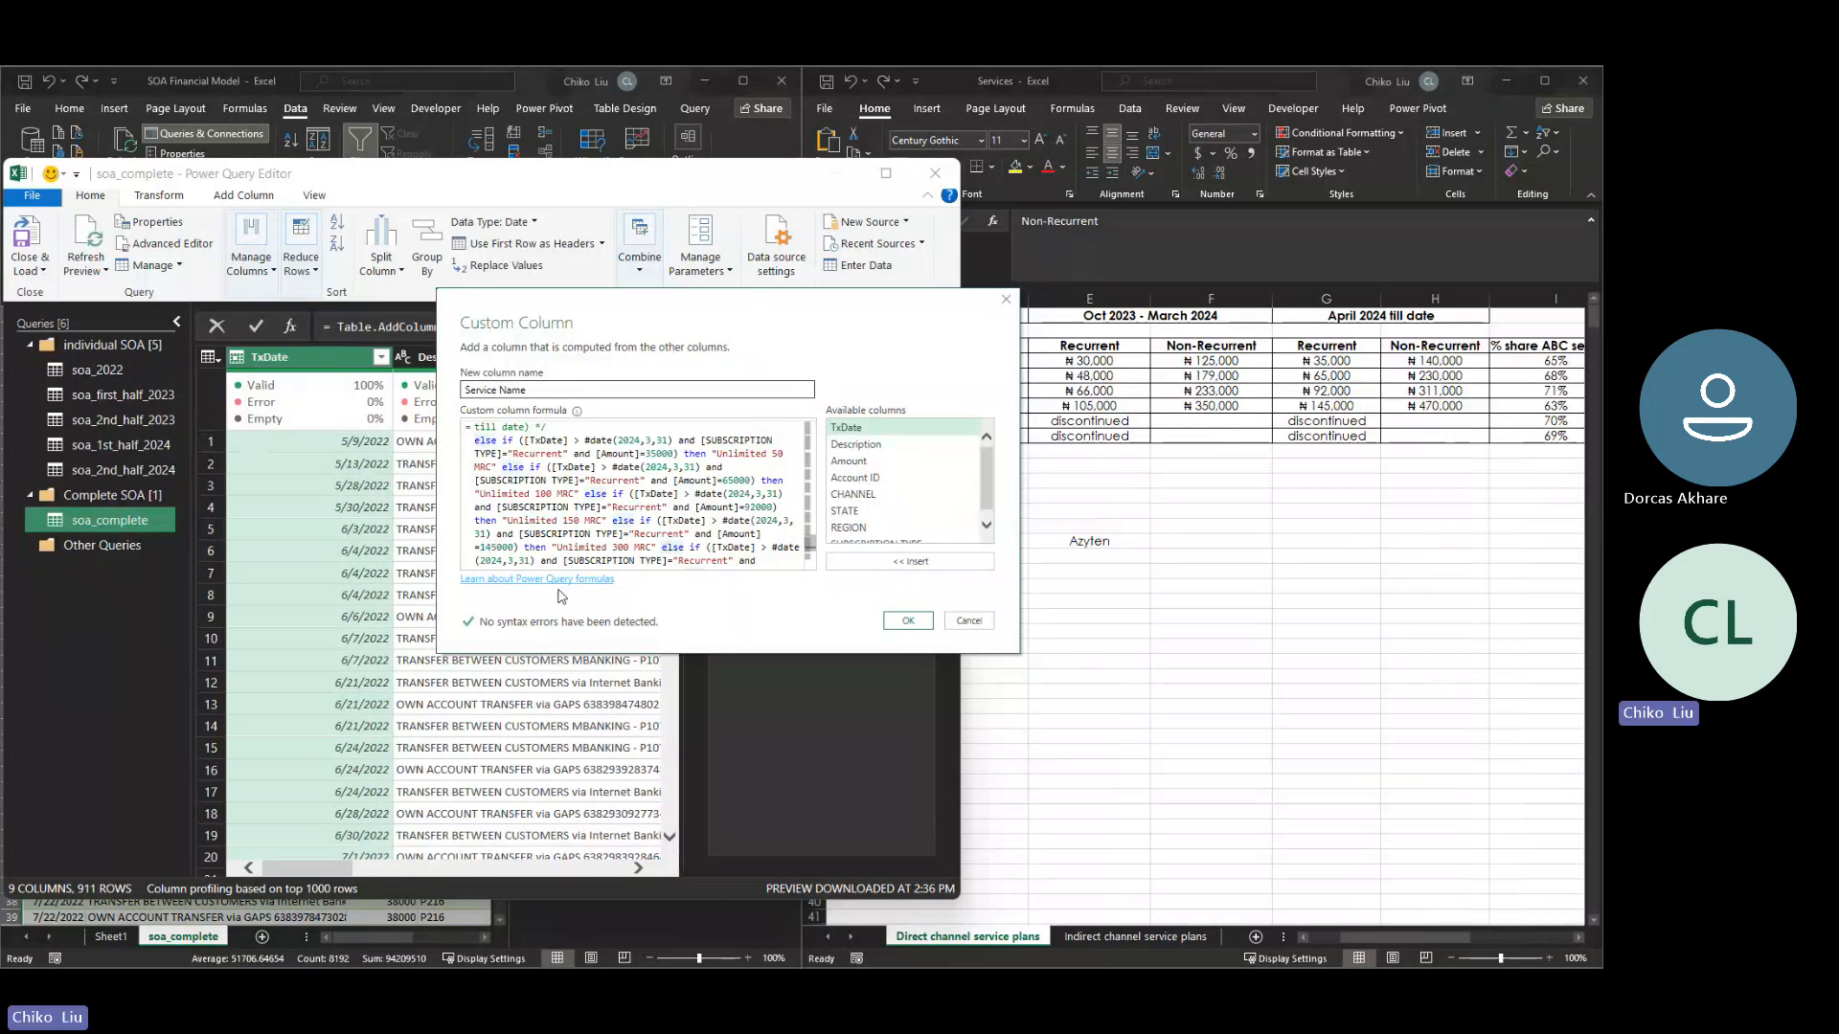
left_click(912, 620)
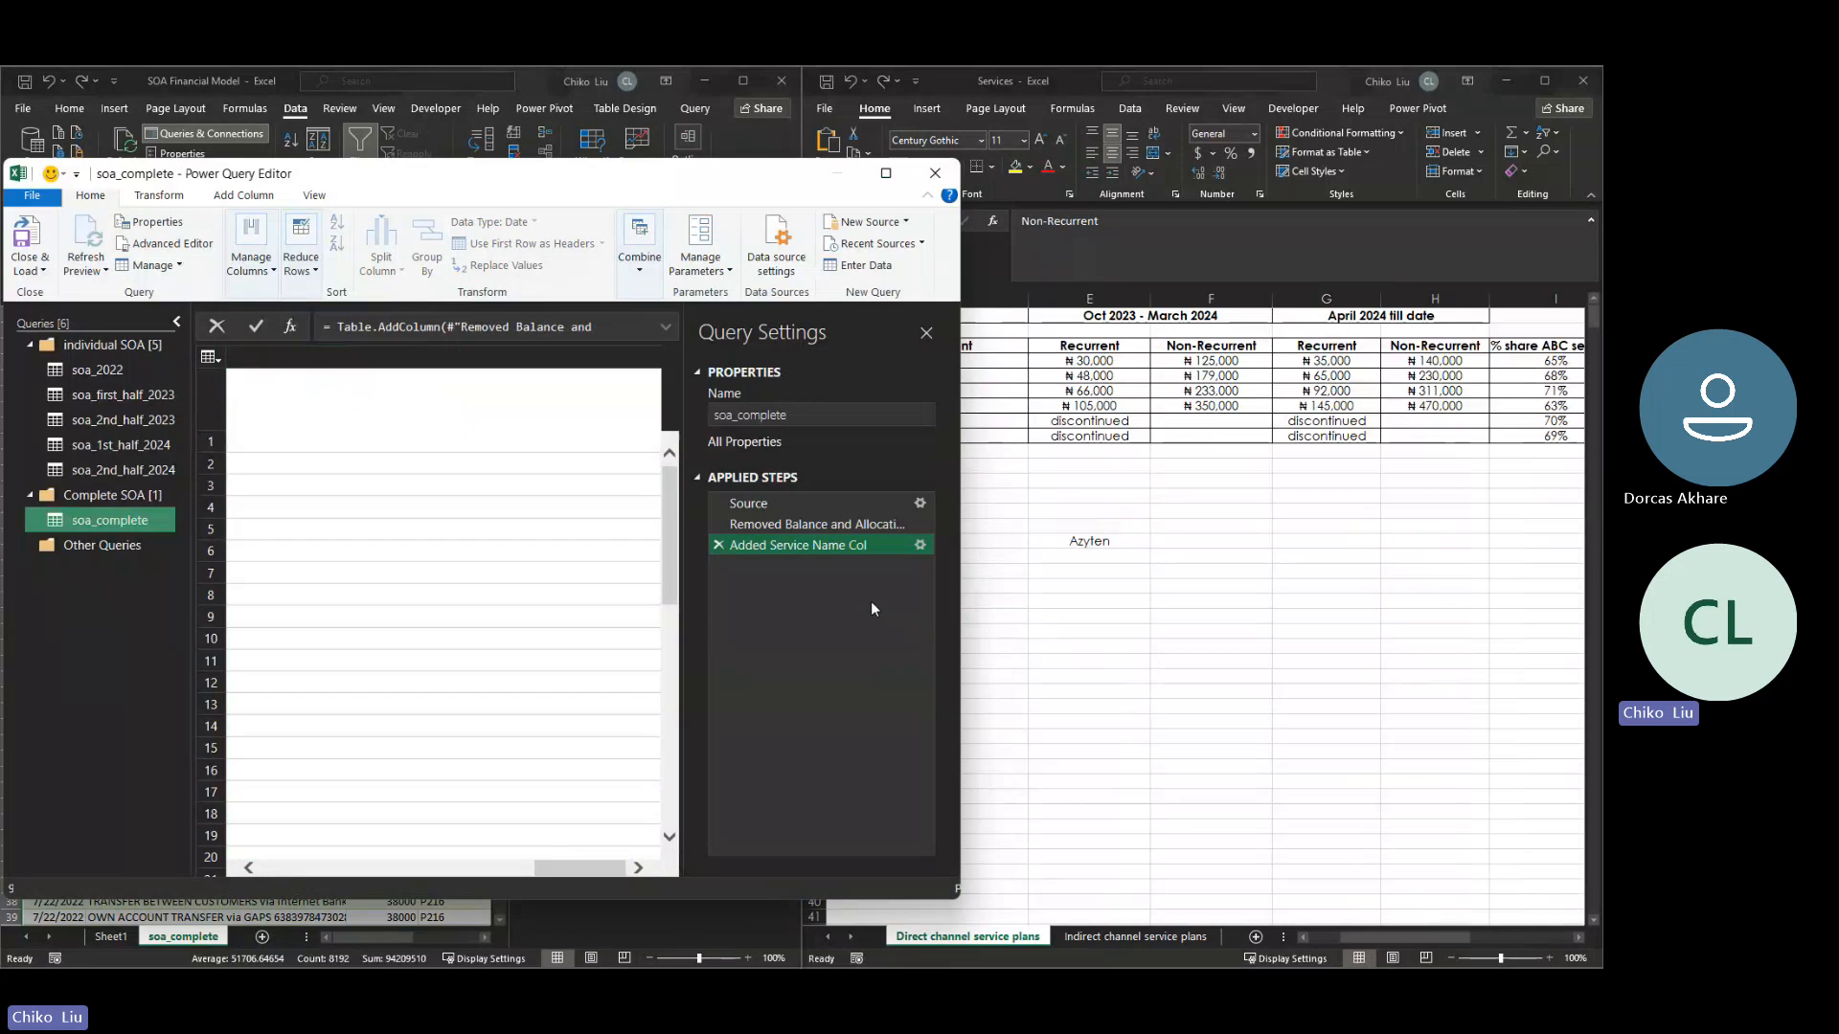
- Maximize the query editor and examine the distinct values in the Service Name column's filter list
left_click(885, 176)
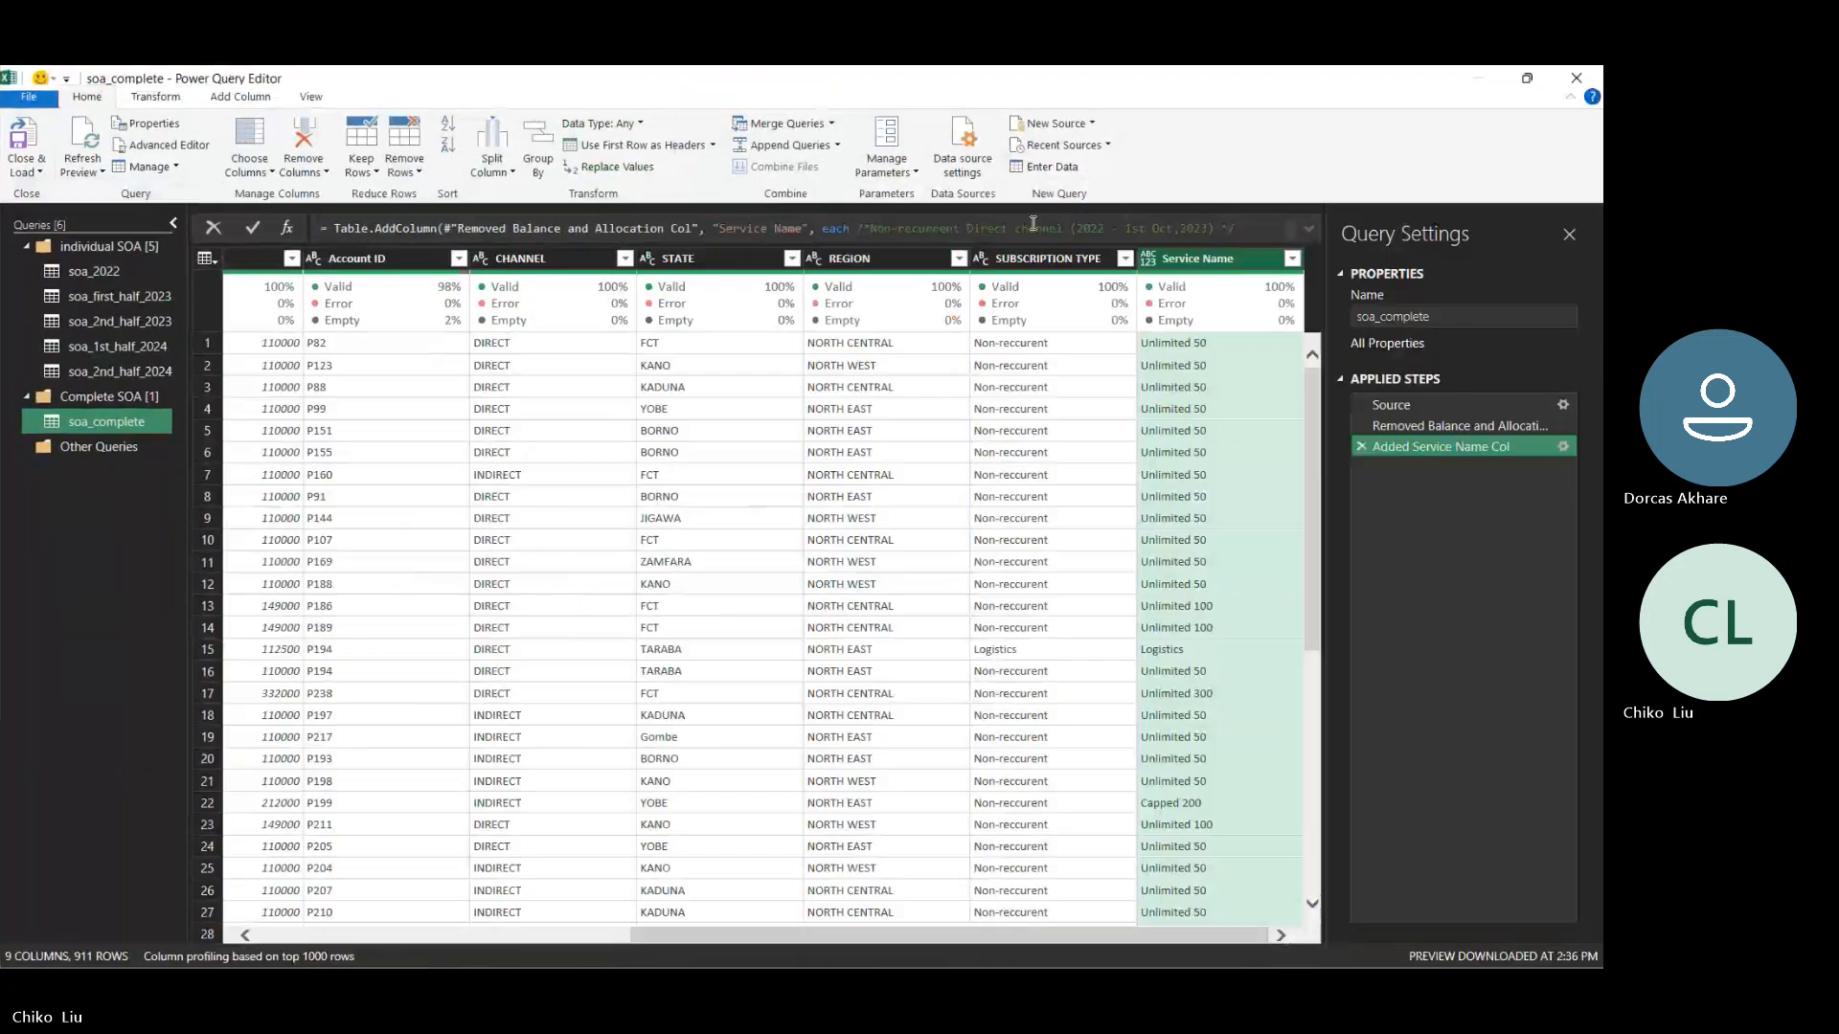
left_click(1292, 259)
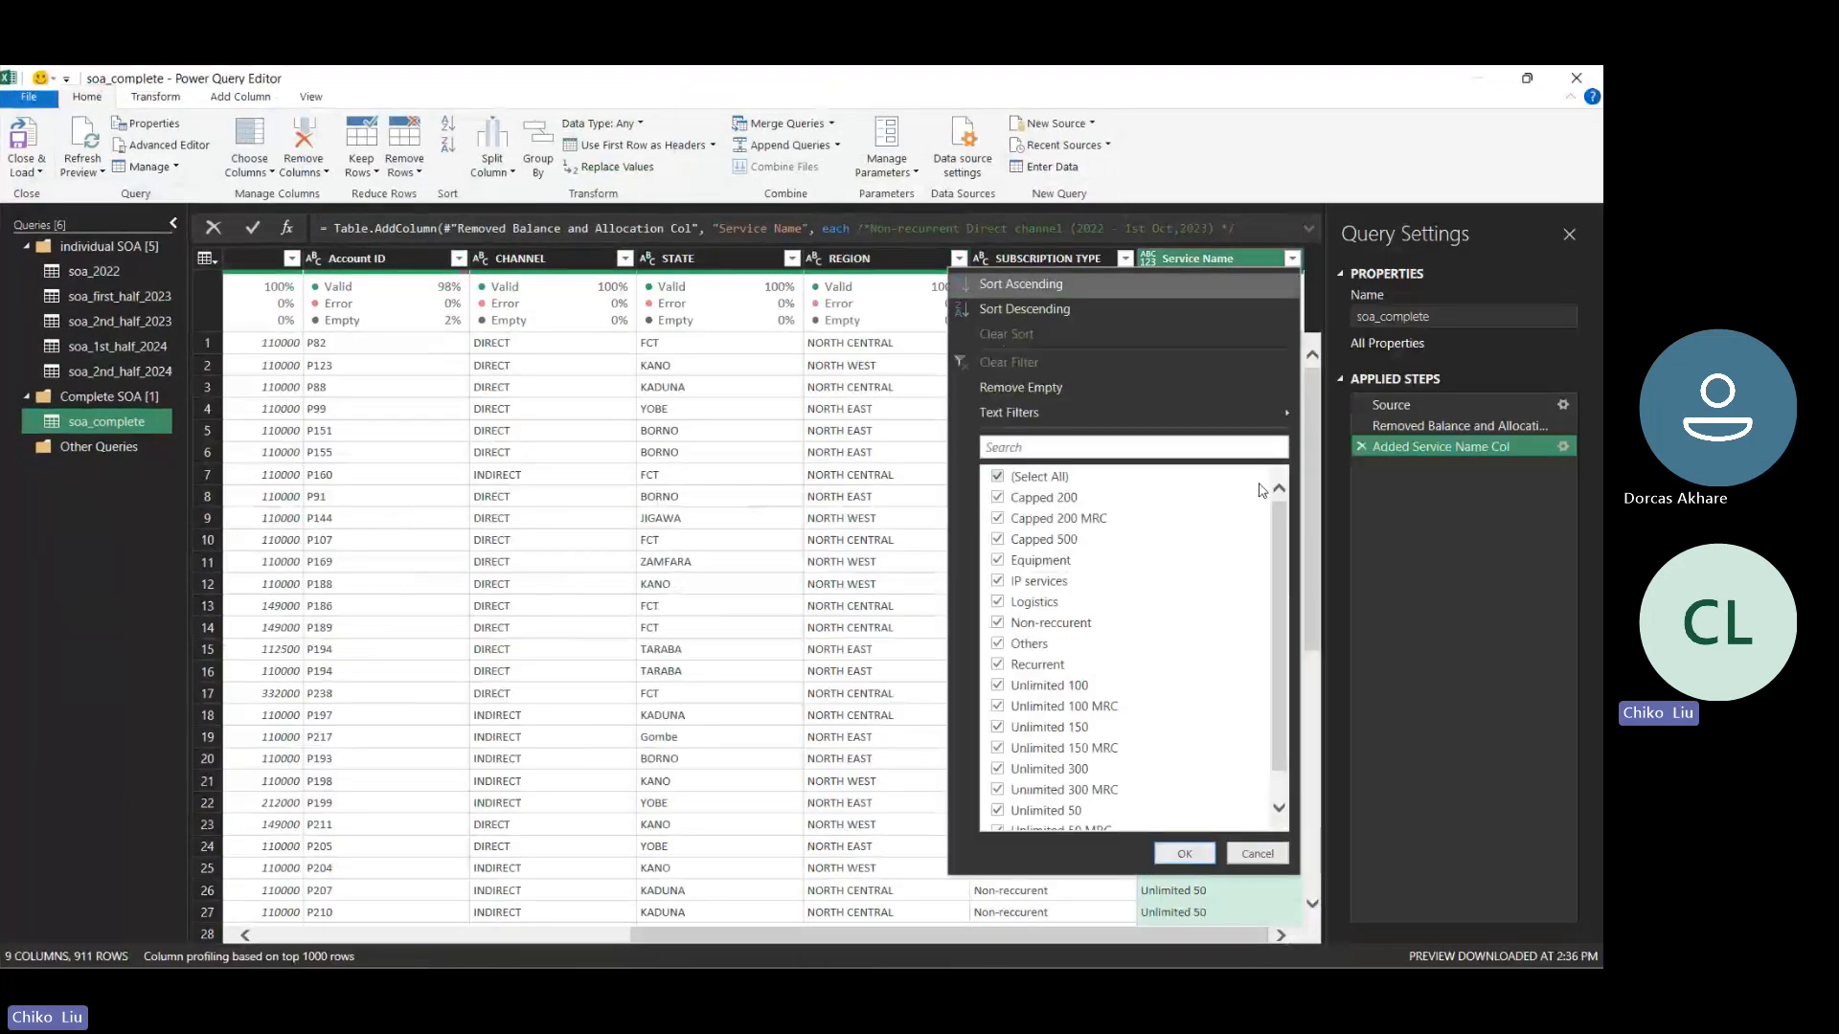
scroll(1277, 507, "down", 1)
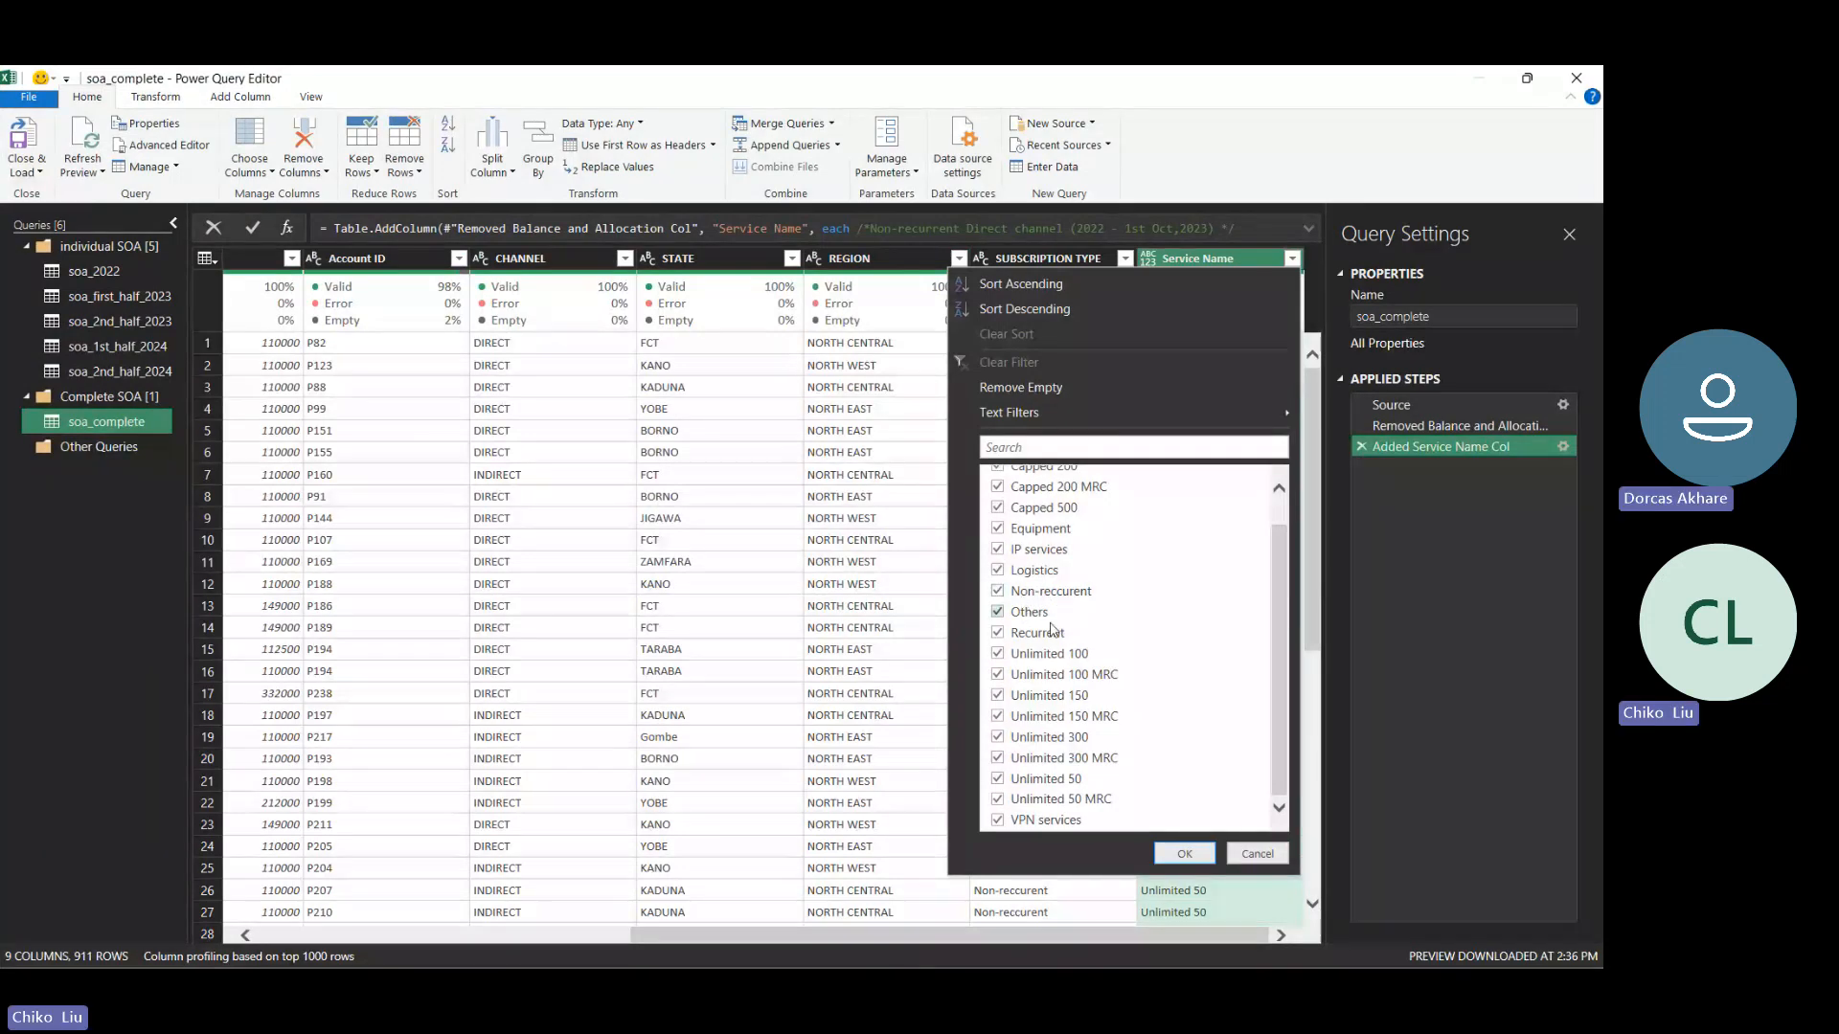
- Filter the Service Name column to only the Non-reccurent, Others and Recurrent values
scroll(1278, 574, "up", 1)
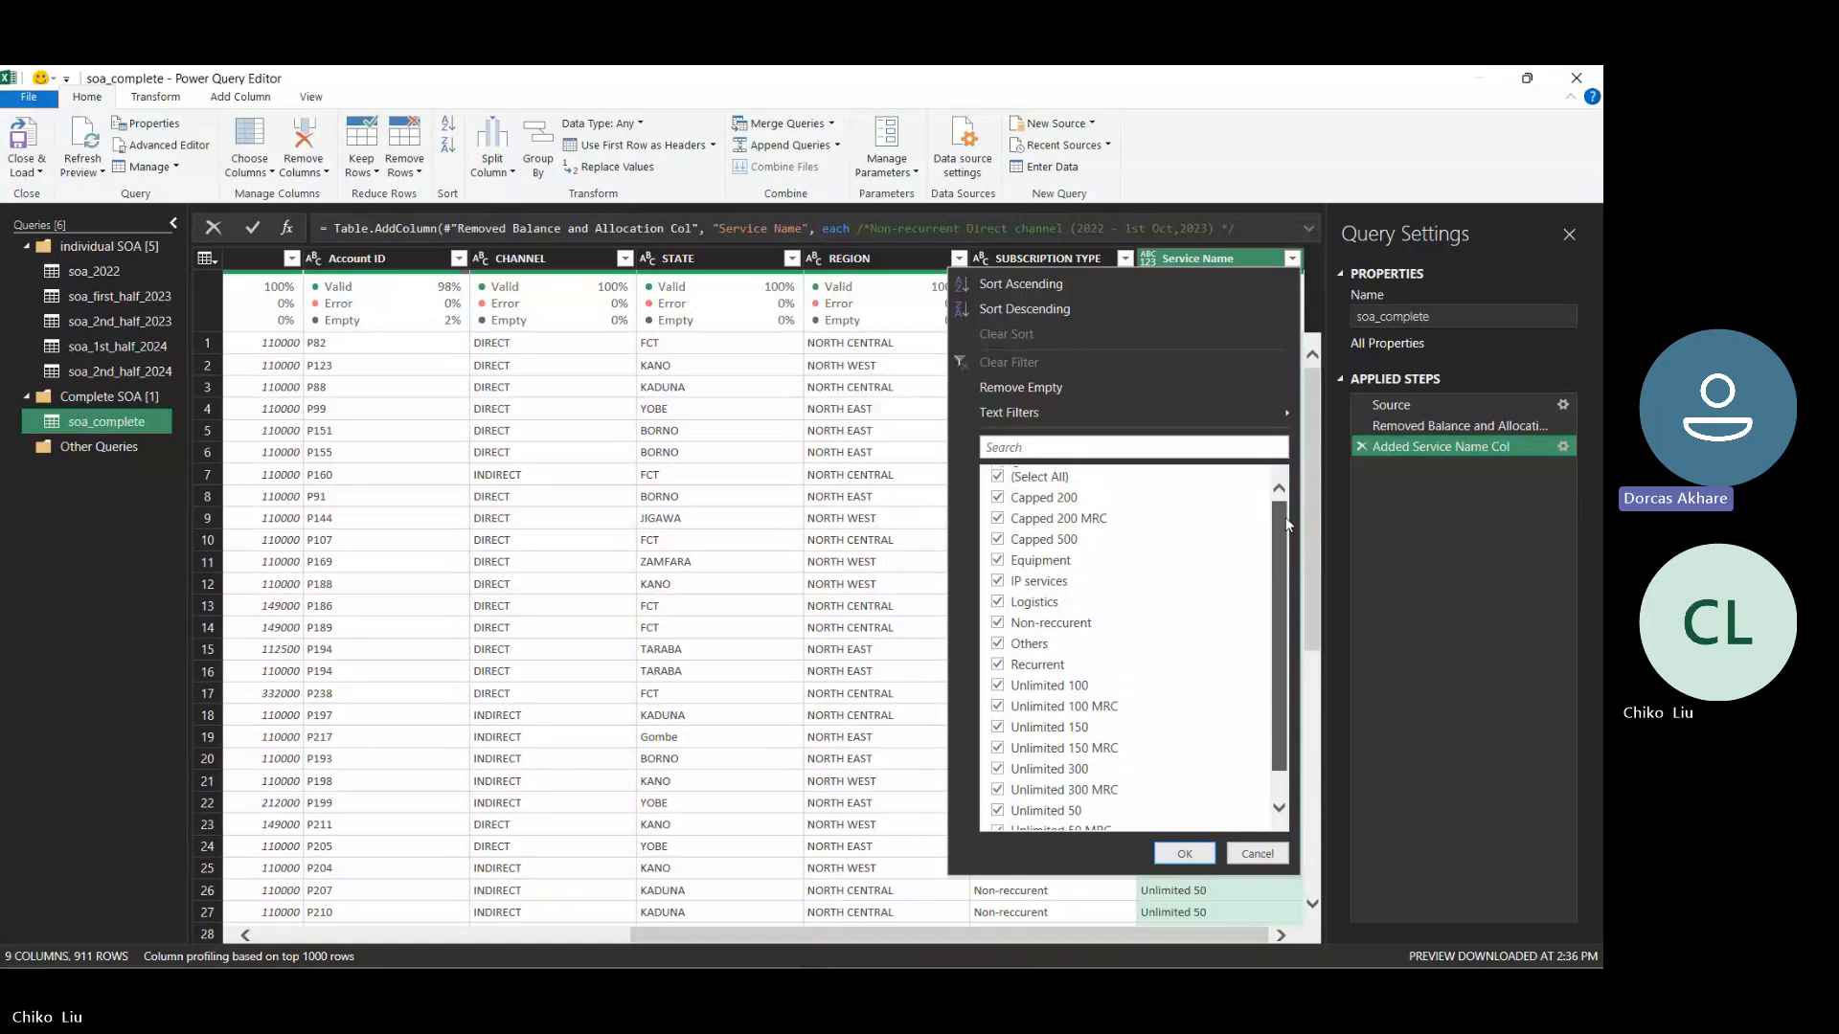
left_click(1000, 479)
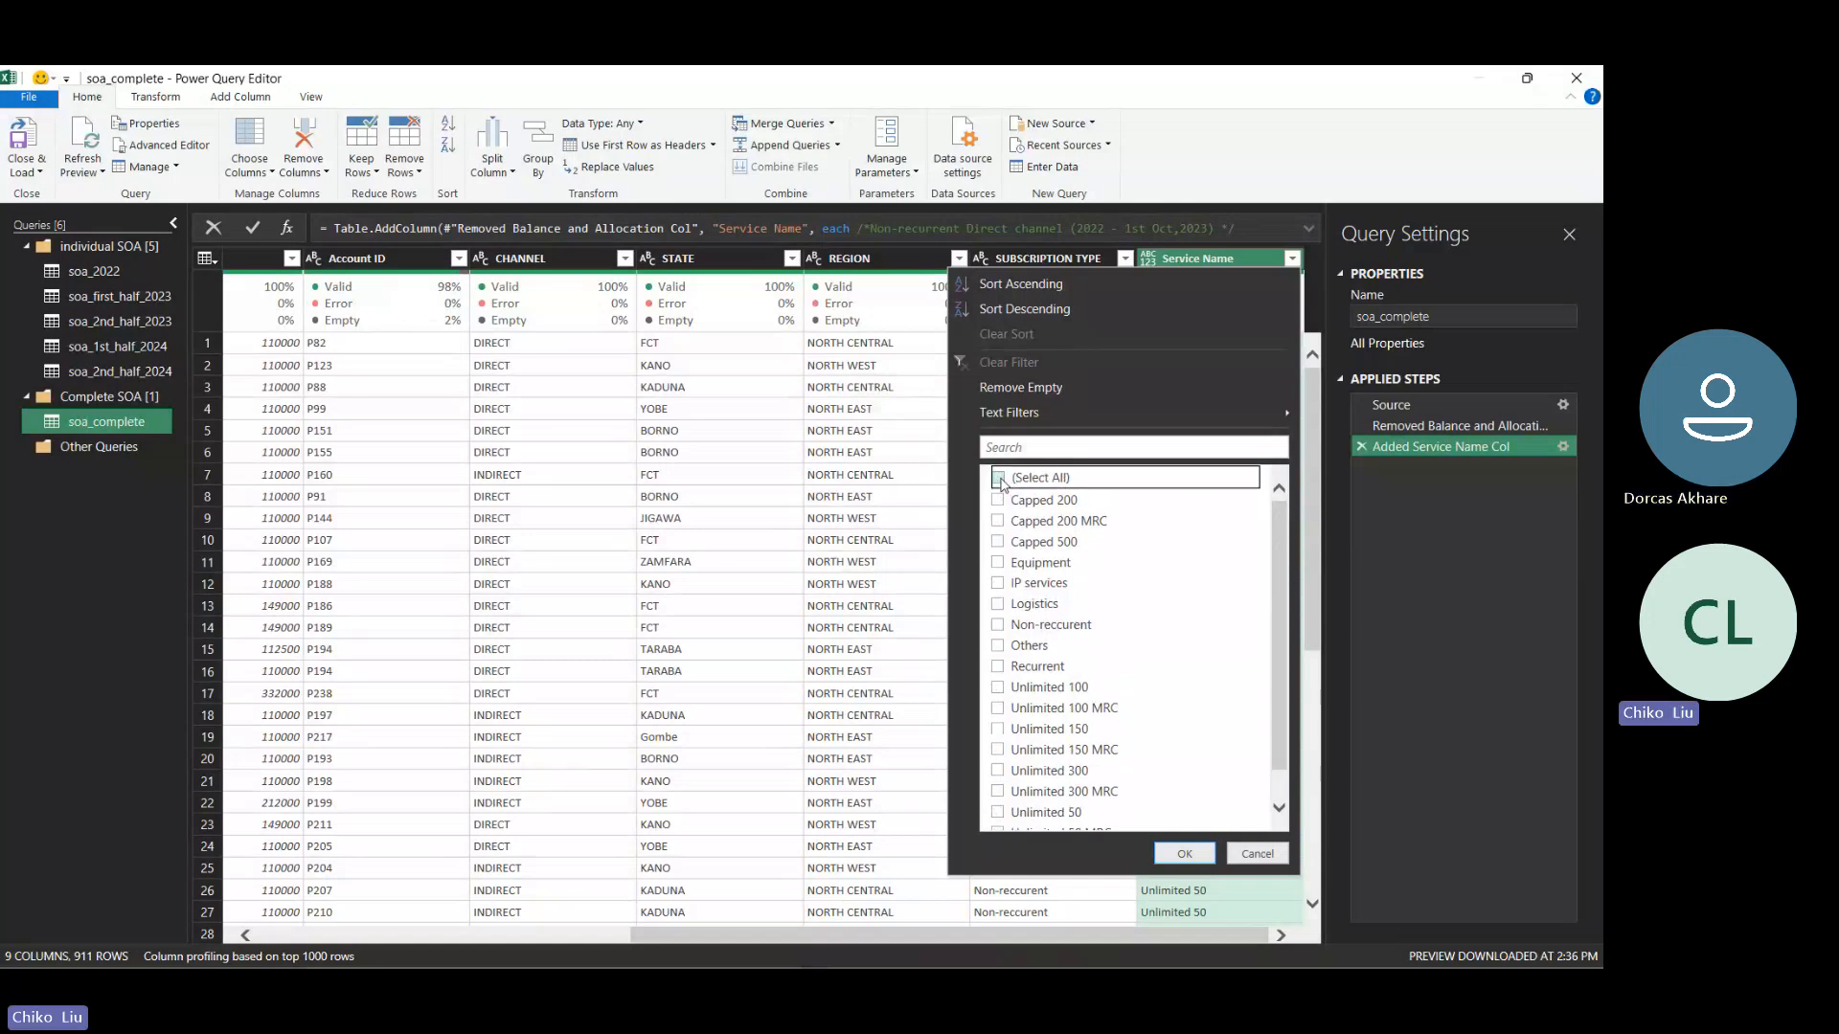
left_click(999, 625)
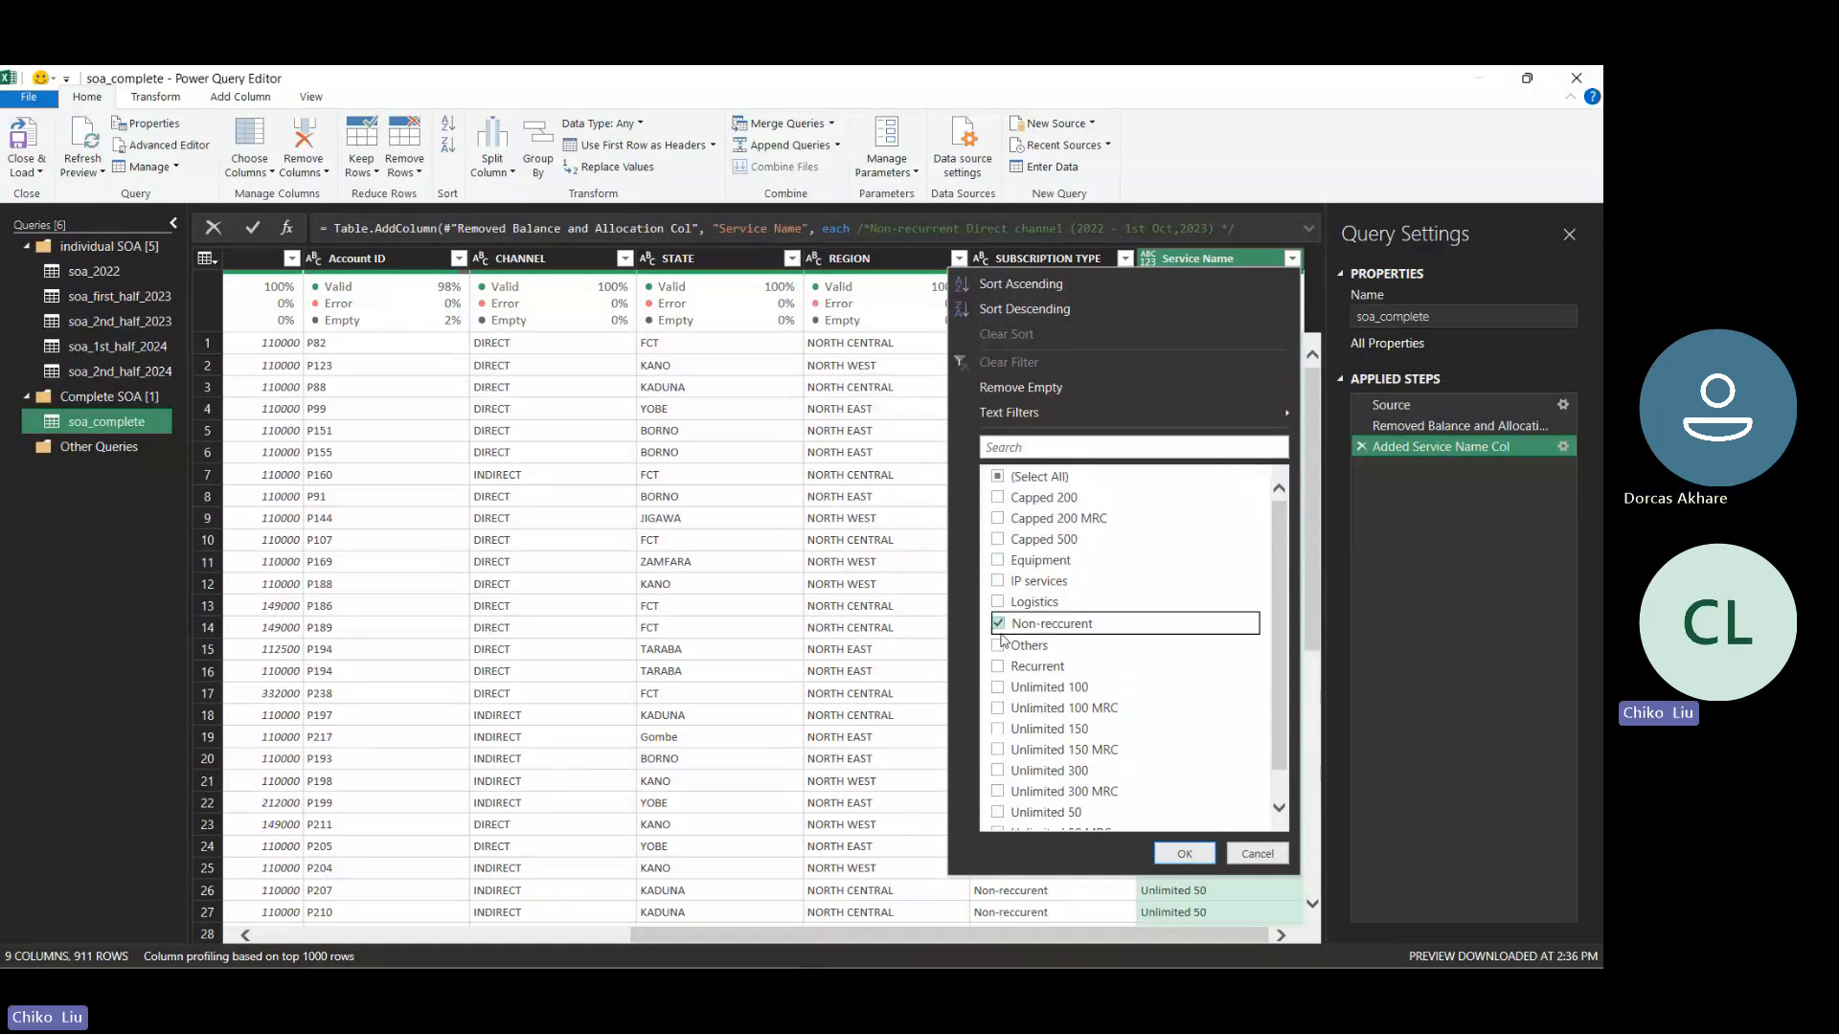
left_click(998, 645)
left_click(997, 667)
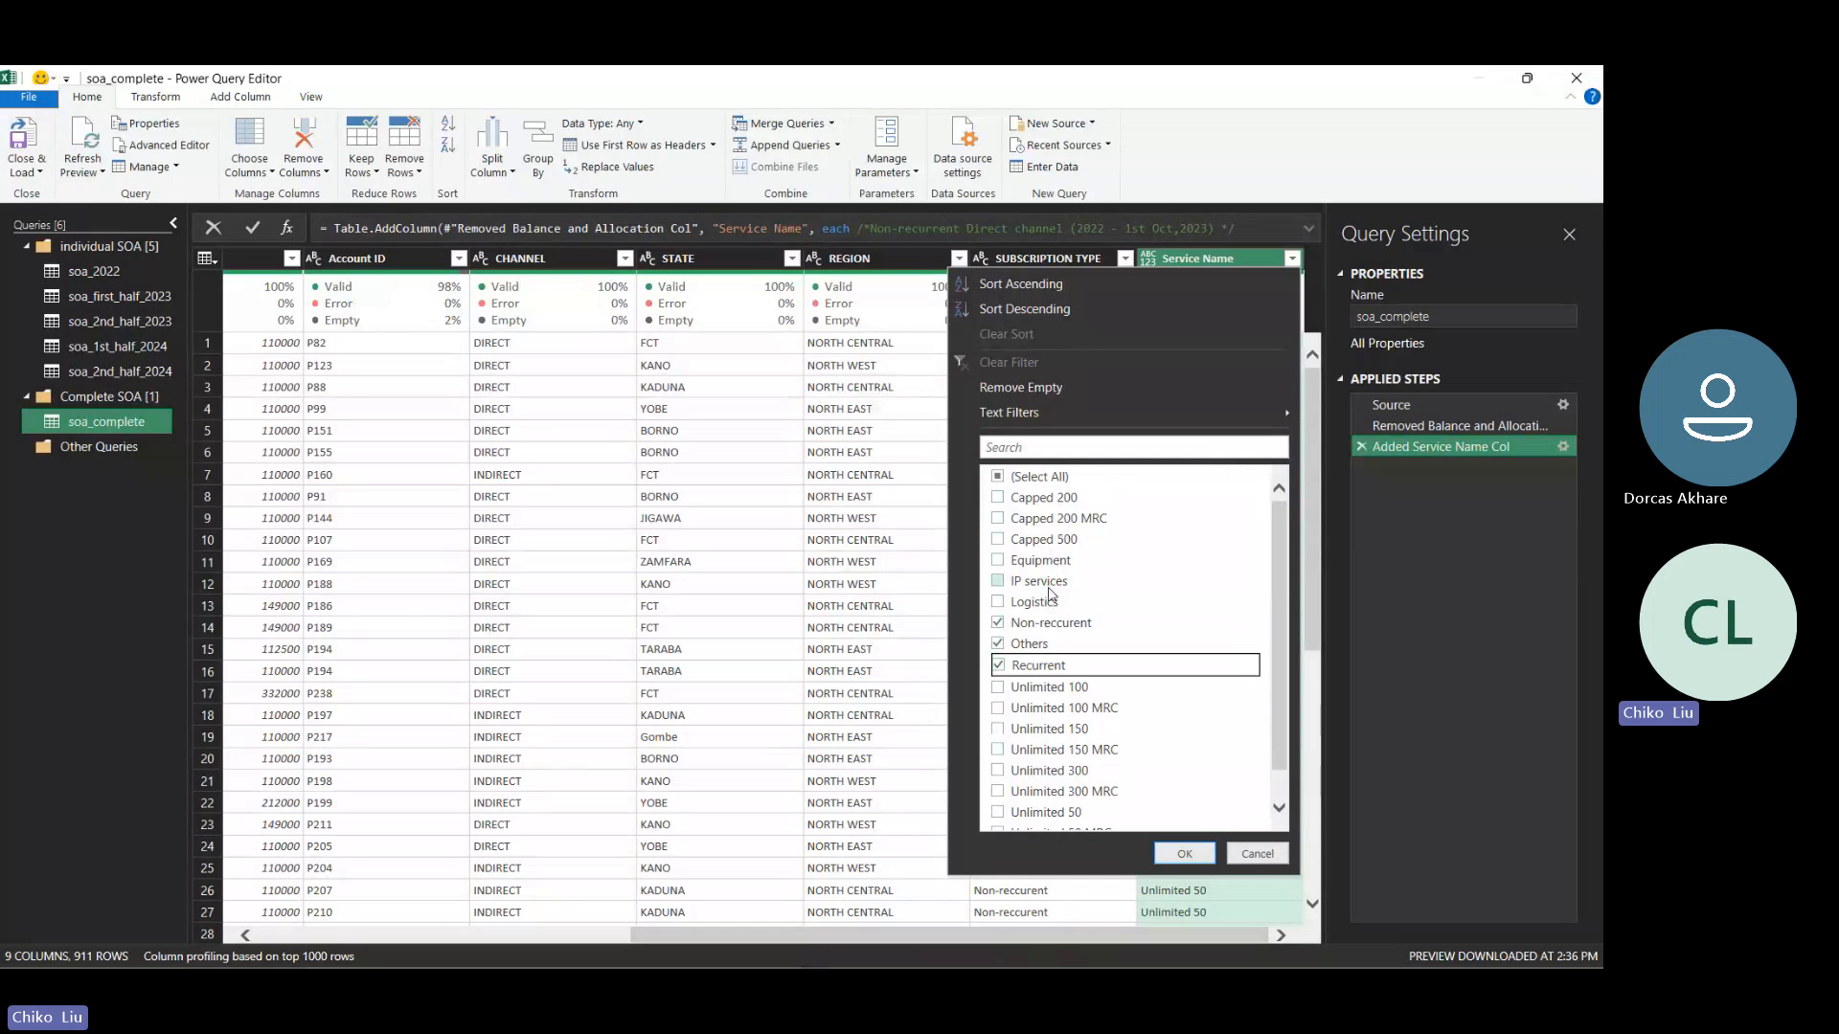
left_click_drag(1280, 661, 1288, 707)
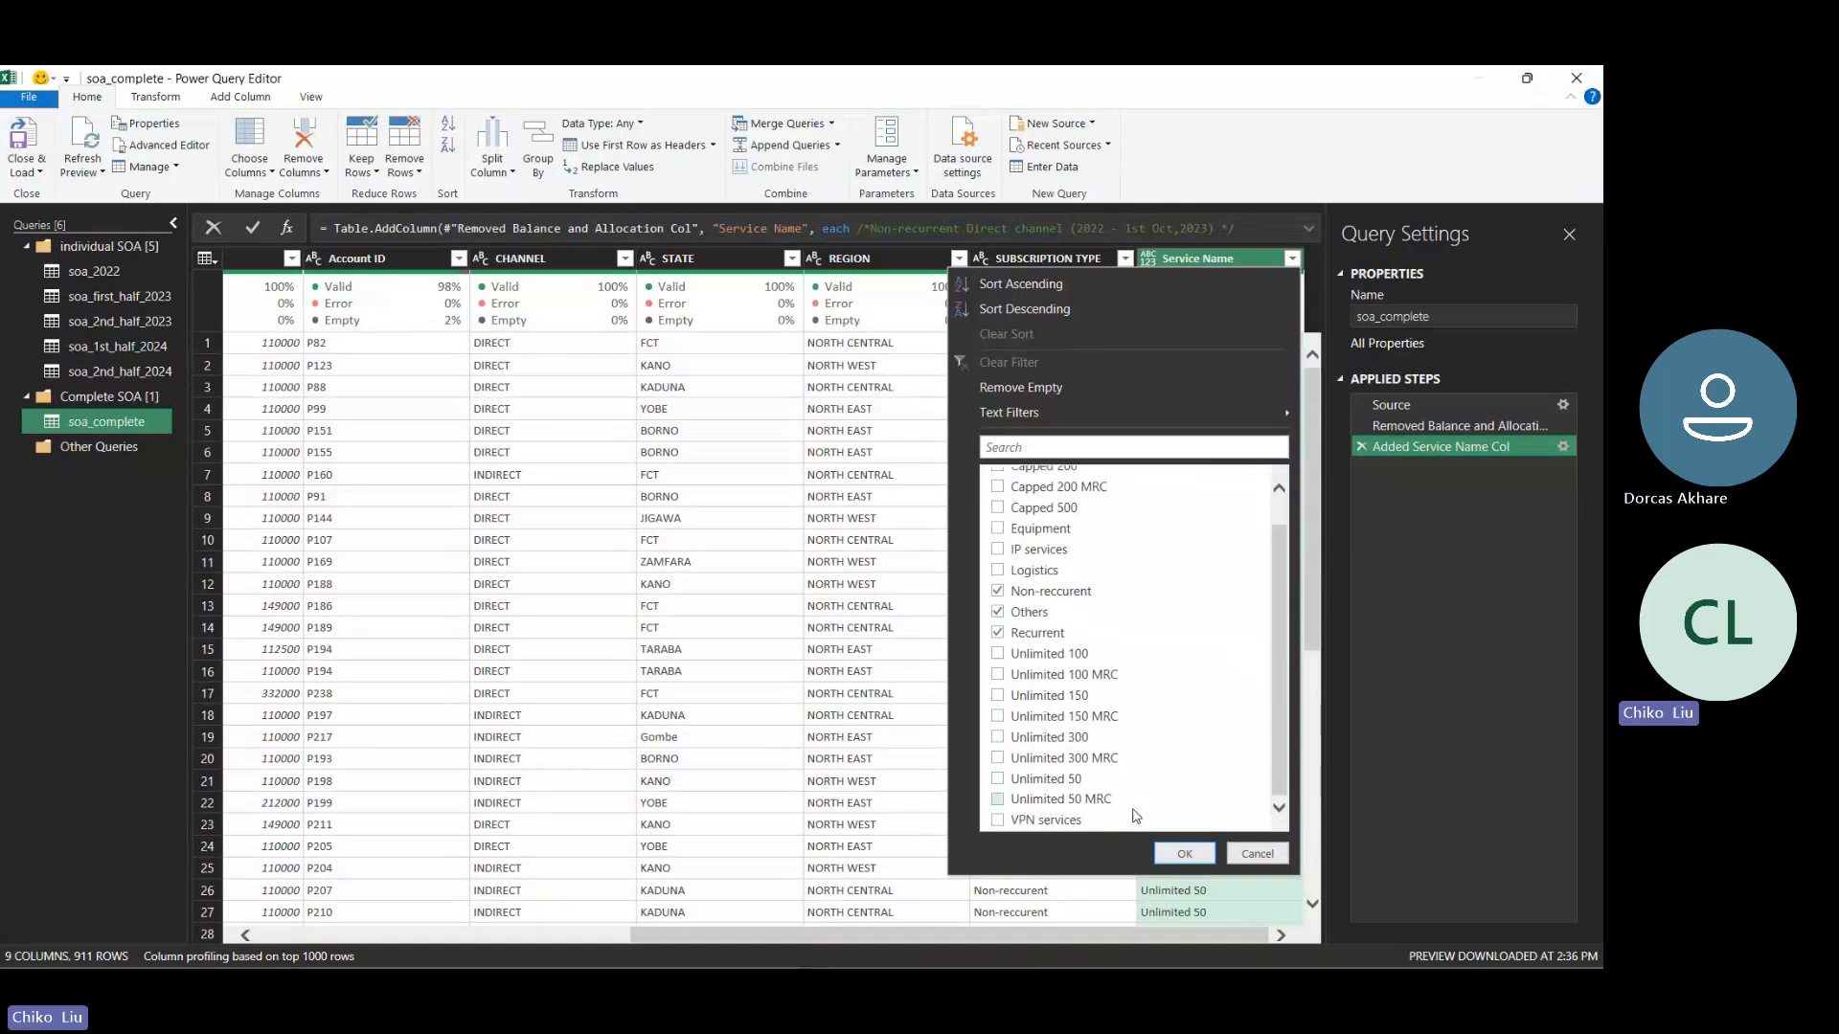
left_click(1169, 848)
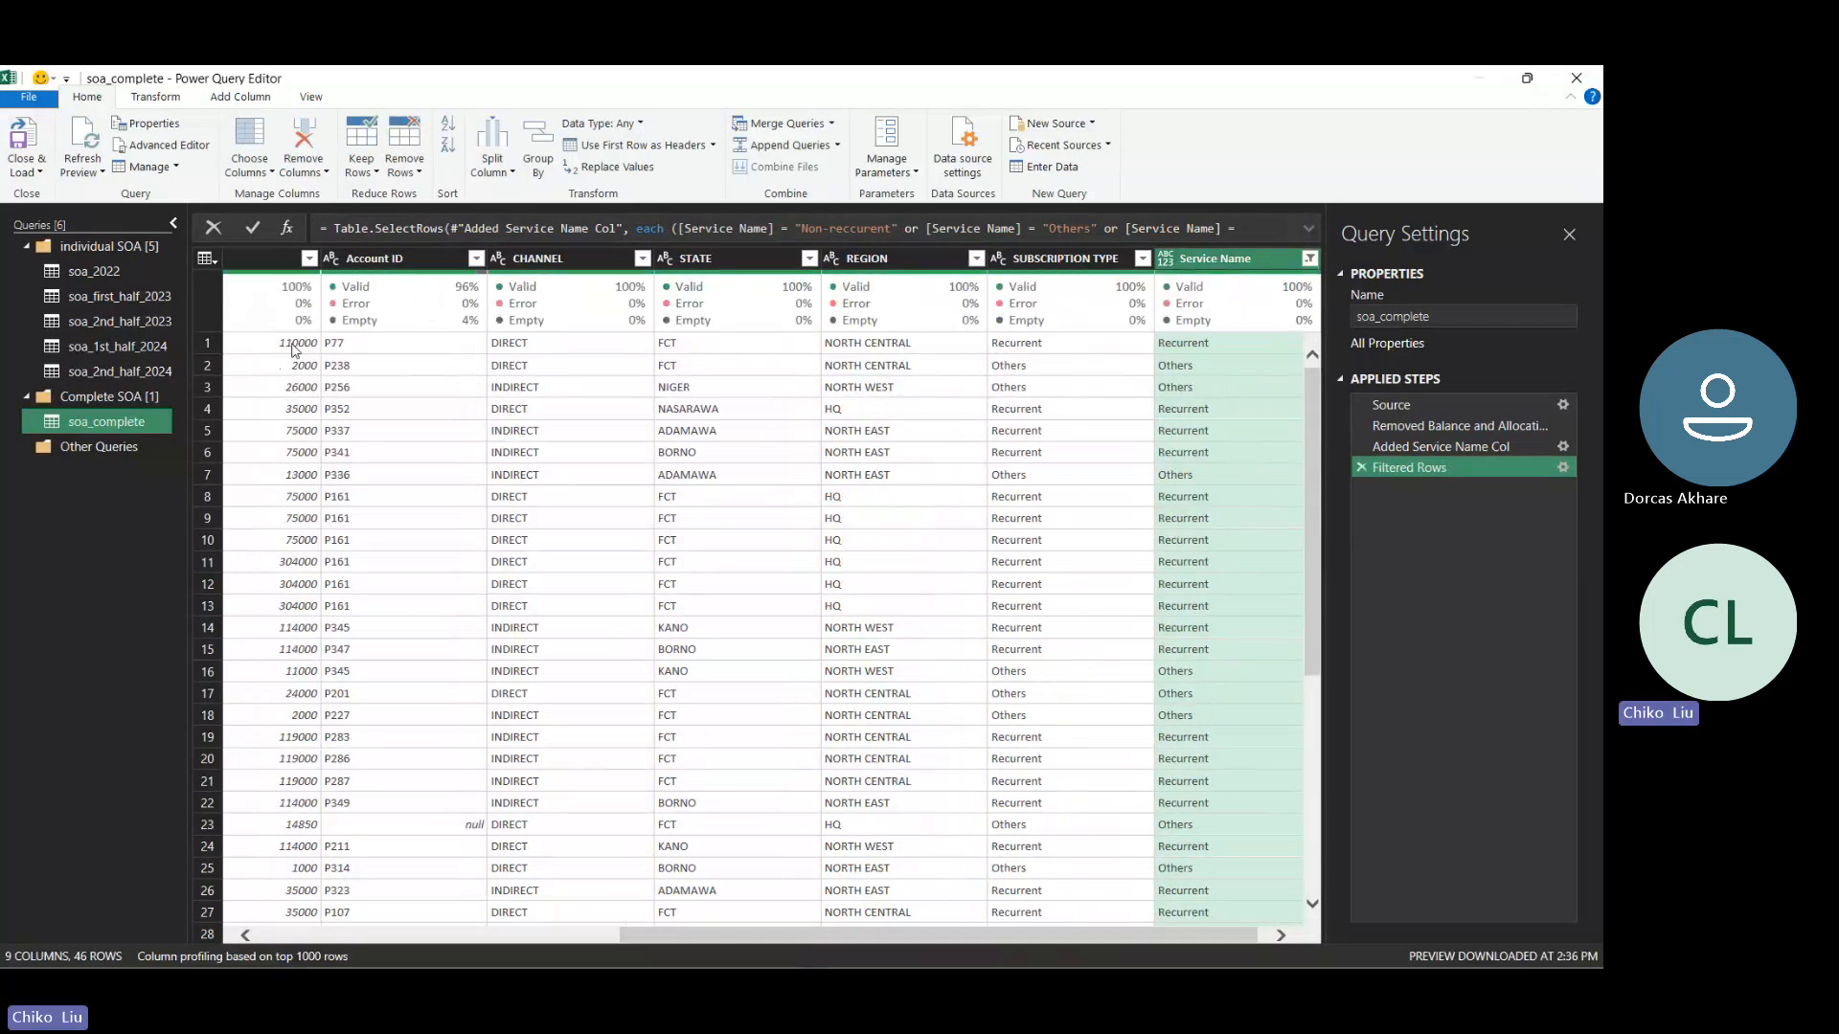
mouse_move(1315, 573)
left_mouse_down()
mouse_move(1303, 707)
mouse_move(1303, 562)
left_mouse_up()
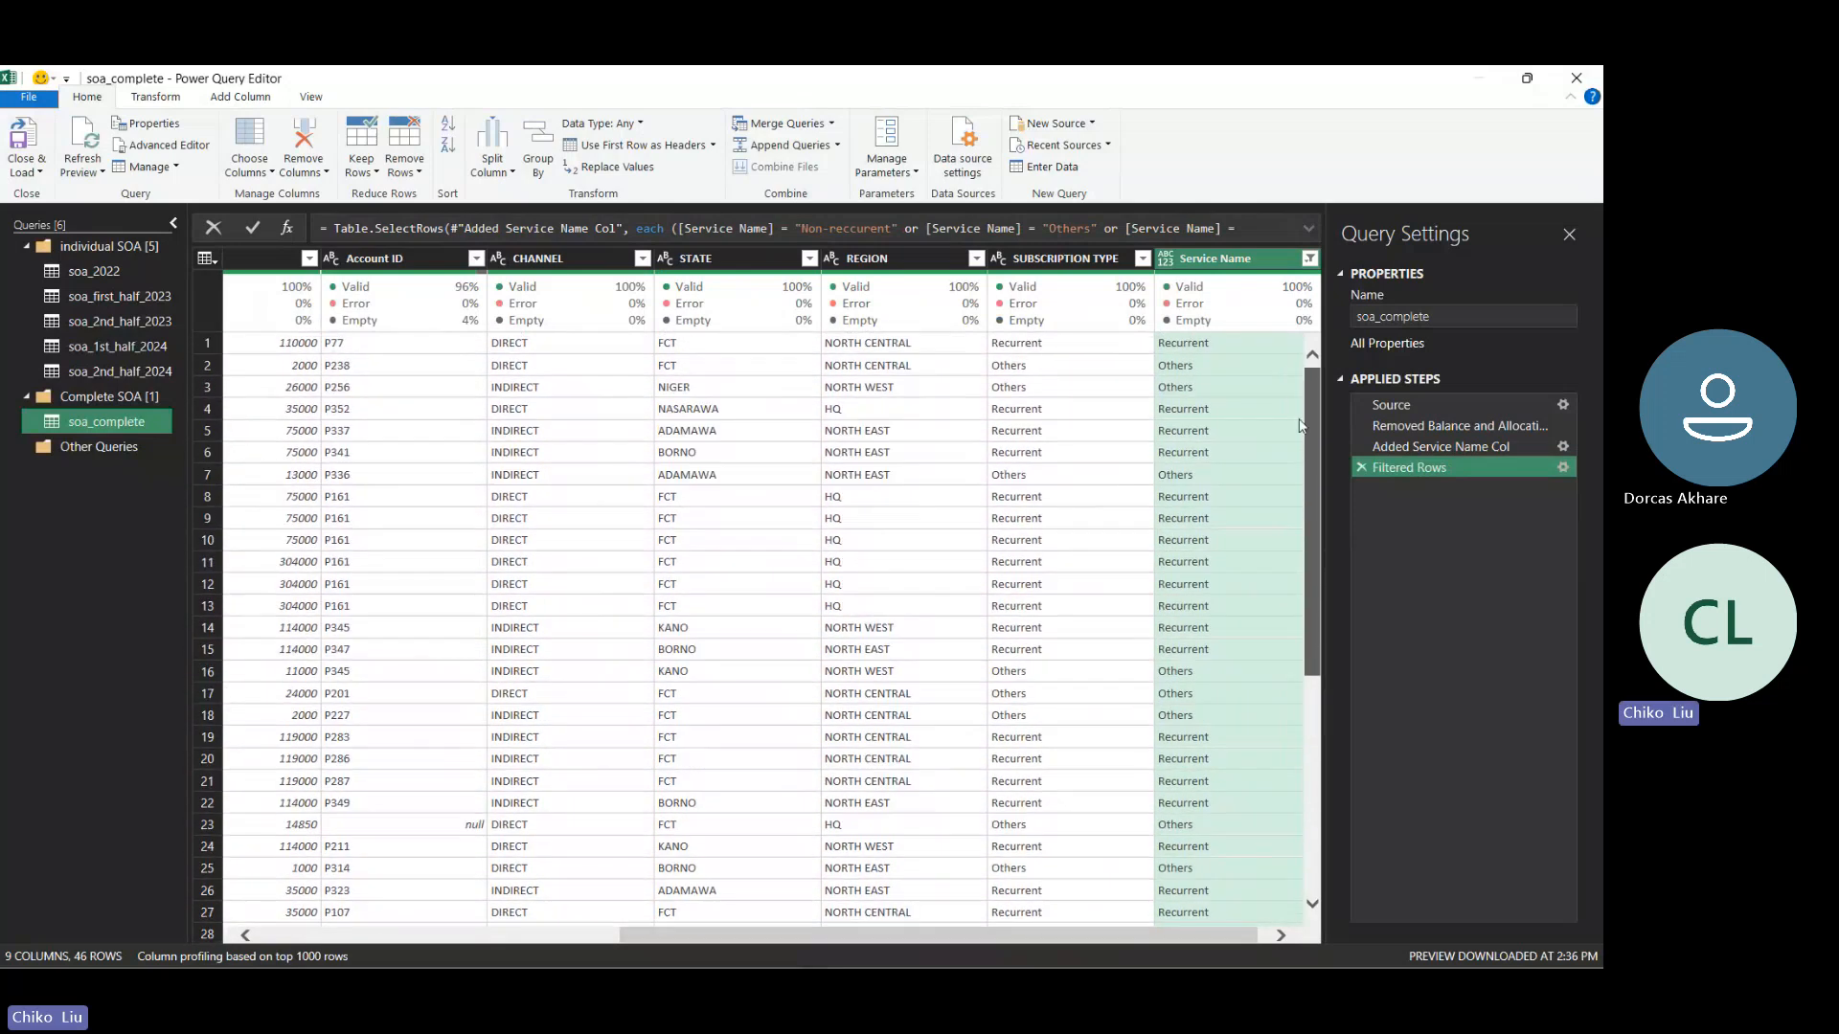
- Exclude Others from the Service Name filter, keeping only Non-reccurent and Recurrent
left_click(1309, 260)
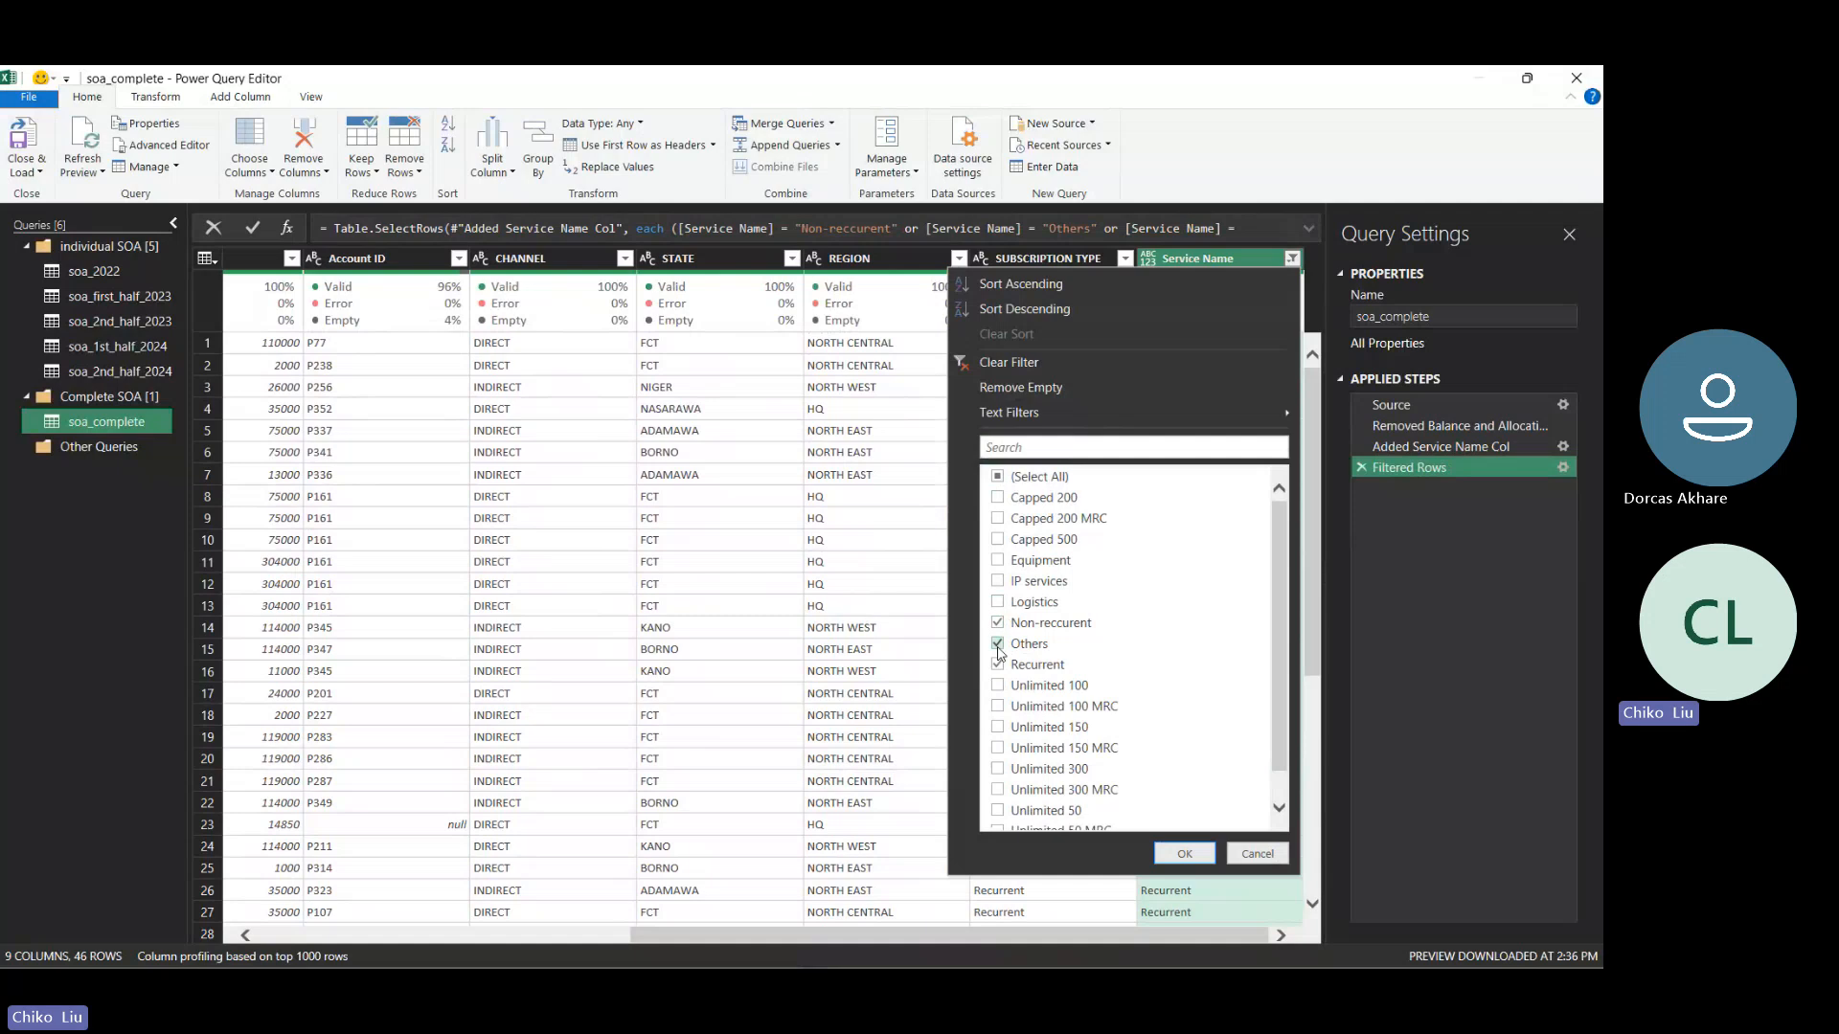
left_click(997, 644)
left_click(1184, 854)
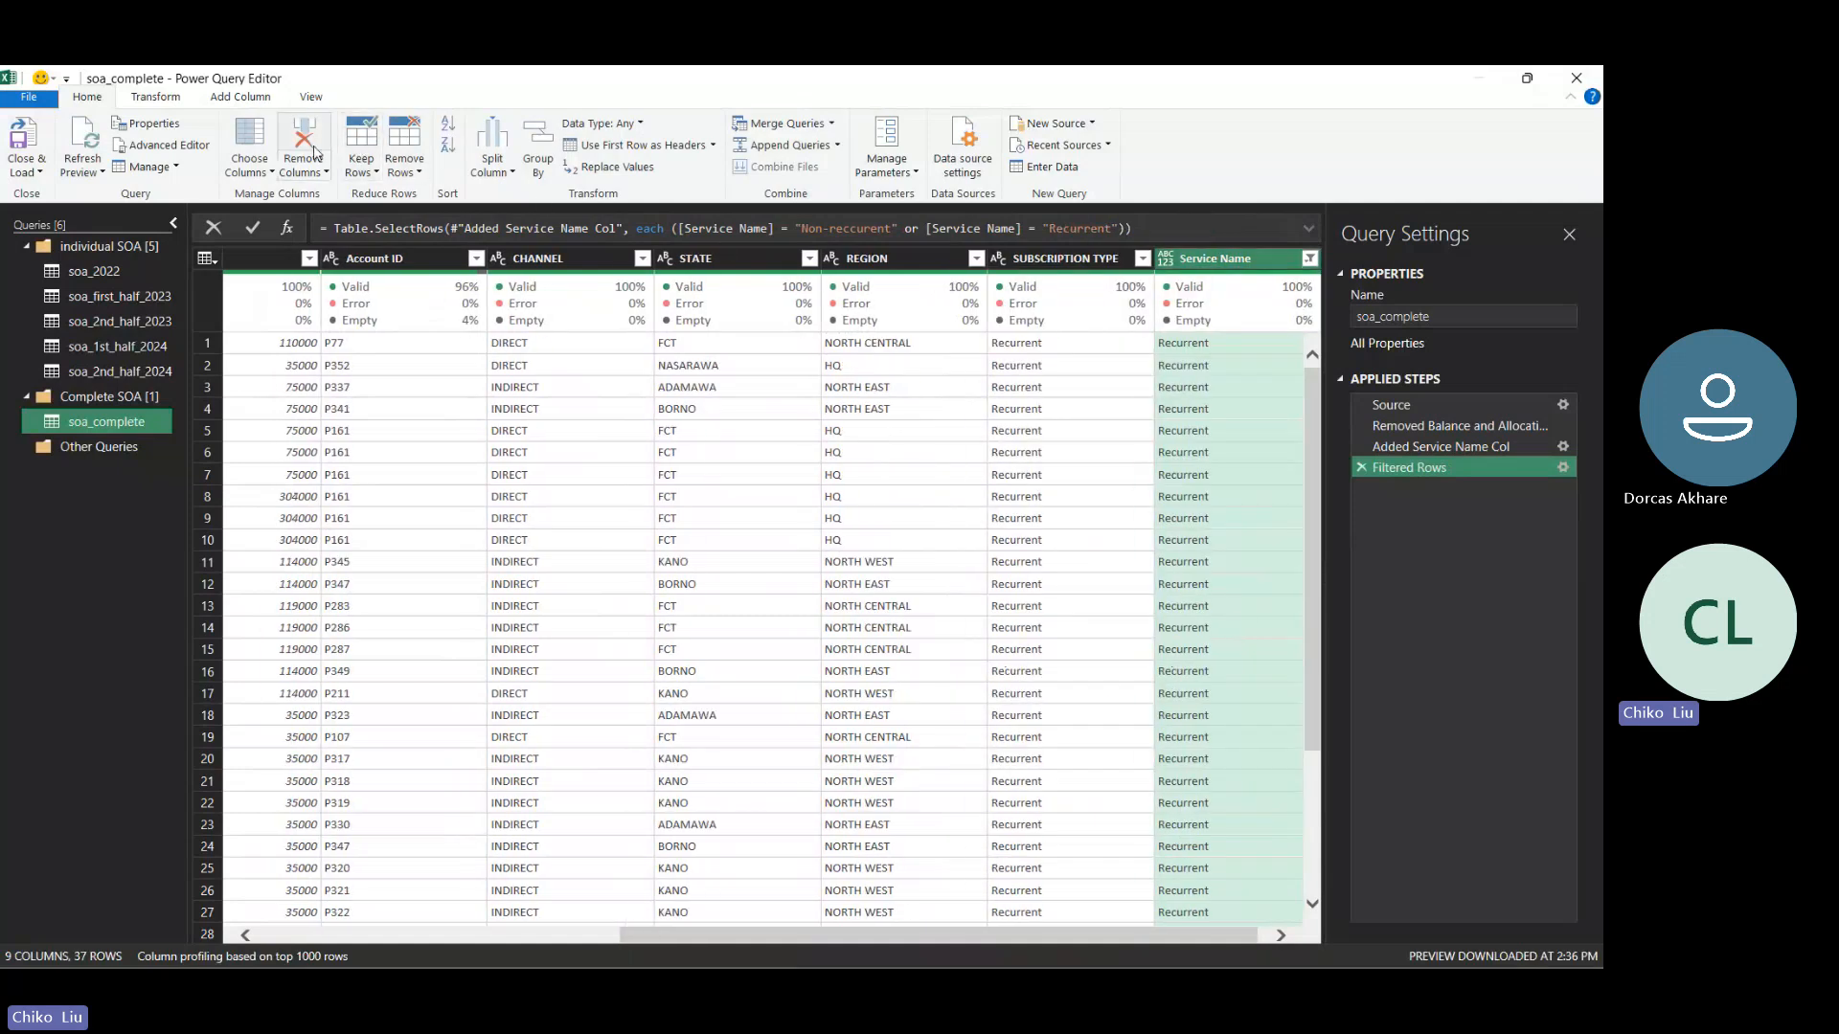
- Count the rows of the filtered table and remove the row-count step from the query
left_click(156, 97)
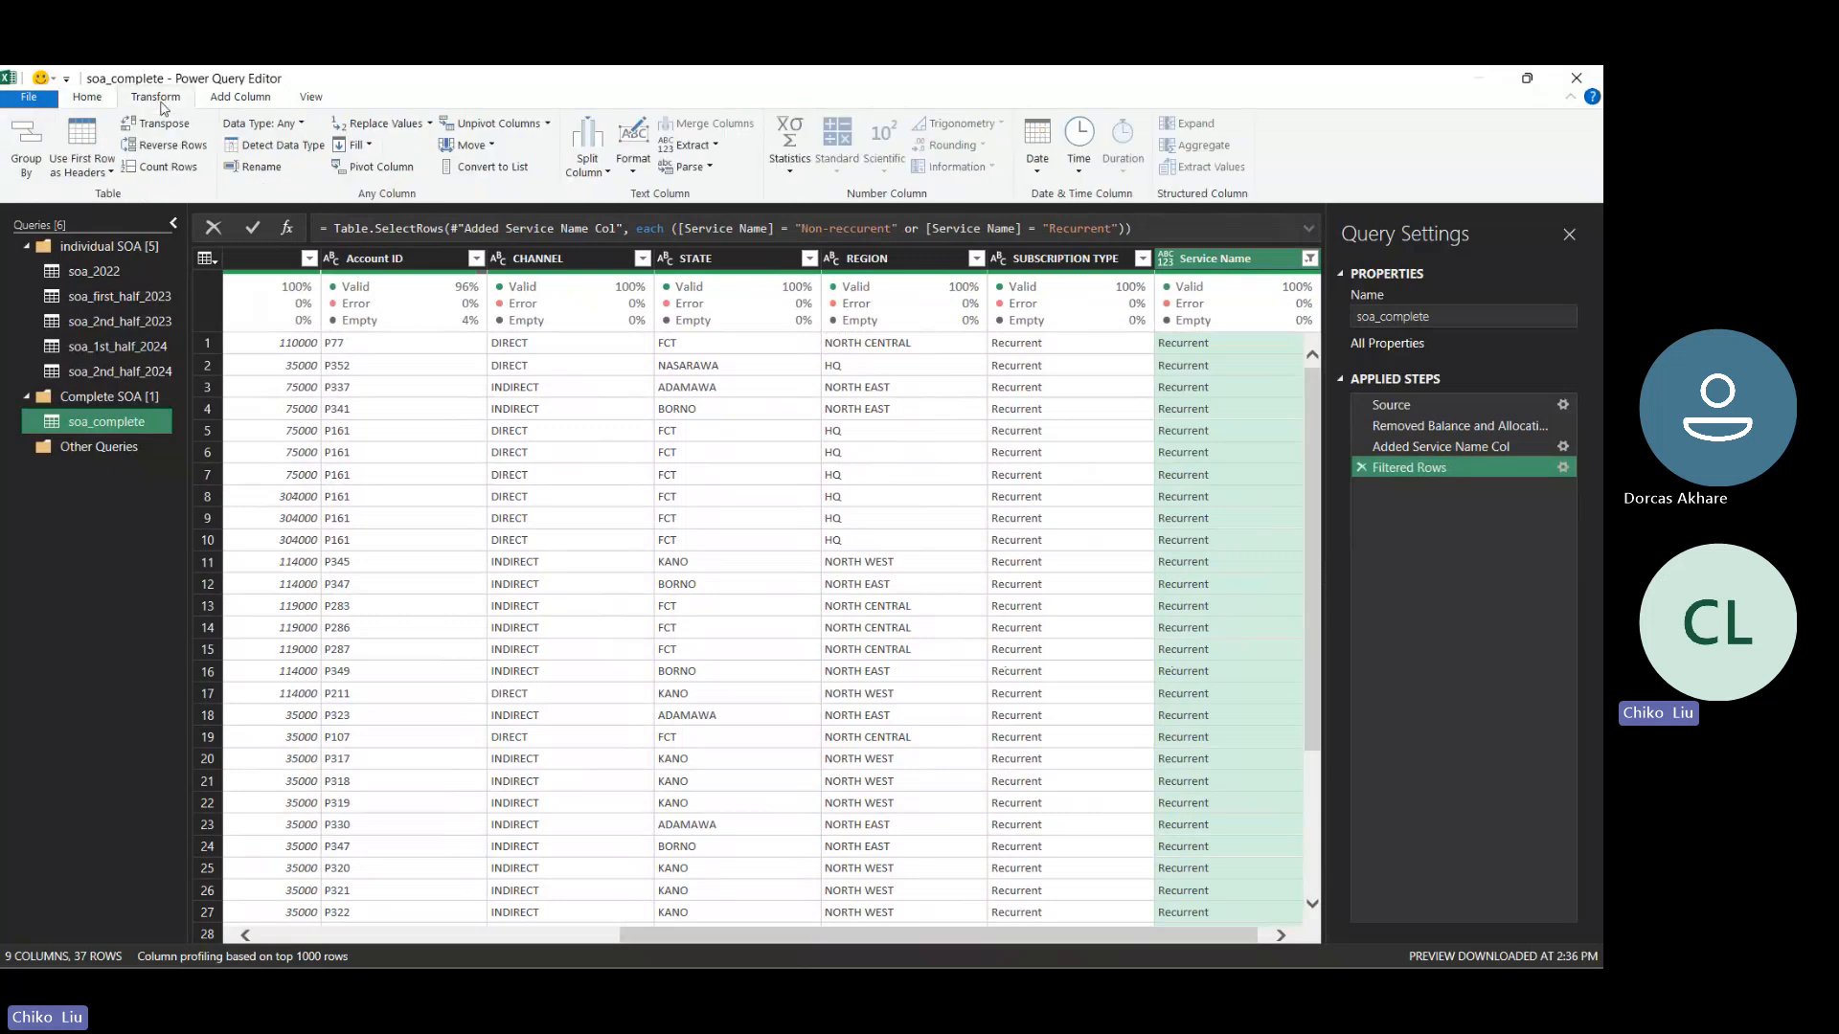
left_click(169, 168)
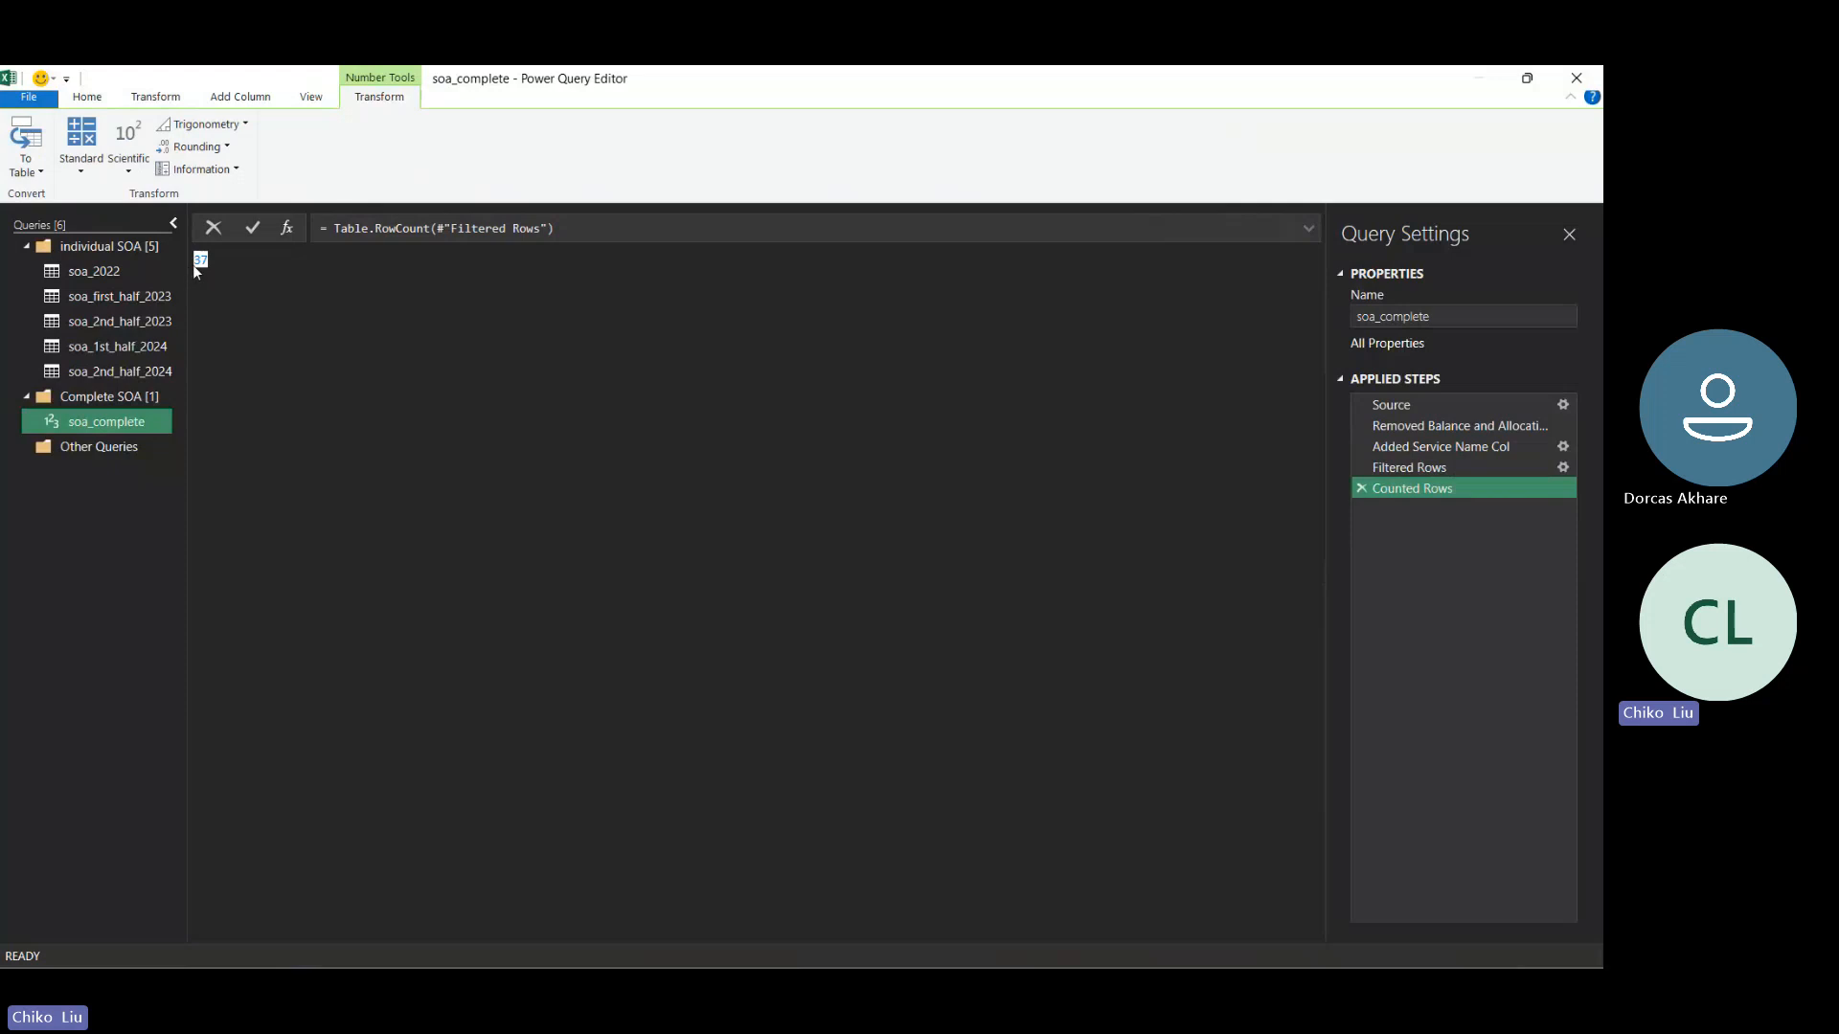
left_click(1361, 489)
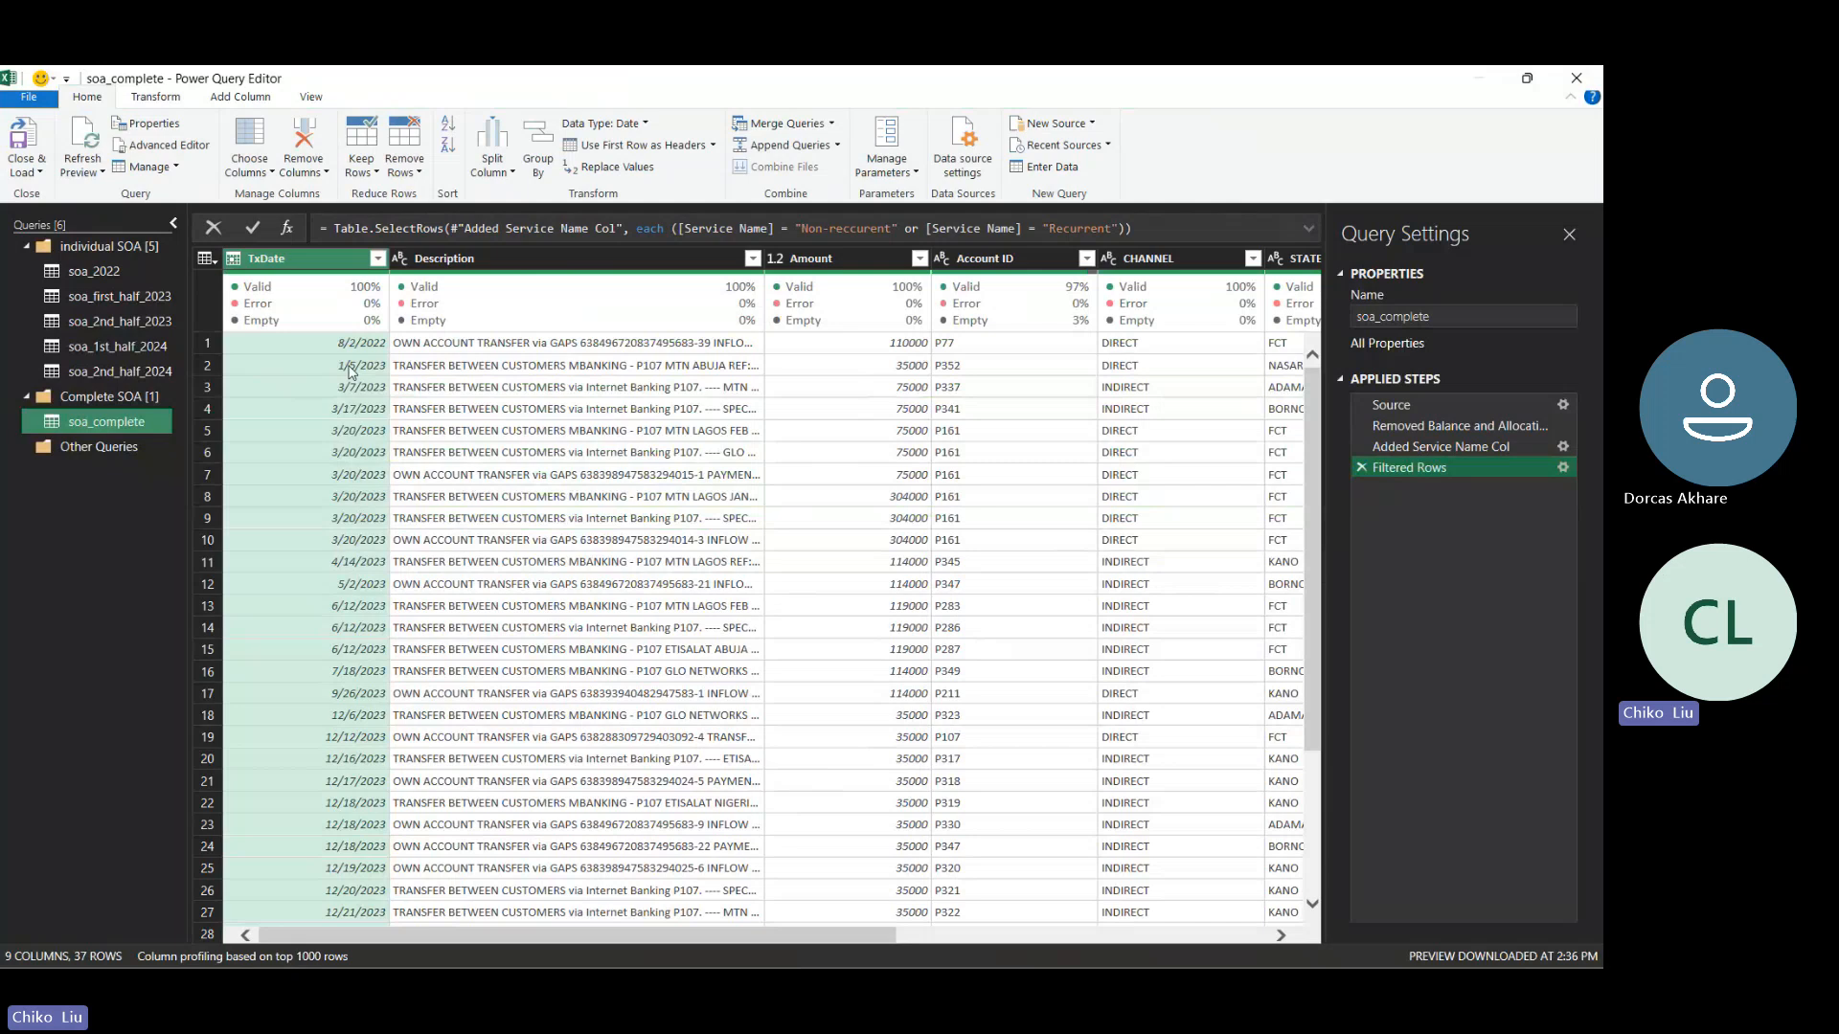
- Examine the transaction dates and amounts of the first filtered rows whose service name is still Recurrent
left_click(876, 369)
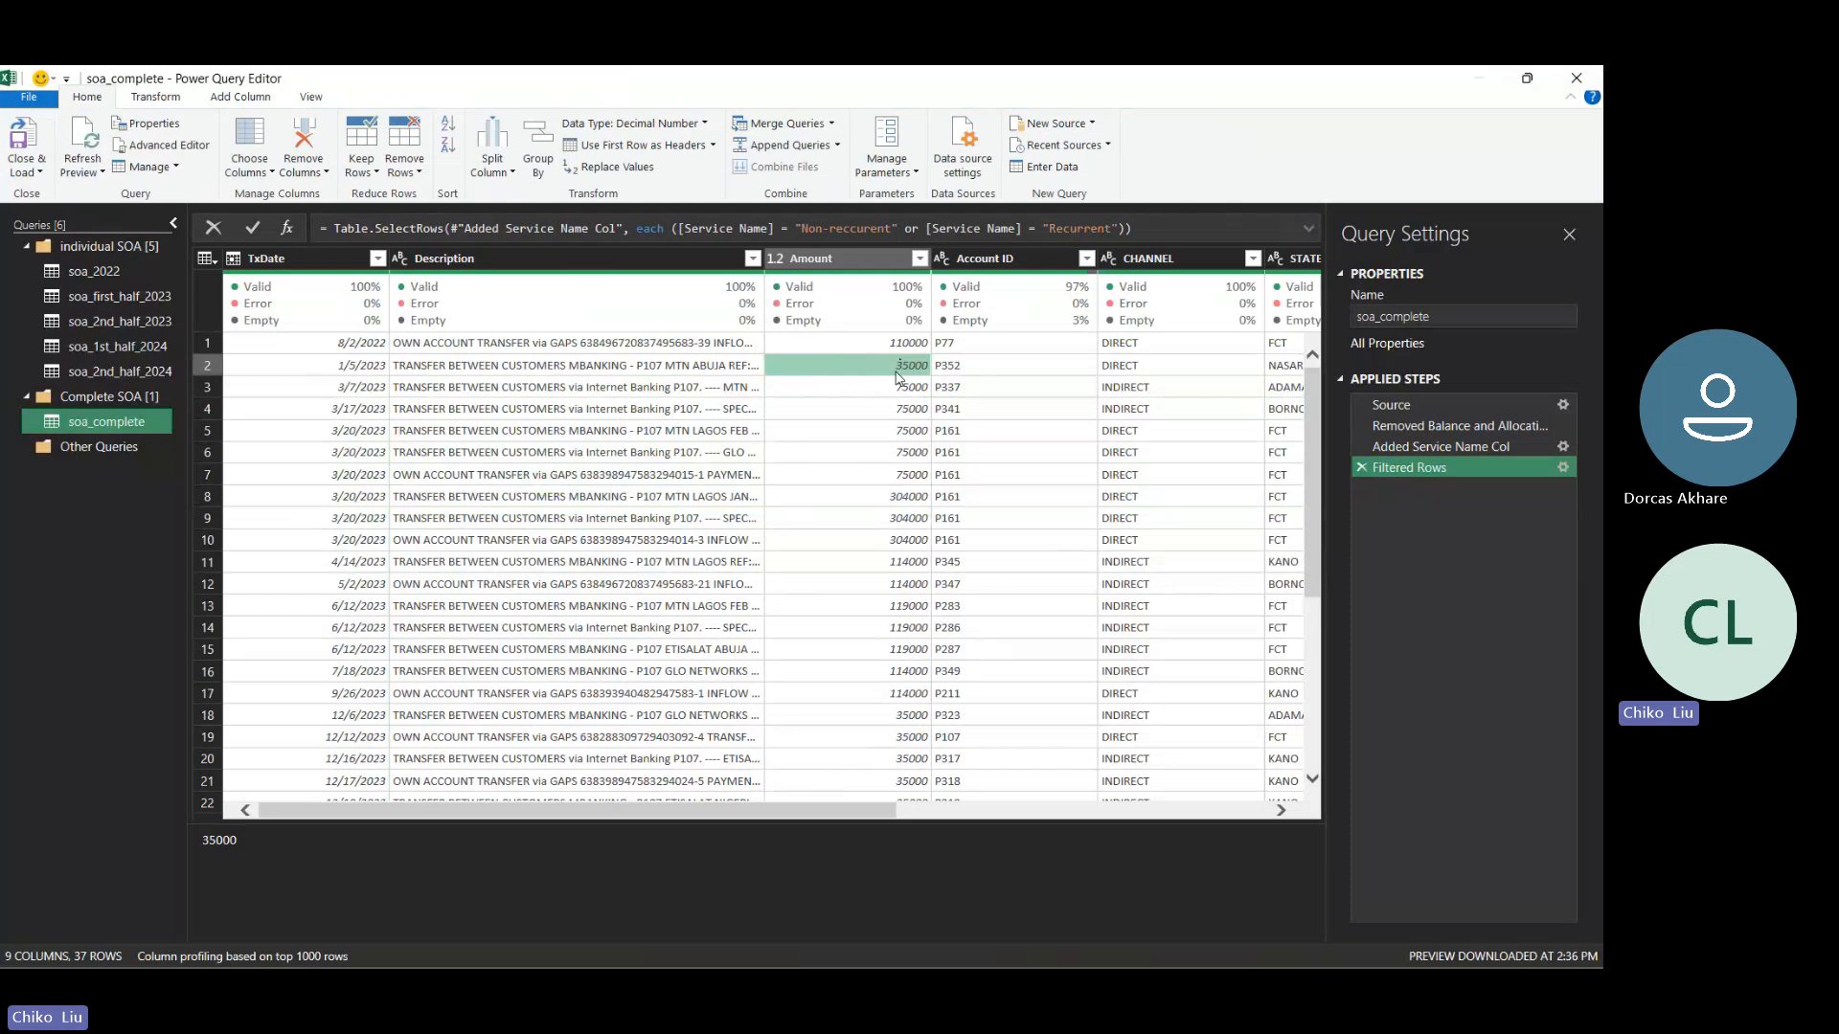
key("Left")
key("Left")
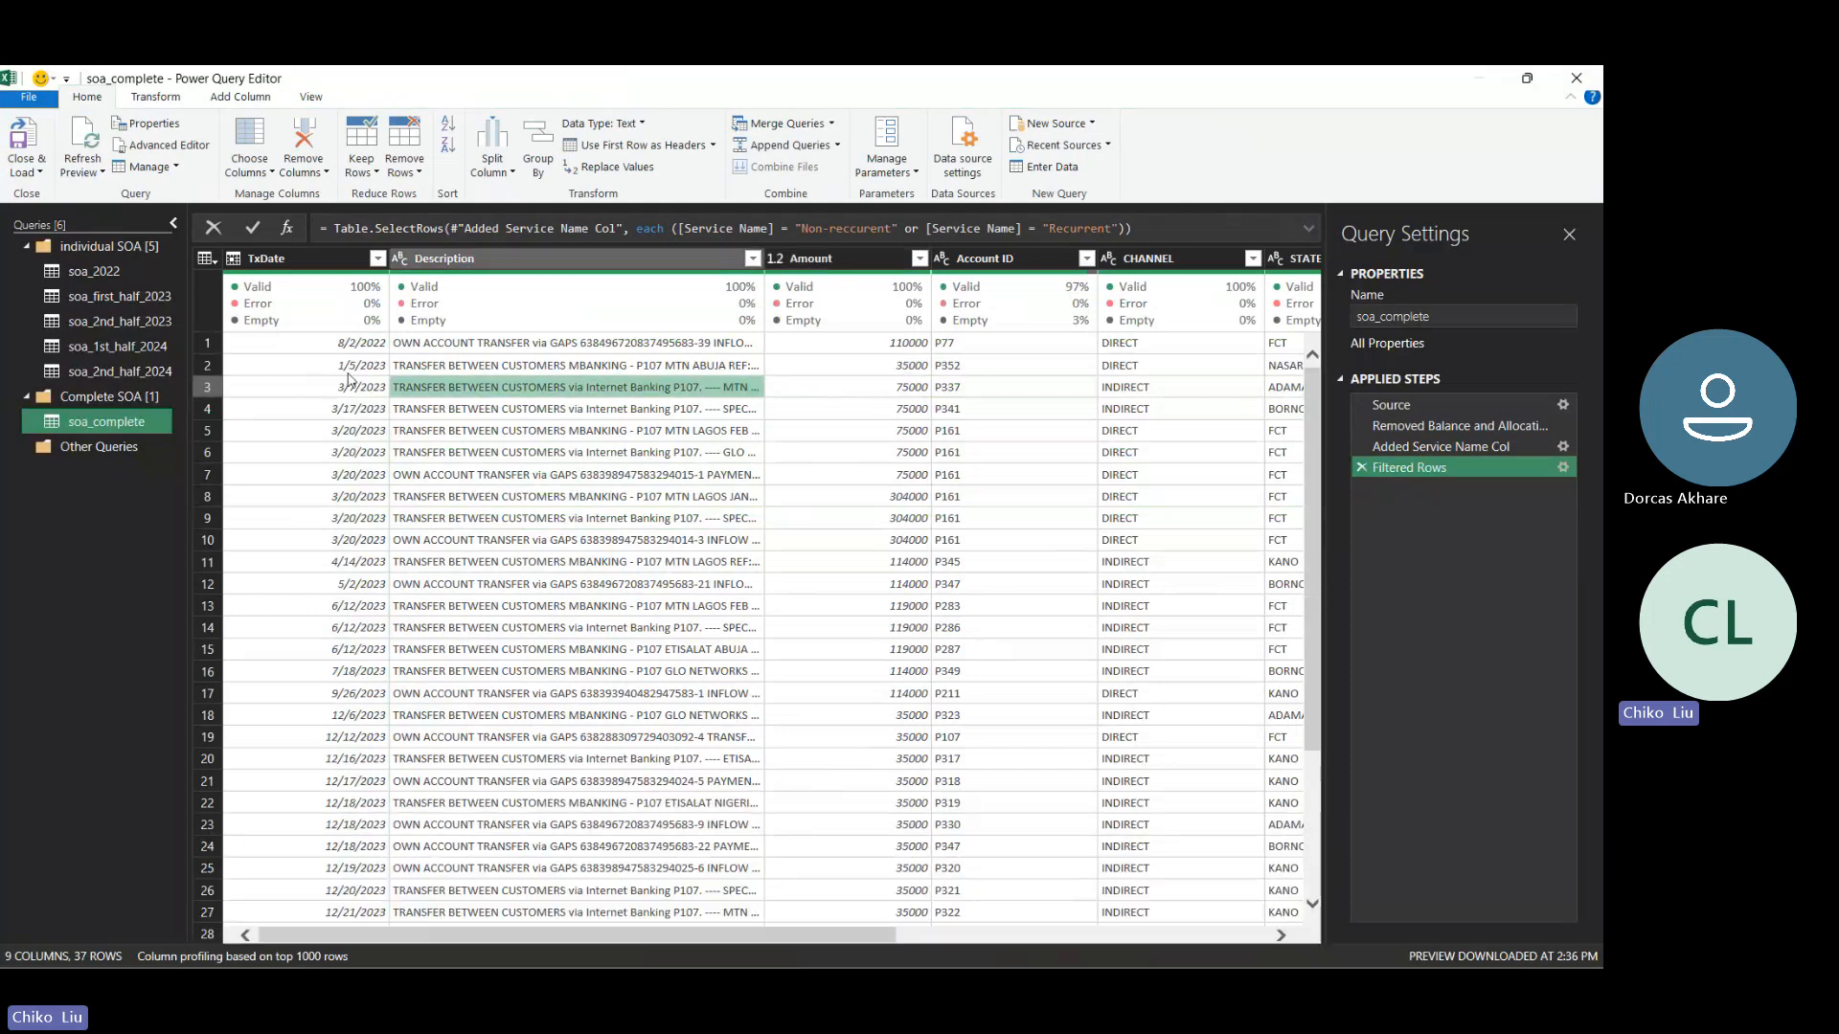
left_click(905, 370)
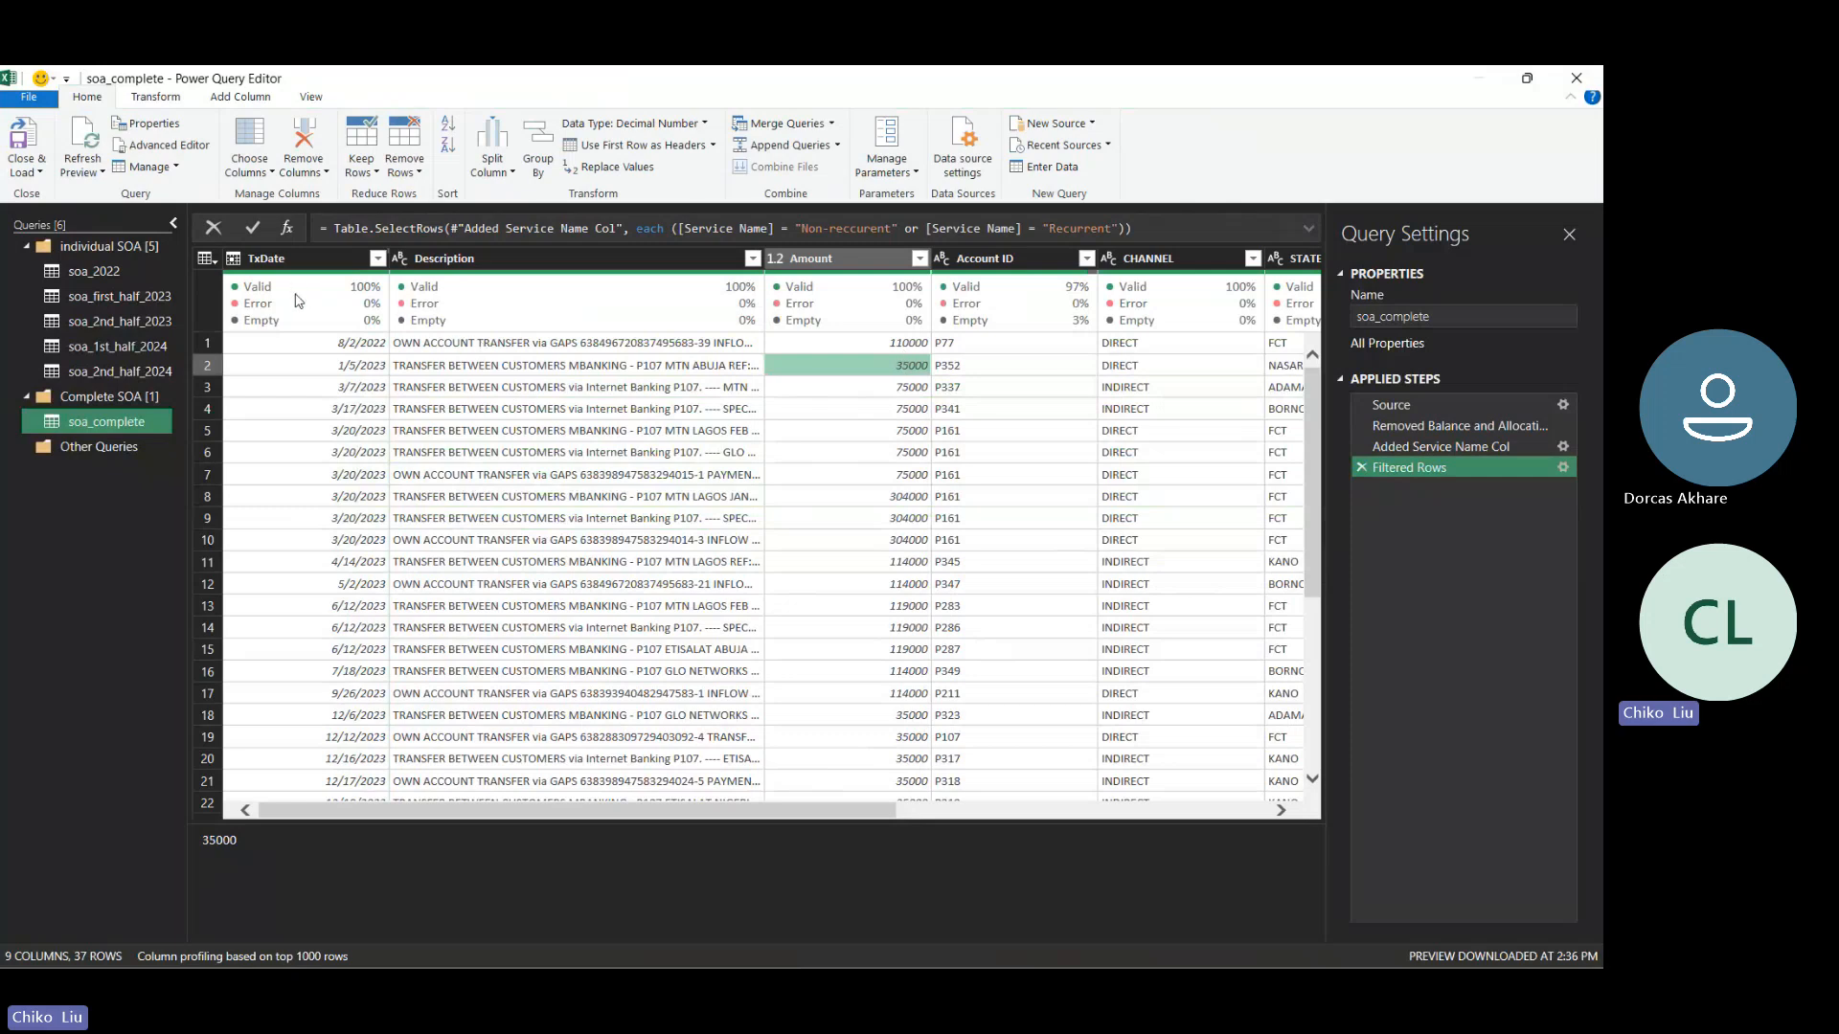
left_click(869, 389)
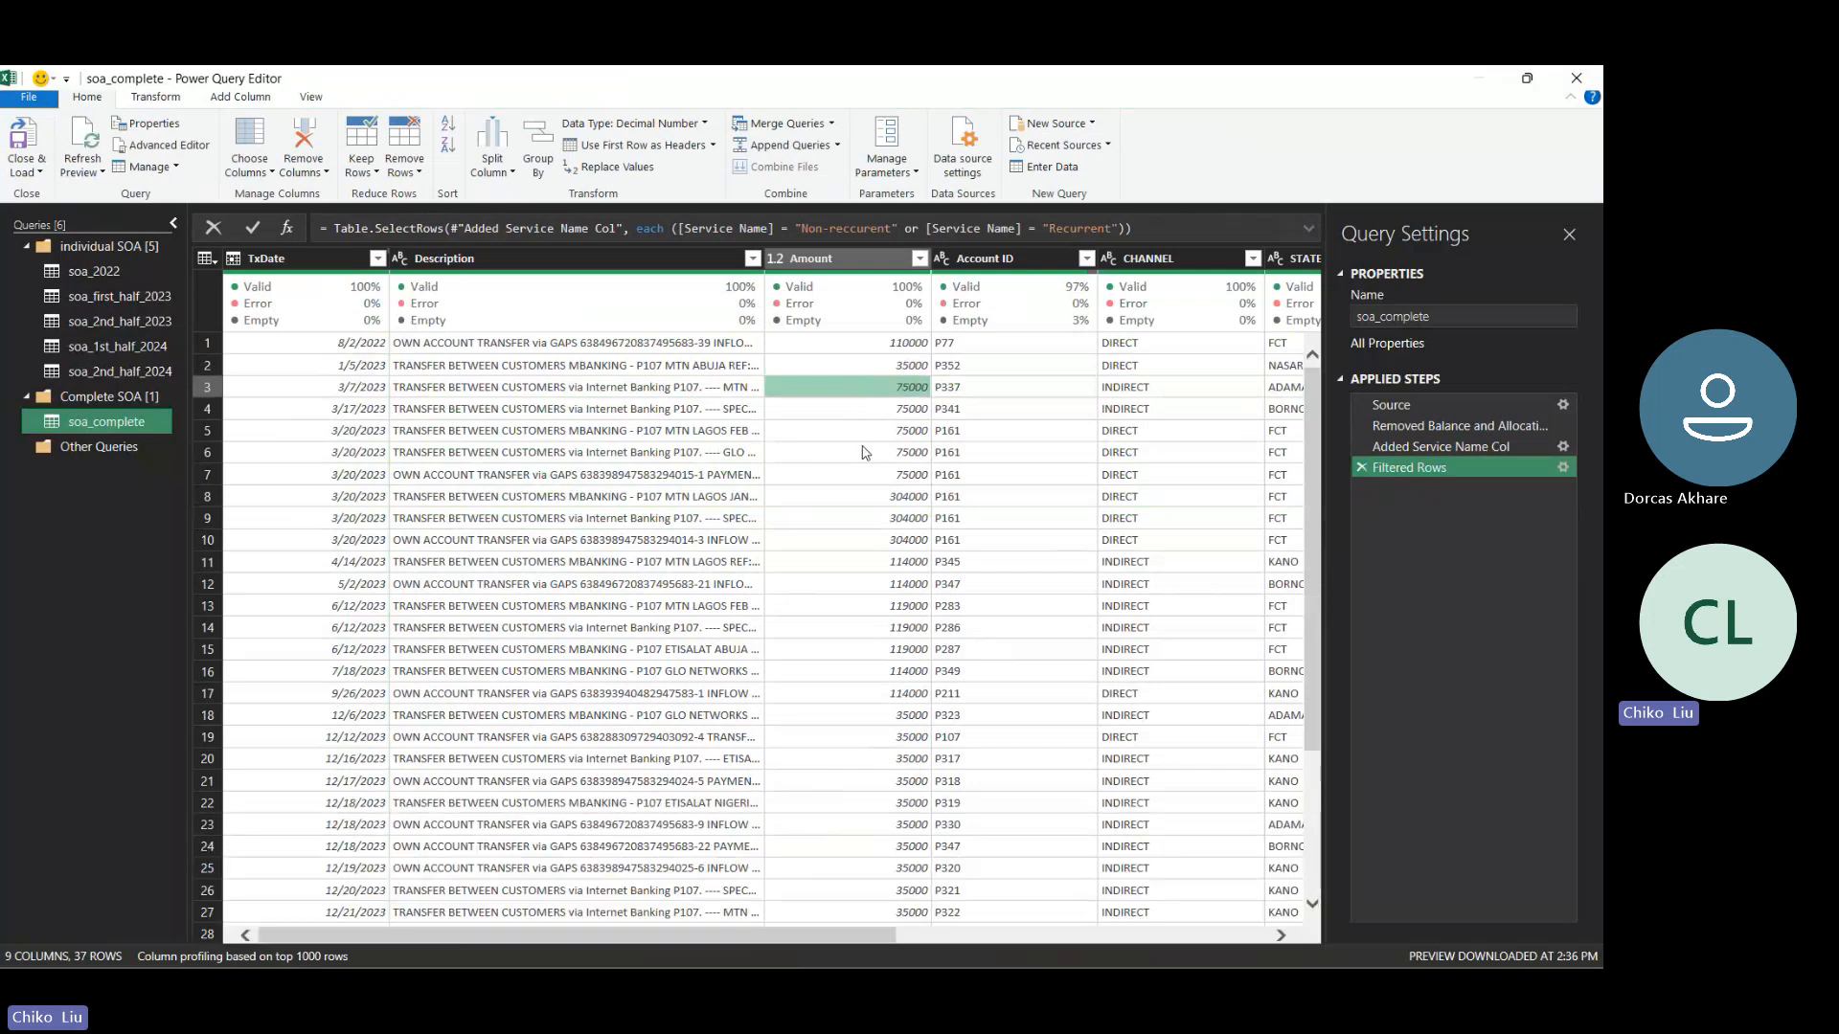
left_click(879, 481)
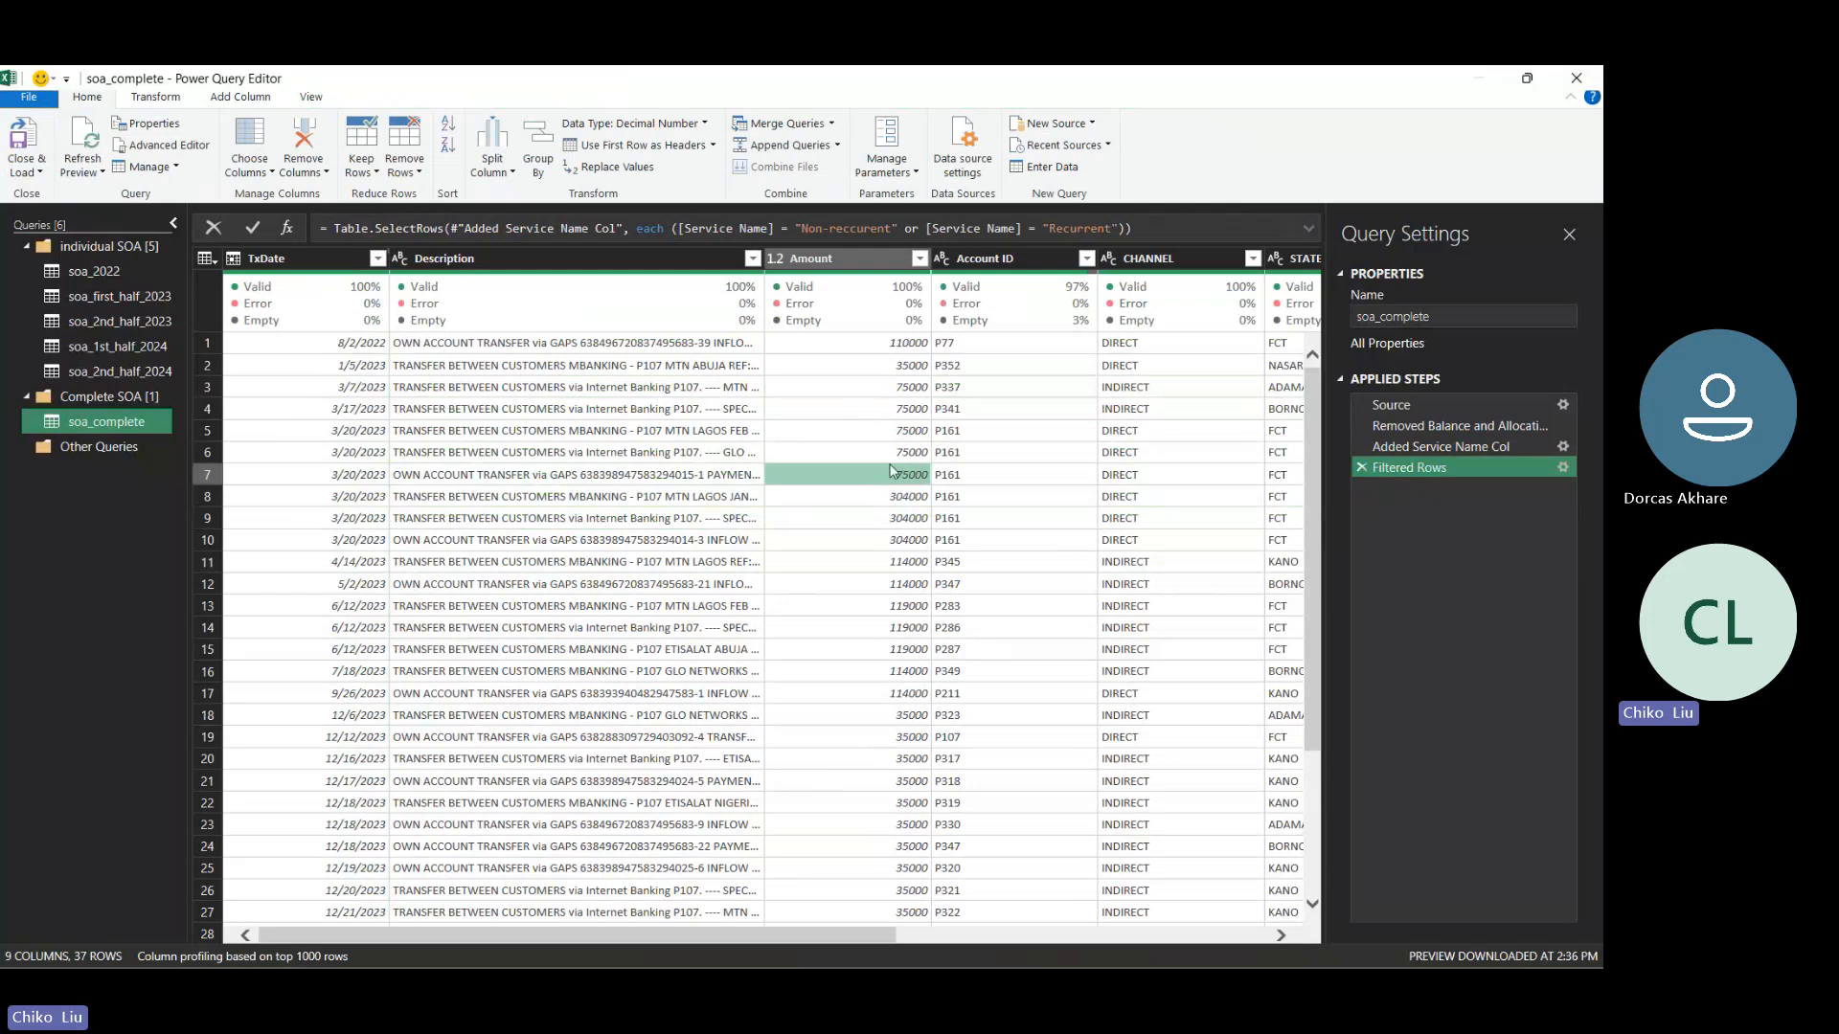
left_click(879, 393)
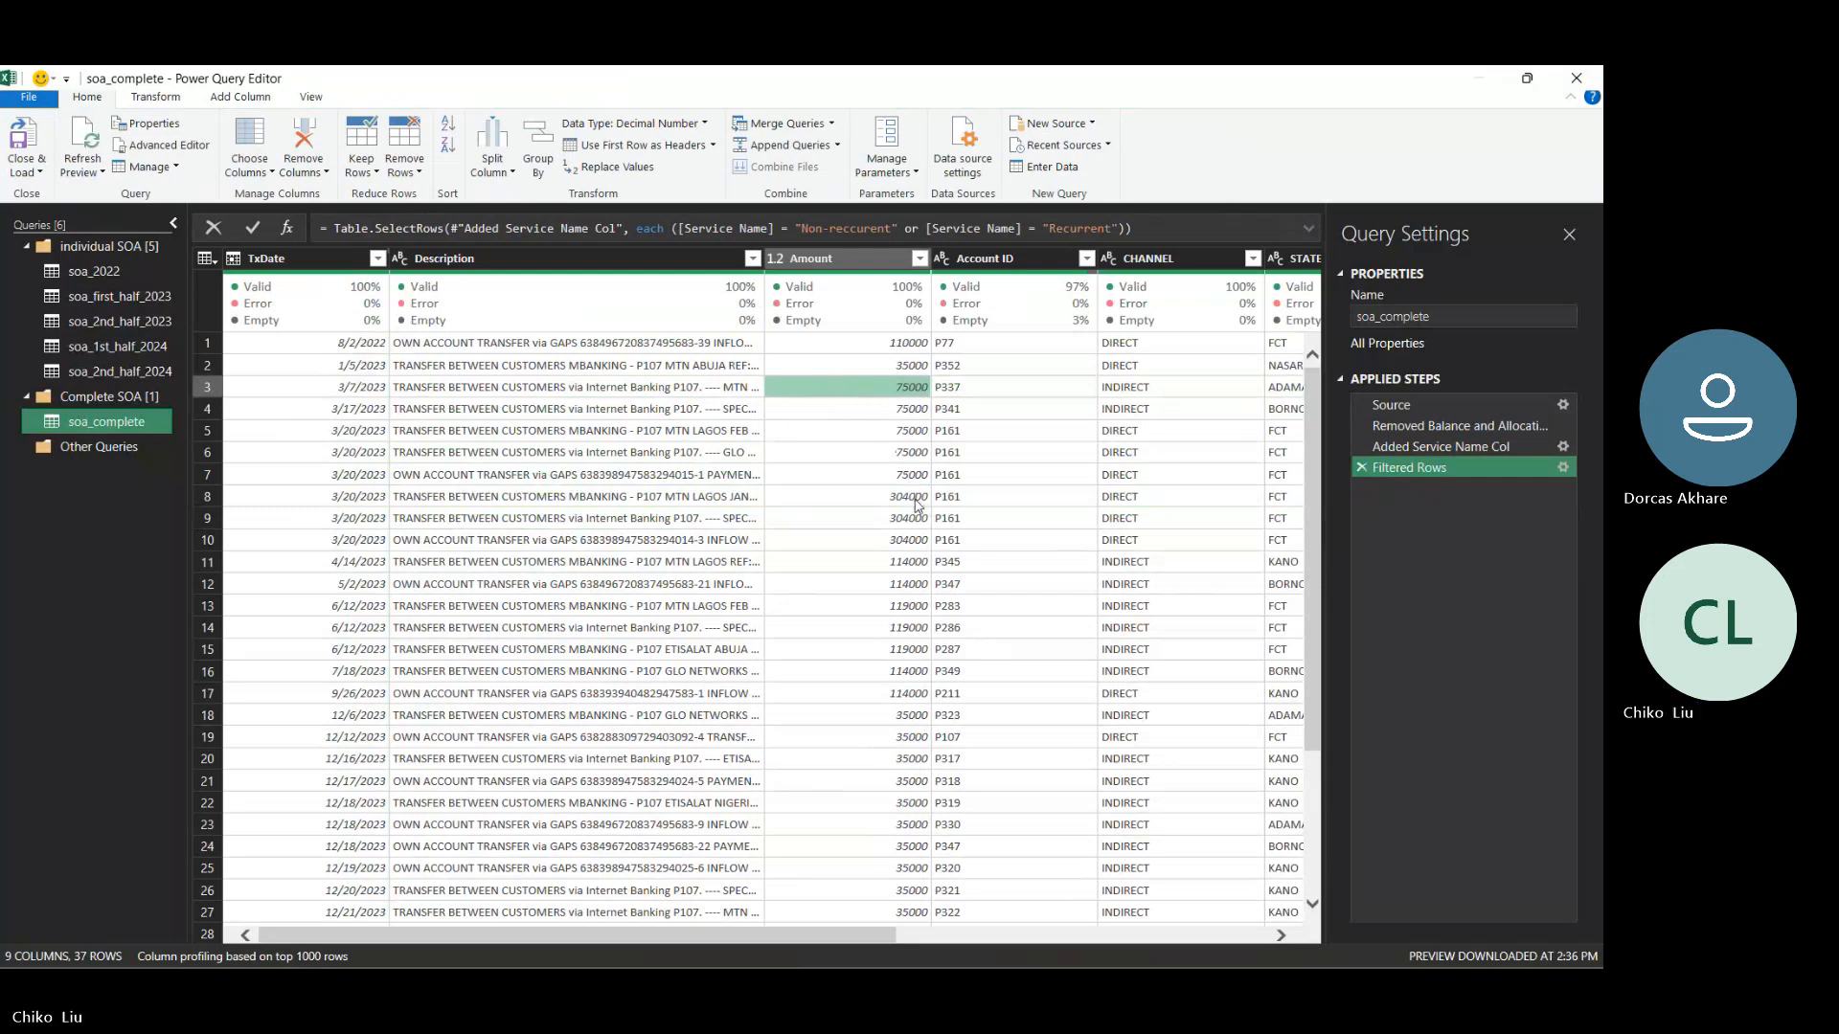
left_click(912, 413)
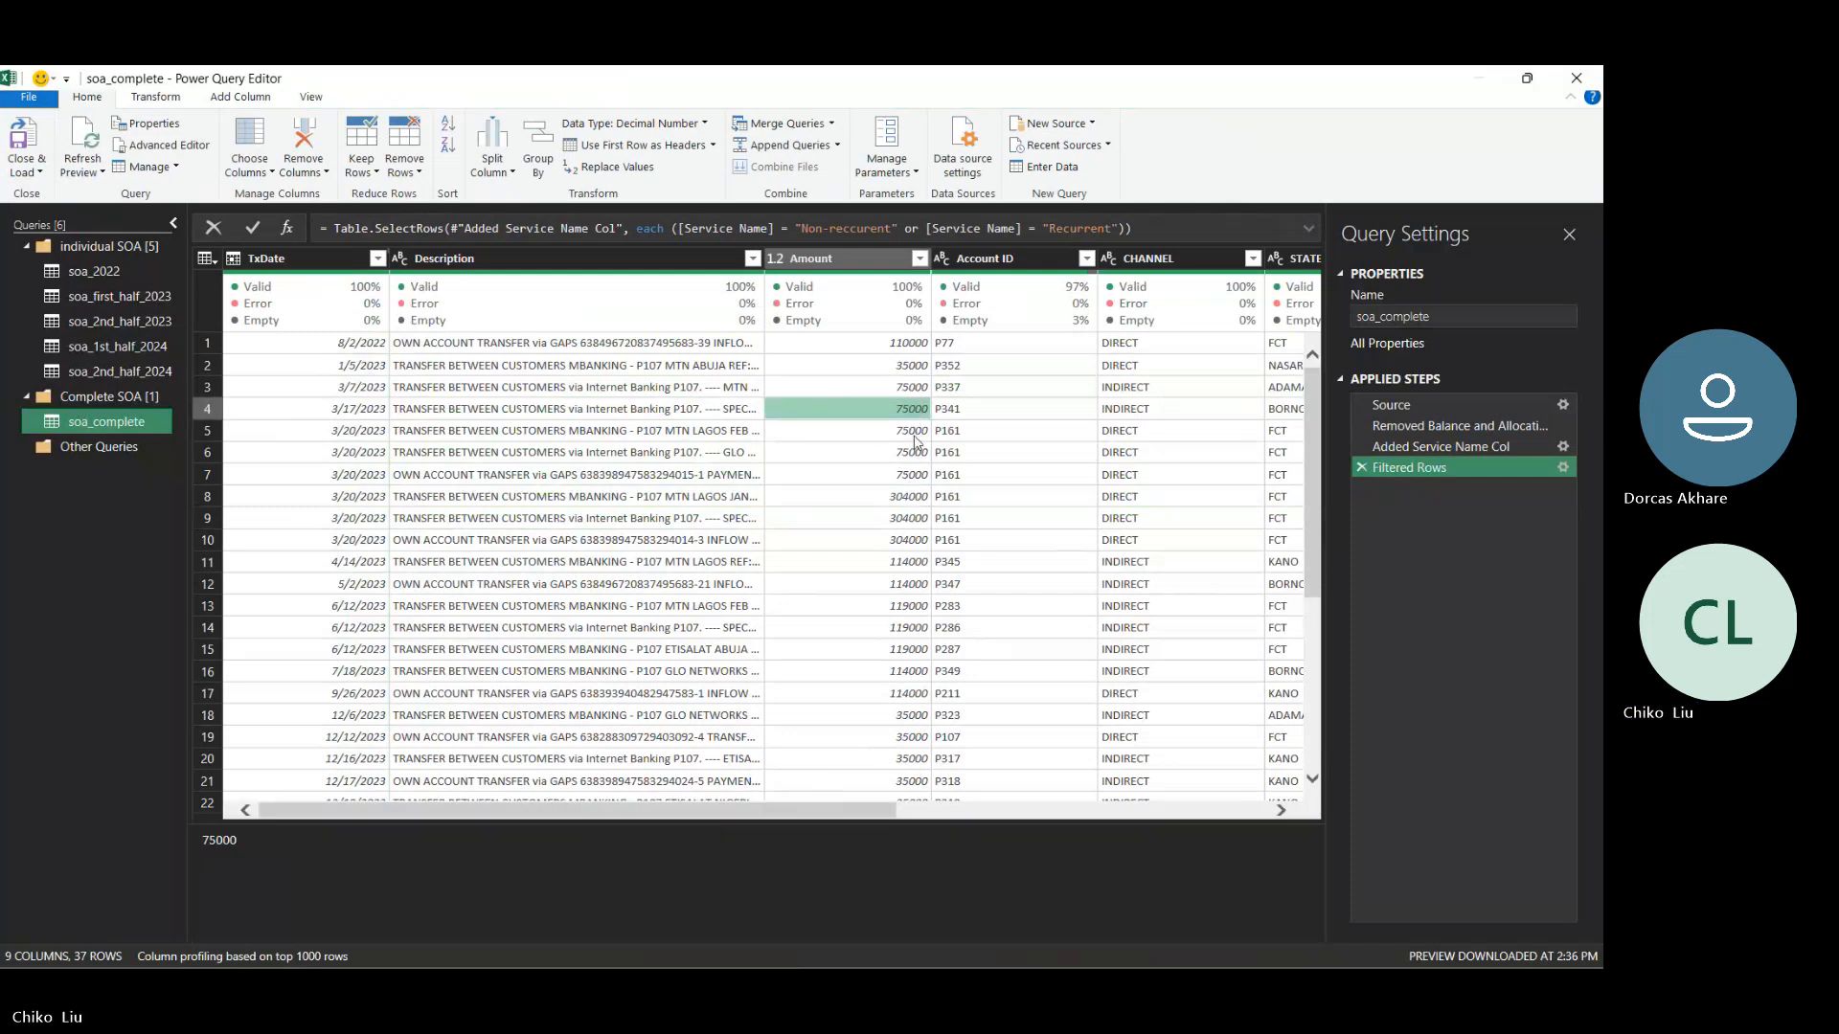
left_click(918, 441)
left_click(910, 410)
left_click(905, 387)
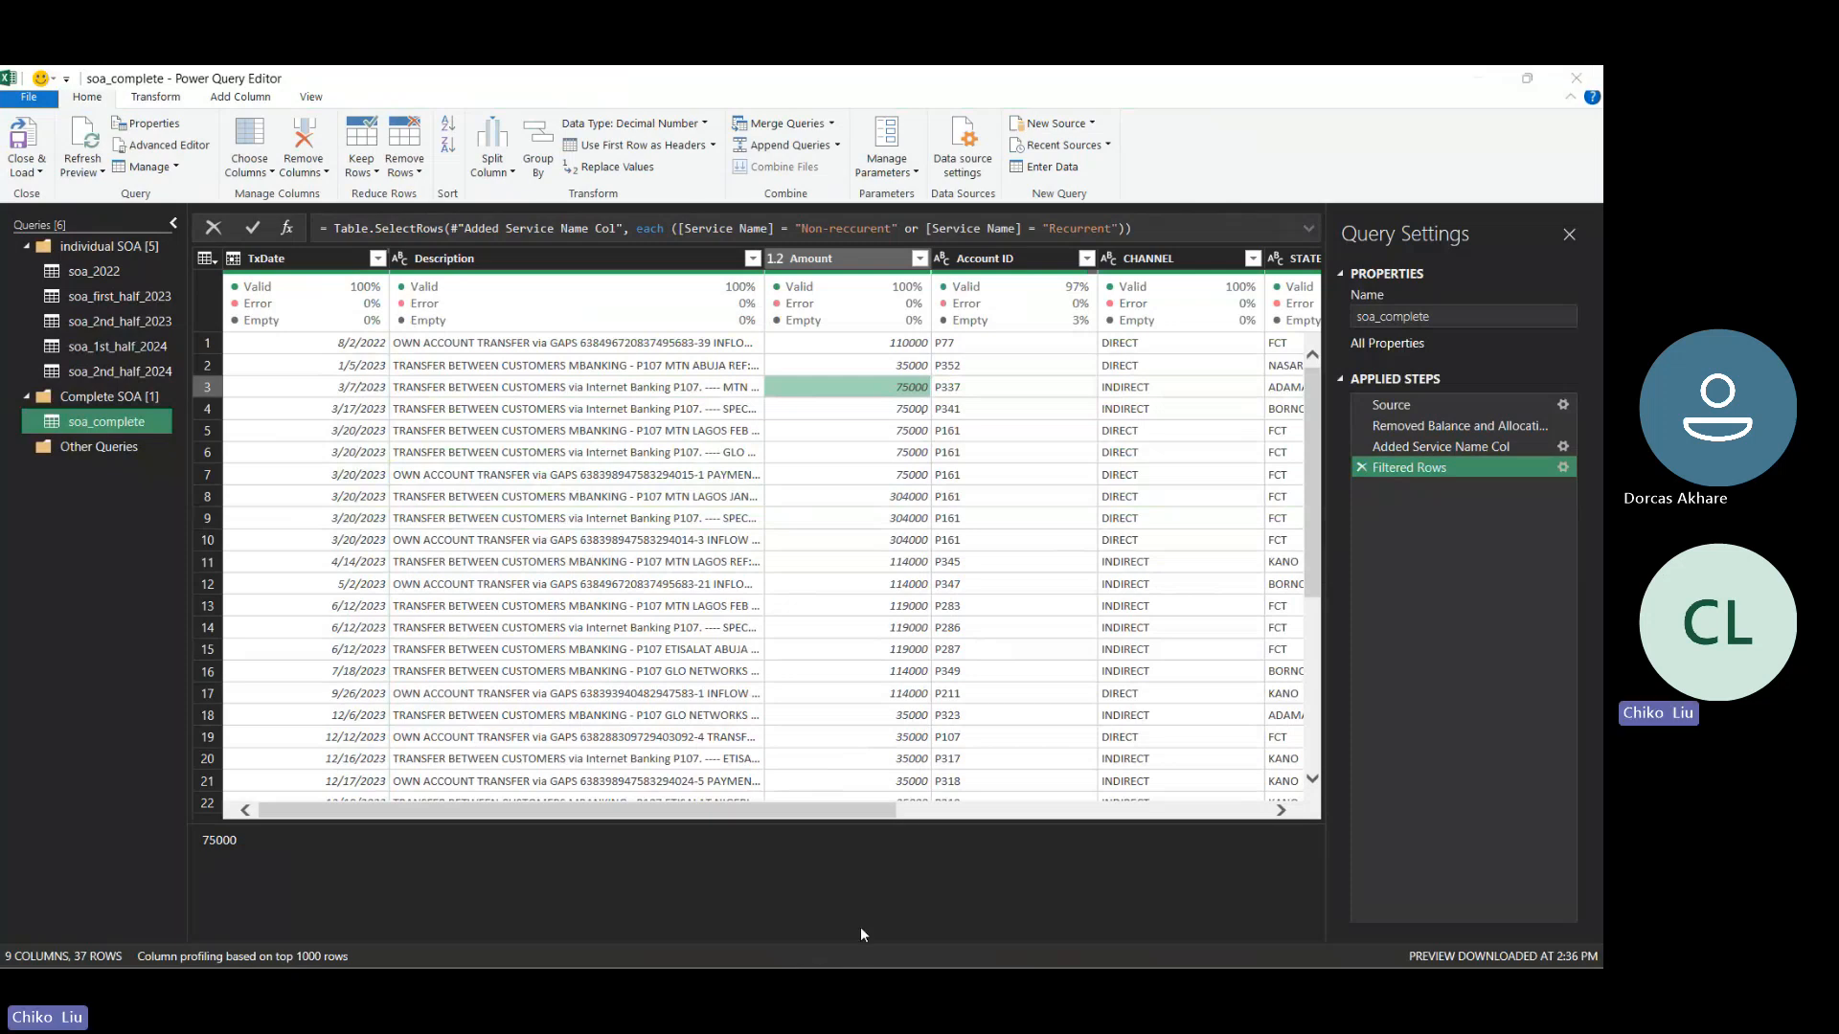
- Check the Services price workbook briefly, and load the filtered soa_complete query into the worksheet
key("alt+Tab")
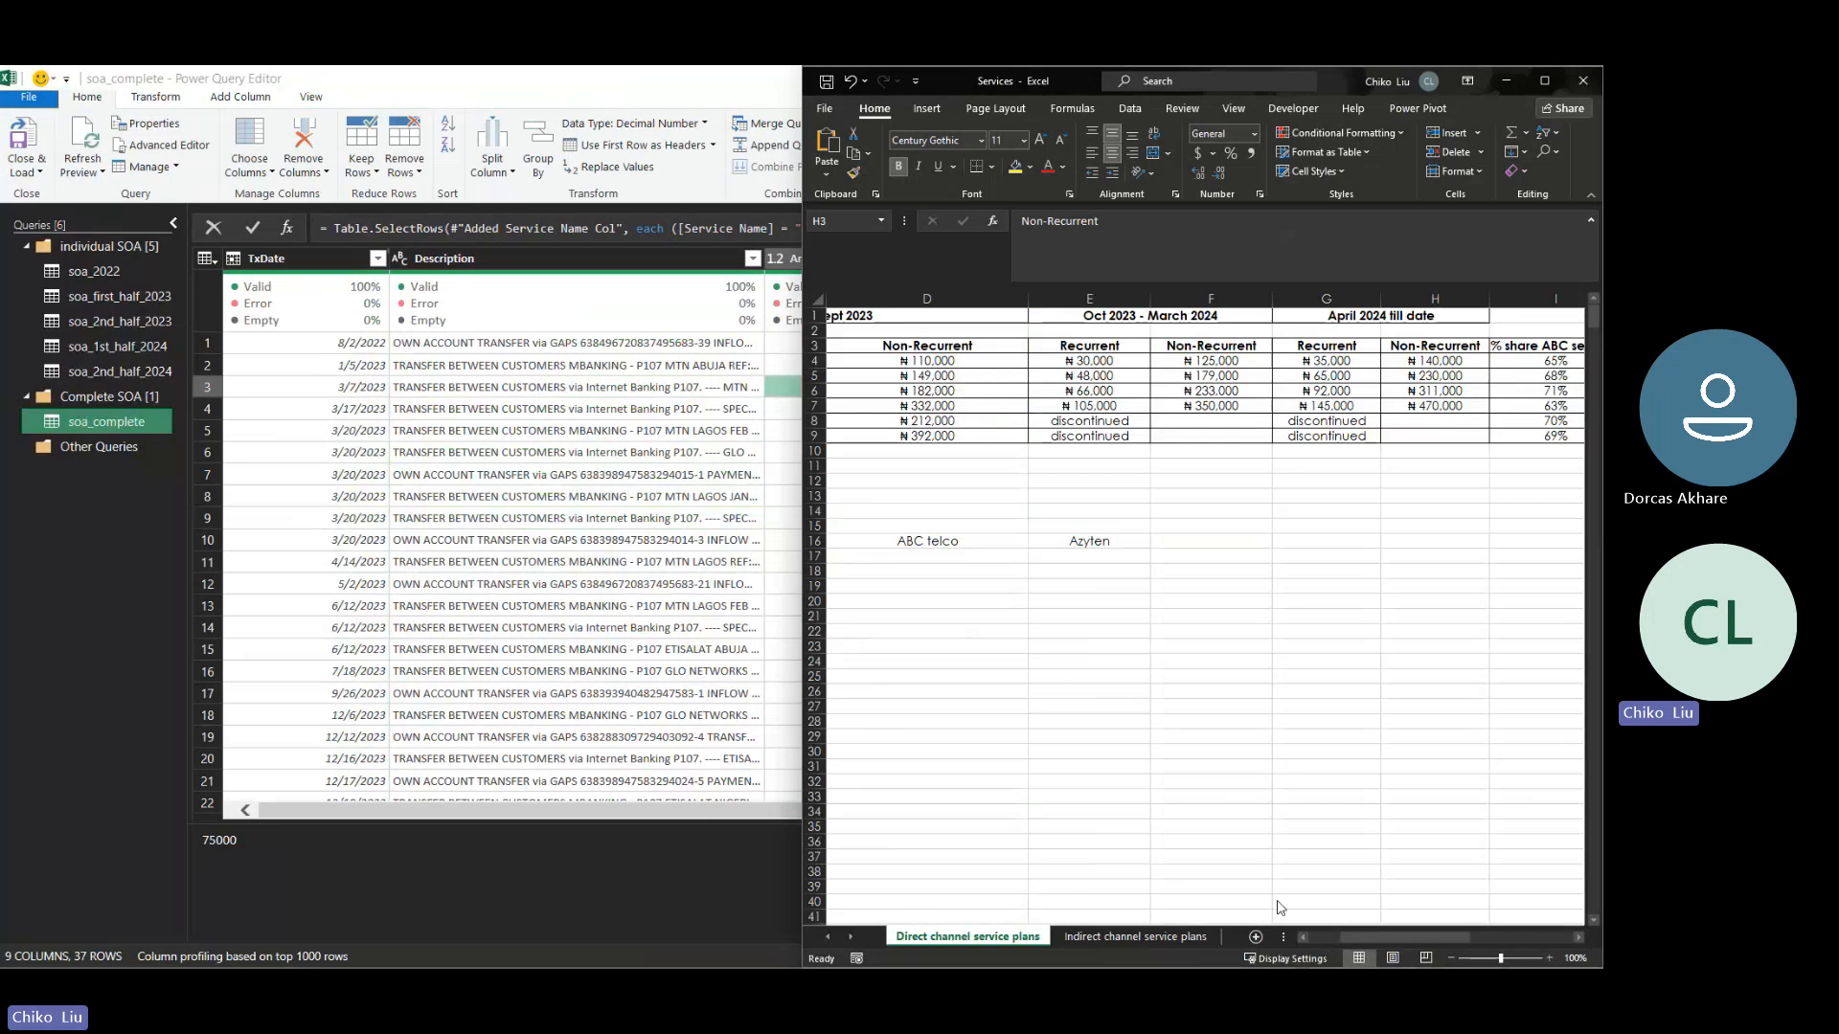
key("alt+Tab")
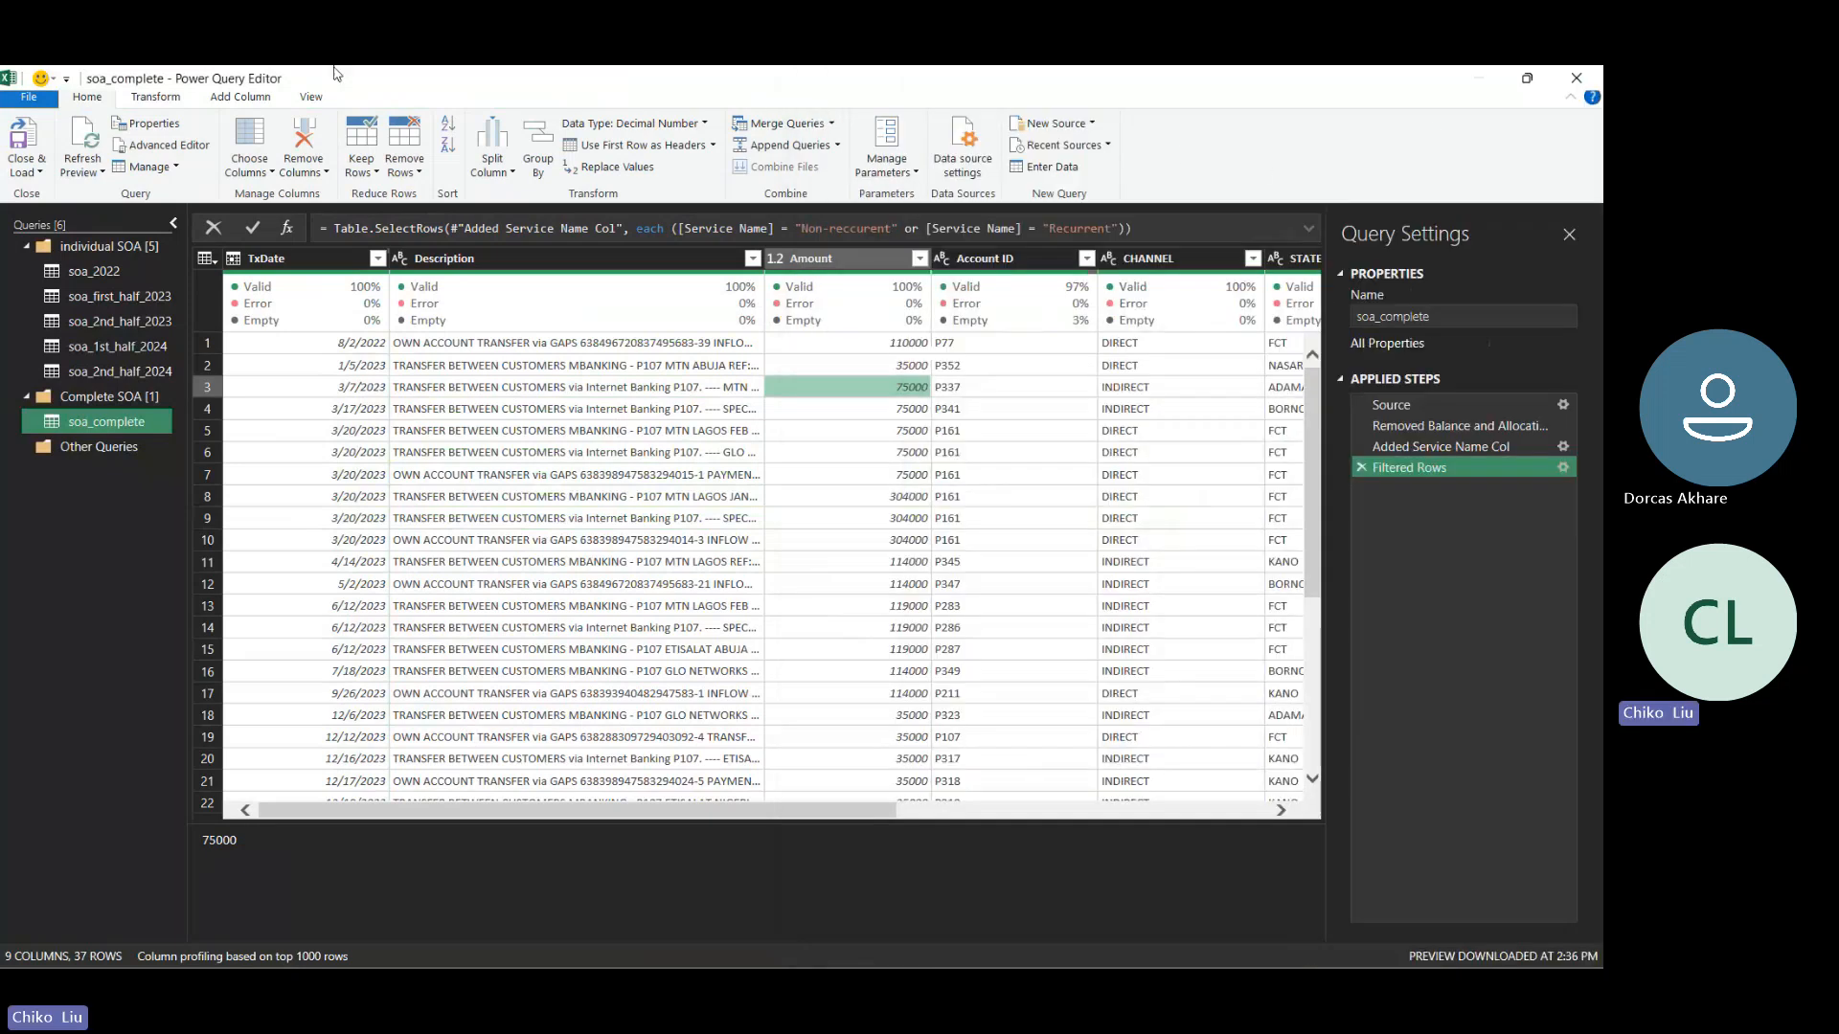
left_click(29, 141)
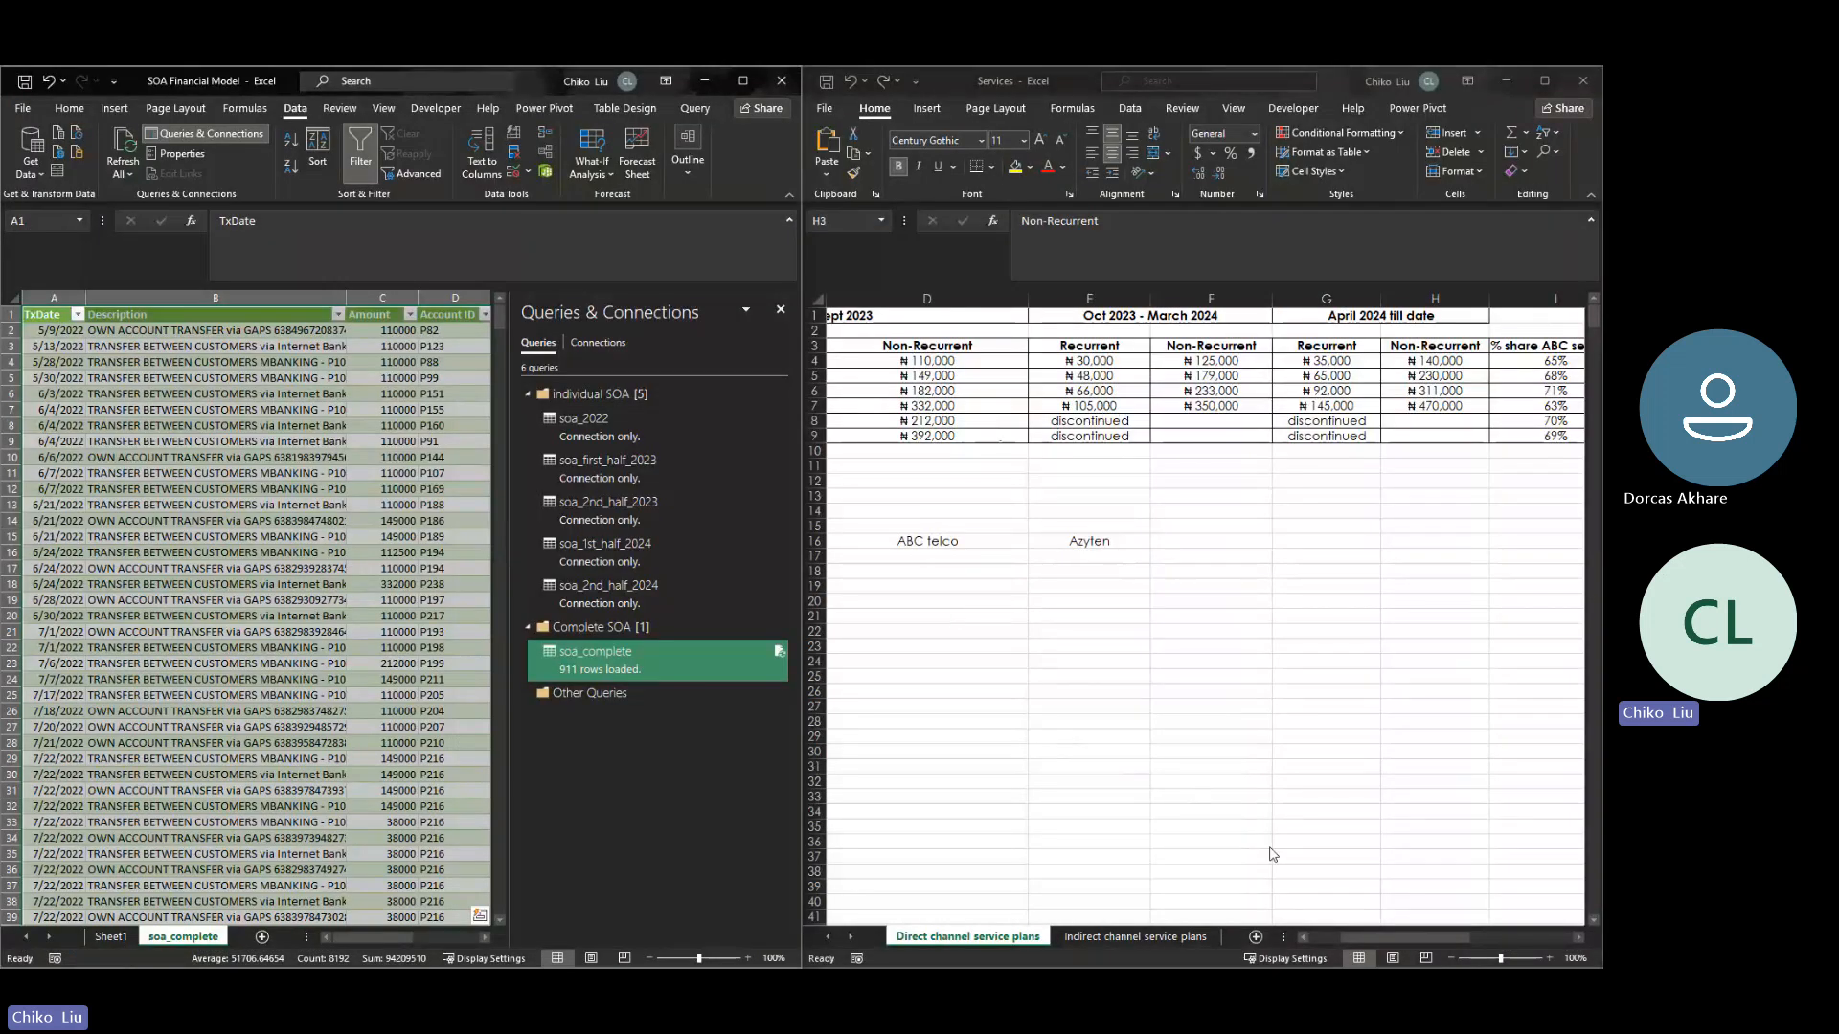
- Compare the loaded amounts with the 2022-Sept 2023 recurrent prices on the Direct channel service plans sheet
left_click_drag(1347, 937, 1327, 939)
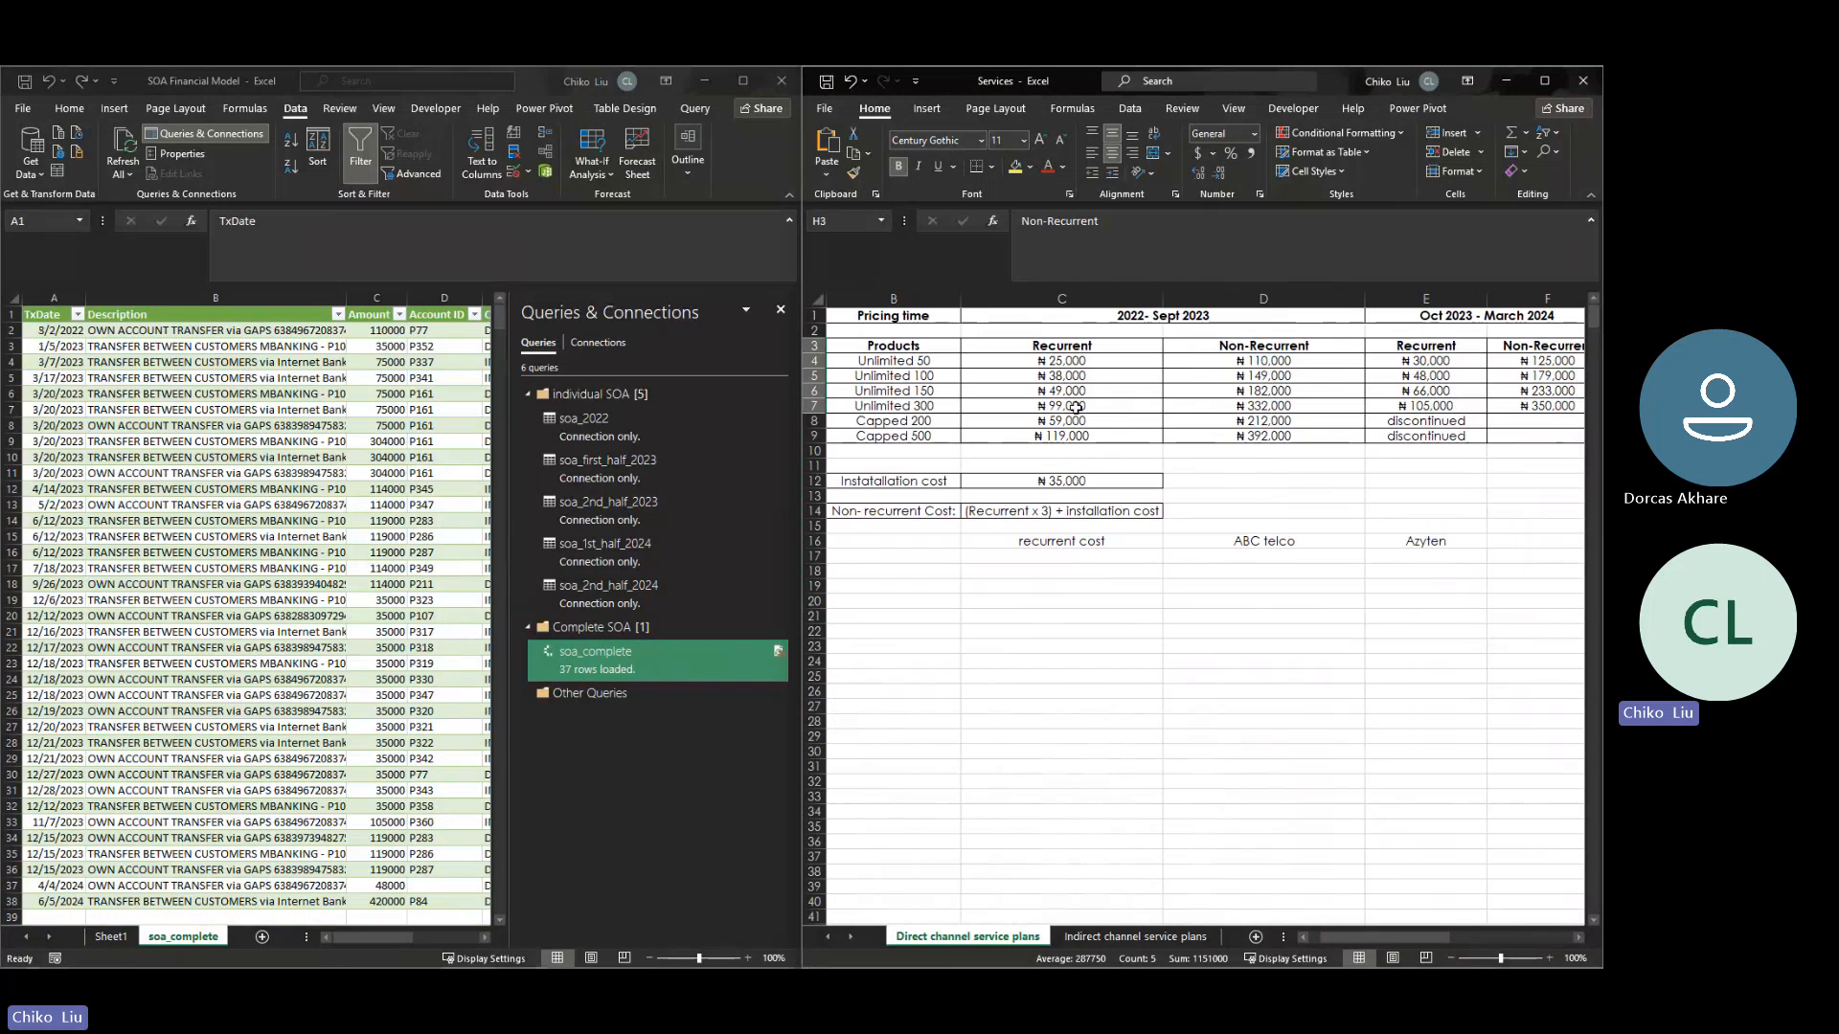
left_click(1055, 360)
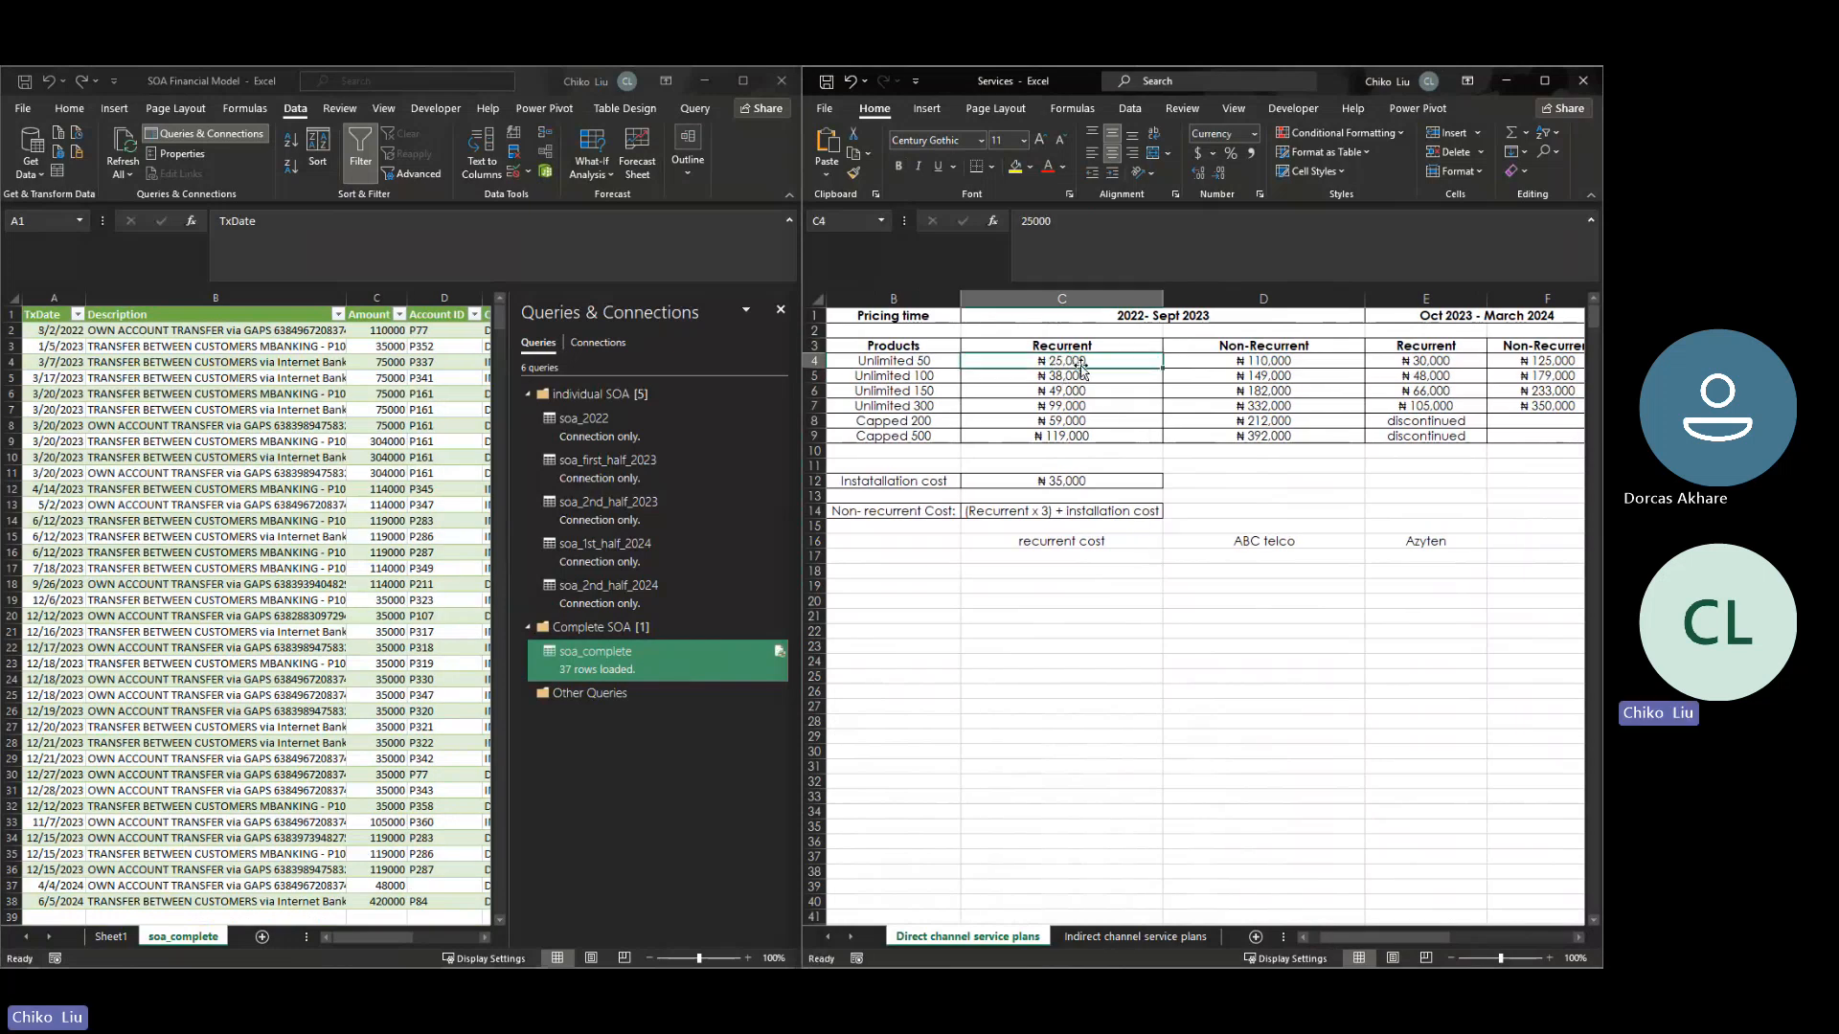
left_click(385, 365)
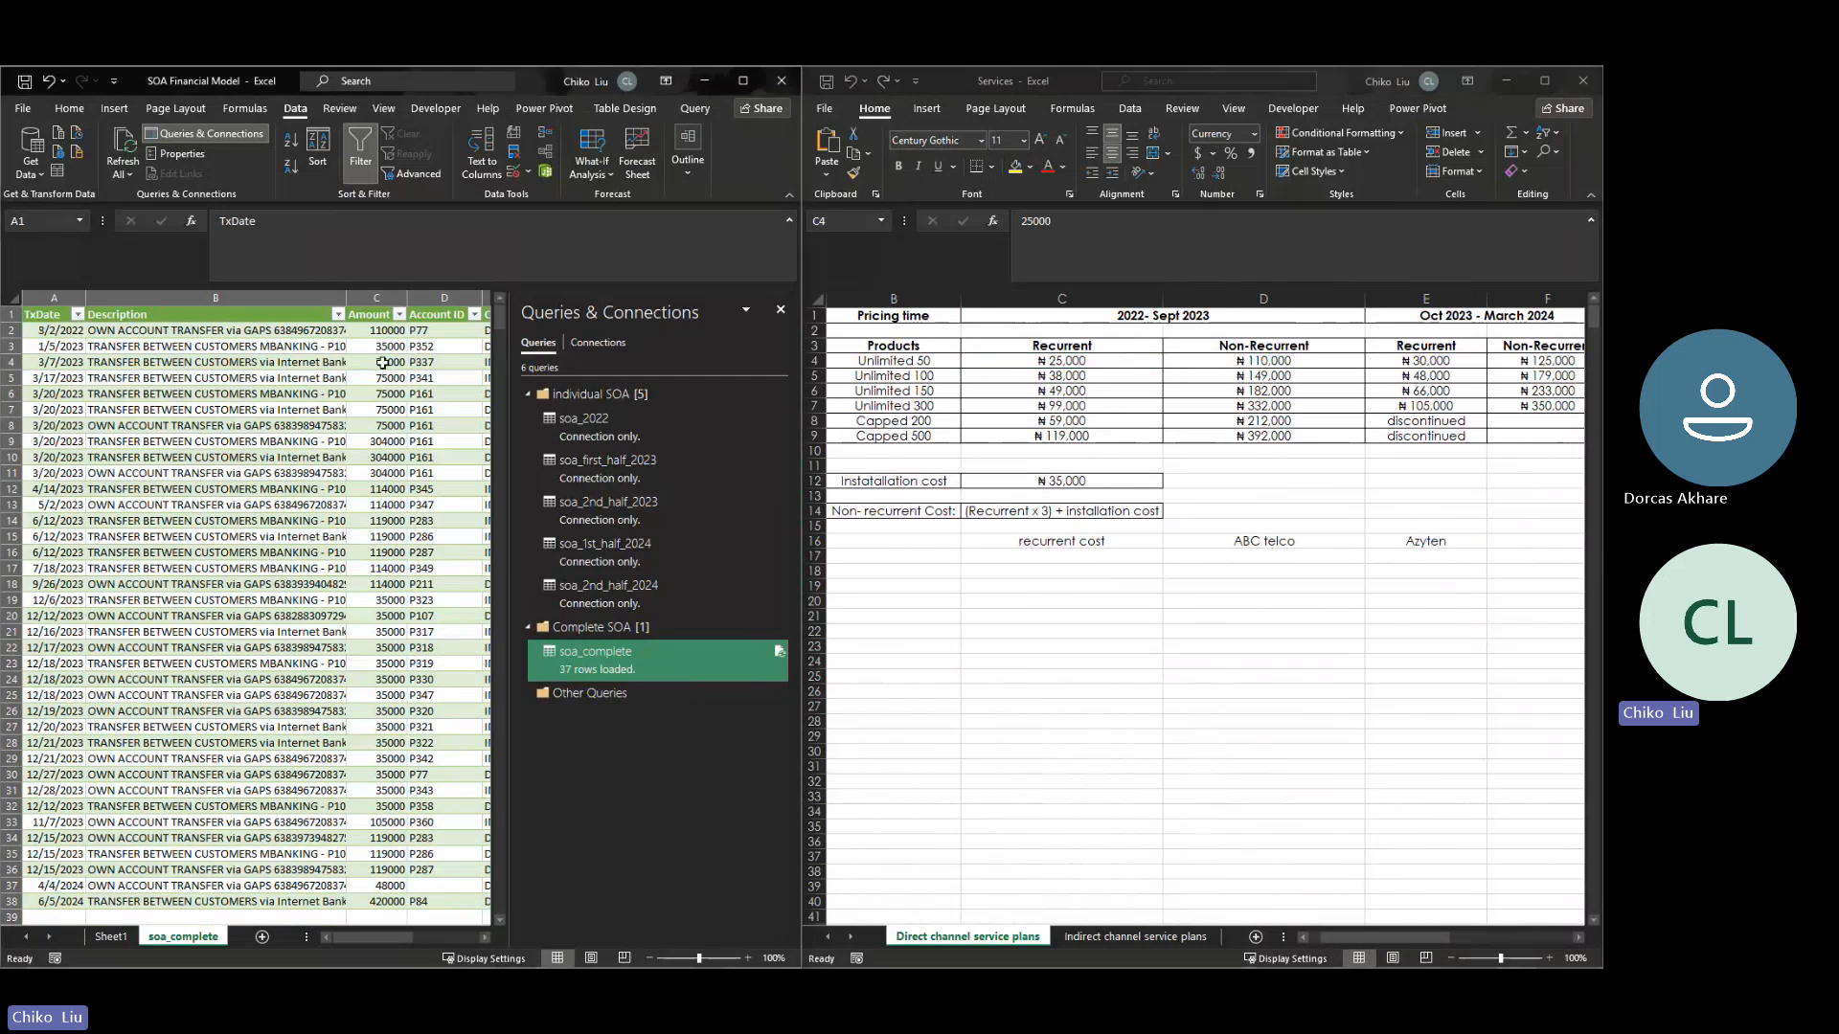
left_click(1074, 360)
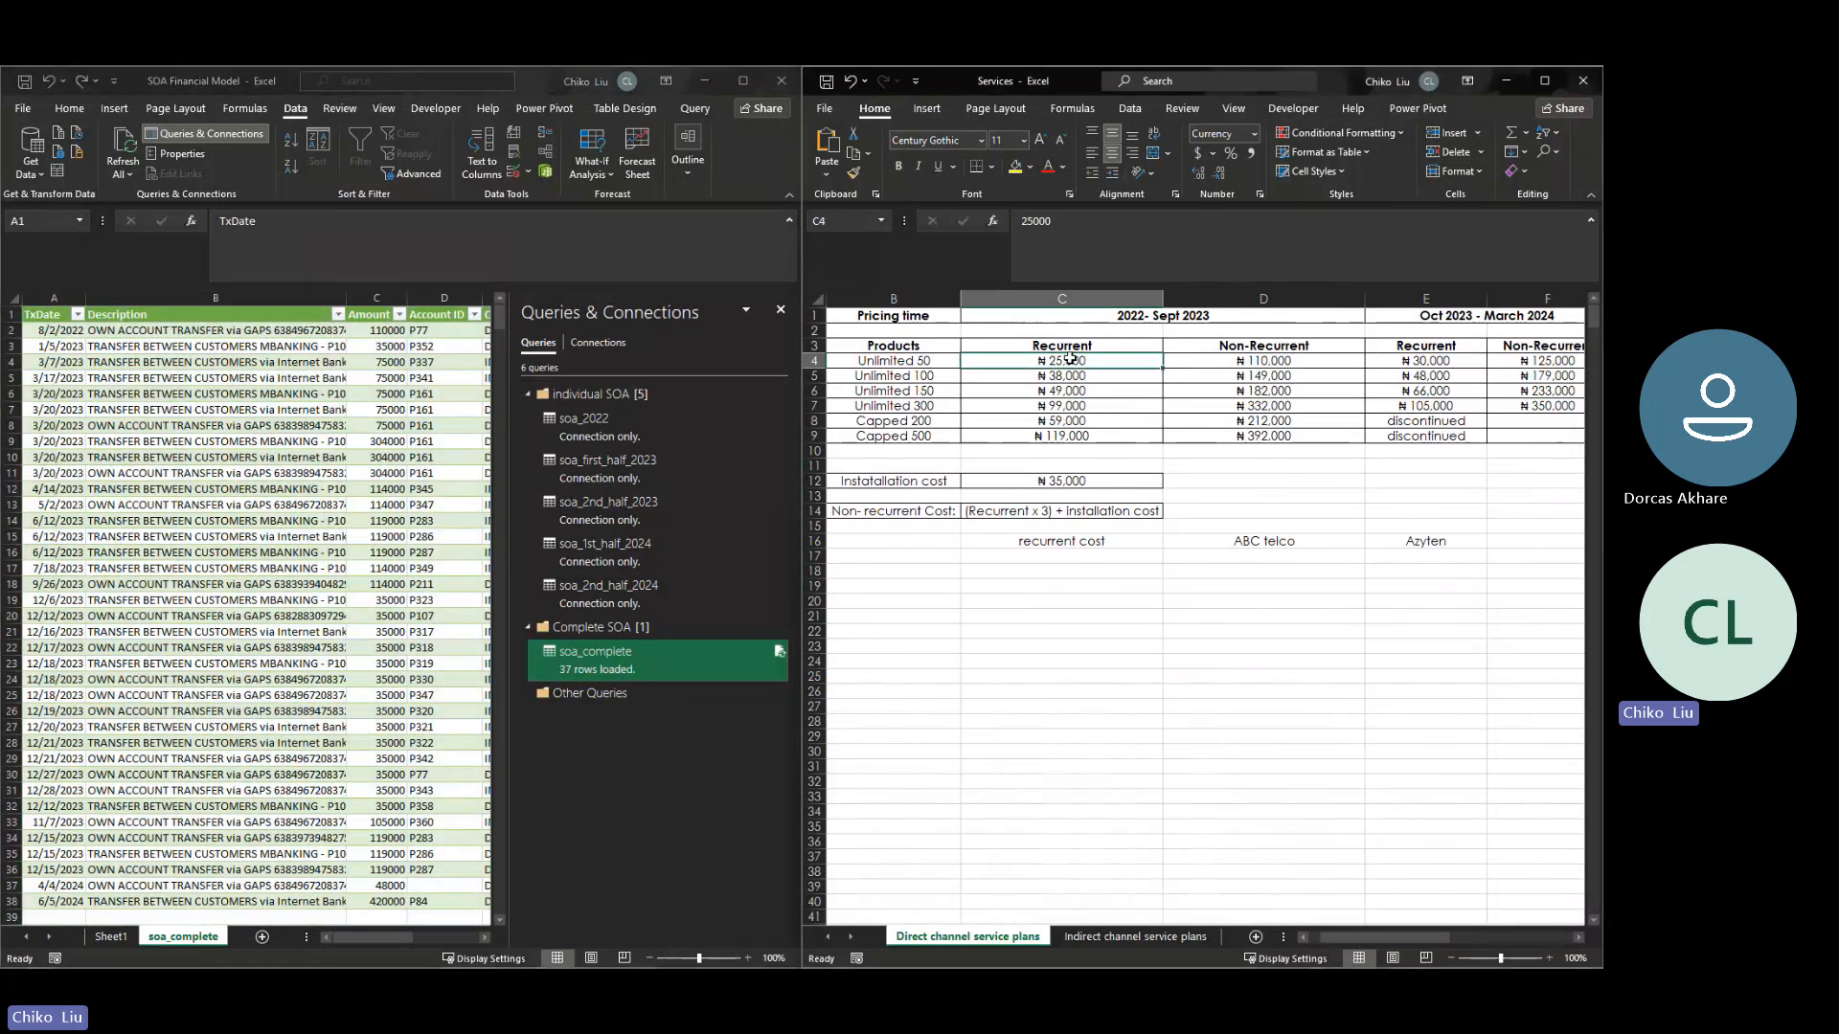
left_click(1111, 661)
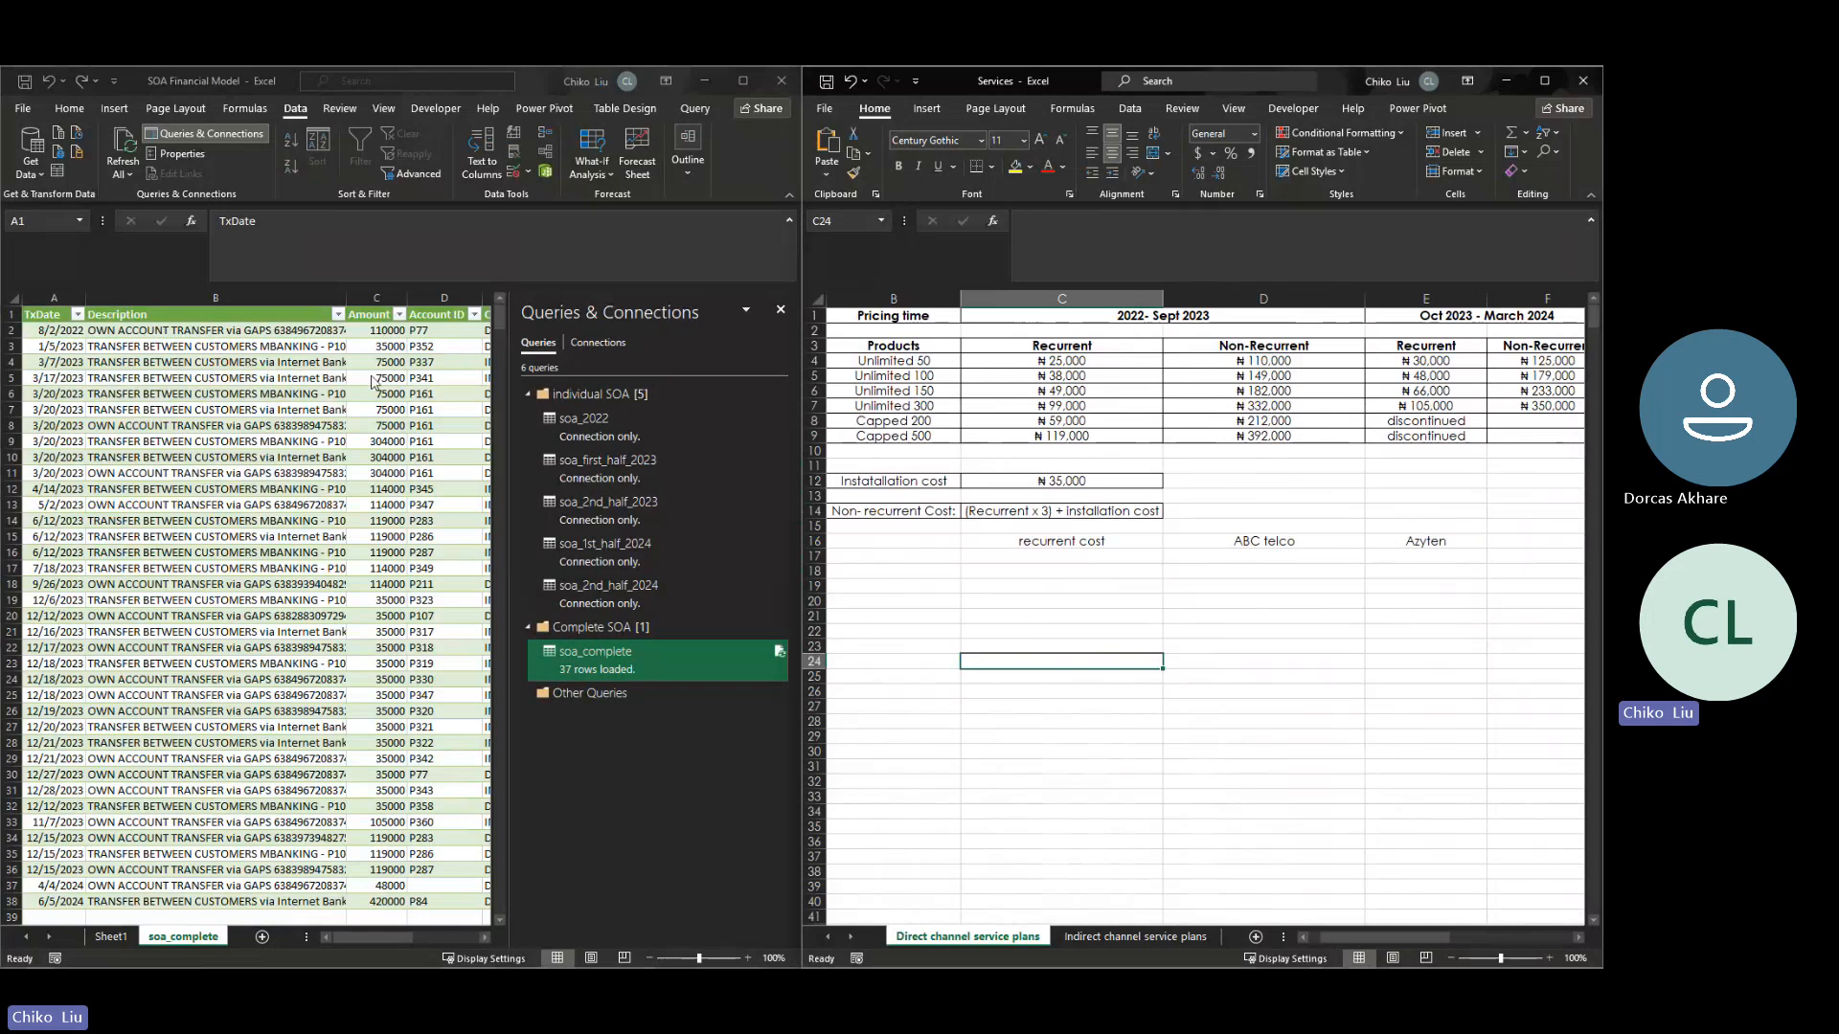
- Close the Queries & Connections pane and bring the Subscription Type and Service Name columns into view
left_click(783, 319)
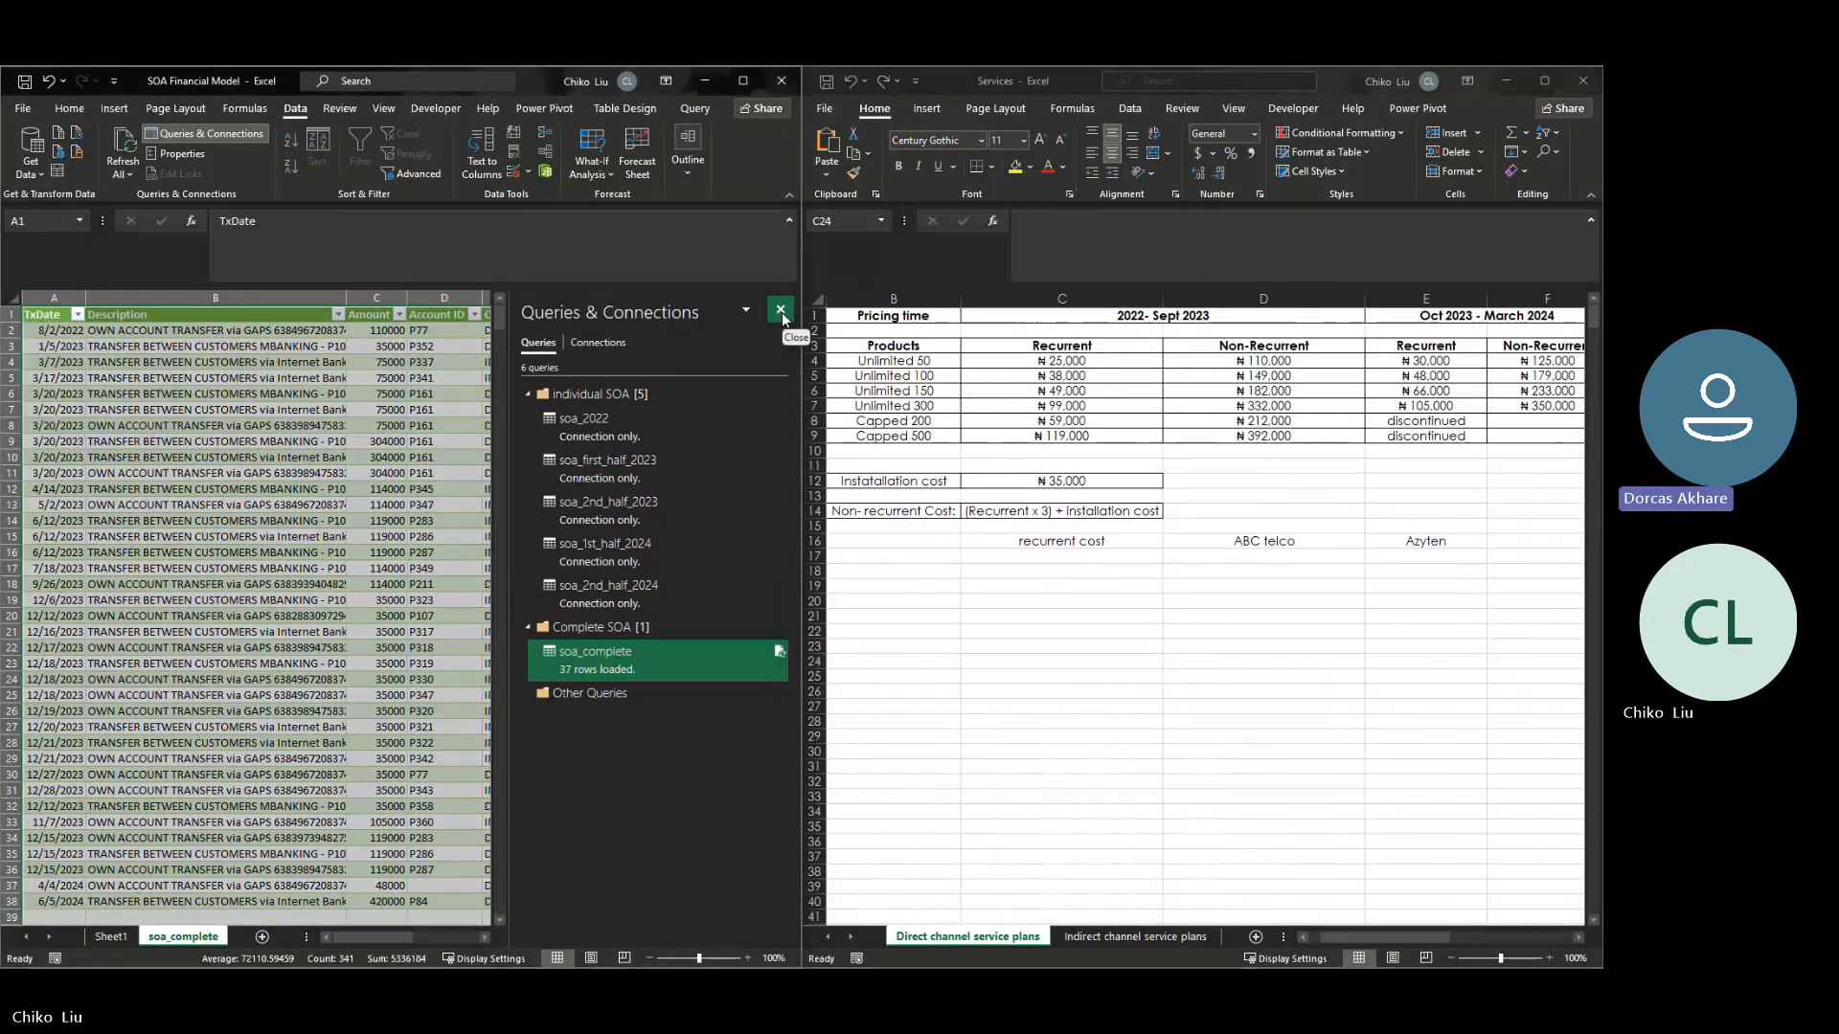
left_click(782, 311)
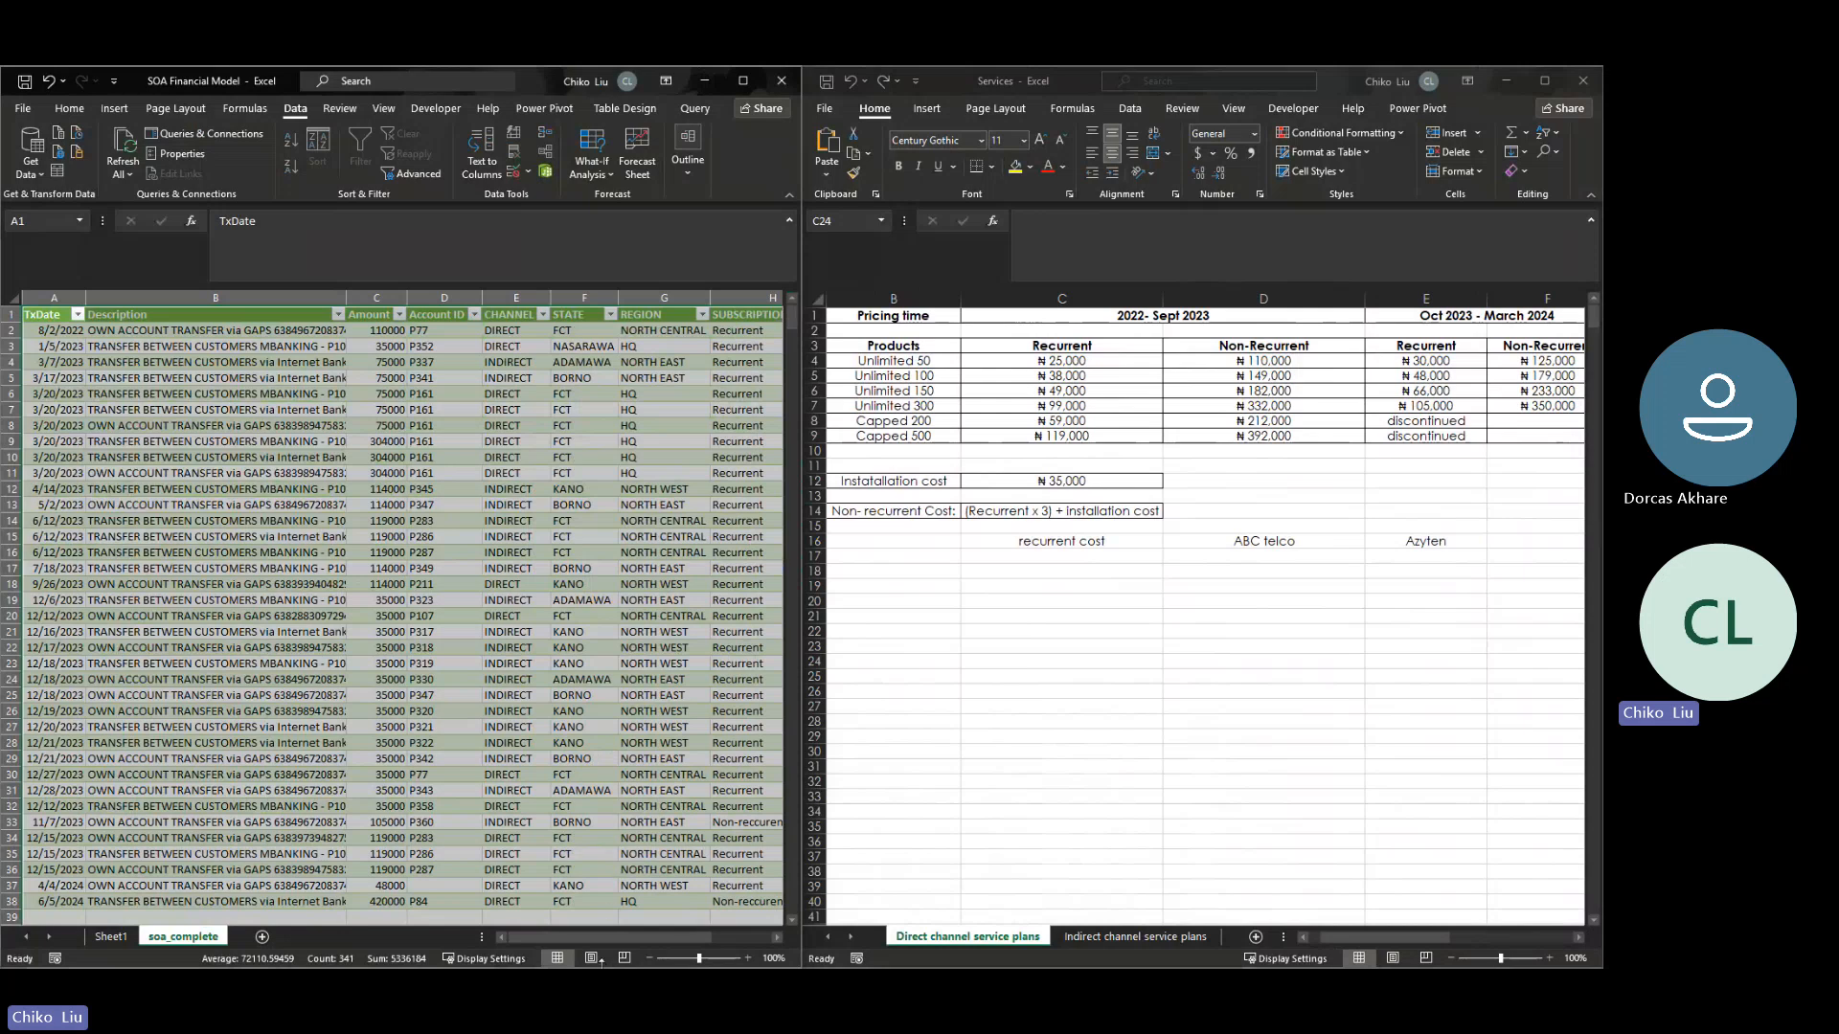
left_click_drag(611, 940, 701, 935)
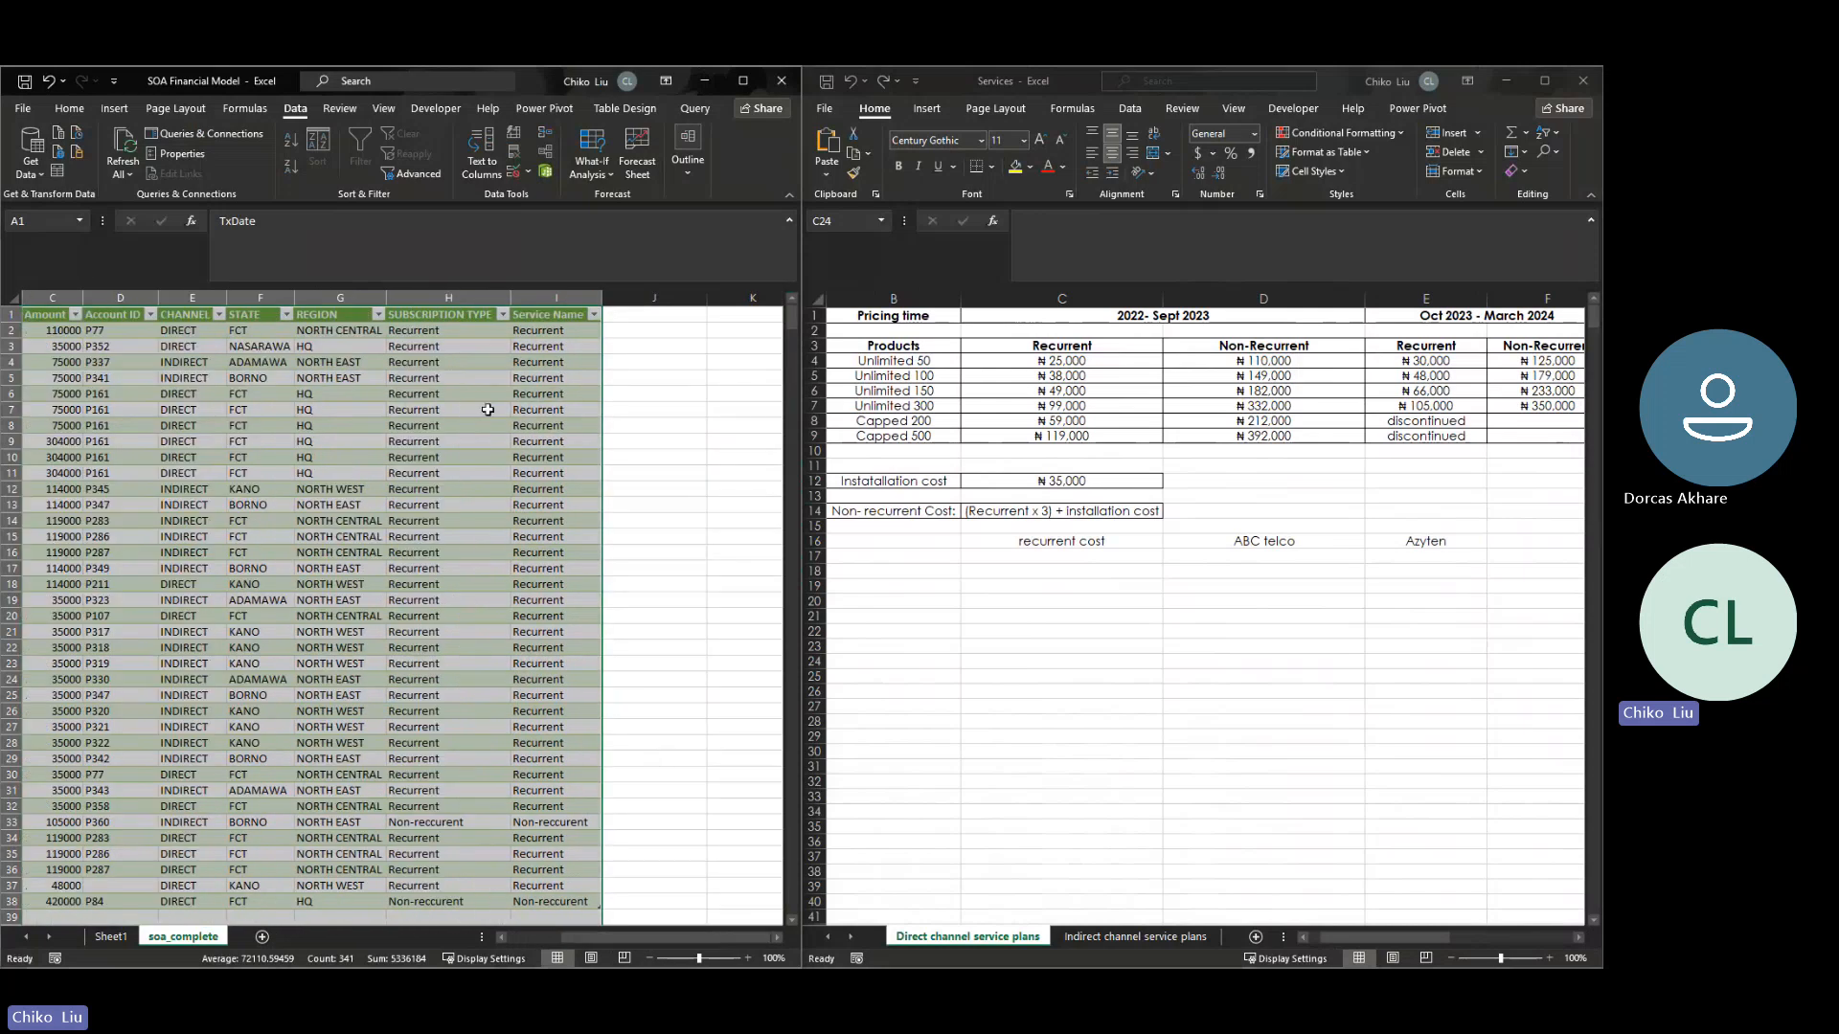
- Check the first row's amount in soa_complete against the 2022-Sept 2023 non-recurrent price of Unlimited 50
left_click_drag(63, 361, 67, 394)
left_click(69, 332)
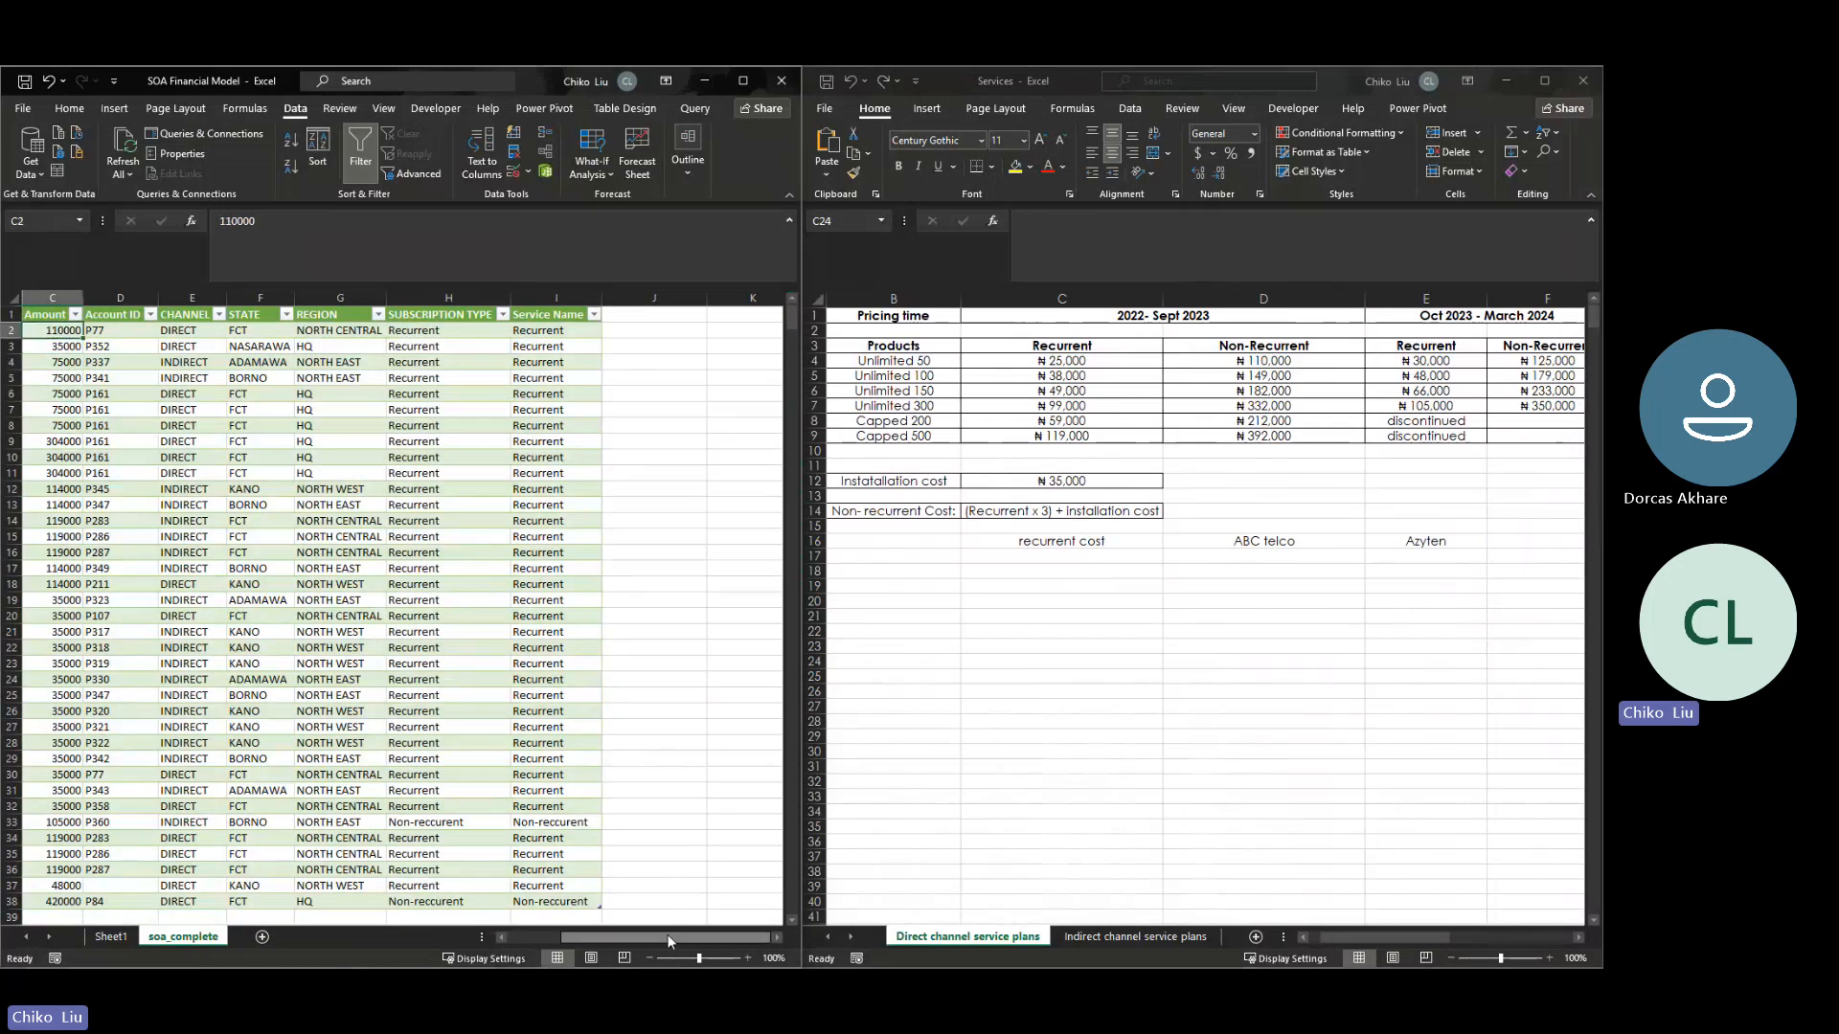
left_click_drag(676, 939, 672, 941)
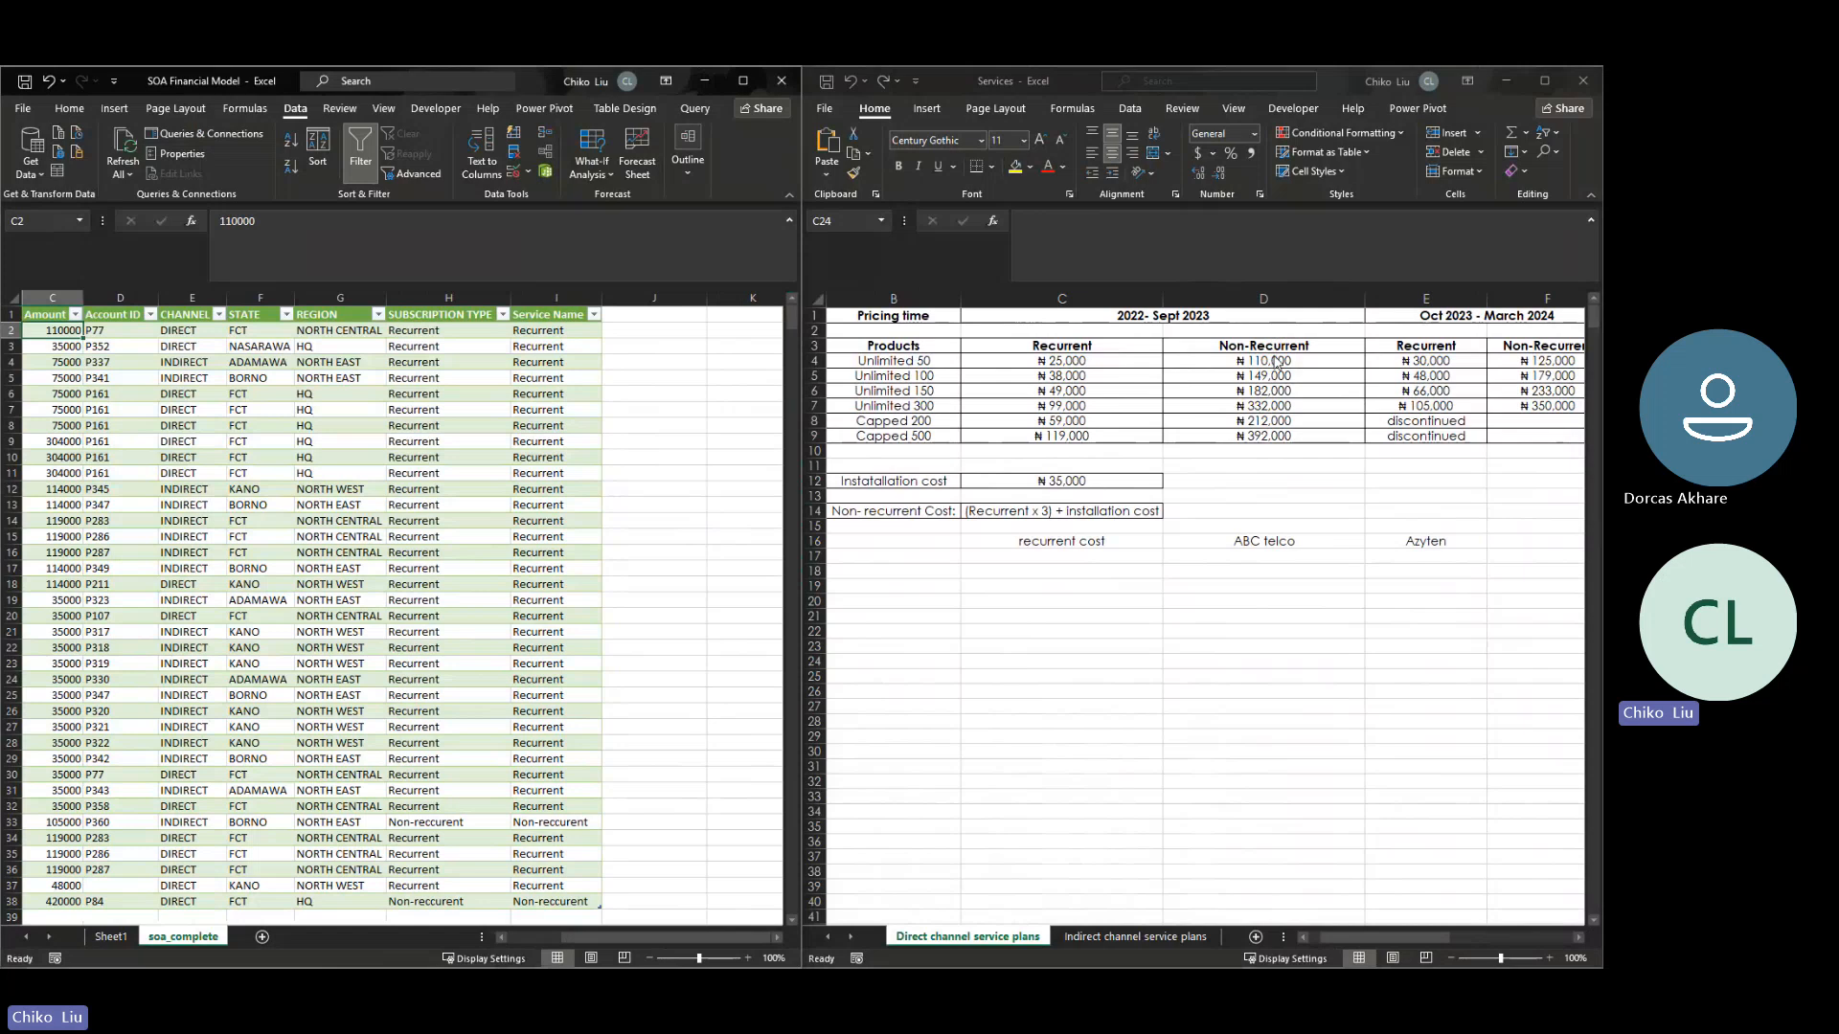
left_click(1281, 363)
left_click(1281, 363)
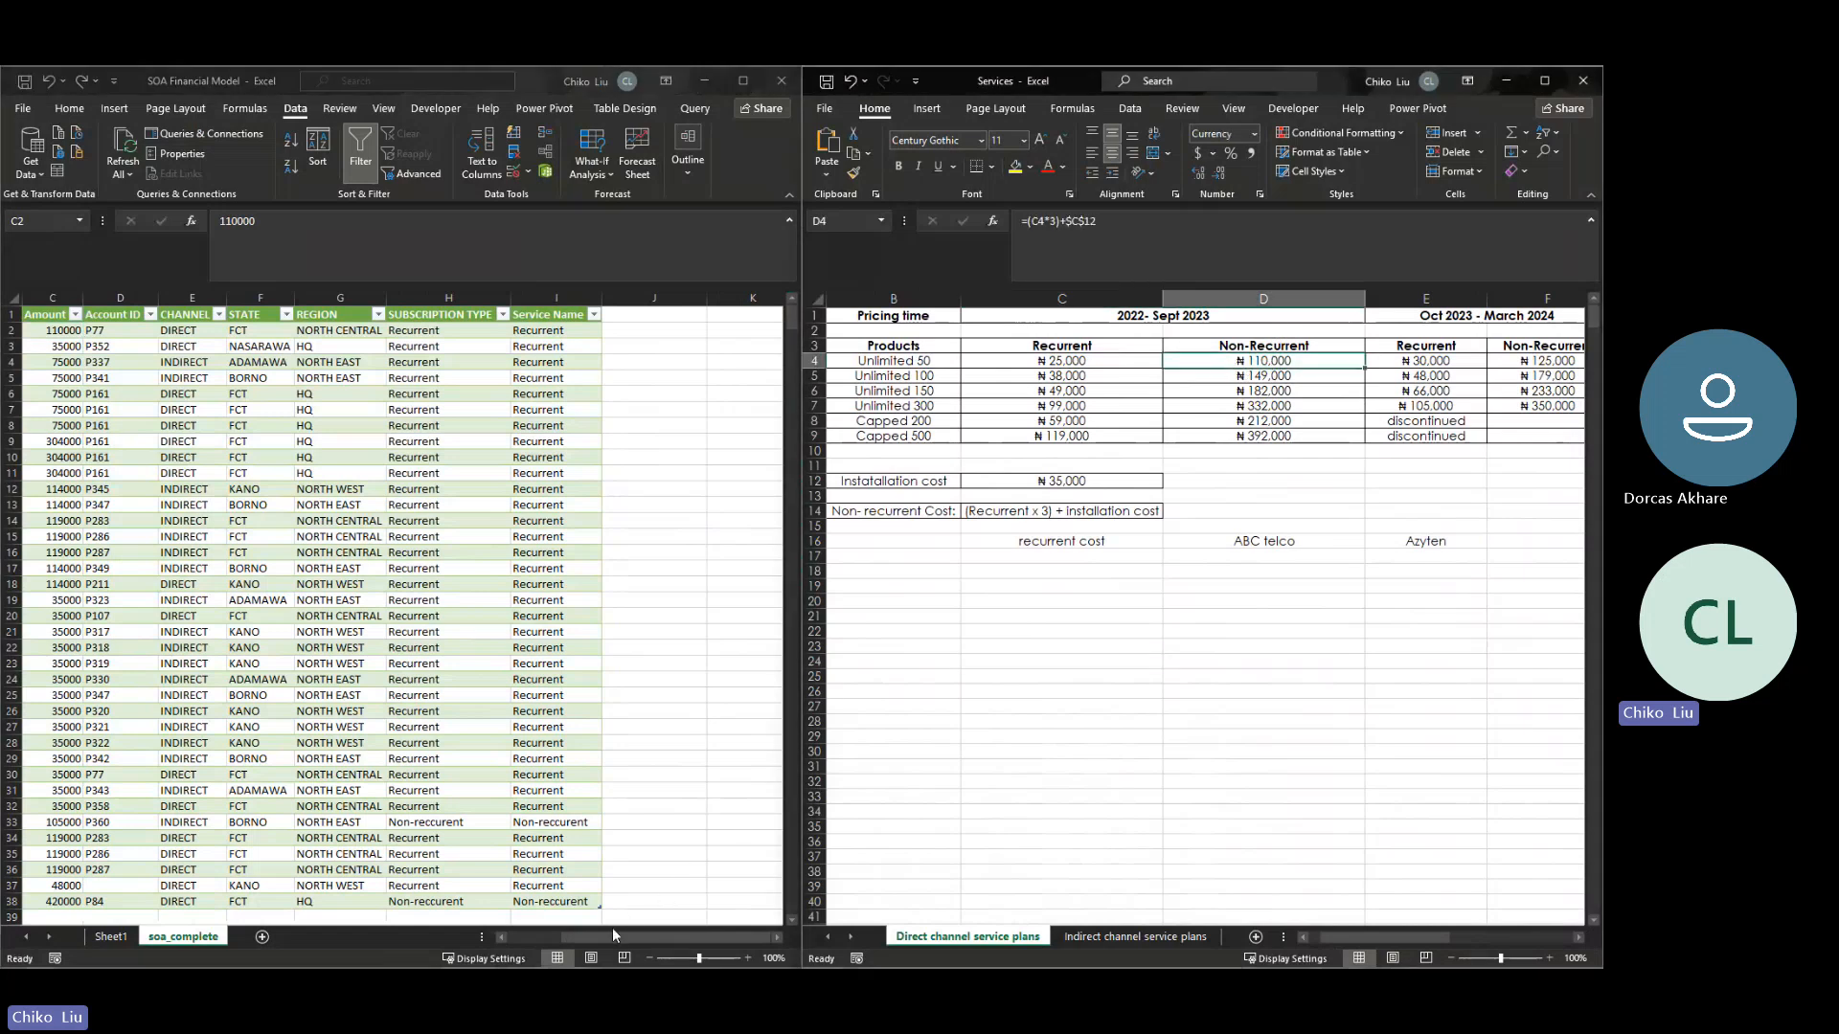
left_click_drag(611, 938, 600, 933)
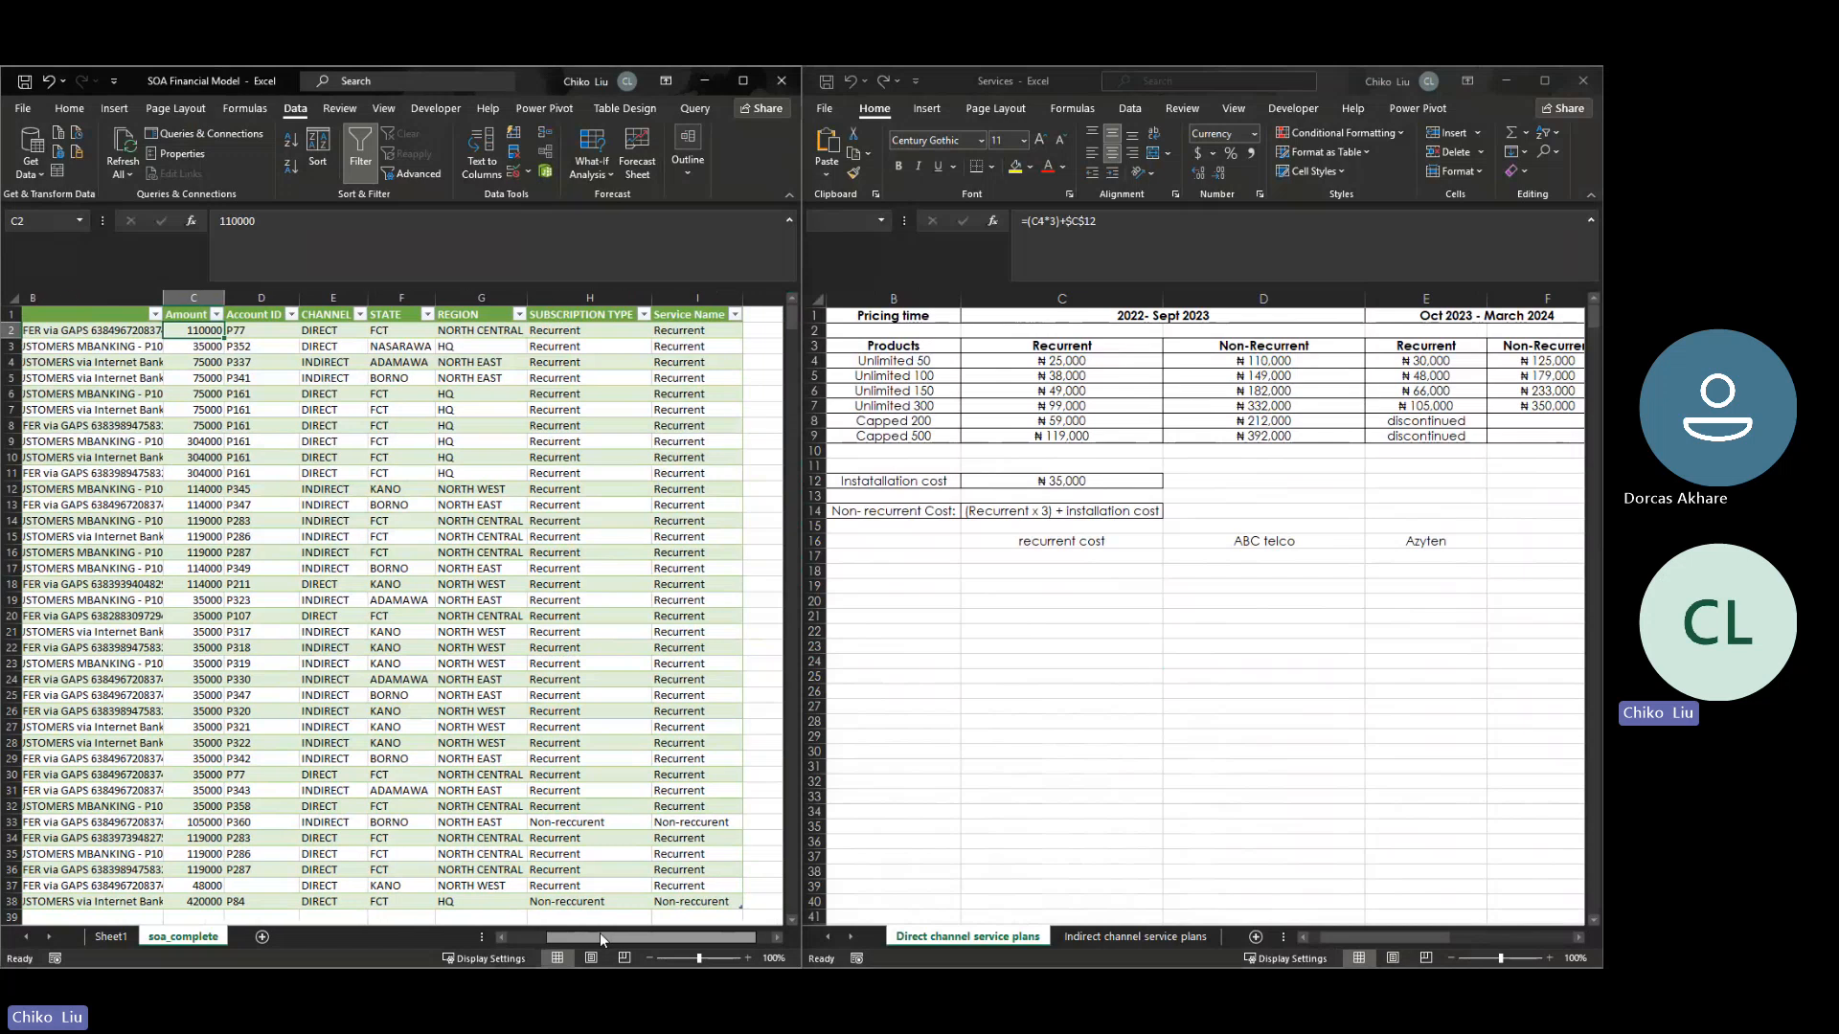
- Compare the 114000 amounts in rows 12–13 of soa_complete with the 2022-Sept 2023 non-recurrent Unlimited 100 price on the Indirect channel service plans sheet
left_click(679, 329)
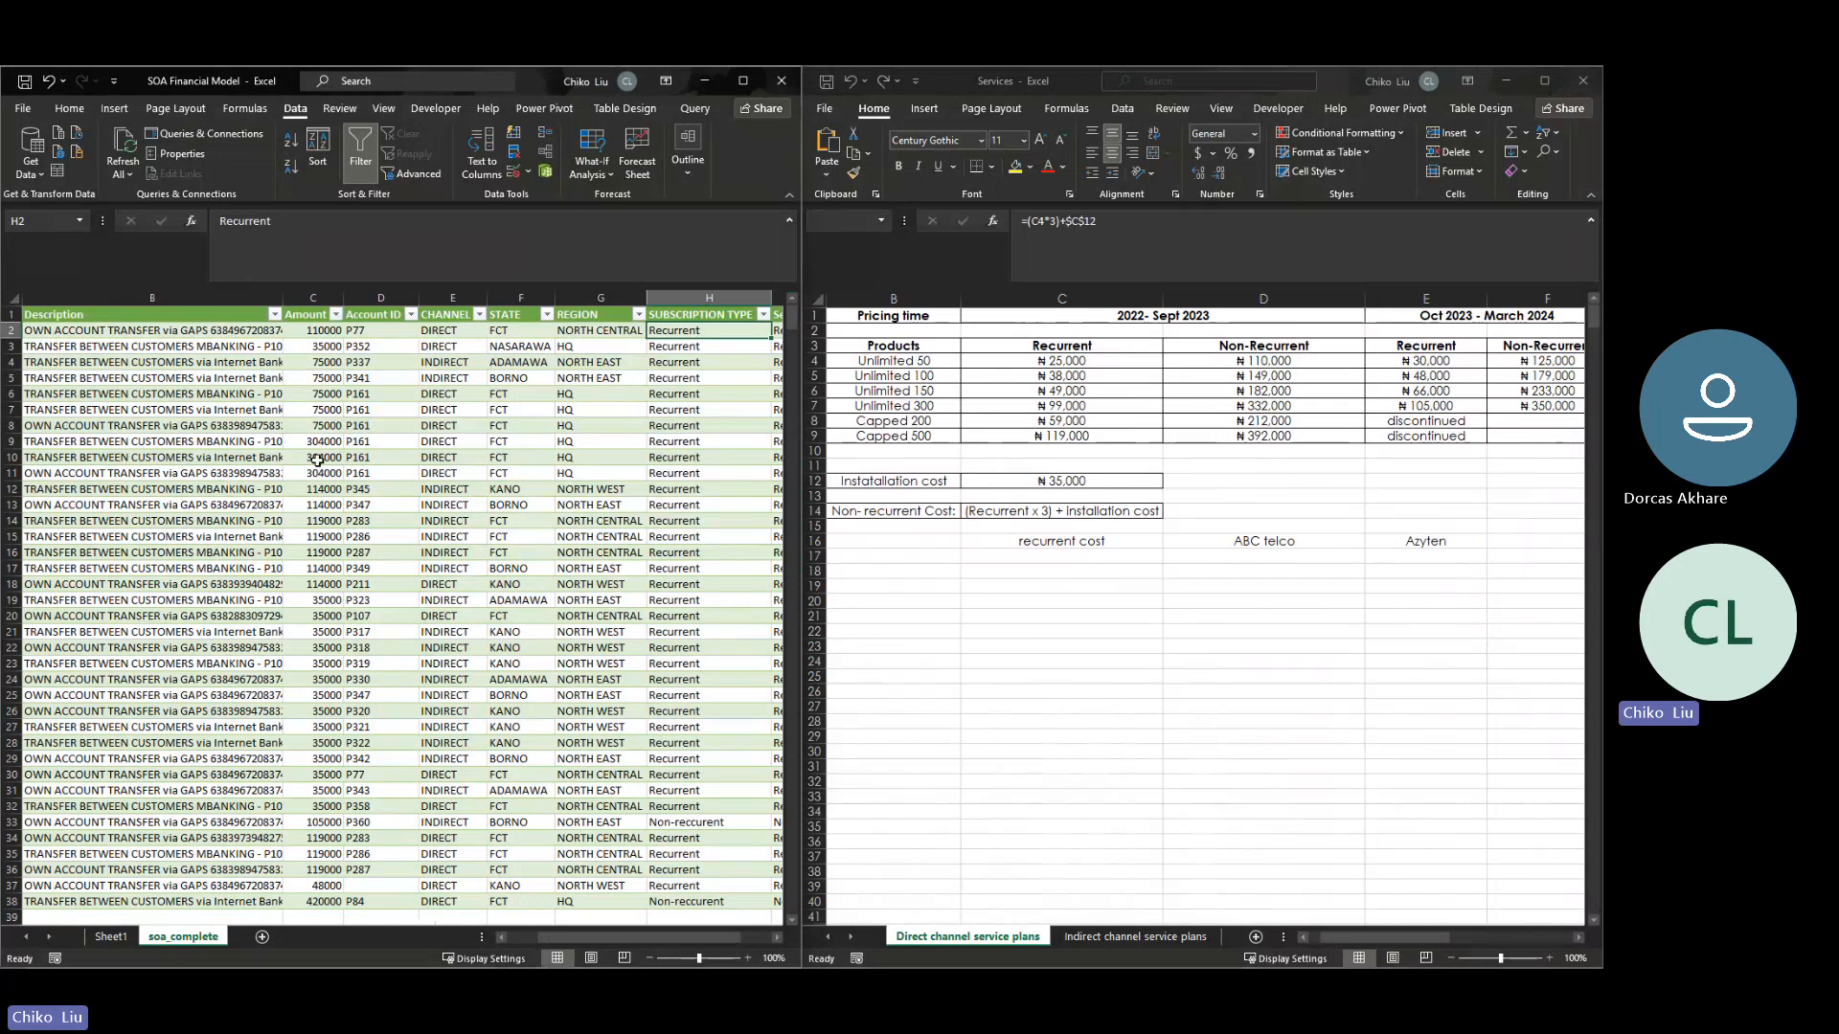
mouse_move(320, 489)
left_mouse_down()
mouse_move(322, 549)
mouse_move(327, 505)
left_mouse_up()
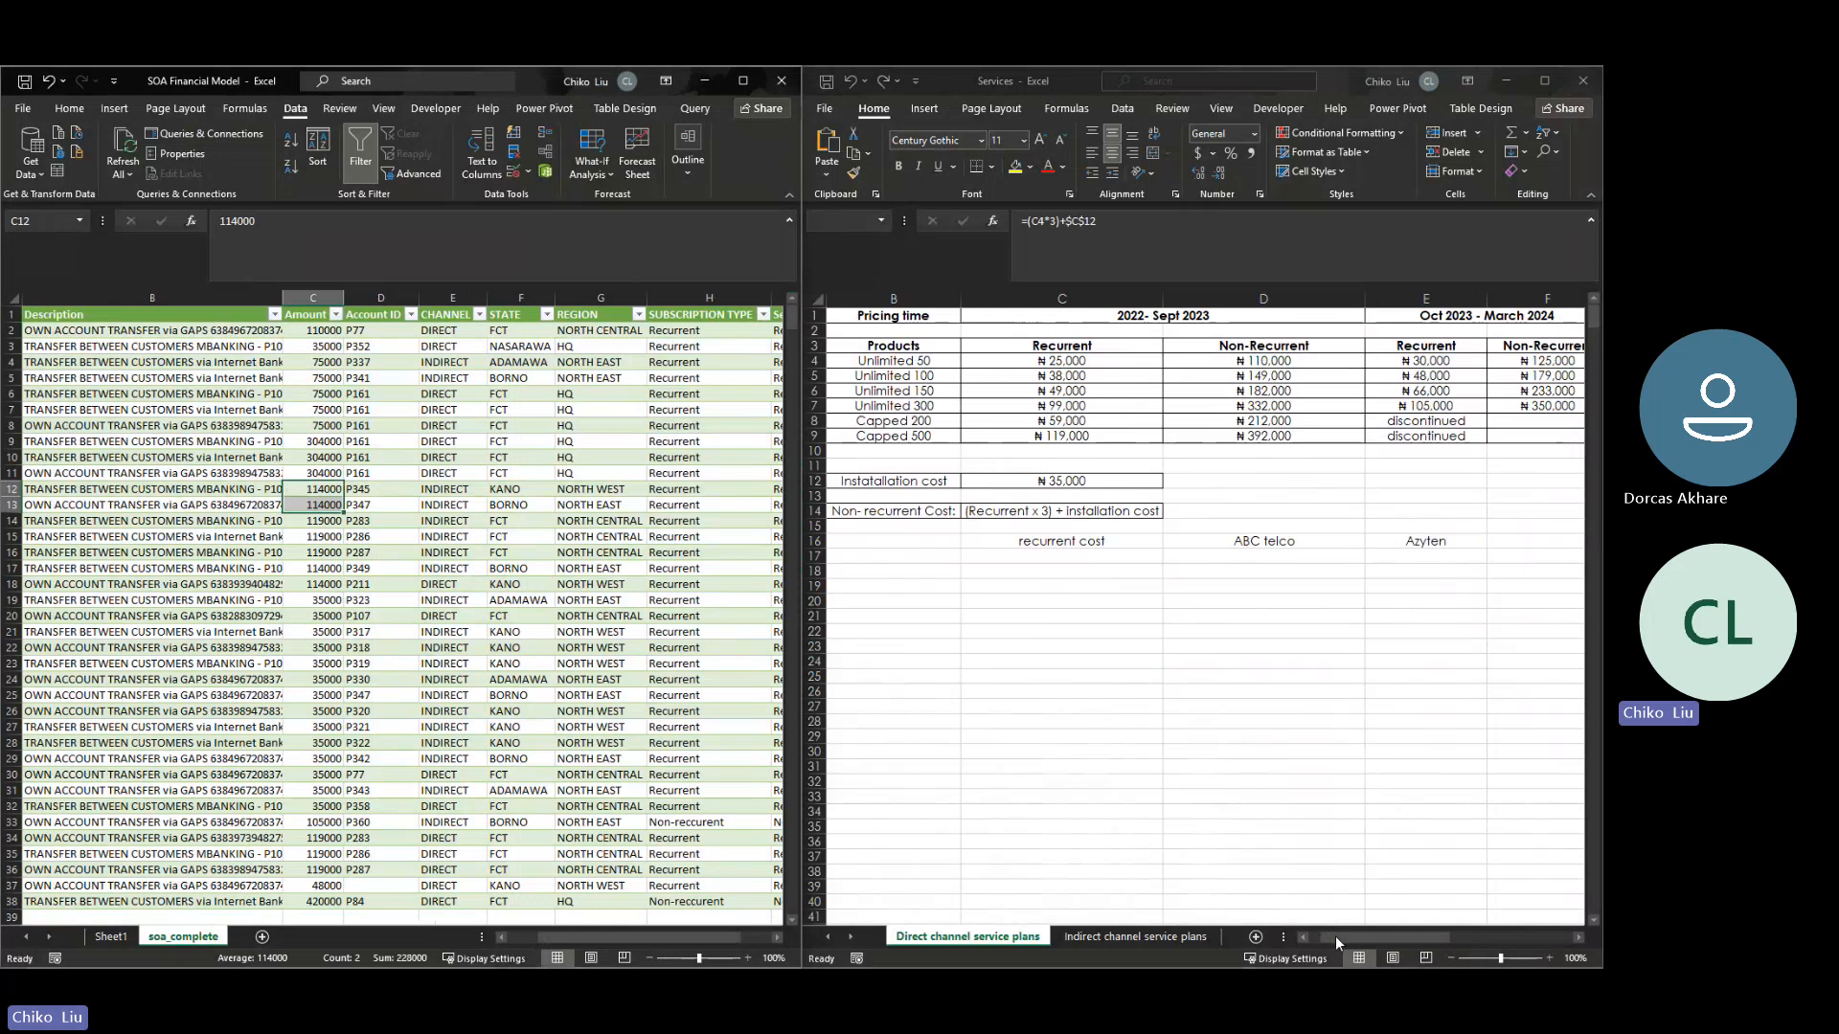
mouse_move(1336, 942)
left_mouse_down()
mouse_move(1375, 943)
mouse_move(1360, 939)
left_mouse_up()
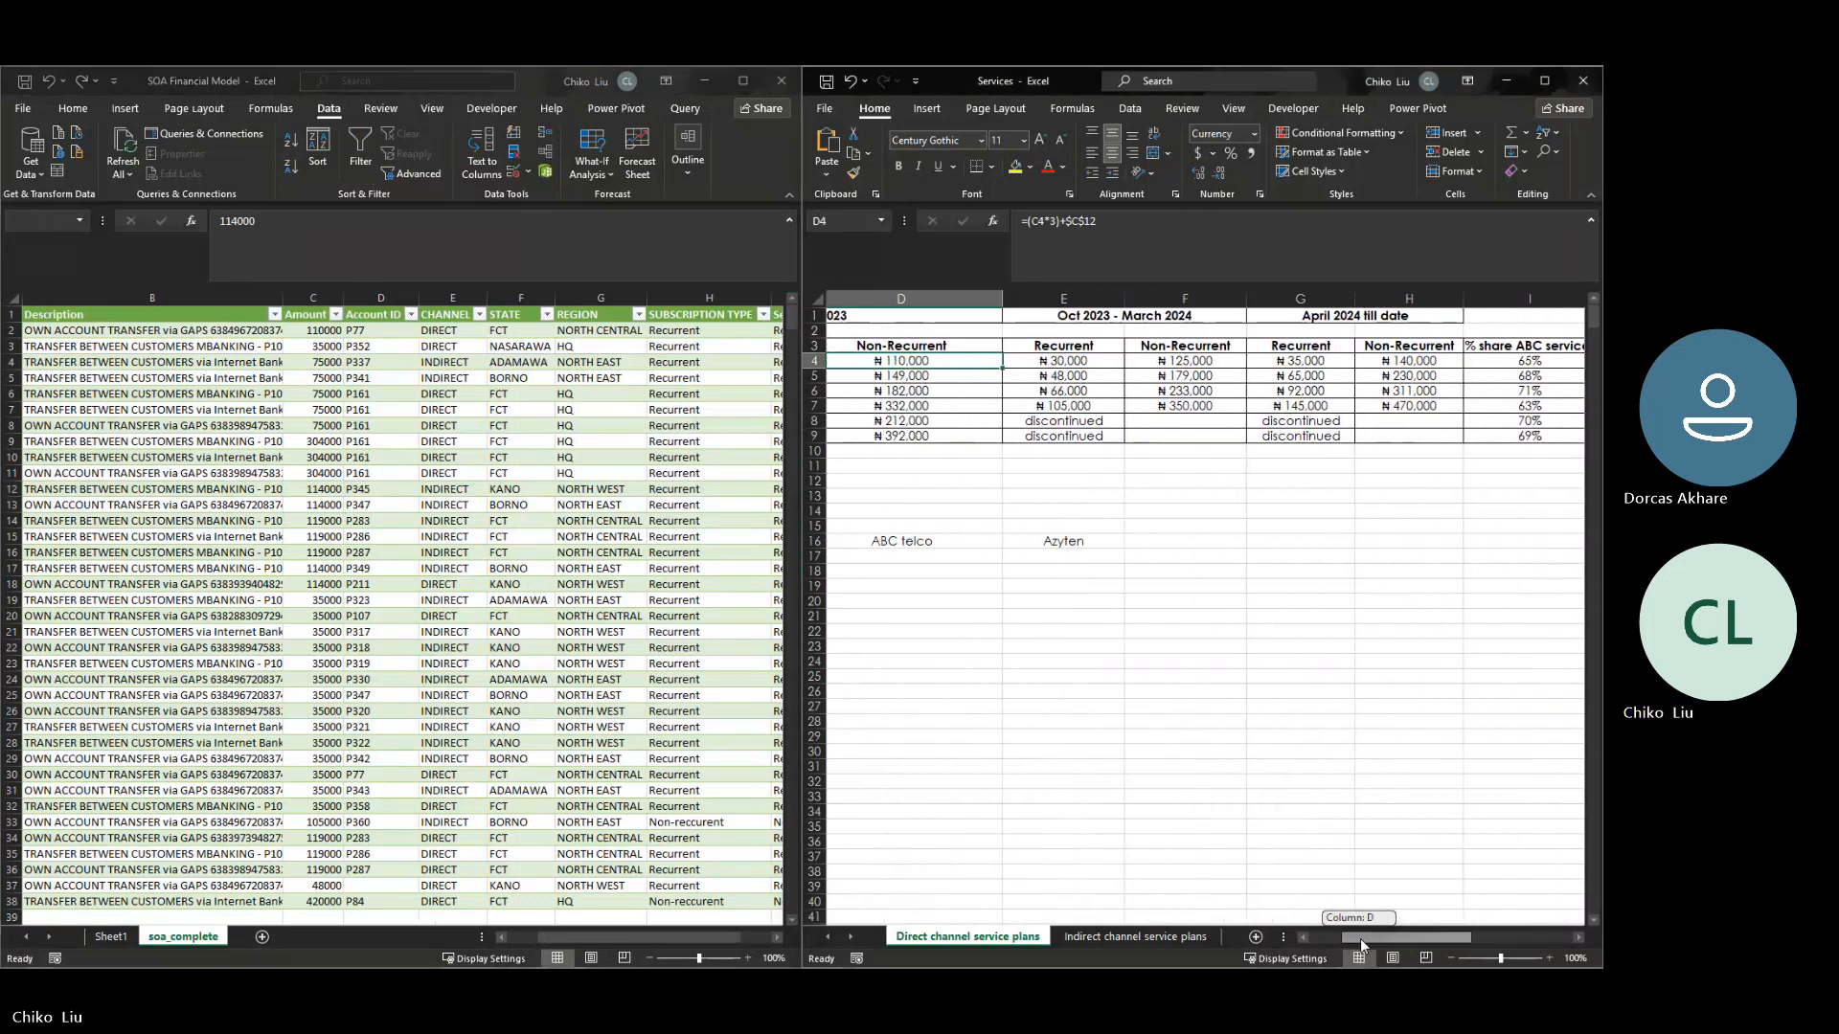
left_click(1189, 939)
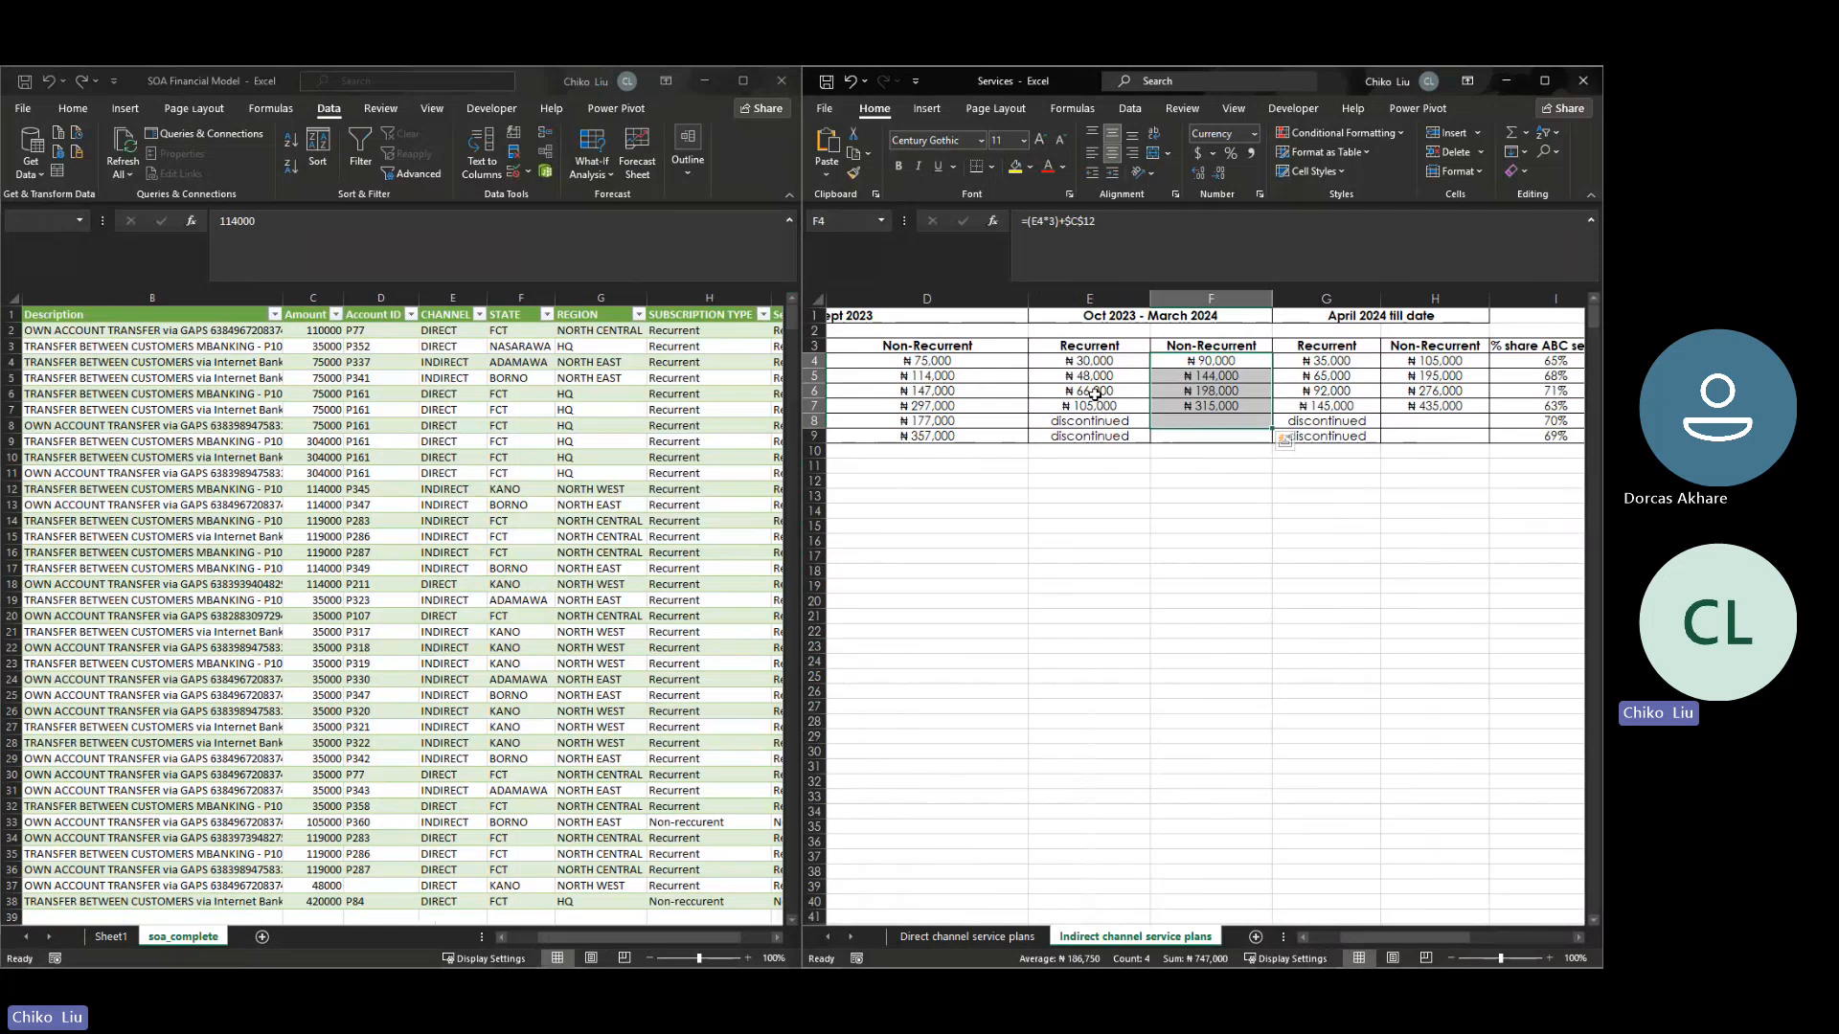
left_click(931, 381)
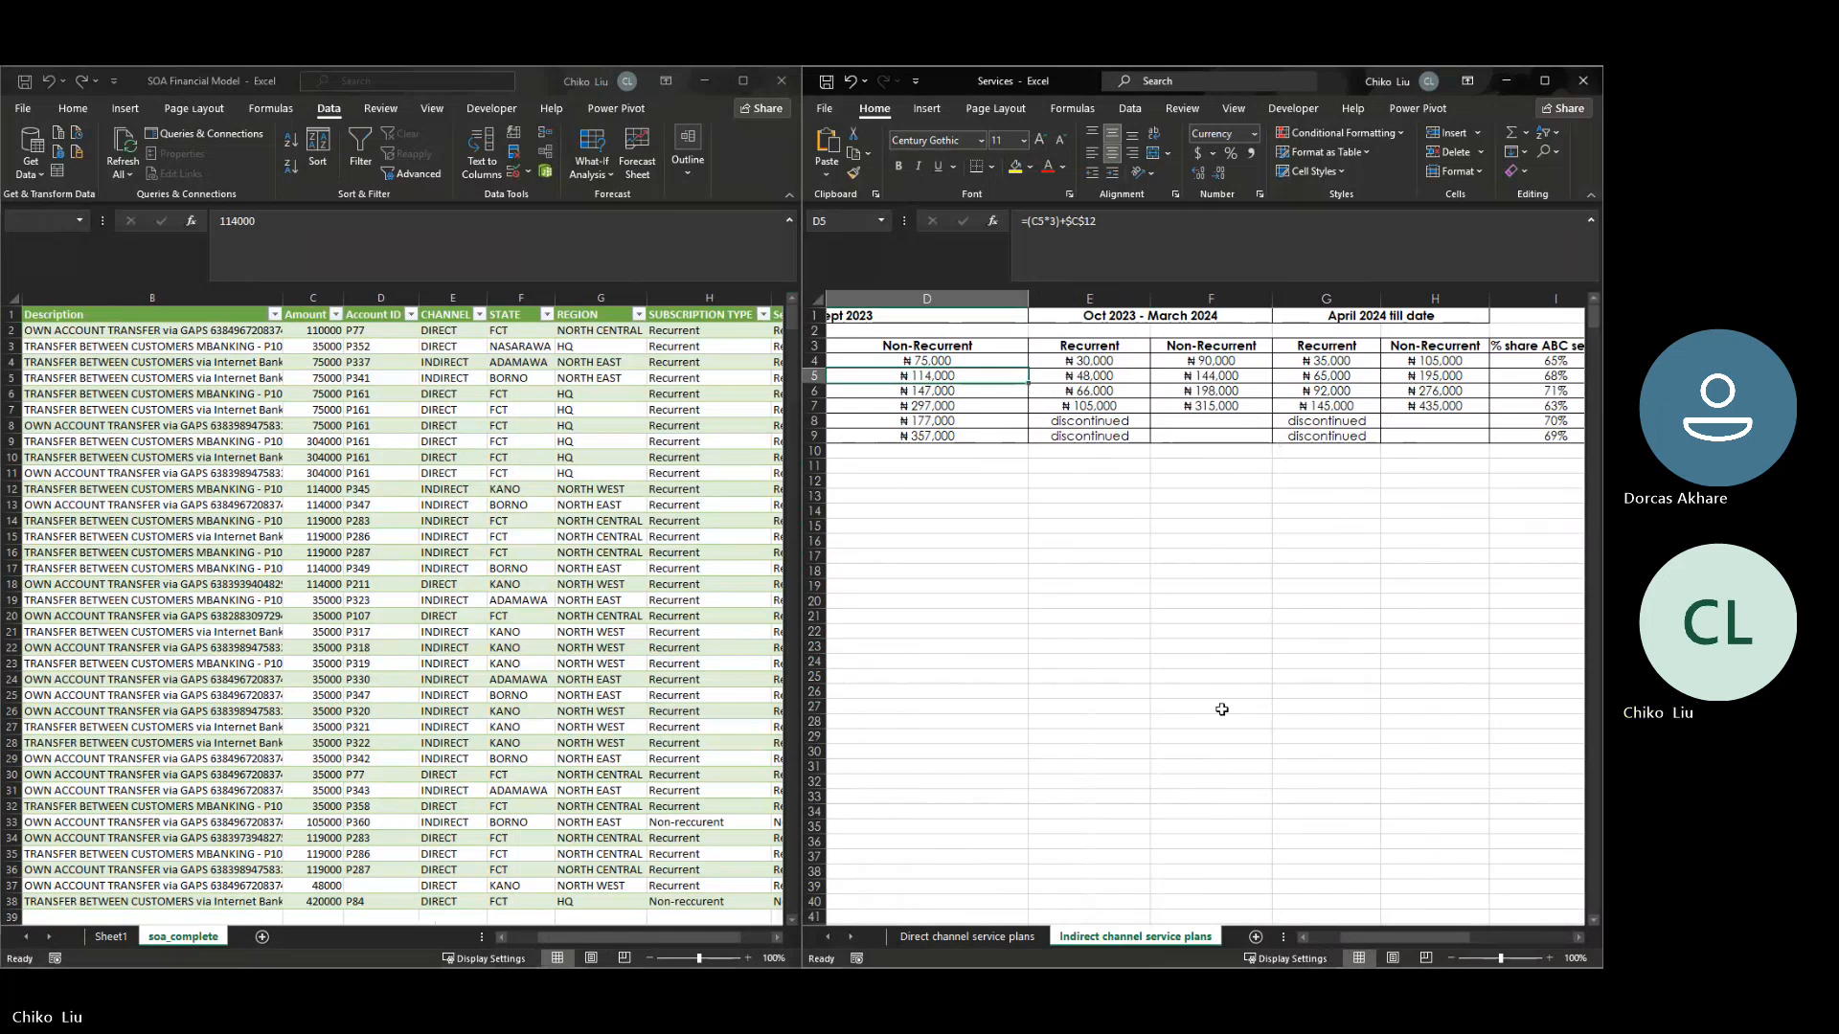
left_click_drag(1374, 941, 1350, 934)
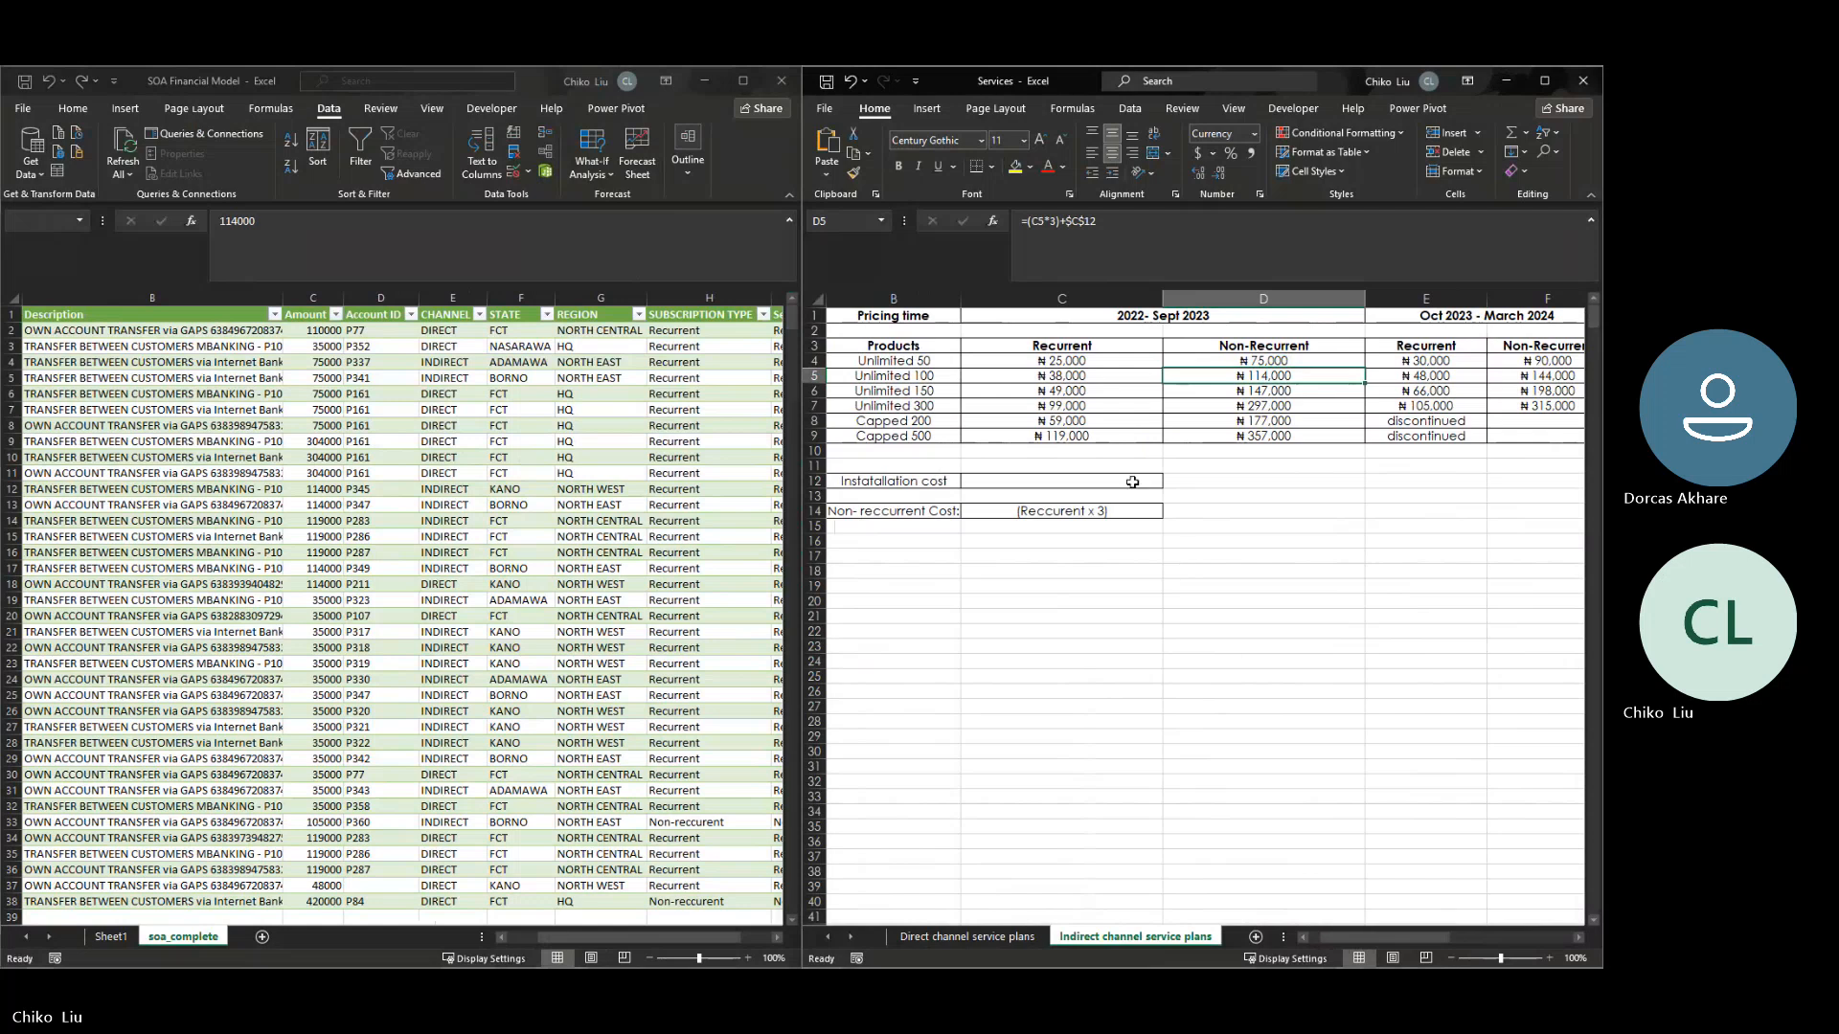
- Compare the 119000 amounts in rows 14–16 with the recurrent Capped 500 price, and examine the 35000 amounts in rows 19–32 against their transaction dates
left_click(1061, 436)
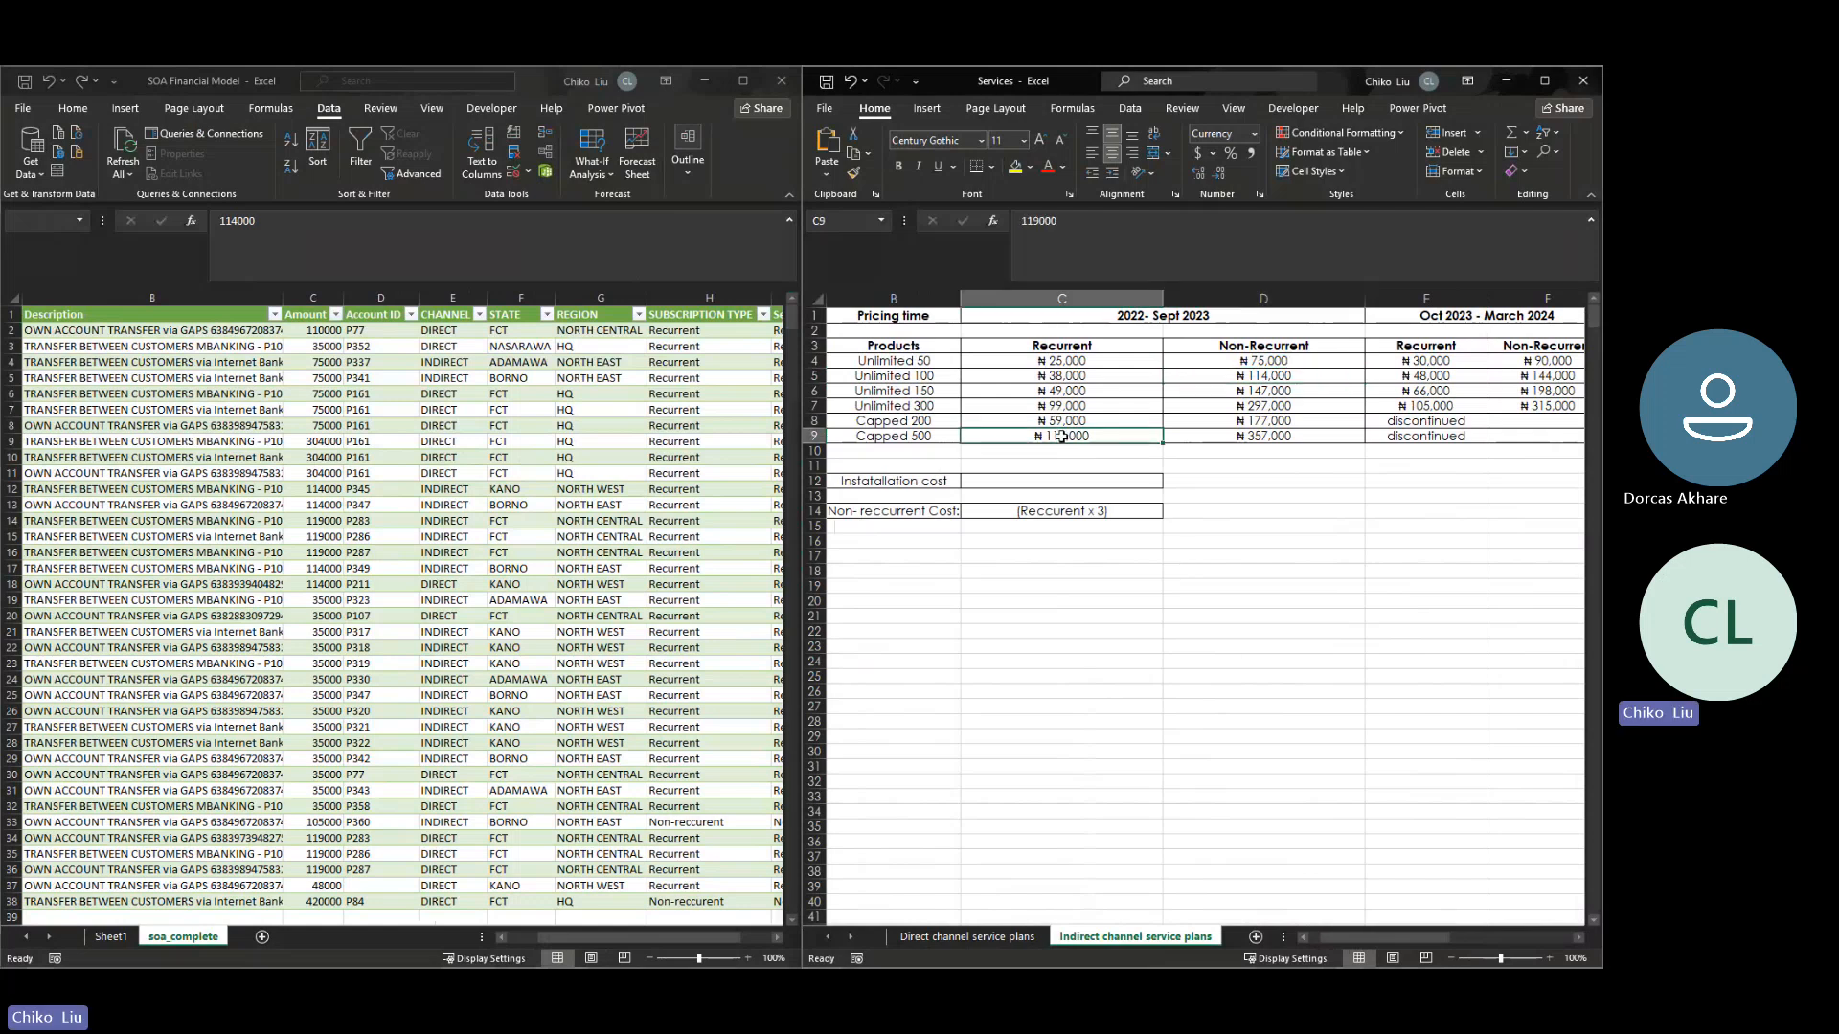
left_click(324, 527)
mouse_move(324, 522)
left_mouse_down()
mouse_move(333, 585)
mouse_move(329, 556)
left_mouse_up()
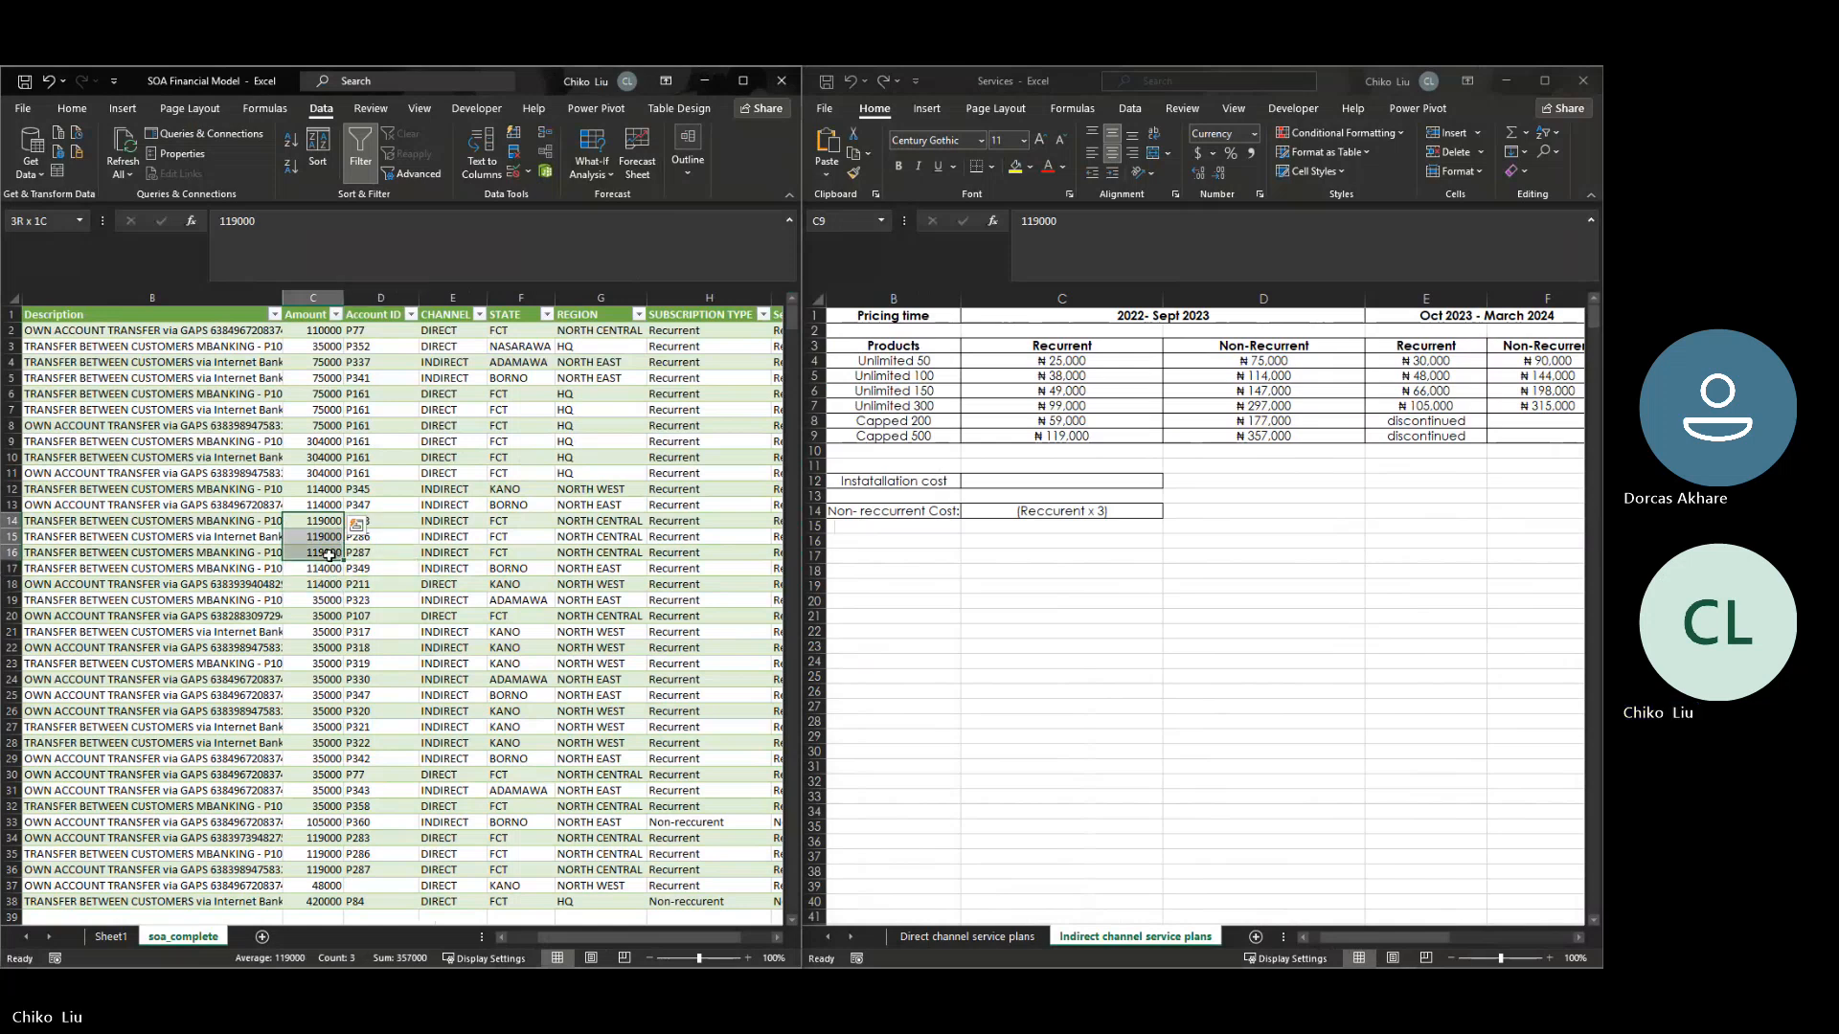
left_click_drag(663, 945, 598, 945)
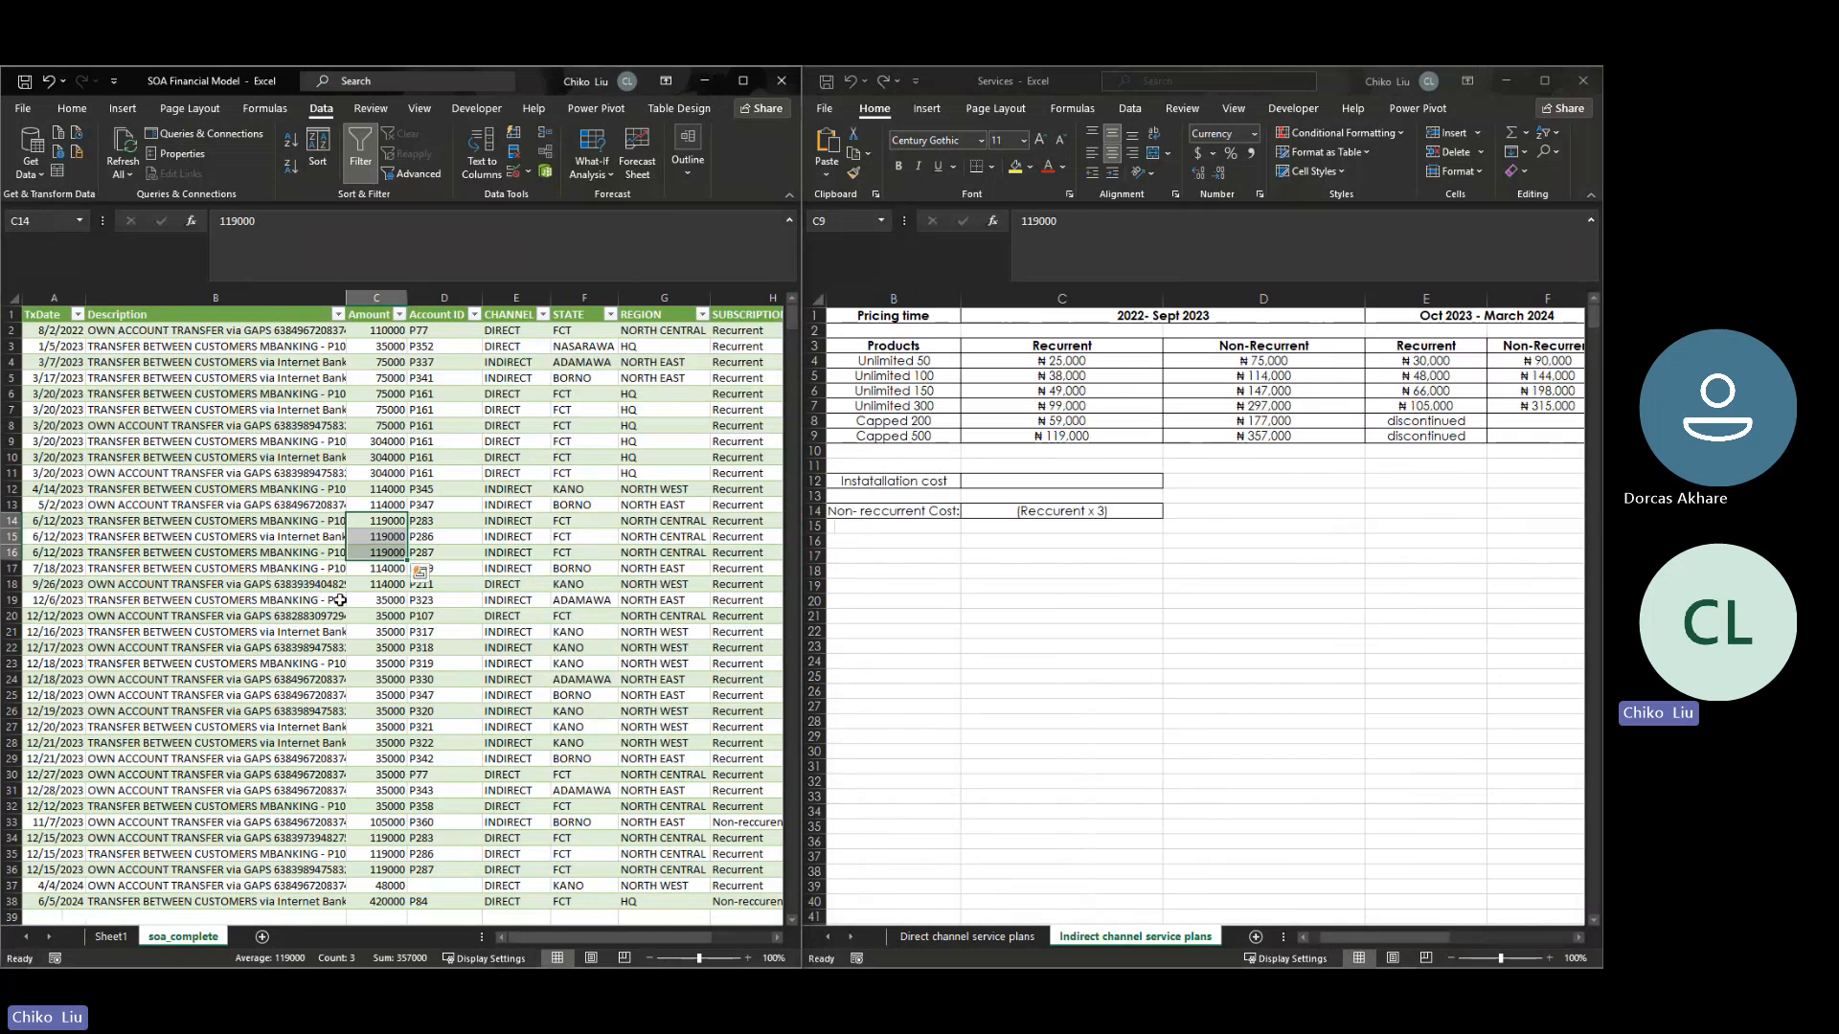
left_click_drag(369, 602, 369, 807)
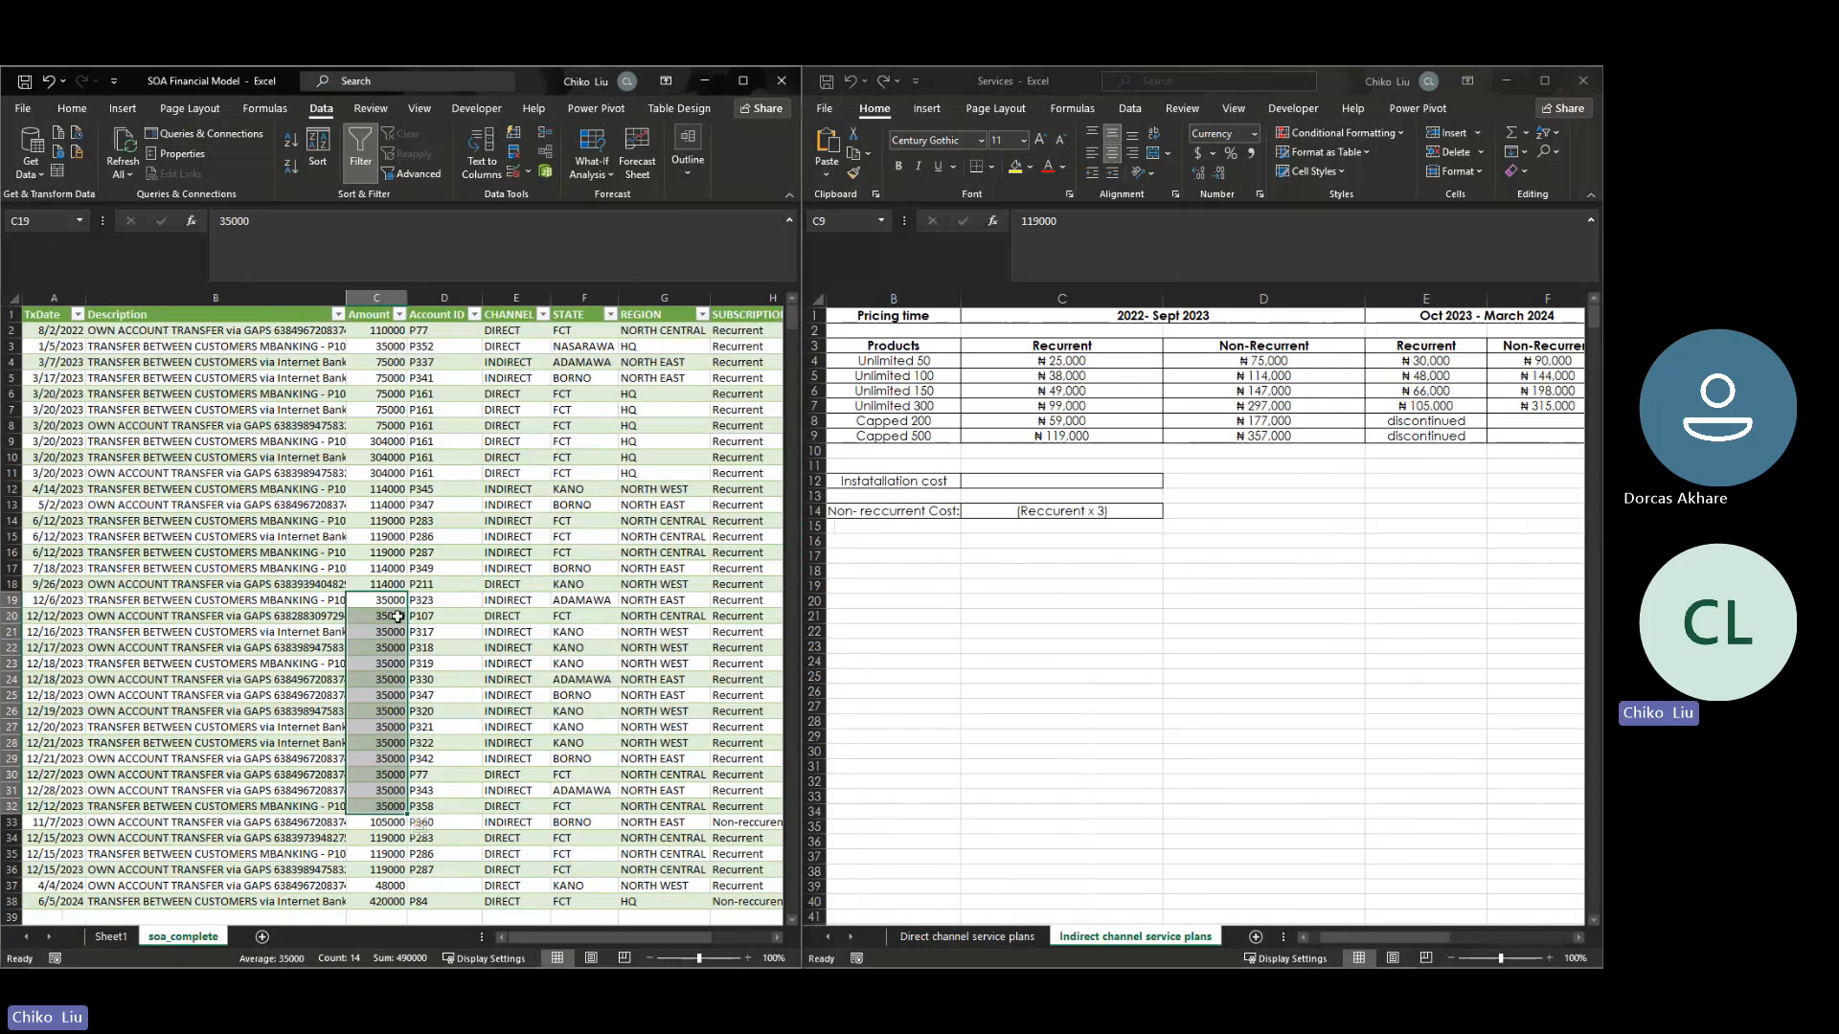
- Compare the 48000 amount in row 37 of soa_complete and its transaction date with the indirect channel prices from October 2023 onward
left_click_drag(1342, 939, 1364, 934)
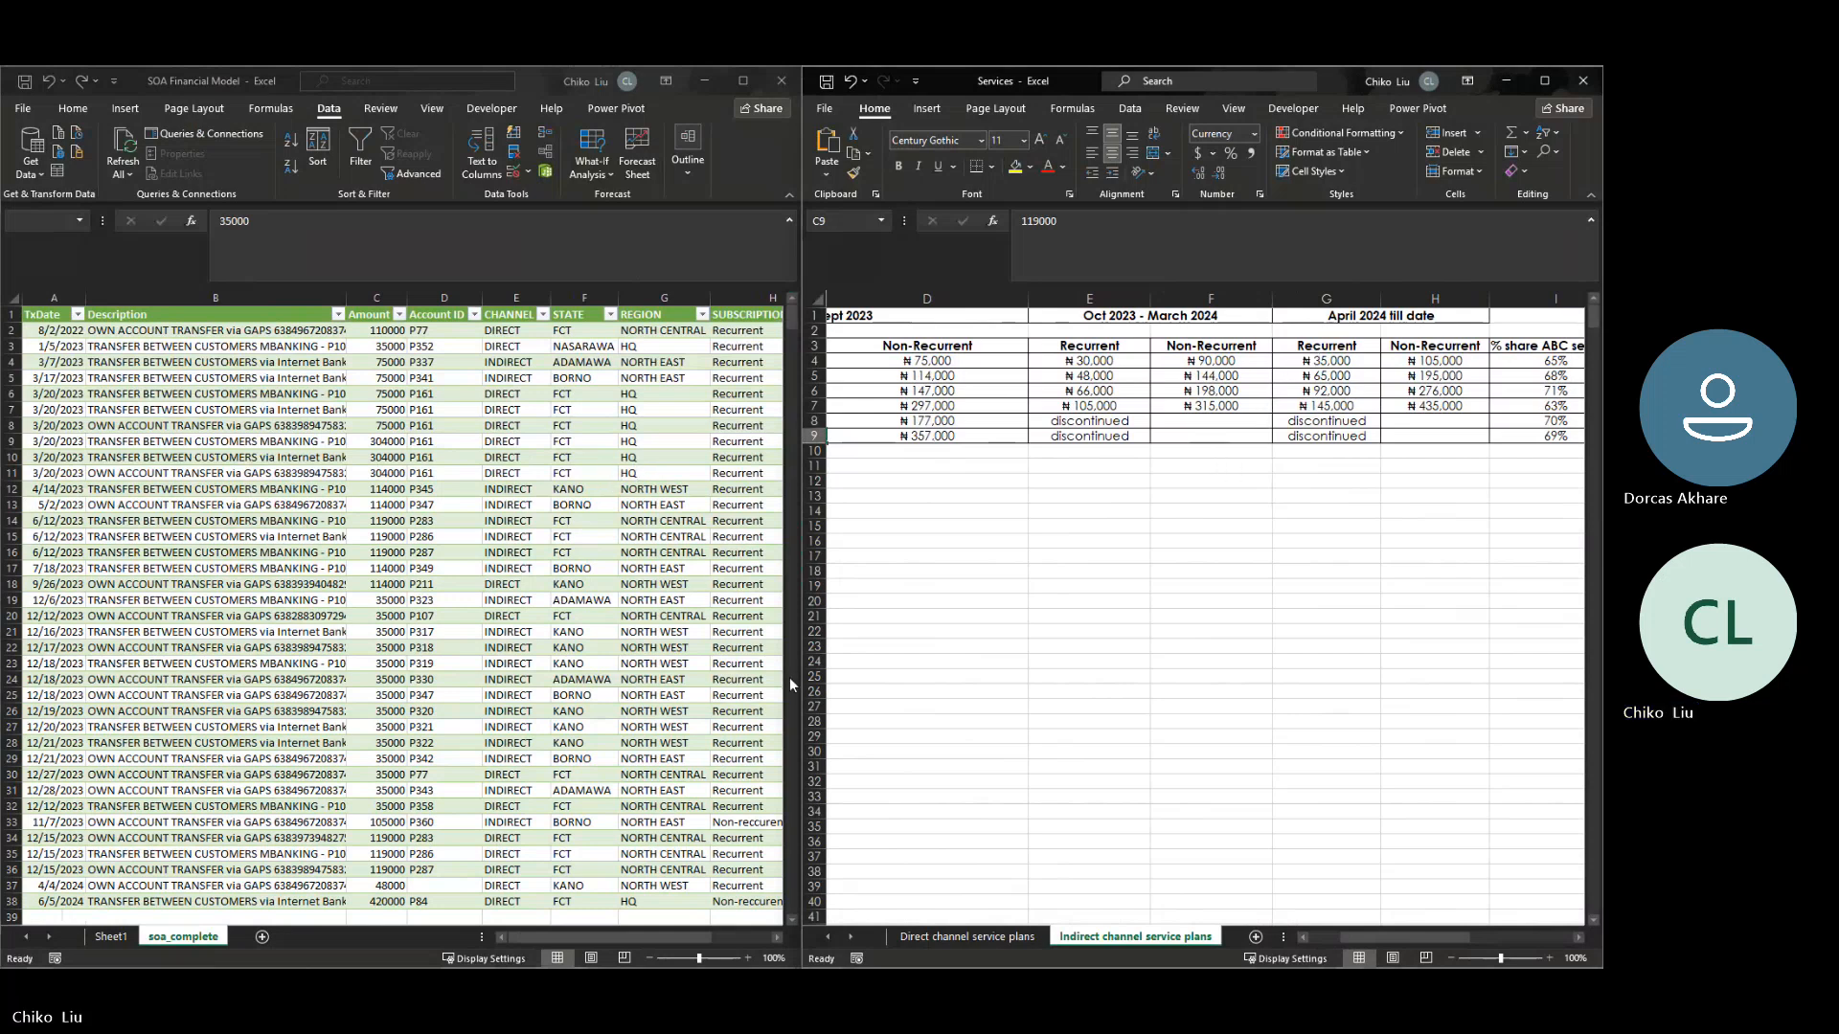
left_click(383, 889)
left_click(385, 887)
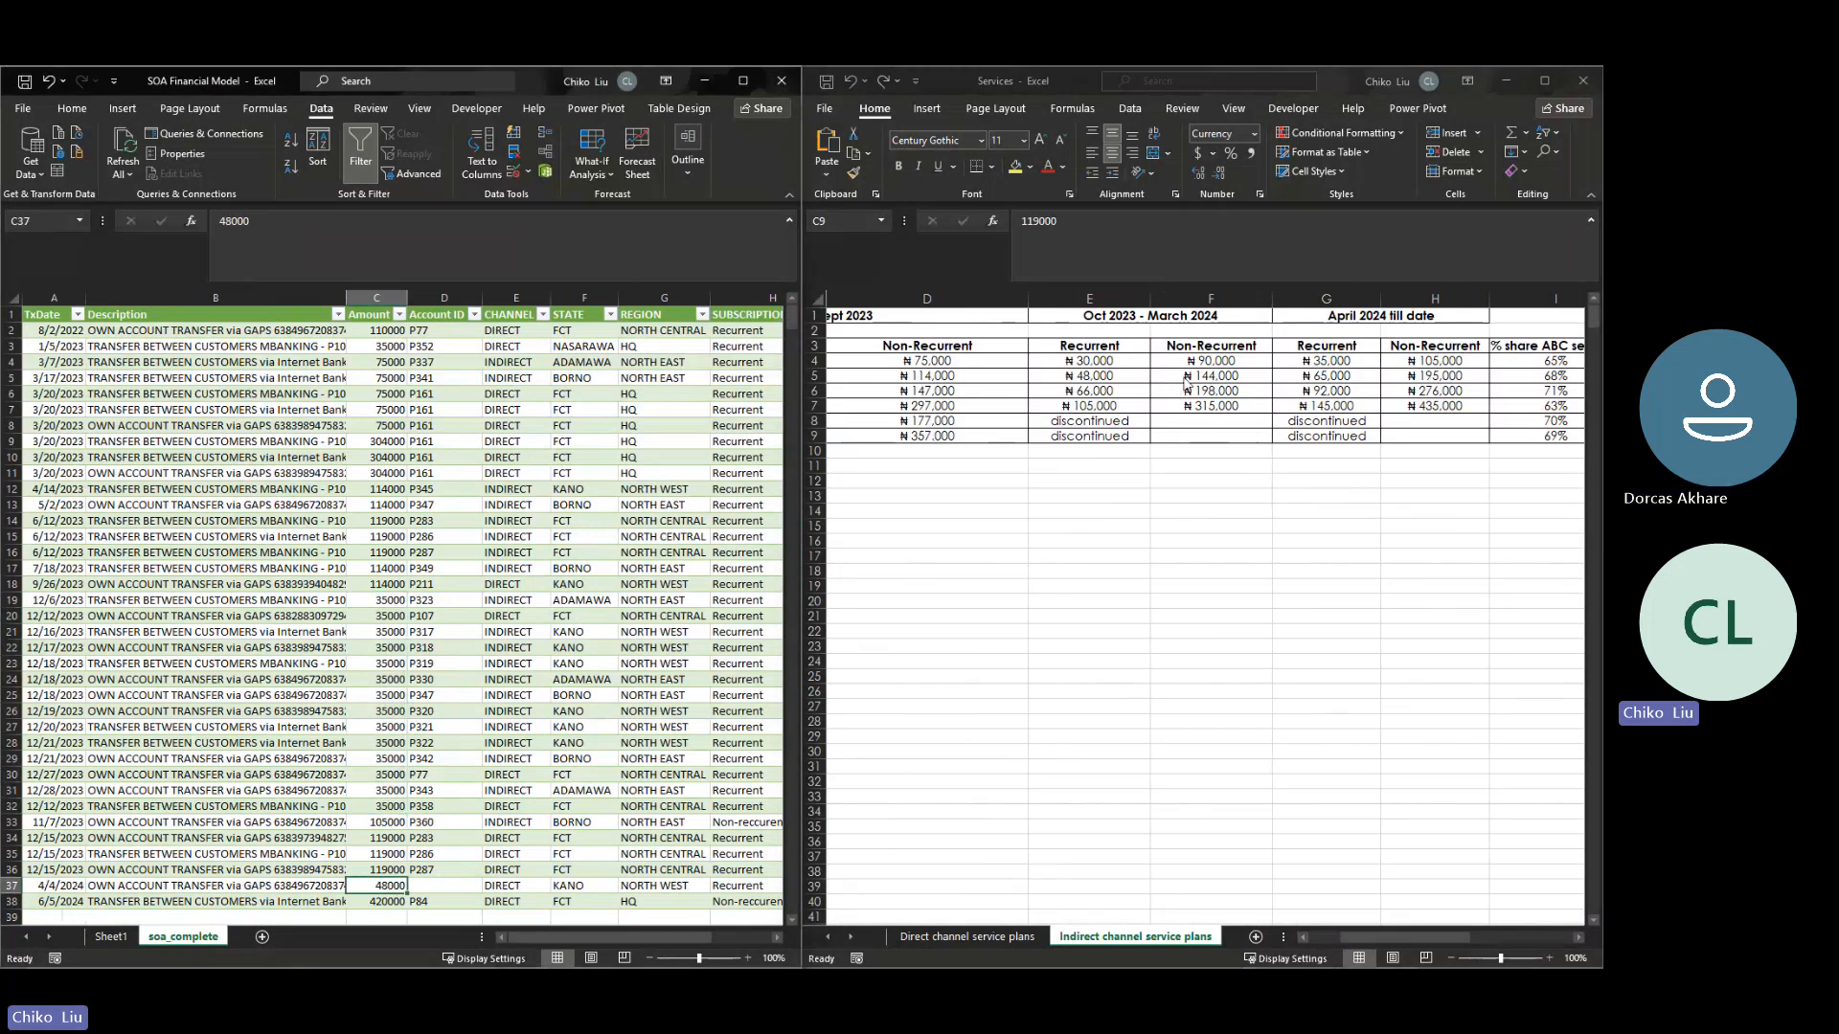
left_click(57, 888)
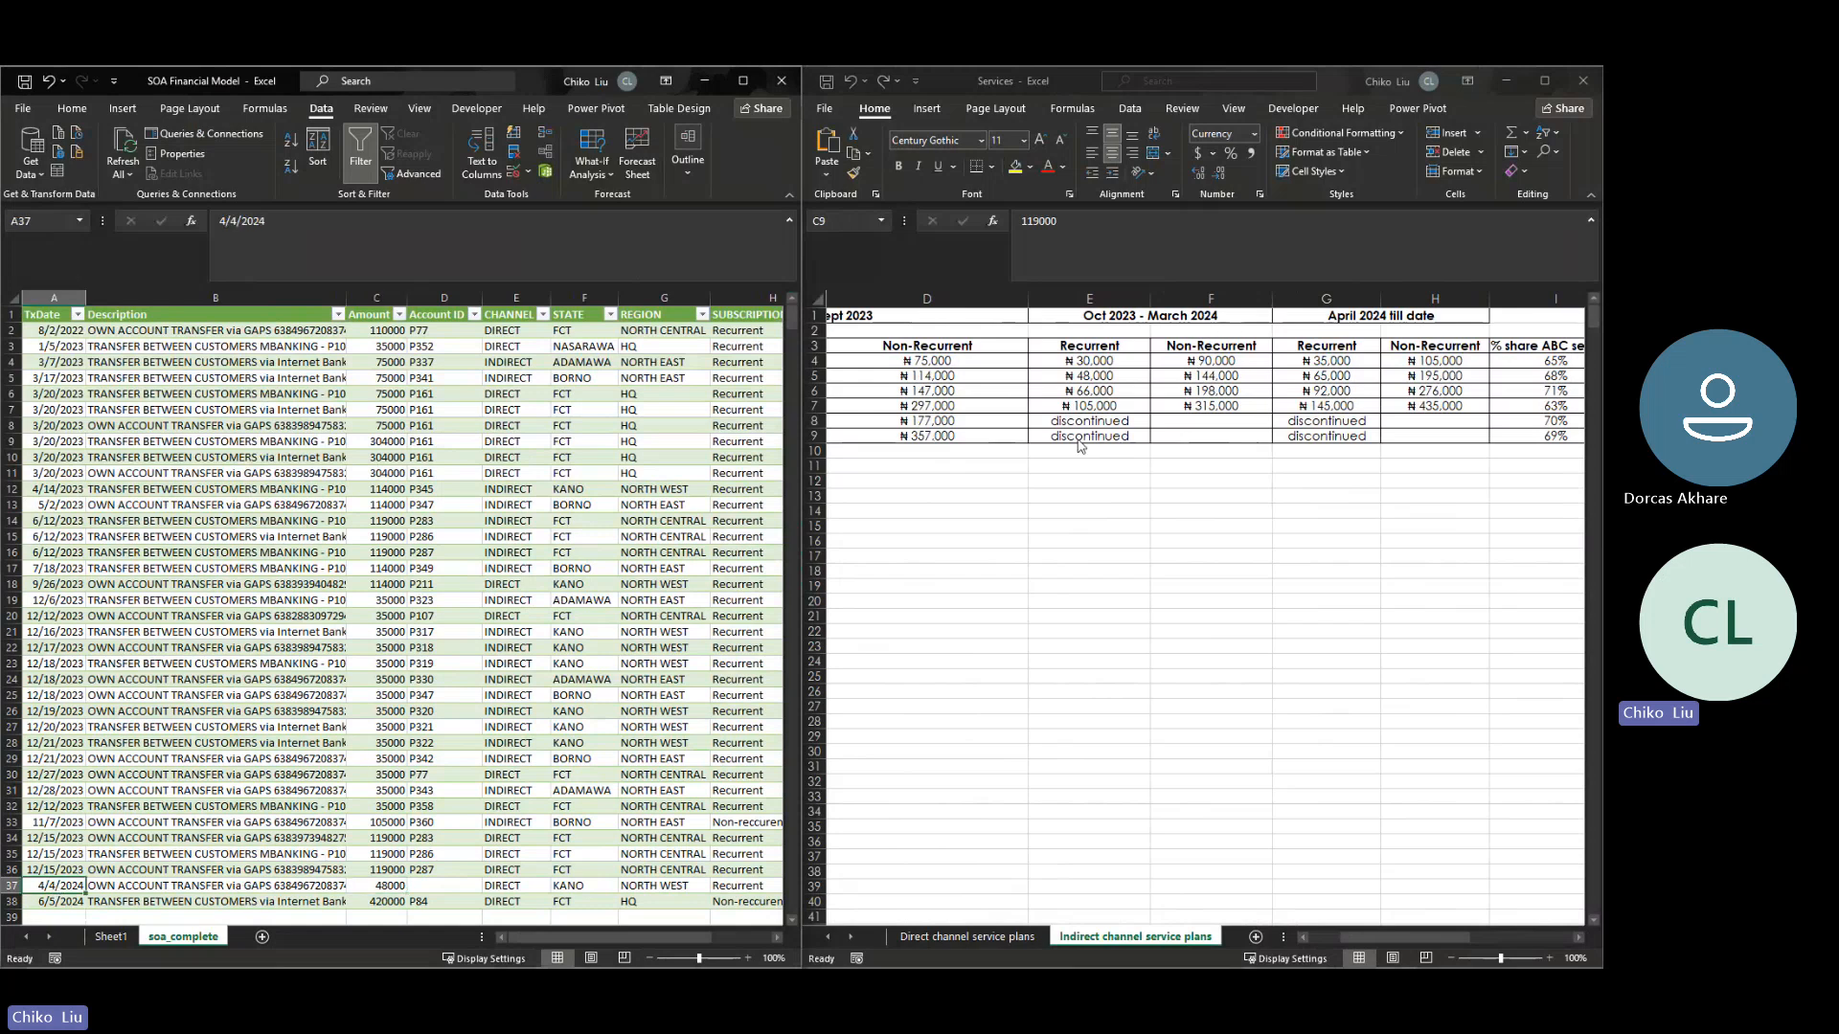
left_click(394, 884)
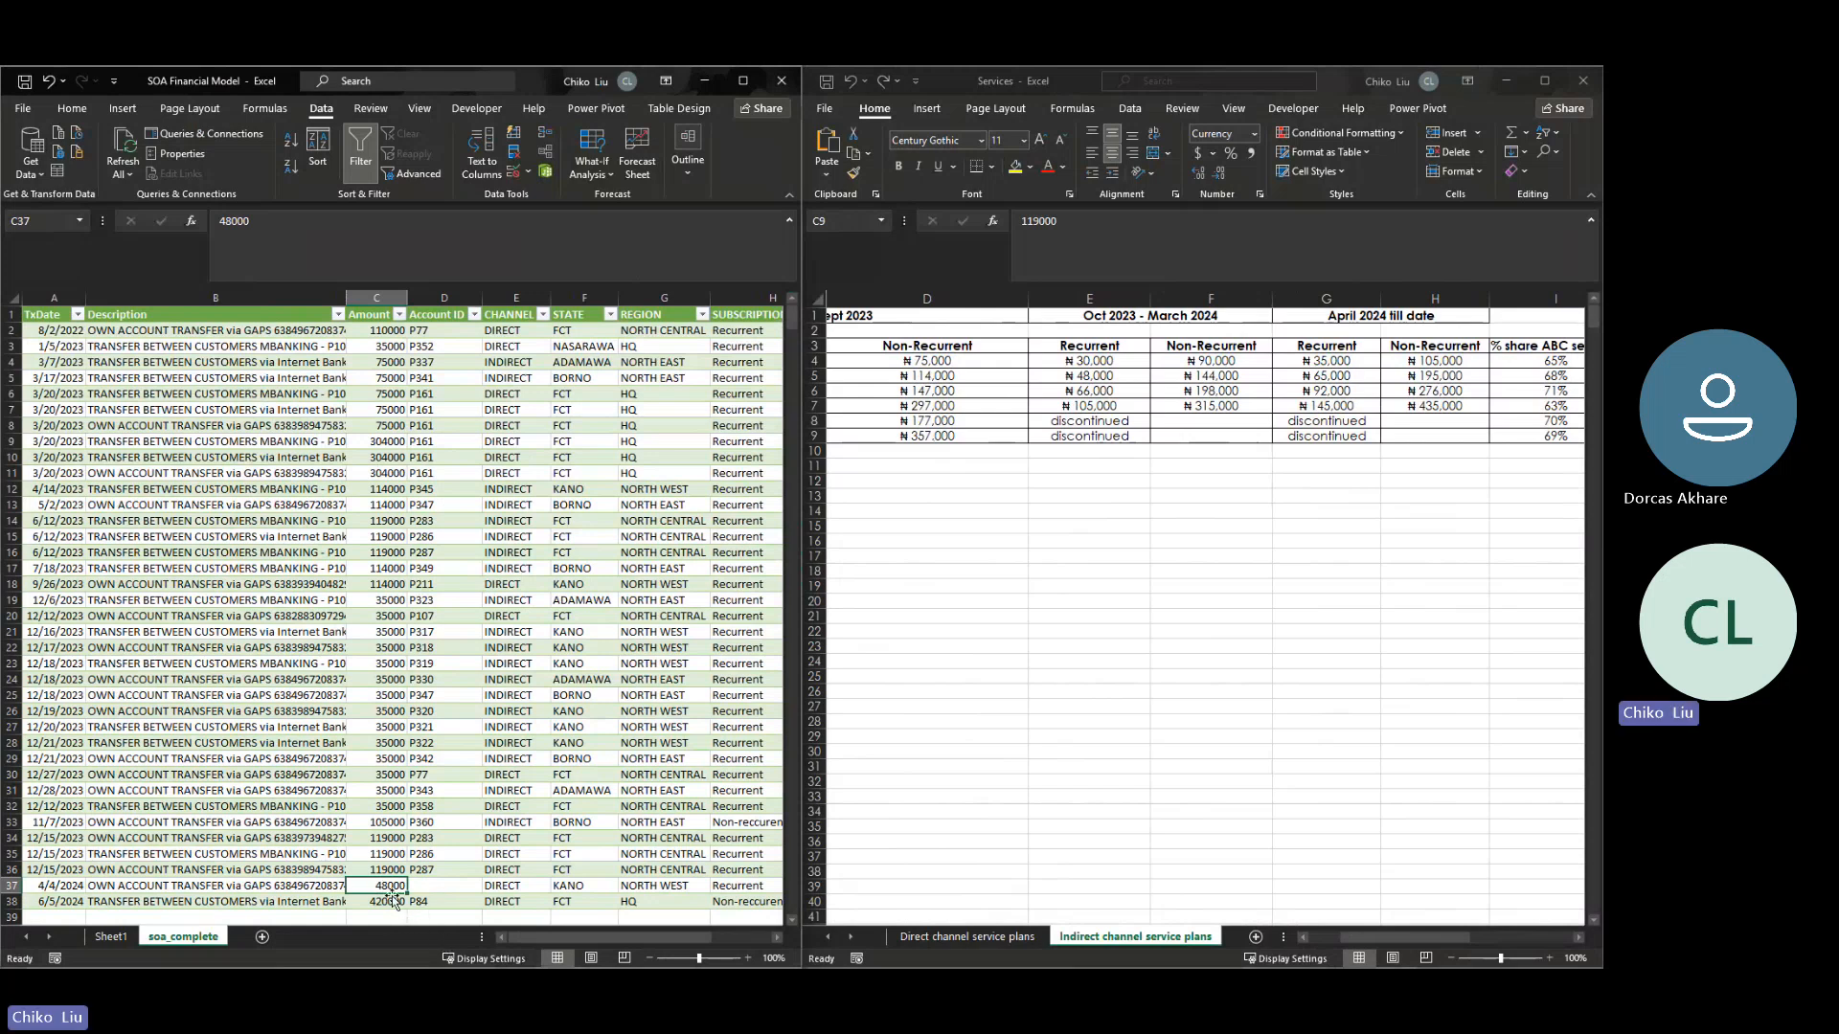
- Check the 420000 amount in row 38 of soa_complete and its transaction date against the indirect channel prices
left_click(380, 904)
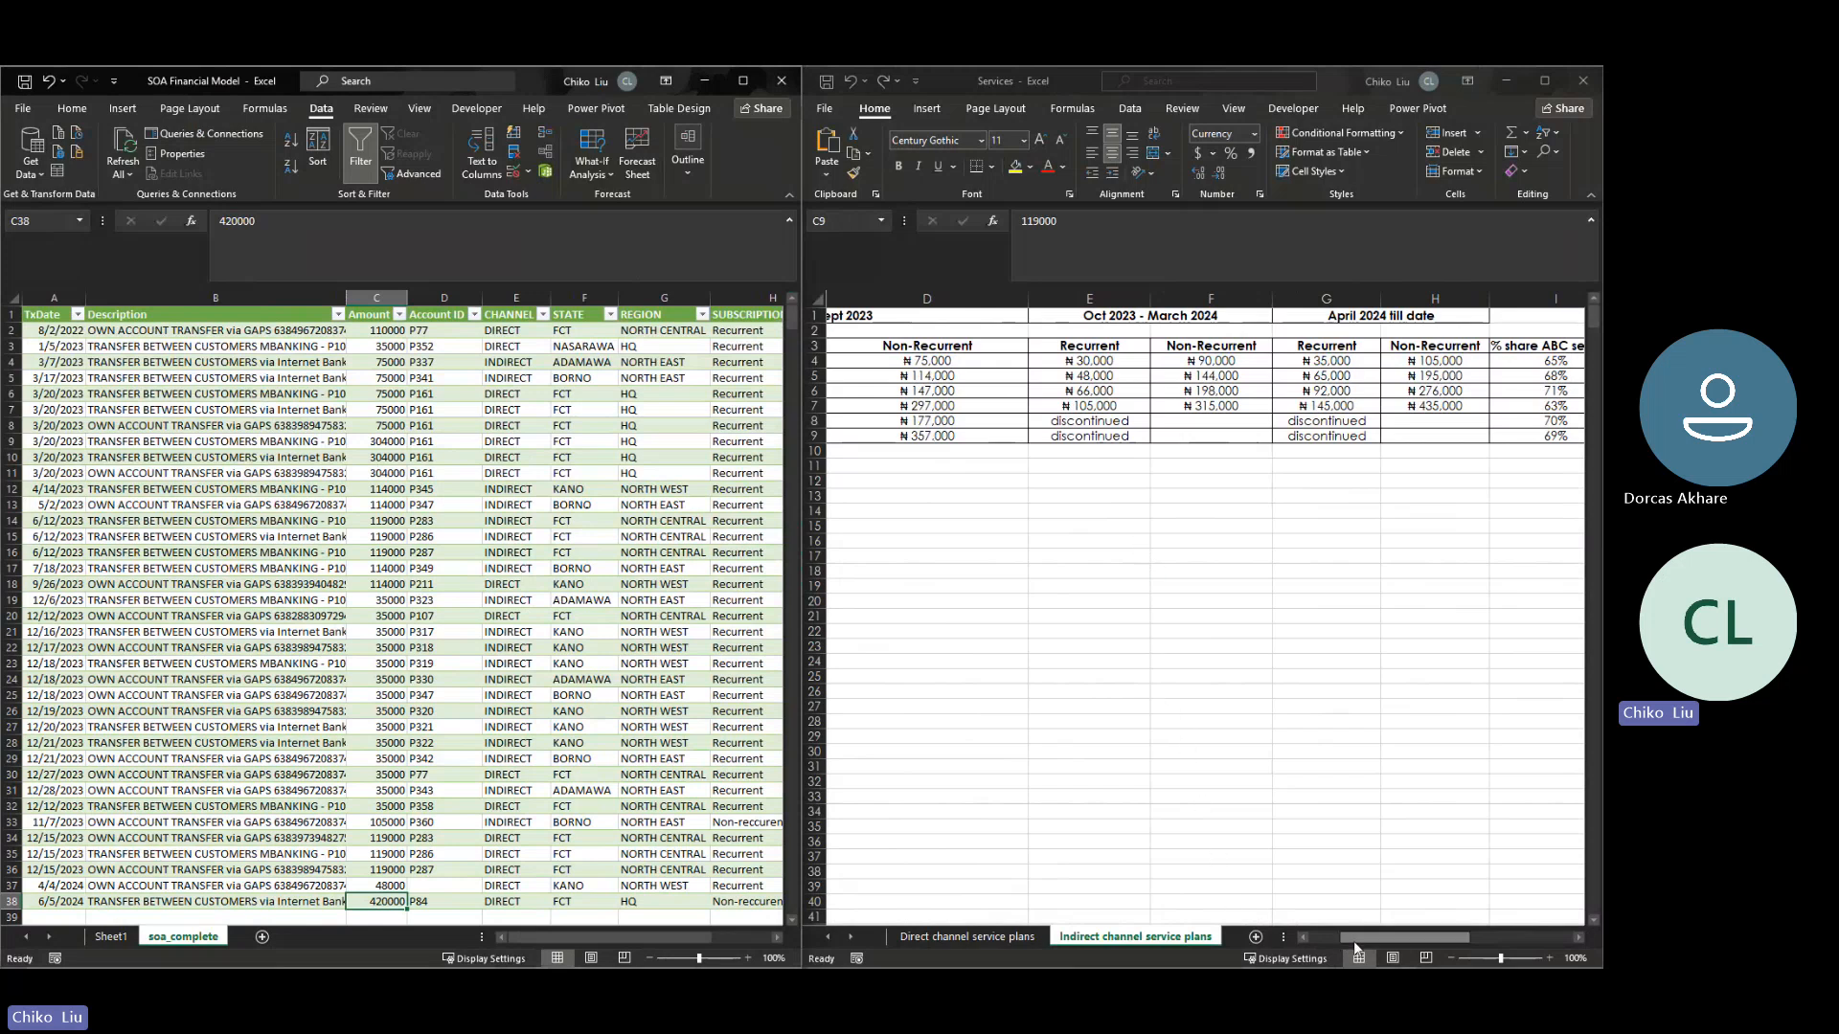
mouse_move(1353, 941)
left_mouse_down()
mouse_move(1321, 934)
mouse_move(1340, 933)
left_mouse_up()
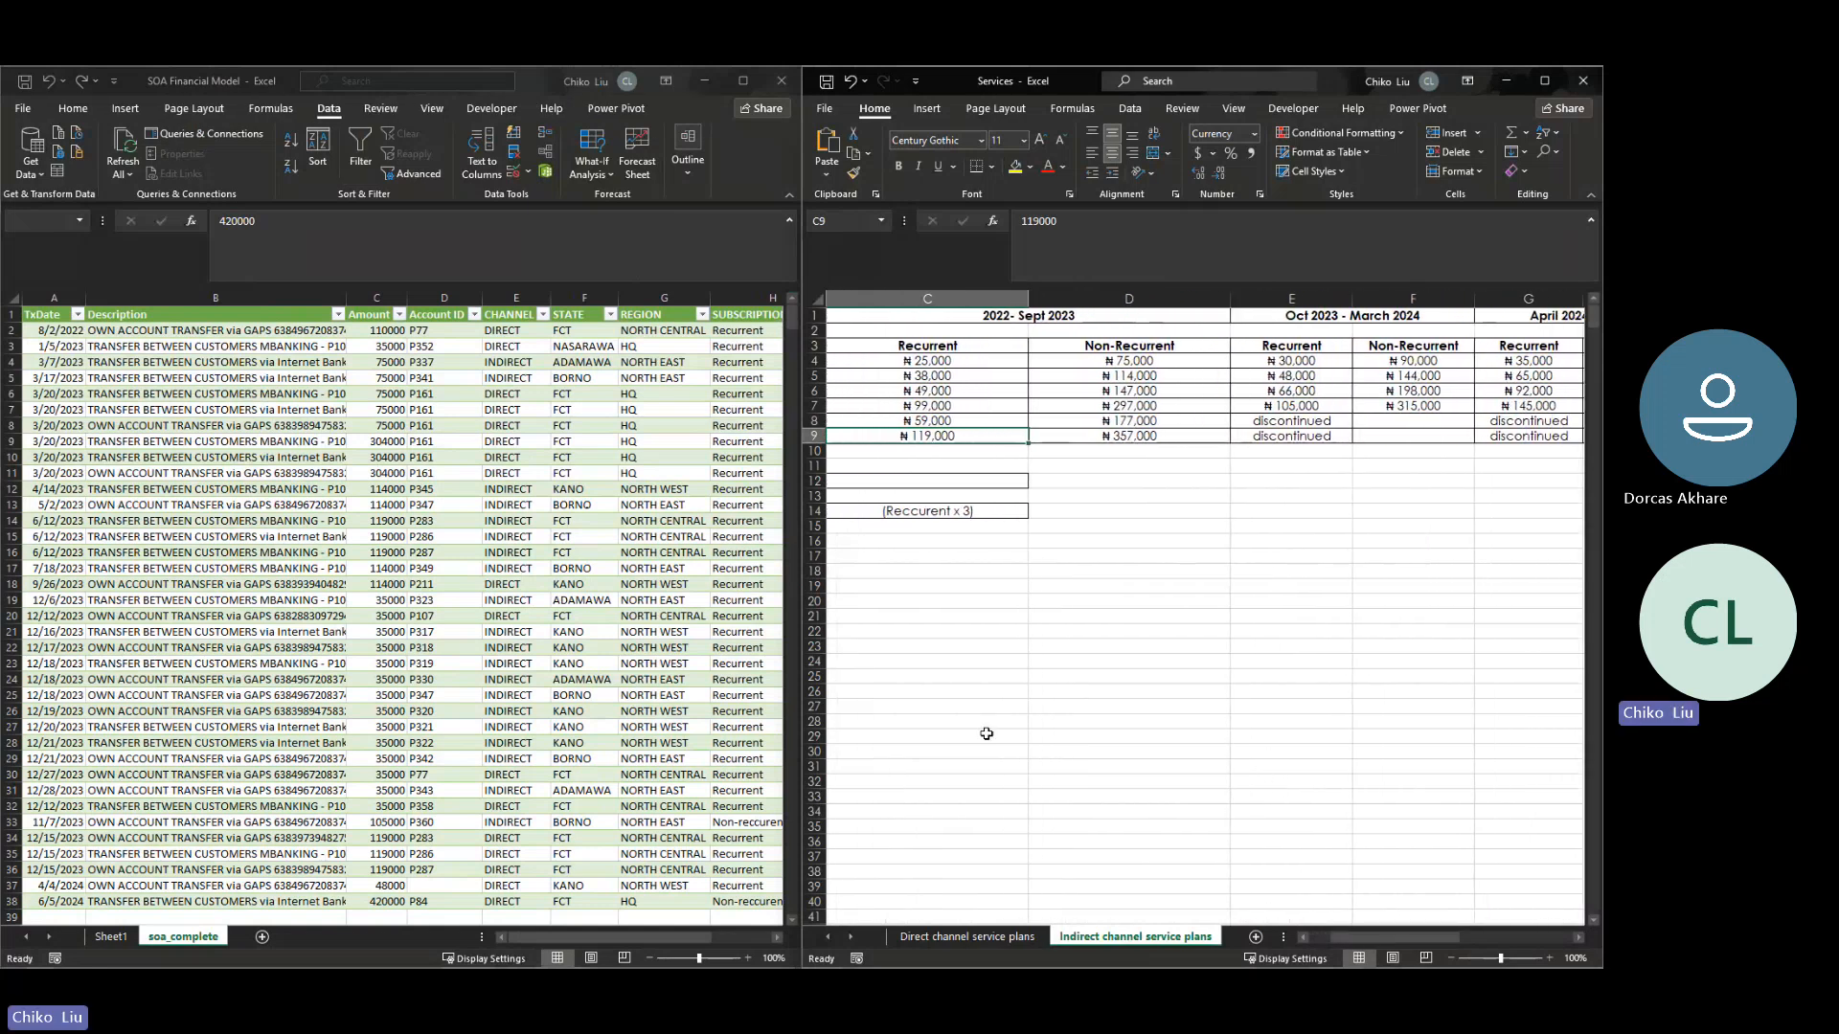
left_click(69, 904)
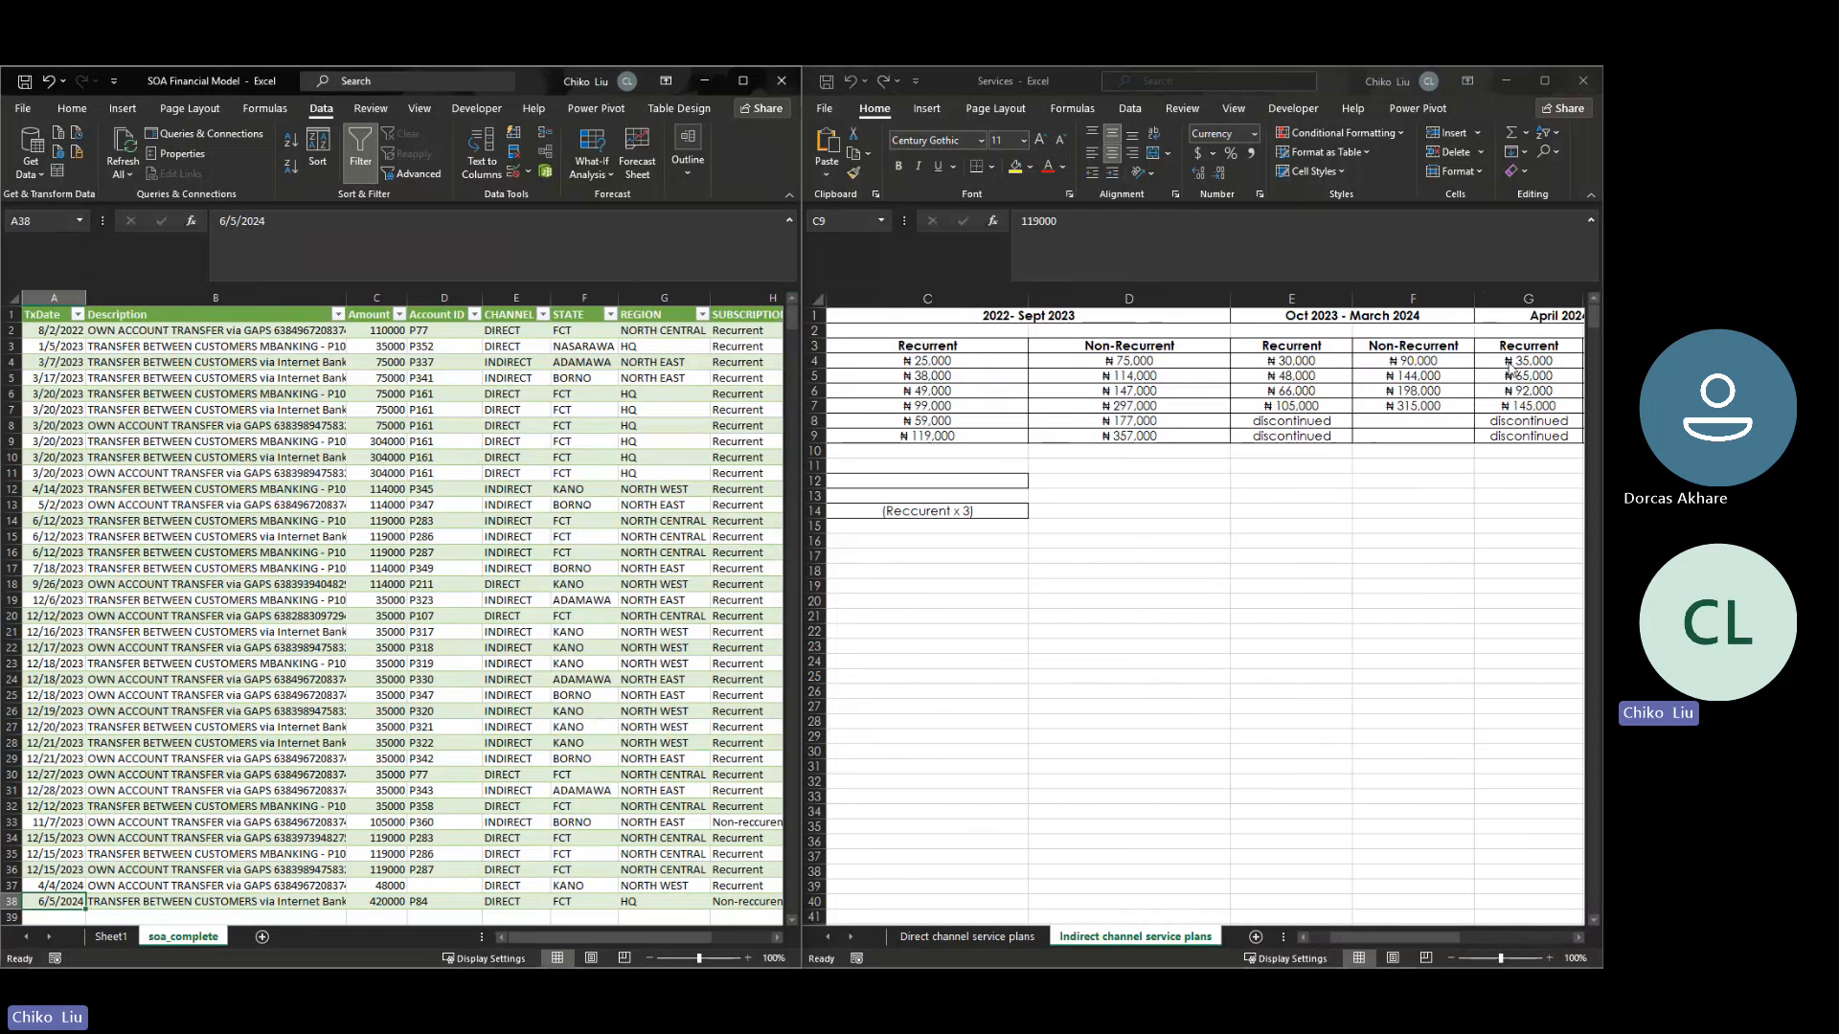
- Calculate twelve times the 35000 recurrent Unlimited 50 price with =35000*12 in cell E15 of the Indirect channel service plans sheet
left_click(1262, 527)
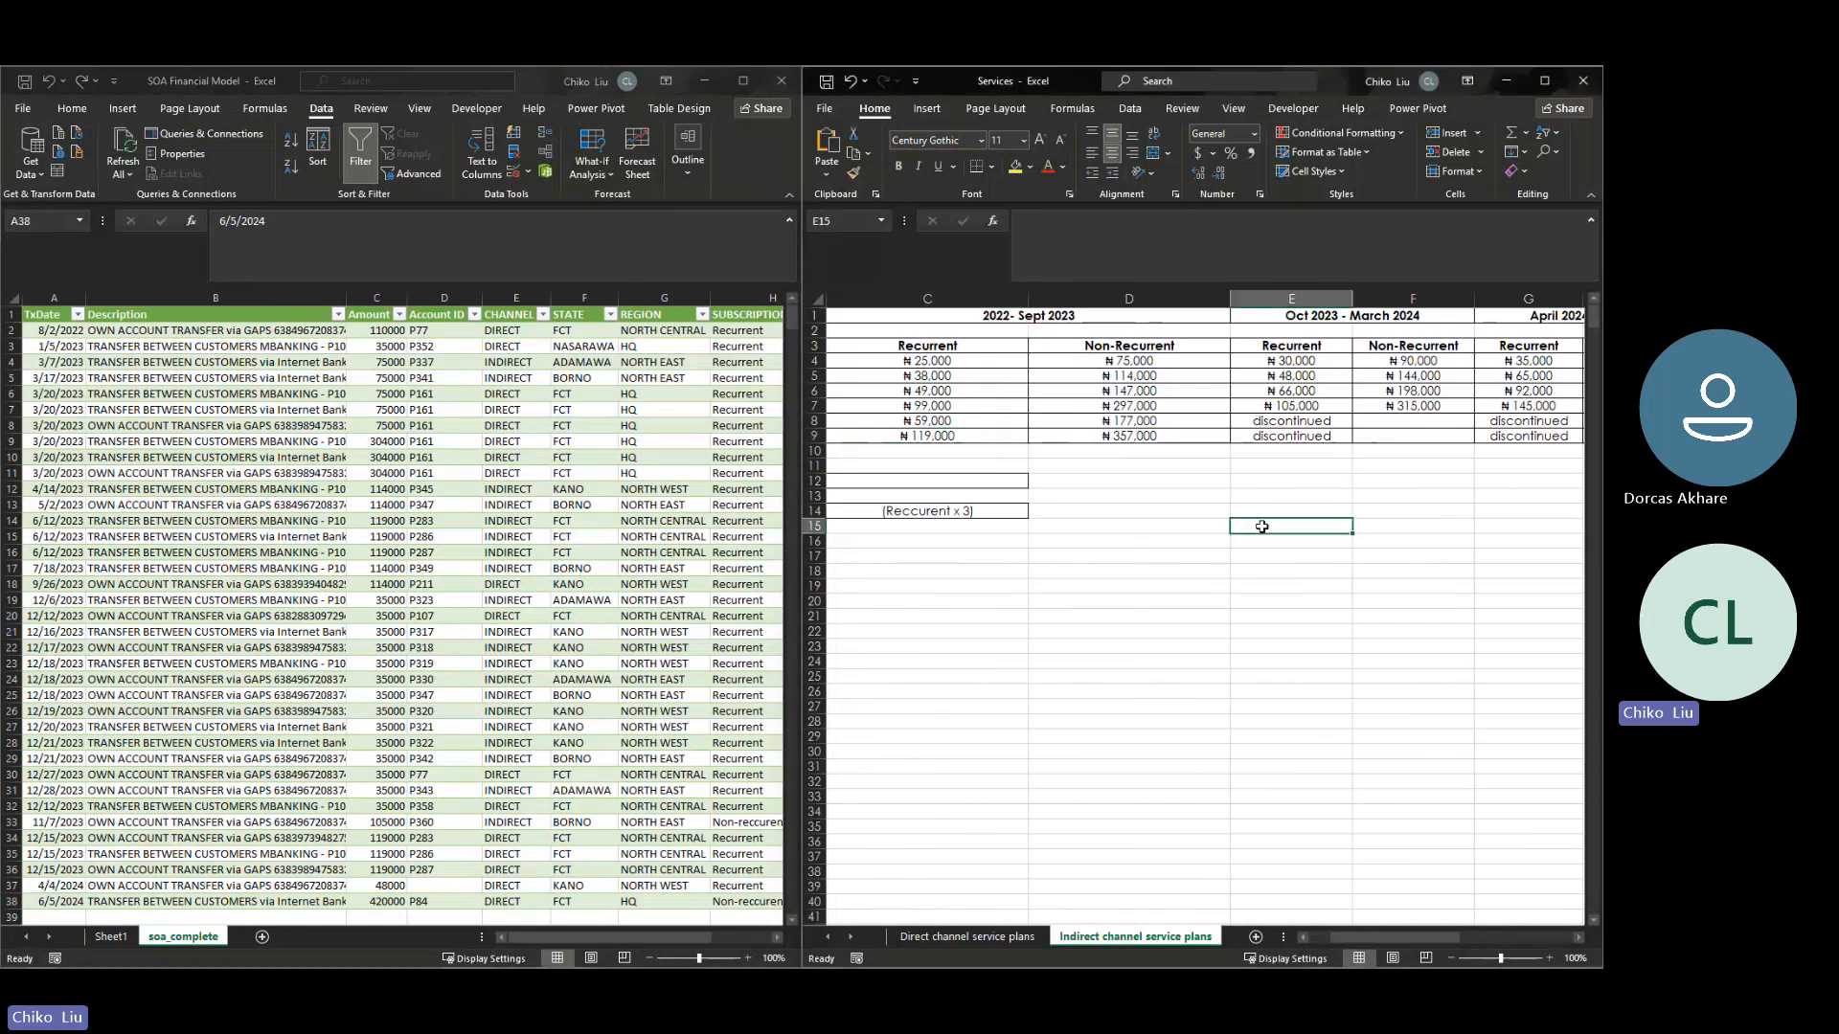
type("=35000")
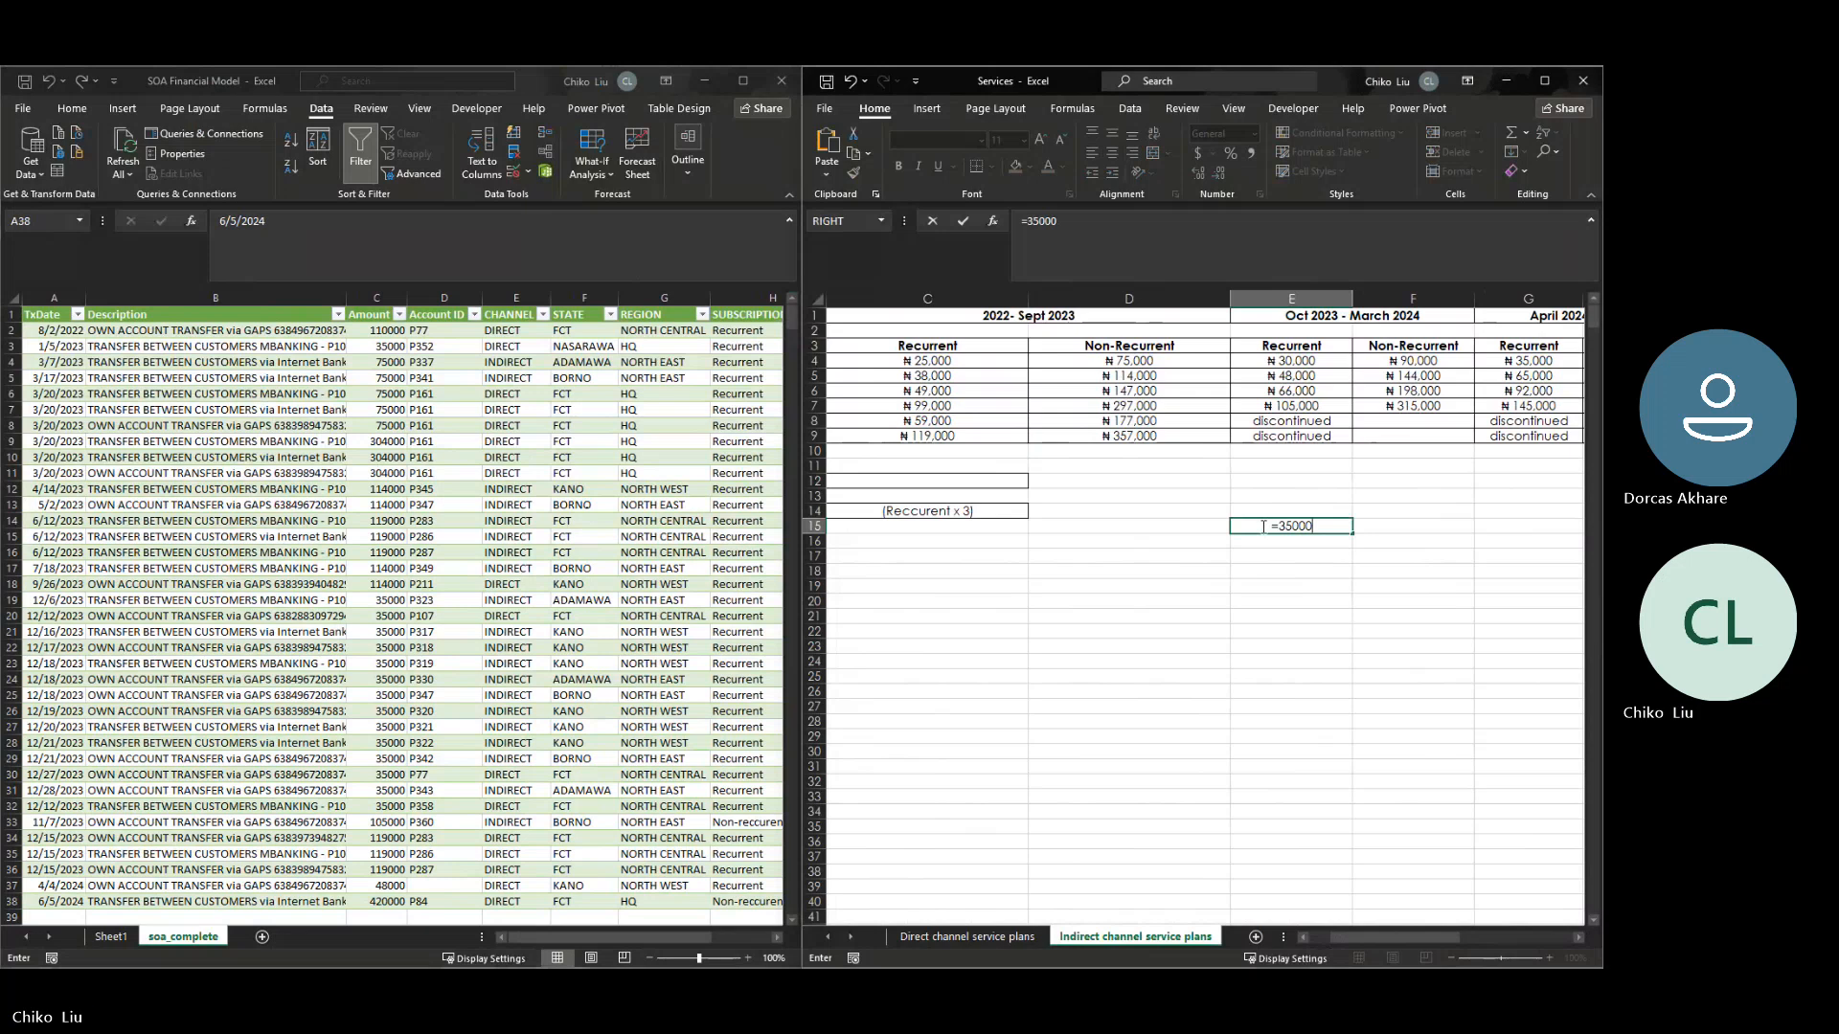
type("*12")
key("Return")
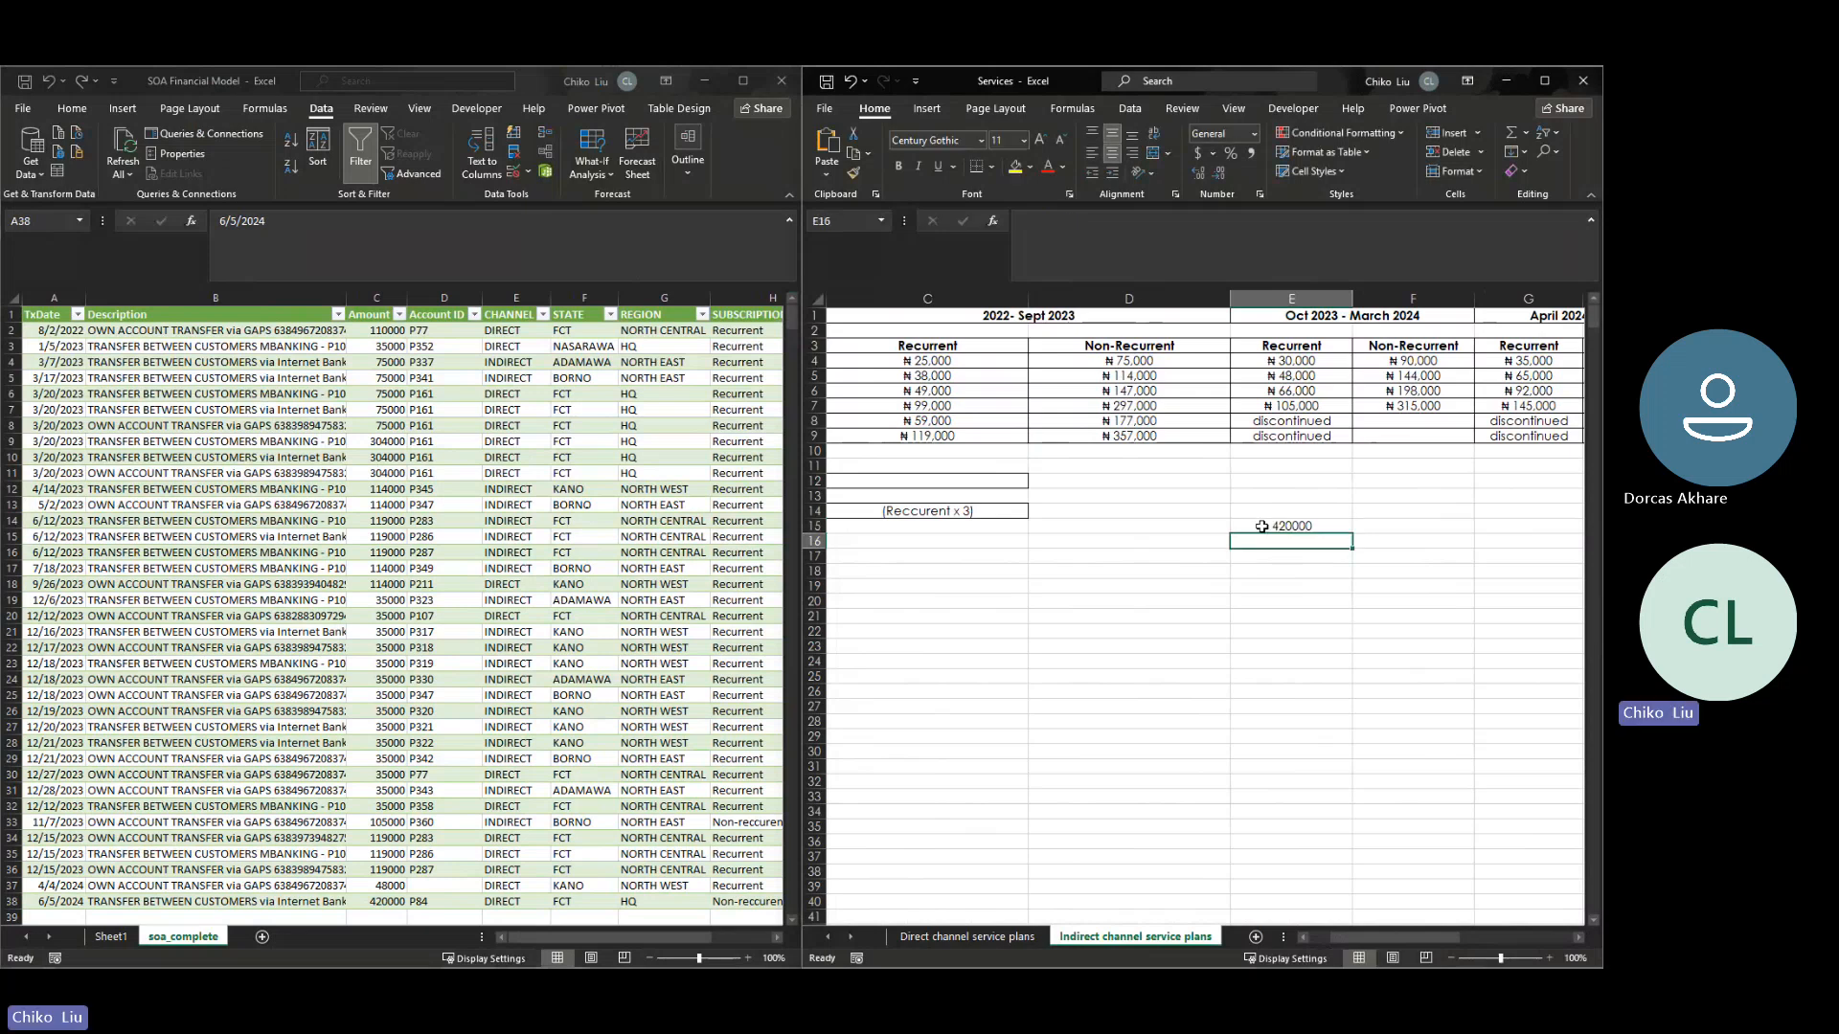
left_click(1261, 526)
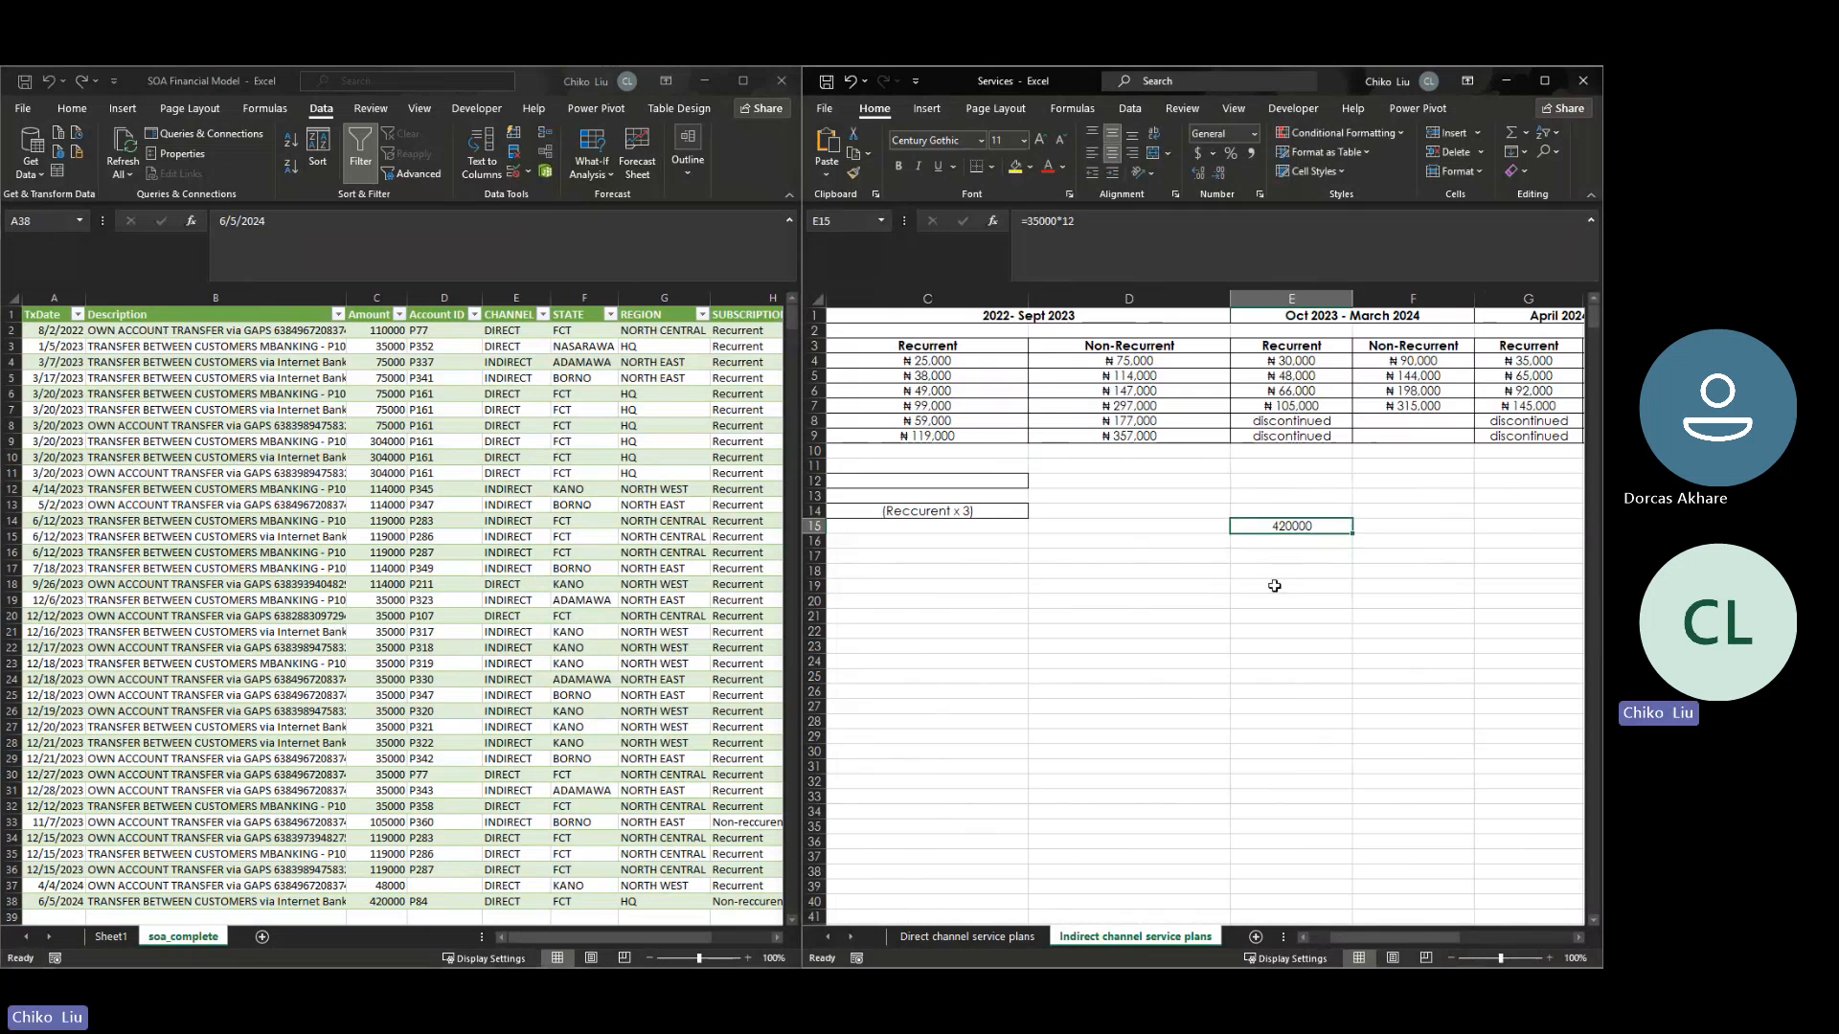
- Review the last row's amount in soa_complete against the calculated annual price, along with the amounts in rows 17–36
left_click(387, 904)
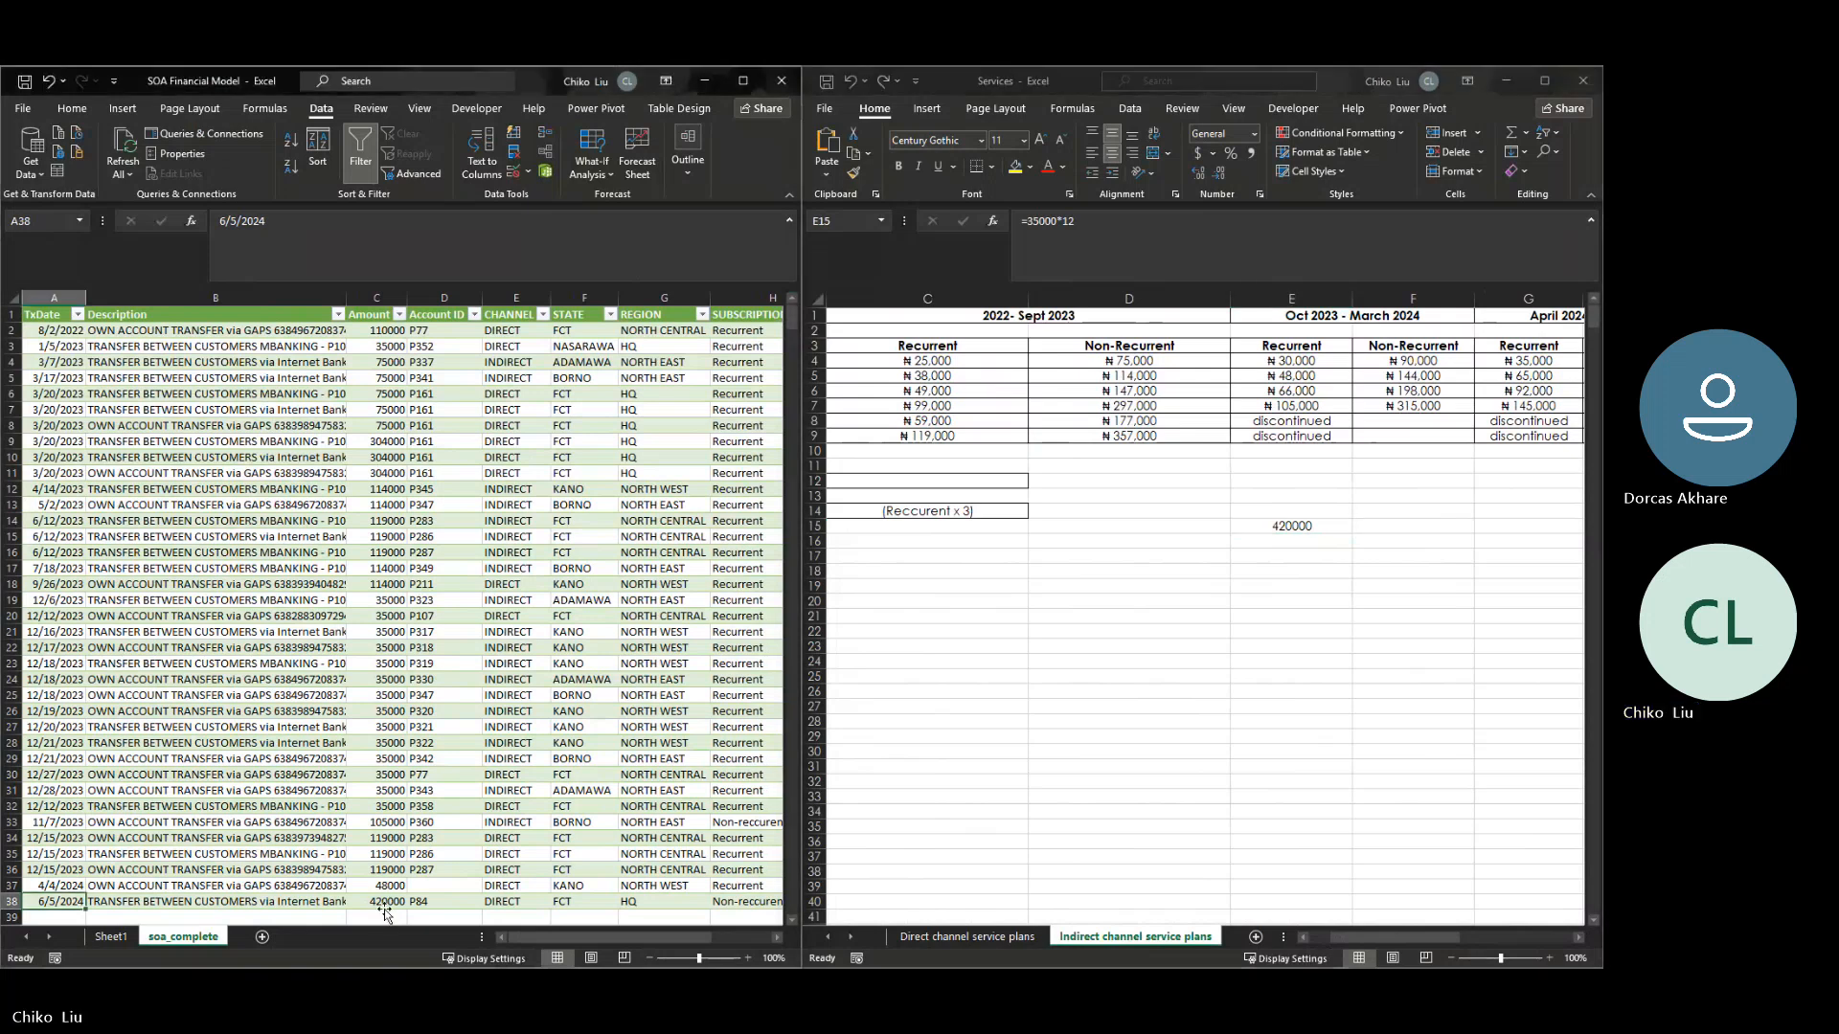
left_click(383, 899)
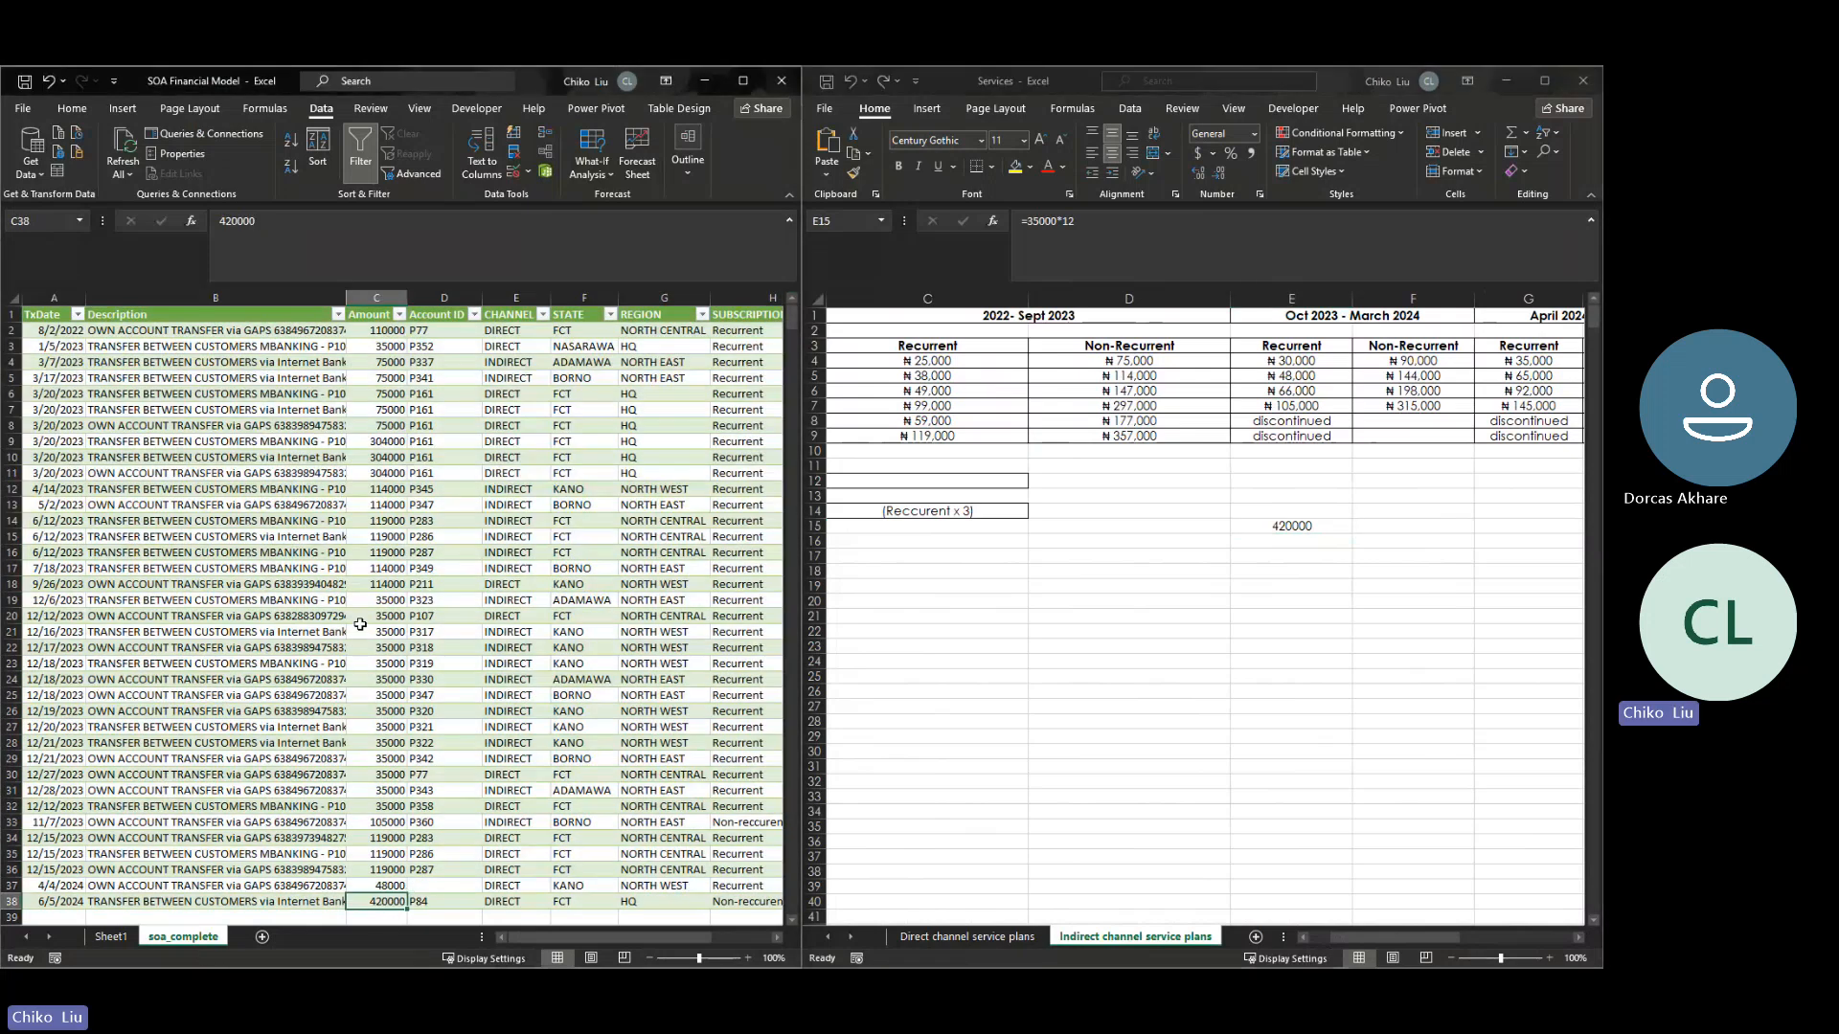
left_click_drag(386, 601, 388, 874)
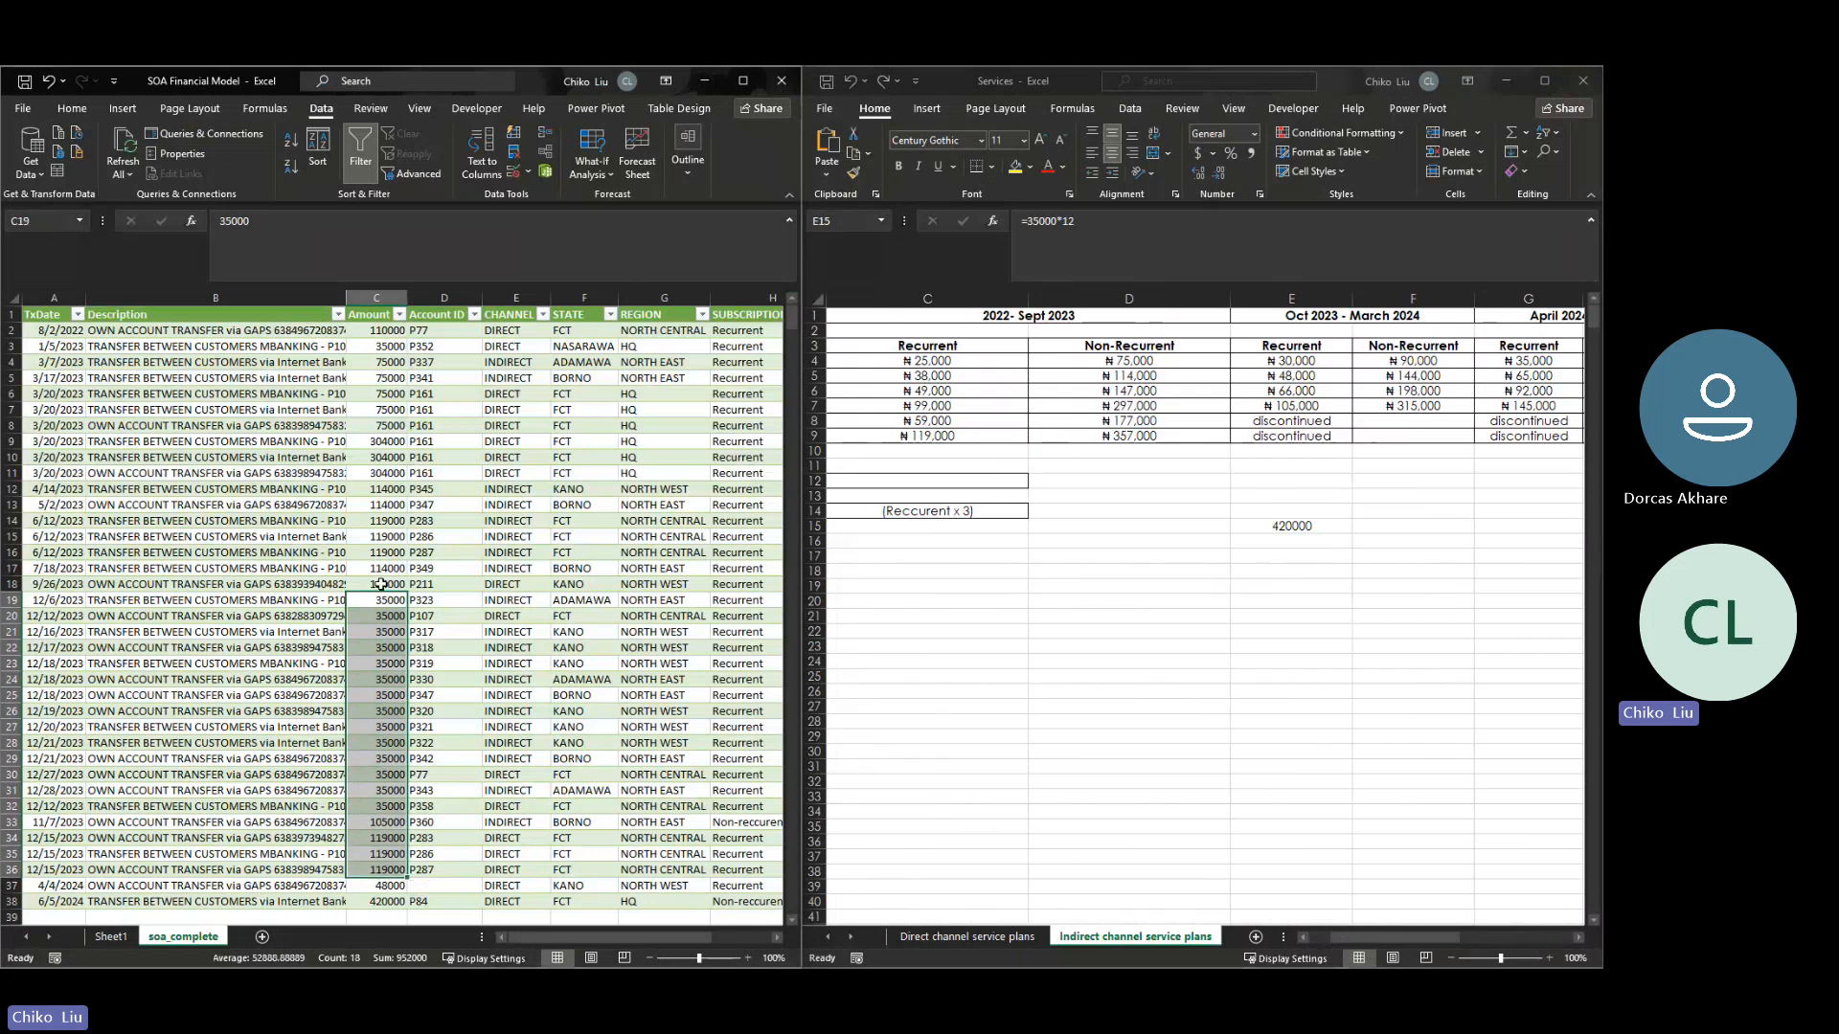
left_click_drag(382, 586, 382, 574)
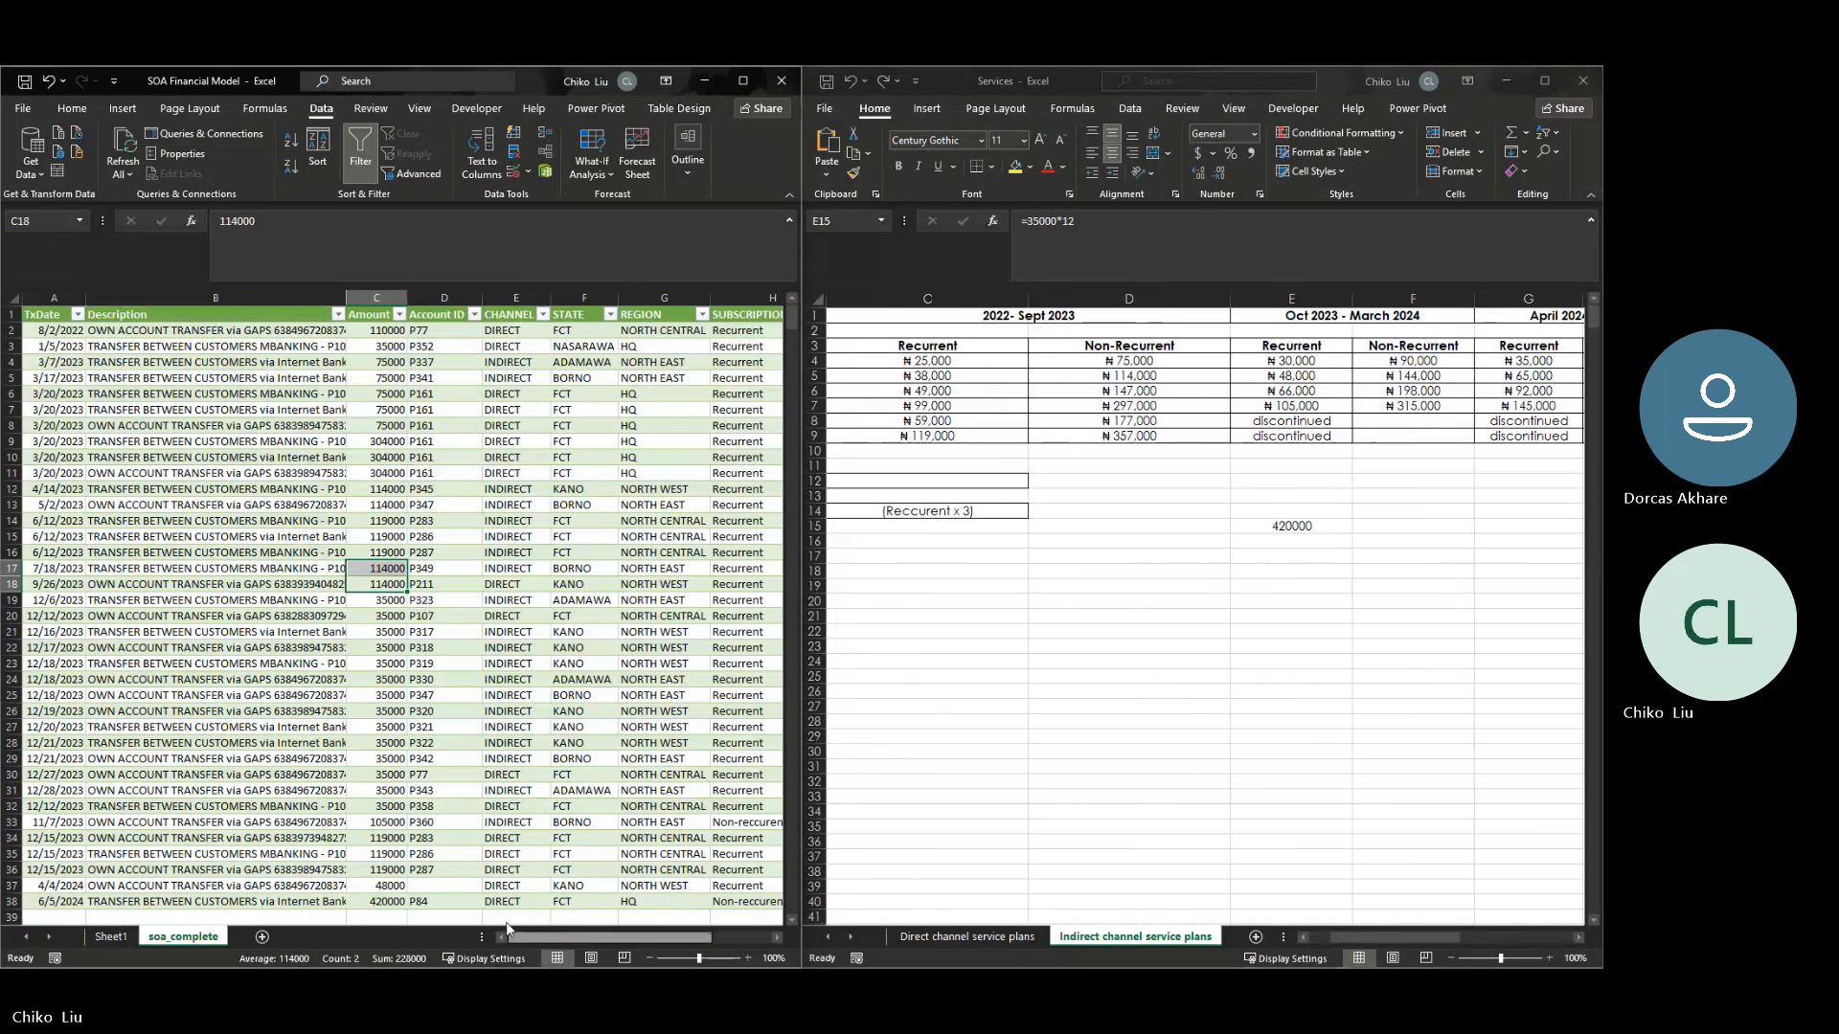
- Check the first transaction's date in soa_complete, and open the SOA_2022 workbook in a full-size window
left_click(64, 331)
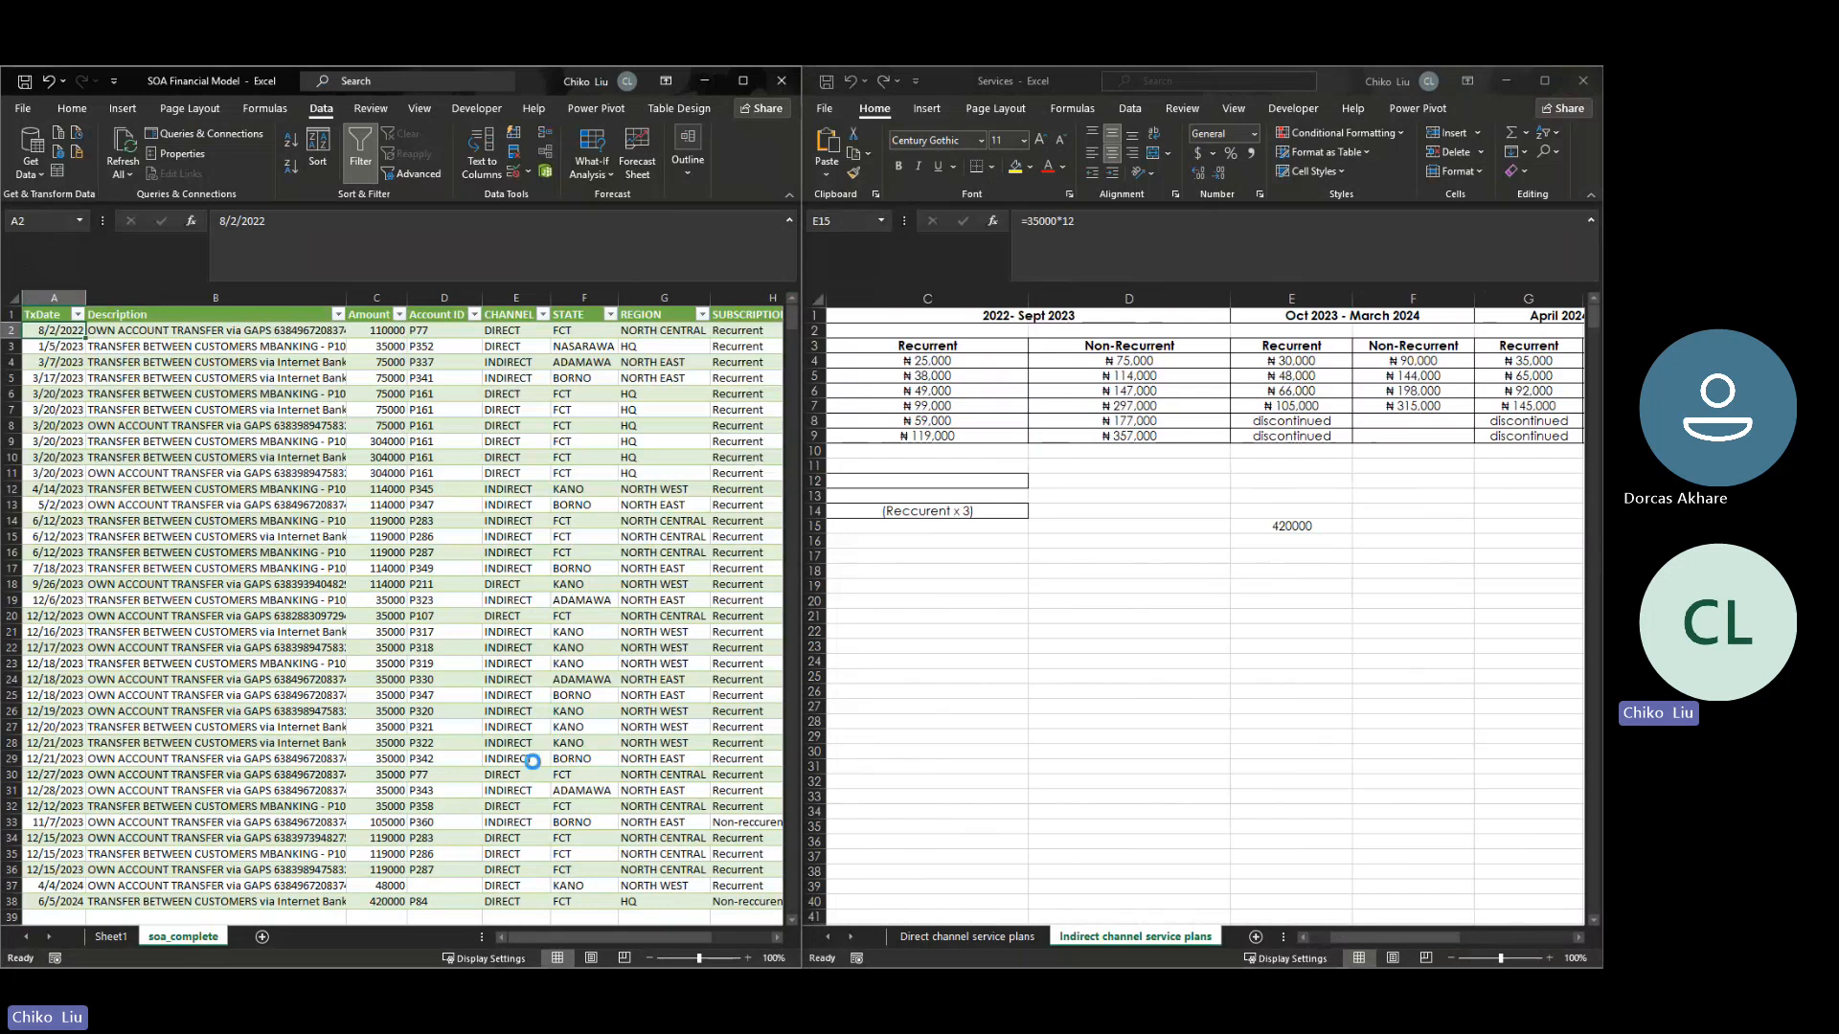
key("ctrl+o")
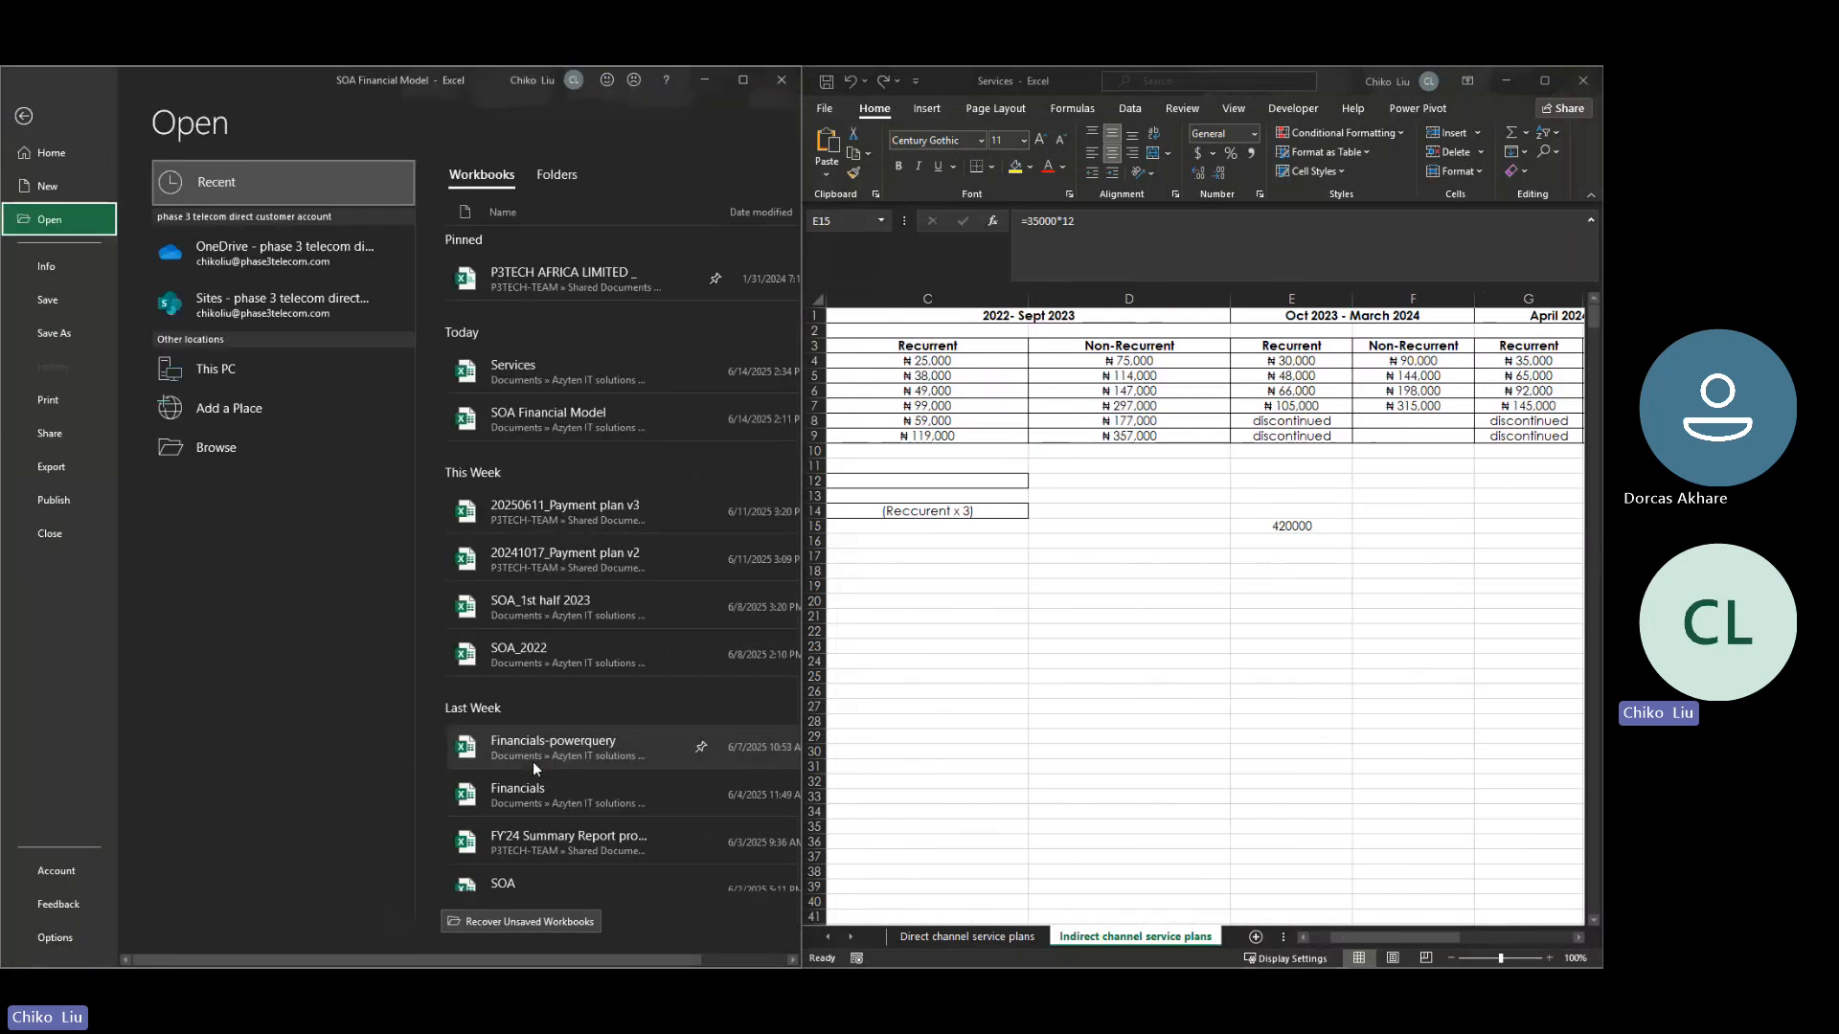
left_click(571, 657)
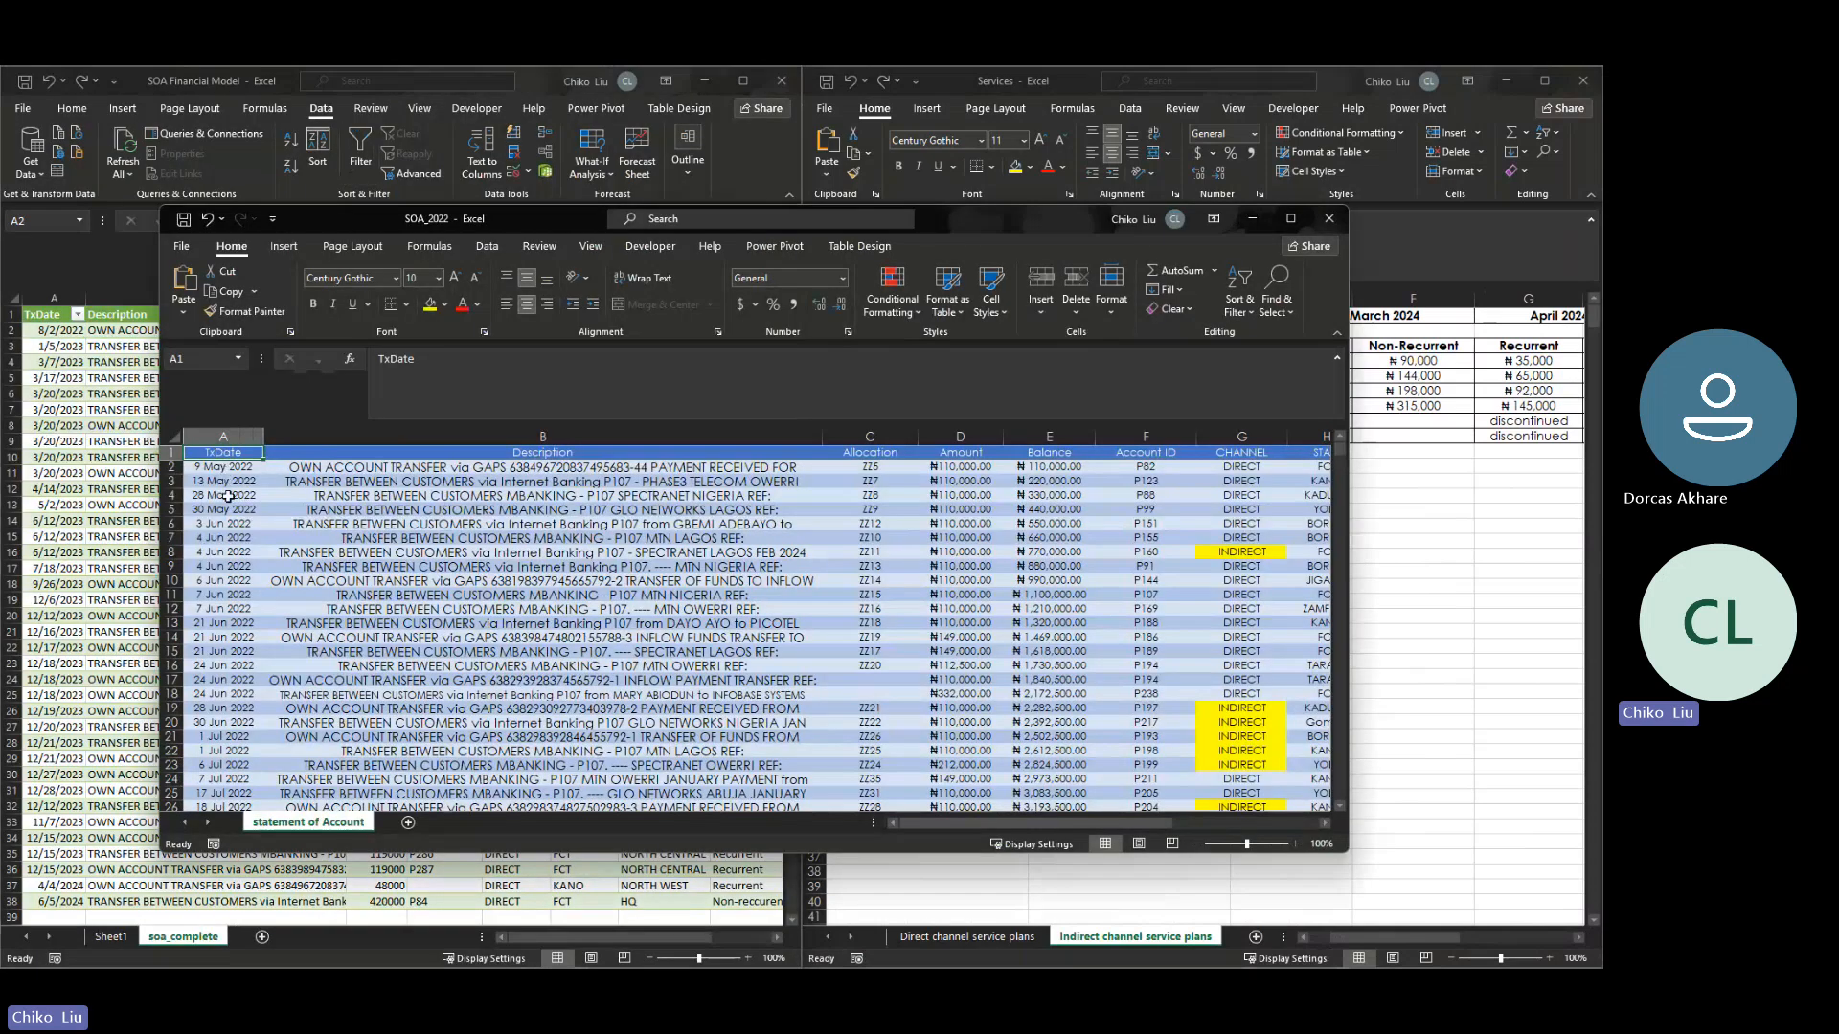
left_click(228, 496)
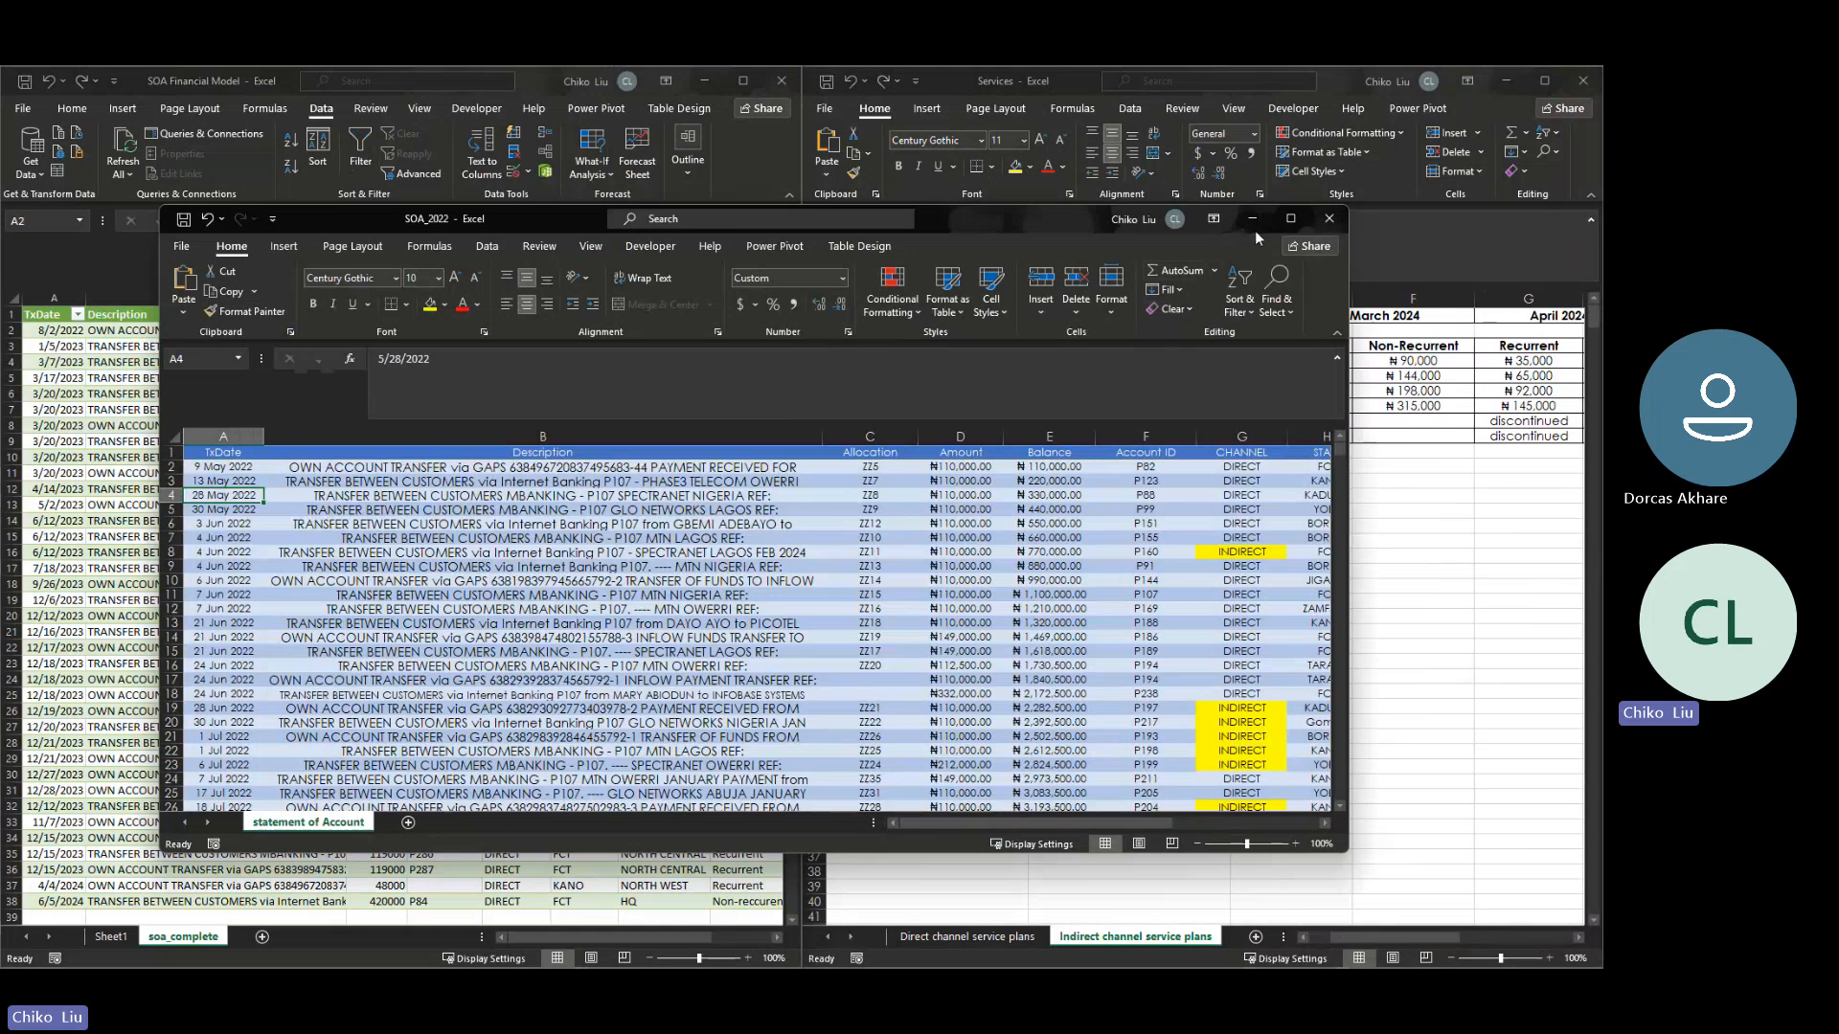
left_click(1284, 219)
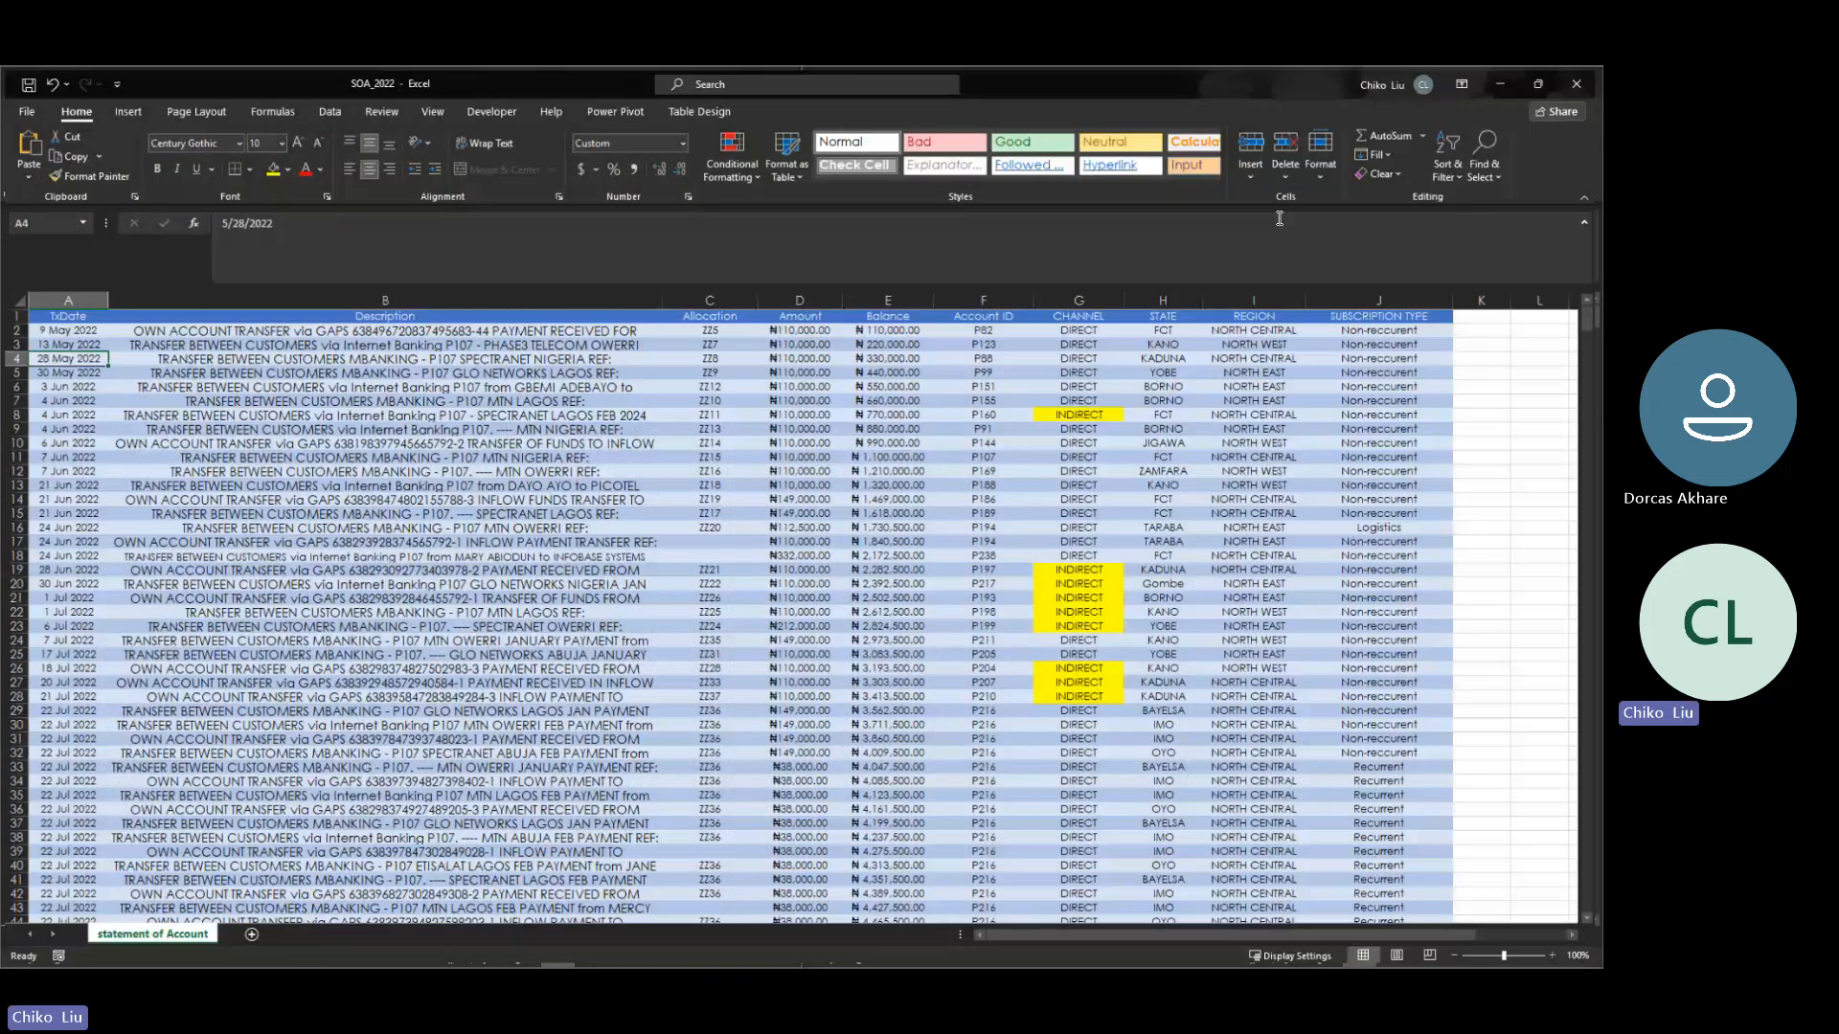
- Go down to the August 2022 transactions in SOA_2022 and examine the amount and subscription type in row 58
key("Down")
key("Down")
key("Down")
key("Down")
key("Down")
key("Down")
key("Down")
key("Down")
key("Down")
key("Down")
key("Down")
key("Down")
key("Down")
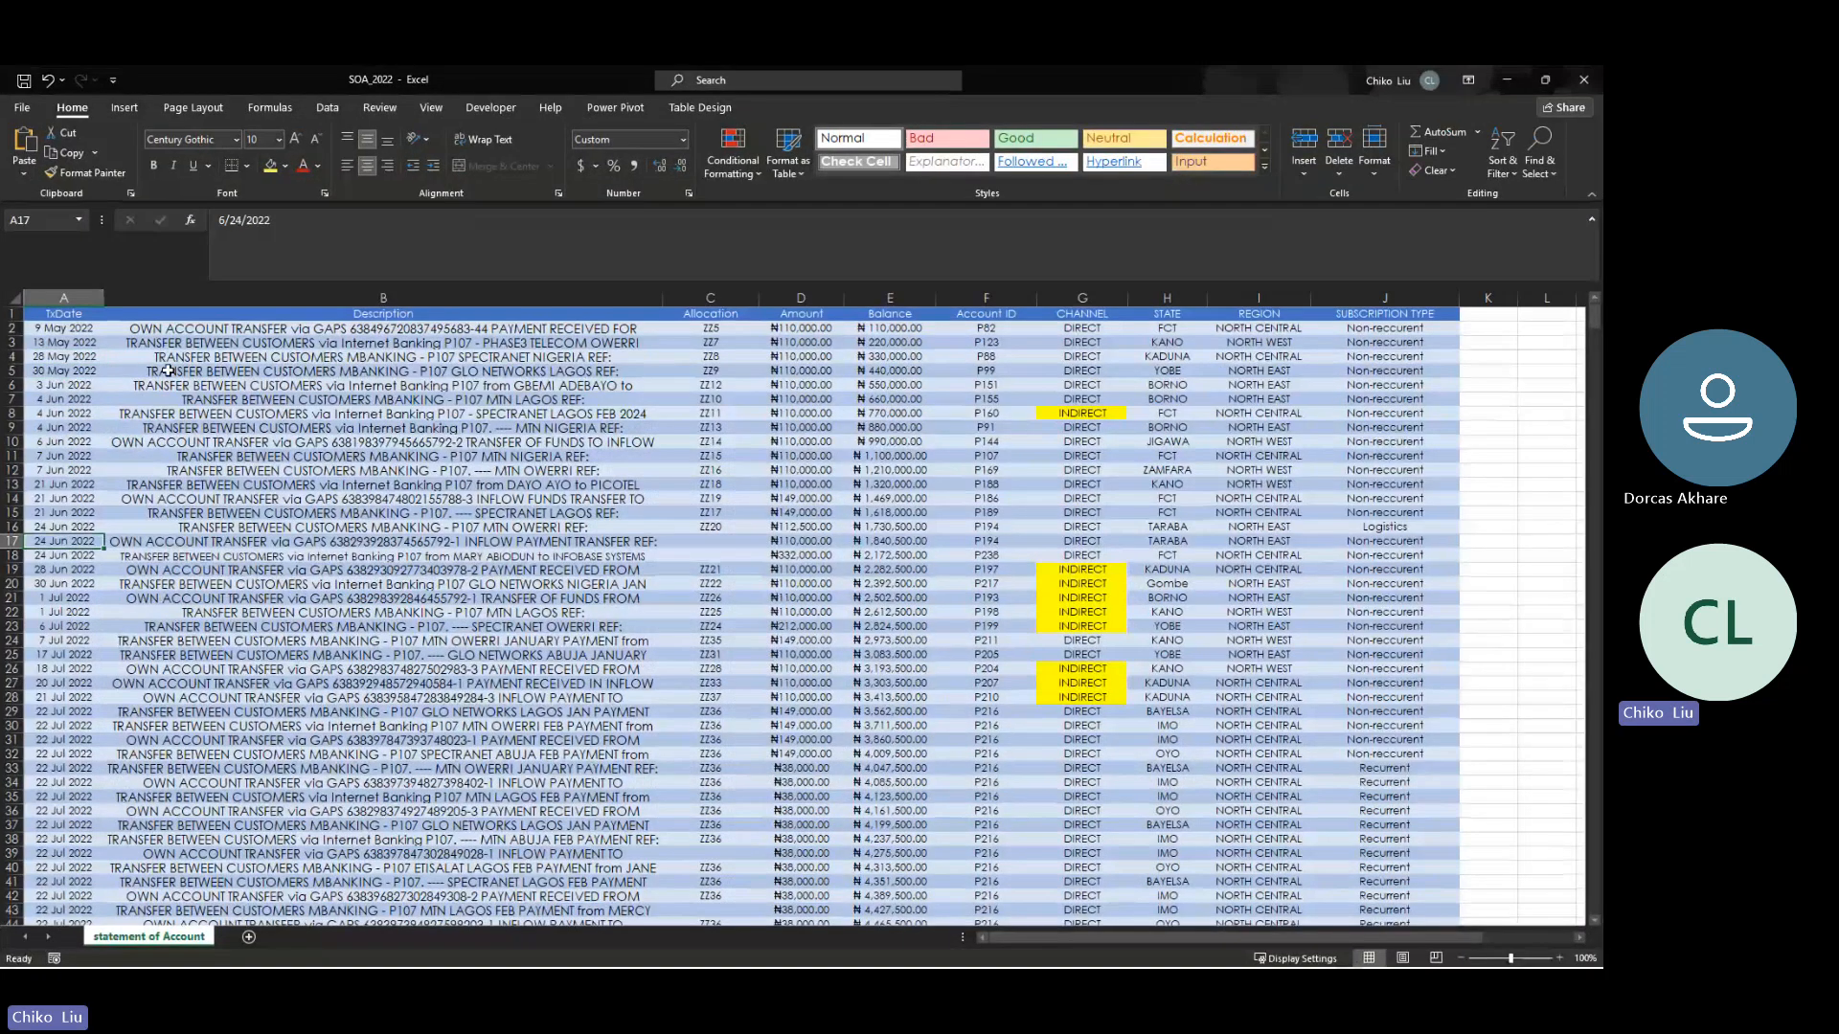
key("Down")
key("Down")
key("Down")
key("Down")
key("Down")
key("Down")
key("Down")
key("Down")
key("Down")
key("Down")
key("Down")
key("Down")
key("Down")
key("Down")
key("Down")
key("Down")
key("Down")
key("Down")
key("Down")
key("Down")
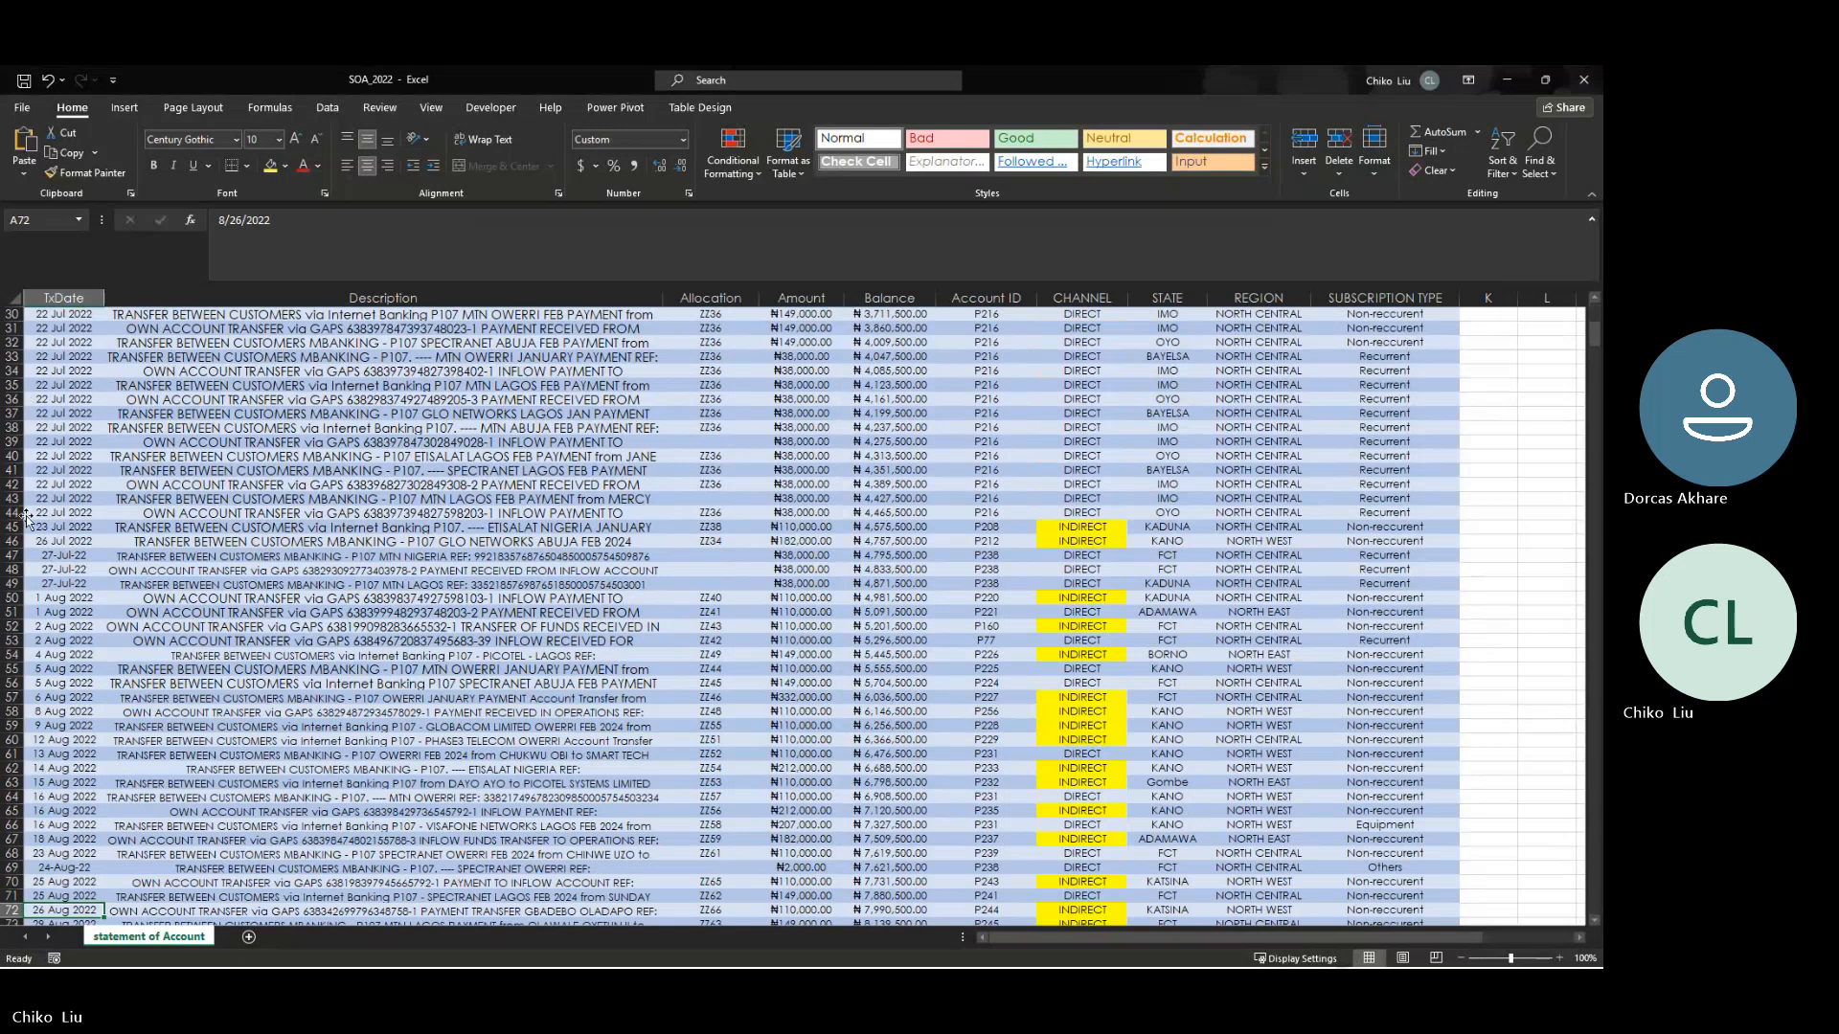
left_click(58, 712)
key("Right")
key("Right")
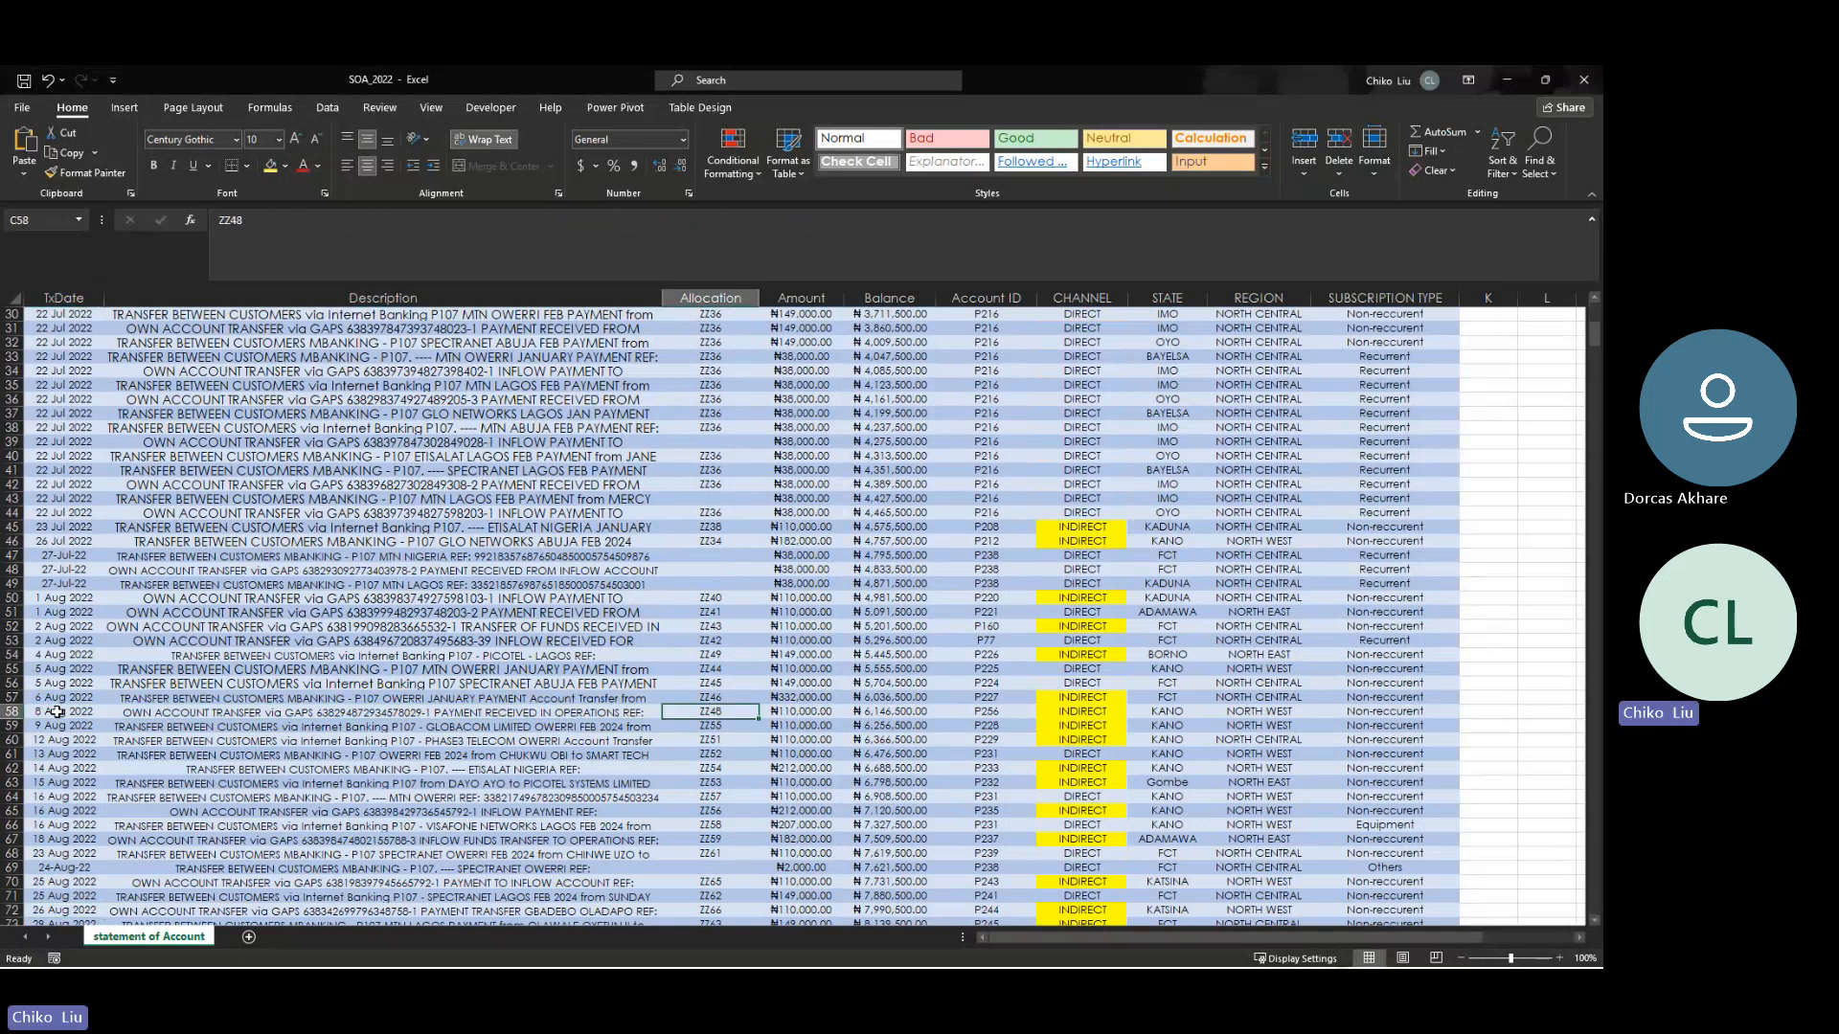
key("Right")
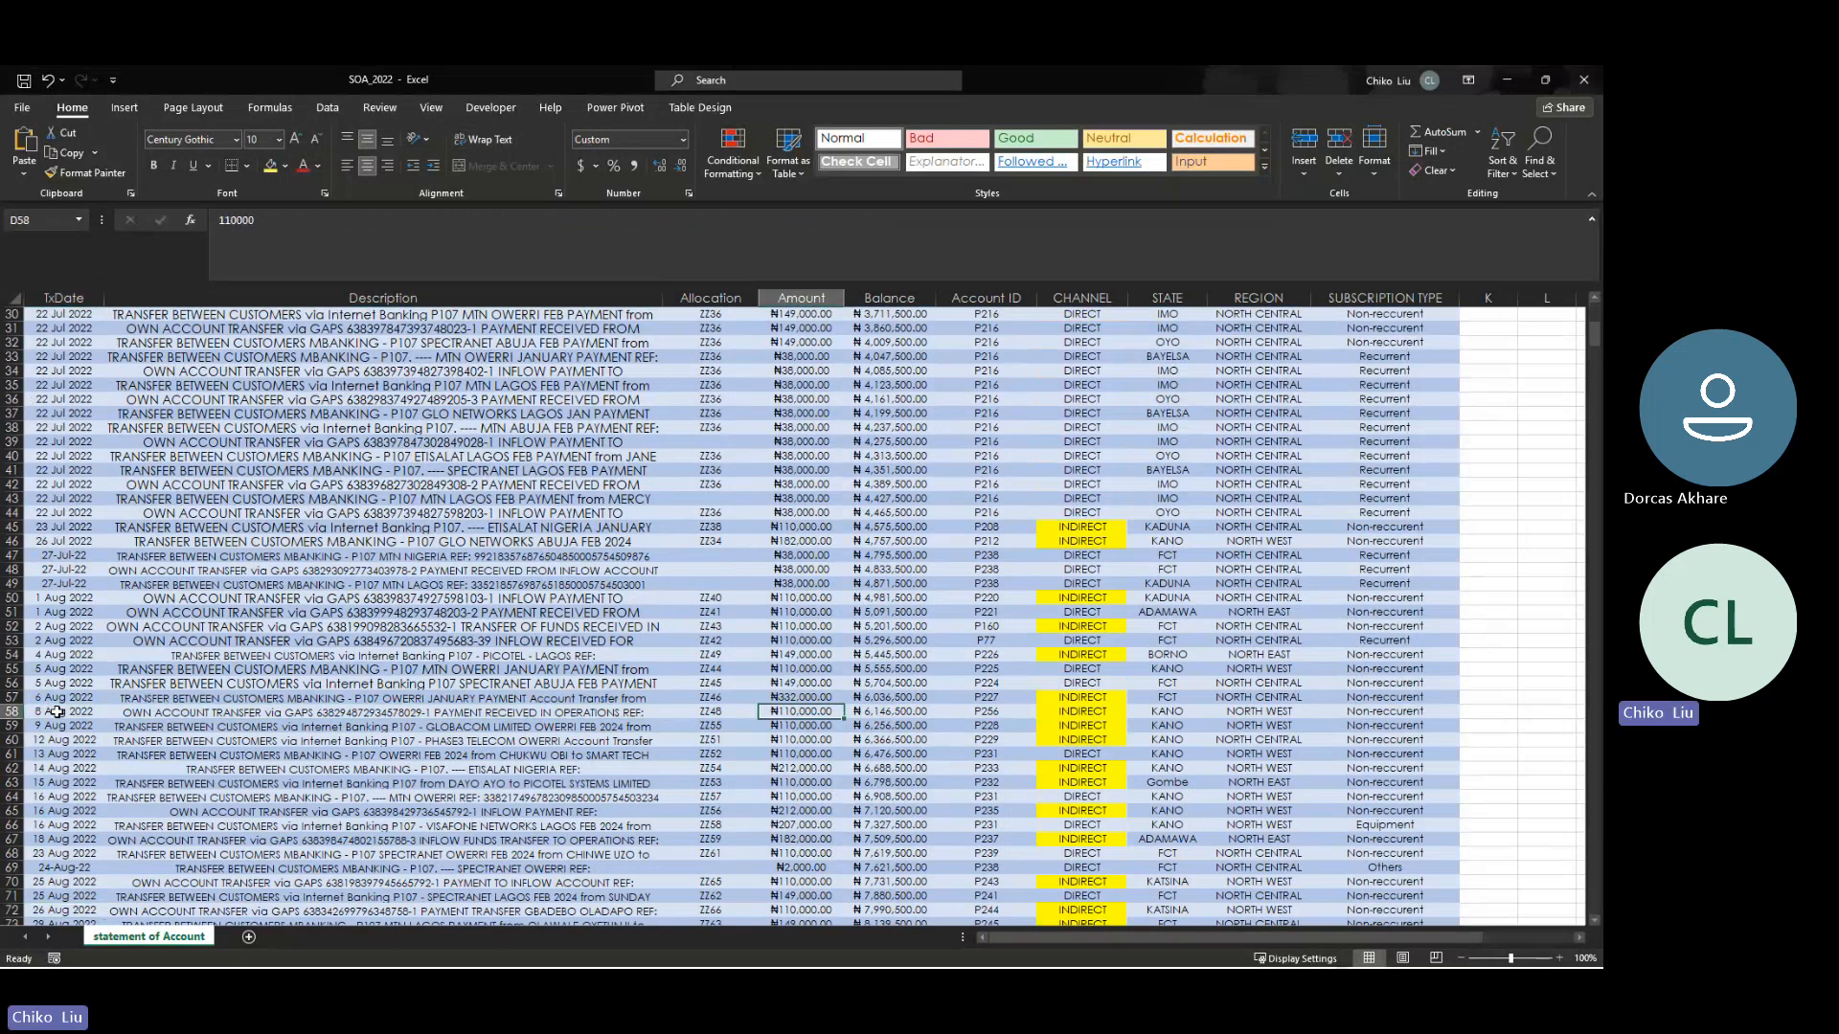
key("Right")
key("Right")
key("Right")
key("Right")
key("Right")
key("Right")
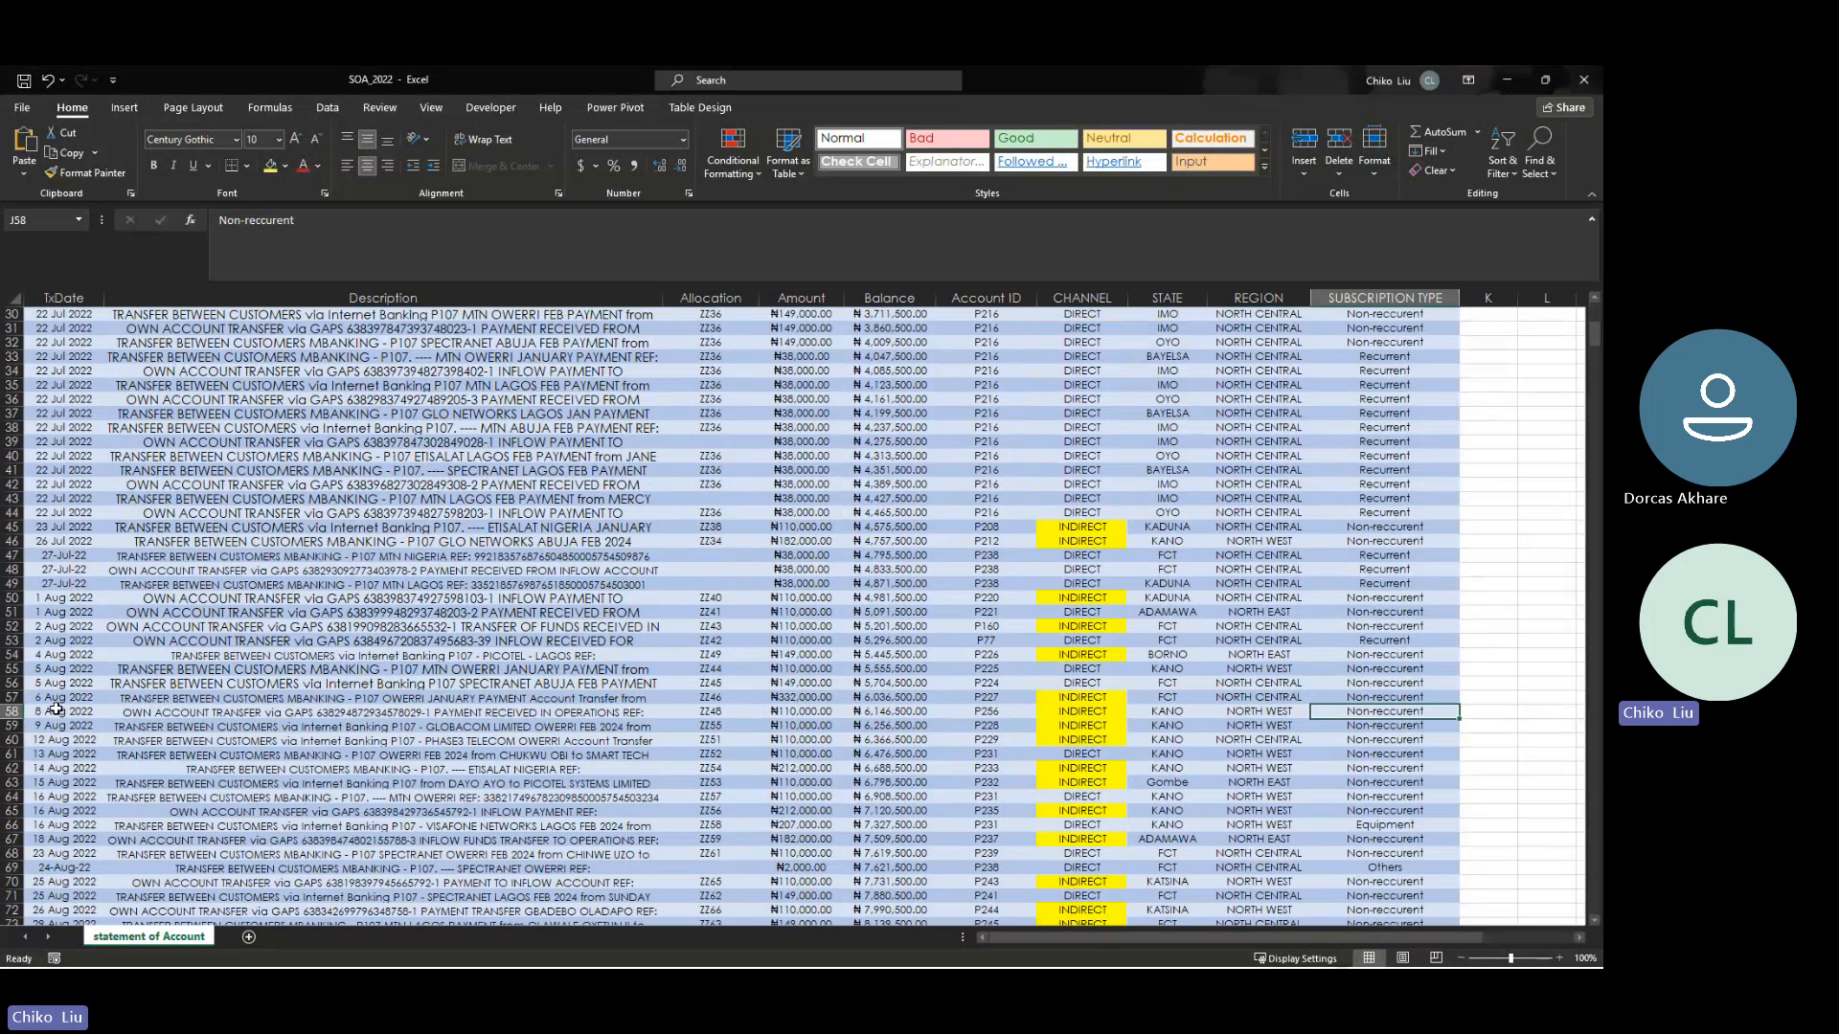
- Compare the transaction date in row 58 of SOA_2022 with the first transaction's date in soa_complete
left_click(58, 712)
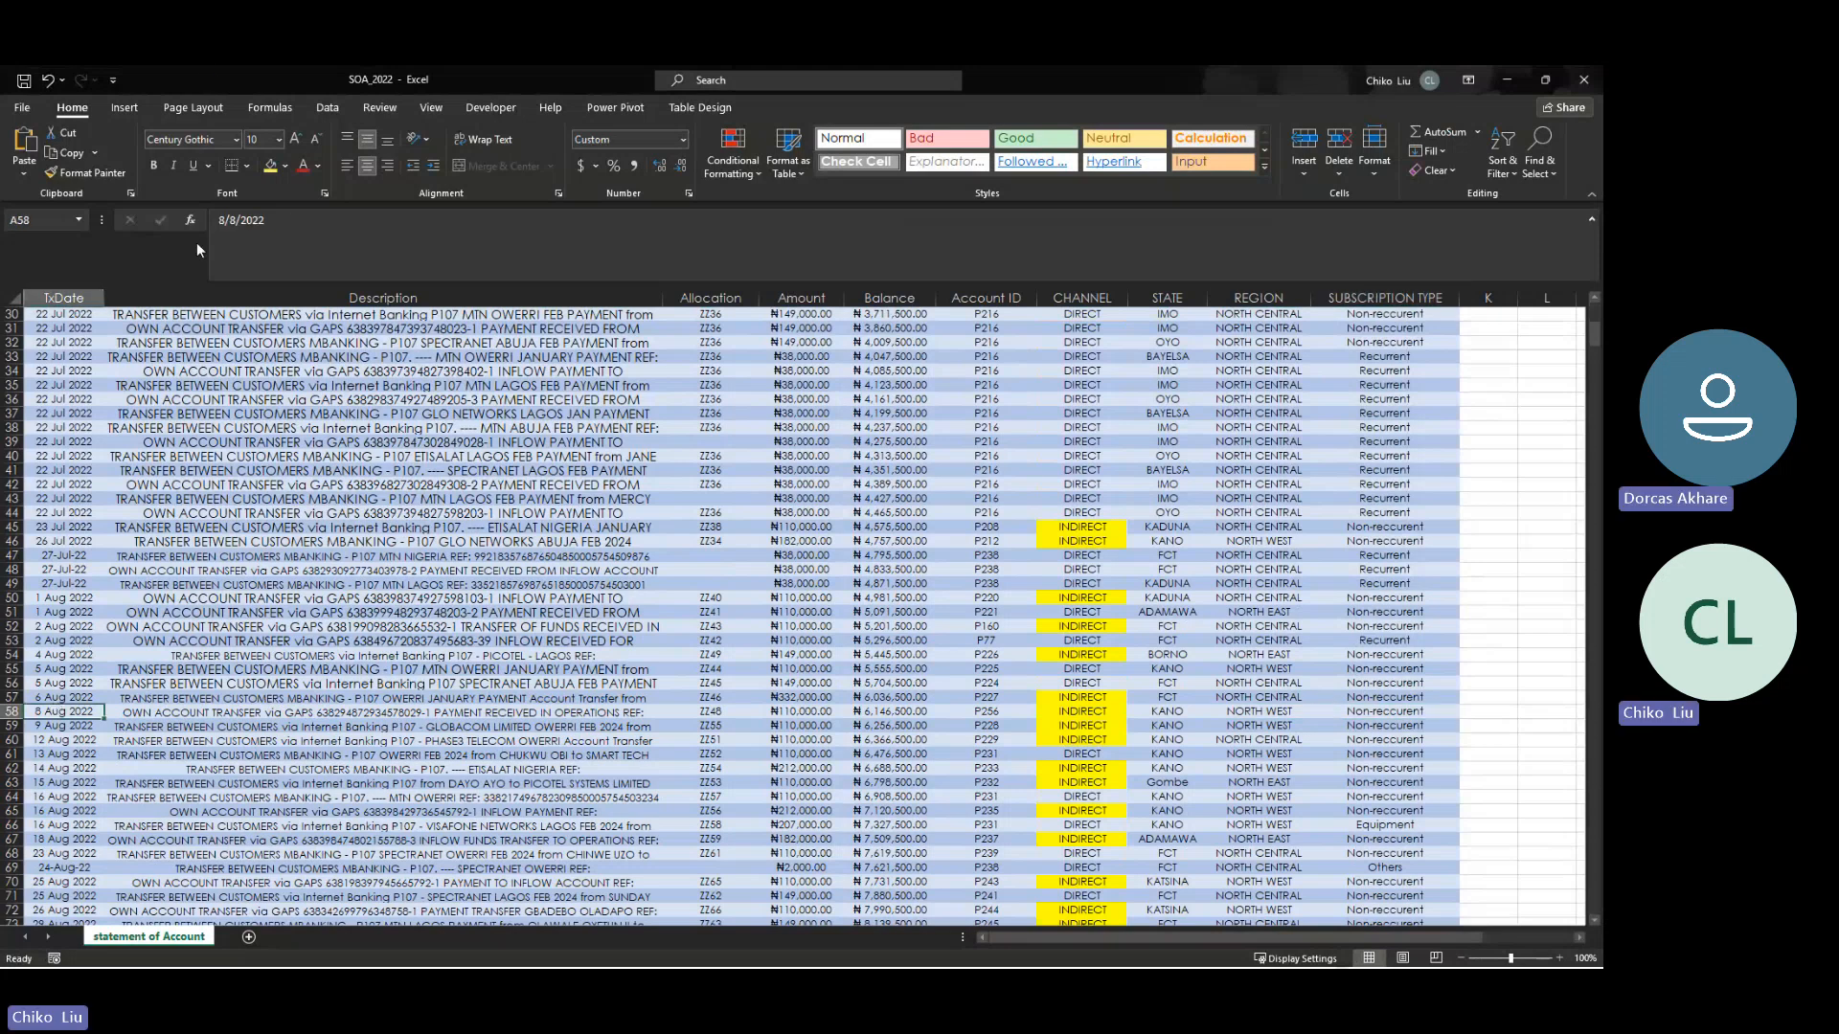
left_click_drag(219, 80, 556, 236)
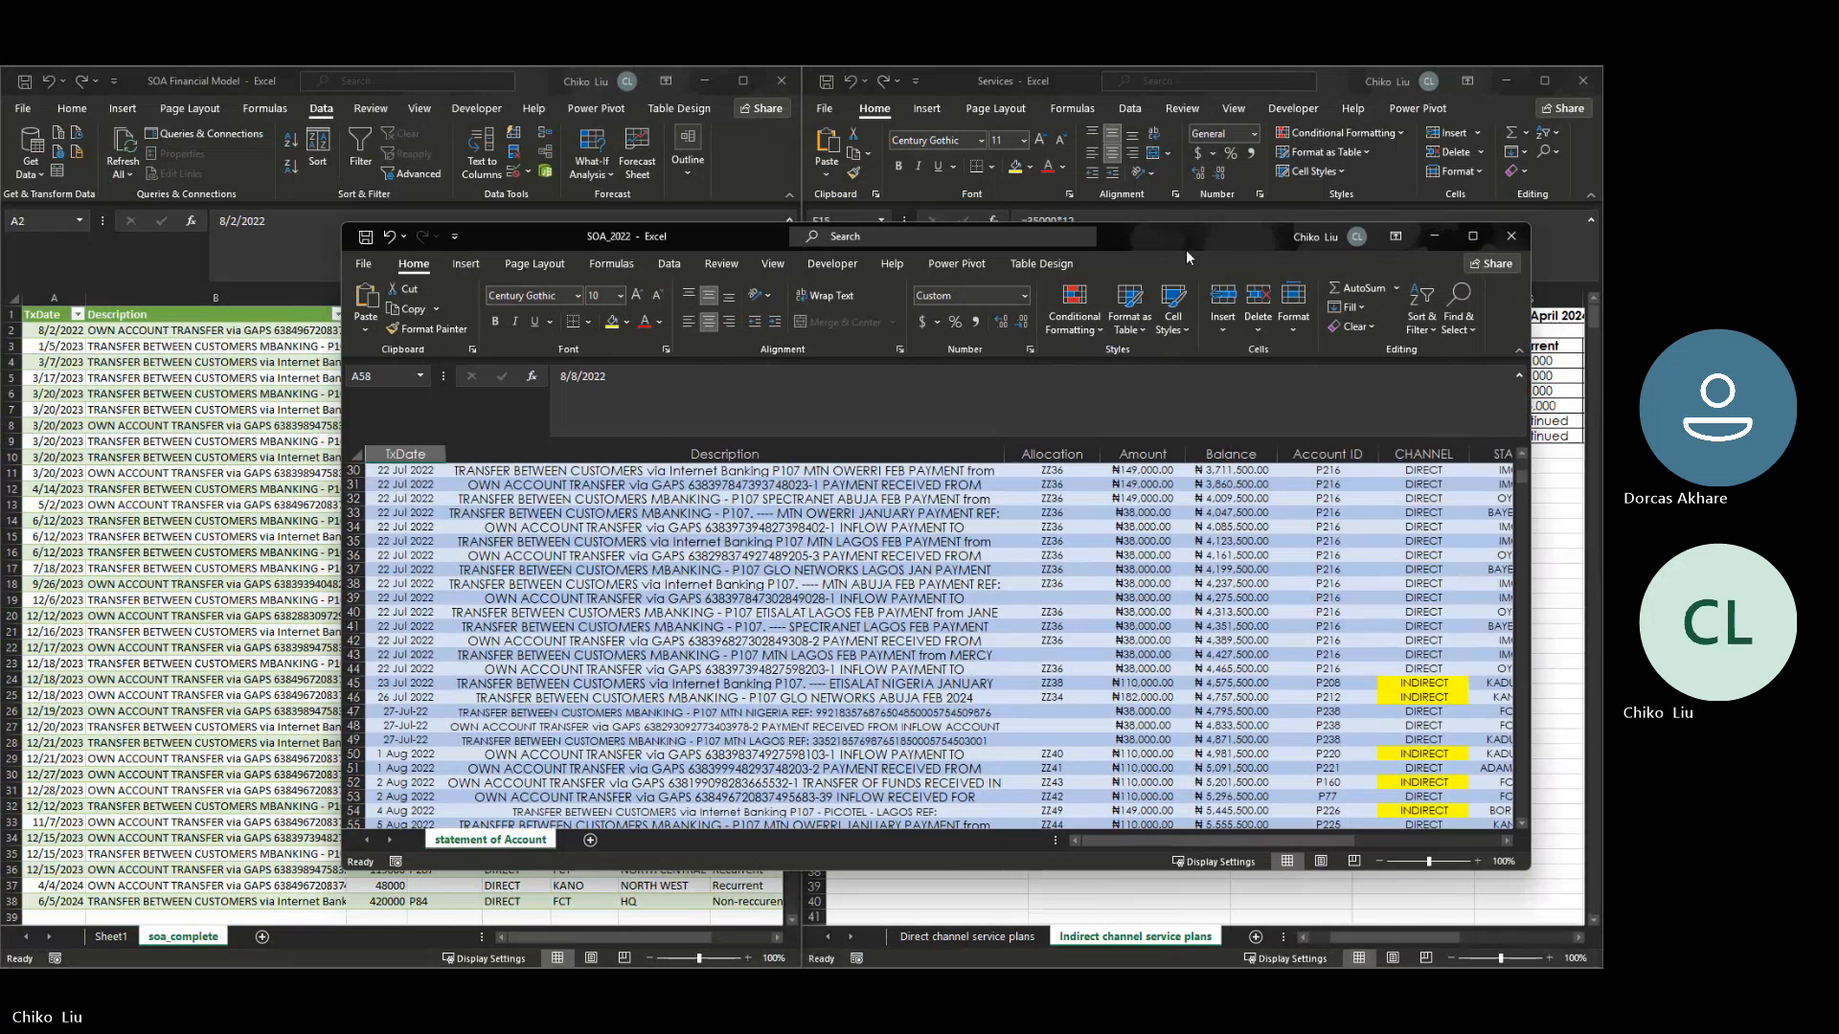
left_click(1472, 239)
- Examine the 2 August 2022 transaction in row 52 of SOA_2022 through to its subscription type
left_click(44, 629)
key("Right")
key("Right")
key("Right")
key("Right")
key("Right")
key("Right")
key("Right")
key("Right")
key("Right")
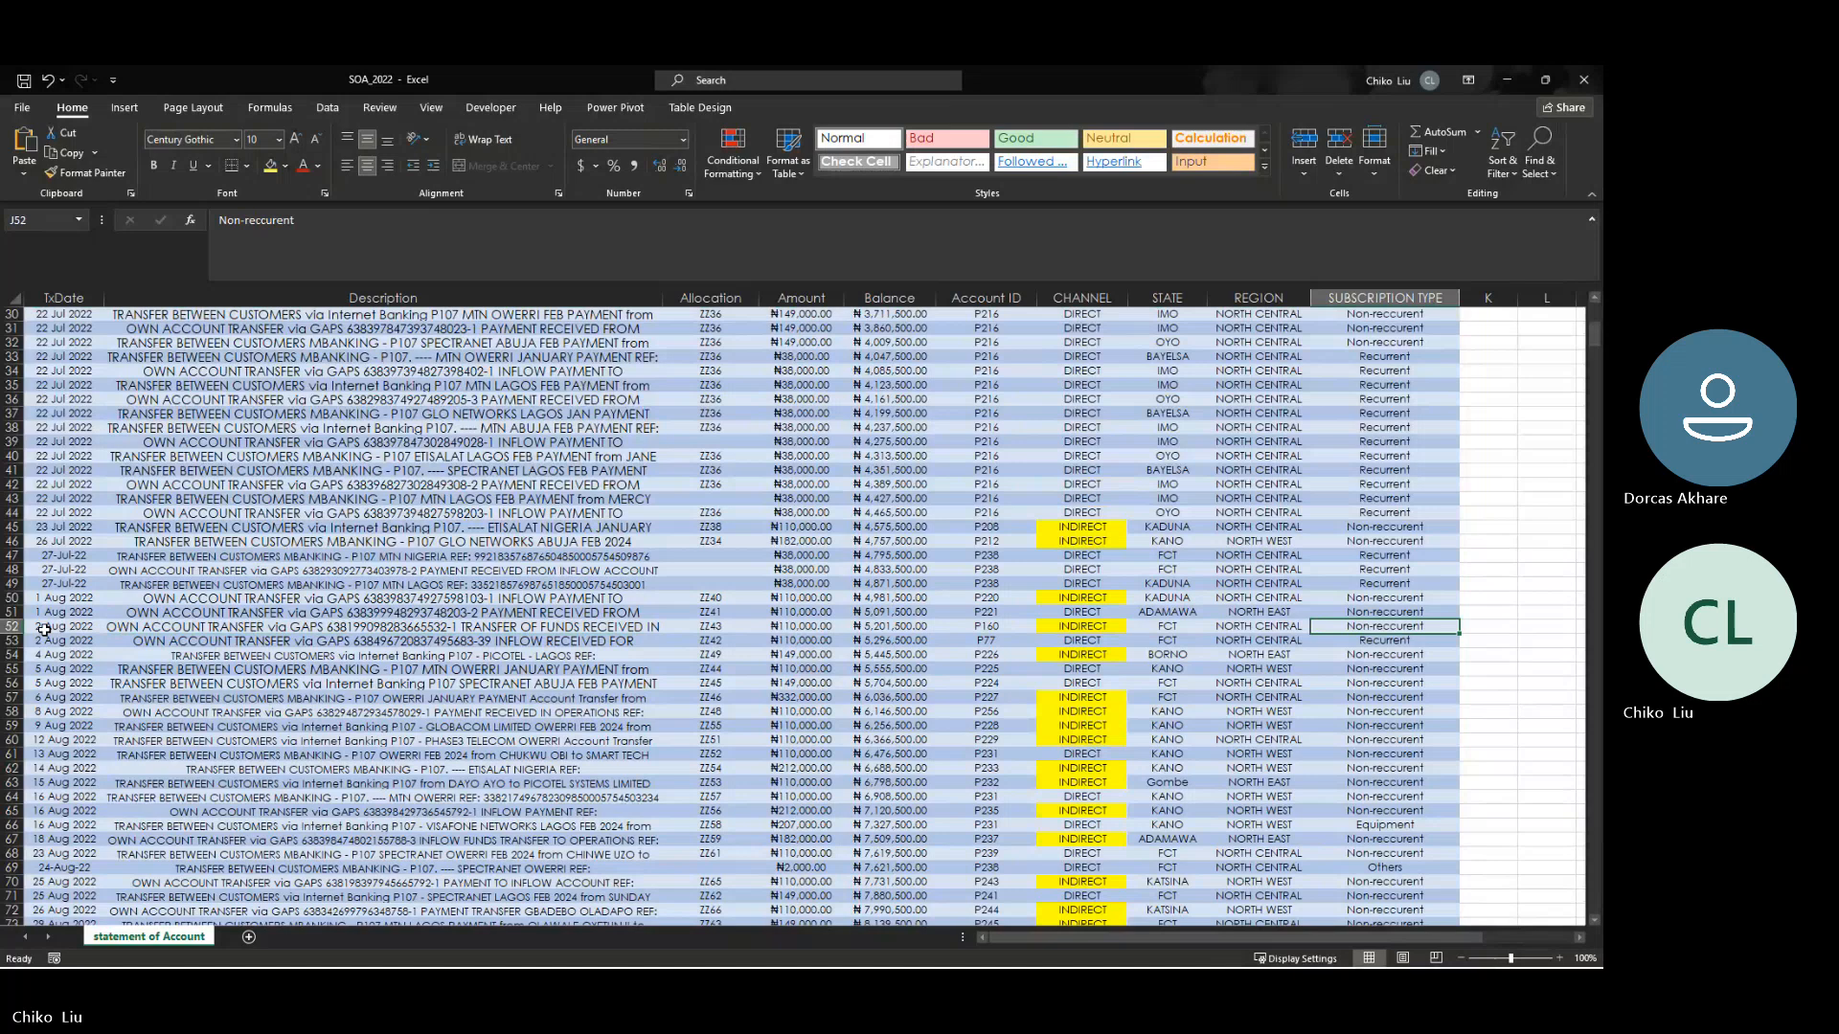
- Match the 2 August 2022 transaction in row 53 of SOA_2022 with the first soa_complete row by date, amount and account ID
key("Left")
key("Down")
key("Left")
key("Left")
key("Left")
key("Left")
key("Left")
key("Left")
key("Left")
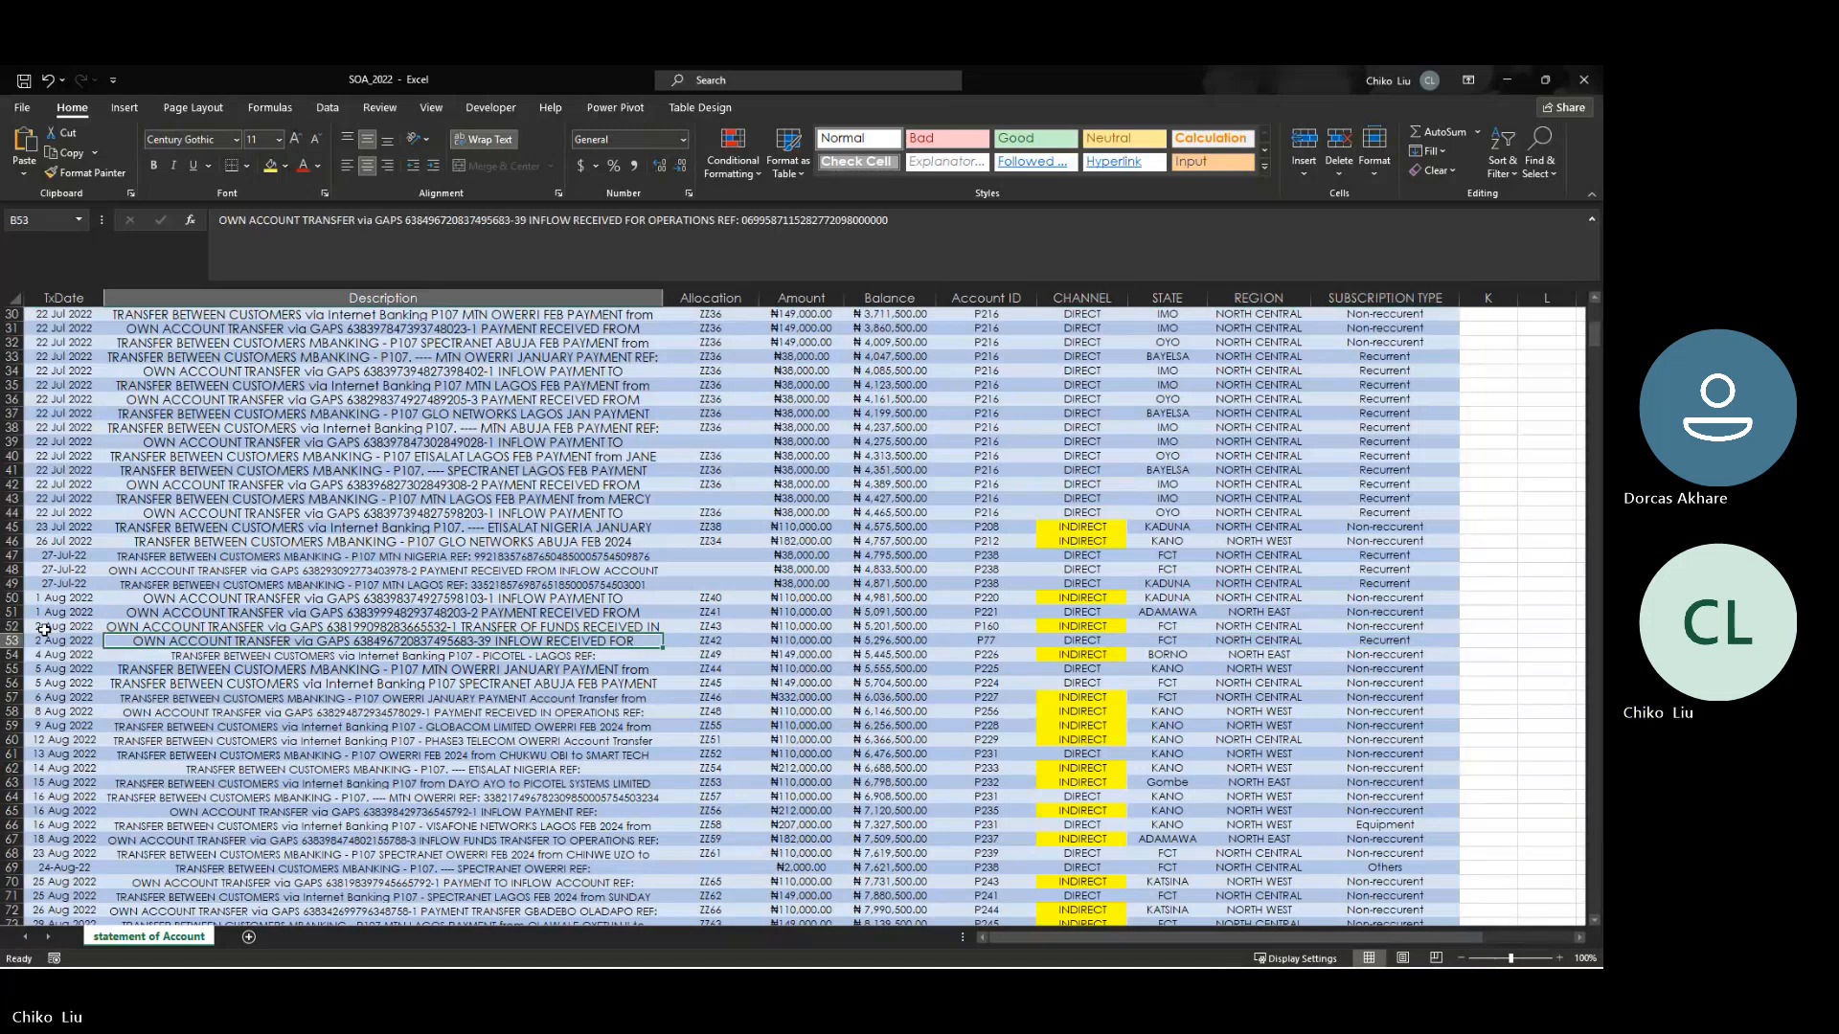
key("Left")
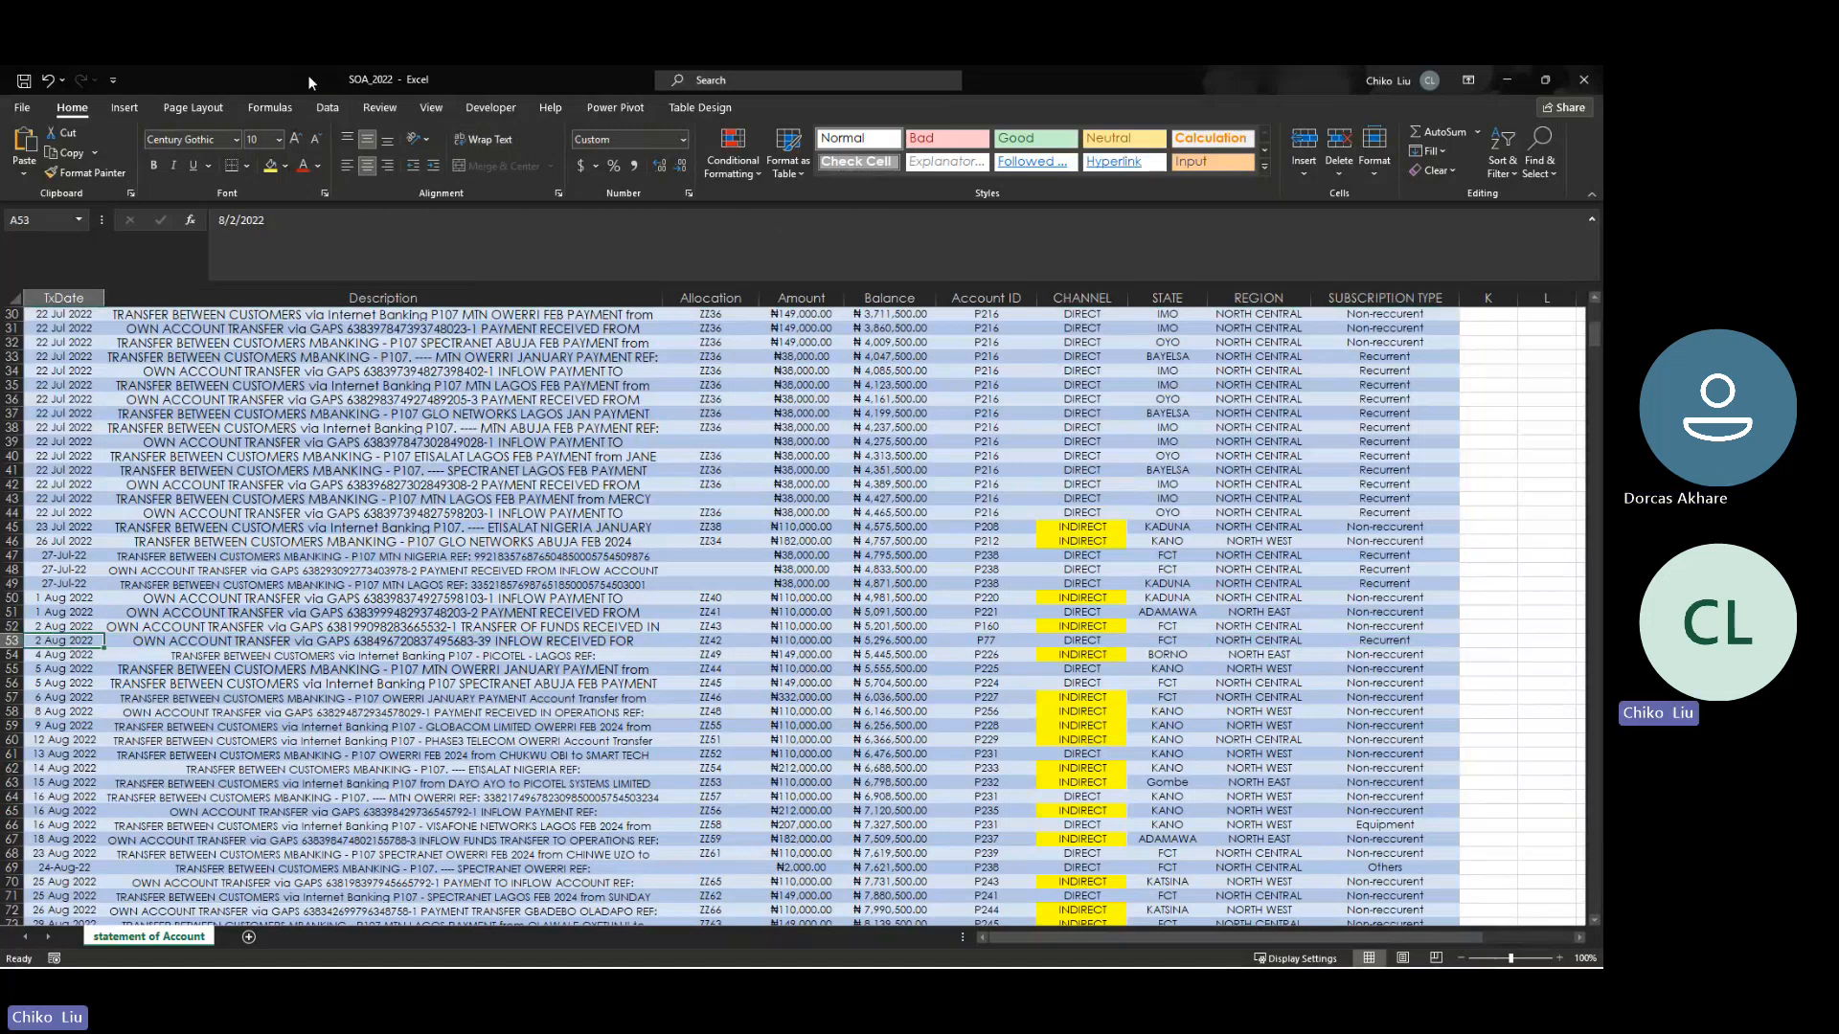
left_click_drag(307, 75, 820, 113)
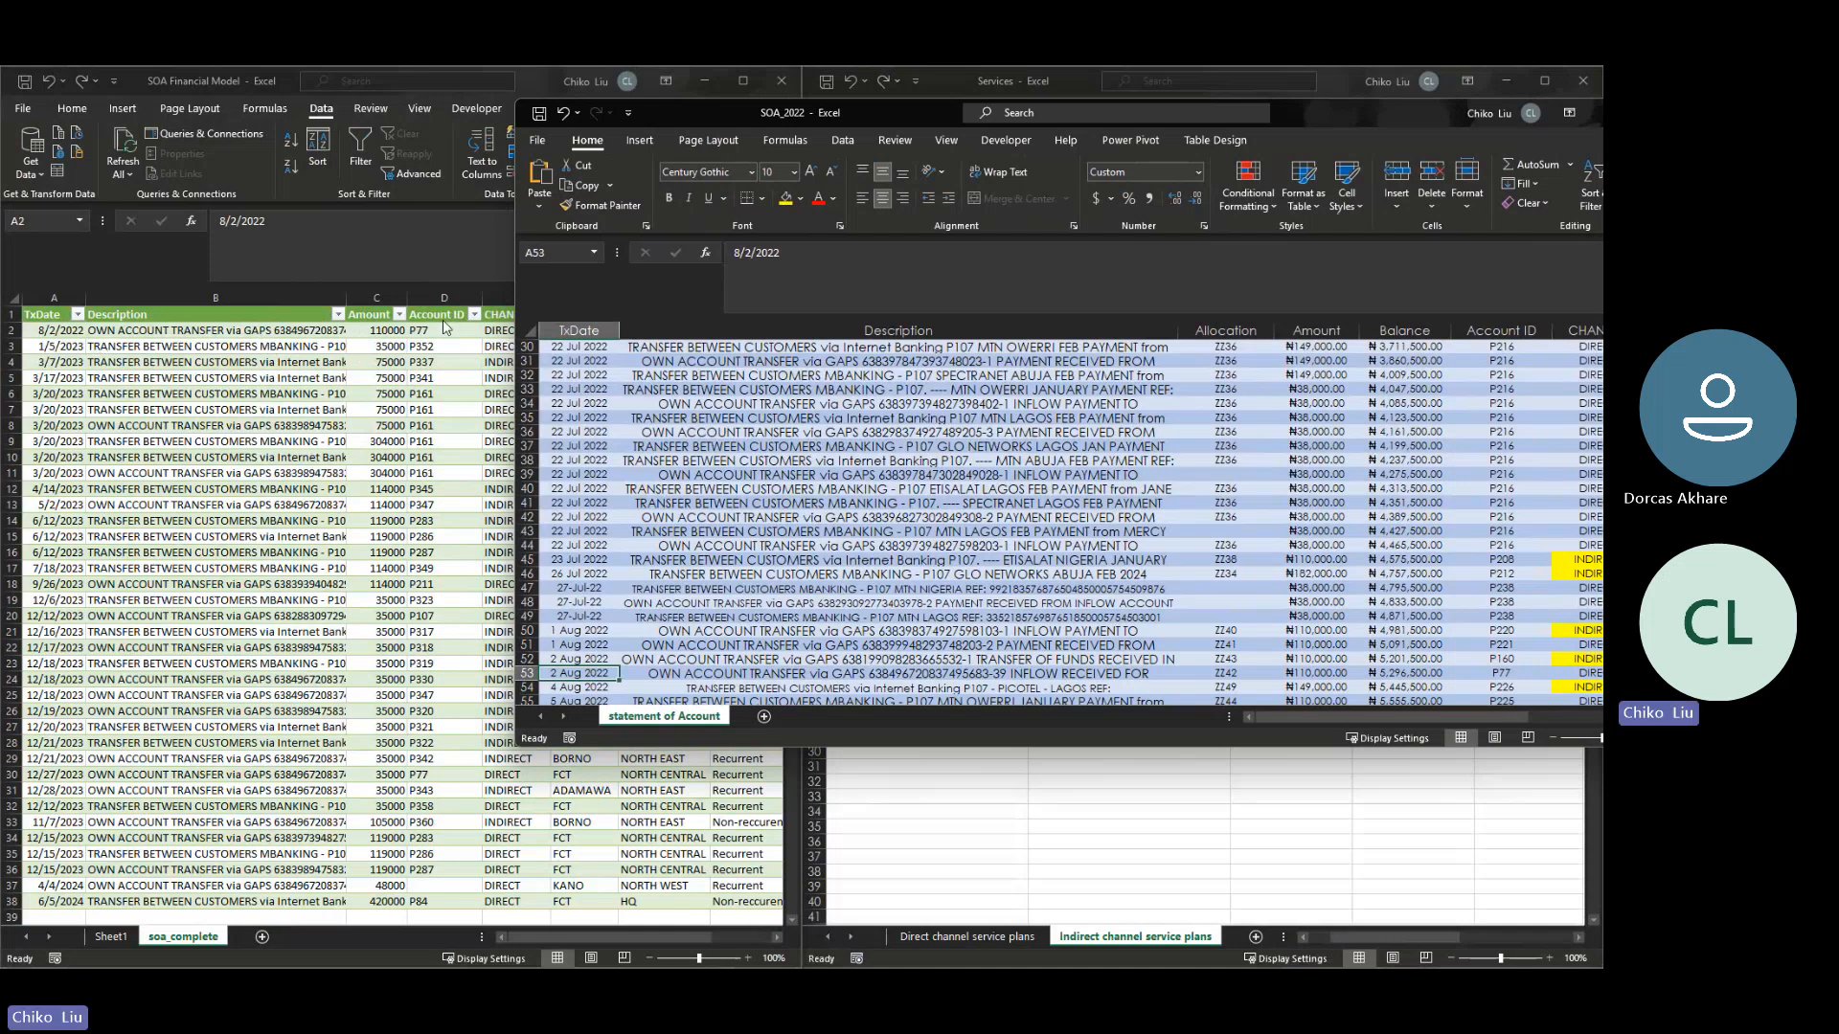
key("Right")
key("Right")
key("Right")
key("Right")
key("Right")
key("Right")
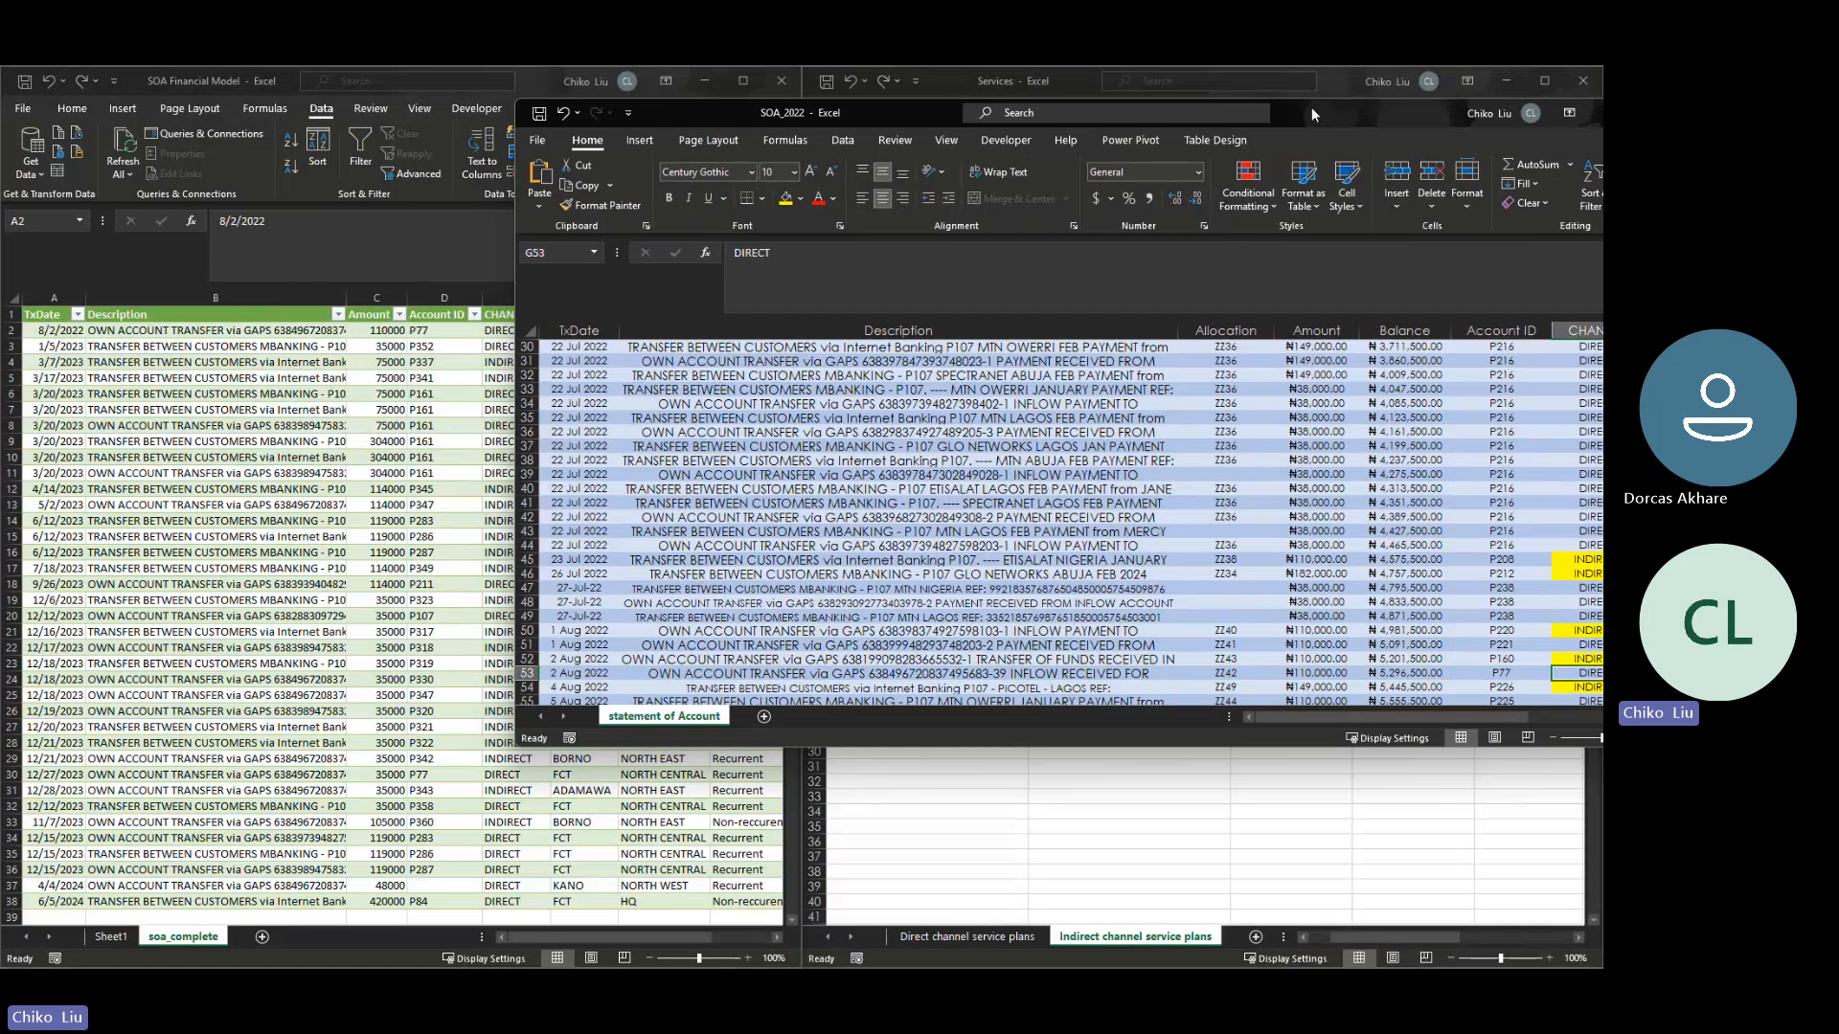
- Set the subscription type of the 2 August 2022 transaction in row 53 of SOA_2022 to Non-reccurent
left_click_drag(1312, 108, 1211, 194)
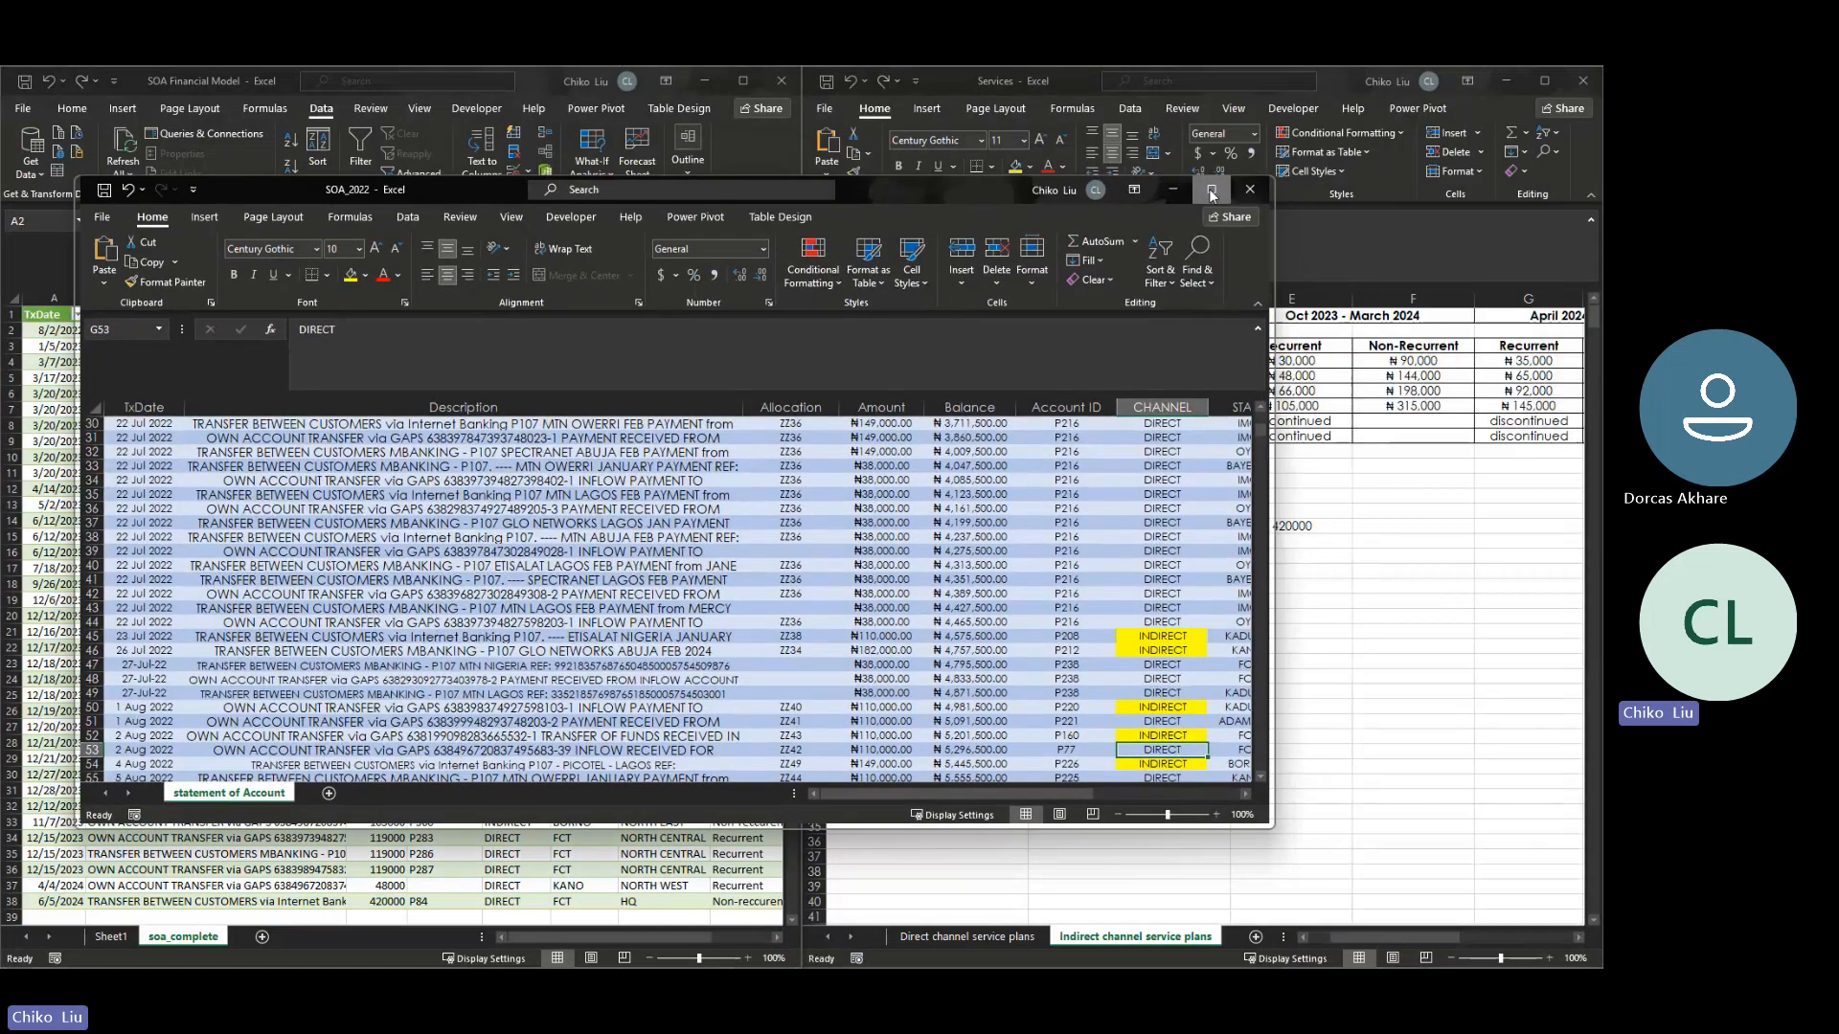
left_click(1212, 190)
key("Right")
key("Right")
key("Right")
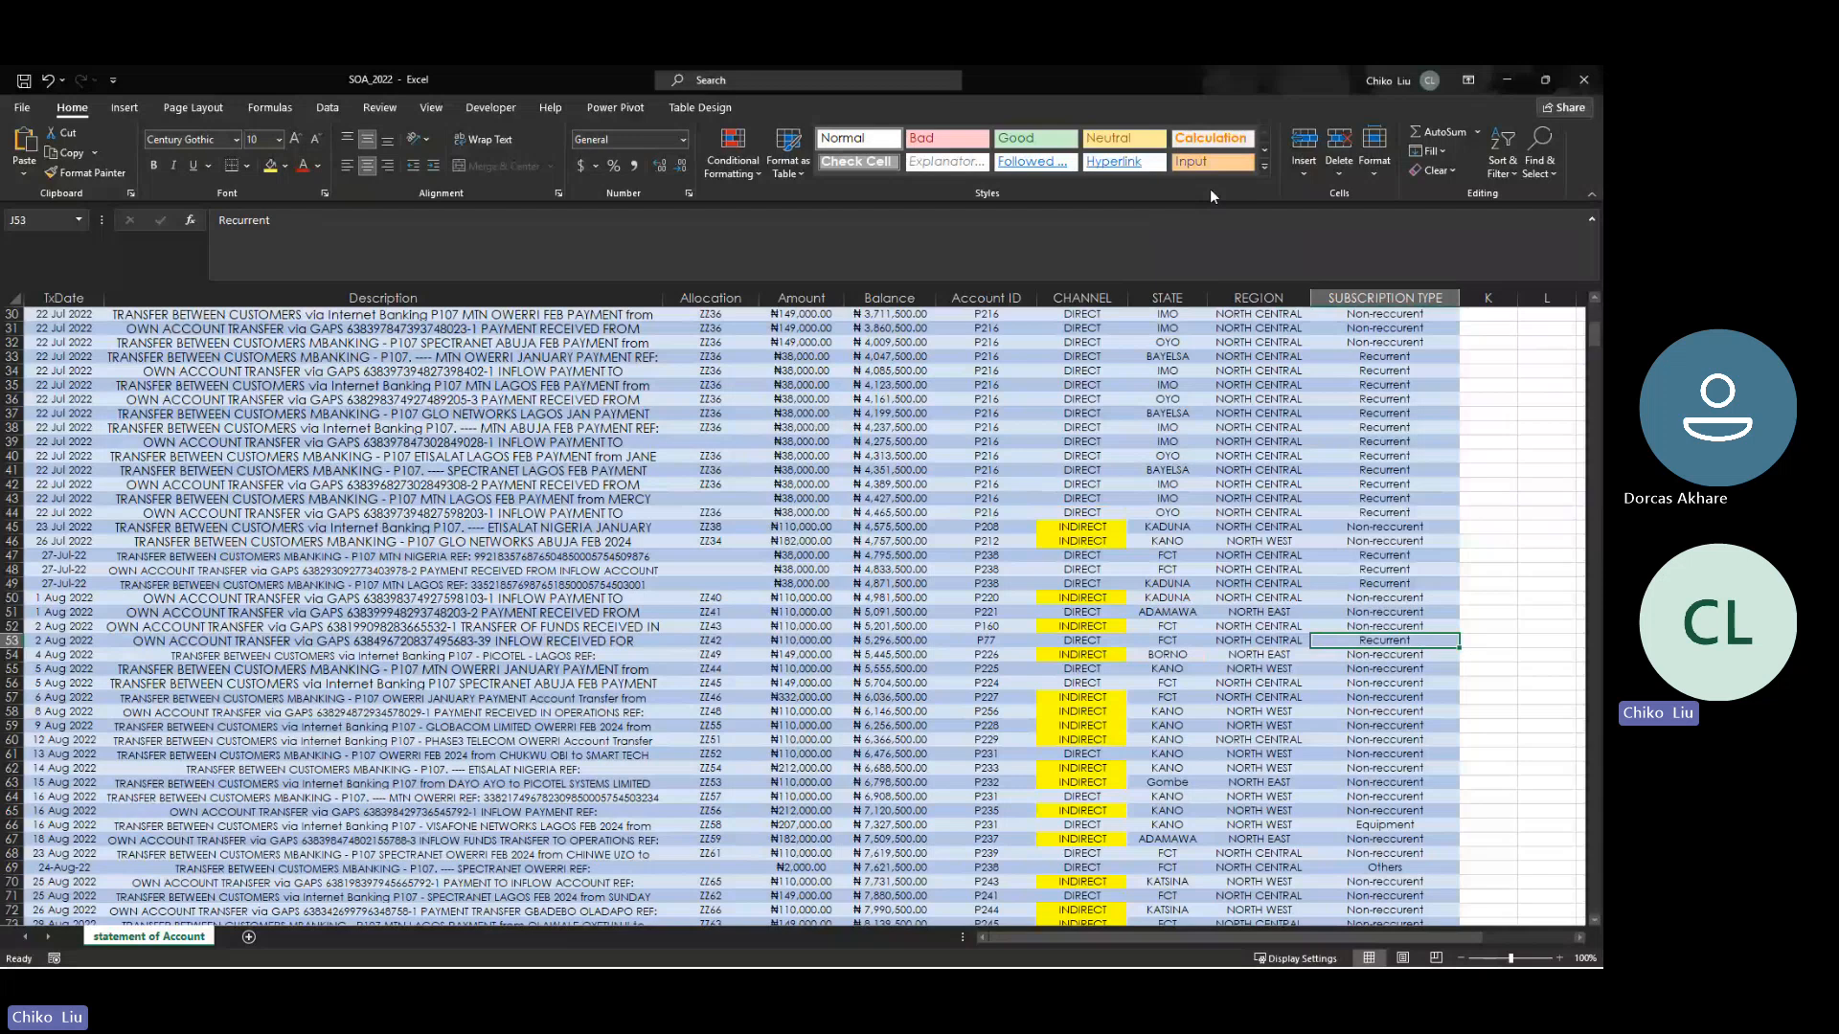
type("Non-reccurent")
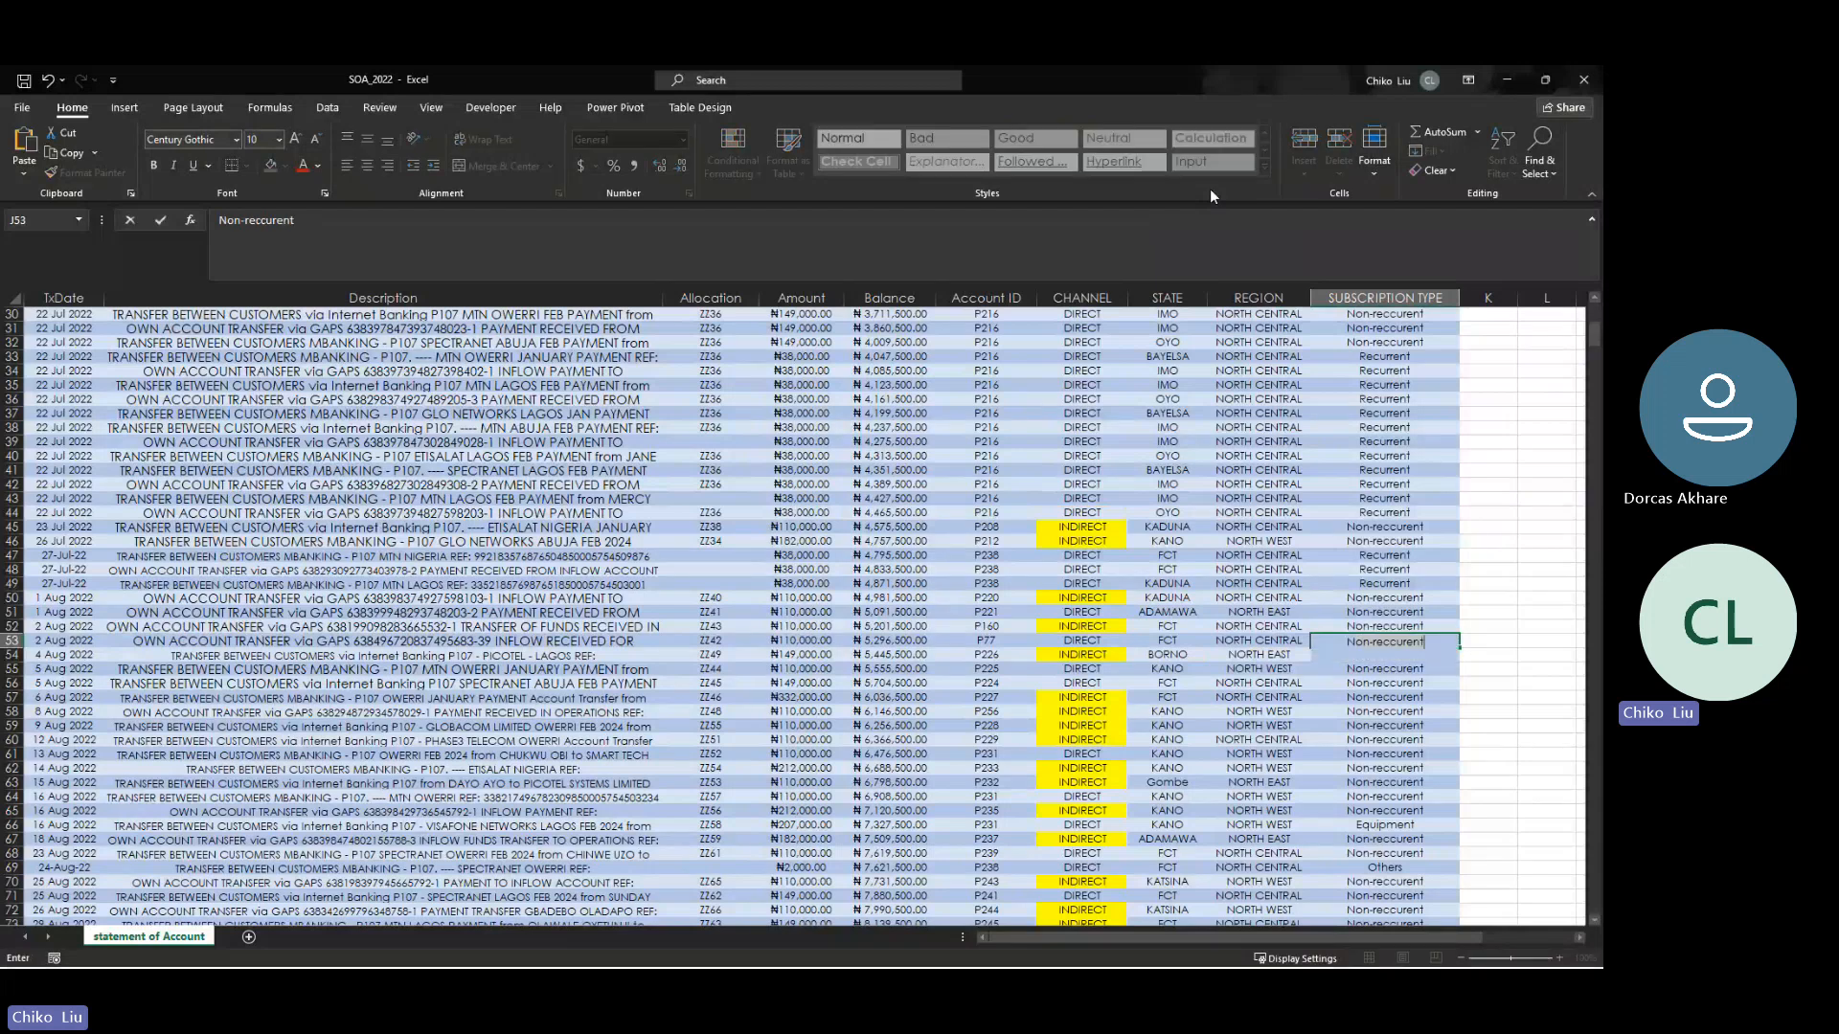
key("Return")
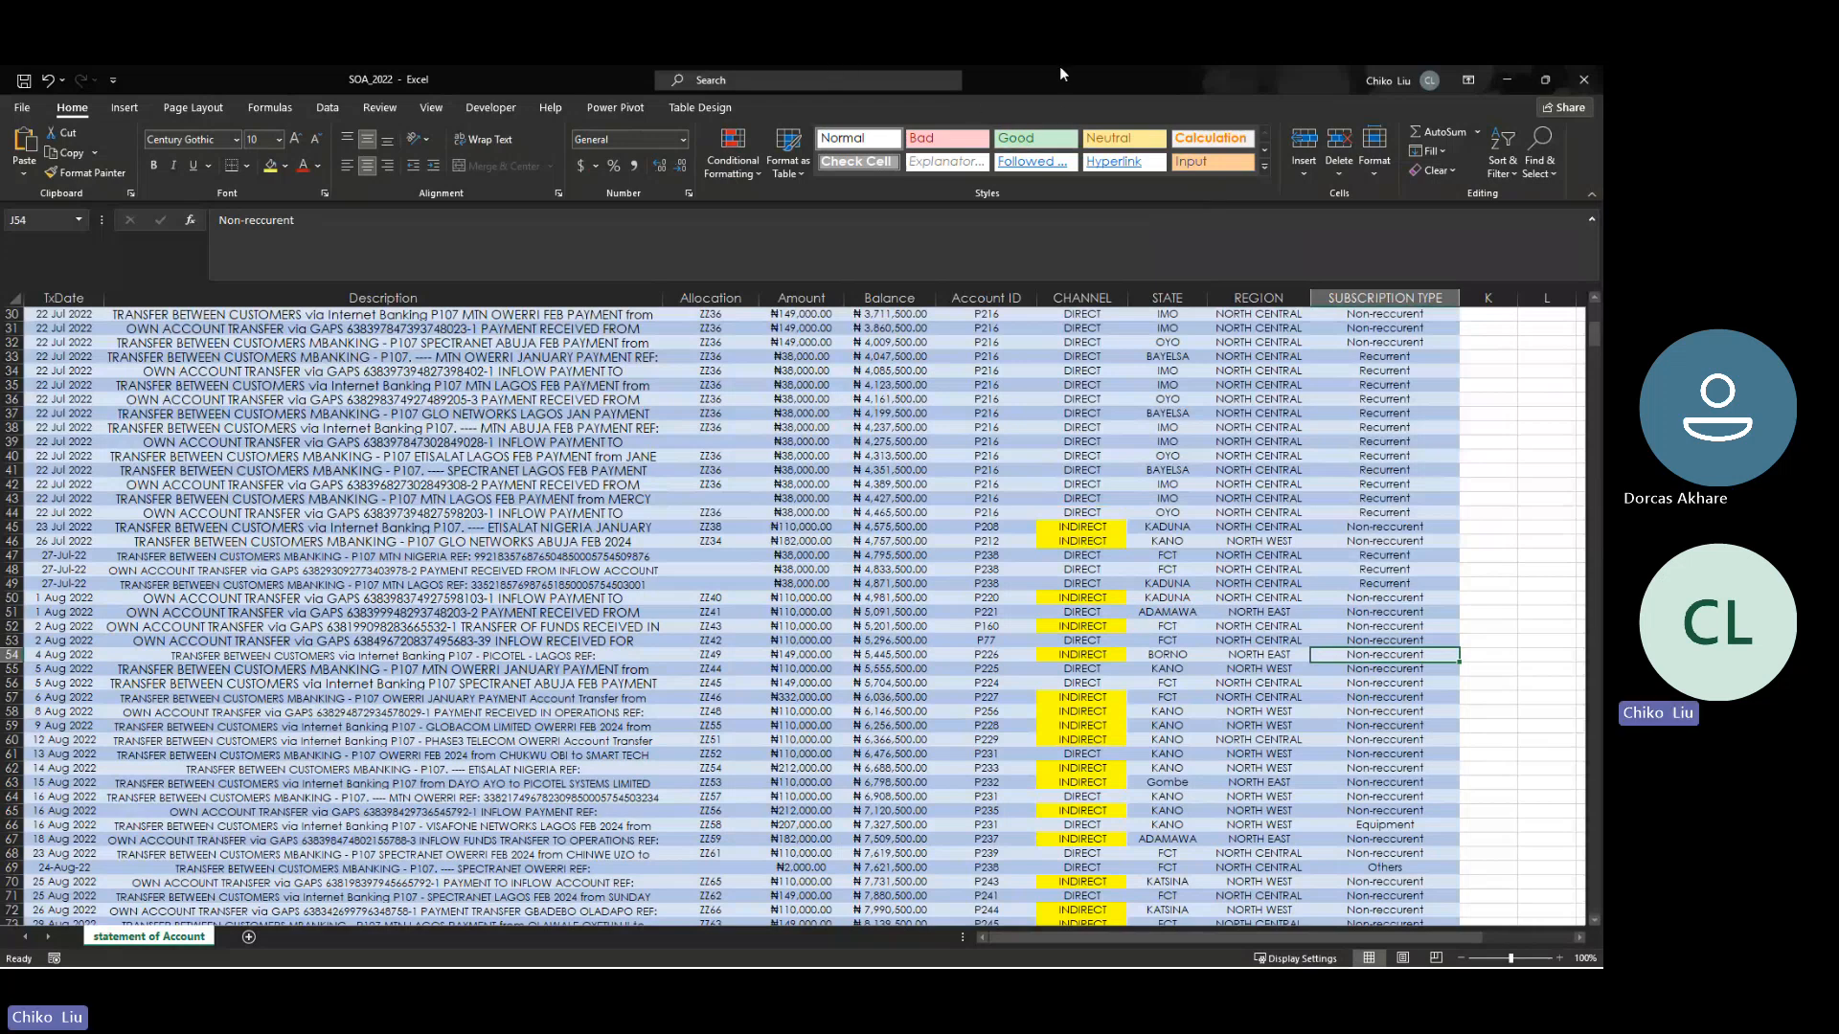
- Examine the 2022 - Sept 2023 recurrent price of Unlimited 100 in the indirect channel service plans
left_click_drag(1061, 80, 734, 286)
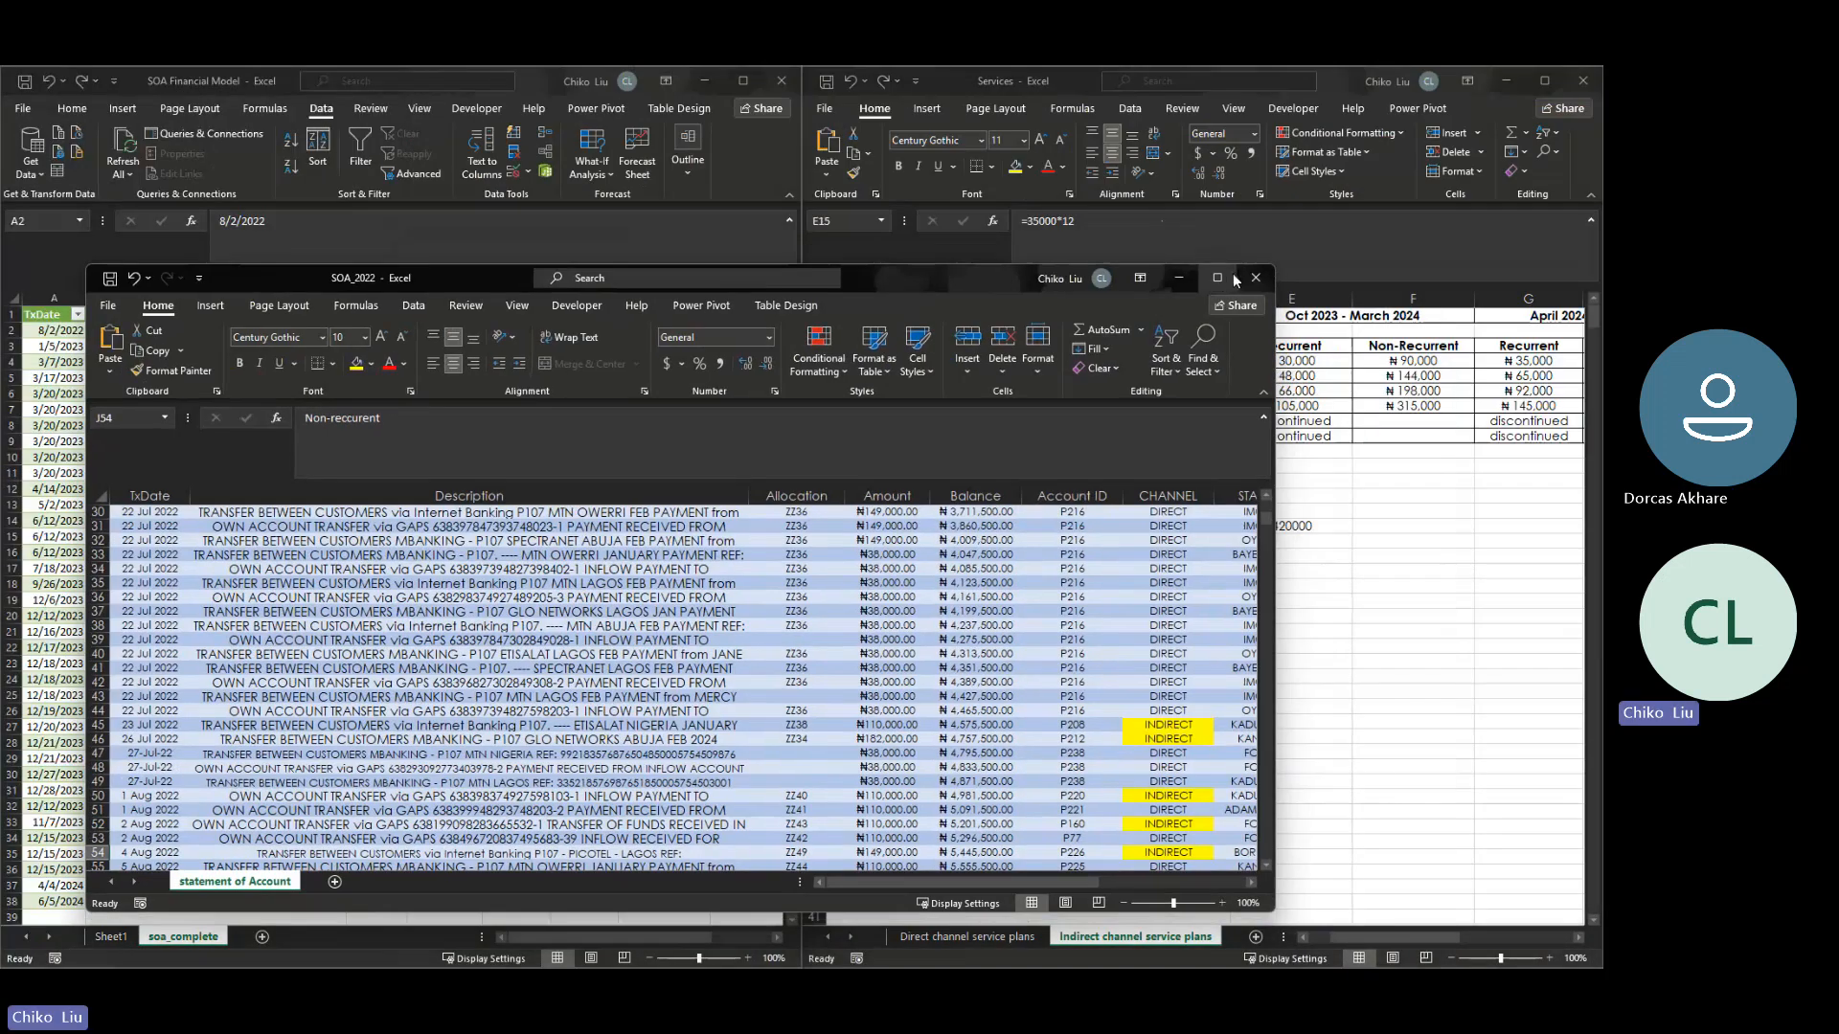
left_click_drag(1002, 280, 1165, 600)
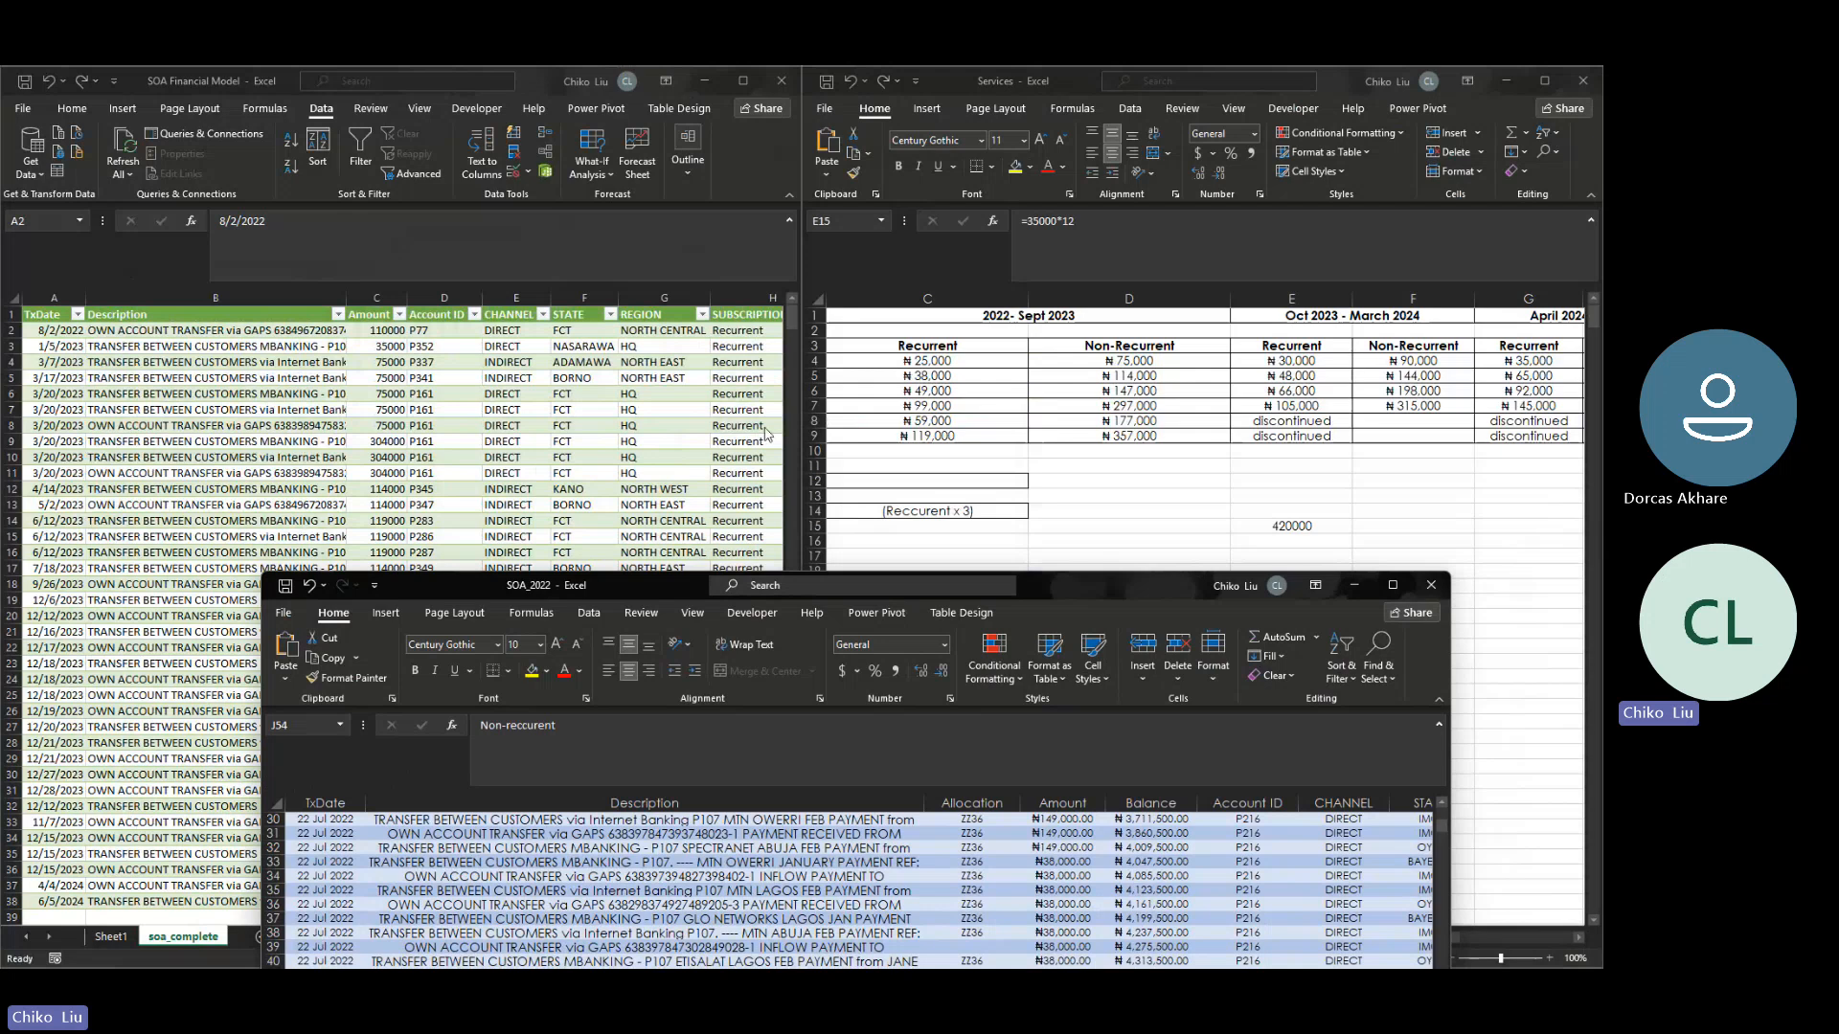
left_click(927, 409)
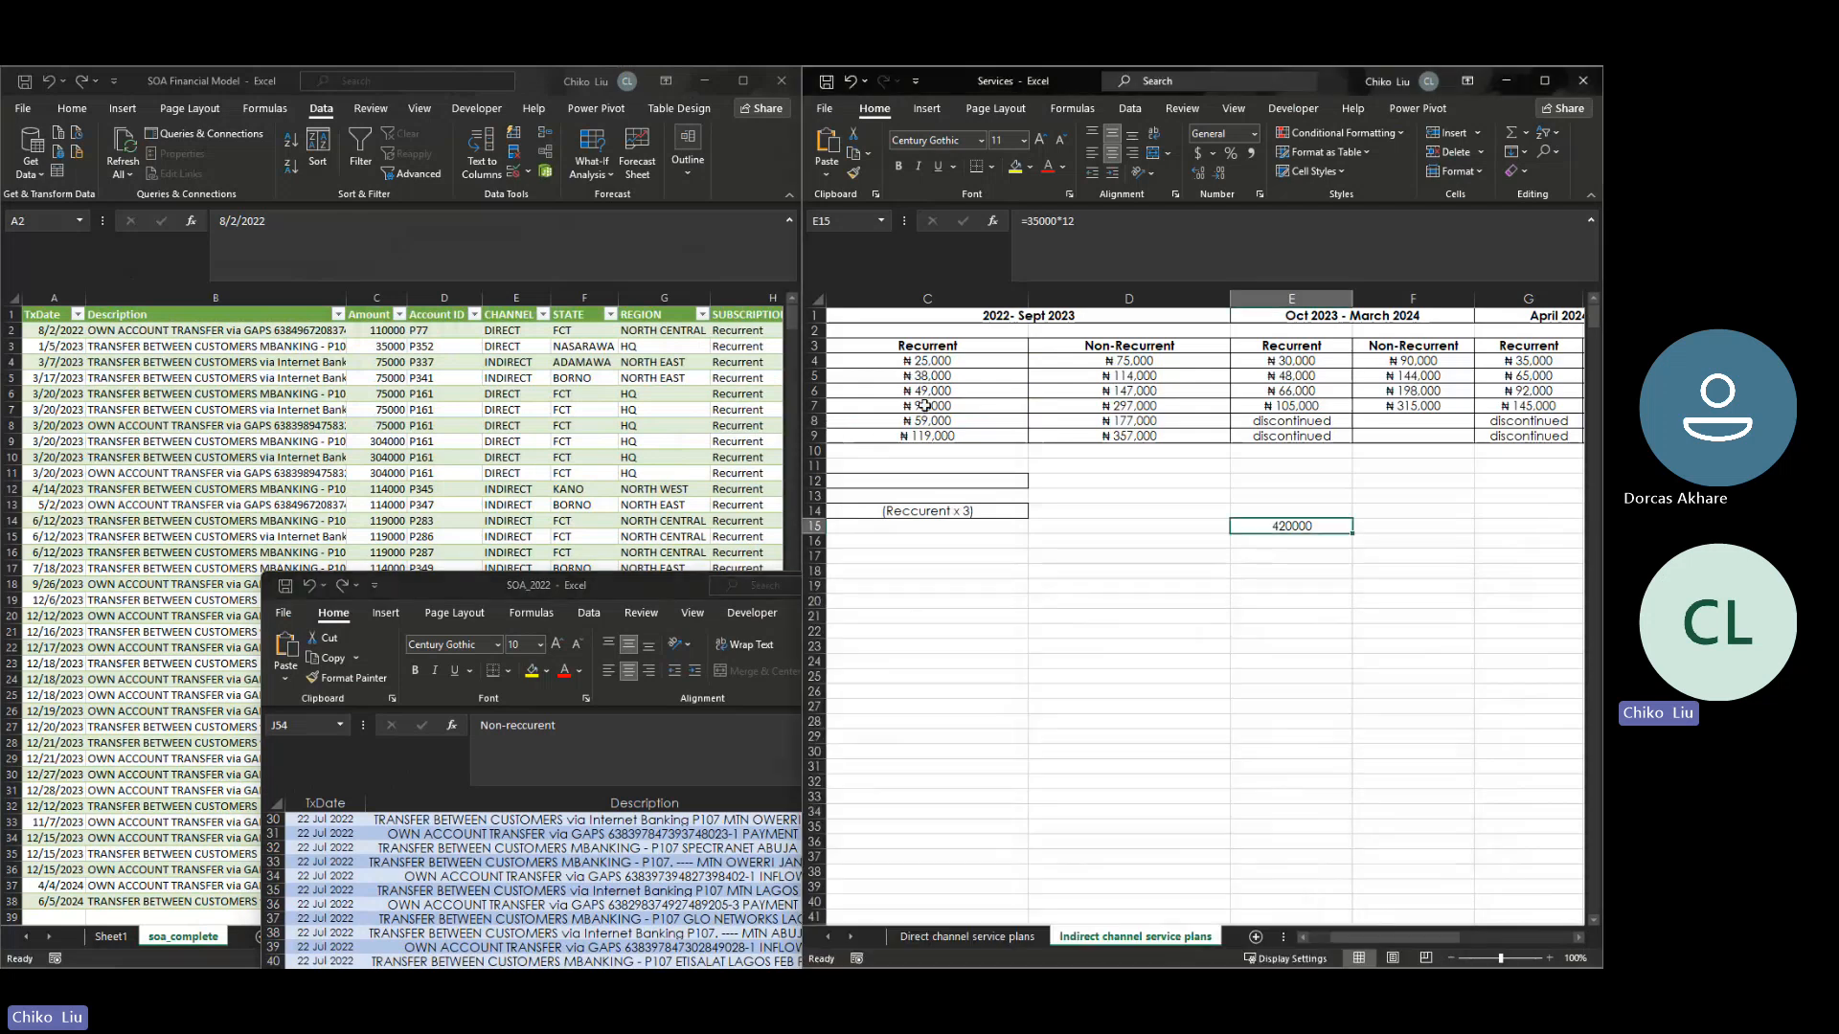
left_click(1128, 377)
key("Left")
key("Left")
left_click(1128, 376)
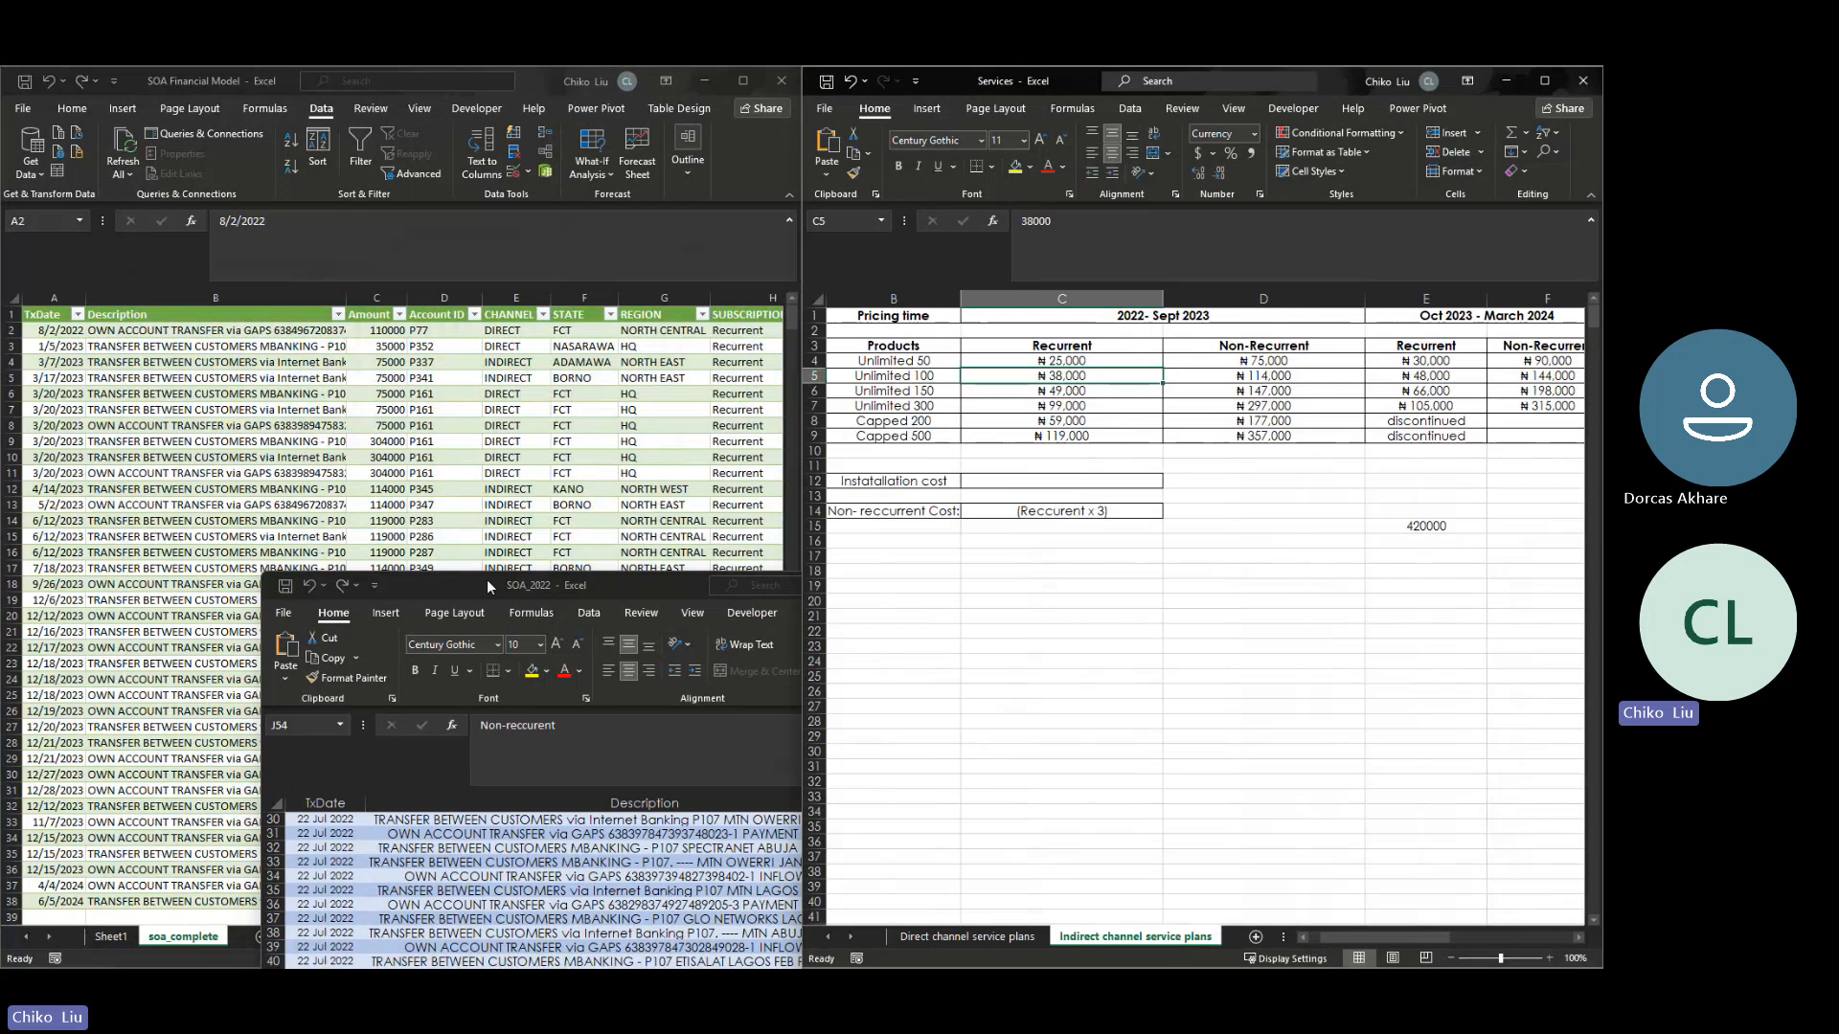
- Check the July 2022 transaction dates in SOA_2022 and close that workbook
left_click_drag(488, 580, 748, 332)
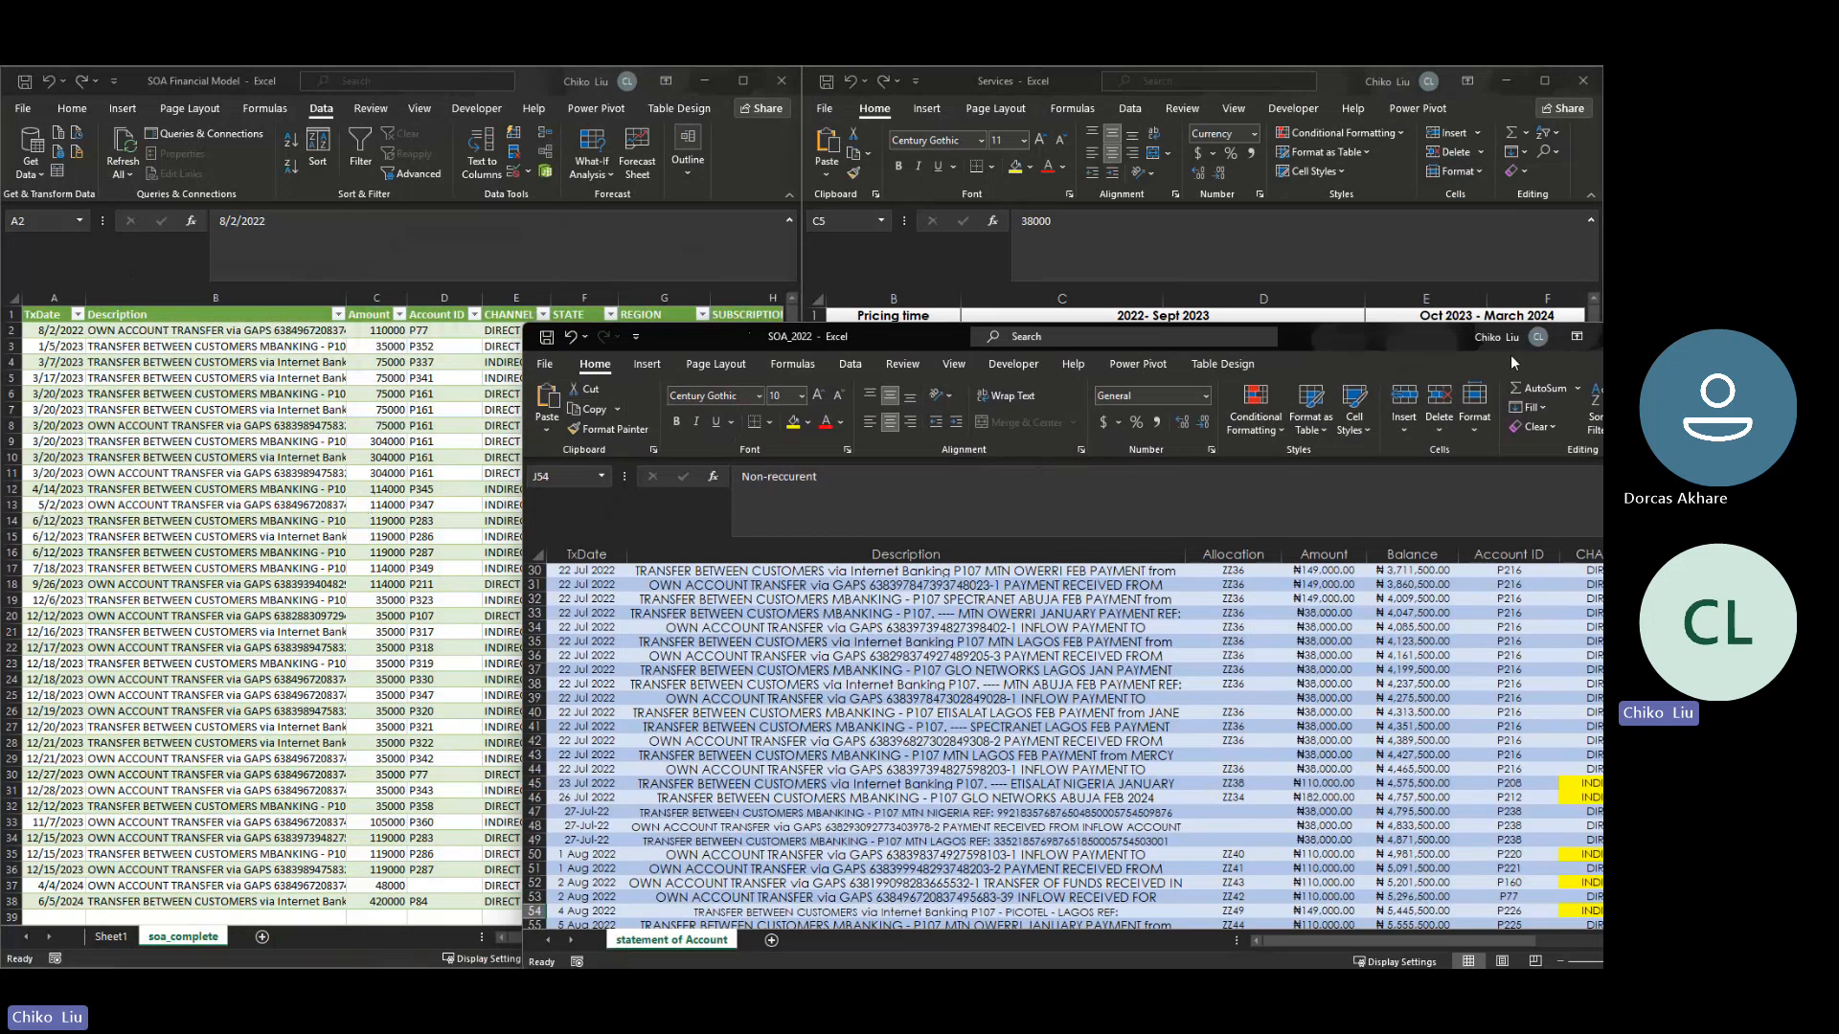
double_click(1364, 343)
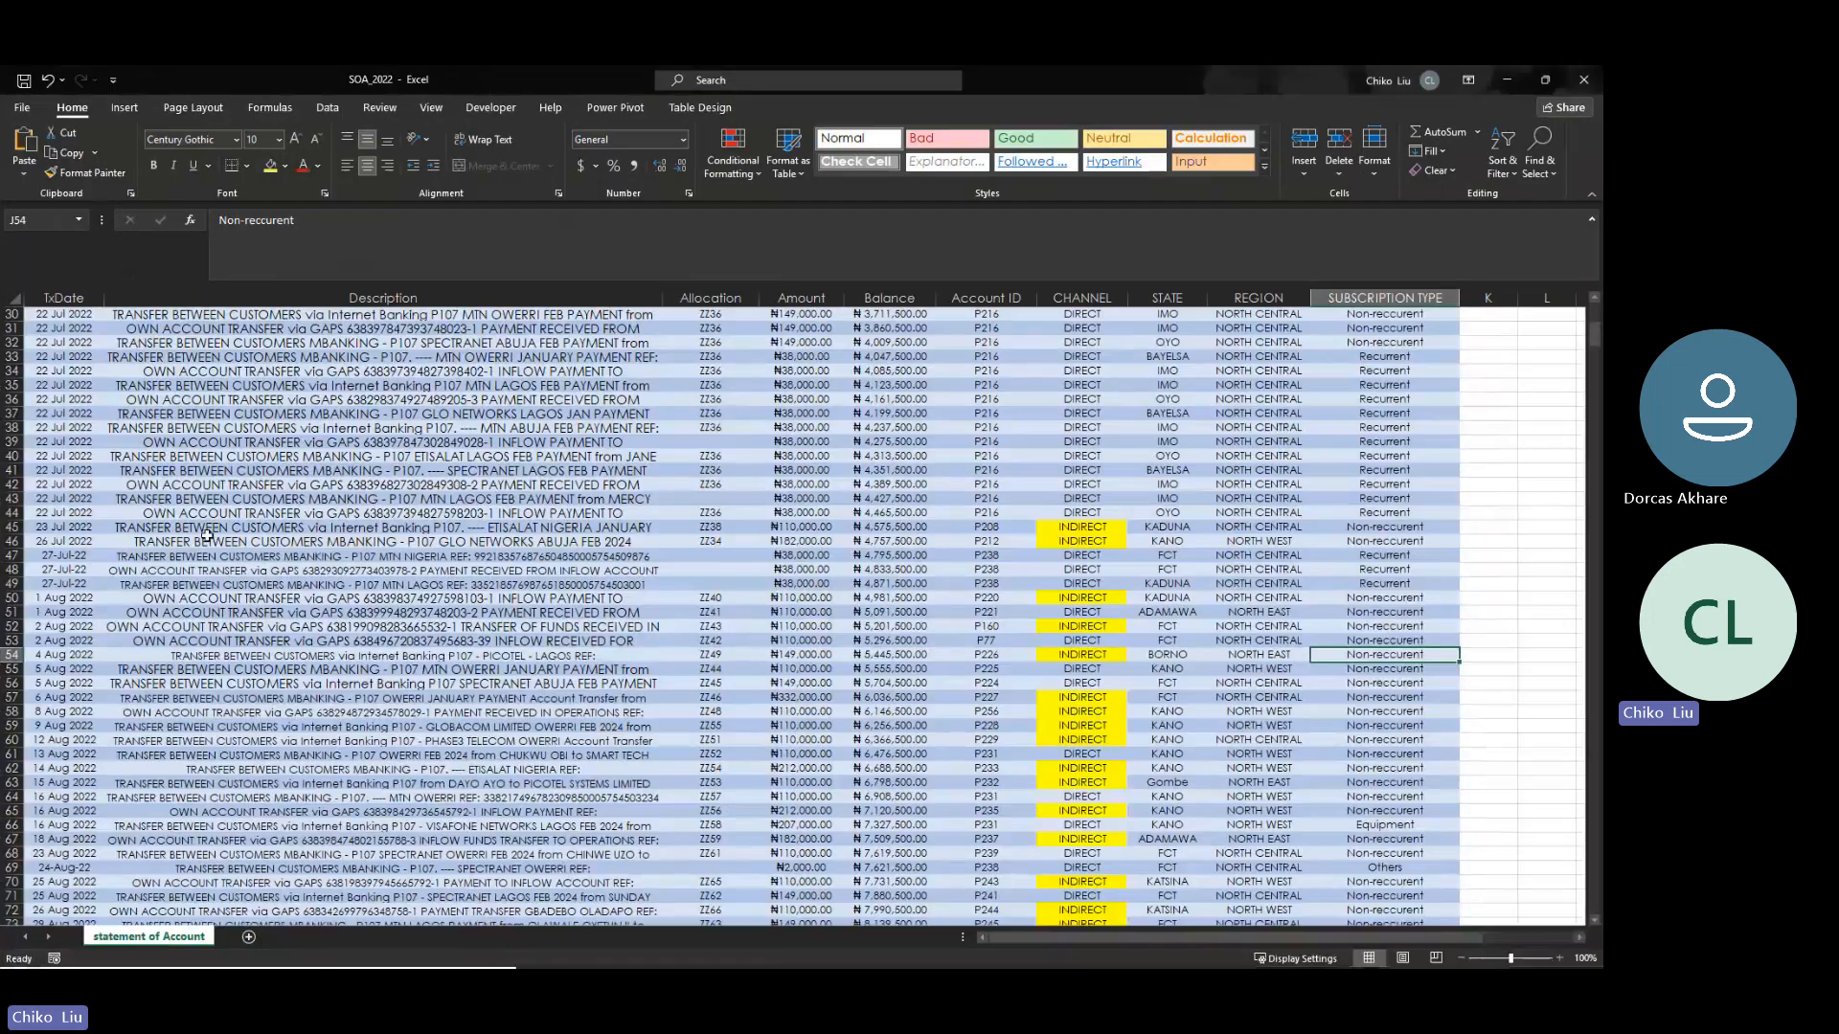
left_click(97, 528)
key("Up")
key("Up")
key("Up")
key("Up")
key("Up")
key("Down")
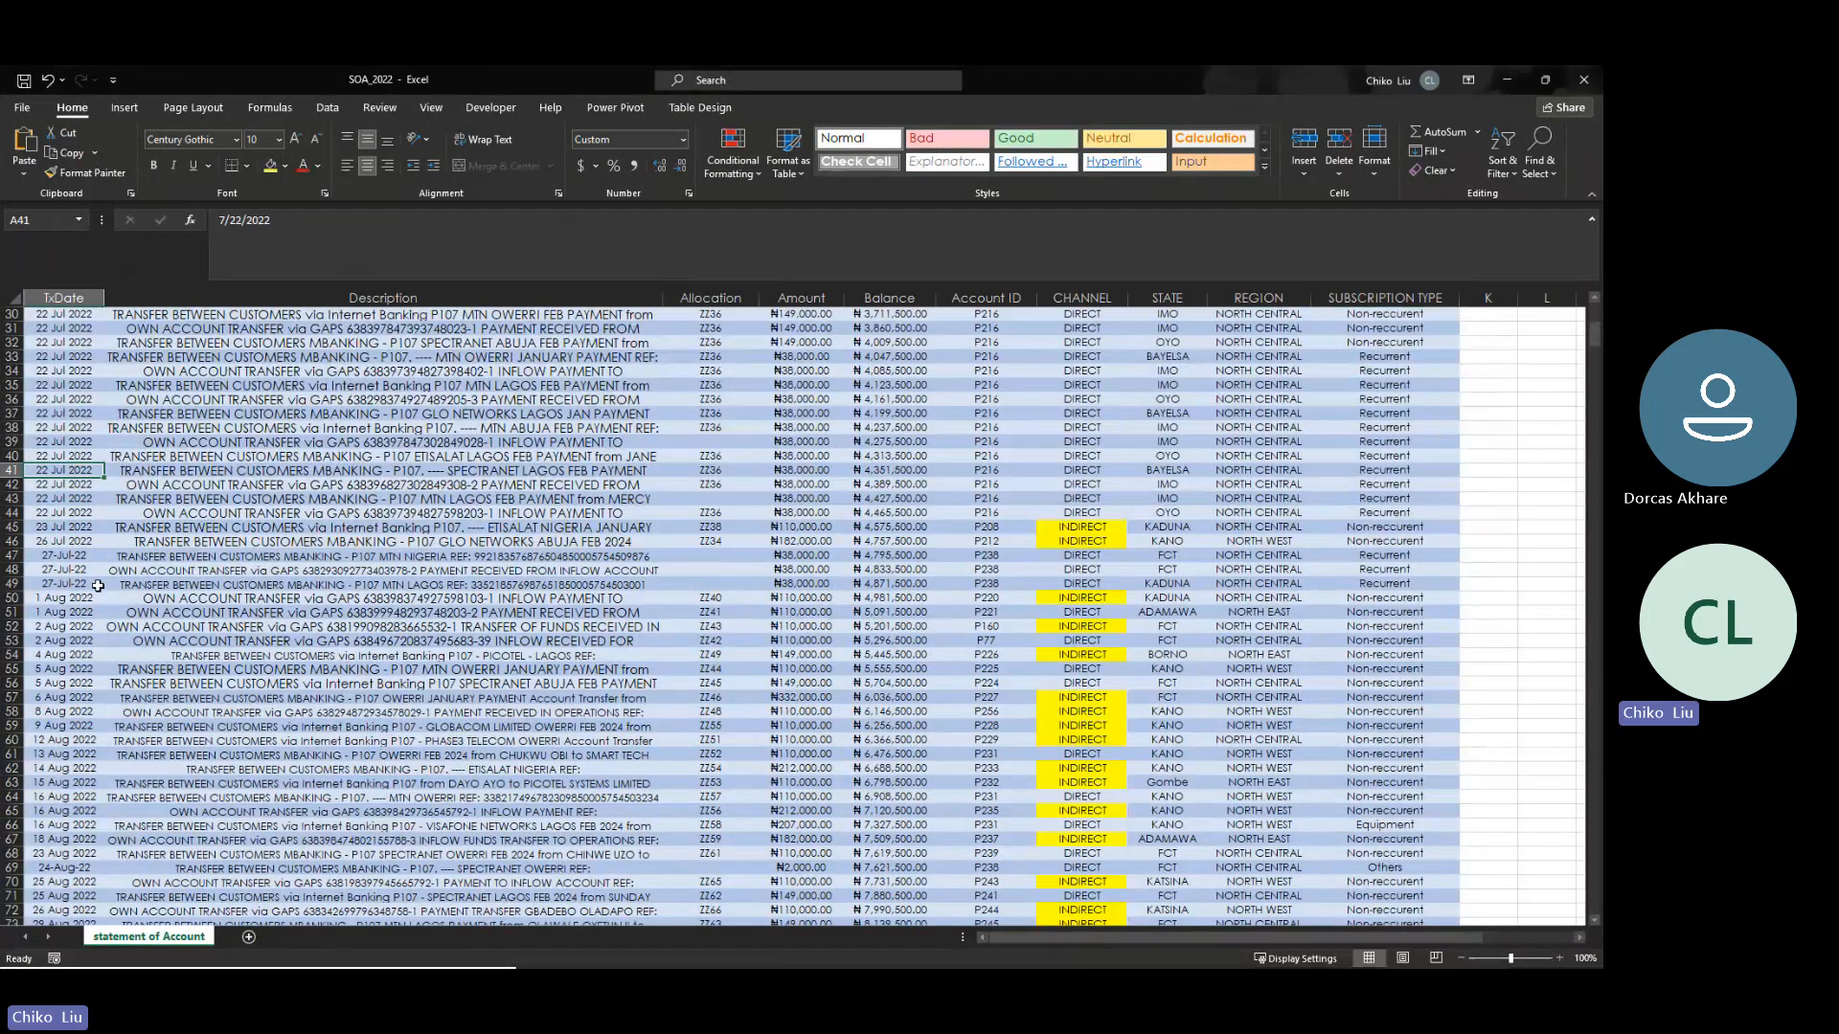
left_click(96, 571)
left_click_drag(611, 84, 916, 452)
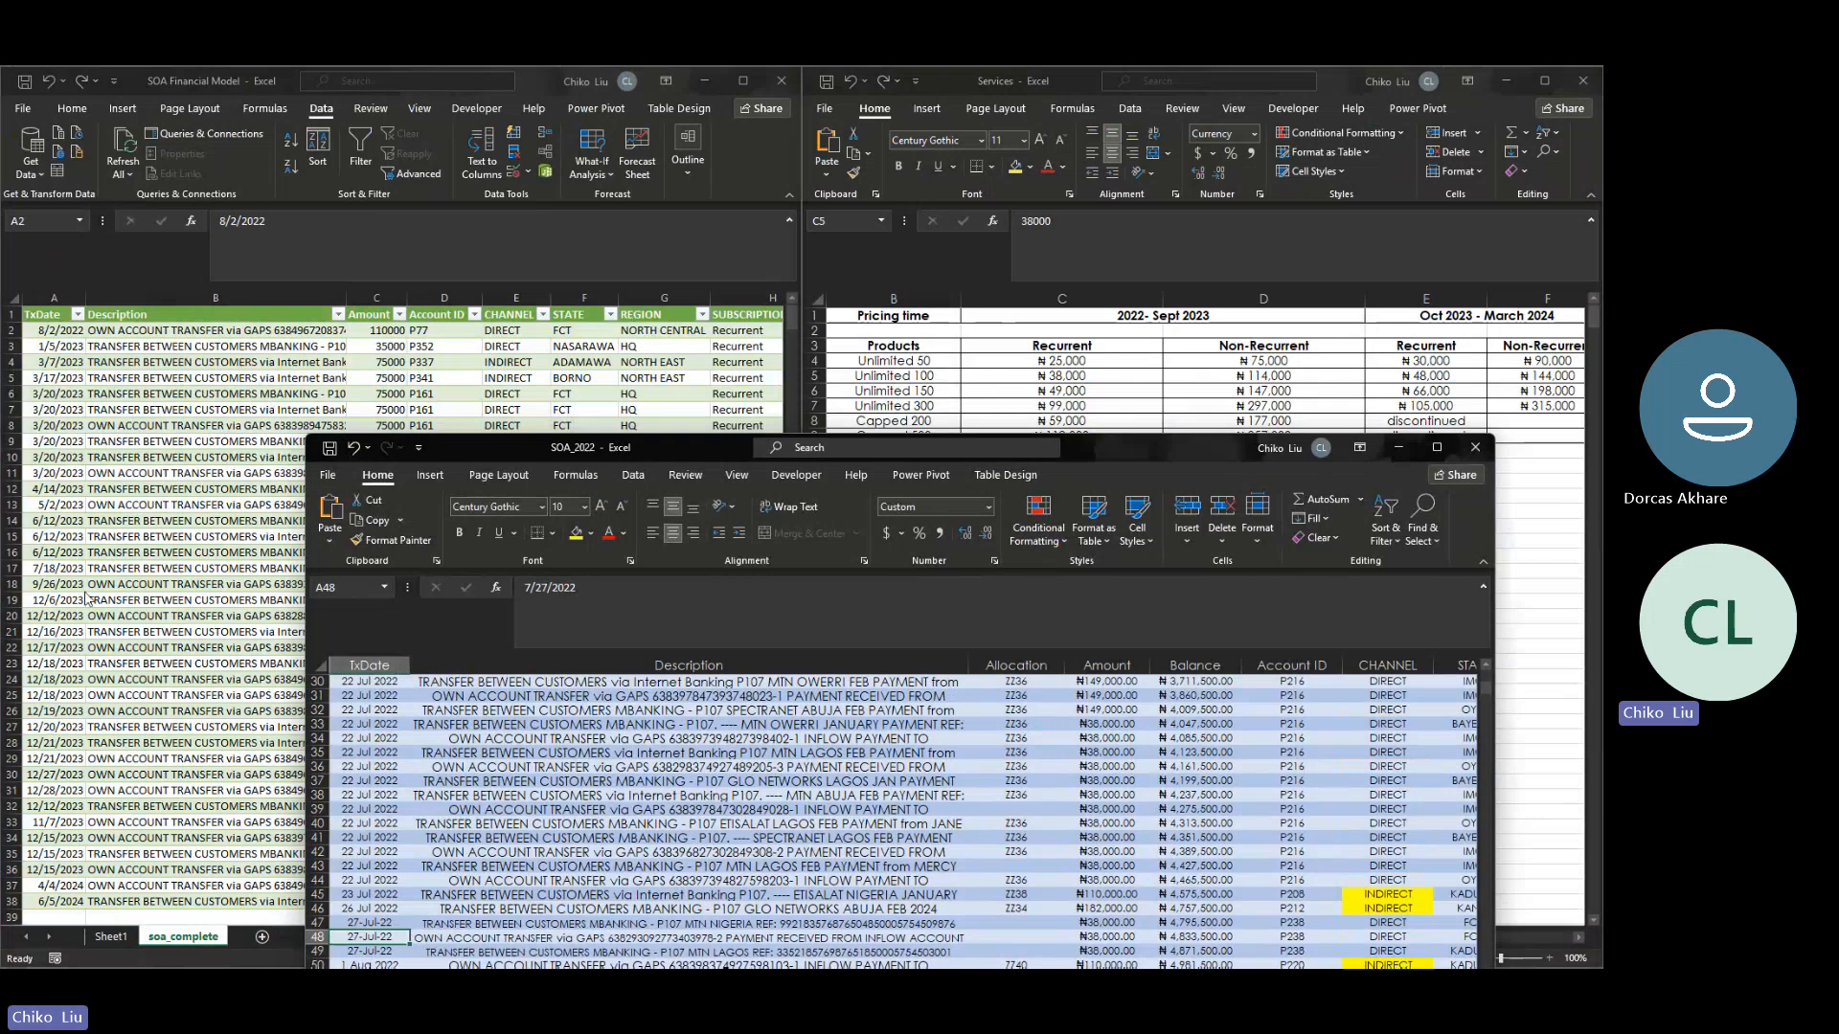
left_click(1474, 447)
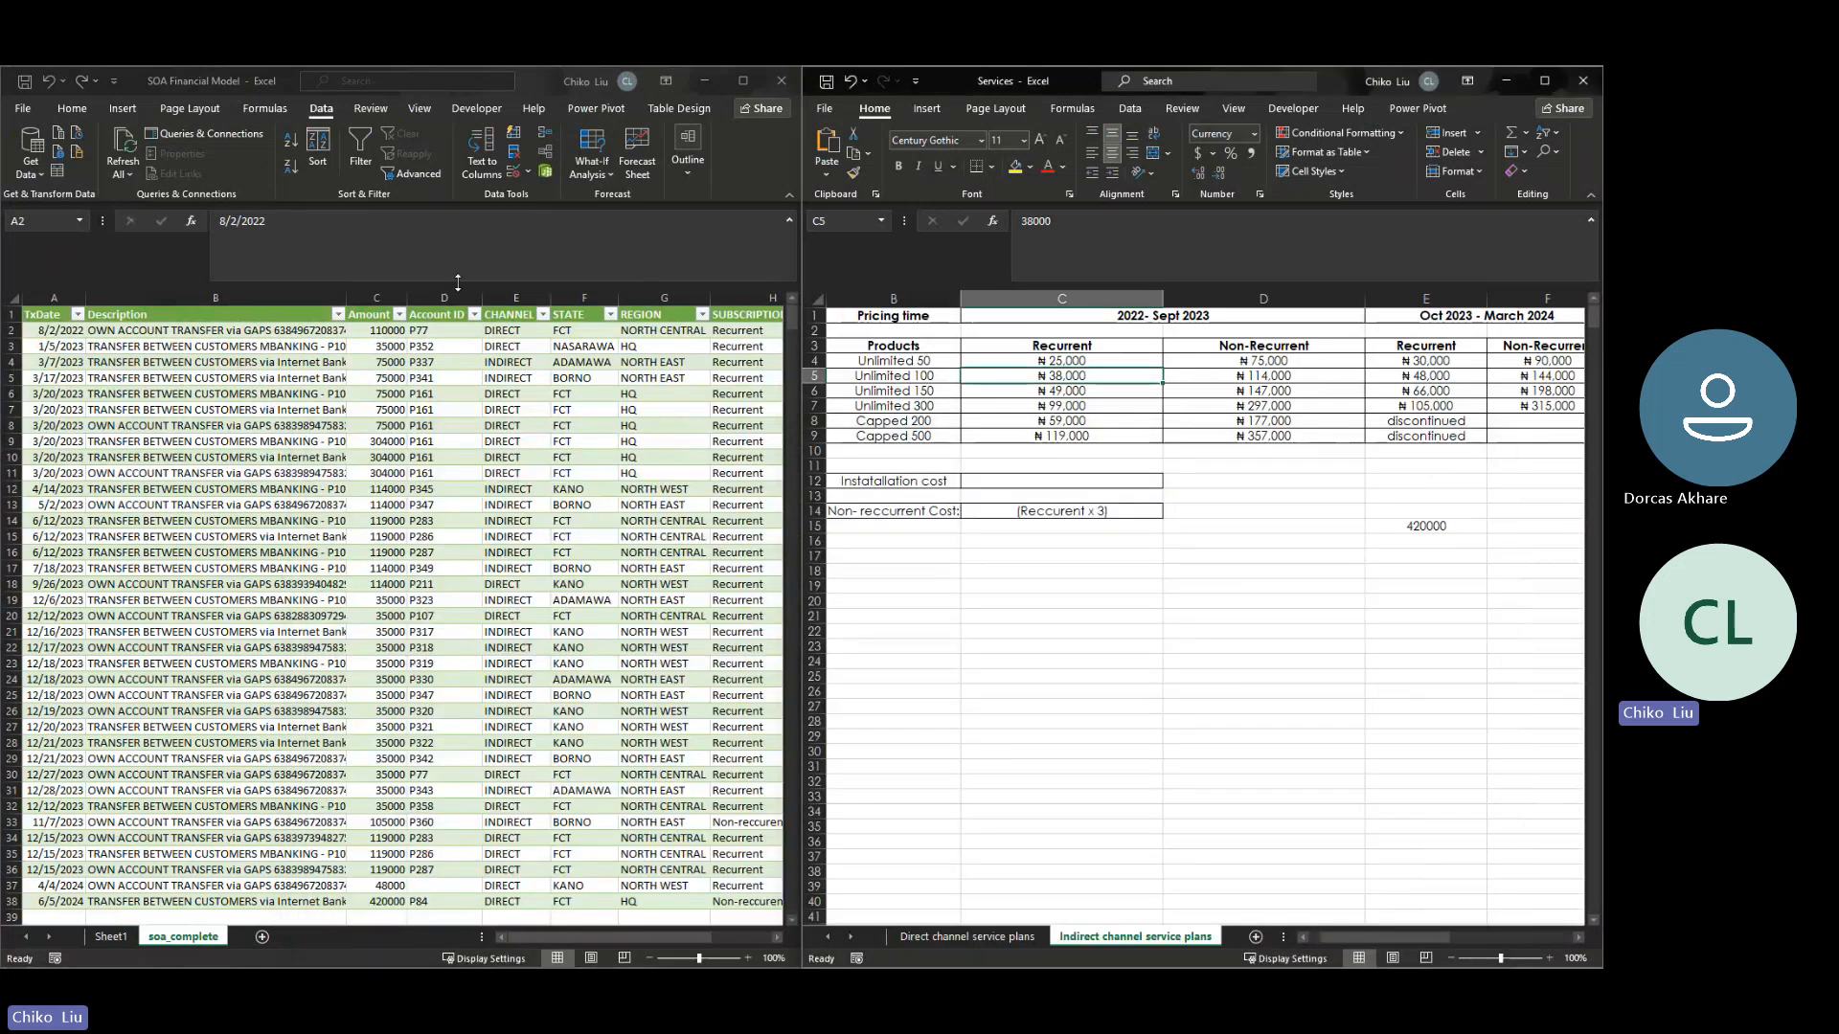
- Examine the first soa_complete row from its amount through to its service name
left_click(384, 332)
key("Right")
key("Right")
key("Right")
key("Right")
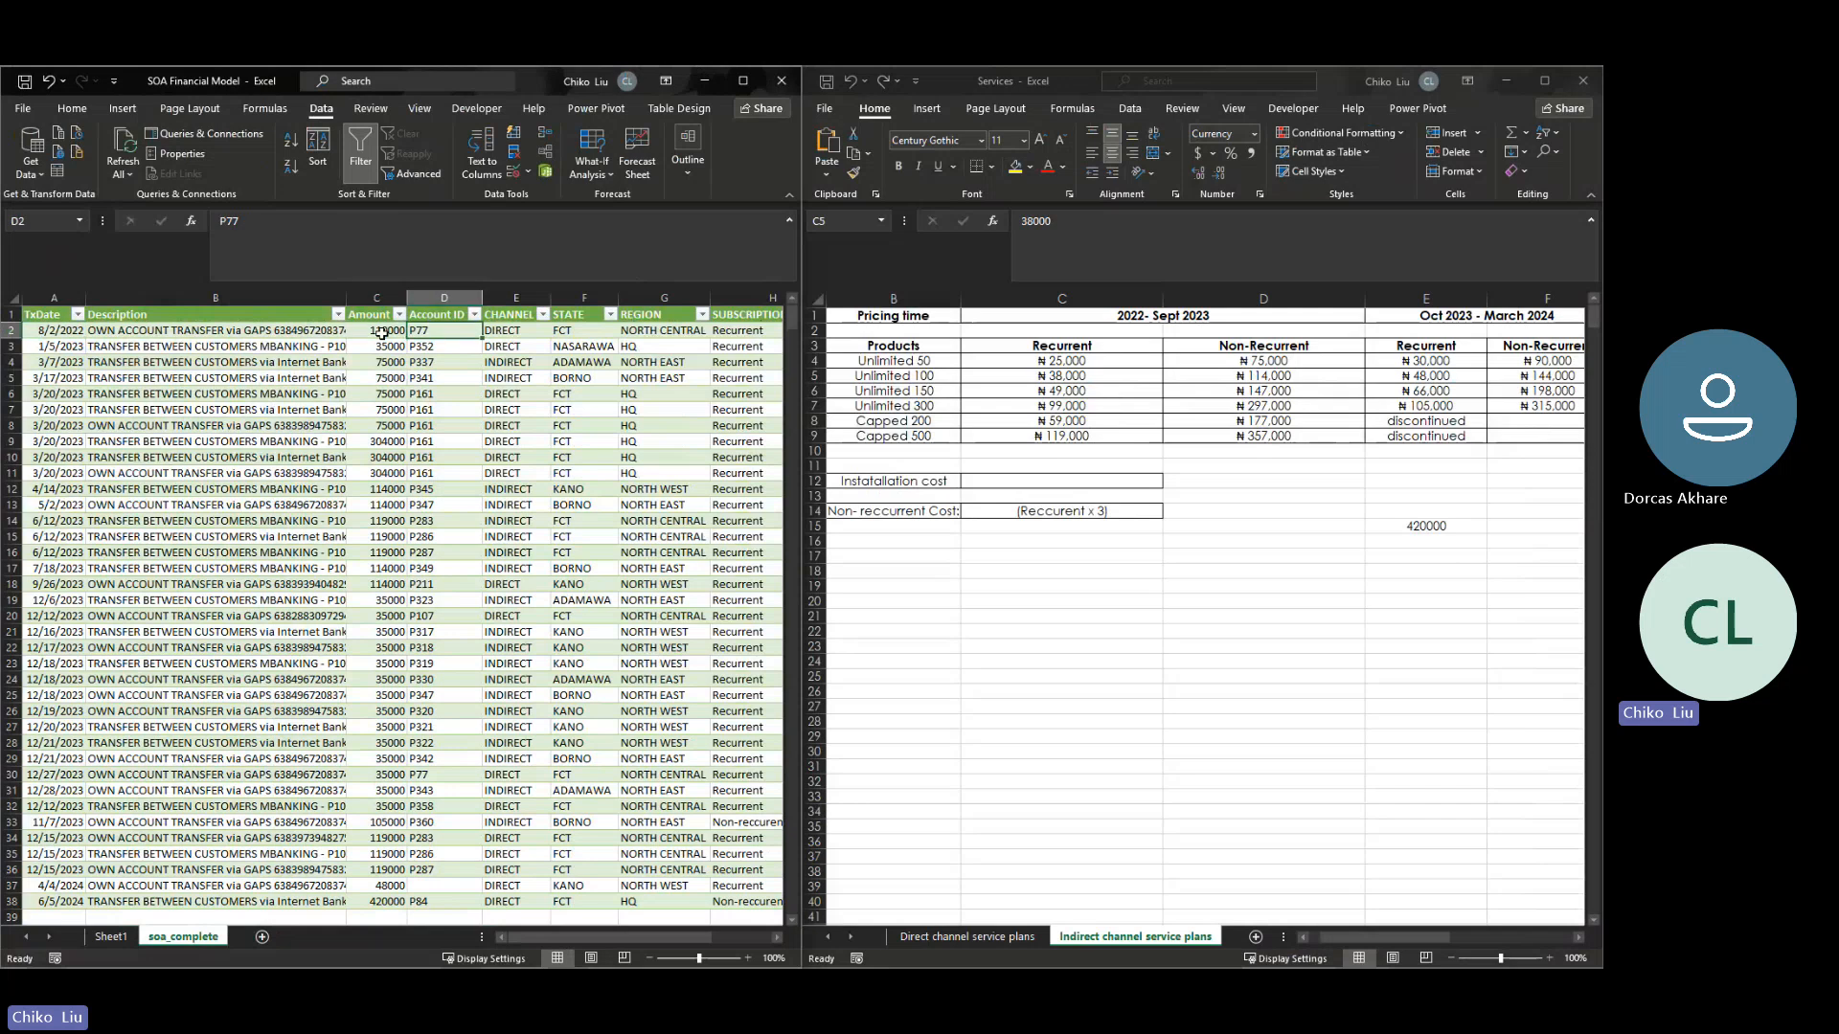
key("Right")
key("Right")
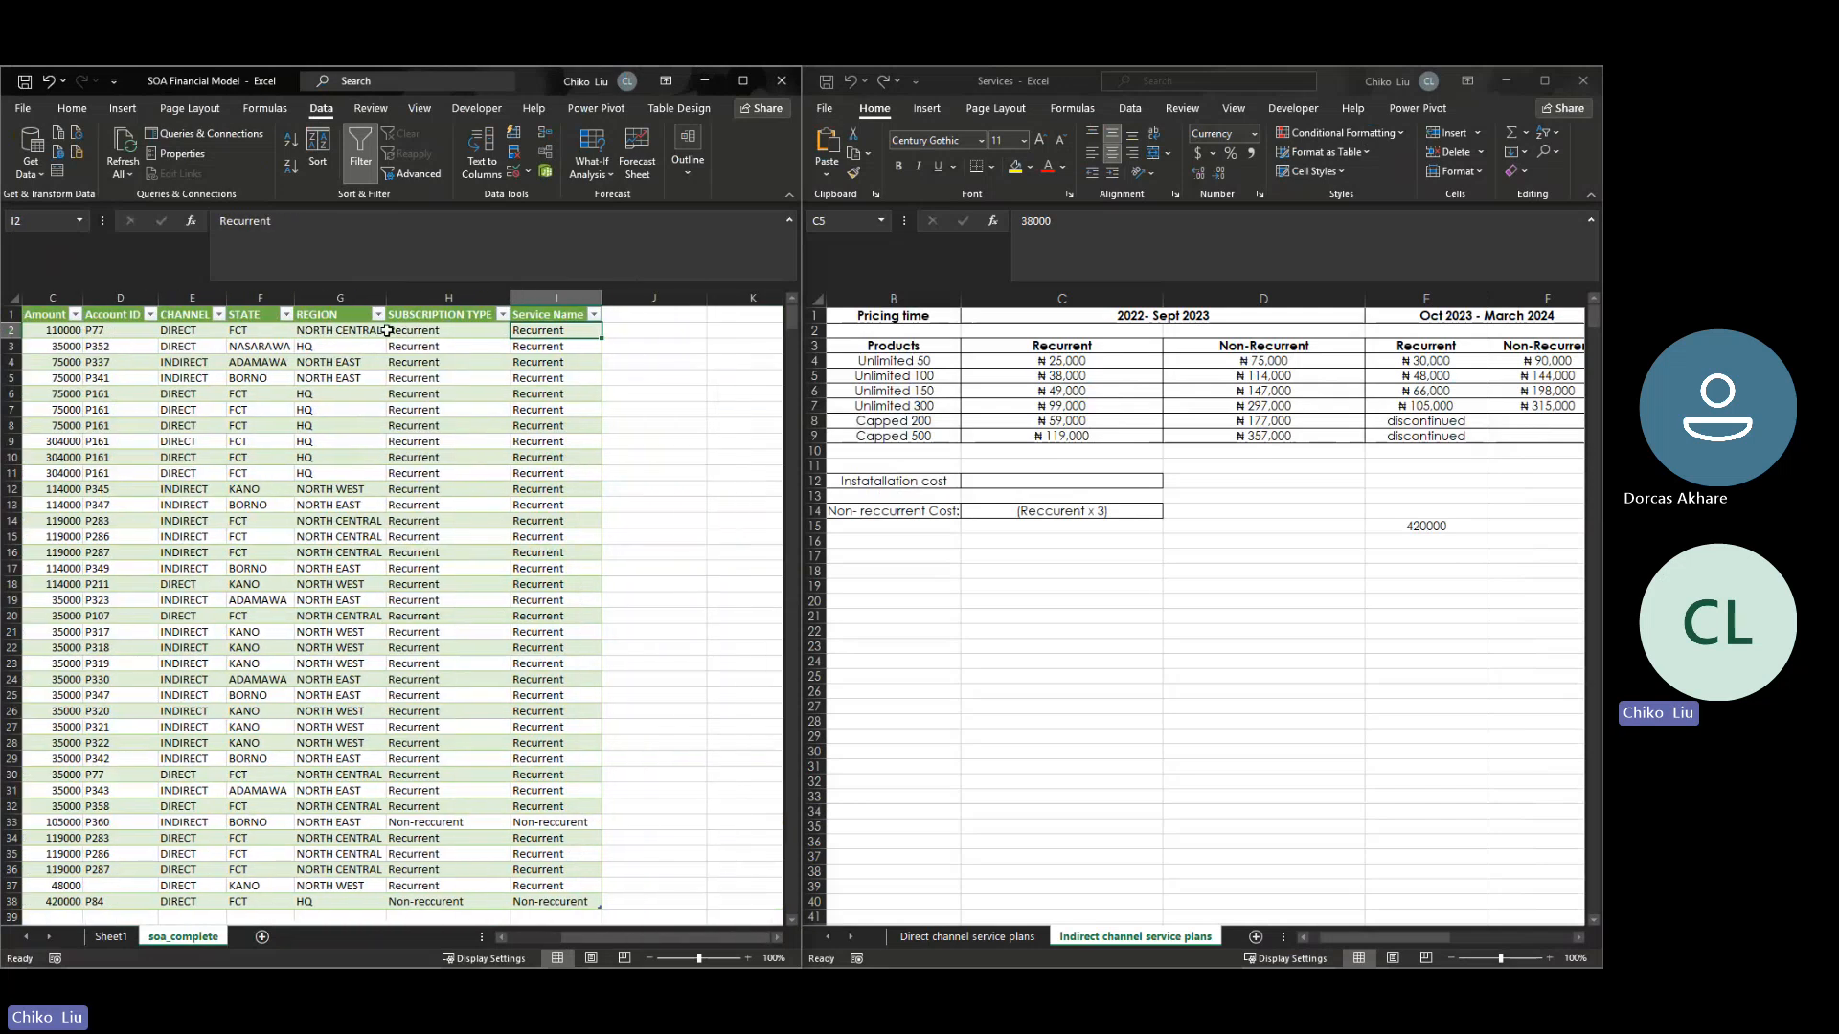
- Try to refresh the soa_2022 query on its own in SOA Financial Model
left_click(743, 90)
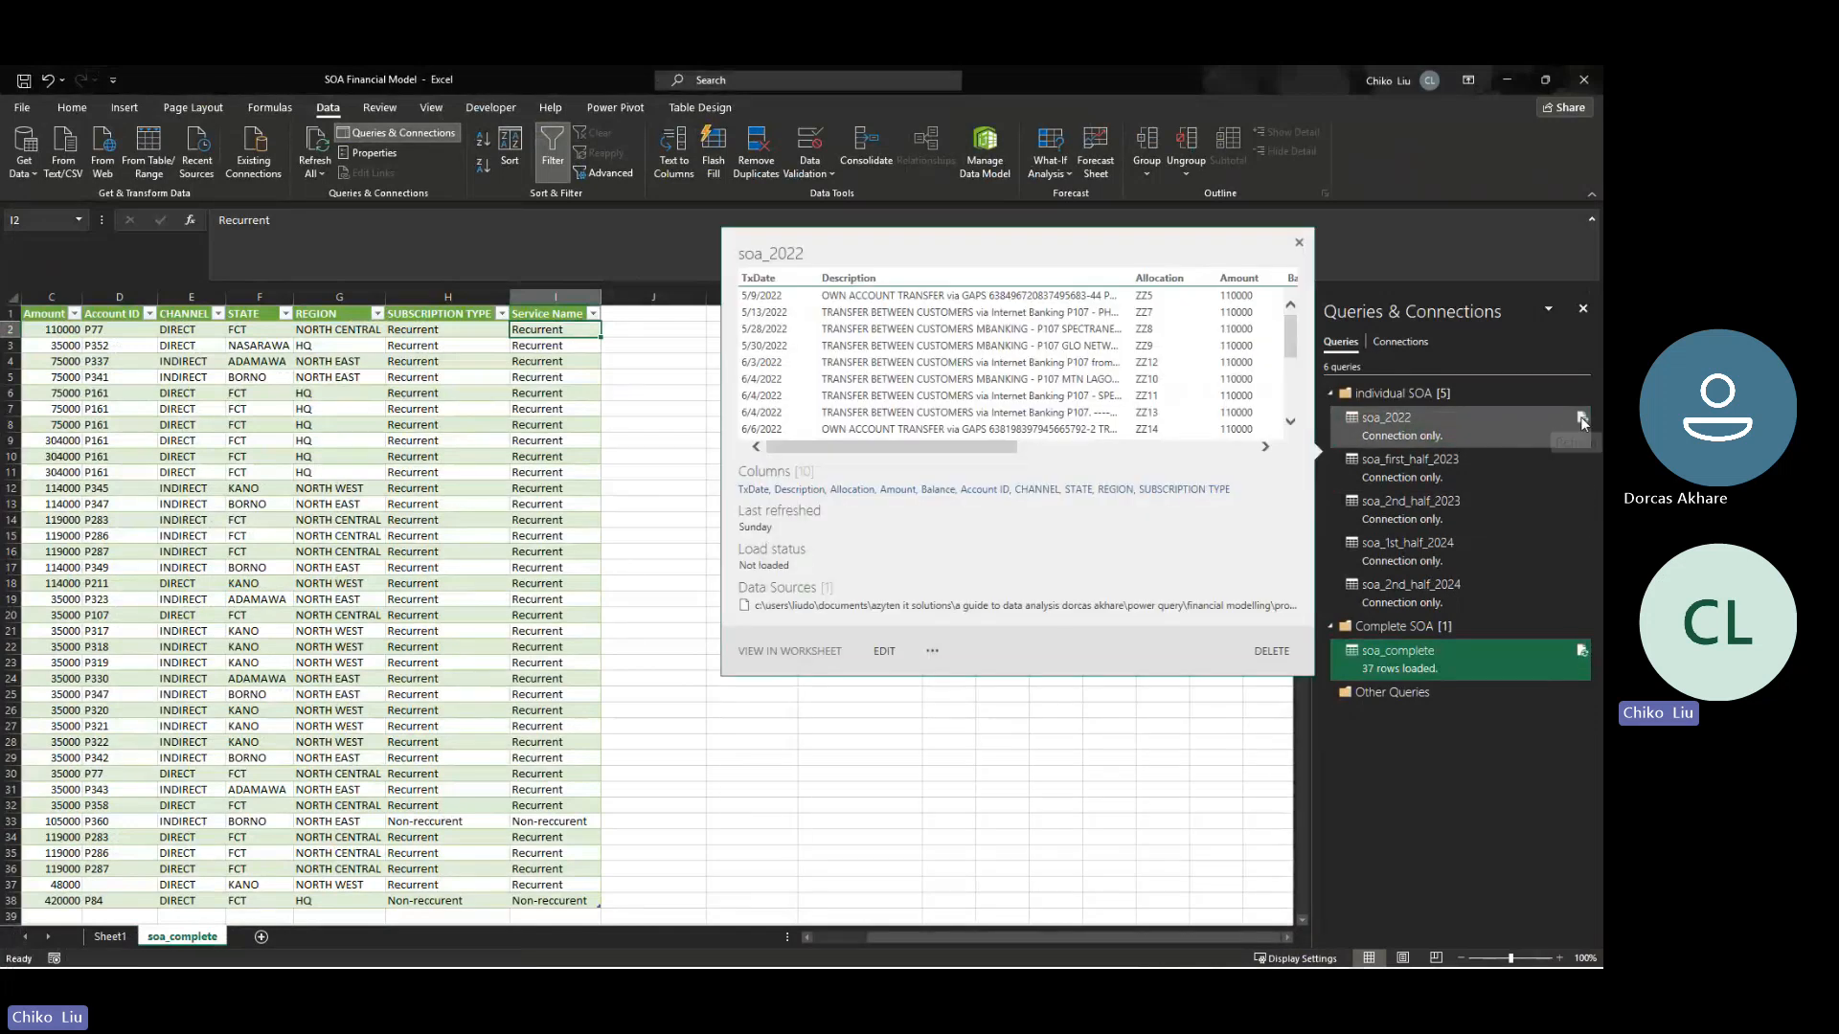
left_click(1583, 422)
left_click(1581, 419)
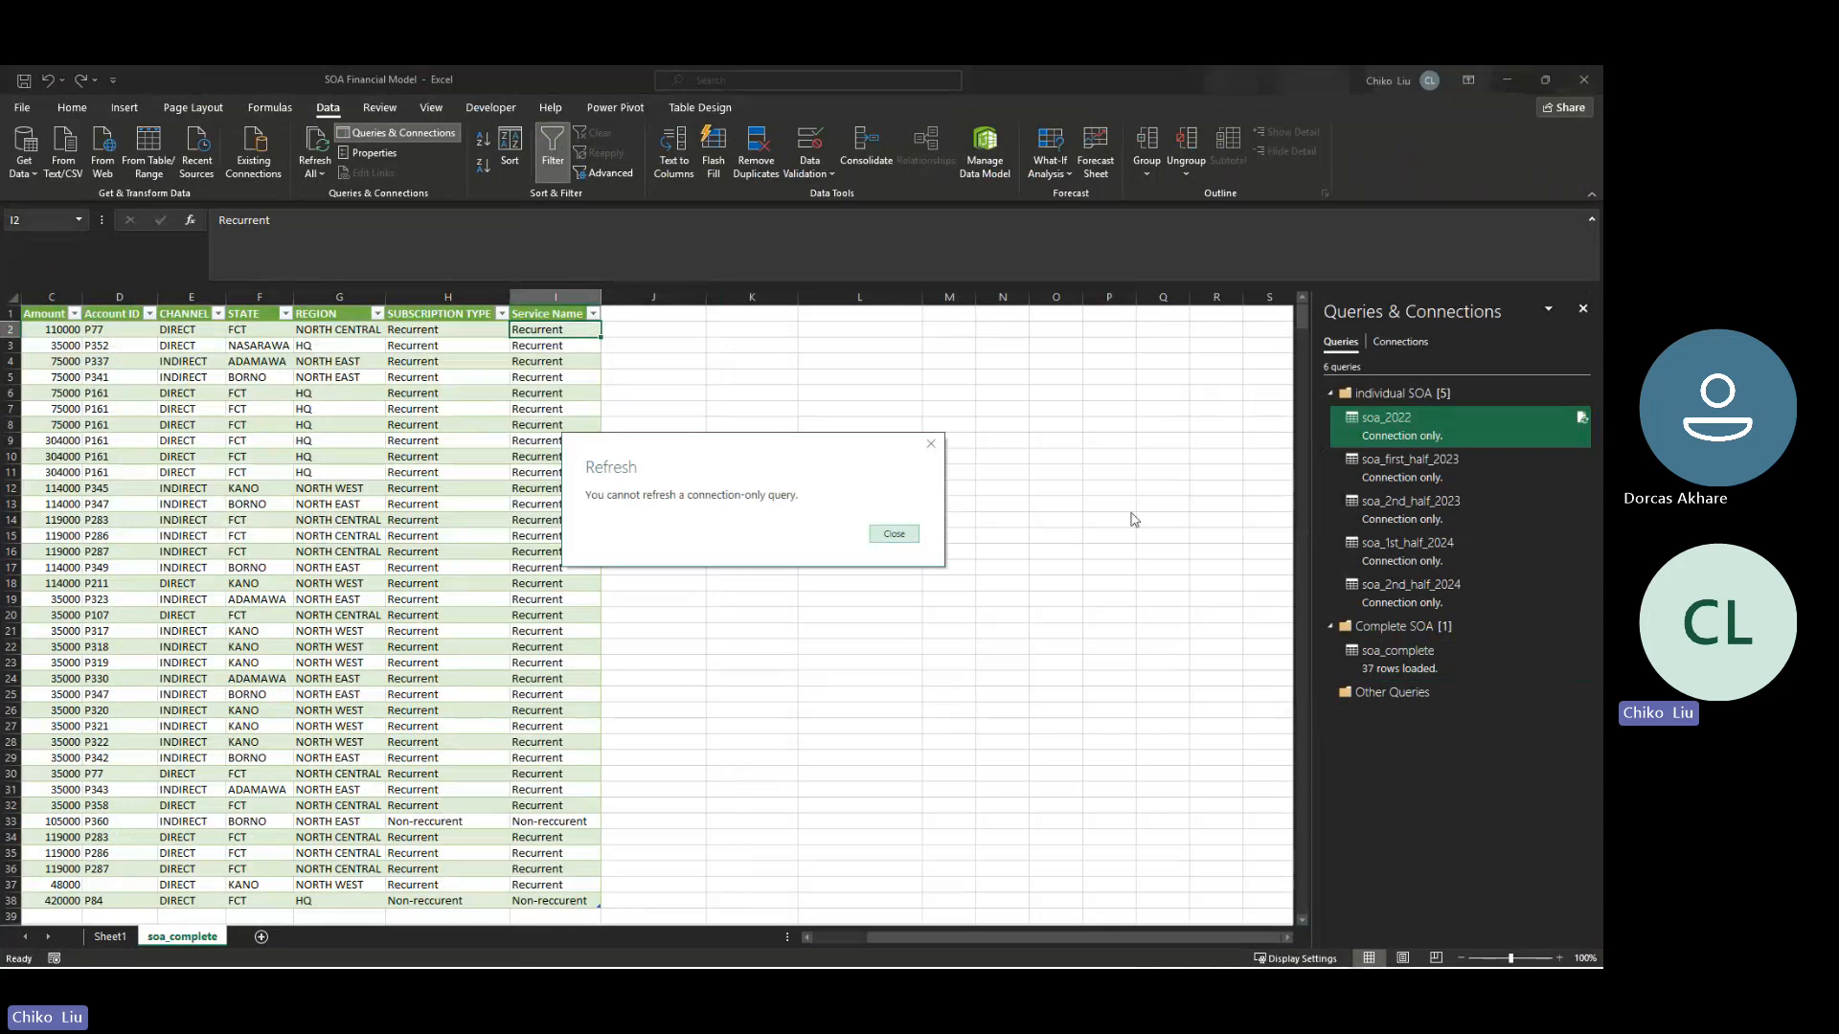
left_click(895, 535)
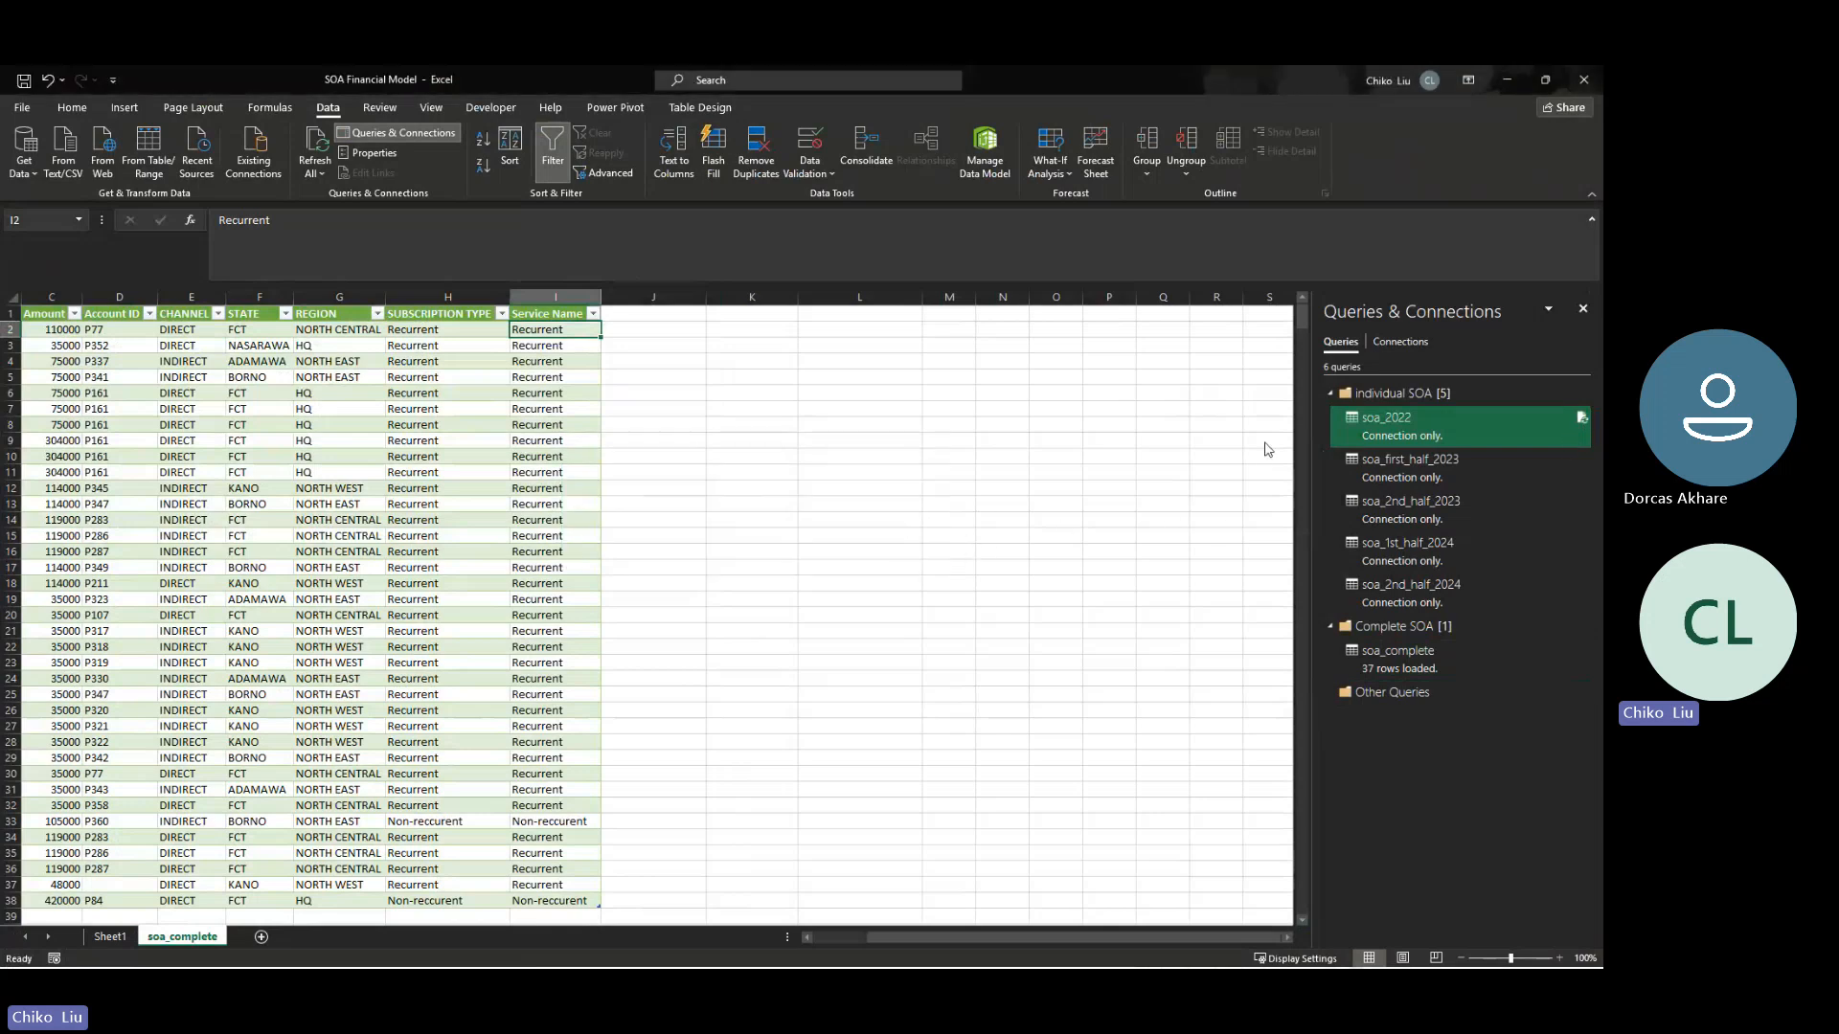
left_click(1582, 421)
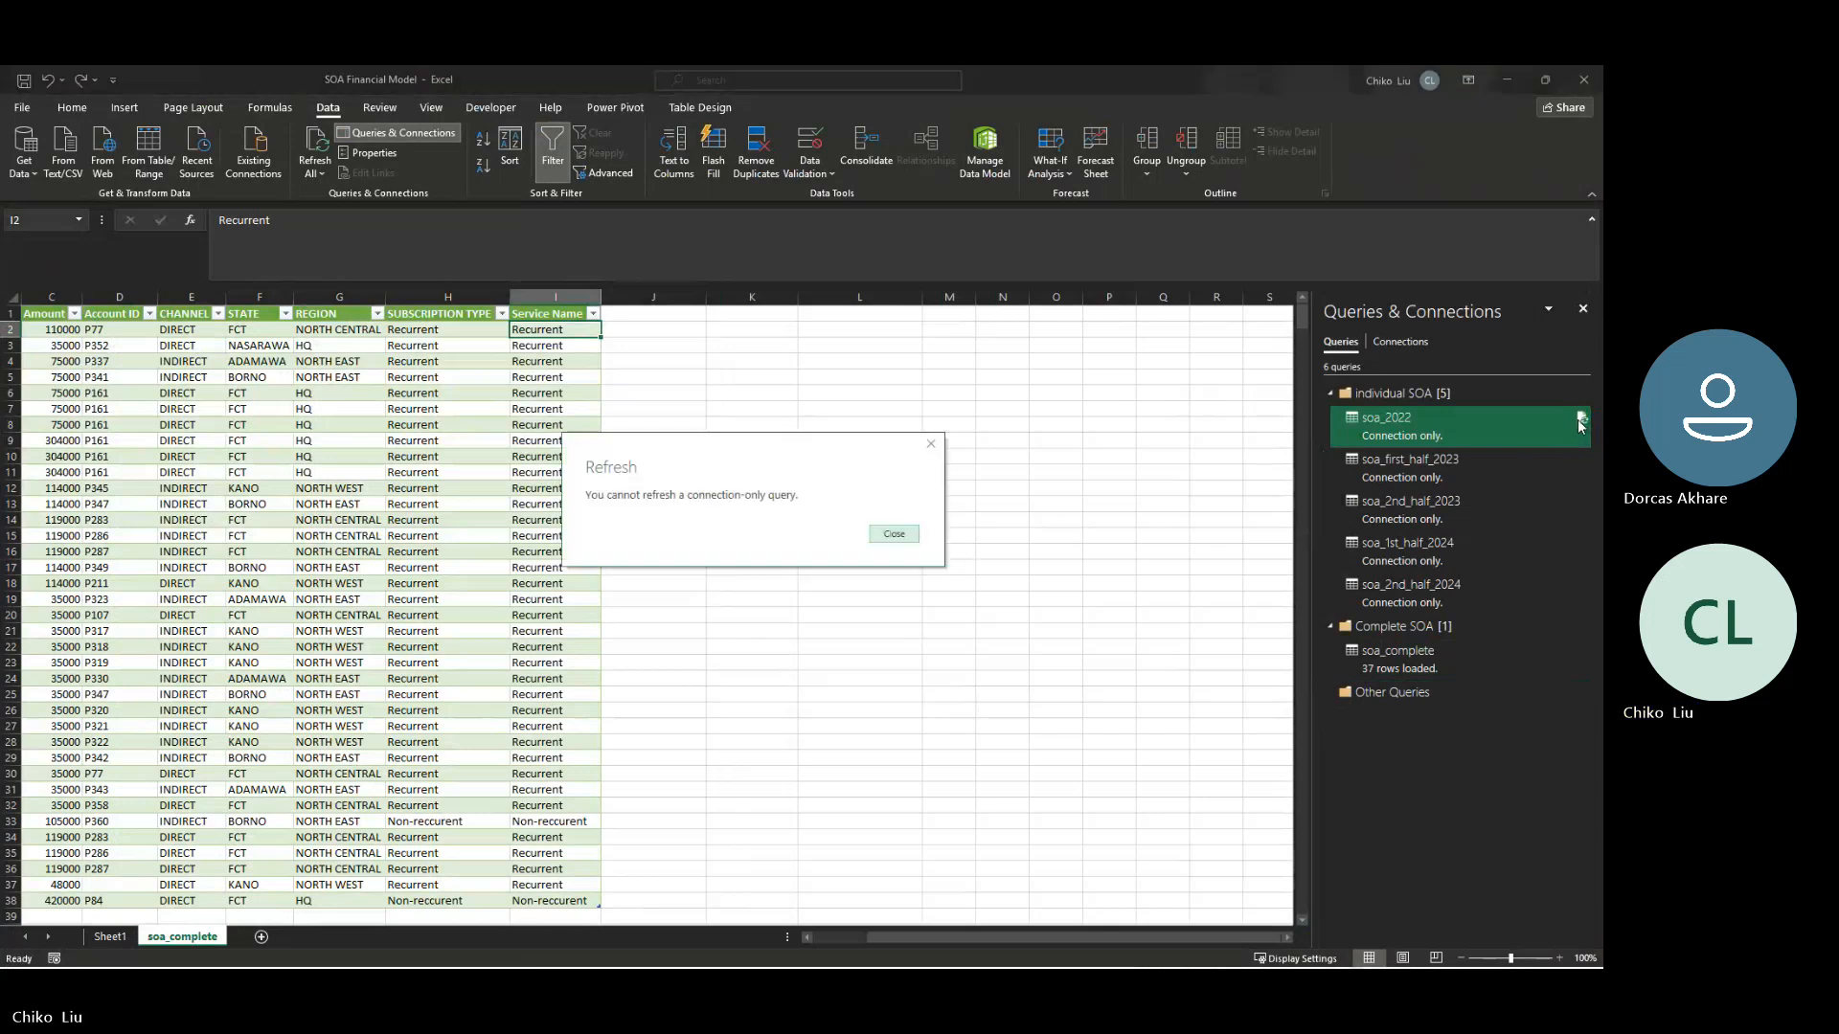
left_click(893, 534)
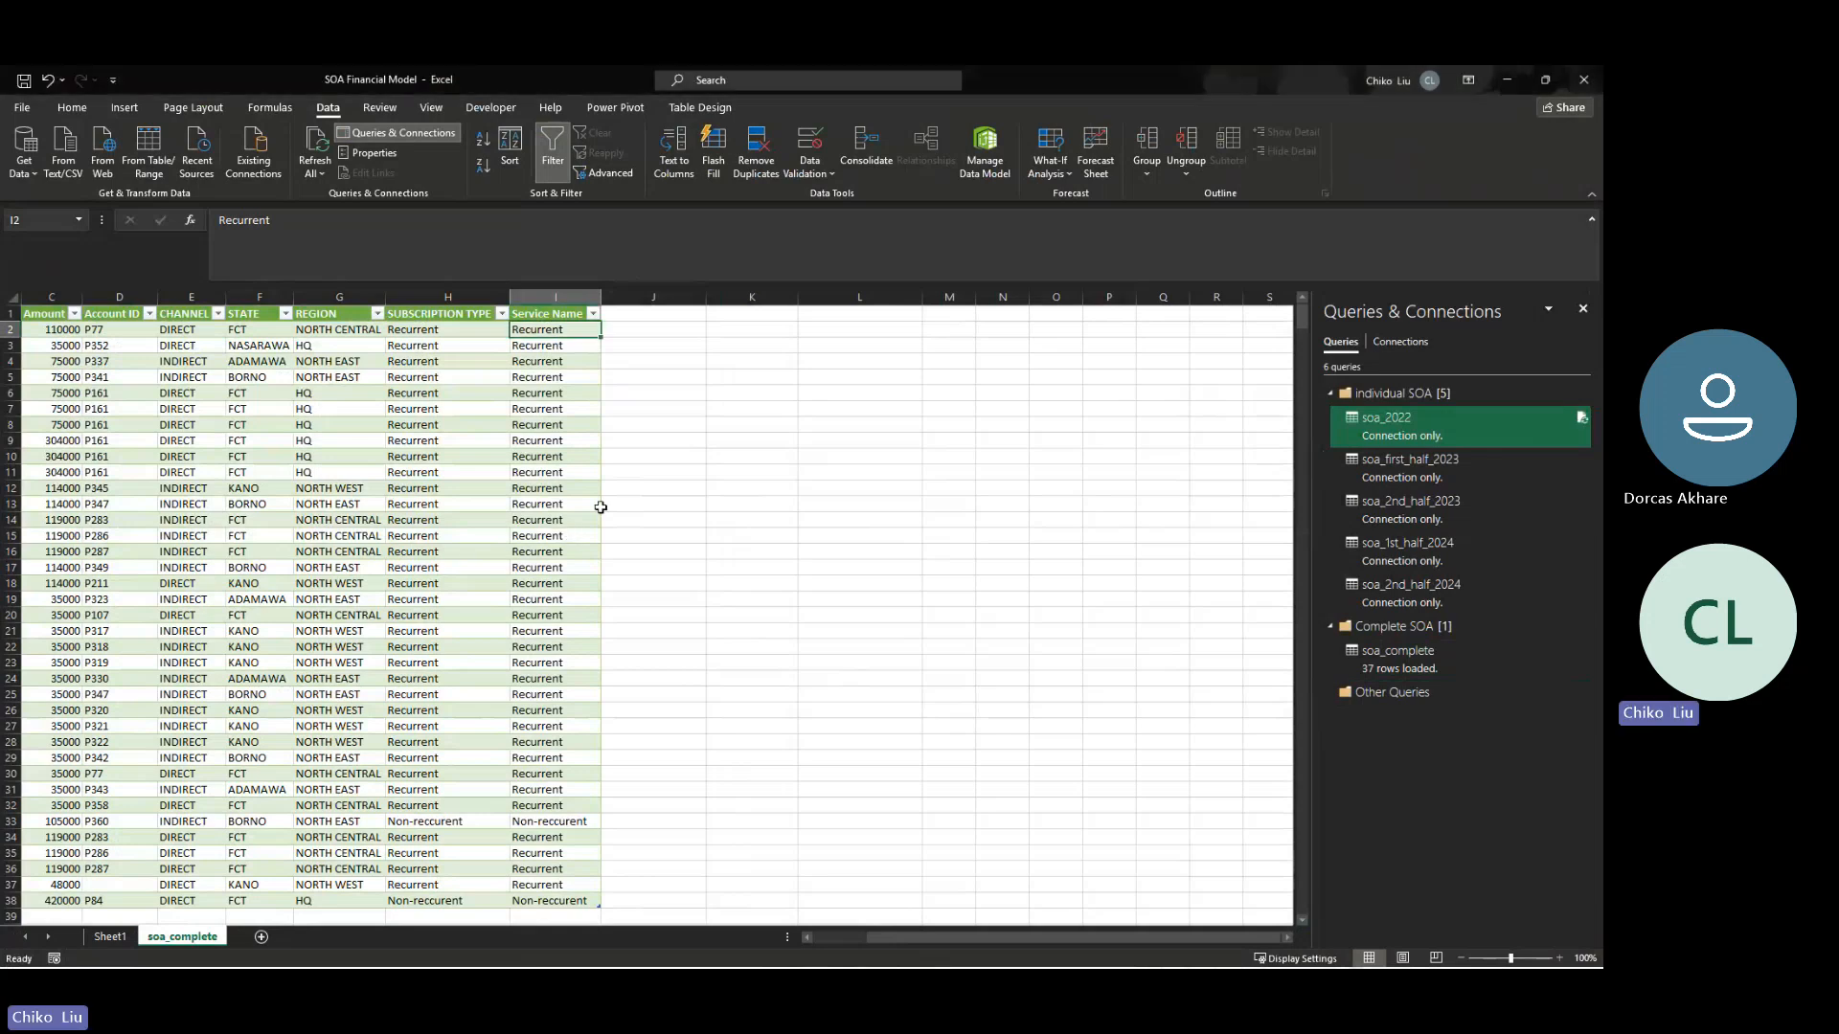
- Refresh all queries in SOA Financial Model and check the first soa_complete row through to its service name
left_click(315, 171)
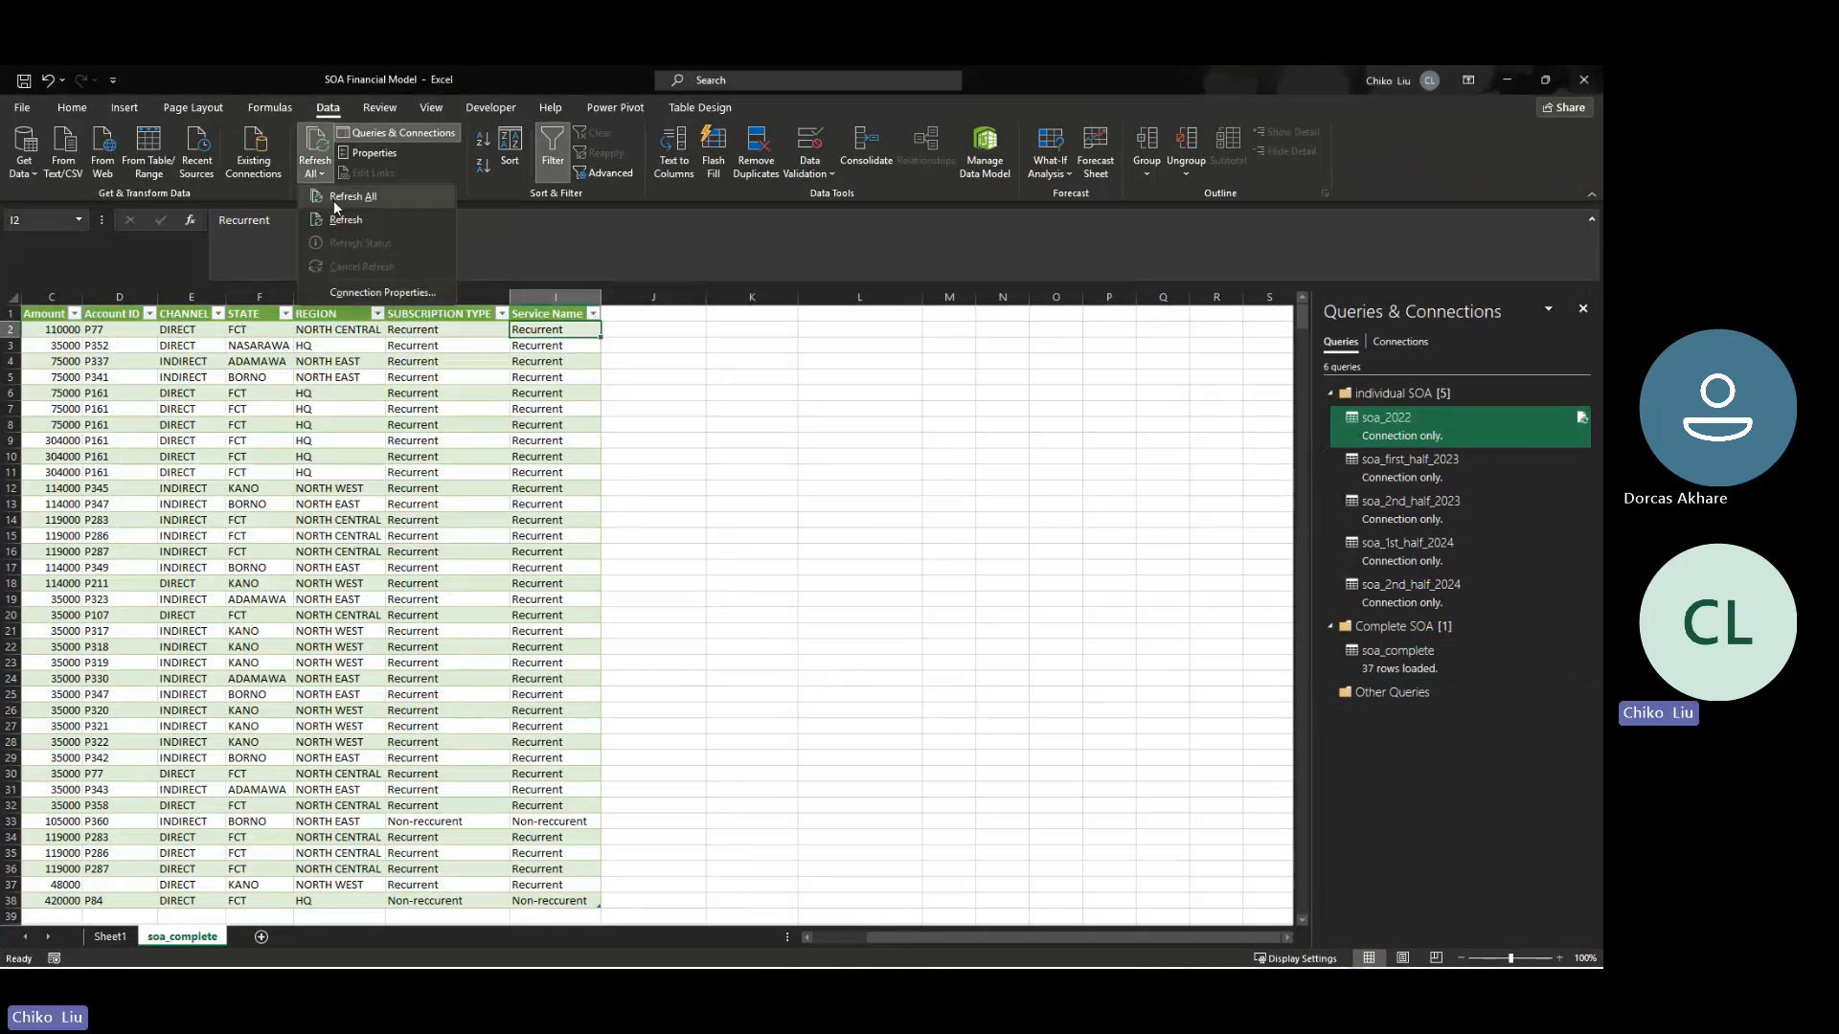
left_click(333, 201)
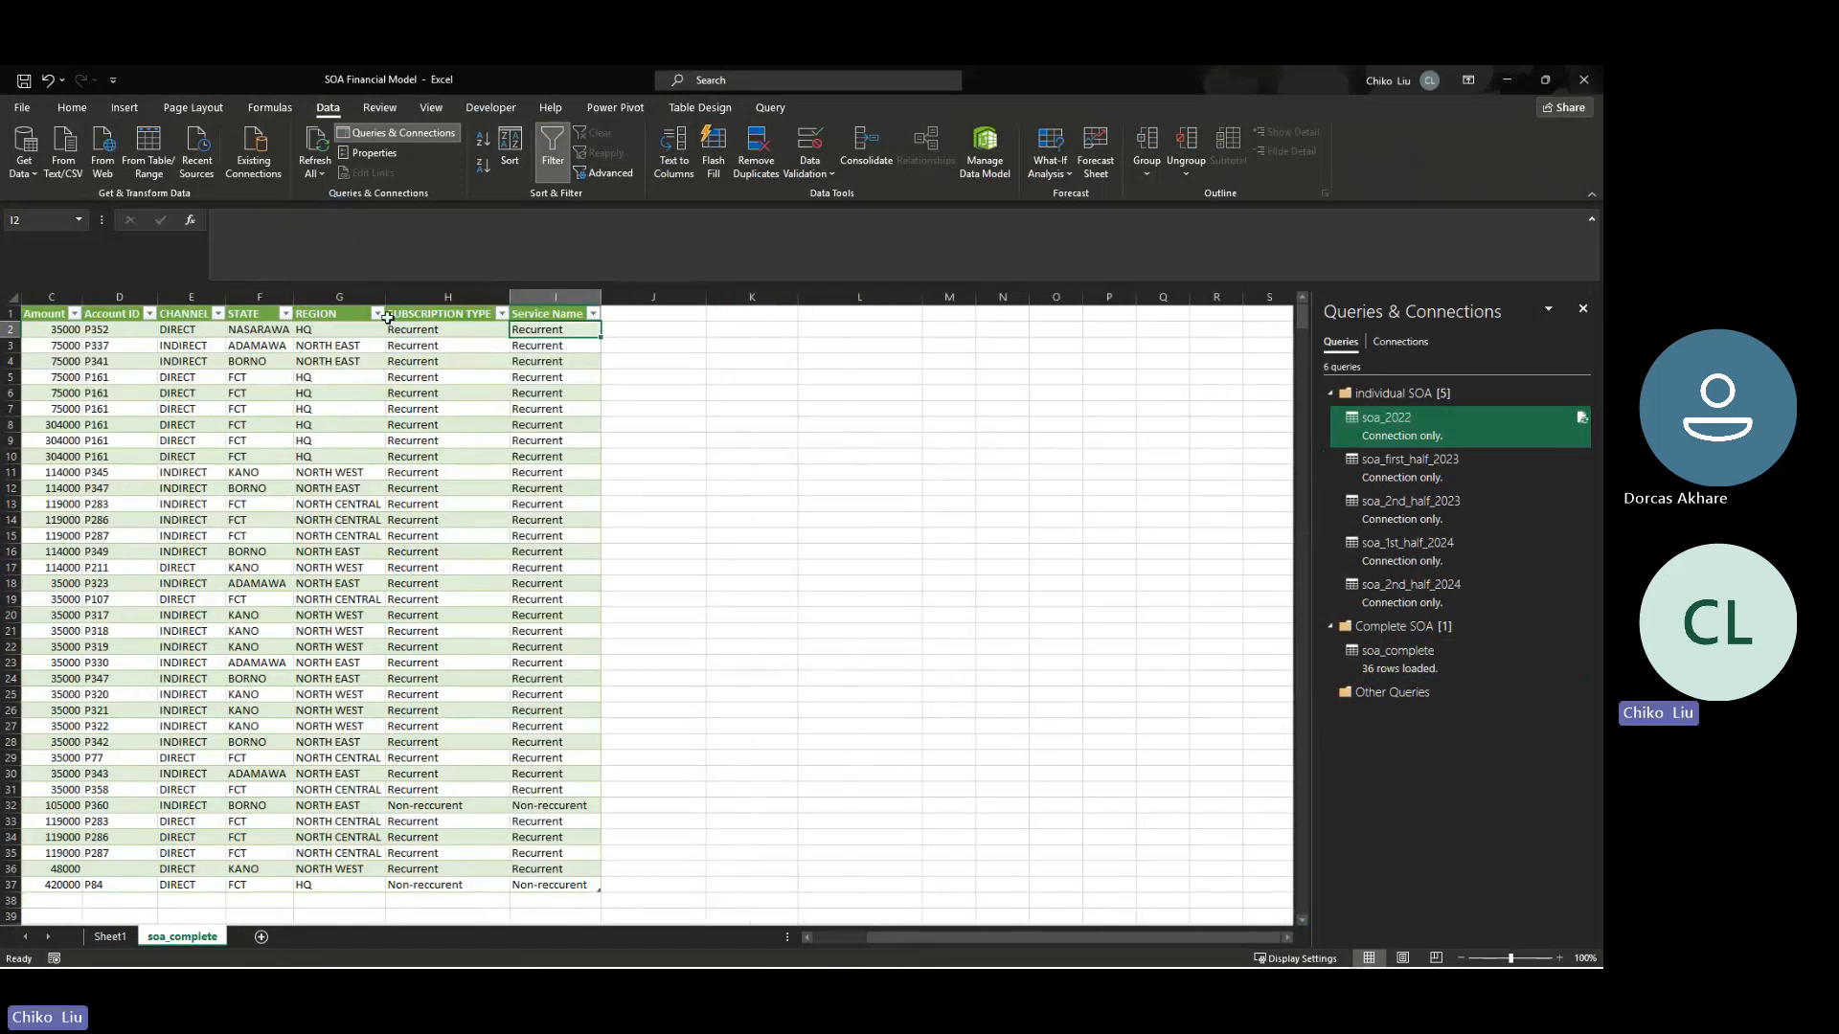
key("Left")
key("Left")
key("Left")
key("Left")
key("Left")
key("Left")
key("Left")
key("Left")
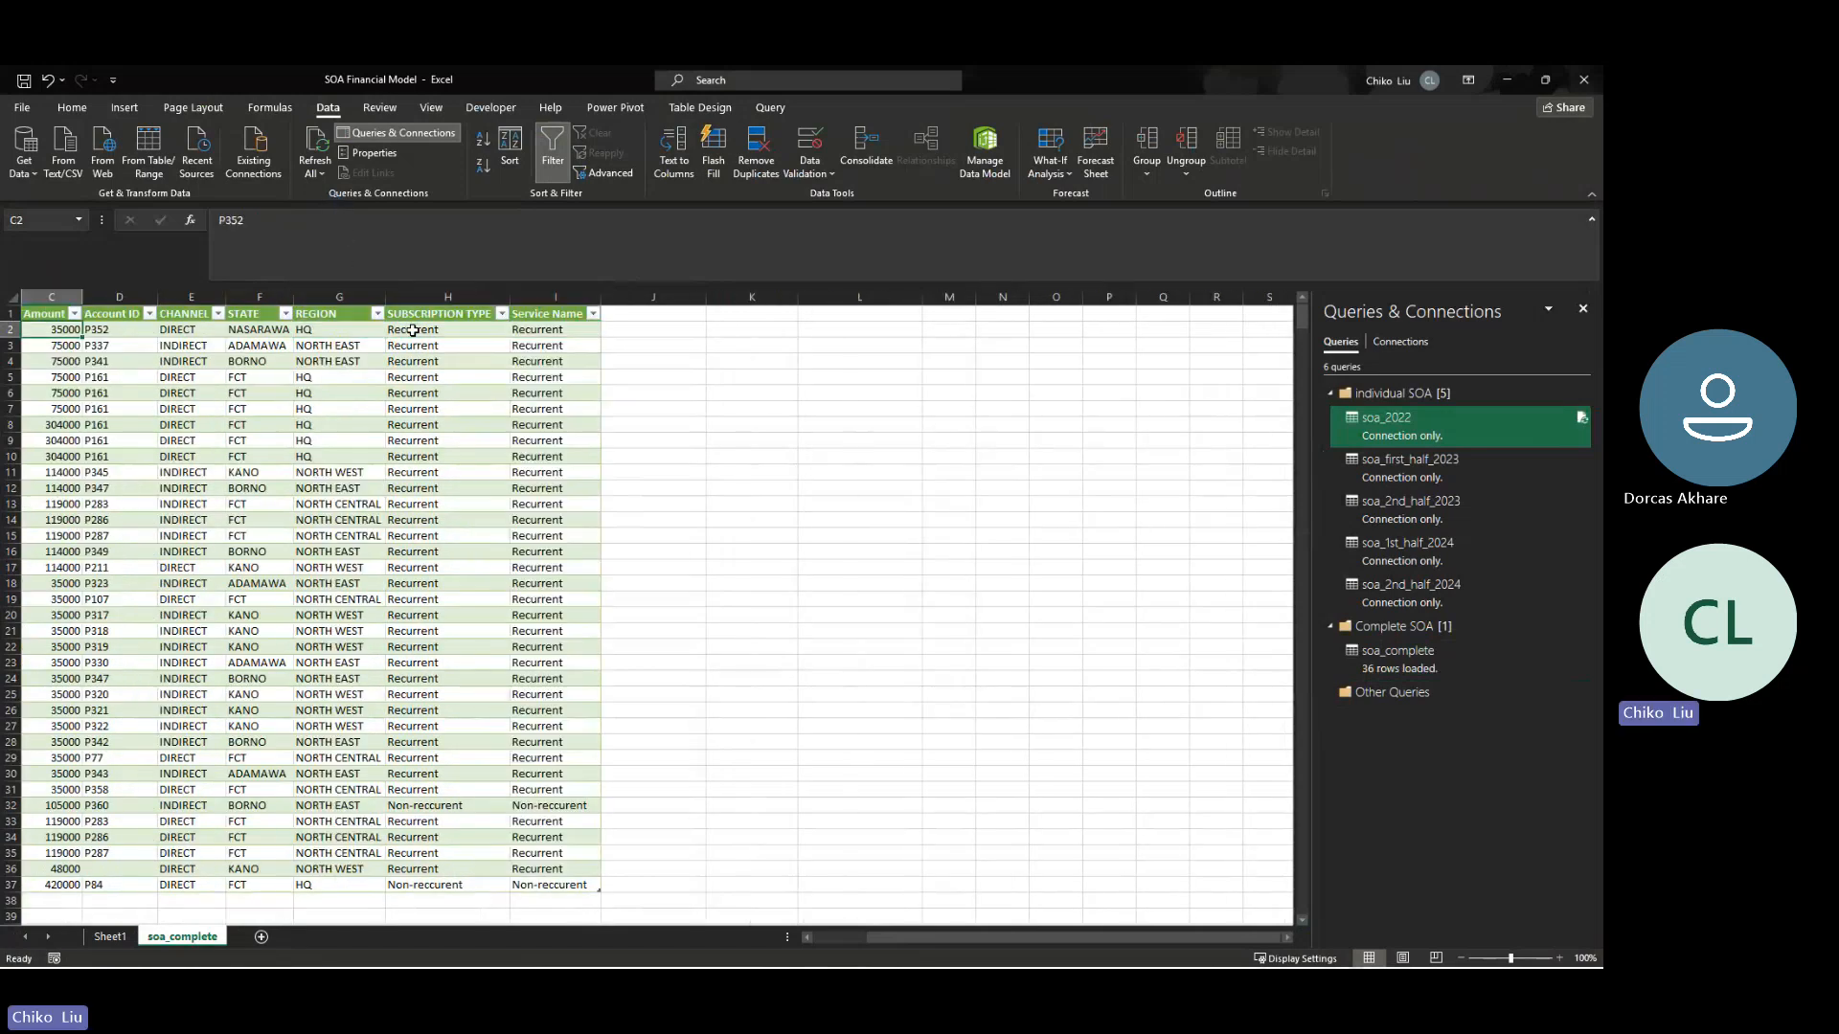
key("Right")
key("Right")
key("Right")
key("Right")
key("Right")
key("Right")
key("Right")
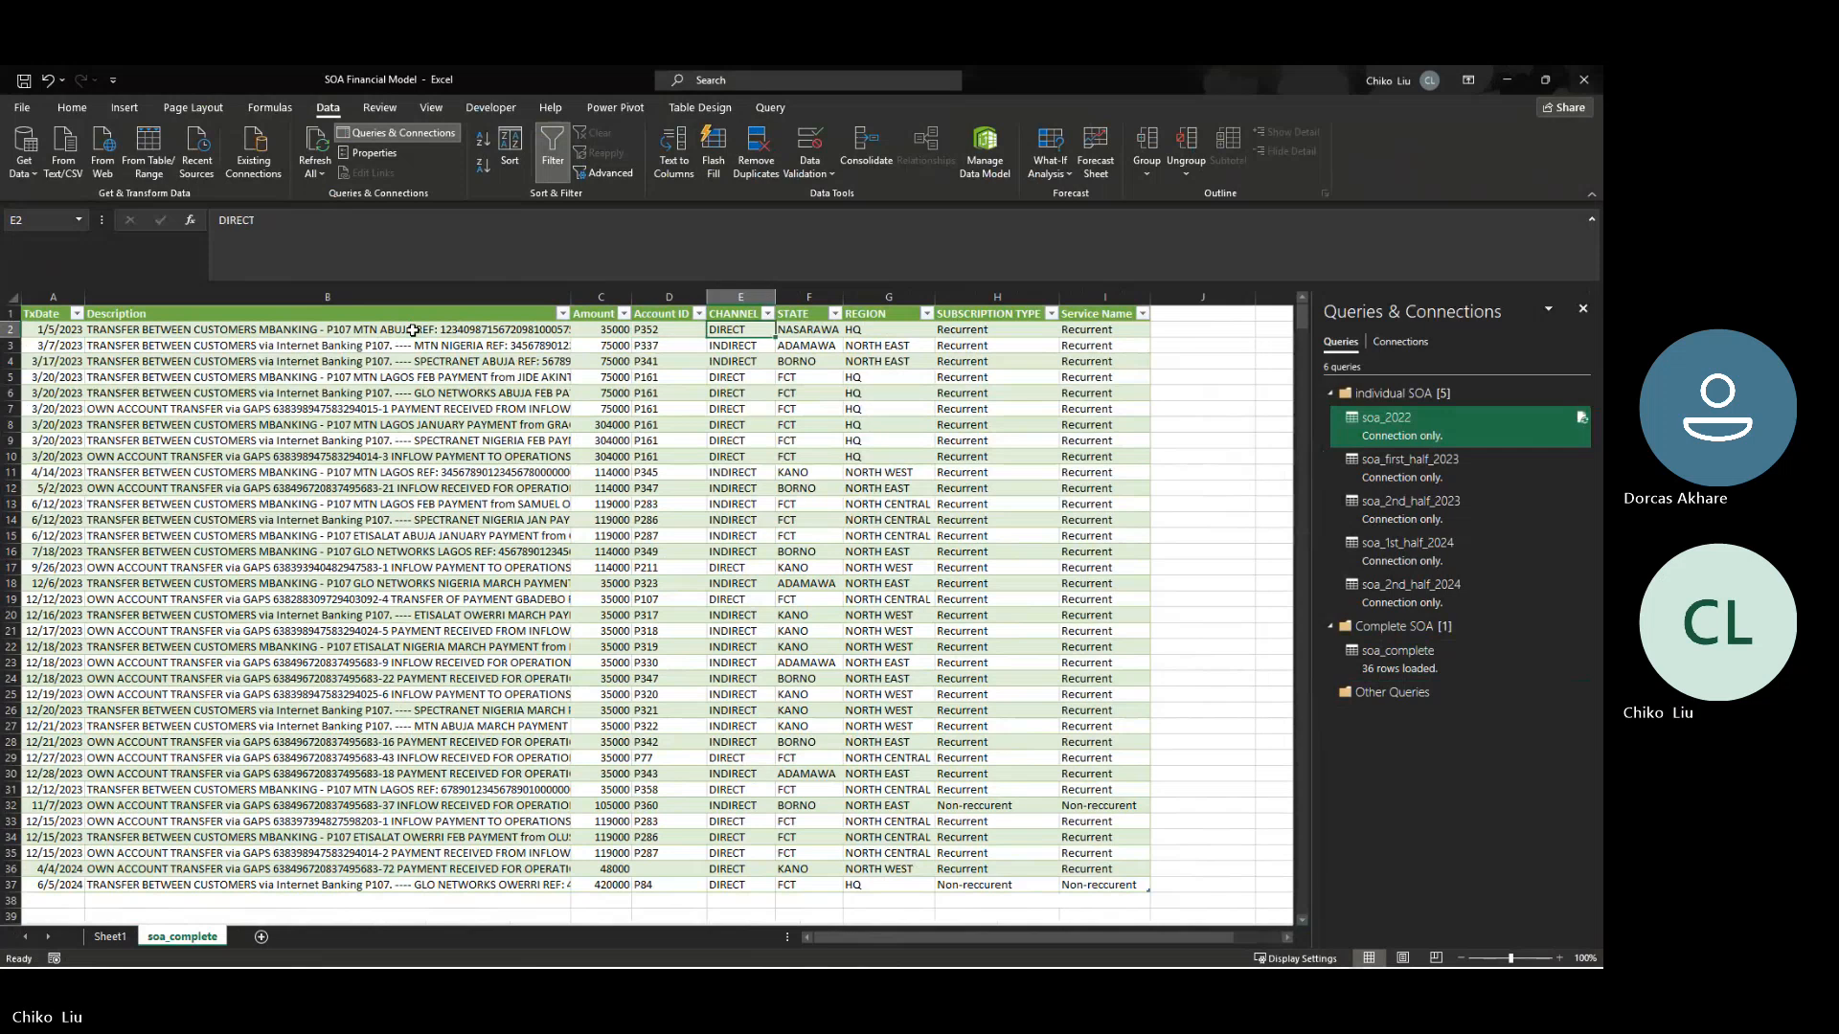
key("Right")
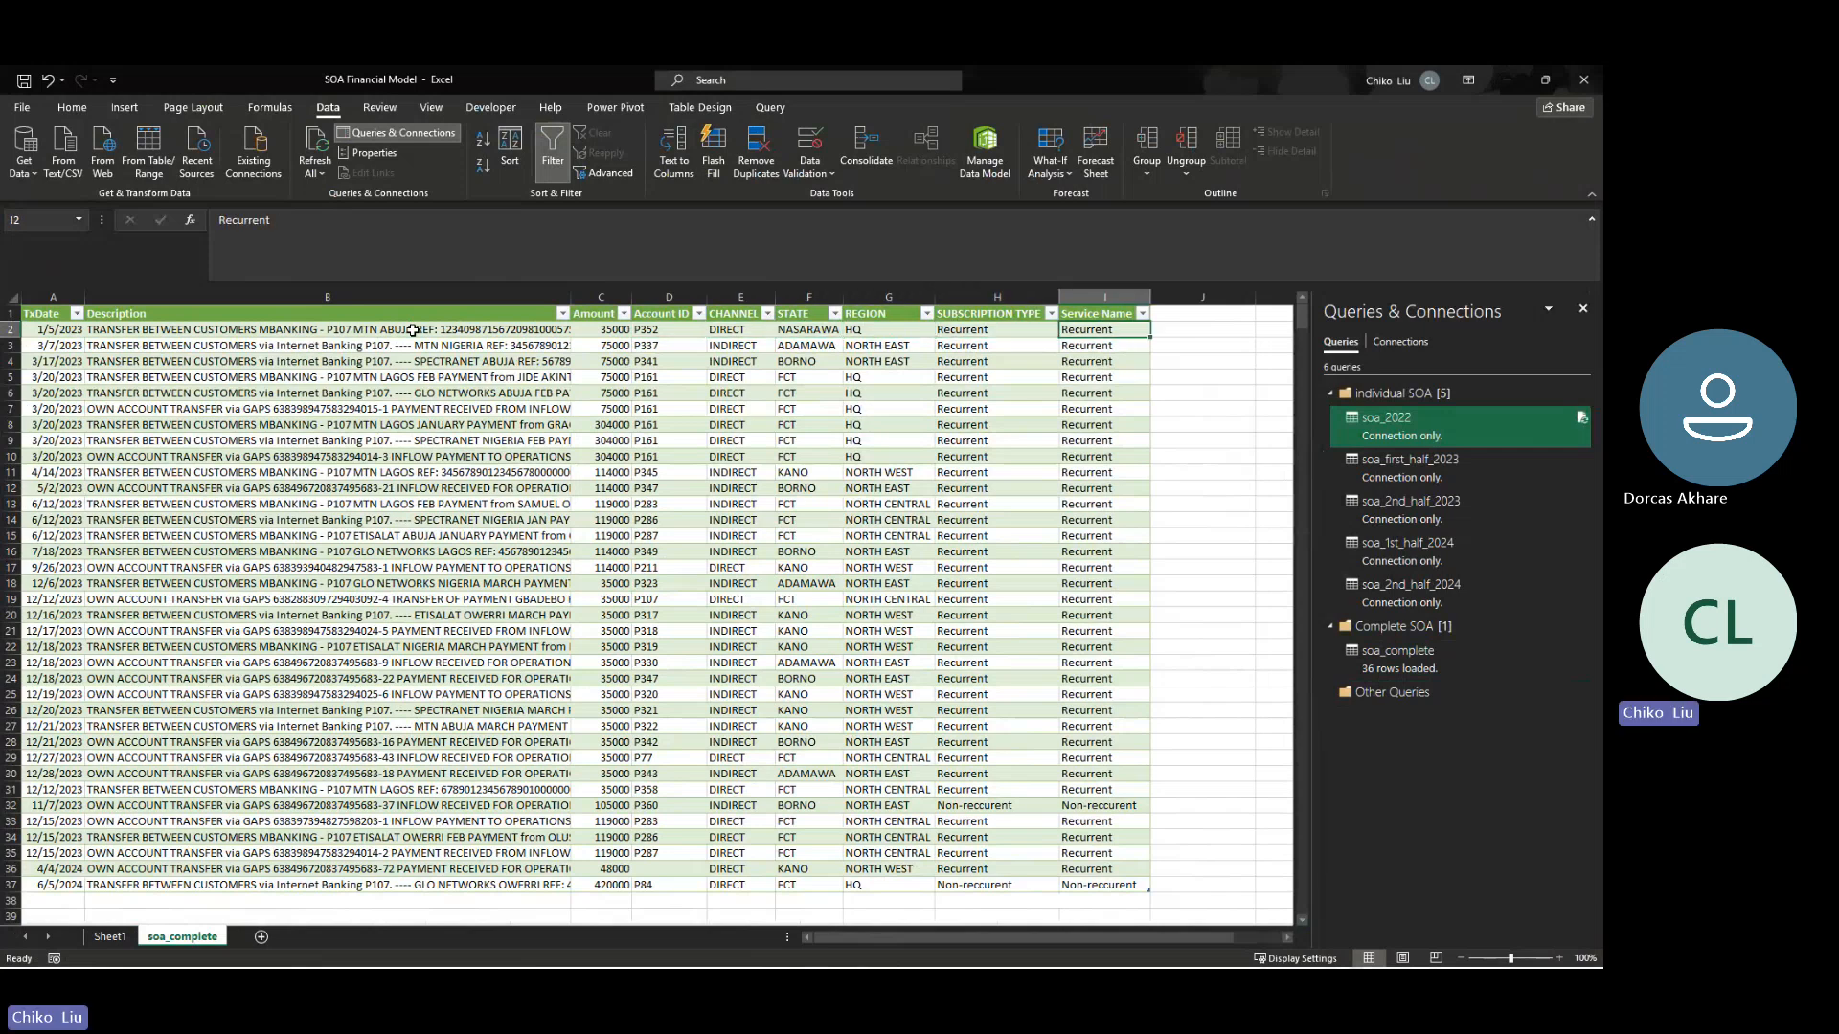
- Examine the first soa_complete row's amount, as well as the amounts and transaction dates in rows 11 and 12
key("Left")
key("Left")
key("Left")
key("Left")
key("Left")
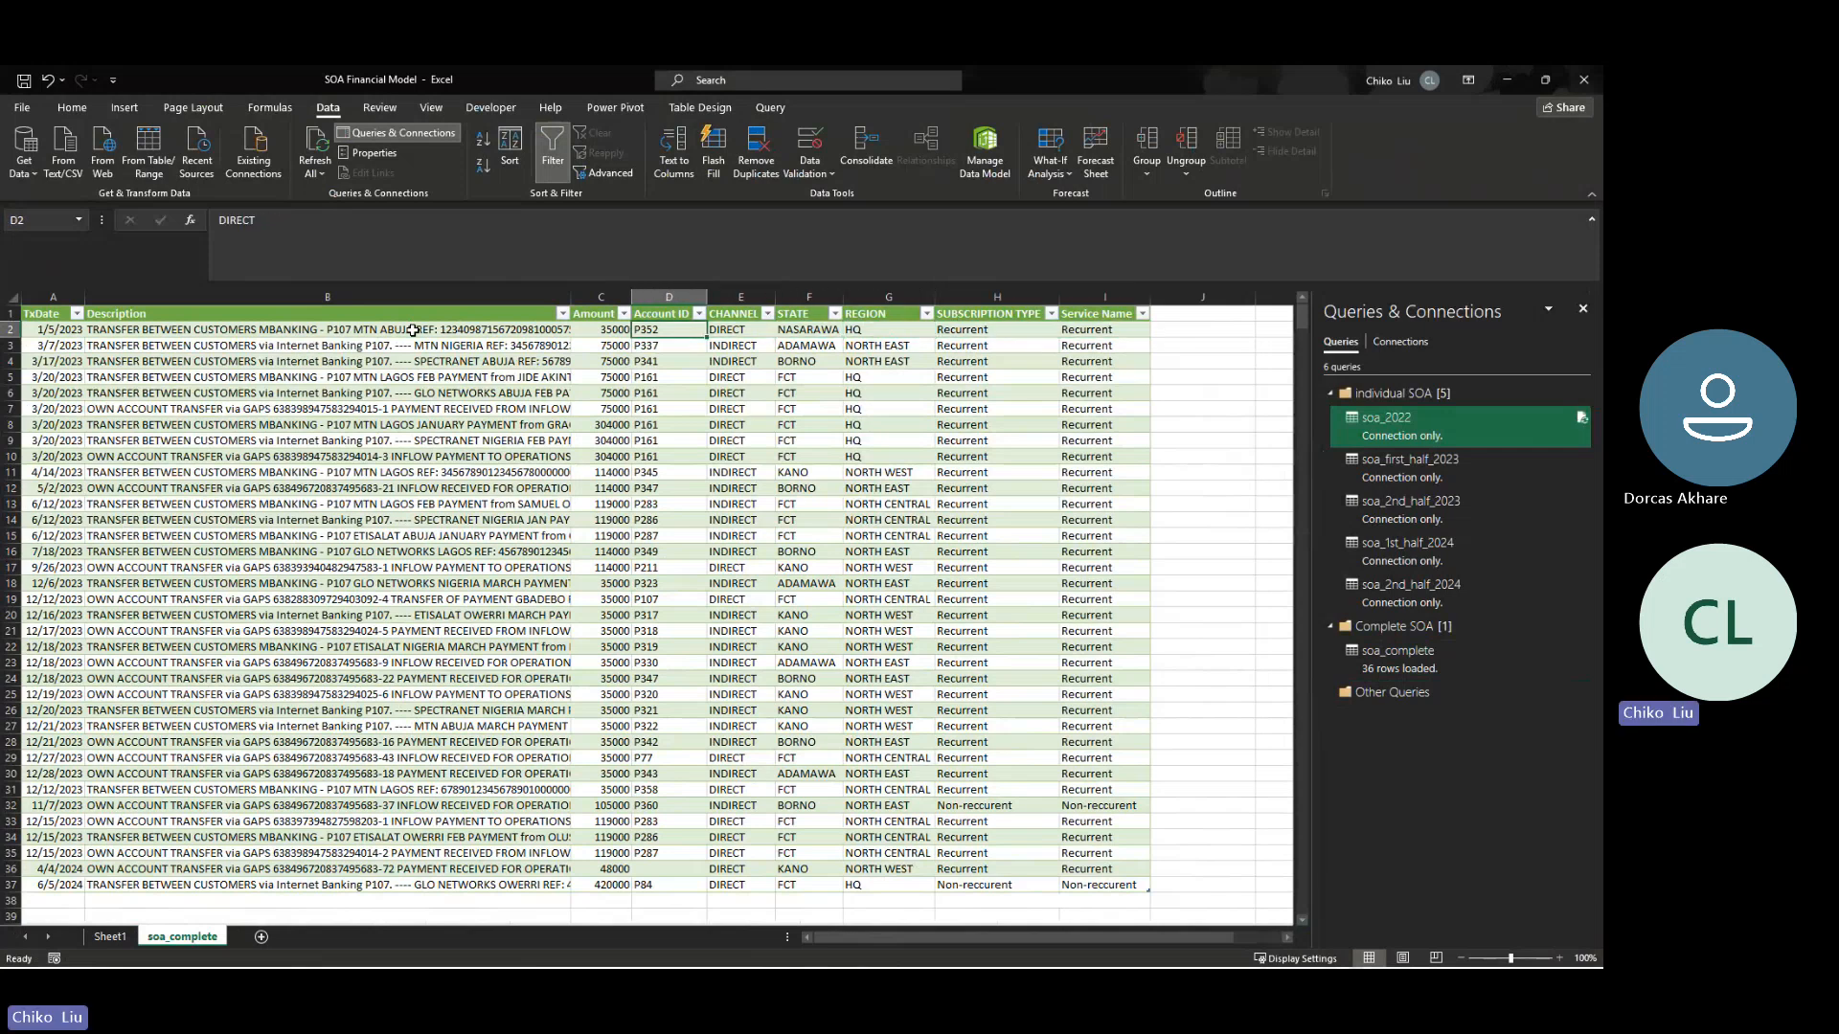
key("Left")
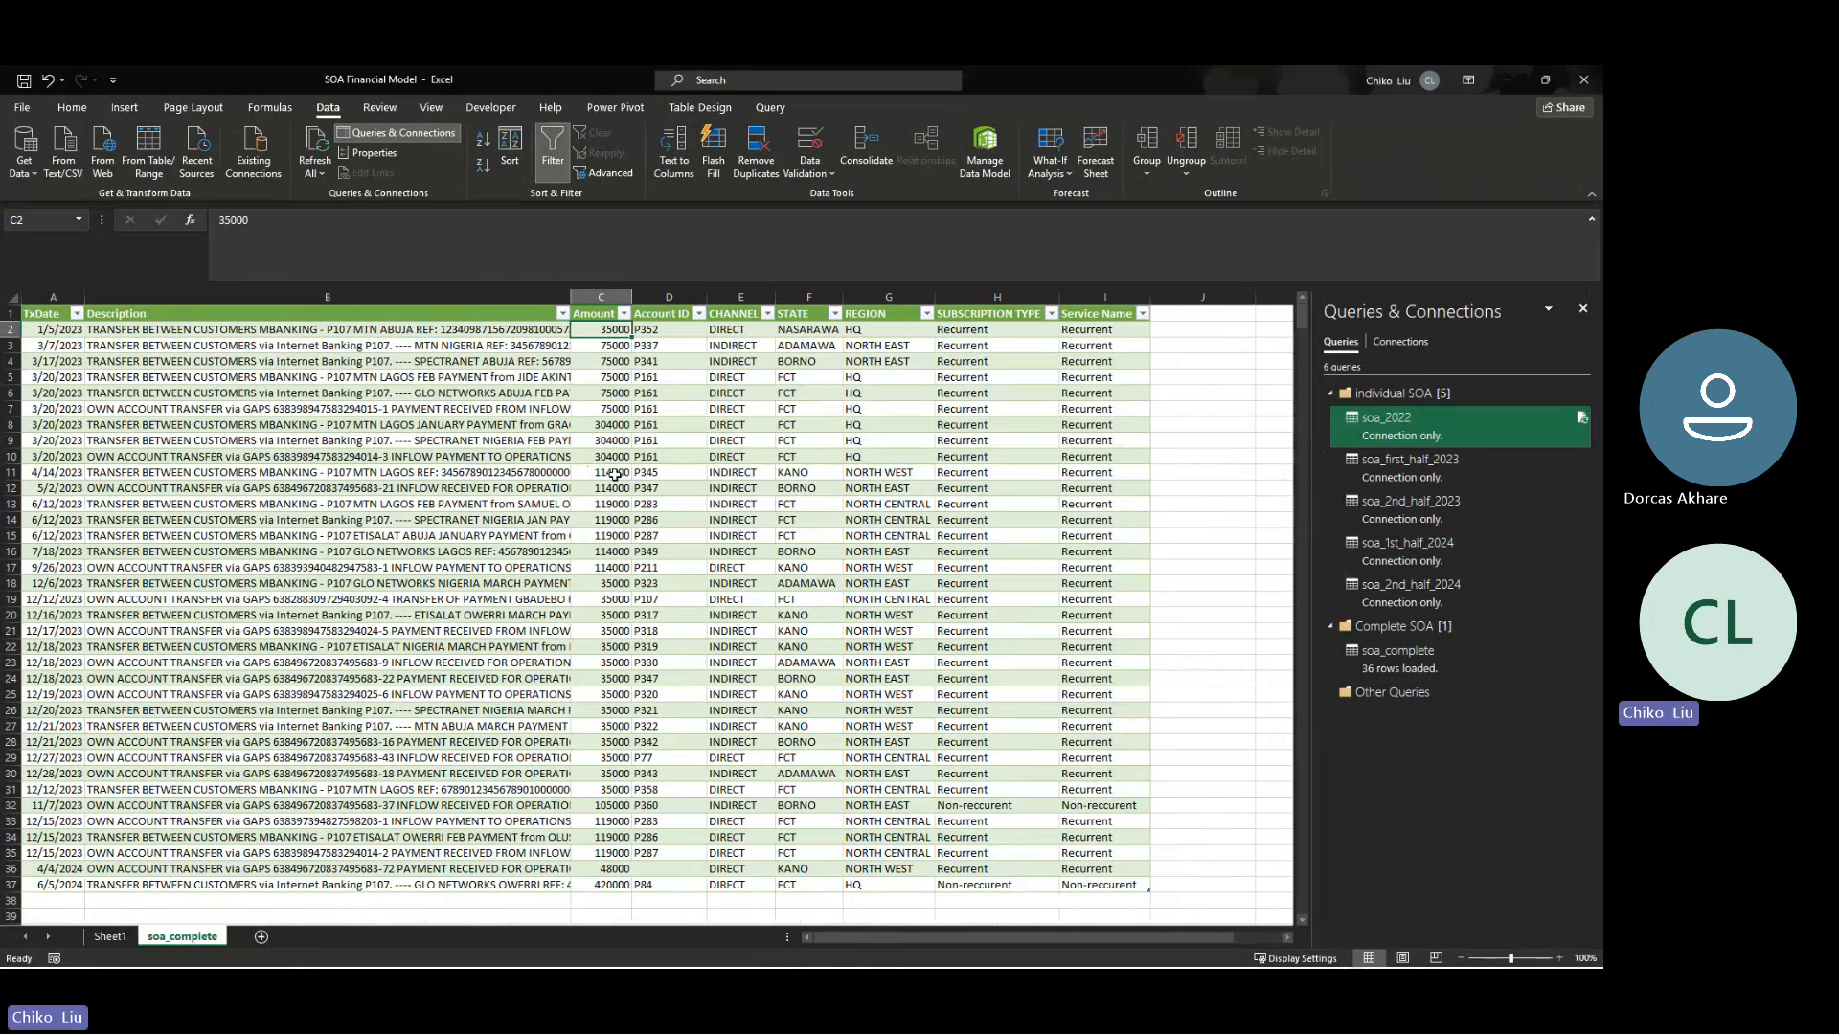
left_click_drag(604, 471, 606, 488)
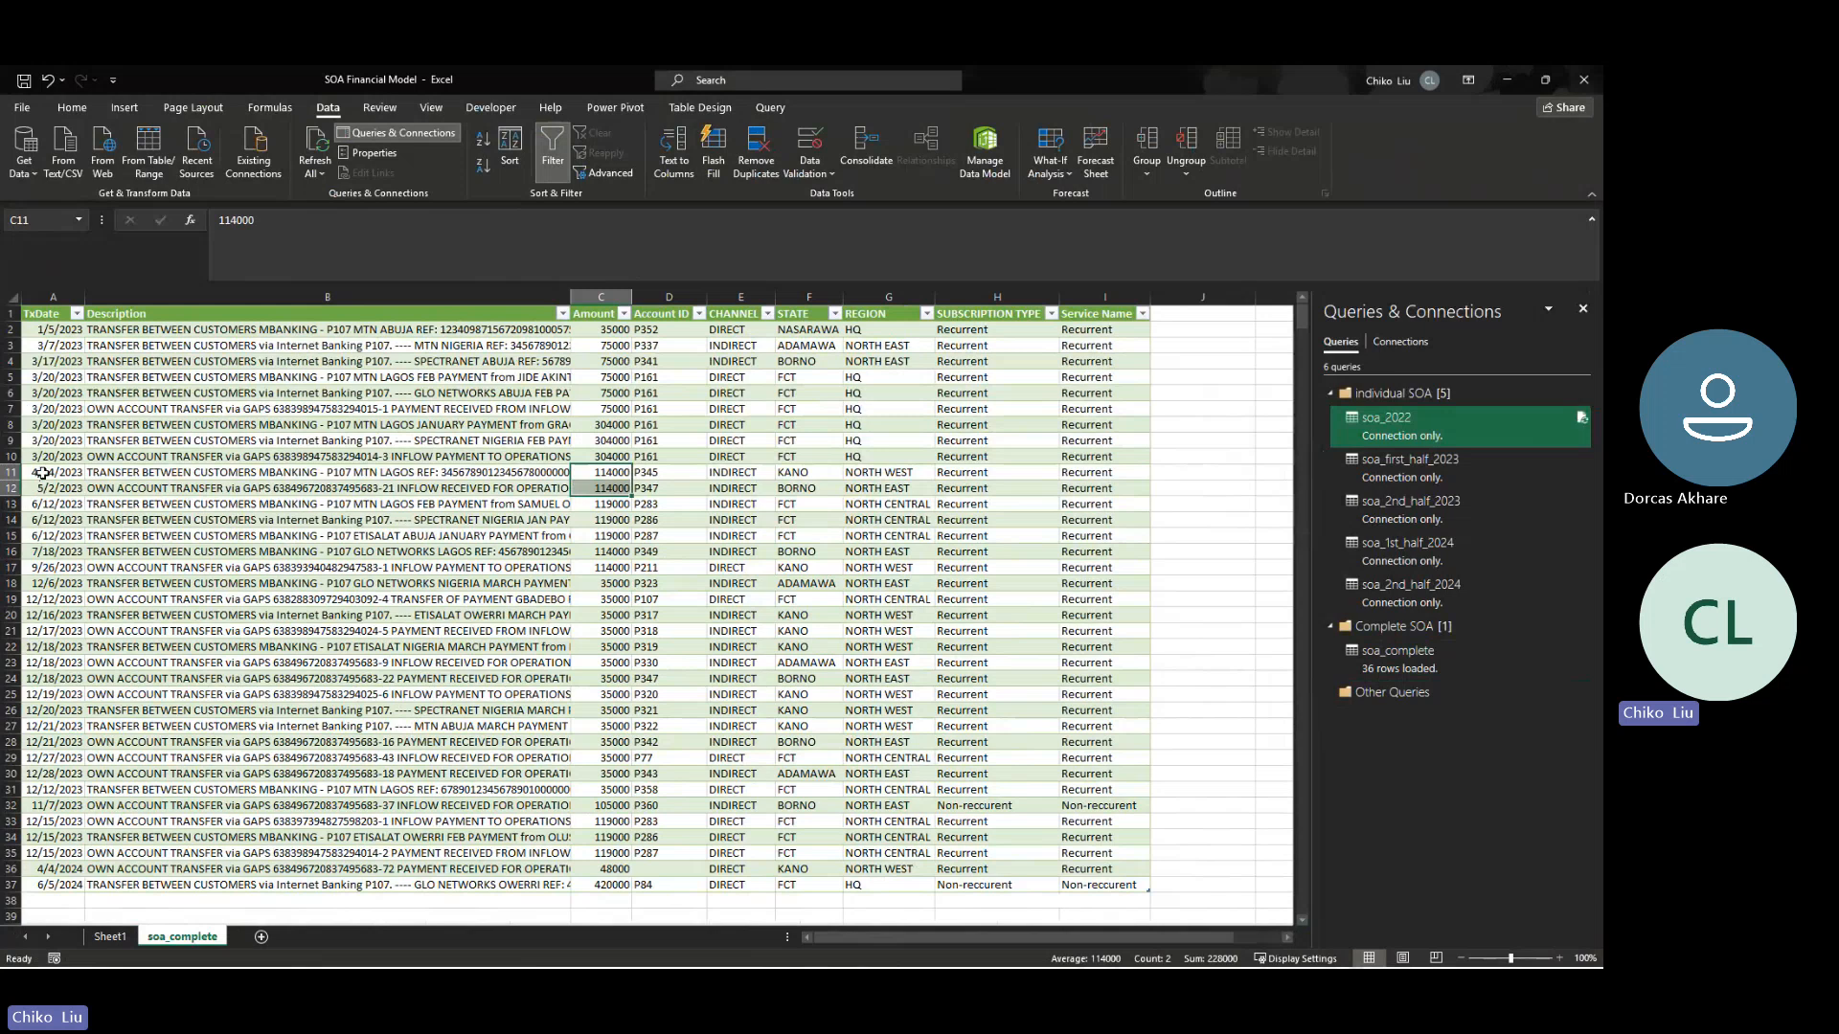
left_click_drag(43, 473, 46, 488)
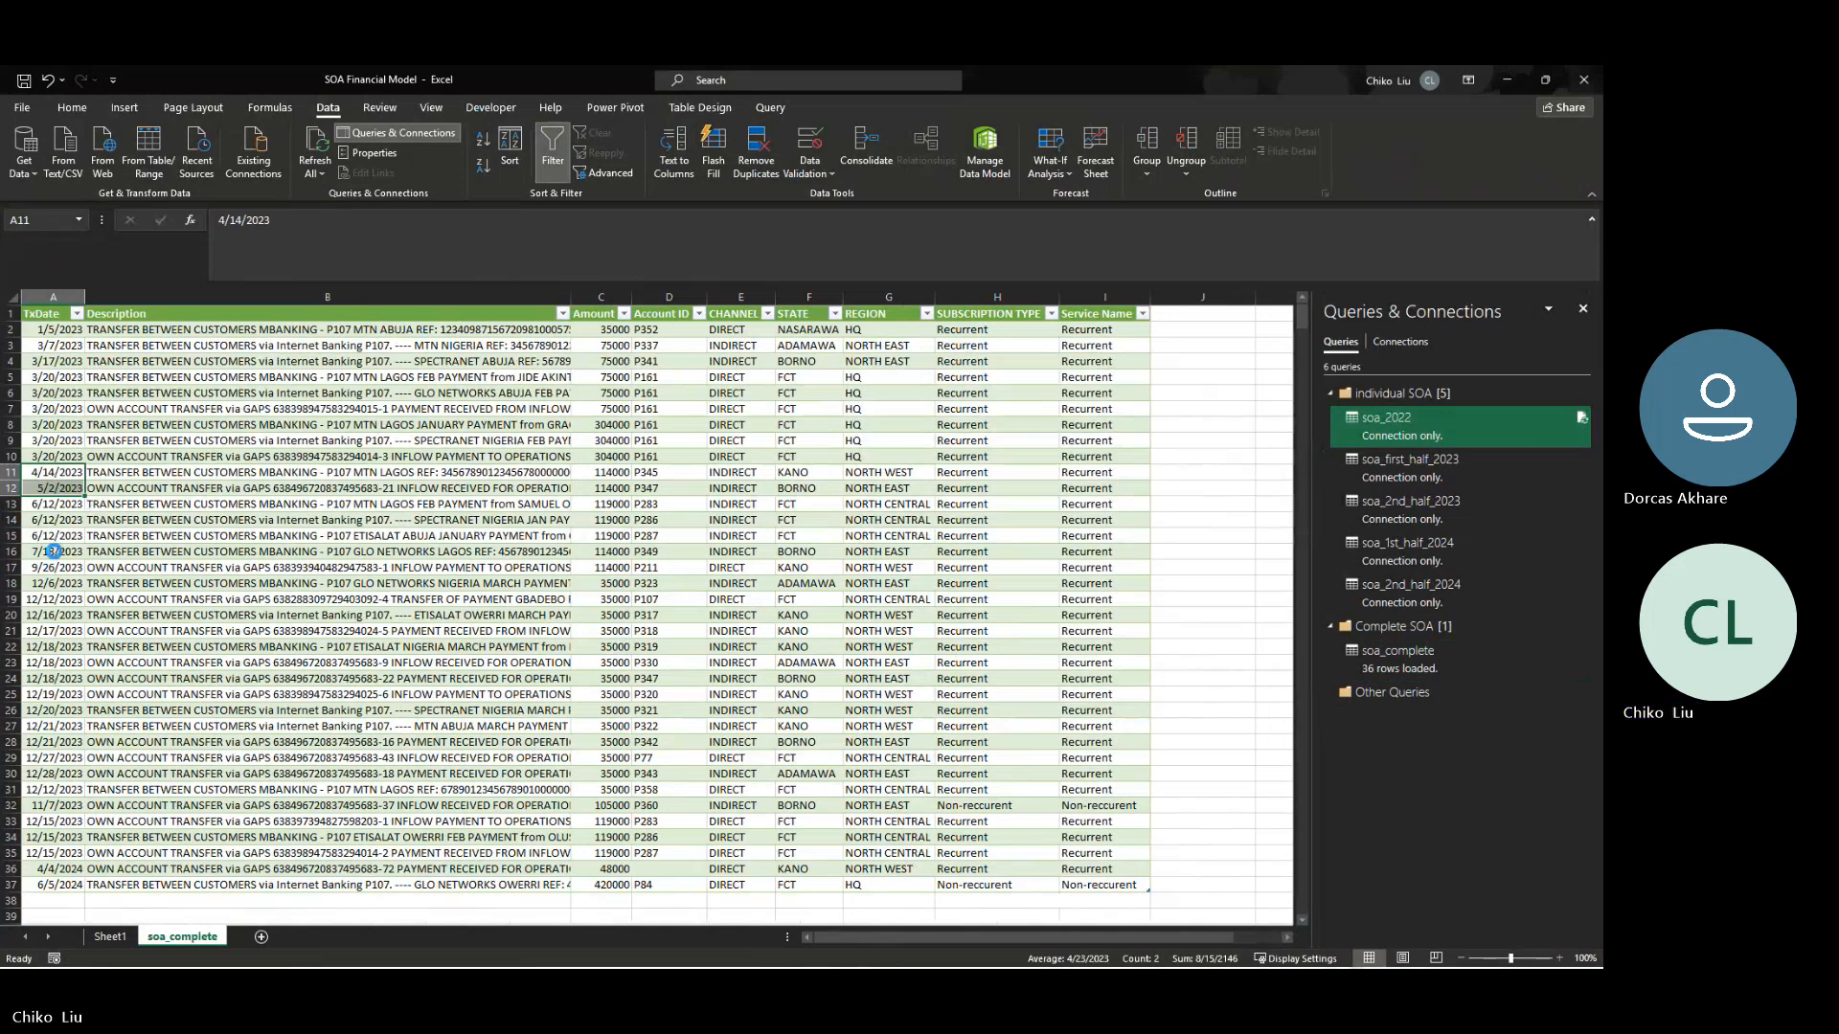
- Open the SOA_1st half 2023 workbook and place its window over soa_complete with the transaction dates still in view
key("ctrl+o")
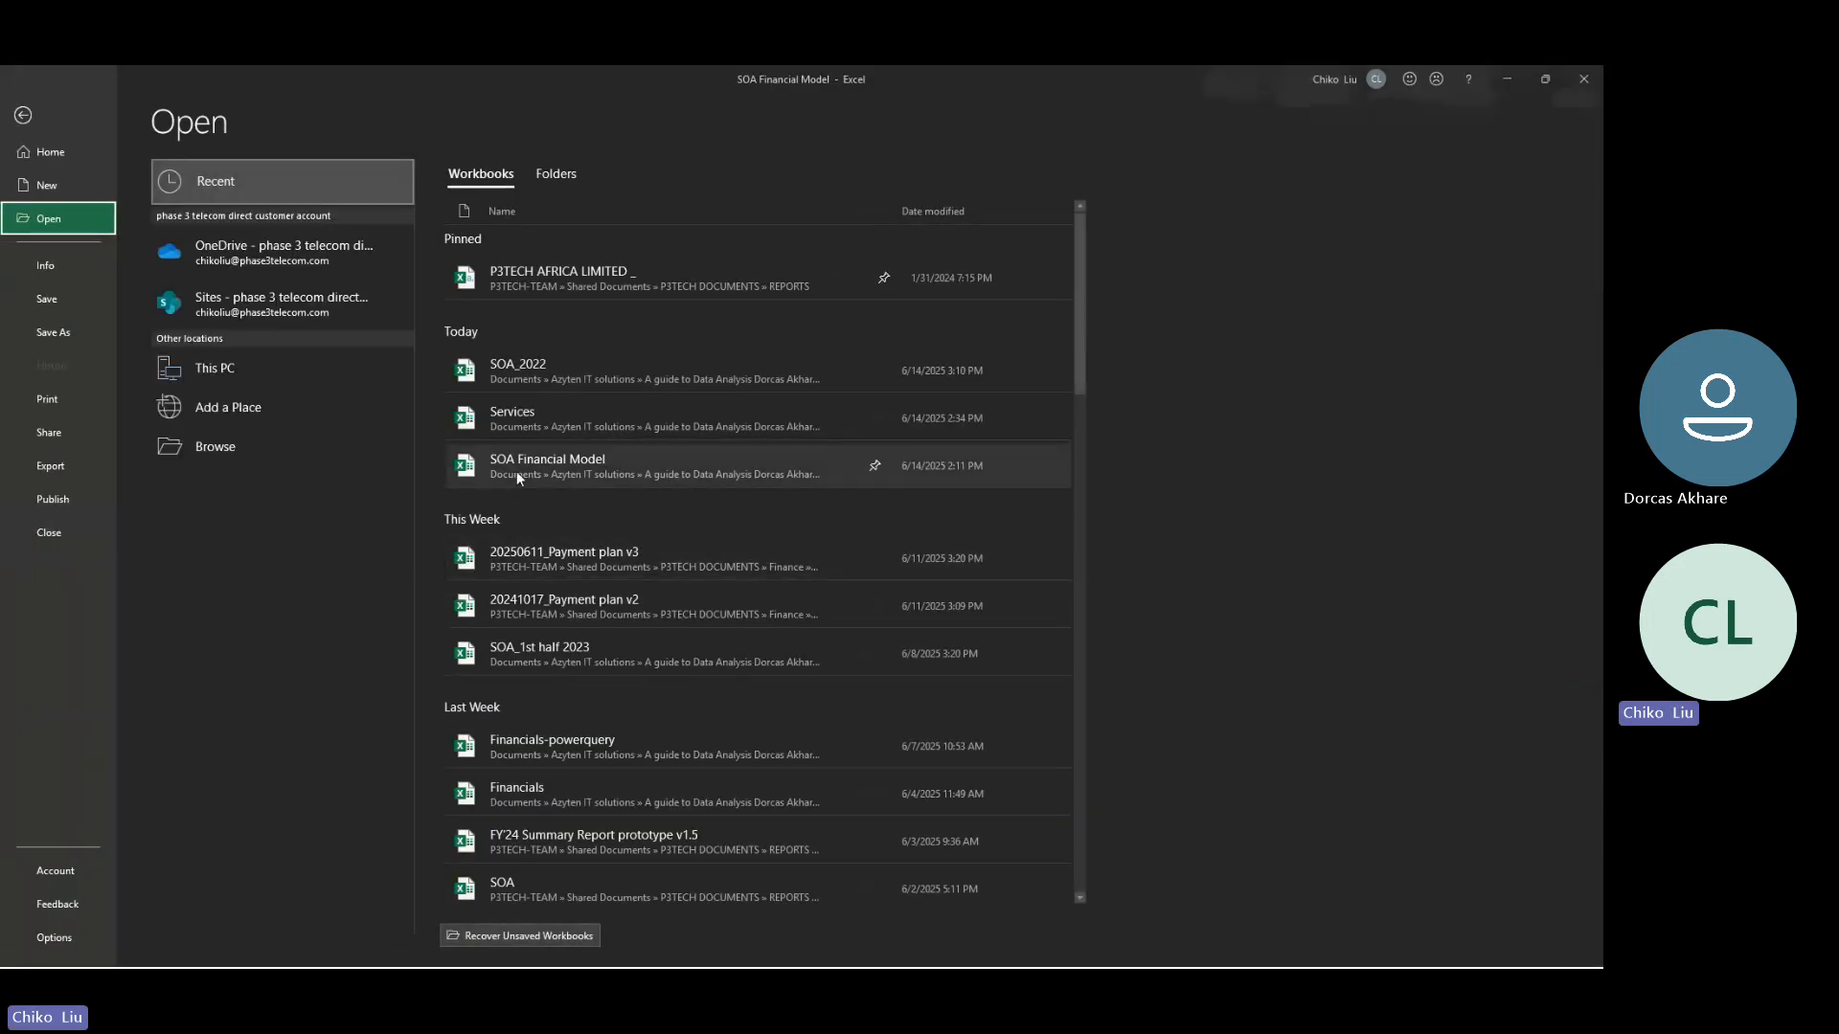
left_click(534, 653)
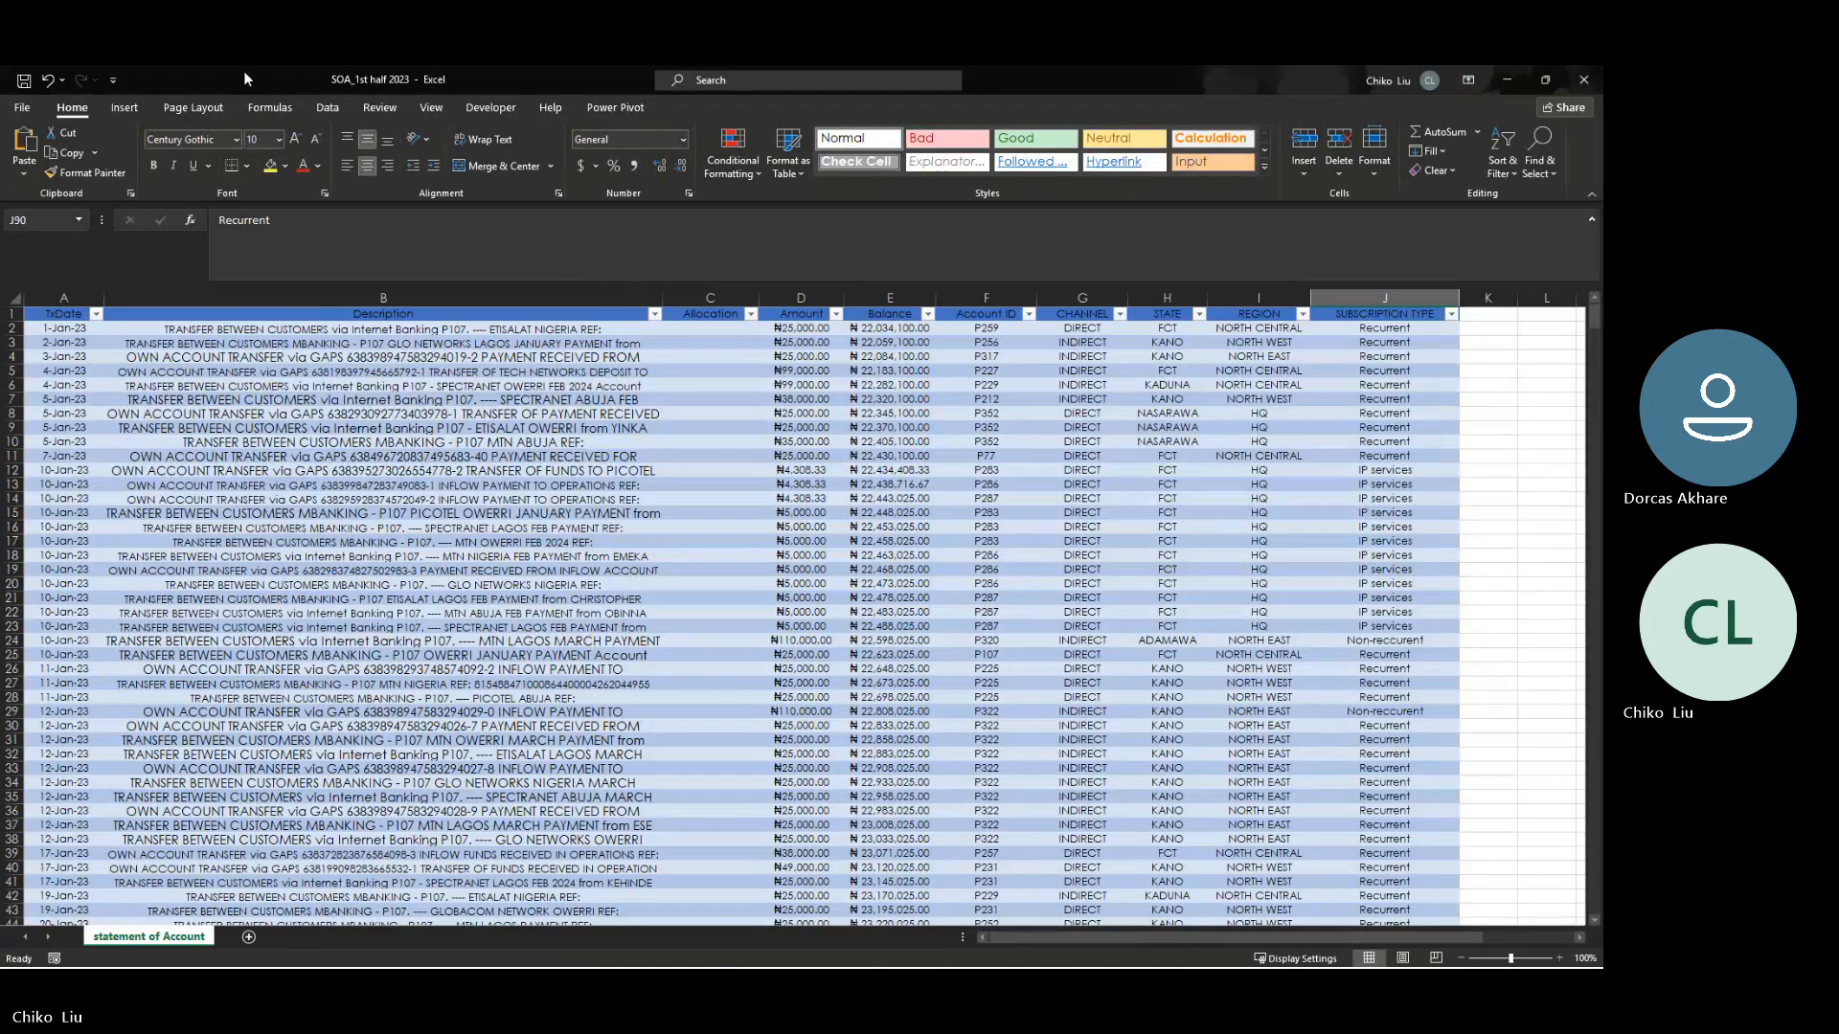
left_click_drag(243, 71, 604, 122)
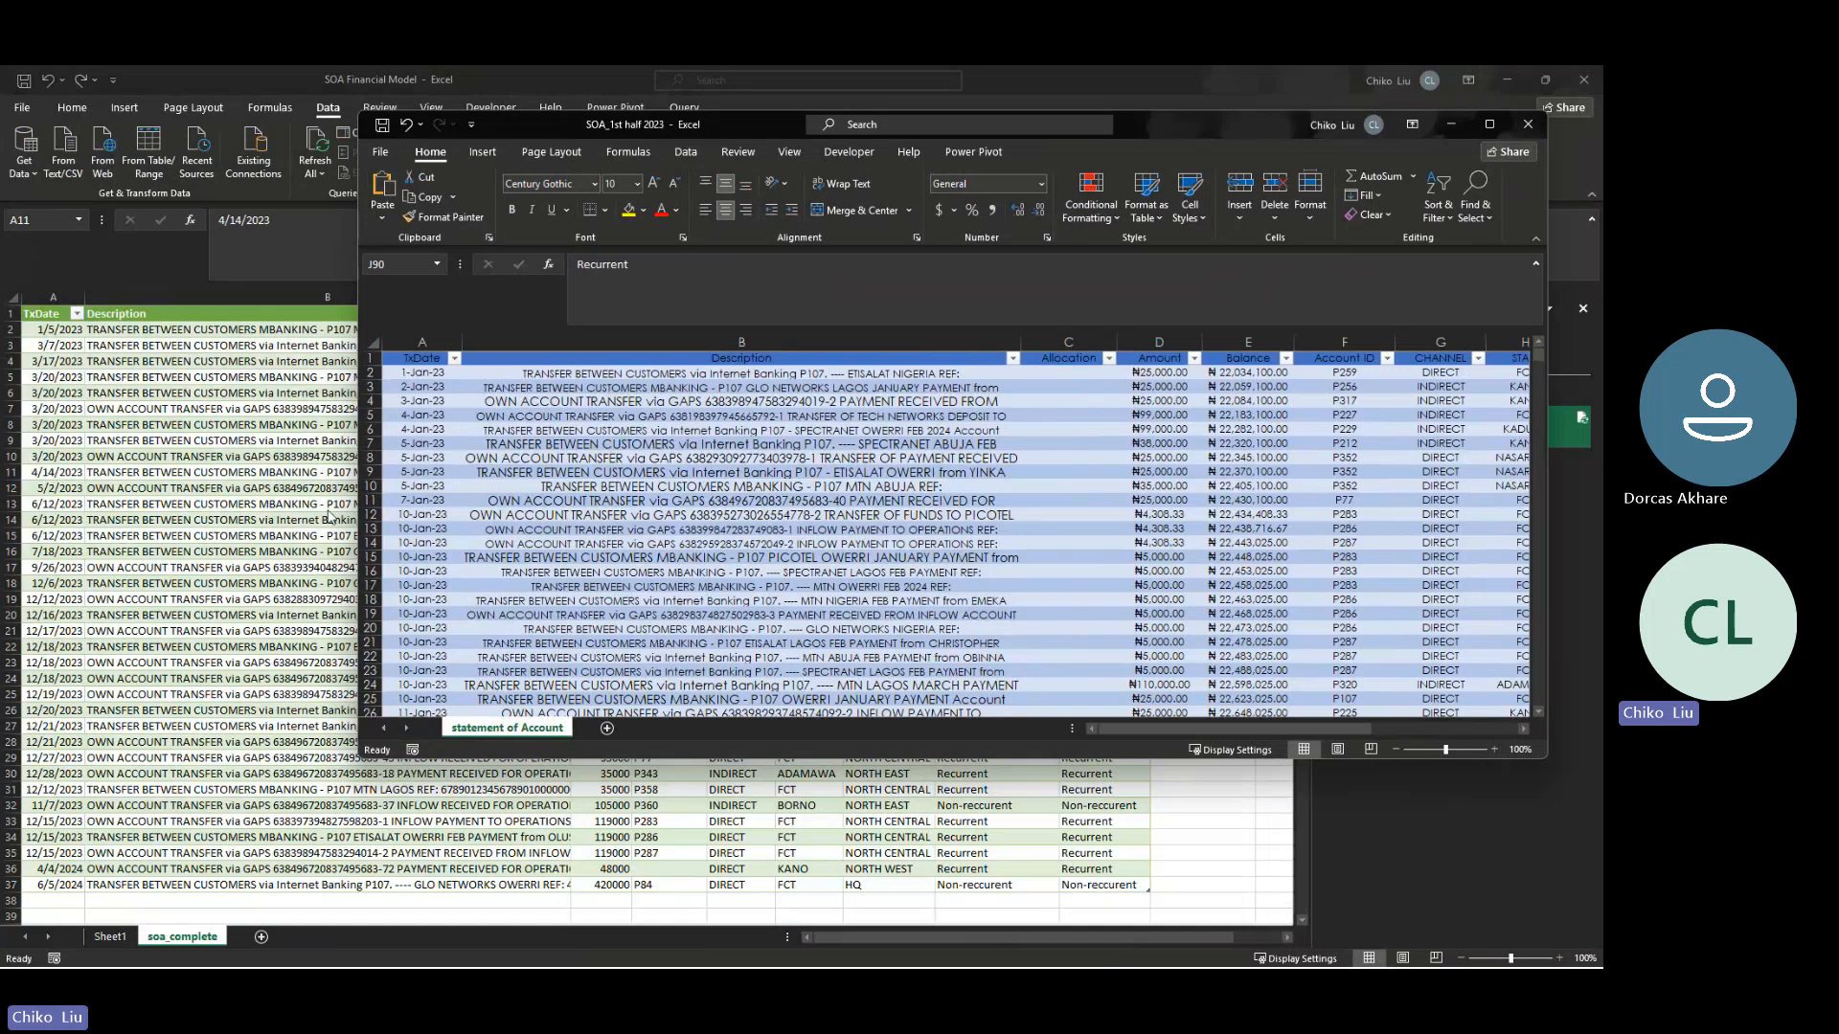
- Look through the transaction dates in SOA_1st half 2023 for the entries dated 14-Apr-23
left_click(424, 528)
key("Down")
key("Down")
key("Down")
key("Down")
key("Down")
key("Down")
key("Down")
key("Down")
key("Down")
key("Down")
key("Down")
key("Down")
key("Down")
key("Down")
key("Down")
key("Down")
key("Down")
key("Down")
key("Down")
key("Down")
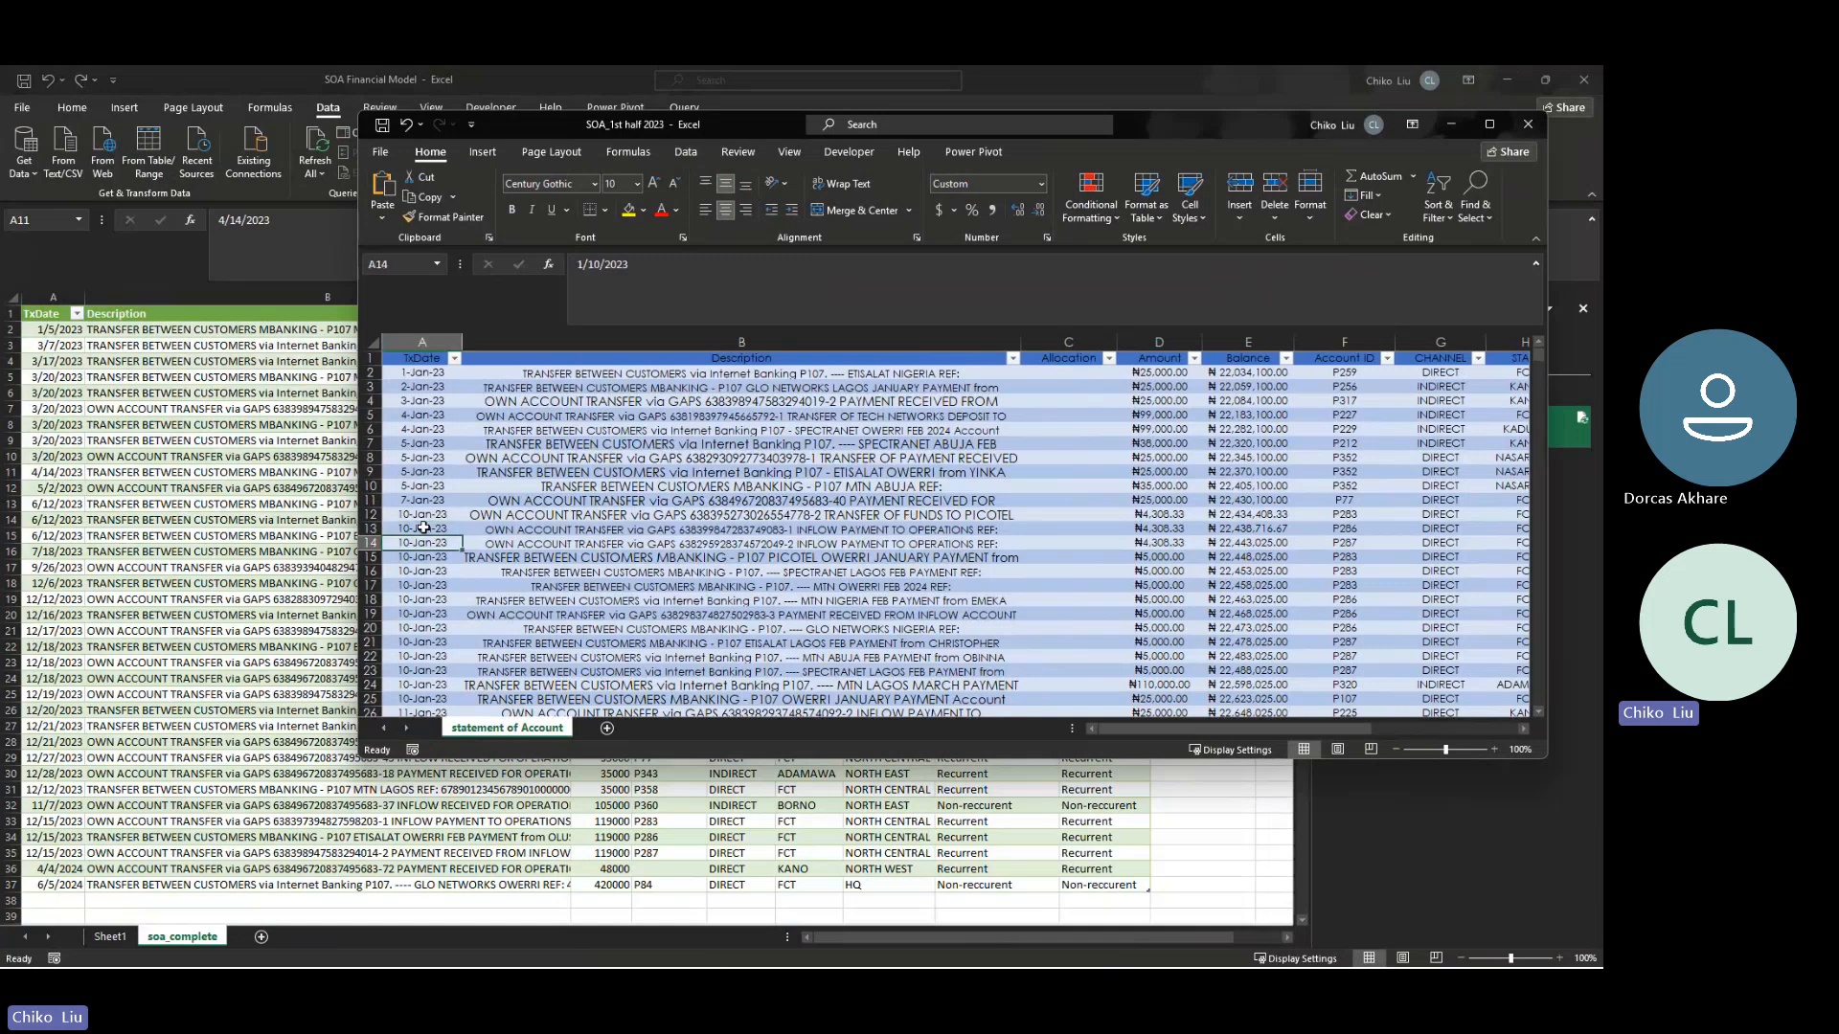
key("Down")
key("Down")
key("Down")
key("Down")
key("Down")
key("Down")
key("Down")
key("Down")
key("Down")
key("Down")
key("Down")
key("Down")
key("Down")
key("Down")
key("Down")
key("Down")
key("Down")
key("Down")
key("Down")
key("Down")
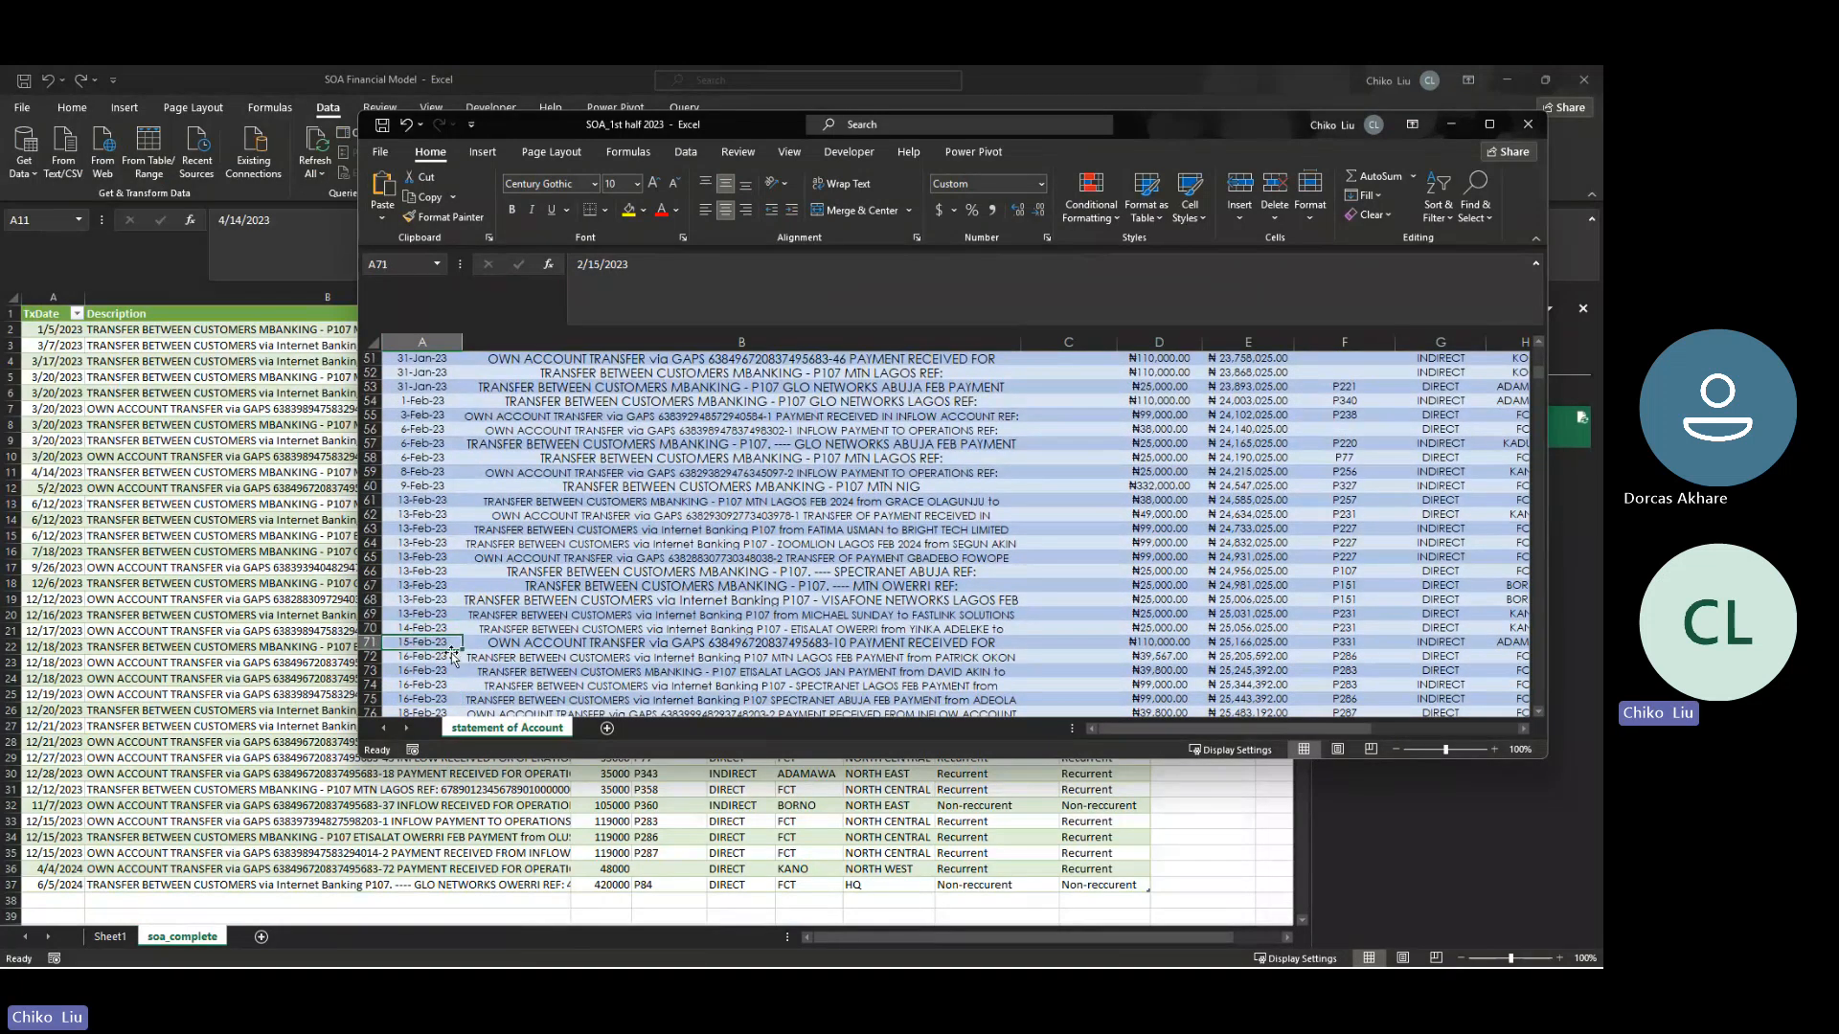
key("Down")
key("Down")
key("Down")
key("Down")
key("Down")
key("Down")
key("Down")
key("Down")
key("Down")
key("Down")
key("Down")
key("Down")
key("Down")
key("Down")
key("Down")
key("Down")
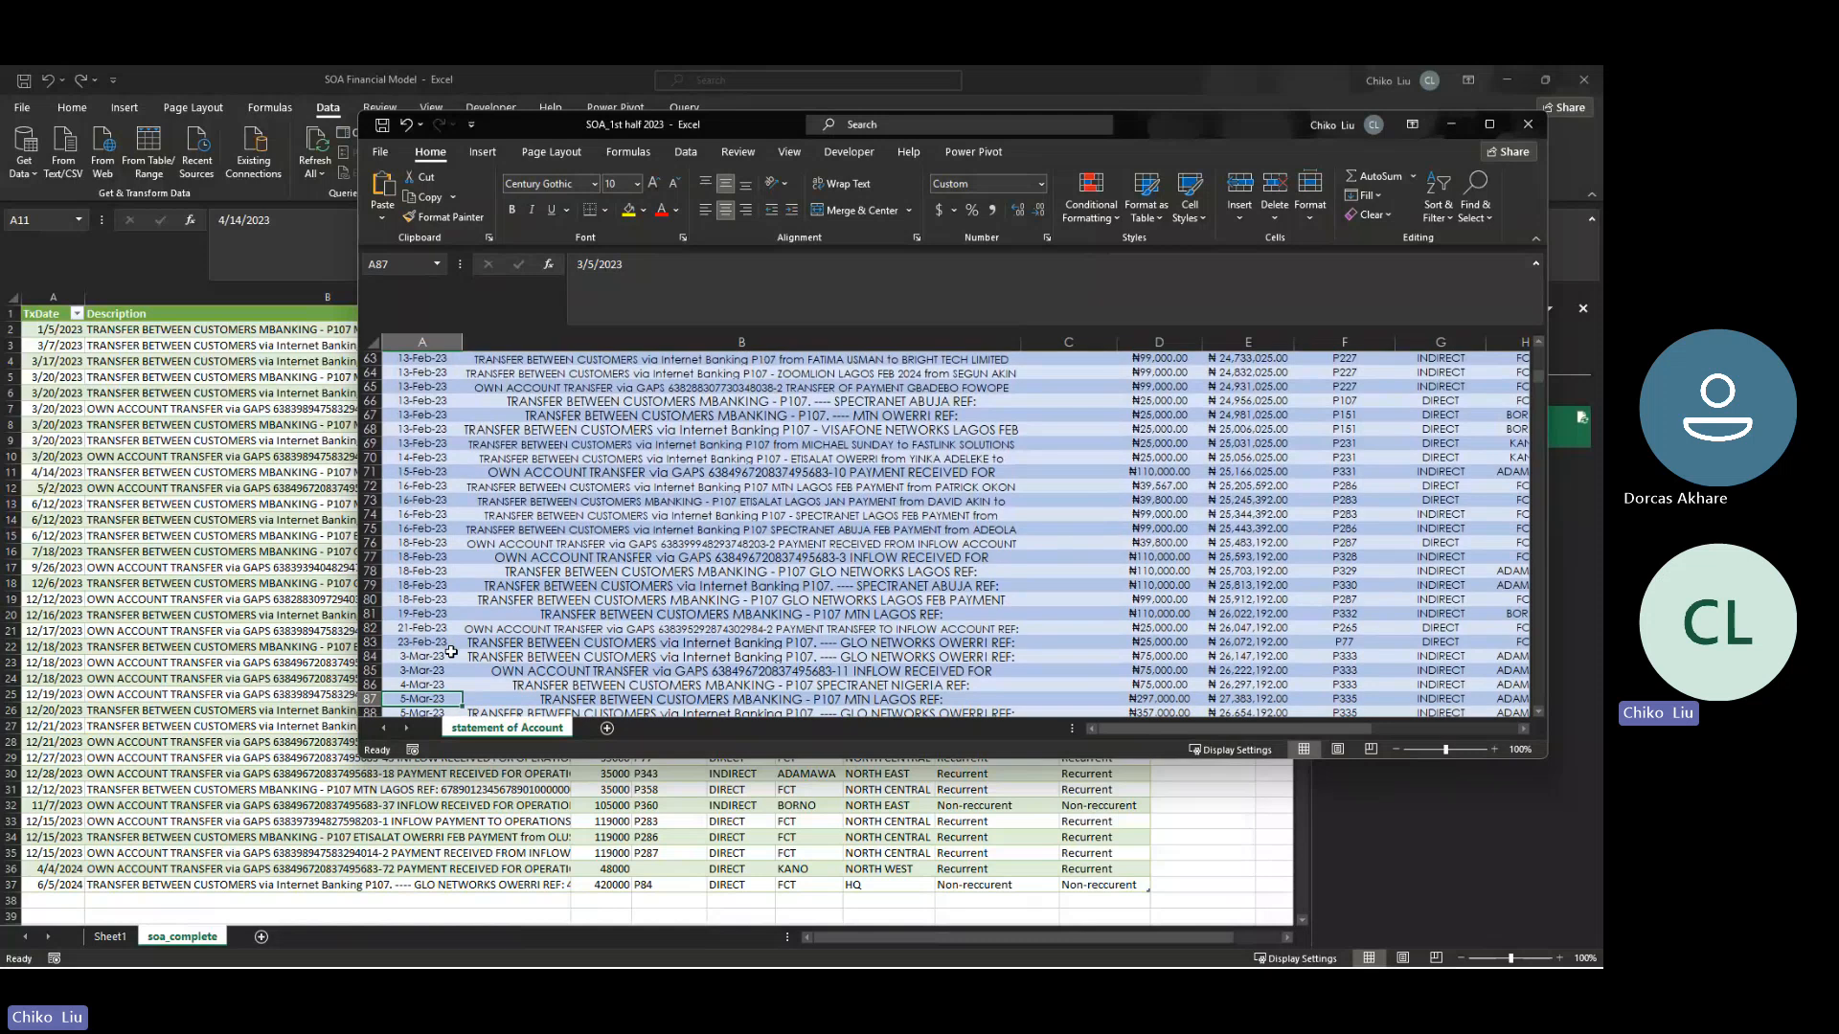
key("Down")
key("Down")
key("Down")
key("Down")
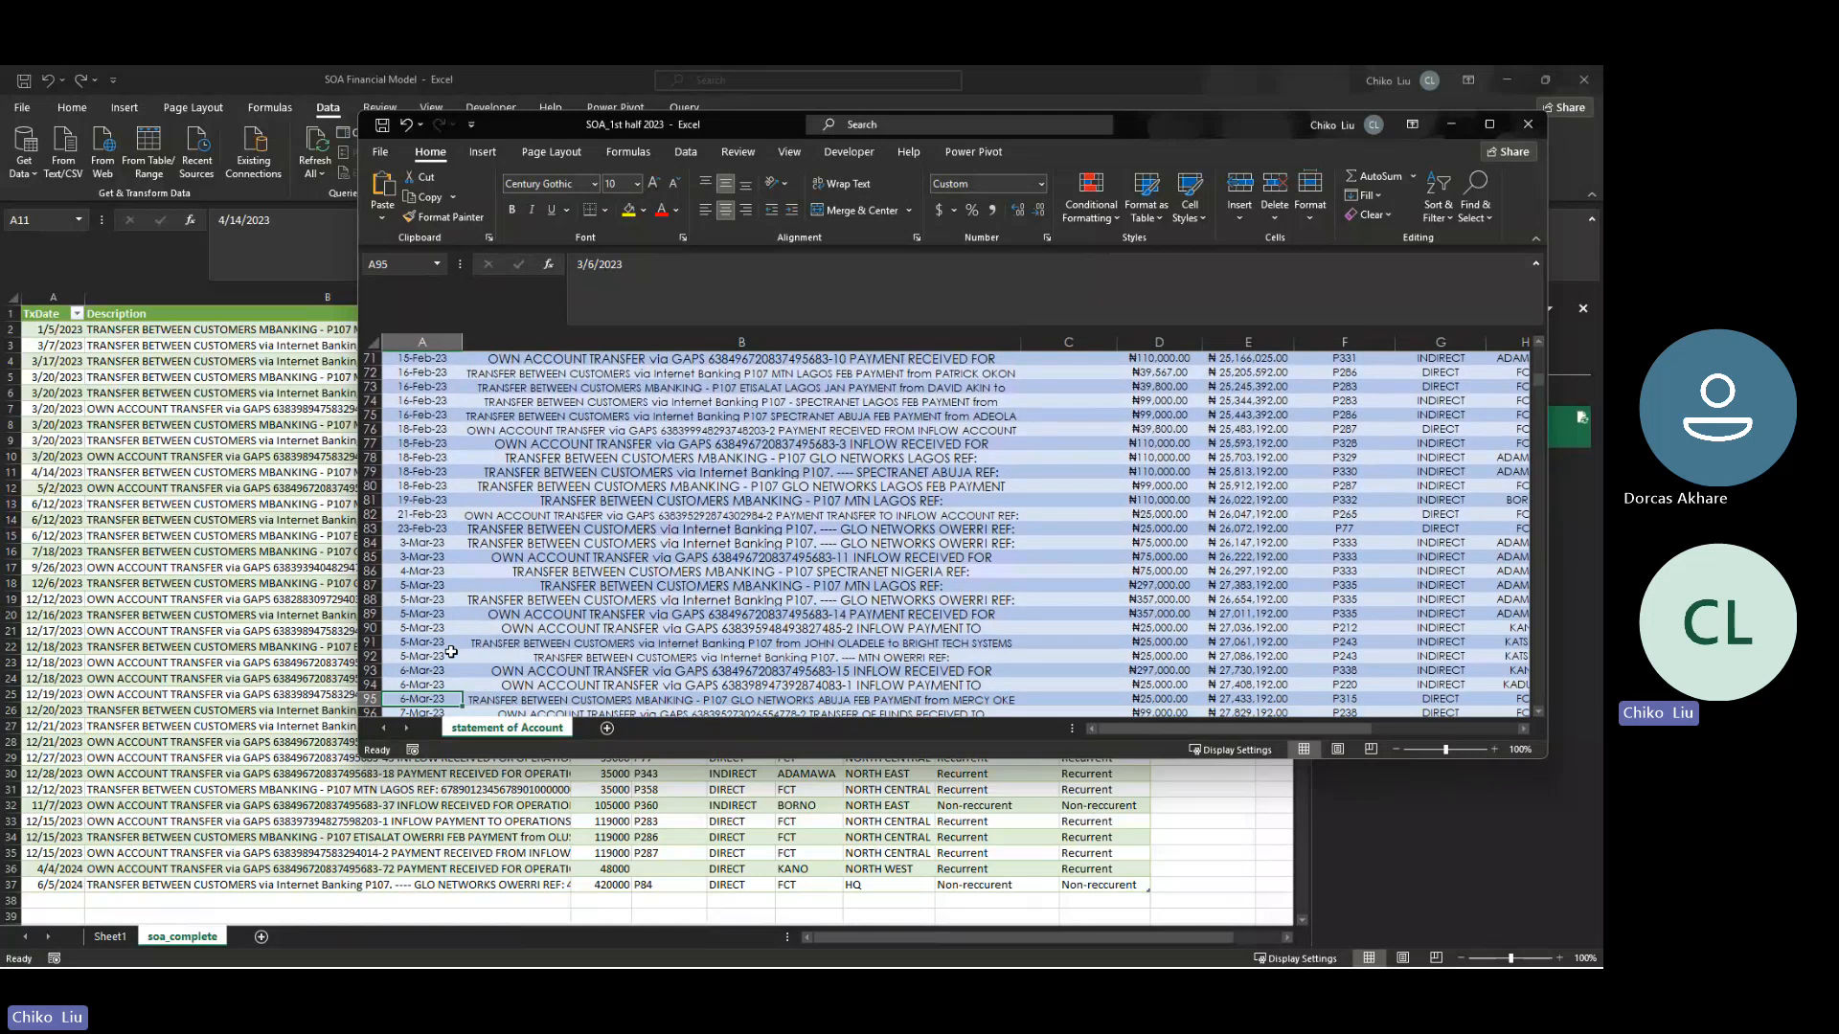
key("Down")
key("Down")
key("Down")
key("Down")
key("Down")
key("Down")
key("Down")
key("Down")
key("Down")
key("Down")
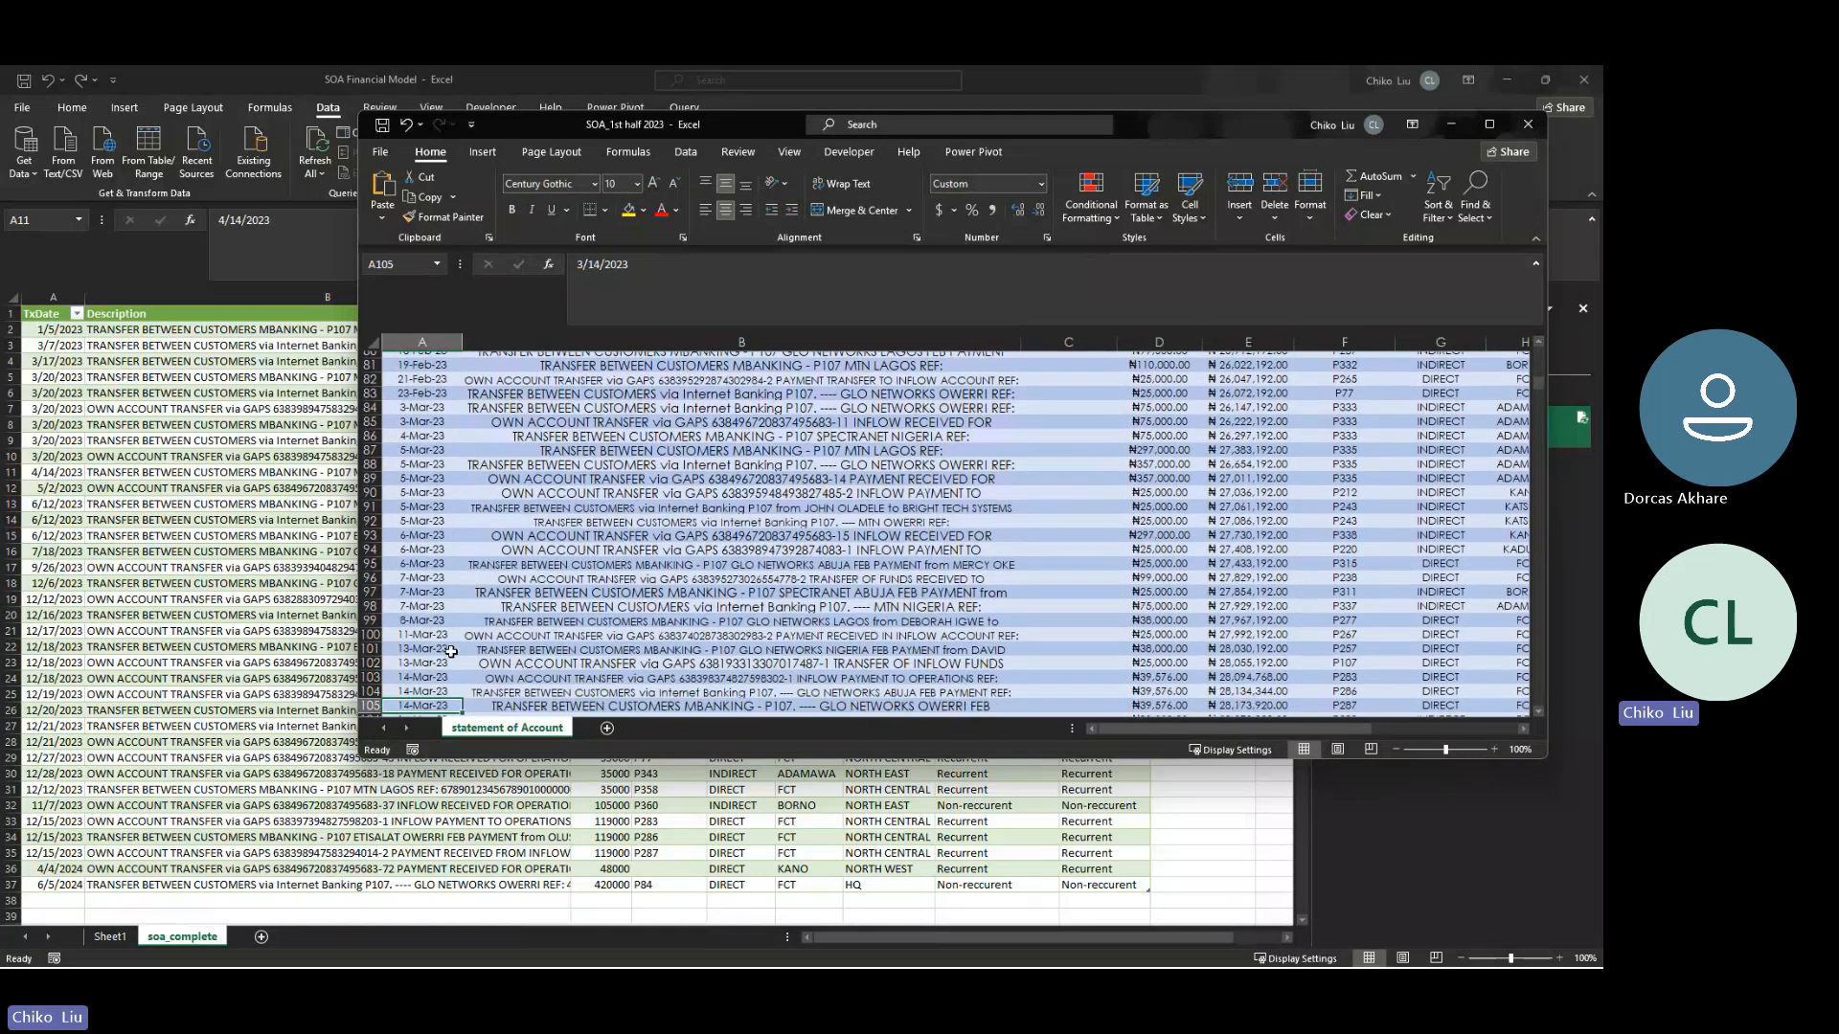
key("Down")
key("Down")
key("Down")
key("Down")
key("Down")
key("Down")
key("Down")
key("Down")
key("Down")
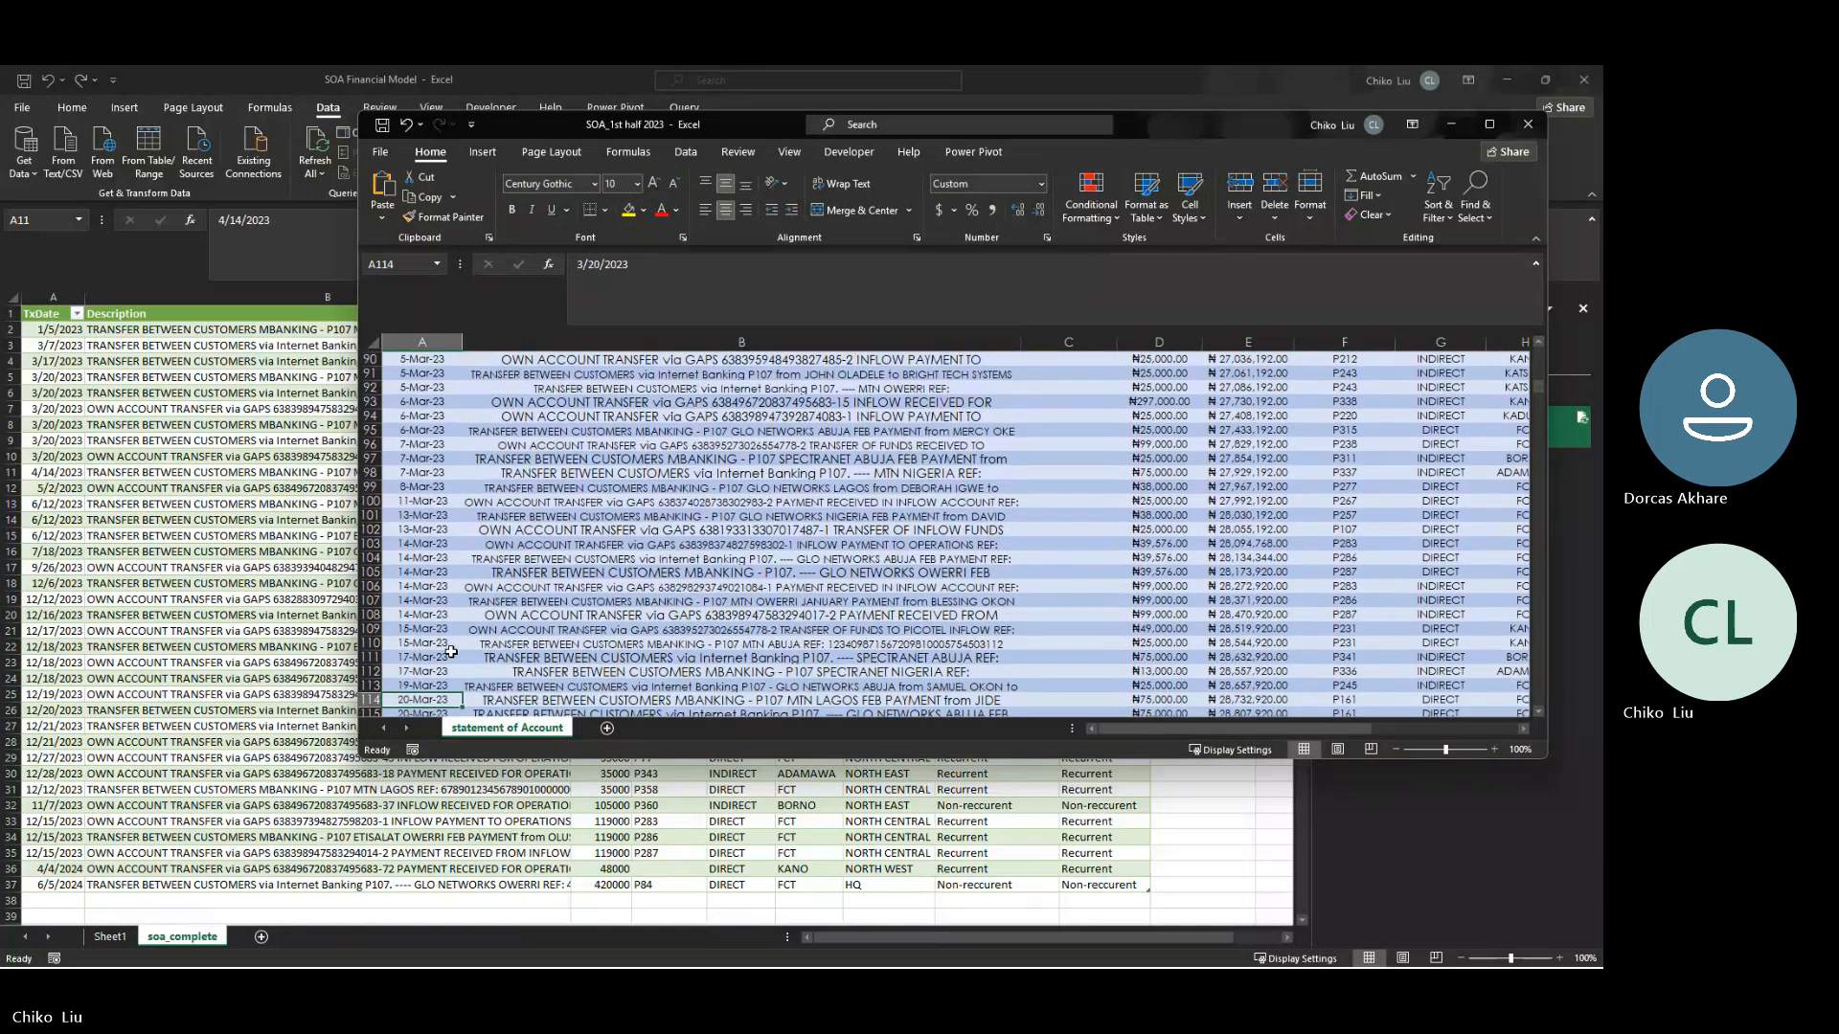
key("Down")
key("Down")
key("Down")
key("Down")
key("Down")
key("Down")
key("Down")
key("Down")
key("Down")
key("Down")
key("Down")
key("Down")
key("Down")
key("Down")
key("Down")
key("Down")
key("Down")
key("Down")
key("Down")
key("Down")
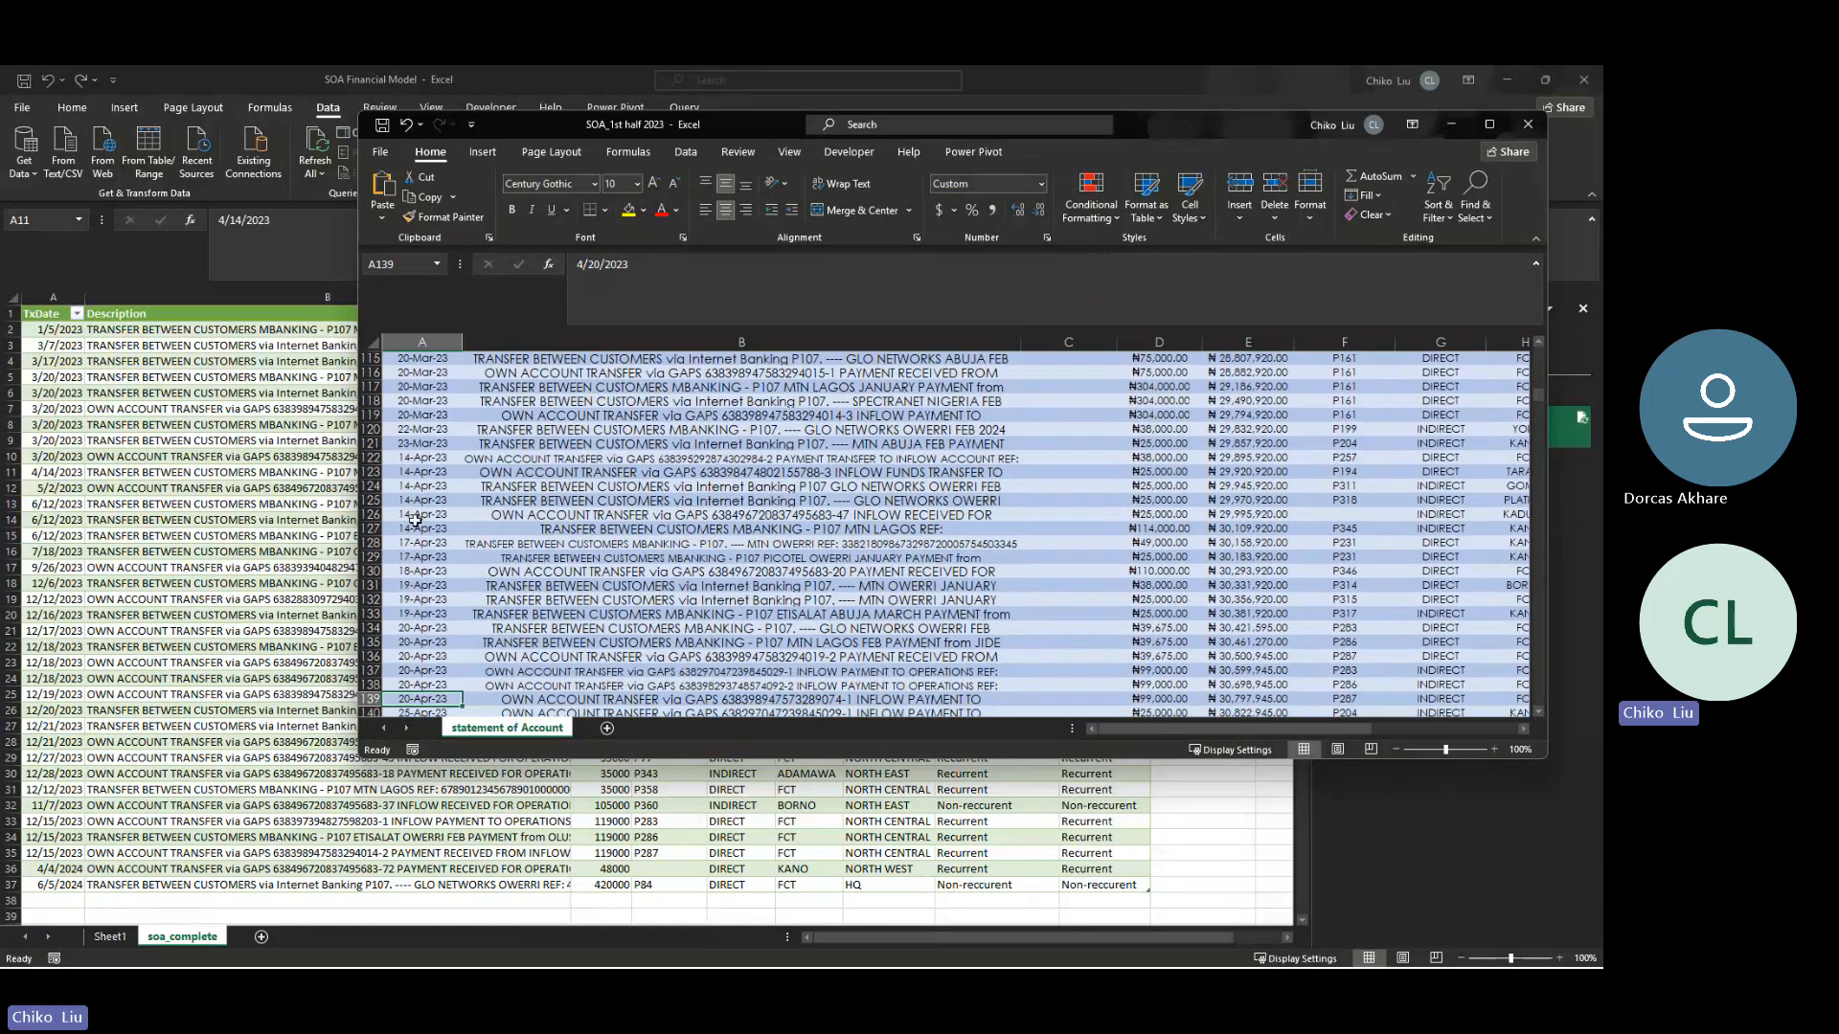
left_click(412, 458)
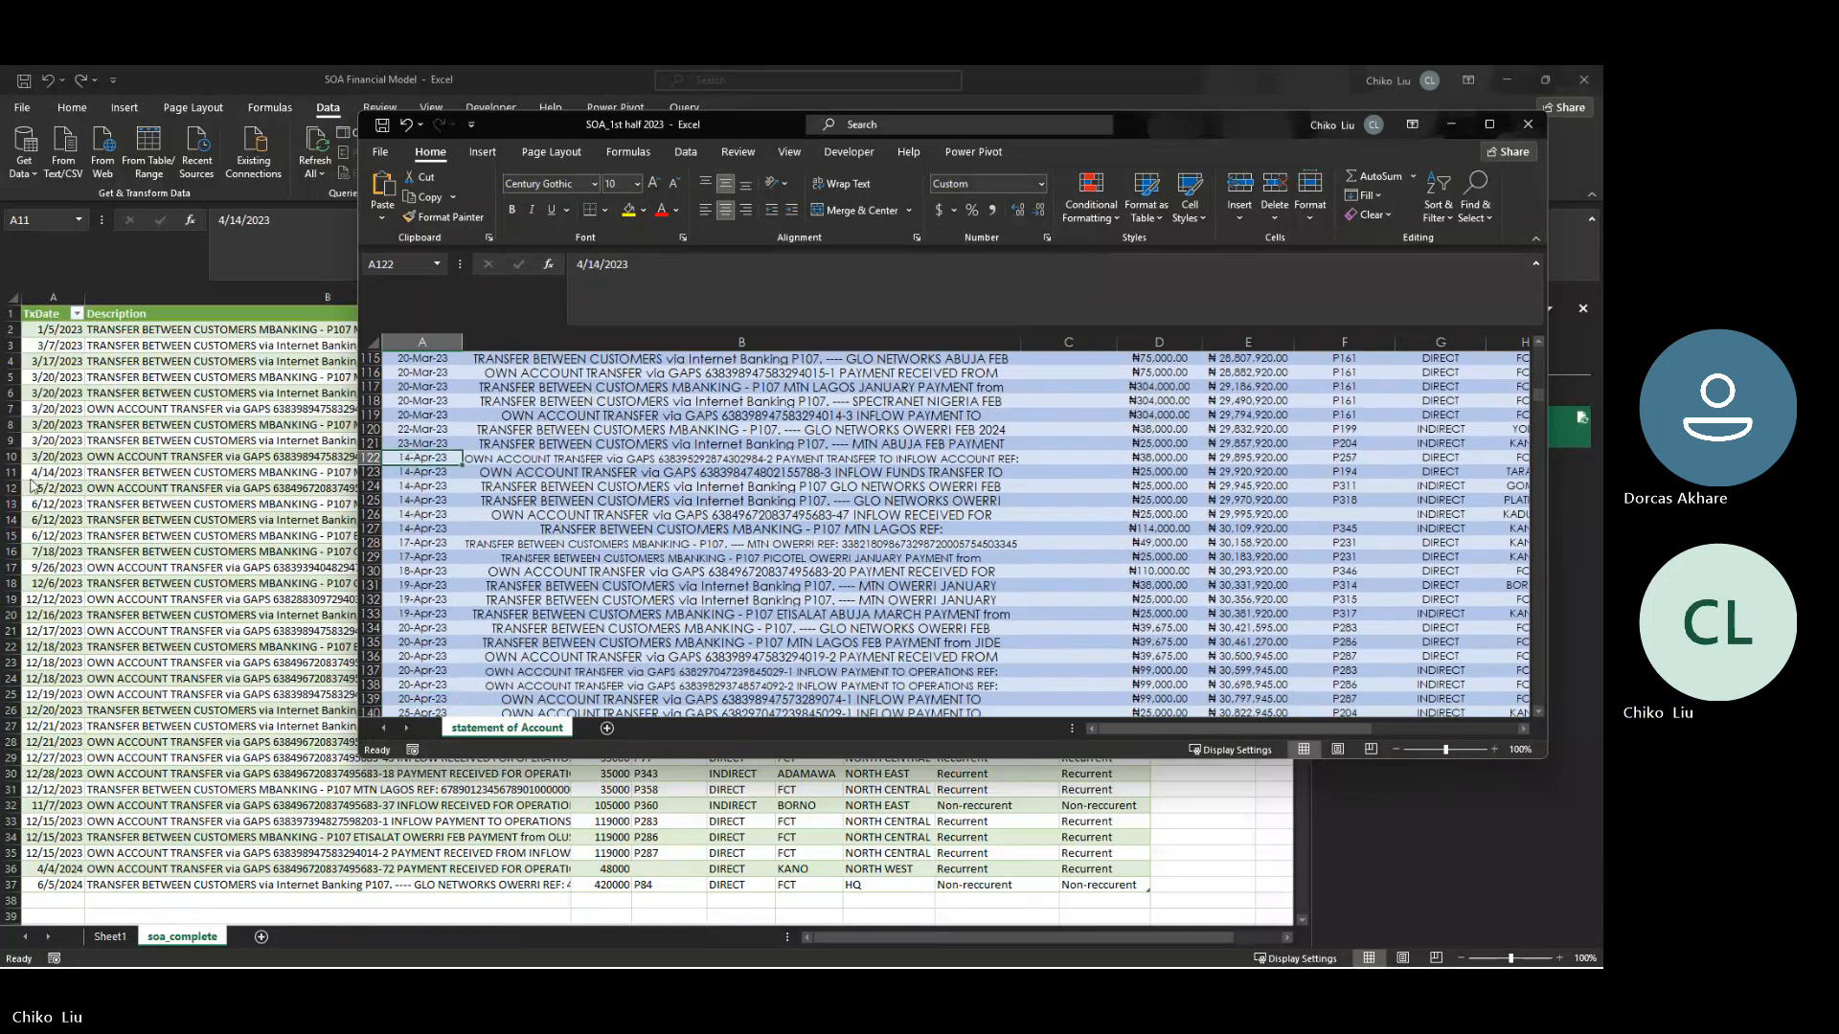
- Check the account ID in row 11 of soa_complete and match it to the 14-Apr-23 transaction in SOA_1st half 2023
left_click(151, 476)
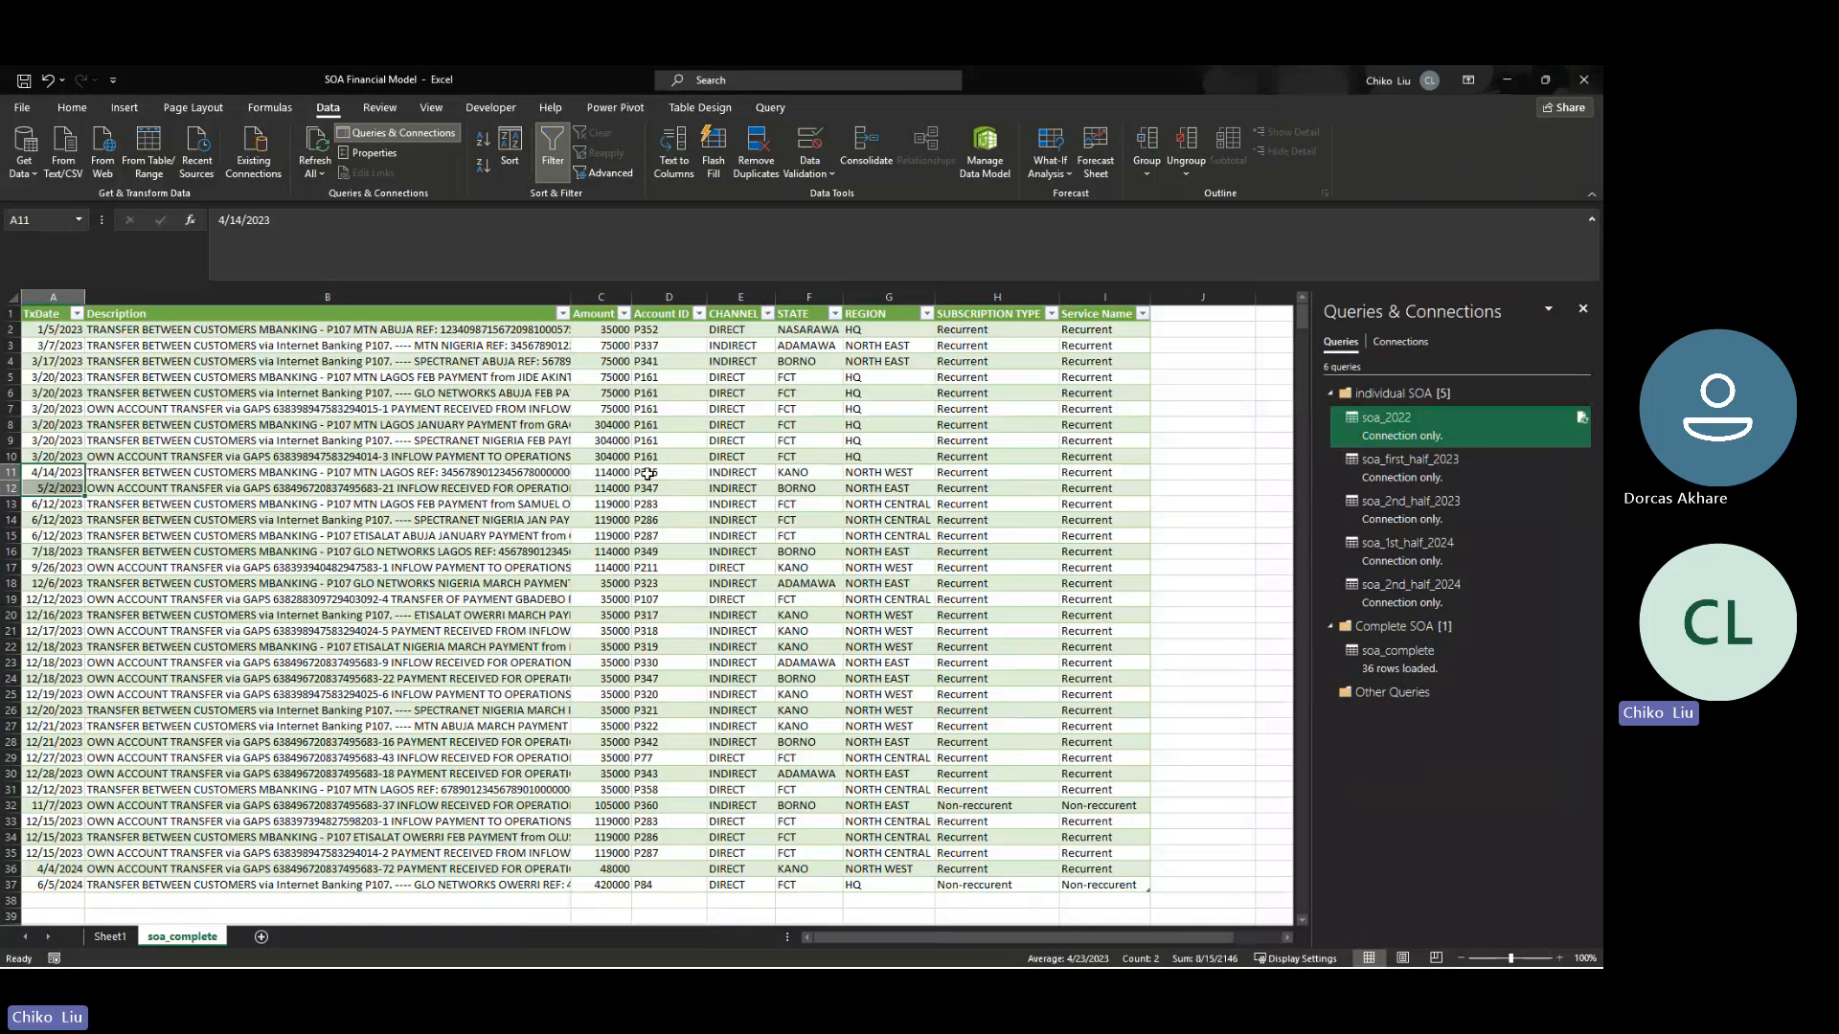
left_click(652, 473)
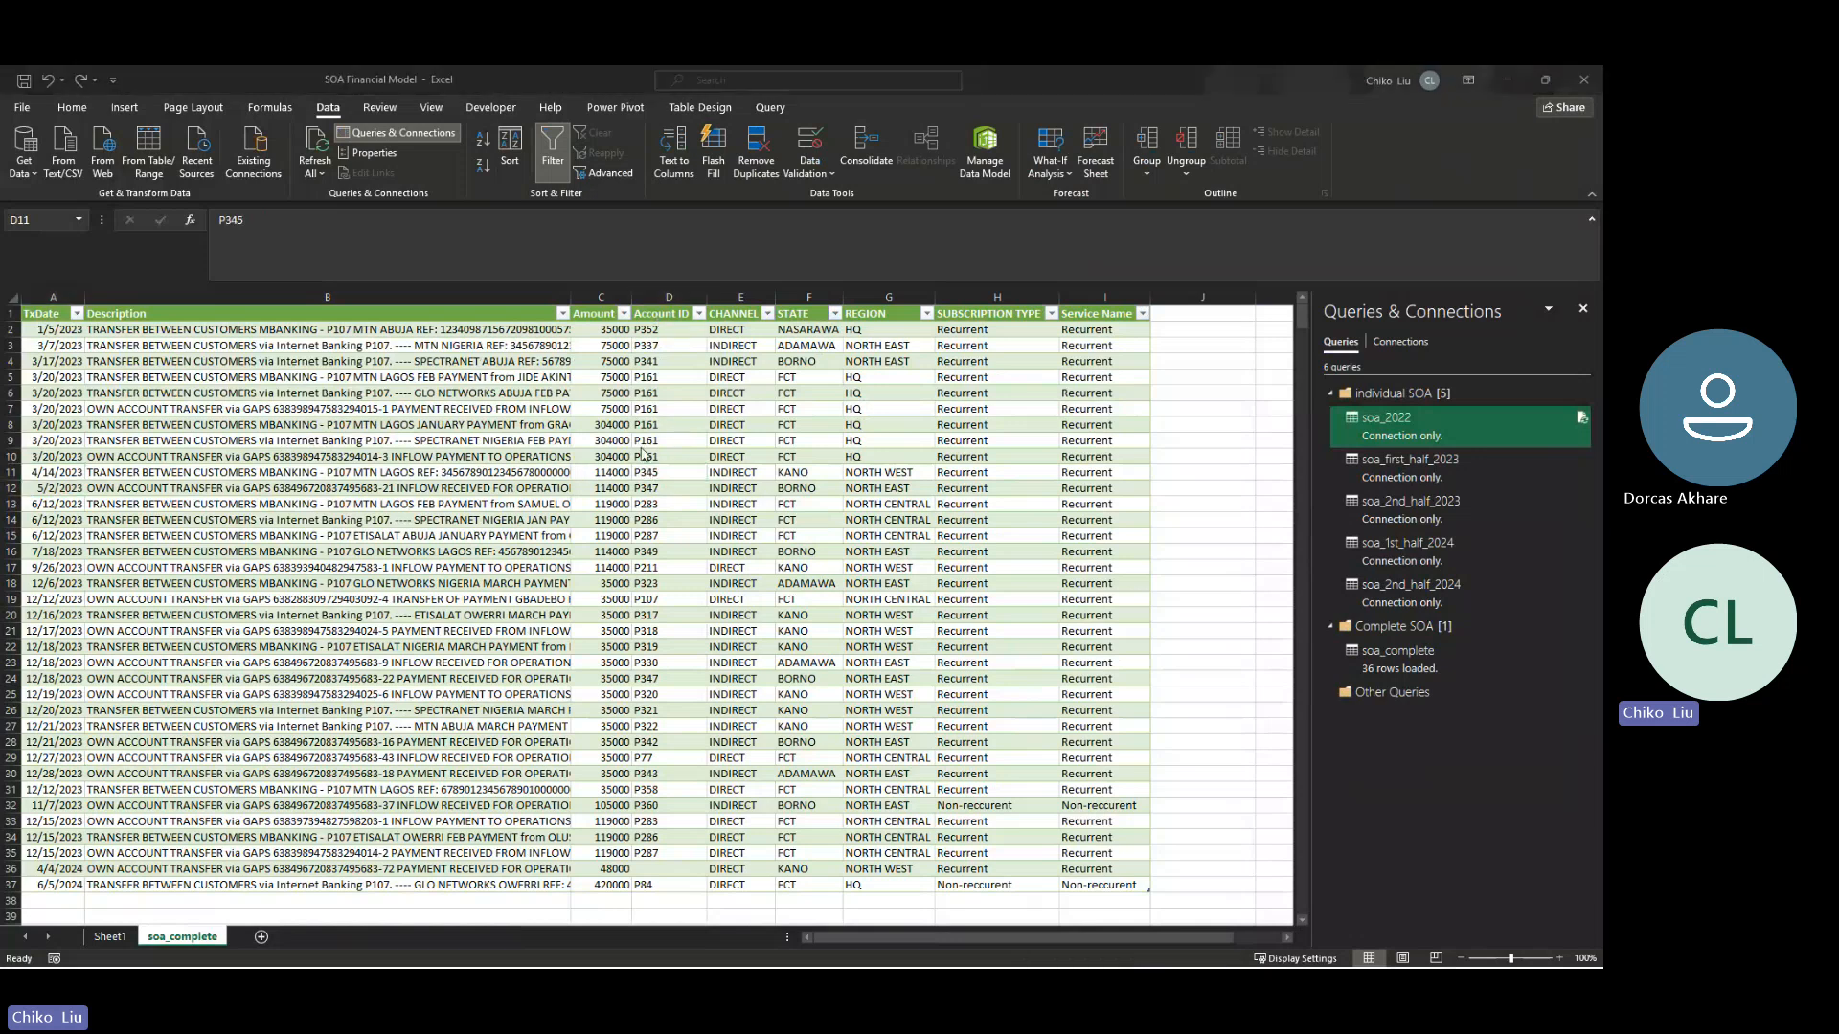
key("alt+Tab")
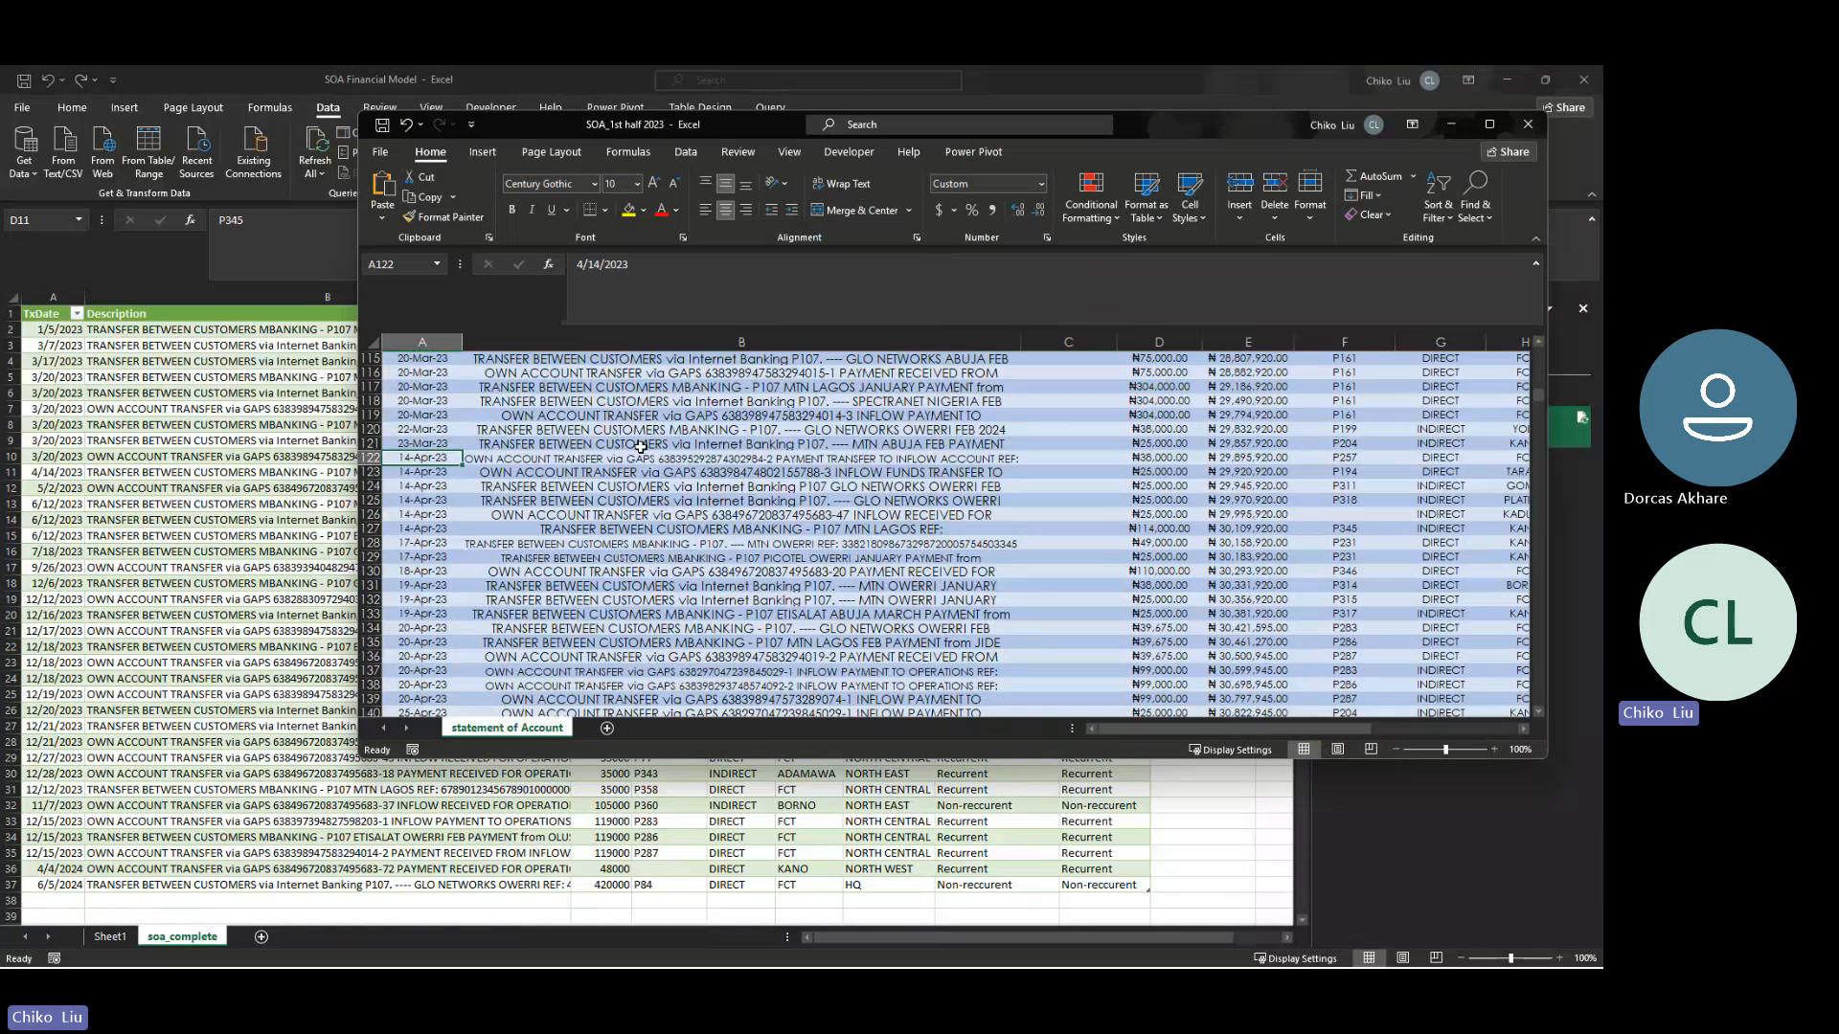
left_click(1348, 530)
key("Left")
key("Left")
key("Left")
key("Left")
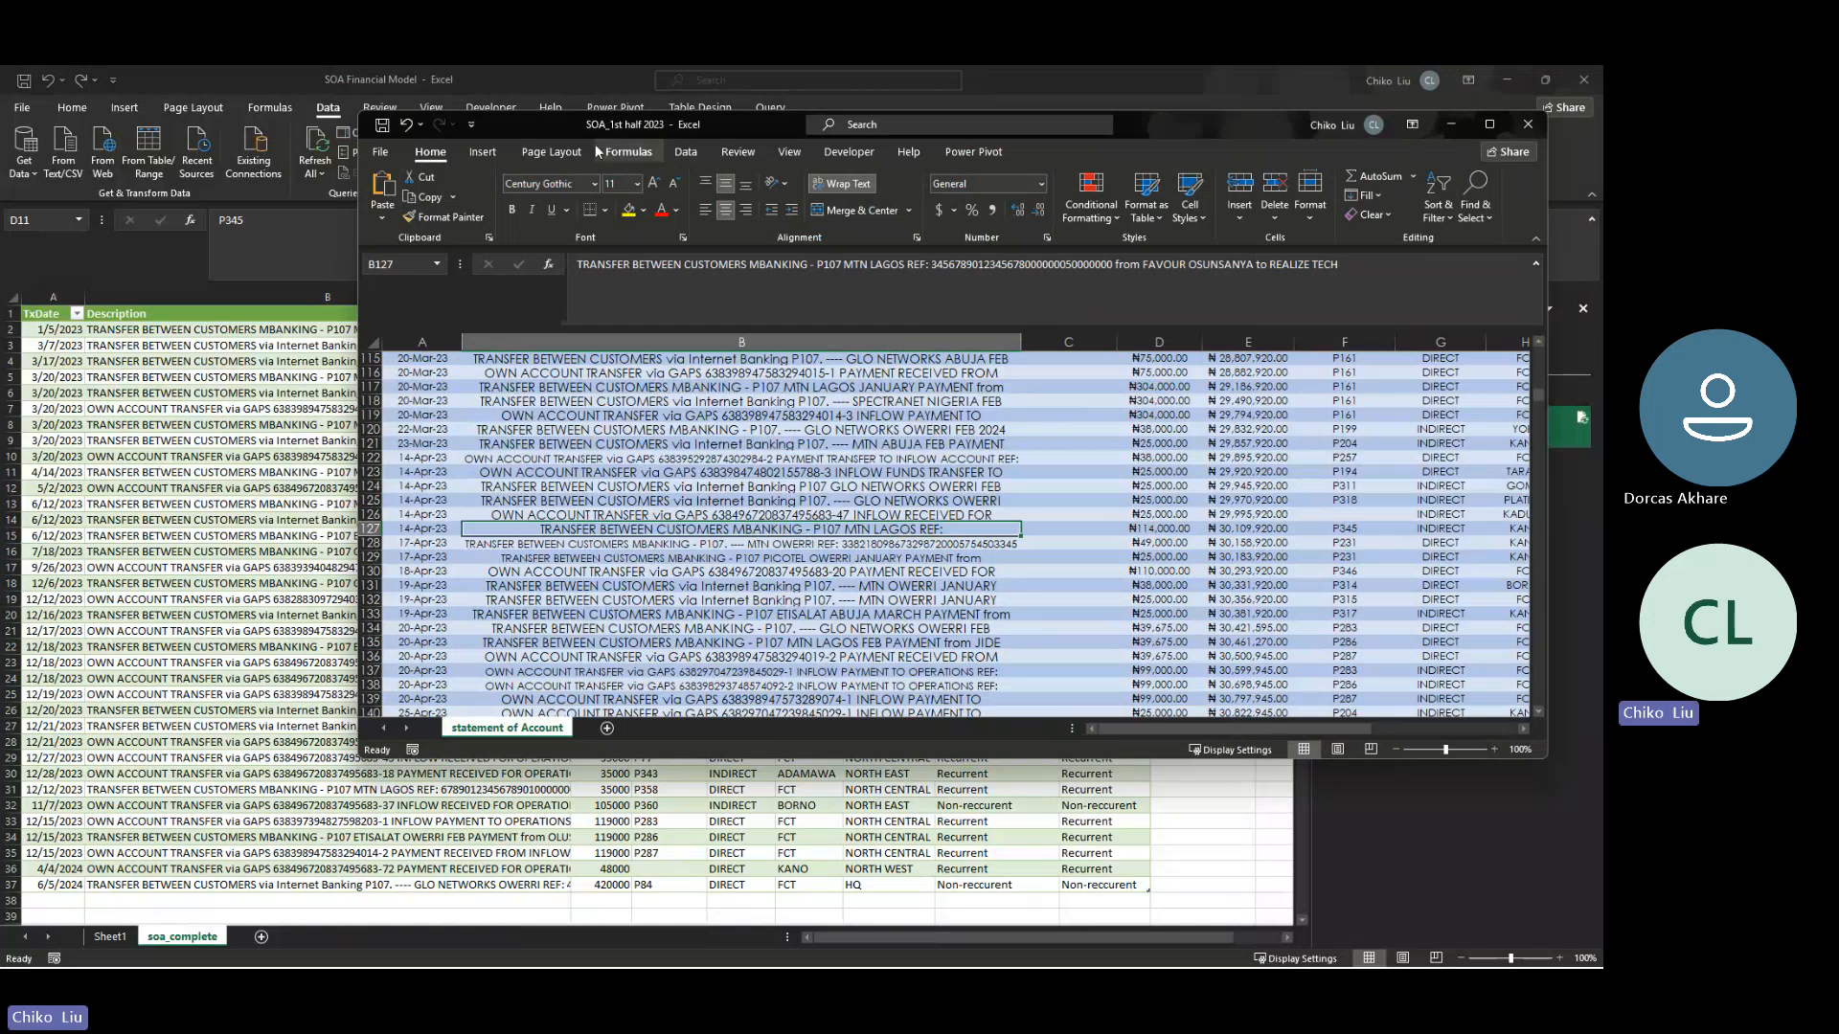
- Set the subscription type of the ₦114,000 transaction dated 14-Apr-23 in SOA_1st half 2023 to Non-reccurent
left_click_drag(579, 136, 717, 125)
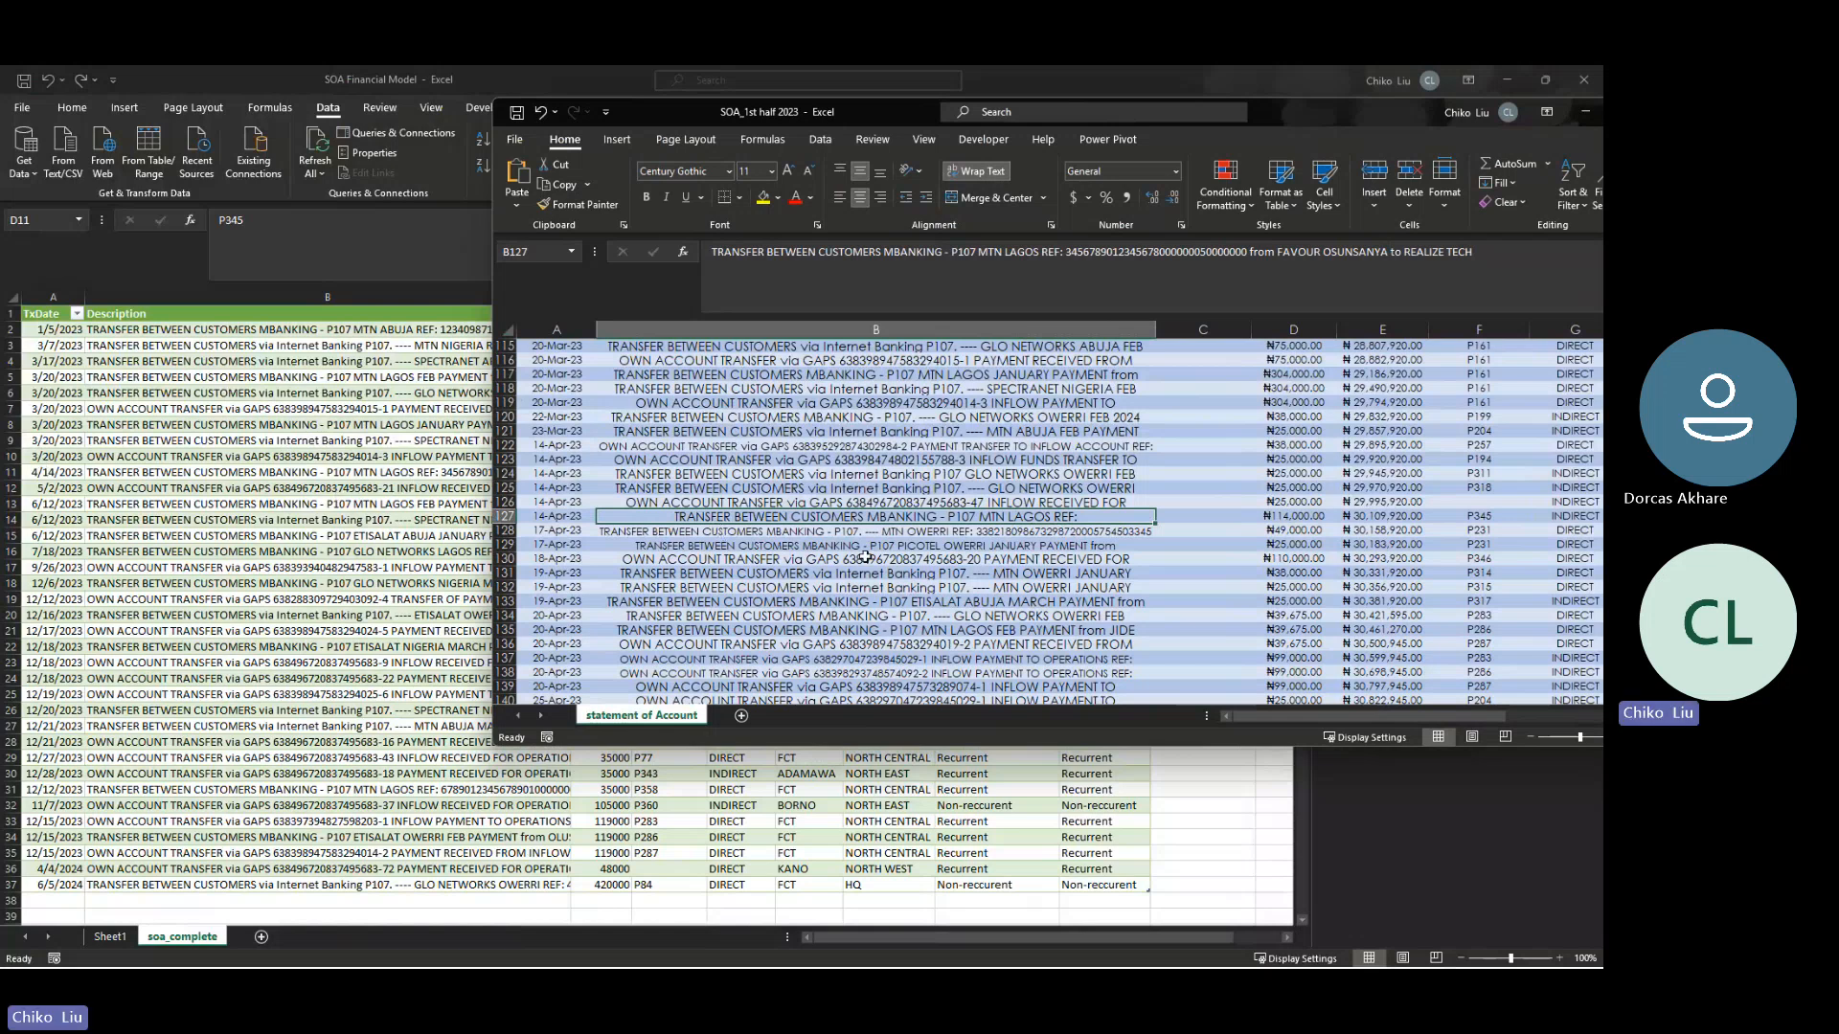
key("Right")
key("Right")
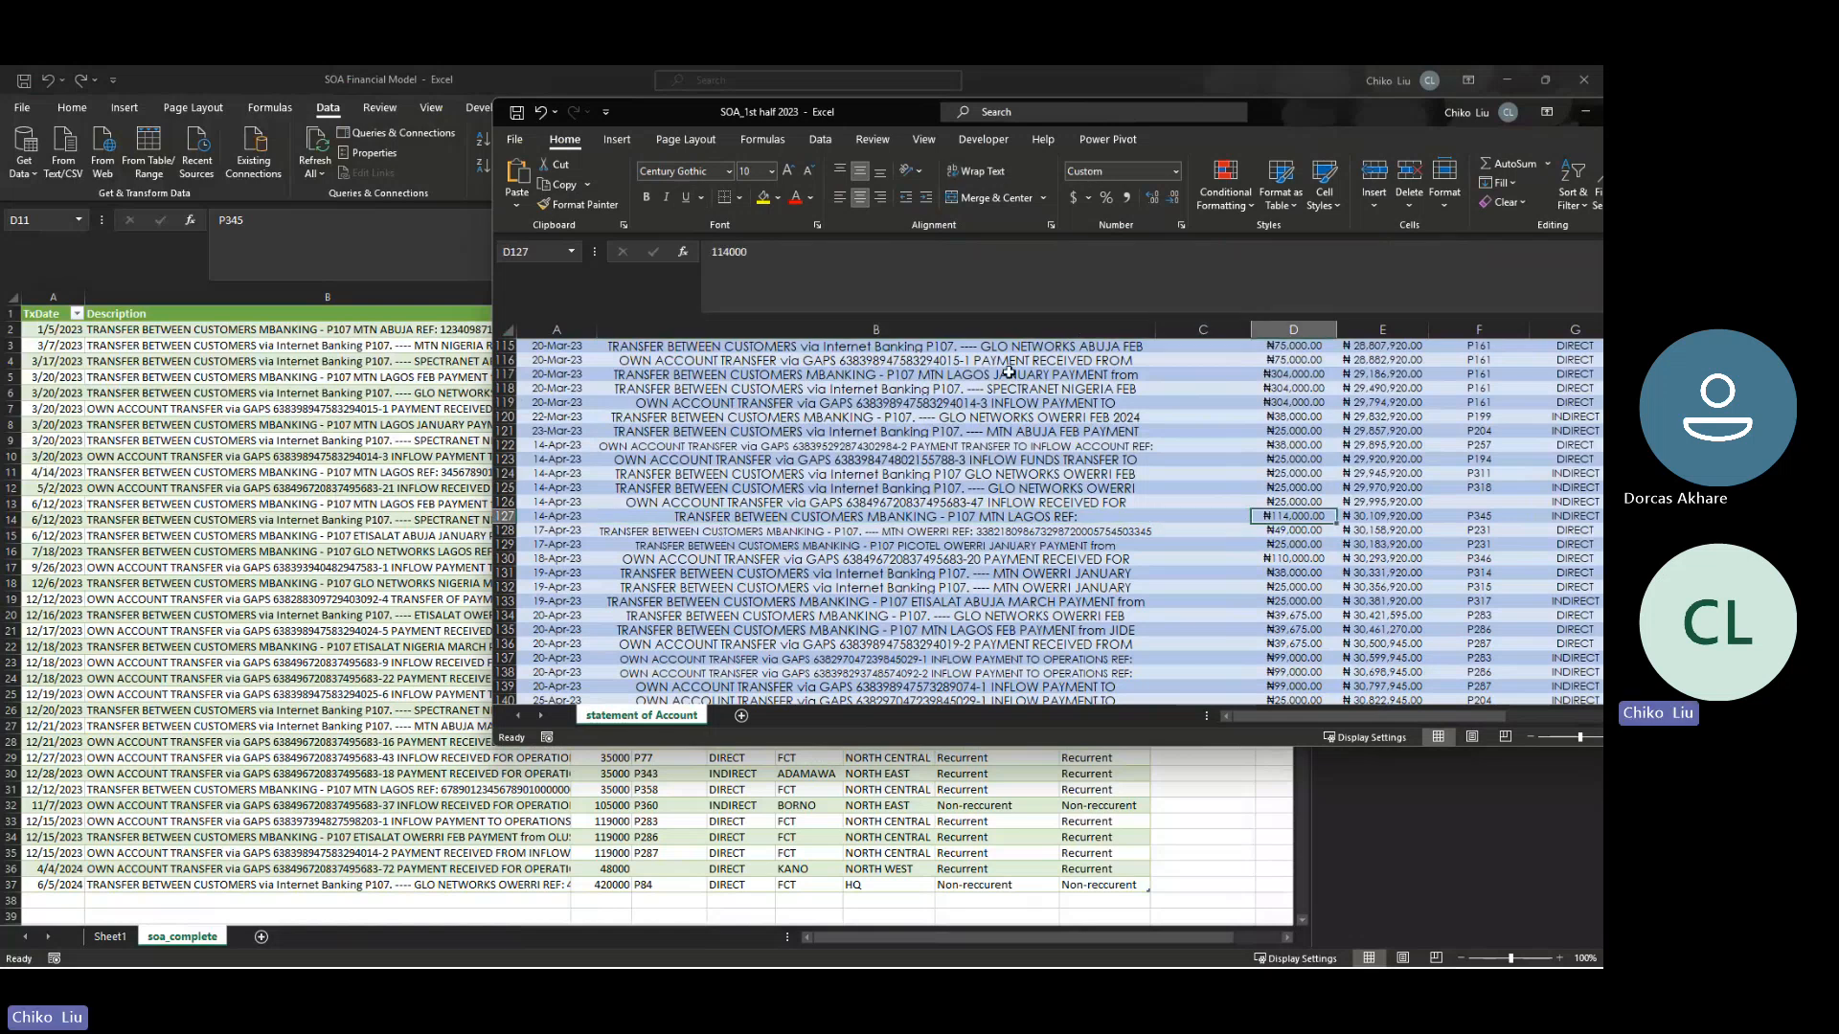
key("Right")
key("Right")
key("Right")
key("Right")
key("Right")
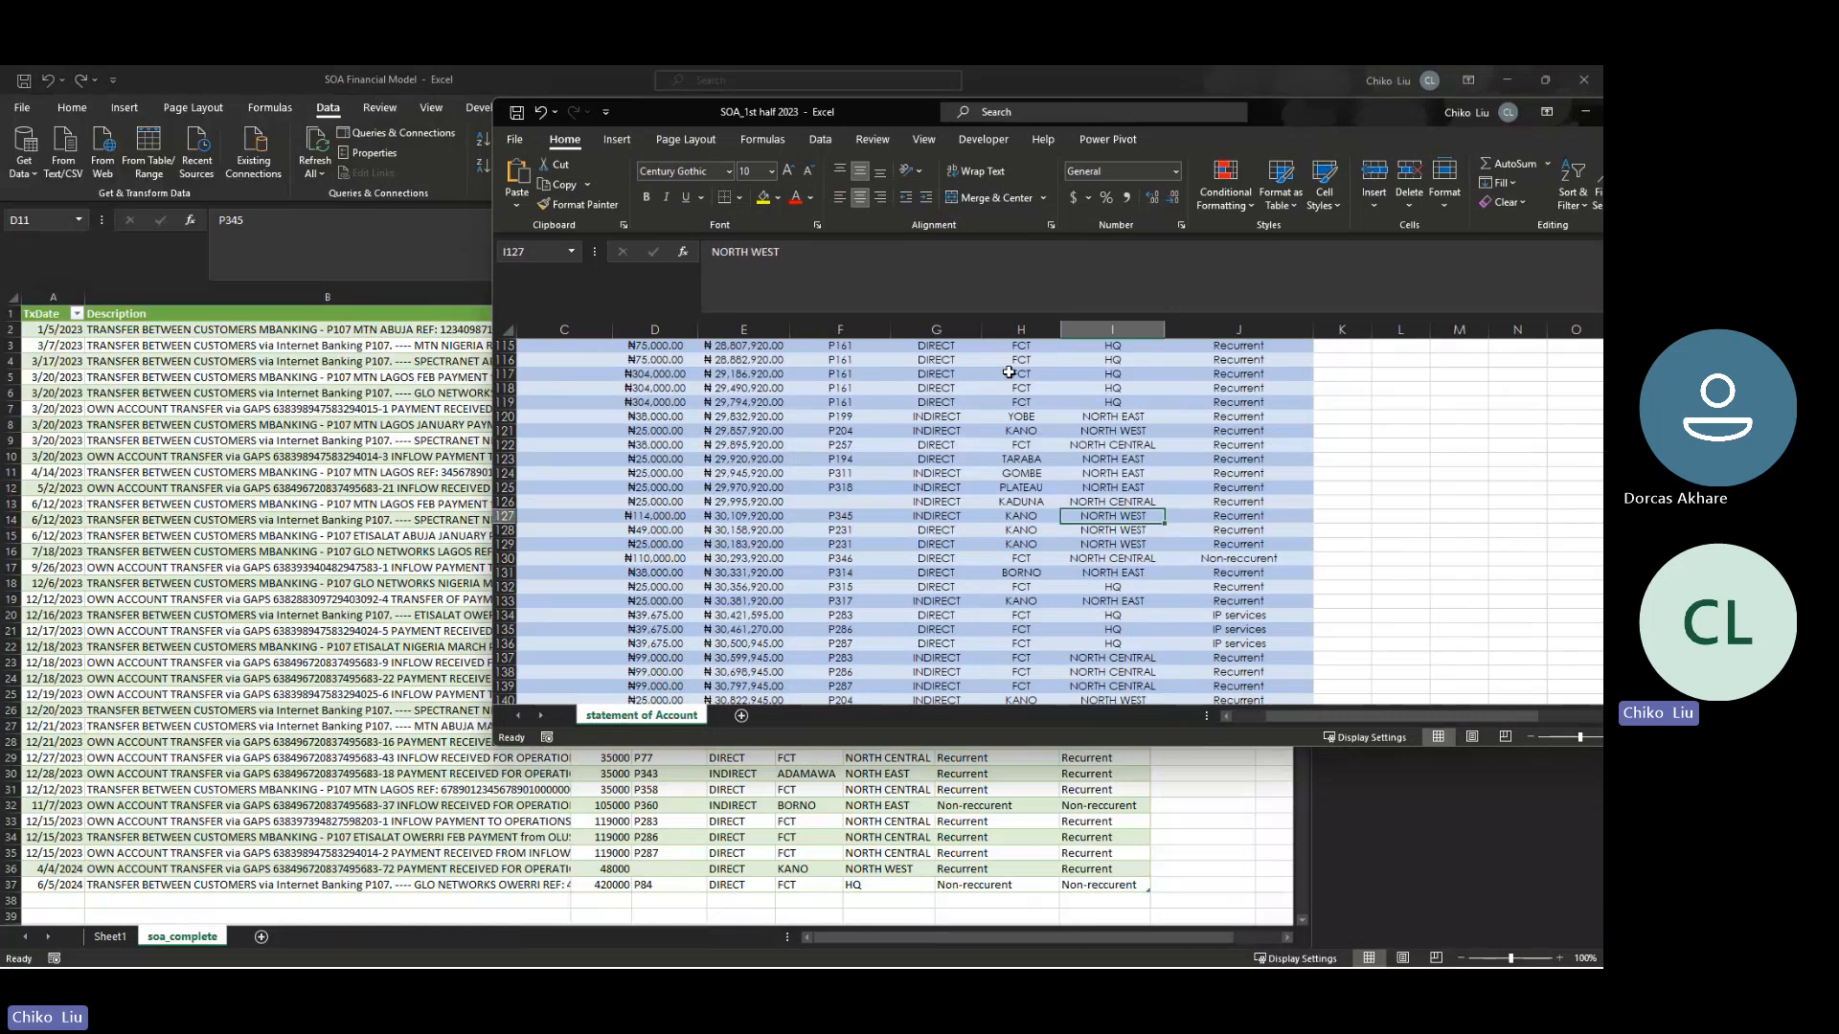
key("Right")
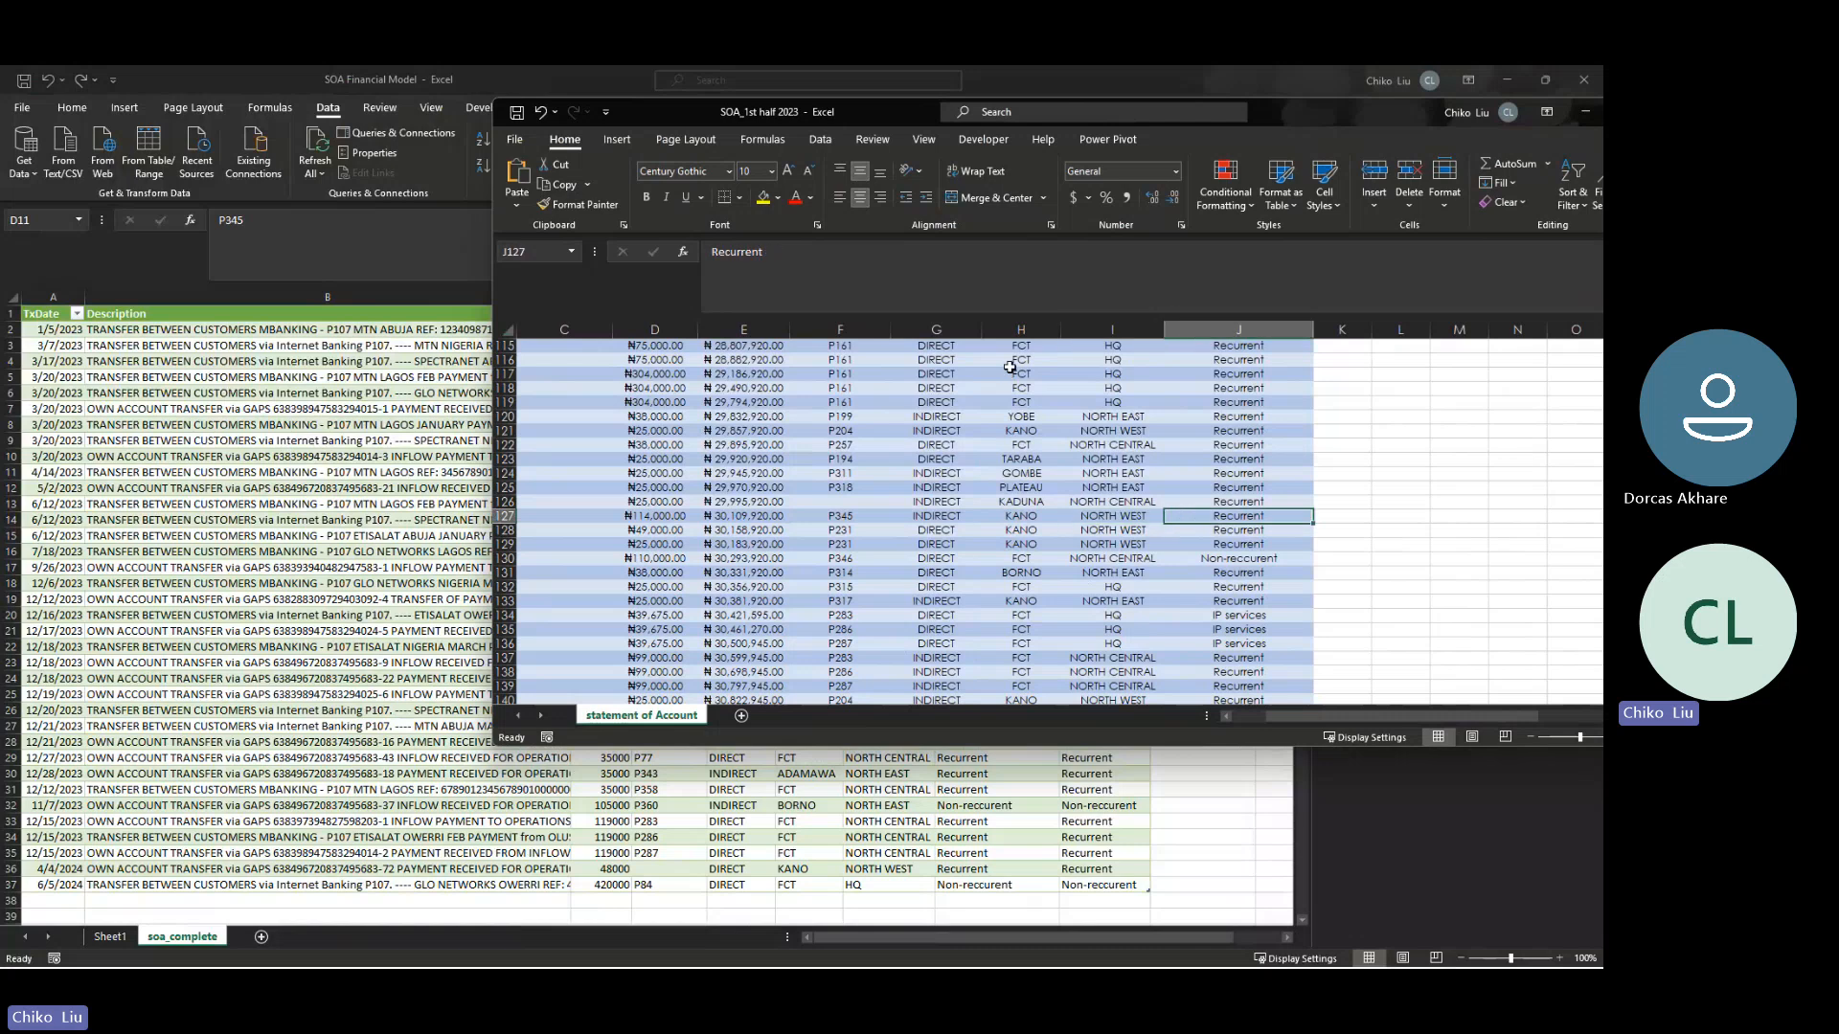
type("N")
key("ctrl+Return")
- Find the ₦114,000 transaction dated 2-May-23 and set its subscription type to Non-reccurent
key("Left")
key("Left")
key("Left")
key("Left")
key("Left")
key("Left")
key("Left")
key("Left")
key("Left")
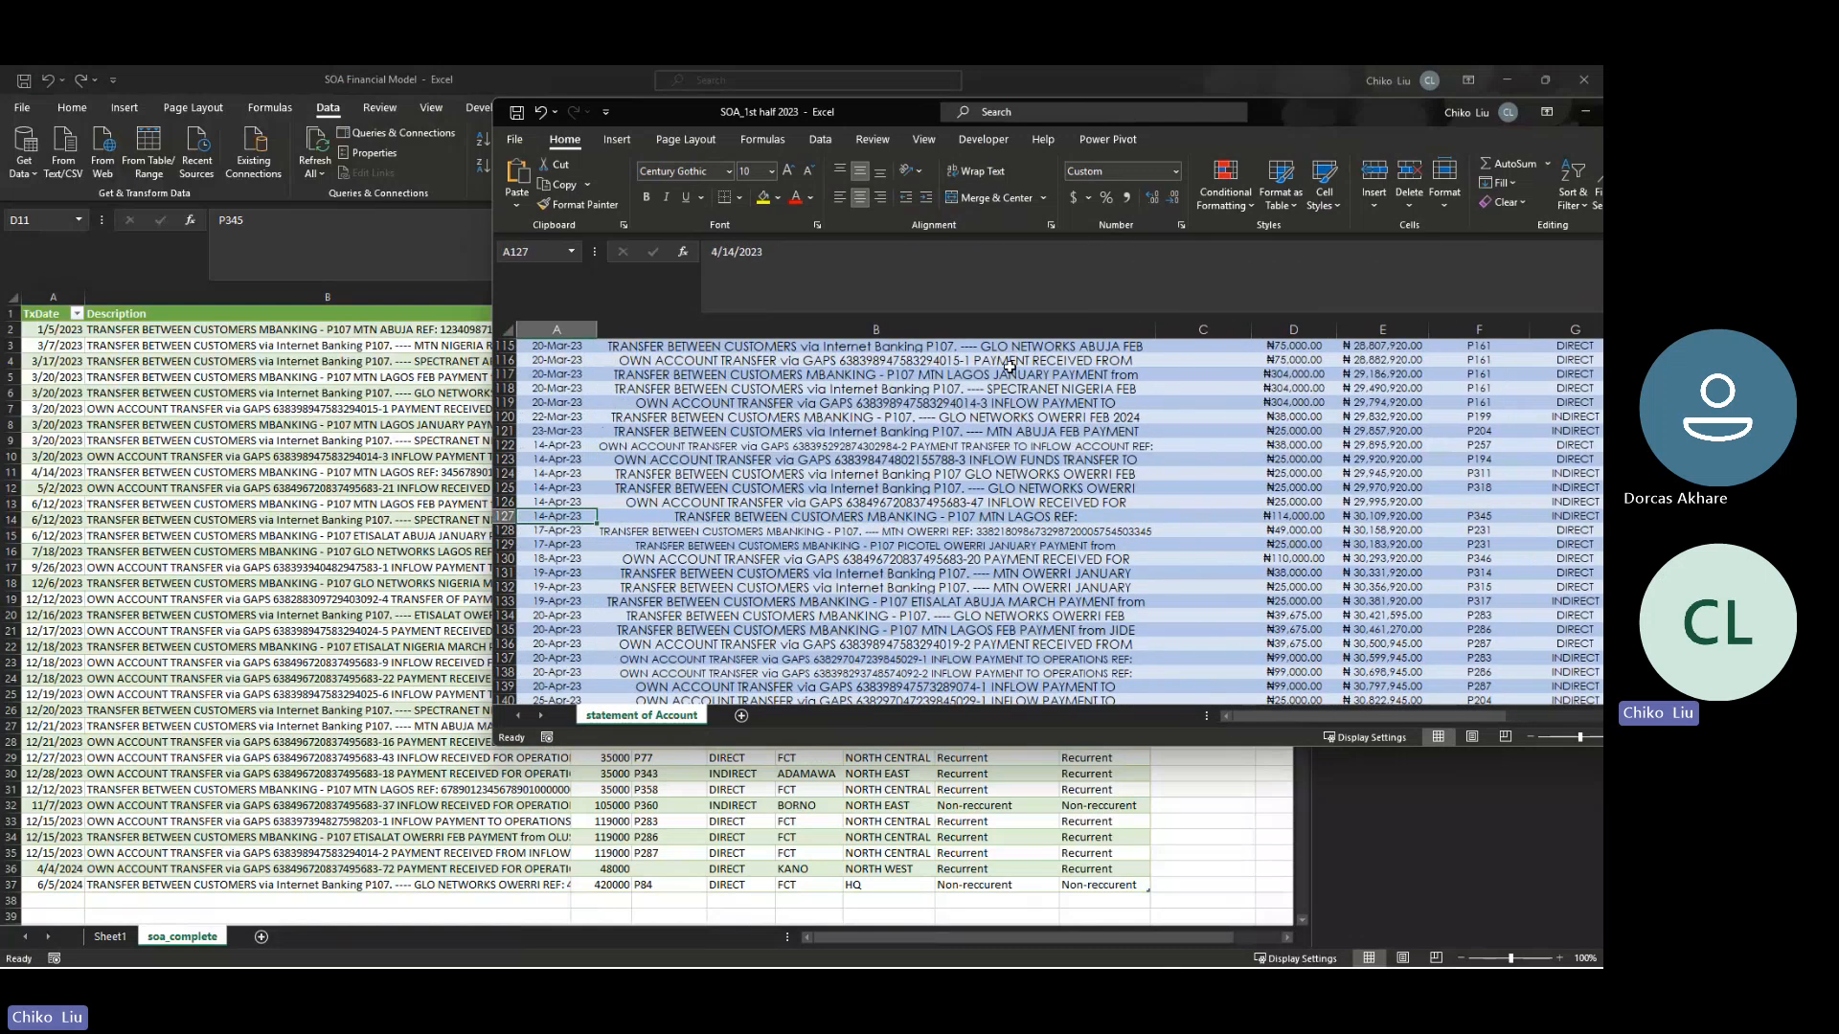
key("Down")
key("Down")
key("Down")
key("Down")
key("Down")
key("Down")
key("Down")
key("Down")
key("Down")
key("Down")
key("Down")
key("Down")
key("Down")
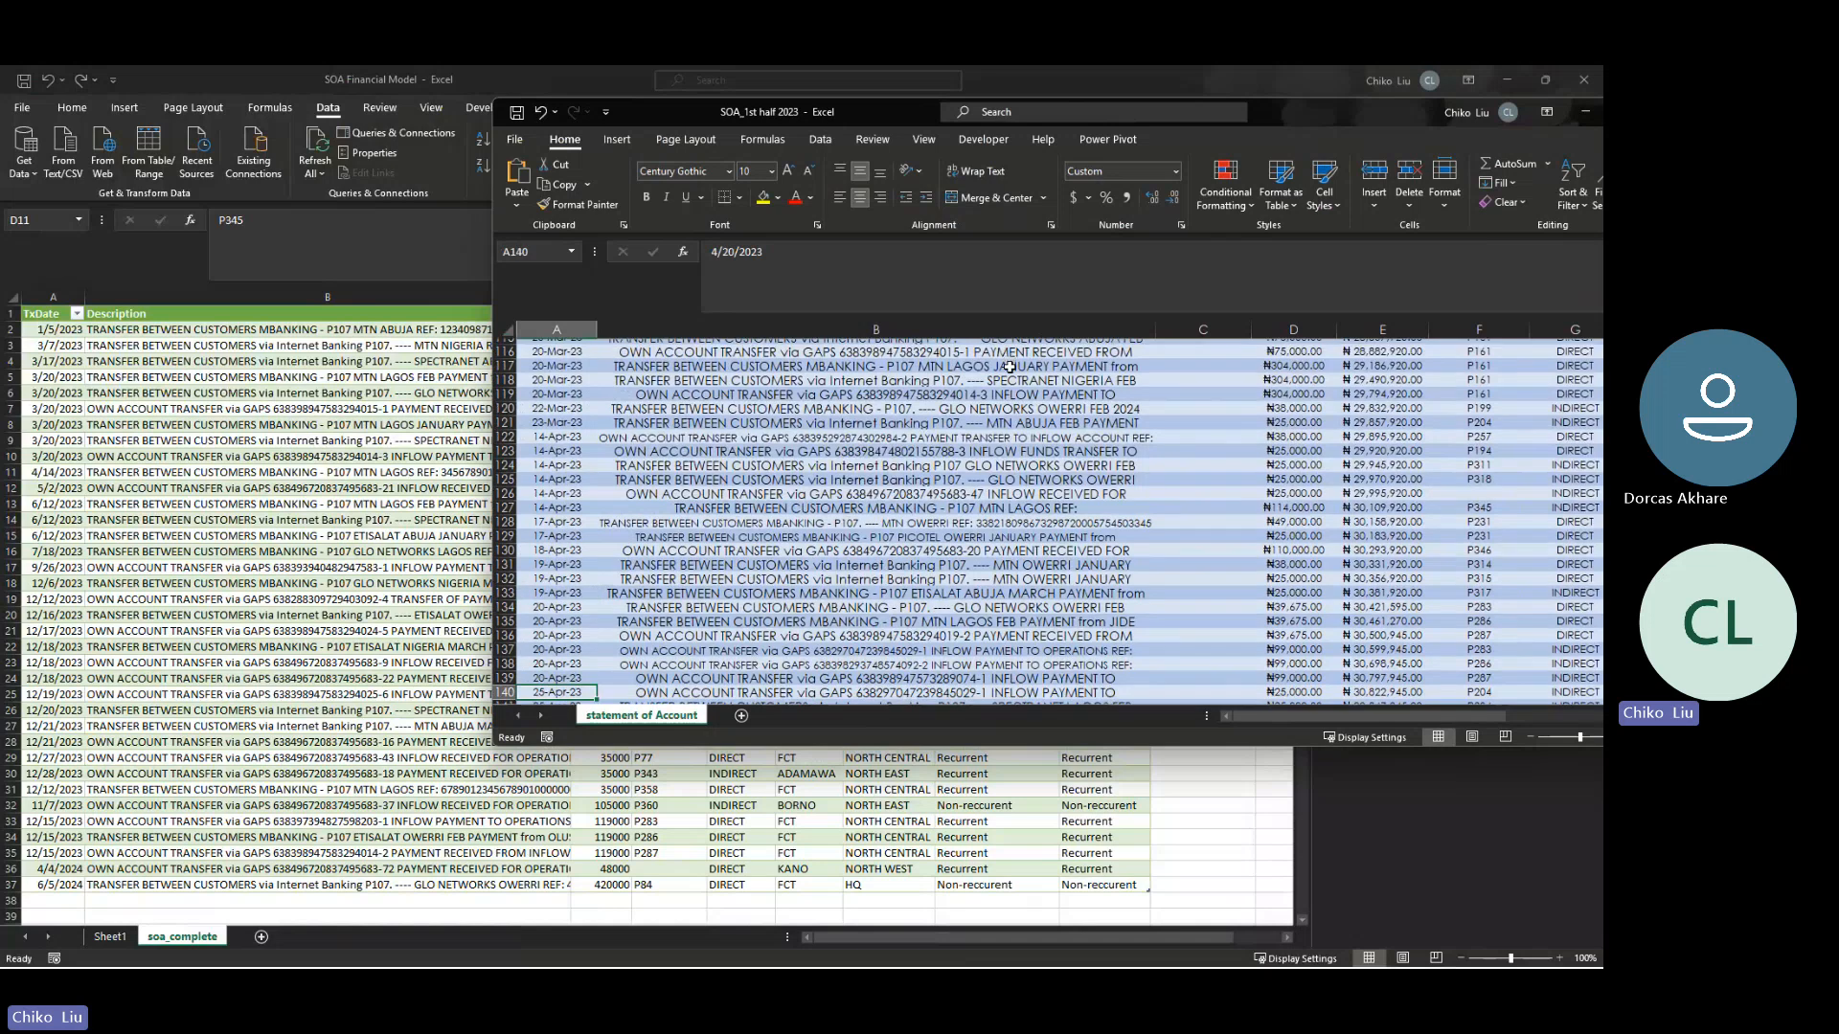
key("Down")
key("Down")
key("Down")
key("Down")
key("Down")
key("Down")
key("Down")
key("Down")
key("Down")
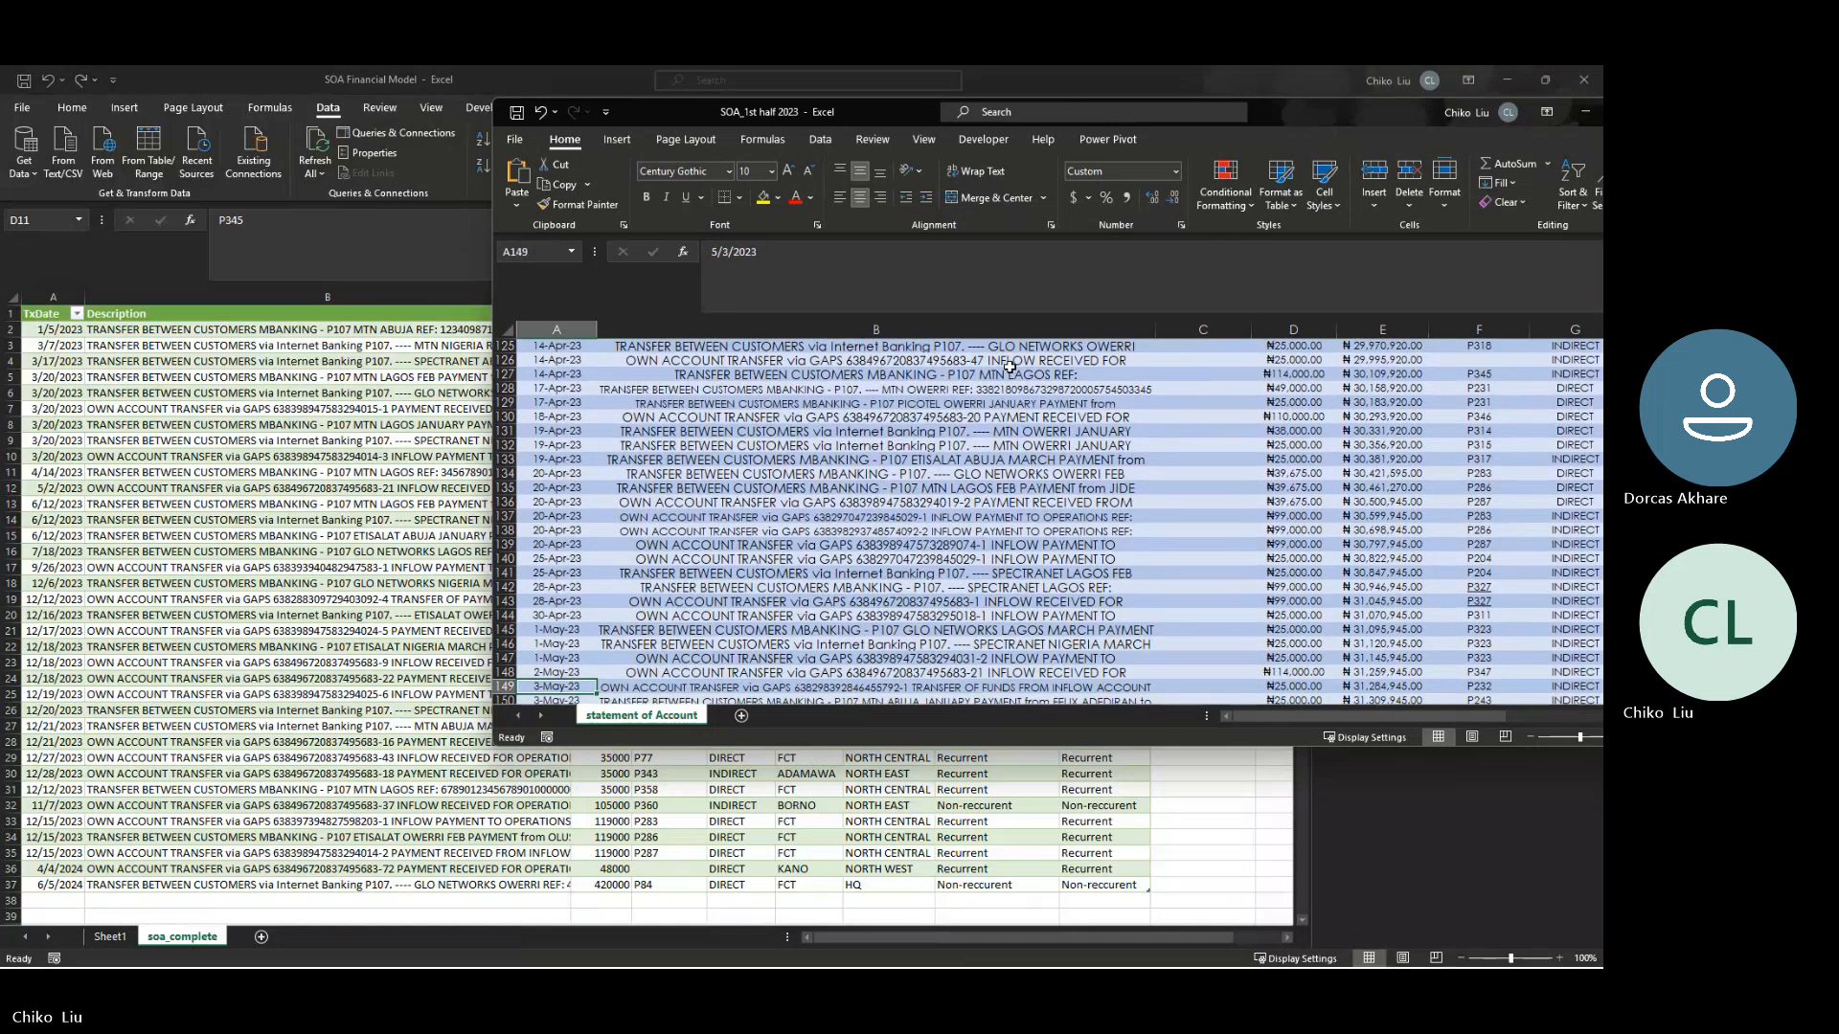
key("Up")
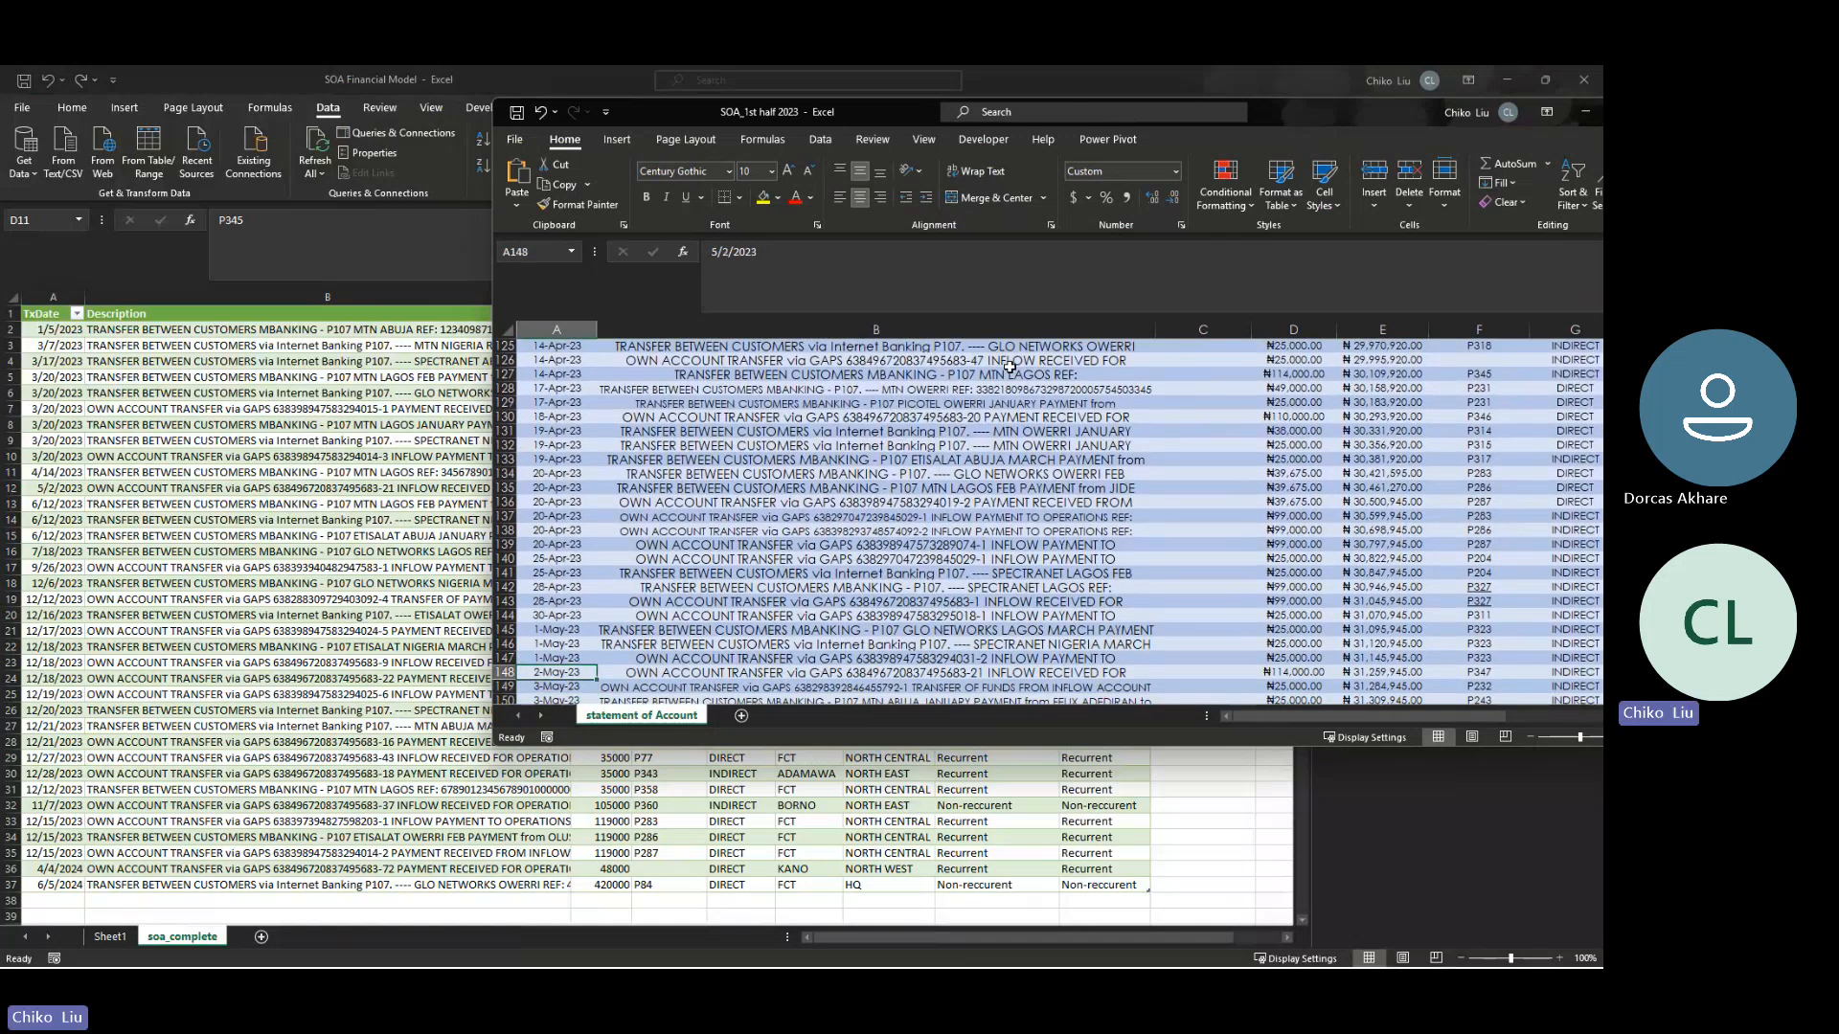
key("Right")
key("Right")
key("Right")
key("Right")
key("Right")
key("Right")
key("Right")
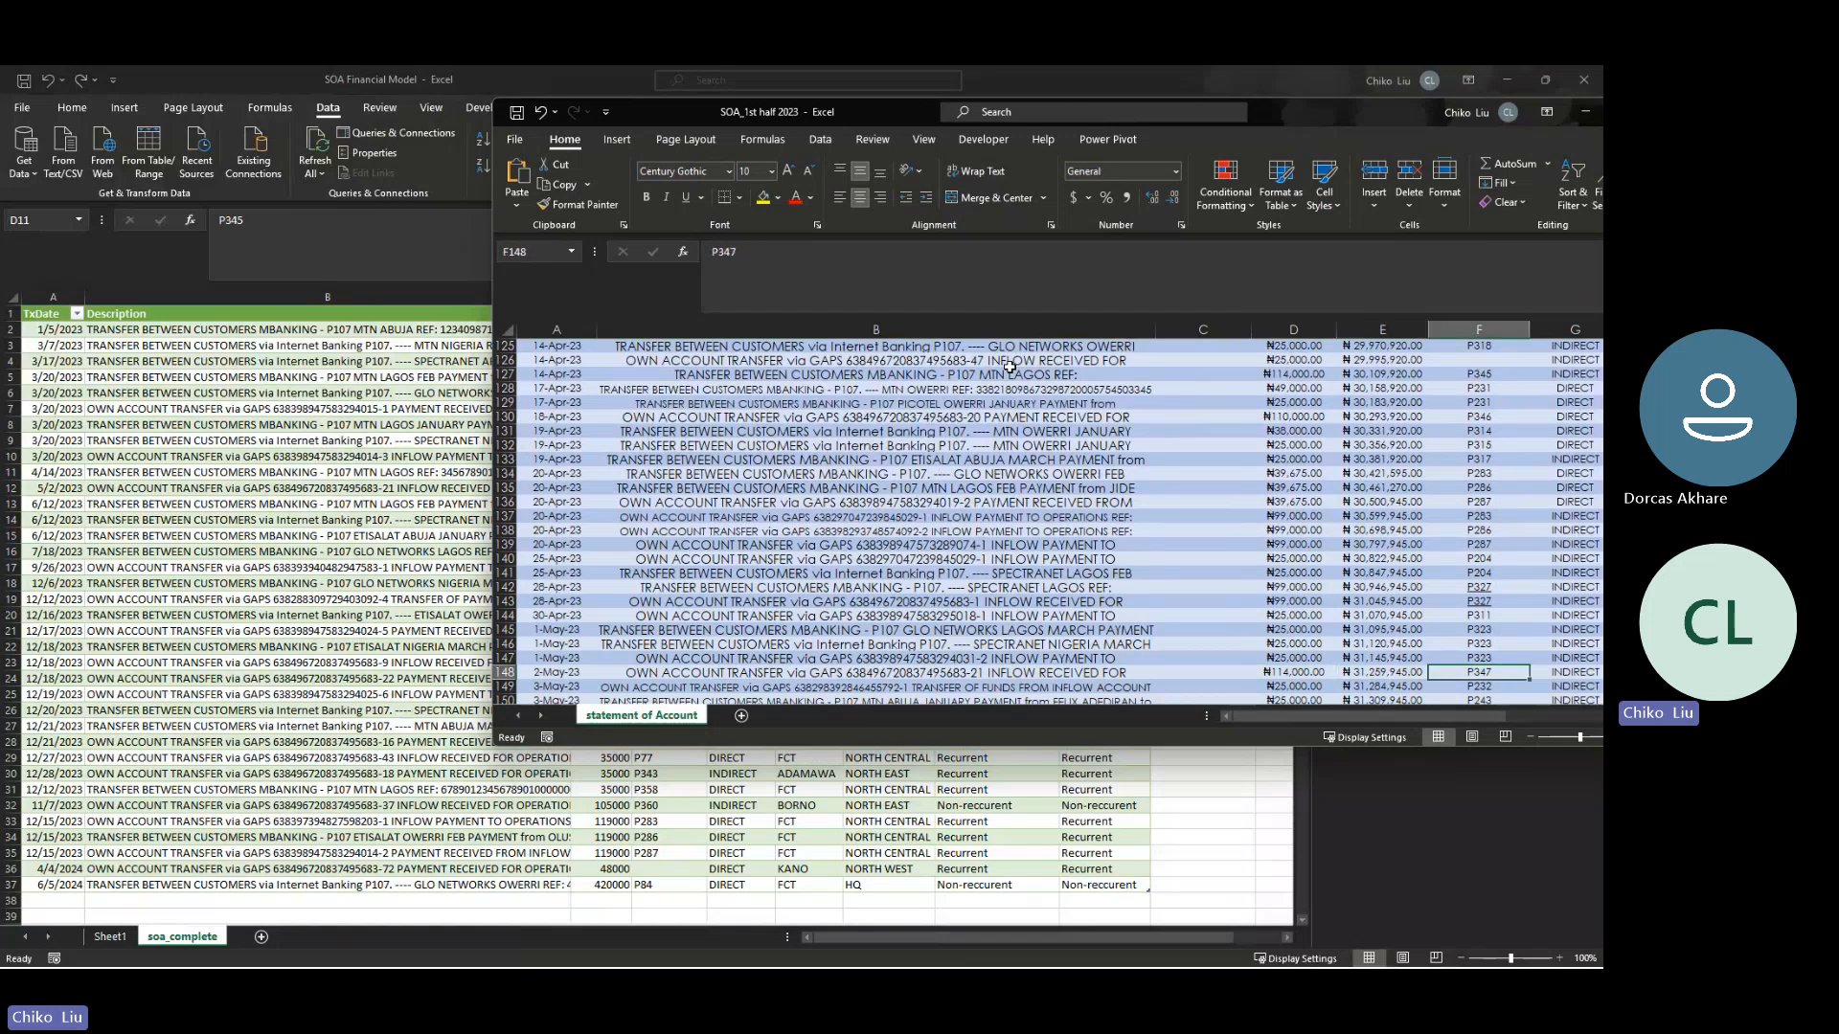
key("Right")
key("Right")
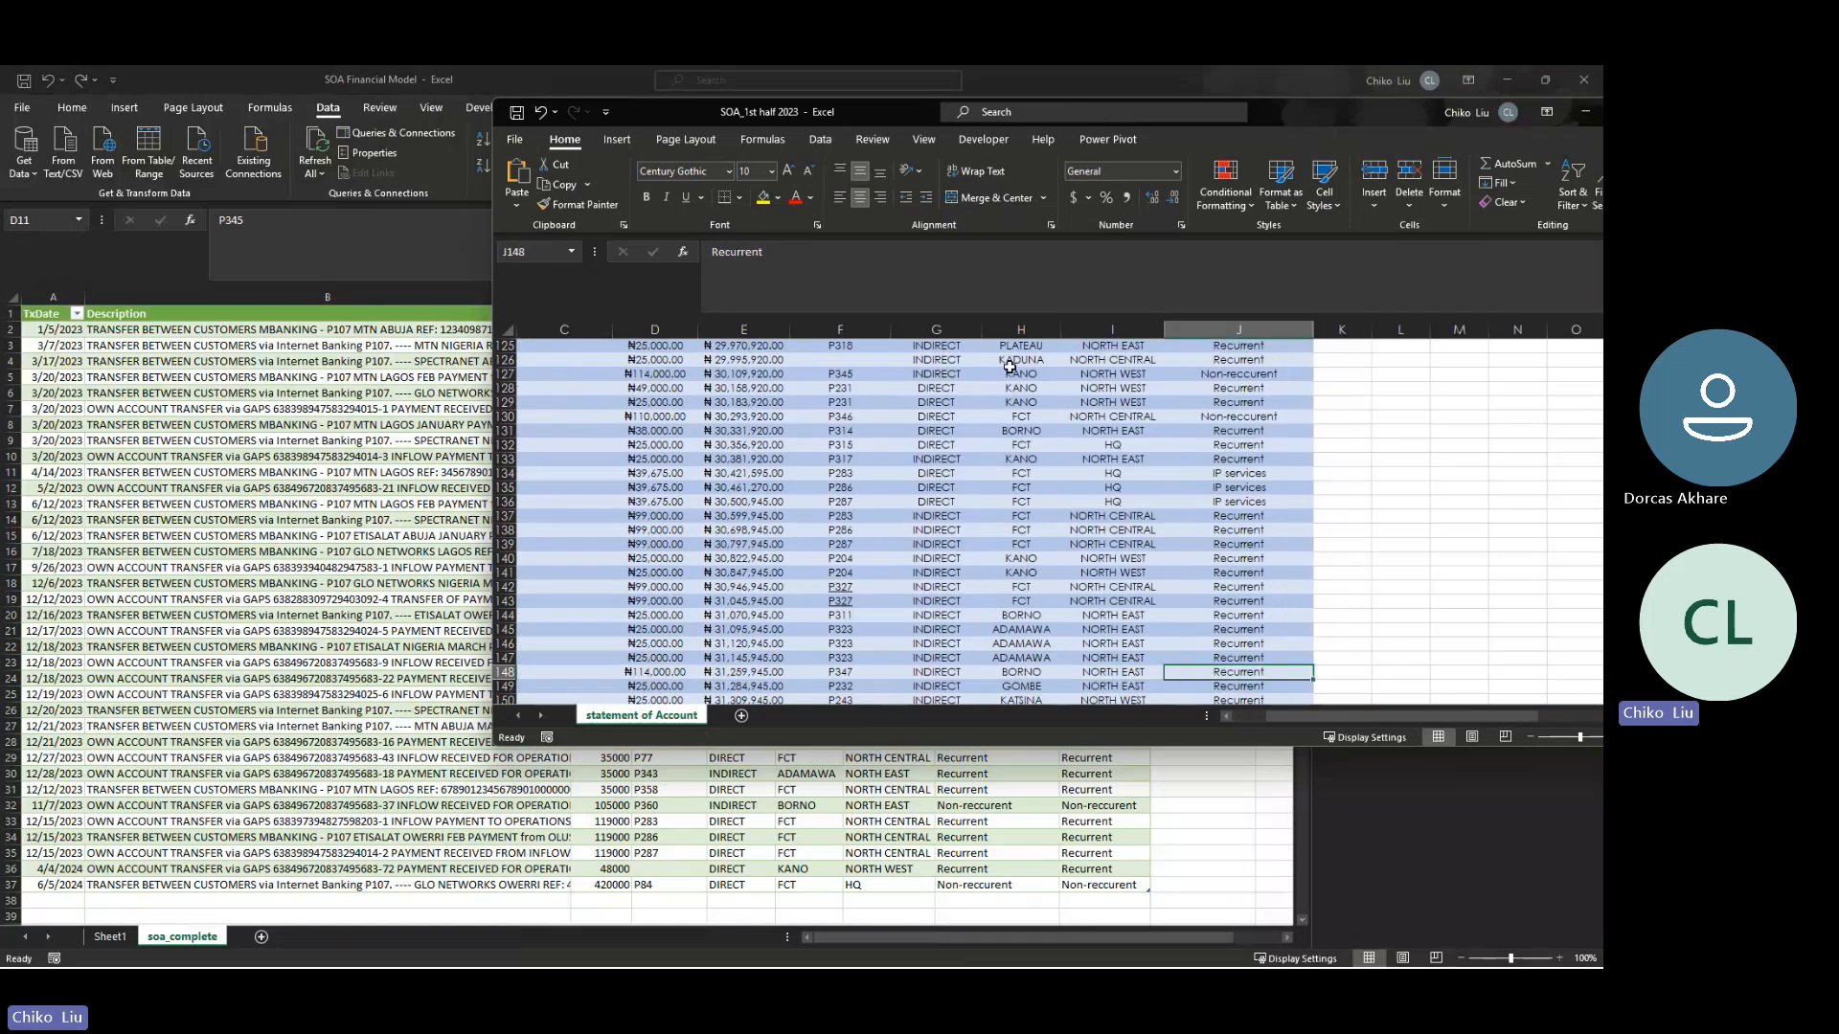
type("Non-recc")
key("Right")
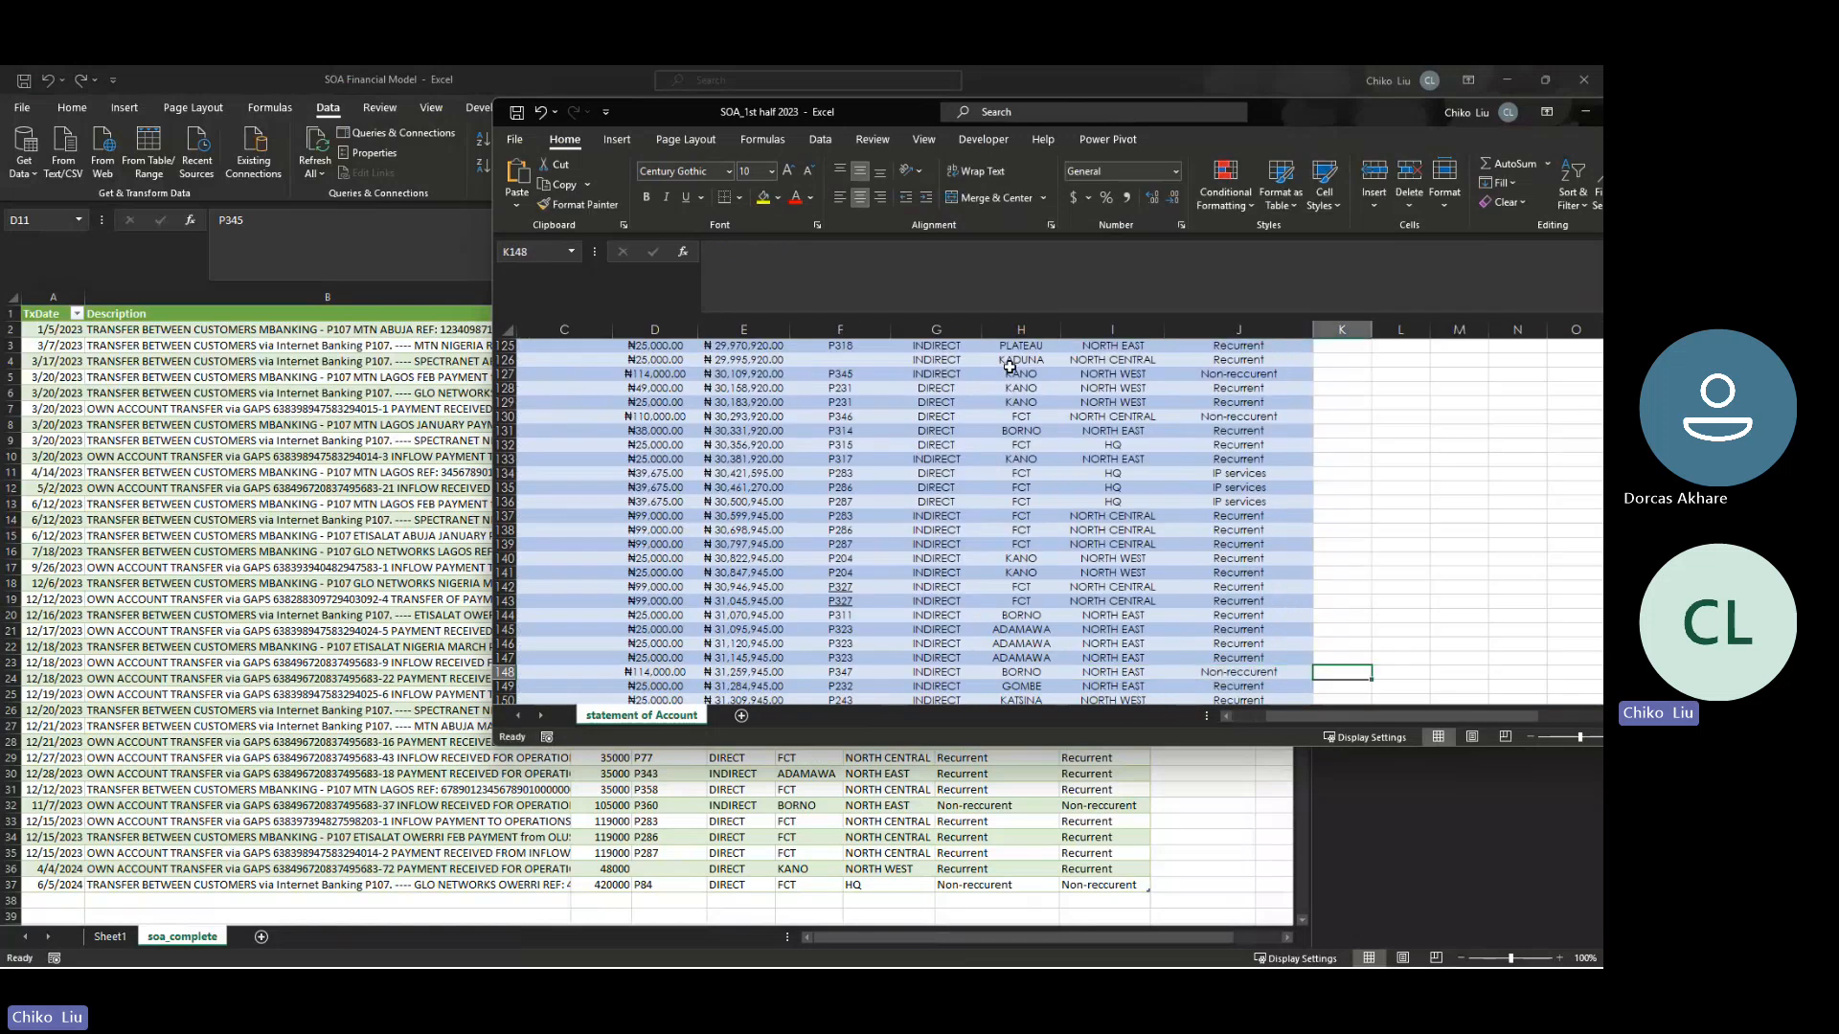
key("Left")
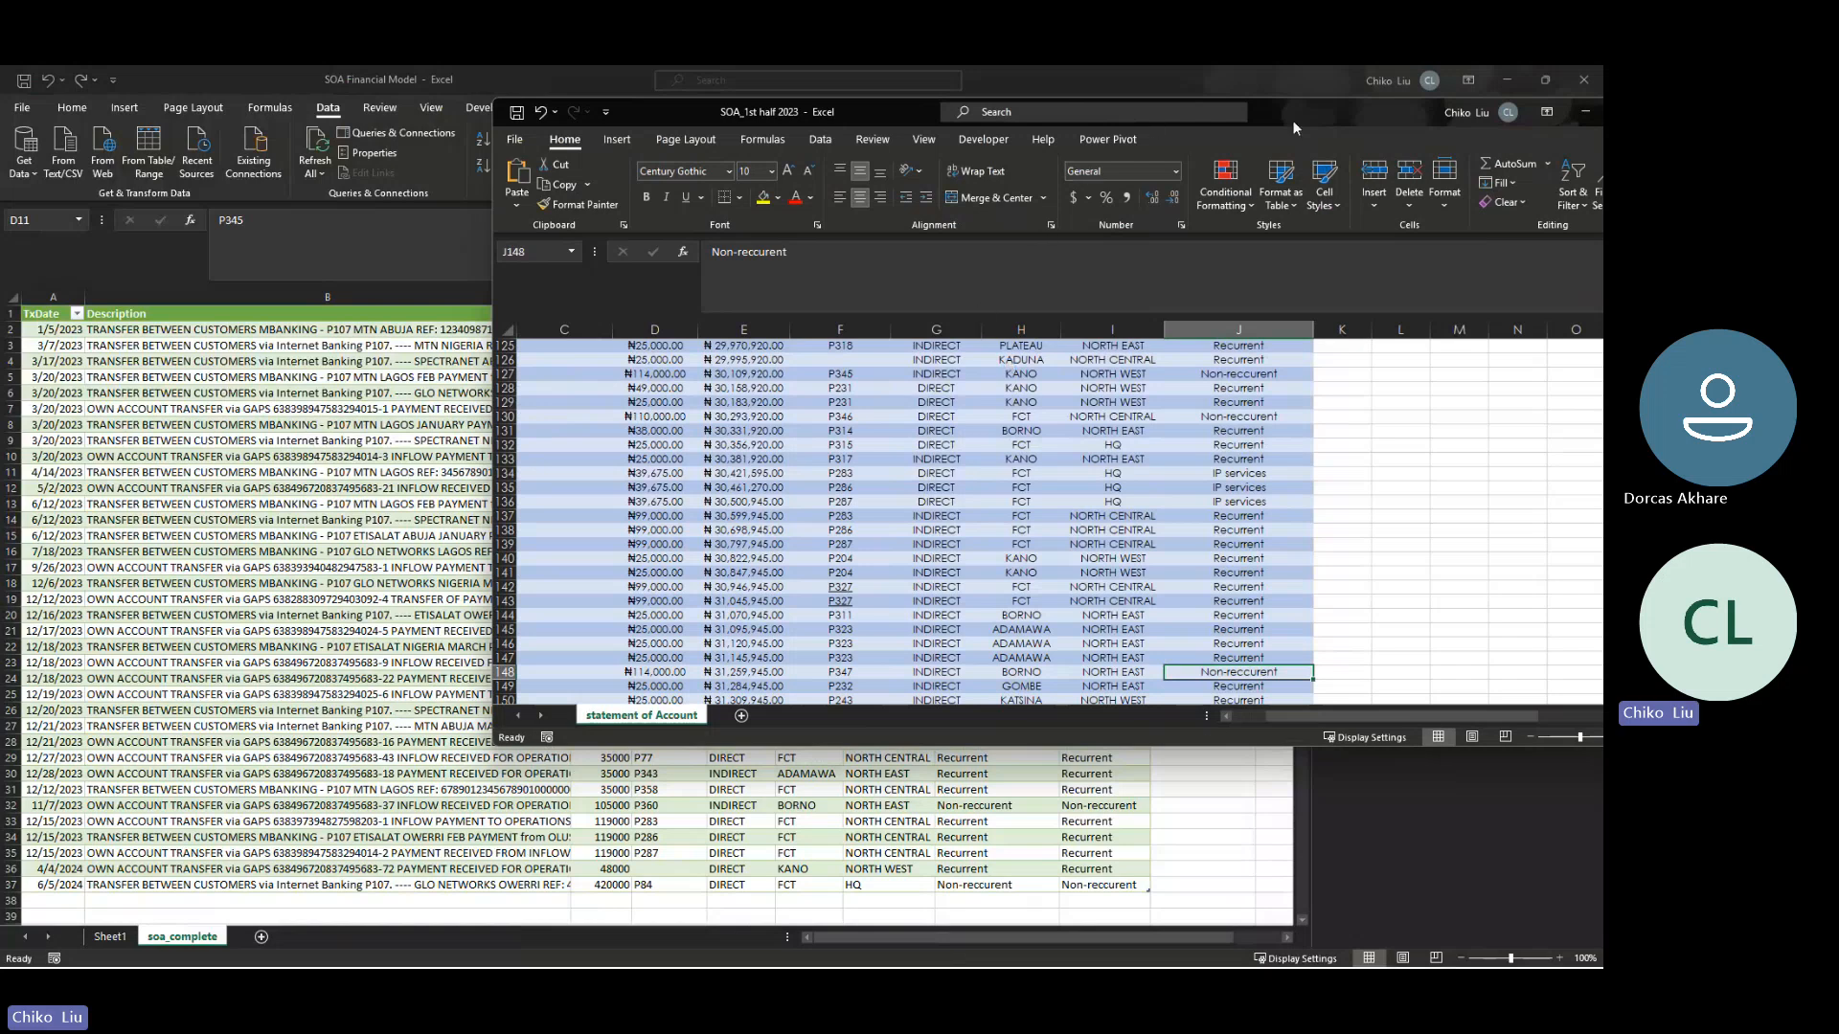
- Save and close the SOA_1st half 2023 workbook, and refresh all queries in SOA Financial Model
left_click_drag(1331, 121, 893, 168)
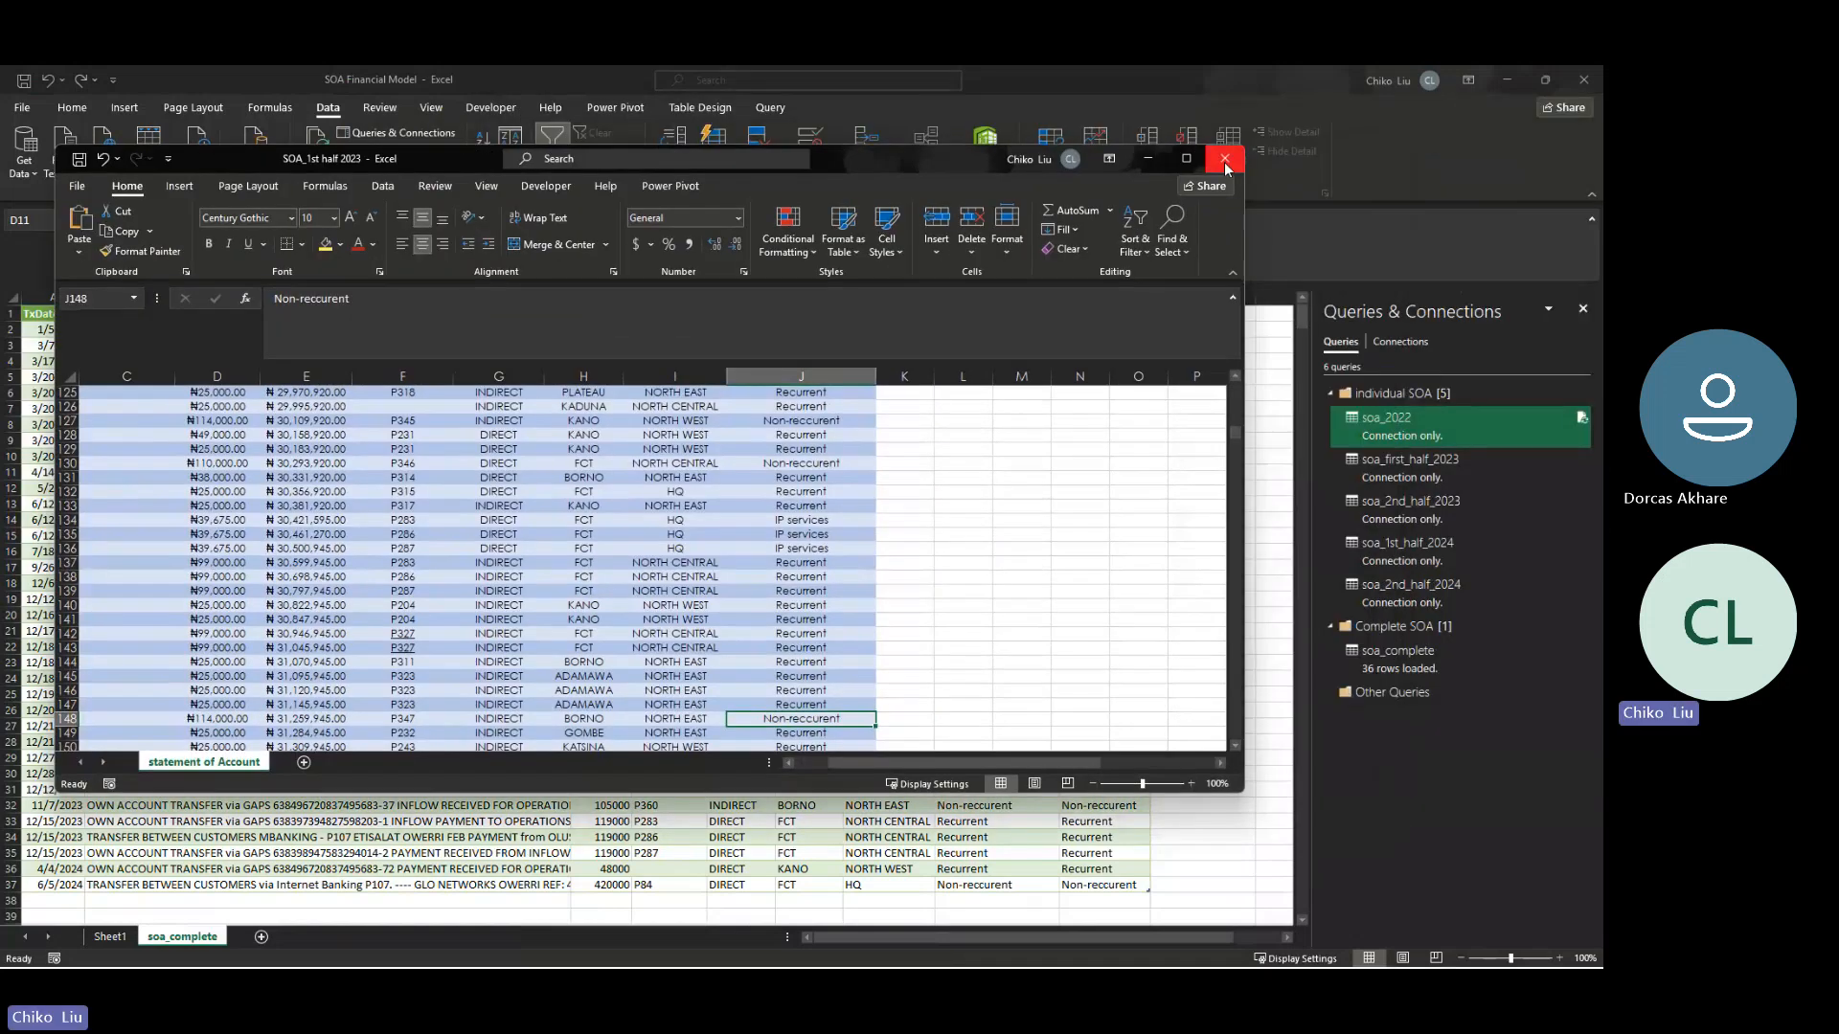
left_click(1225, 162)
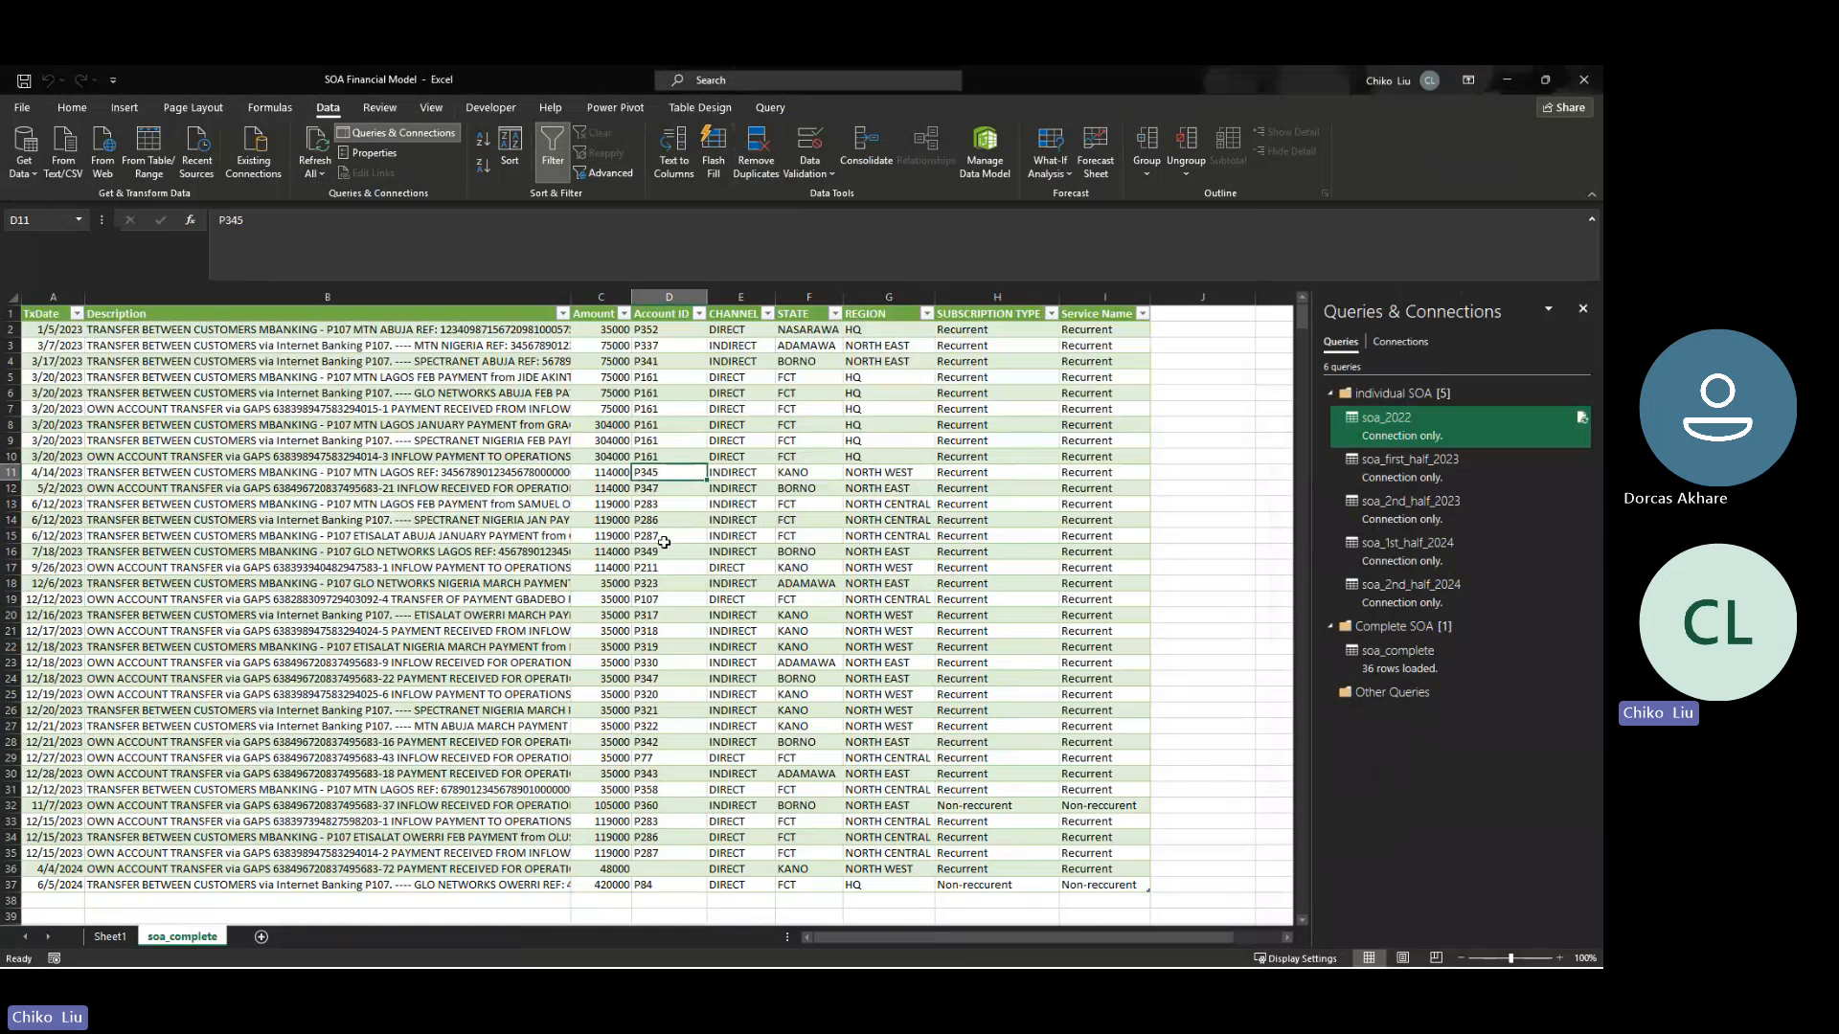
left_click_drag(57, 473, 57, 489)
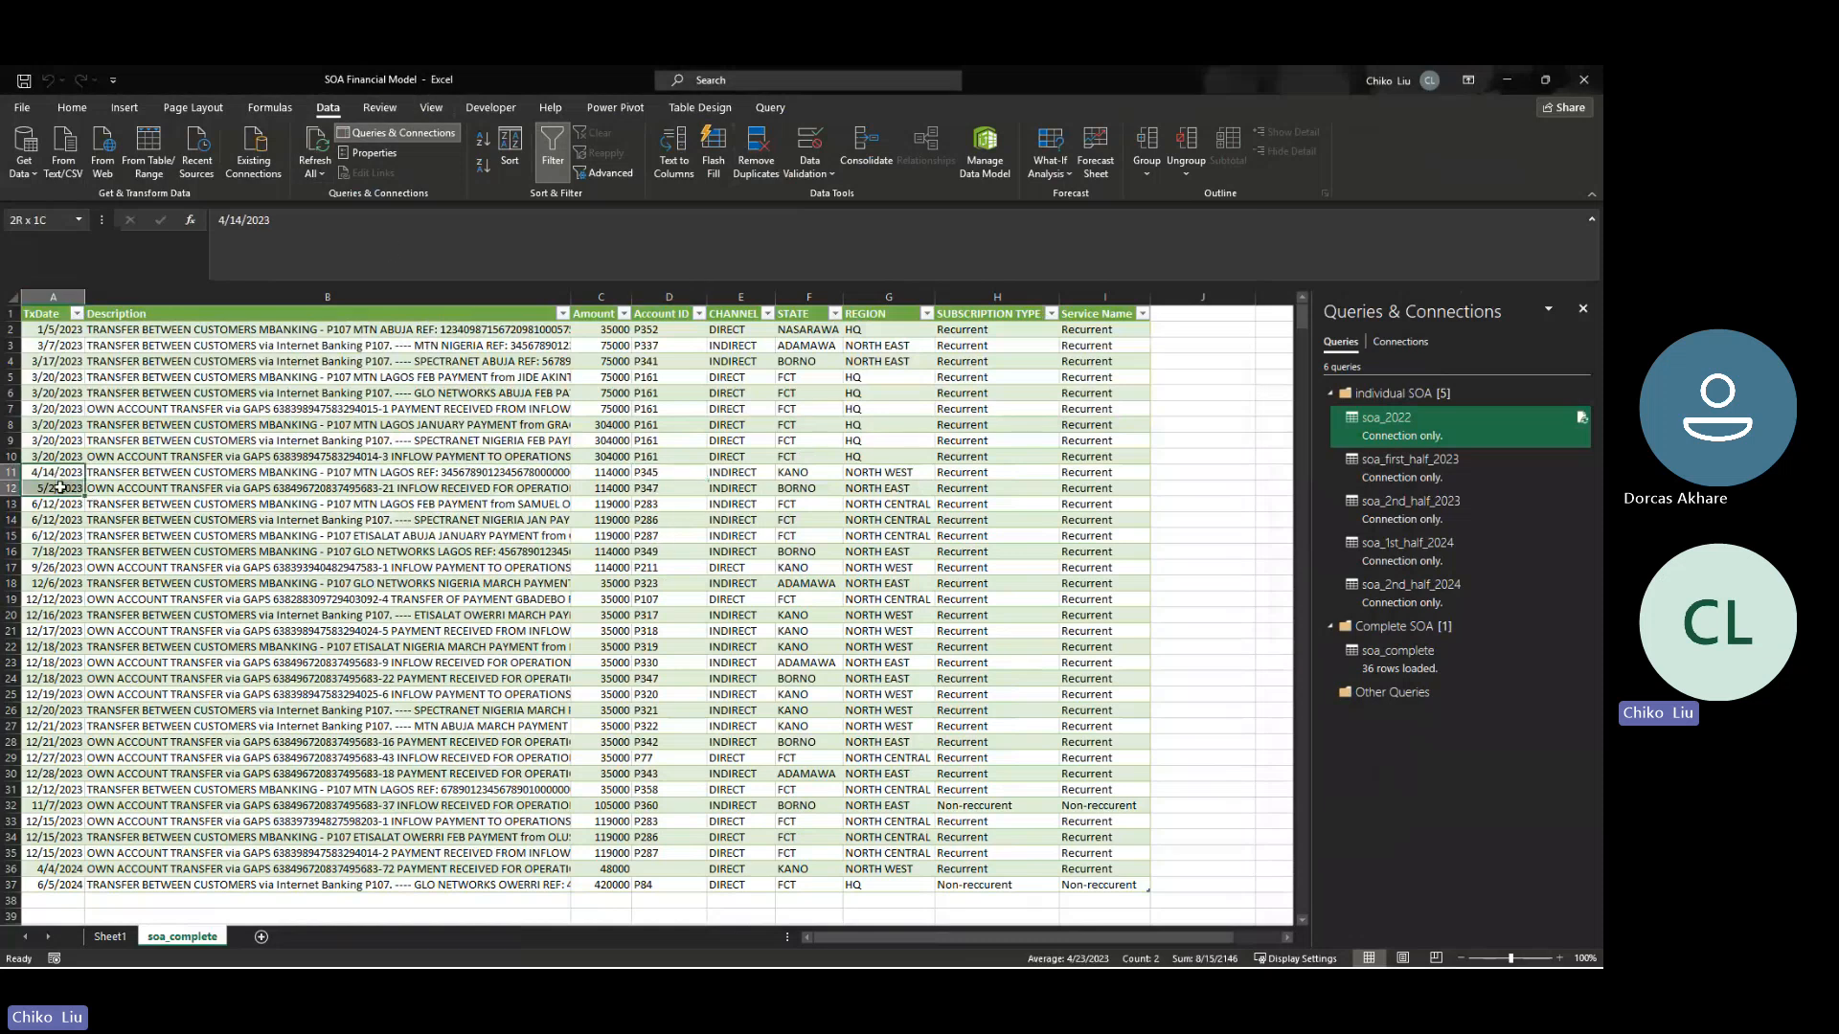
left_click(308, 146)
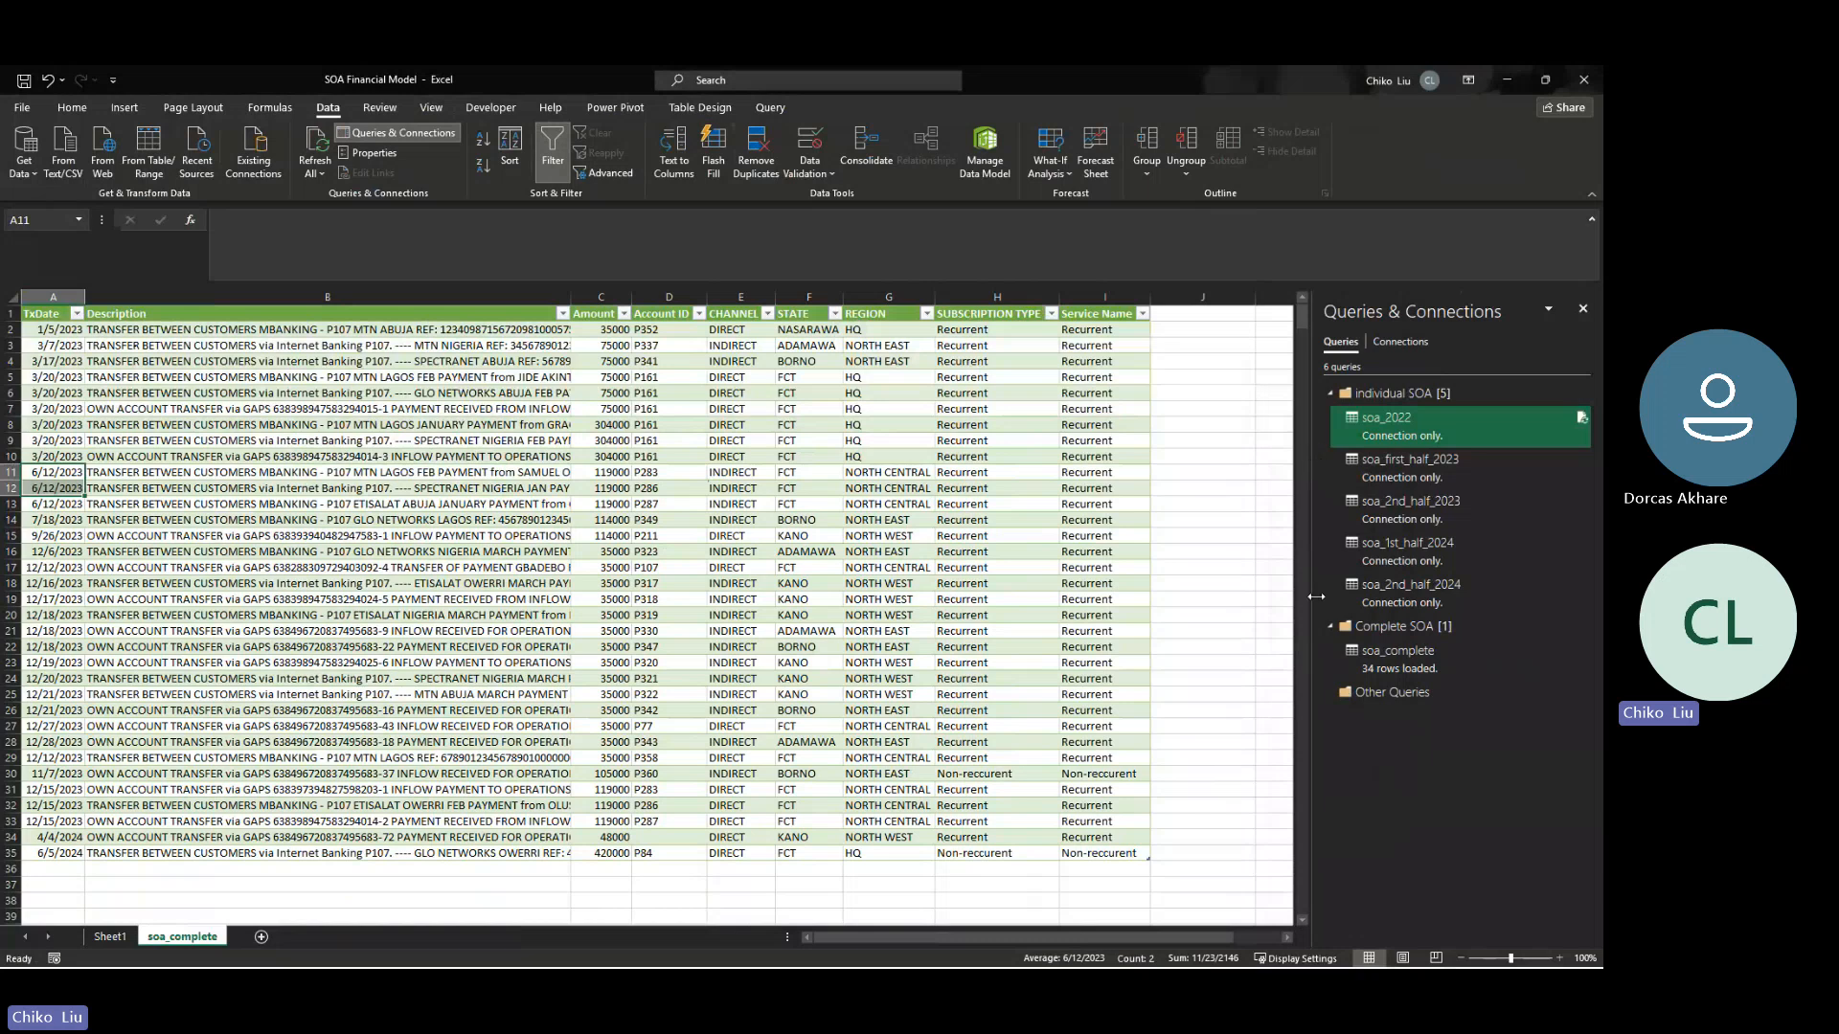
- Examine the transaction dates and amounts in rows 14 and 15 of the refreshed soa_complete table
left_click(1368, 667)
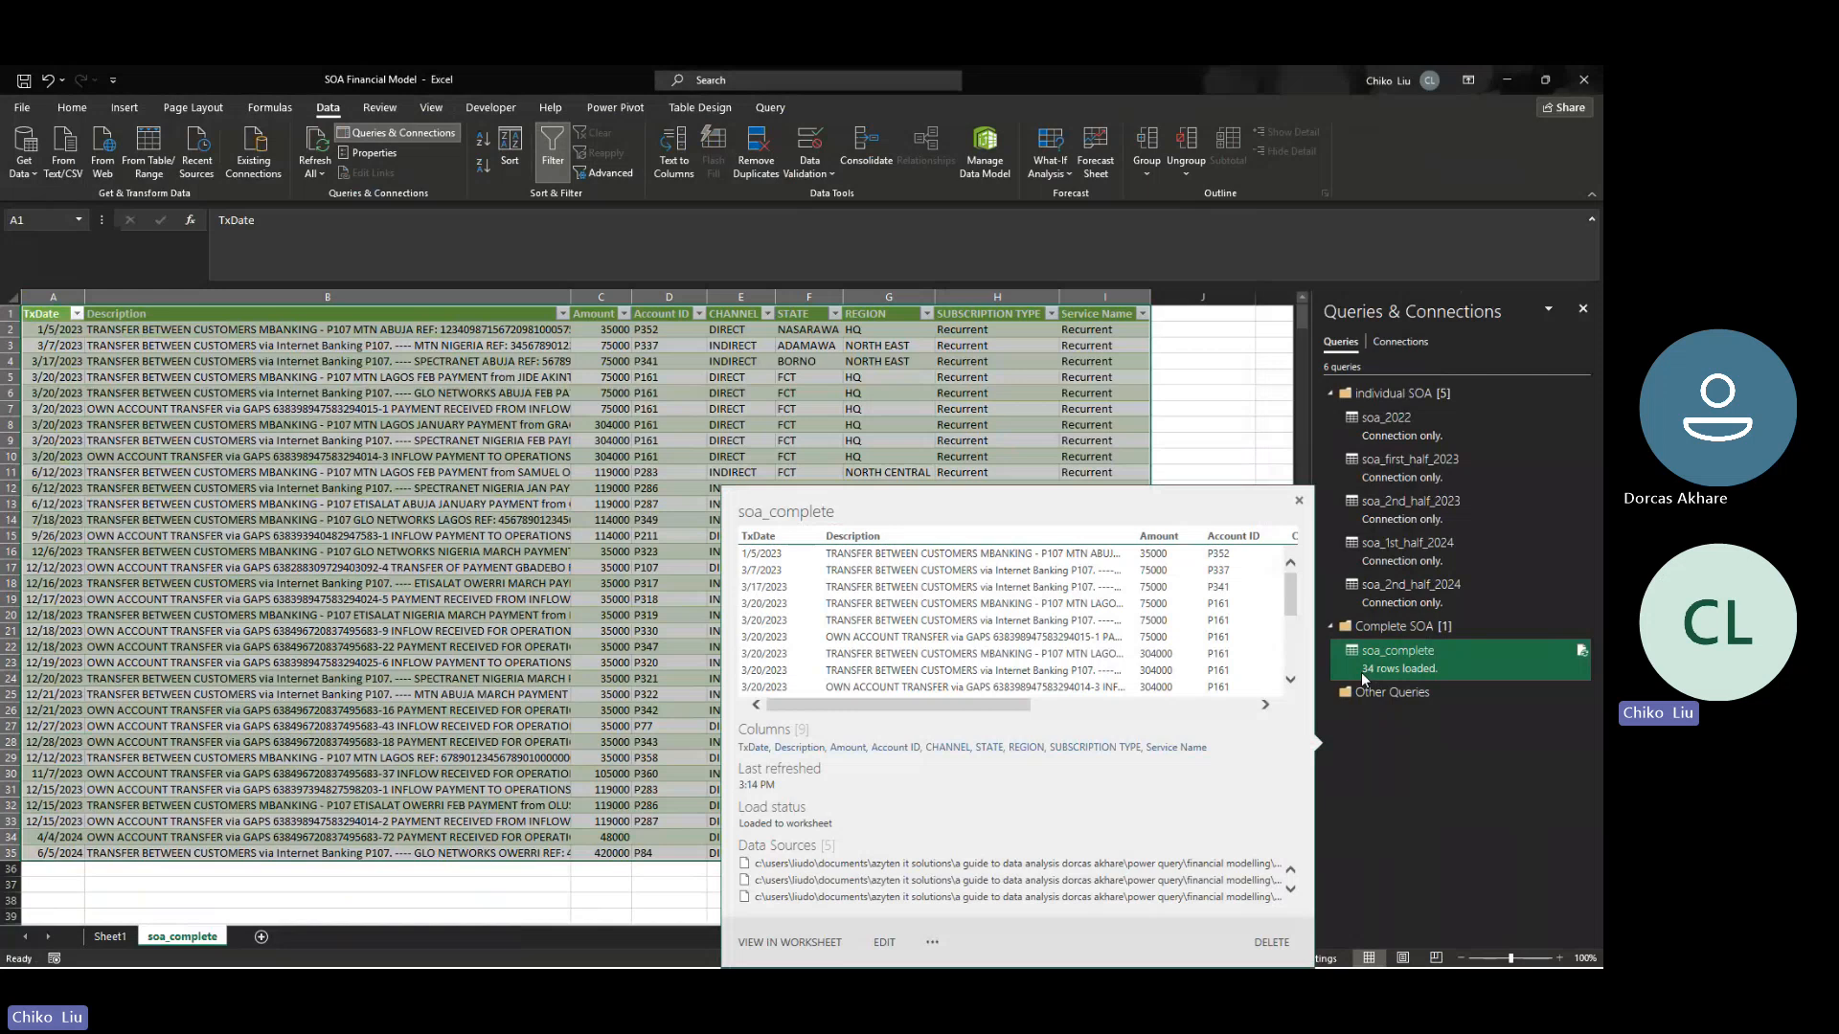
left_click(272, 517)
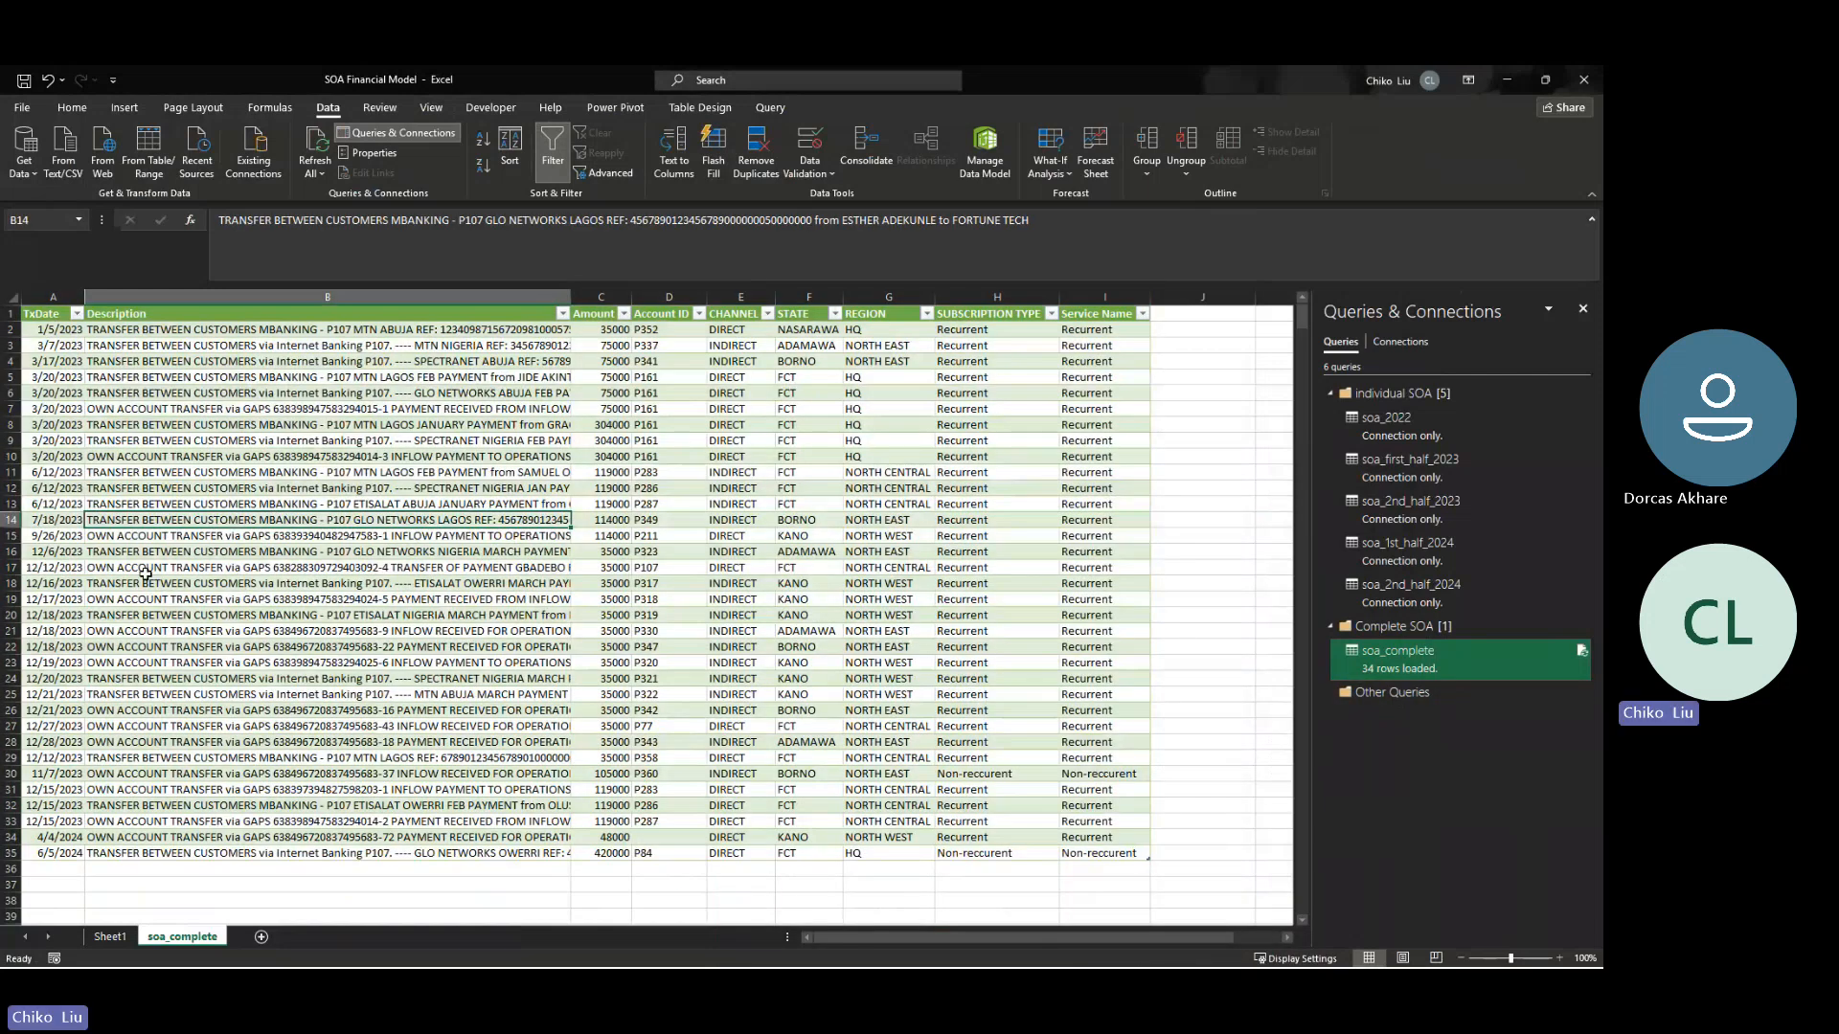
left_click_drag(61, 520, 57, 534)
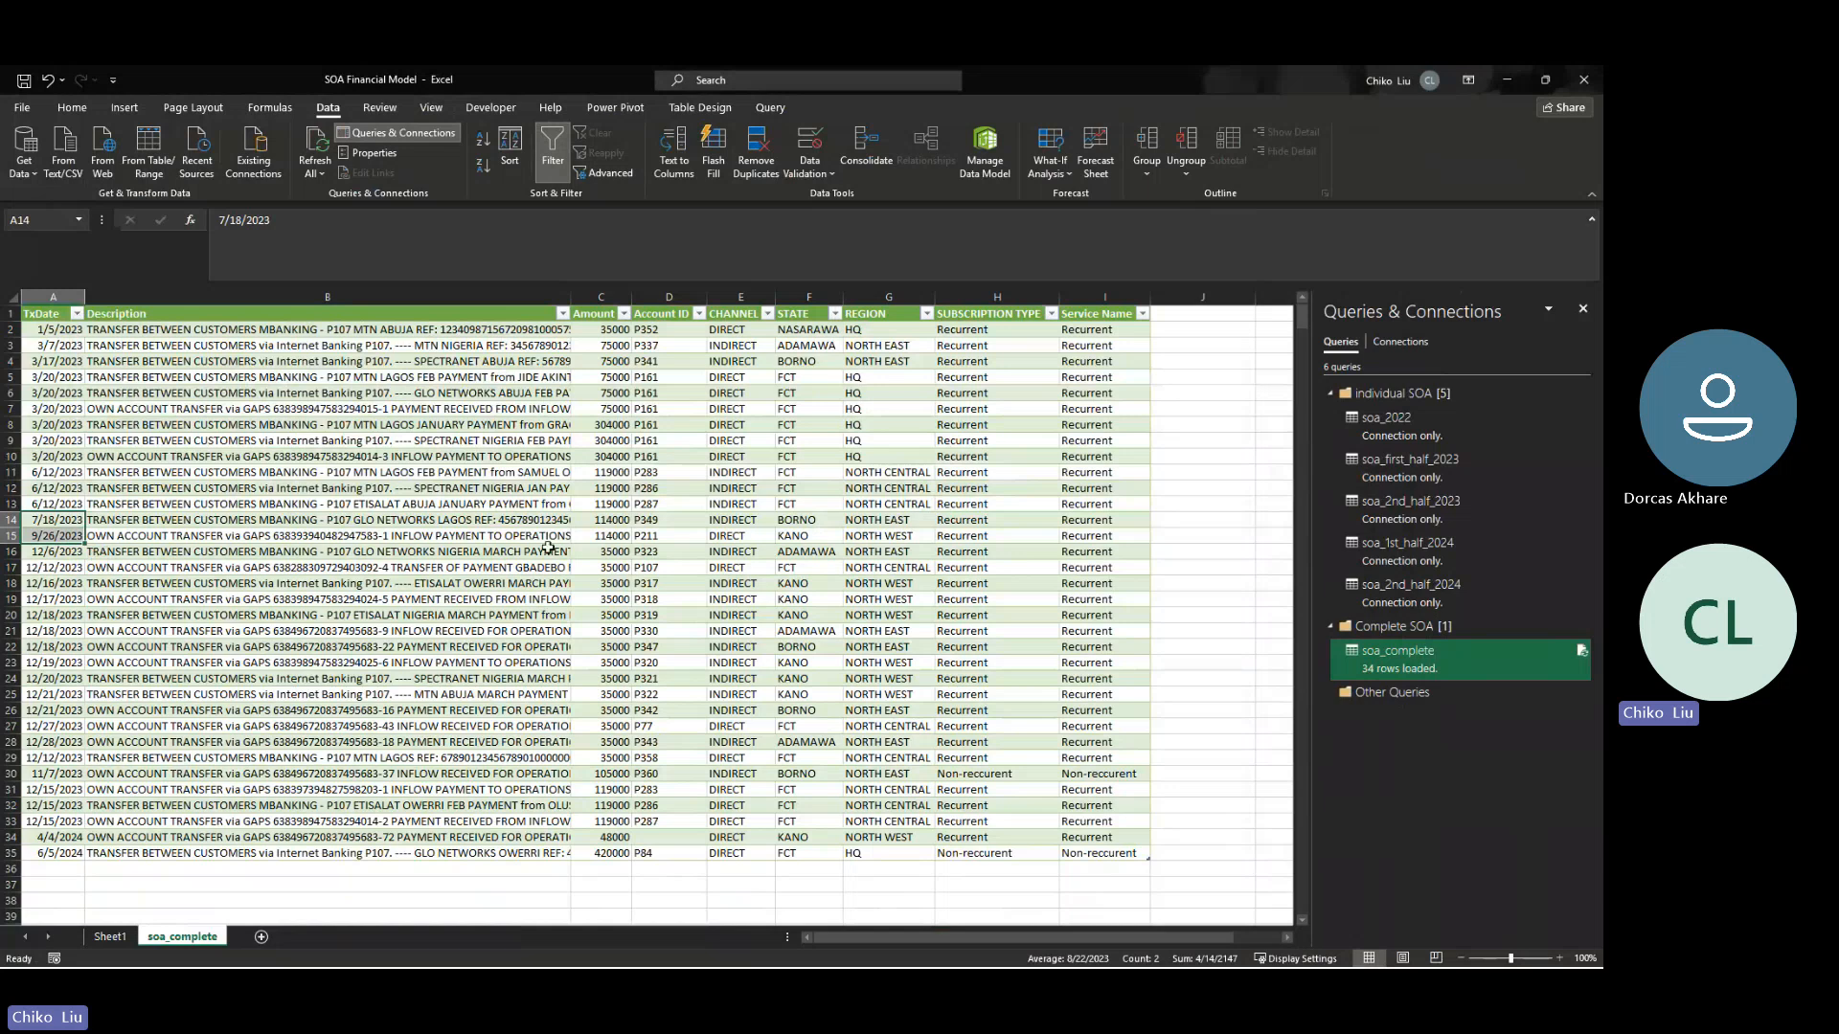
left_click_drag(615, 523, 613, 533)
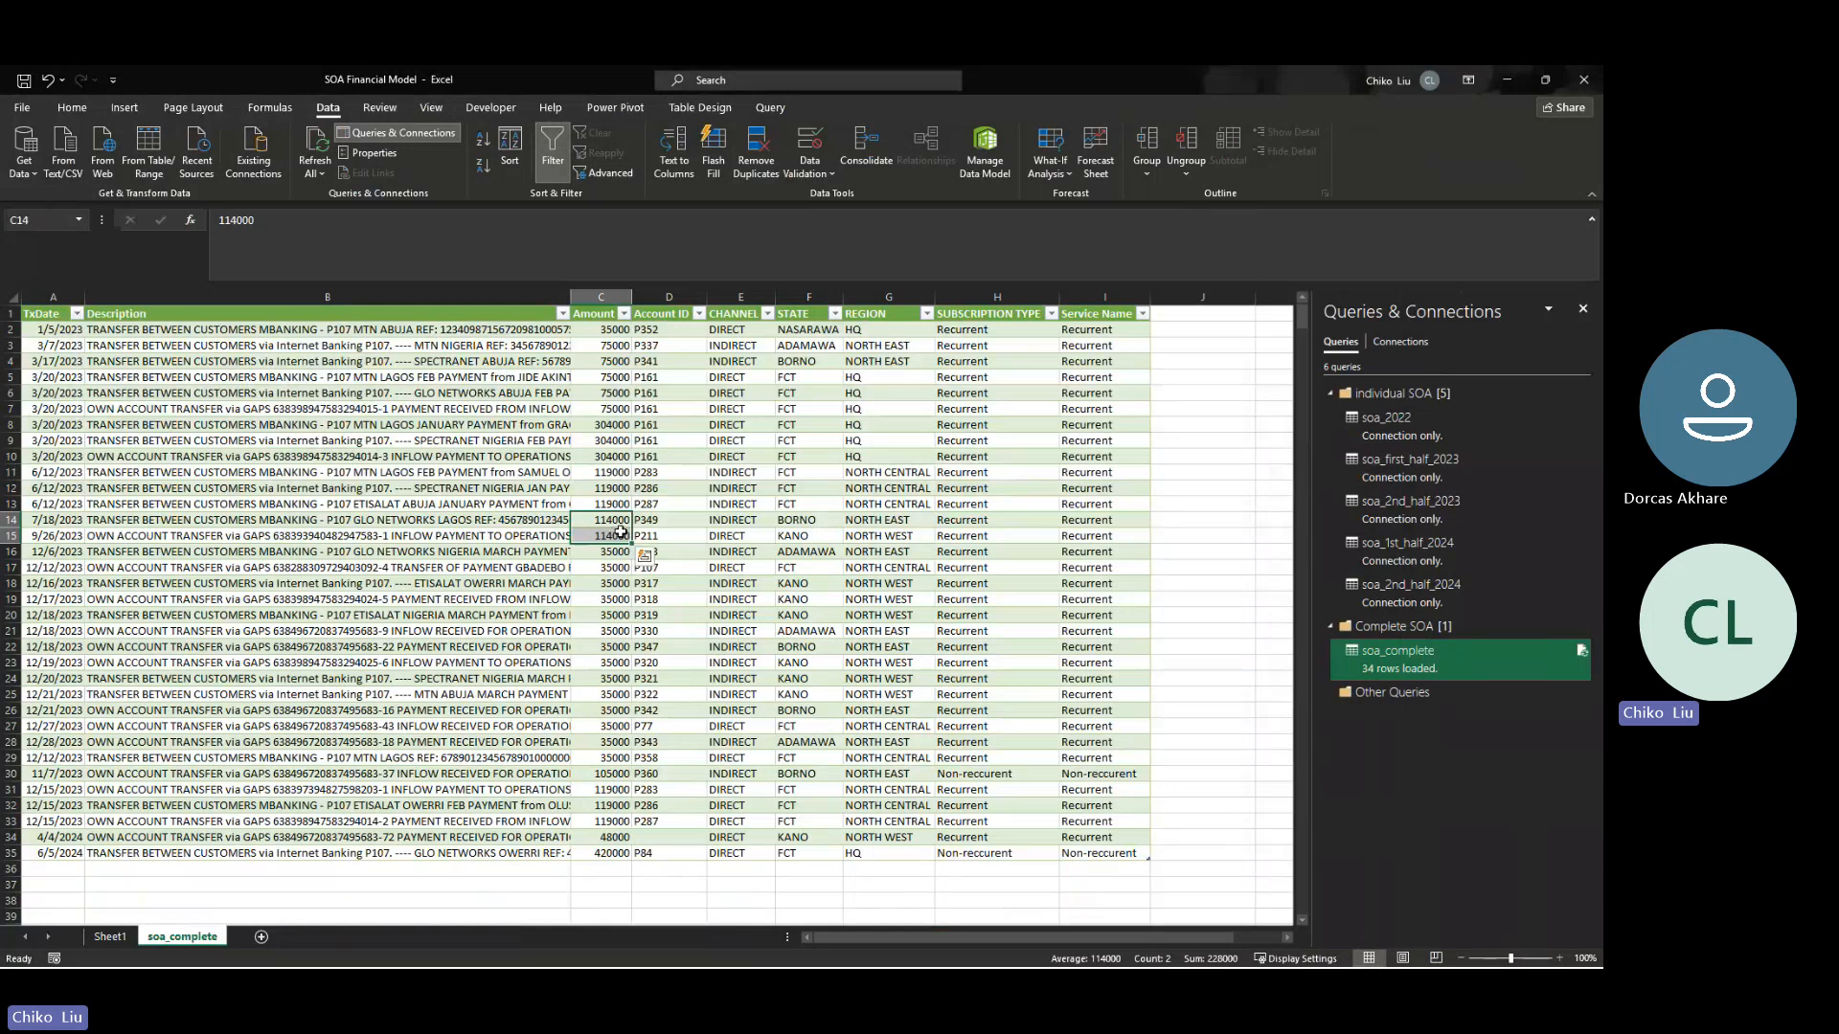
- Open the SOA_2nd half 2023 workbook from the Project 2 dataset folder
key("ctrl+o")
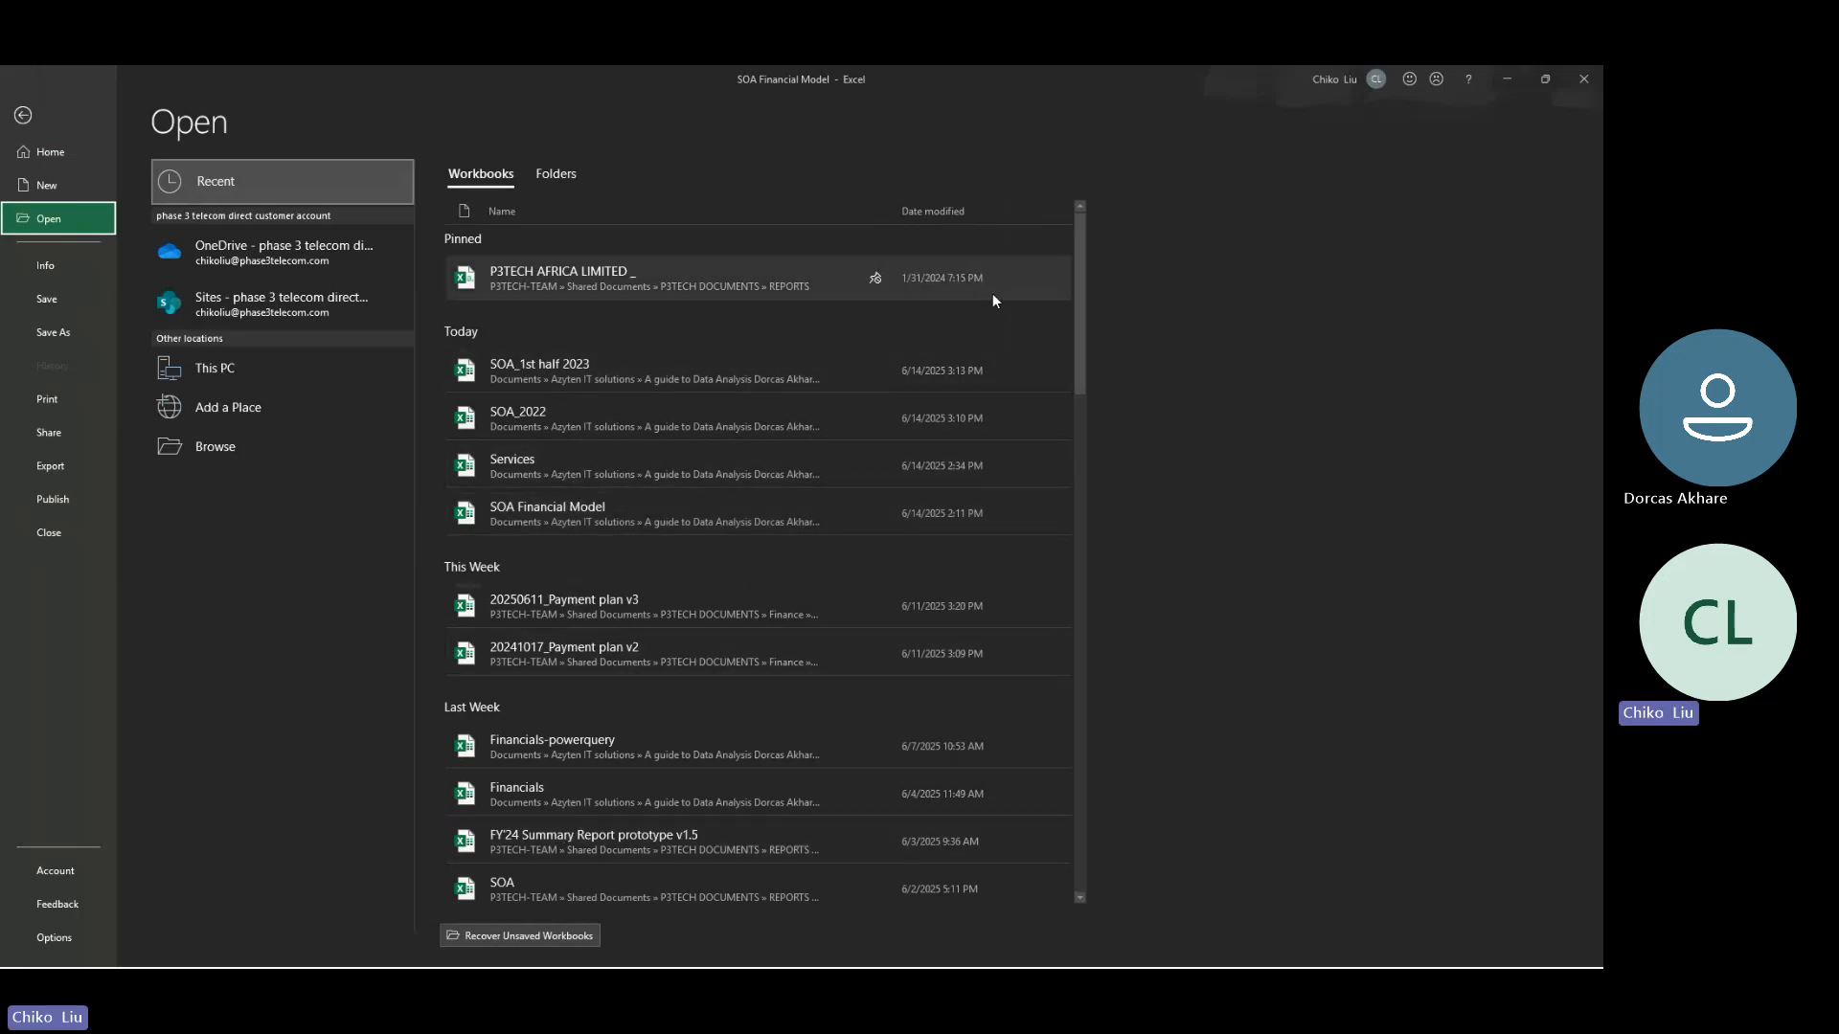
left_click_drag(1073, 304, 1024, 197)
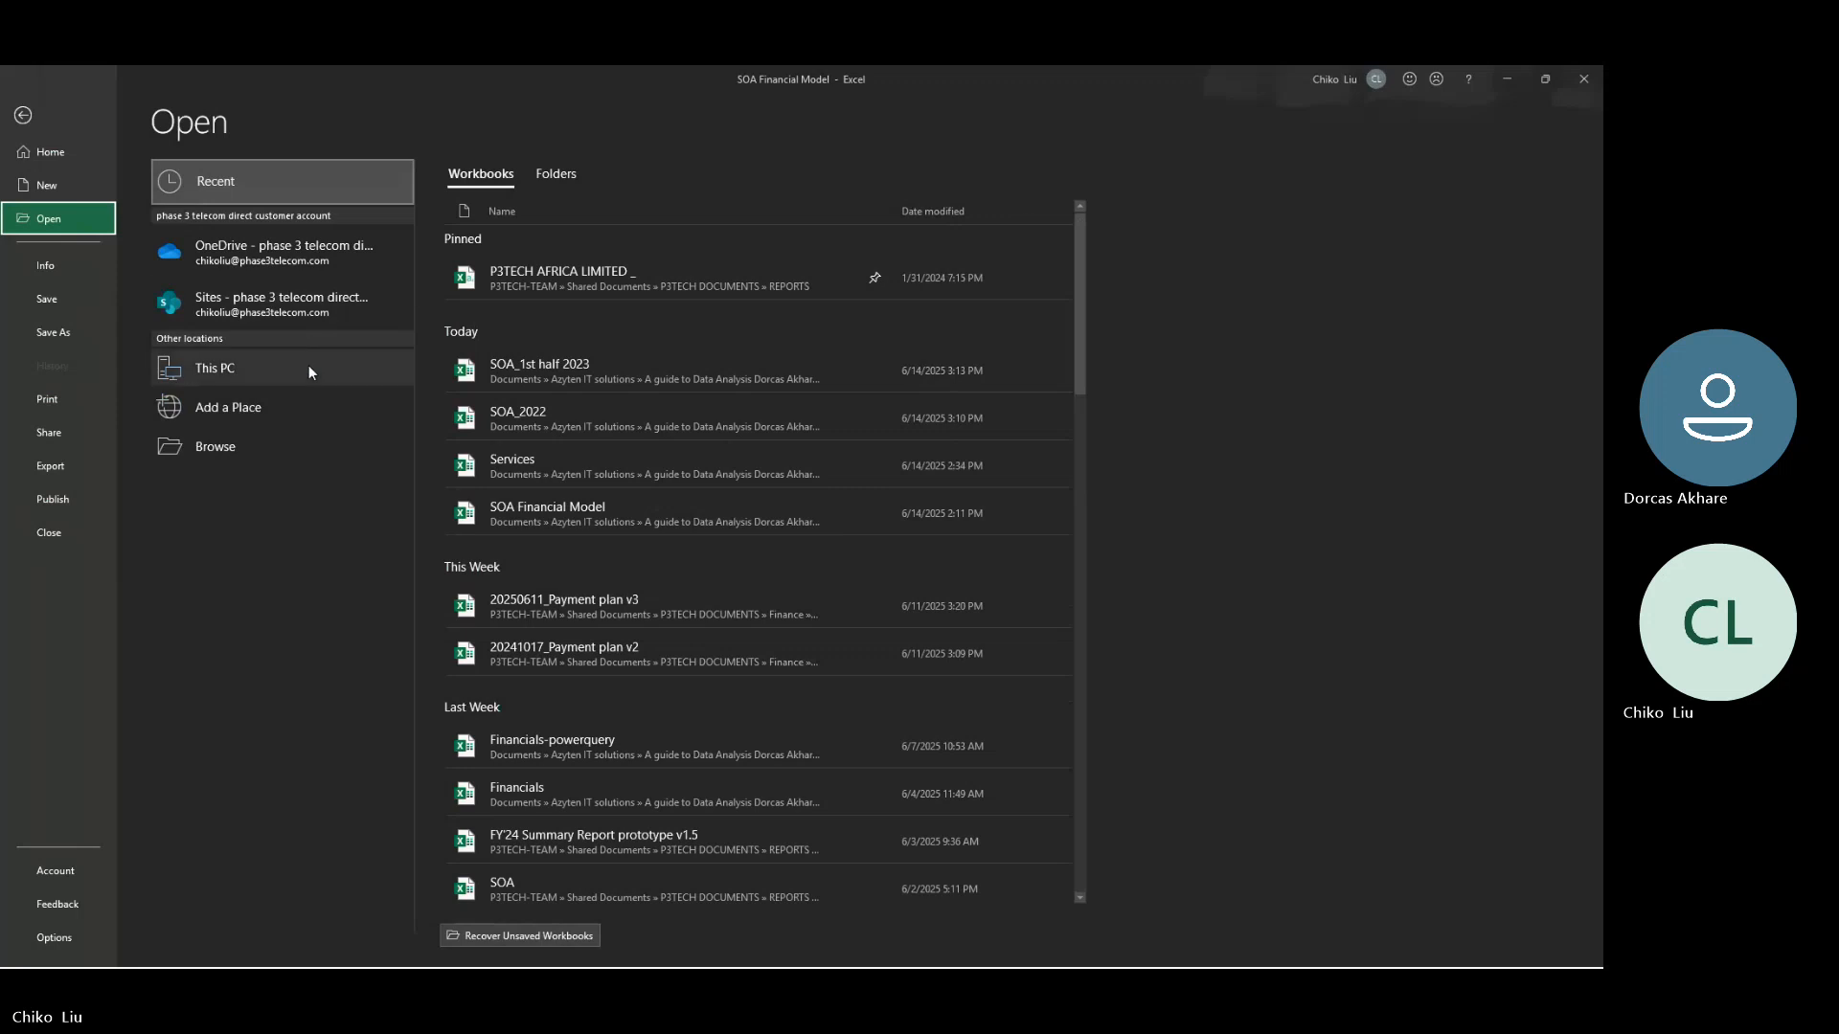
left_click(268, 447)
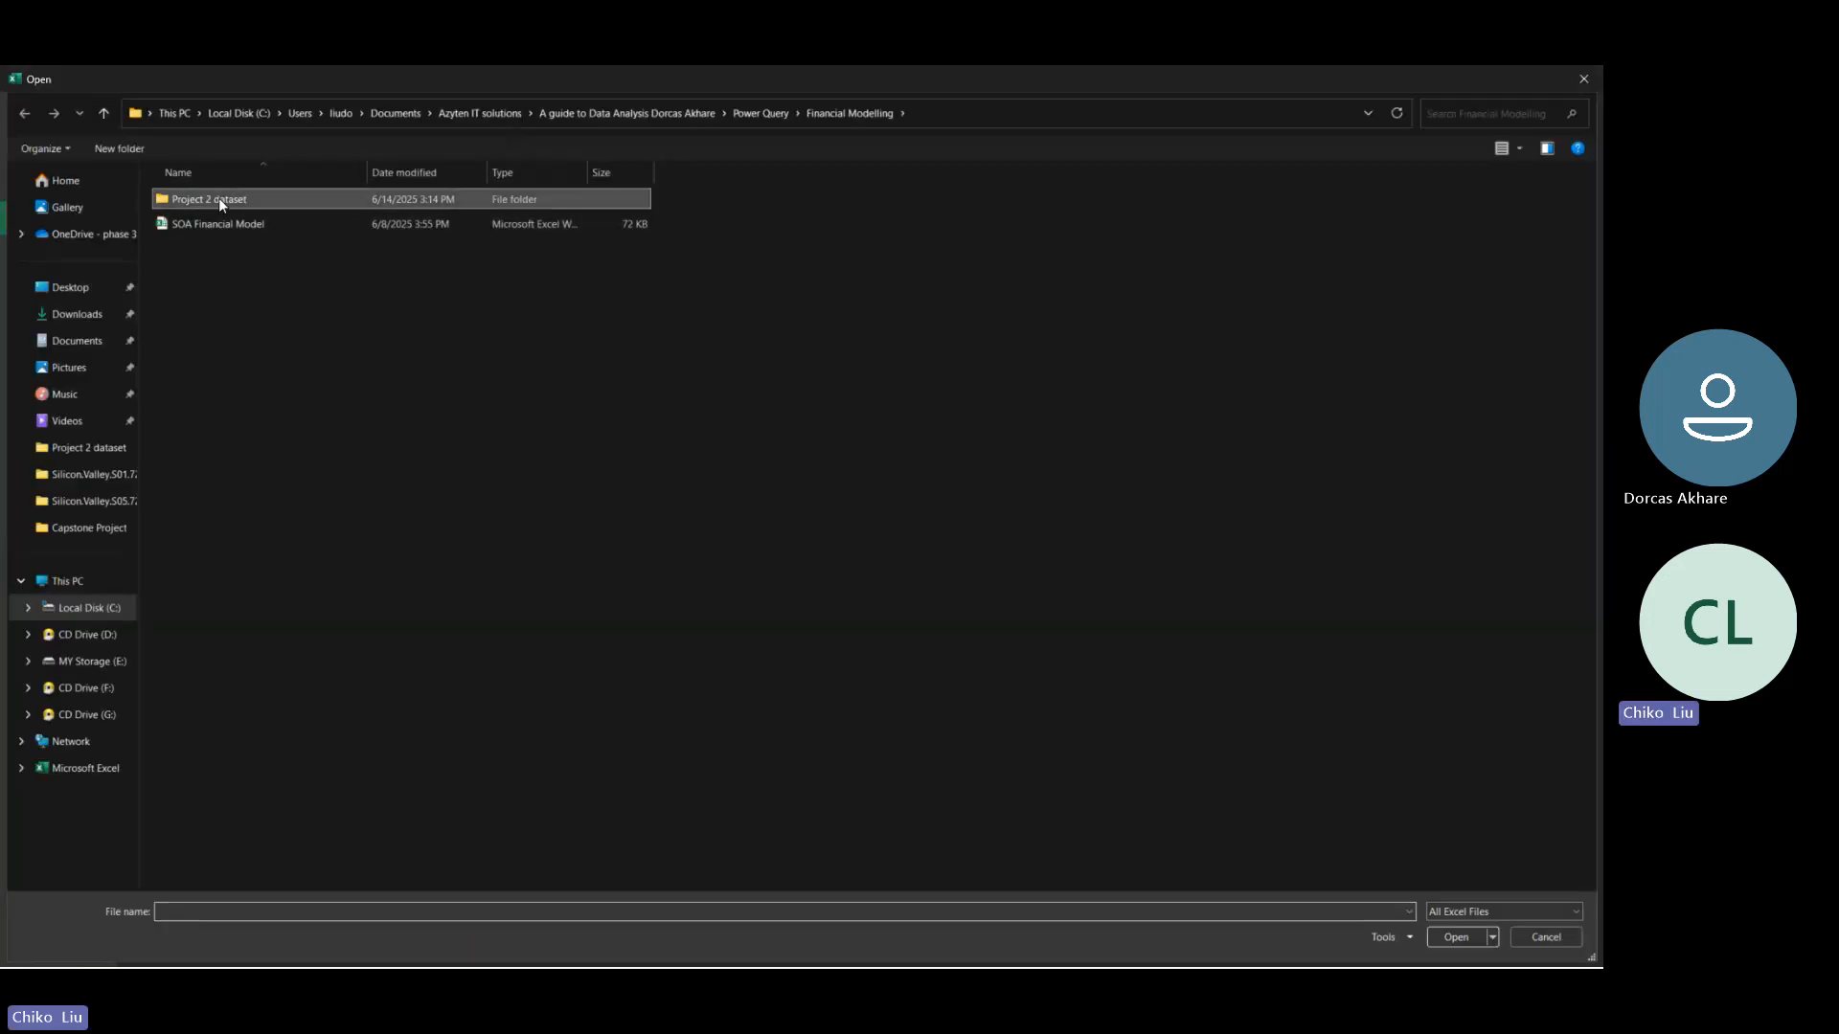
double_click(218, 198)
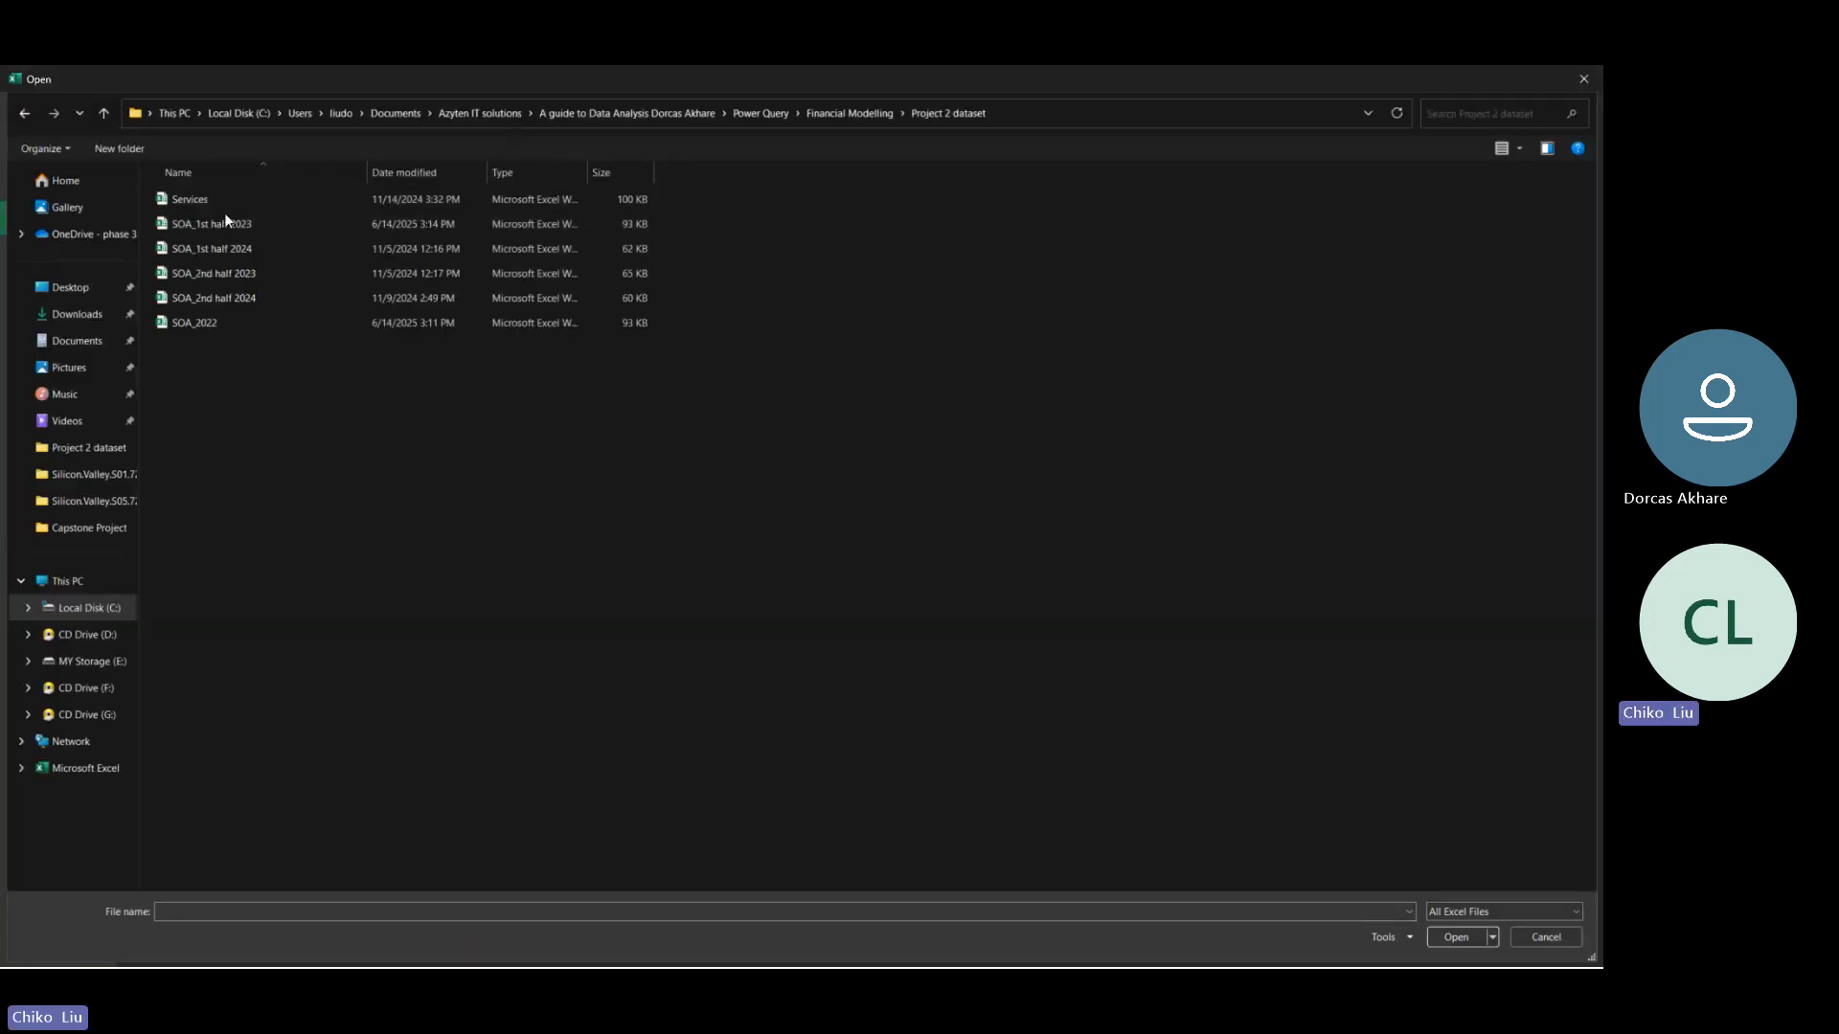
double_click(234, 278)
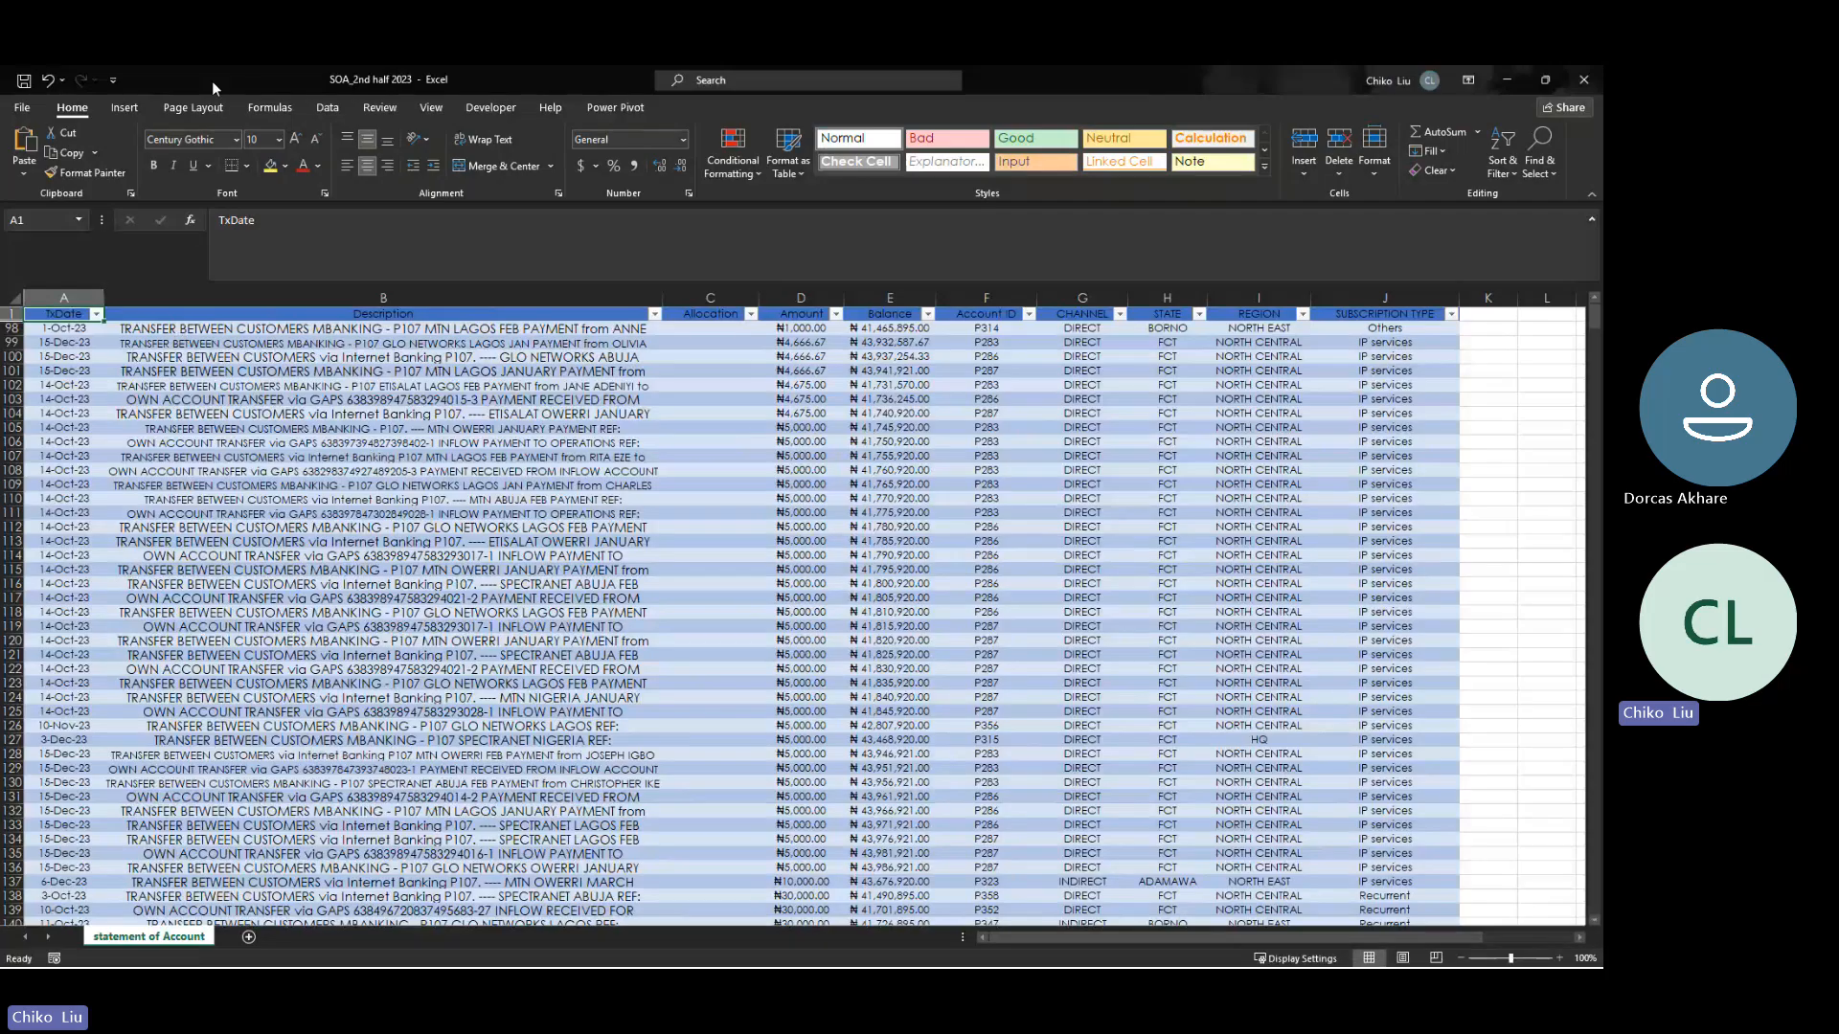
- Check the dates of the two ₦114,000 rows in soa_complete against the SOA_2nd half 2023 statement, switching between both workbooks
left_click_drag(211, 81, 967, 245)
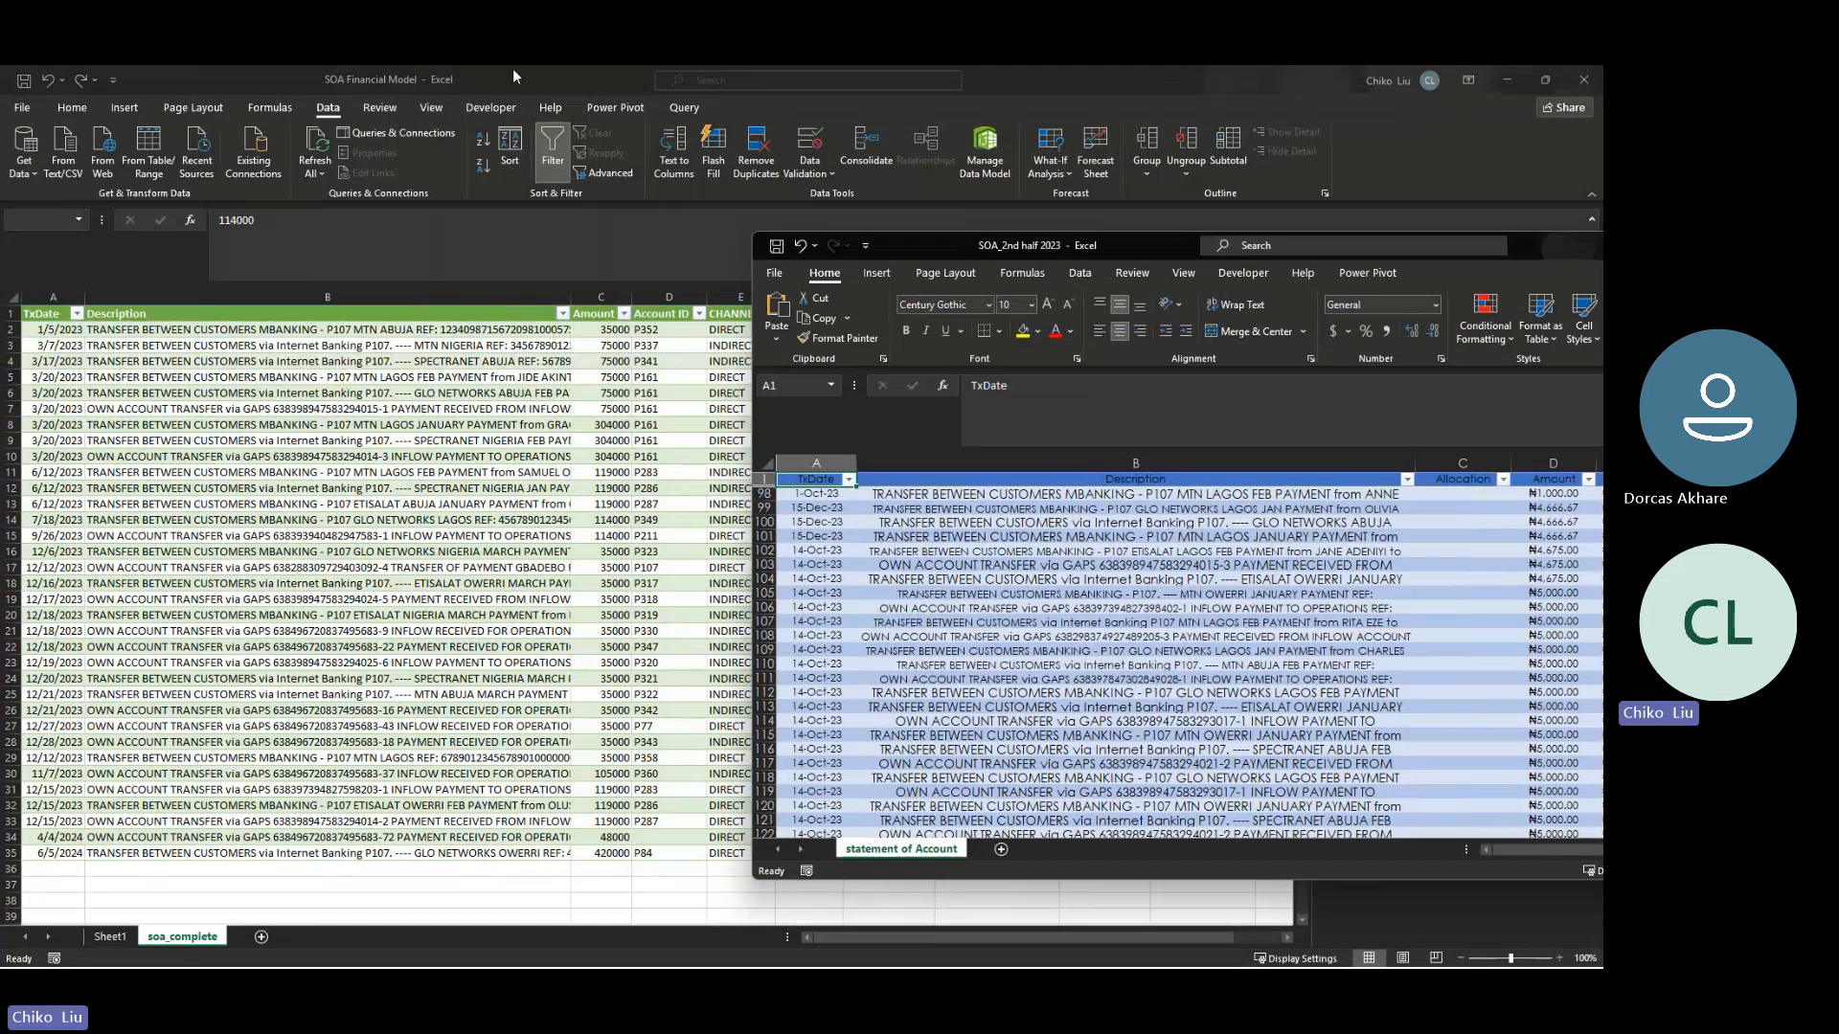
left_click(507, 71)
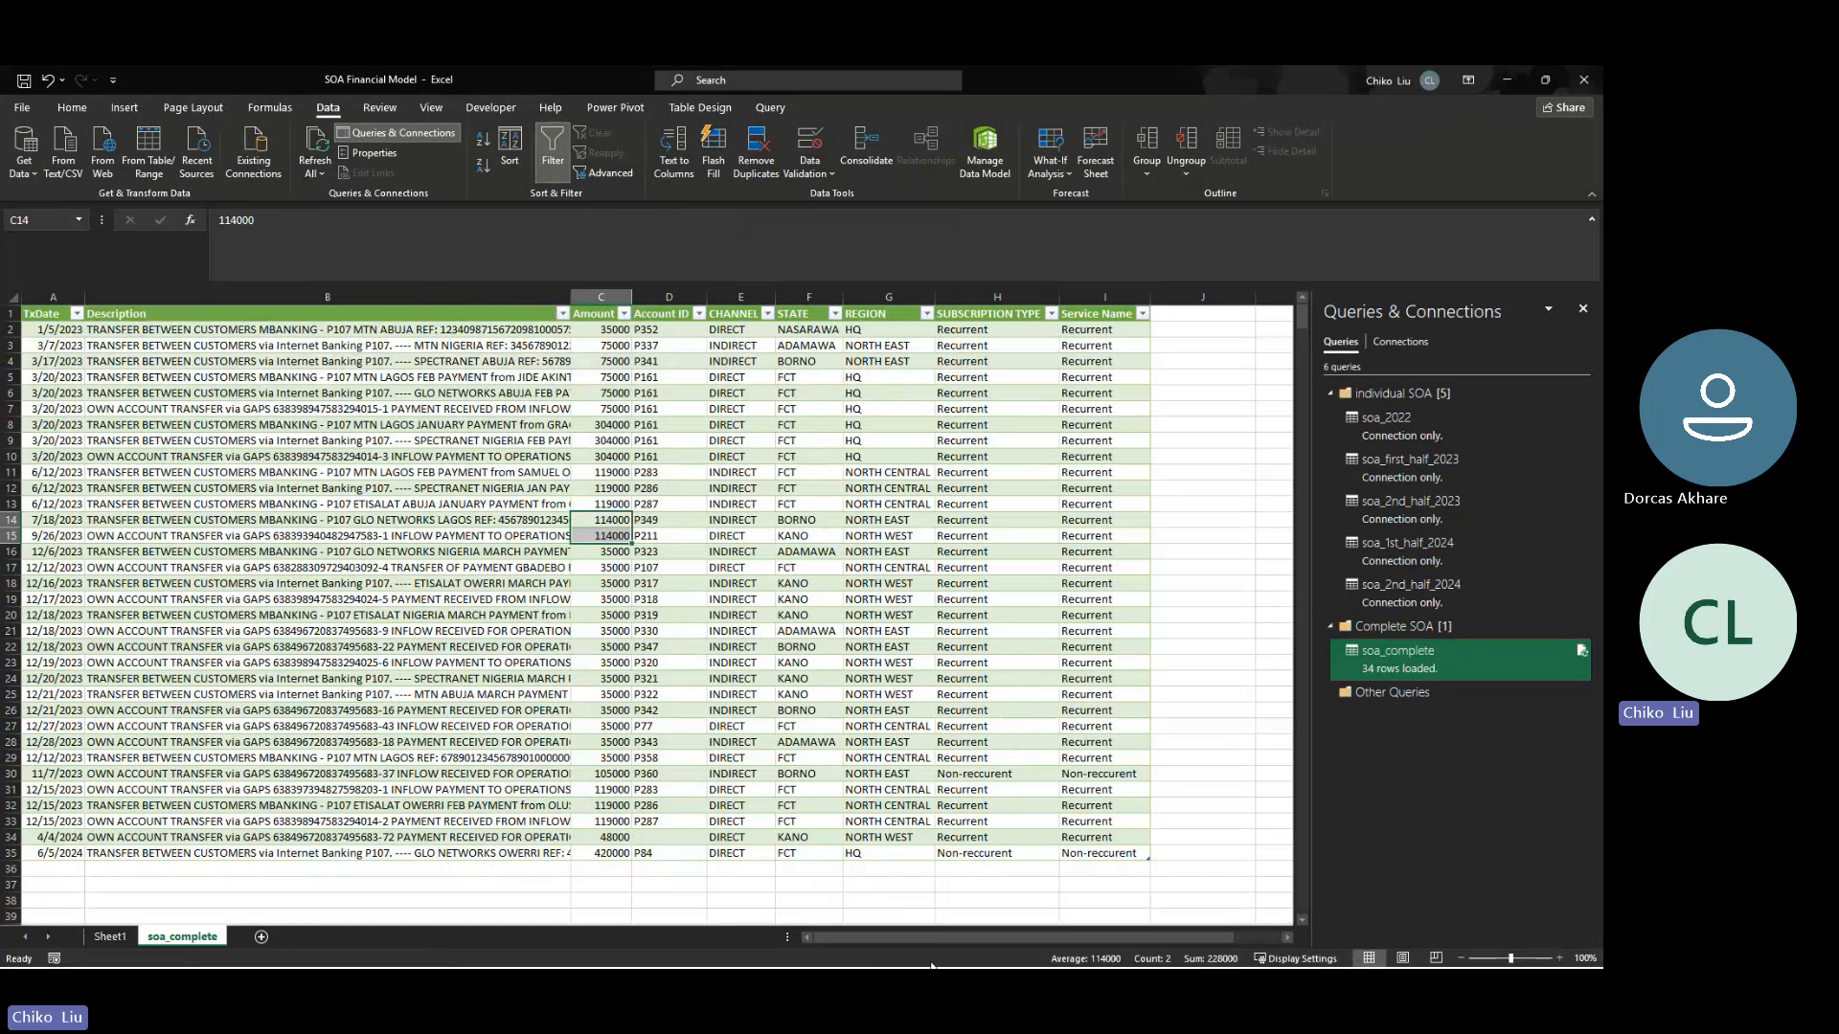
key("alt+Tab")
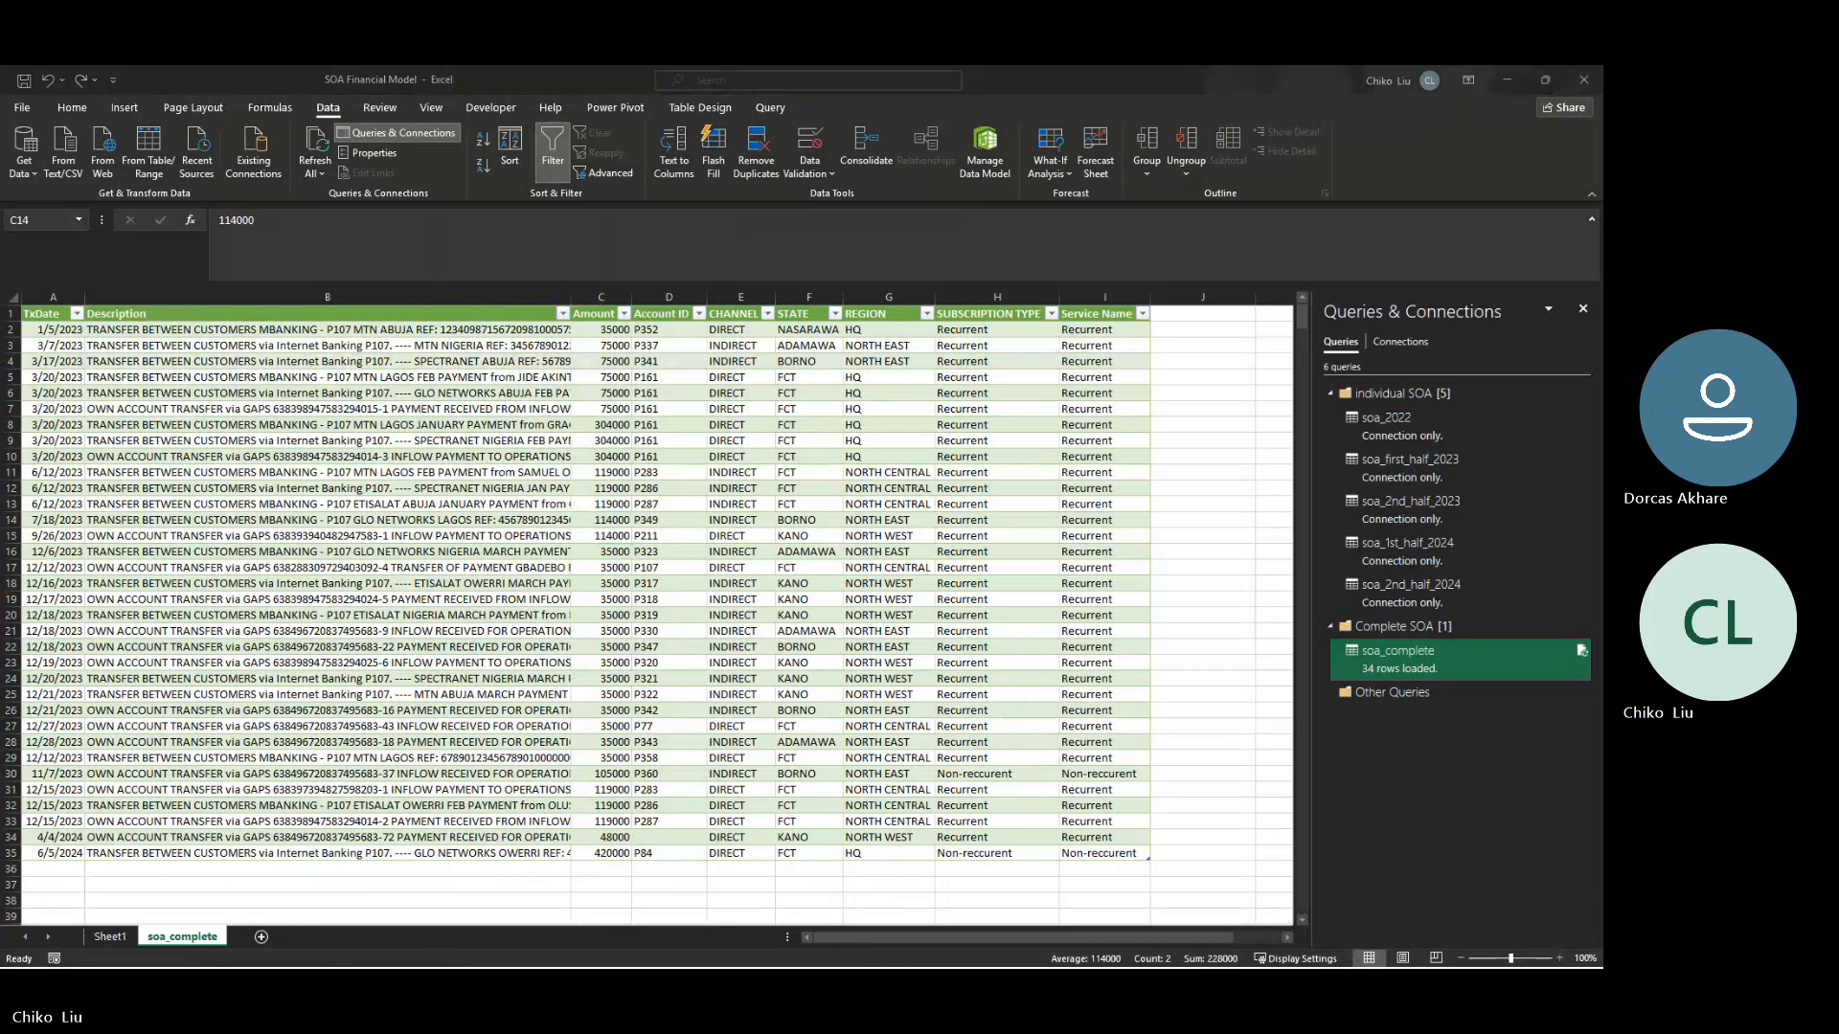
key("alt+Tab")
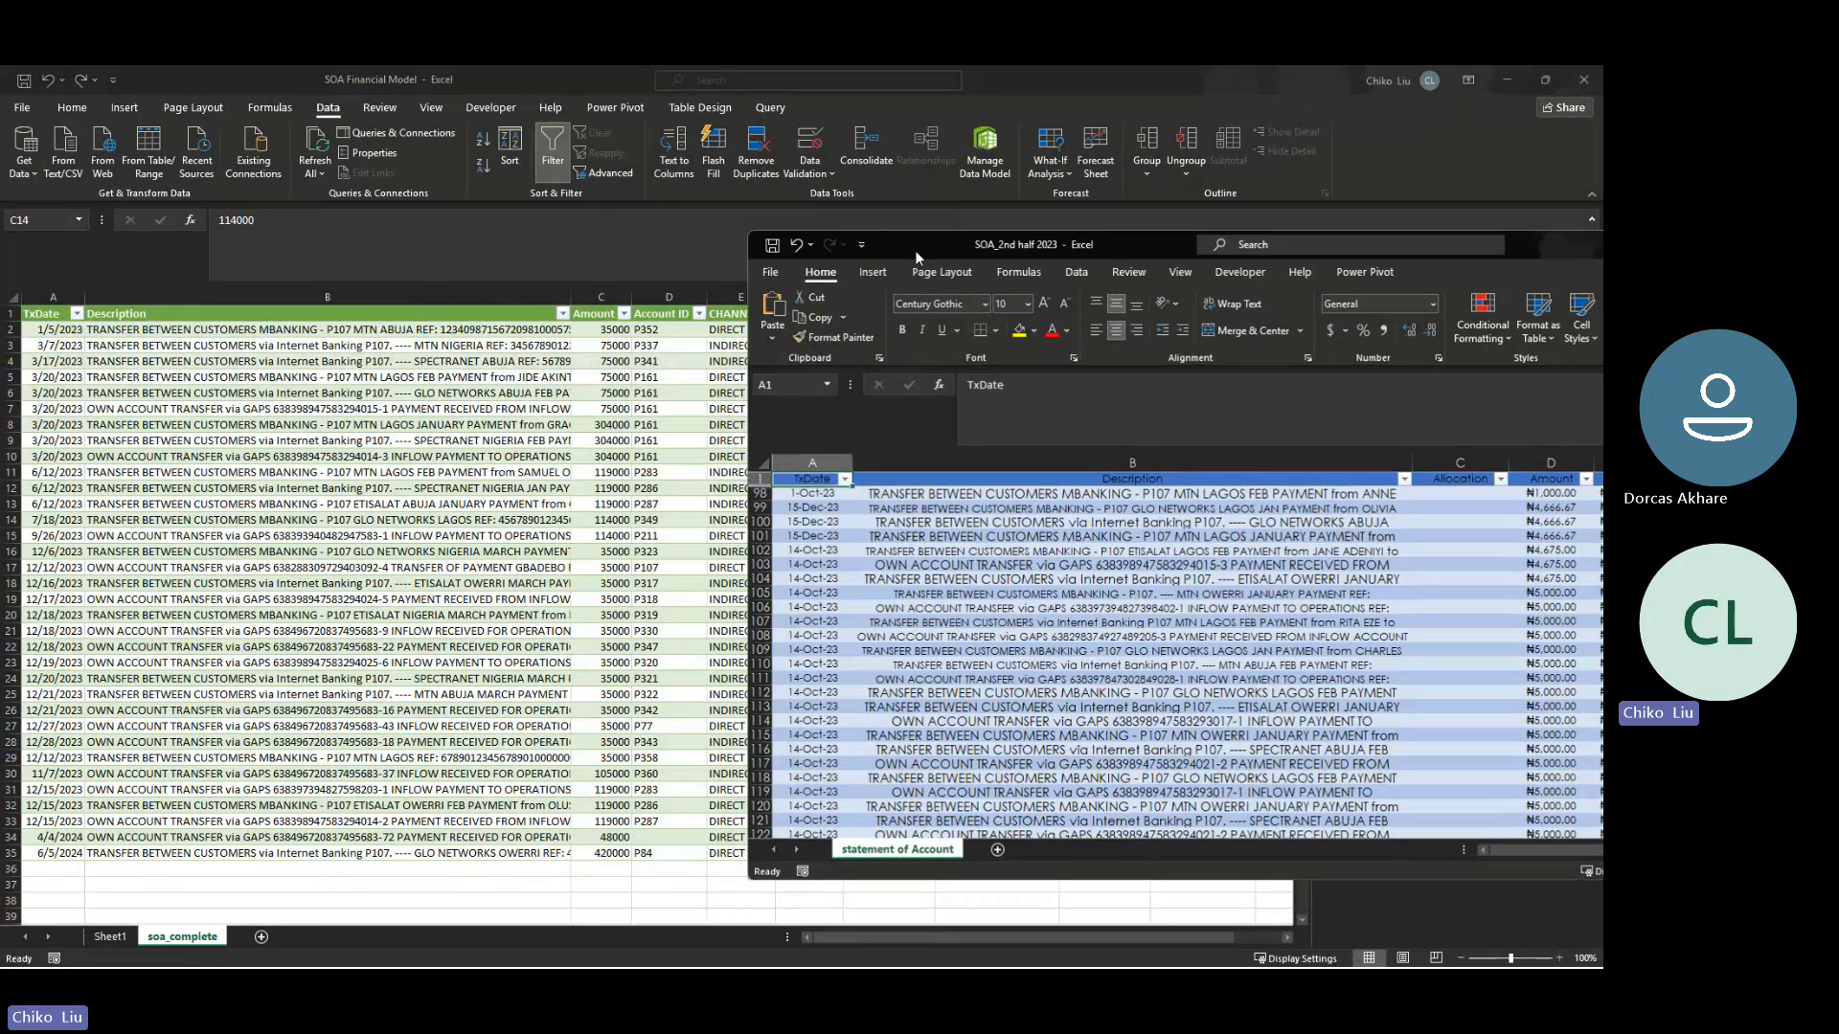
double_click(915, 250)
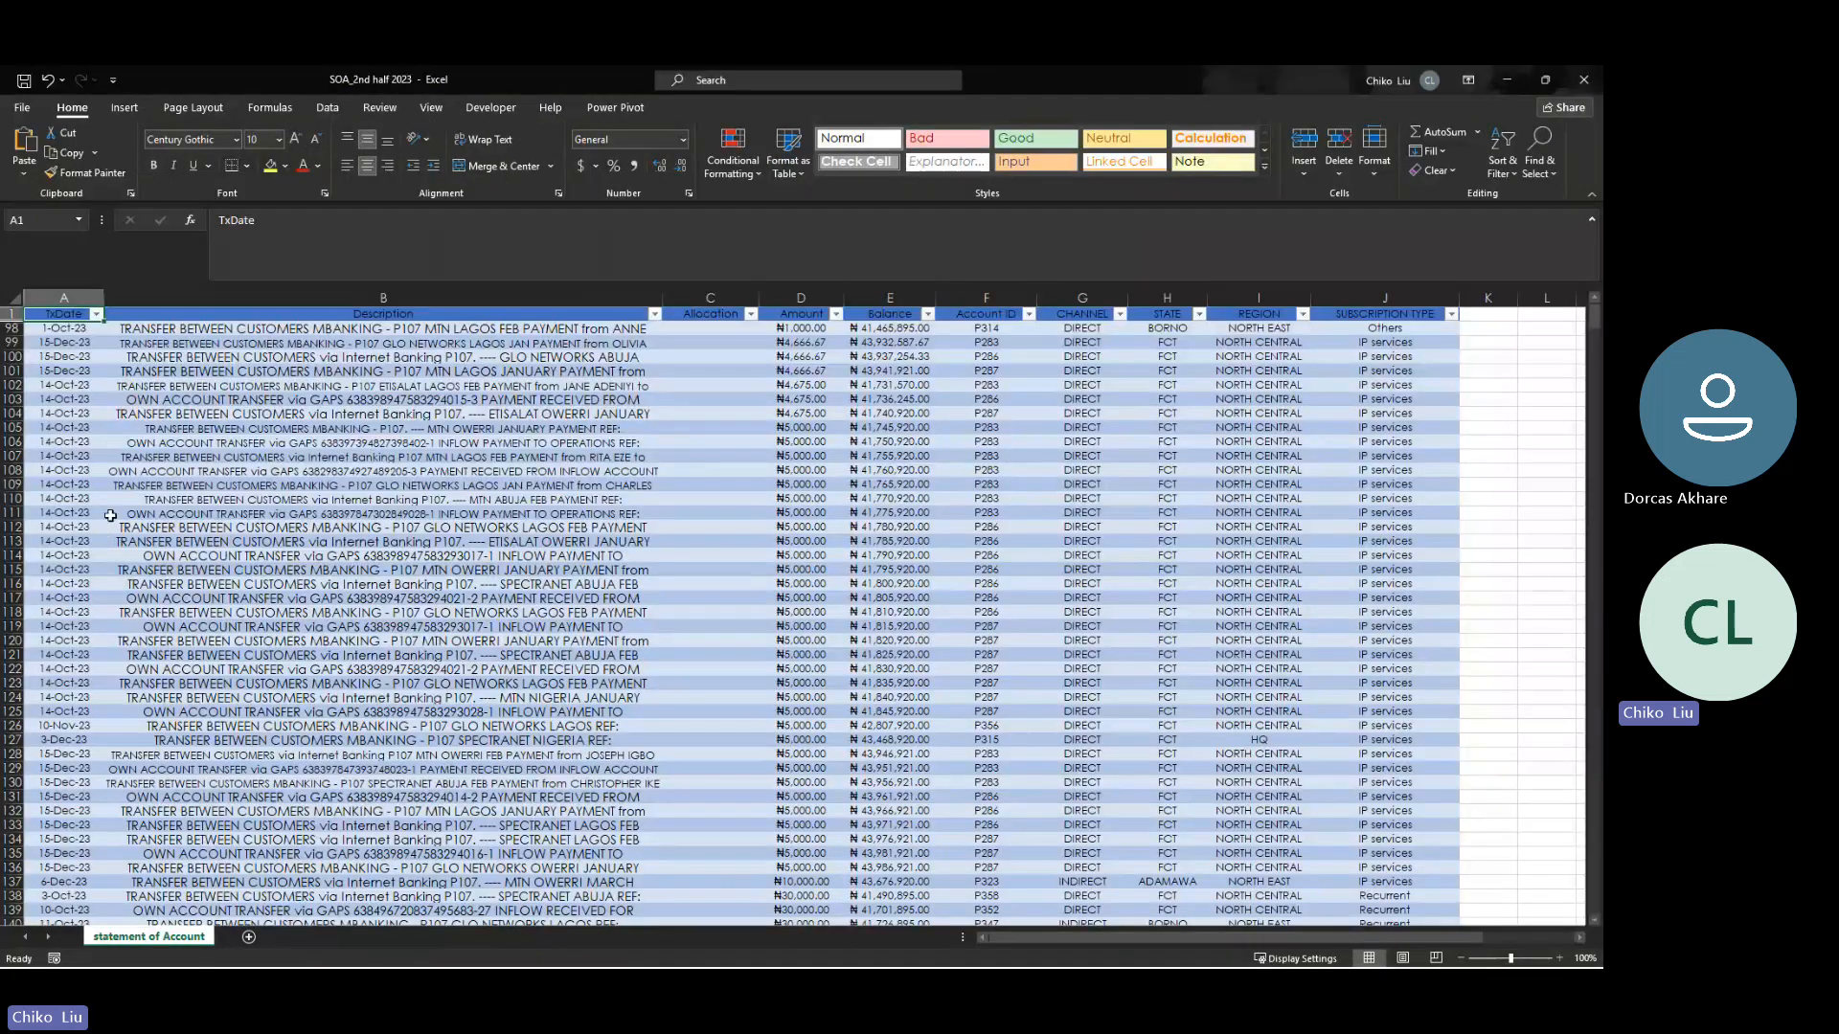
left_click_drag(237, 78, 551, 208)
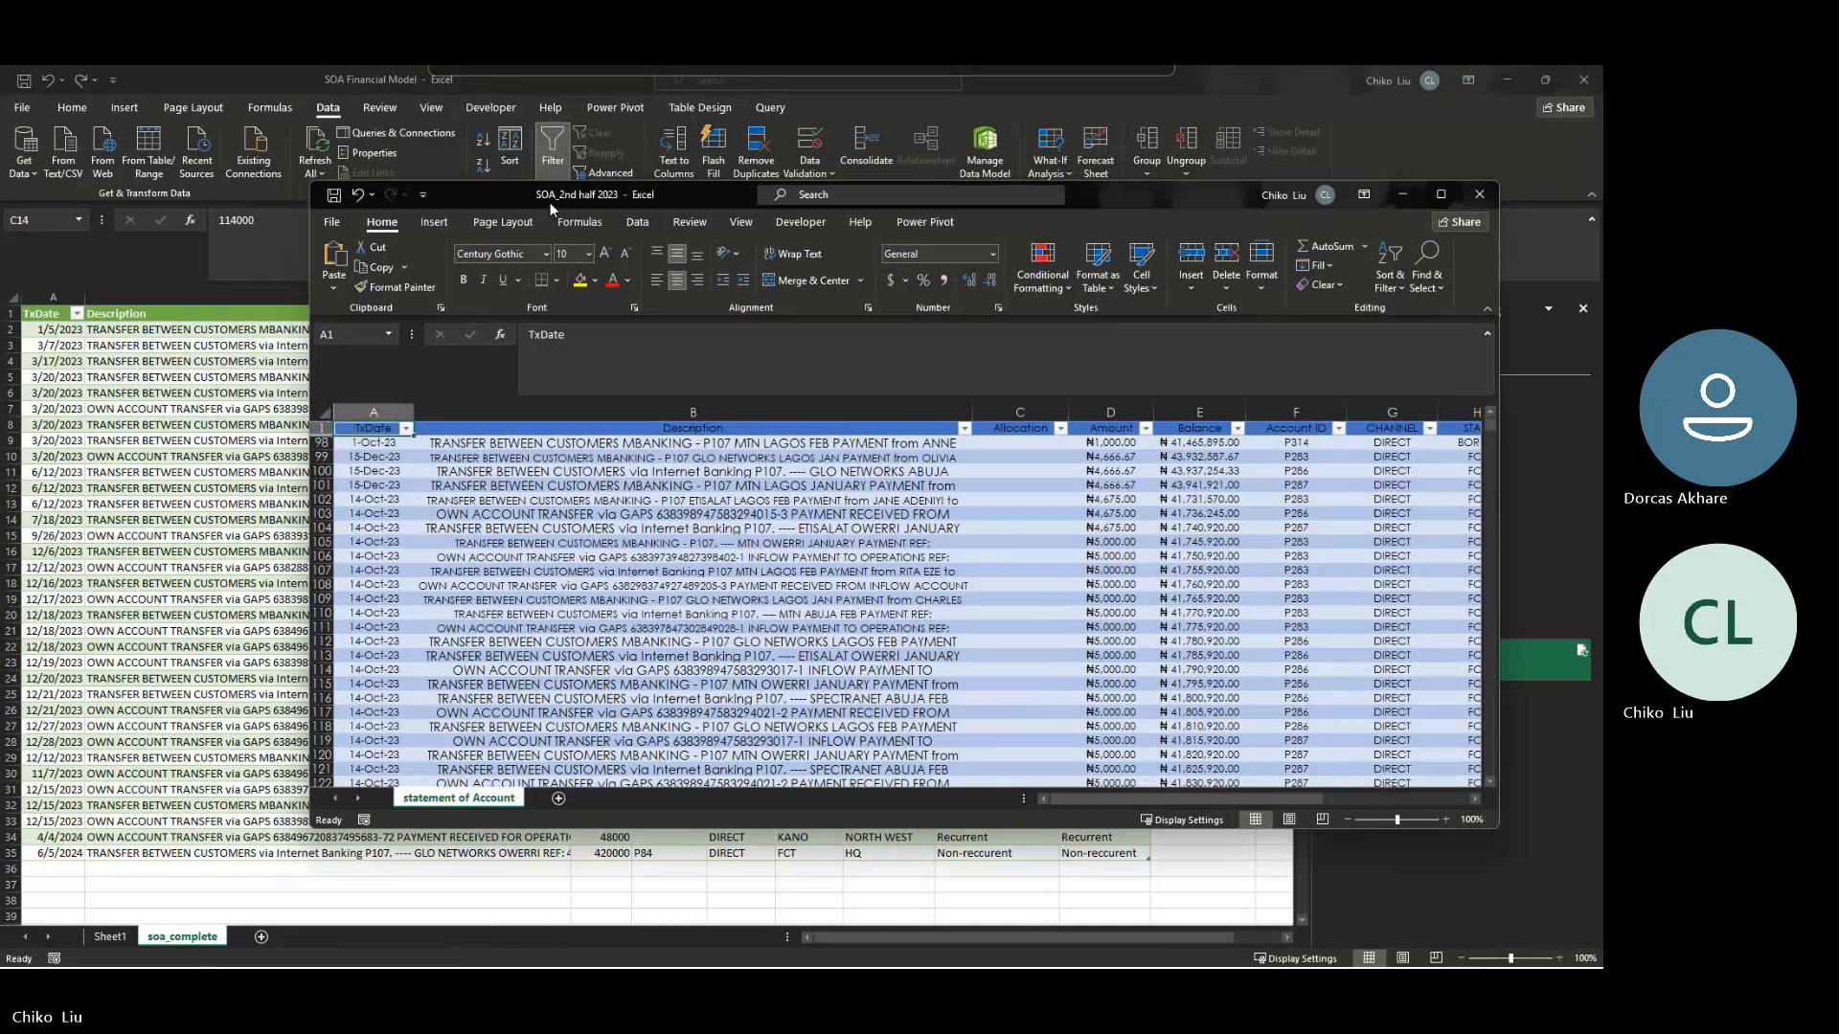
key("Down")
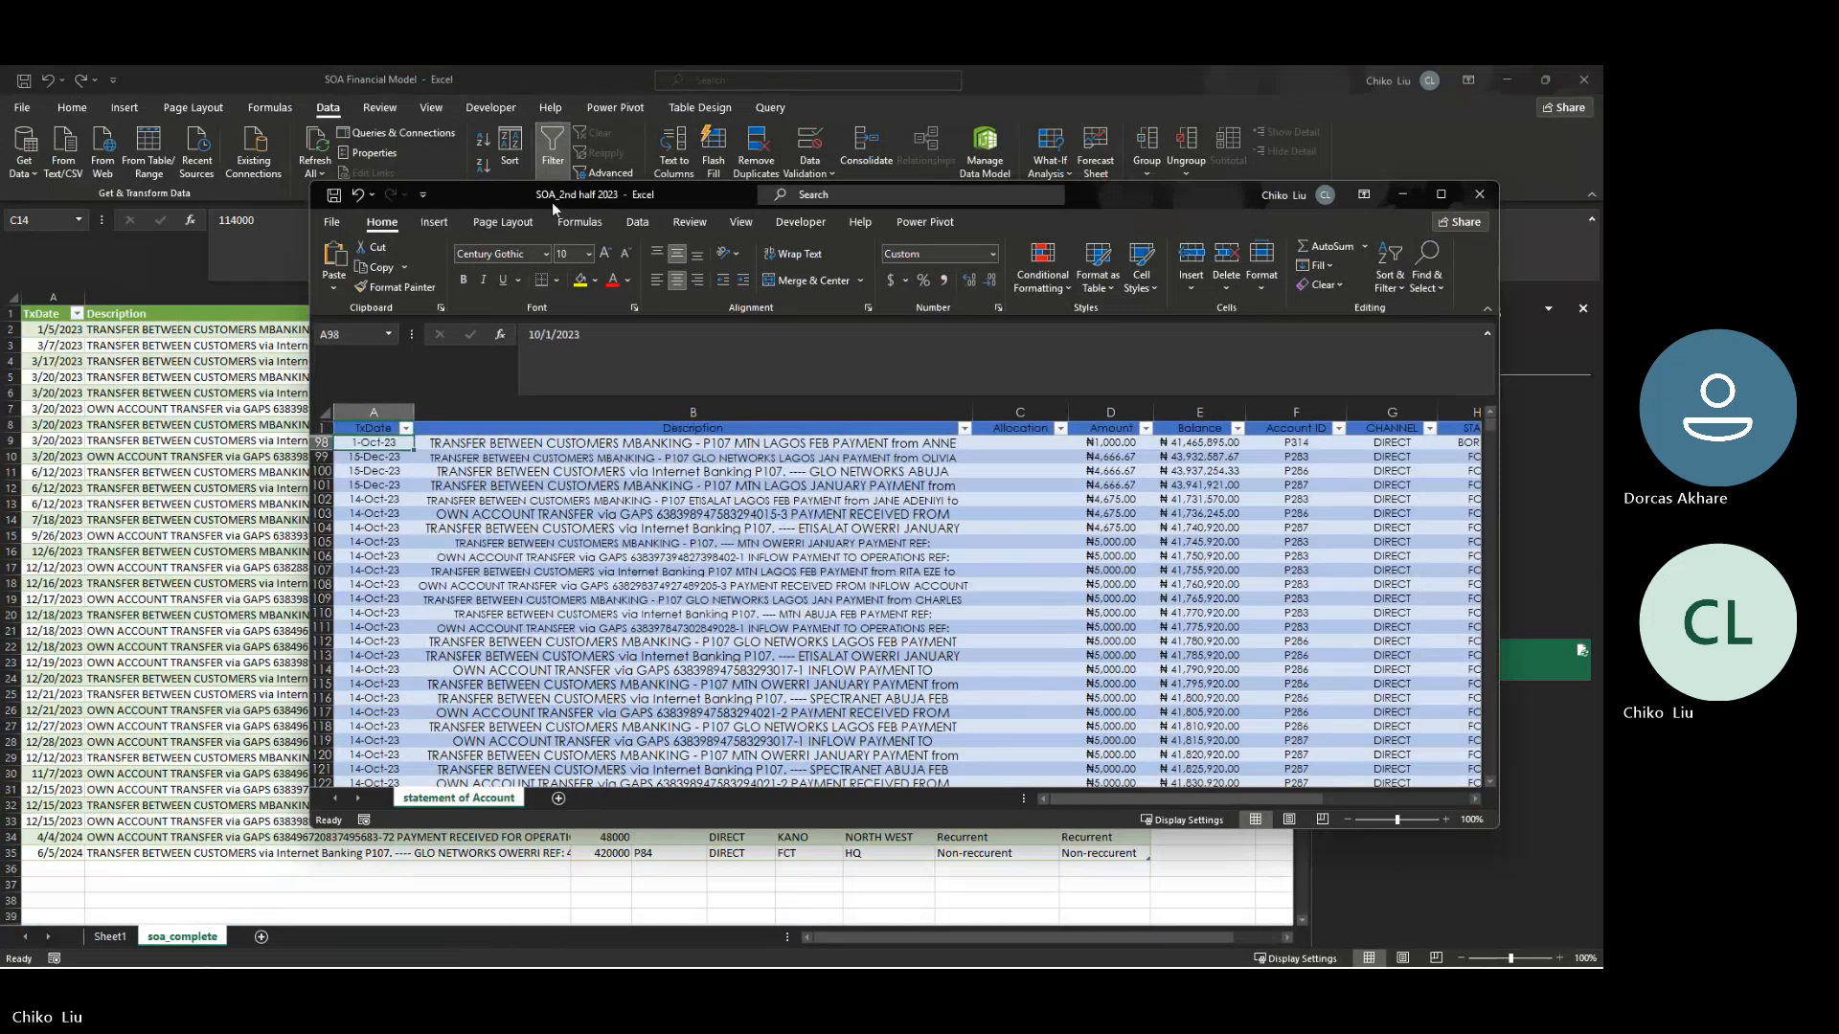
key("Up")
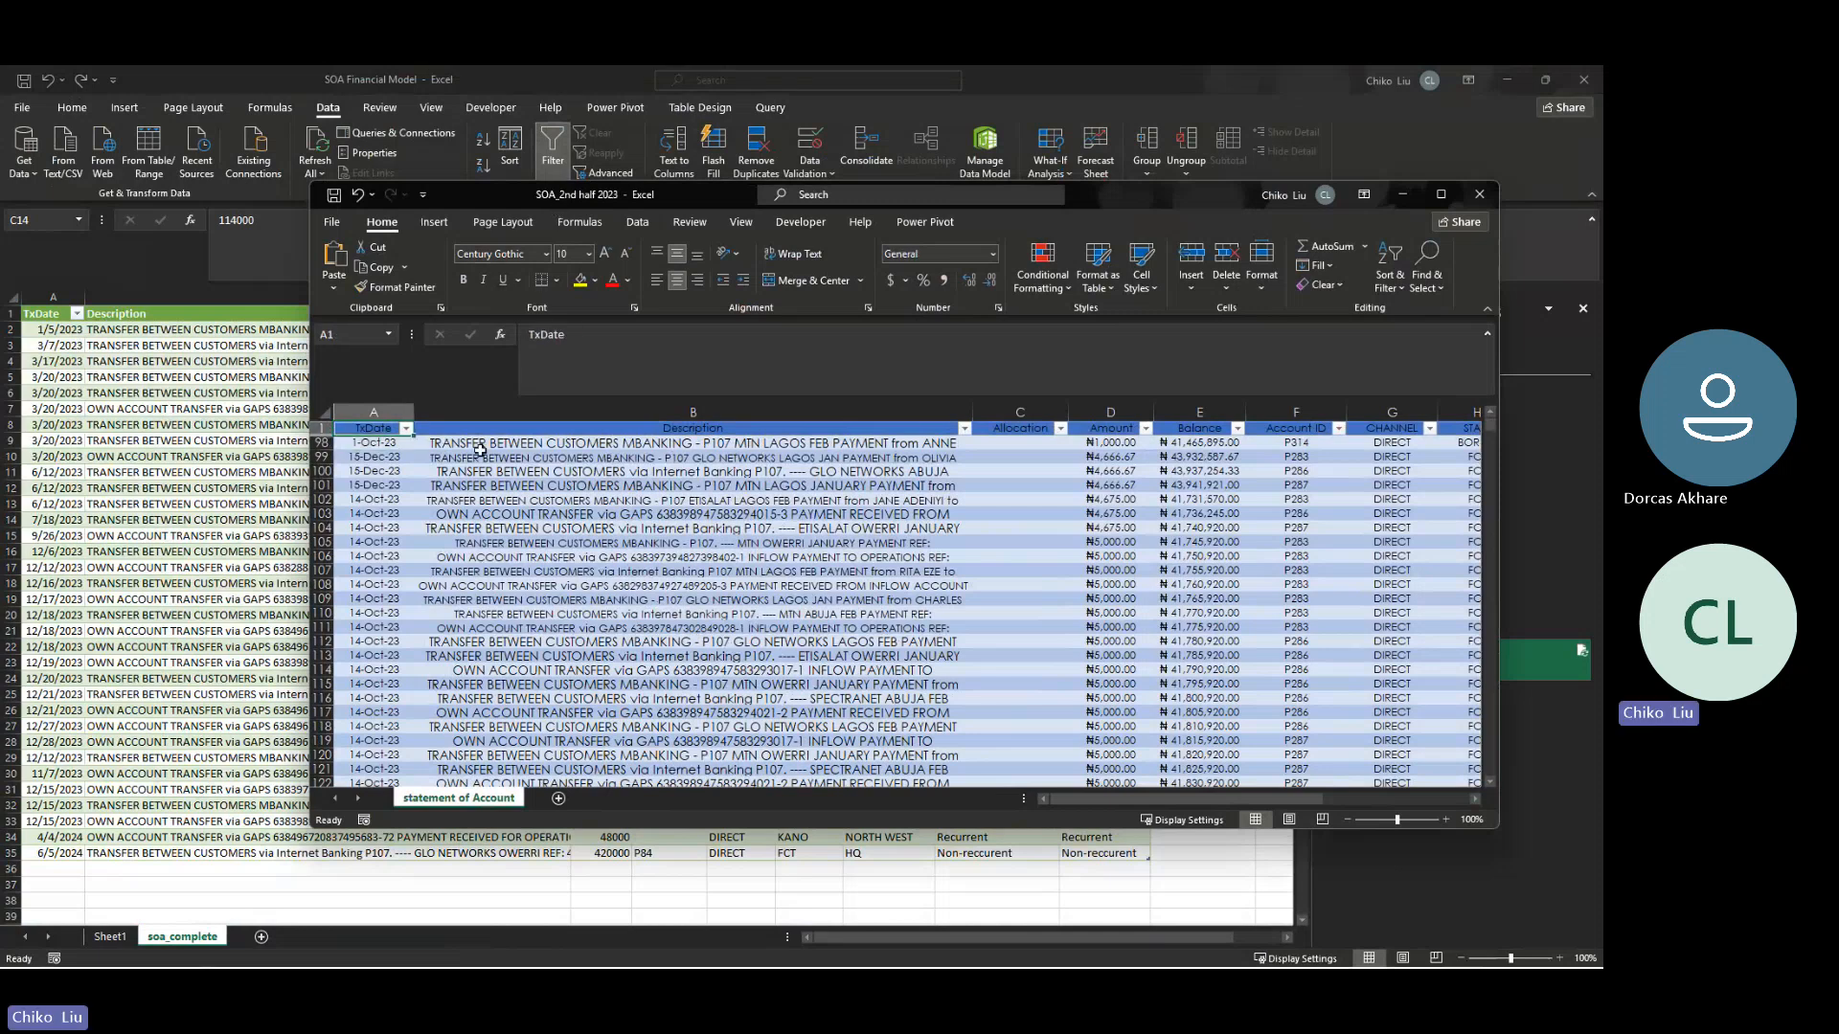
left_click(1441, 197)
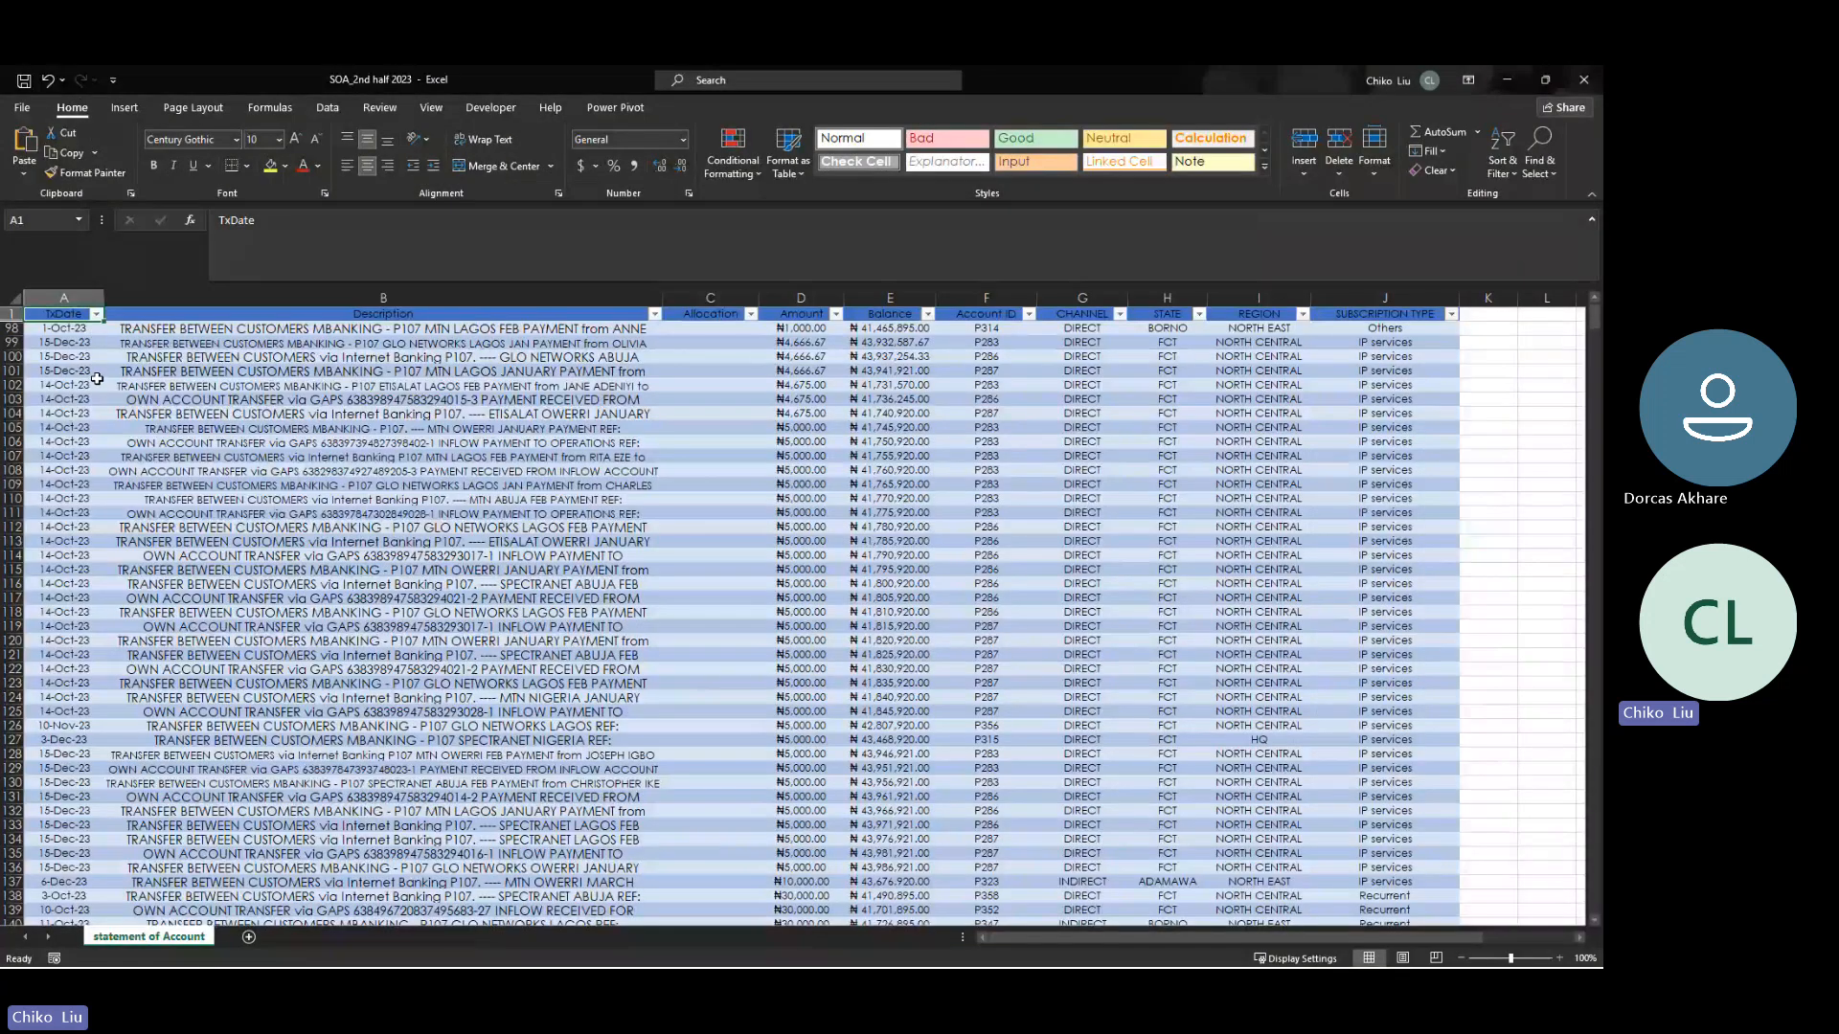
- Unhide the rows between the header and row 98 in the statement of Account sheet of SOA_2nd half 2023
scroll(97, 379, "down", 20)
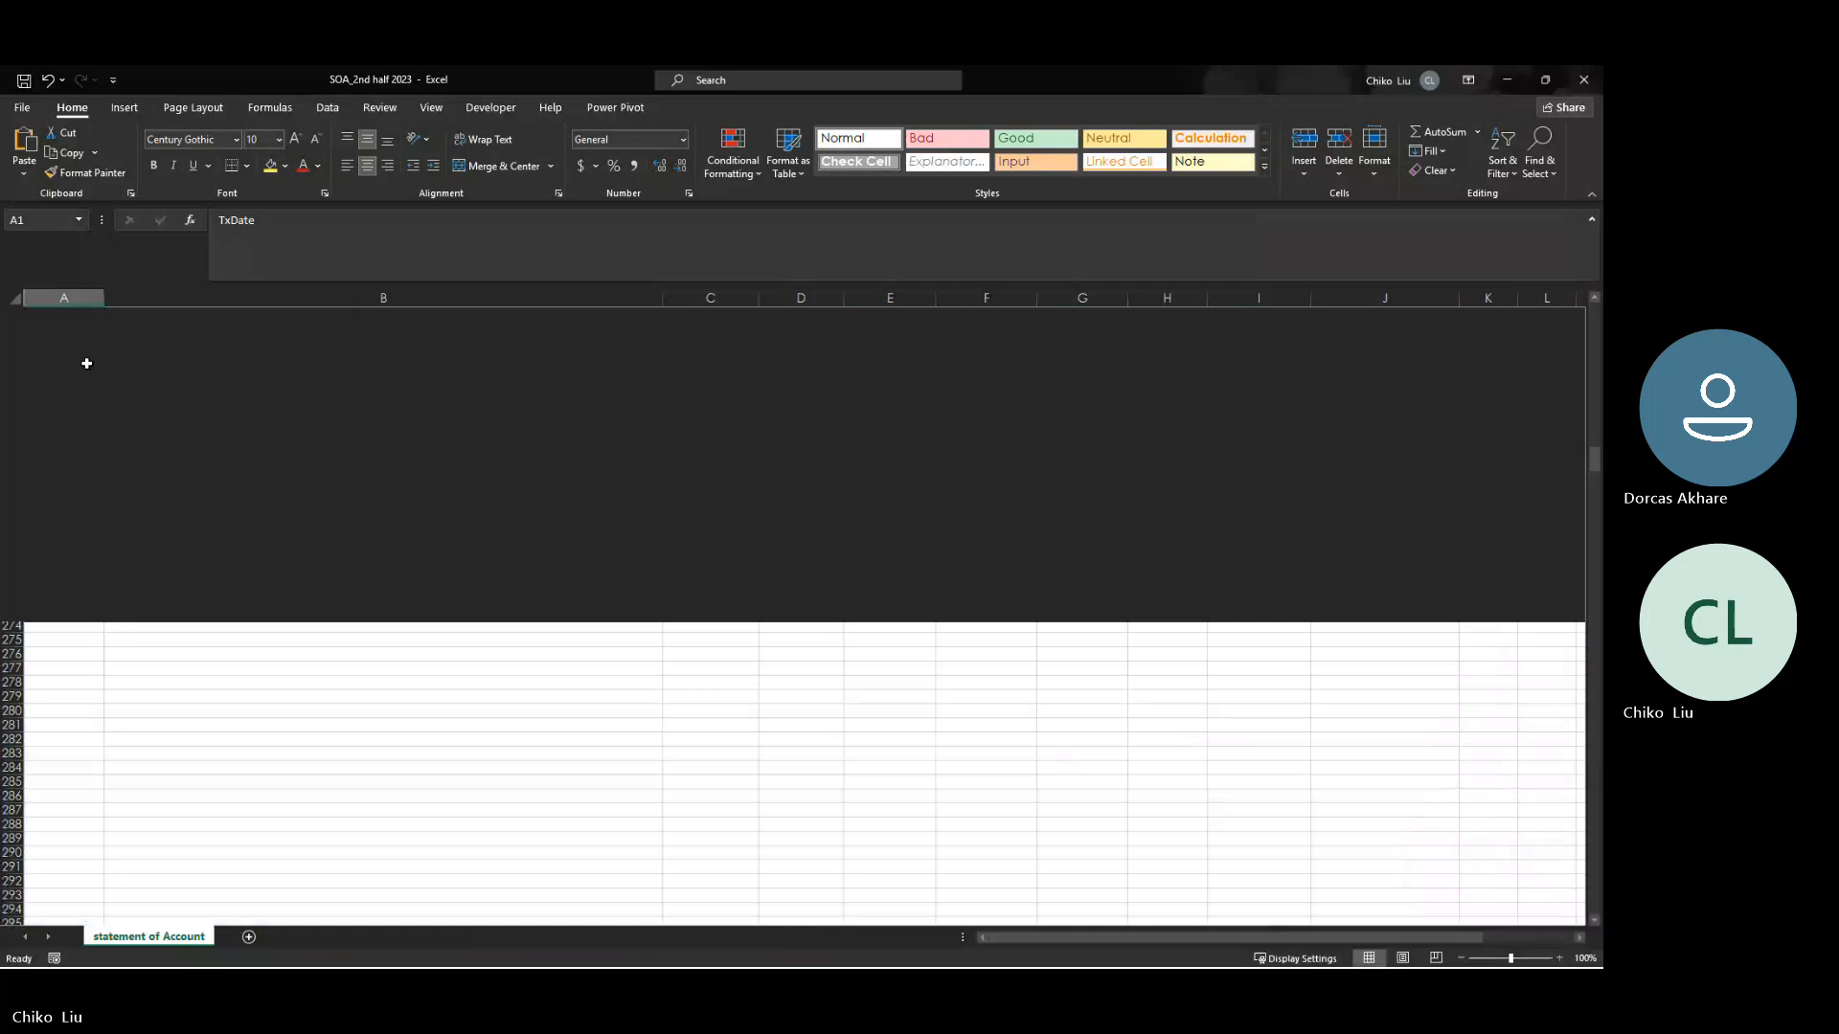
scroll(86, 363, "up", 20)
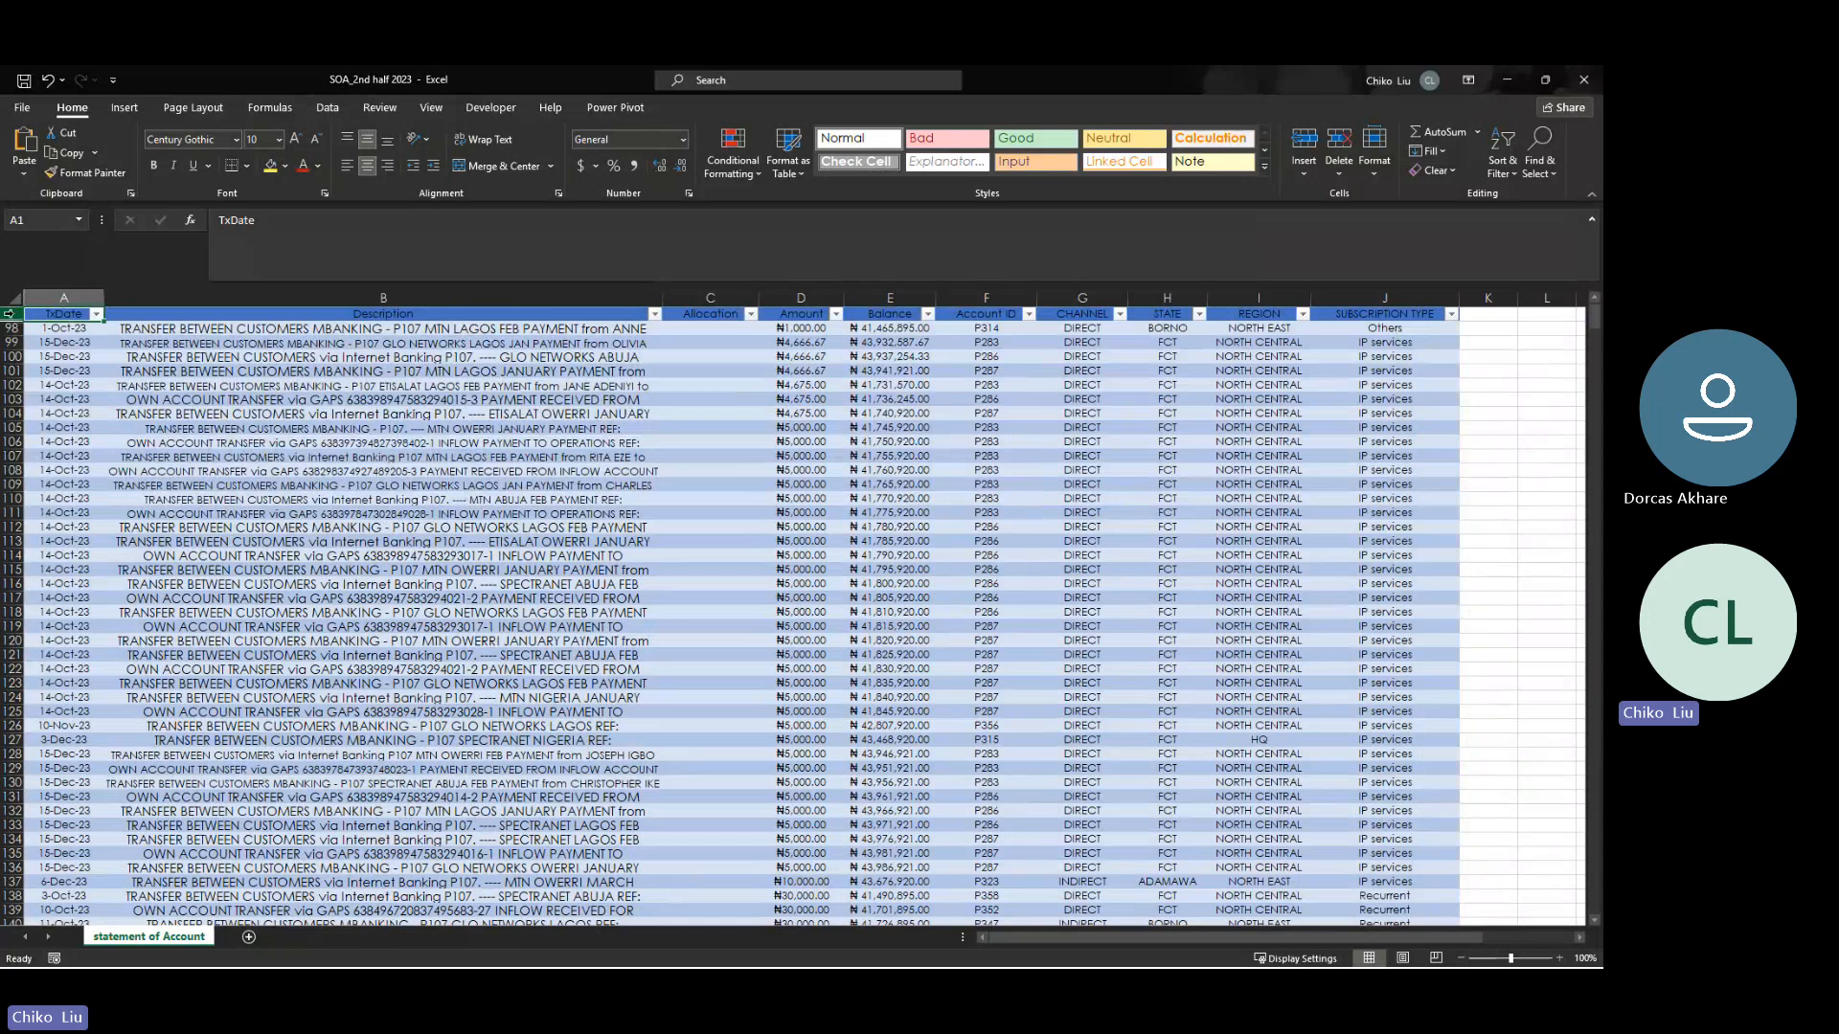
left_click_drag(14, 314, 8, 340)
double_click(5, 336)
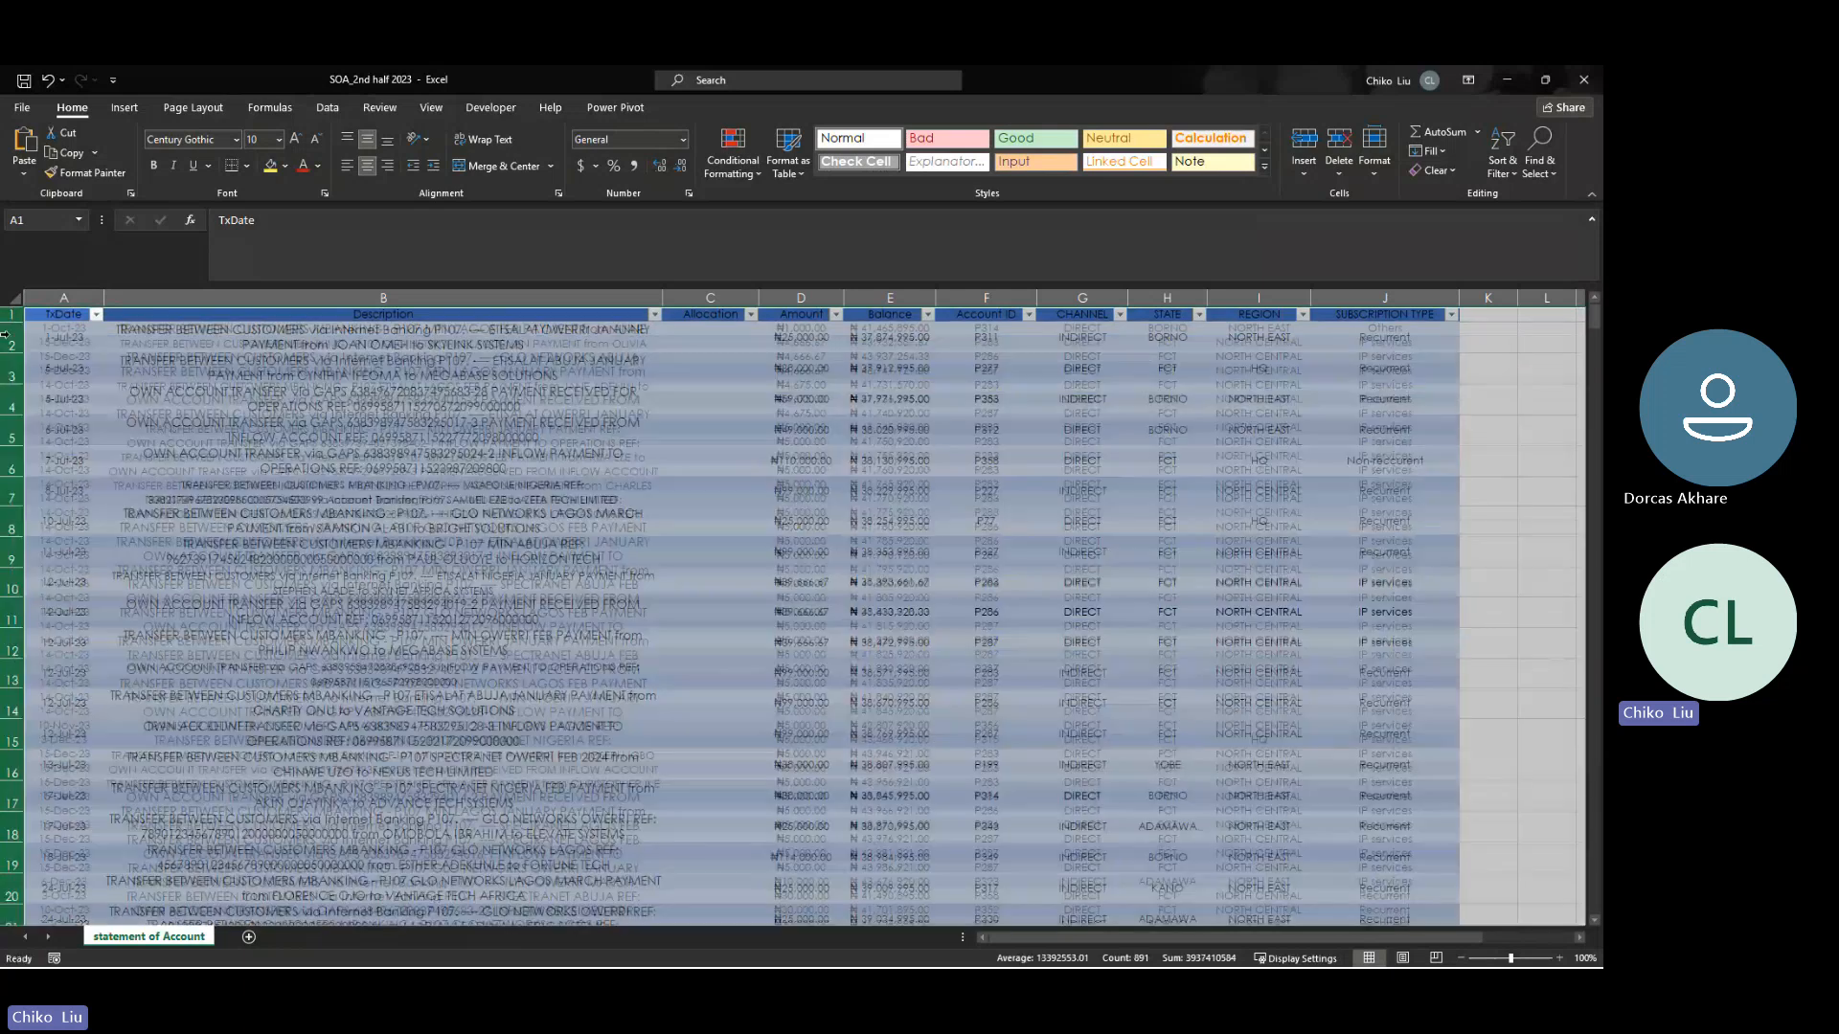
key("Down")
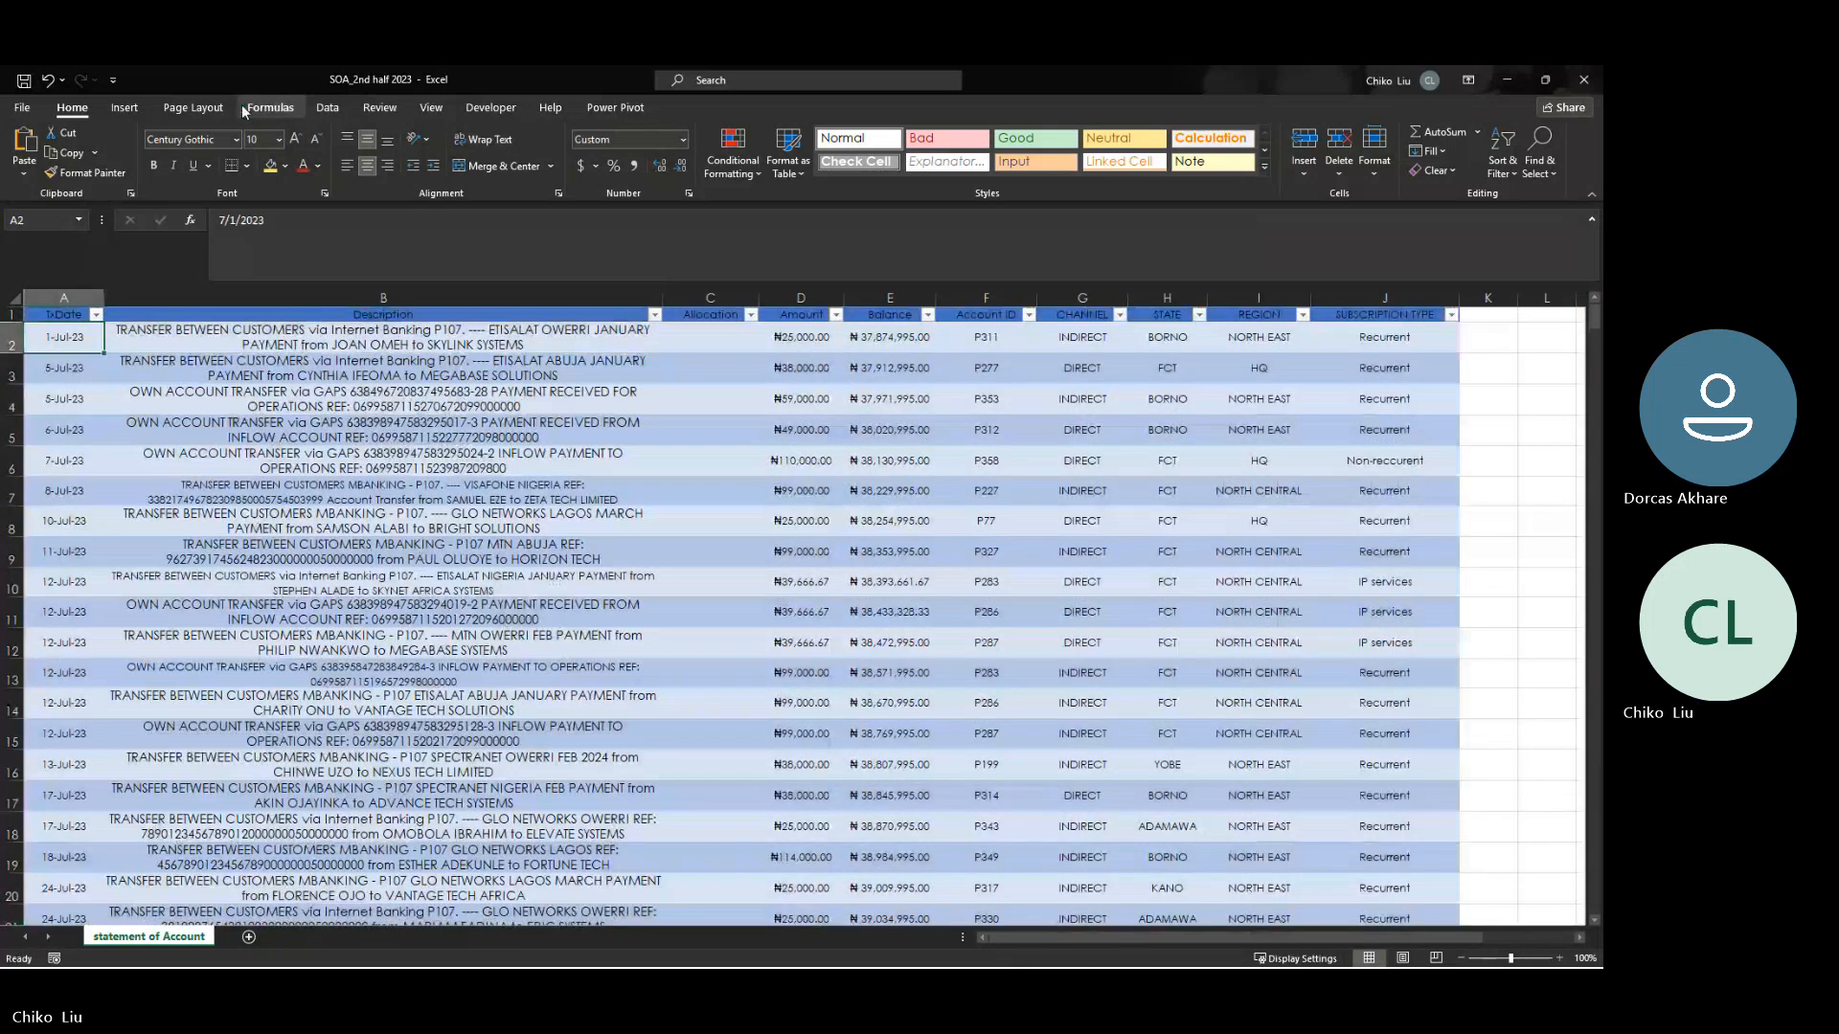
- Find the ₦114,000 transaction dated 18-Jul-23 in SOA_2nd half 2023 and compare it with its row in soa_complete
left_click_drag(255, 86, 726, 151)
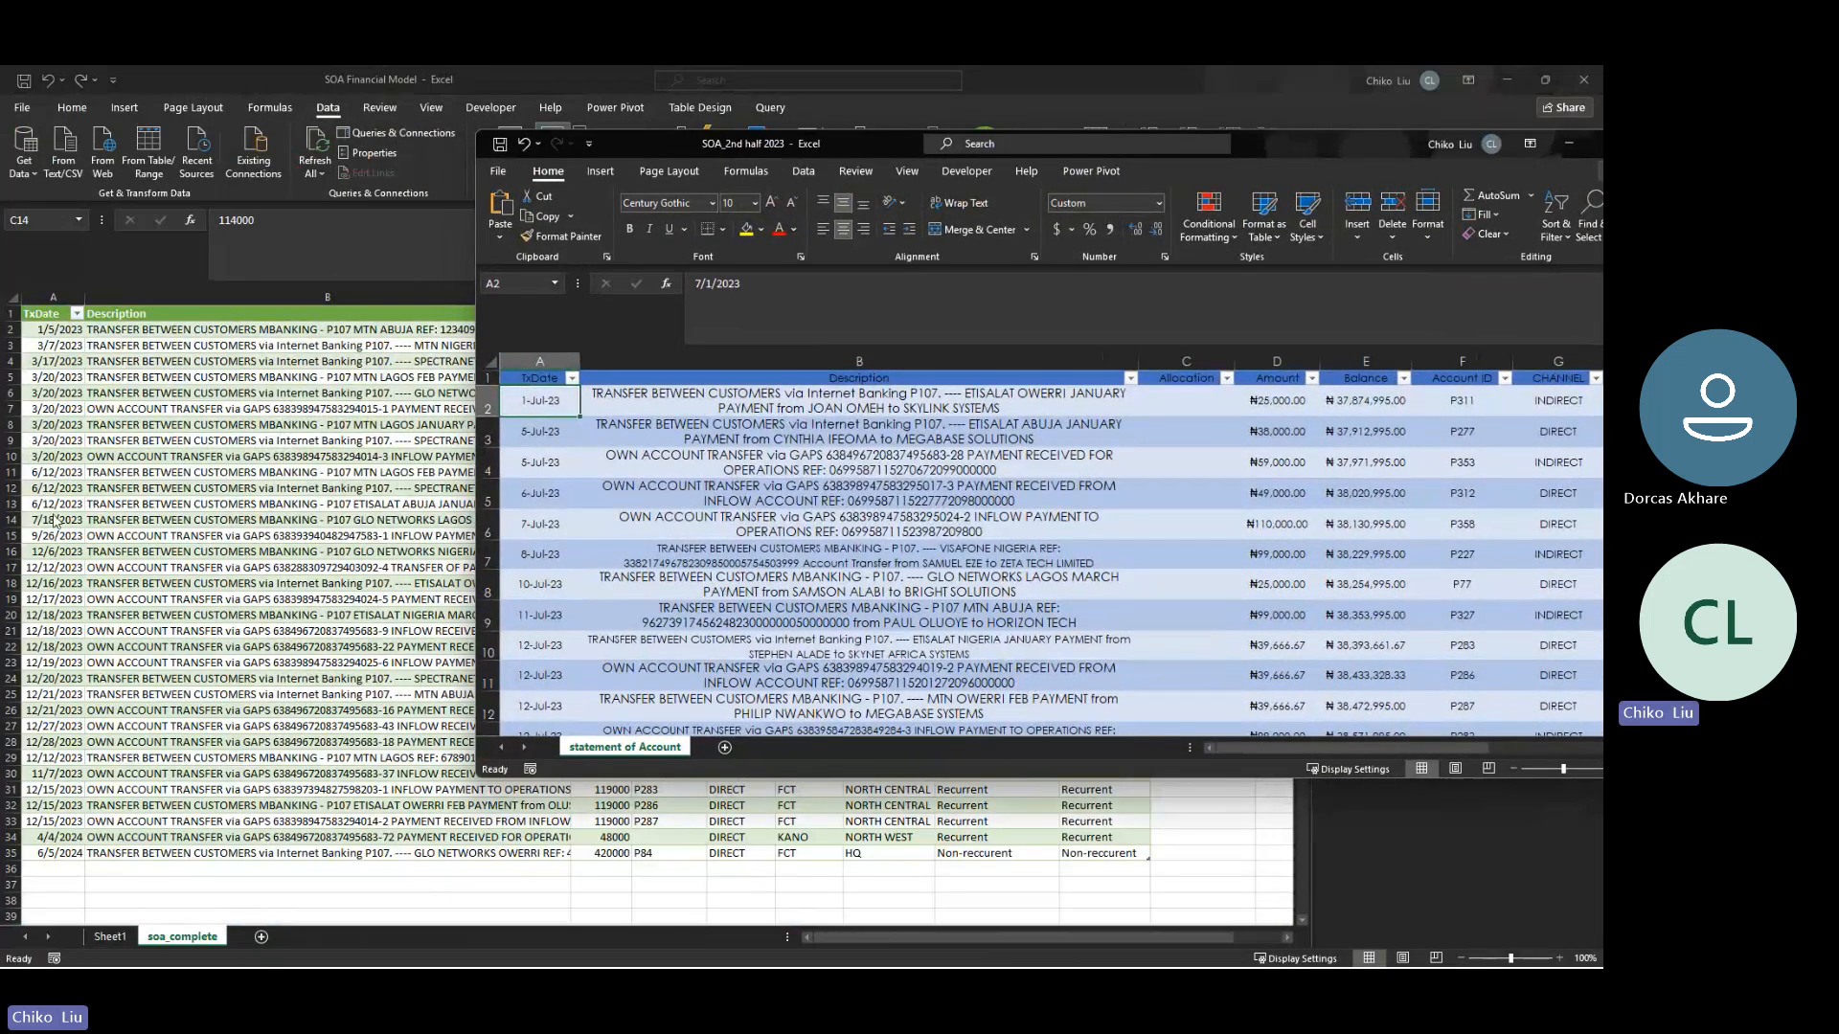
key("Down")
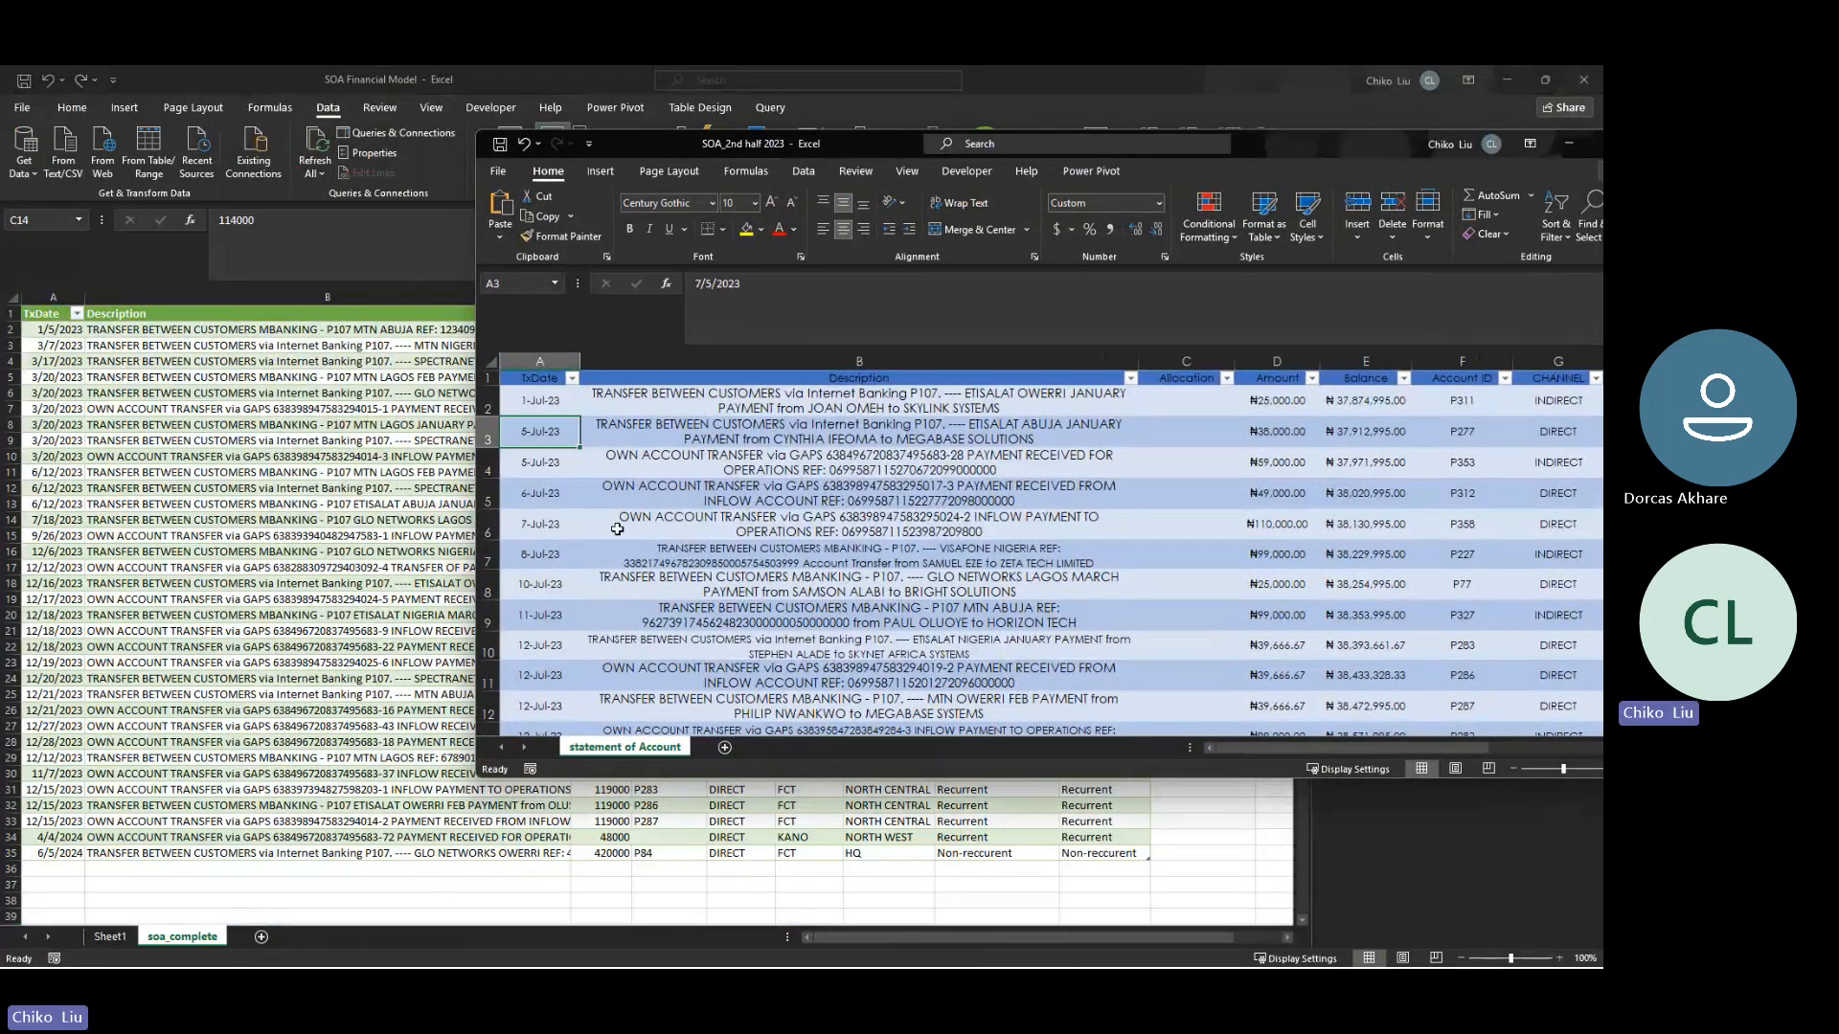
key("Down")
key("Down")
key("Down")
key("Down")
key("Down")
key("Down")
key("Down")
key("Down")
key("Down")
key("Down")
key("Down")
key("Down")
key("Down")
key("Down")
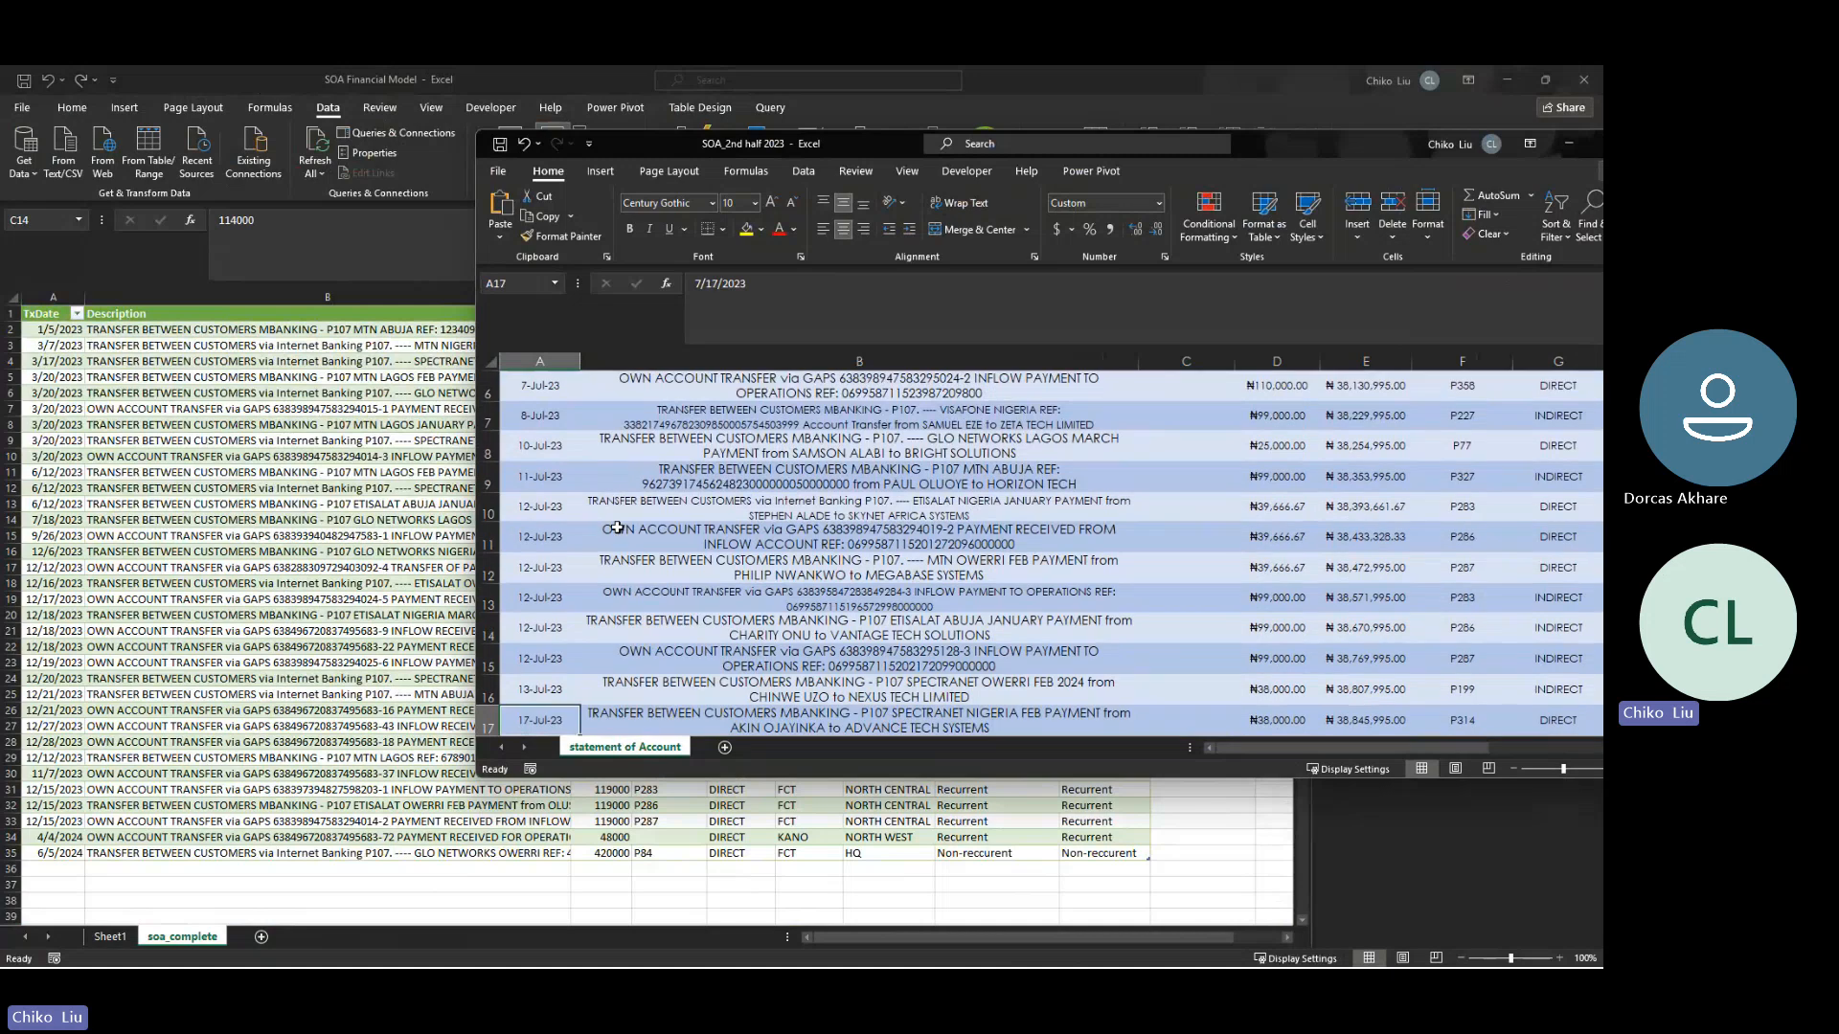
key("Down")
key("Down")
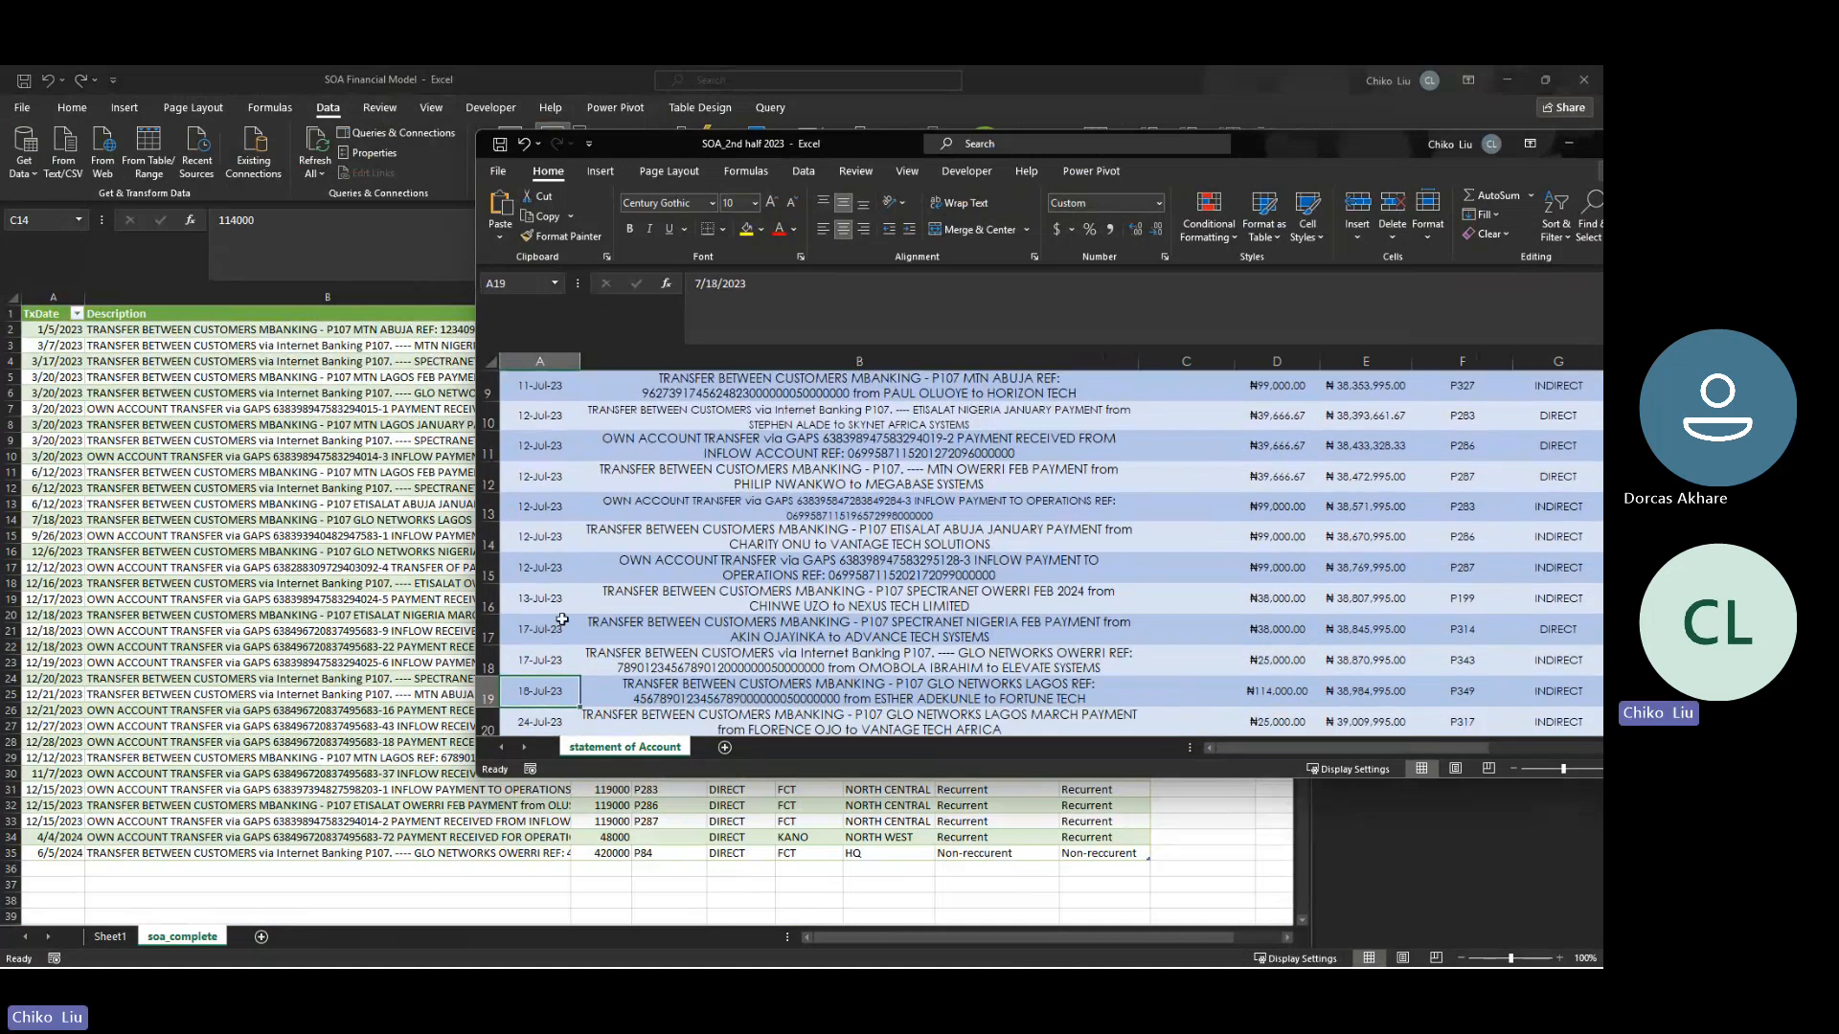
key("Right")
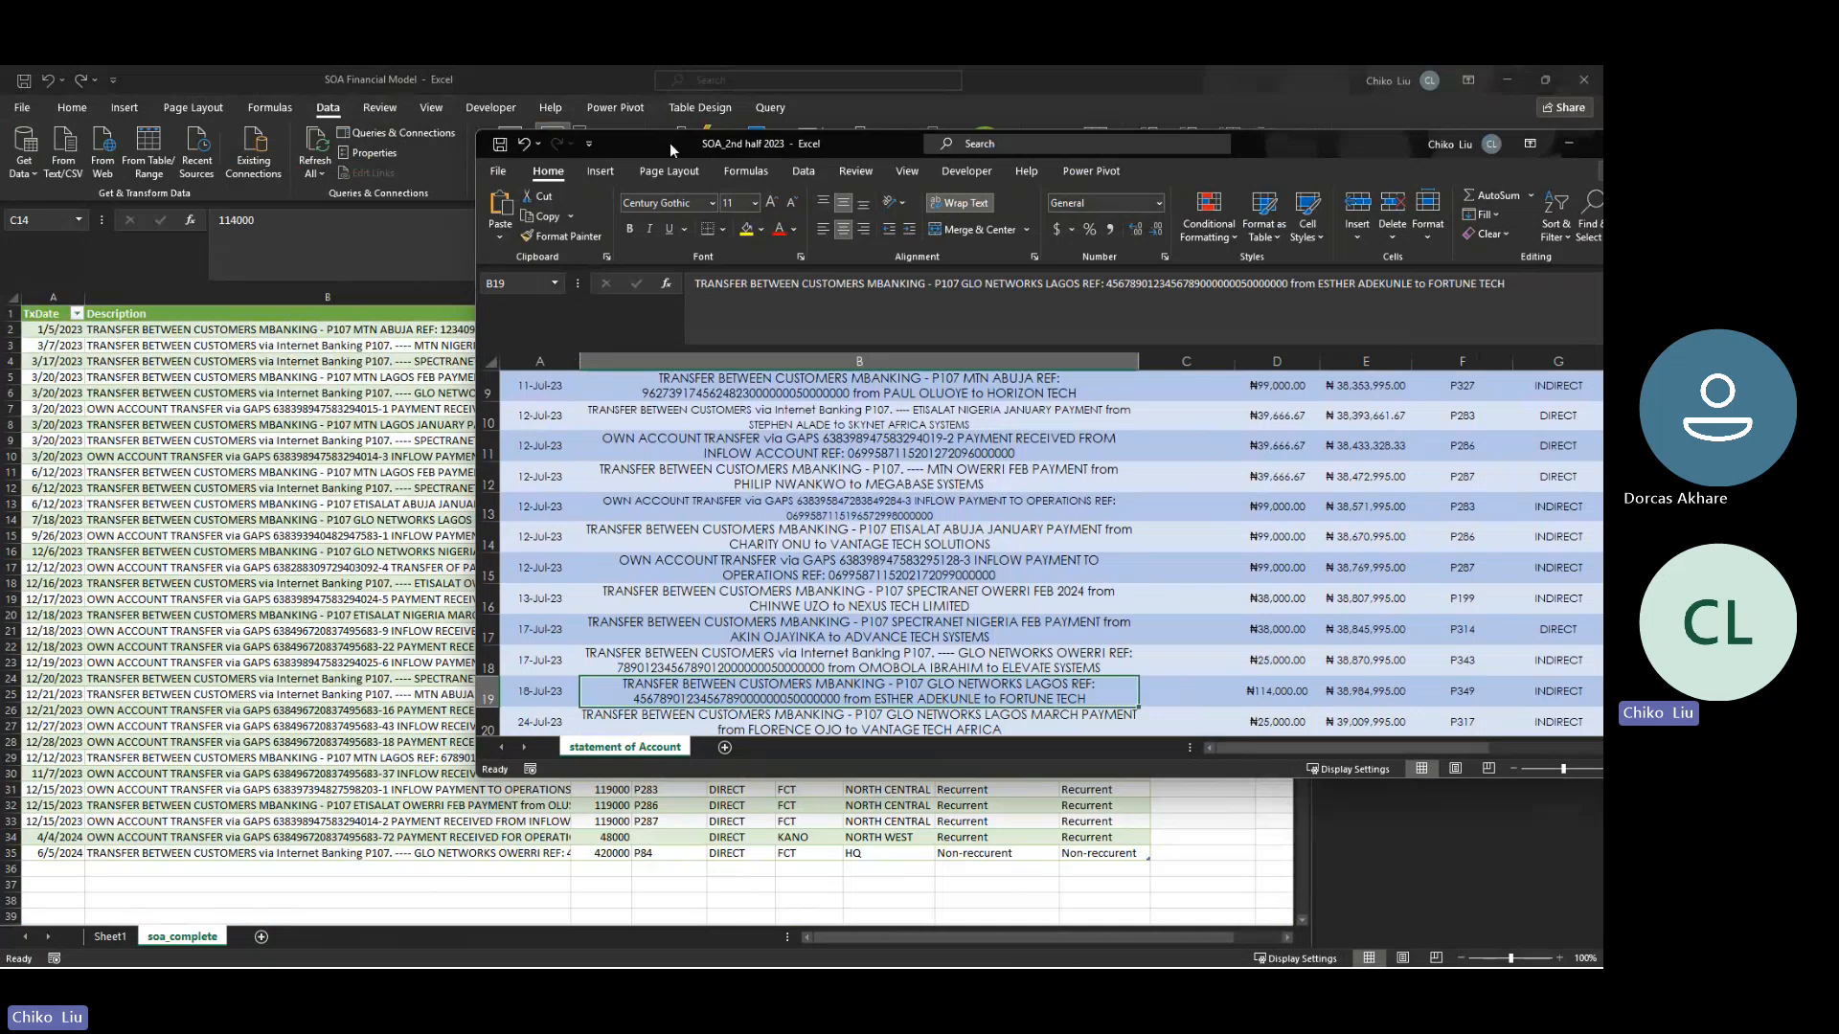
left_click_drag(669, 142, 649, 523)
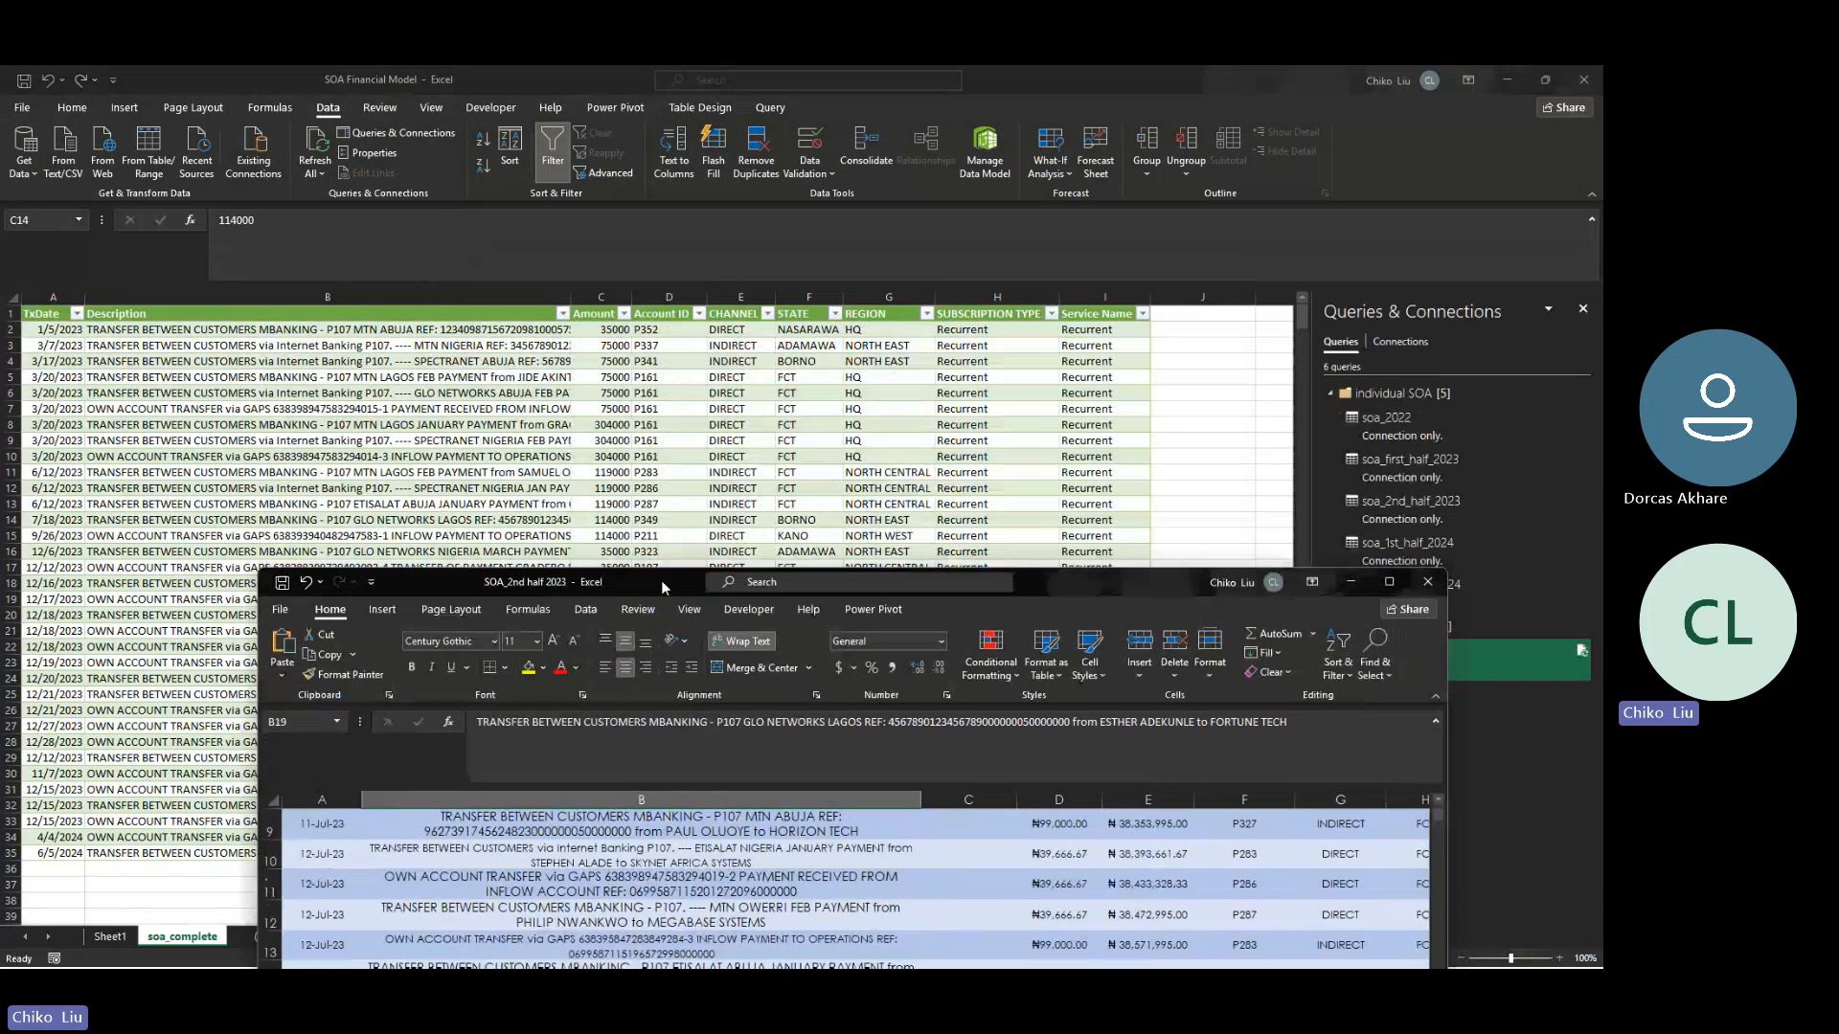
left_click_drag(660, 581, 518, 268)
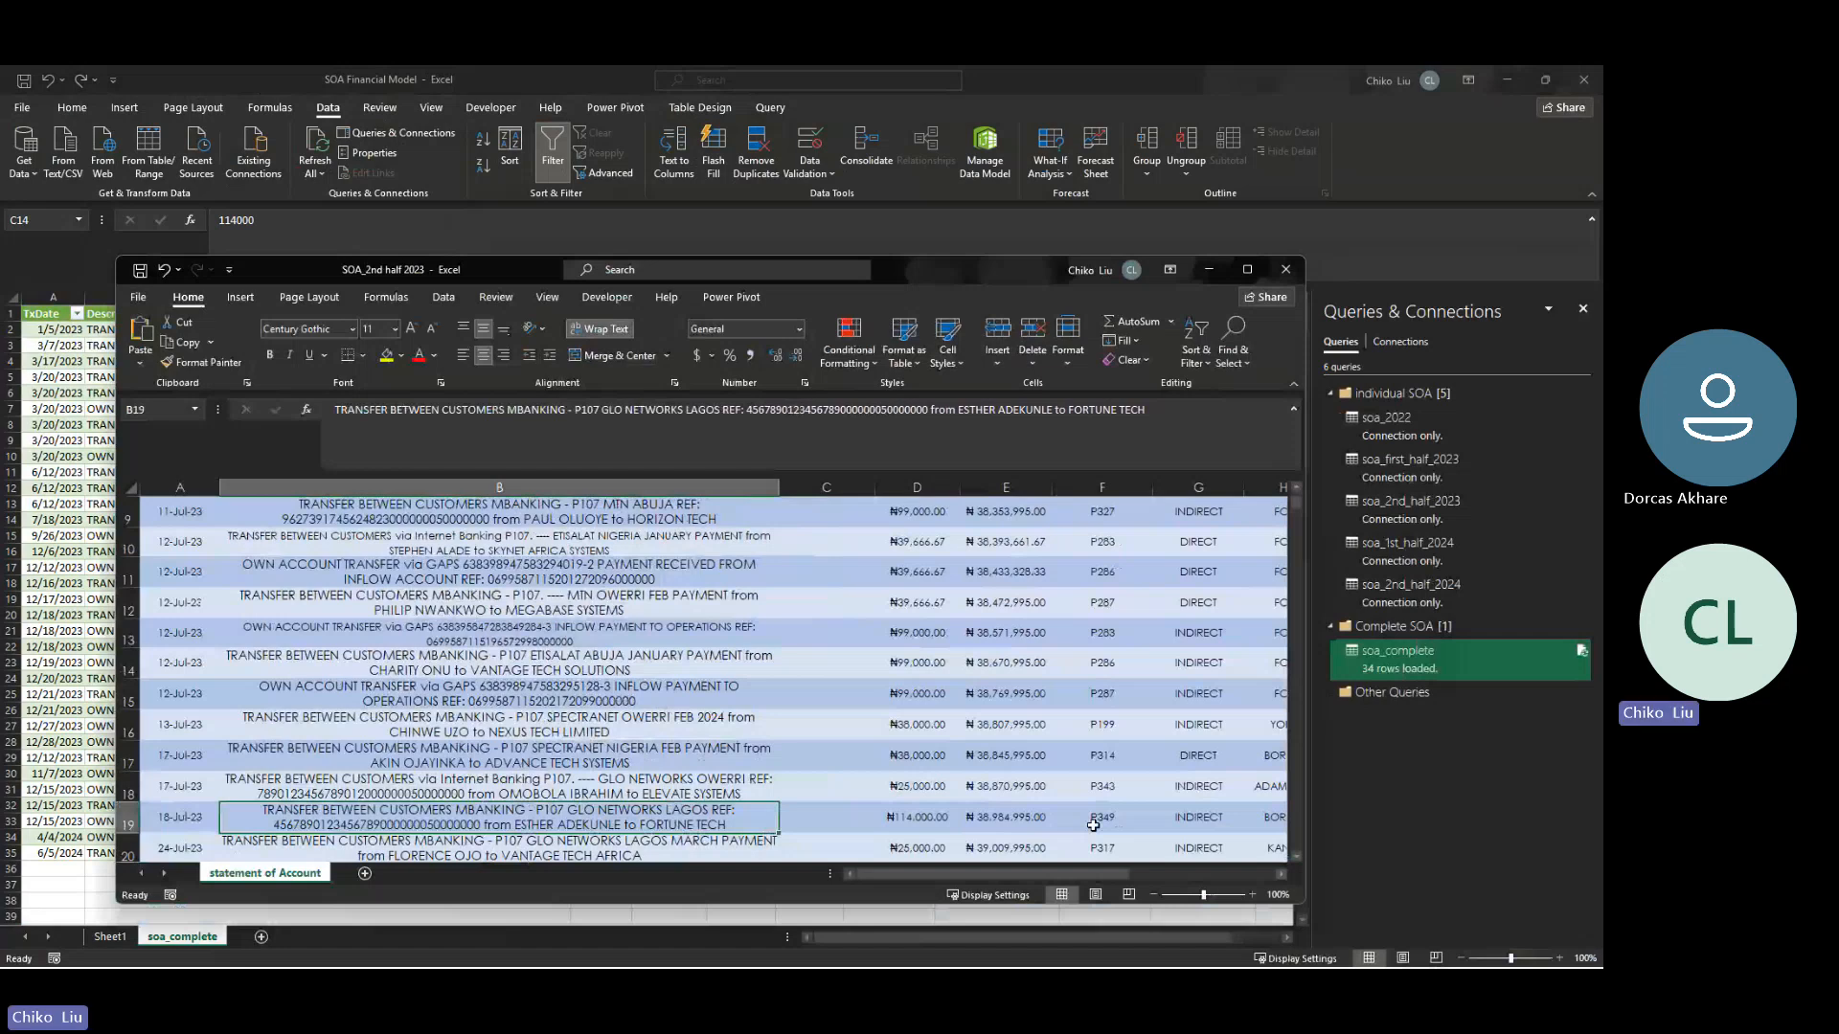
- Set the subscription type of the ₦114,000 transaction dated 18-Jul-23 to Non-reccurent
left_click(1247, 270)
key("Right")
key("Right")
key("Right")
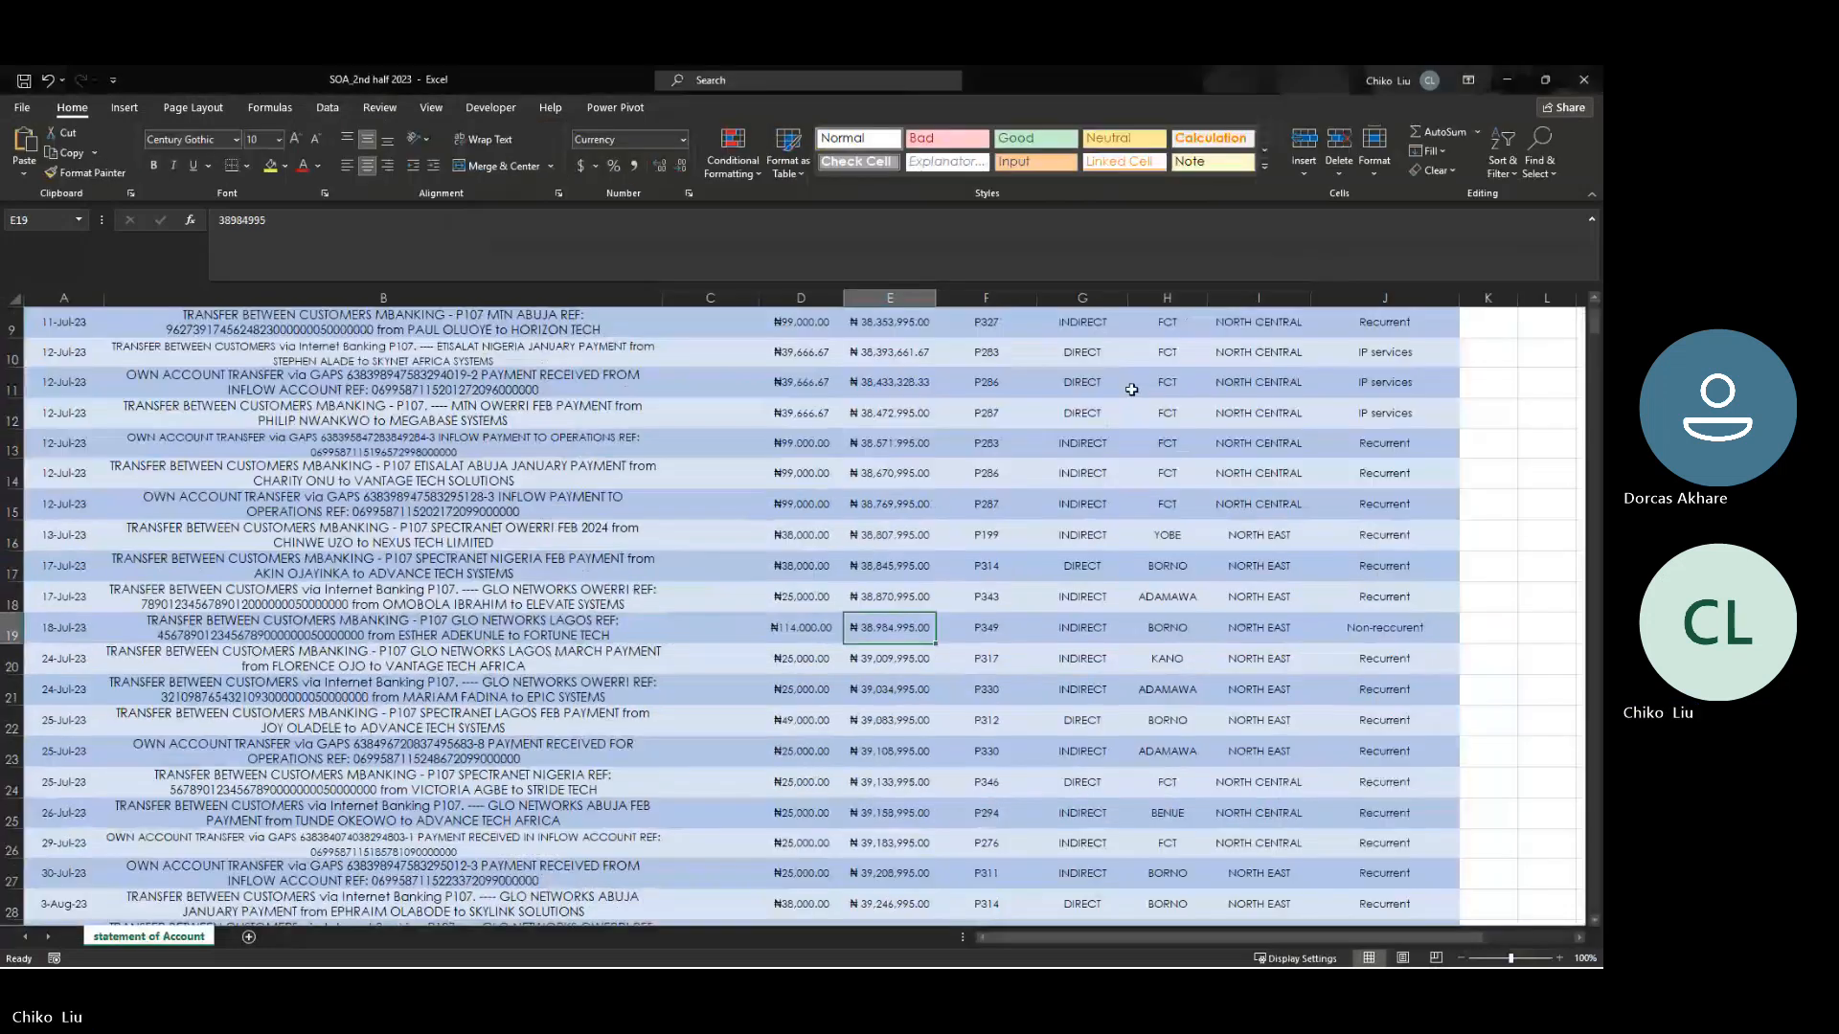
key("Left")
key("Left")
key("Left")
key("Left")
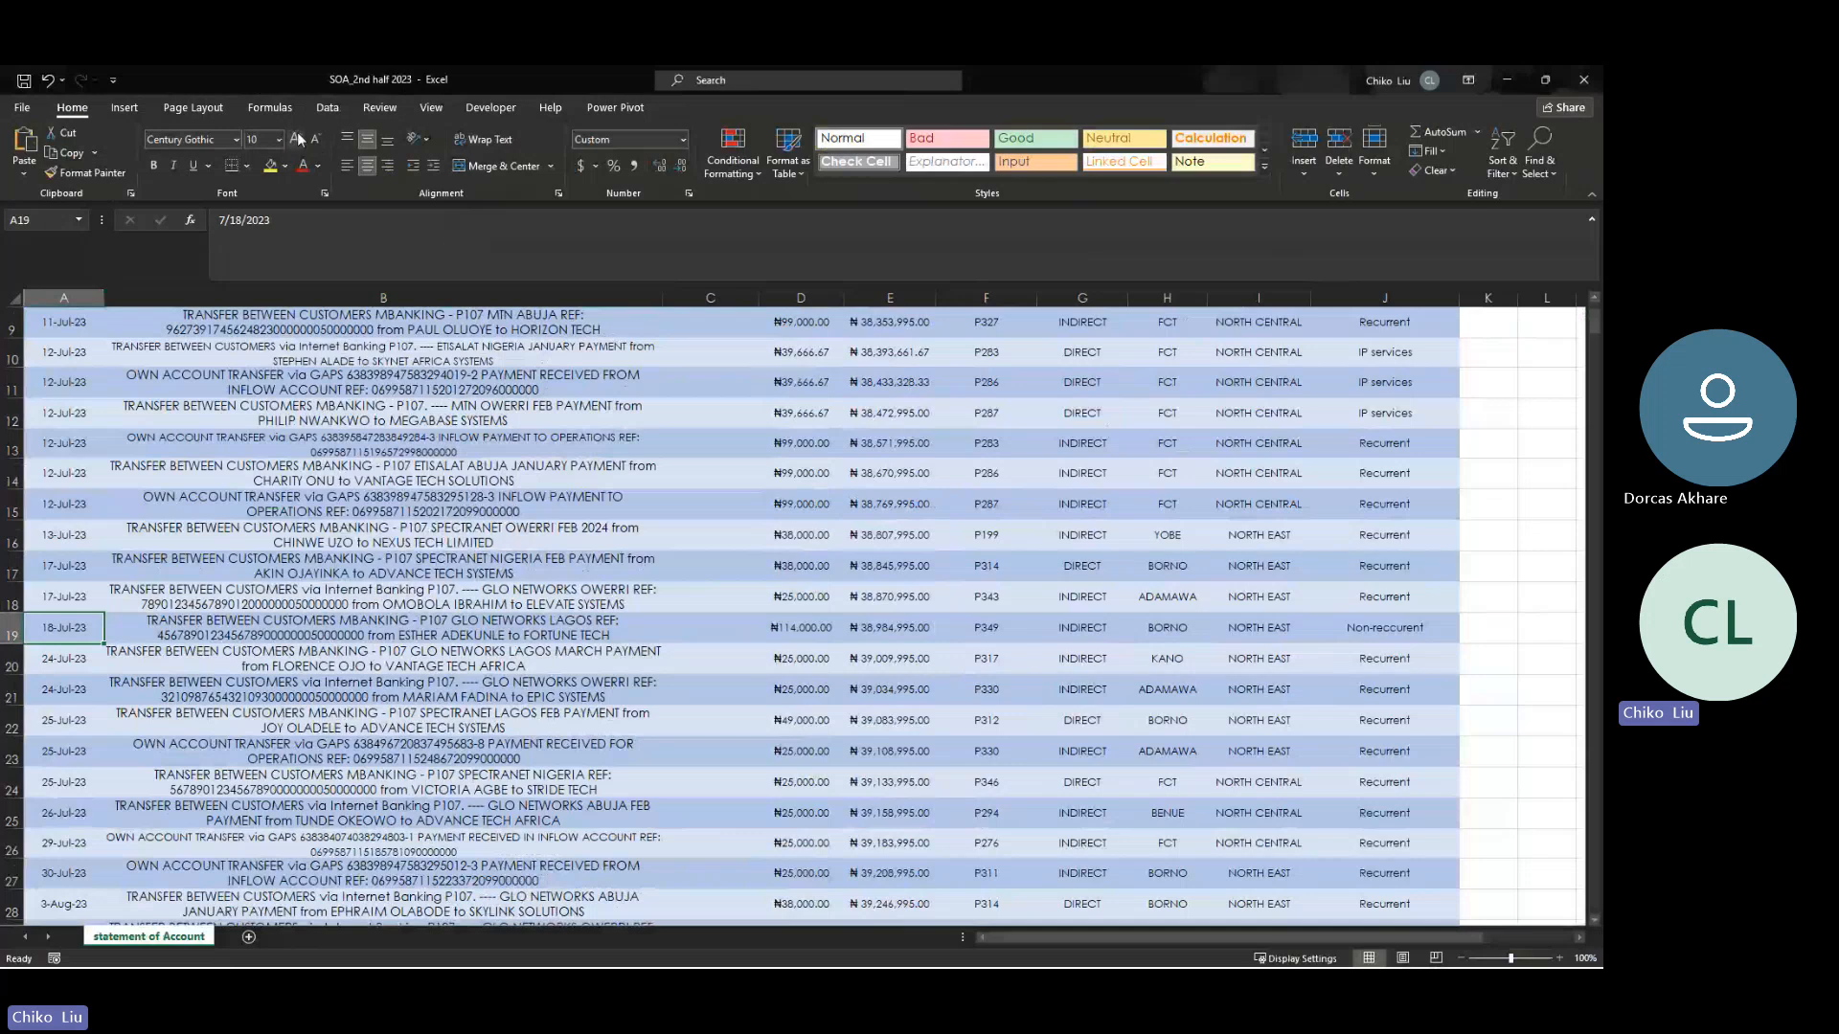
- Check the second ₦114,000 row's date in soa_complete, and find the matching 26-Sep-23 transaction in SOA_2nd half 2023
left_click_drag(279, 73, 540, 277)
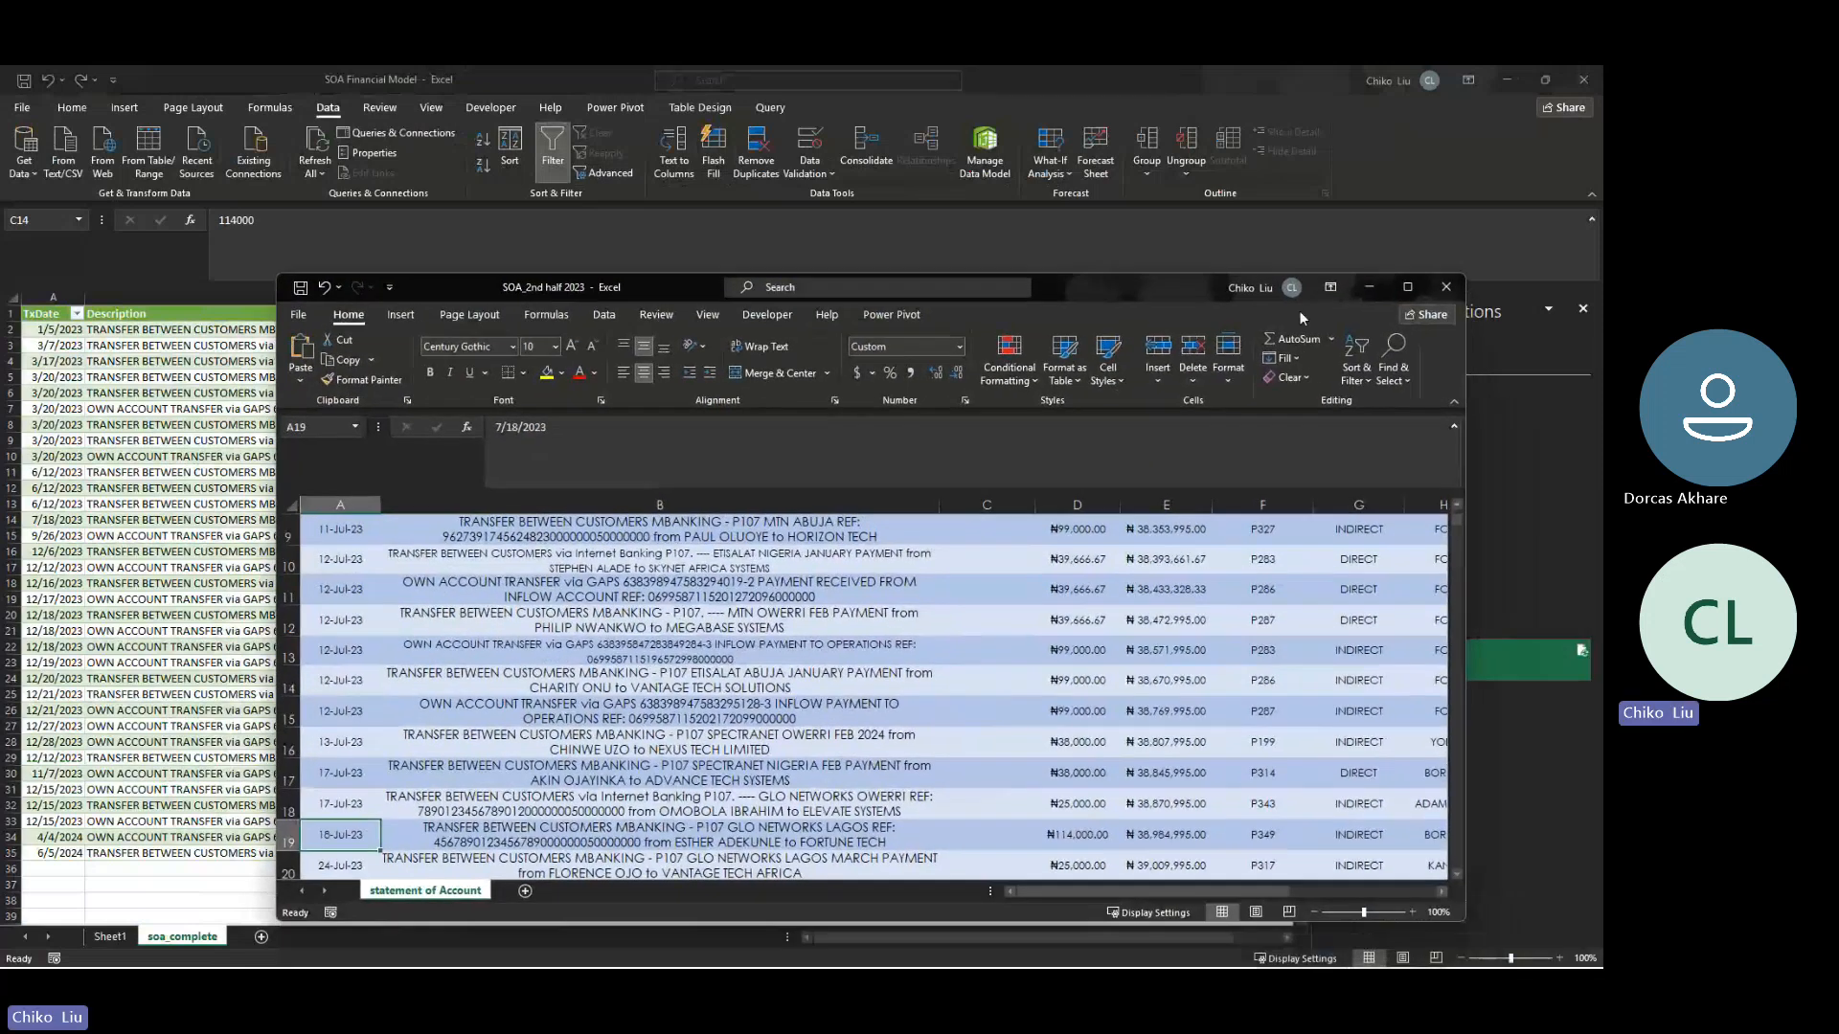
mouse_move(1395, 293)
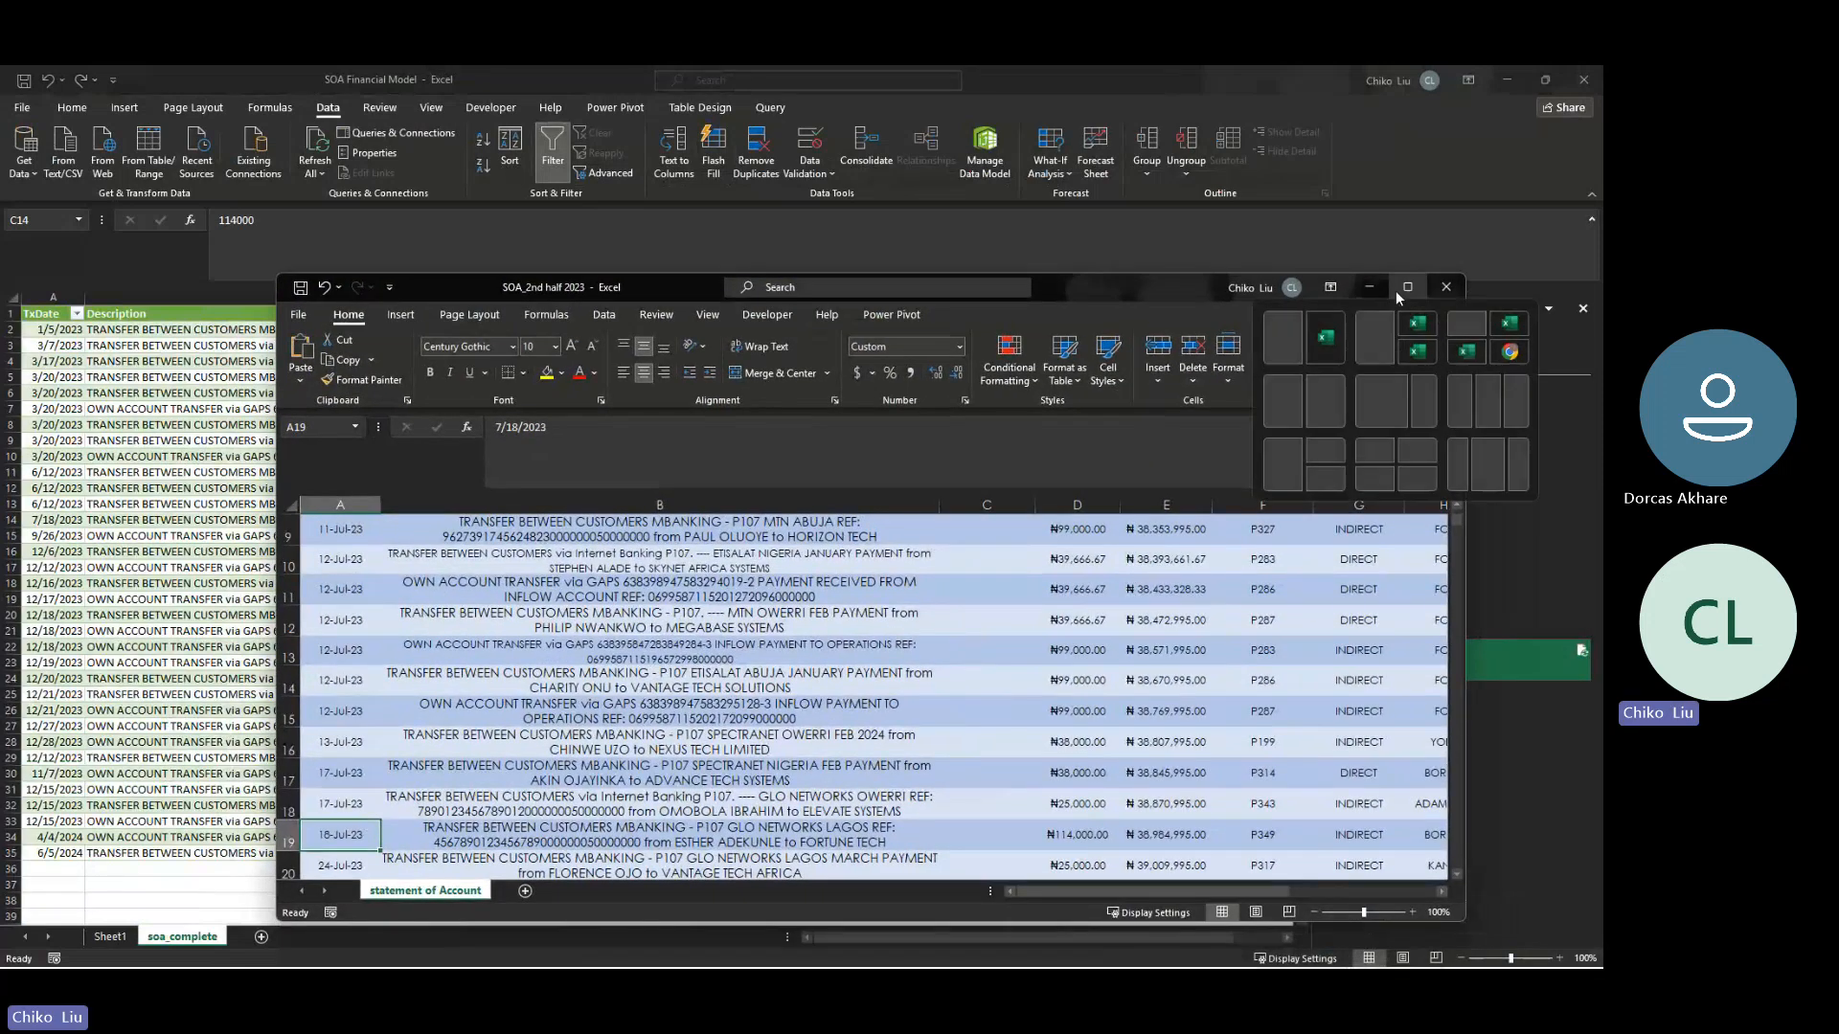
left_click(1407, 287)
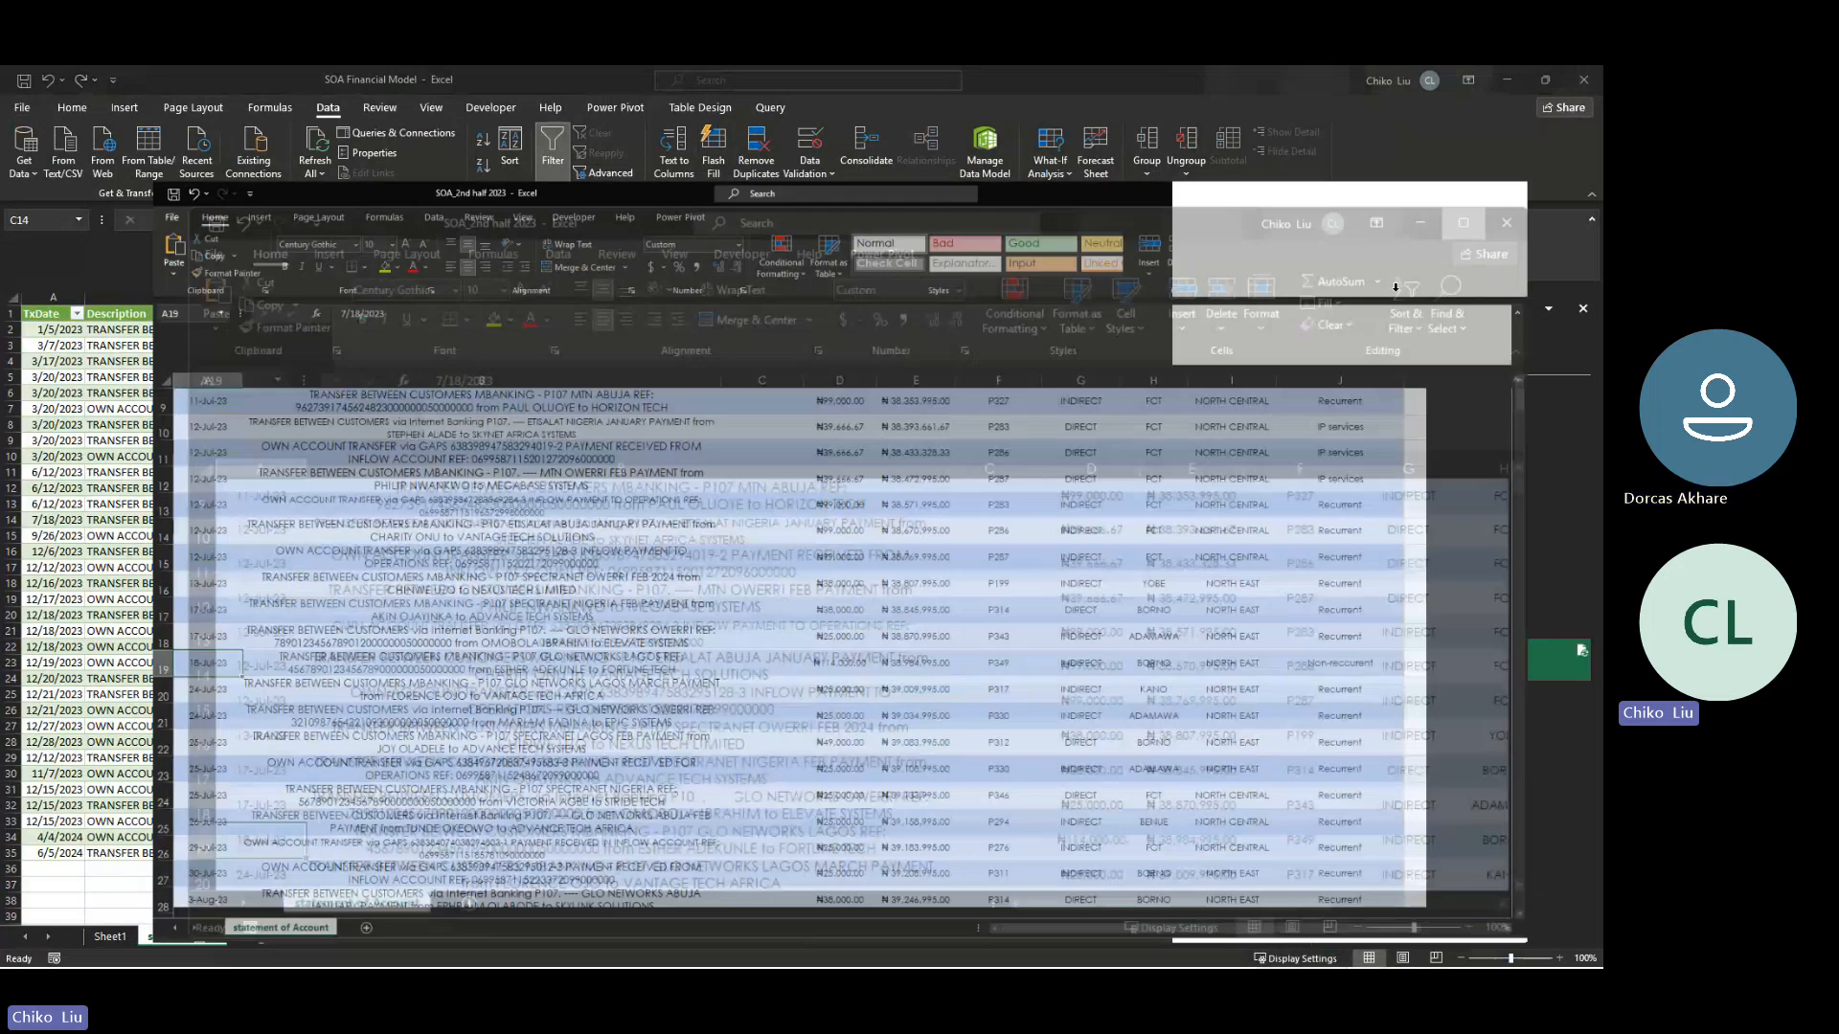
left_click(64, 813)
key("Down")
key("Down")
key("Down")
key("Down")
key("Down")
key("Down")
key("Down")
key("Down")
key("Down")
key("Down")
key("Down")
key("Down")
key("Down")
key("Down")
key("Down")
key("Down")
key("Down")
key("Down")
key("Down")
key("Down")
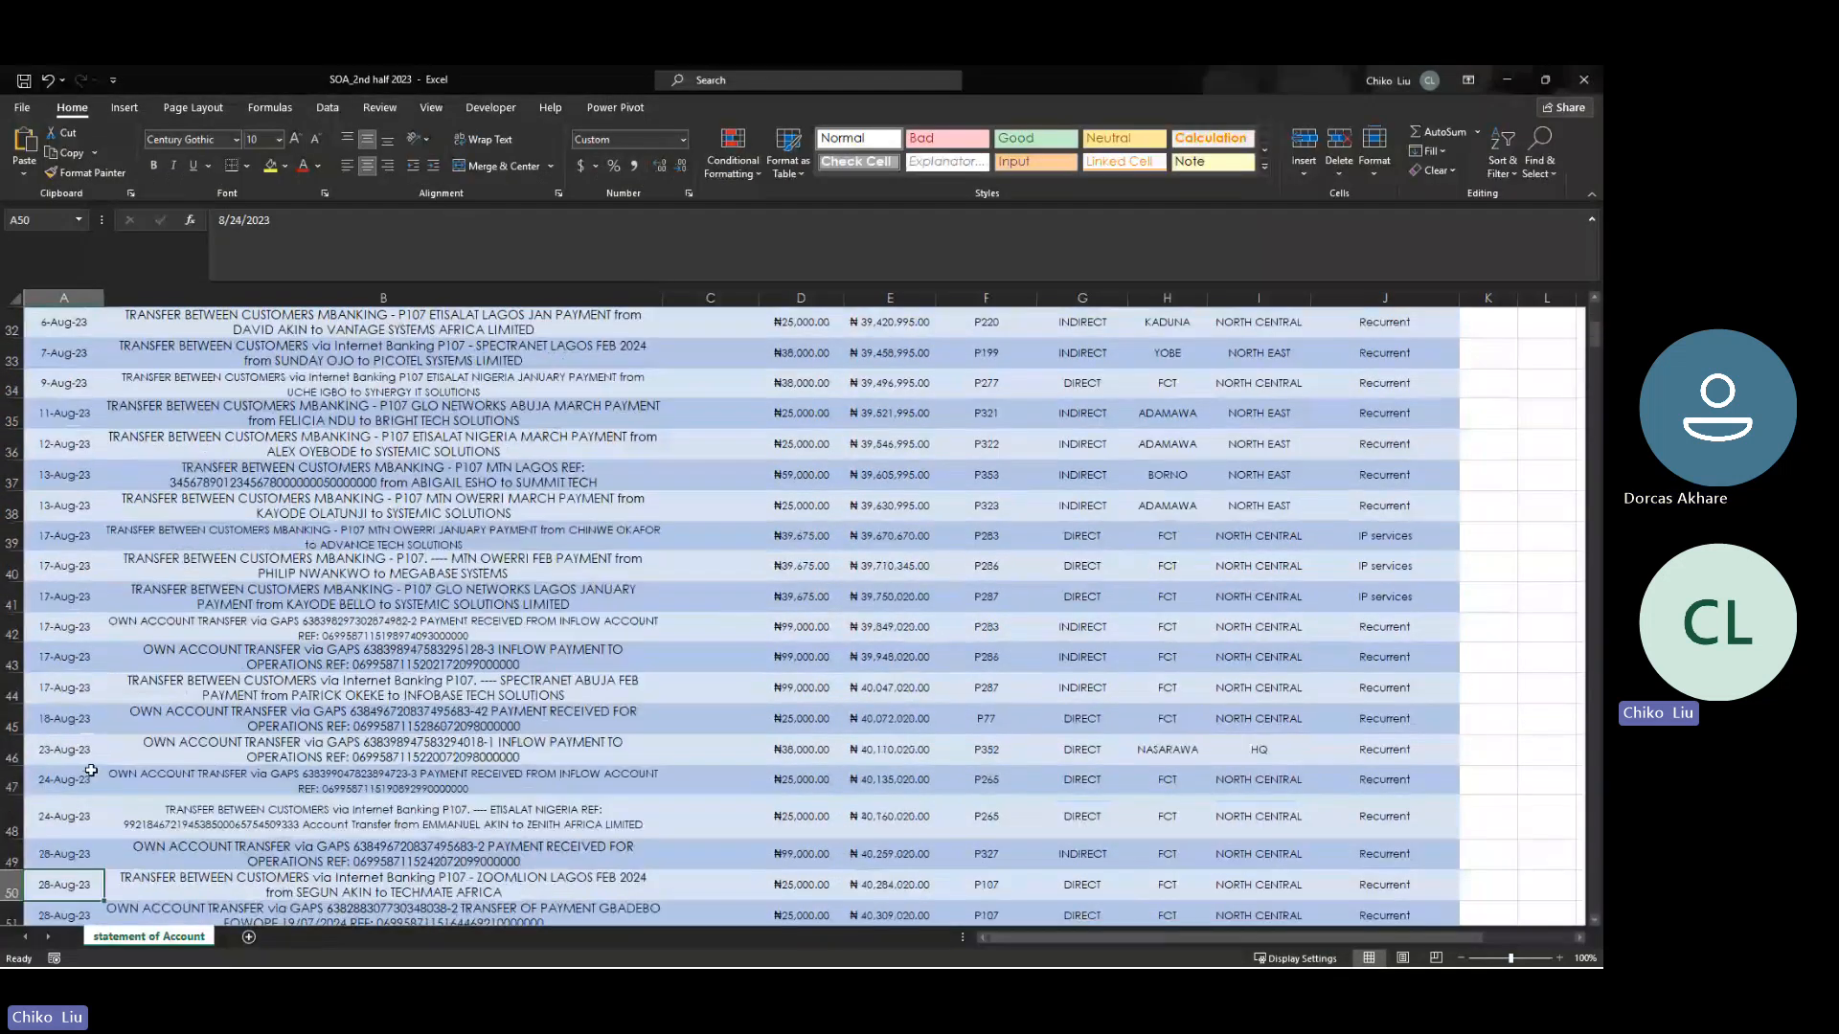
key("Down")
key("Down")
key("Down")
key("Down")
key("Down")
key("Down")
key("Down")
key("Down")
key("Down")
key("Down")
key("Down")
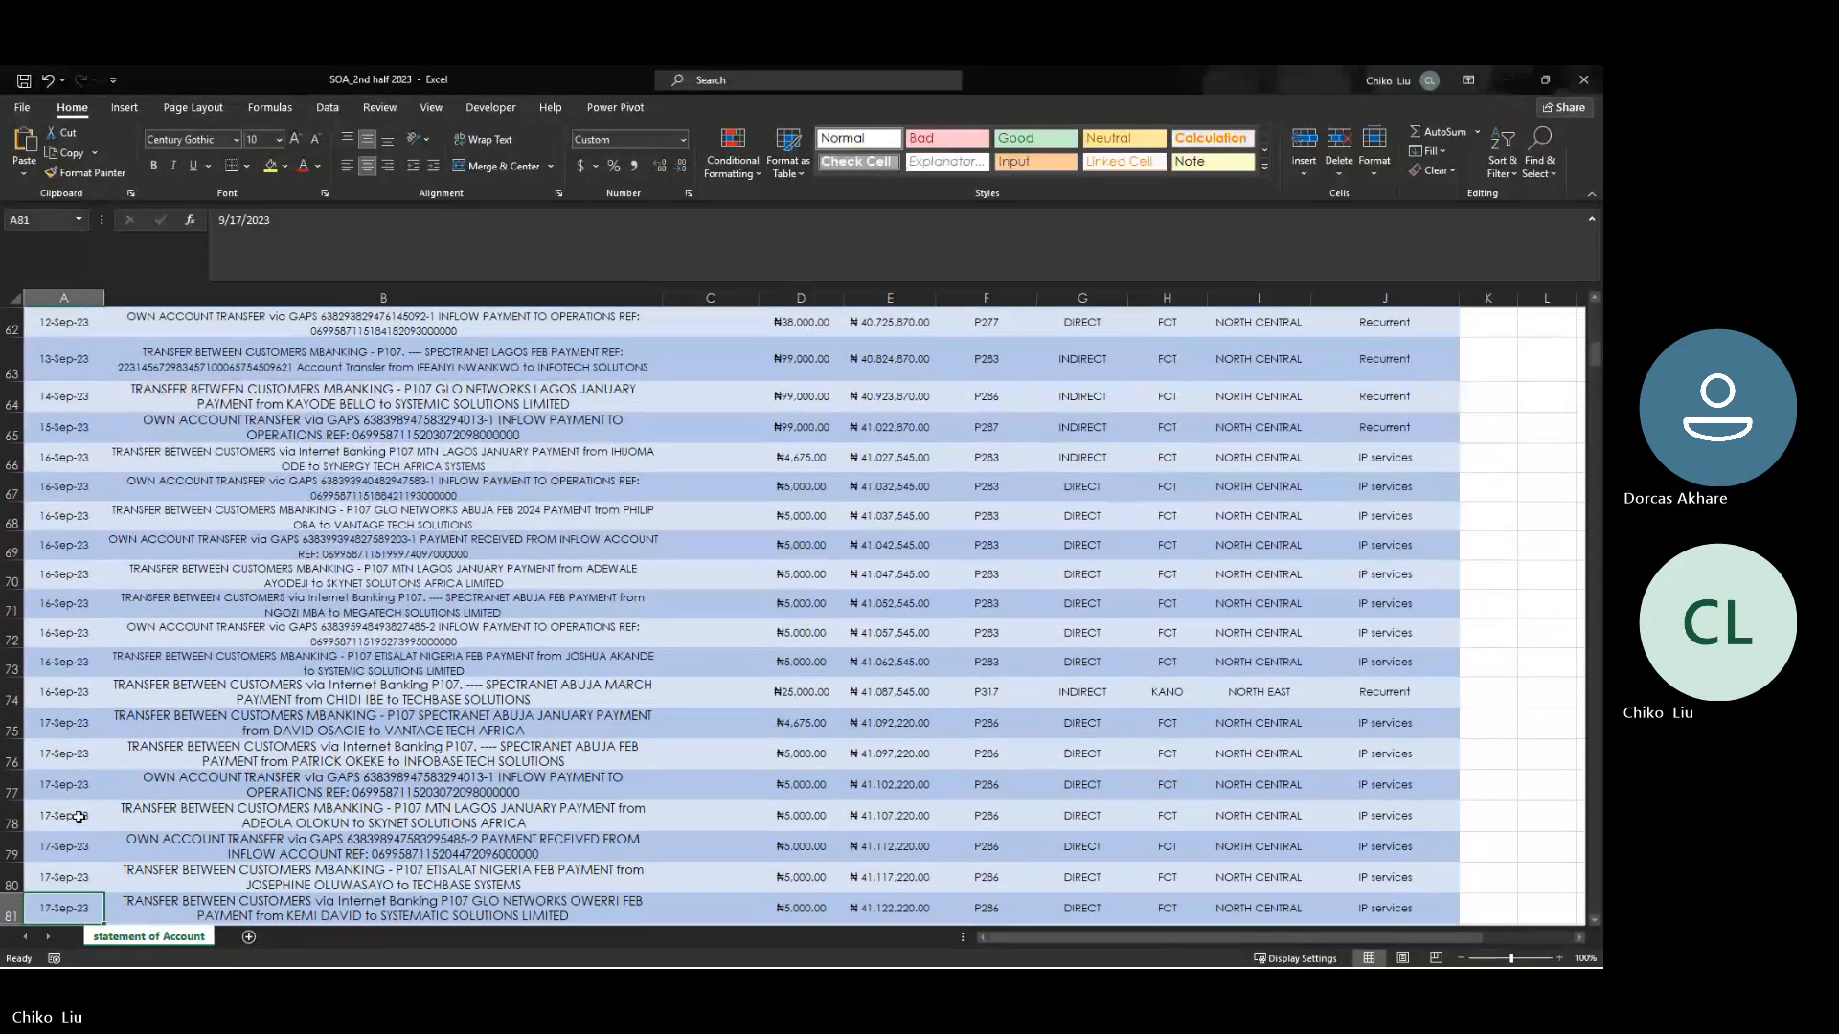
key("Down")
key("Down")
key("Down")
key("Down")
key("Down")
key("Down")
key("Down")
key("Down")
key("Down")
key("Down")
key("Down")
key("Down")
key("Down")
key("Down")
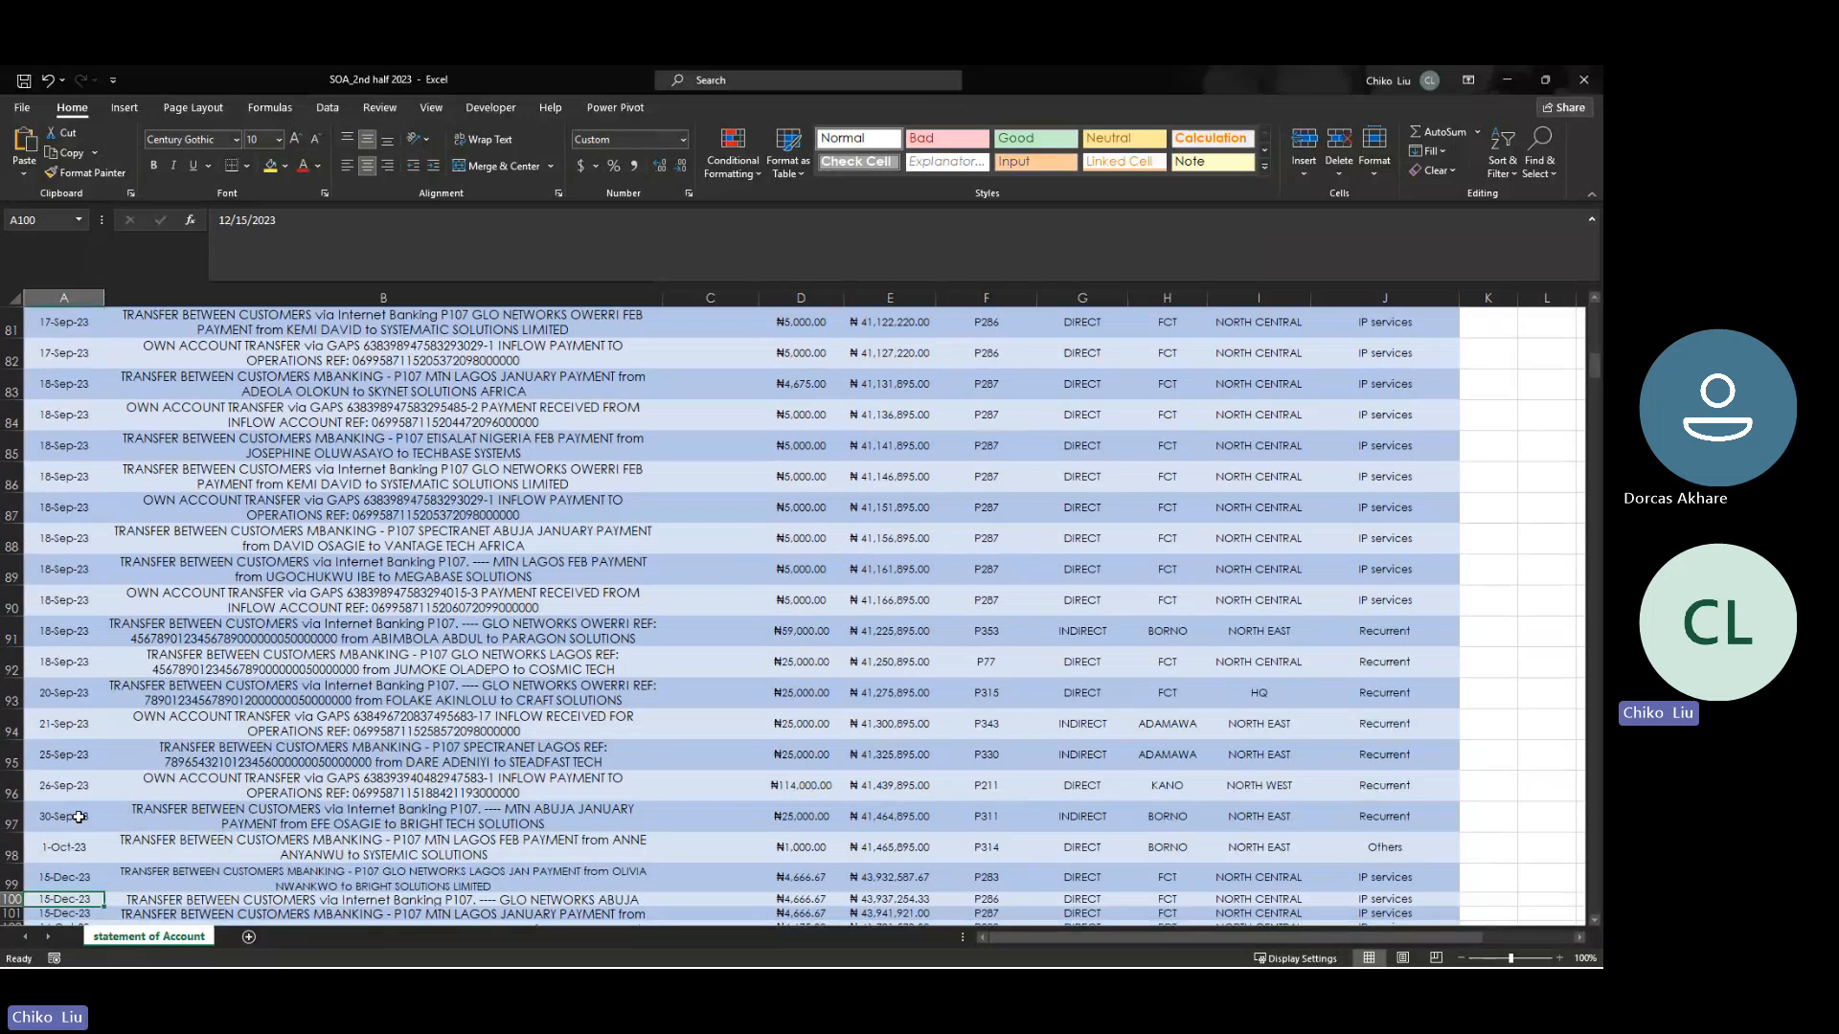
left_click(68, 787)
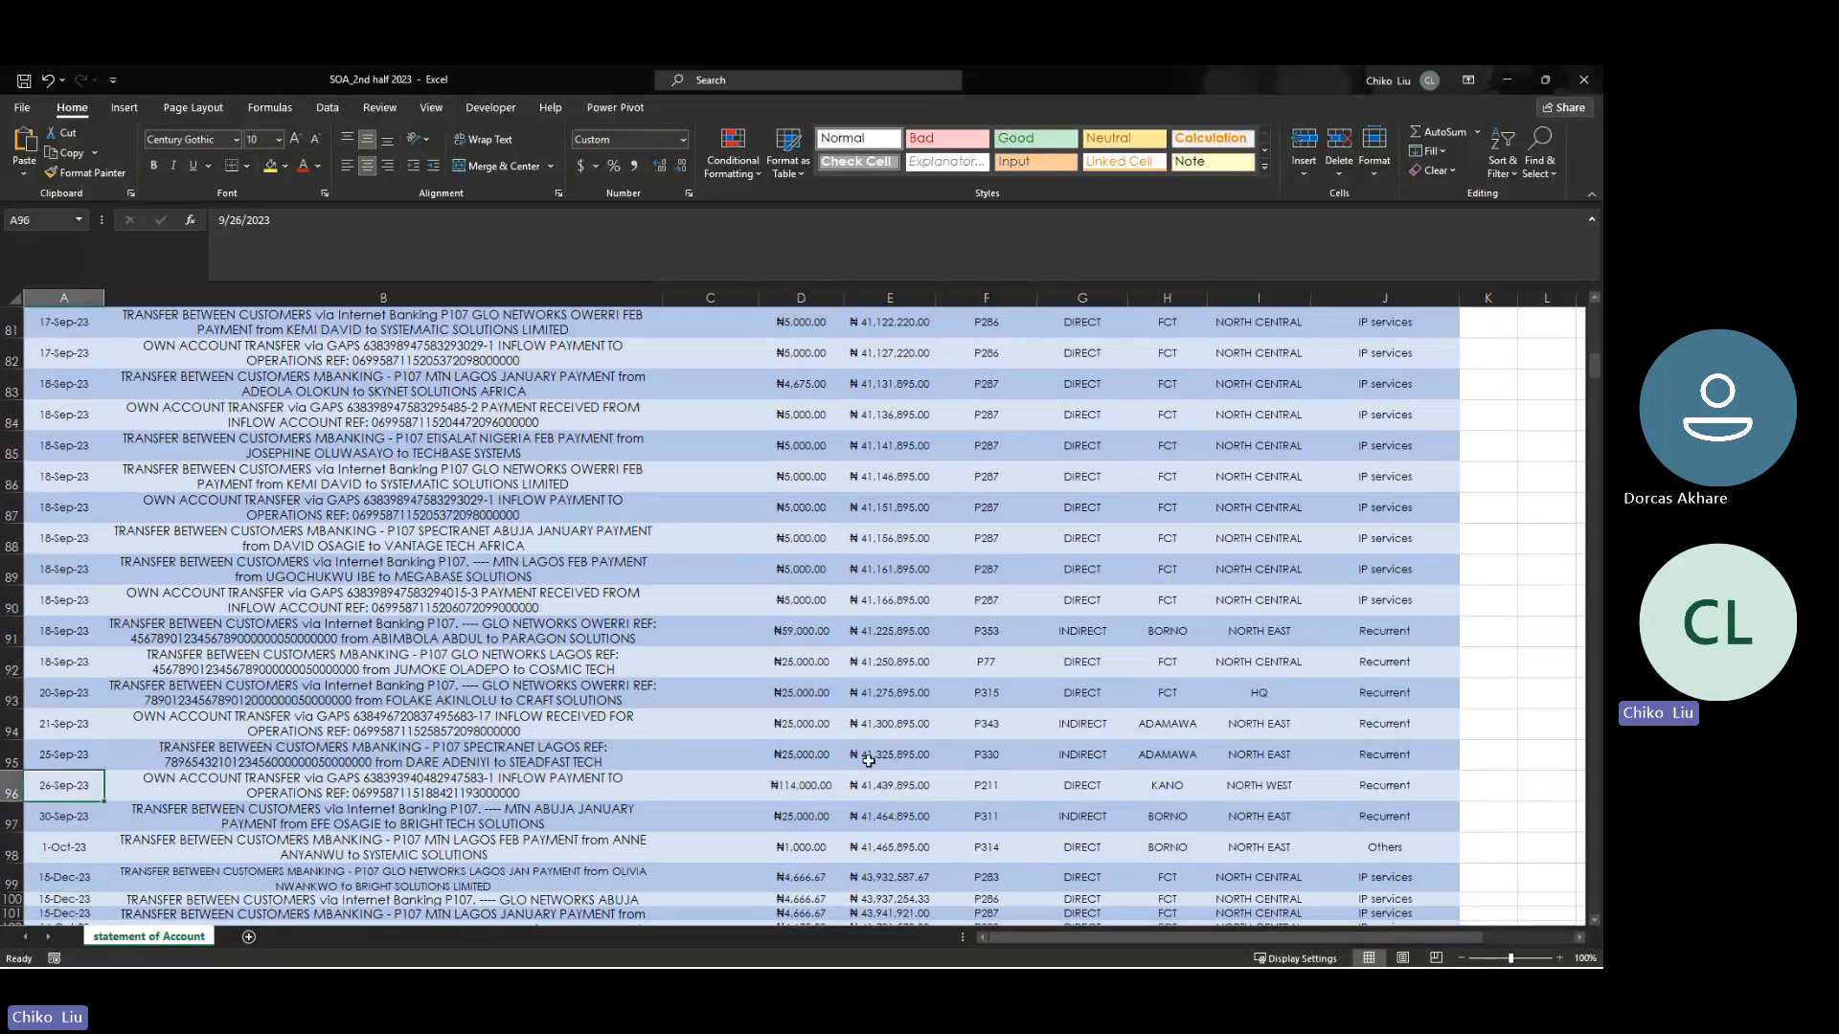
- Compare the account ID of the ₦114,000 transaction dated 26-Sep-23 with its row in soa_complete
left_click(991, 791)
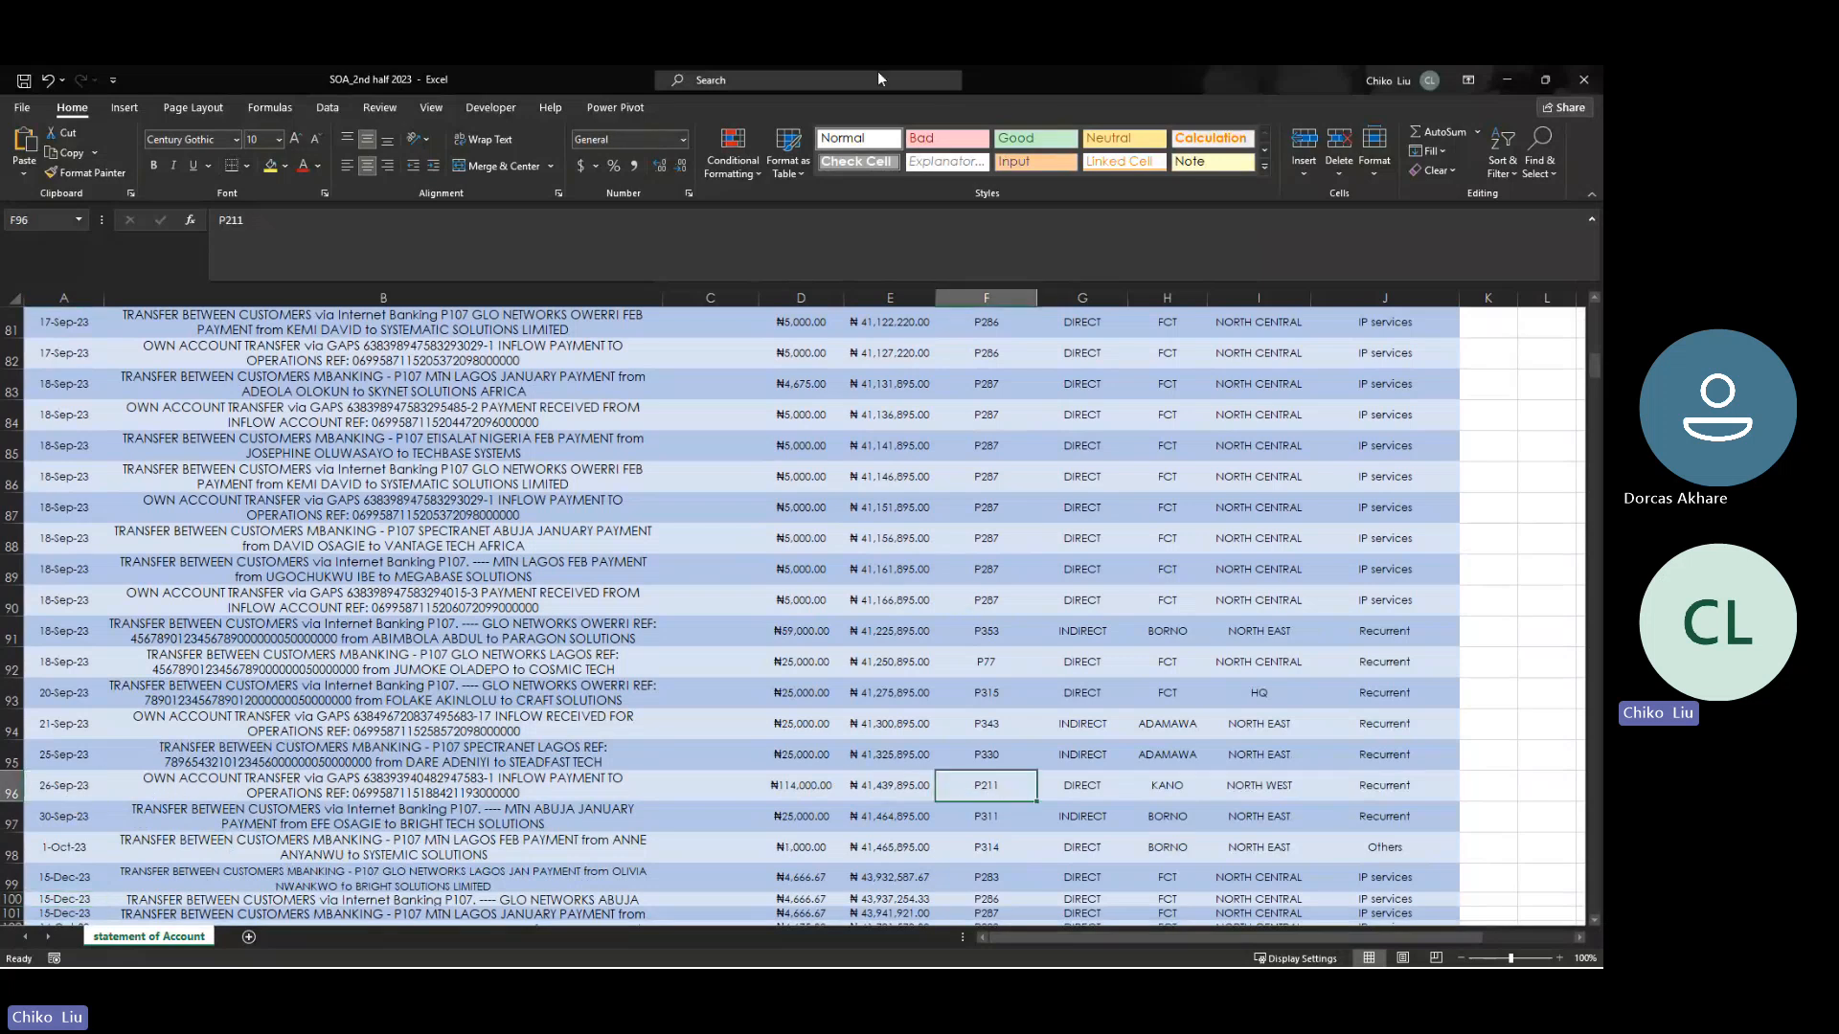
left_click_drag(1059, 106, 724, 758)
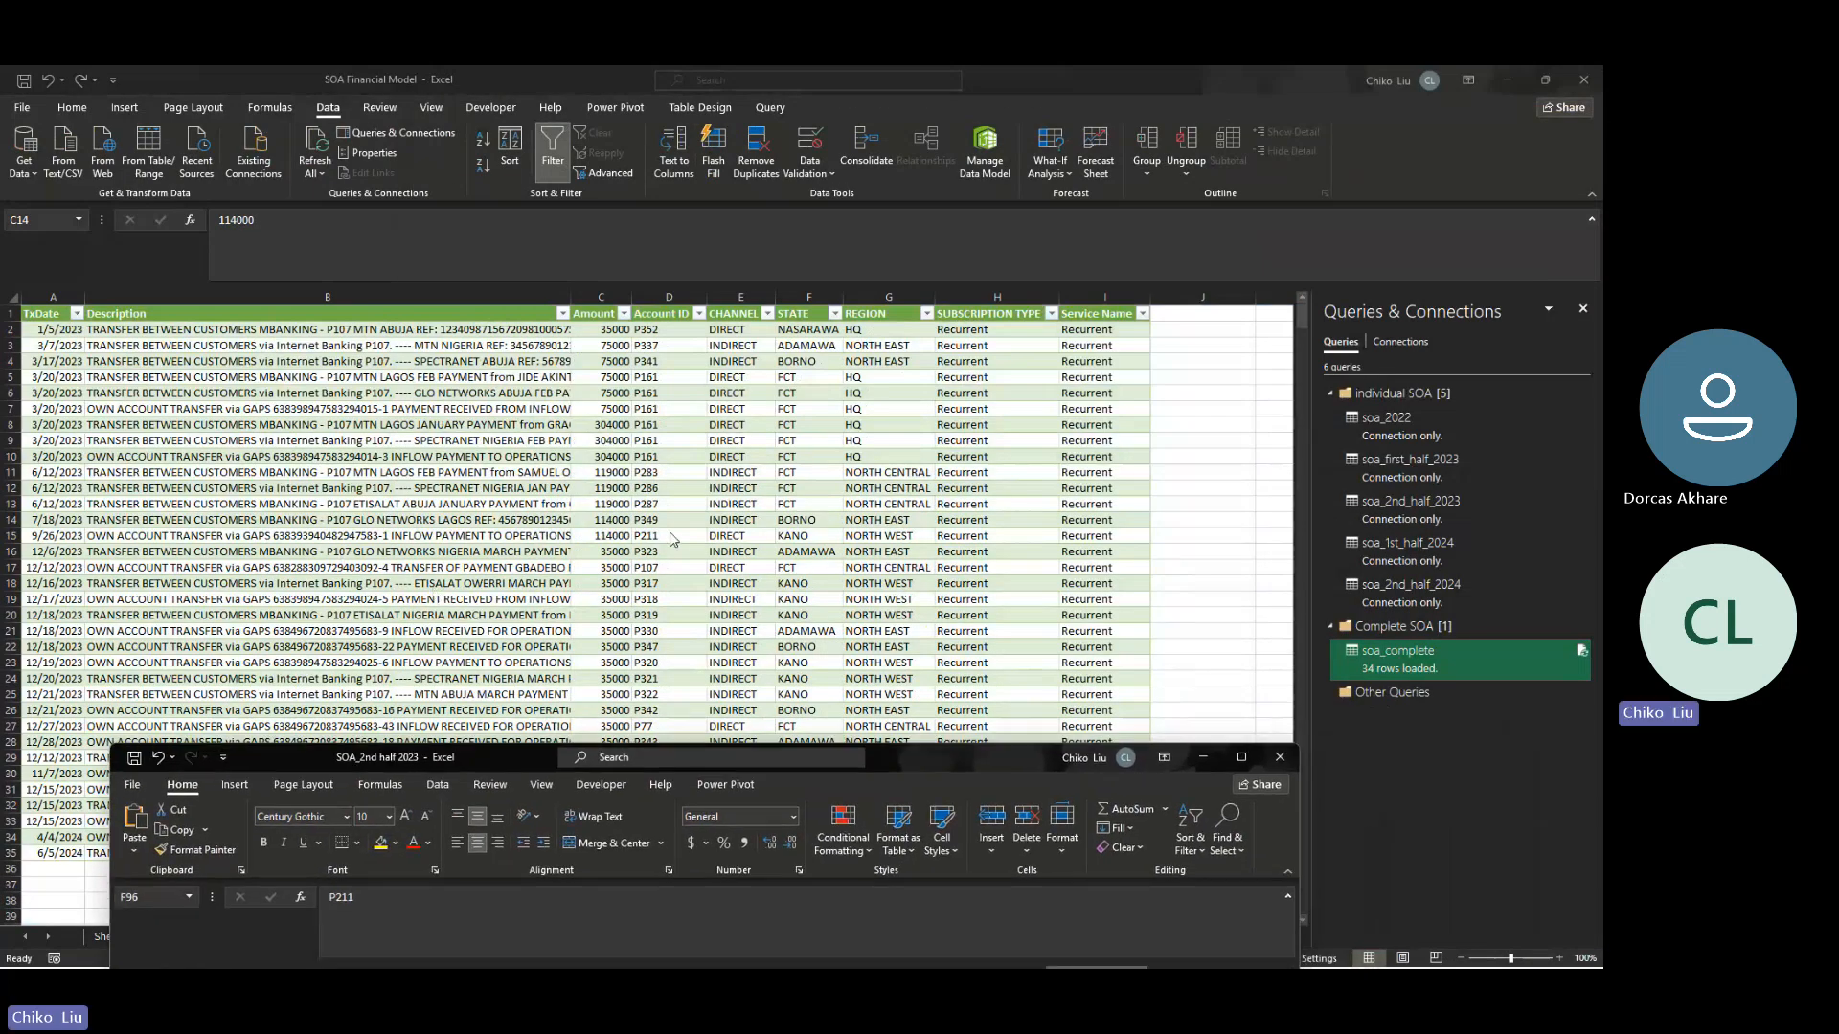
left_click_drag(933, 759, 893, 201)
left_click(1197, 197)
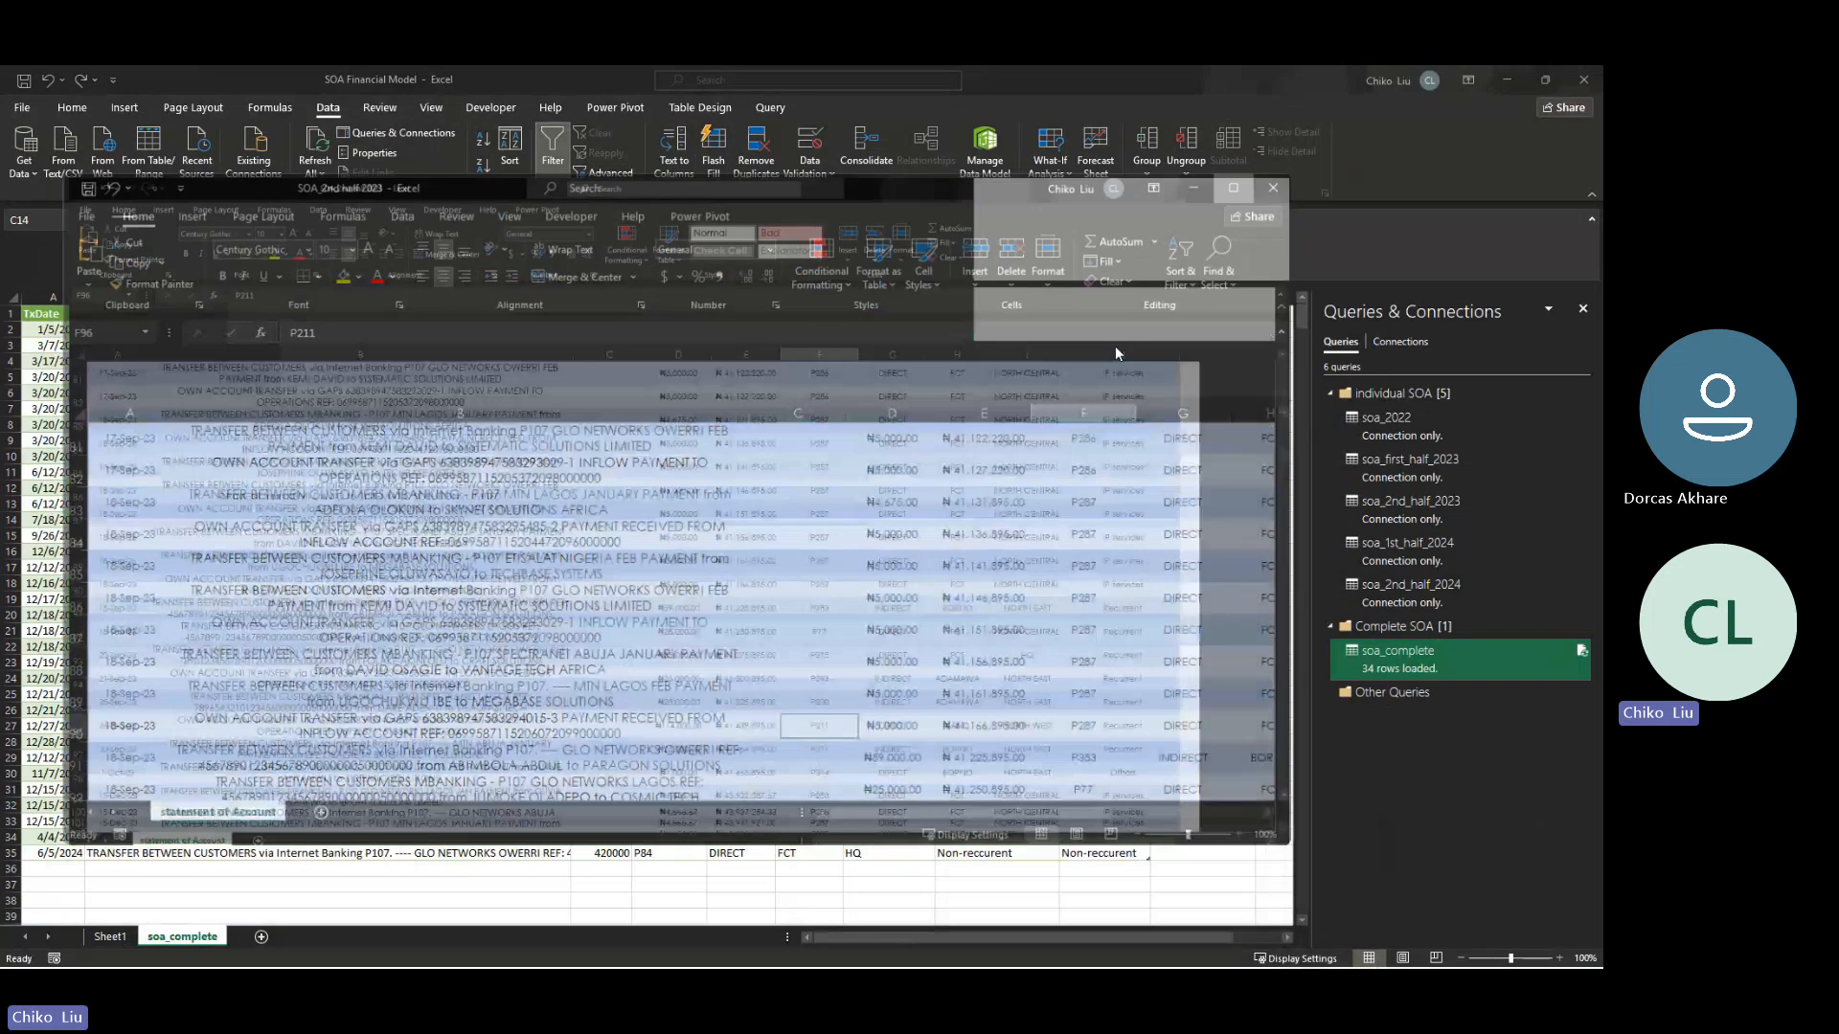
- Set the subscription type of the ₦114,000 transaction dated 26-Sep-23 to Non-reccurent and close SOA_2nd half 2023 with the change saved
left_click(1259, 787)
key("Right")
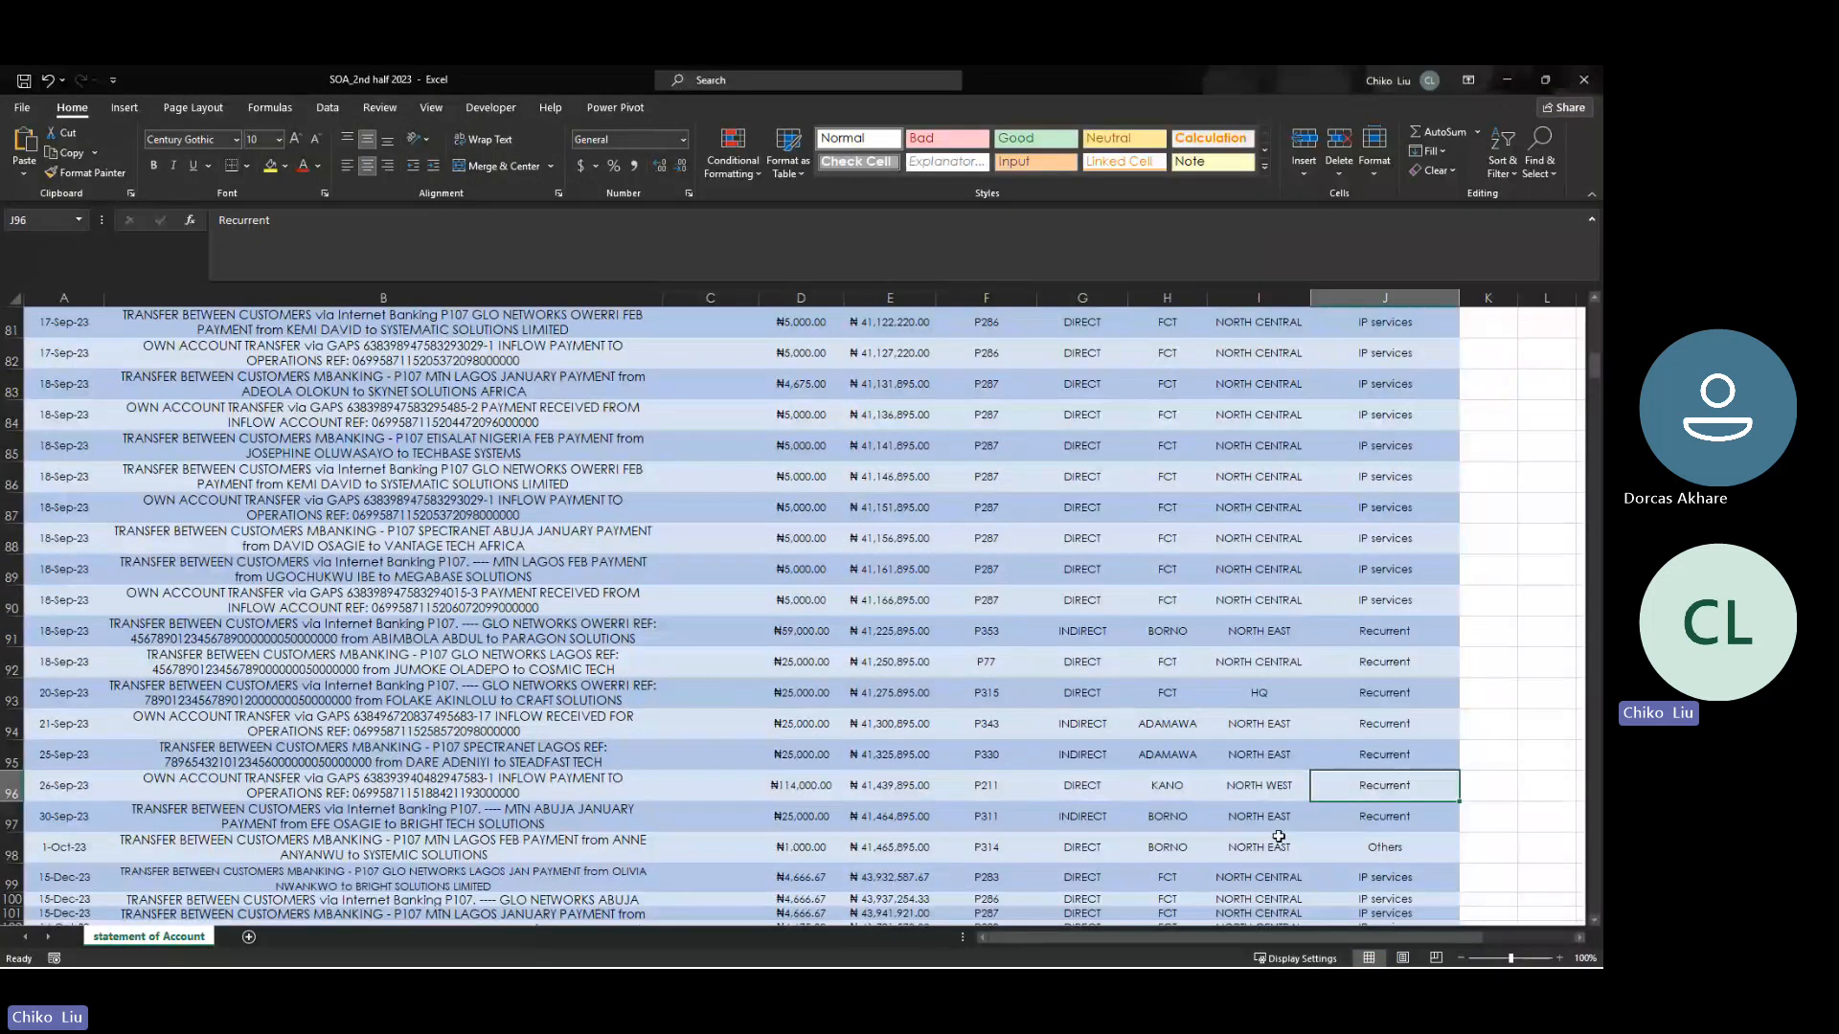
type("Non-reccurent")
key("Return")
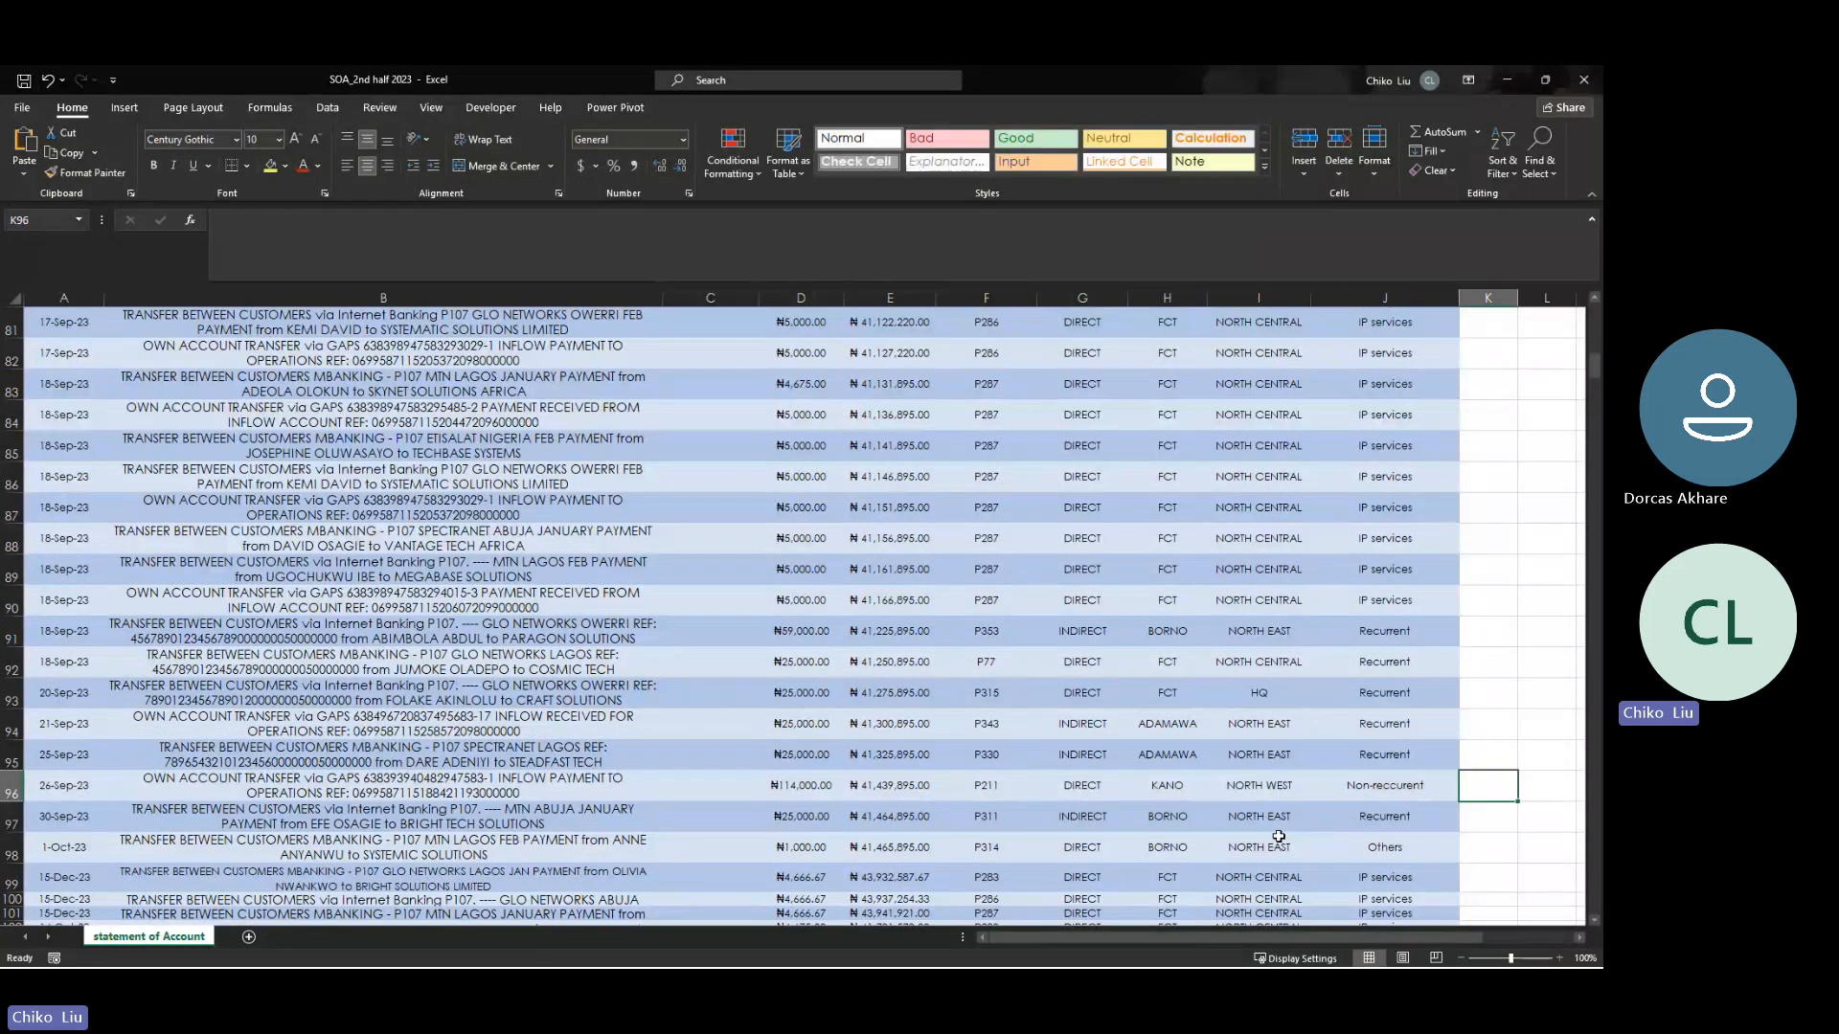
key("Up")
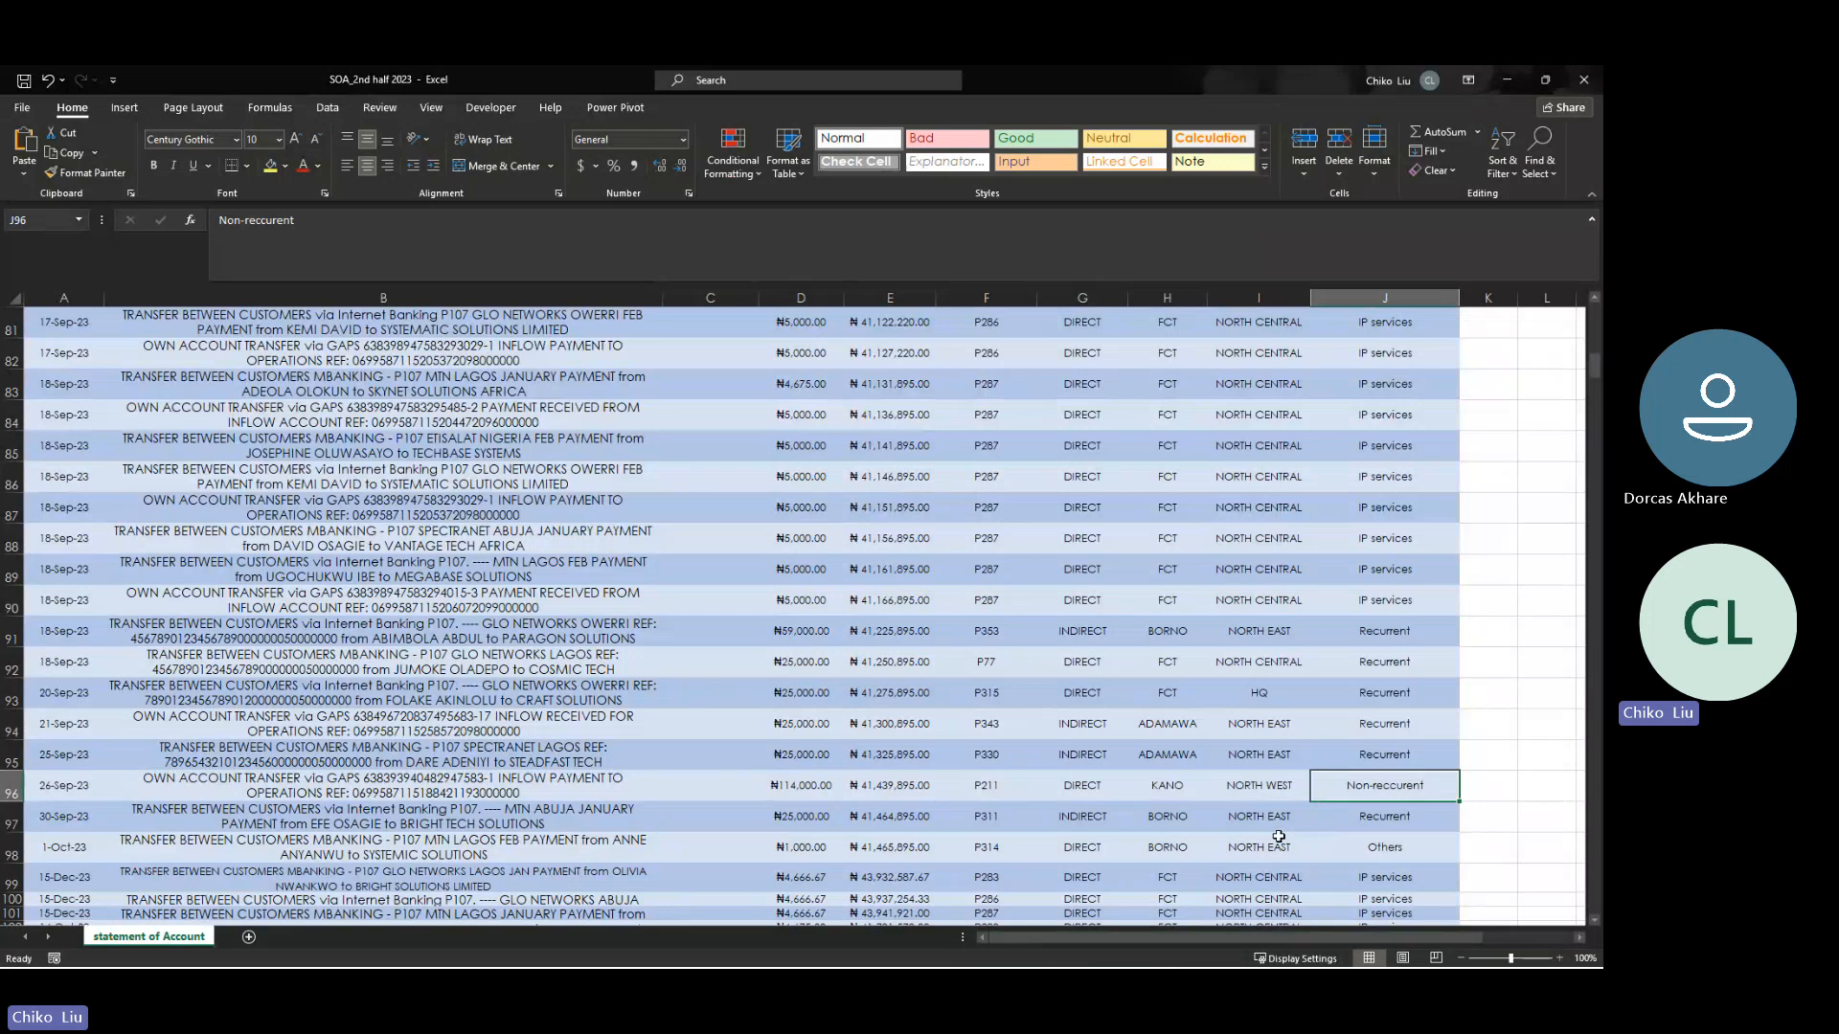
left_click(1595, 73)
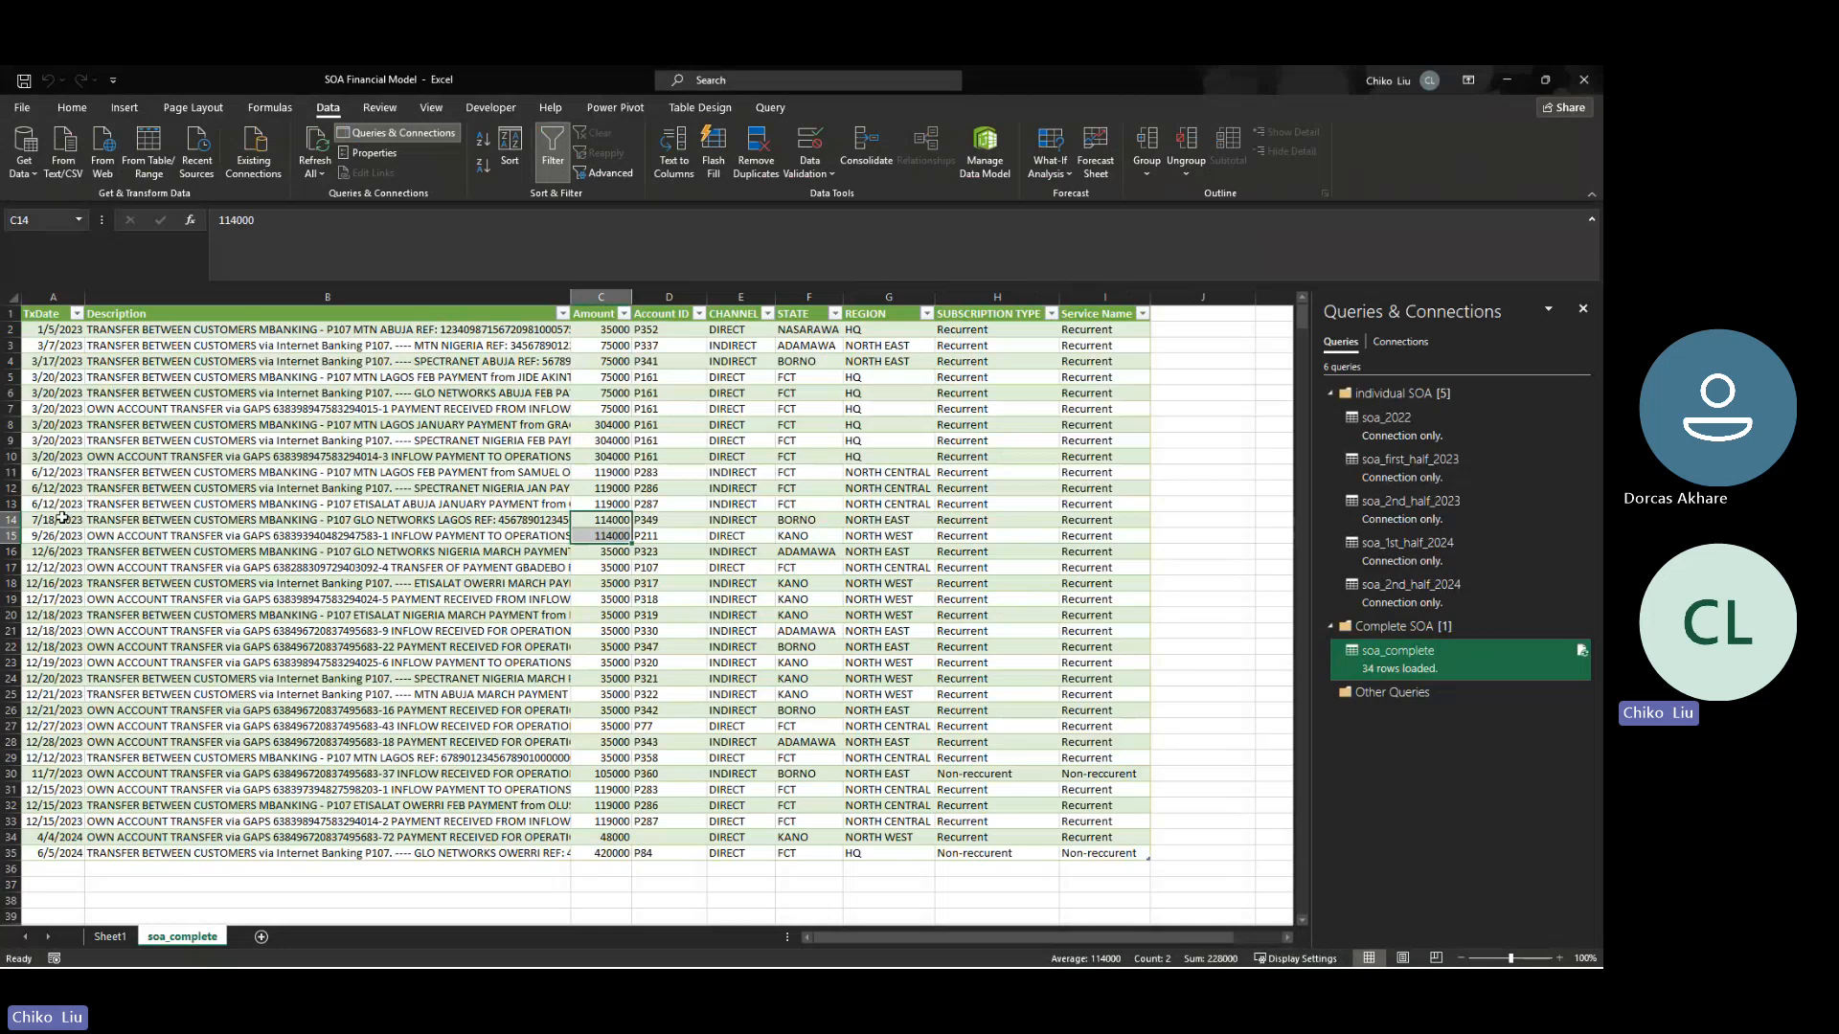
- Refresh all queries to update the two ₦114,000 rows dated 7/18/2023 and 9/26/2023 in soa_complete
left_click_drag(38, 520, 1130, 536)
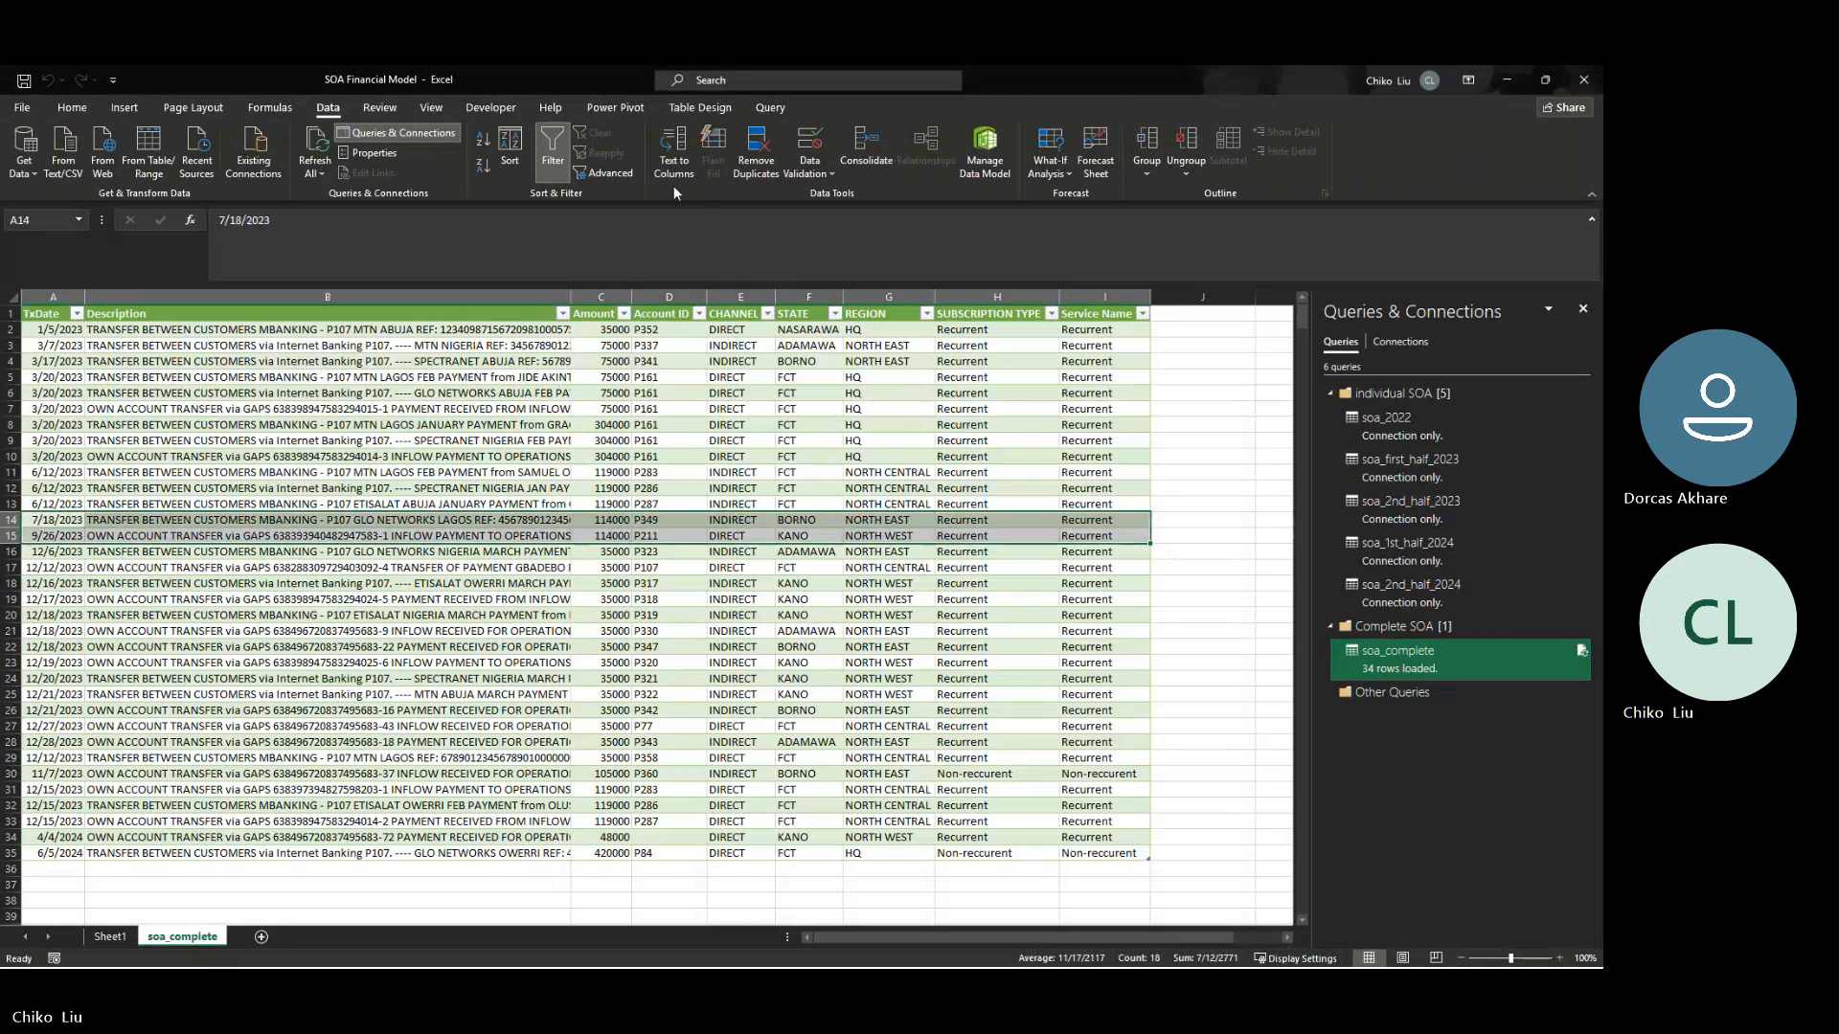
left_click(324, 163)
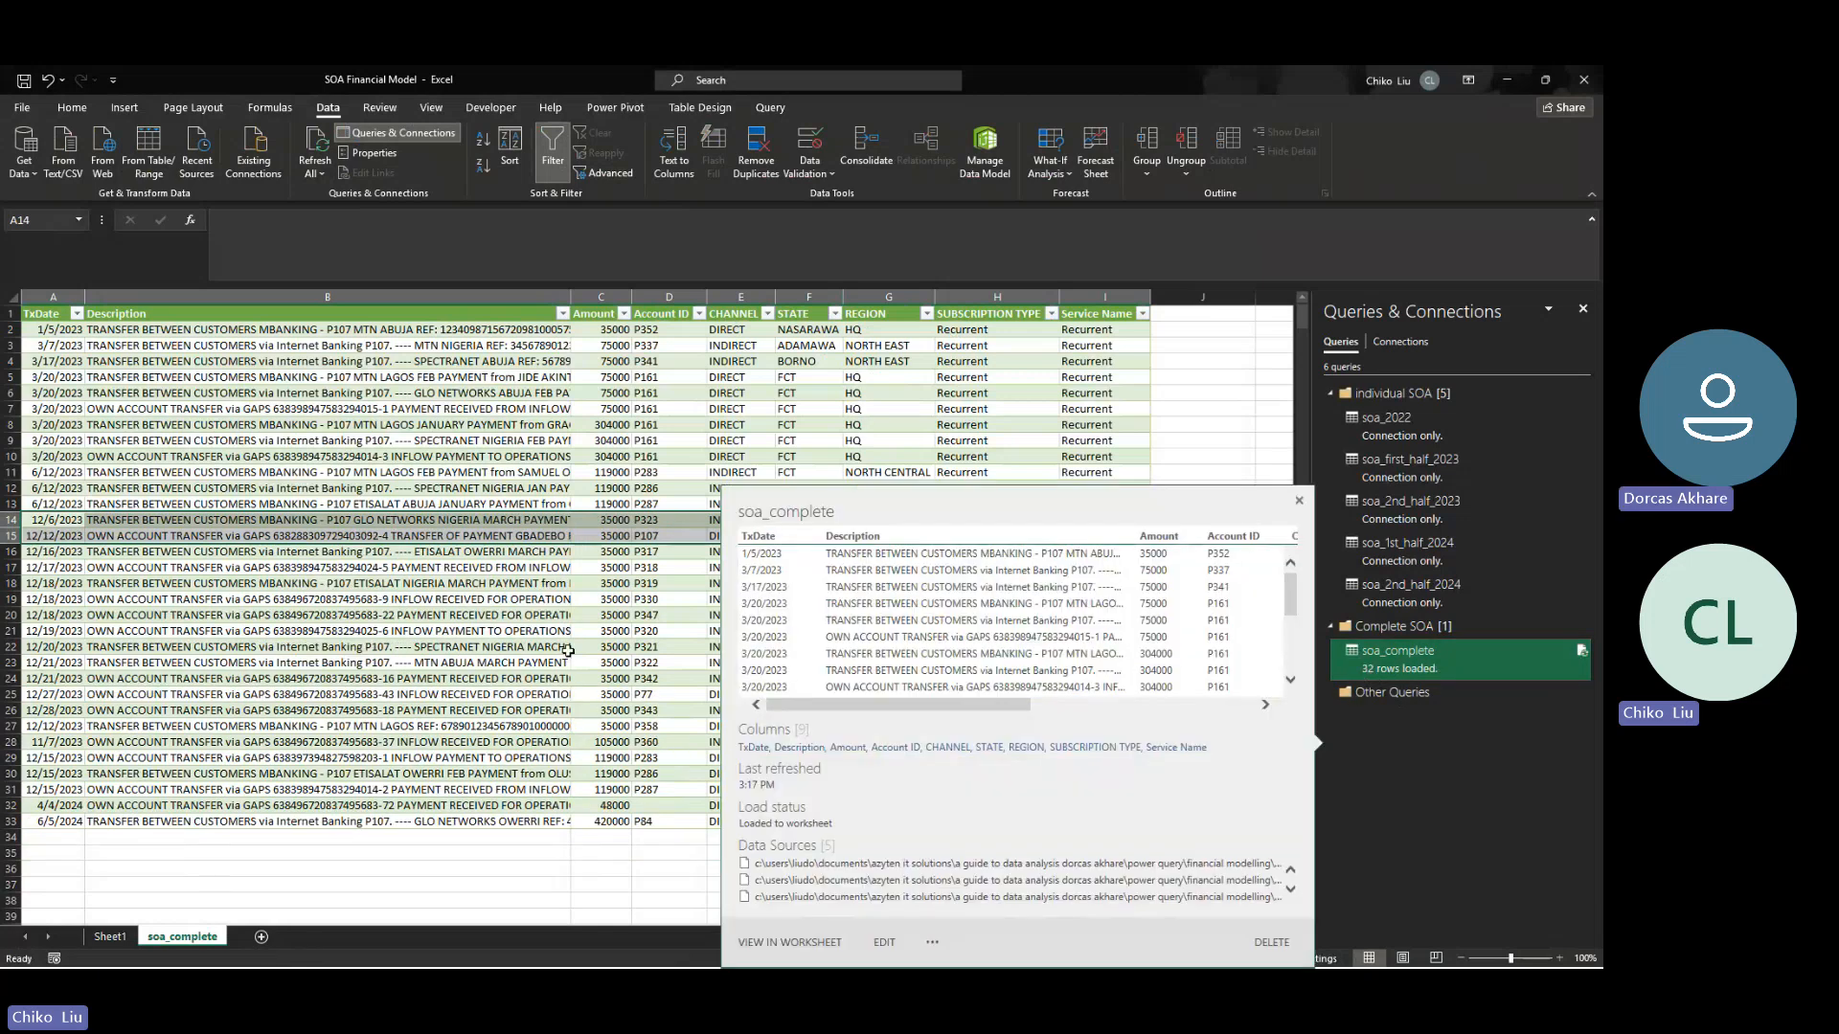
left_click(546, 618)
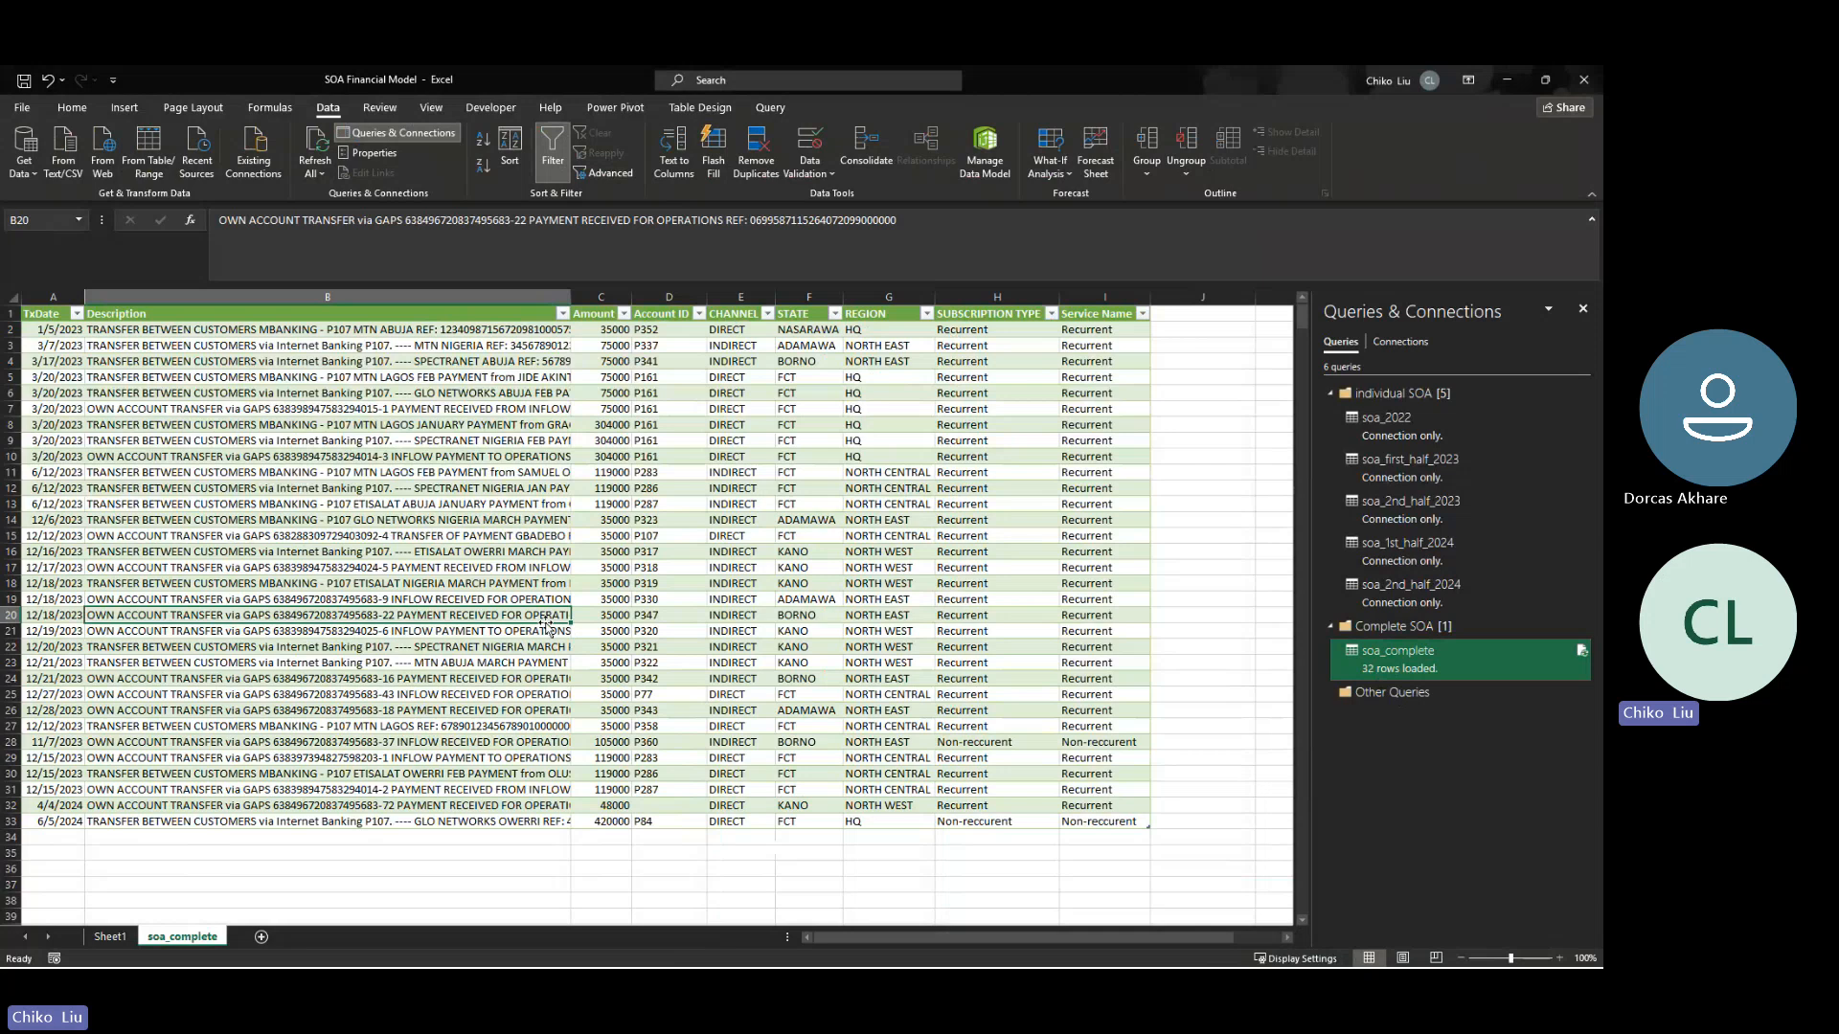
- Sort the soa_complete table by TxDate from oldest to newest, and review the dates and the December 2023 amounts of 35000
left_click(77, 314)
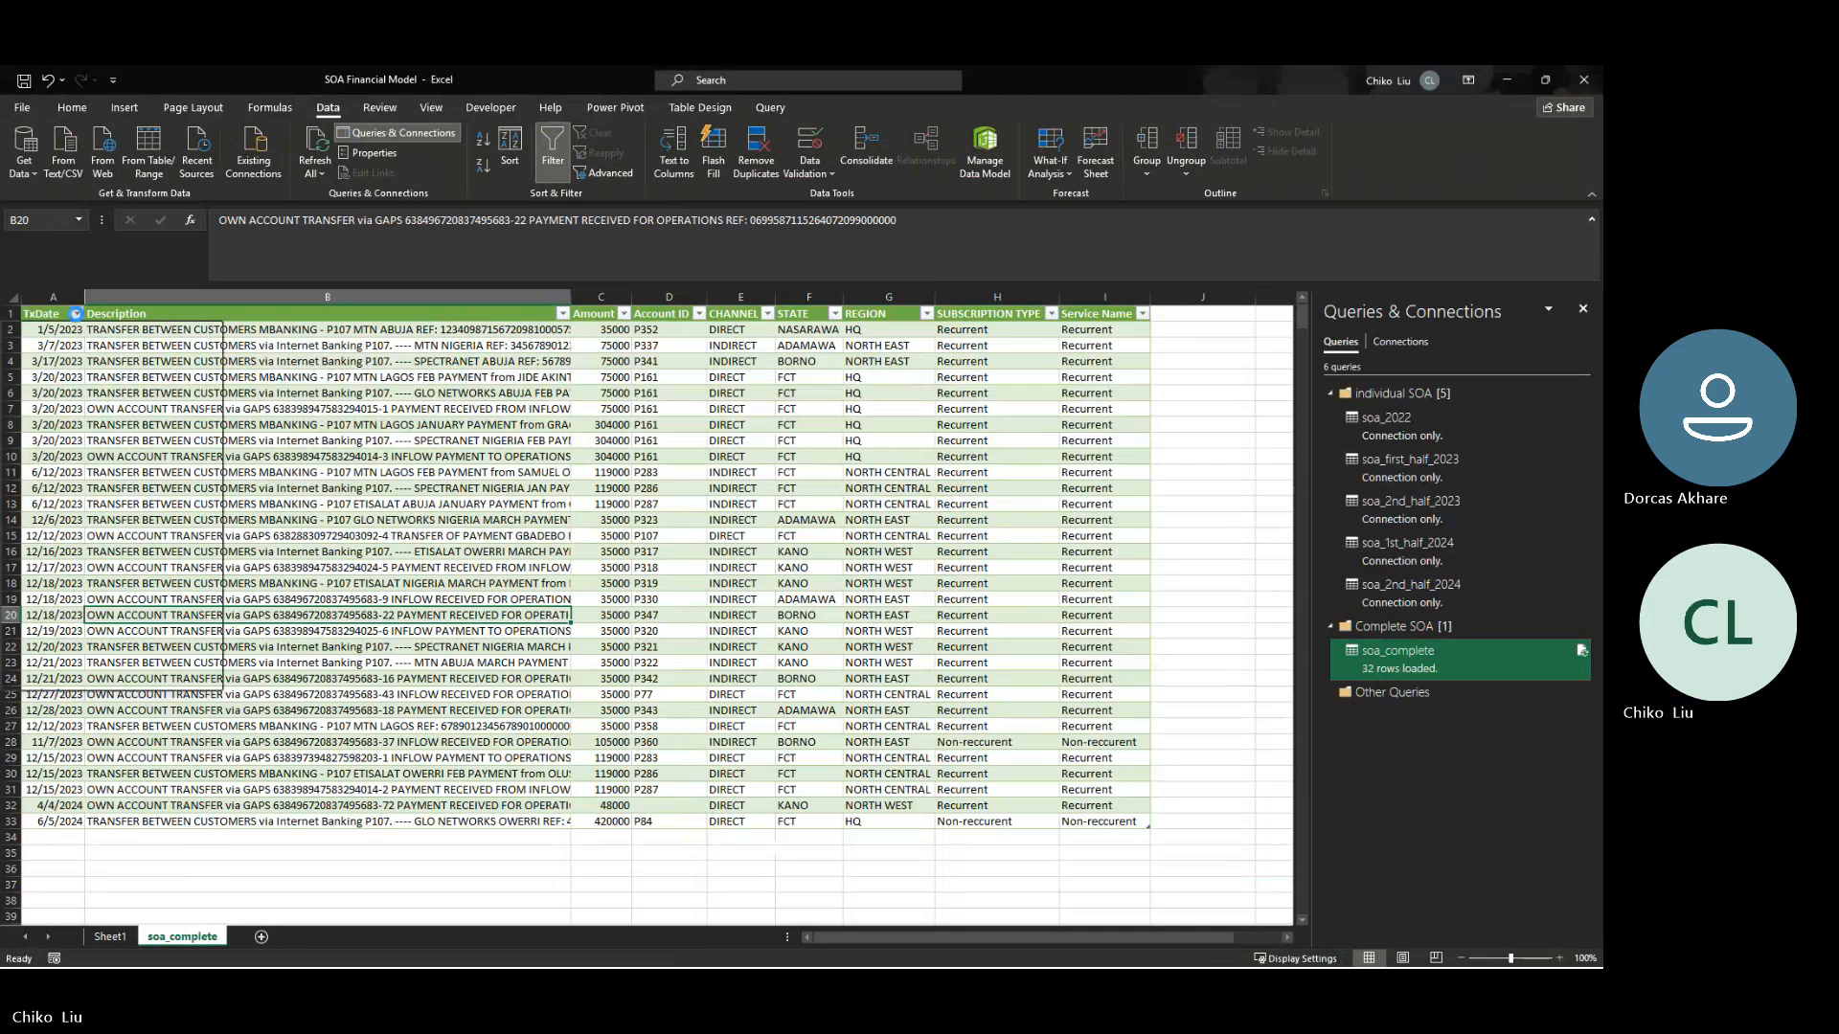
left_click(82, 333)
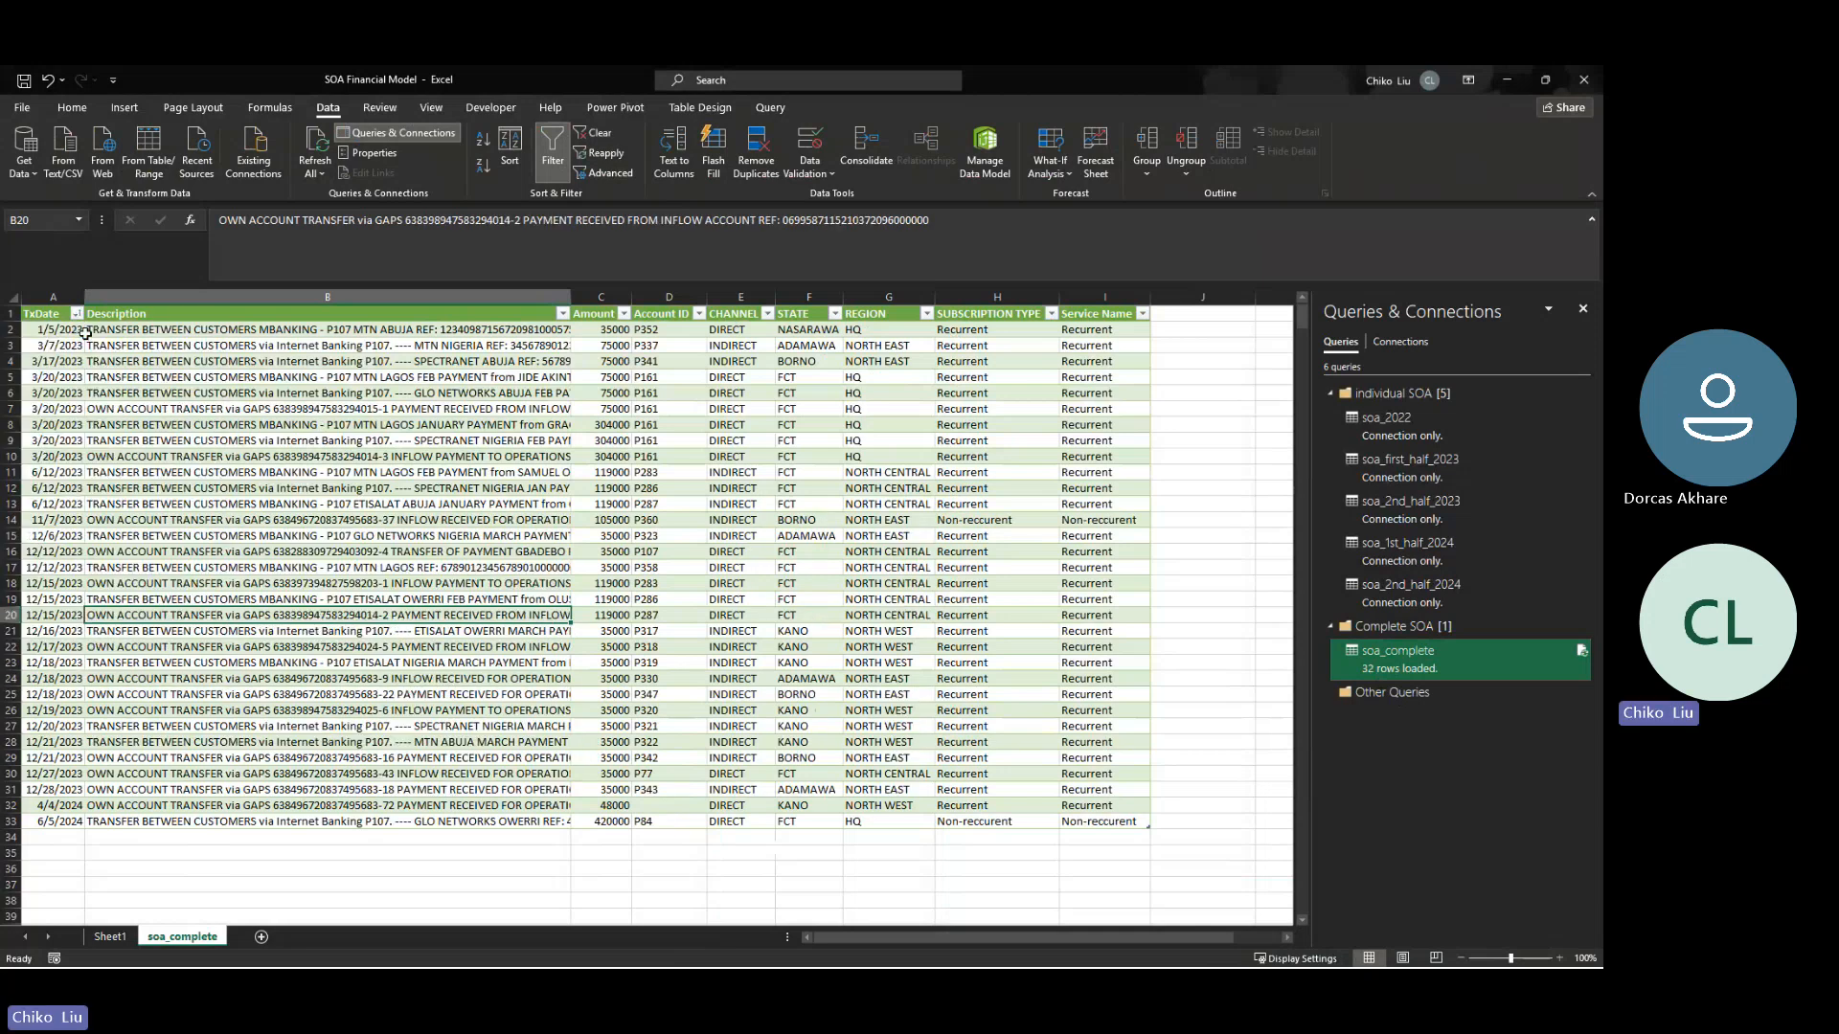
left_click(57, 330)
left_click_drag(57, 330, 51, 808)
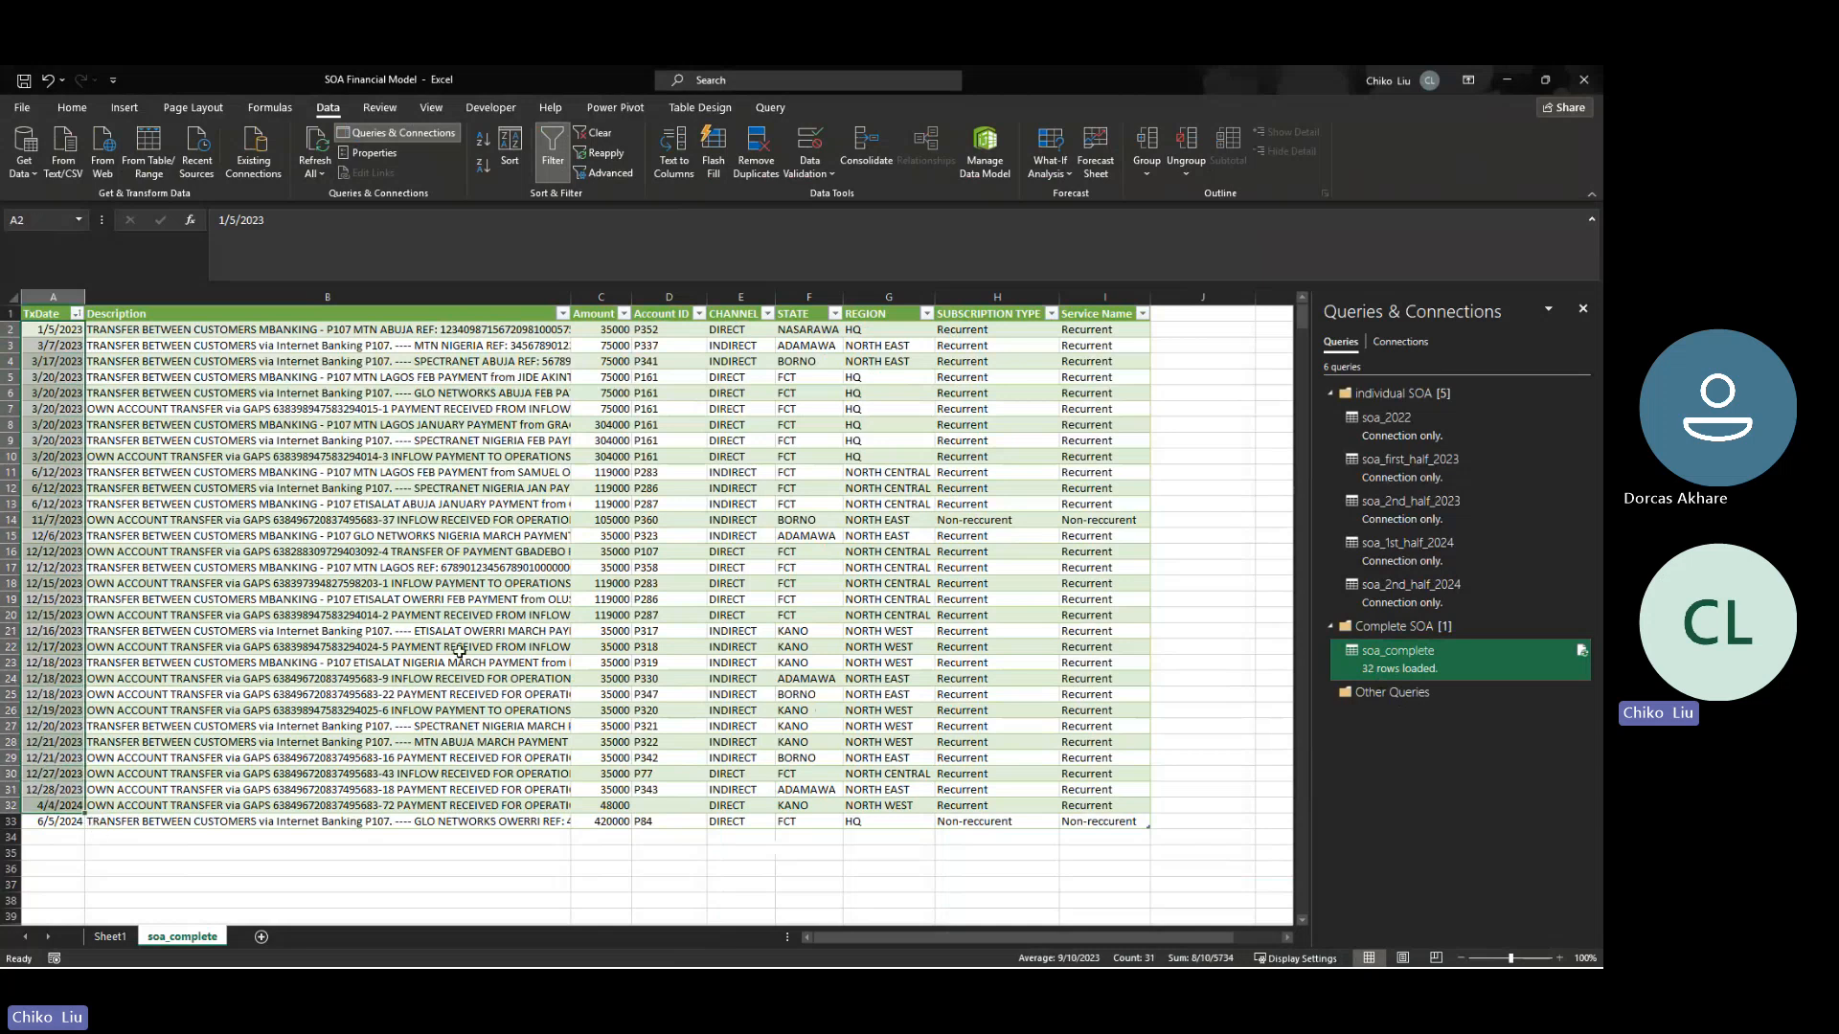
left_click_drag(618, 629, 611, 791)
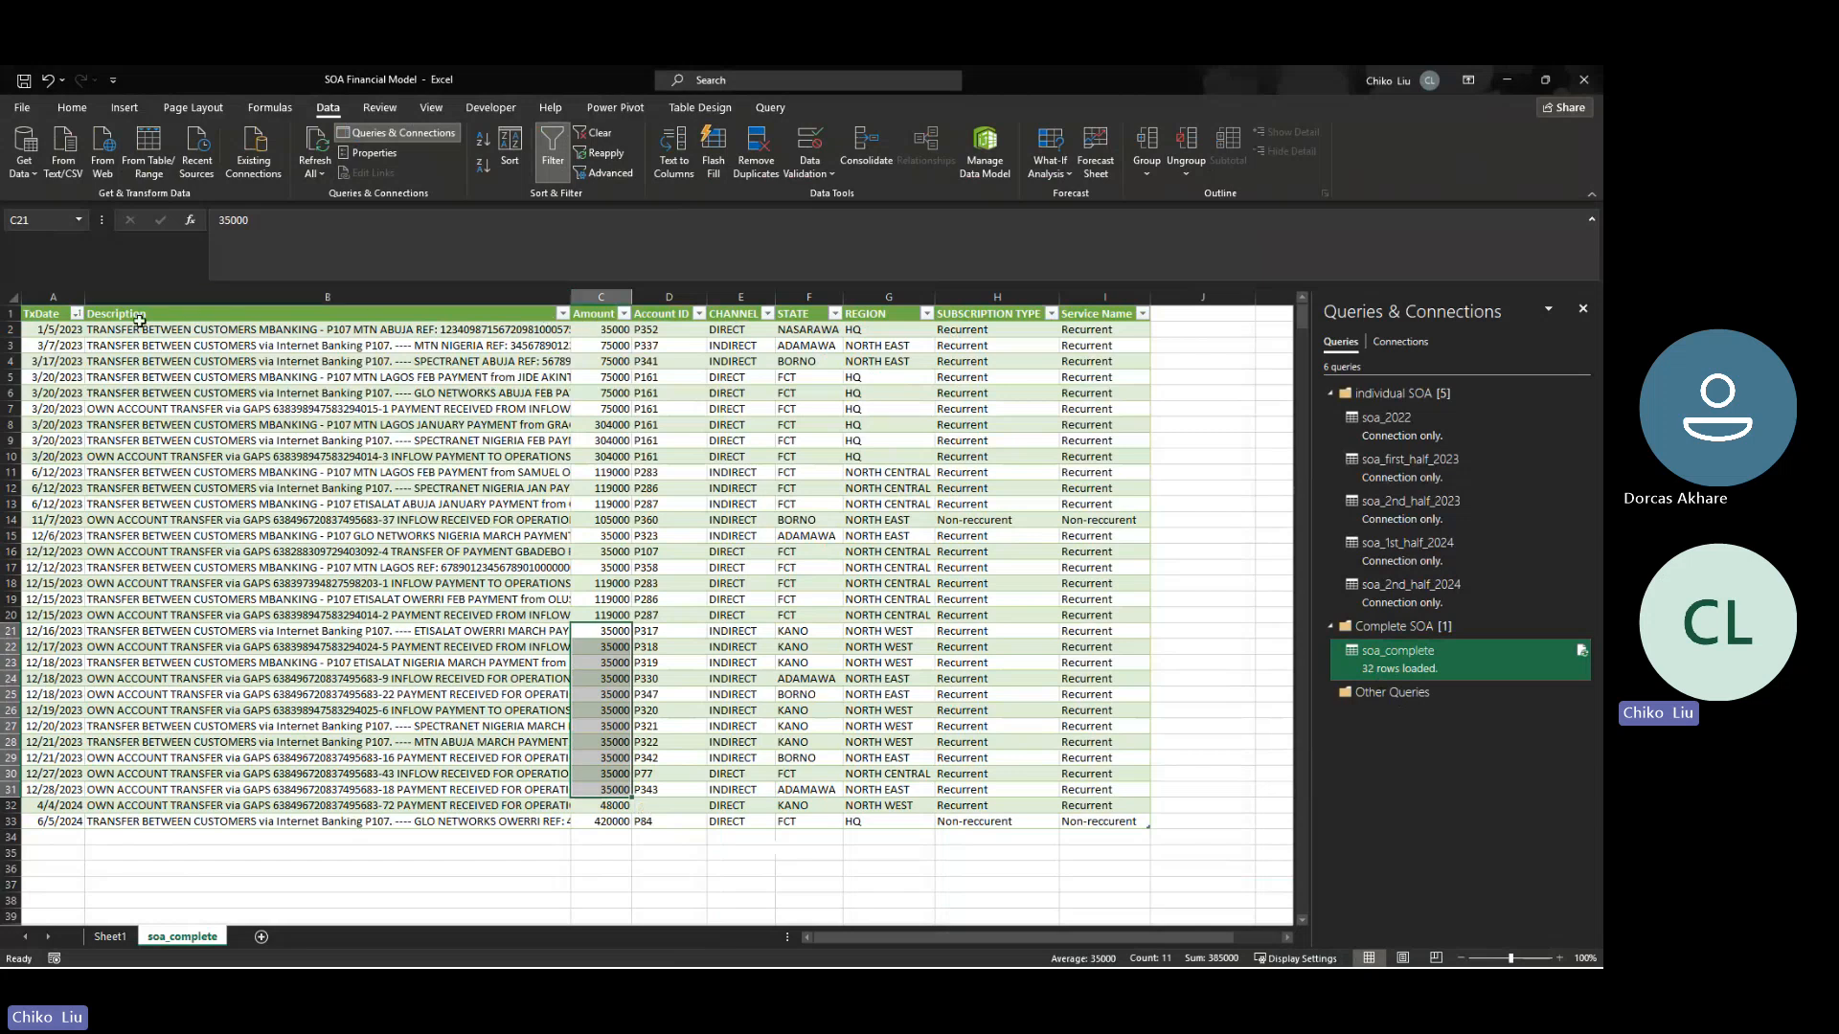
left_click(63, 330)
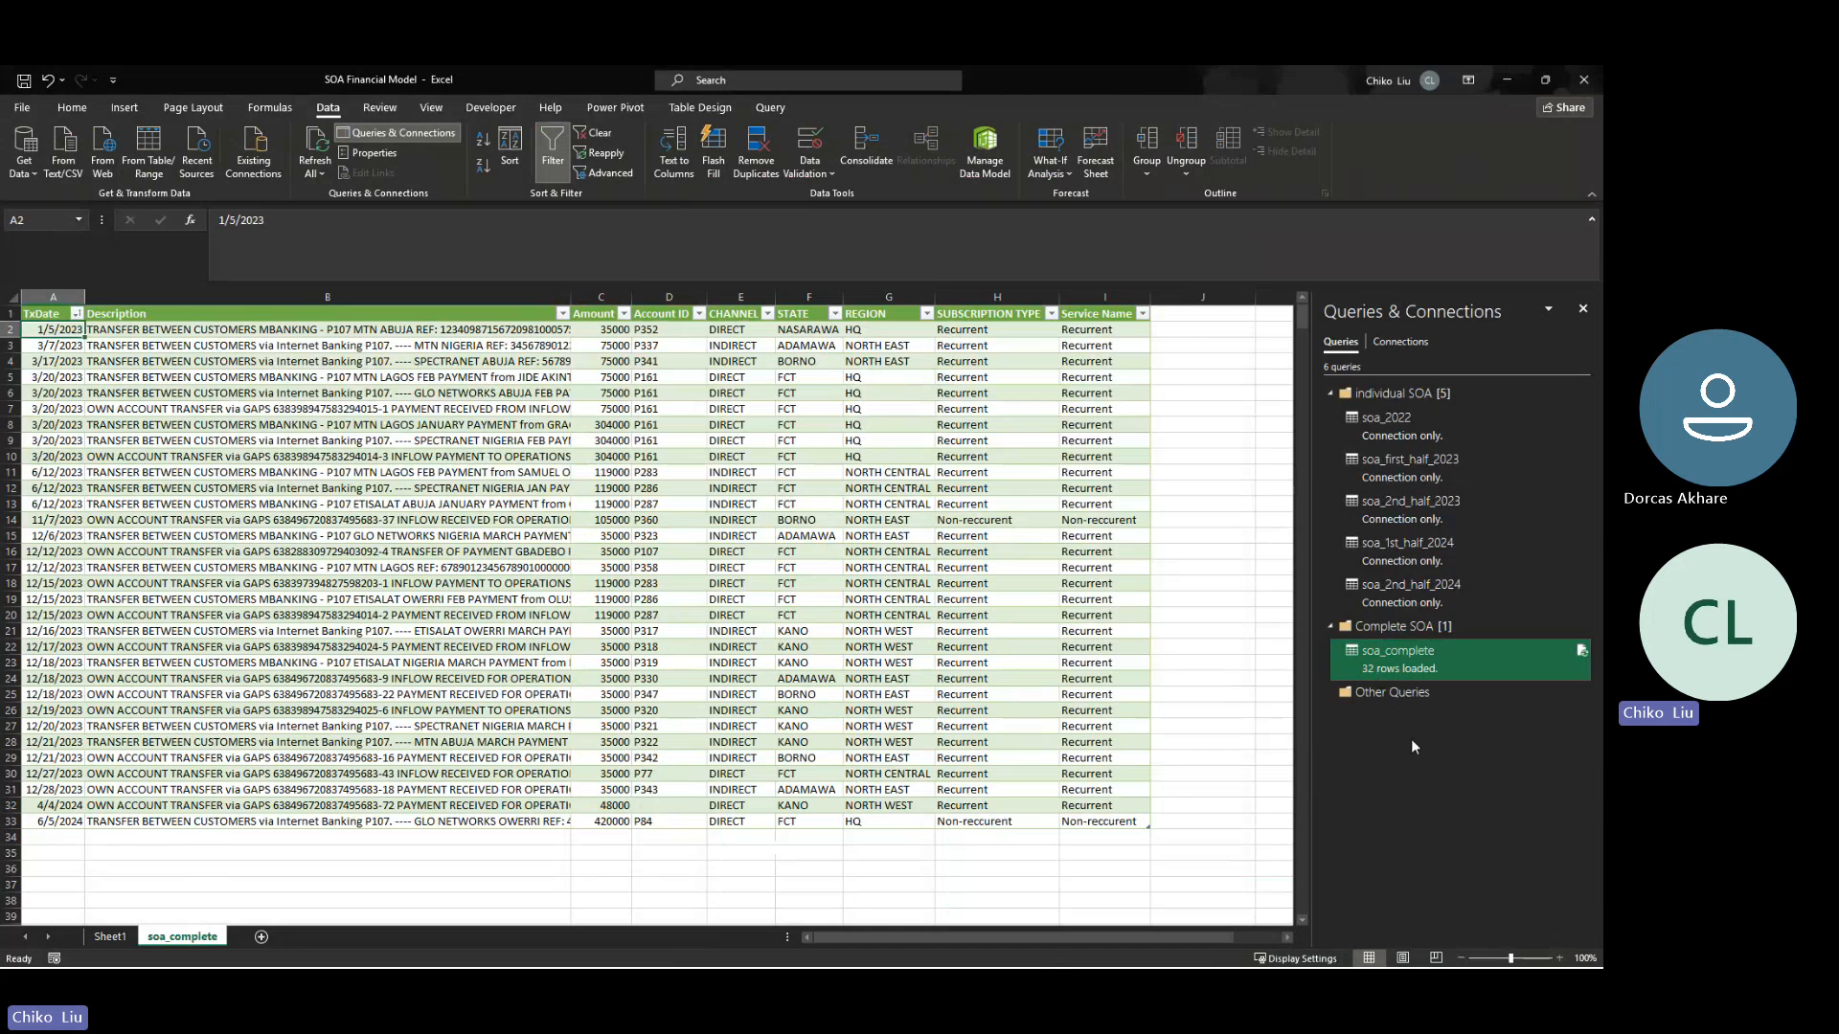
- Edit the soa_complete query in Power Query Editor and open the custom column settings of the Added Service Name Col step
right_click(1398, 669)
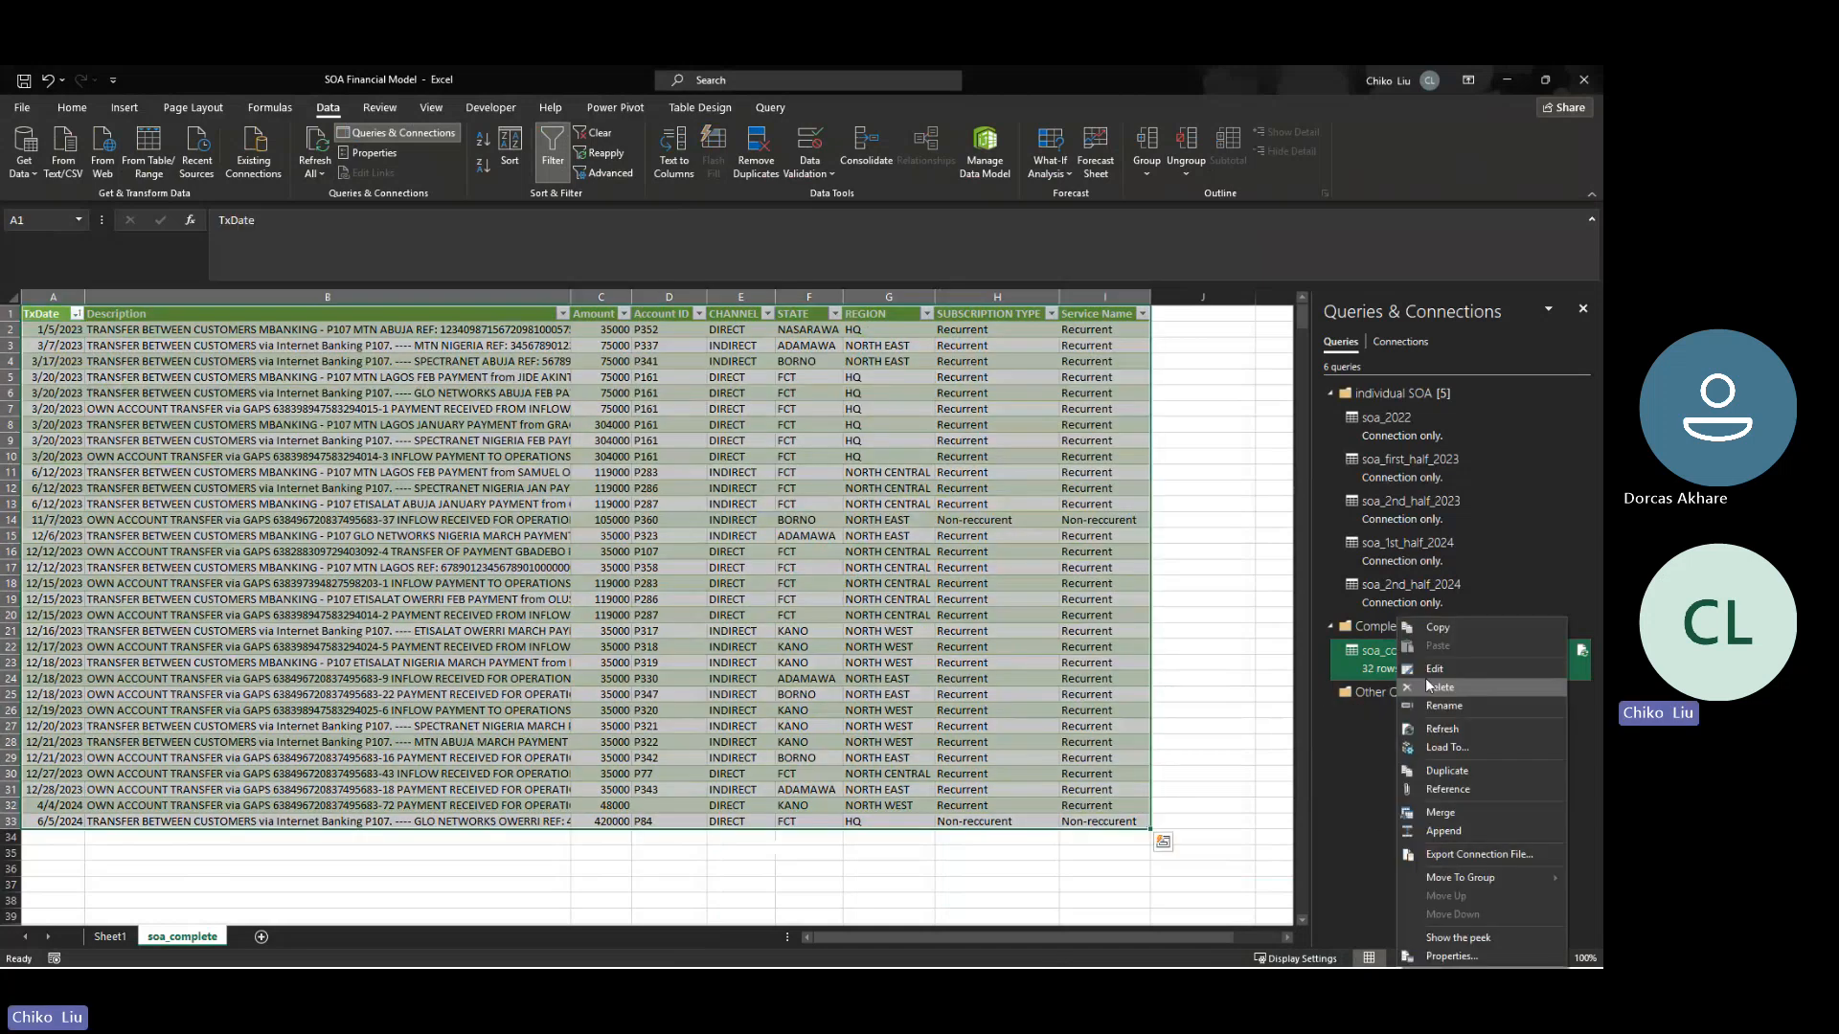
left_click(1431, 673)
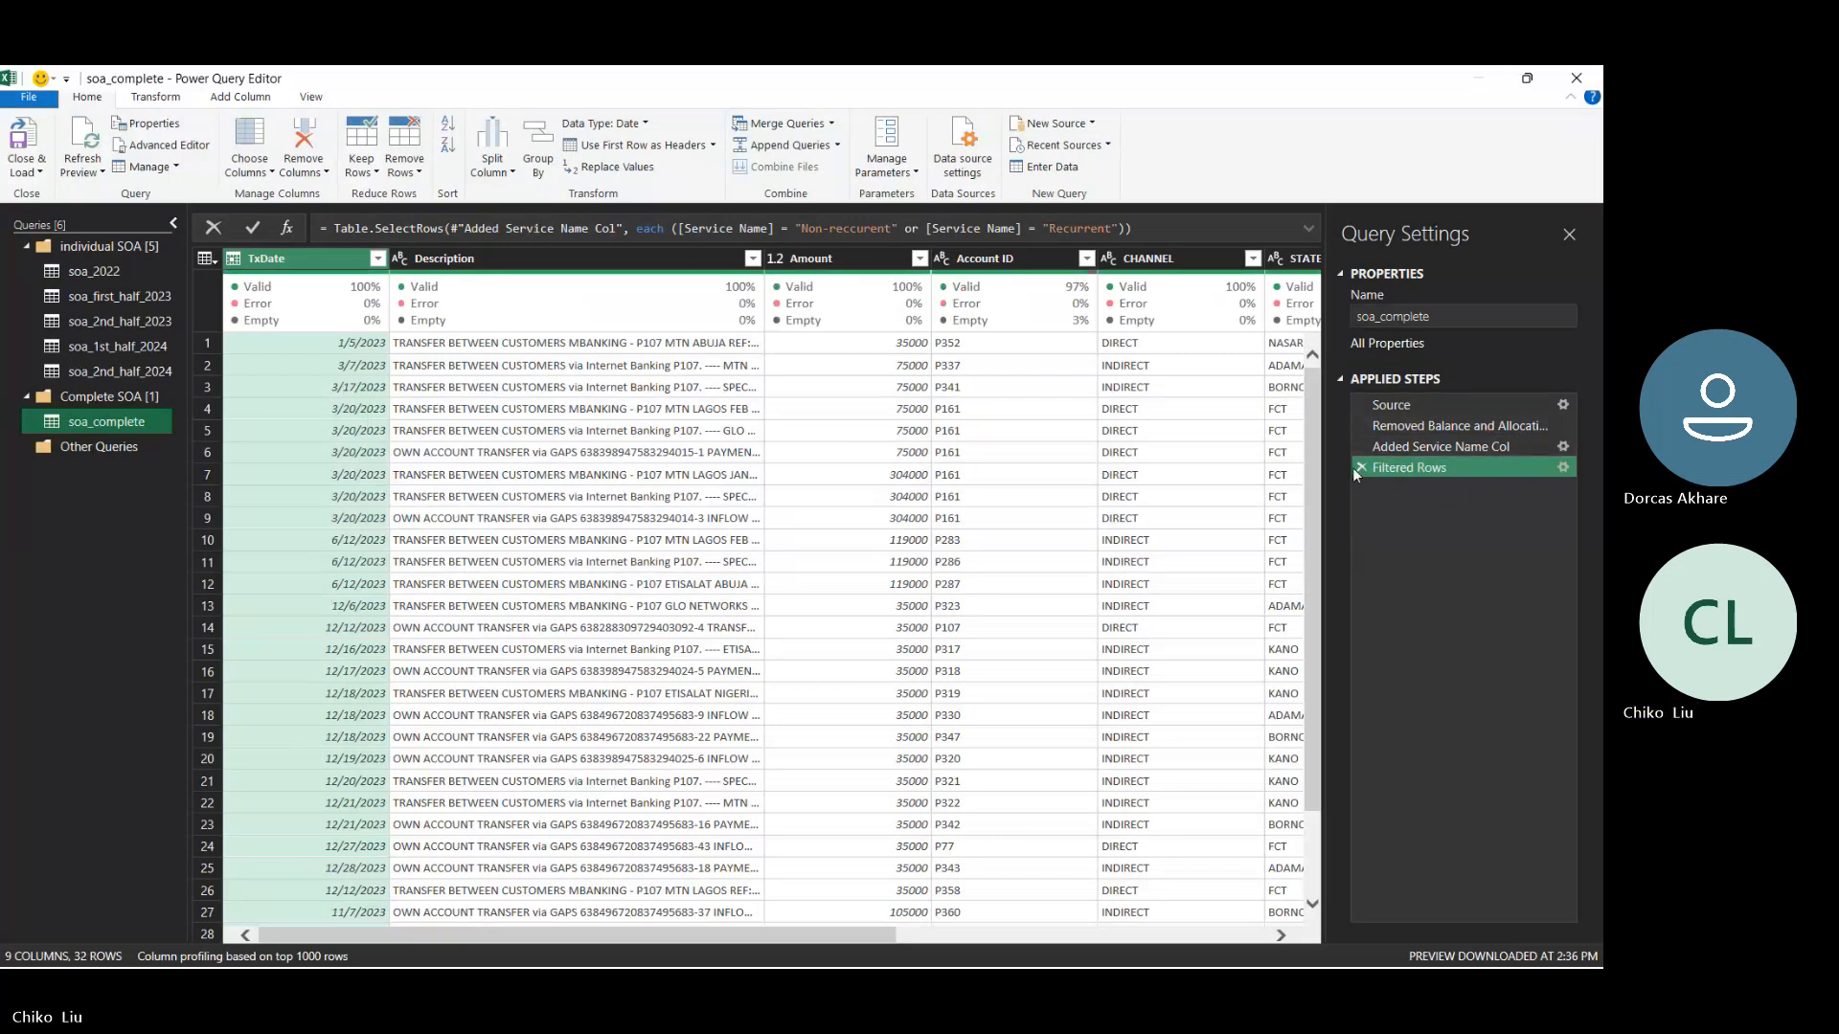
left_click(1562, 447)
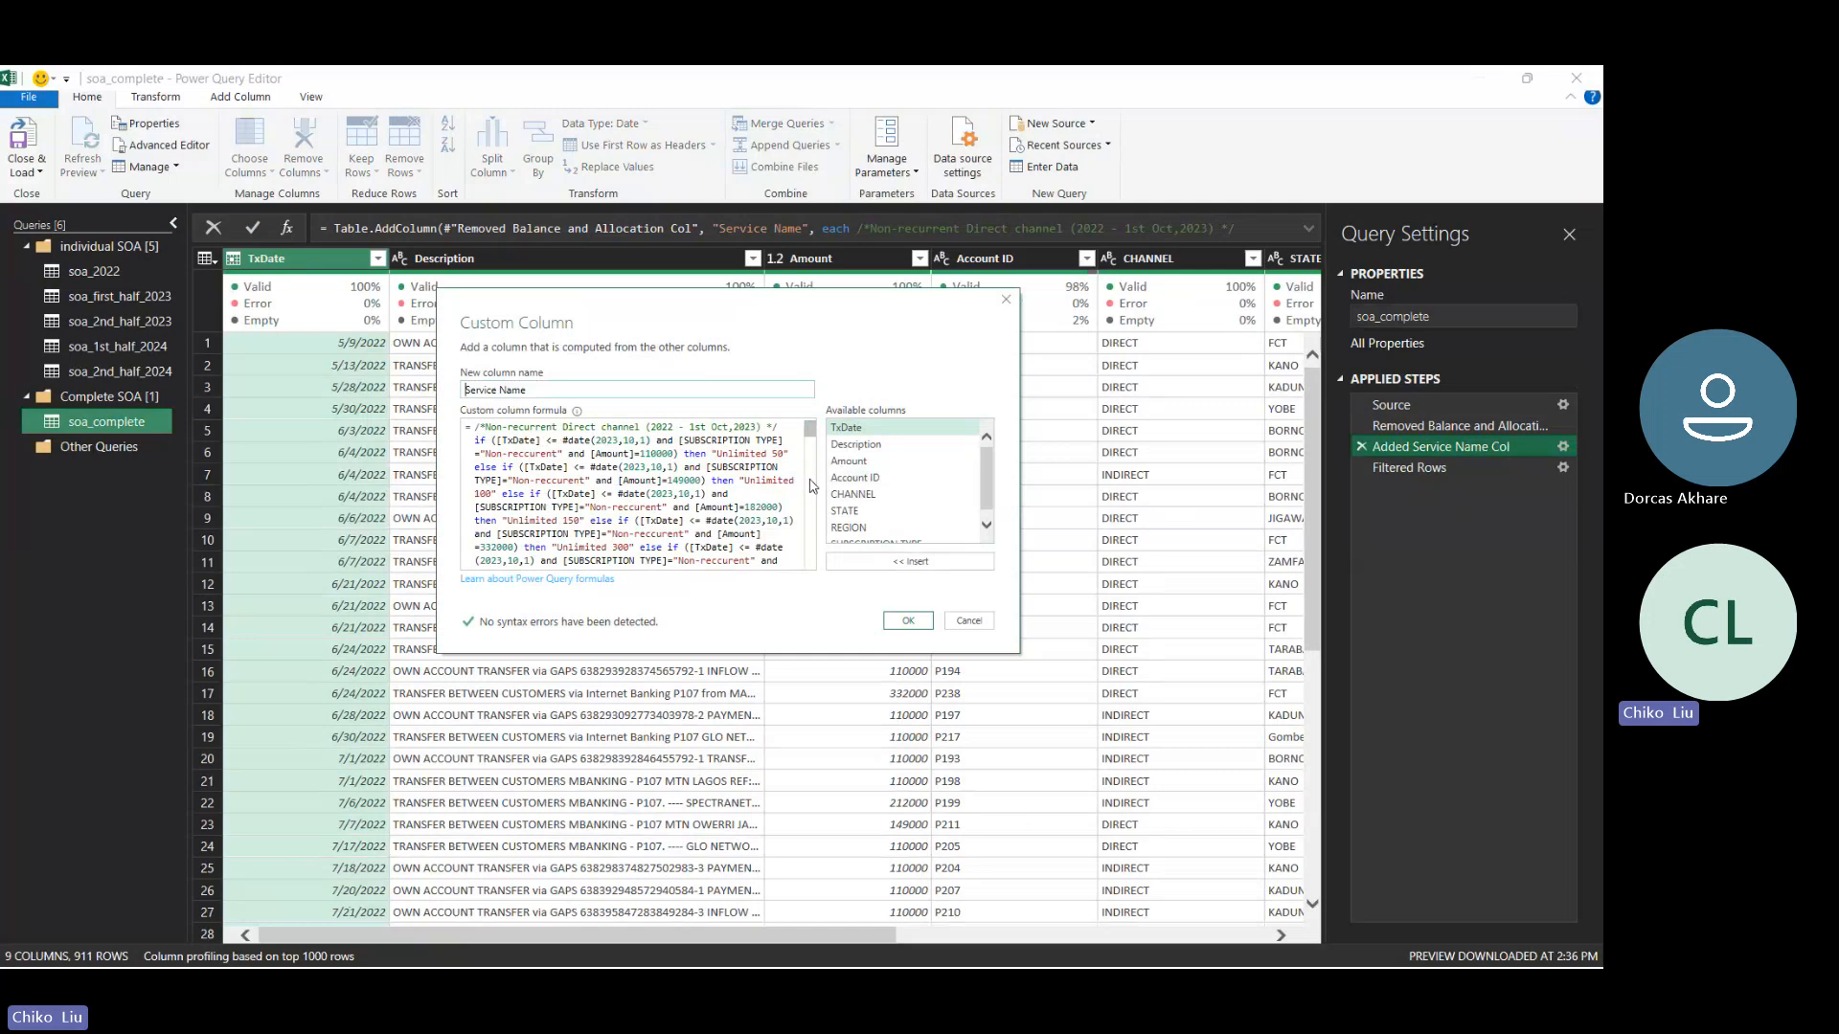
- Duplicate the Recurrent 25000 "Unlimited 50 MRC" else-if clause on a new line under the Recurrent Direct and Indirect channel comment
left_click_drag(811, 432, 813, 440)
left_click_drag(812, 450, 814, 463)
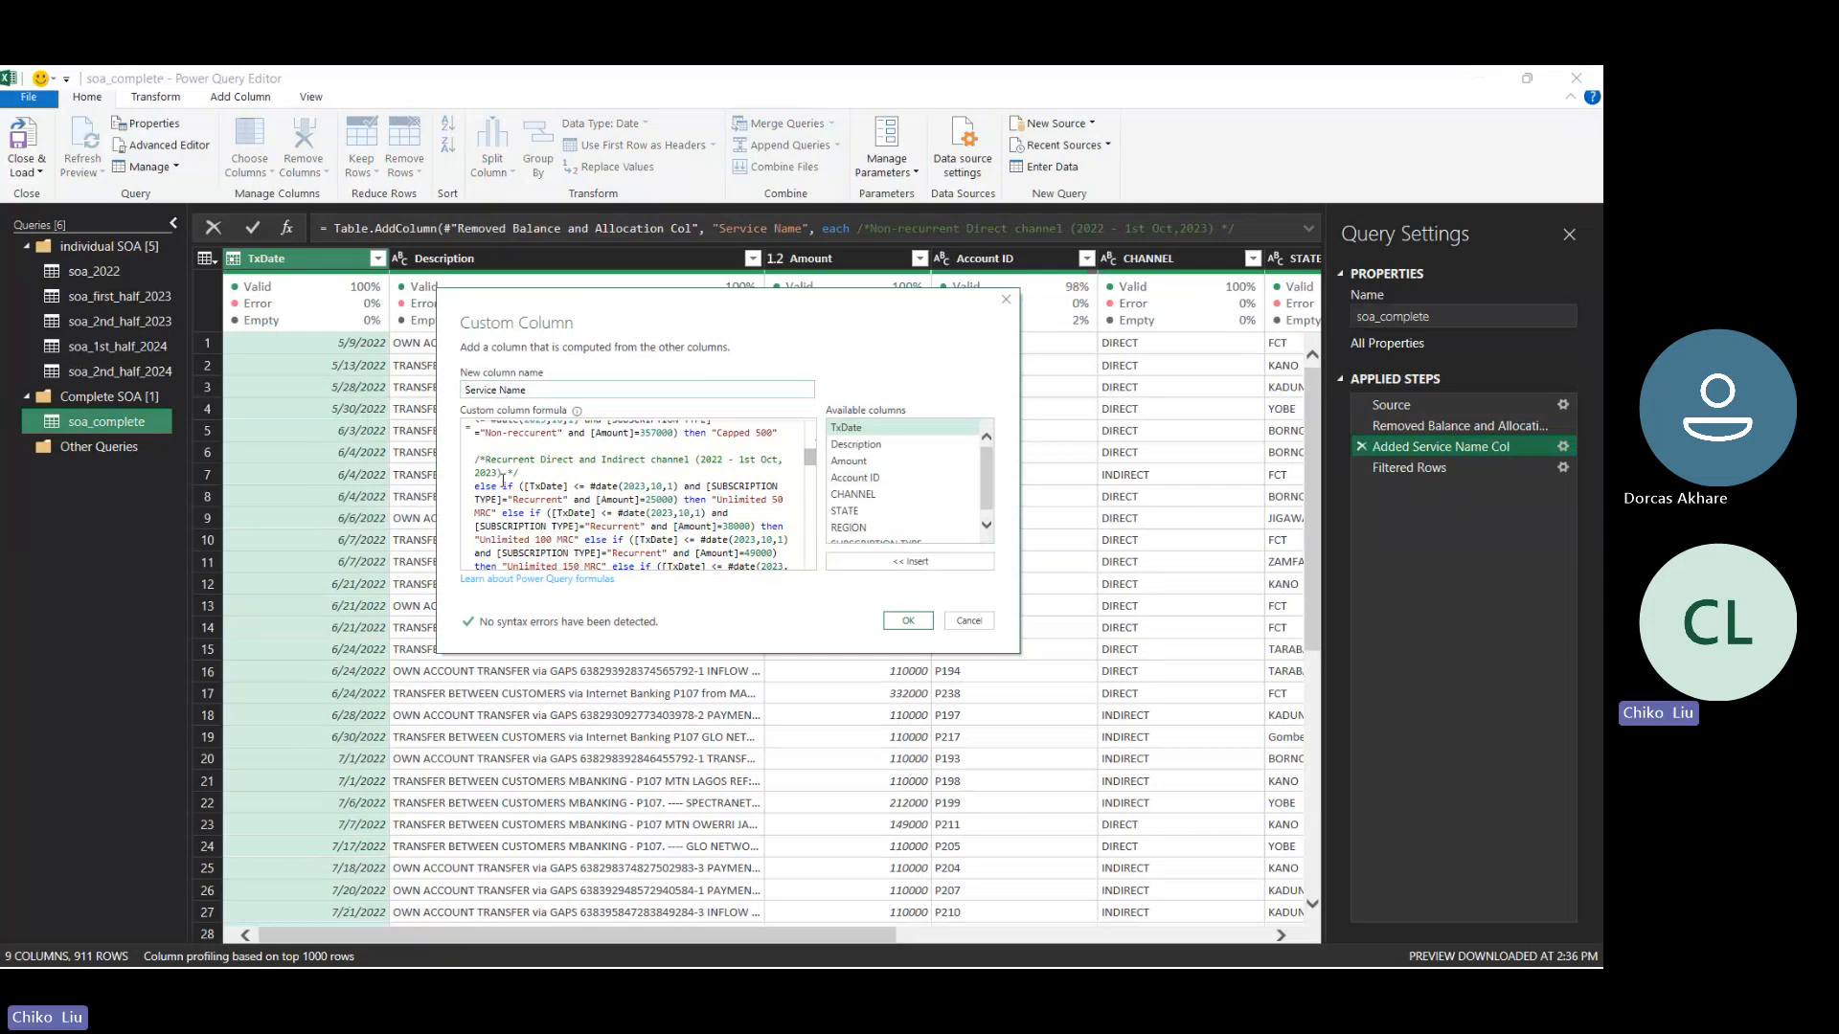
double_click(506, 485)
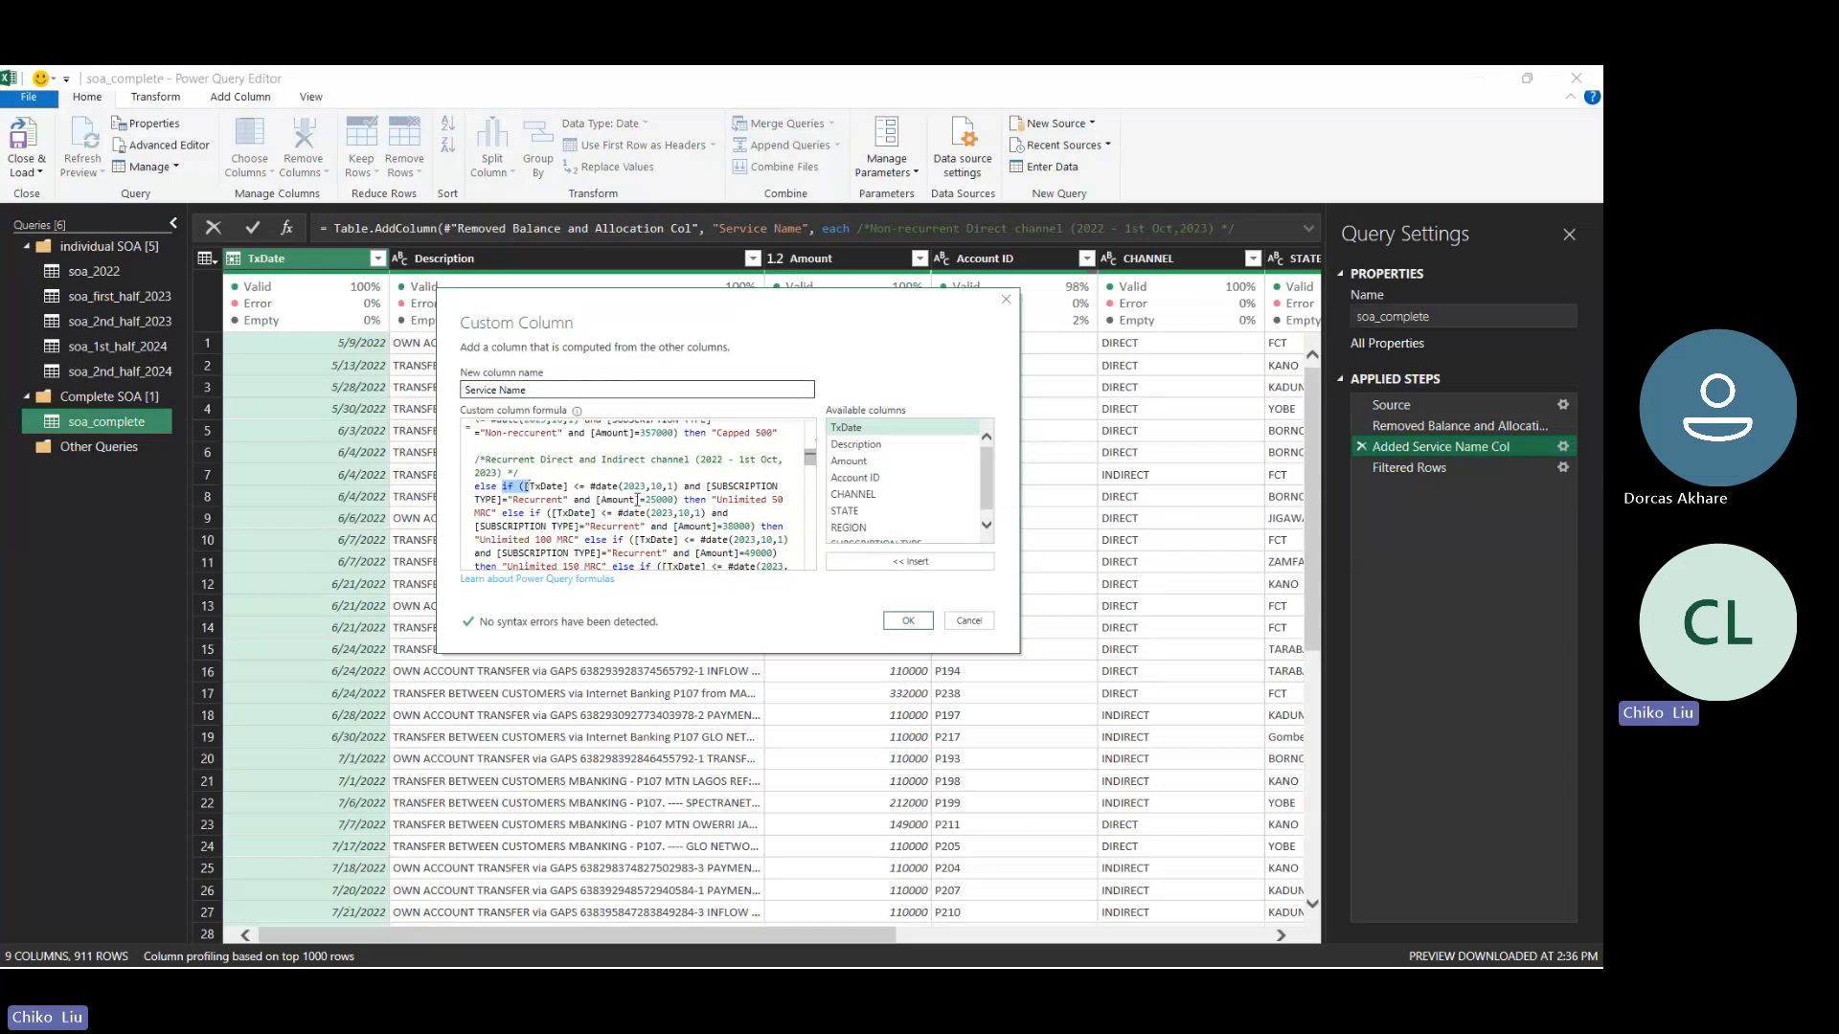
left_click(779, 499)
left_click_drag(779, 498, 475, 495)
key("ctrl+c")
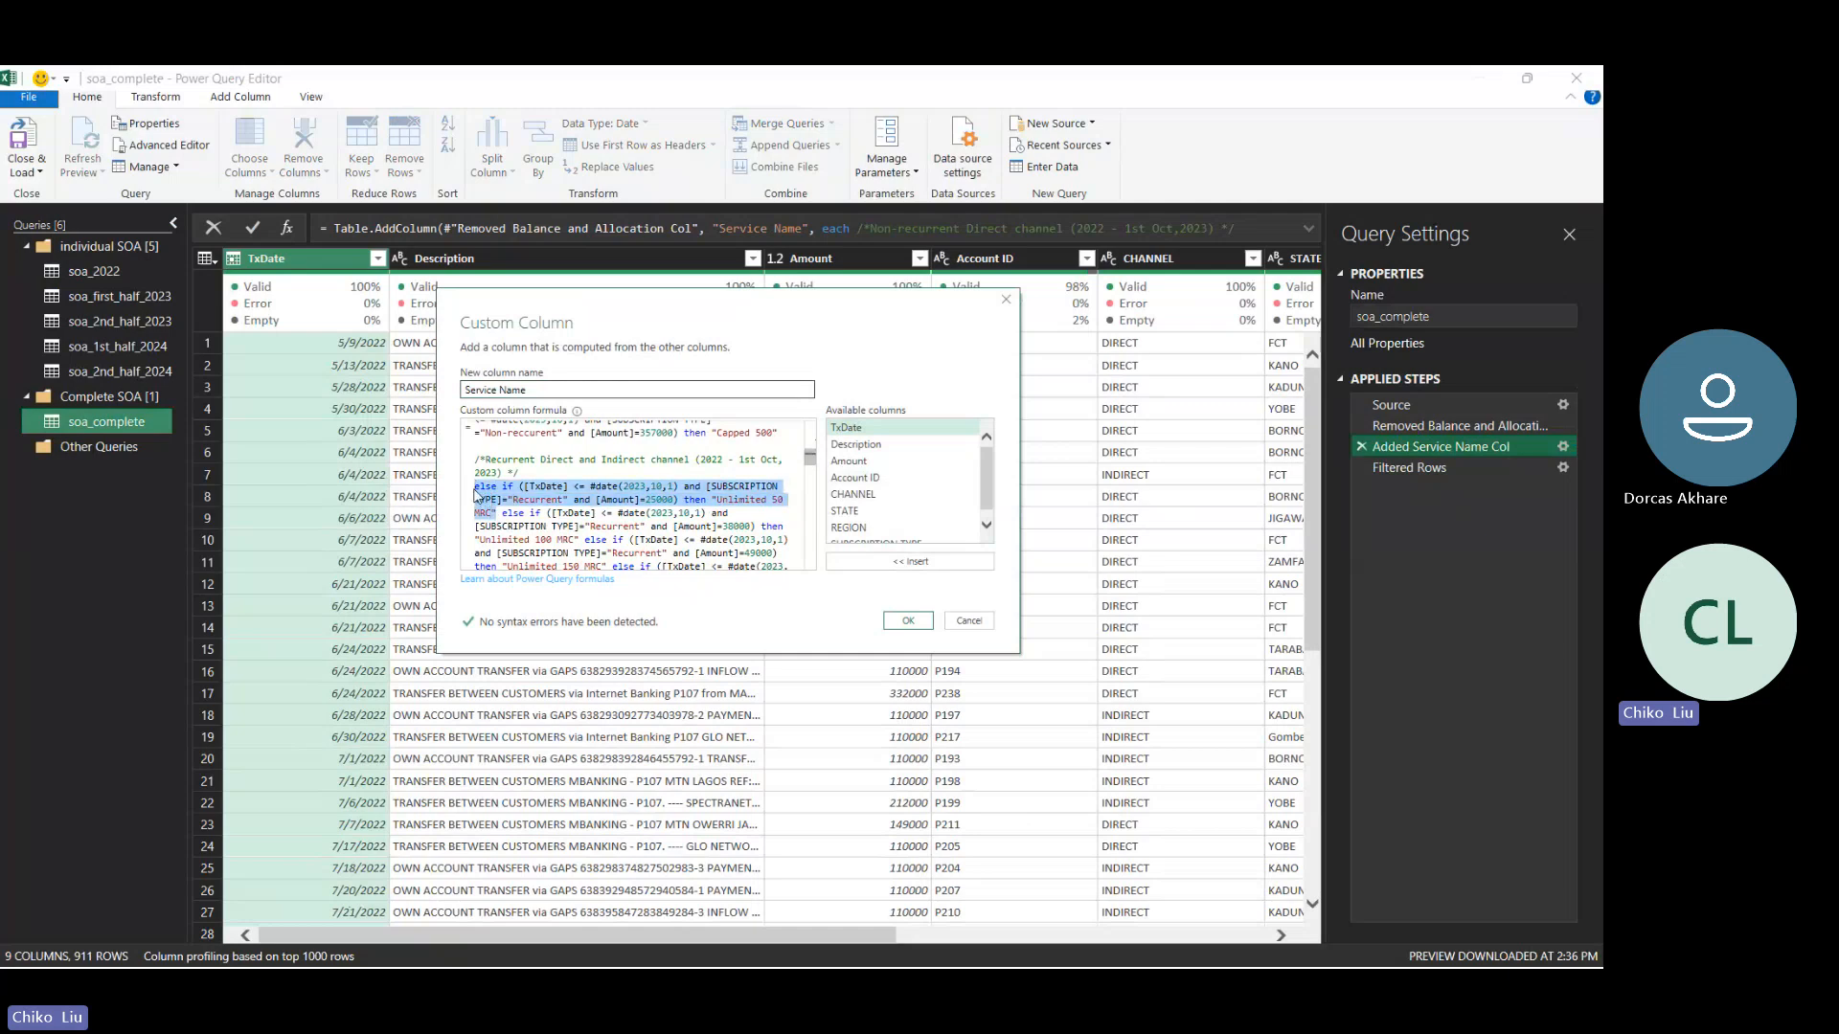
left_click(476, 494)
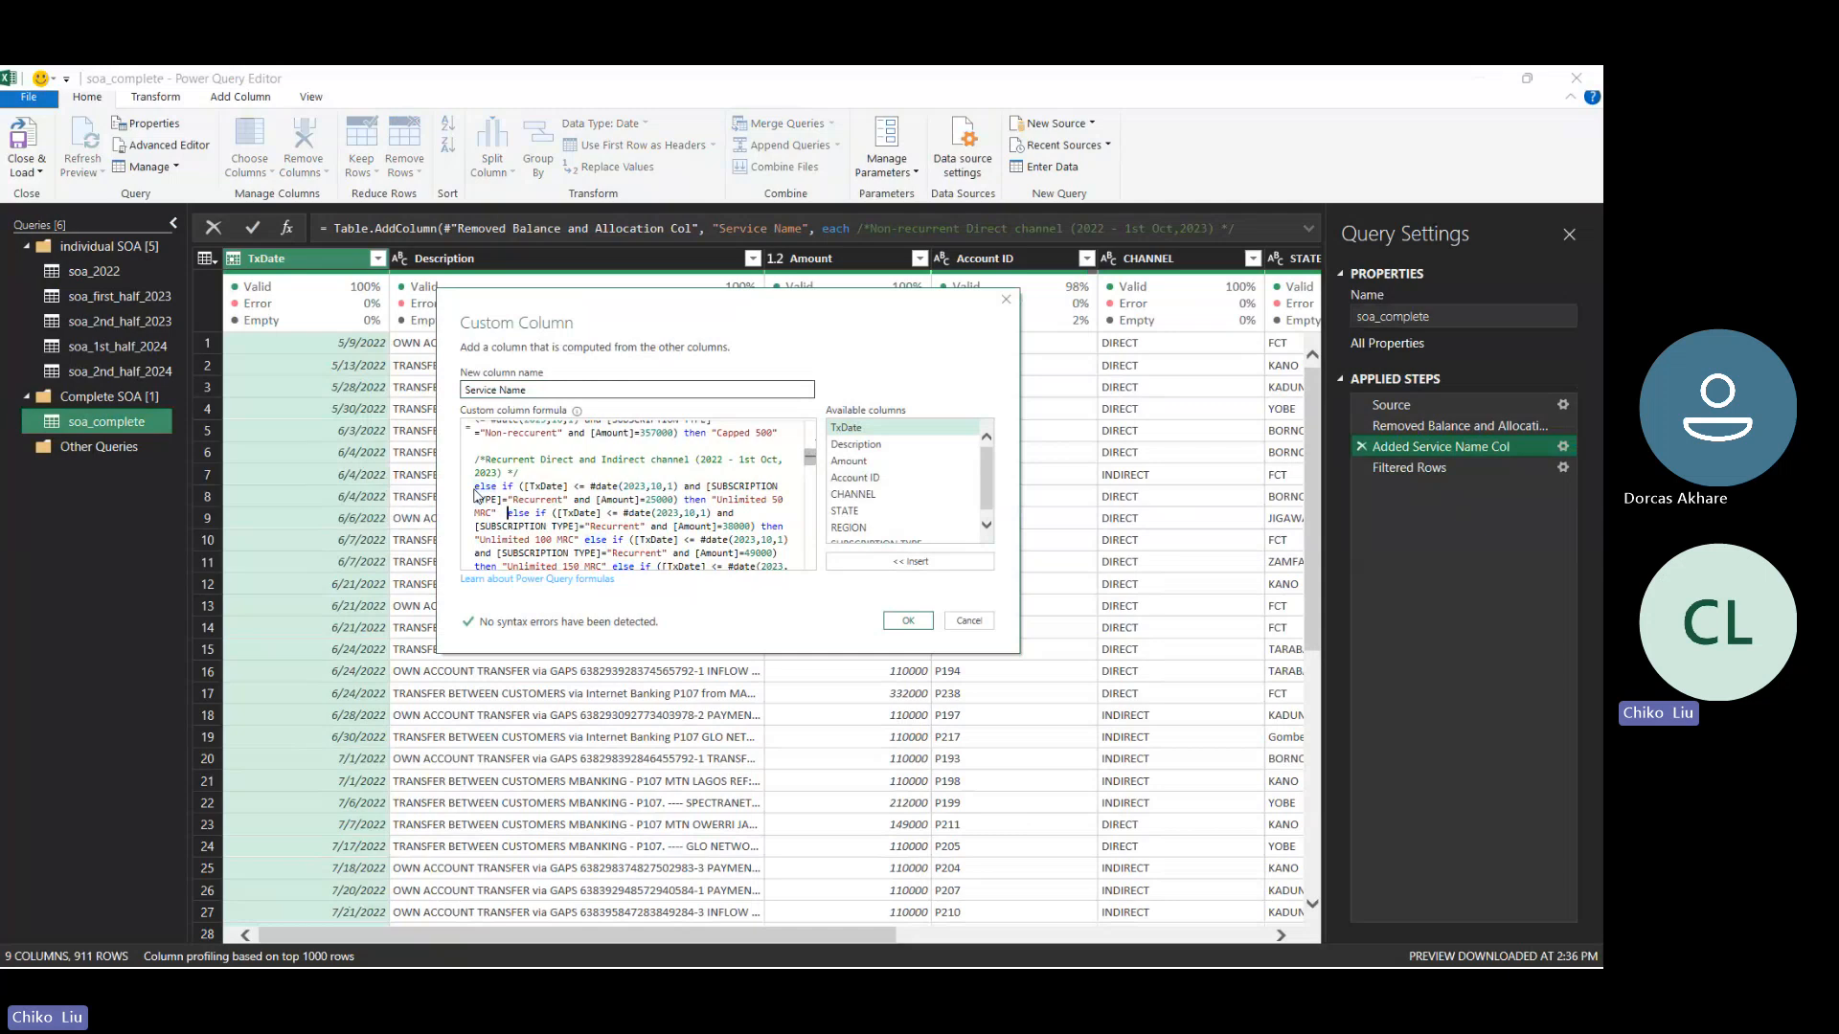
key("Return")
key("Return")
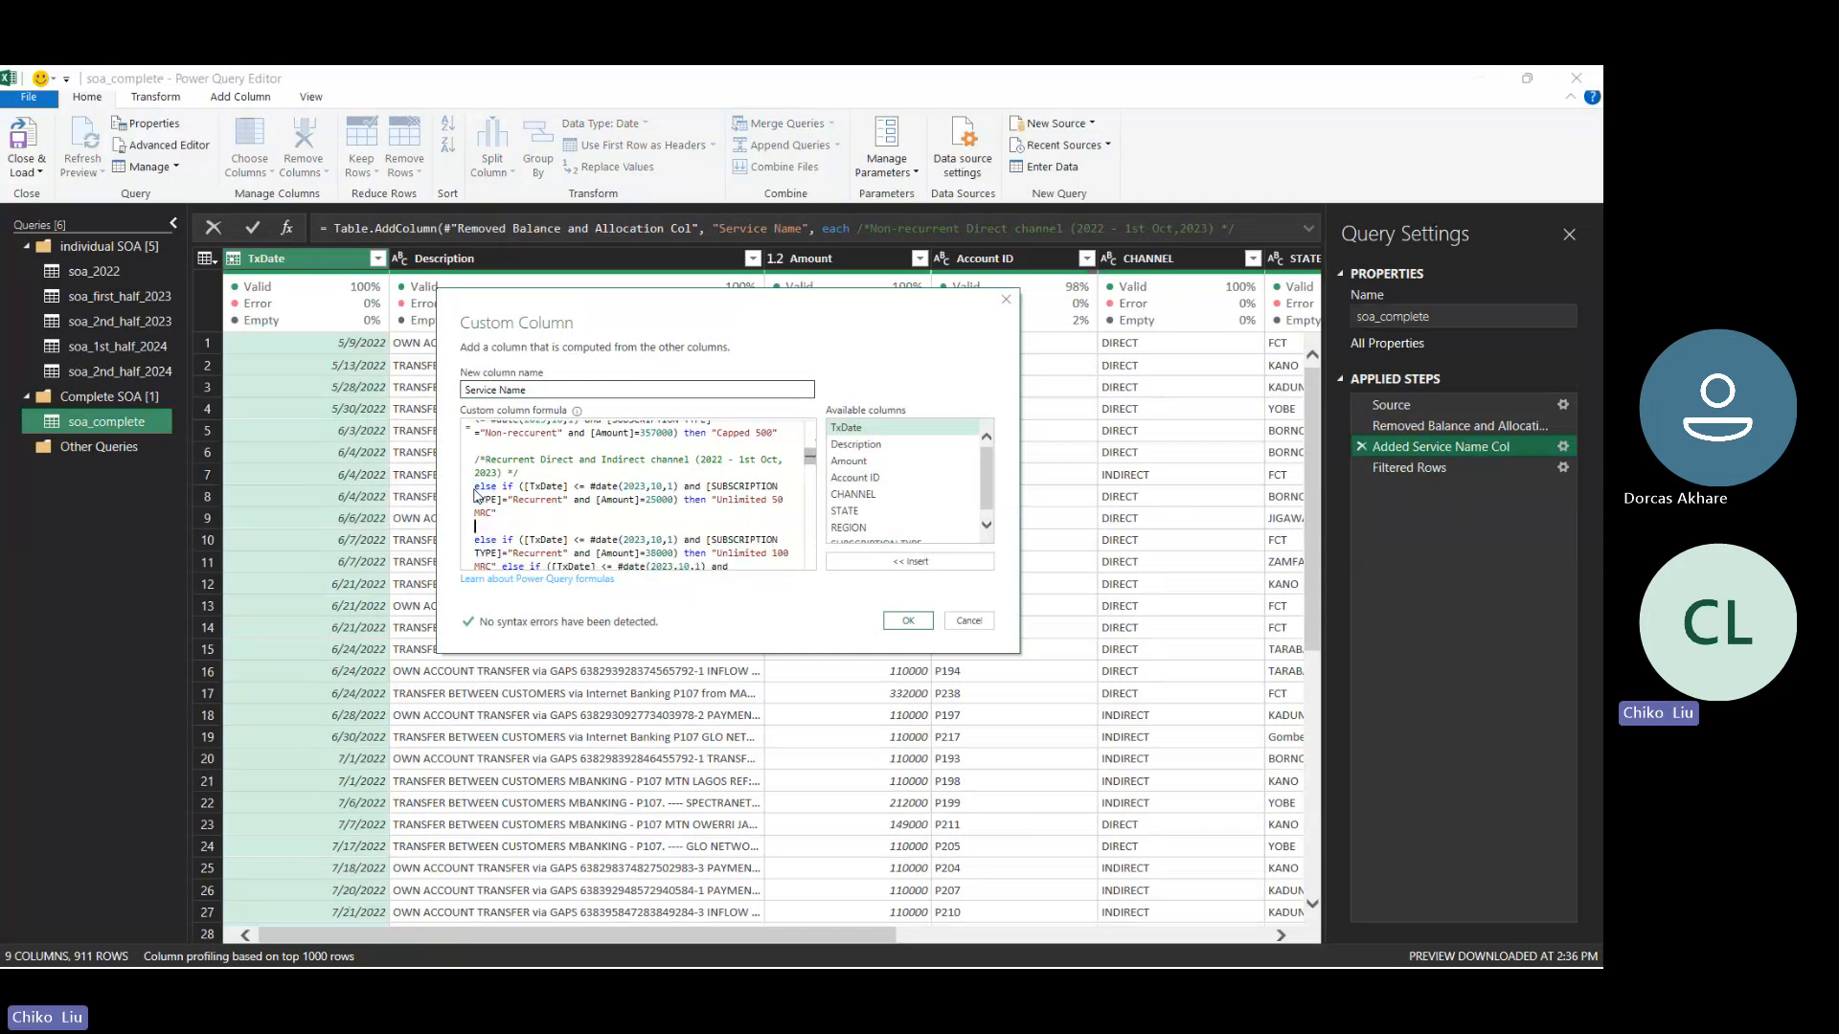
key("ctrl+v")
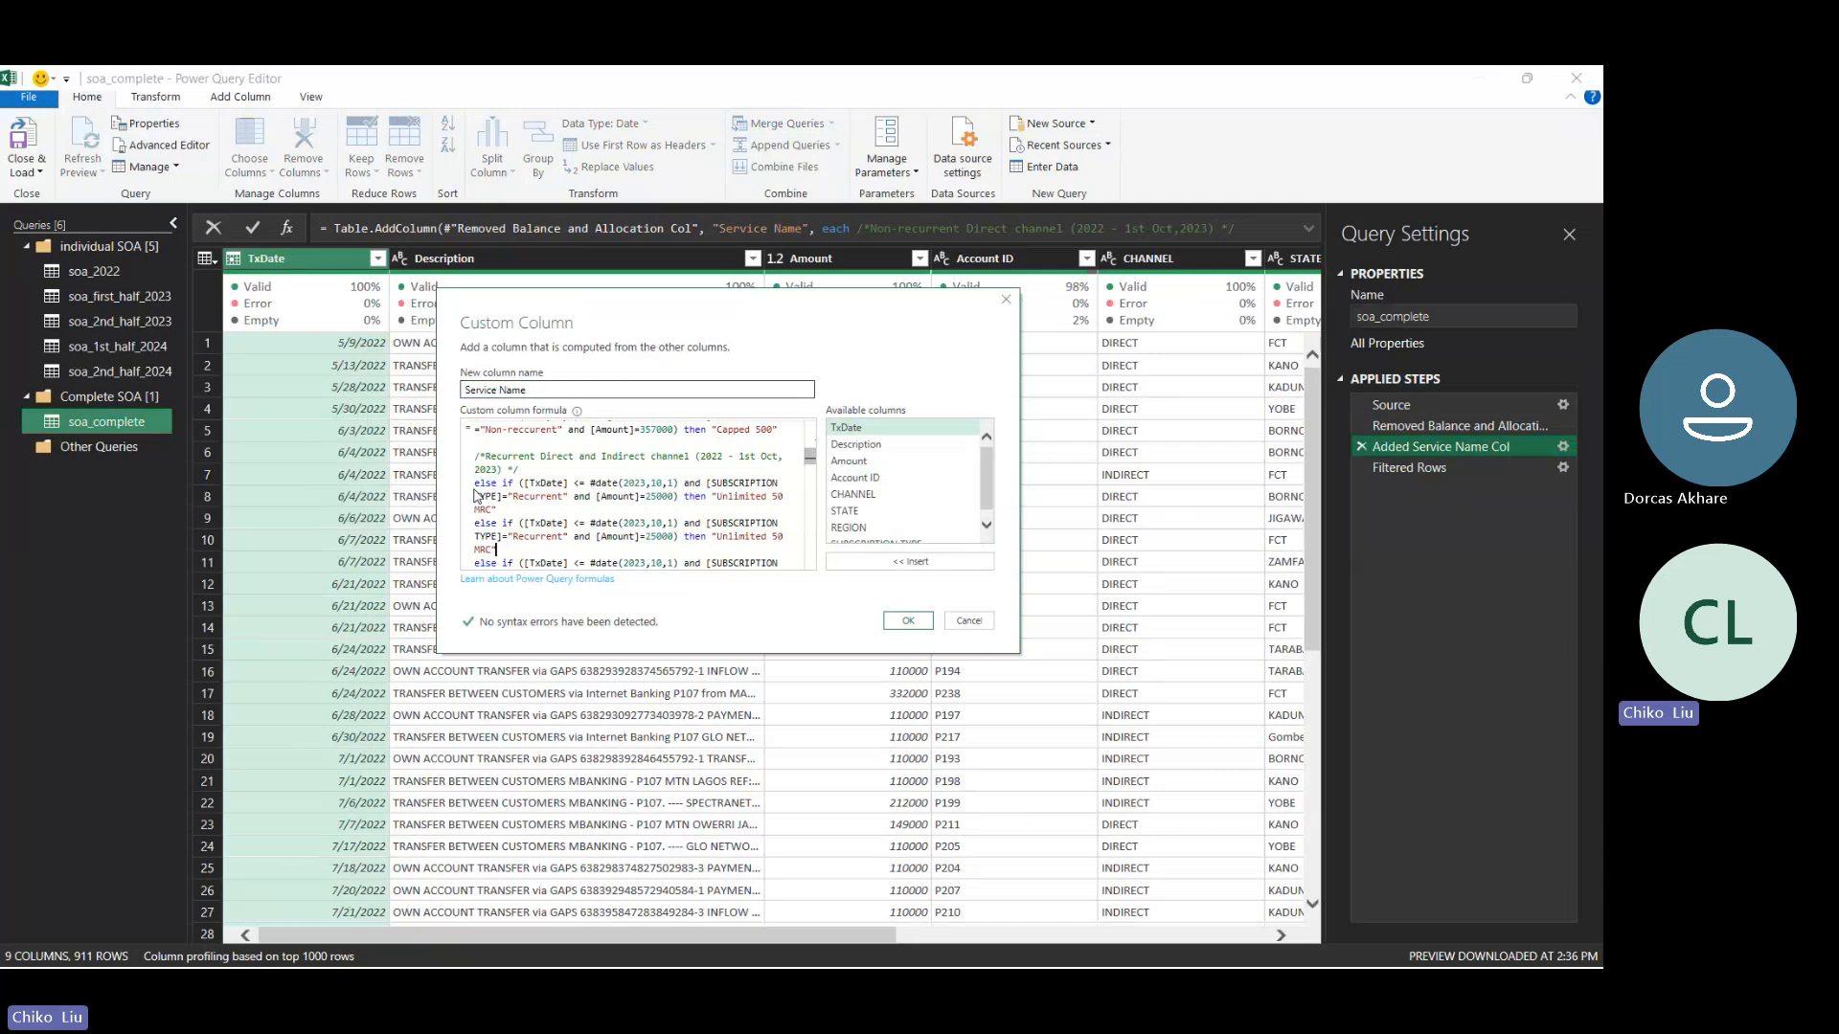
- Change the first Recurrent 25000 clause's date condition to [TxDate] > #date(2023,1,1) in the custom column formula
key("Right")
key("Right")
key("Right")
key("Right")
key("Right")
key("Right")
key("Right")
key("Right")
key("Right")
key("Right")
key("Right")
key("Right")
key("Right")
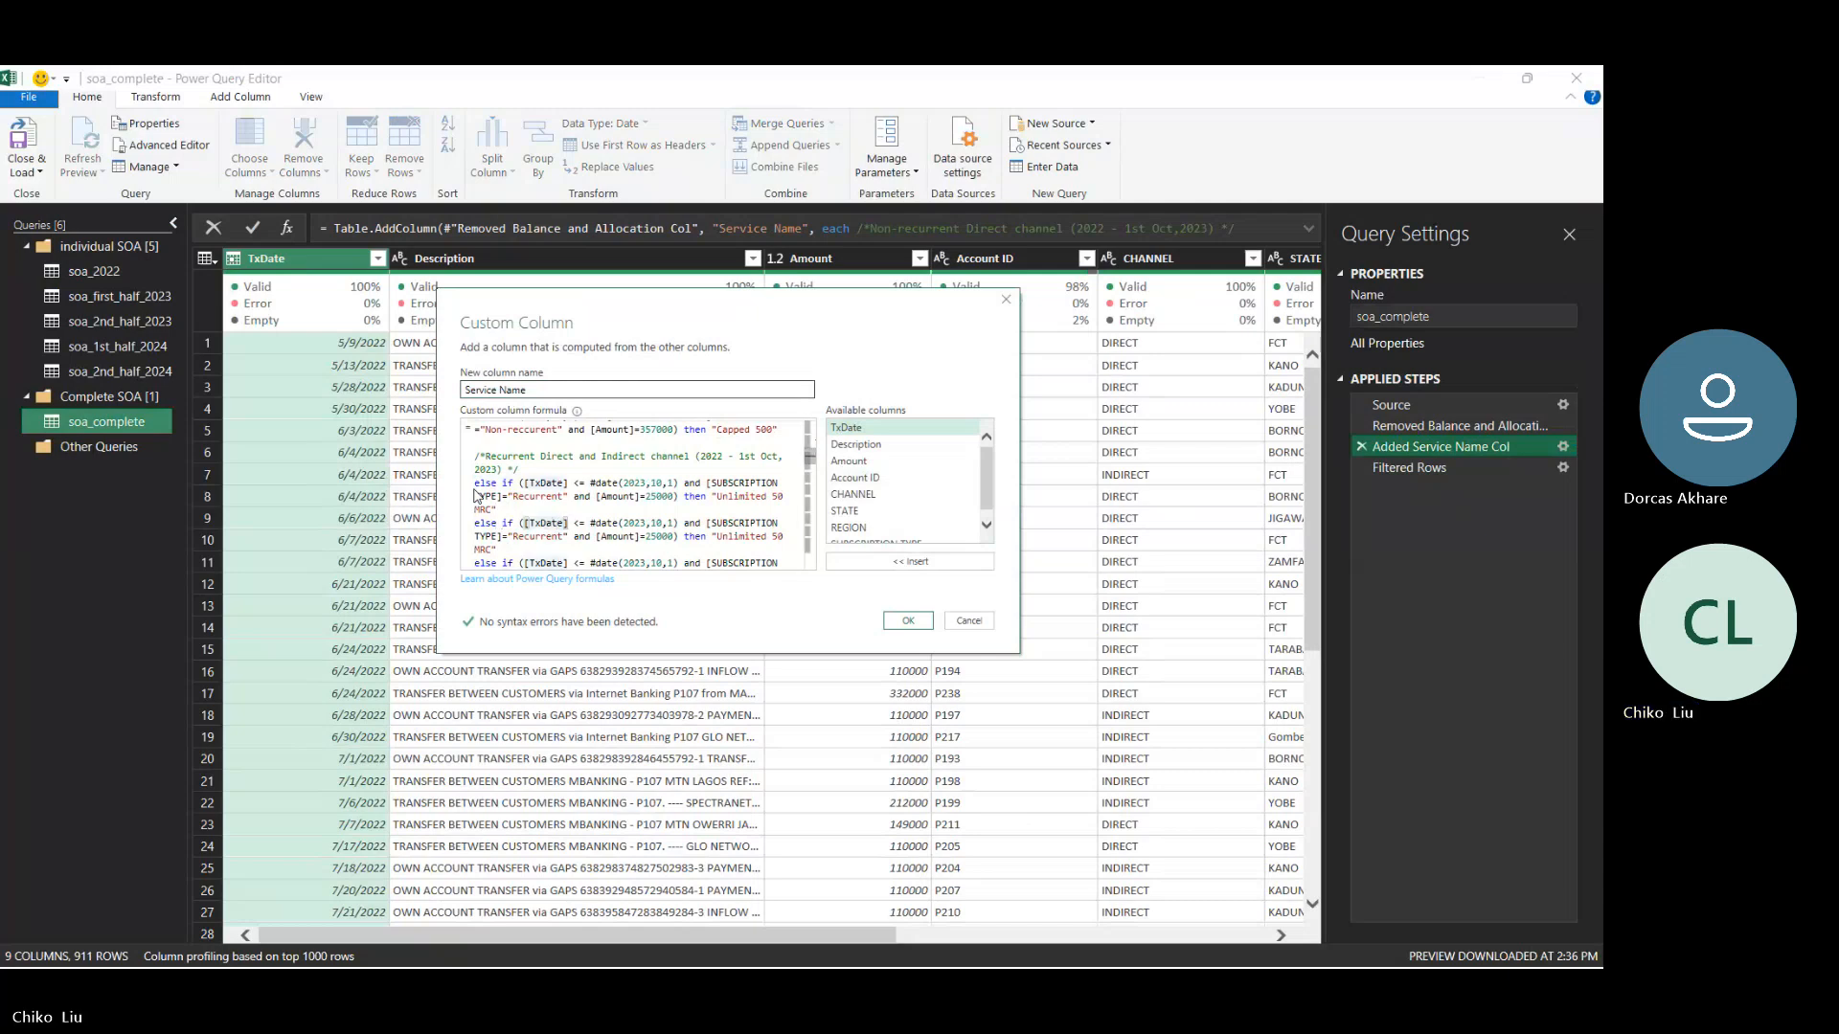
key("Right")
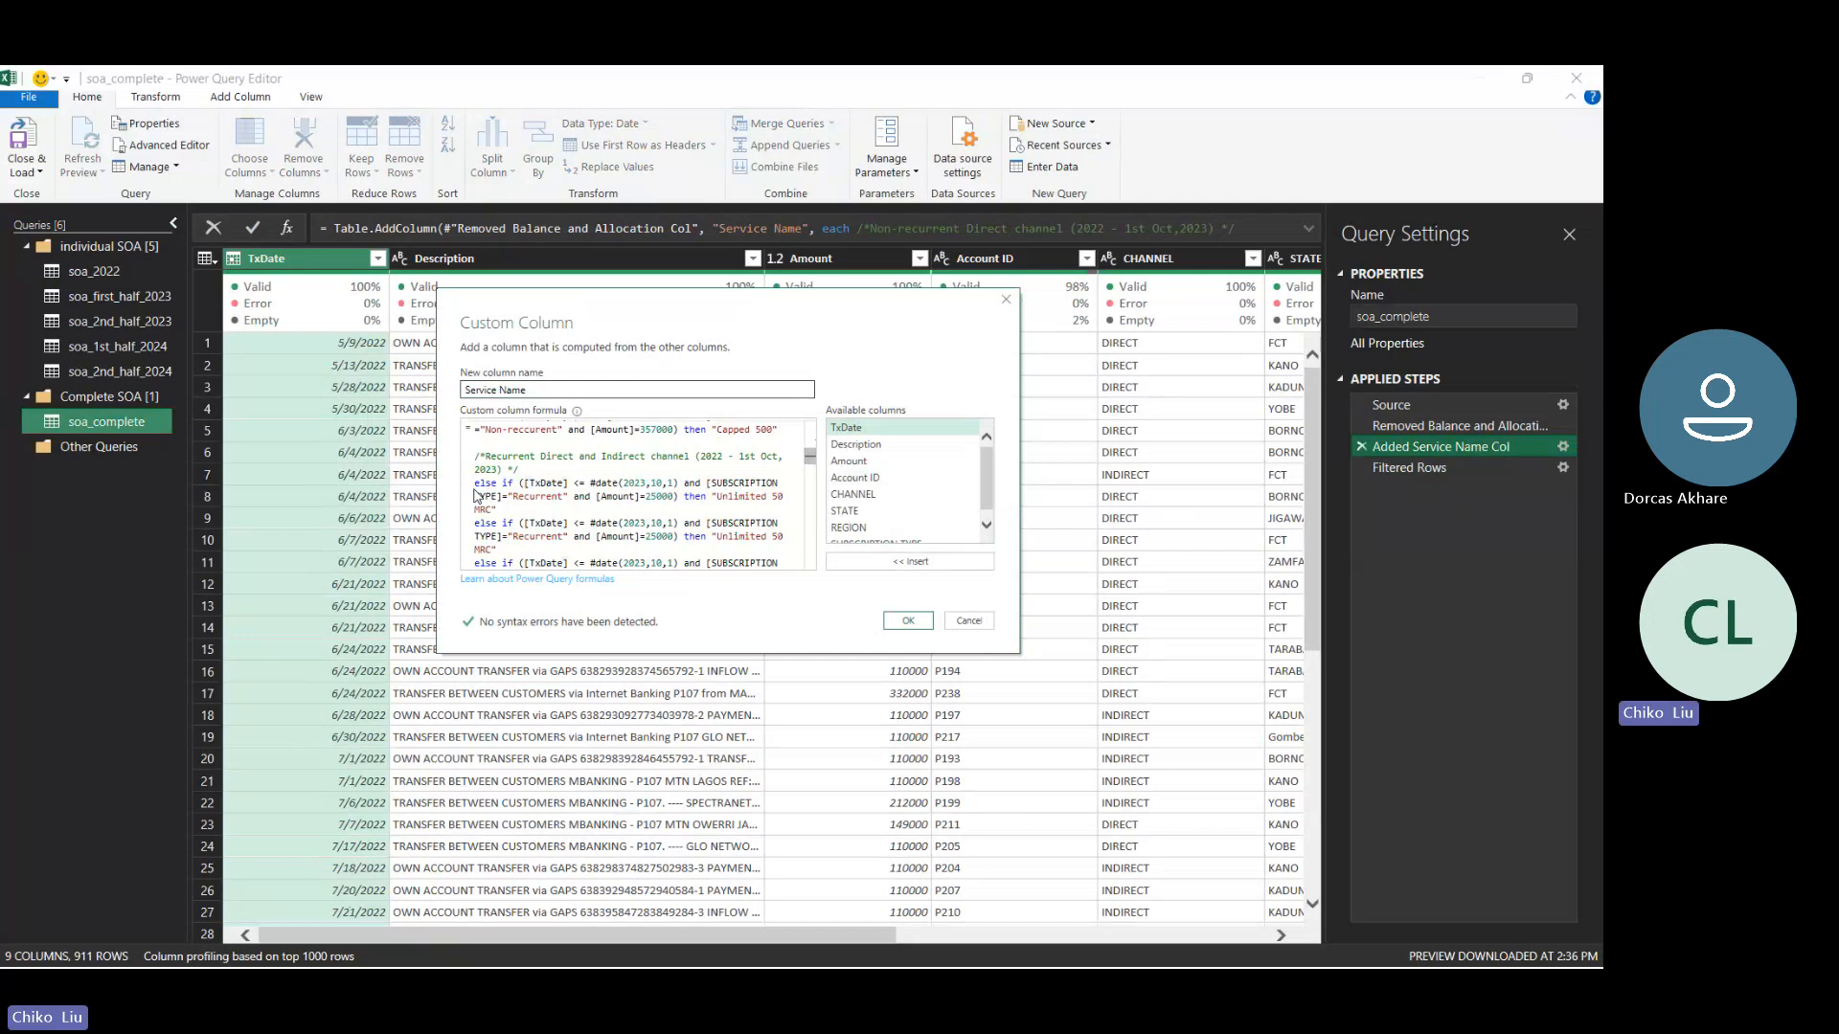
key("Up")
key("BackSpace")
type(">")
key("BackSpace")
key("Right")
key("Right")
key("Right")
key("Right")
key("Right")
key("Right")
key("Right")
key("Right")
key("Right")
key("Right")
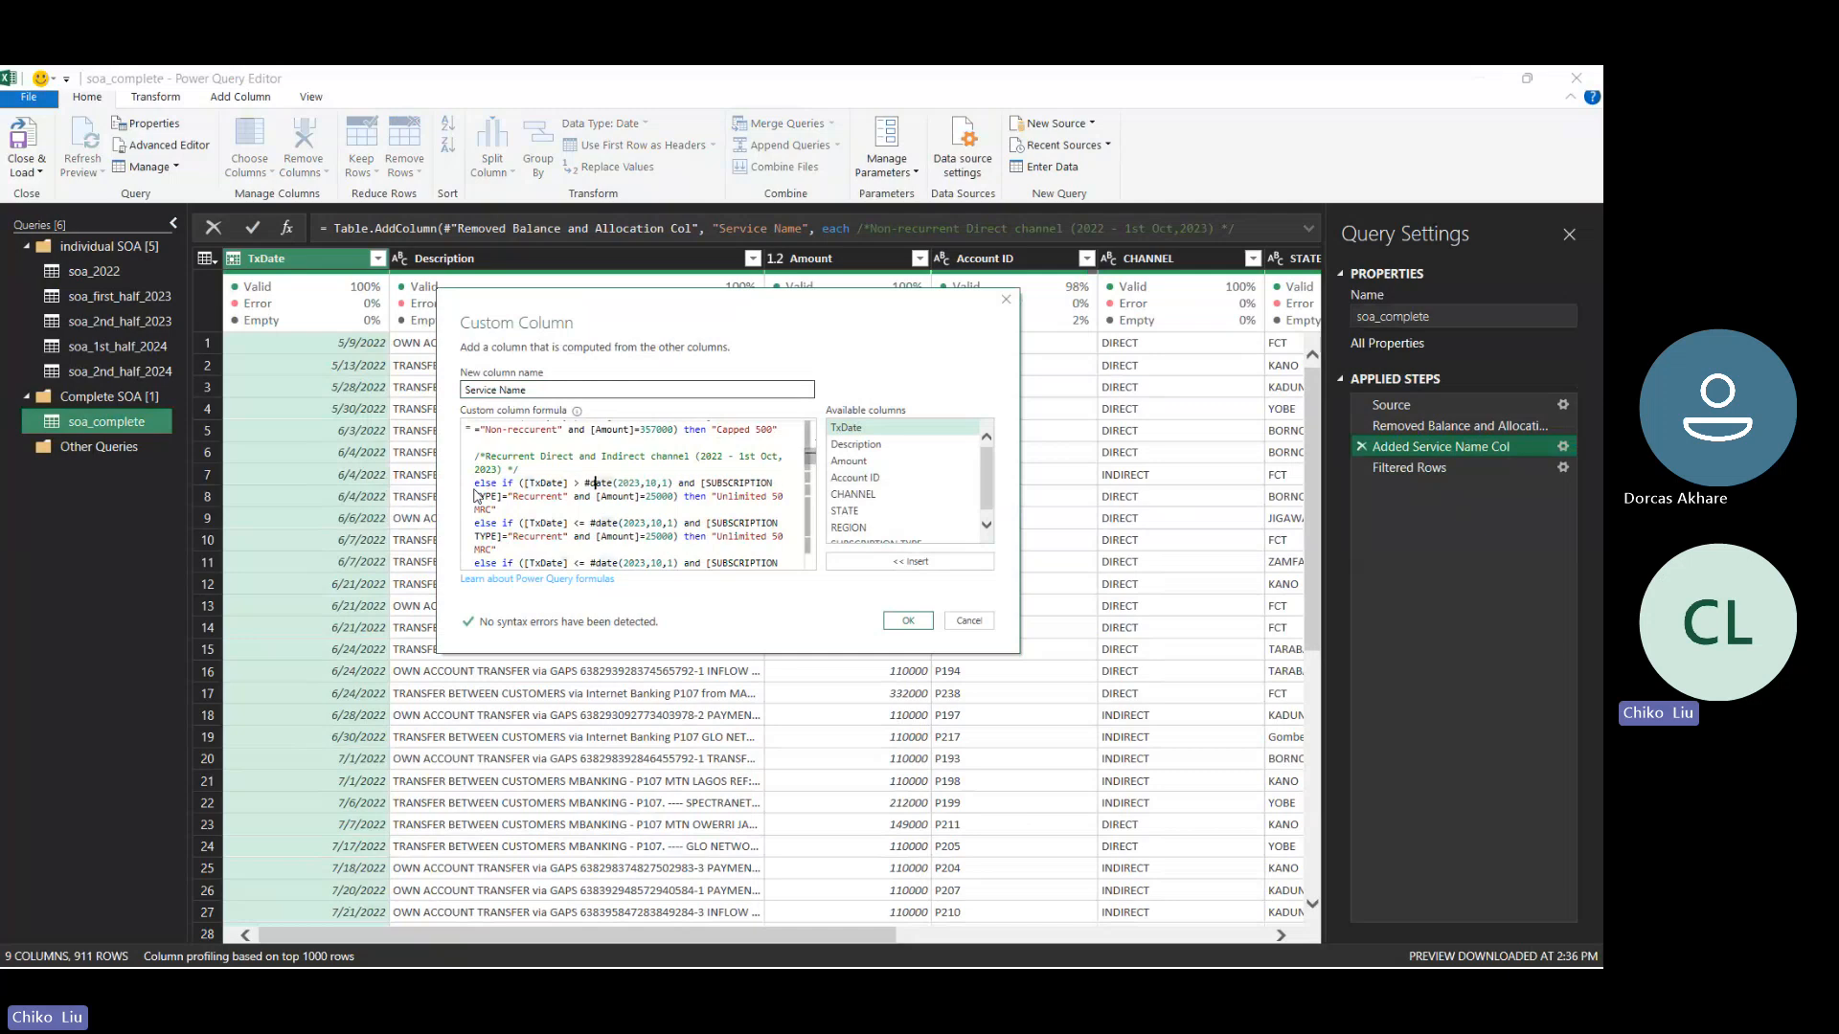
key("Right")
key("Right")
key("BackSpace")
- Set that "Unlimited 50 MRC" clause's amount to 35000, apply the formula and load soa_complete back to the worksheet
key("Down")
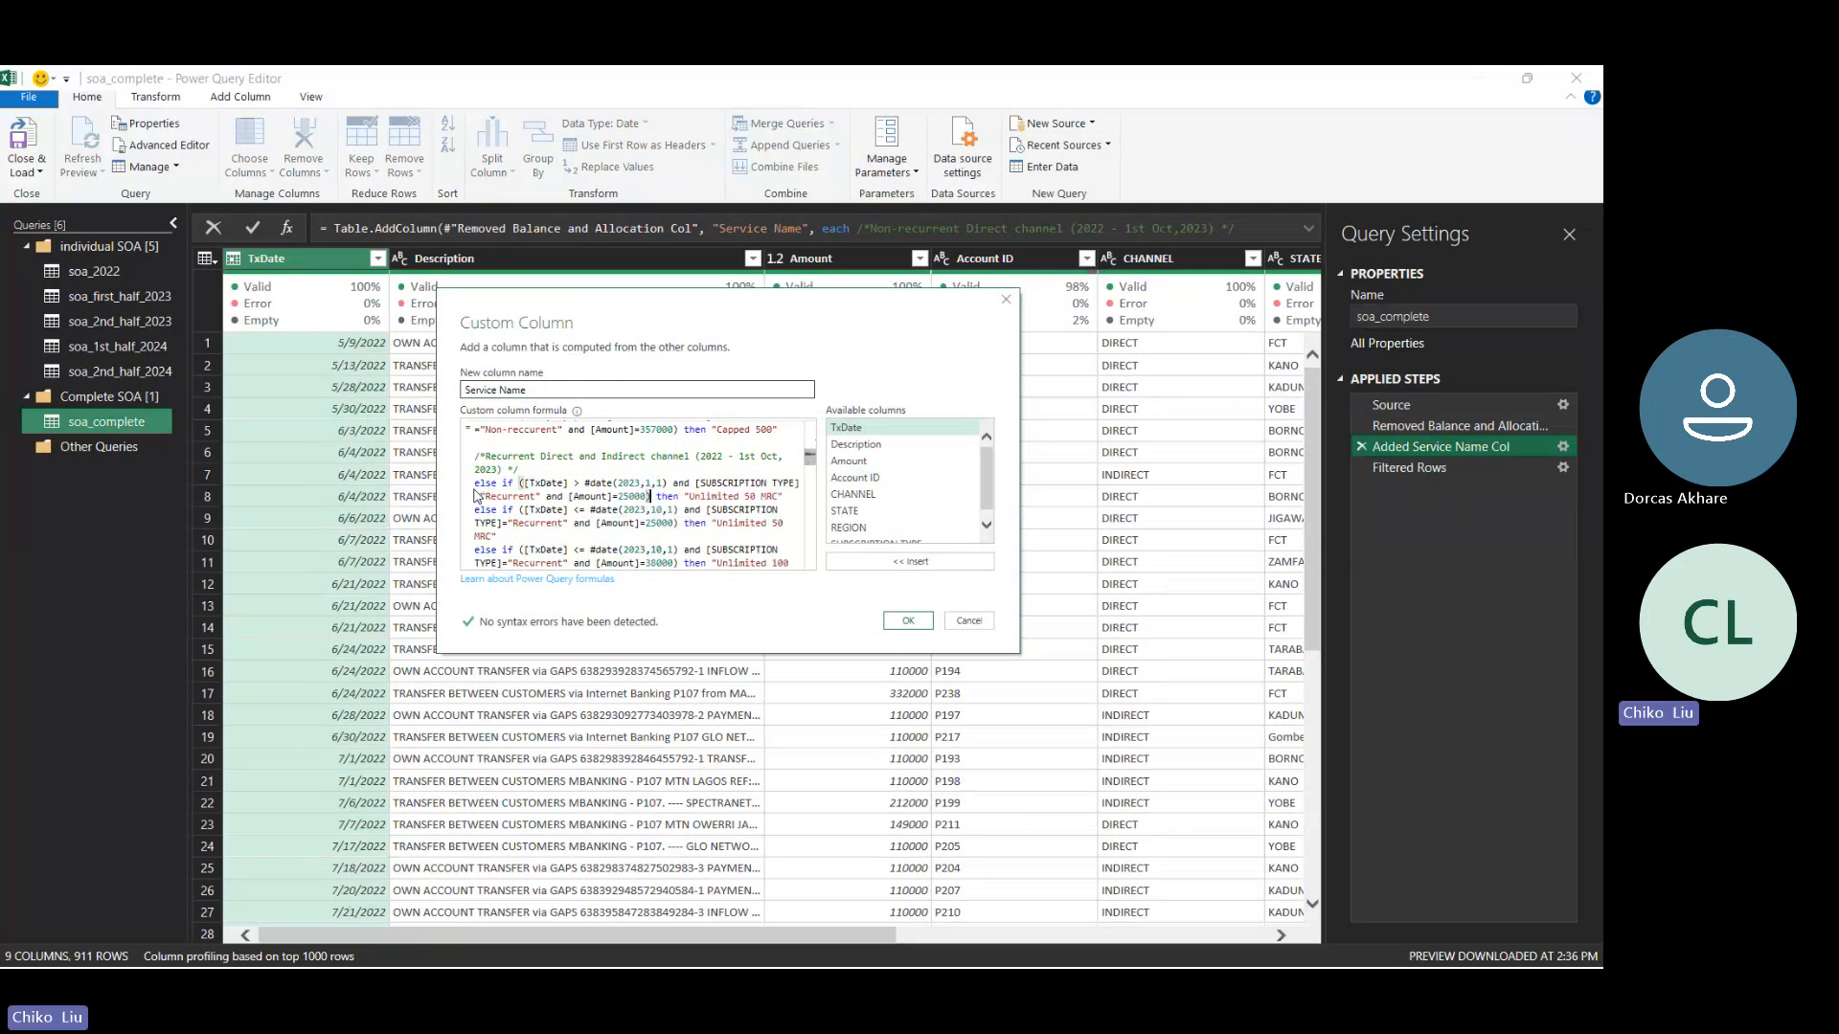
key("Left")
key("Left")
key("Left")
key("Left")
key("Left")
key("BackSpace")
type("3")
left_click(909, 621)
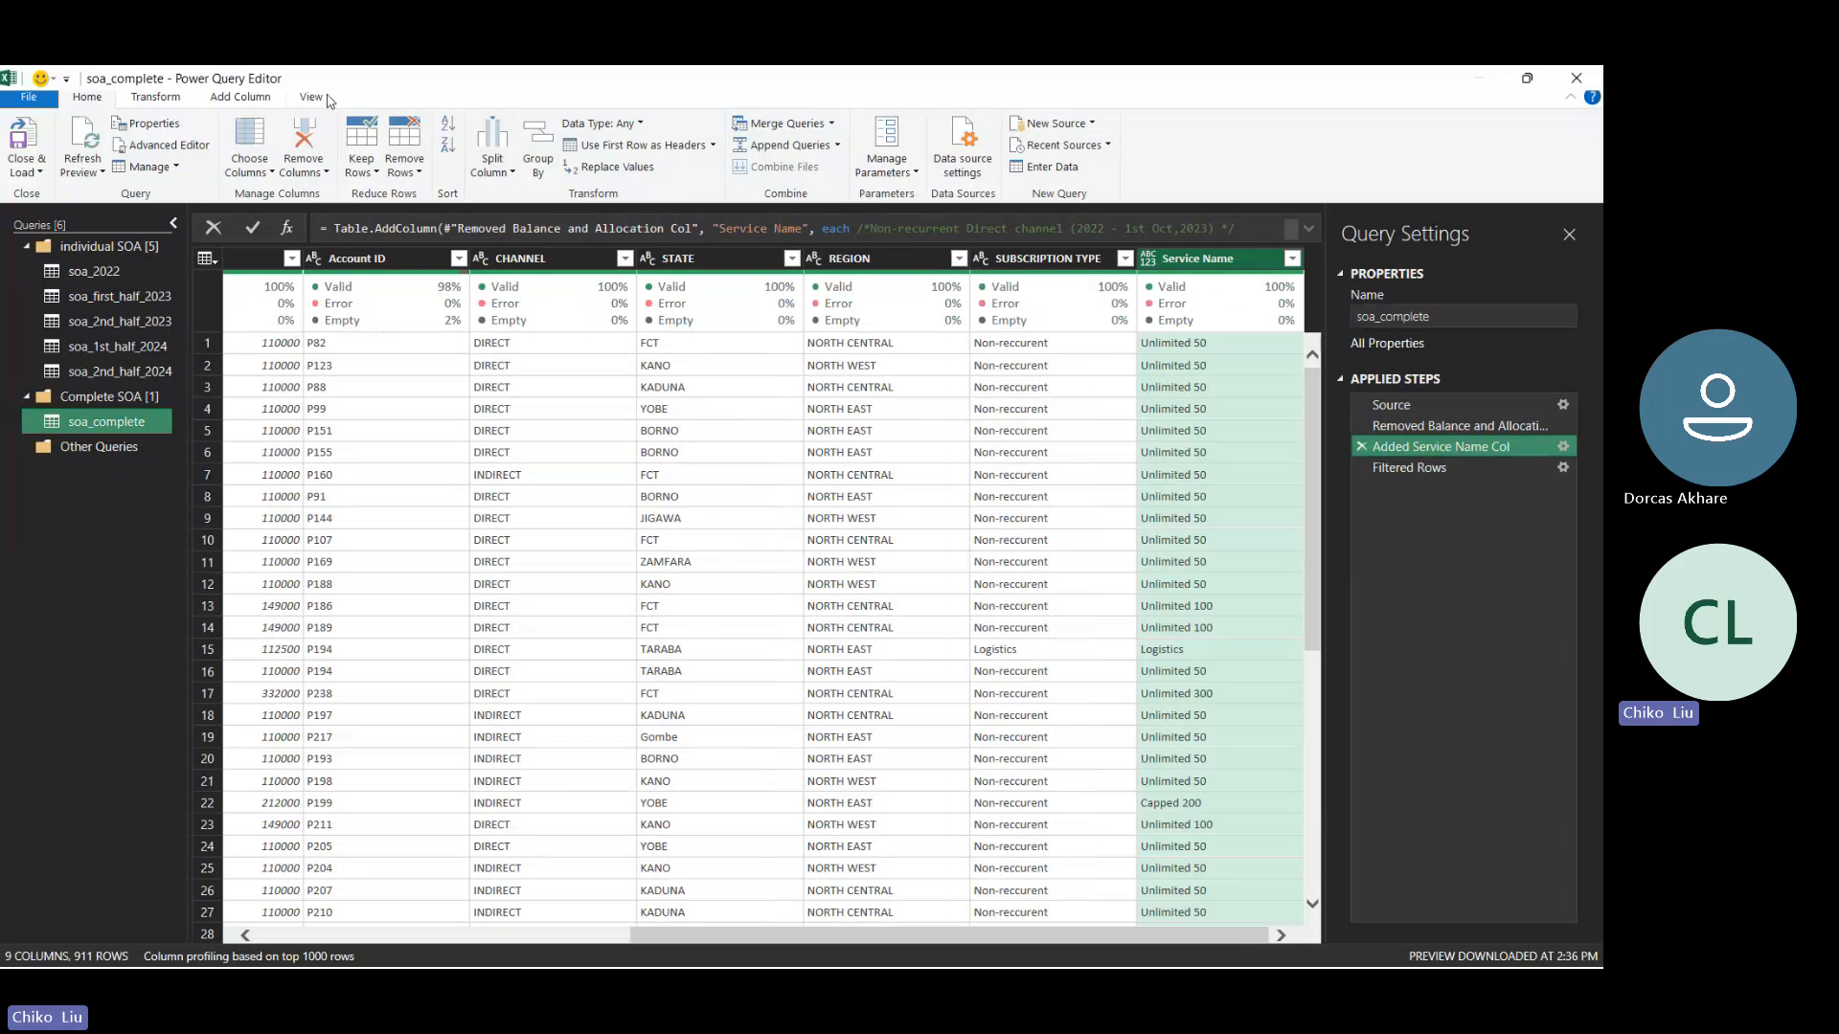
left_click(18, 147)
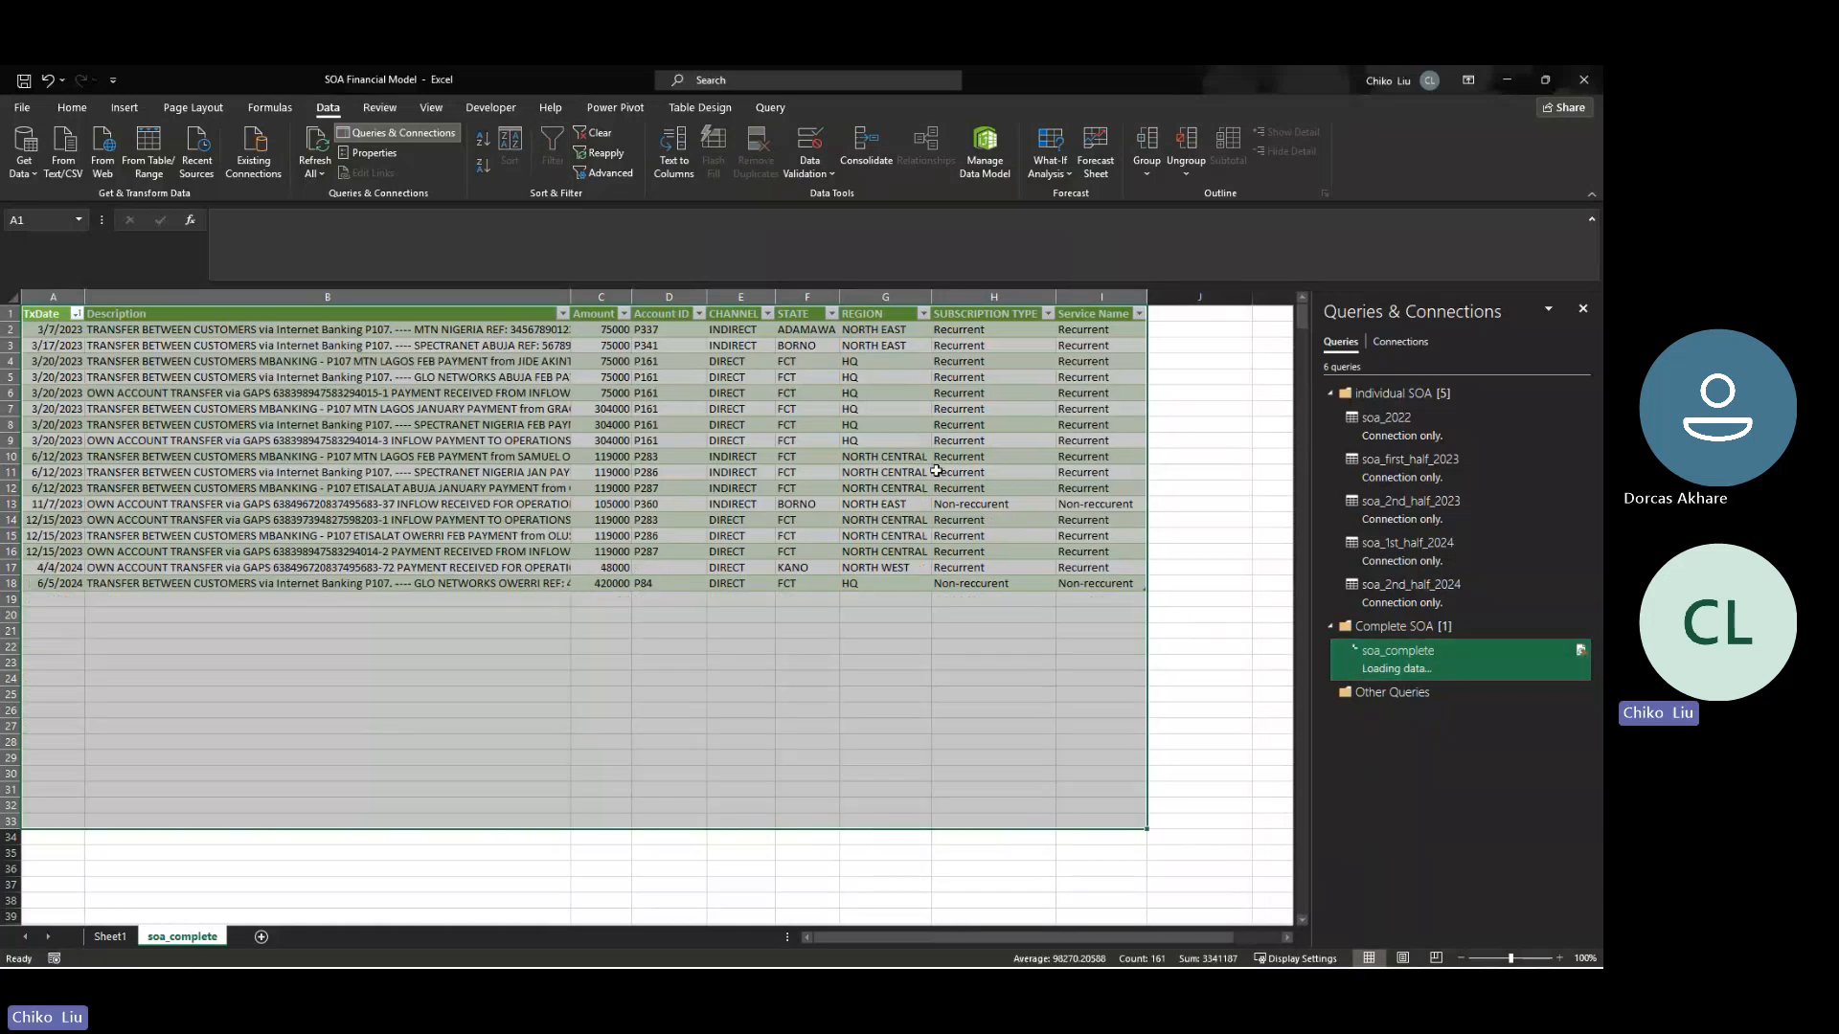
- Compare the remaining soa_complete amounts with the April 2024 till date recurrent prices and the E15 calculation in the Services workbook's indirect channel plans
left_click_drag(589, 333, 604, 580)
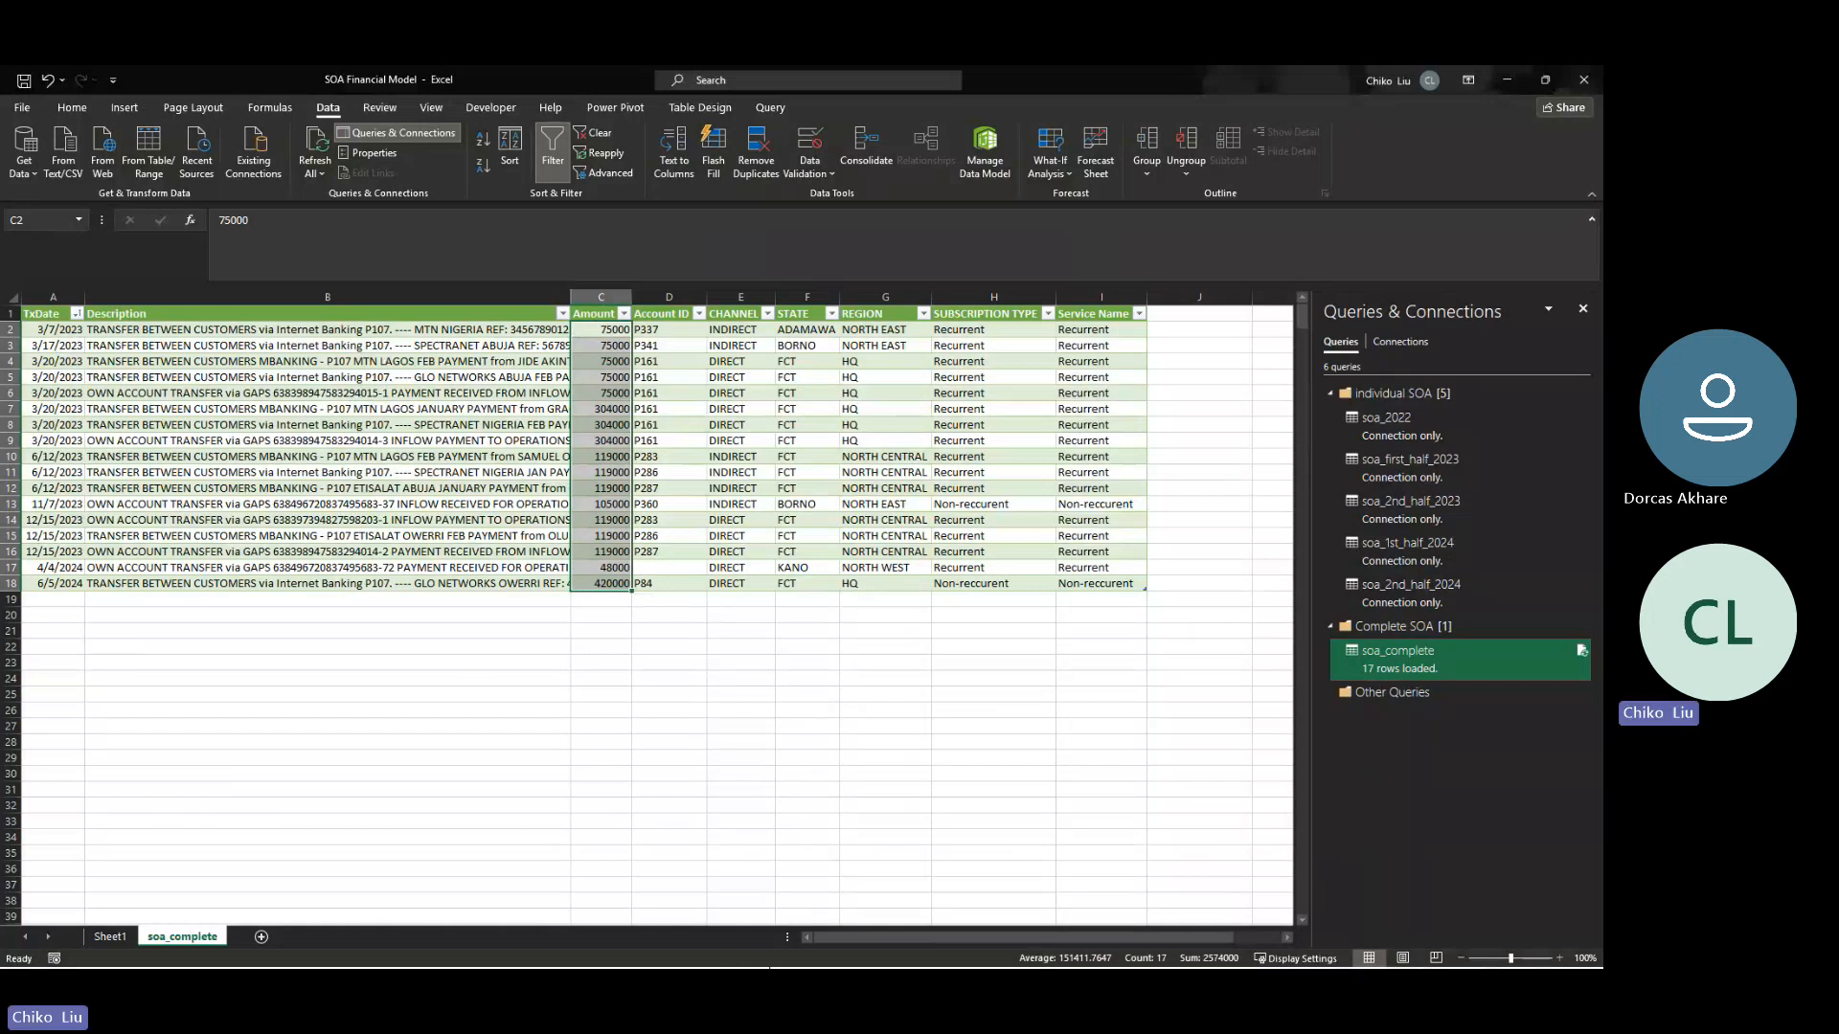
left_click(805, 939)
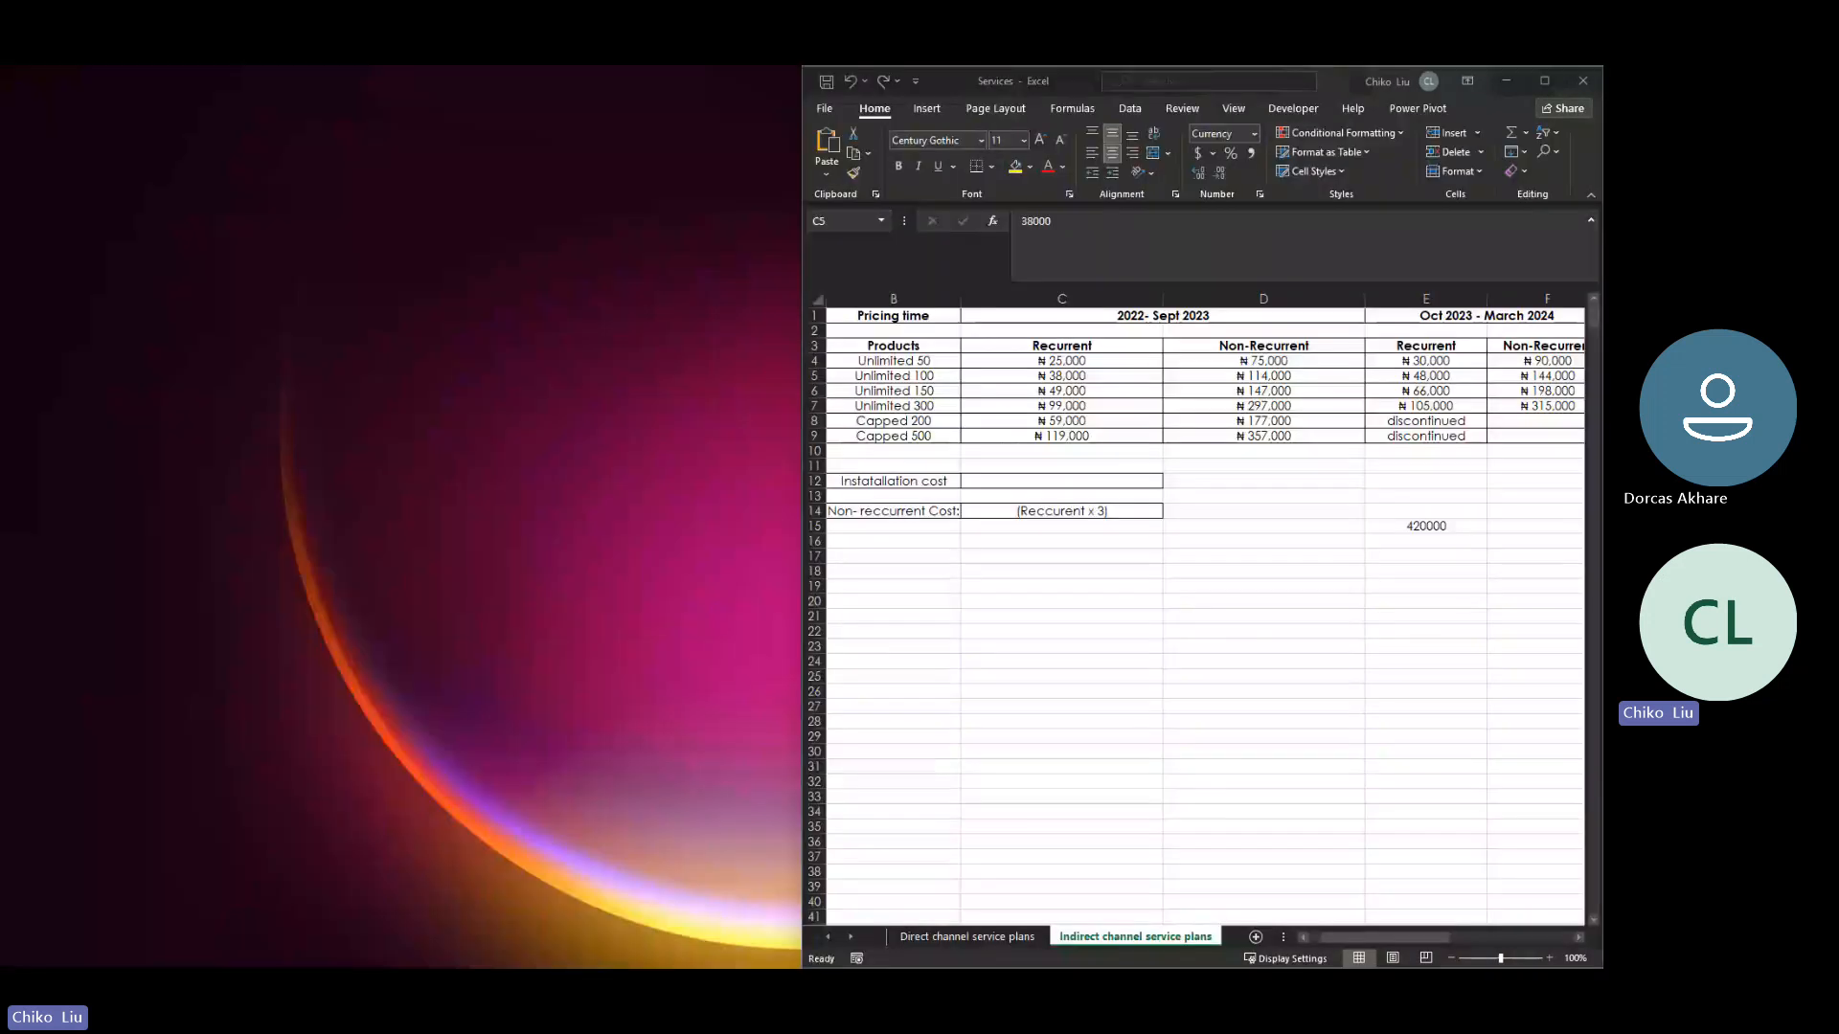
left_click(890, 877)
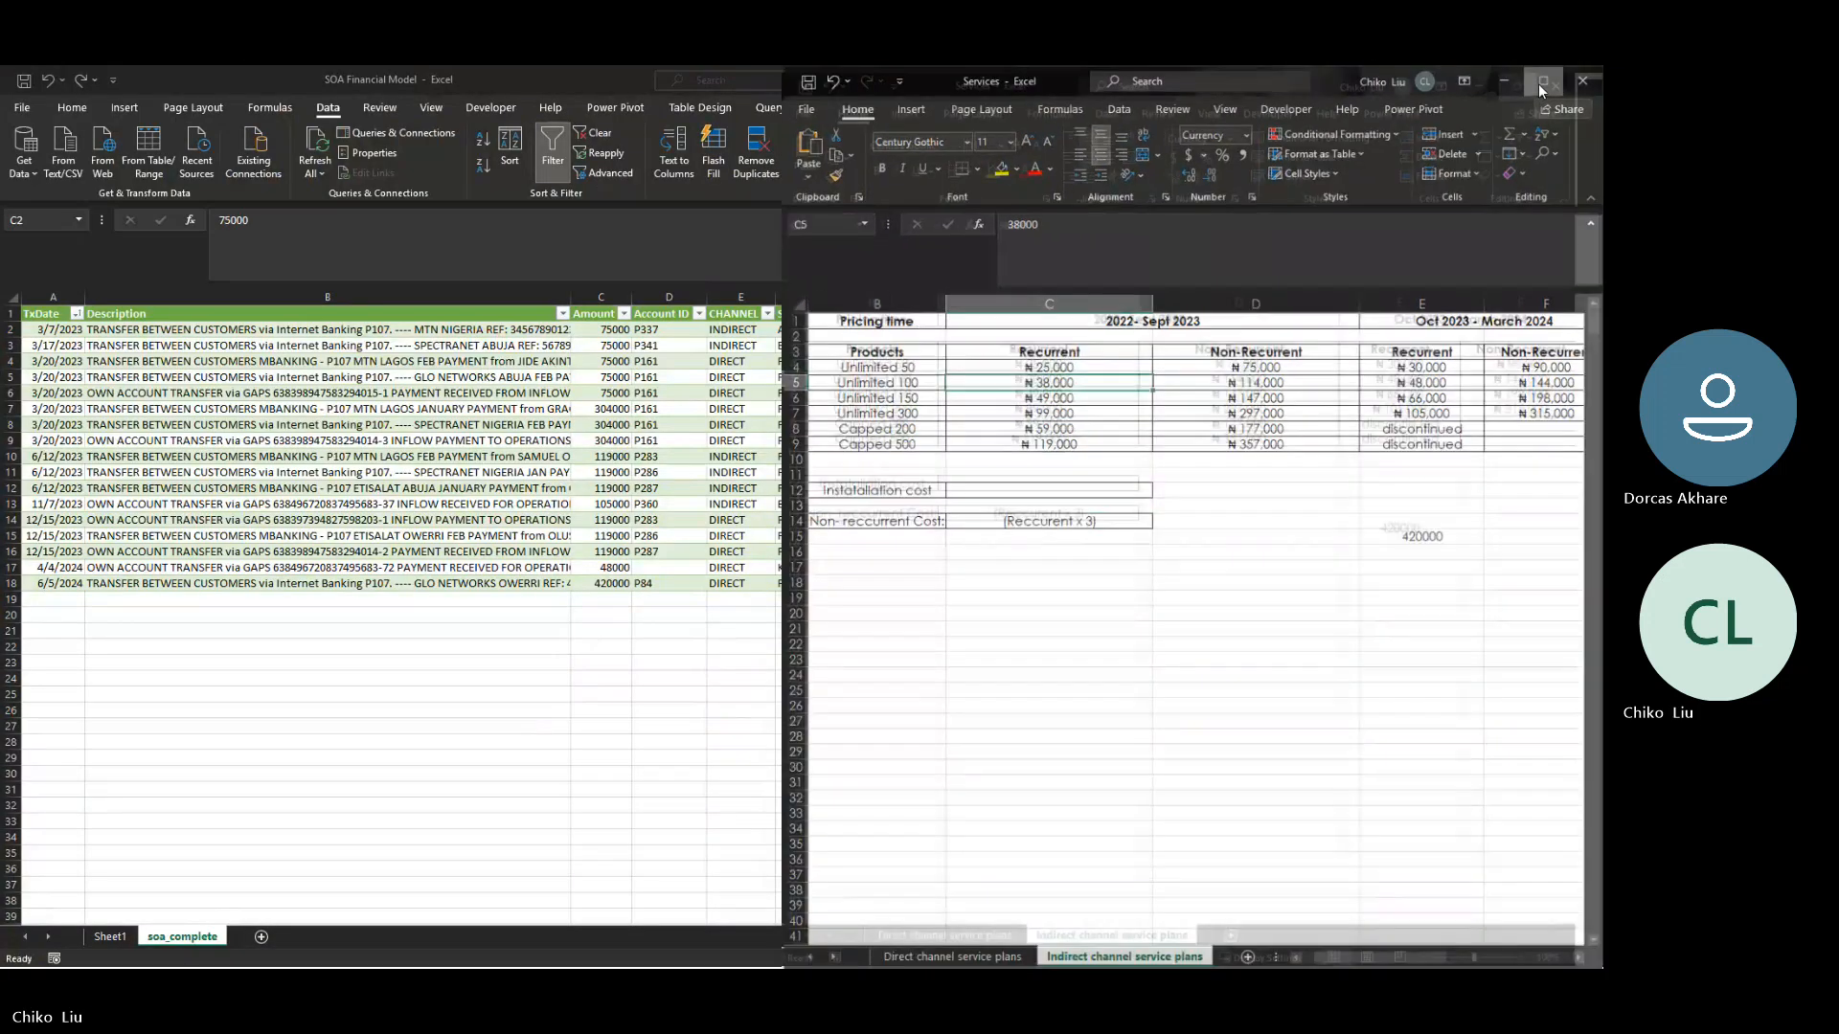
left_click(1538, 83)
left_click_drag(867, 361, 876, 407)
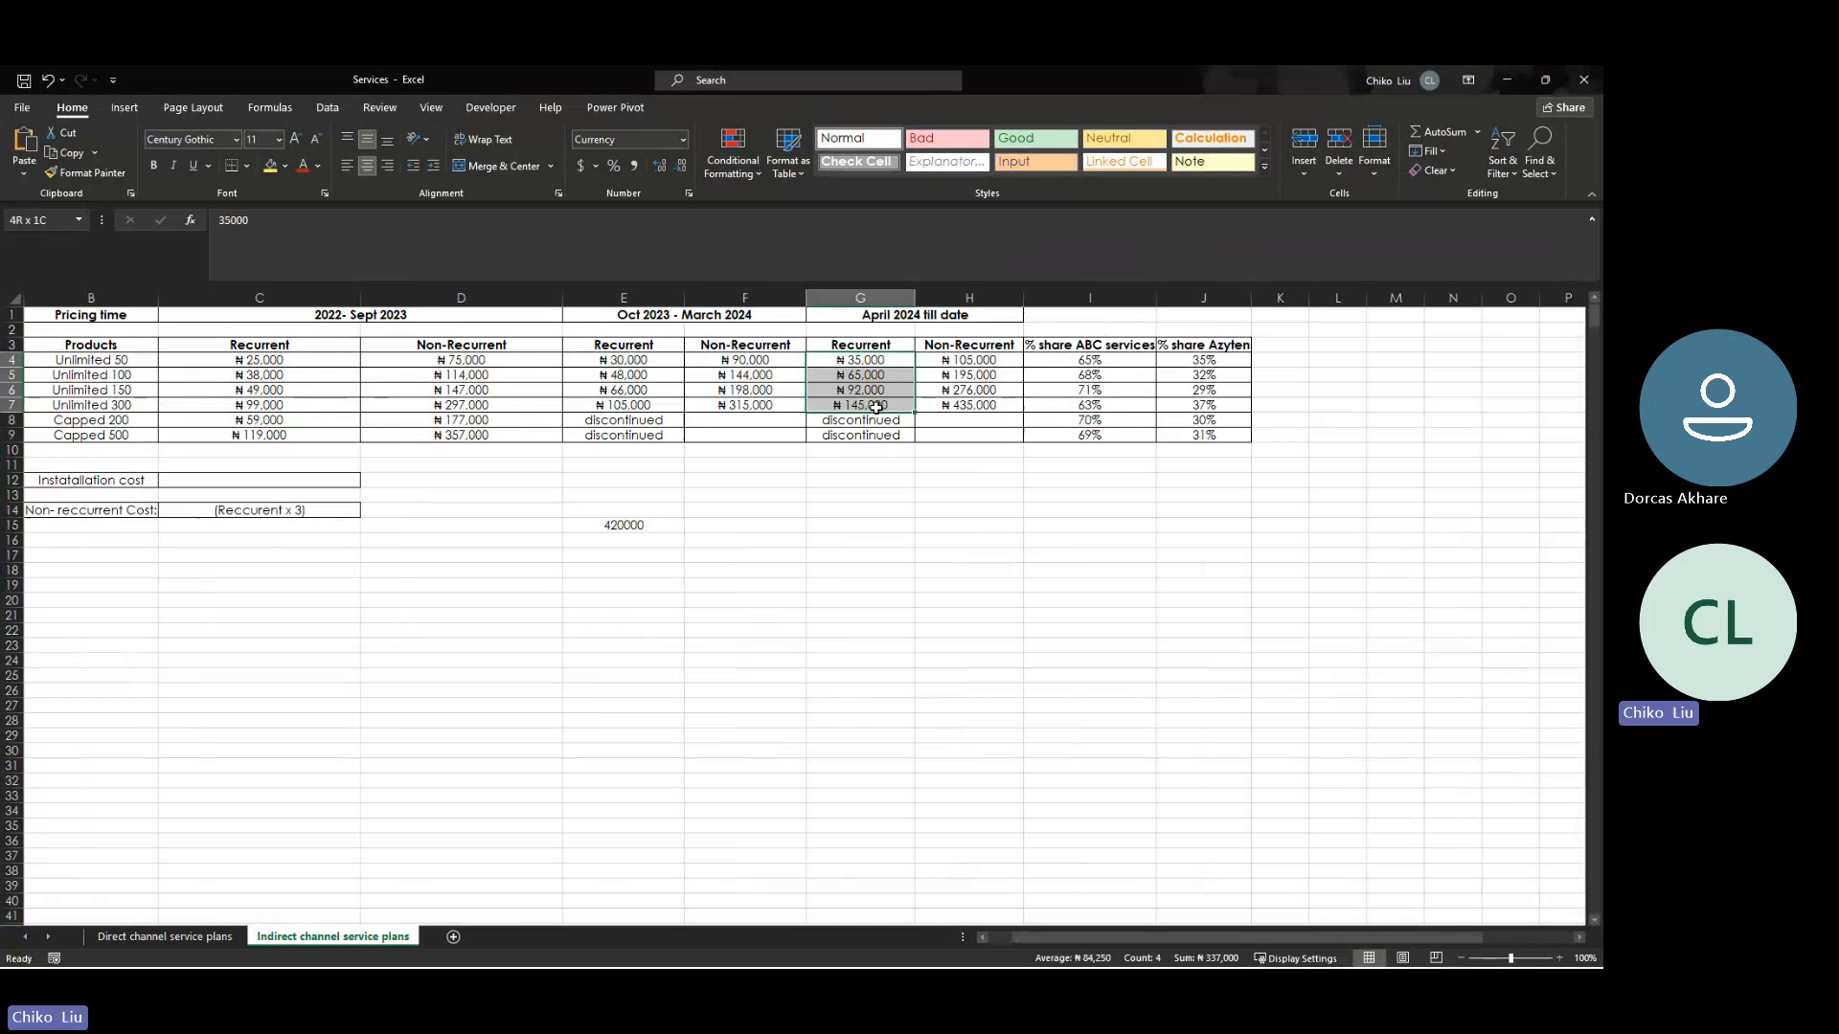
left_click(901, 319)
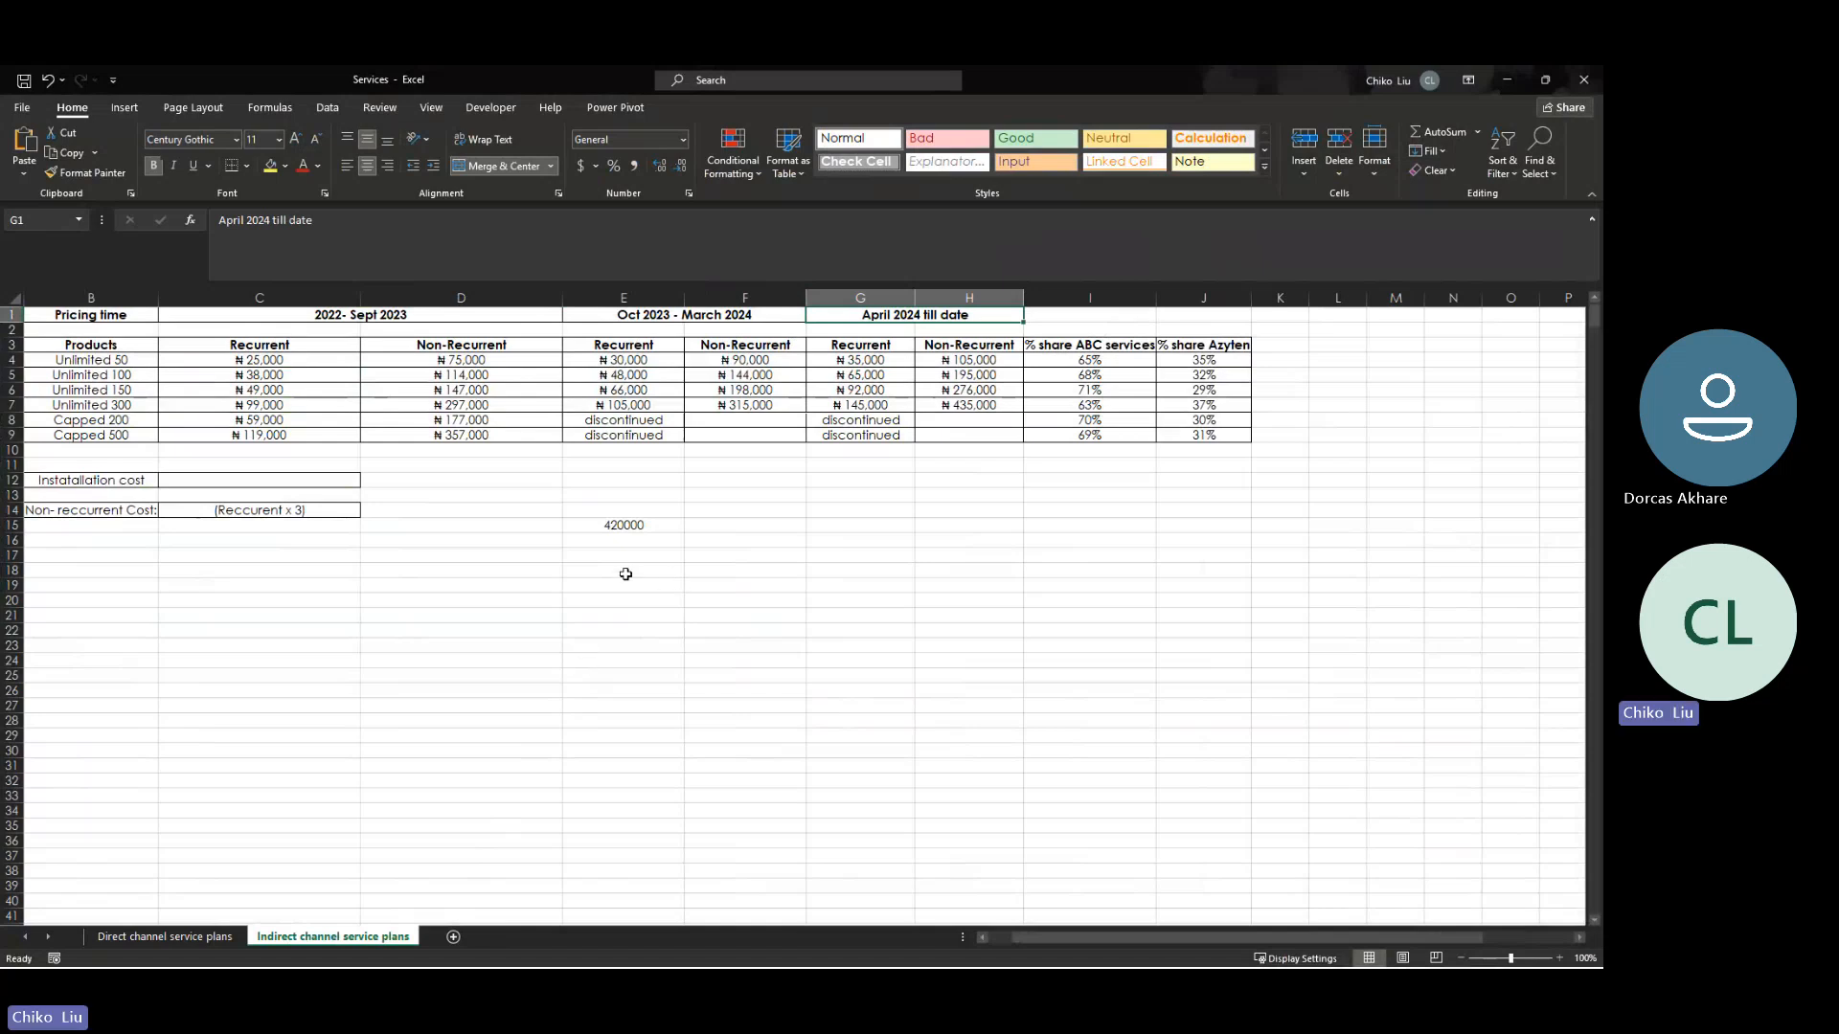
left_click(605, 527)
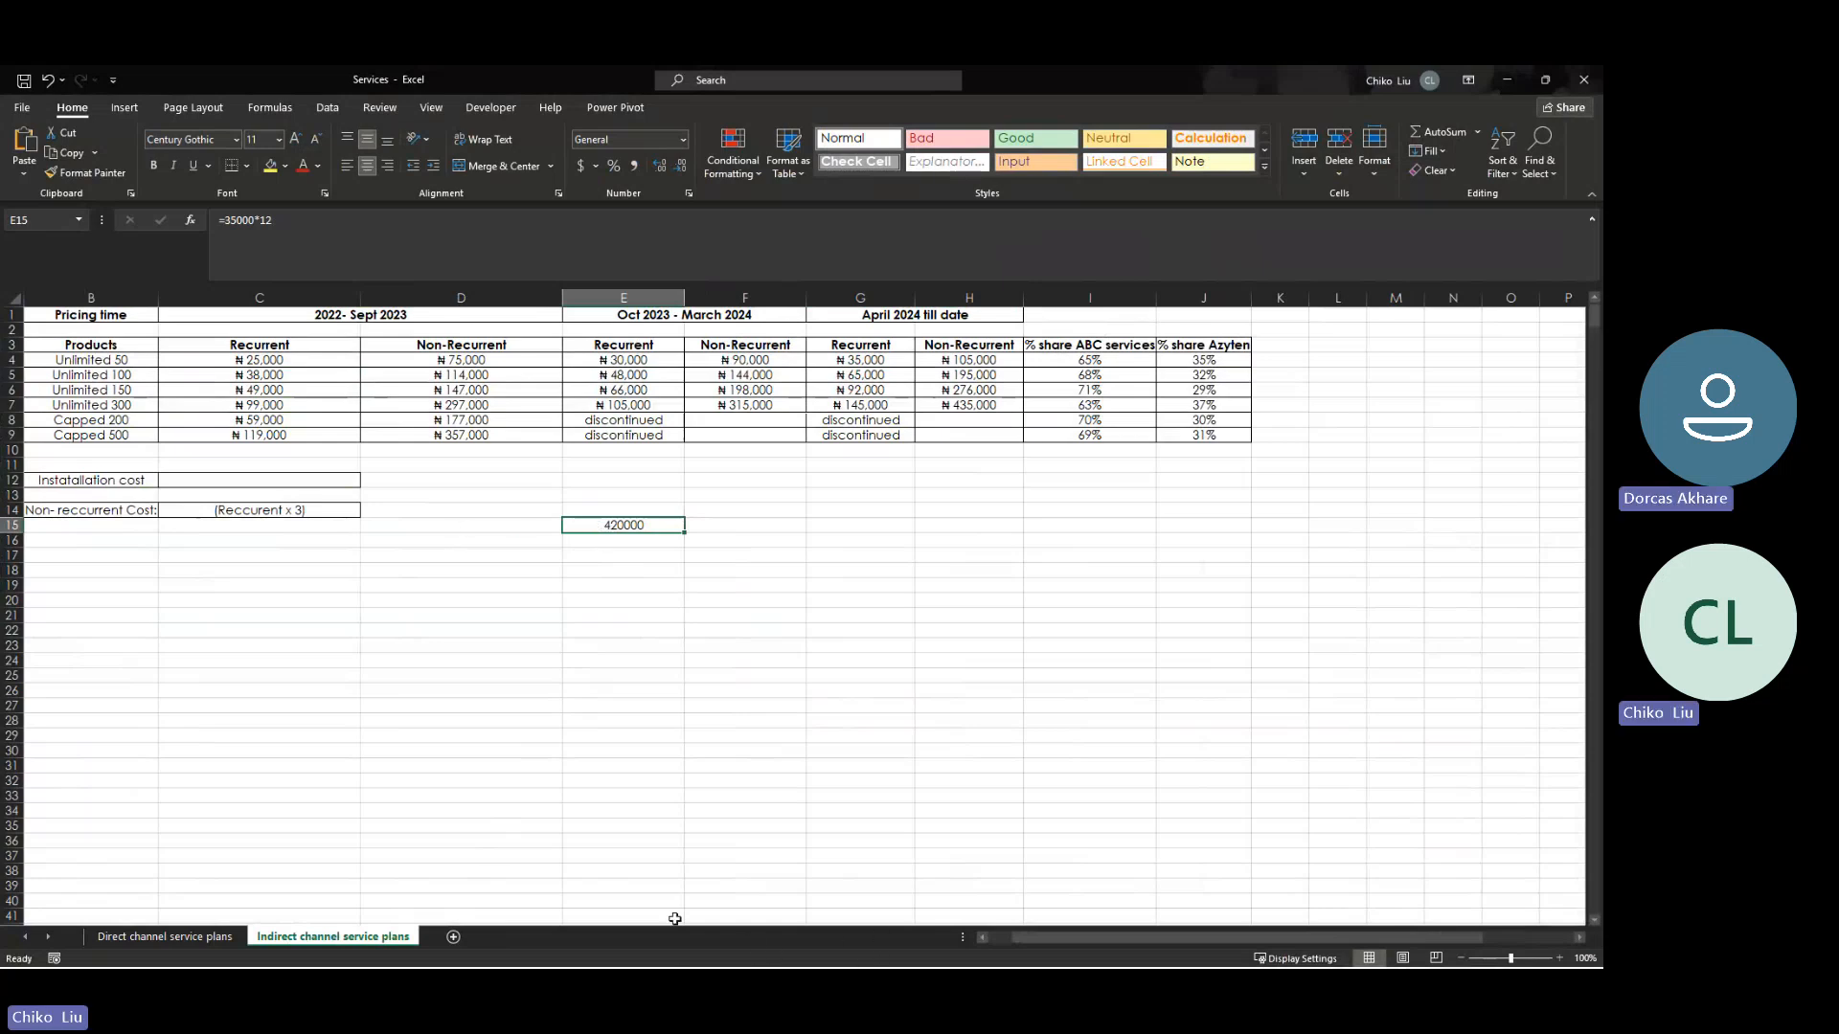
key("alt+Tab")
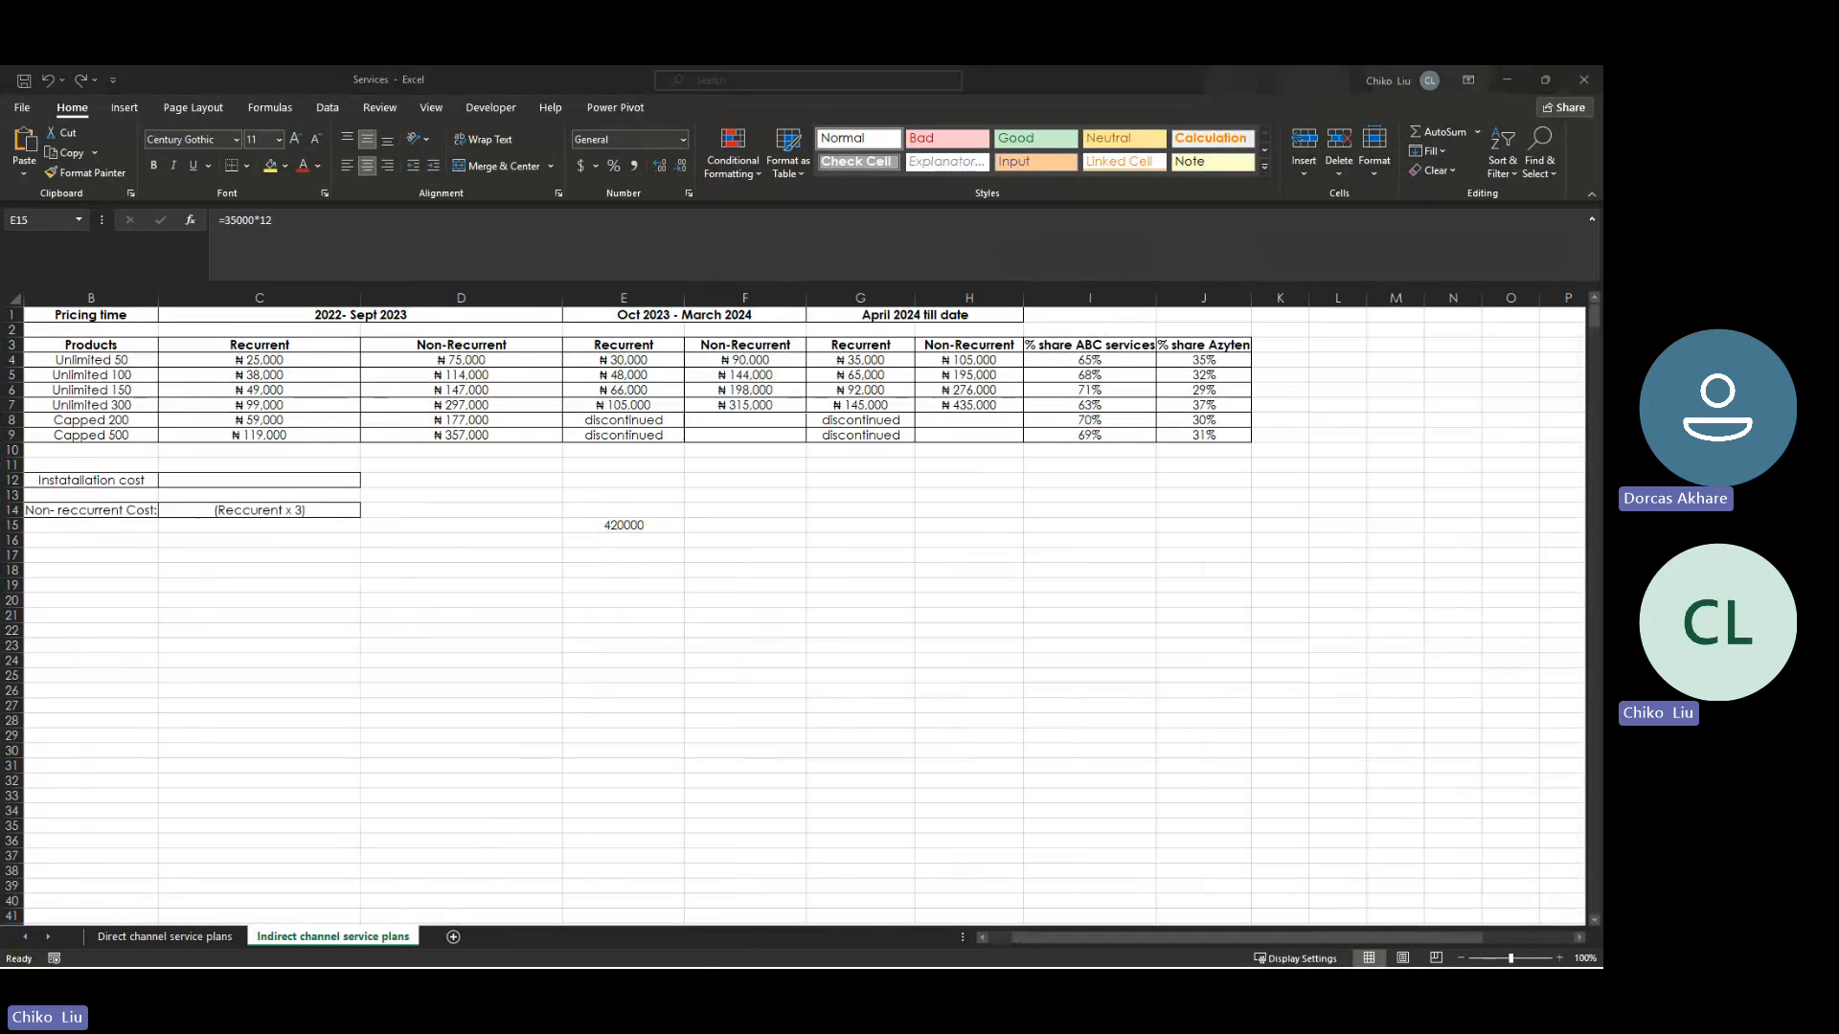
key("alt+Tab")
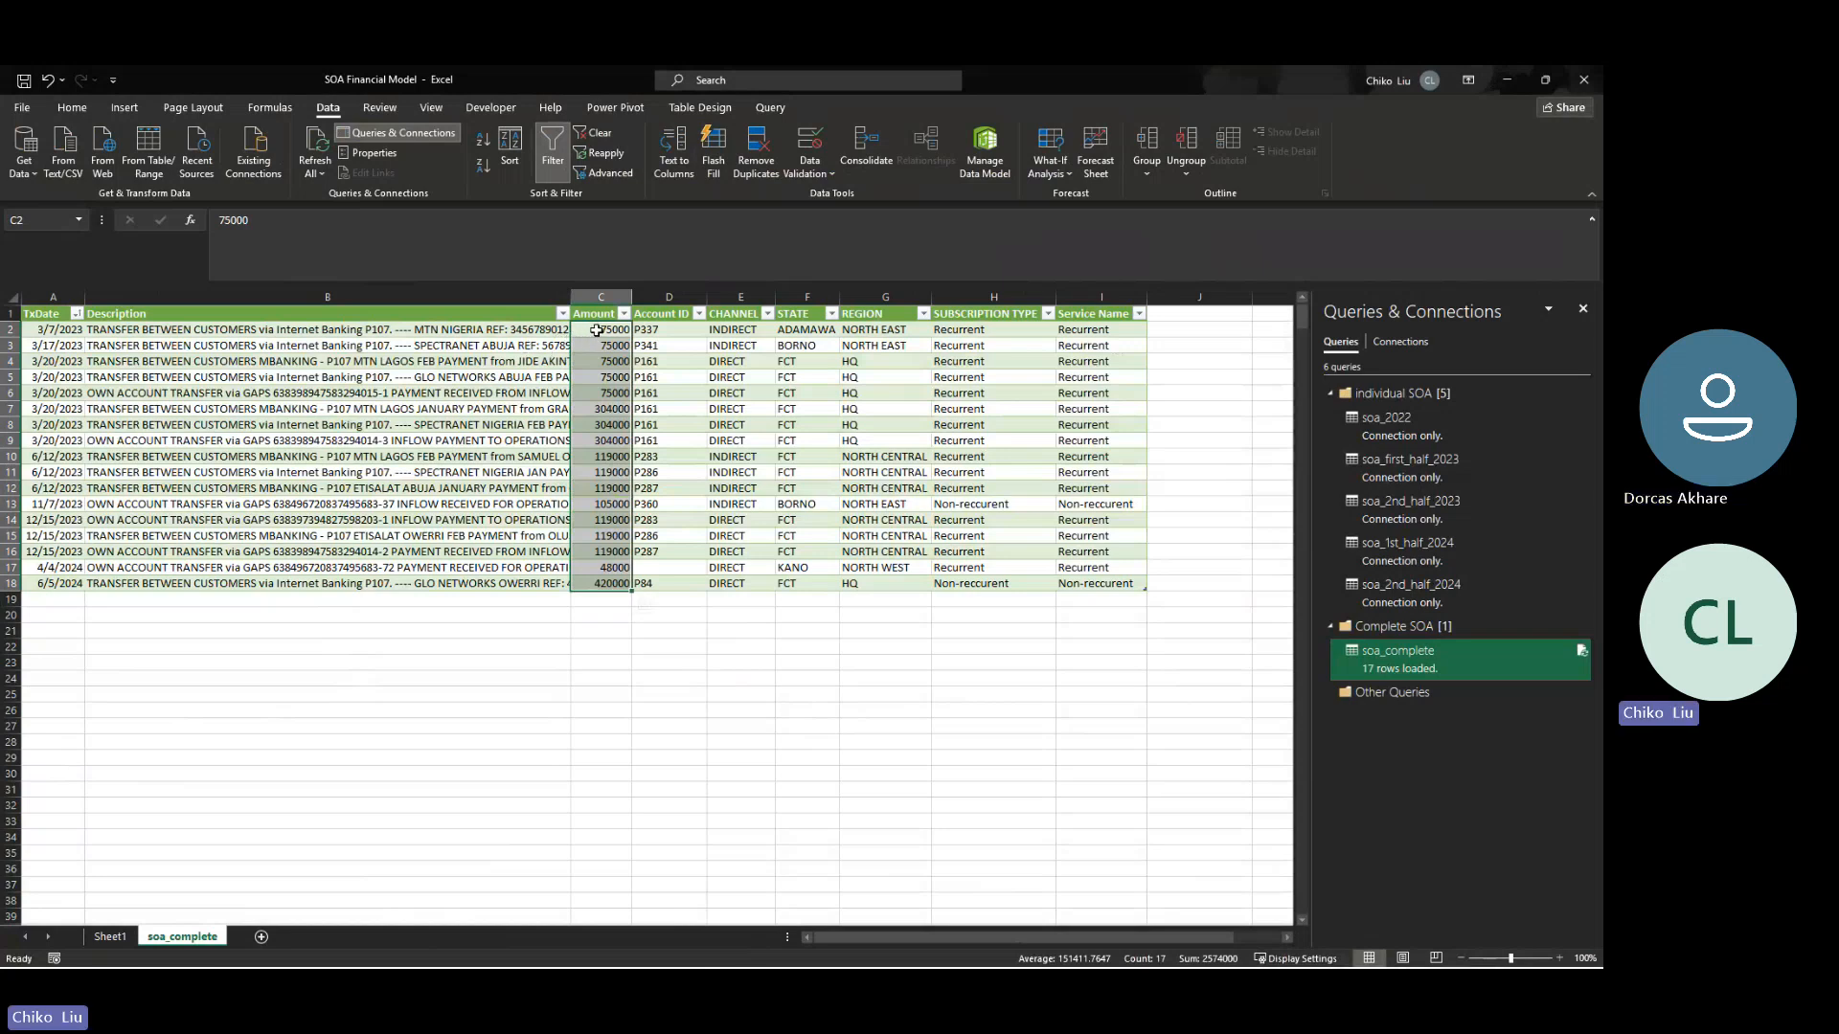
- Examine the 75000 amounts in the first five soa_complete rows and their TxDate values
left_click_drag(594, 332, 602, 393)
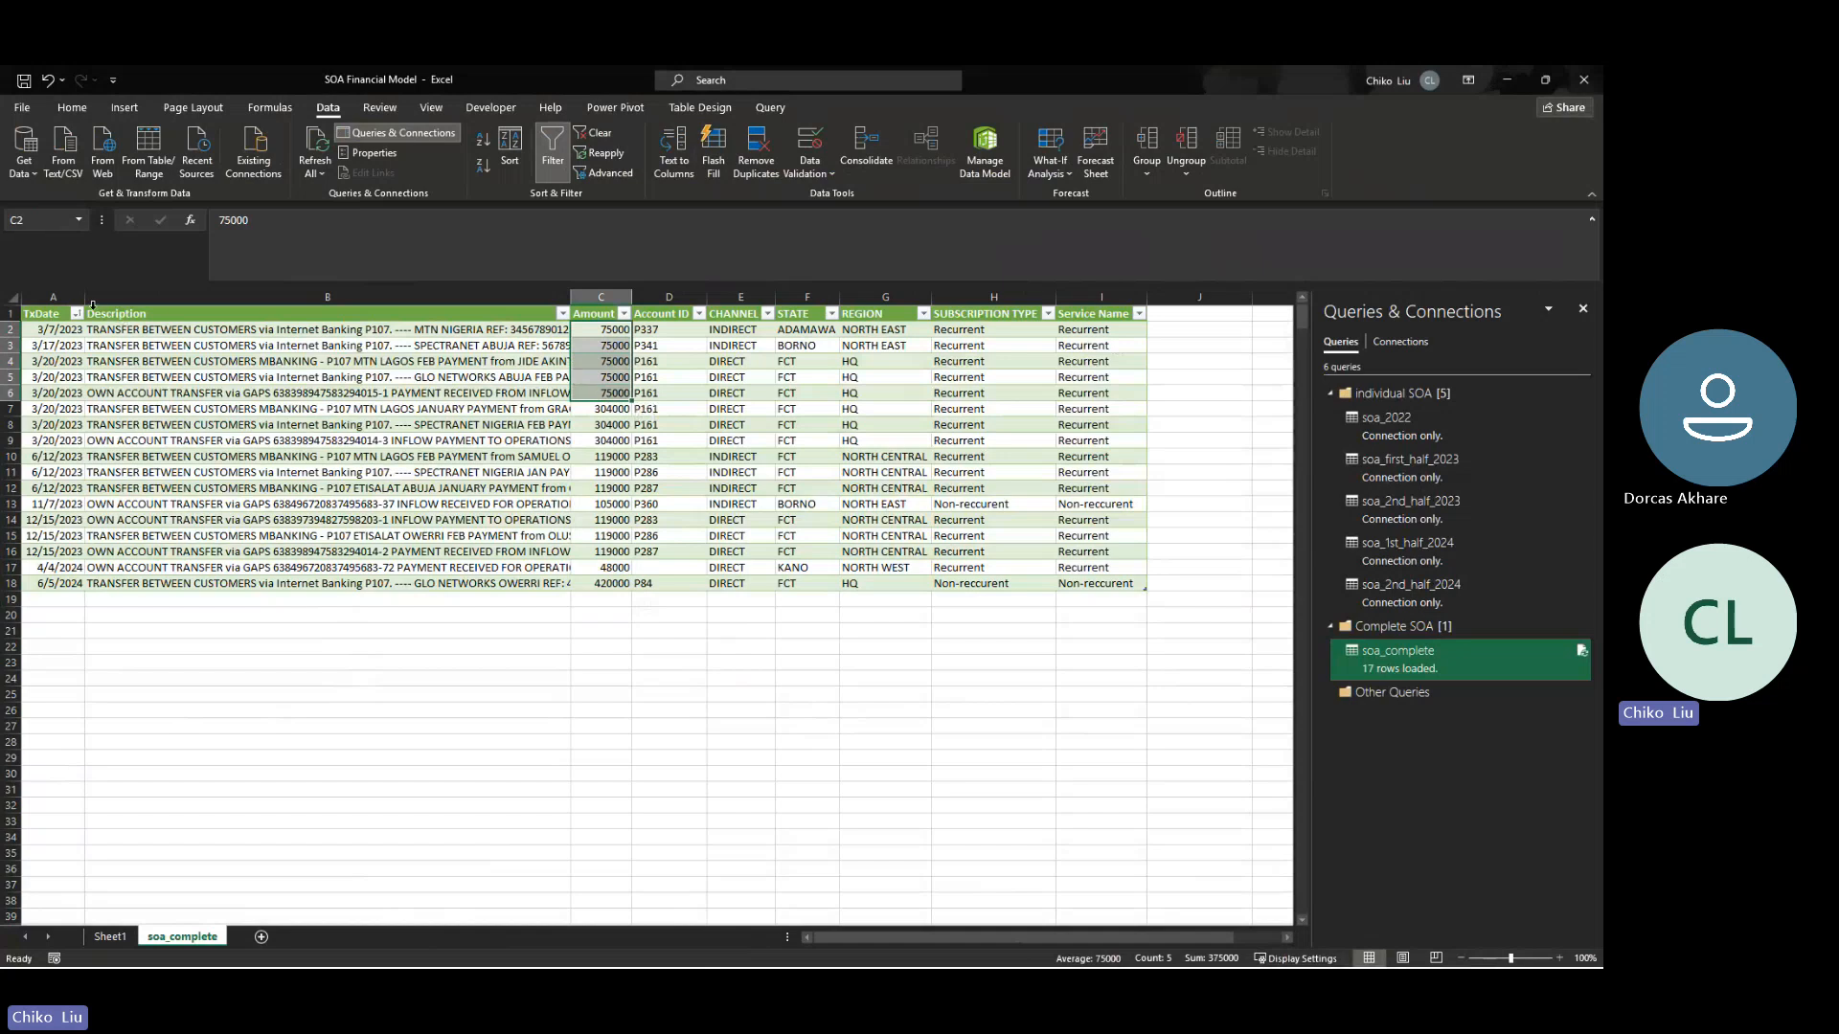
left_click_drag(603, 330, 608, 395)
left_click(76, 313)
left_click(58, 329)
left_click(55, 331)
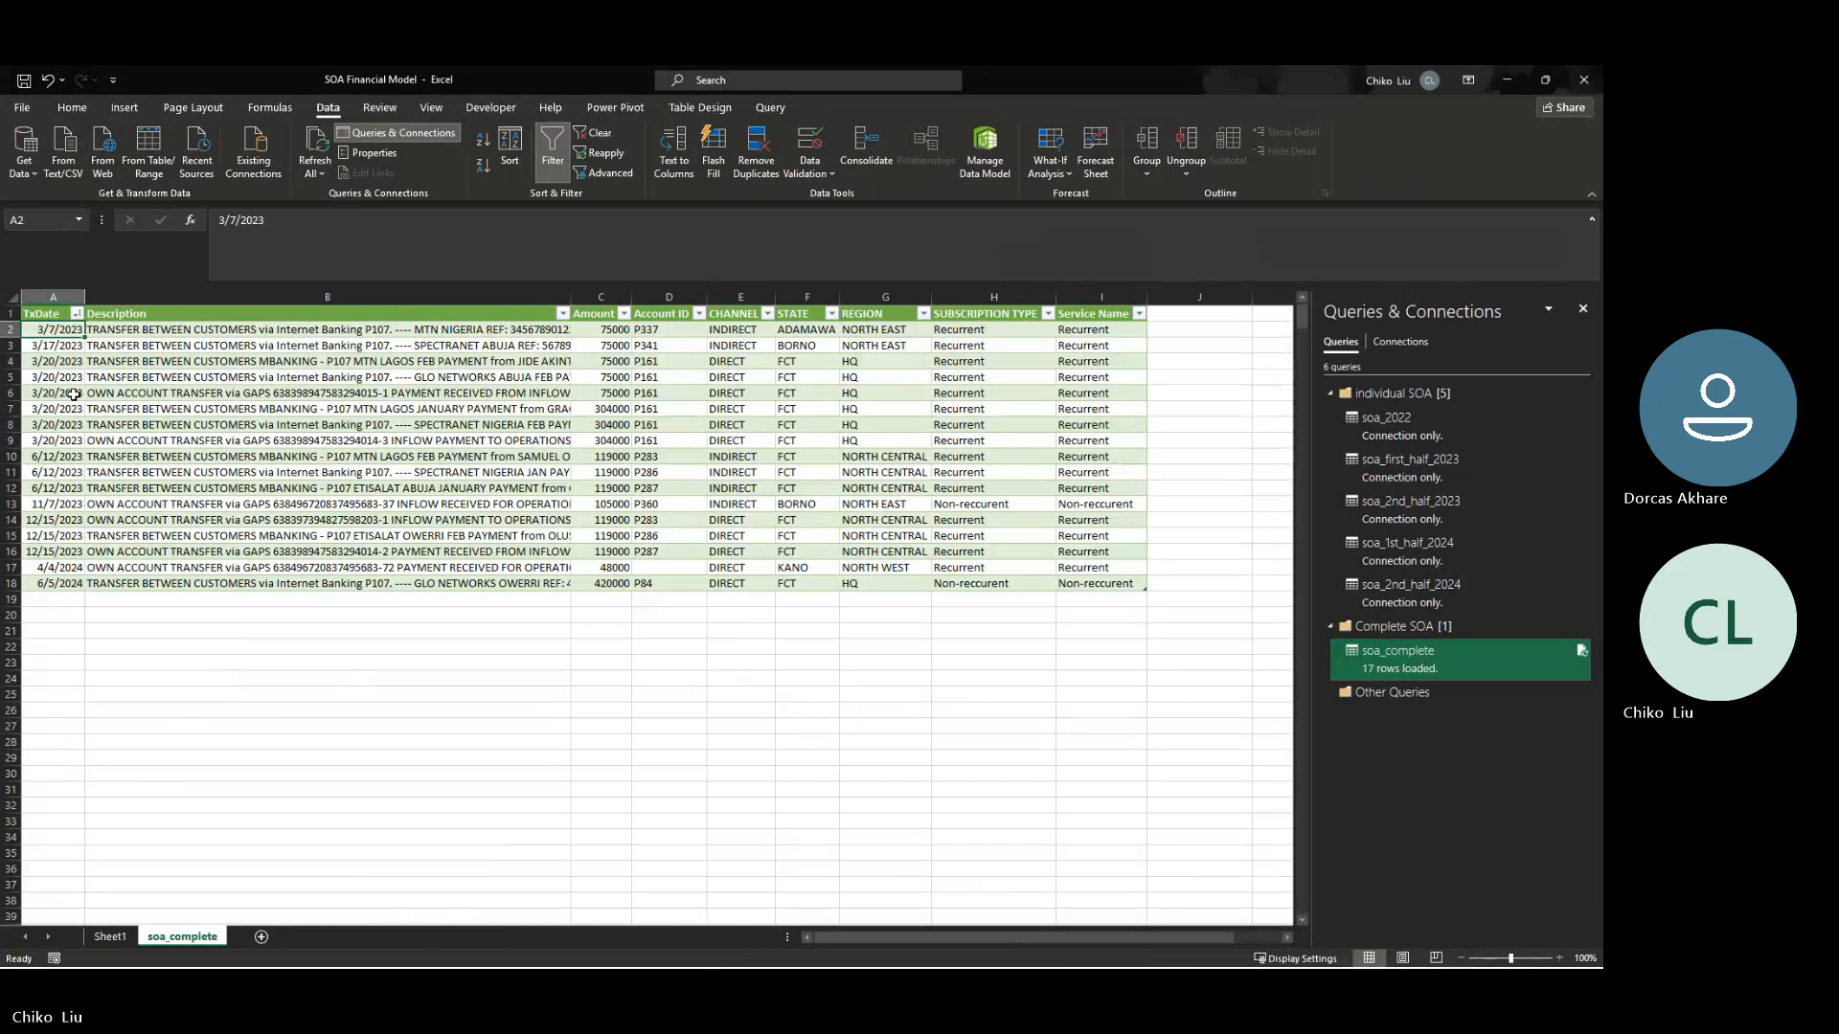
left_click_drag(74, 394, 83, 330)
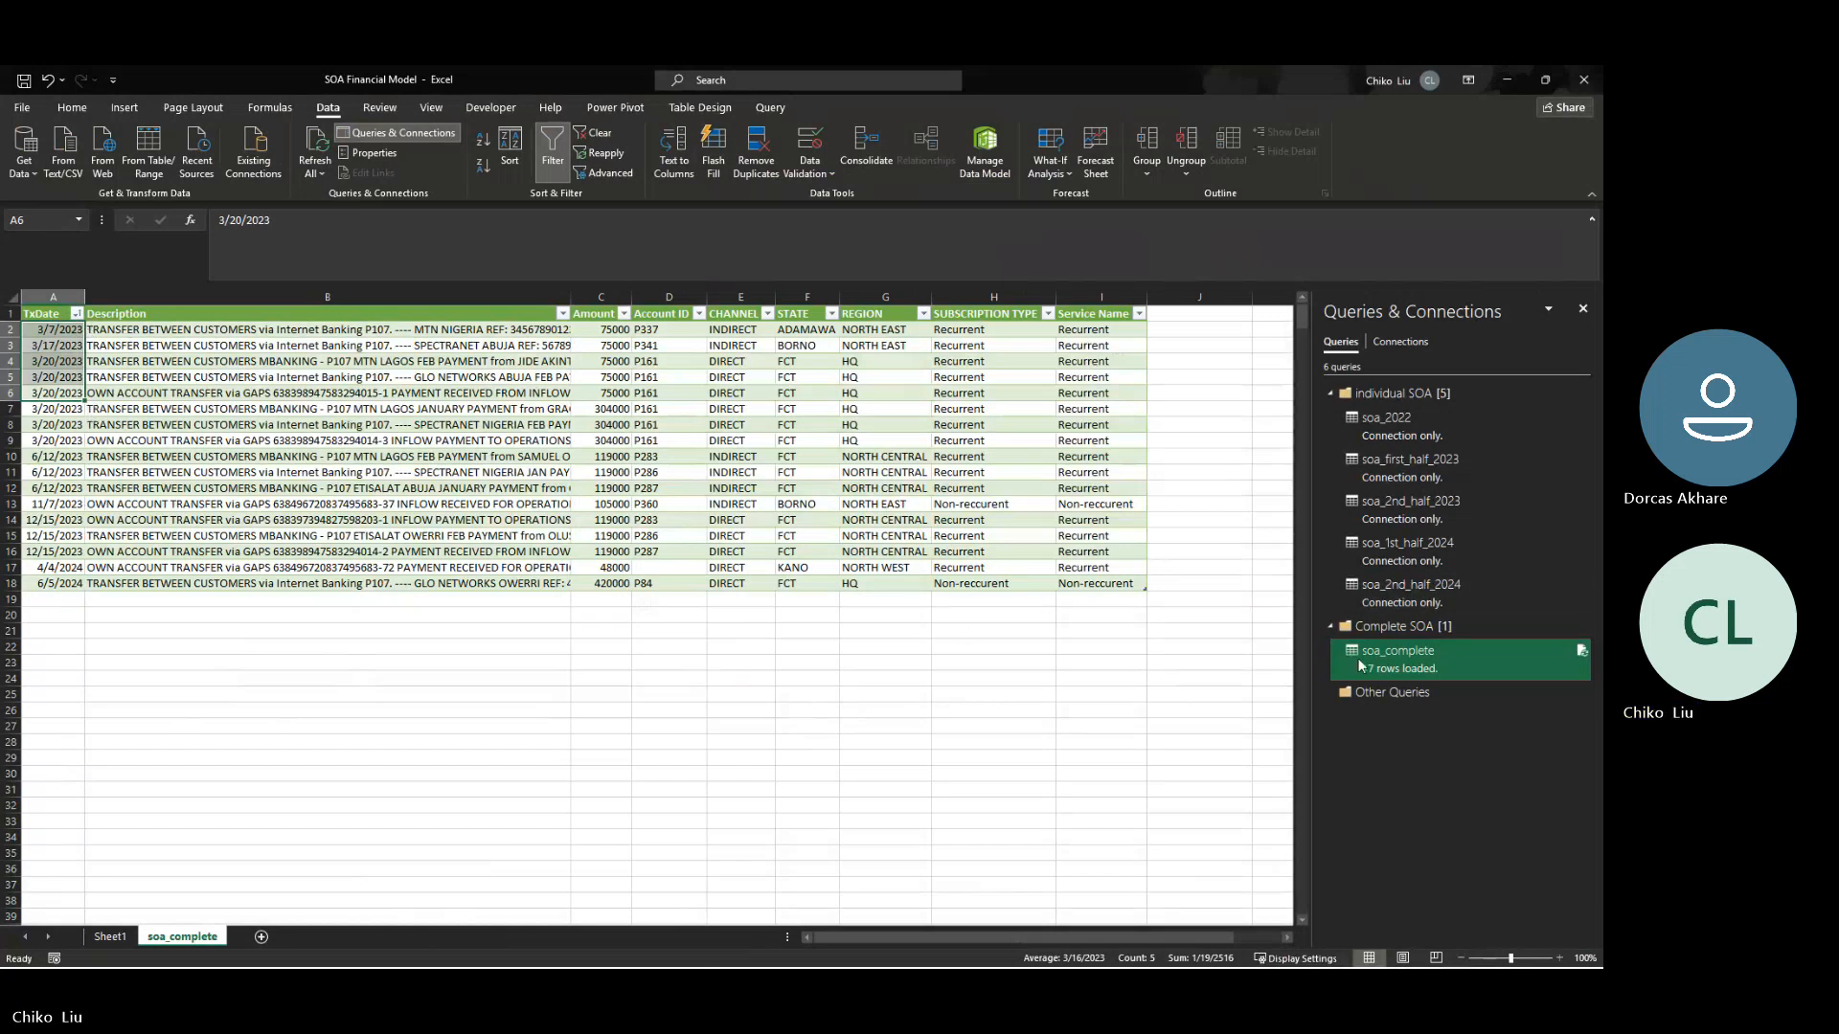
- Reopen the soa_complete query for editing and bring up the Recurrent clauses in the Added Service Name Col formula
mouse_move(1352, 663)
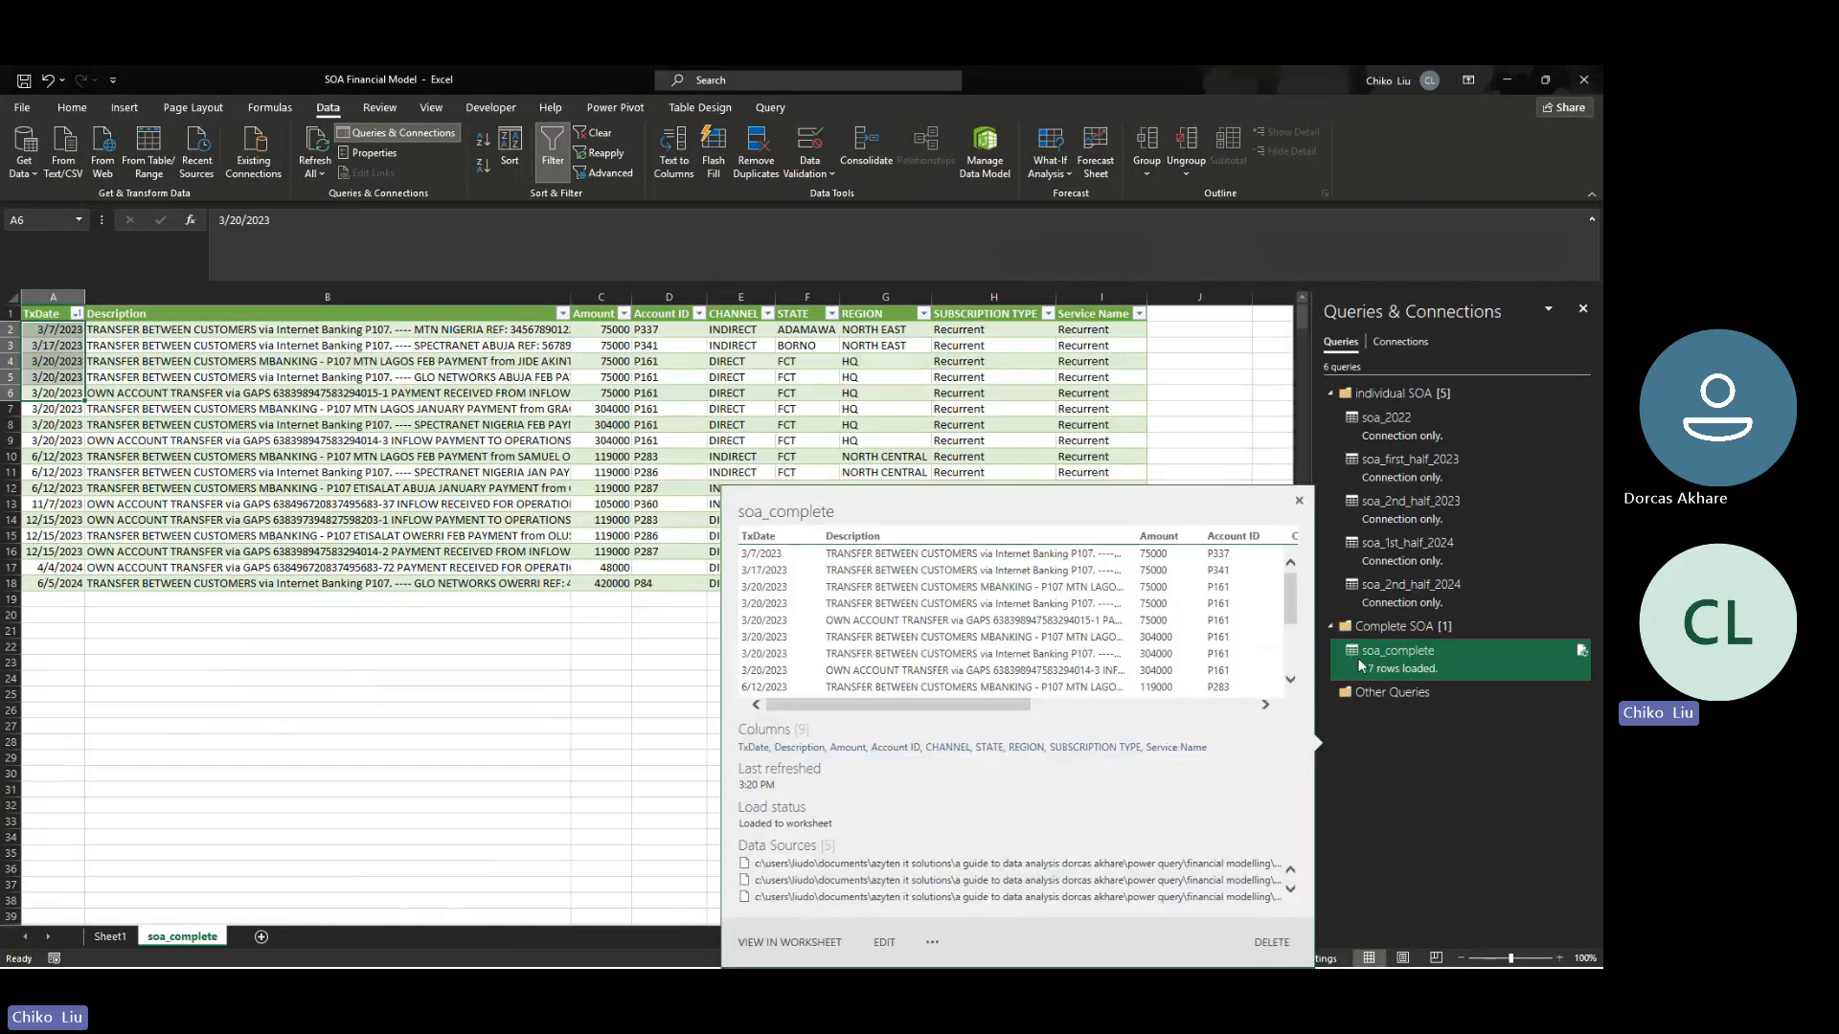
right_click(1360, 666)
key("Escape")
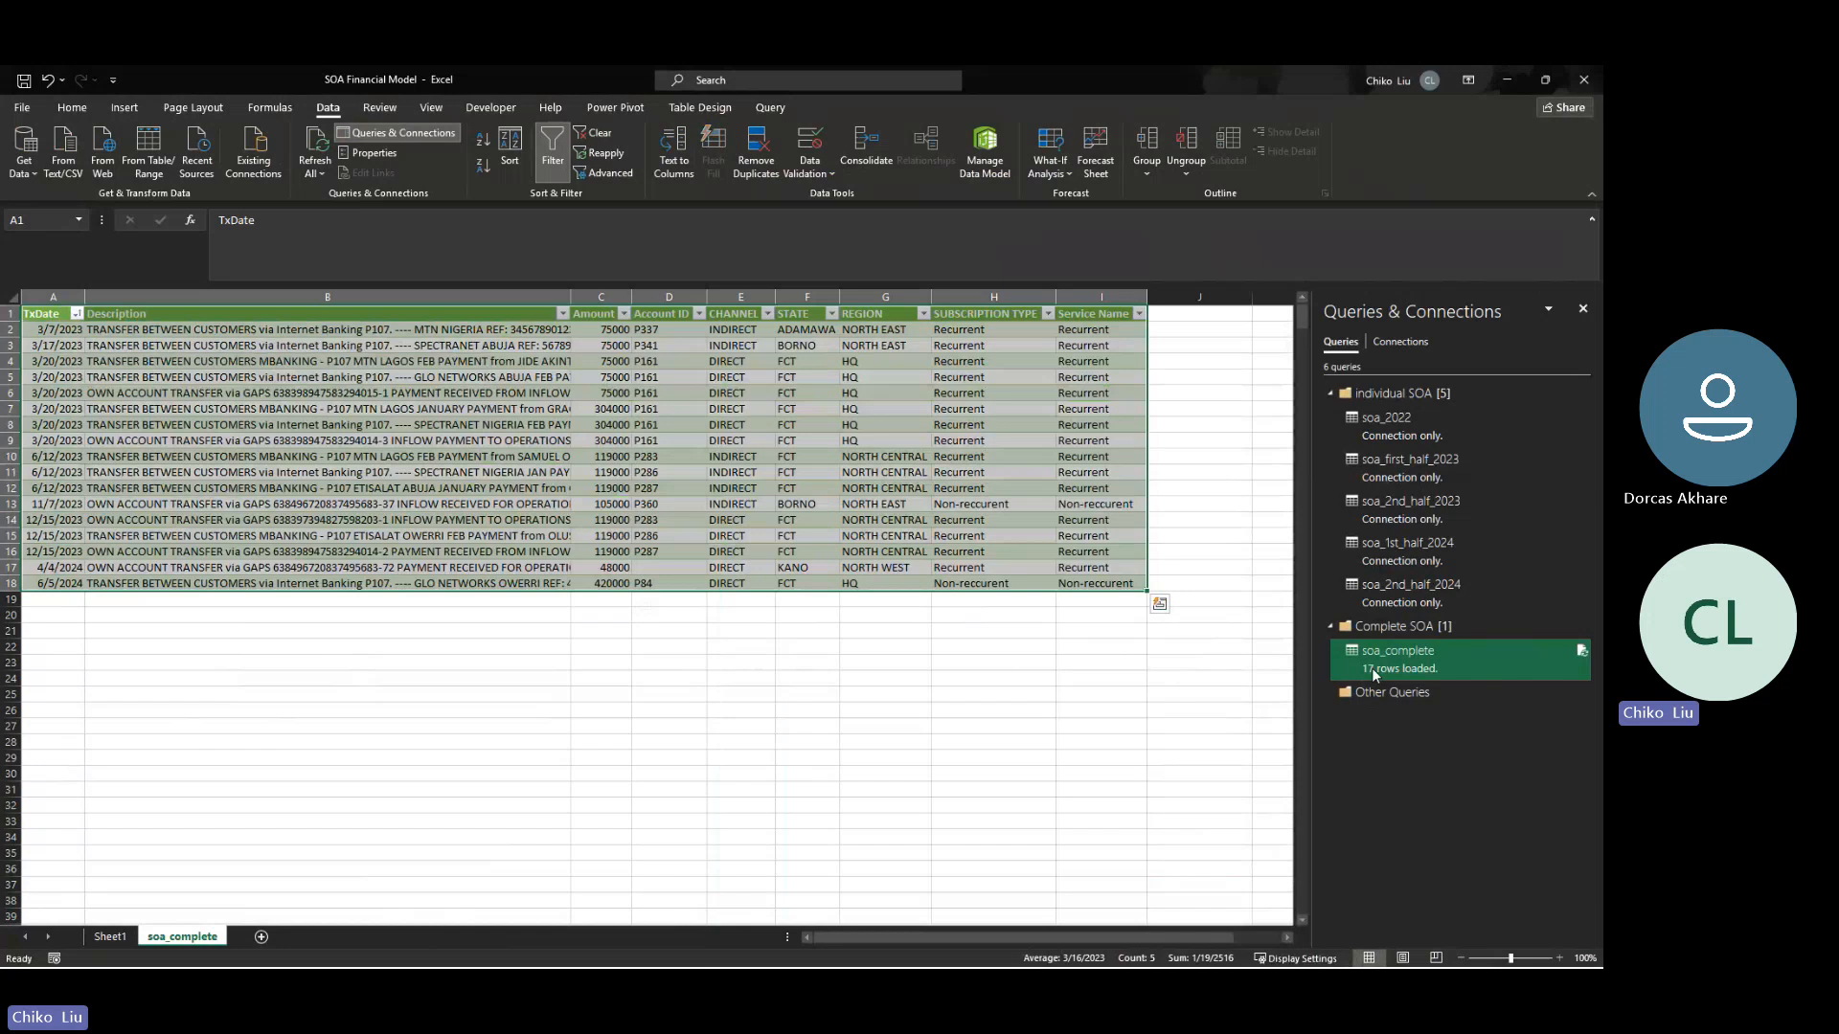
double_click(1372, 668)
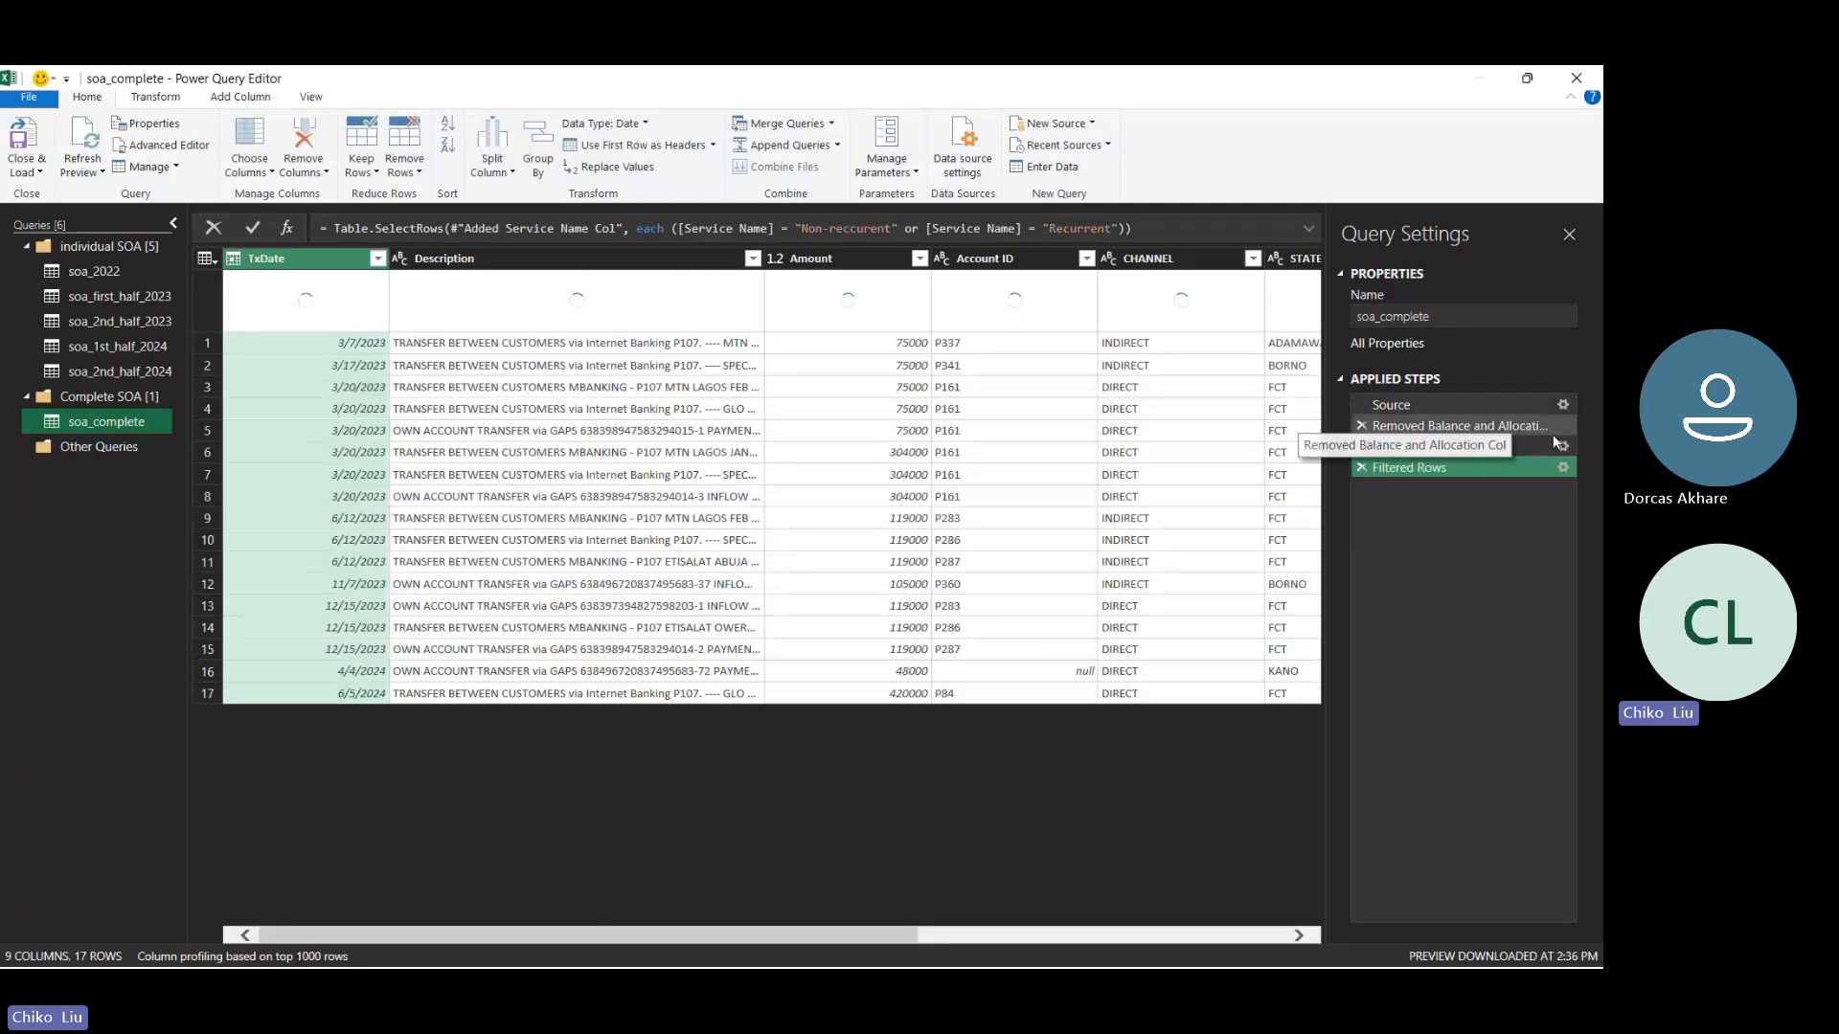
left_click(1563, 448)
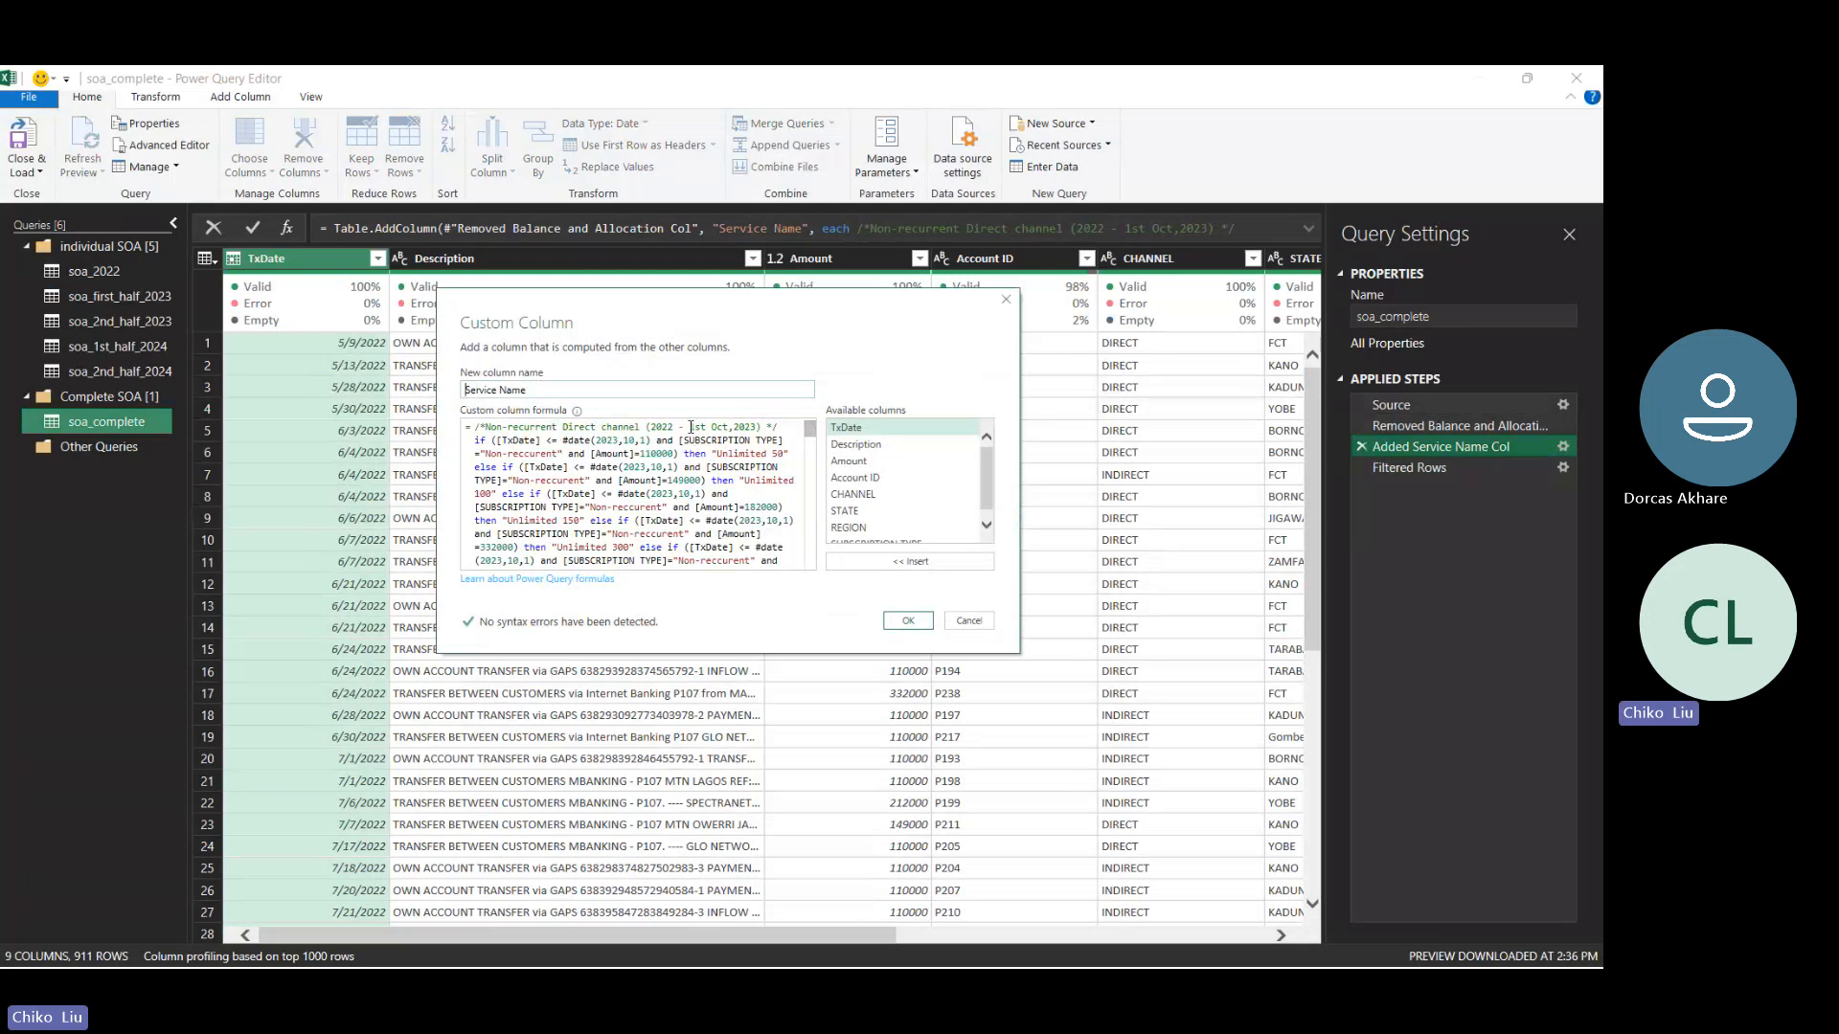
left_click_drag(809, 441, 812, 457)
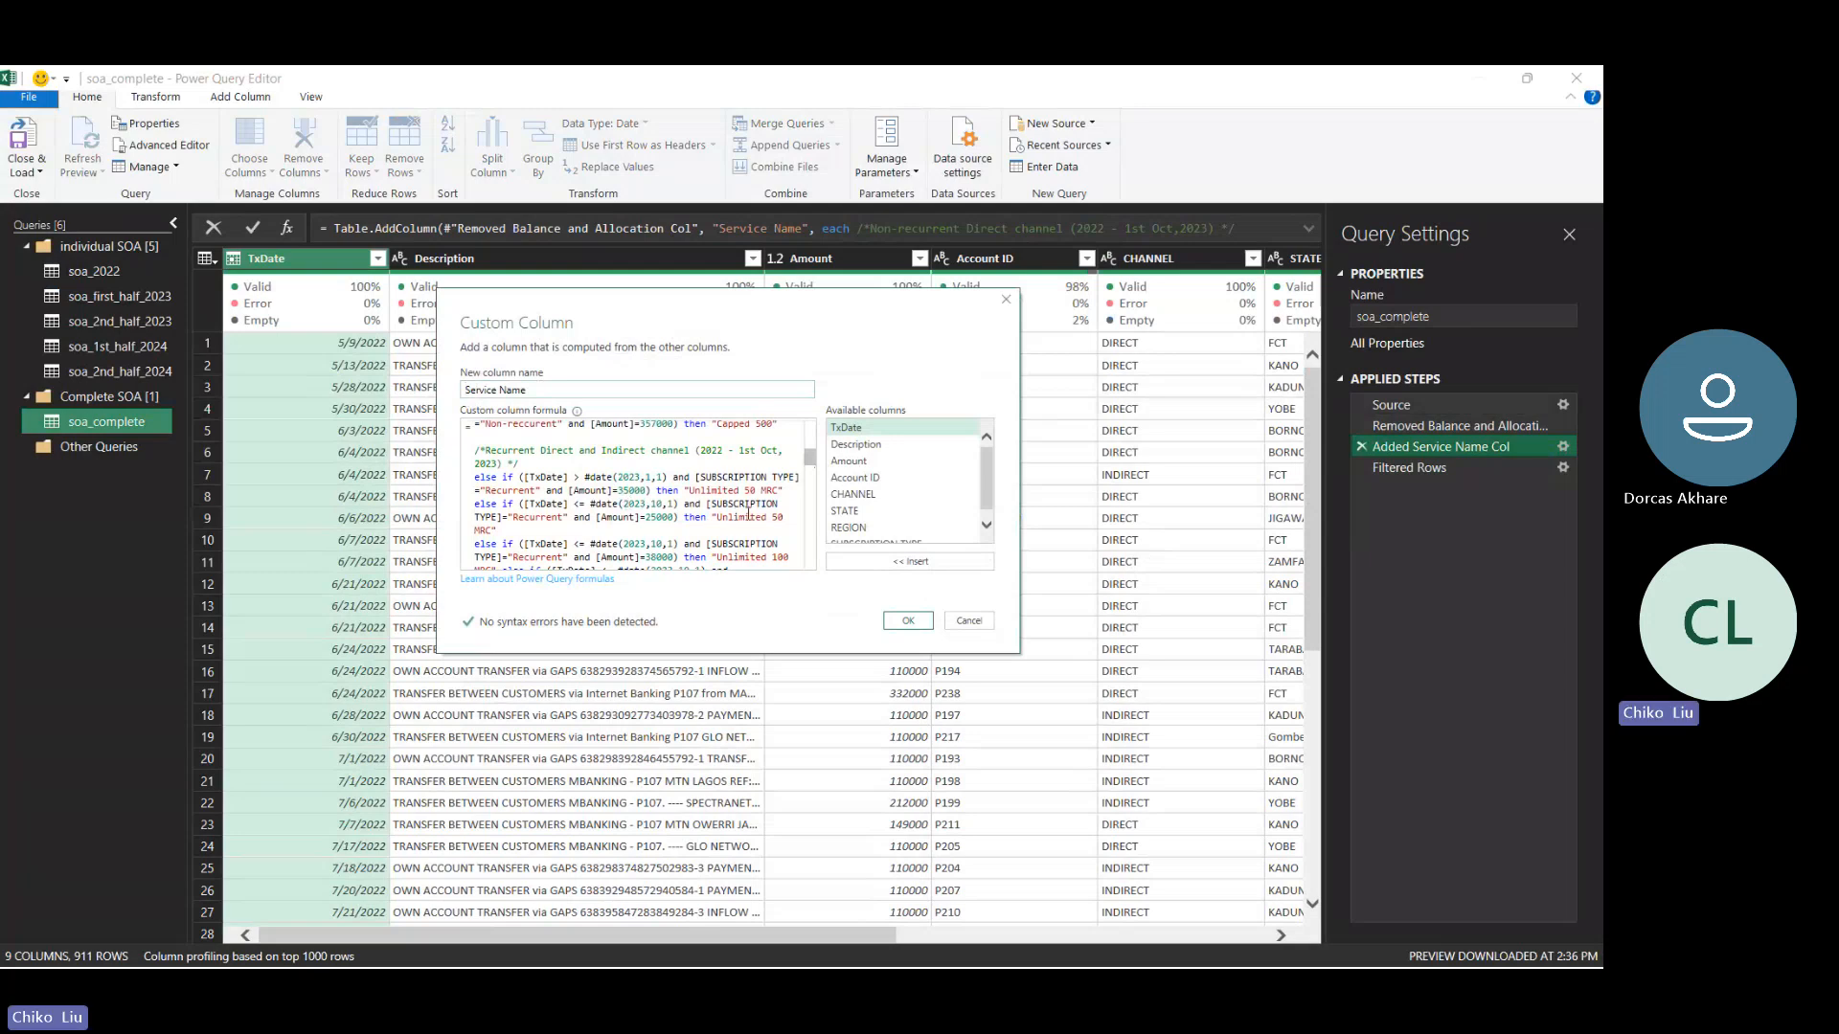
- Duplicate the Recurrent 35000 "Unlimited 50 MRC" else-if clause below itself, with blank lines separating it from the neighbouring clauses
left_click_drag(794, 488, 476, 479)
key("ctrl+c")
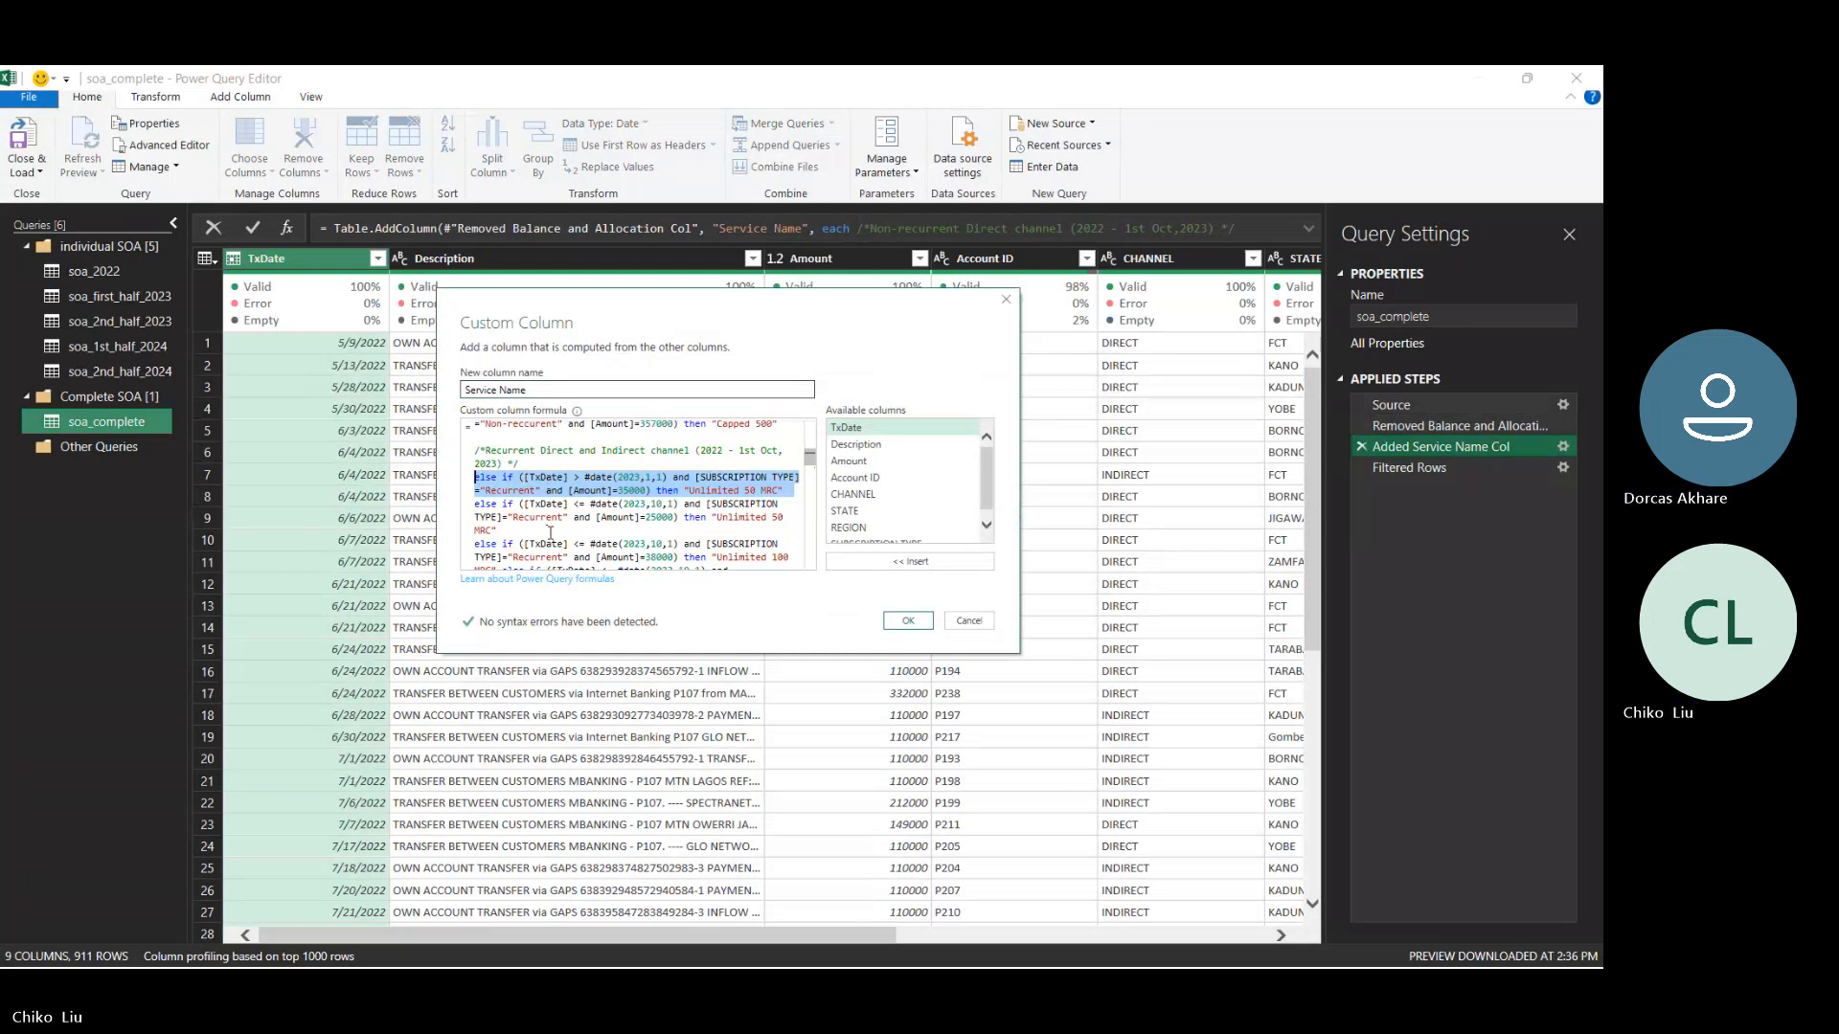
key("Right")
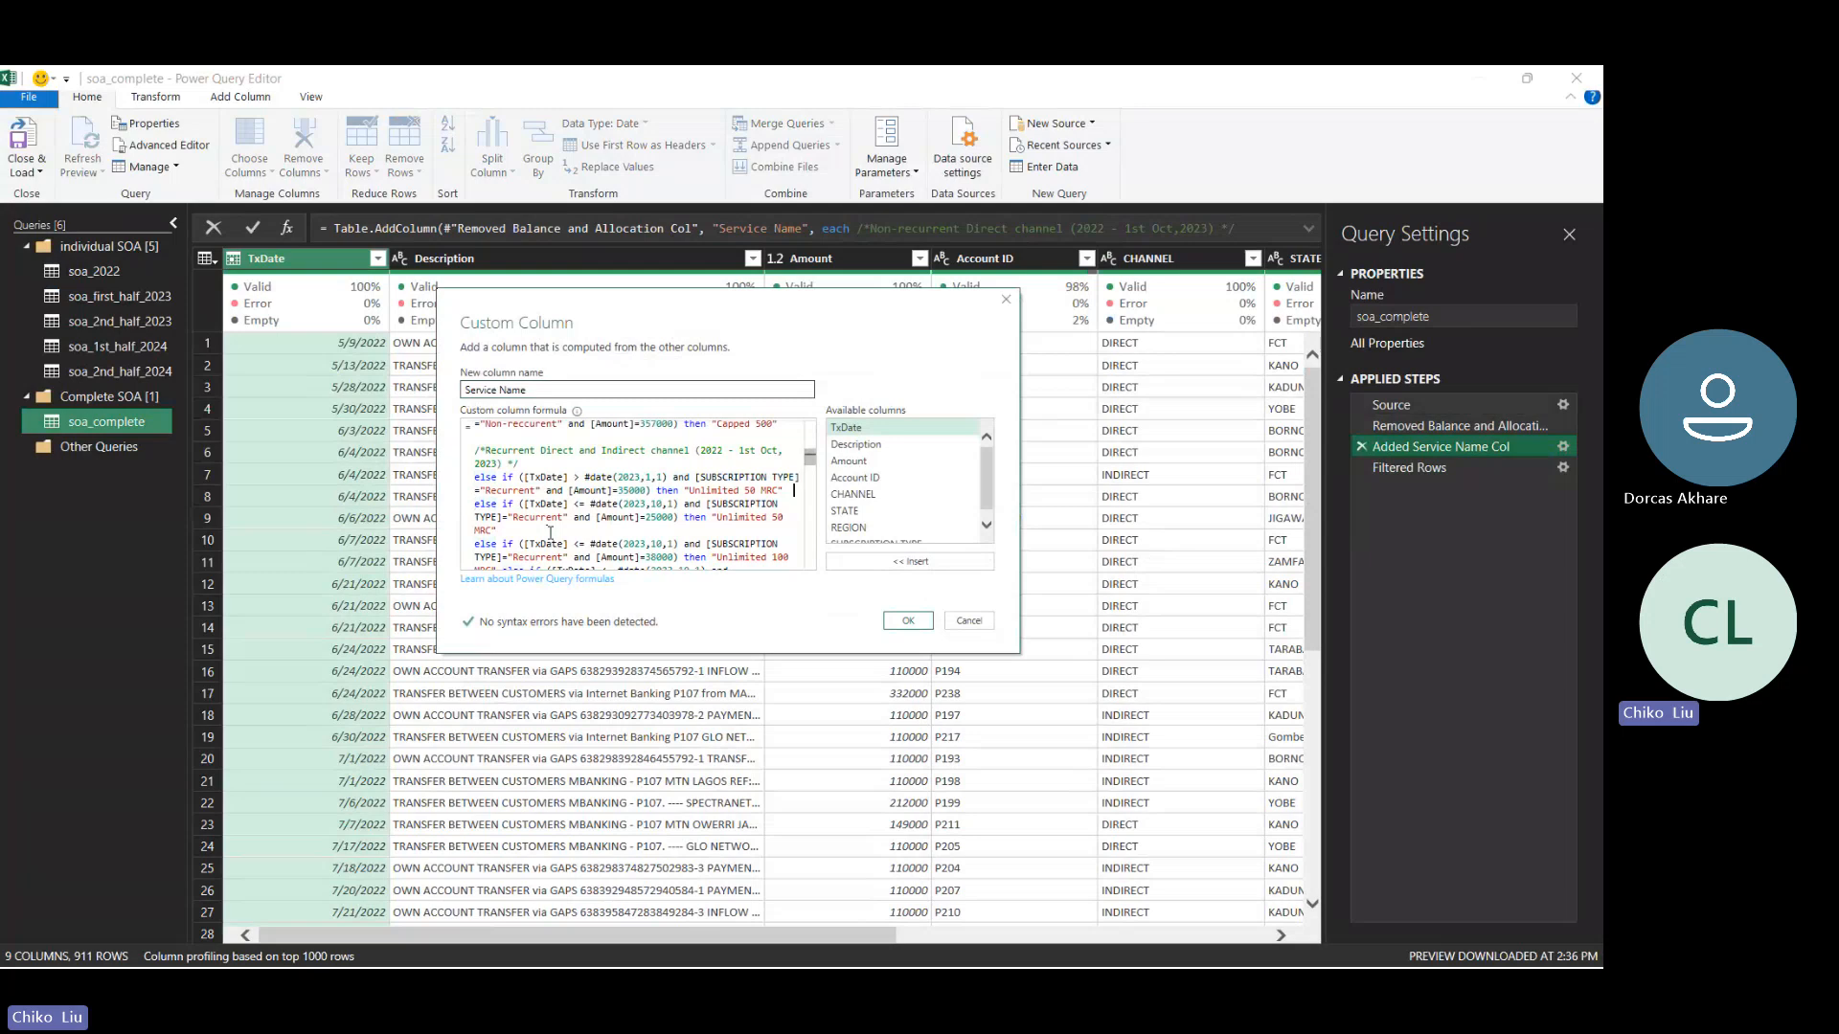
key("Return")
key("Return")
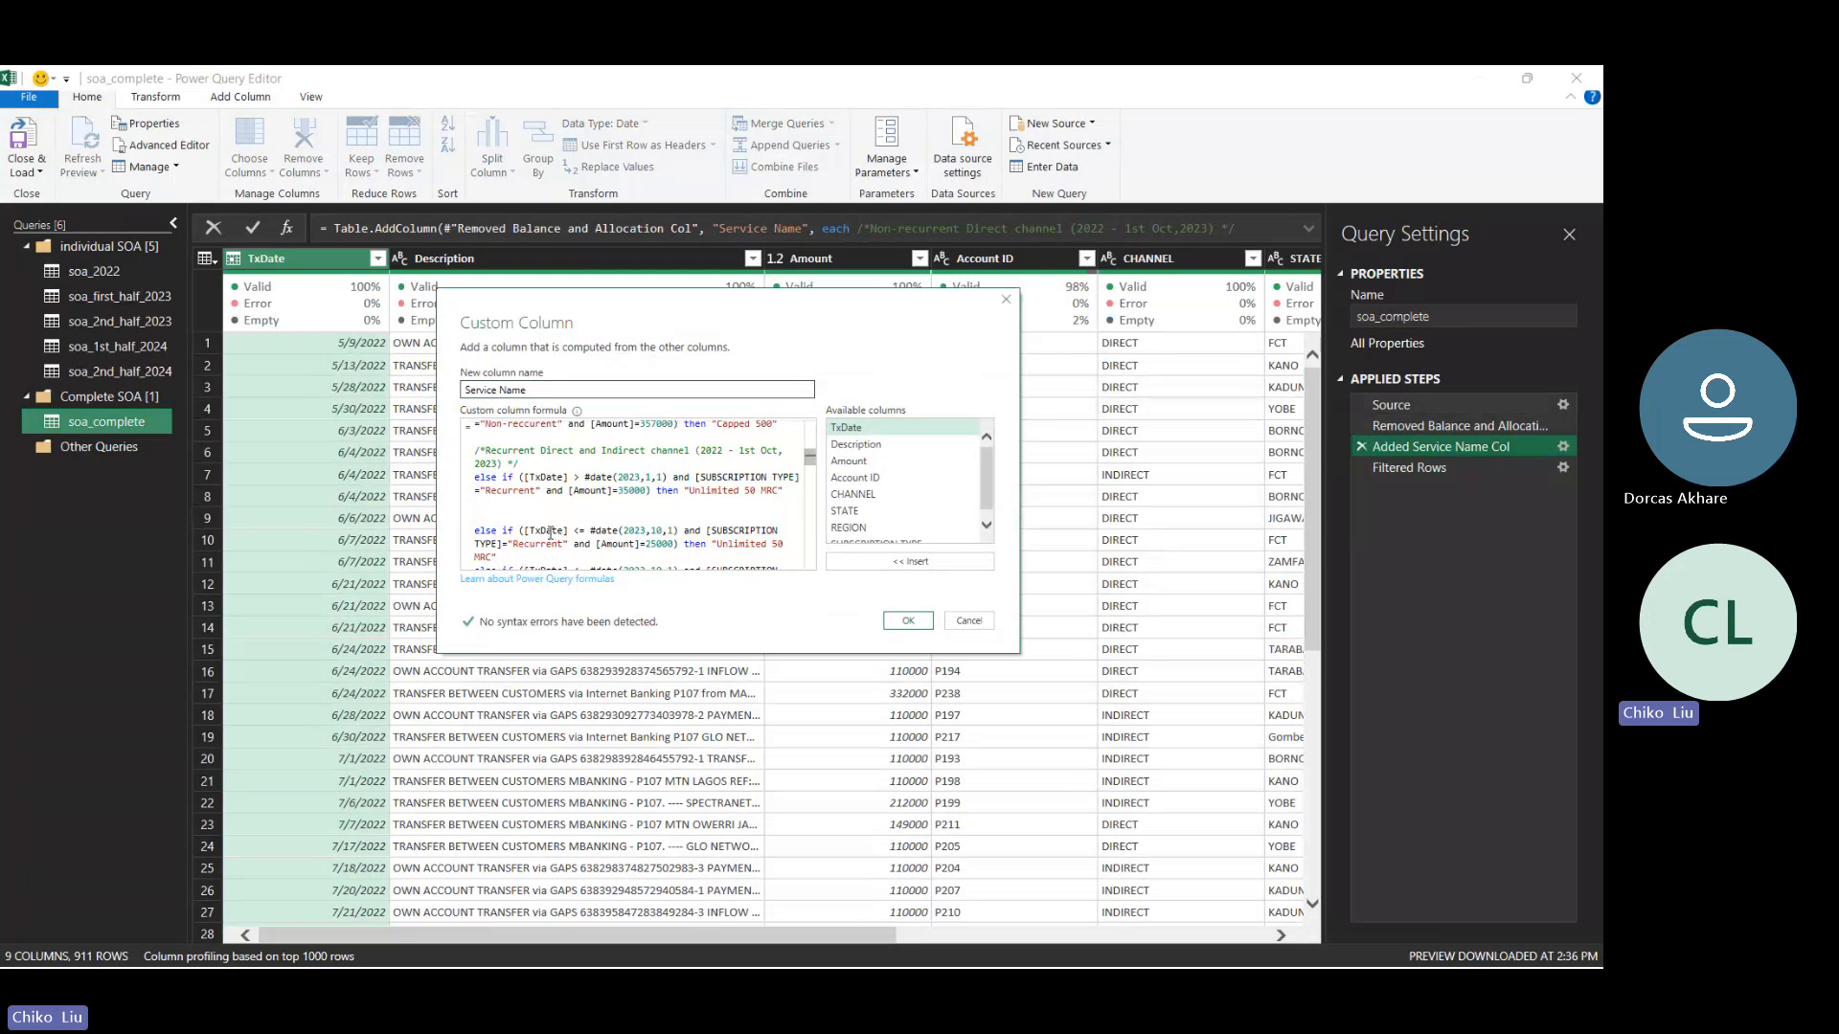
key("Return")
key("ctrl+v")
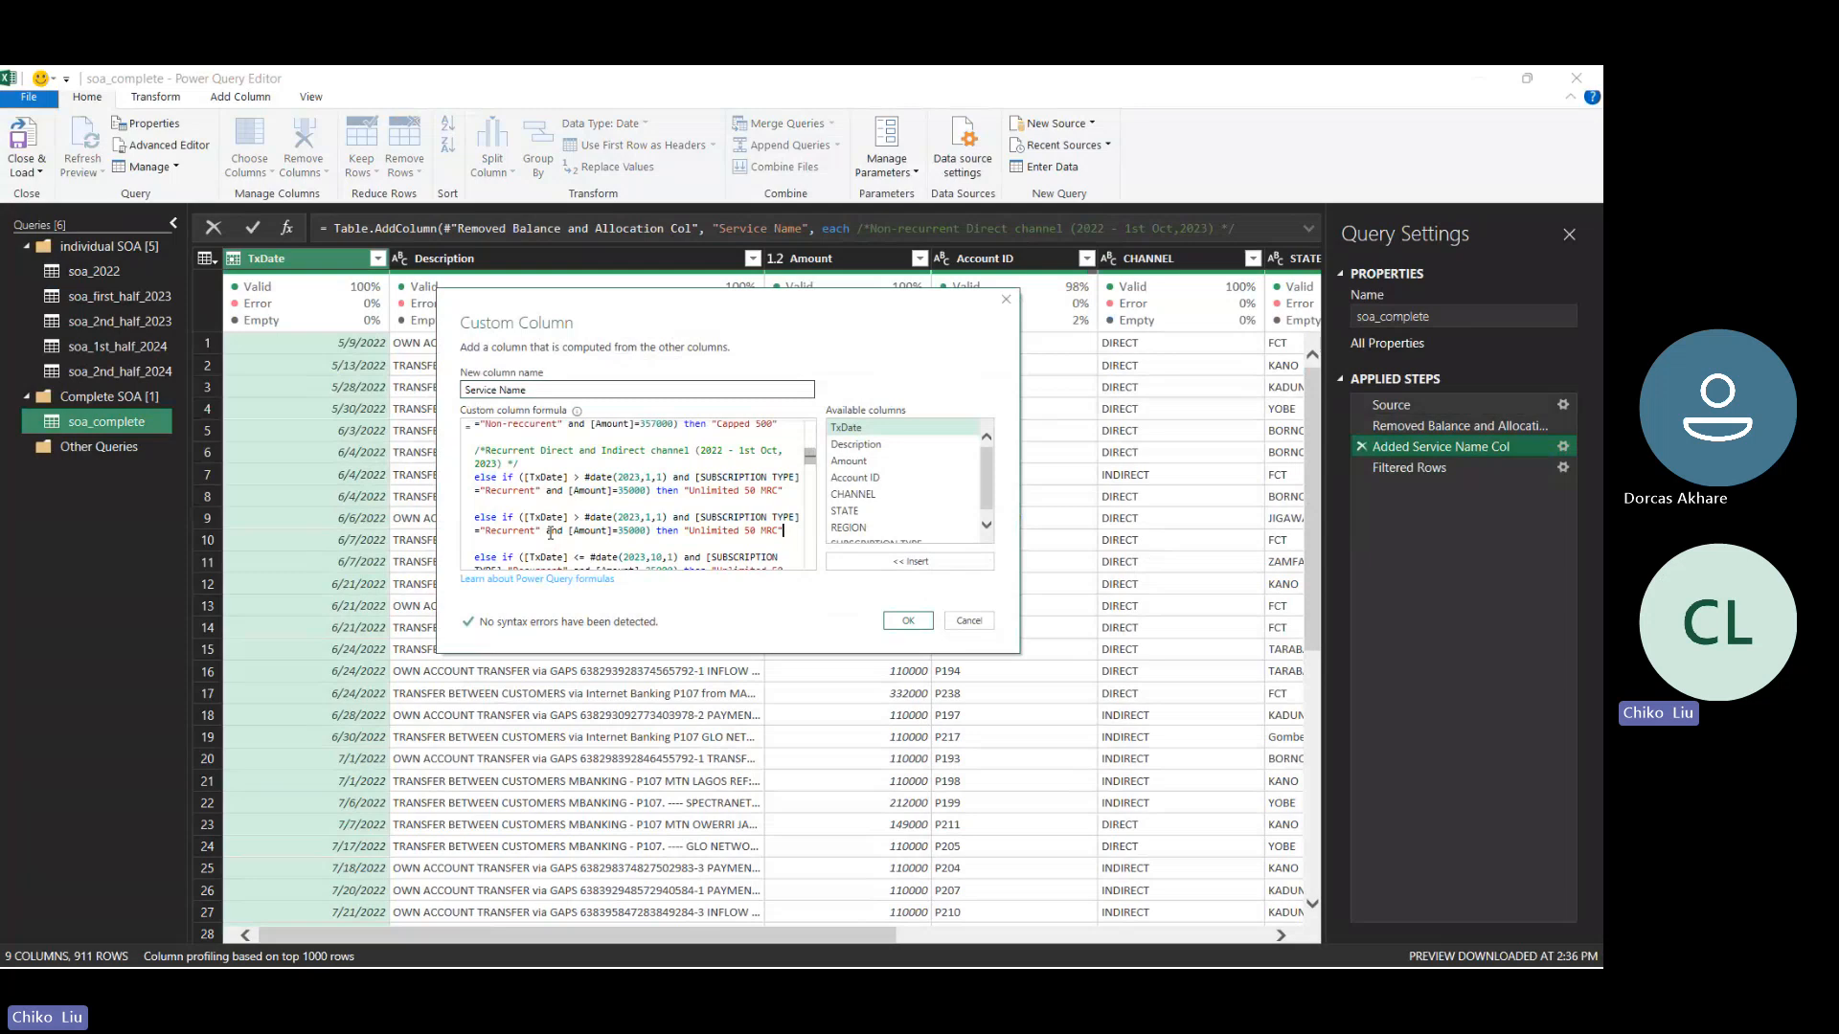
- Set the duplicated clause's date to #date(2023,3,1) and its amount to 75000
key("Up")
key("Left")
key("Left")
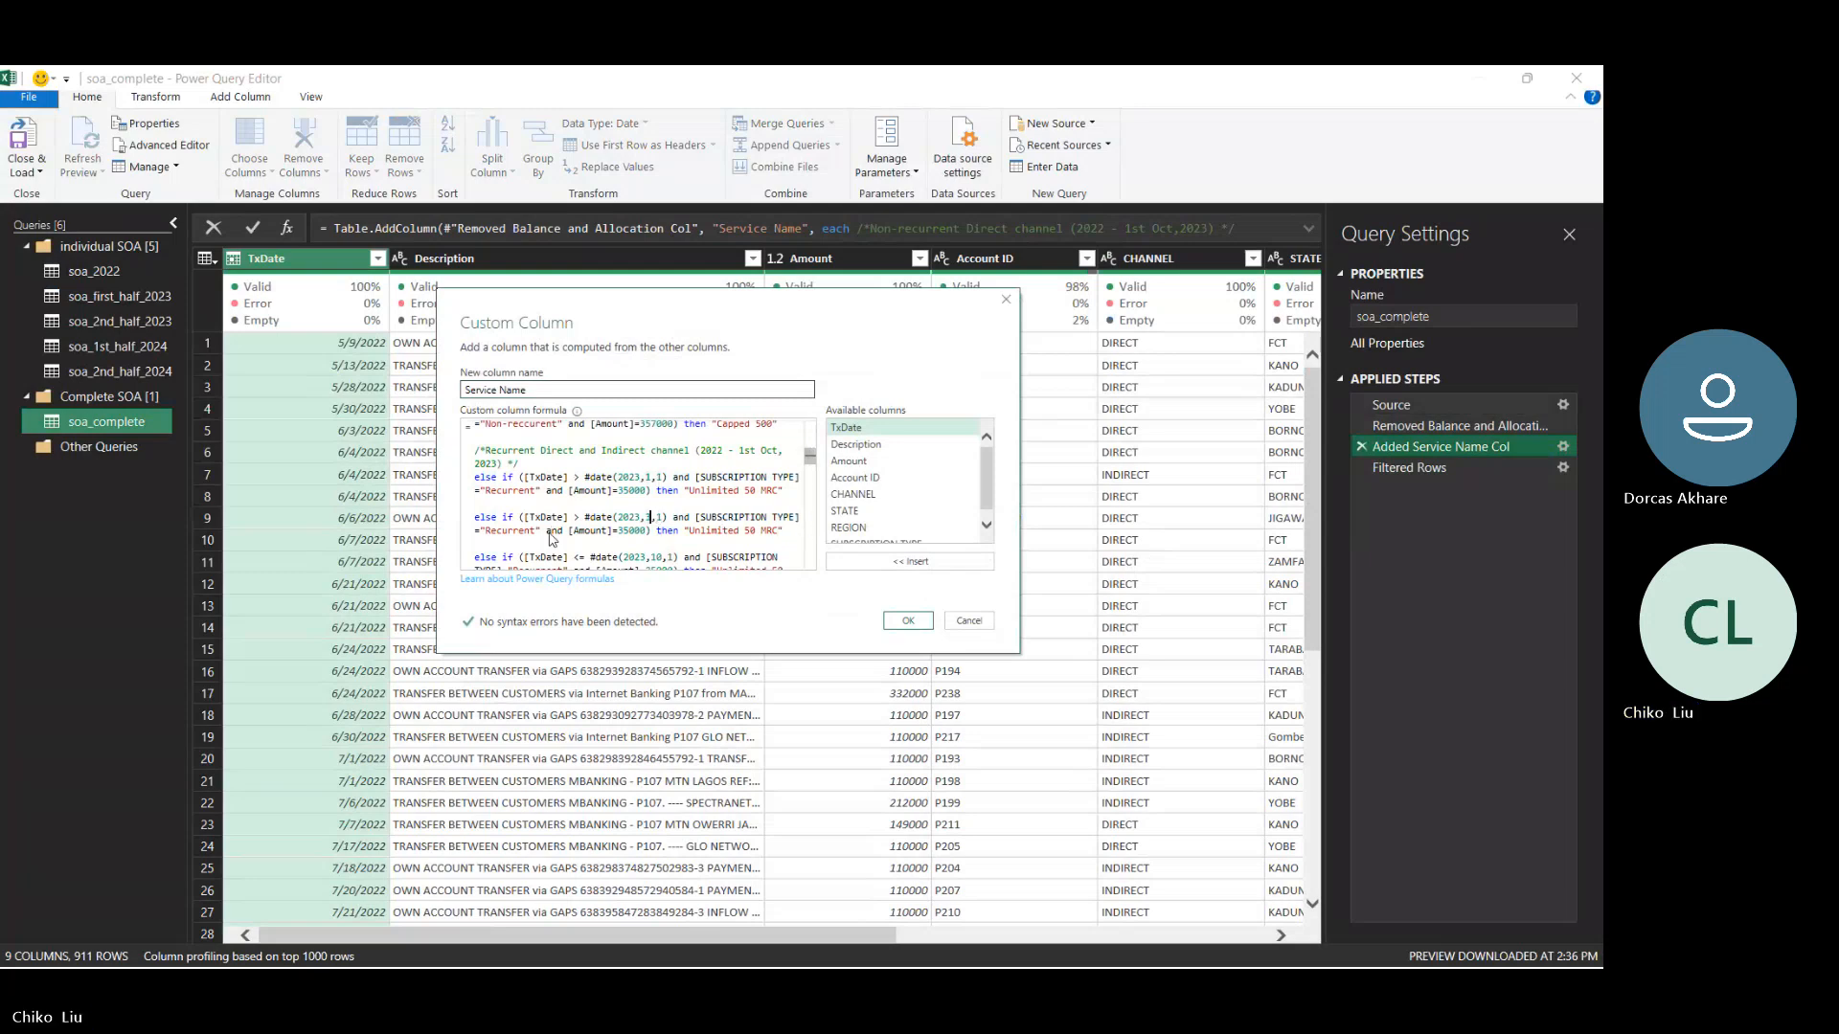
key("Delete")
type("3")
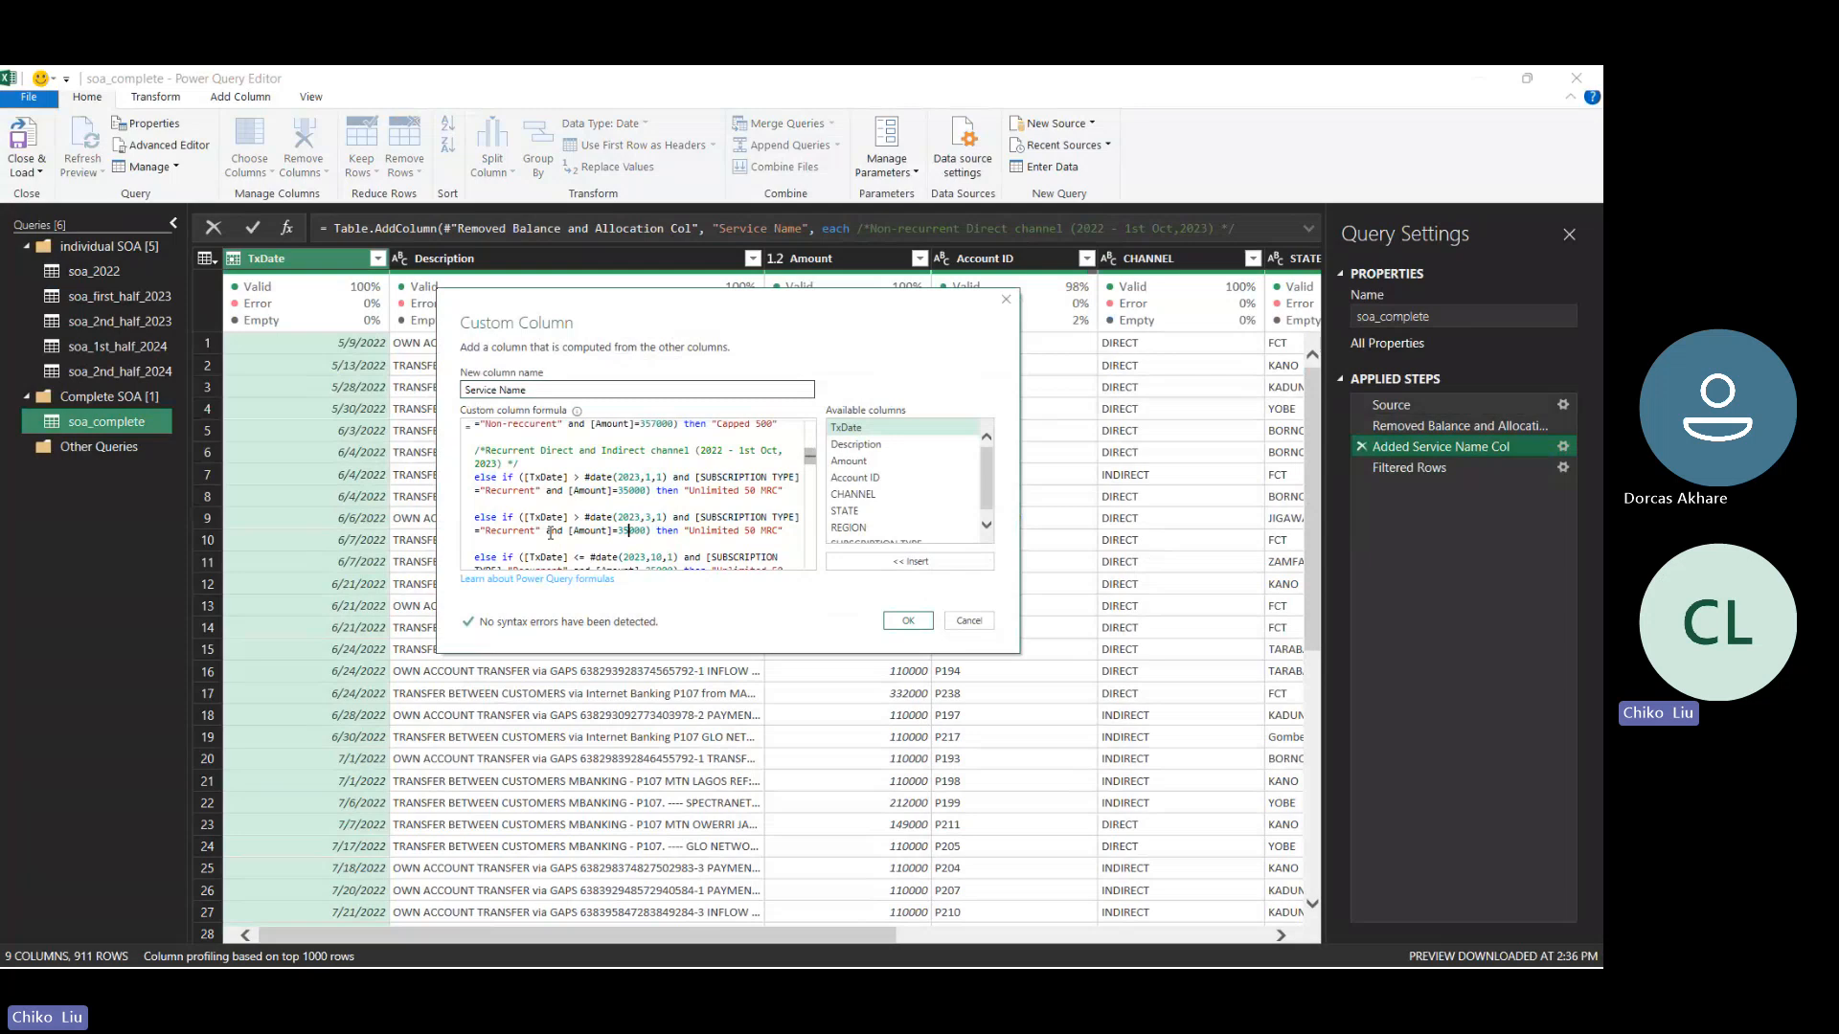
key("Delete")
type("7")
type("/")
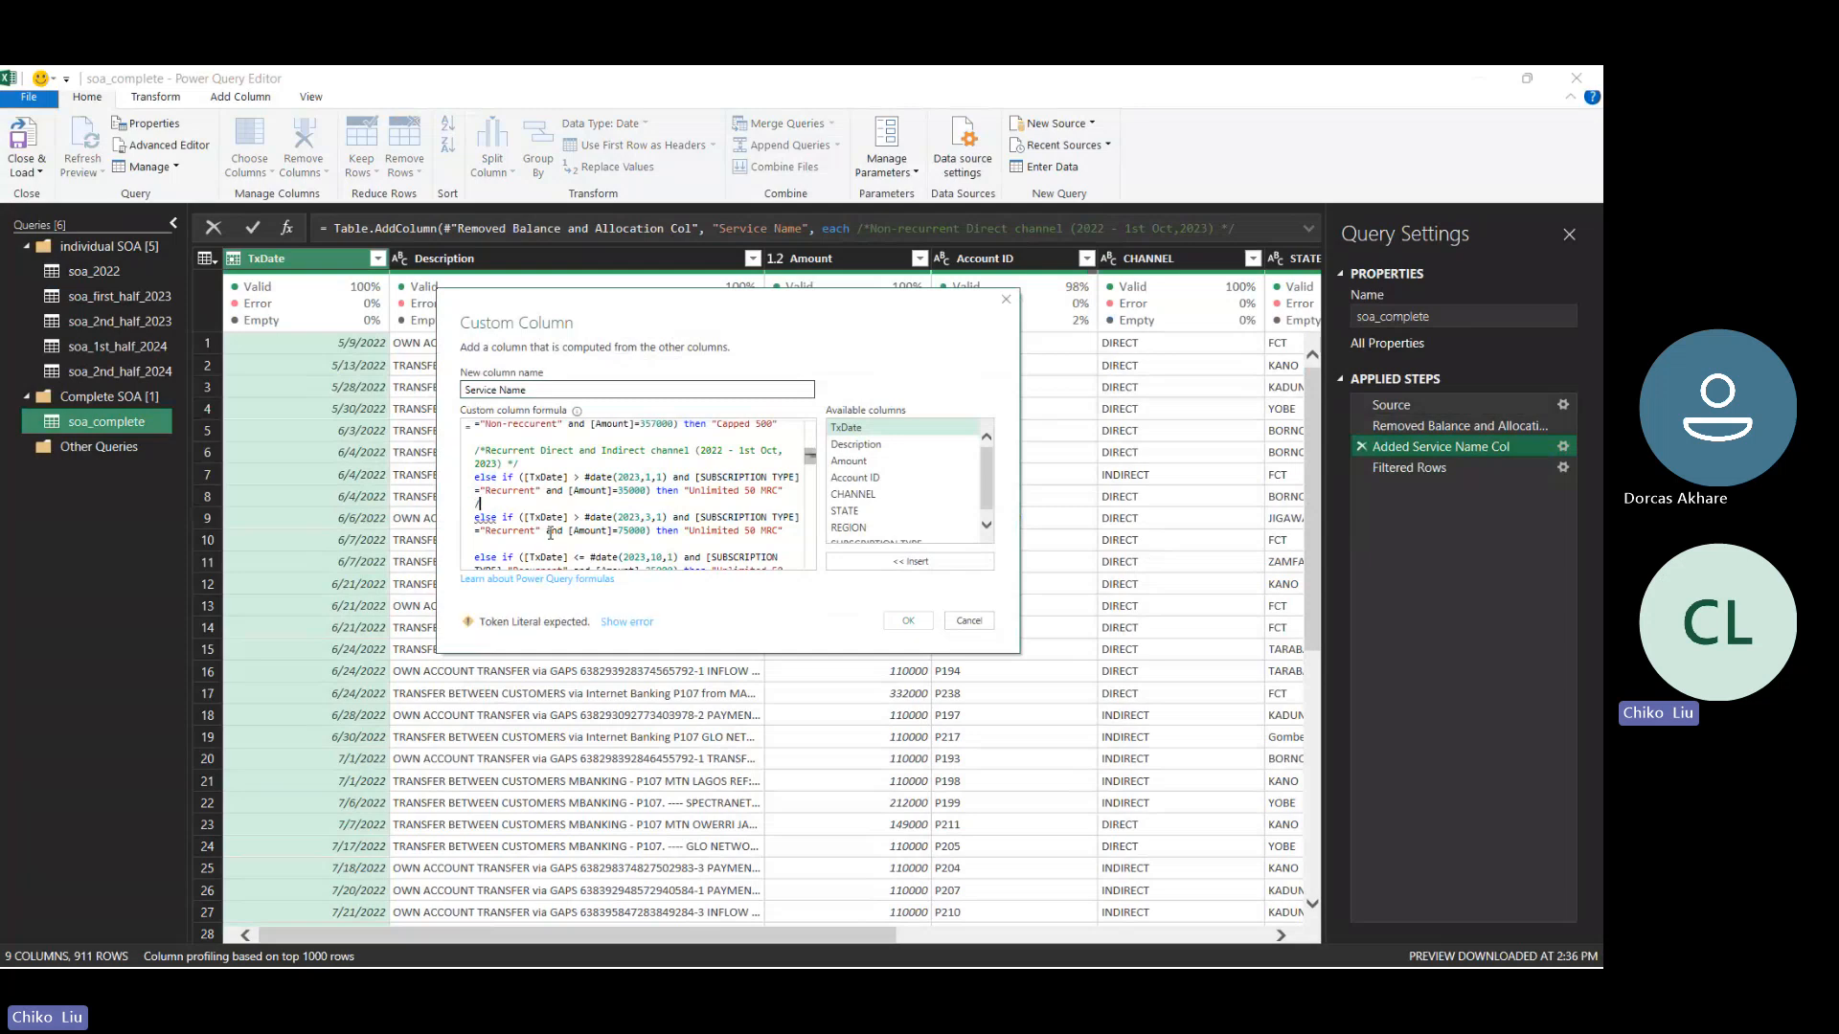
type("* ")
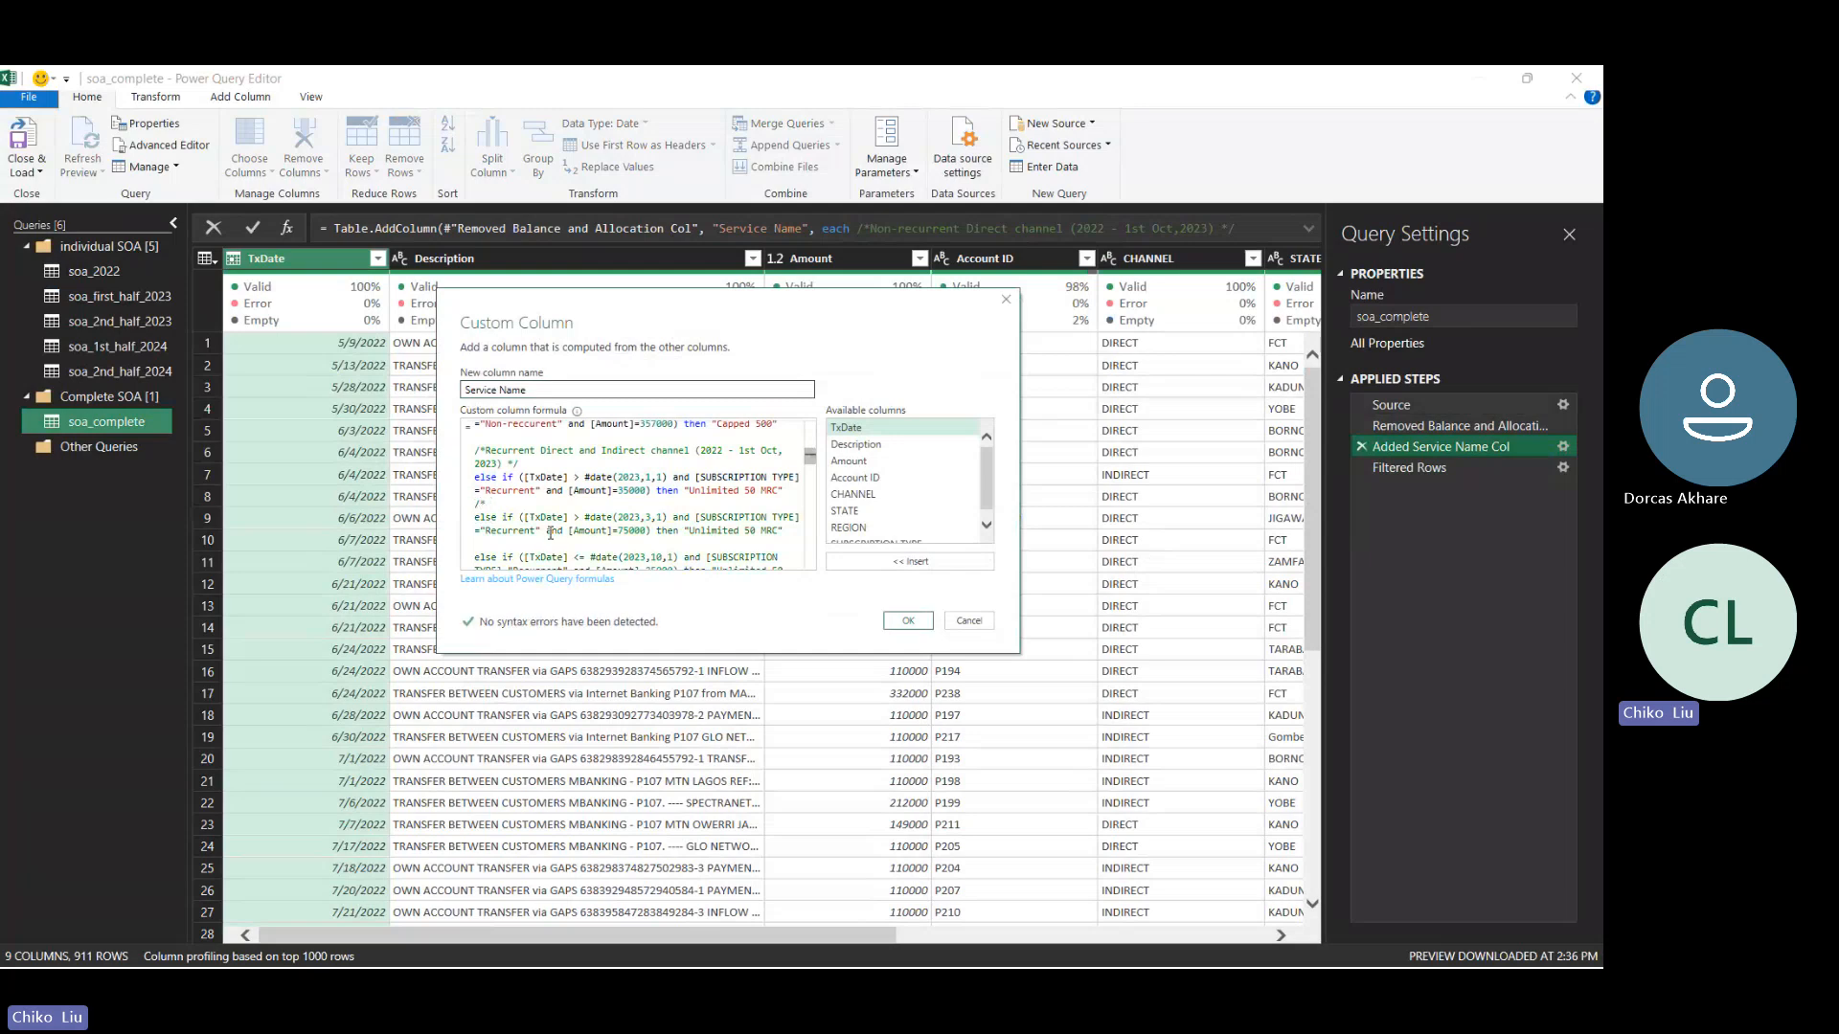
type("3mont")
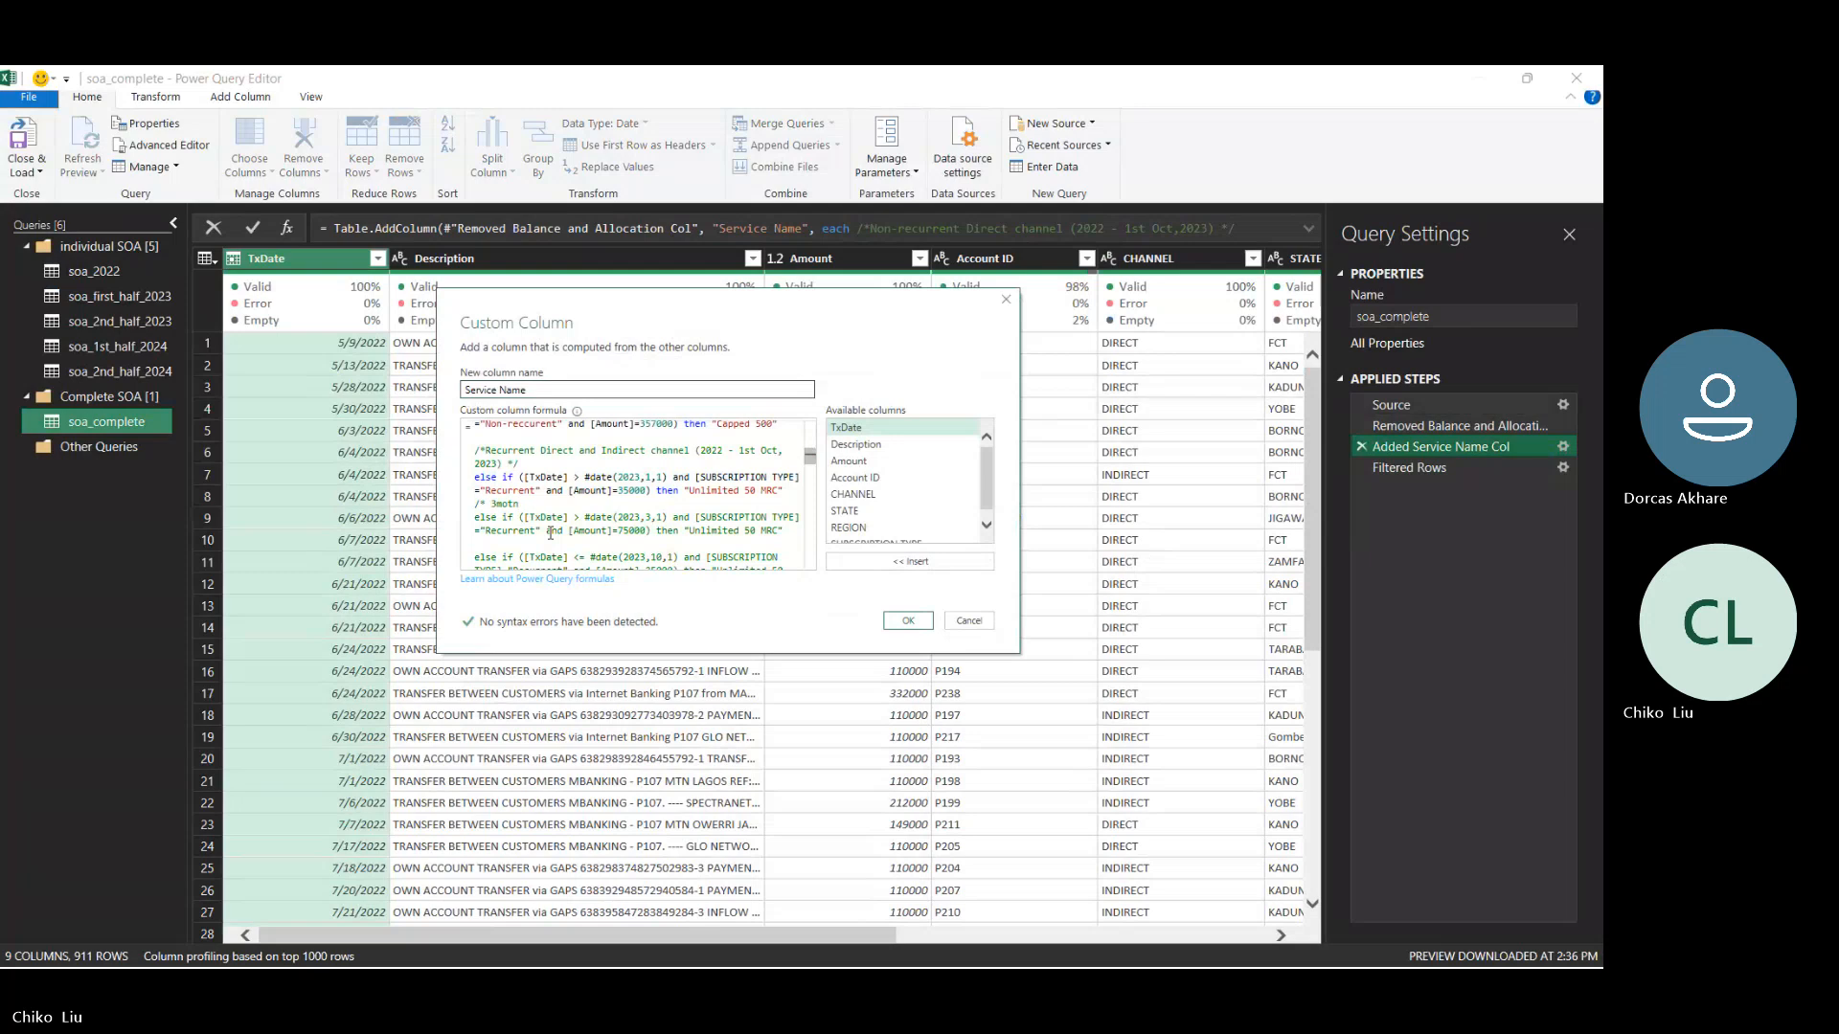
- Insert the comment "/* 3months upfront recurrent */" above the 75000 clause and apply the custom column formula
key("BackSpace")
key("BackSpace")
type("nths ")
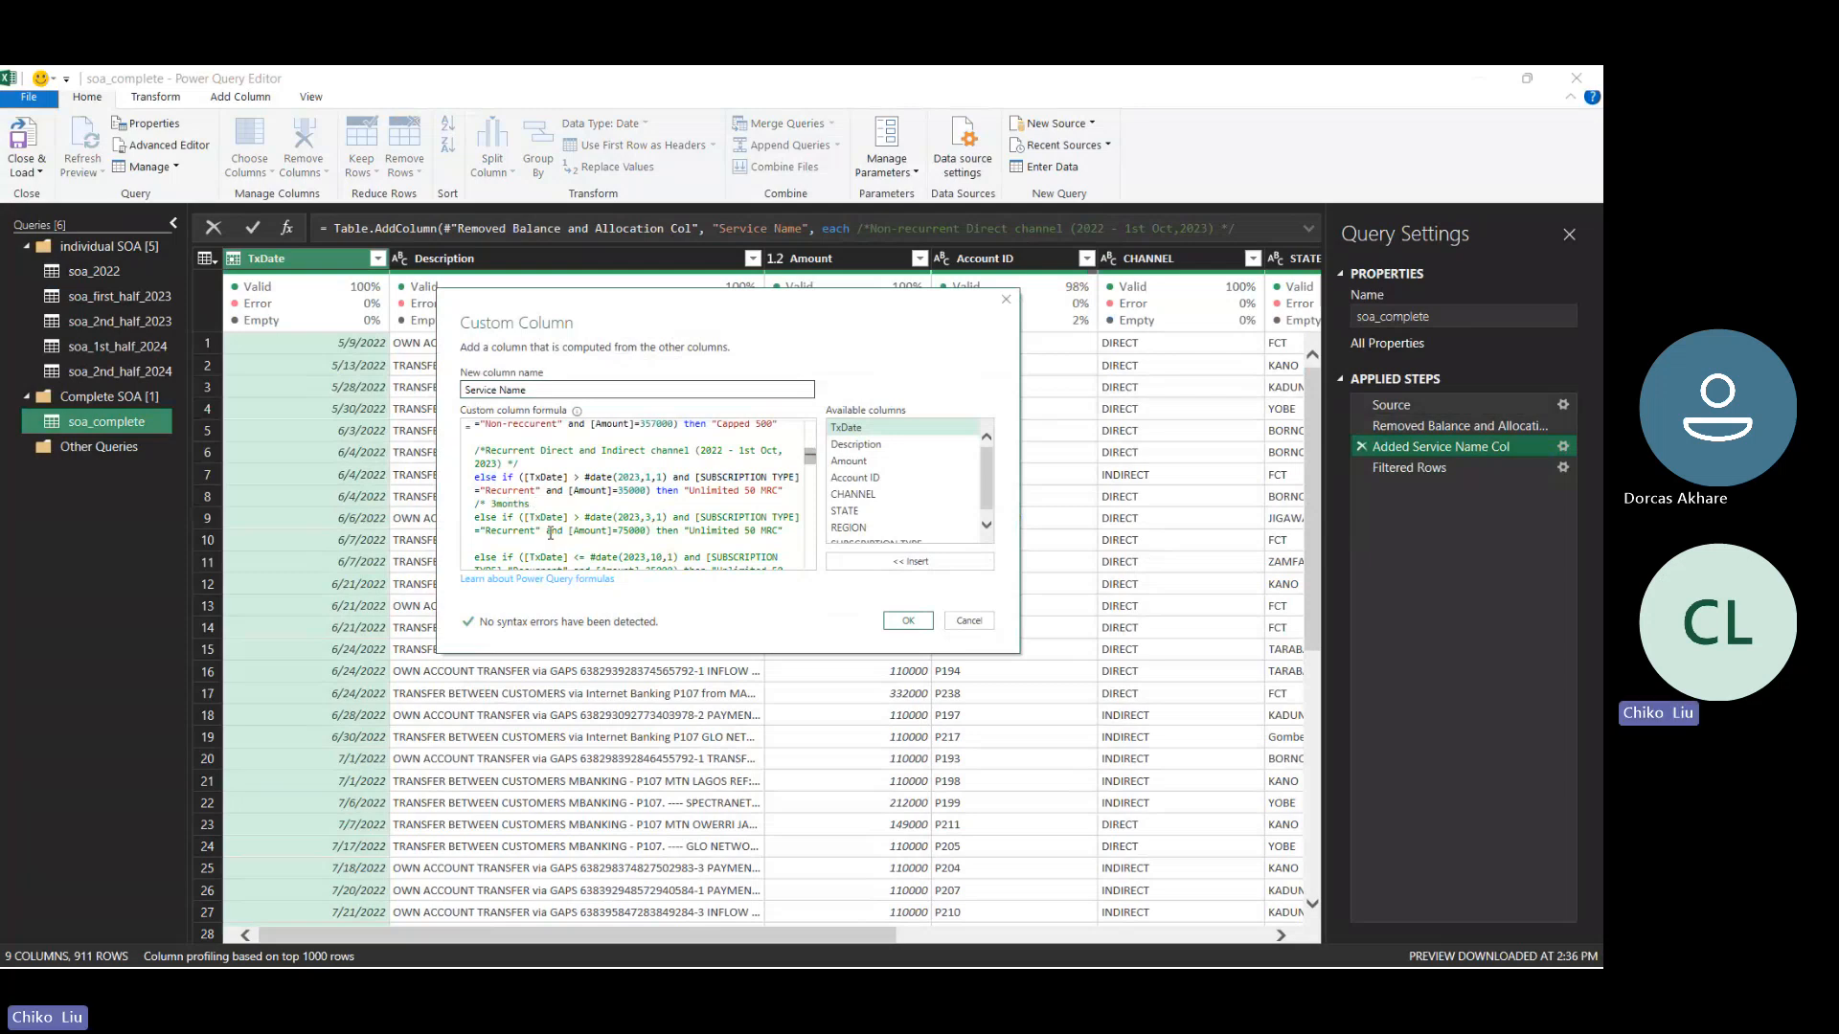
type("upfront recurrent */")
key("Return")
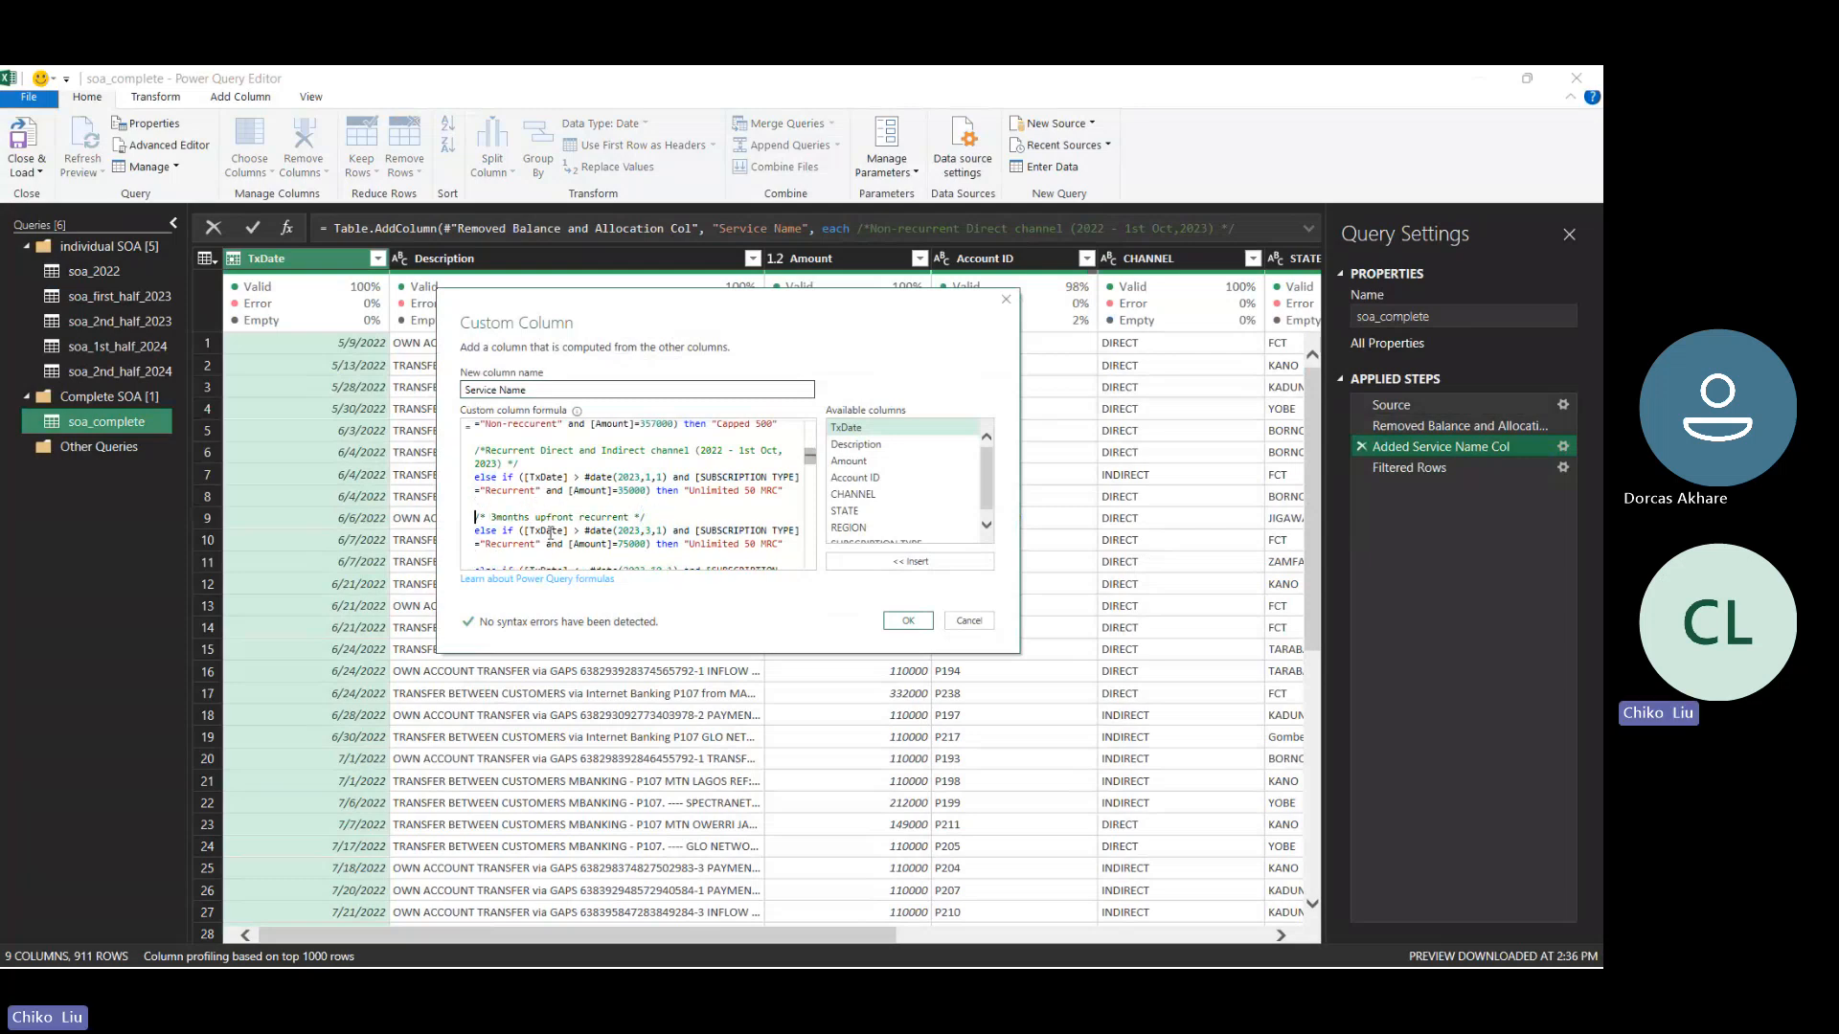
left_click(906, 622)
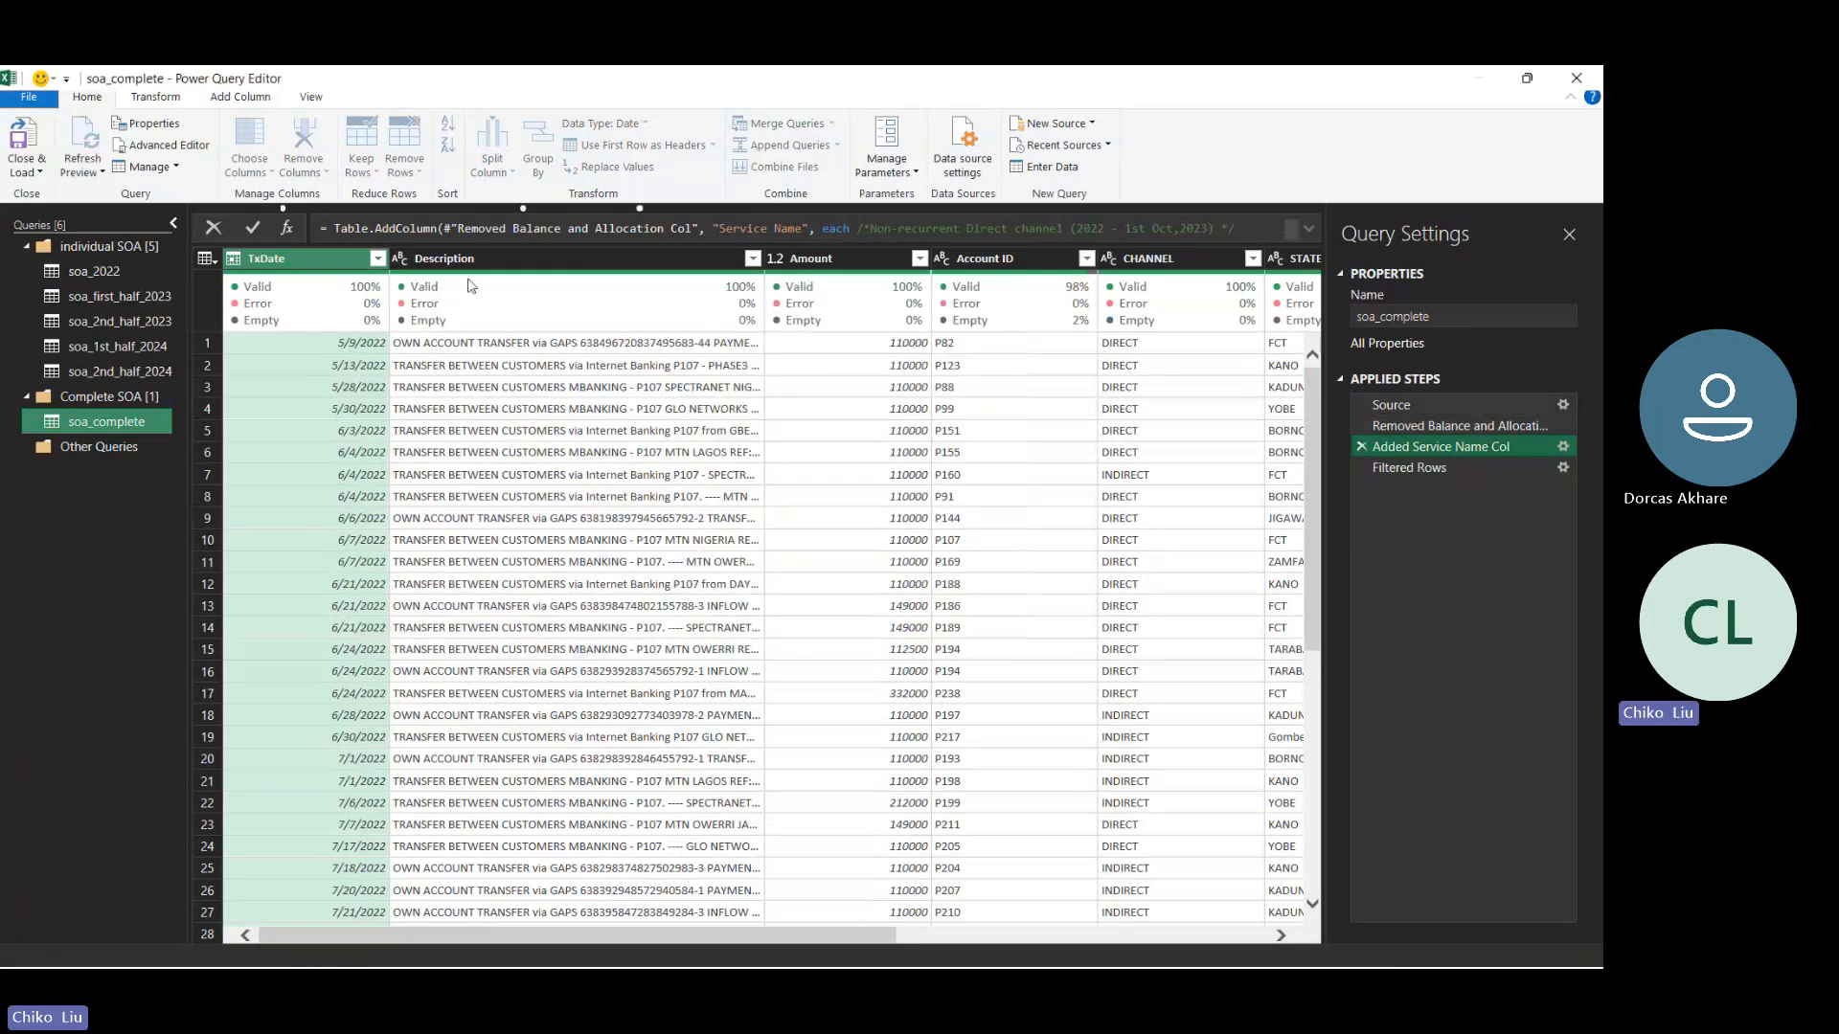
scroll(470, 285, "right", 5)
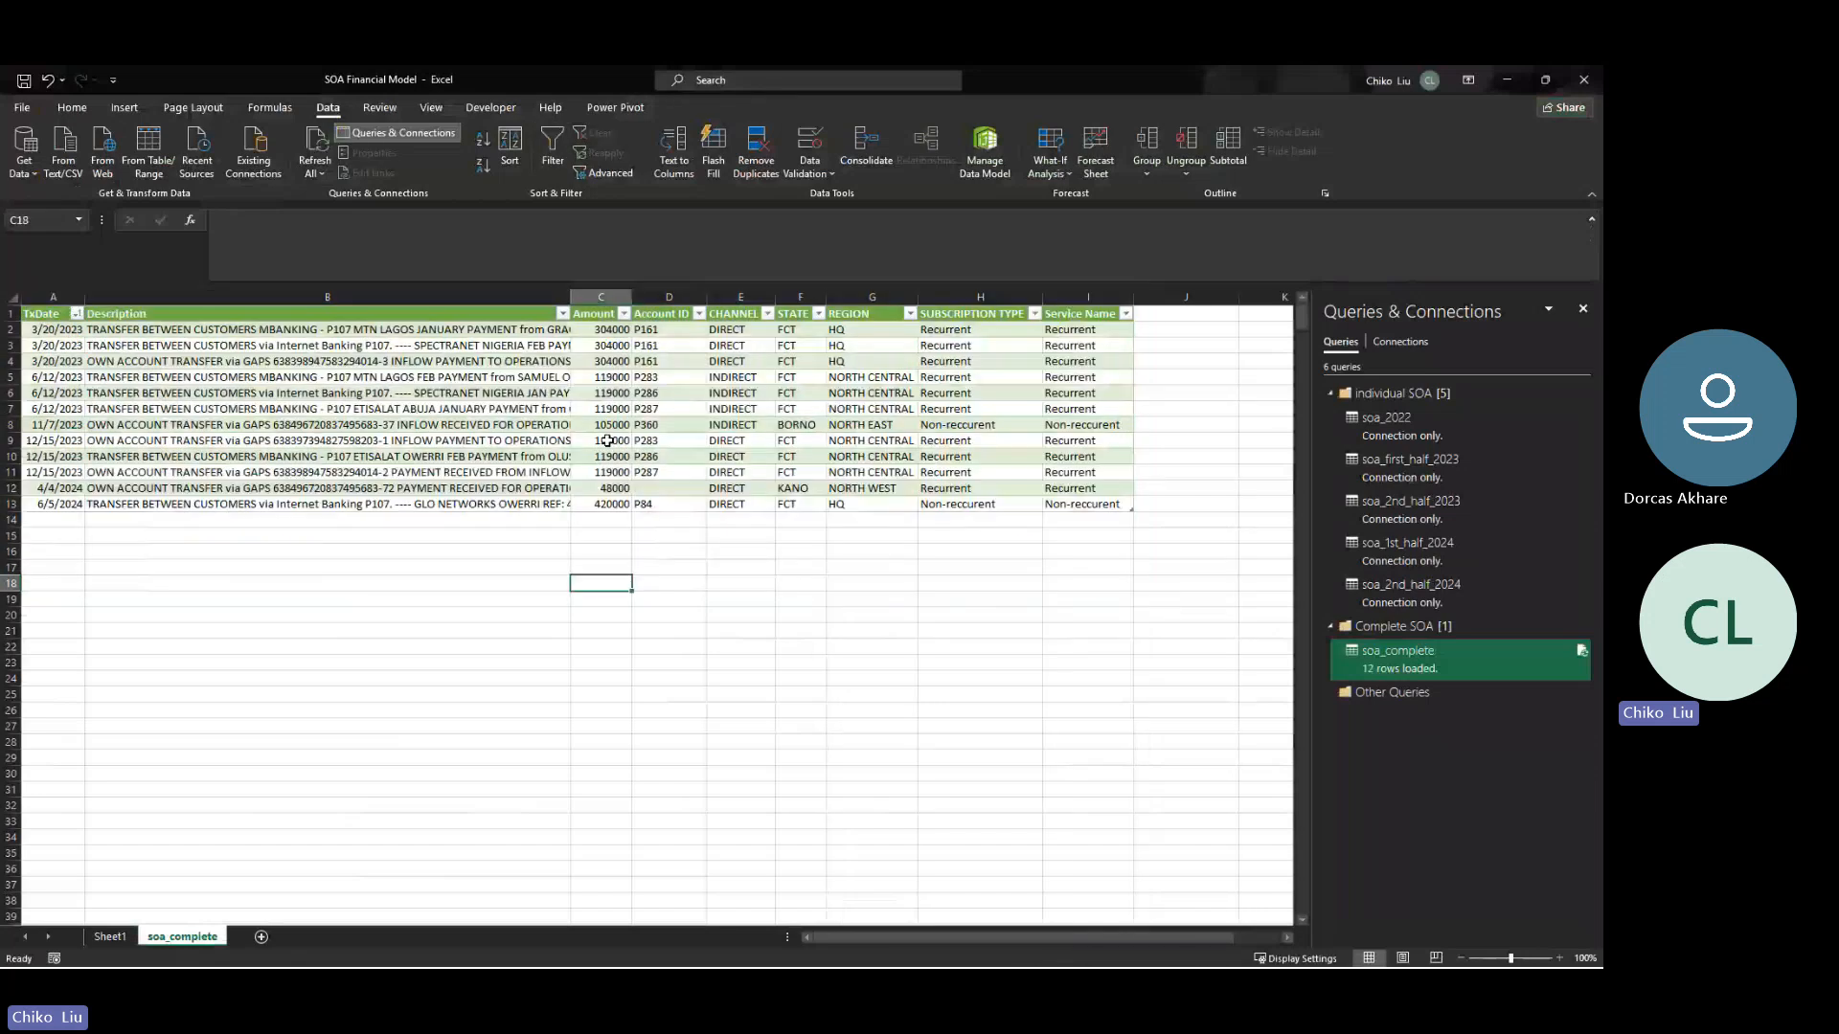
- Examine the dates and account IDs of the remaining unmatched Recurrent rows with an Amount of 119000 in the soa_complete table
left_click_drag(601, 377, 601, 408)
left_click(76, 314)
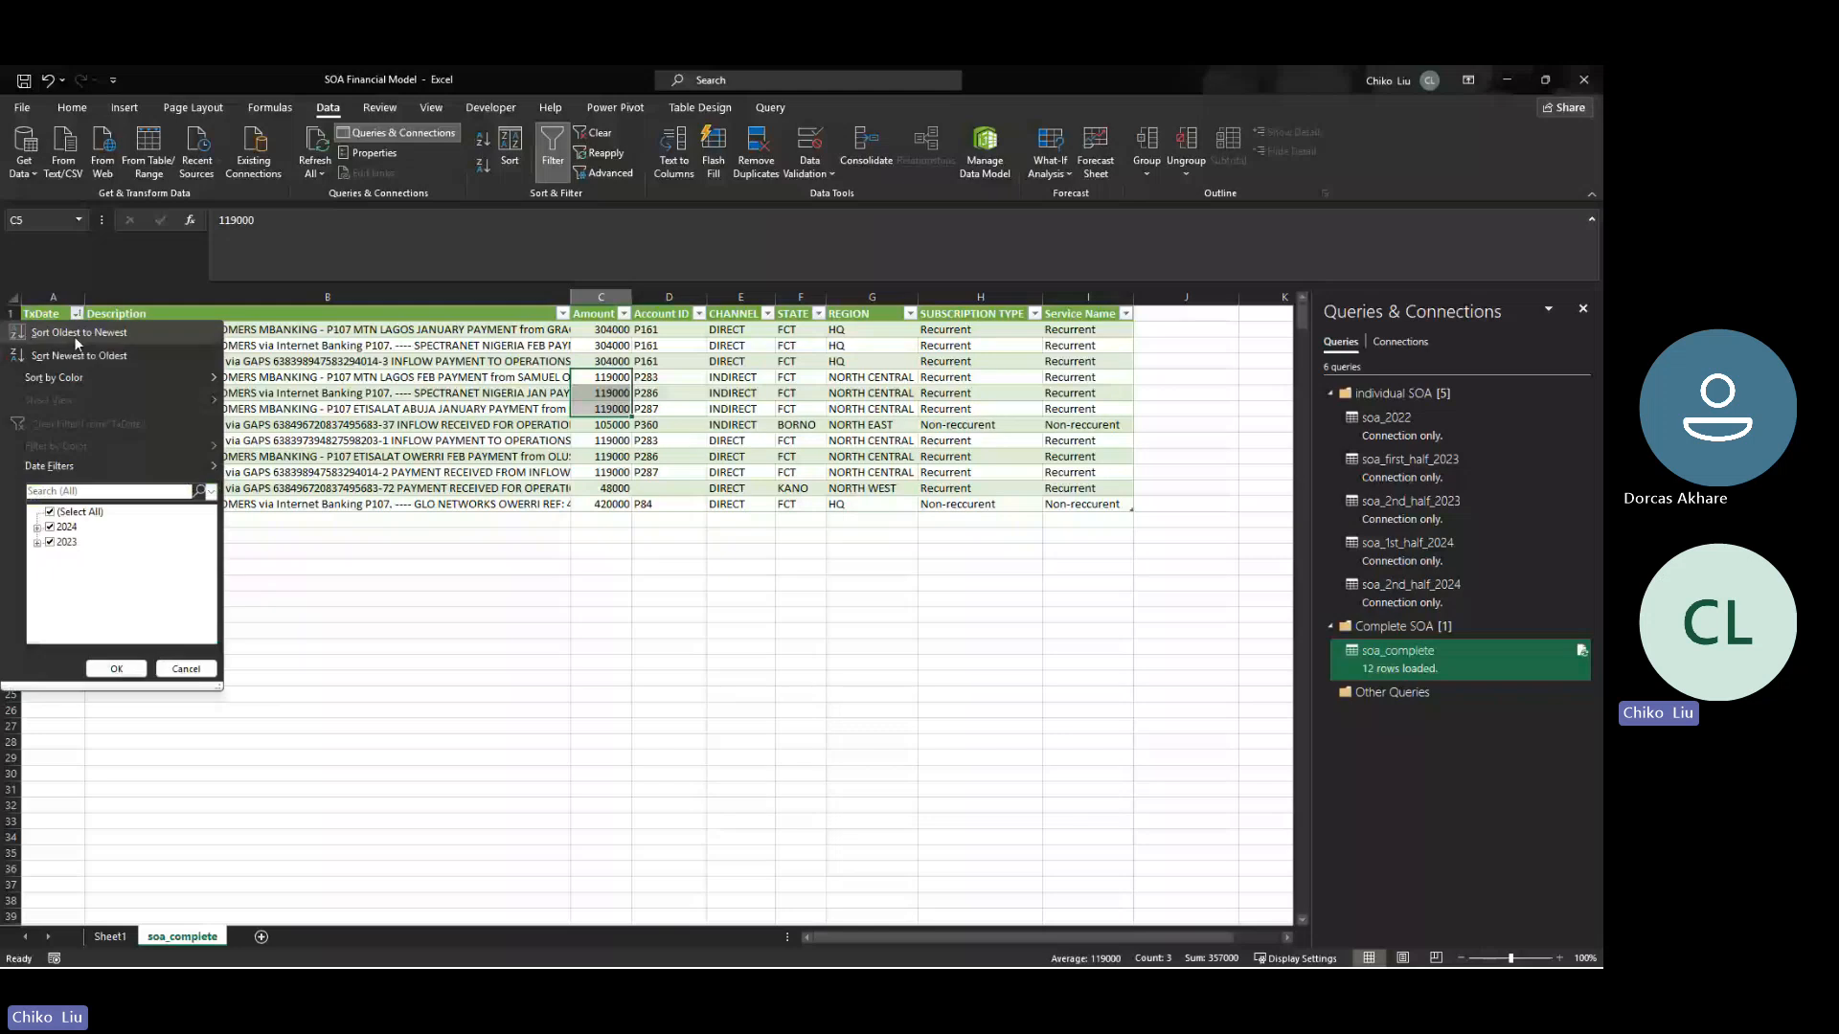
left_click(575, 448)
left_click_drag(607, 440, 607, 472)
left_click_drag(616, 380, 608, 473)
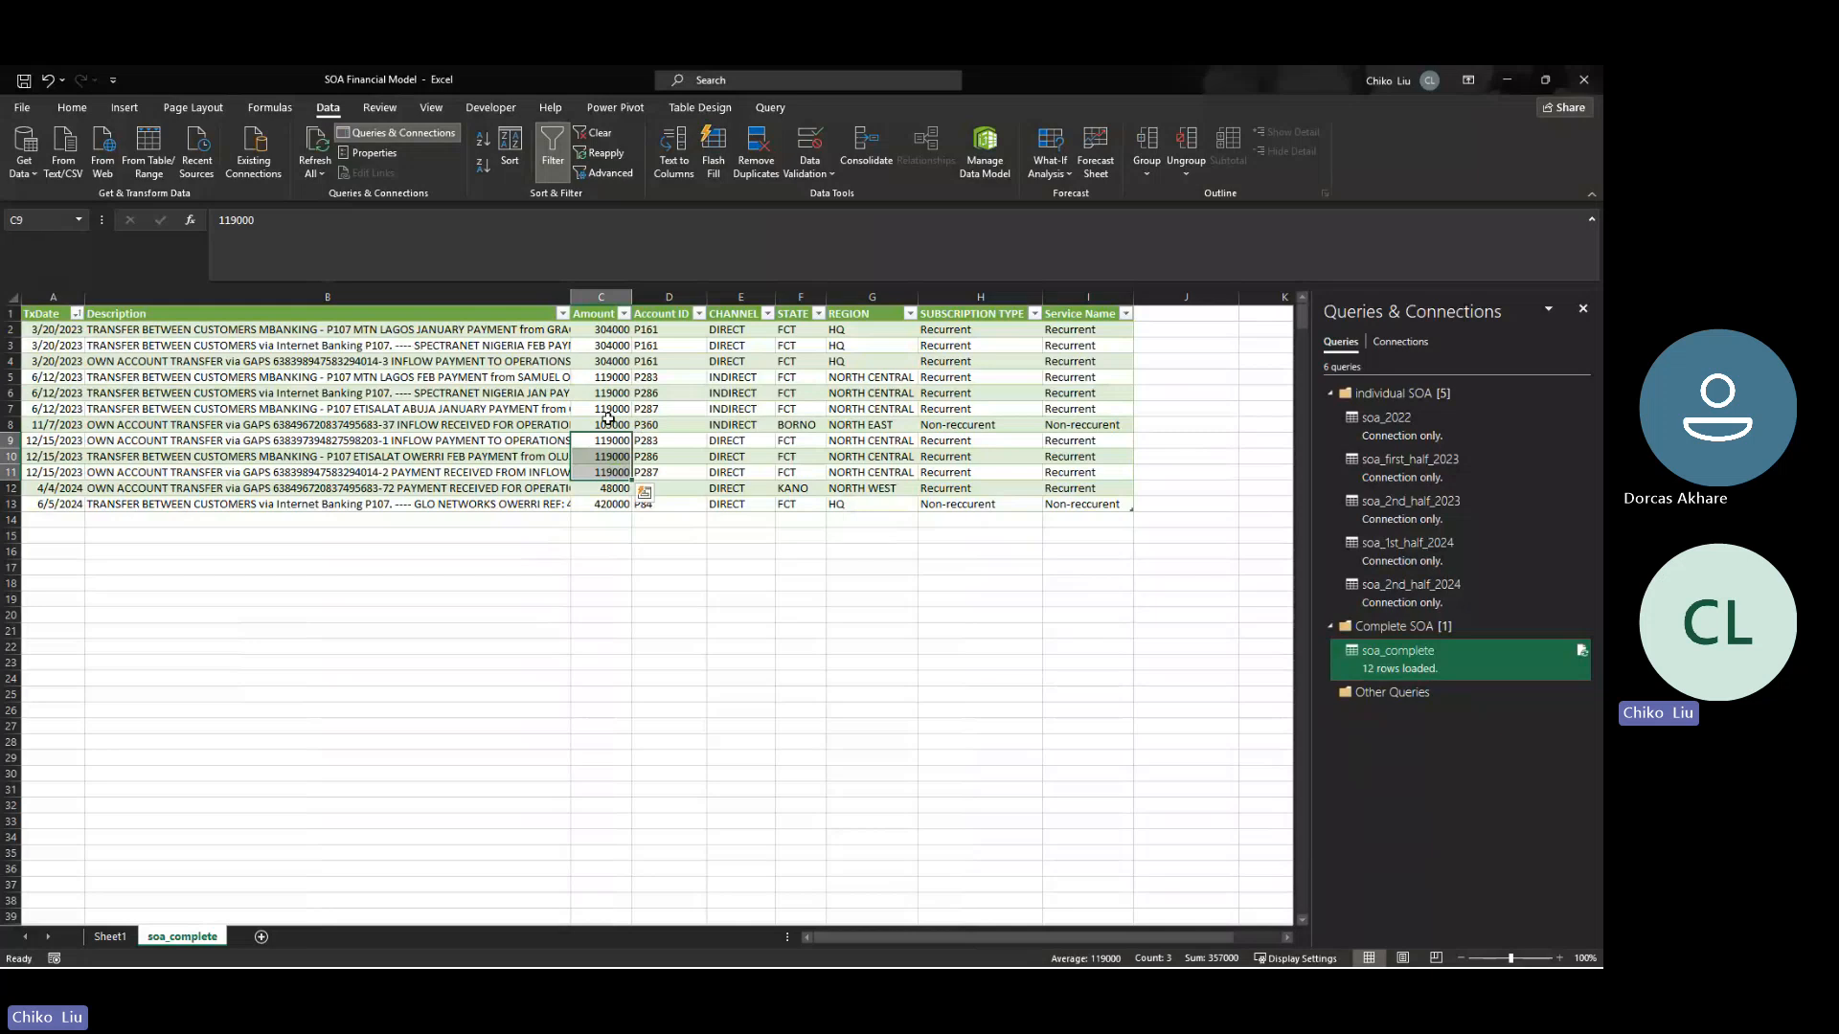
left_click_drag(595, 334, 599, 481)
left_click_drag(607, 378, 604, 410)
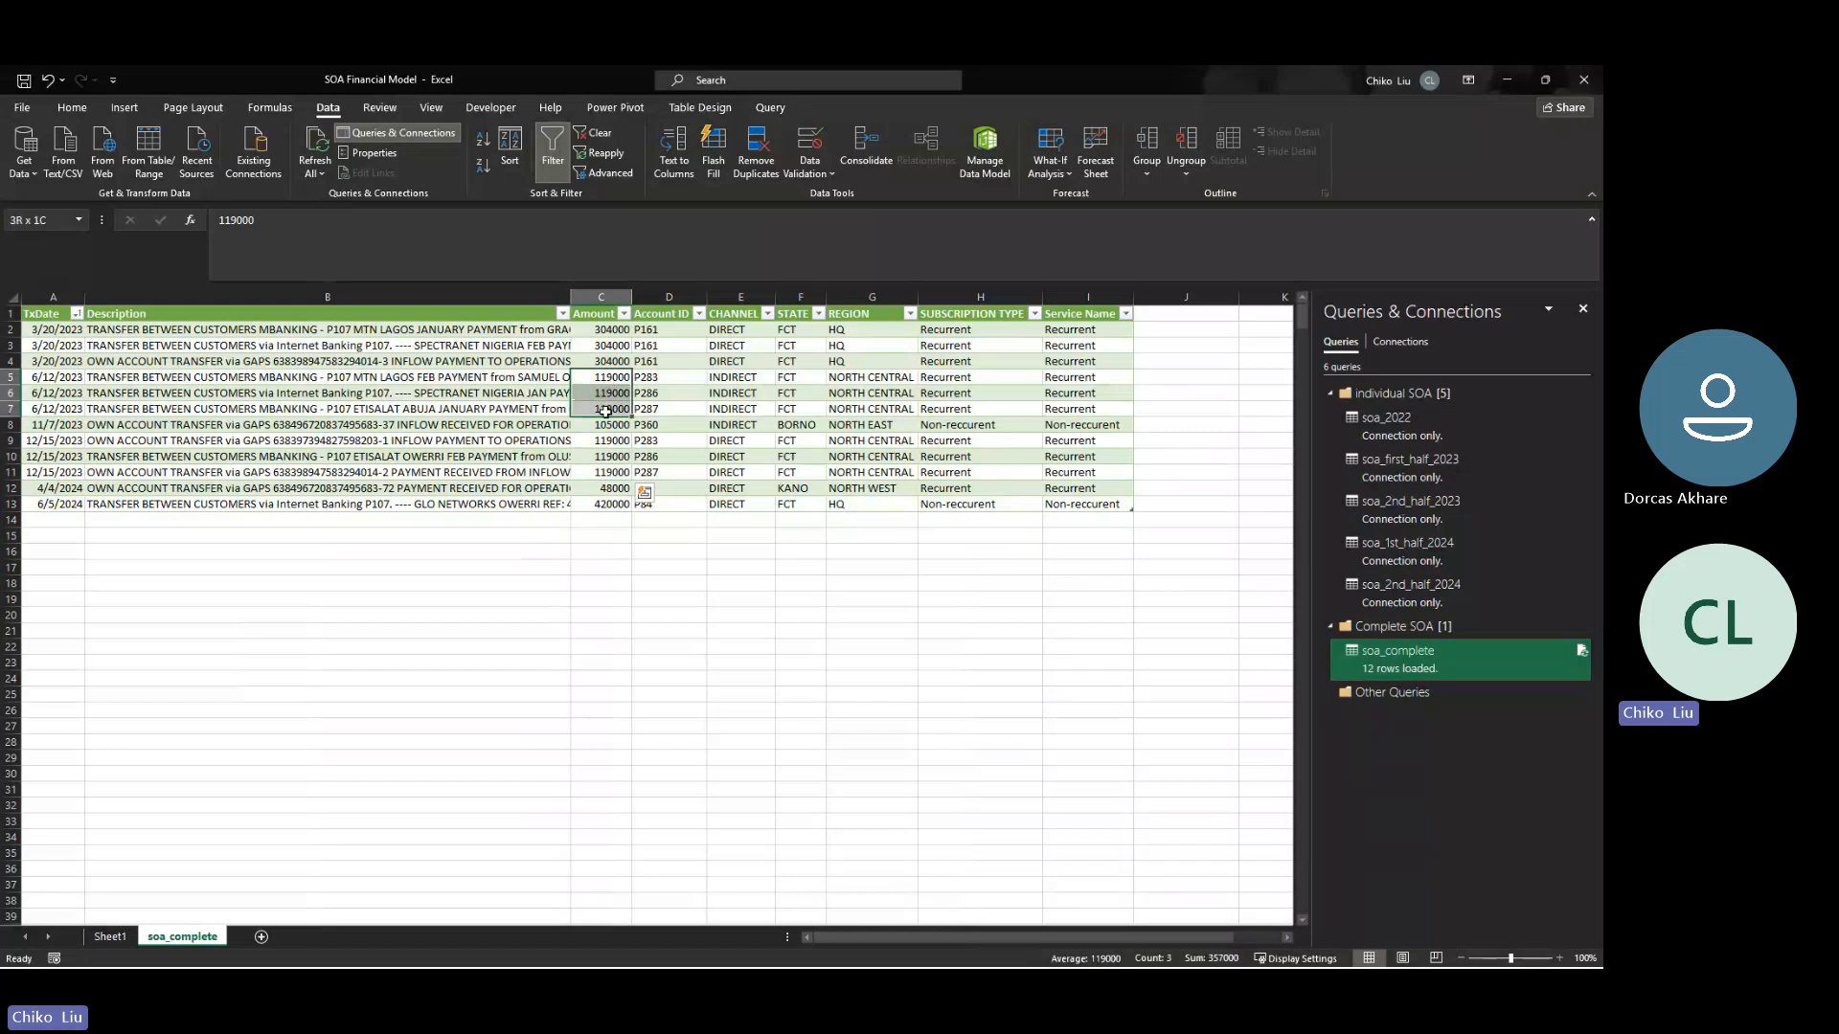
left_click(69, 380)
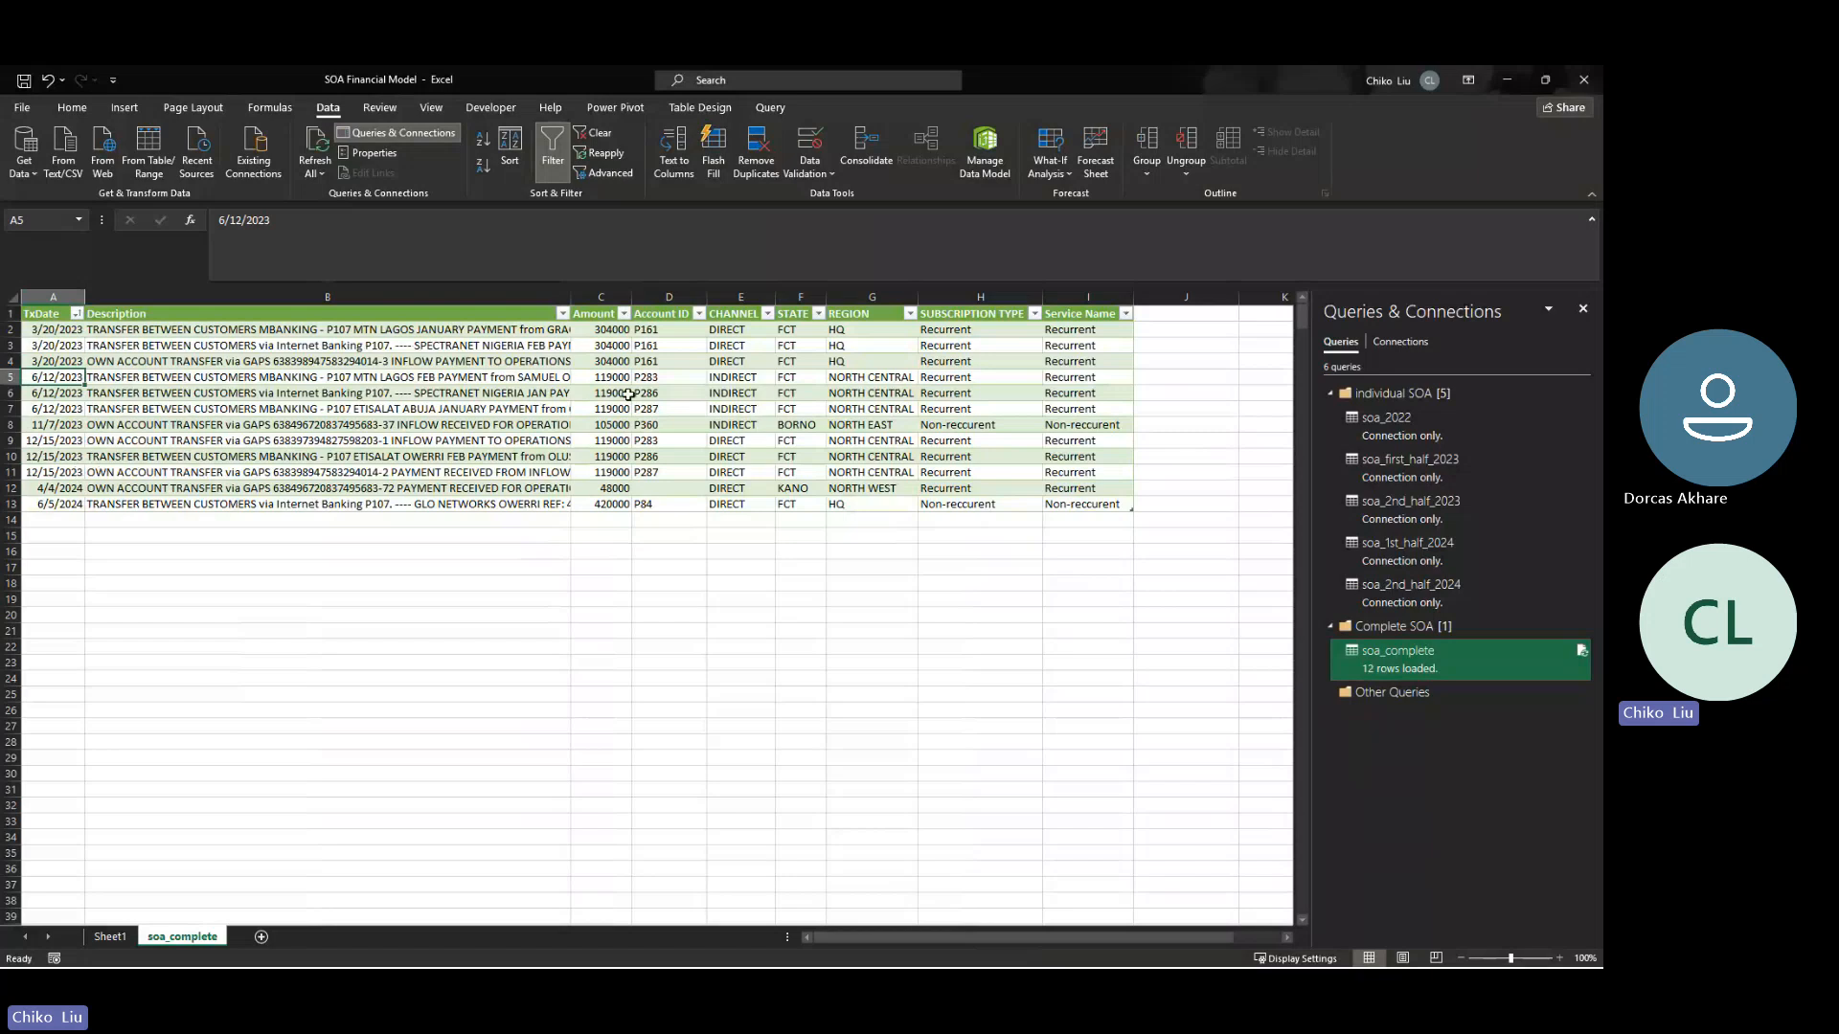
right_click(1366, 667)
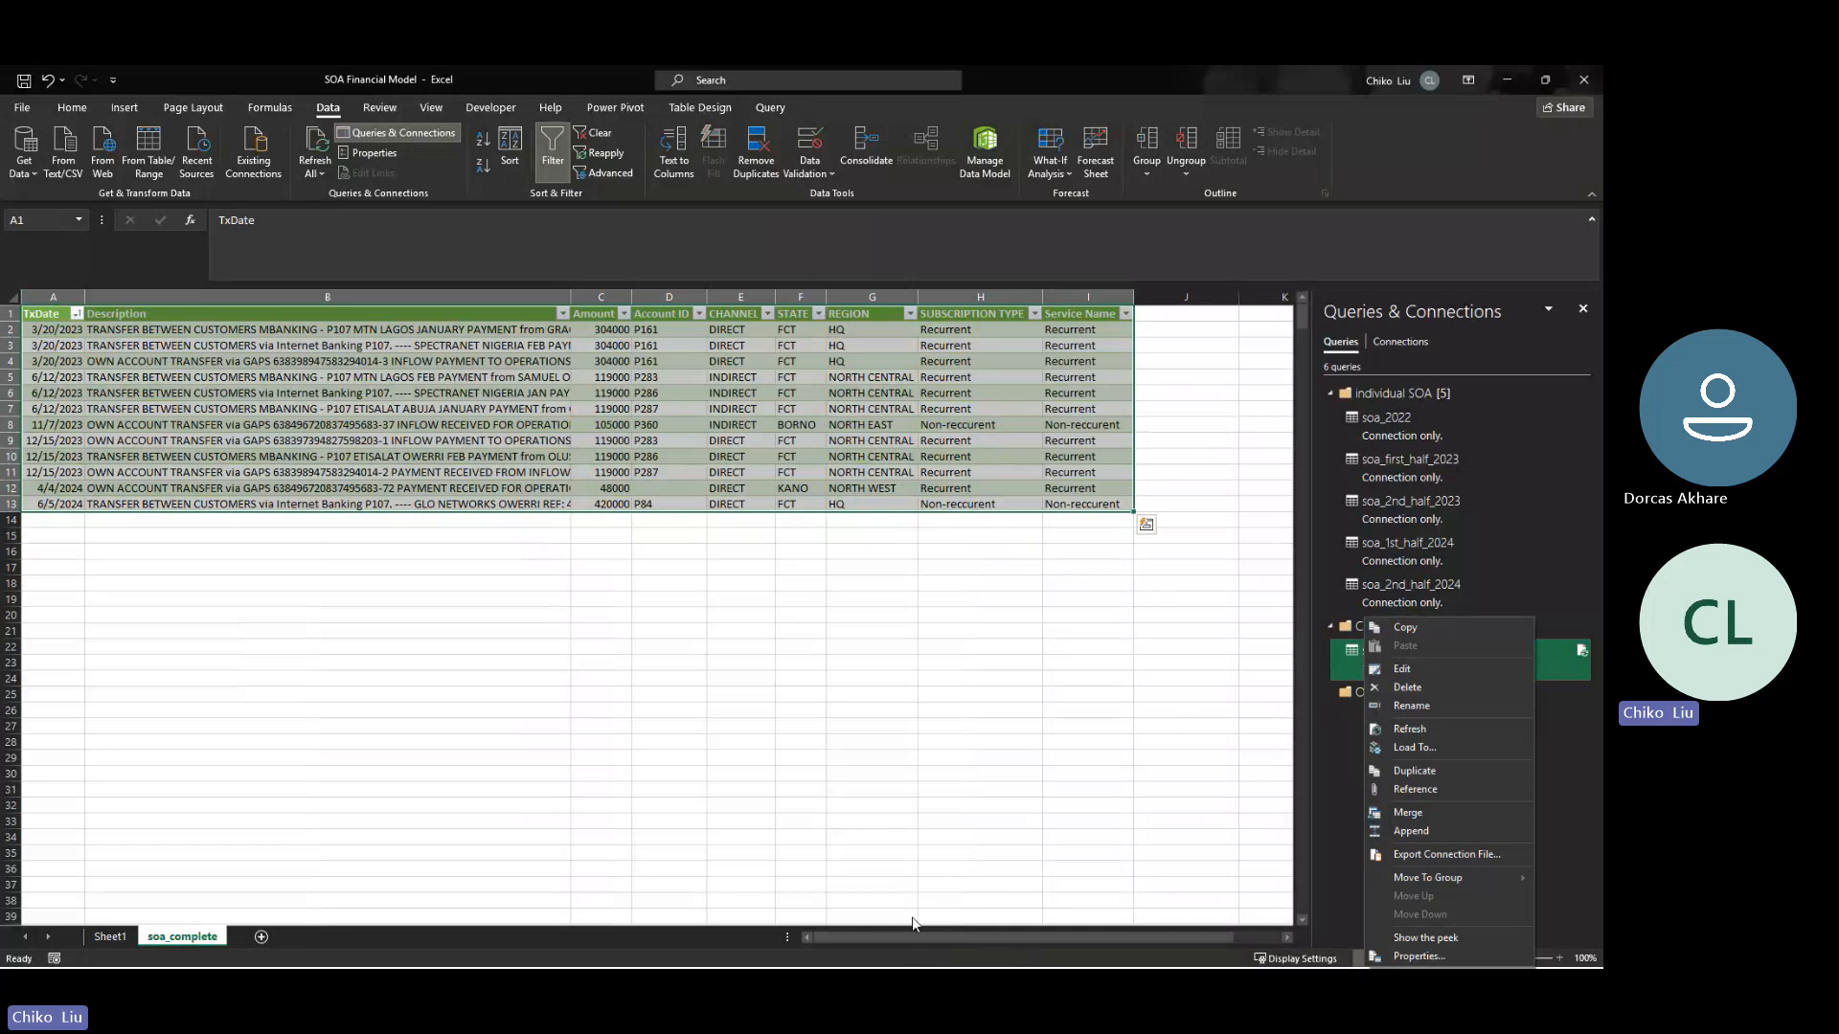
key("Escape")
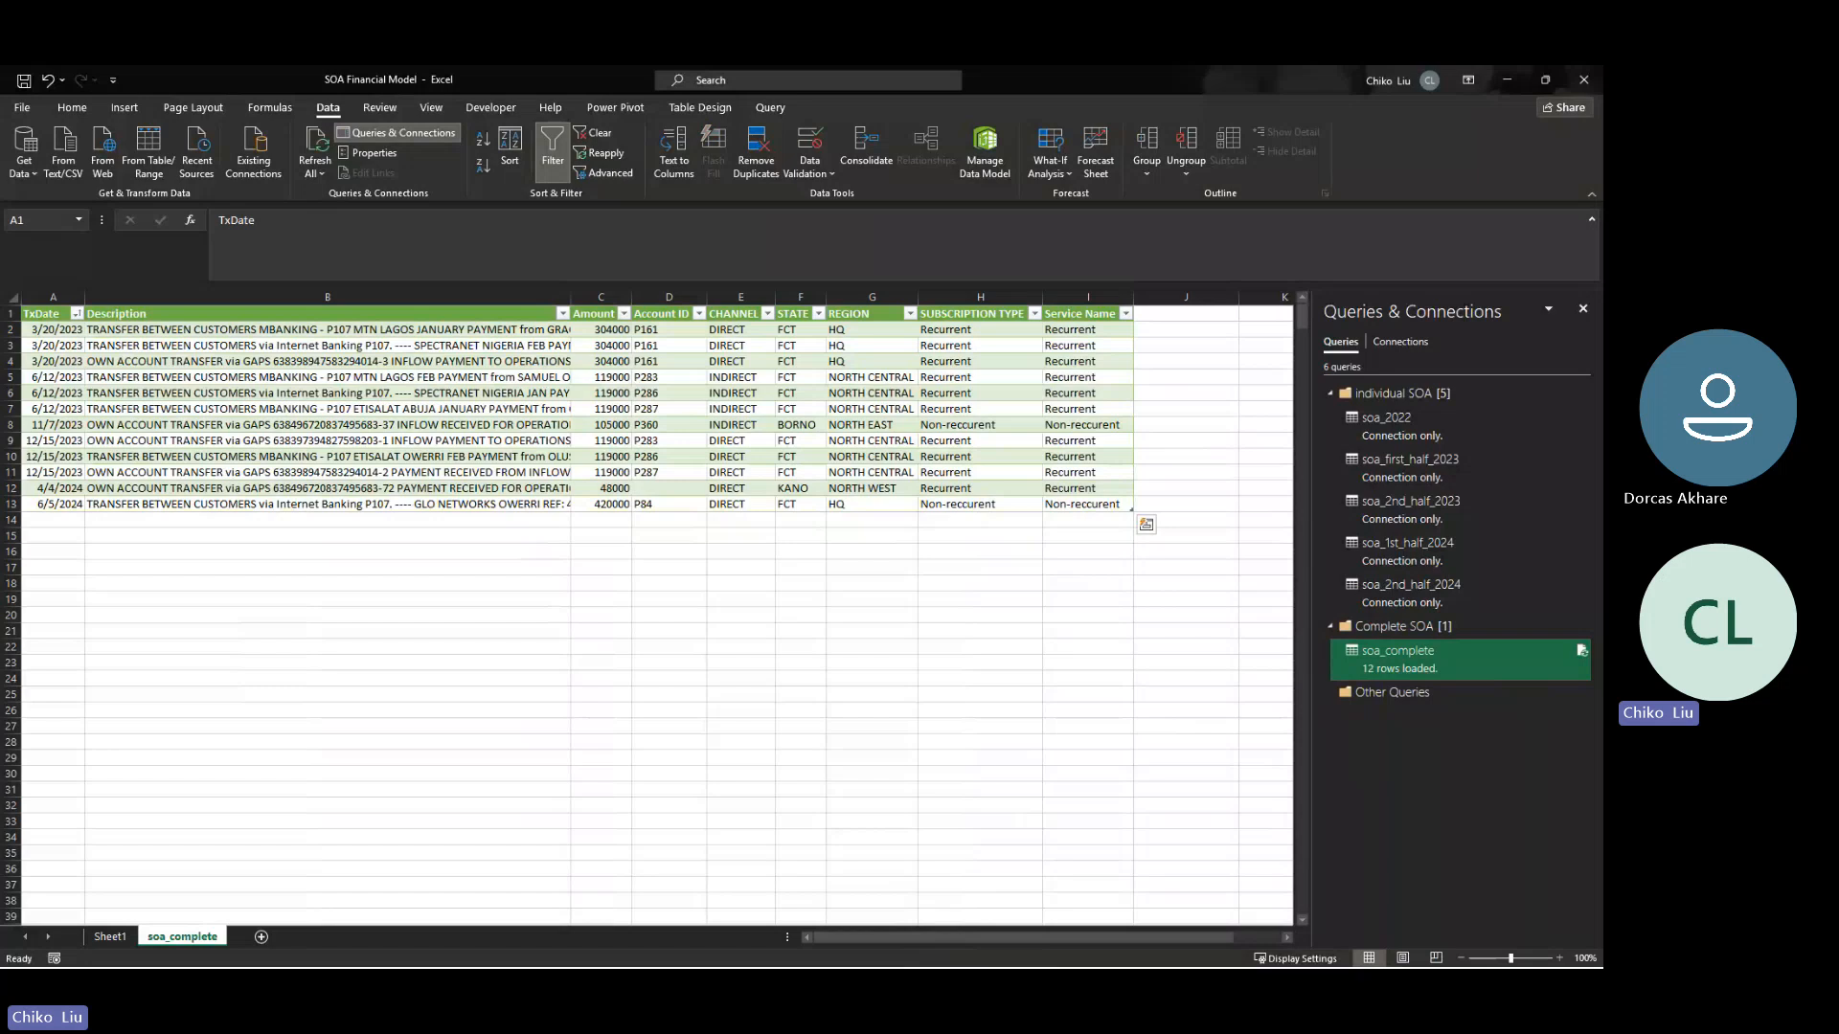
- Check the Capped 500 recurrent price for each pricing period on the indirect channel service plans sheet of the Services workbook
key("alt+Tab")
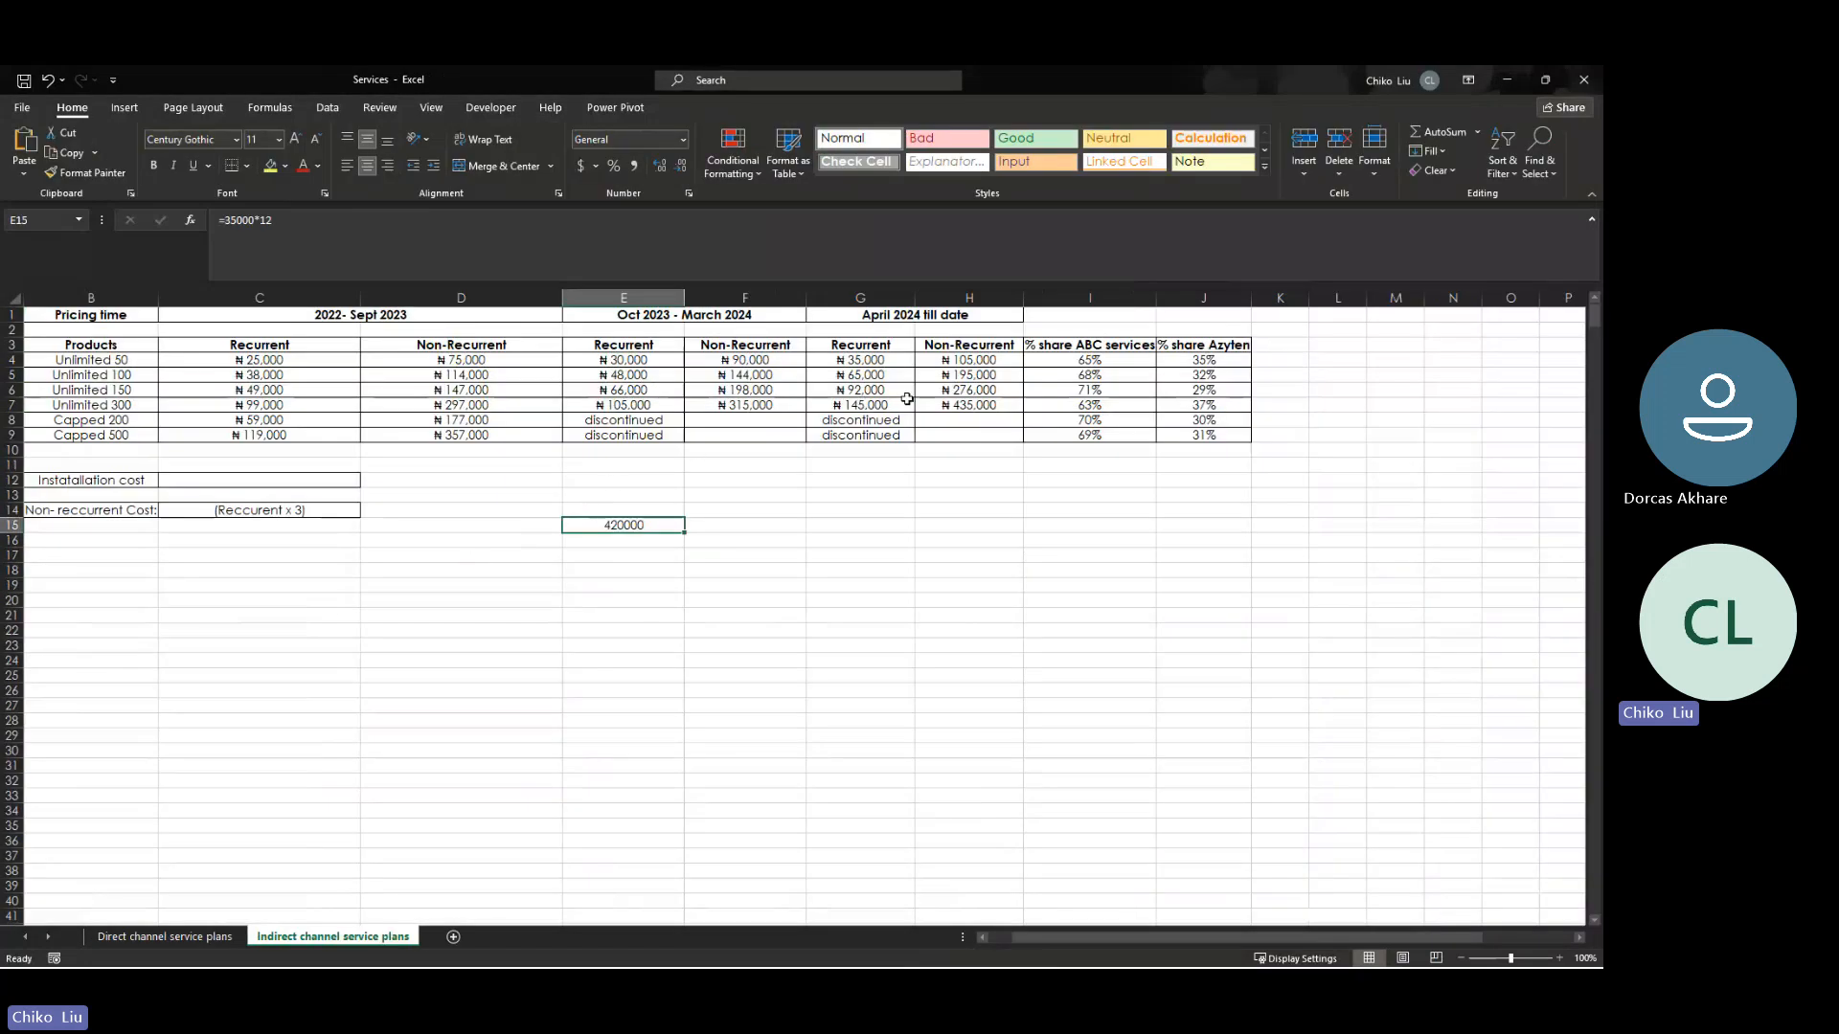
left_click(285, 435)
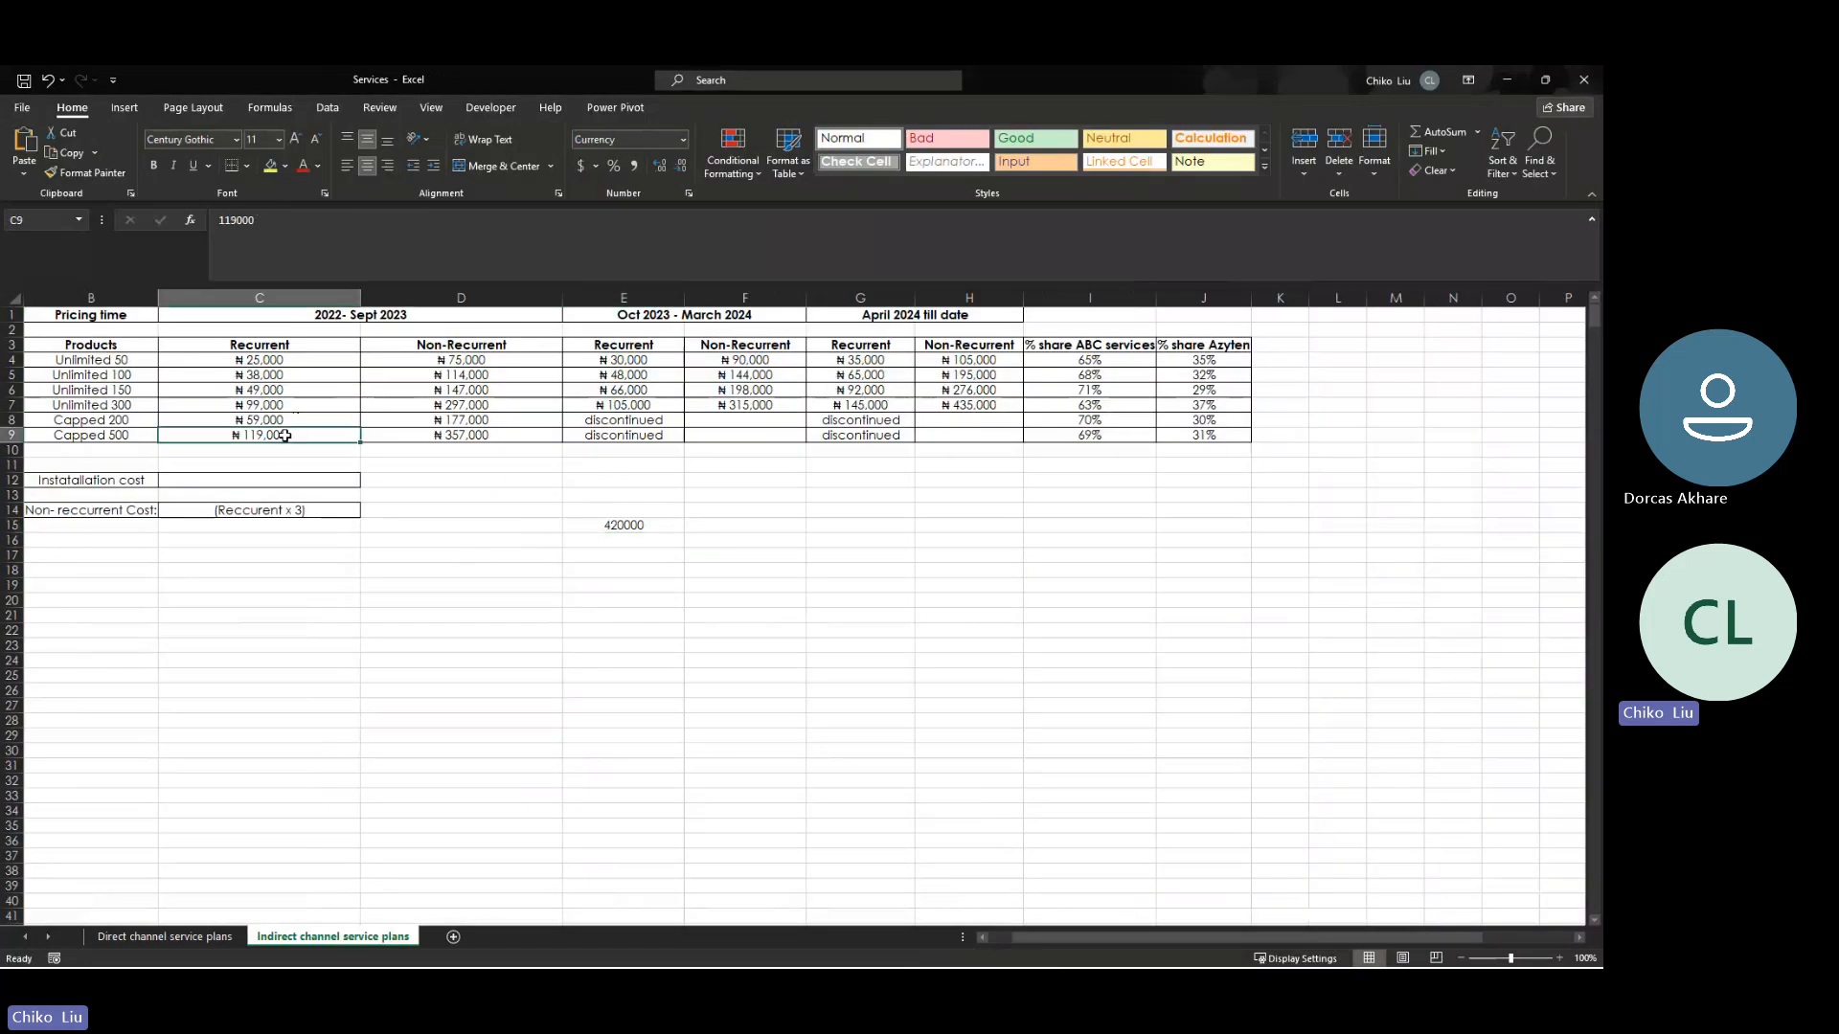
key("Left")
key("Left")
key("Right")
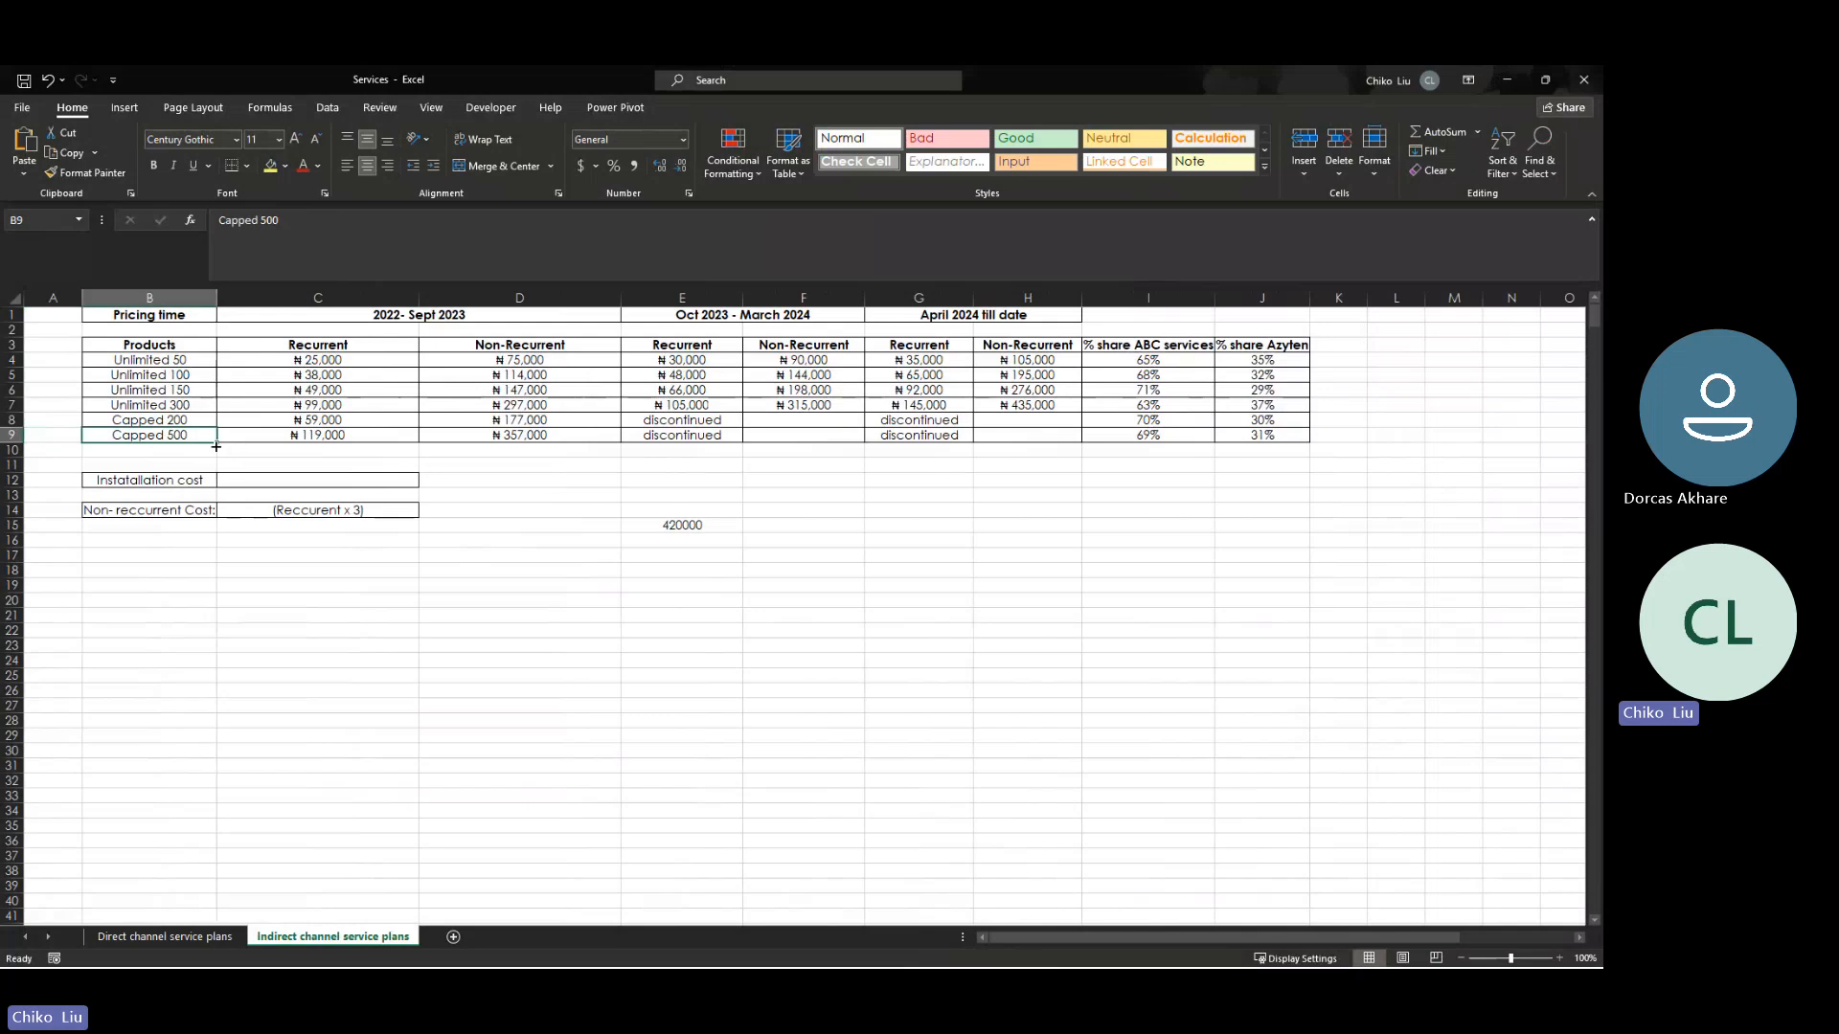
key("Right")
key("Right")
key("Right")
key("Right")
key("Left")
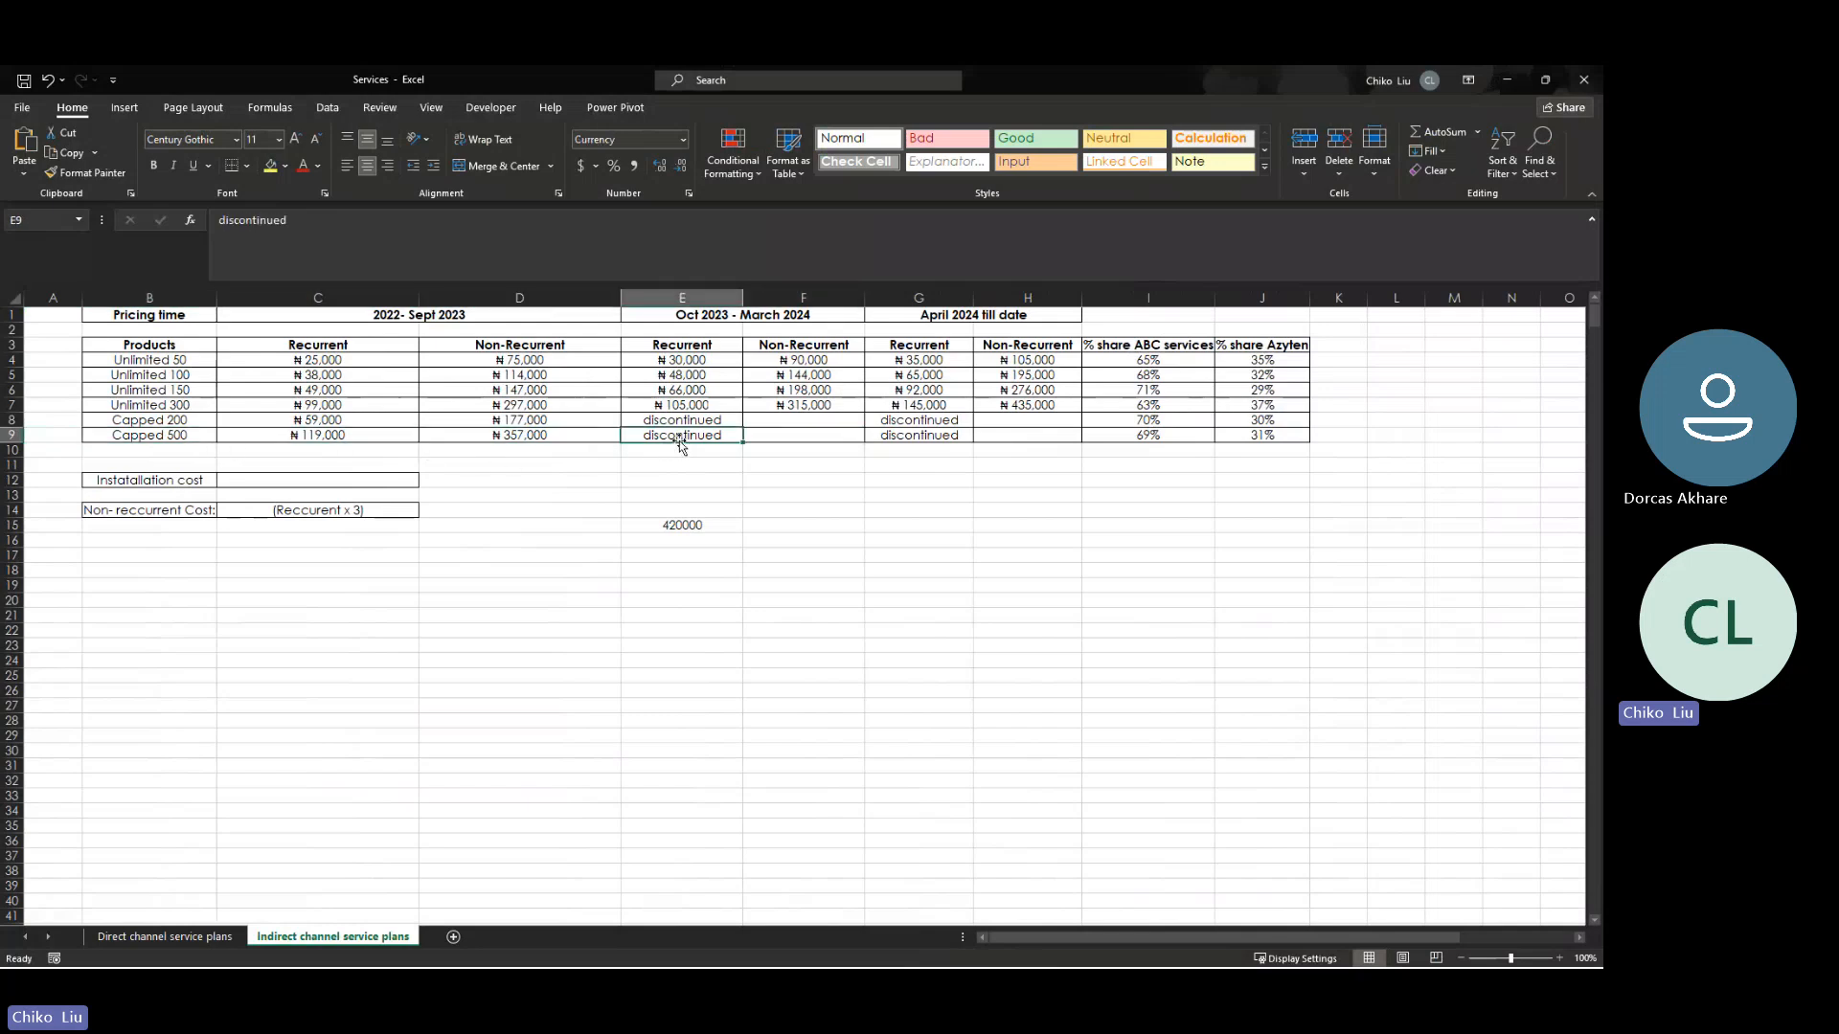
key("Left")
key("Left")
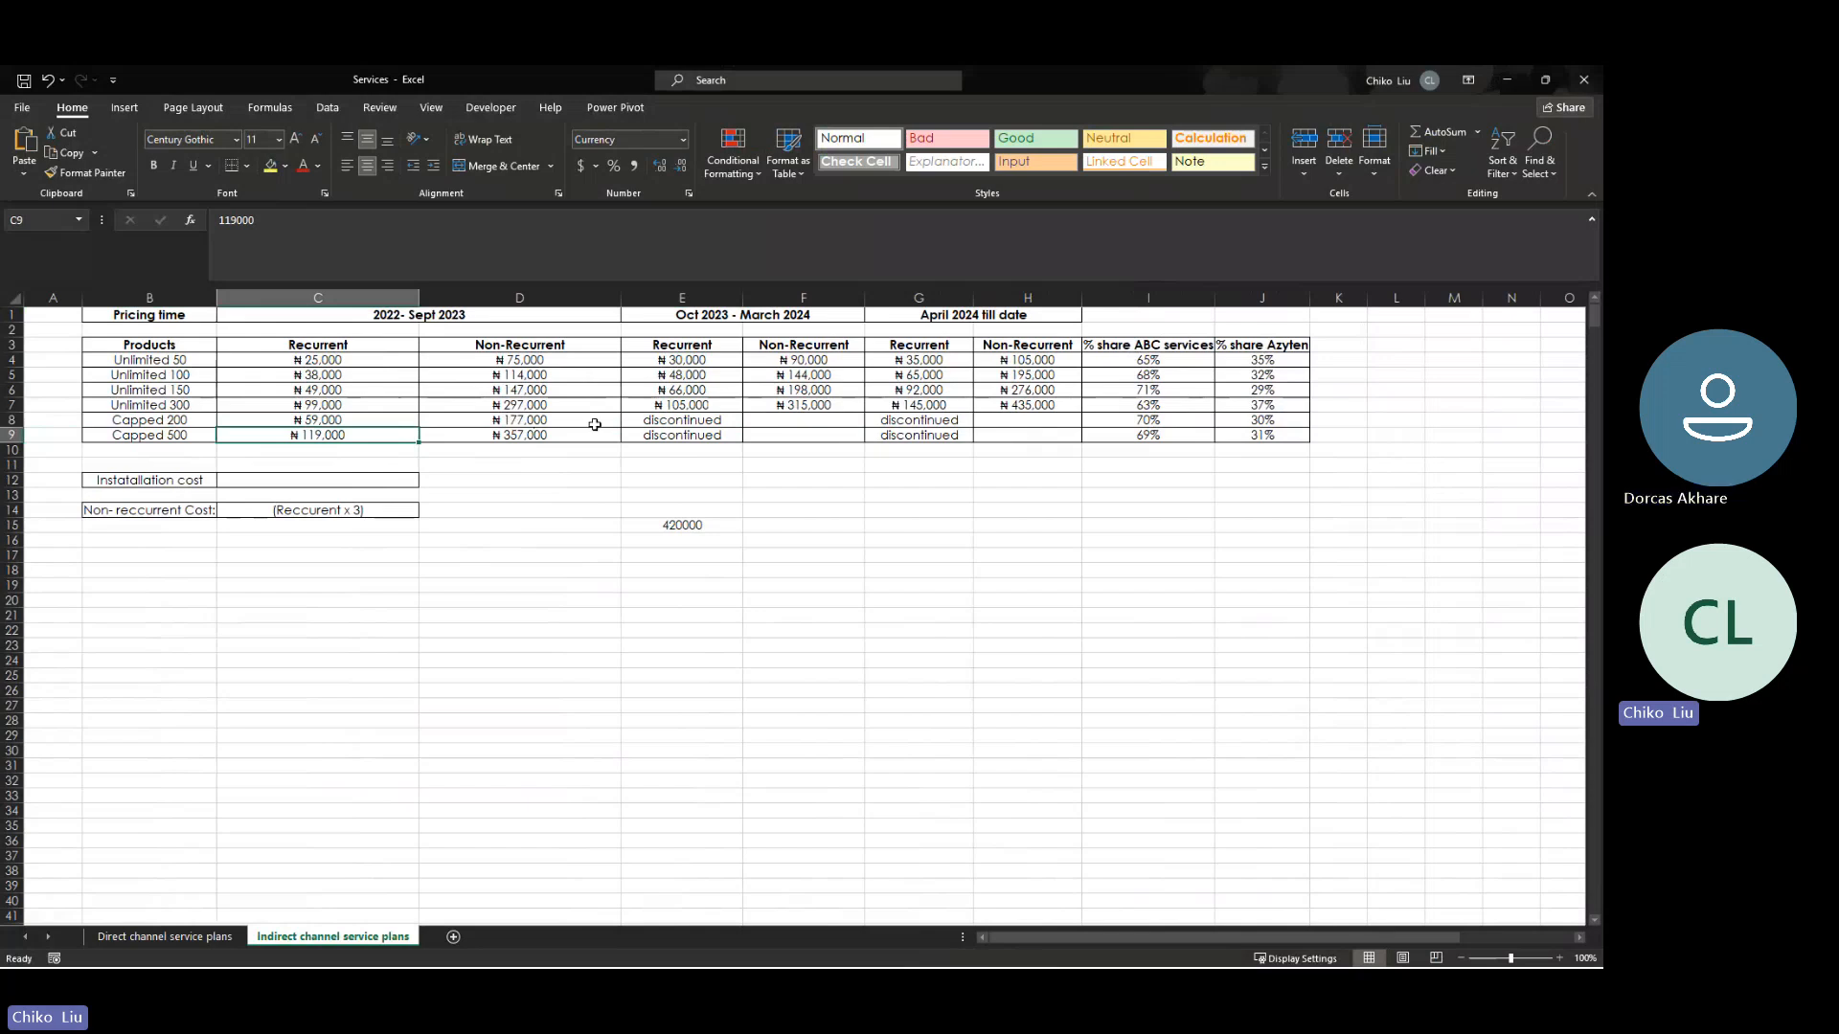
left_click(666, 423)
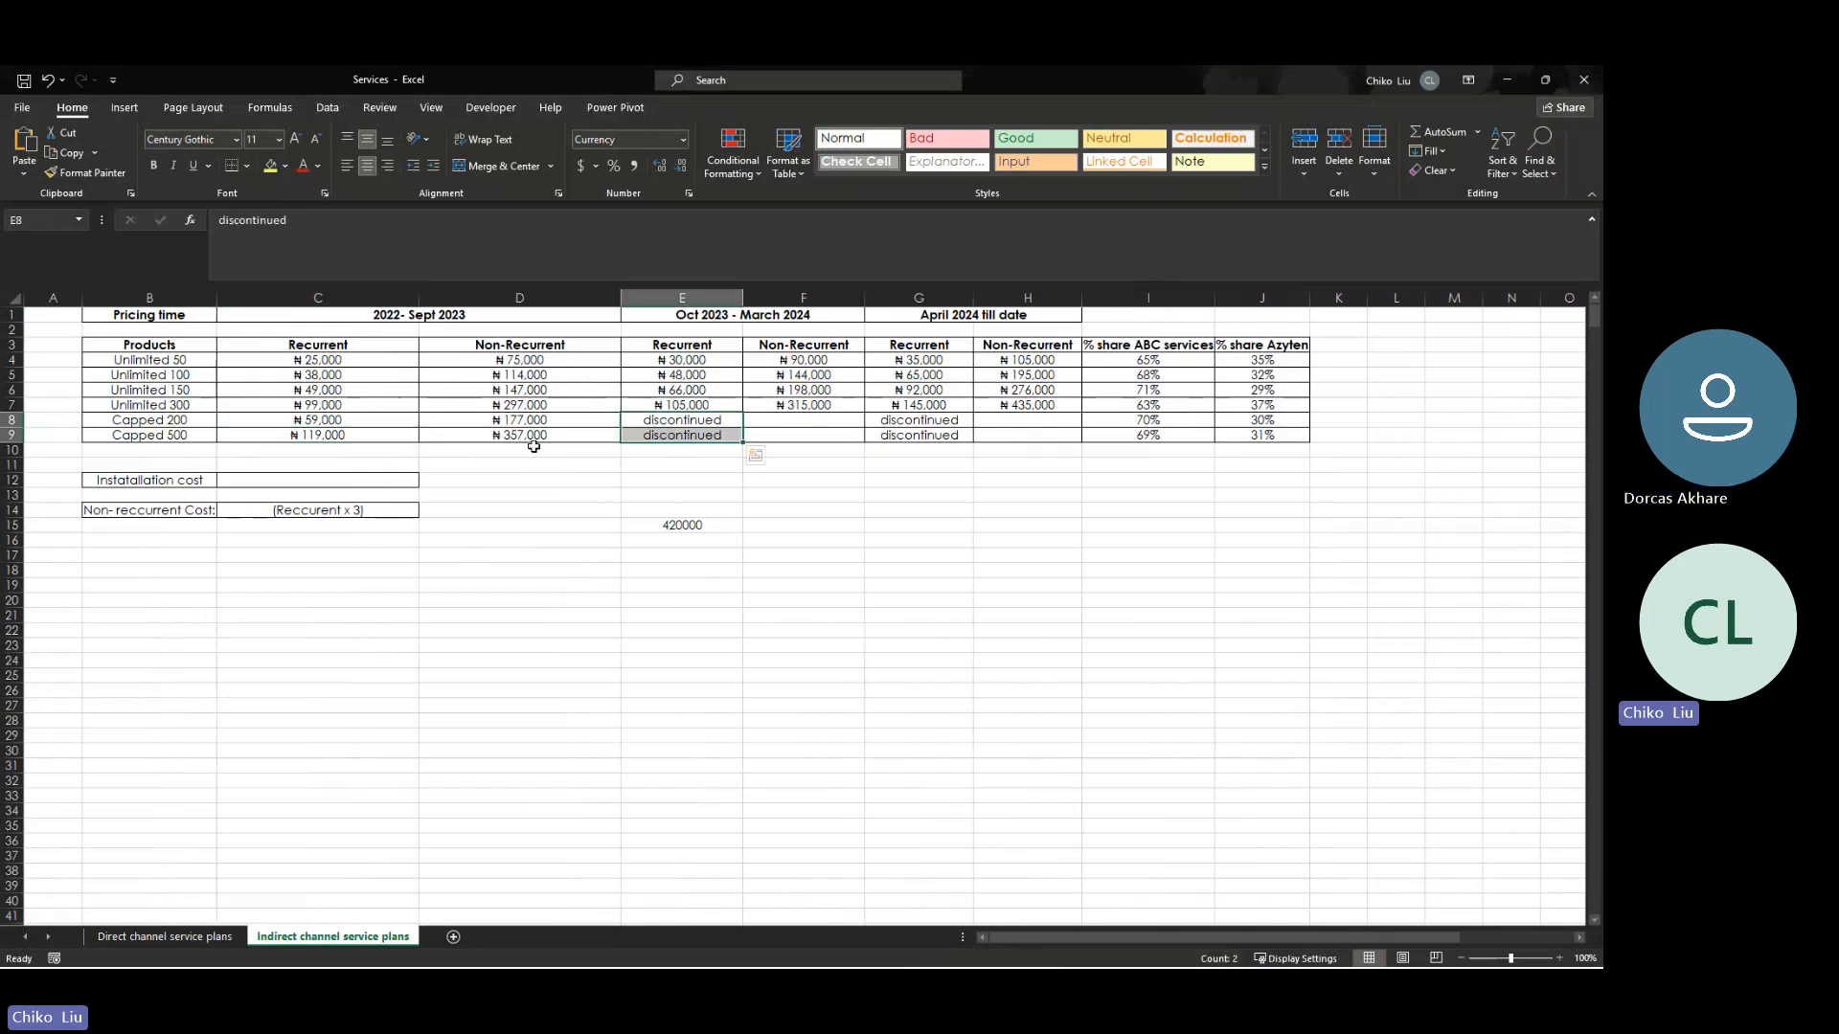
left_click(376, 436)
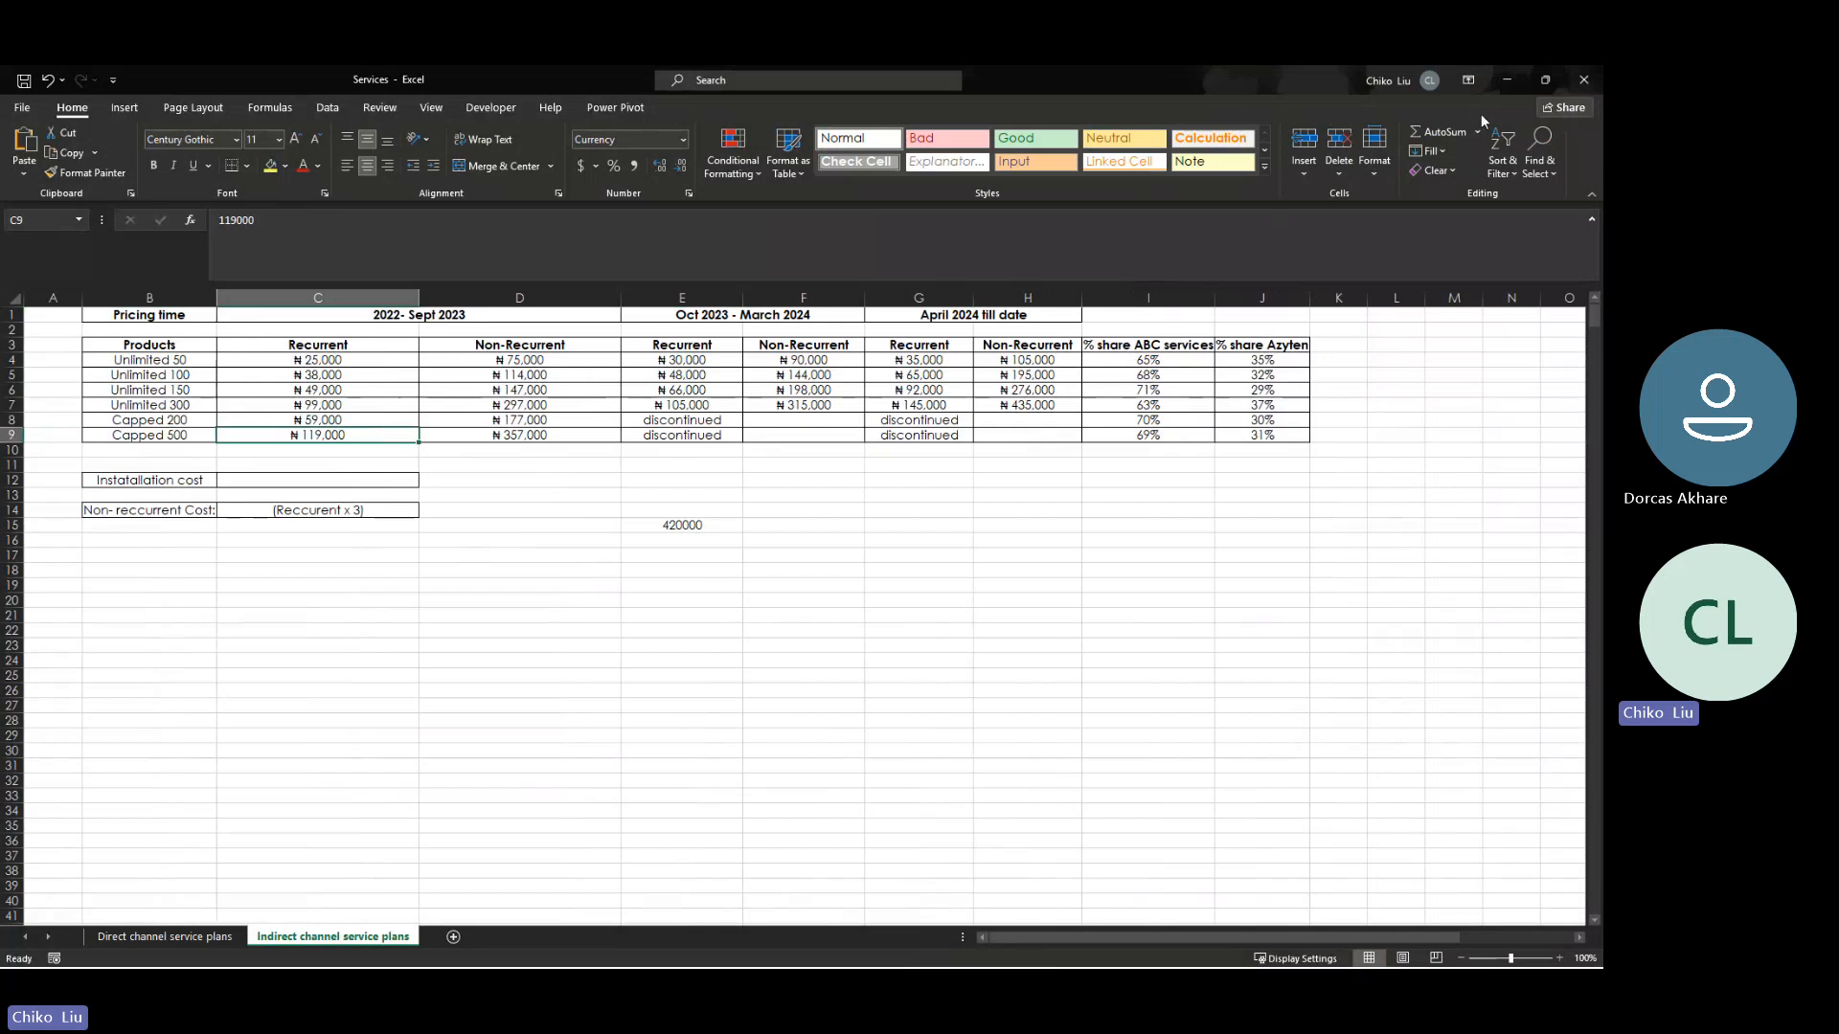
left_click(1501, 82)
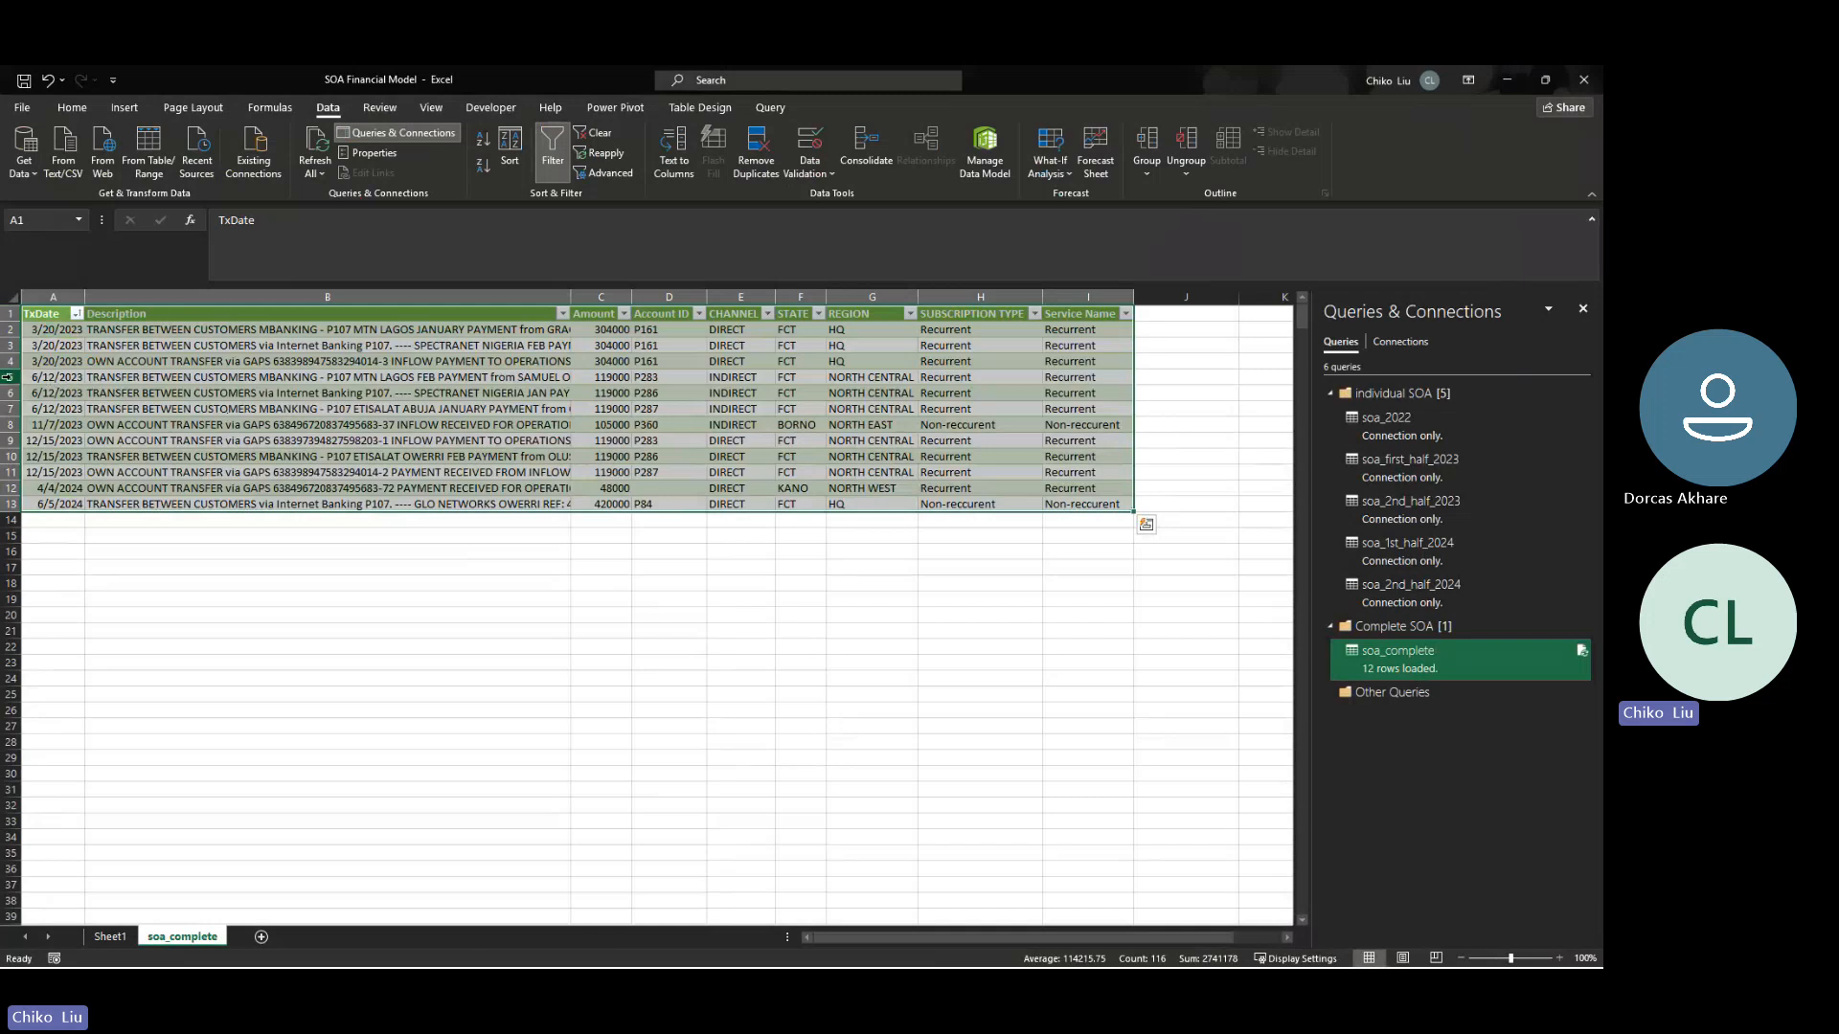
- Reopen the soa_complete query for editing and bring up the Recurrent "Capped 500 MRC" clause in the Added Service Name Col formula
right_click(1374, 670)
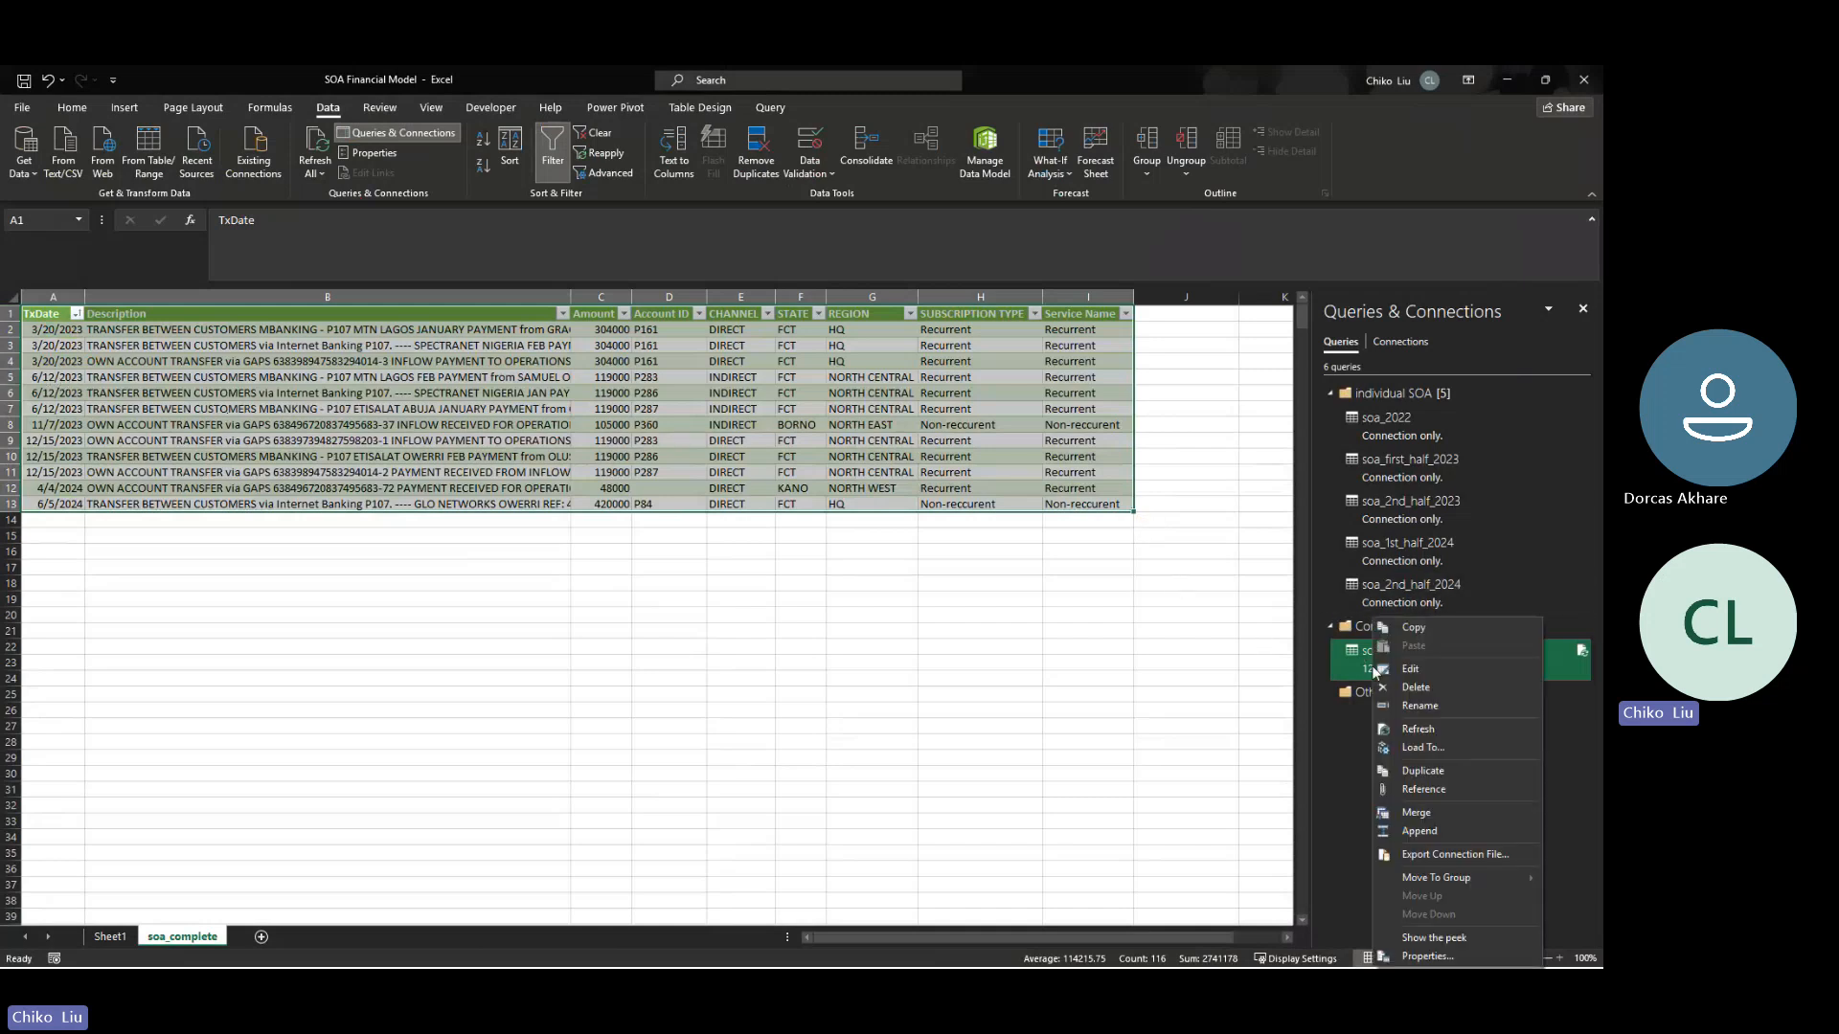
left_click(1394, 669)
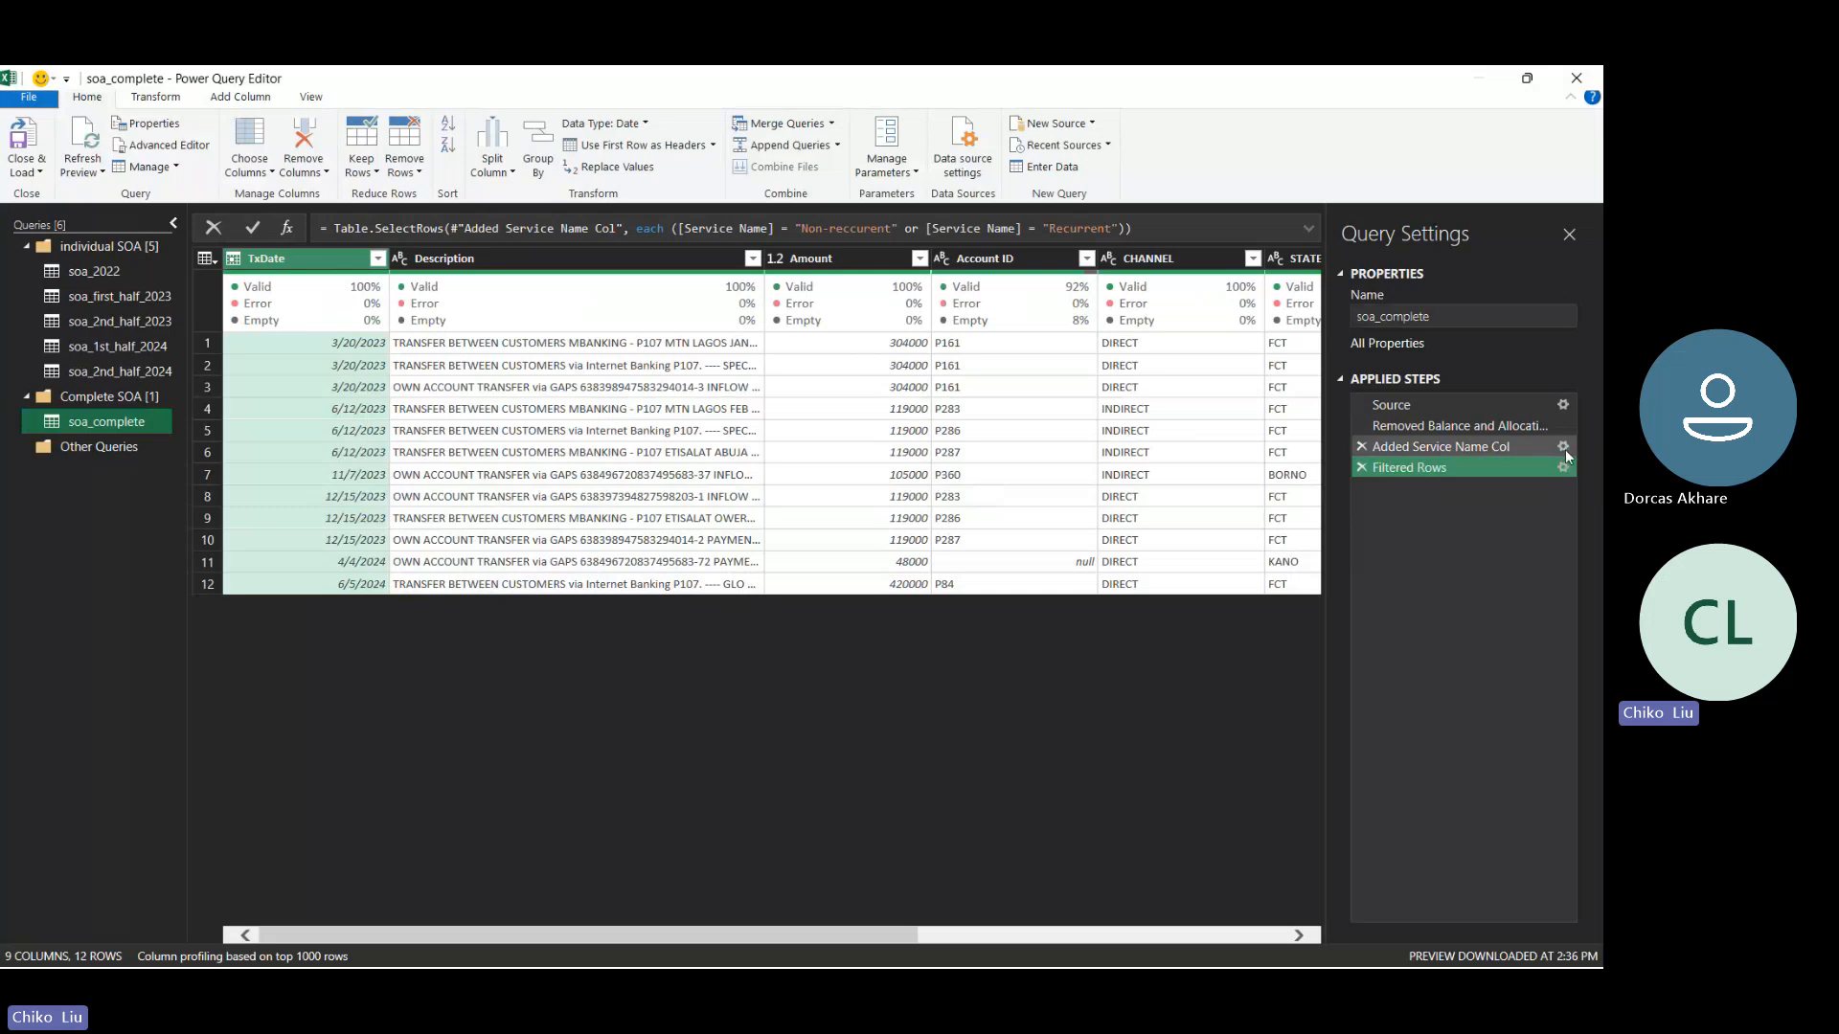
left_click(1541, 446)
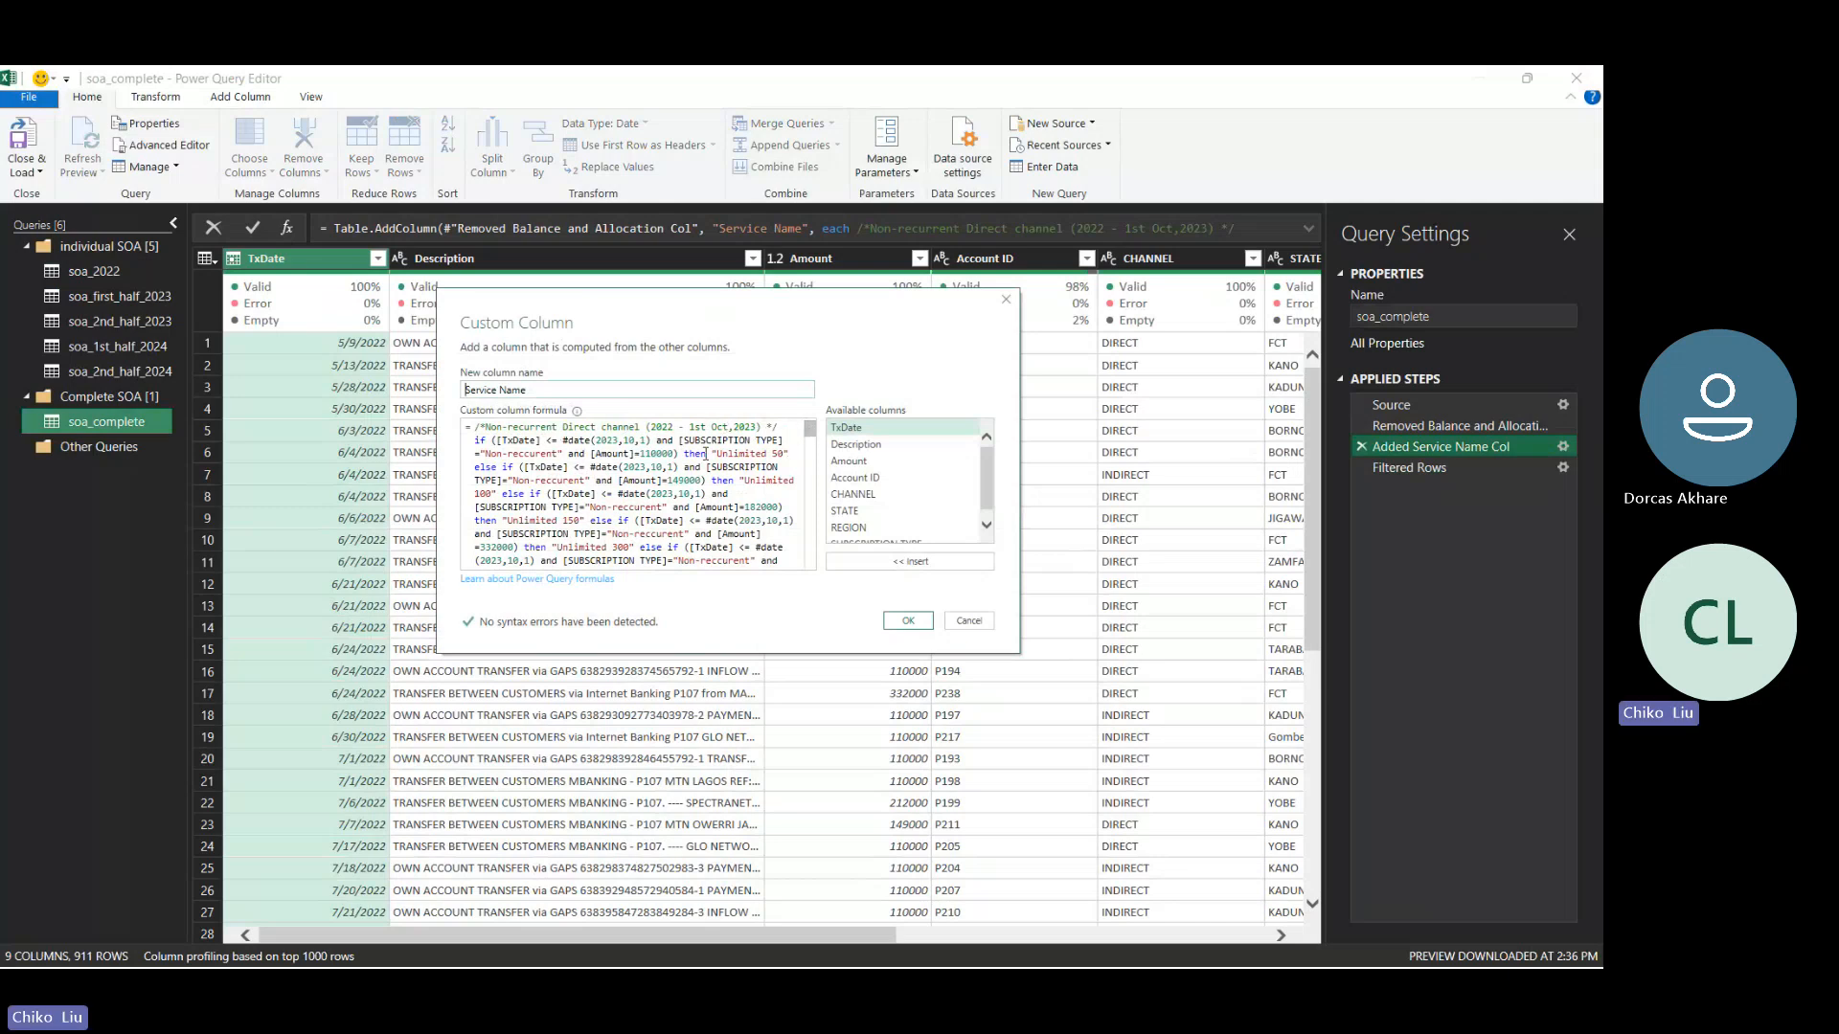
left_click_drag(812, 436, 810, 476)
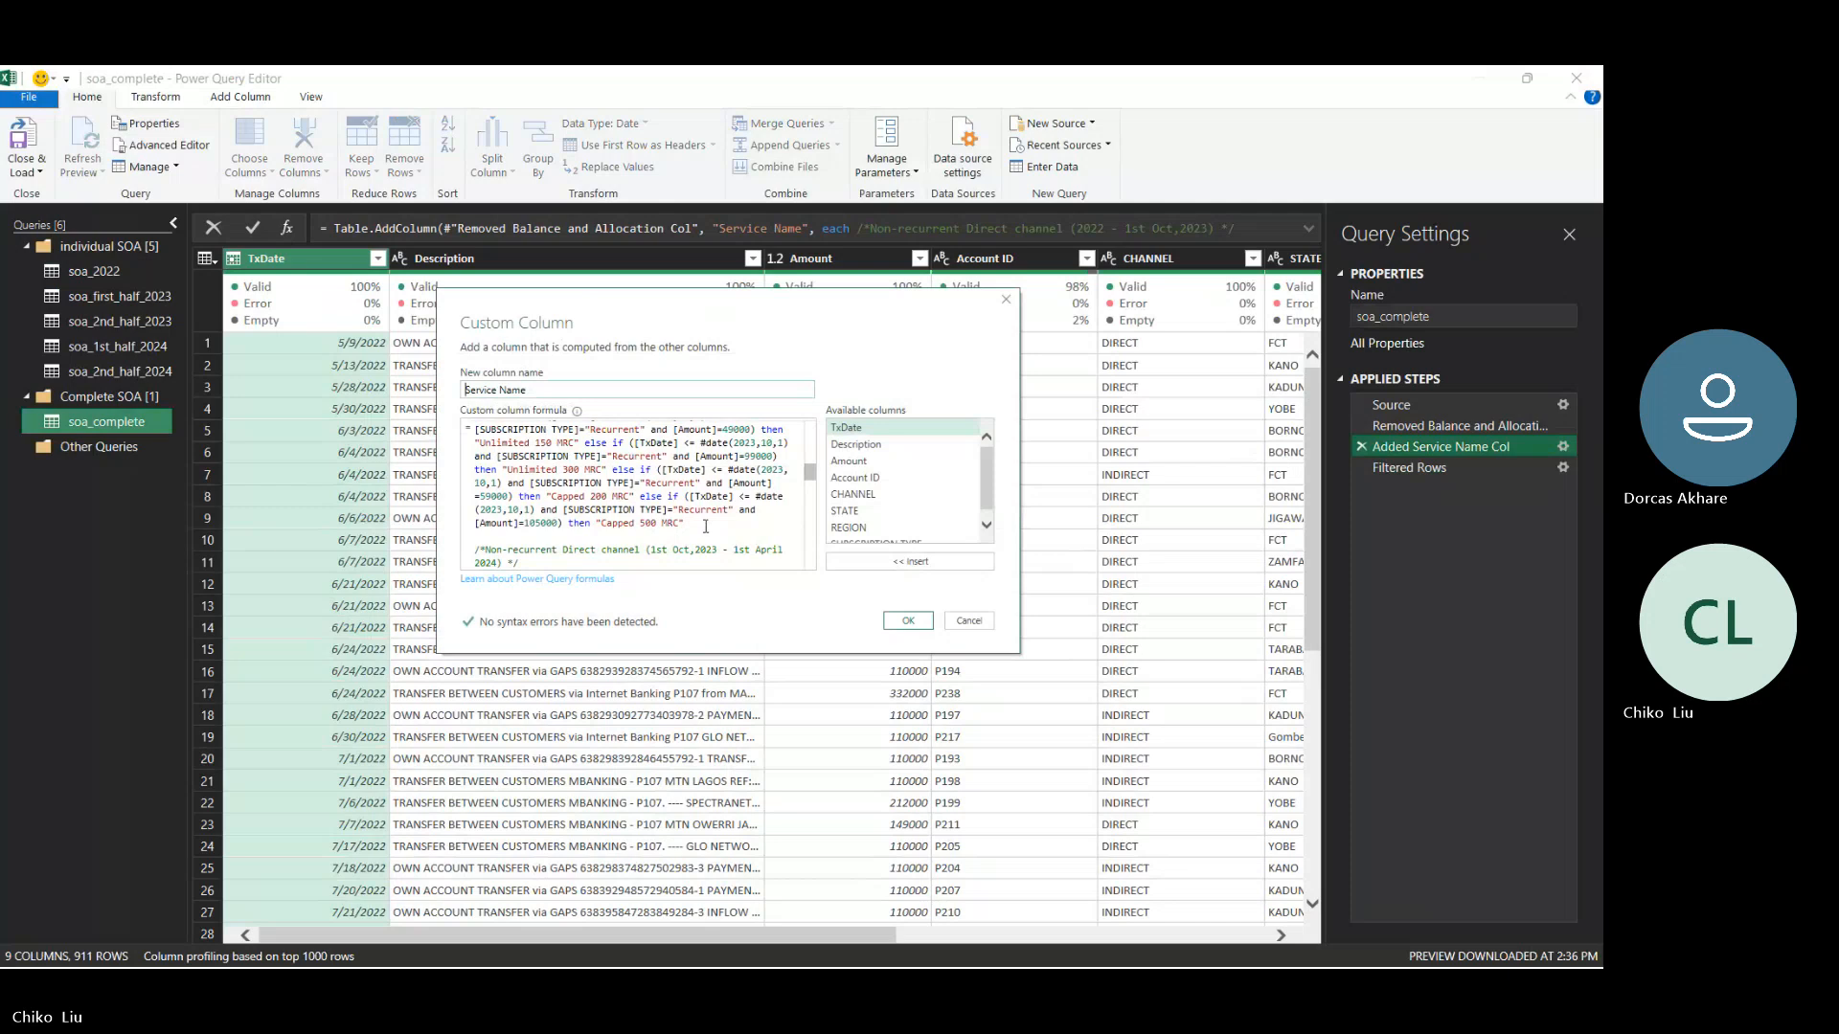
- Duplicate the Recurrent "Capped 500 MRC" else-if clause dated #date(2023,10,1) below itself, separated by a blank line
left_click_drag(706, 525, 641, 497)
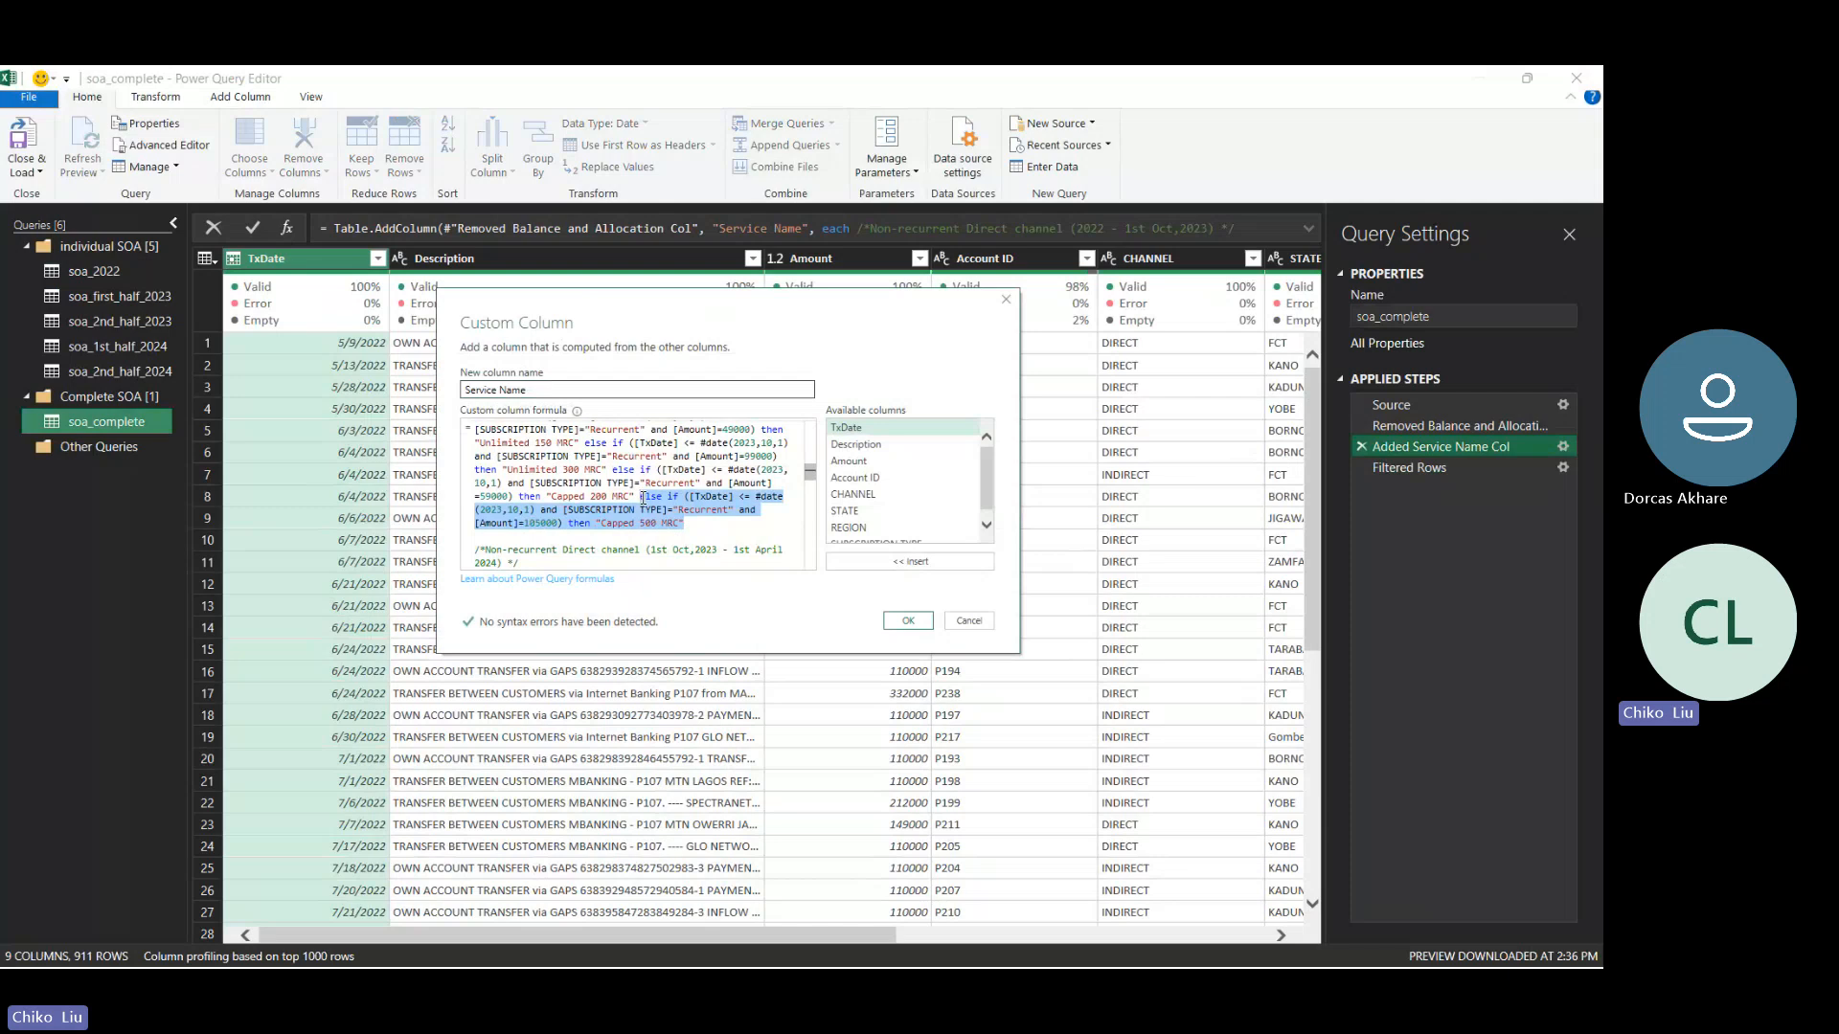
left_click(641, 497)
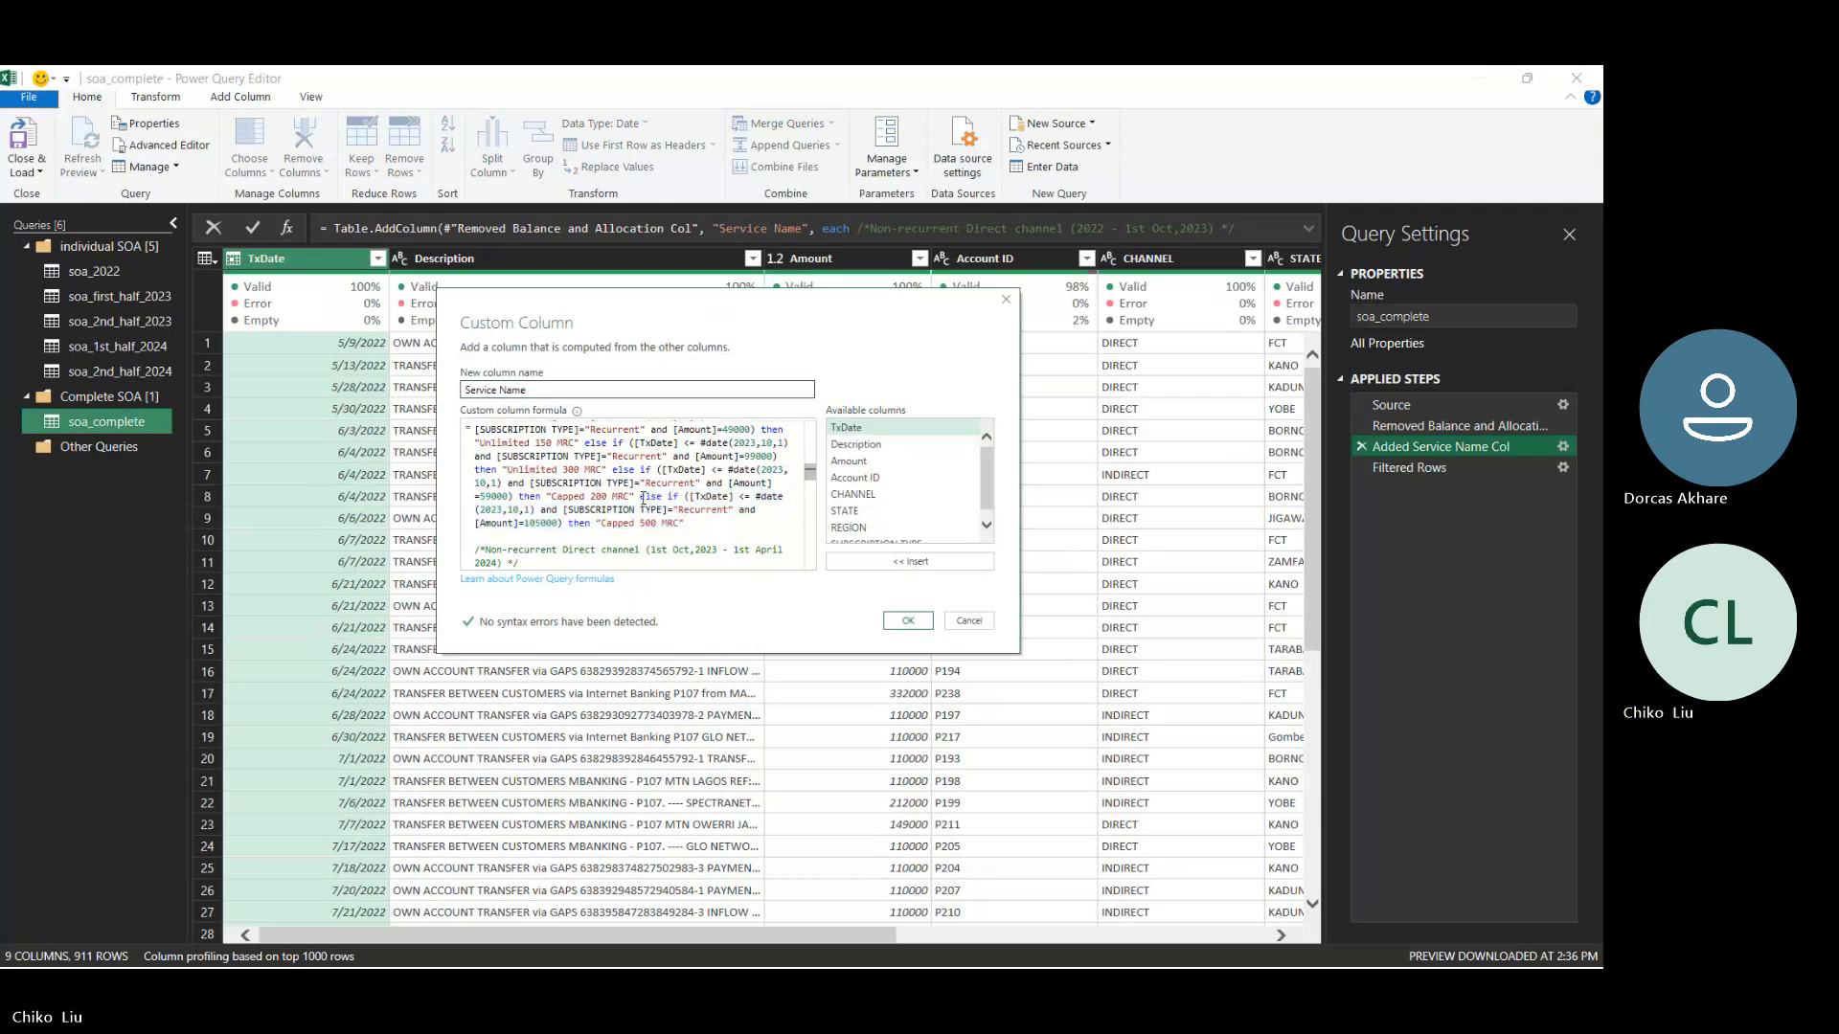
key("Return")
key("Return")
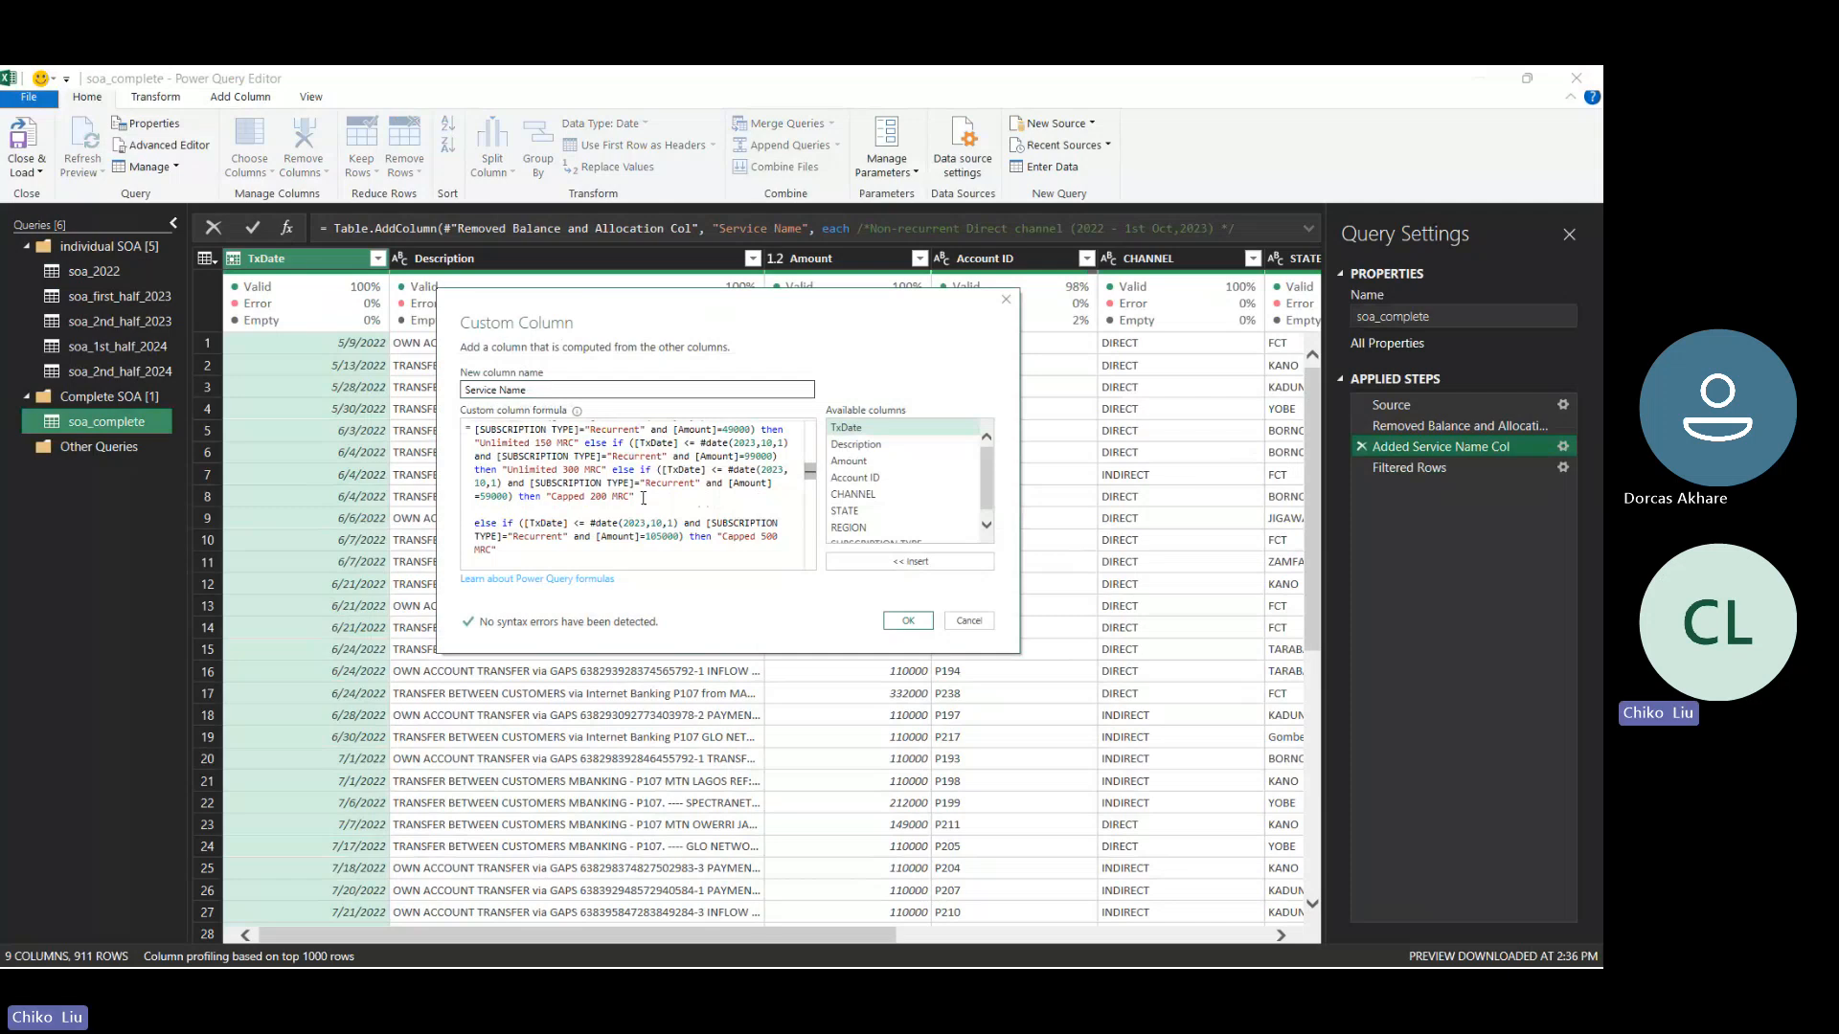
key("BackSpace")
key("BackSpace")
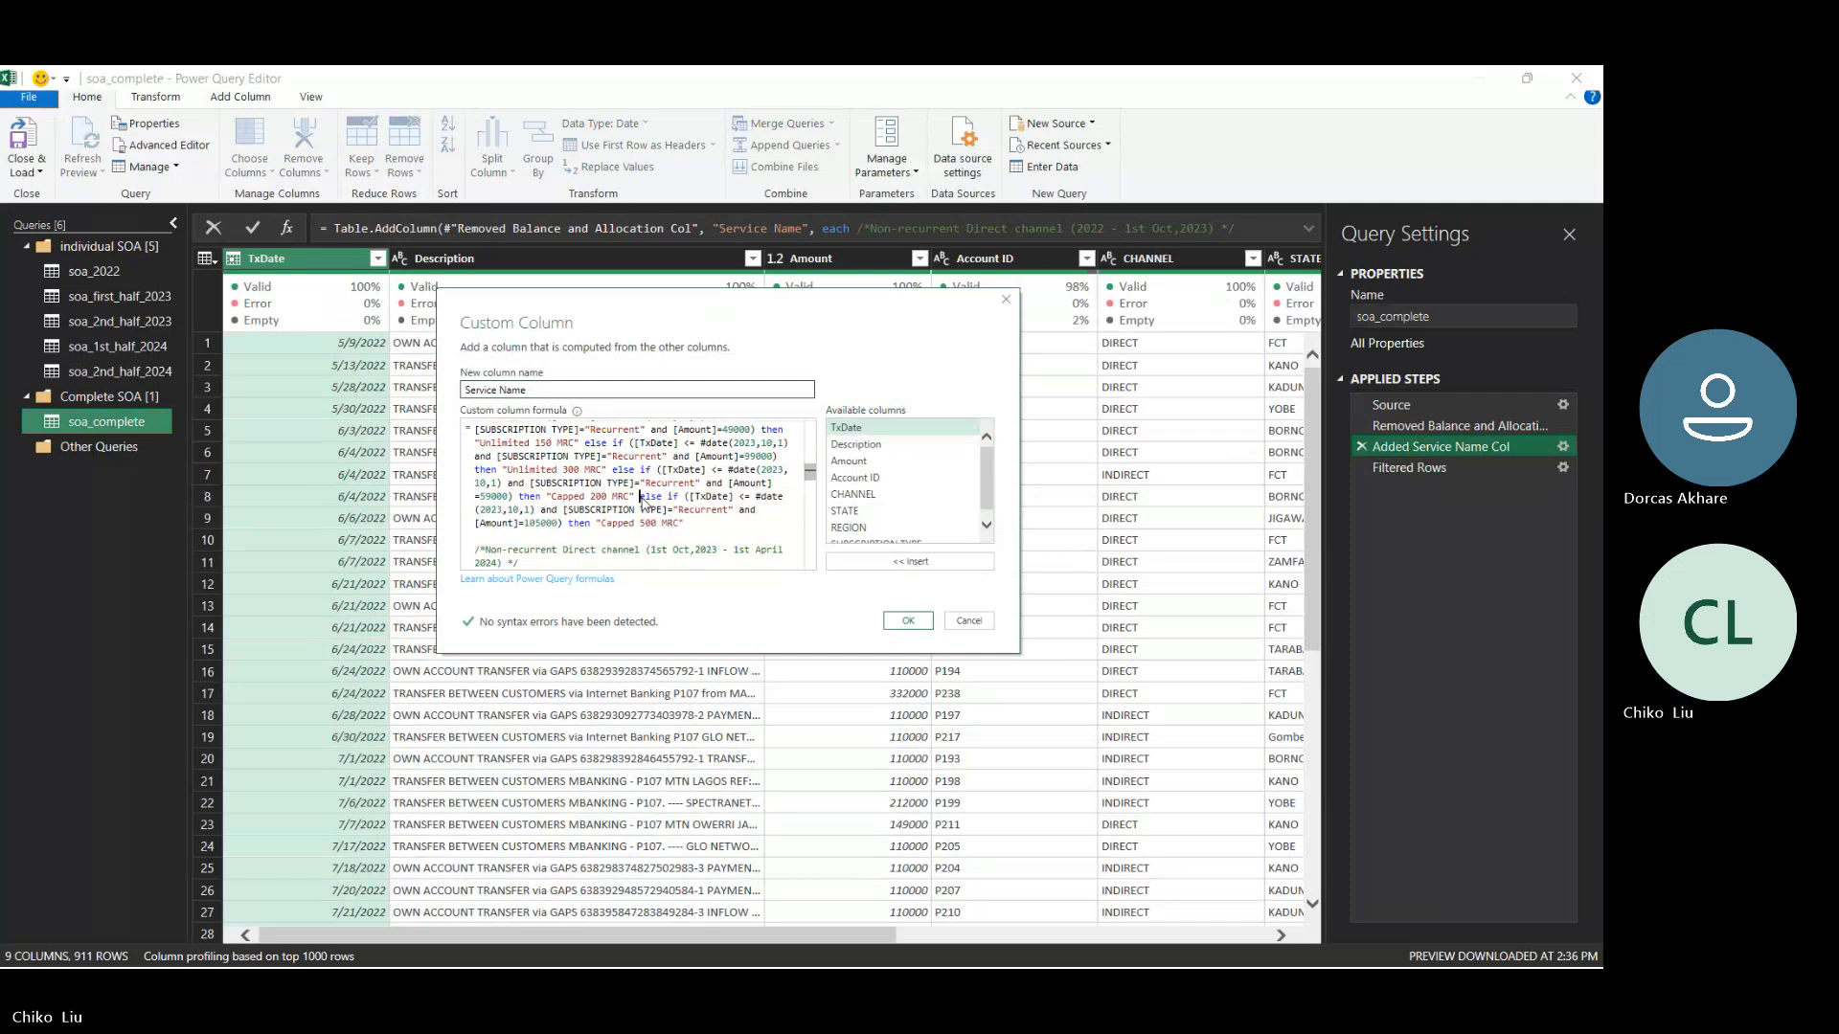
key("Down")
key("Down")
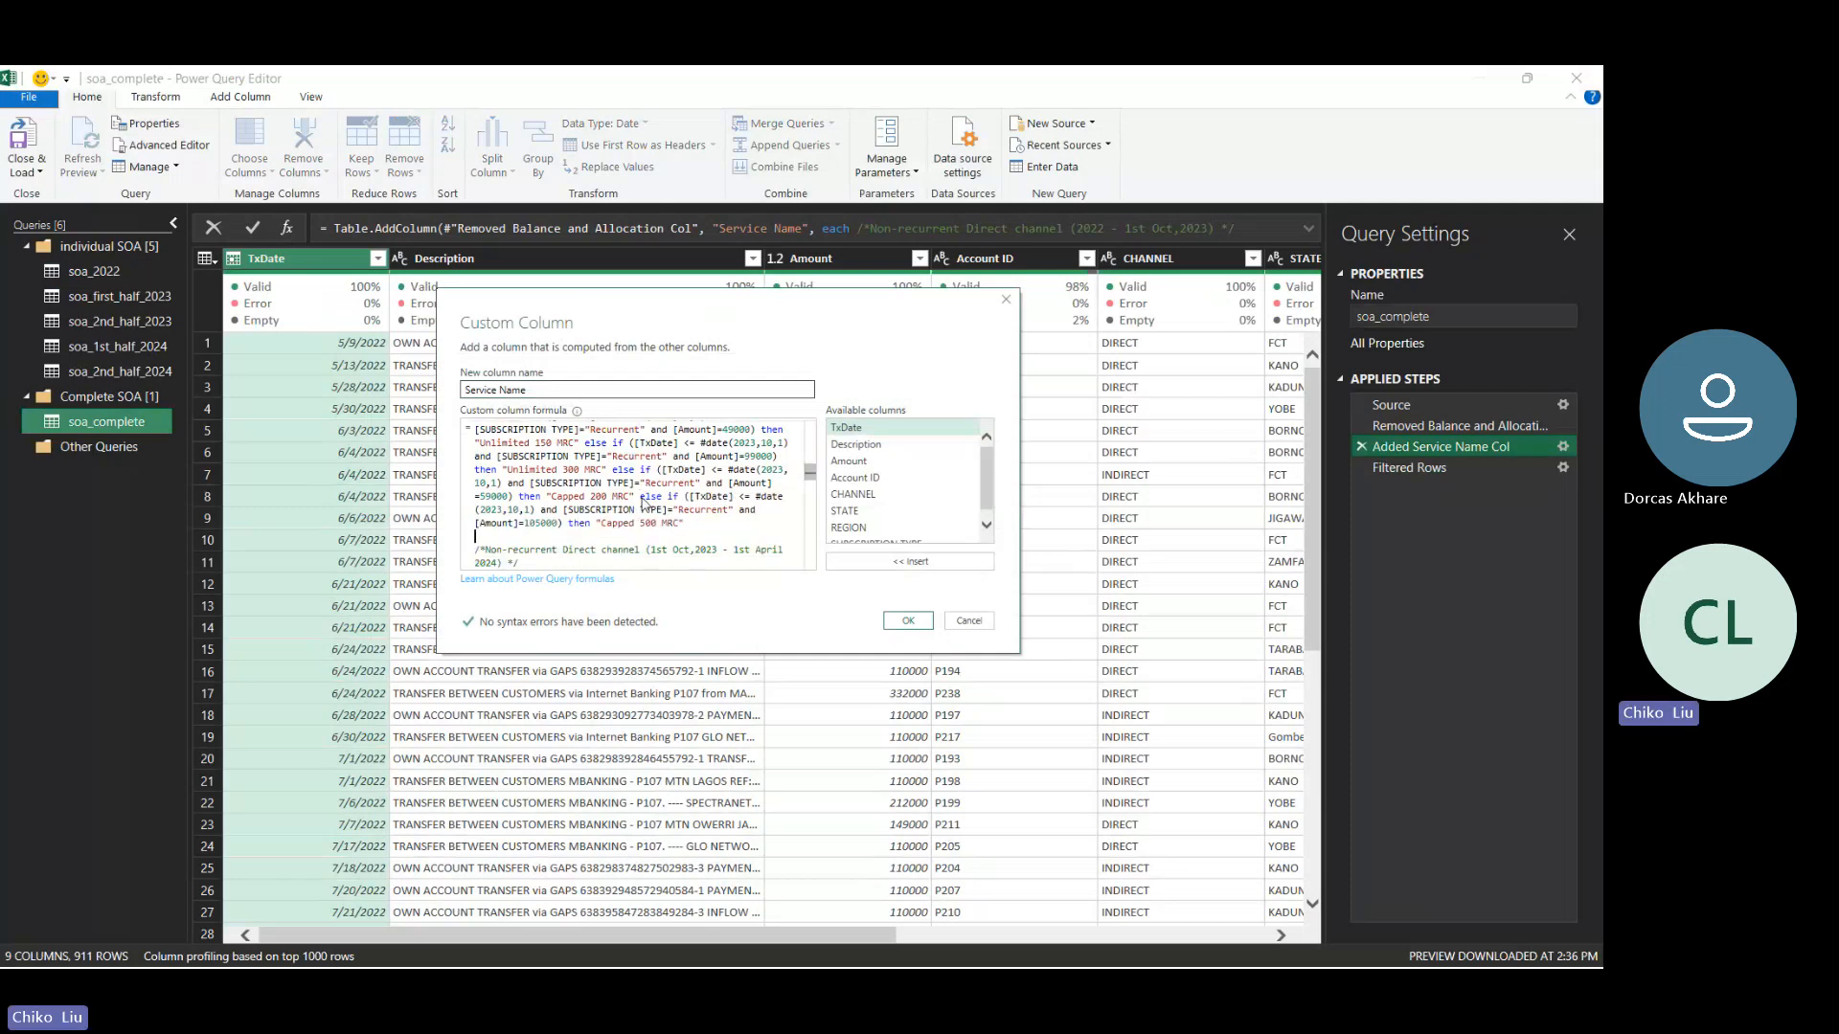
key("Return")
key("Return")
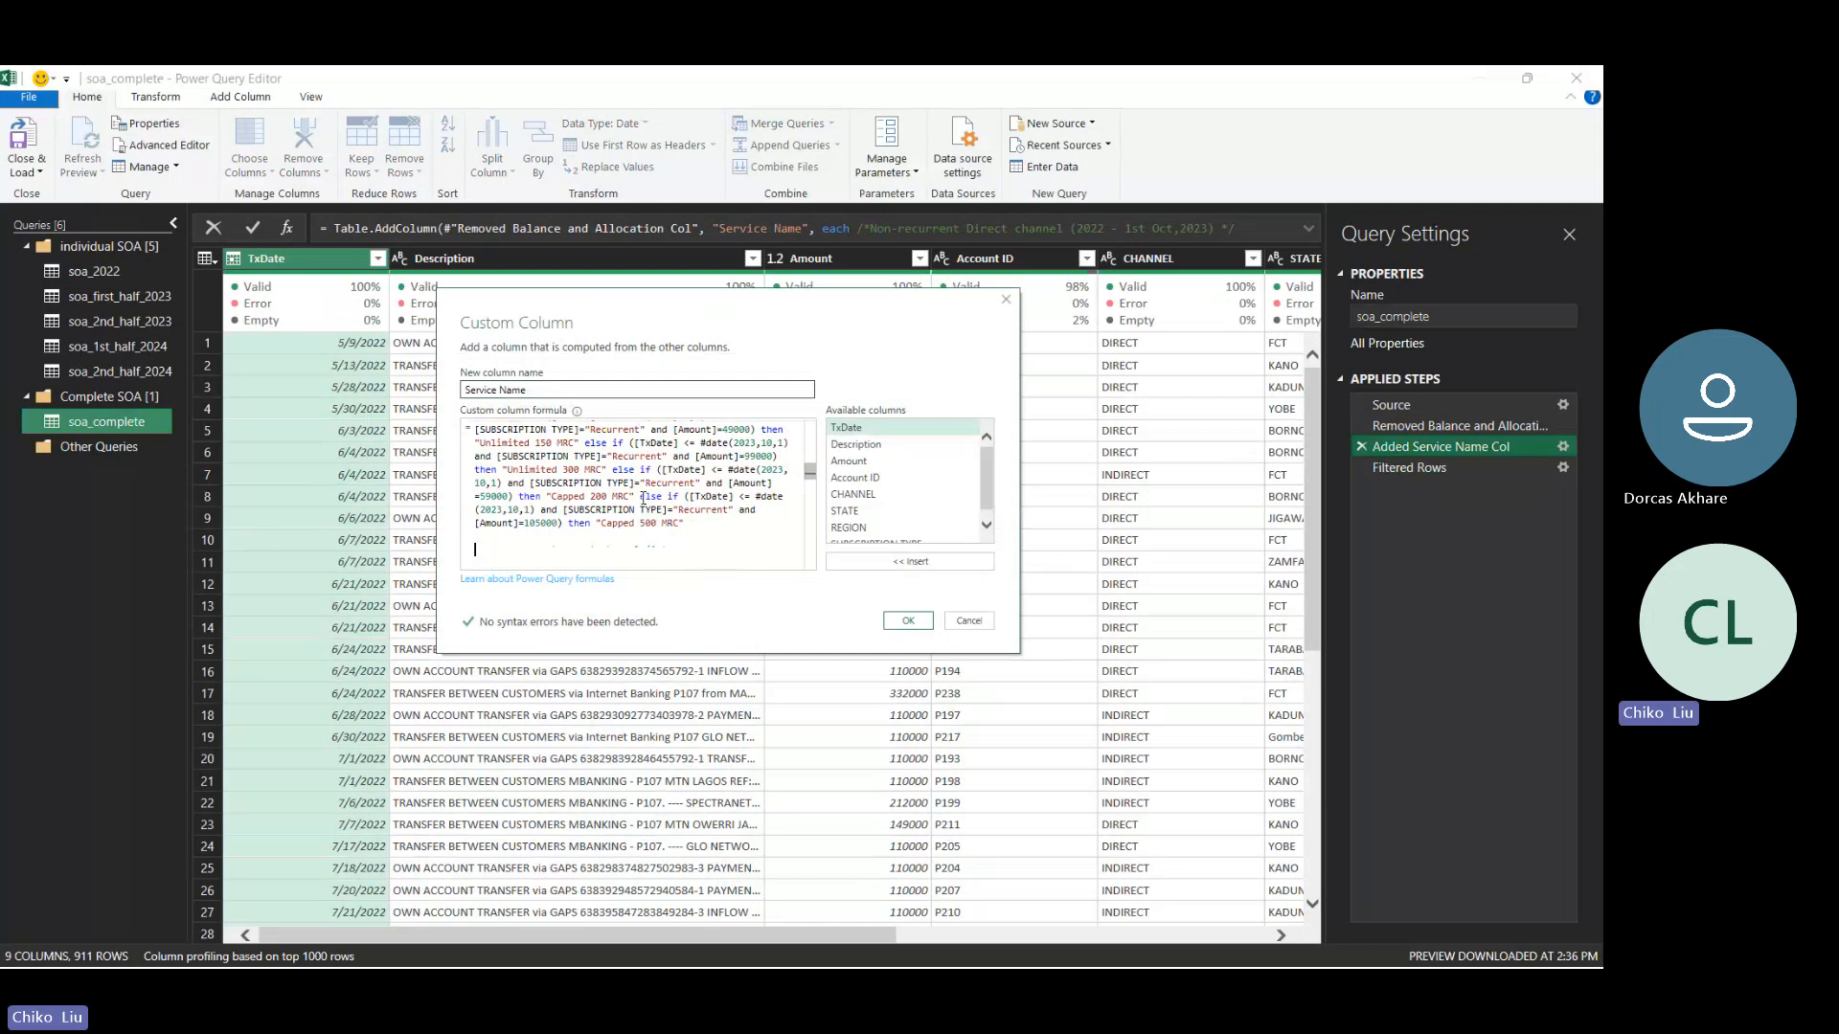
type("else if ([TxDate] <= #date(2023,10,1) and [SUBSCRIPTION TYPE]=\"Recurrent\" and [Amount]=105000) then \"Capped 500 MRC\"")
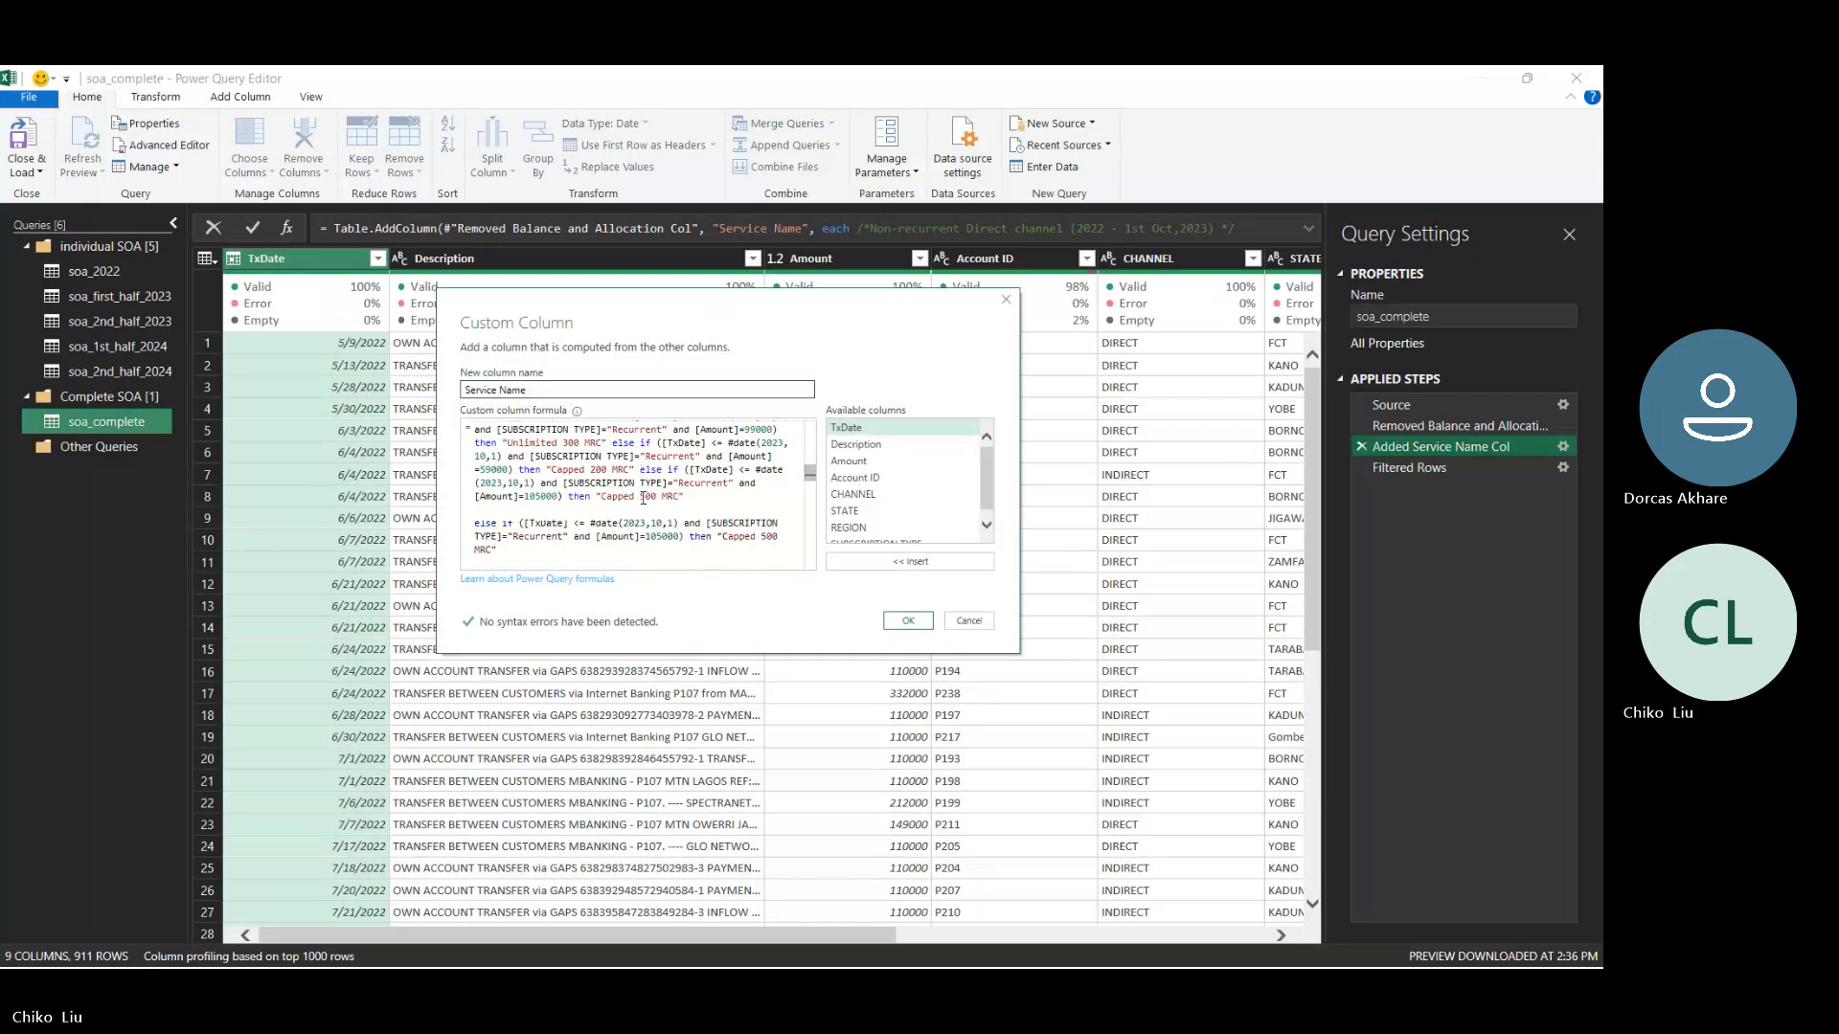
- Change the duplicated Capped 500 MRC clause's date condition to [TxDate] >= #date(2023,6,1)
key("Up")
key("Up")
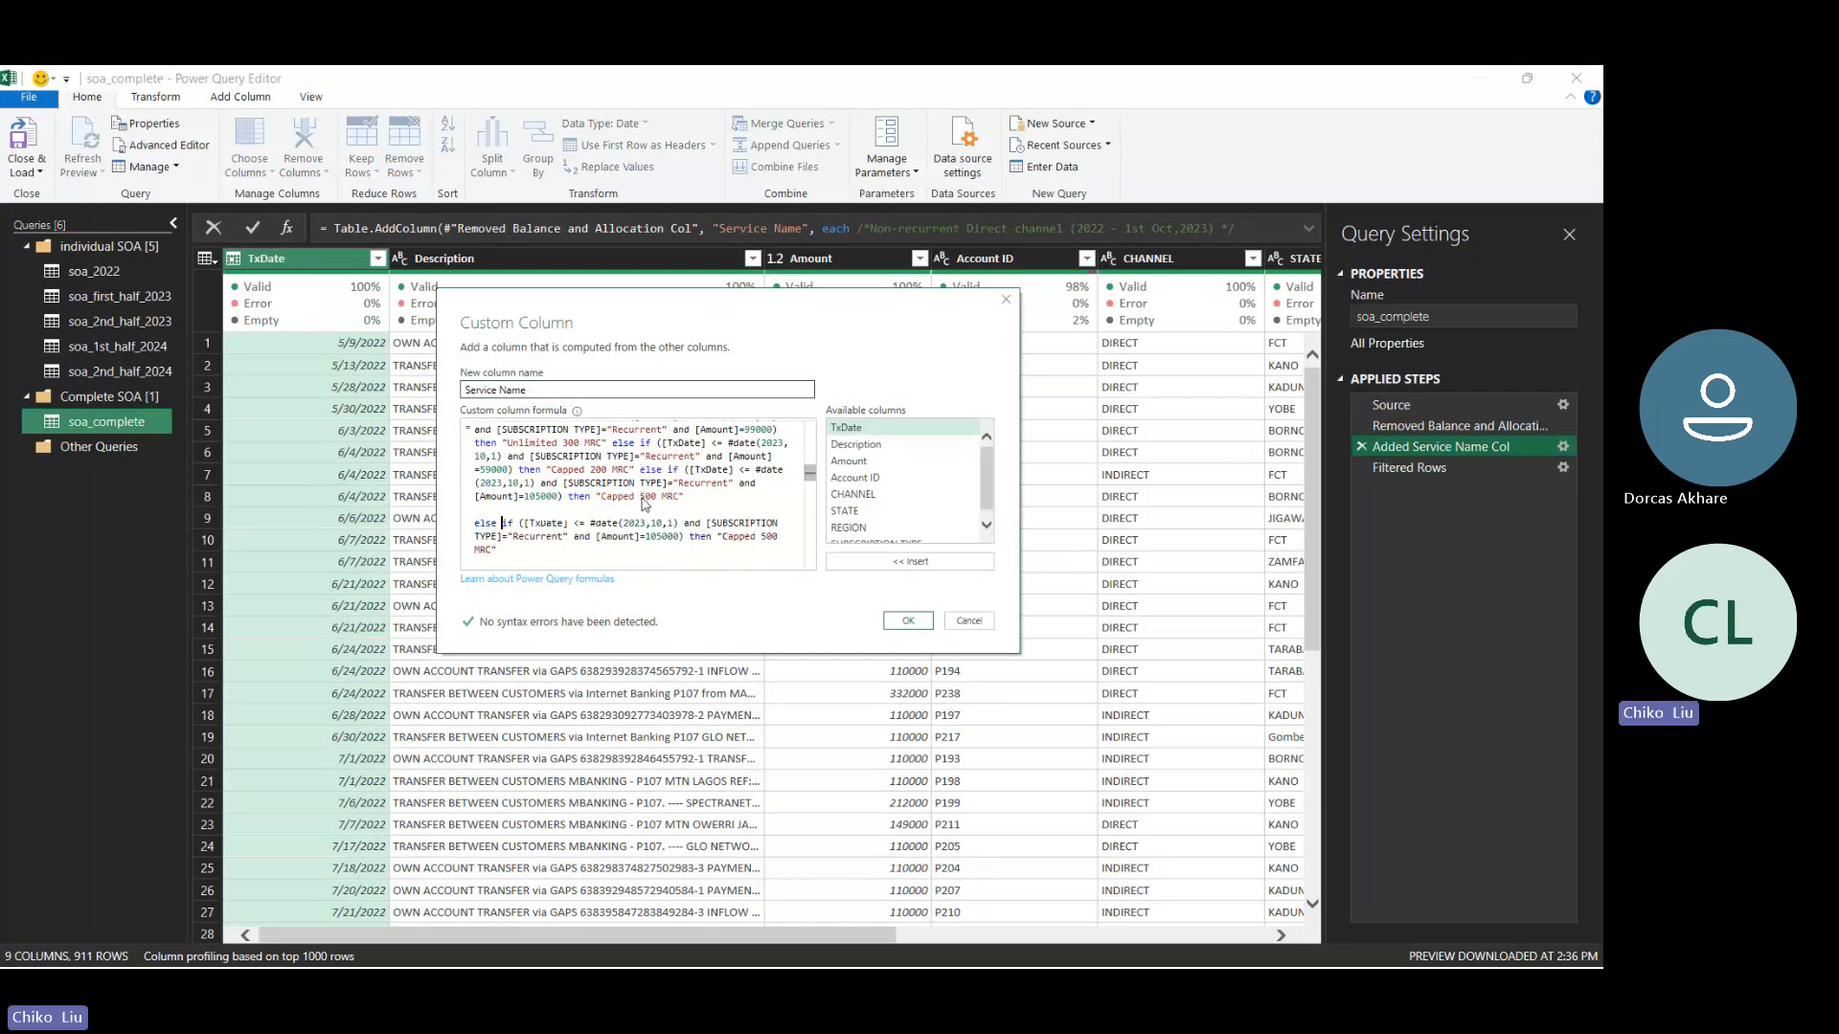
key("Right")
key("Right")
key("Right")
key("Right")
key("Right")
key("Right")
key("Right")
key("Right")
key("Right")
key("Right")
key("Right")
key("Right")
key("Right")
key("Right")
key("BackSpace")
key("Delete")
key("Delete")
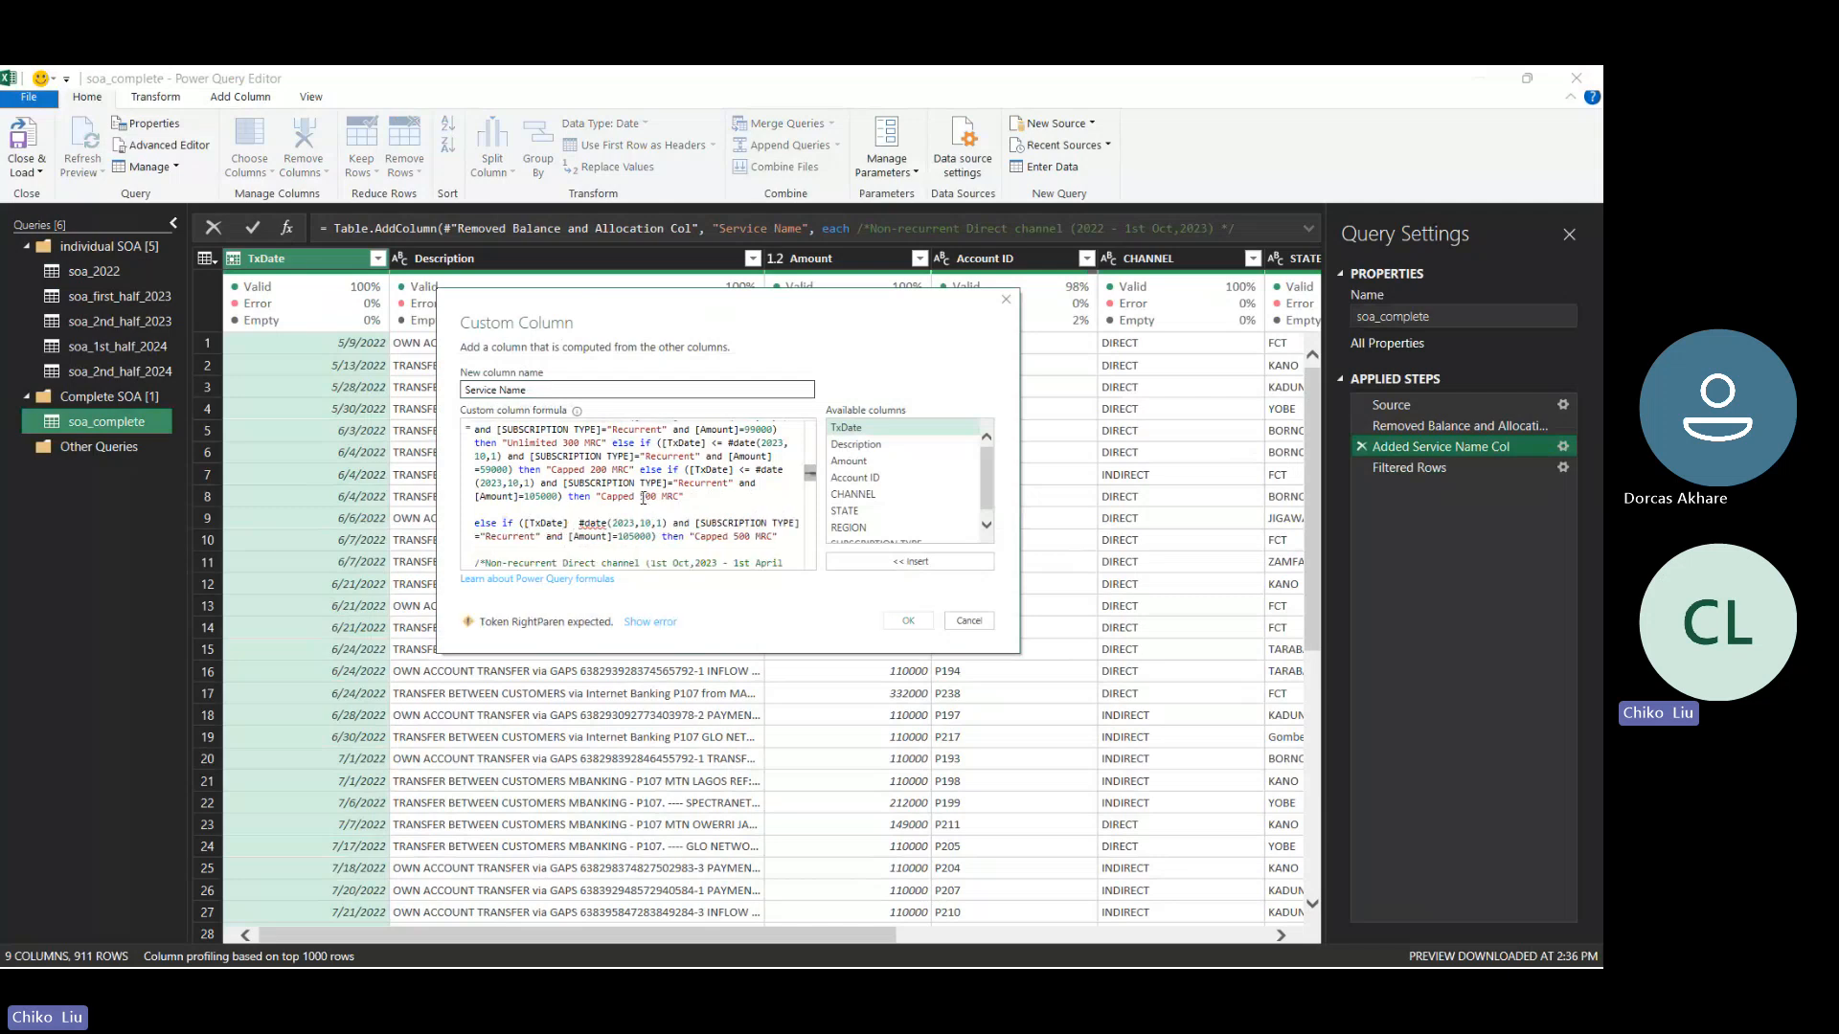
type(">")
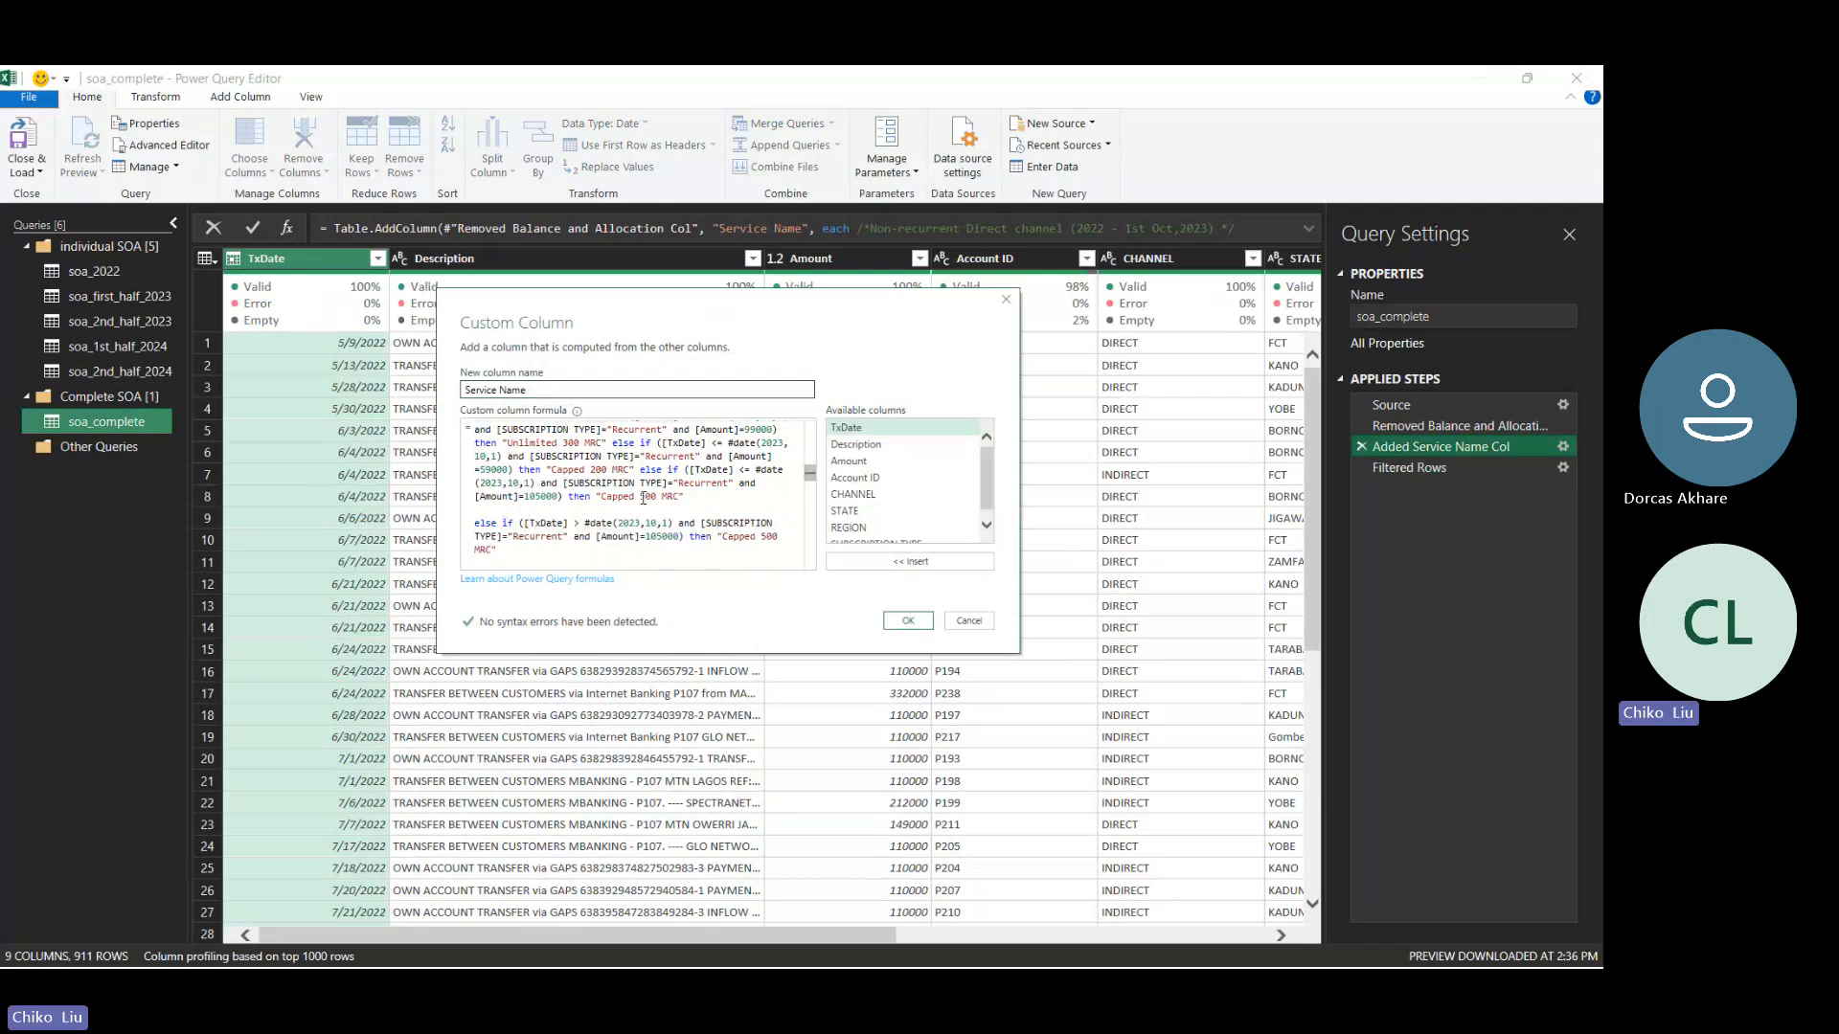
type("==")
key("BackSpace")
key("Right")
key("Right")
key("Right")
key("Right")
key("Right")
key("Right")
key("Right")
key("Right")
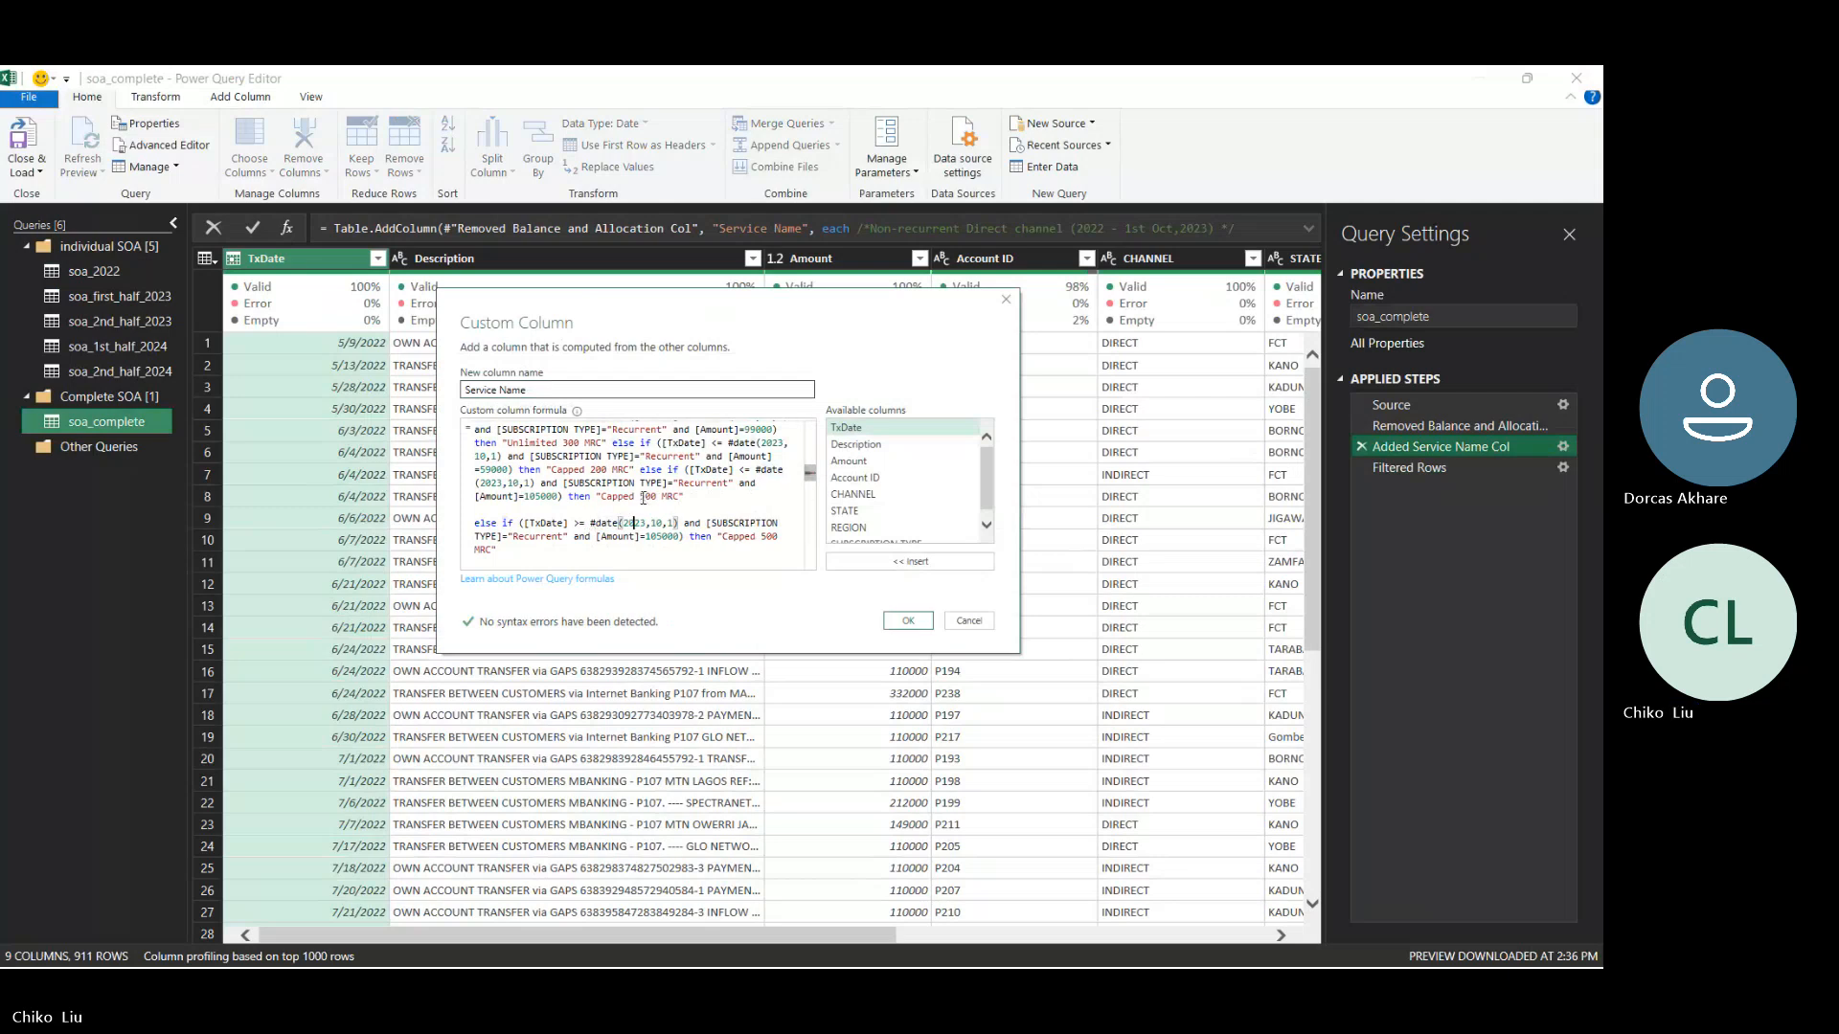
key("Right")
key("Right")
key("Right")
key("Right")
key("Delete")
key("Delete")
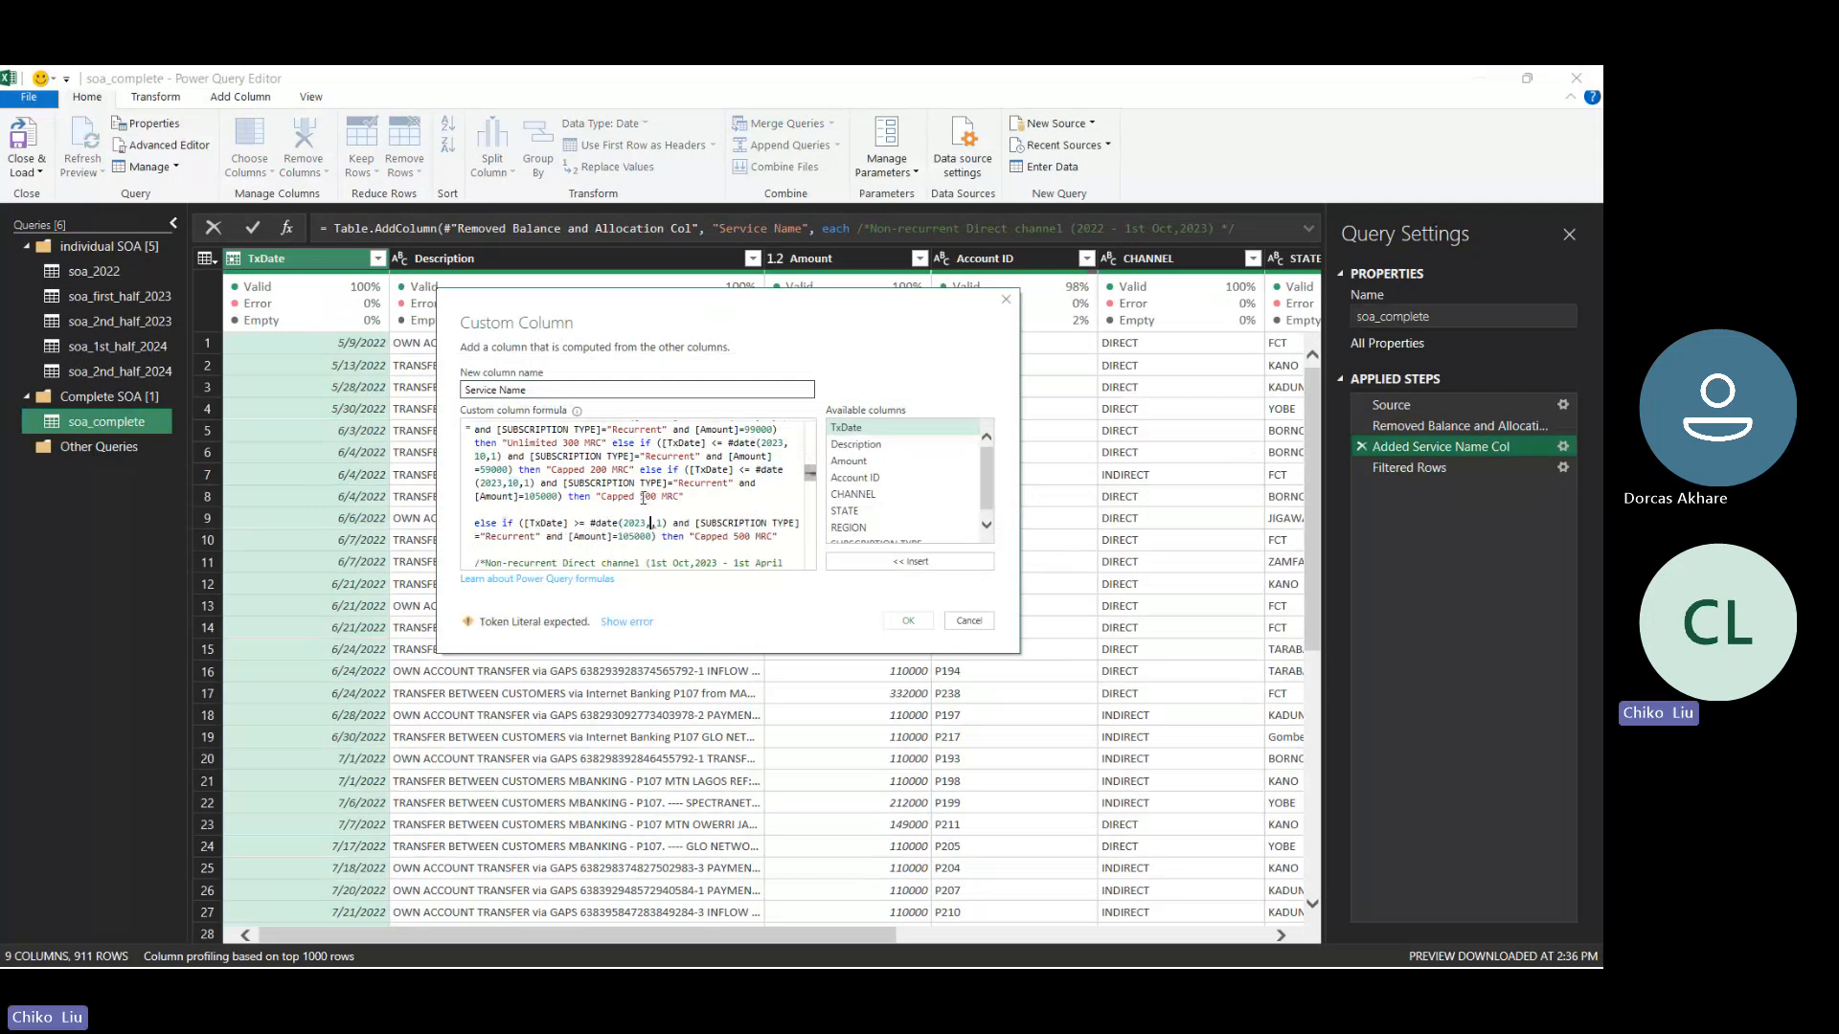
type("6")
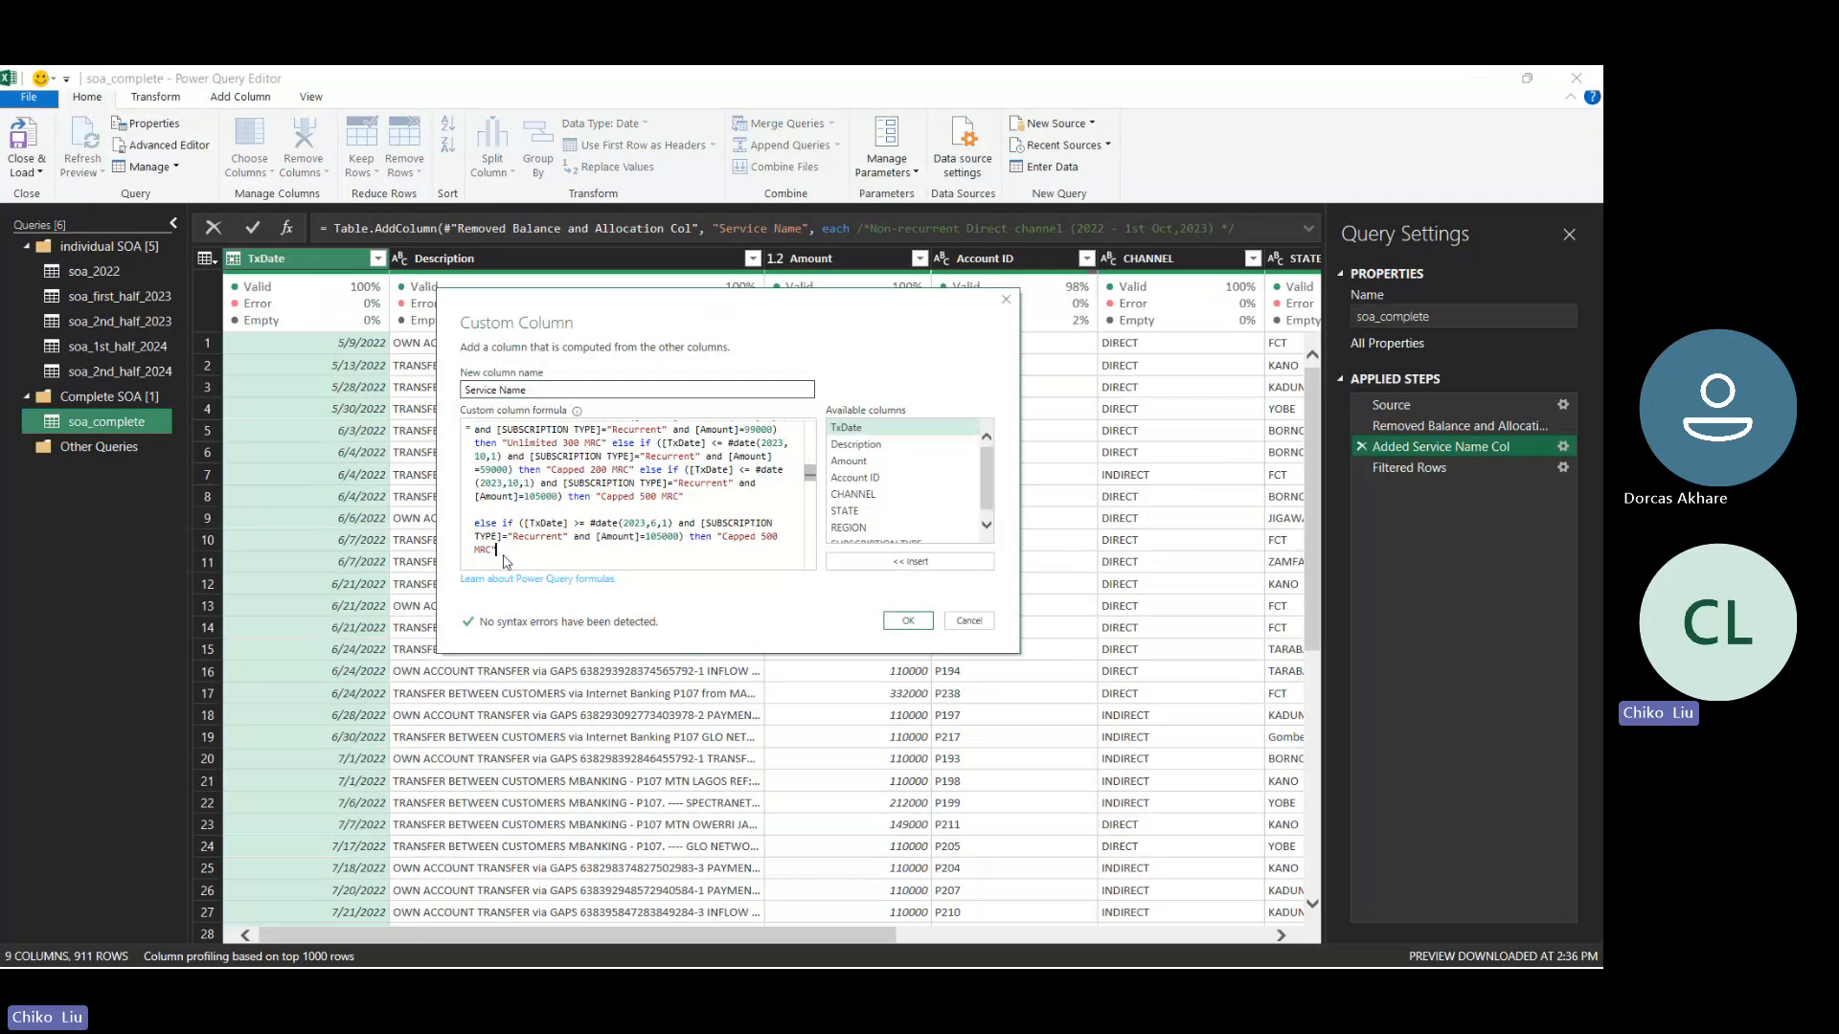
- Delete the duplicated Capped 500 MRC clause from the custom column formula
left_click_drag(506, 554, 472, 529)
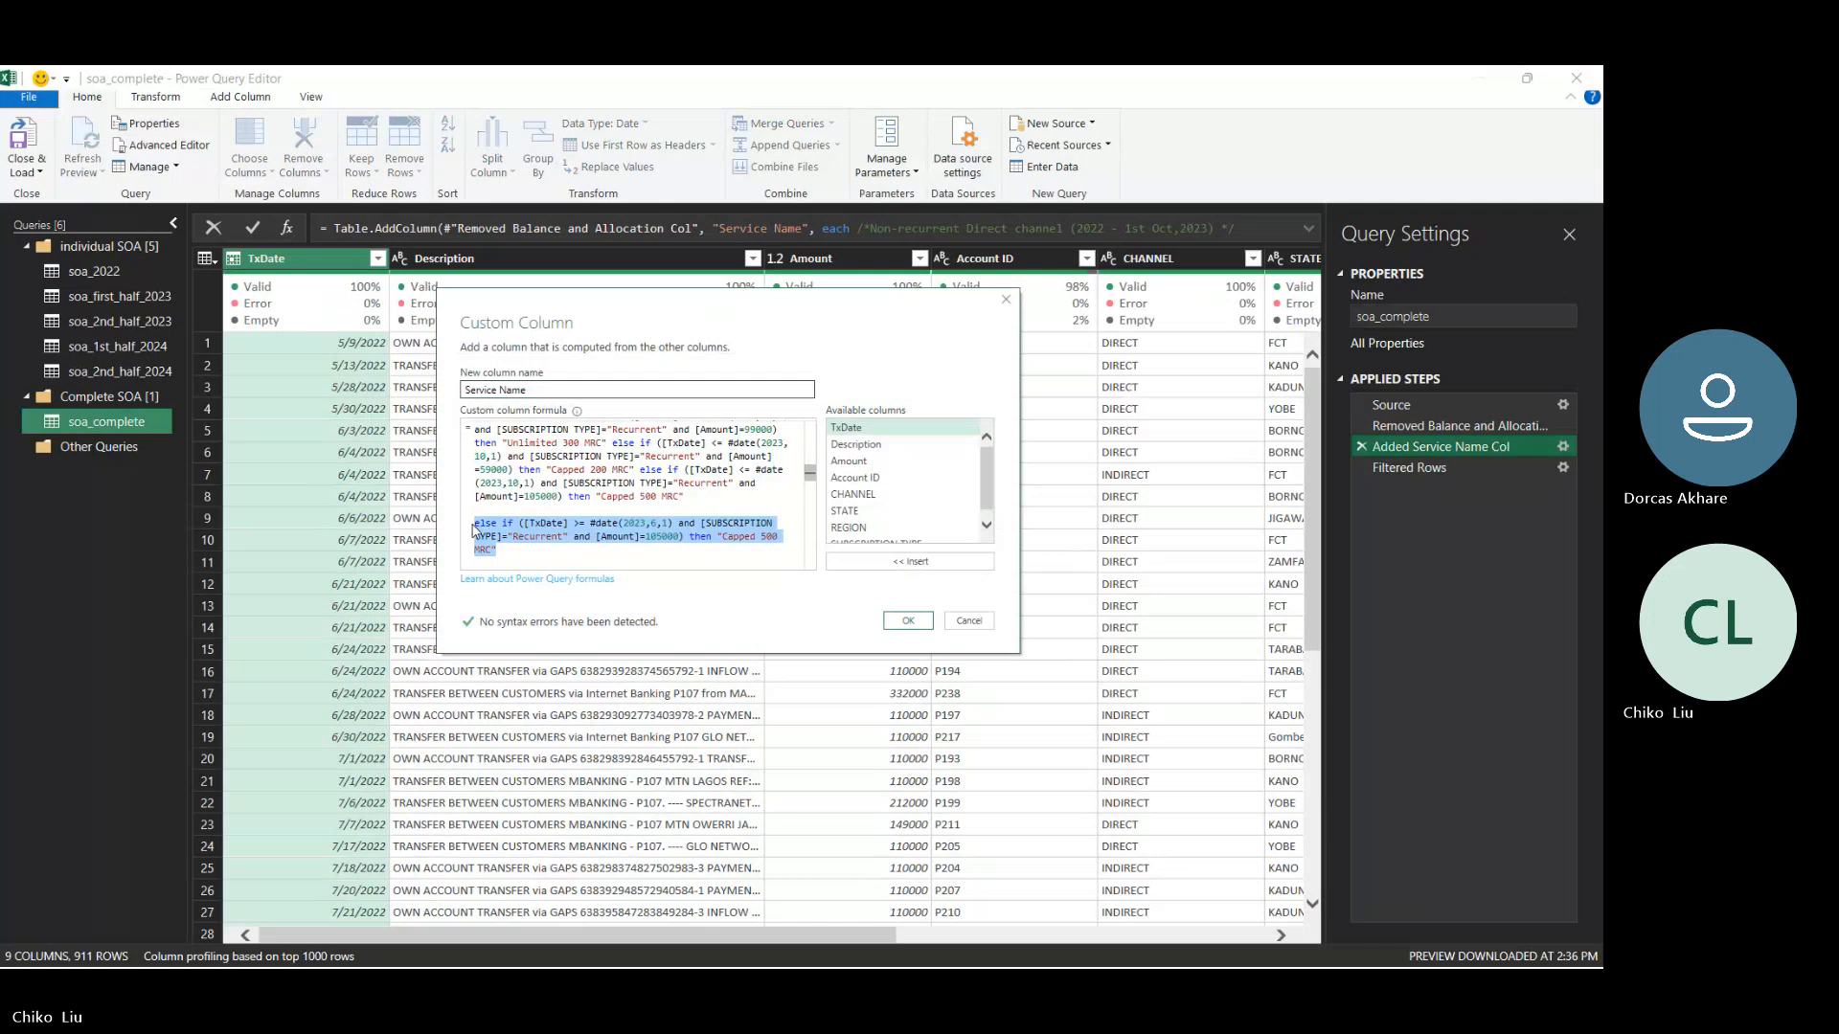
key("Delete")
key("Delete")
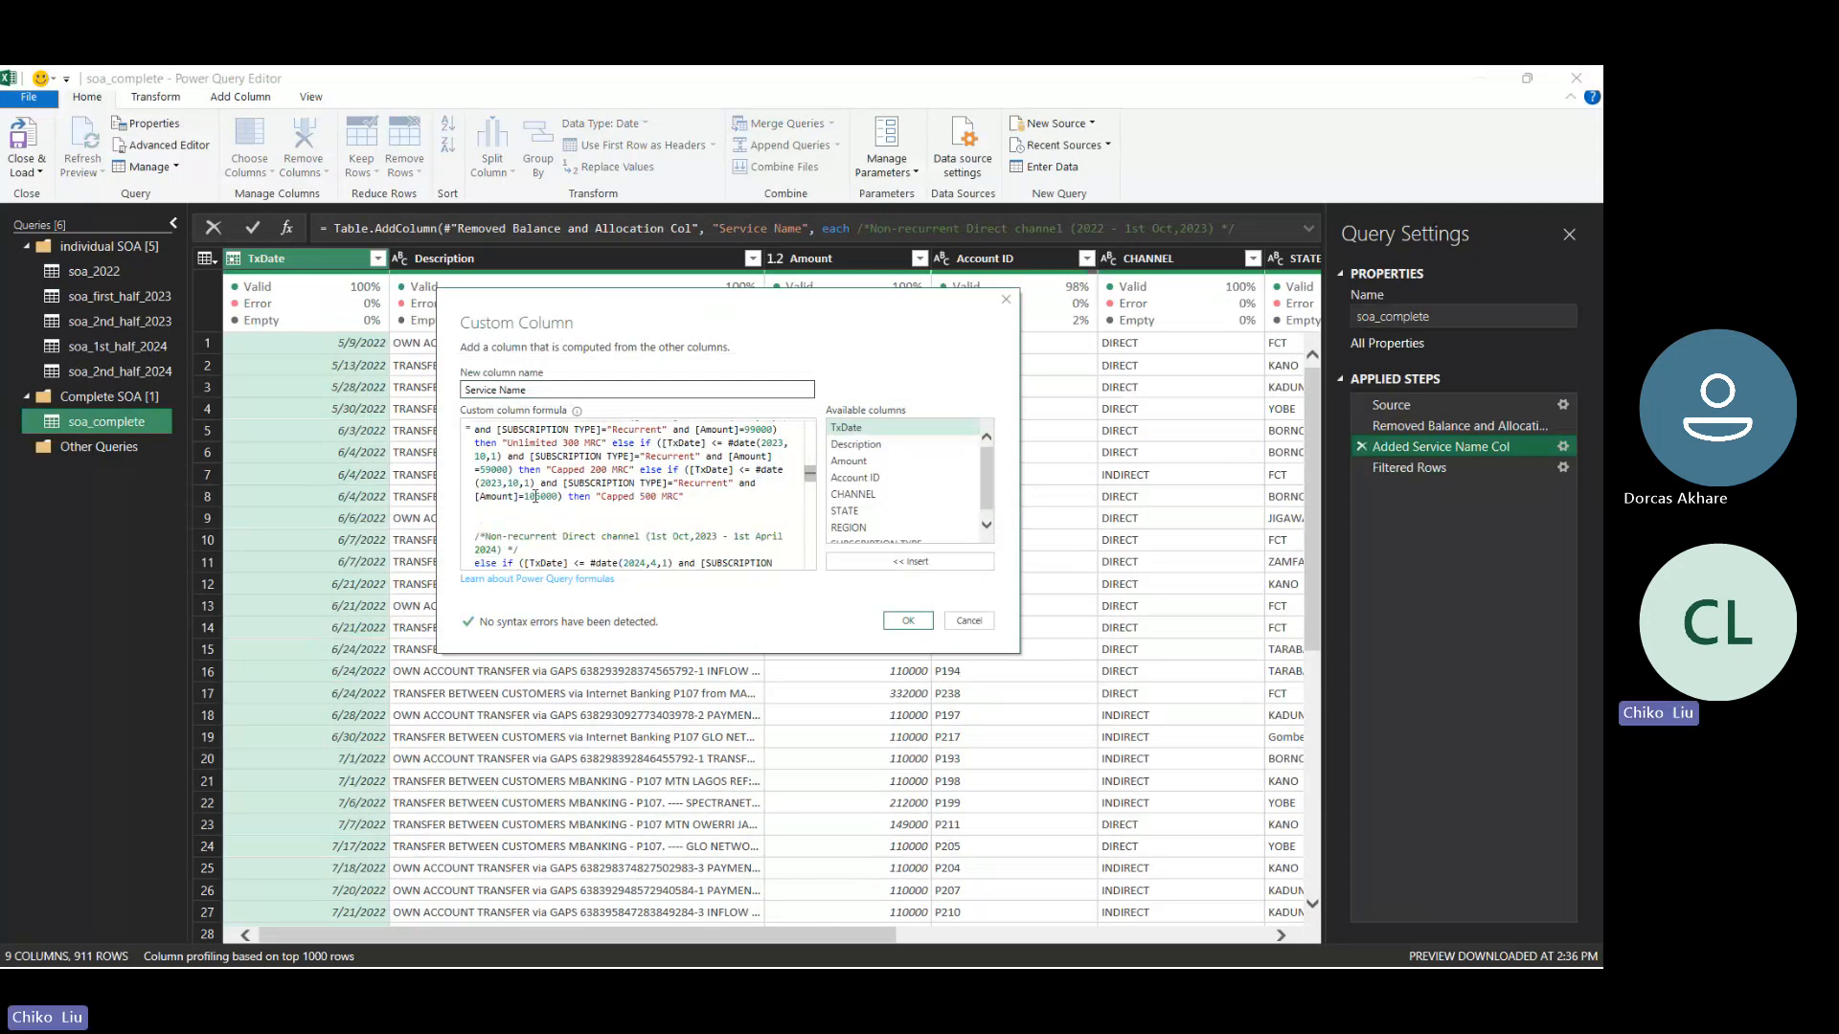
- Set the Recurrent "Capped 500 MRC" amount to 119000 in both the #date(2023,10,1) and #date(2024,3,31) clauses
key("BackSpace")
key("BackSpace")
type("11")
left_click_drag(813, 482, 810, 519)
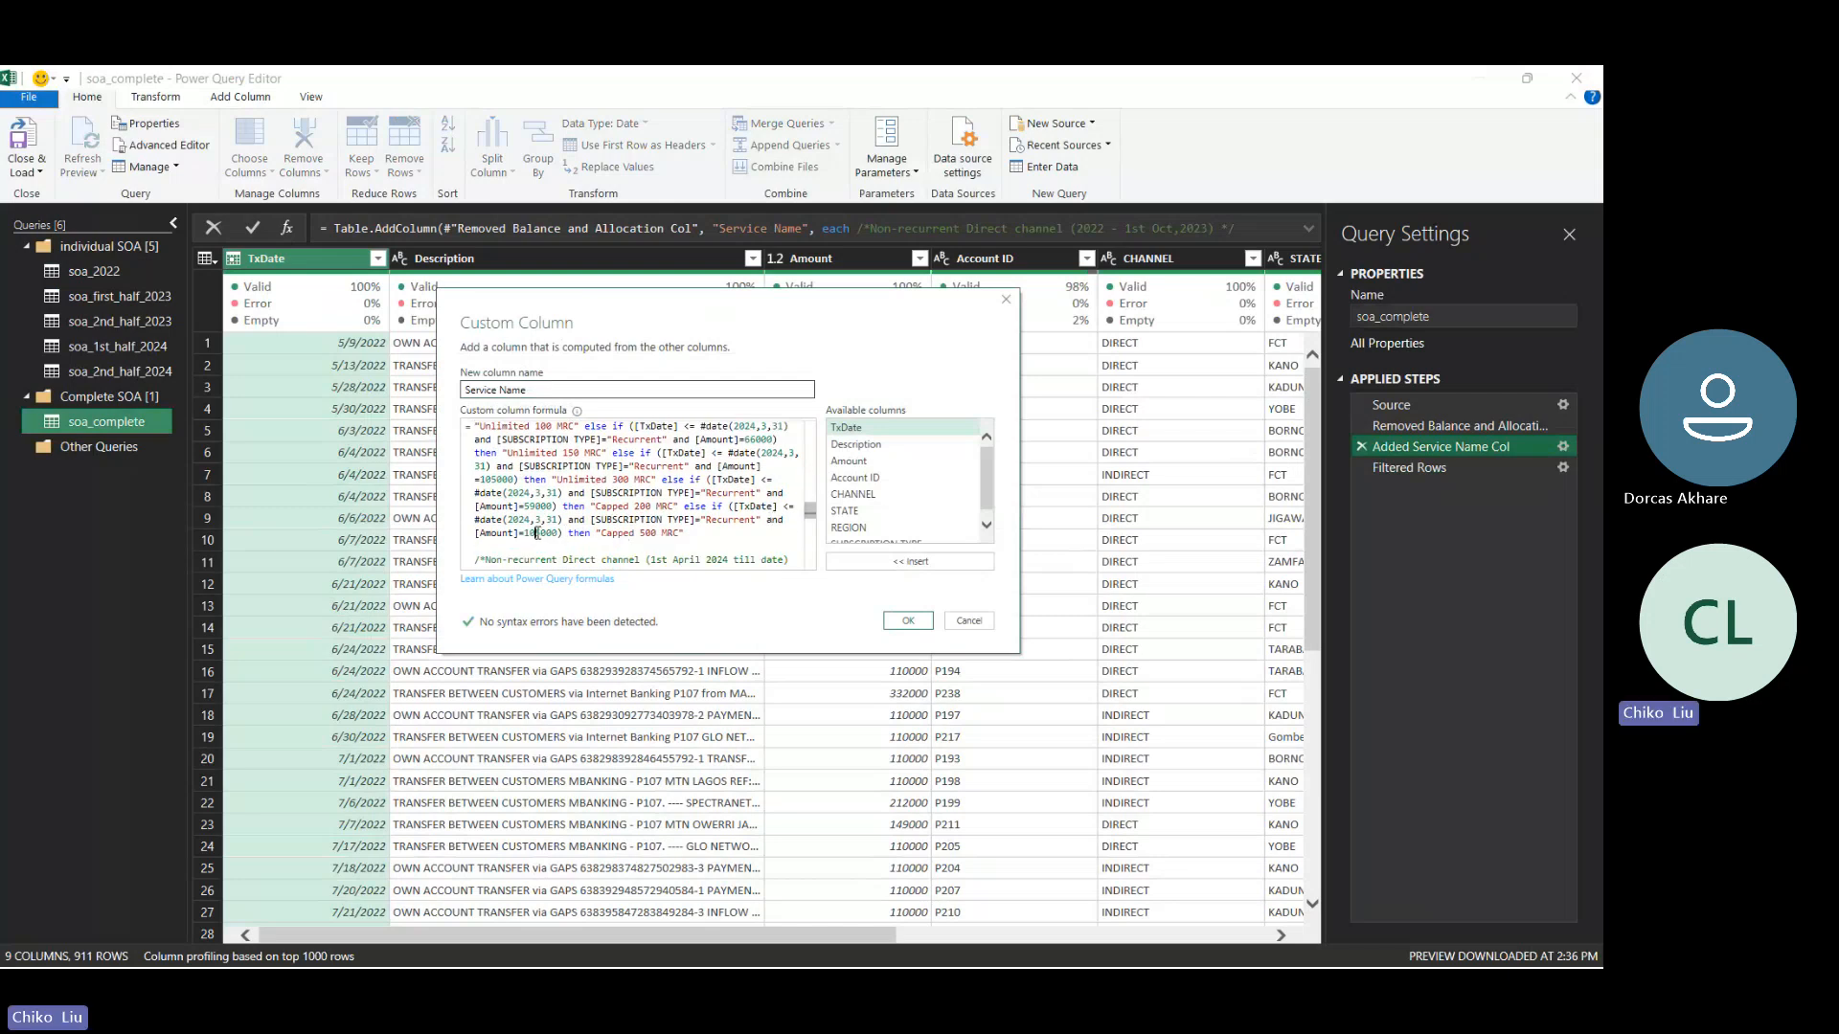
key("BackSpace")
type("19")
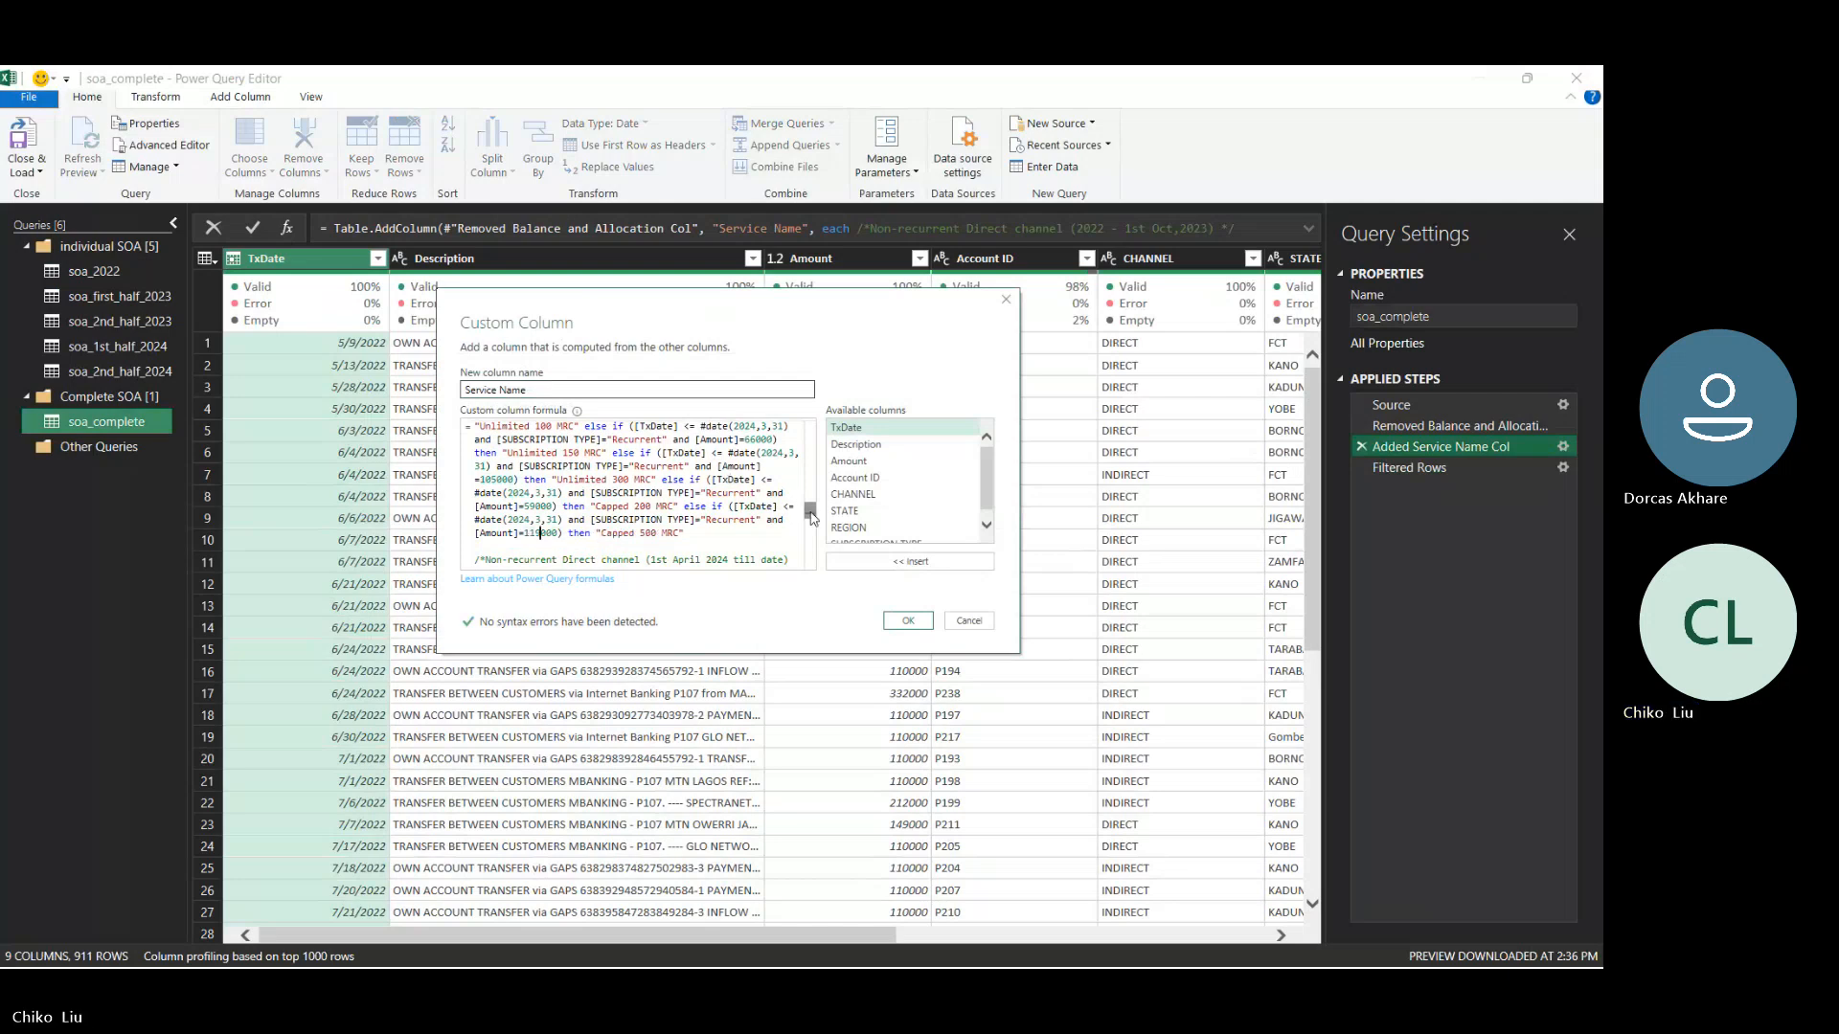
- Set the Recurrent "Capped 500 MRC" amount to 119000 in the [TxDate] > #date(2024,3,31) clause, apply the formula and load the query into the worksheet
left_click_drag(809, 512, 809, 549)
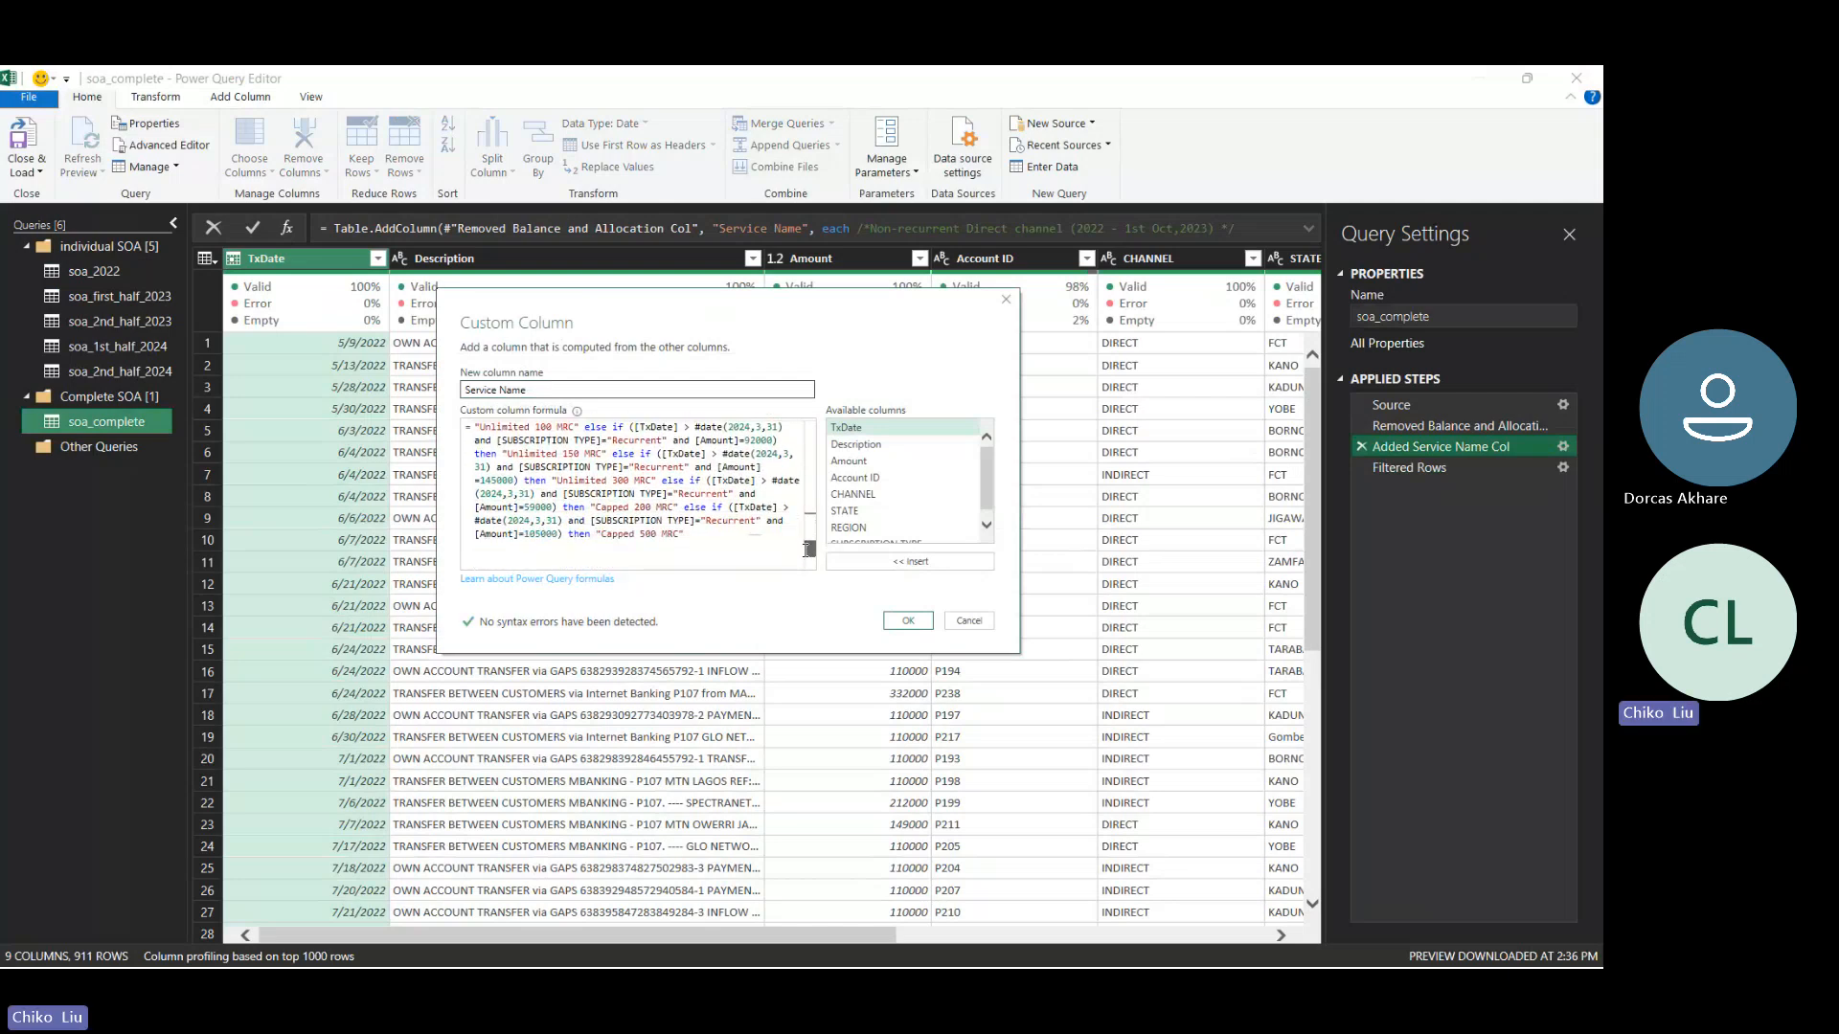
left_click(542, 535)
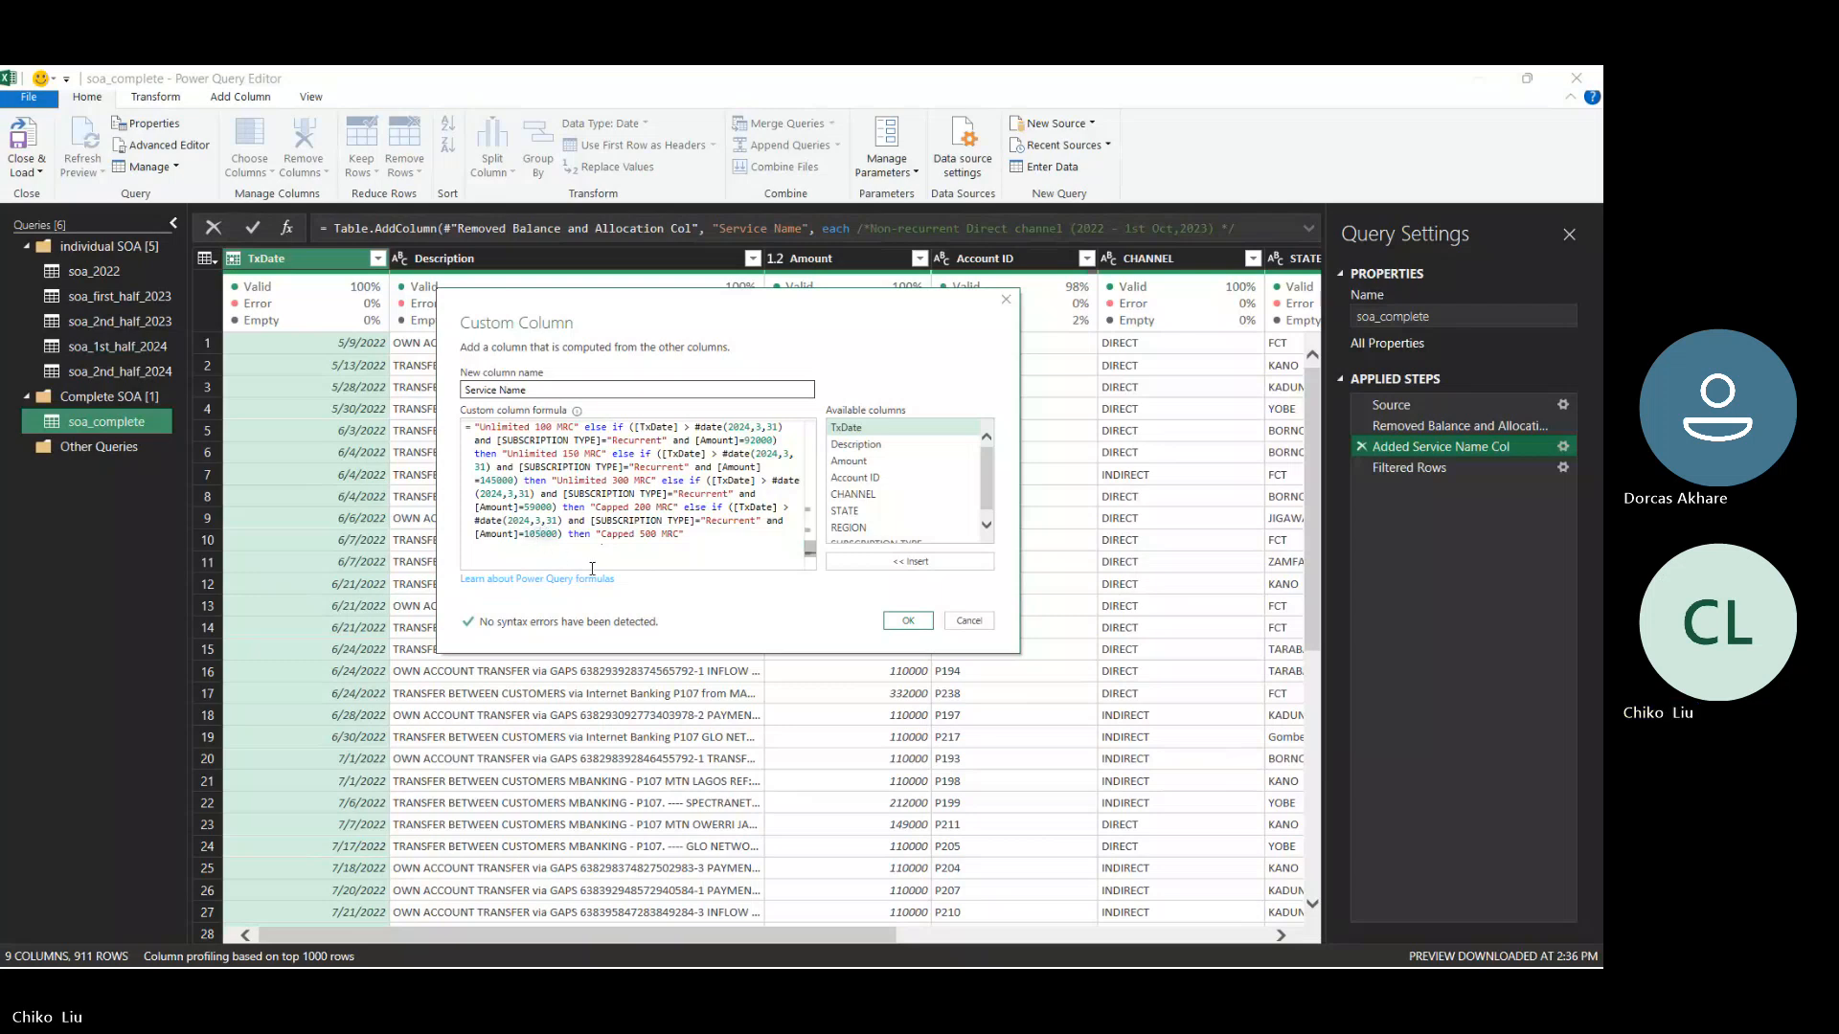
key("BackSpace")
key("BackSpace")
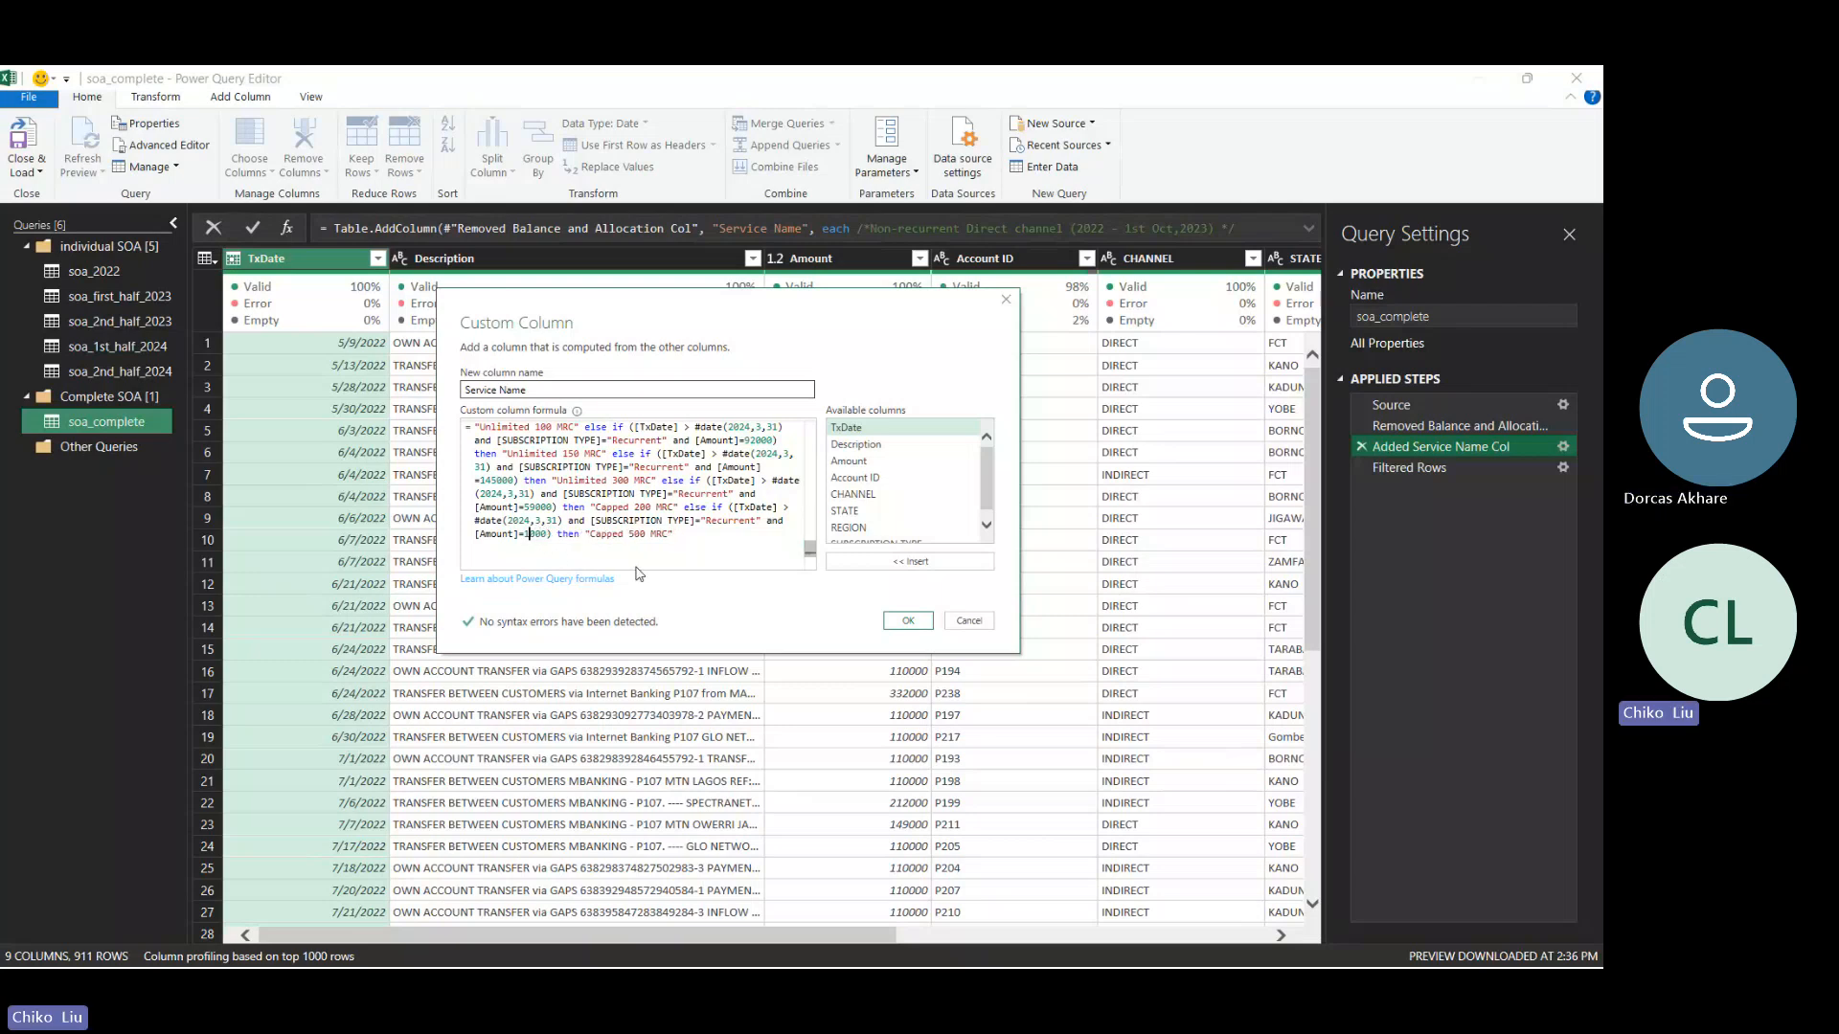
type("19")
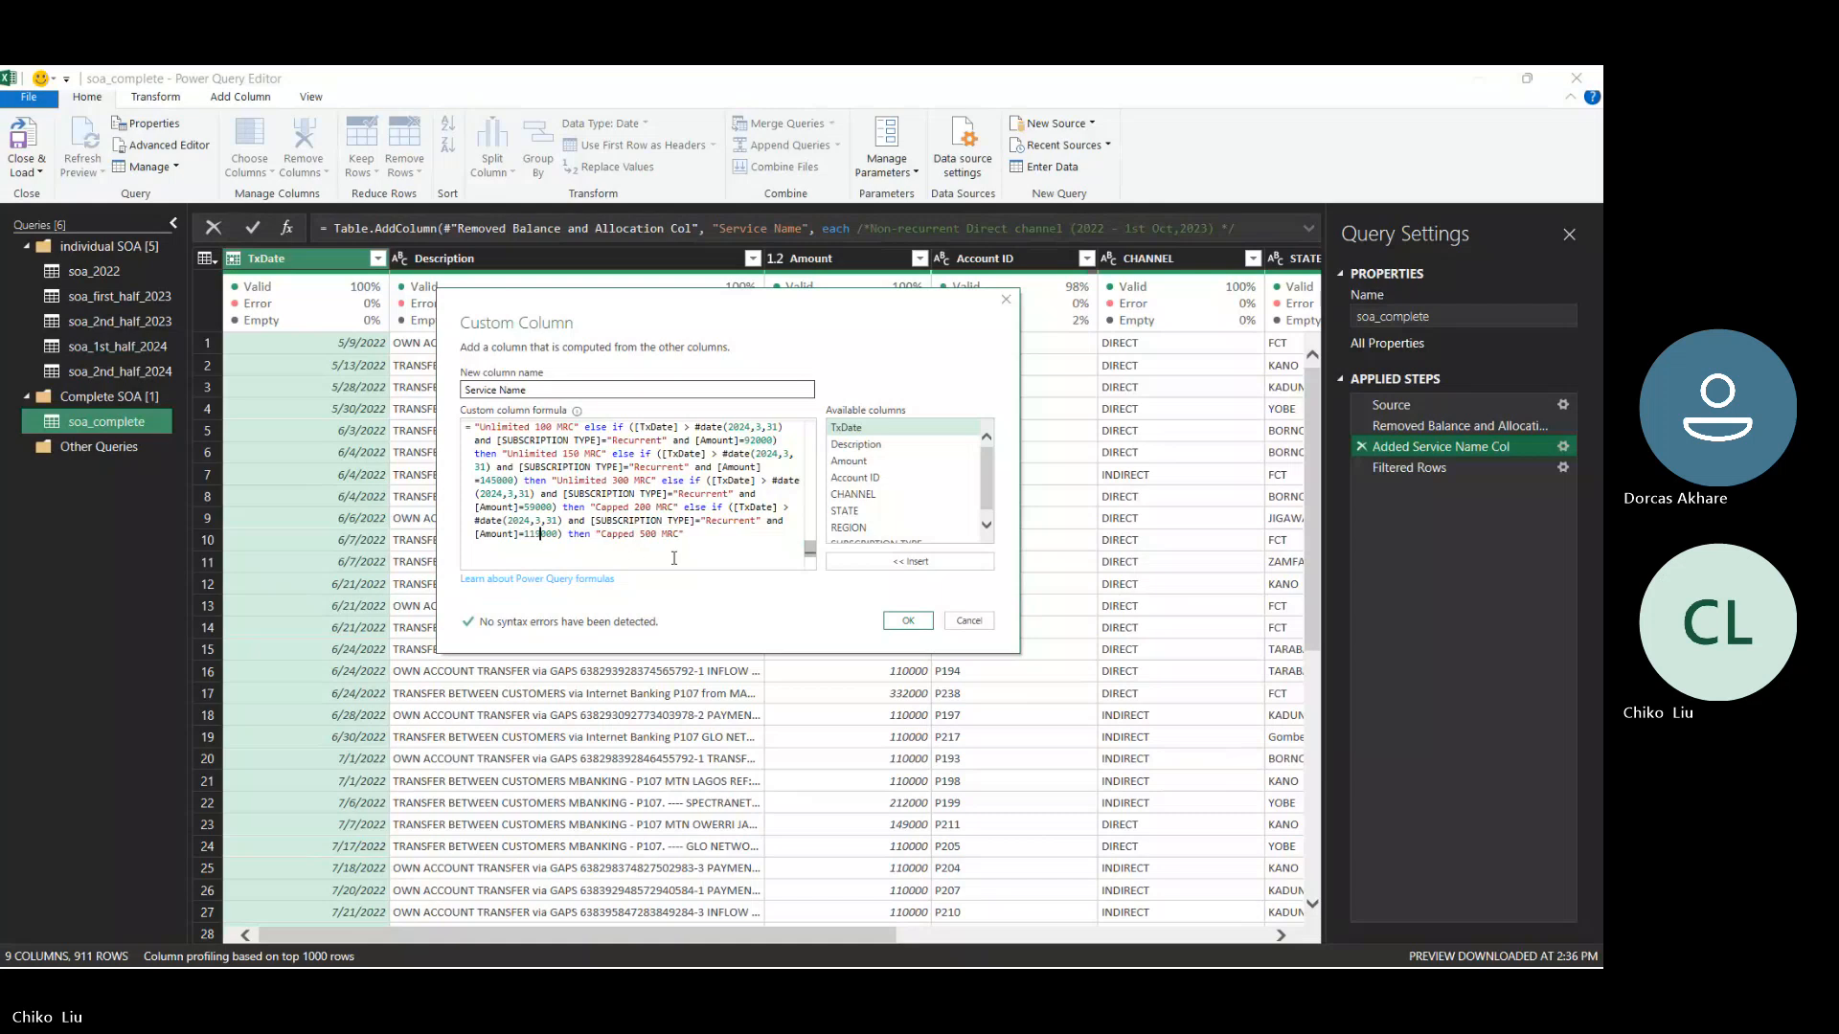
left_click(883, 620)
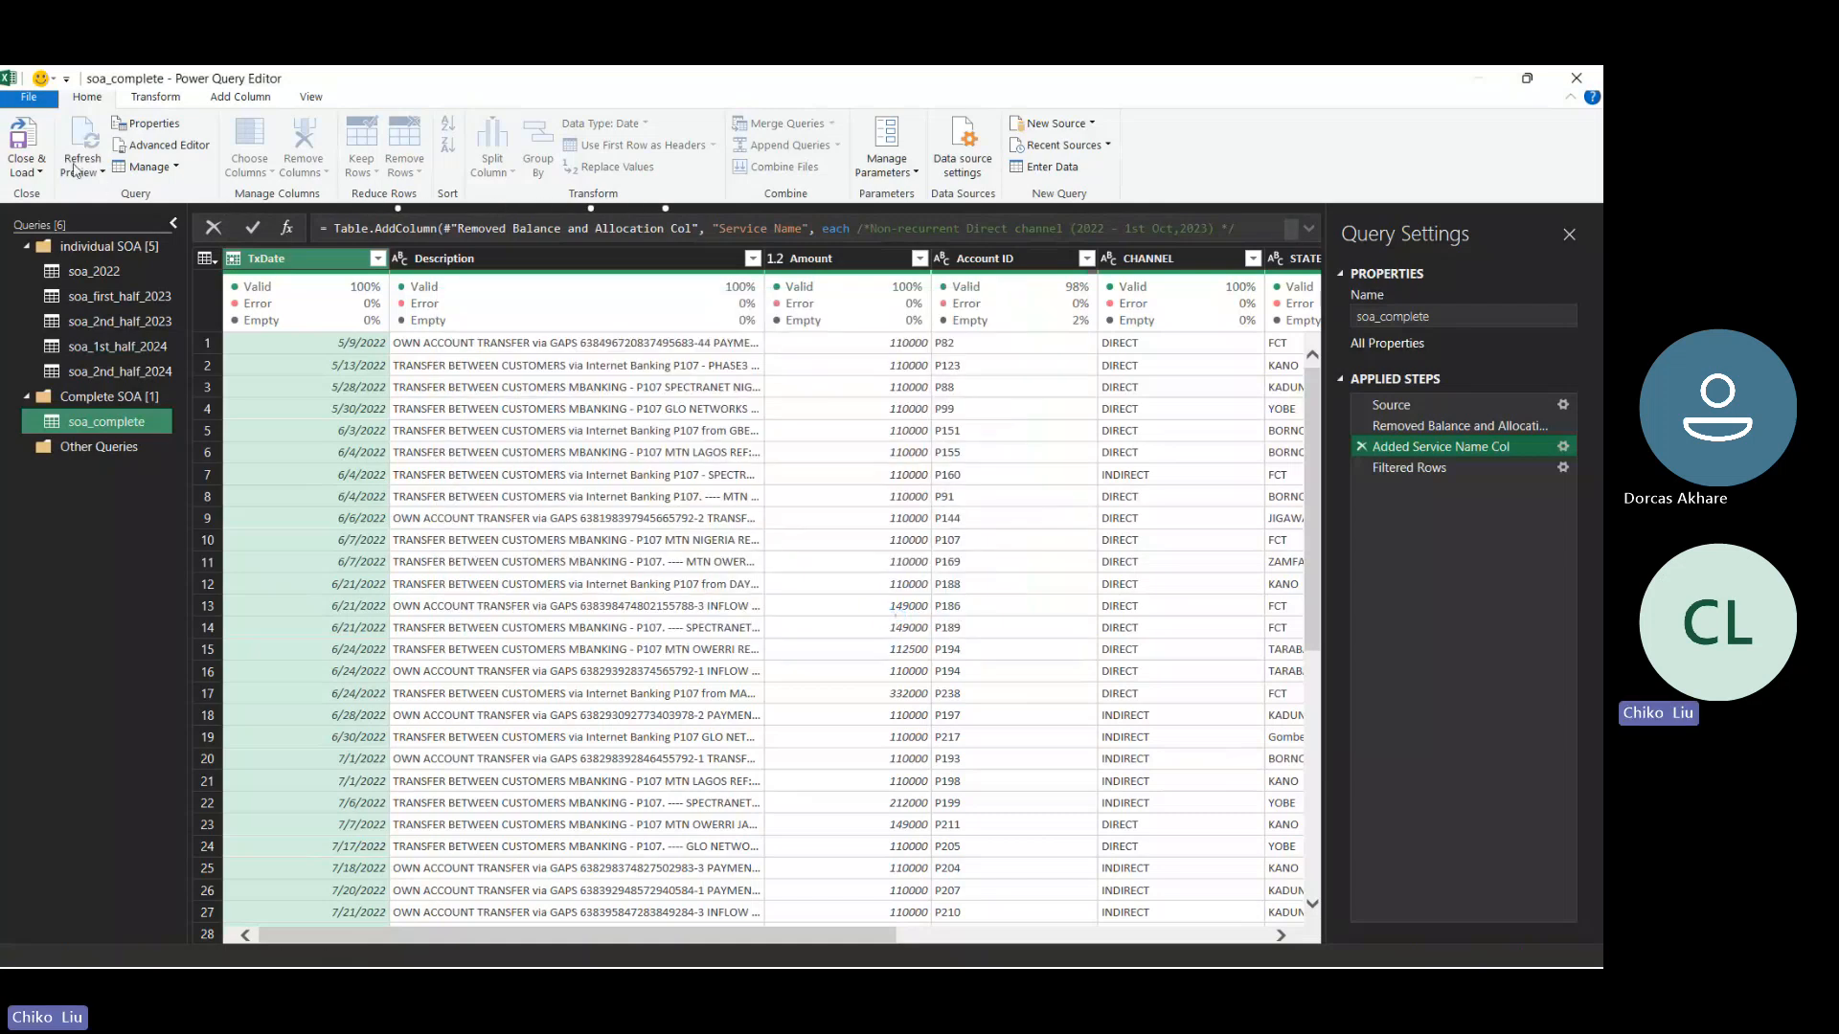
left_click(19, 142)
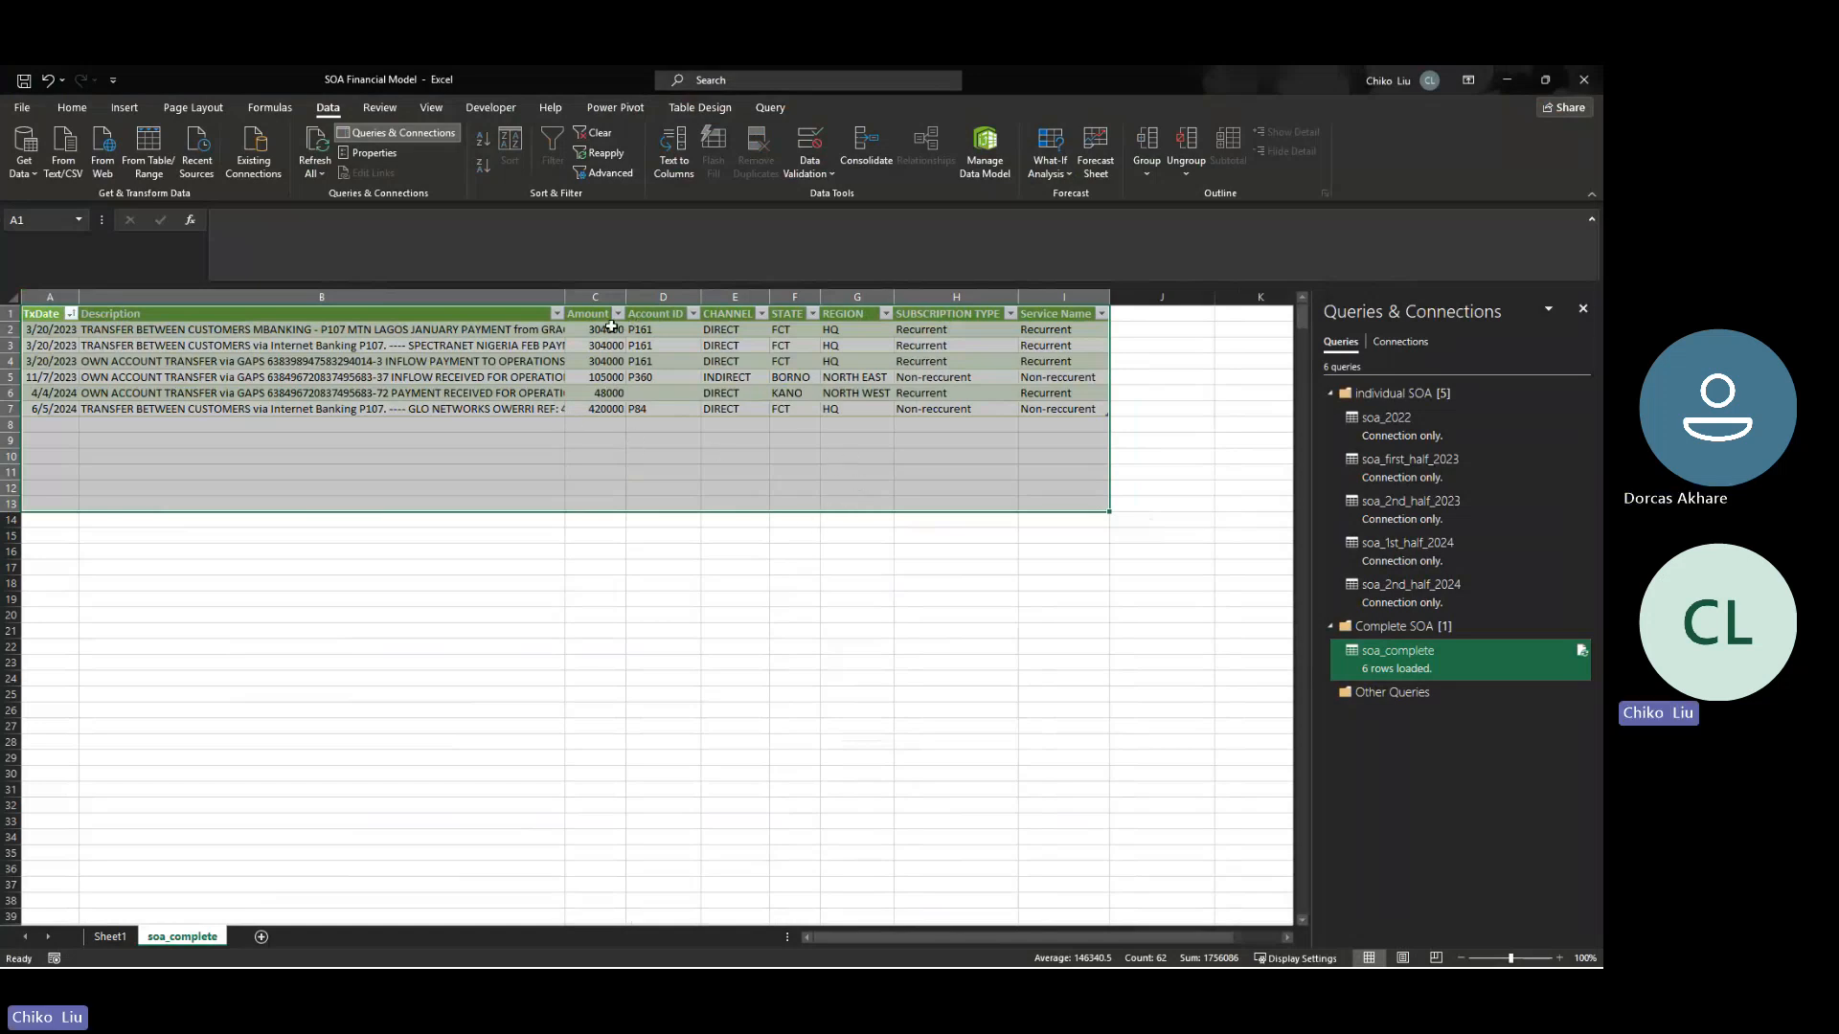
- Examine the amounts and transaction dates of the unmatched rows in the reloaded soa_complete table
left_click_drag(610, 328, 610, 361)
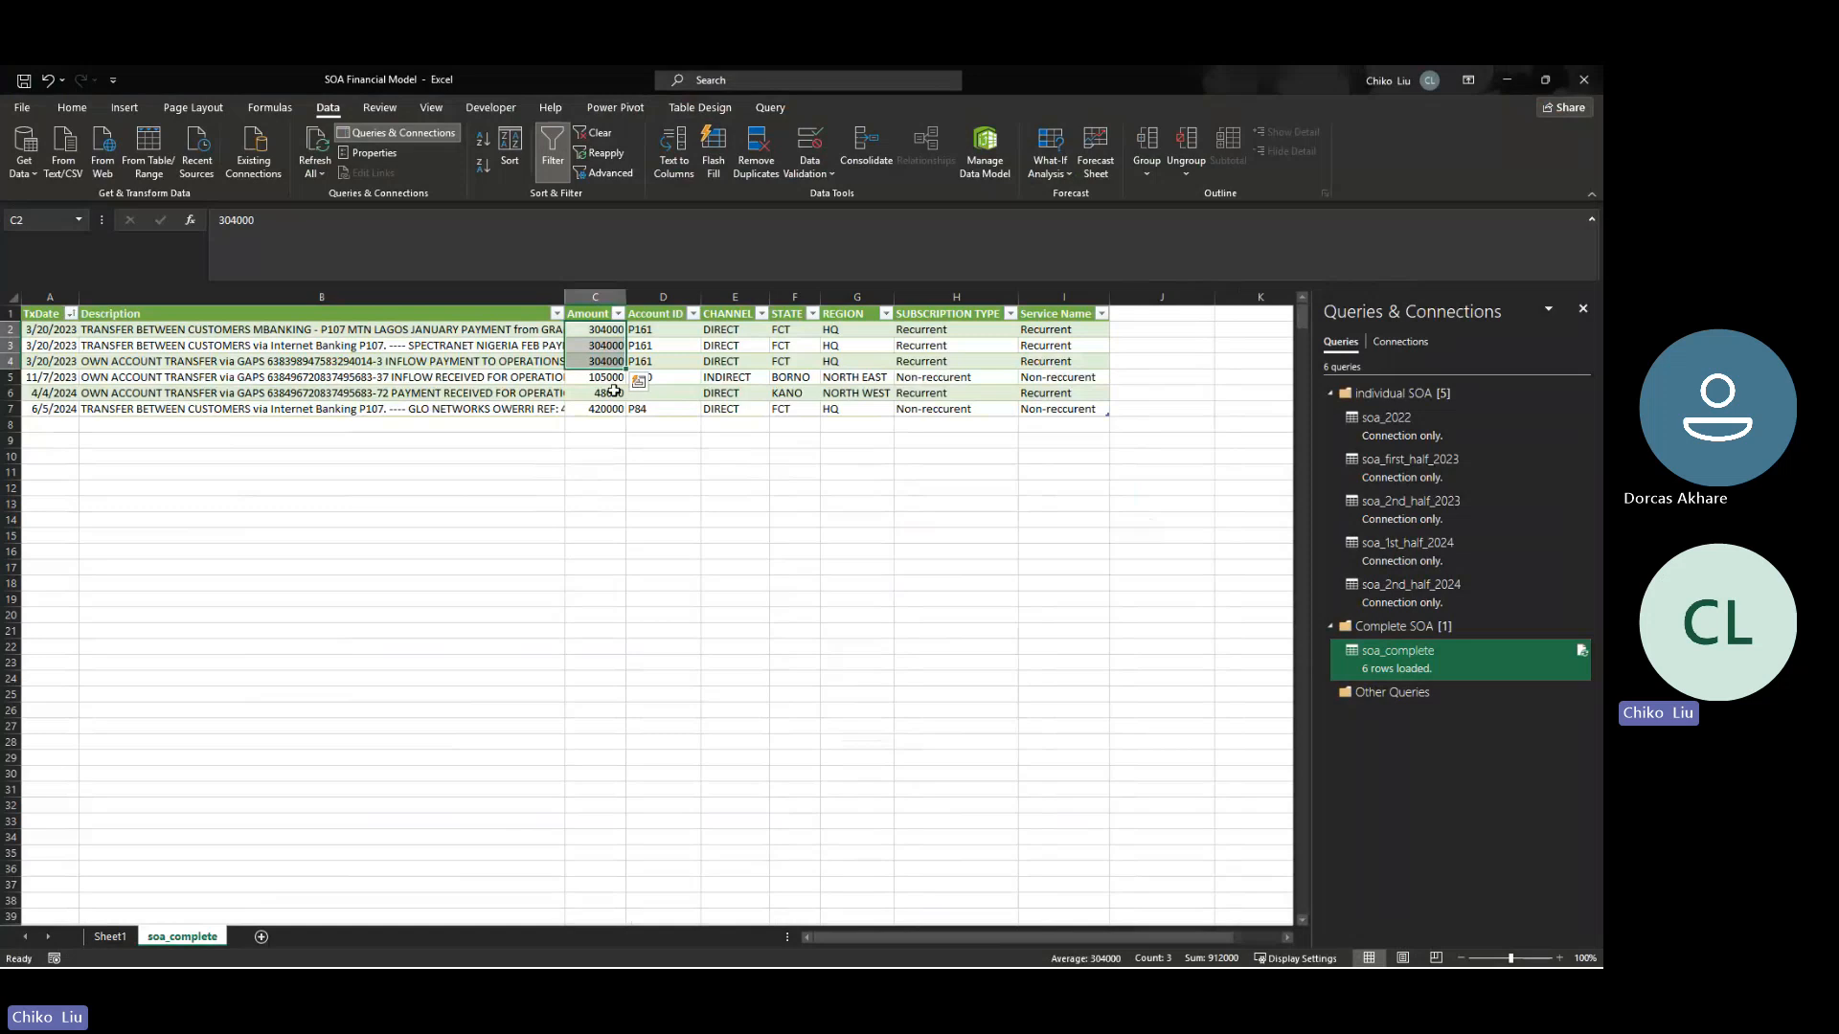
left_click(614, 392)
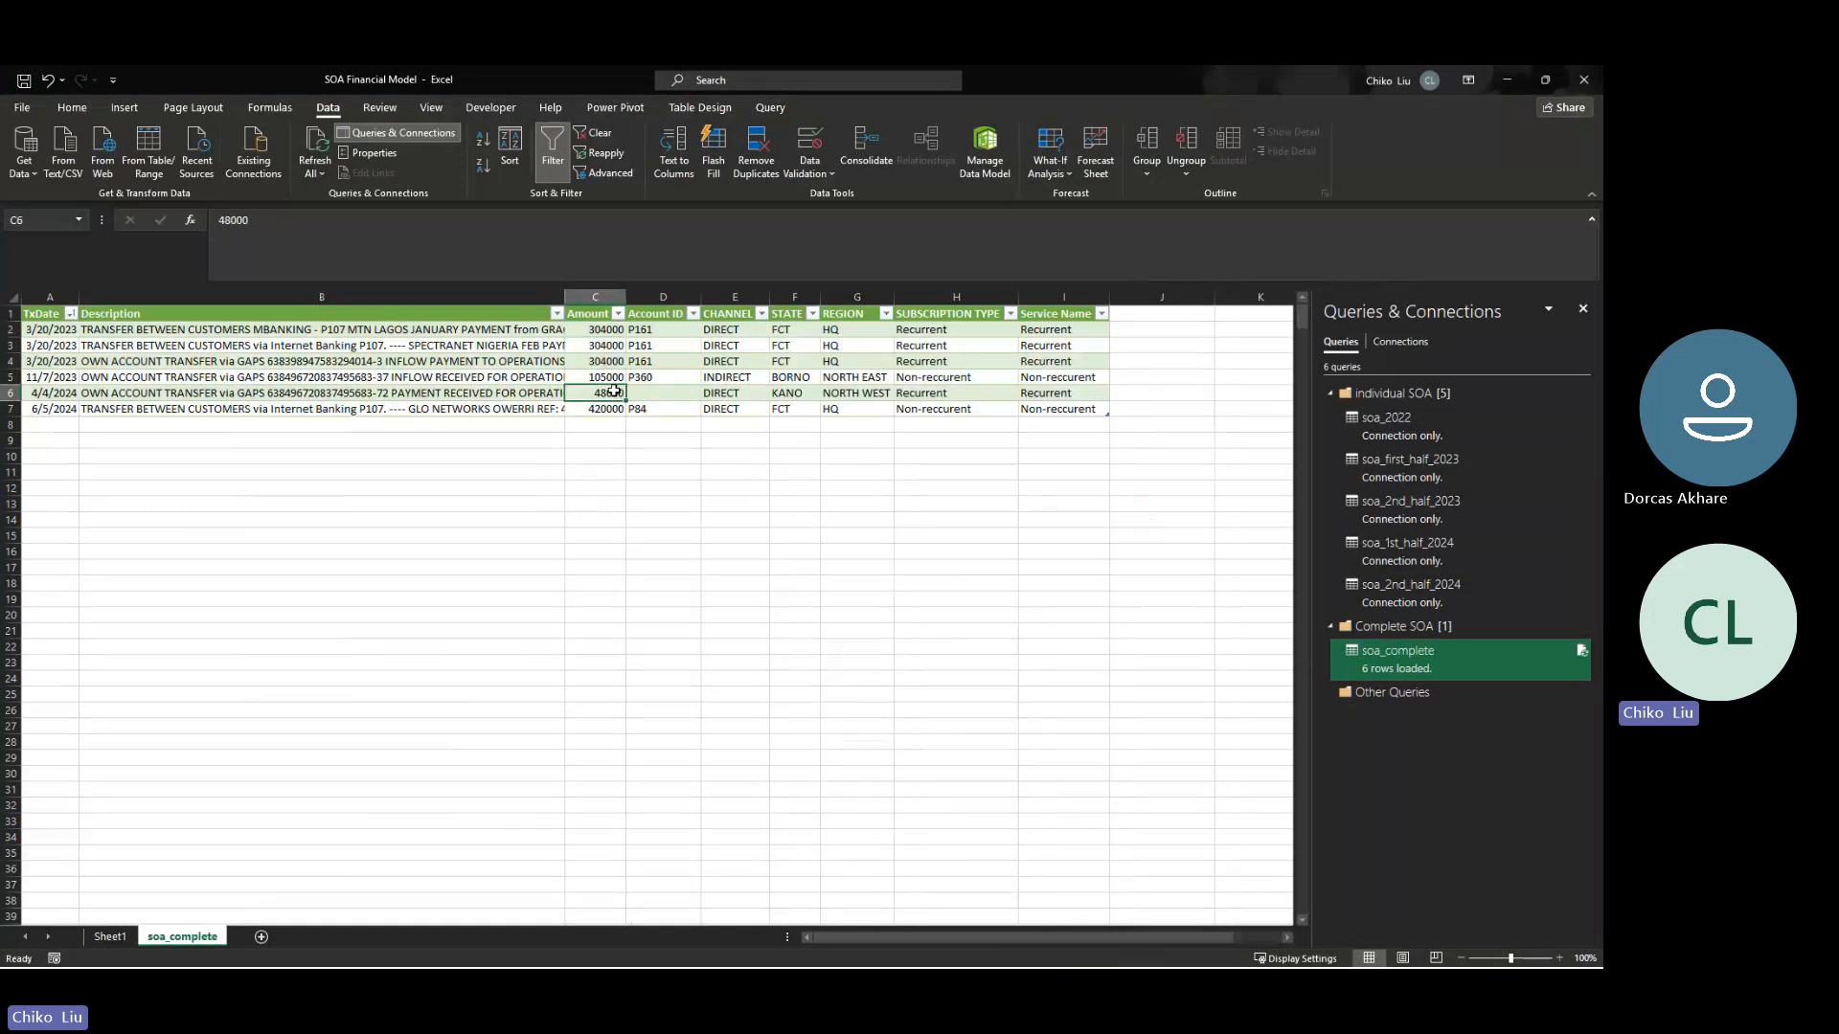
left_click(56, 393)
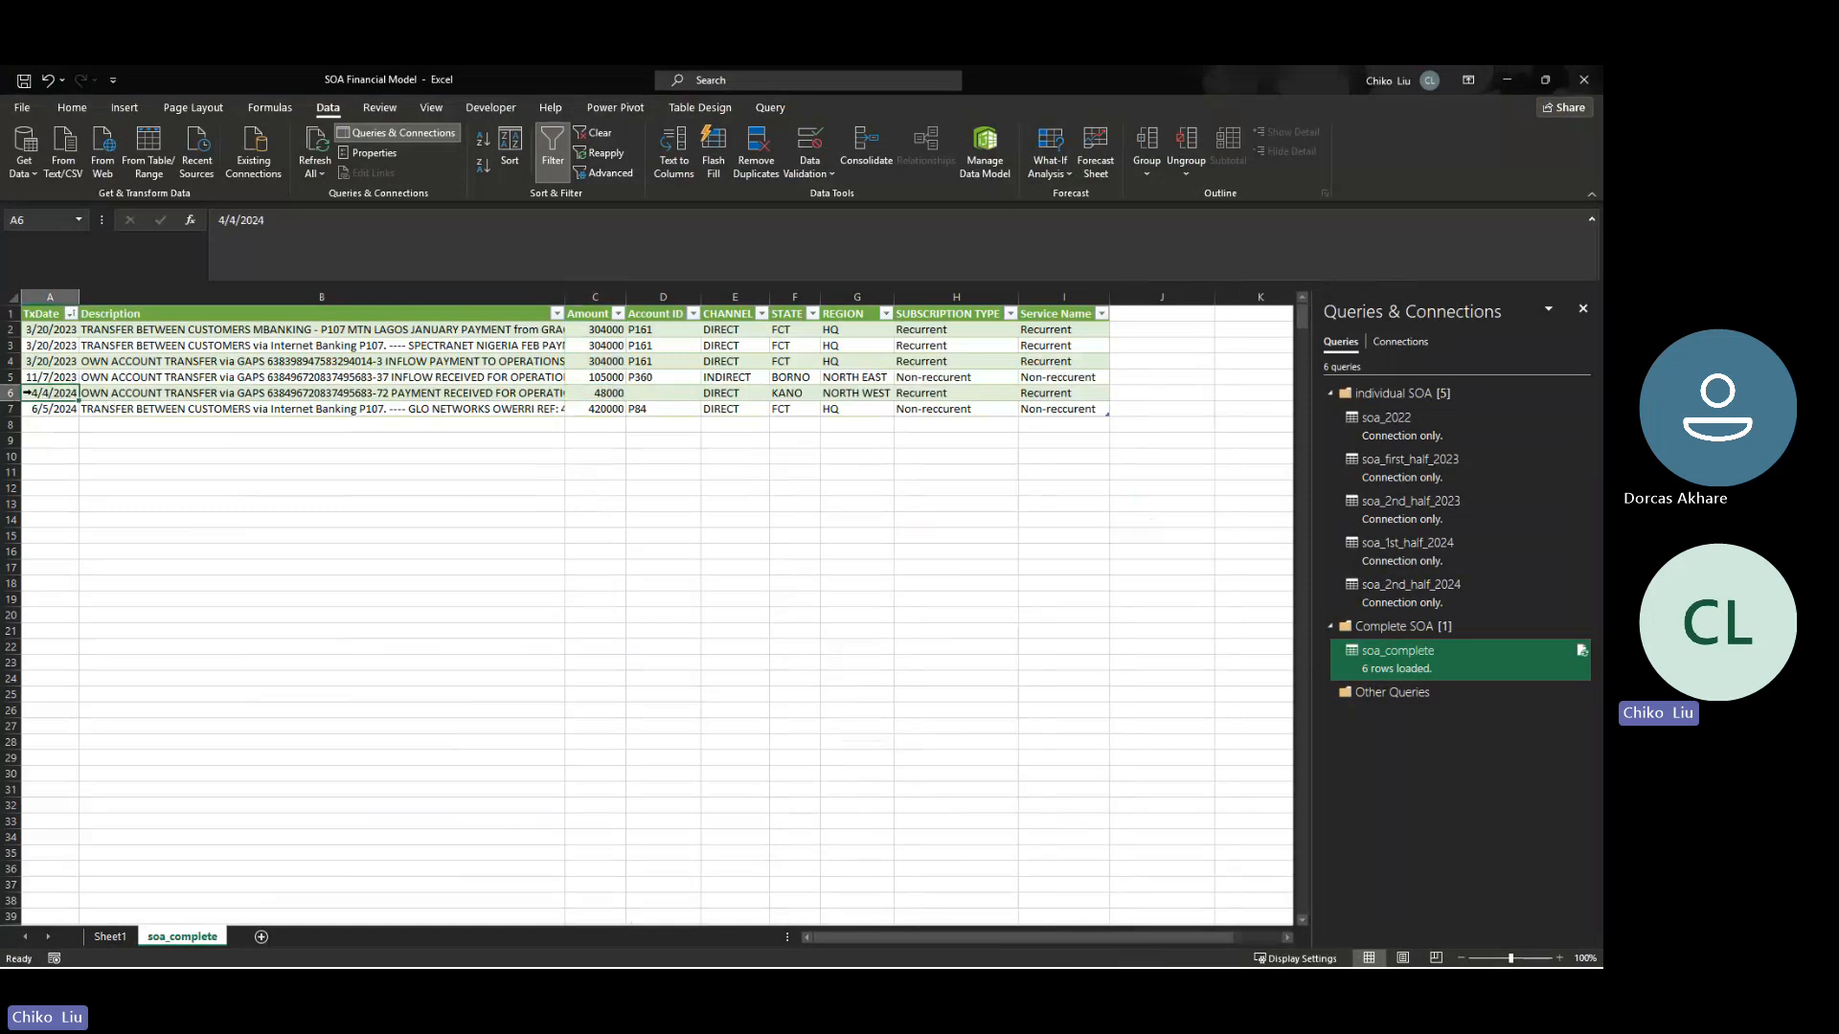
left_click(600, 393)
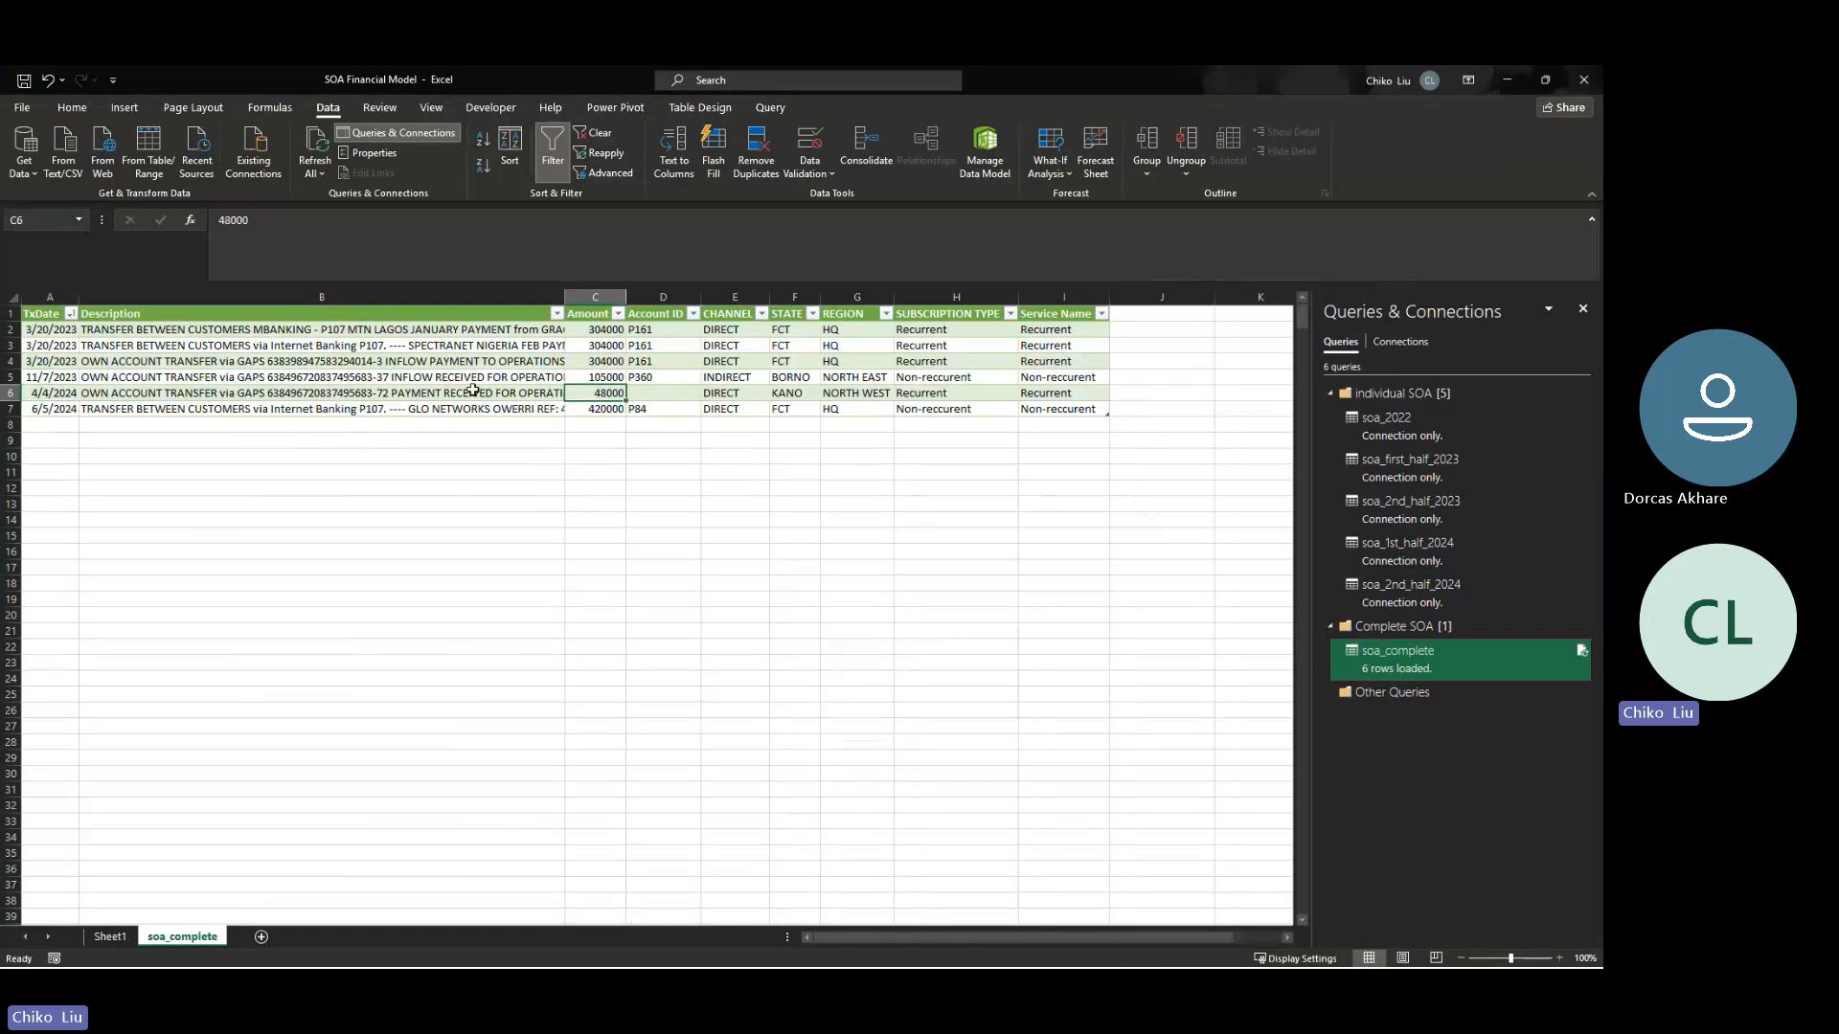
left_click(594, 377)
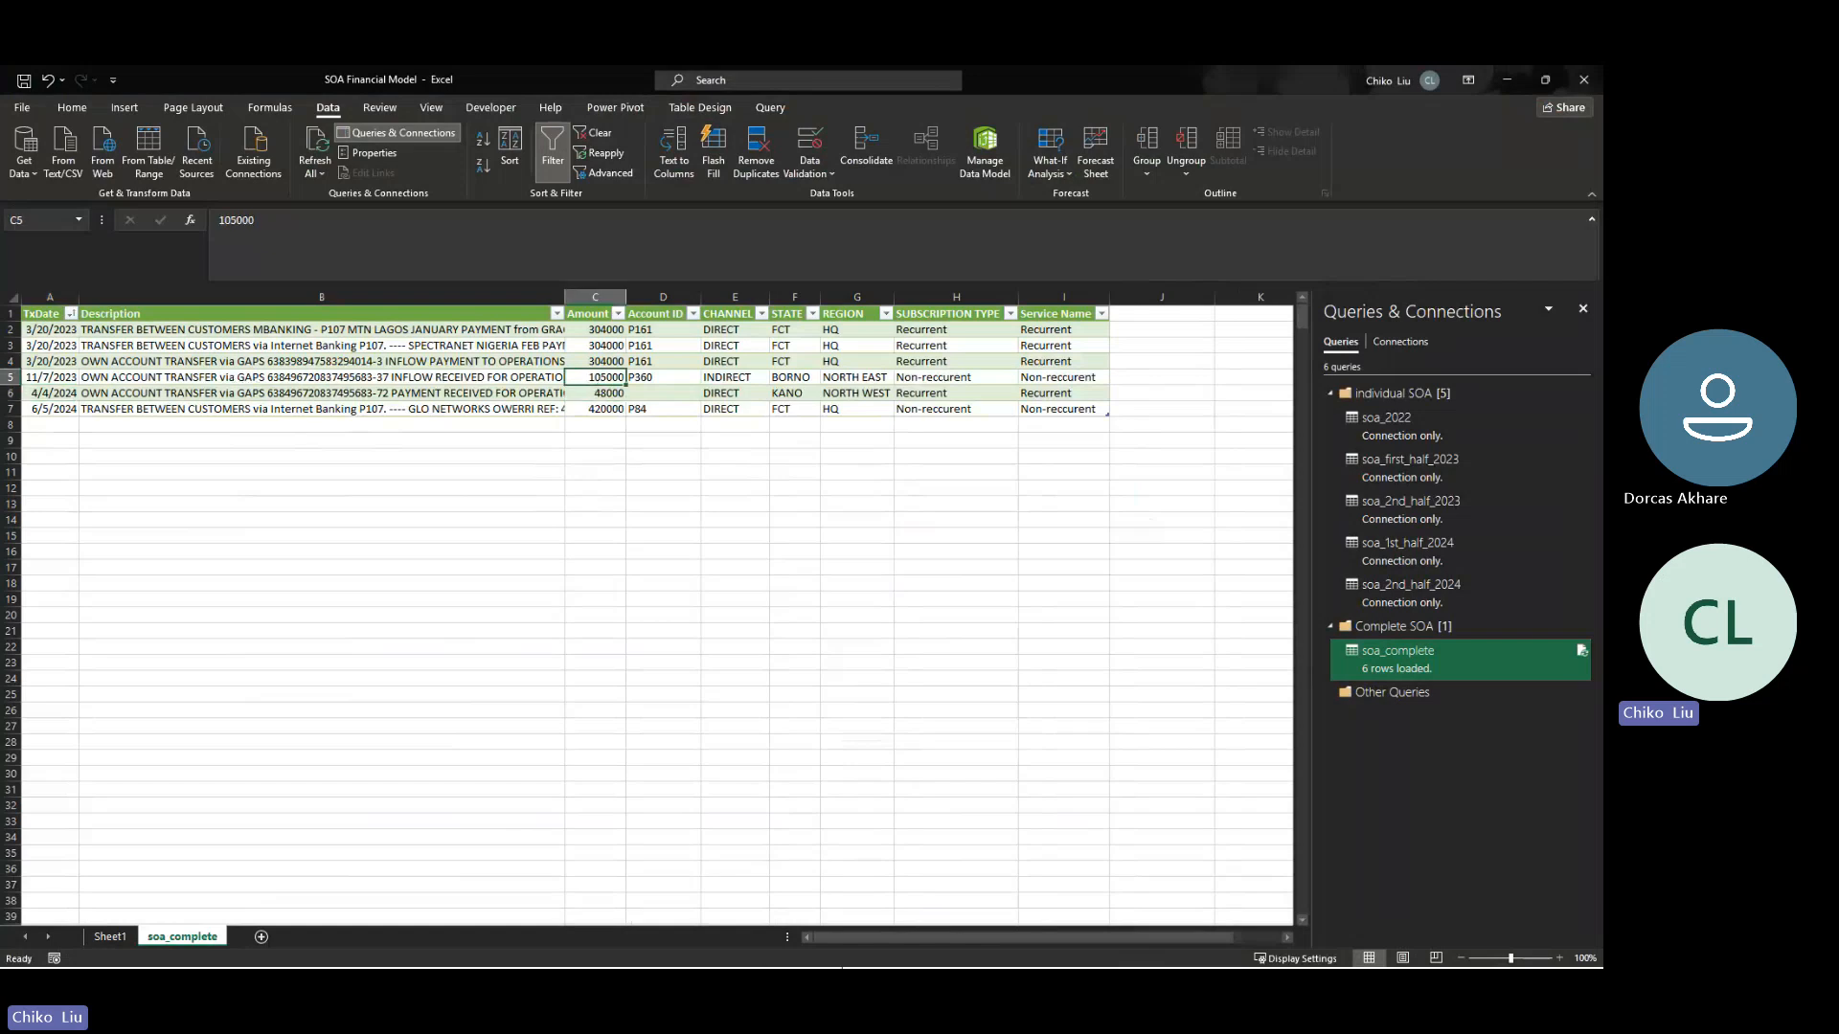